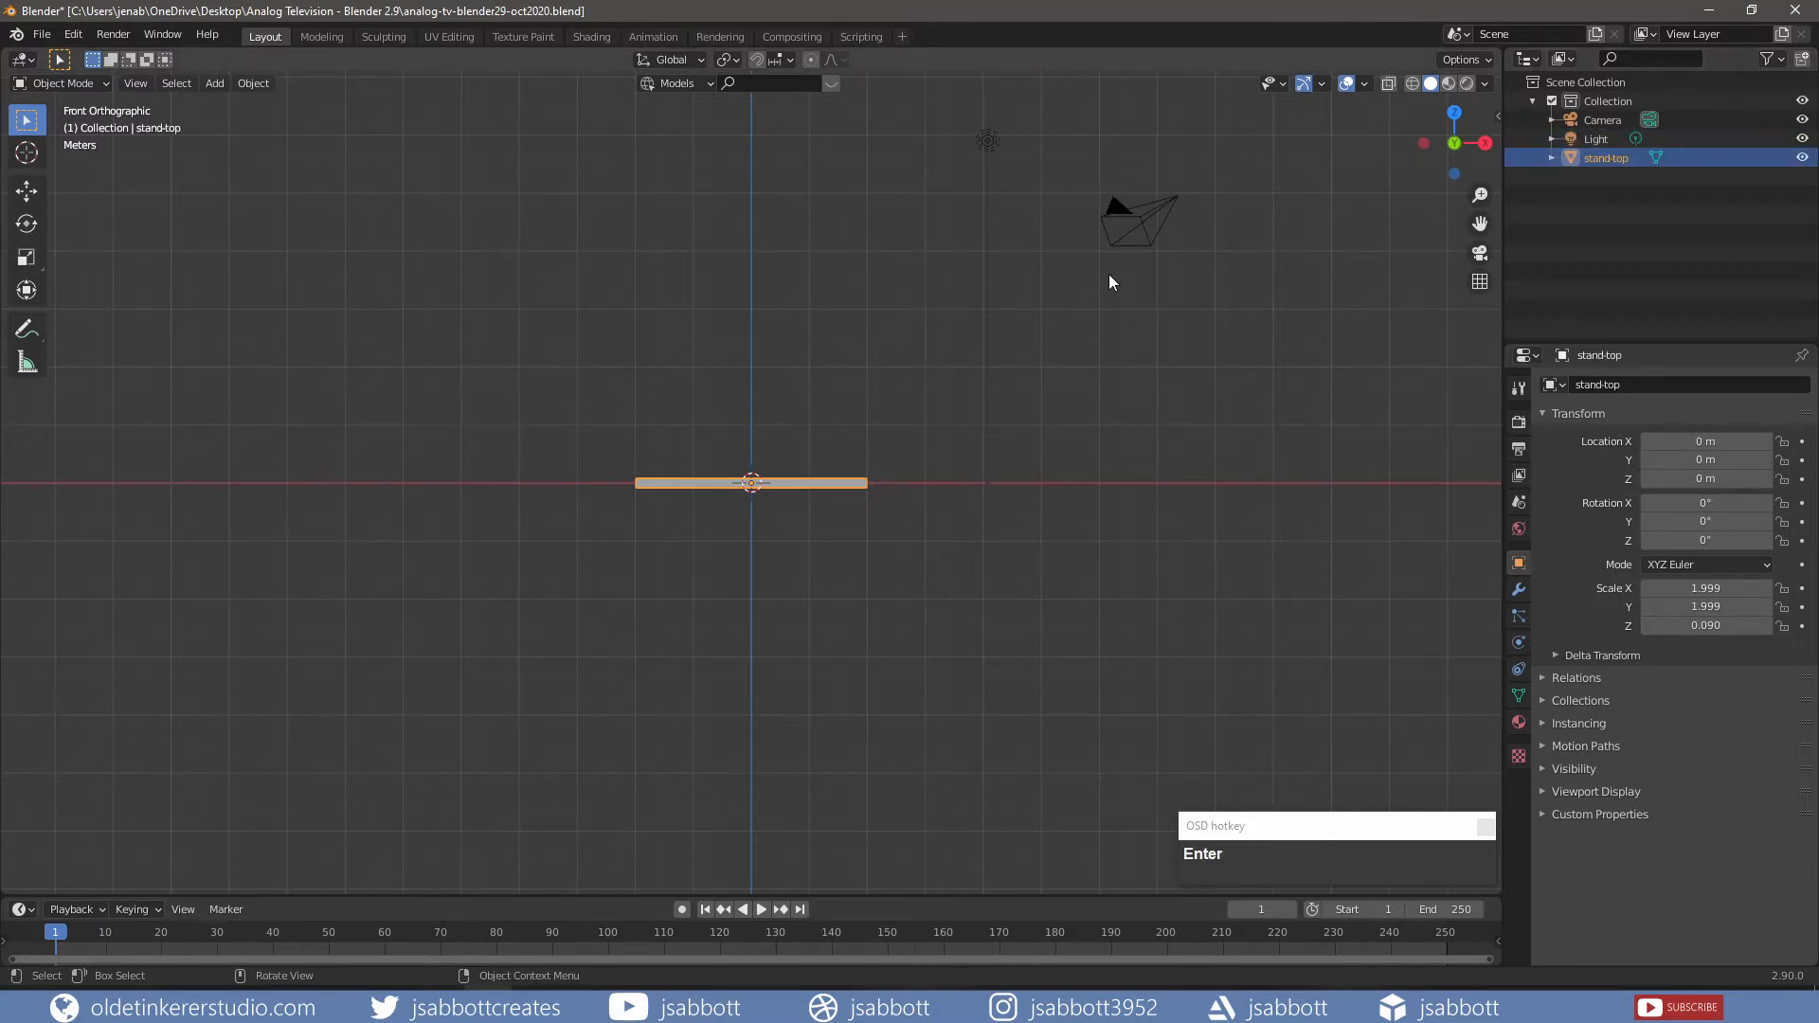
- Bevel all edges of the stand top slightly and apply the object's scale
key("Tab")
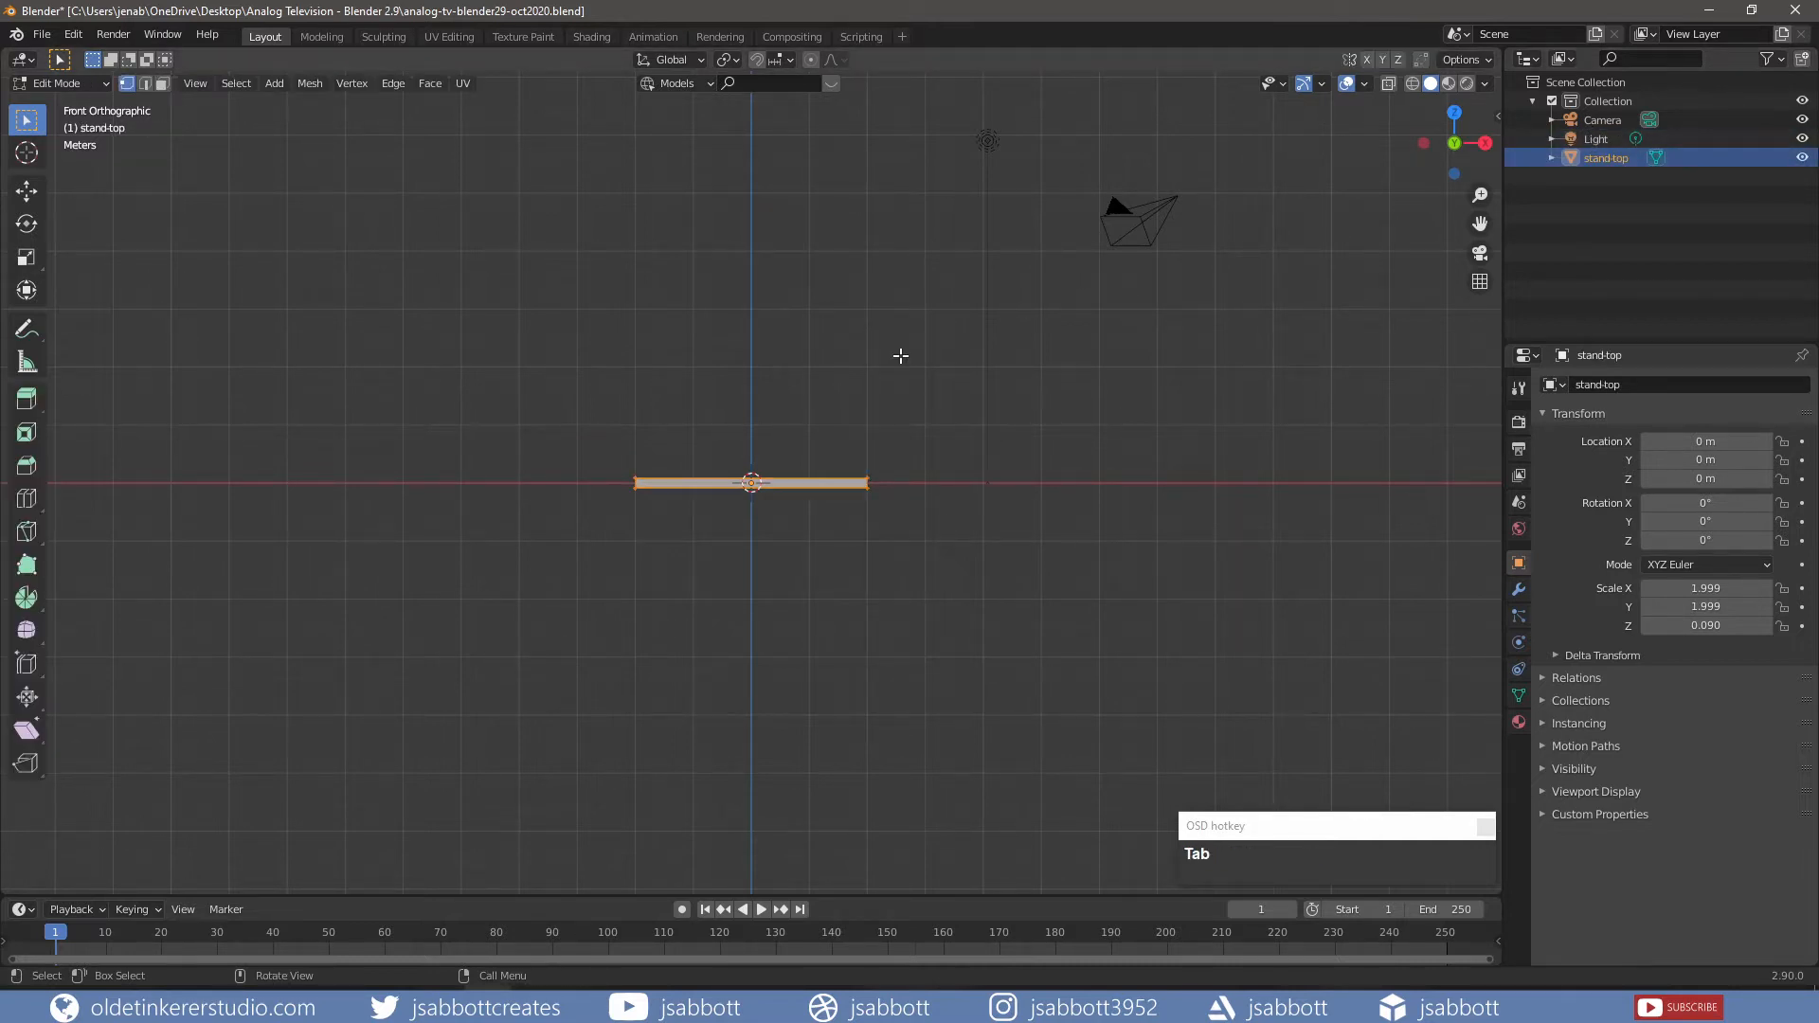
key("2")
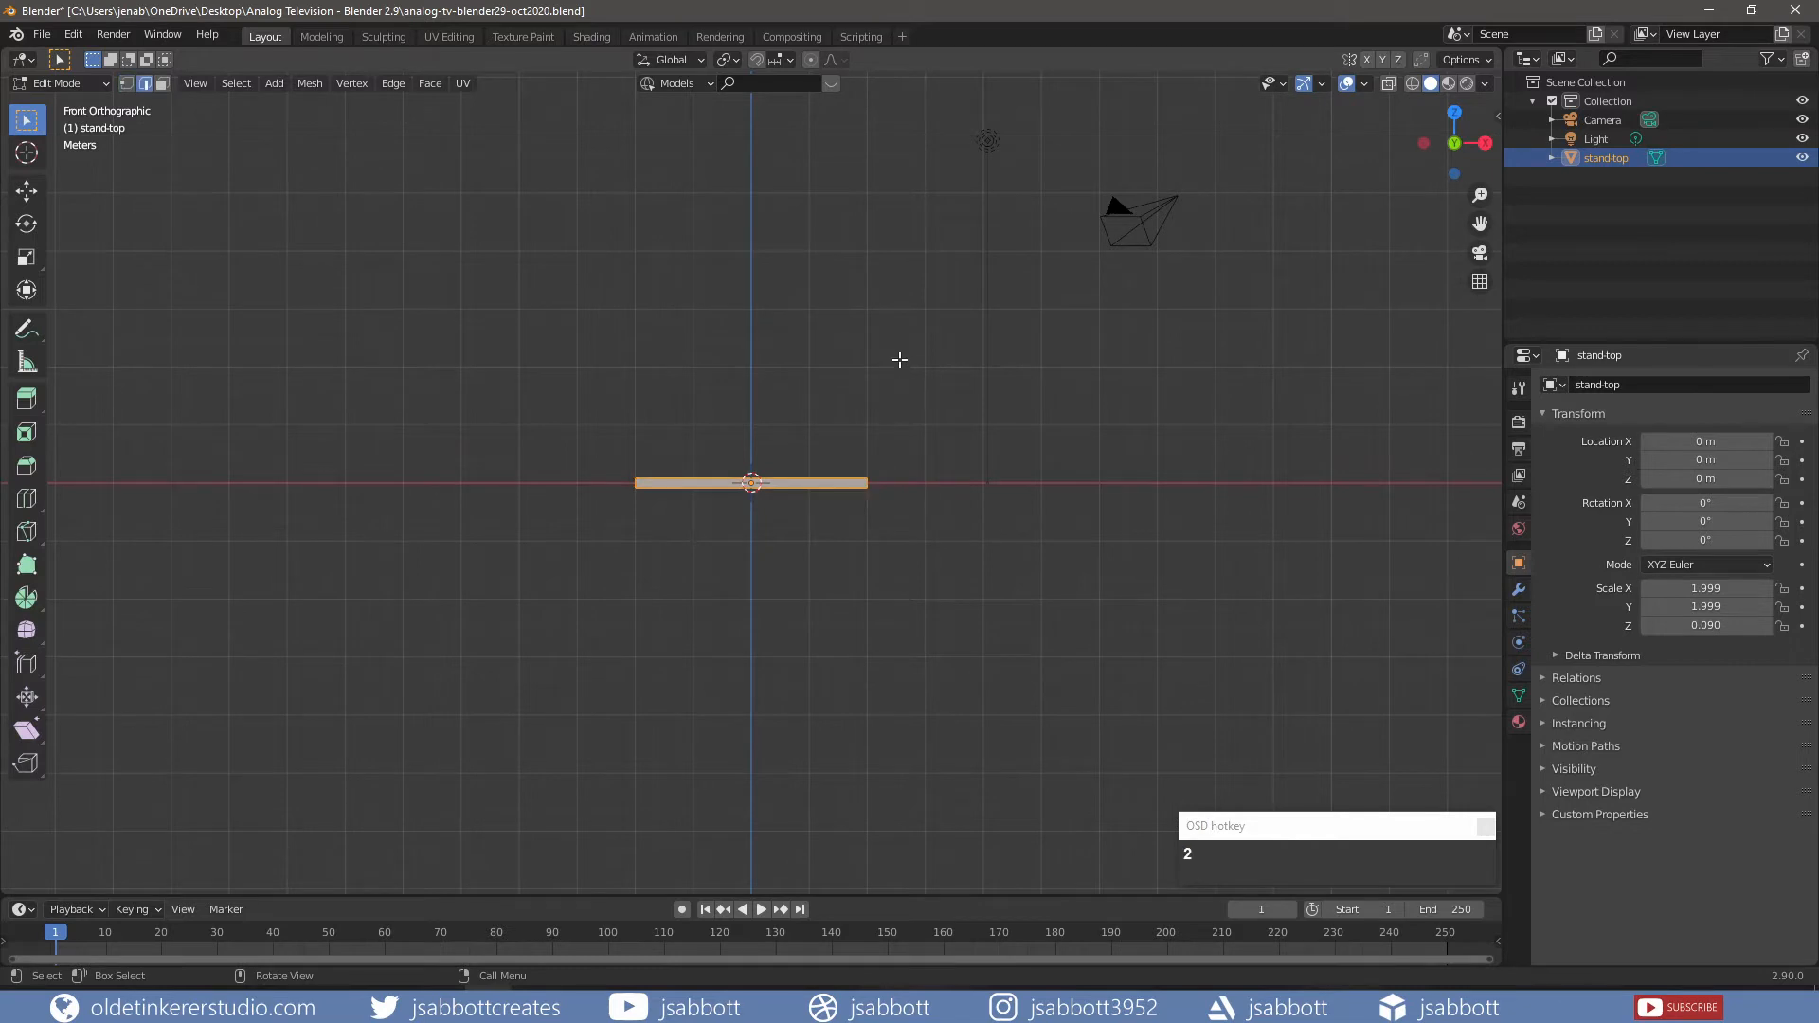
middle_click_drag(898, 361, 858, 427)
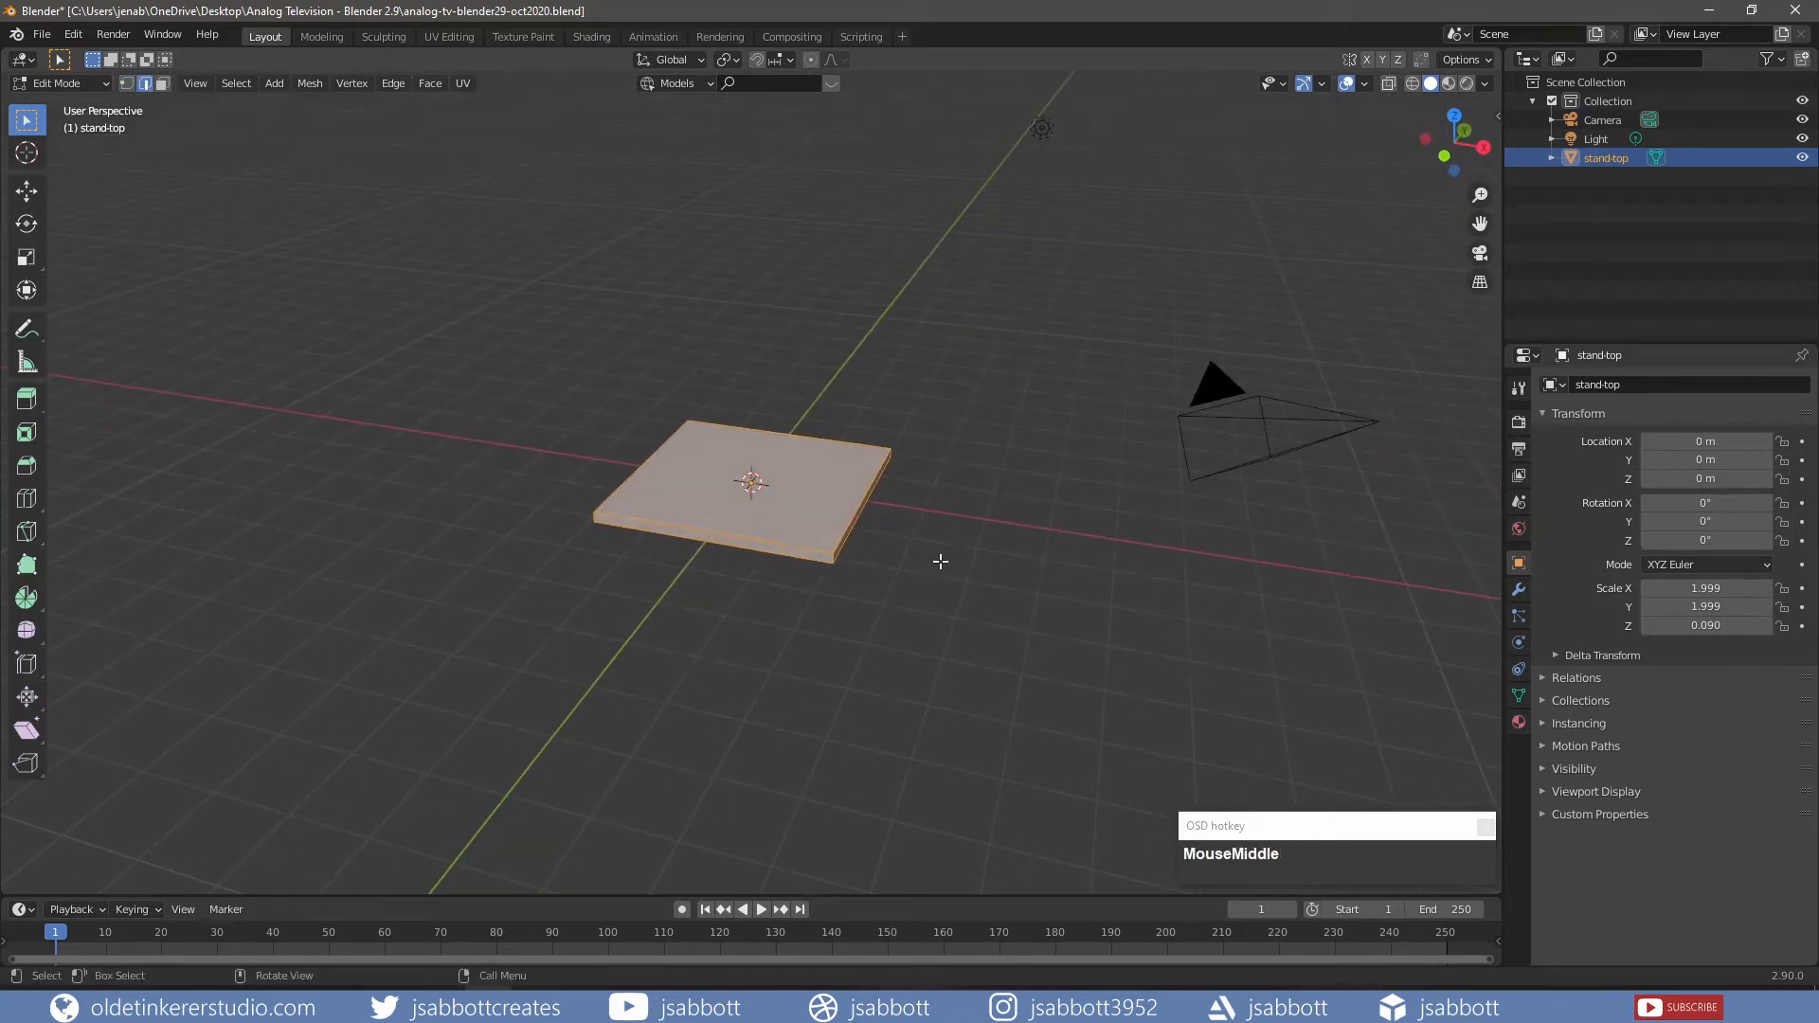
key("ctrl")
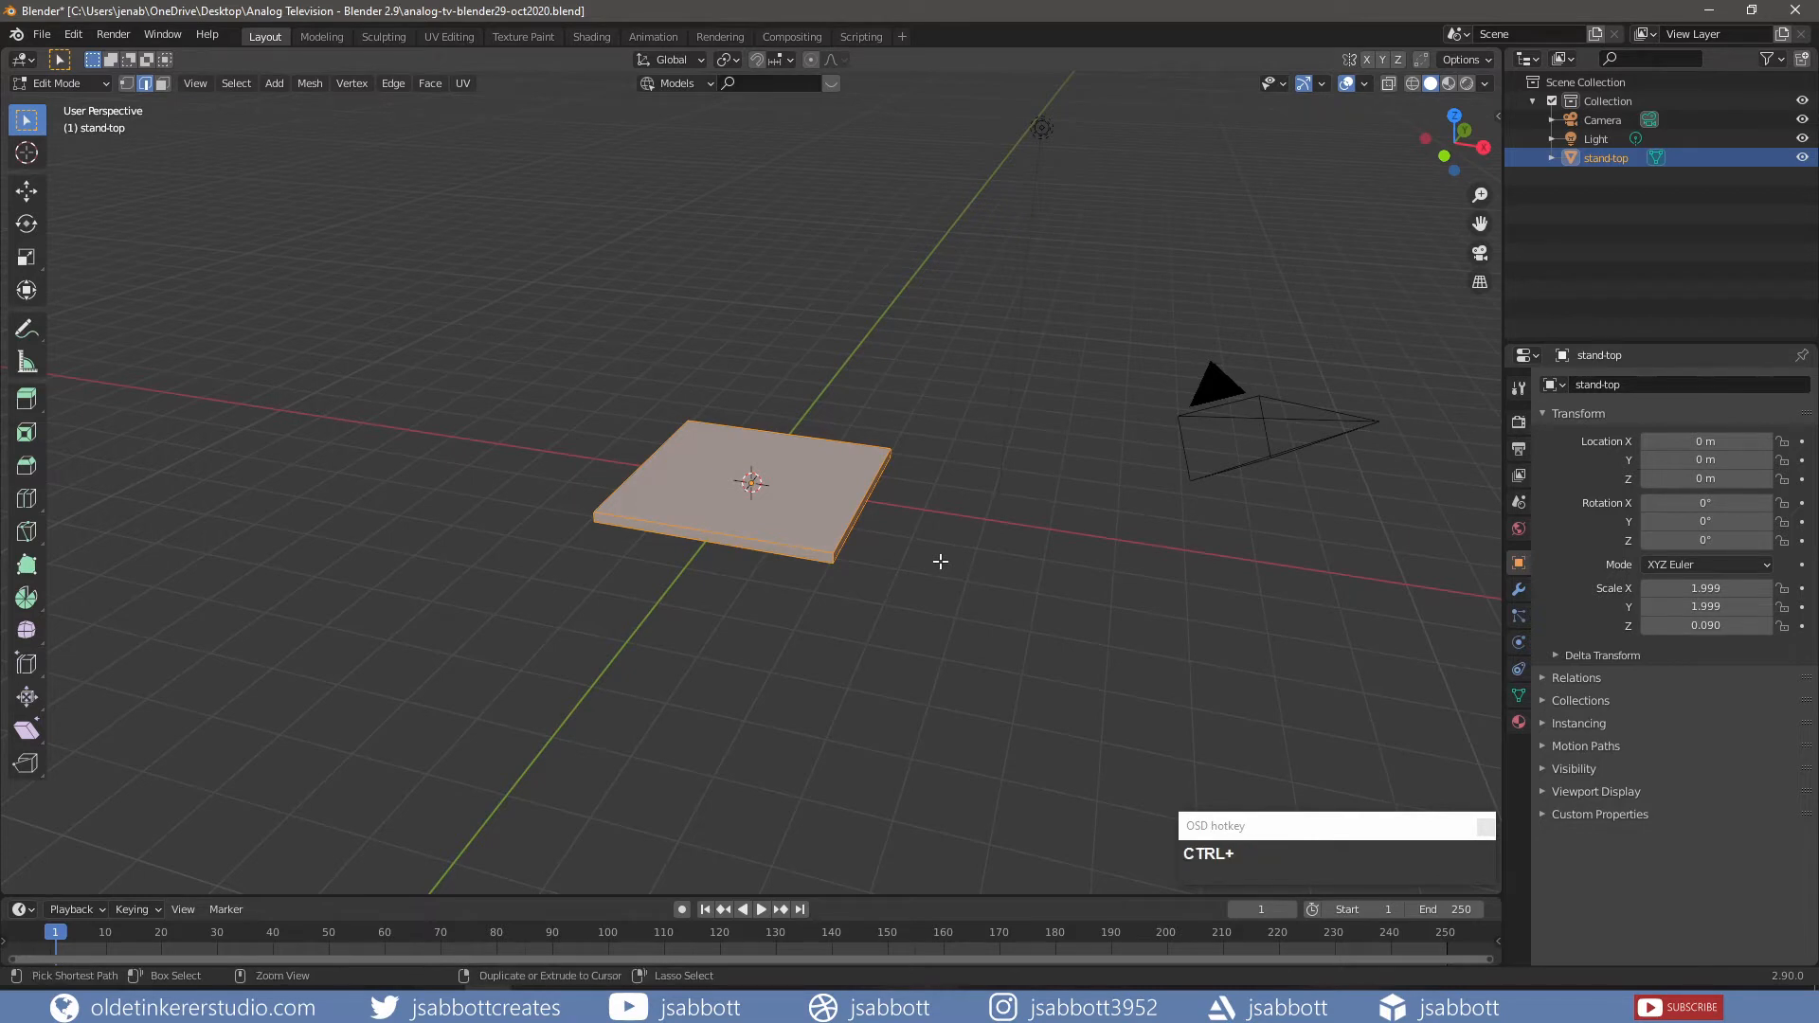
key("ctrl+b")
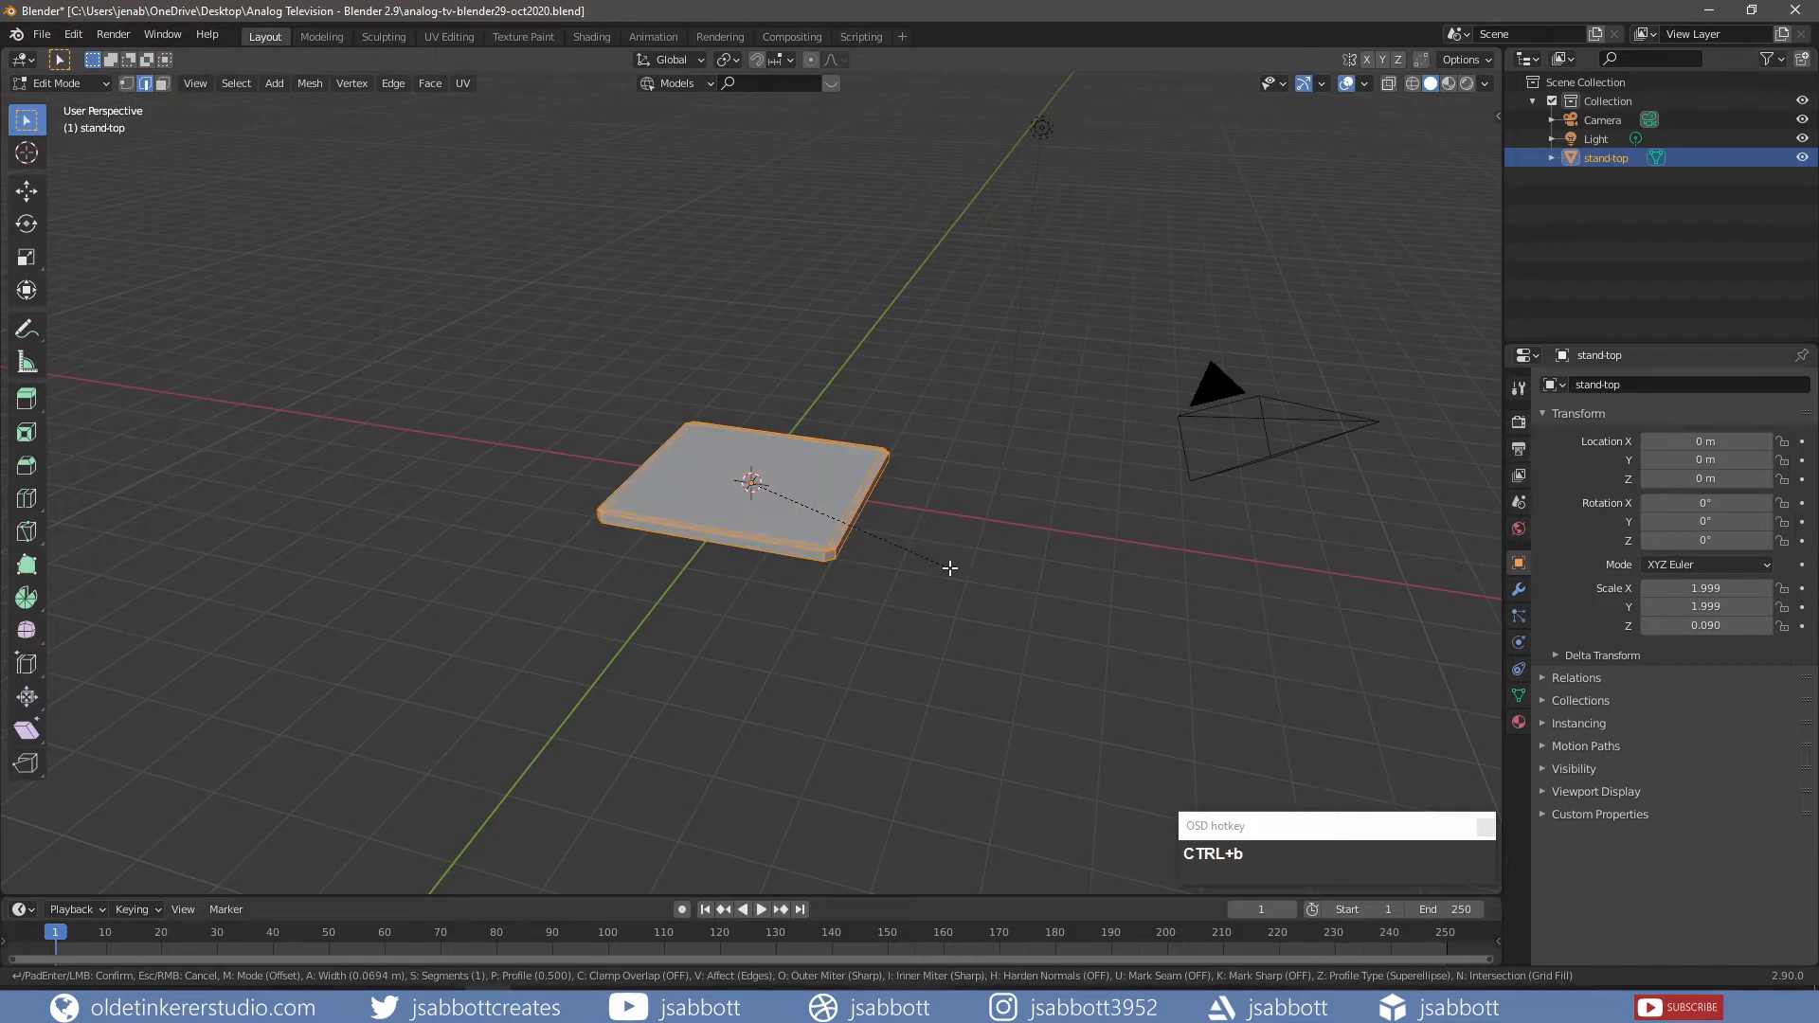
scroll(949, 565, "up", 1)
left_click(945, 566)
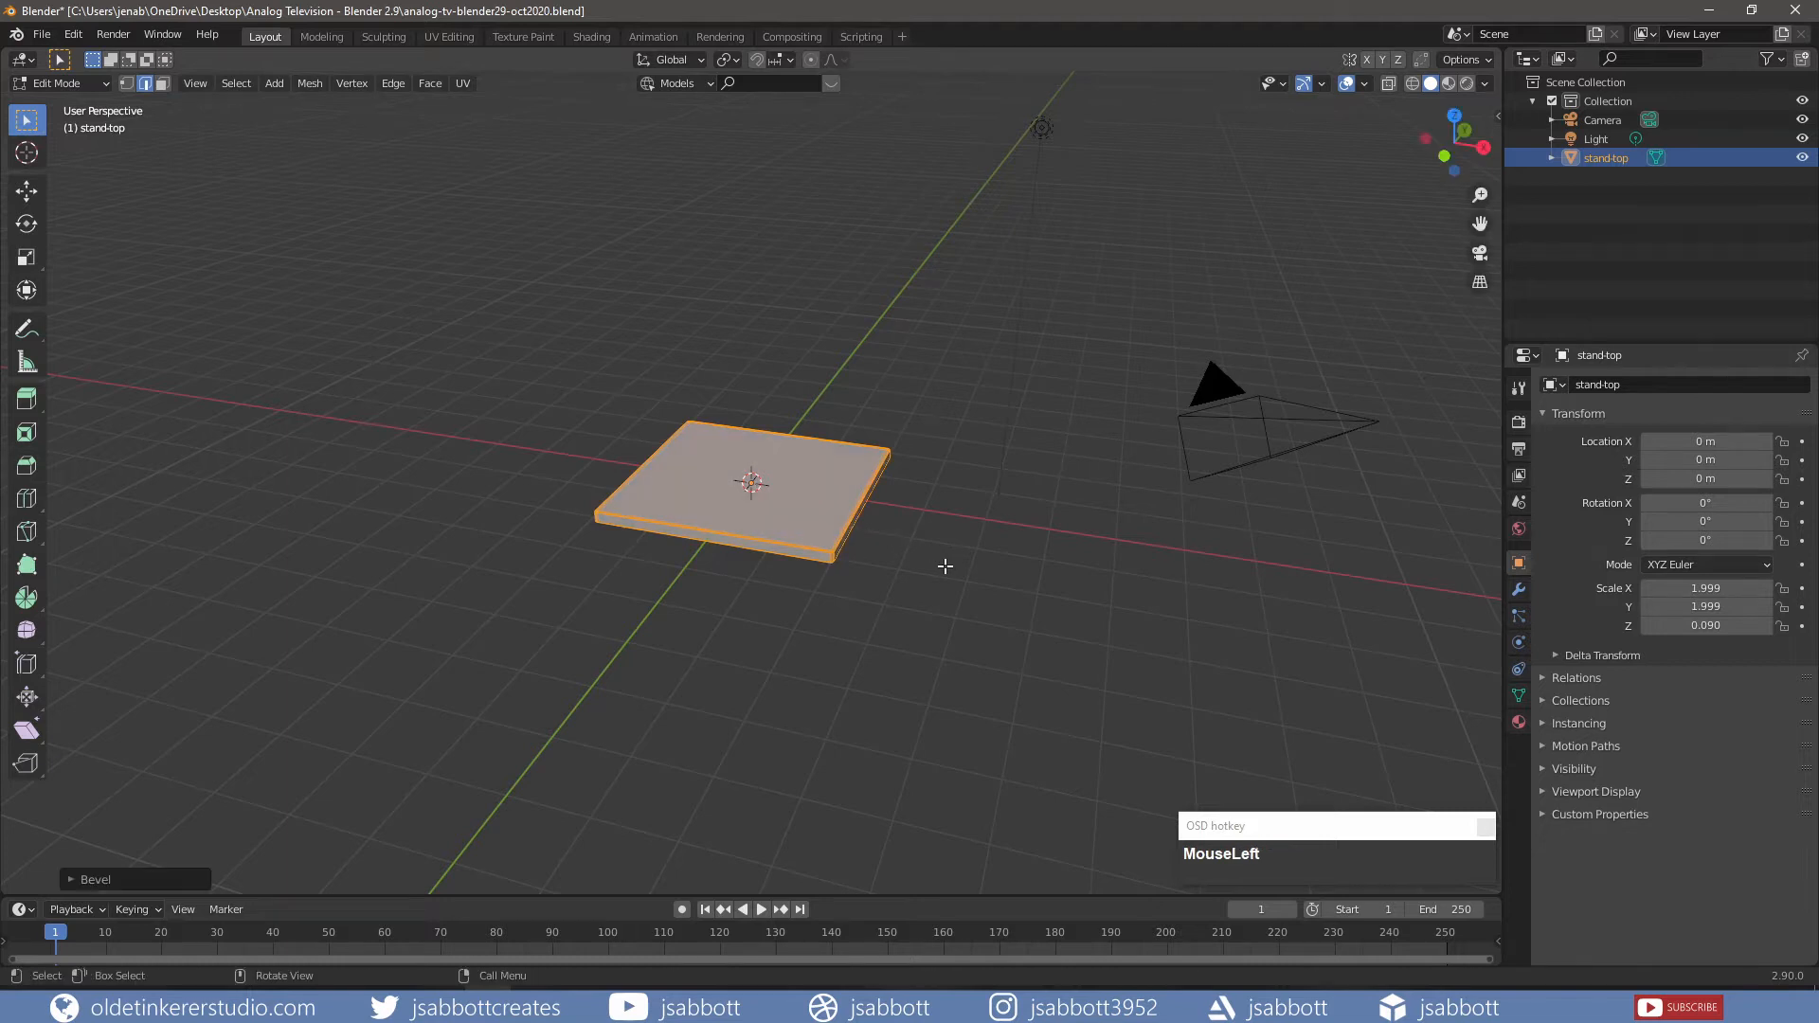
key("Tab")
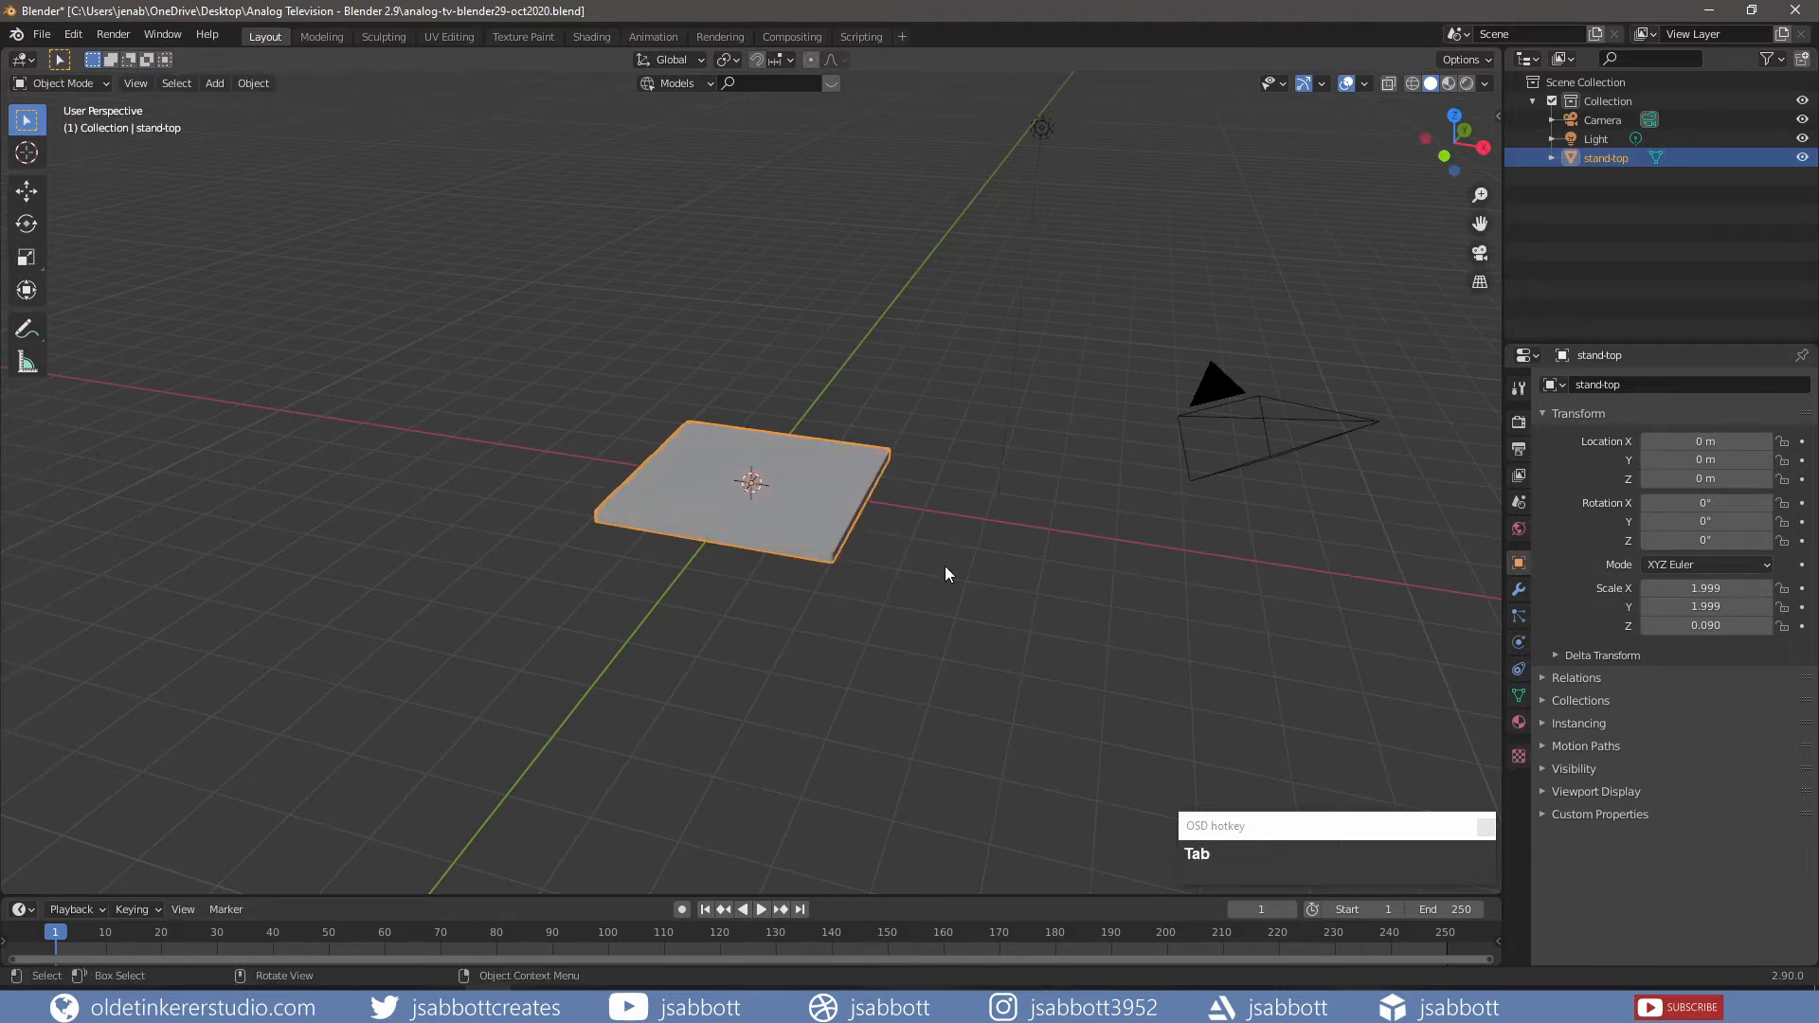
key("ctrl+a")
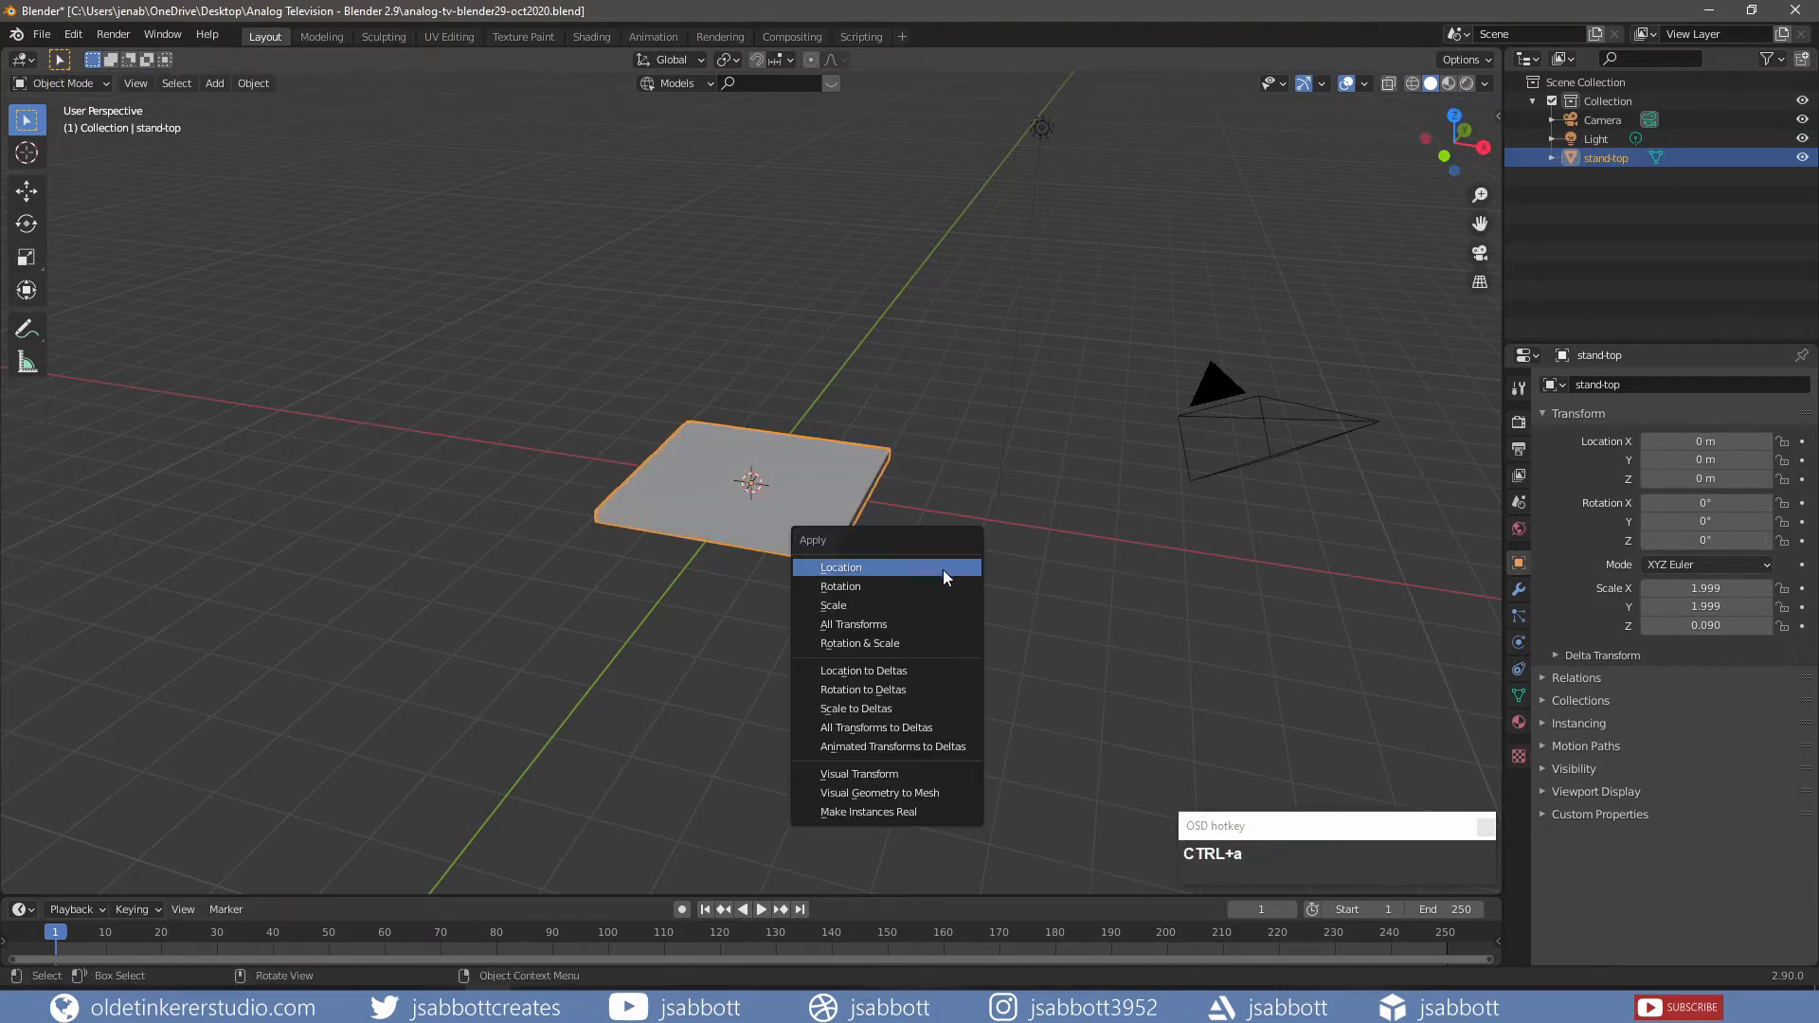
left_click(940, 605)
- Add a cylinder mesh as a separate object at the centre of the stand top
key("KP_1")
left_click(981, 521)
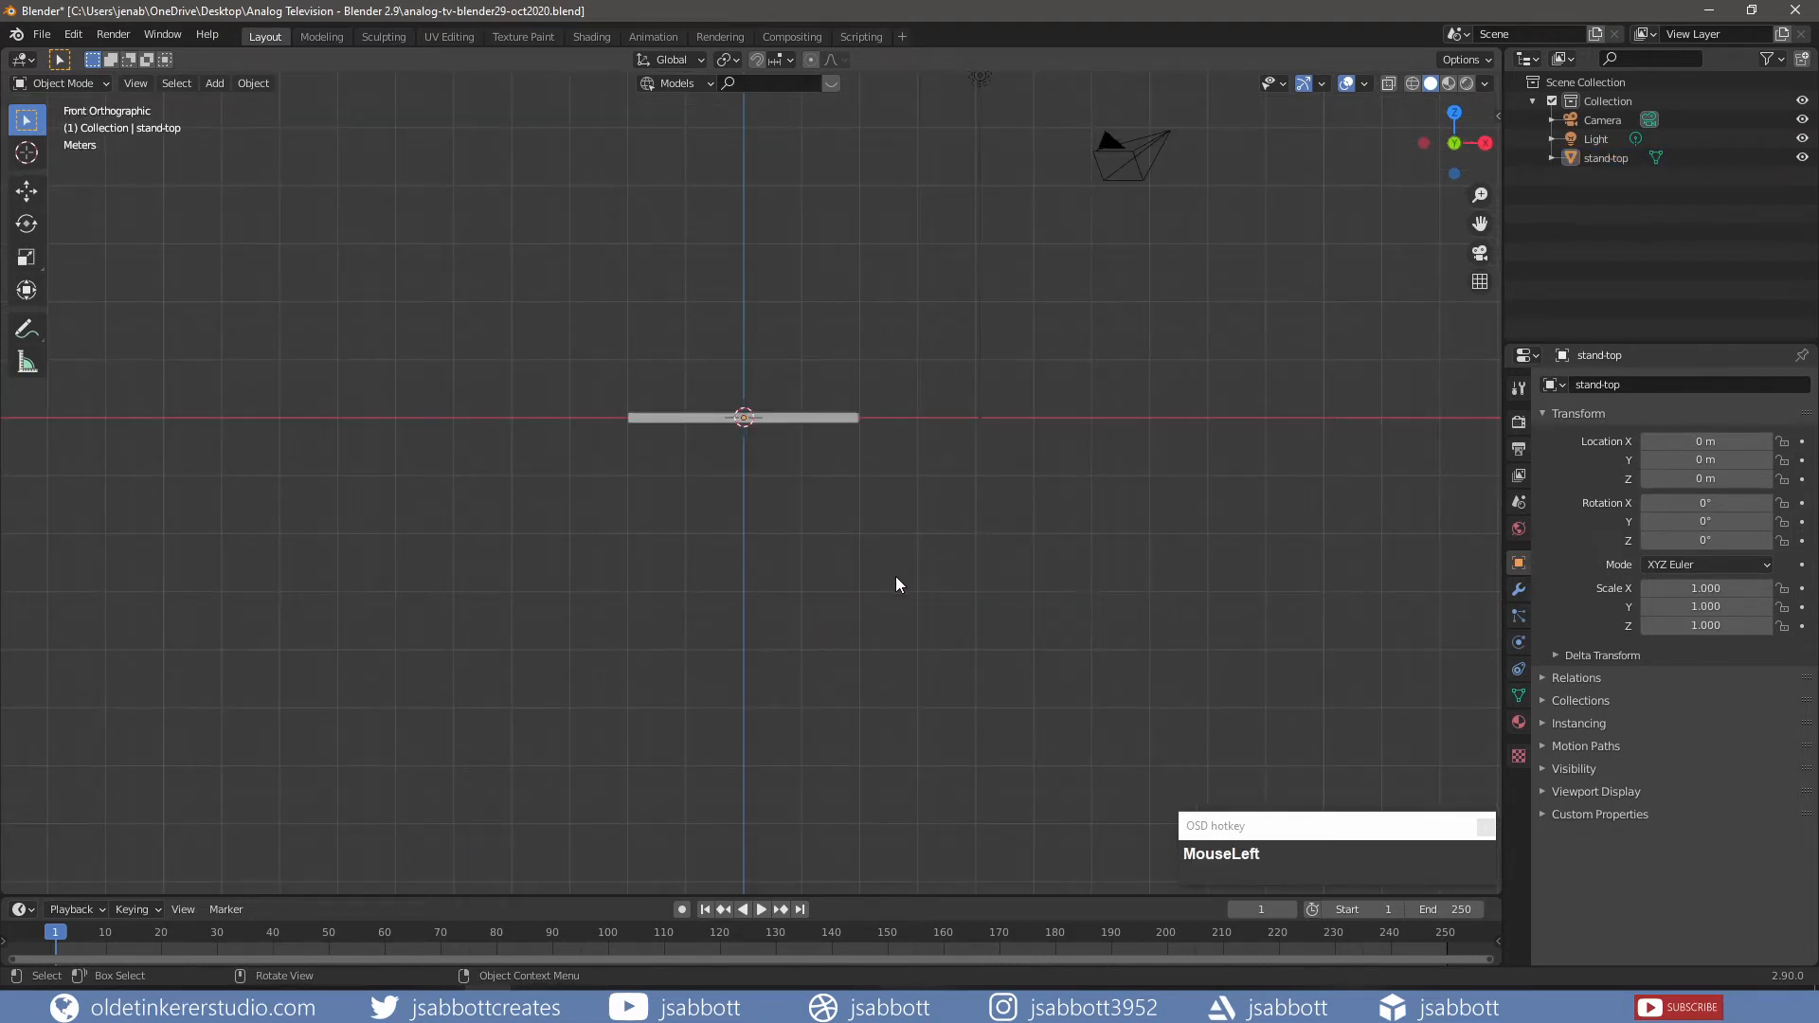
key("shift")
key("shift+a")
mouse_move(846, 602)
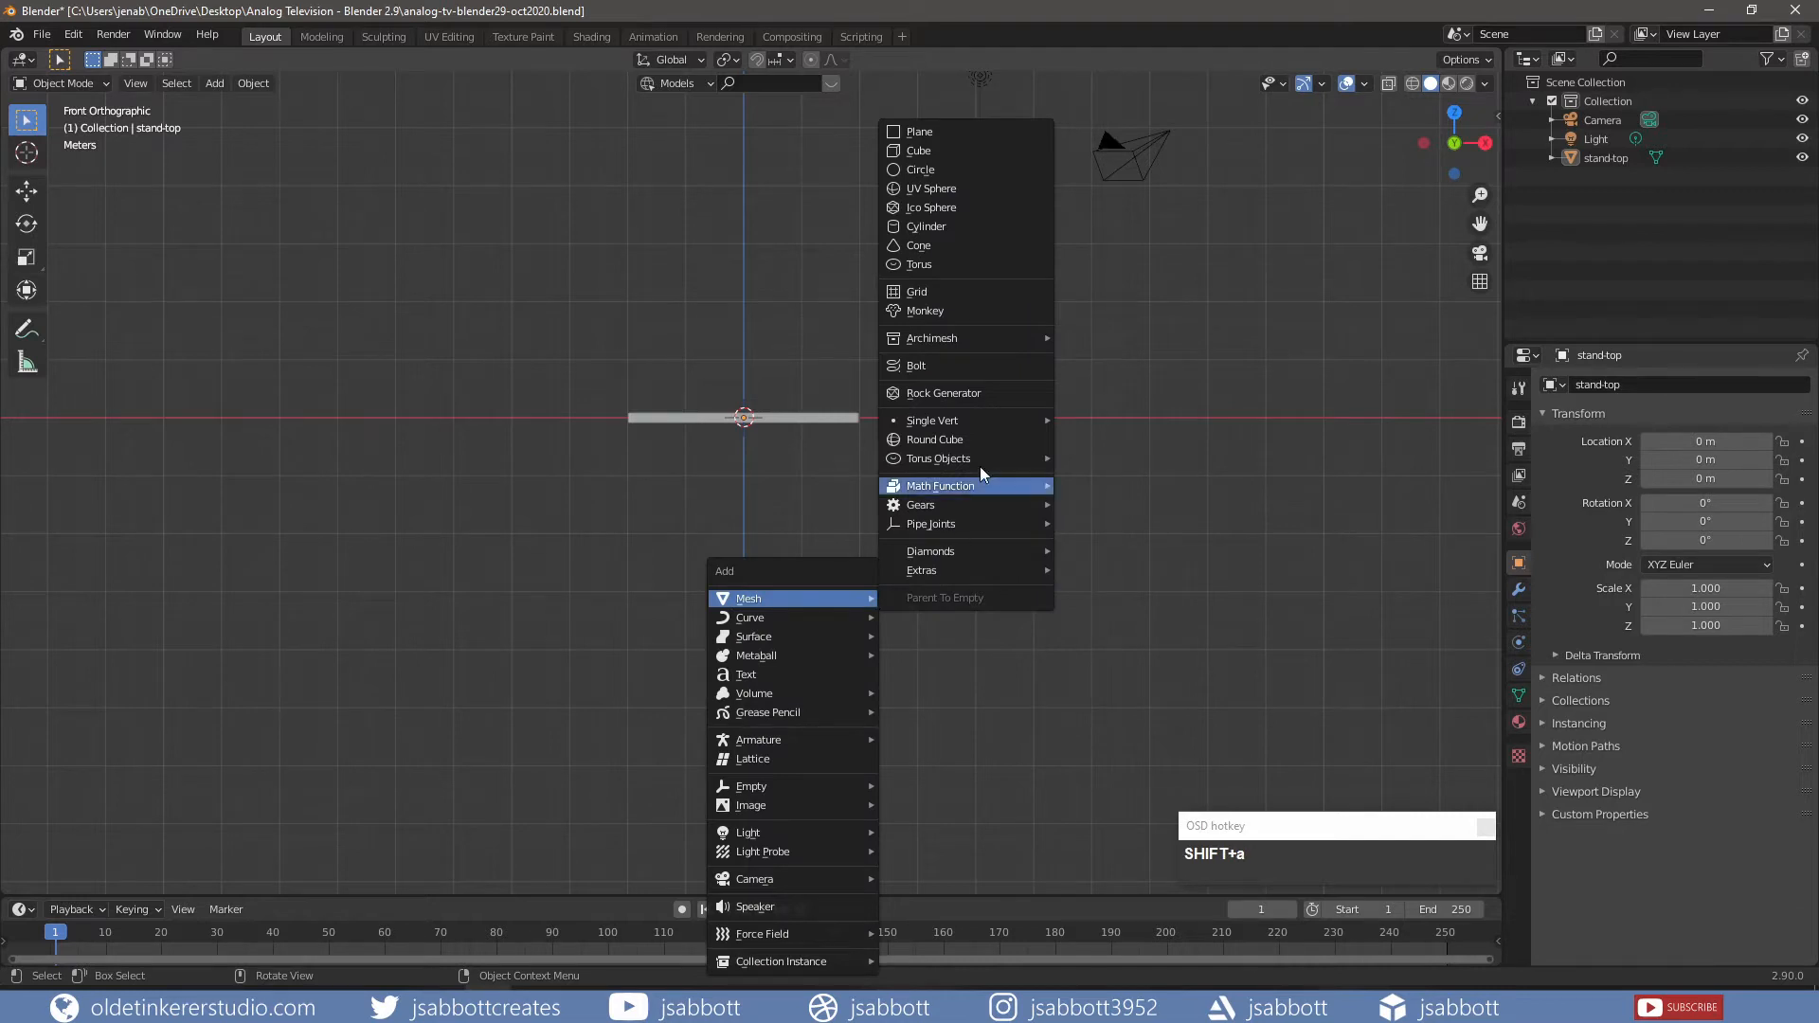
left_click(988, 225)
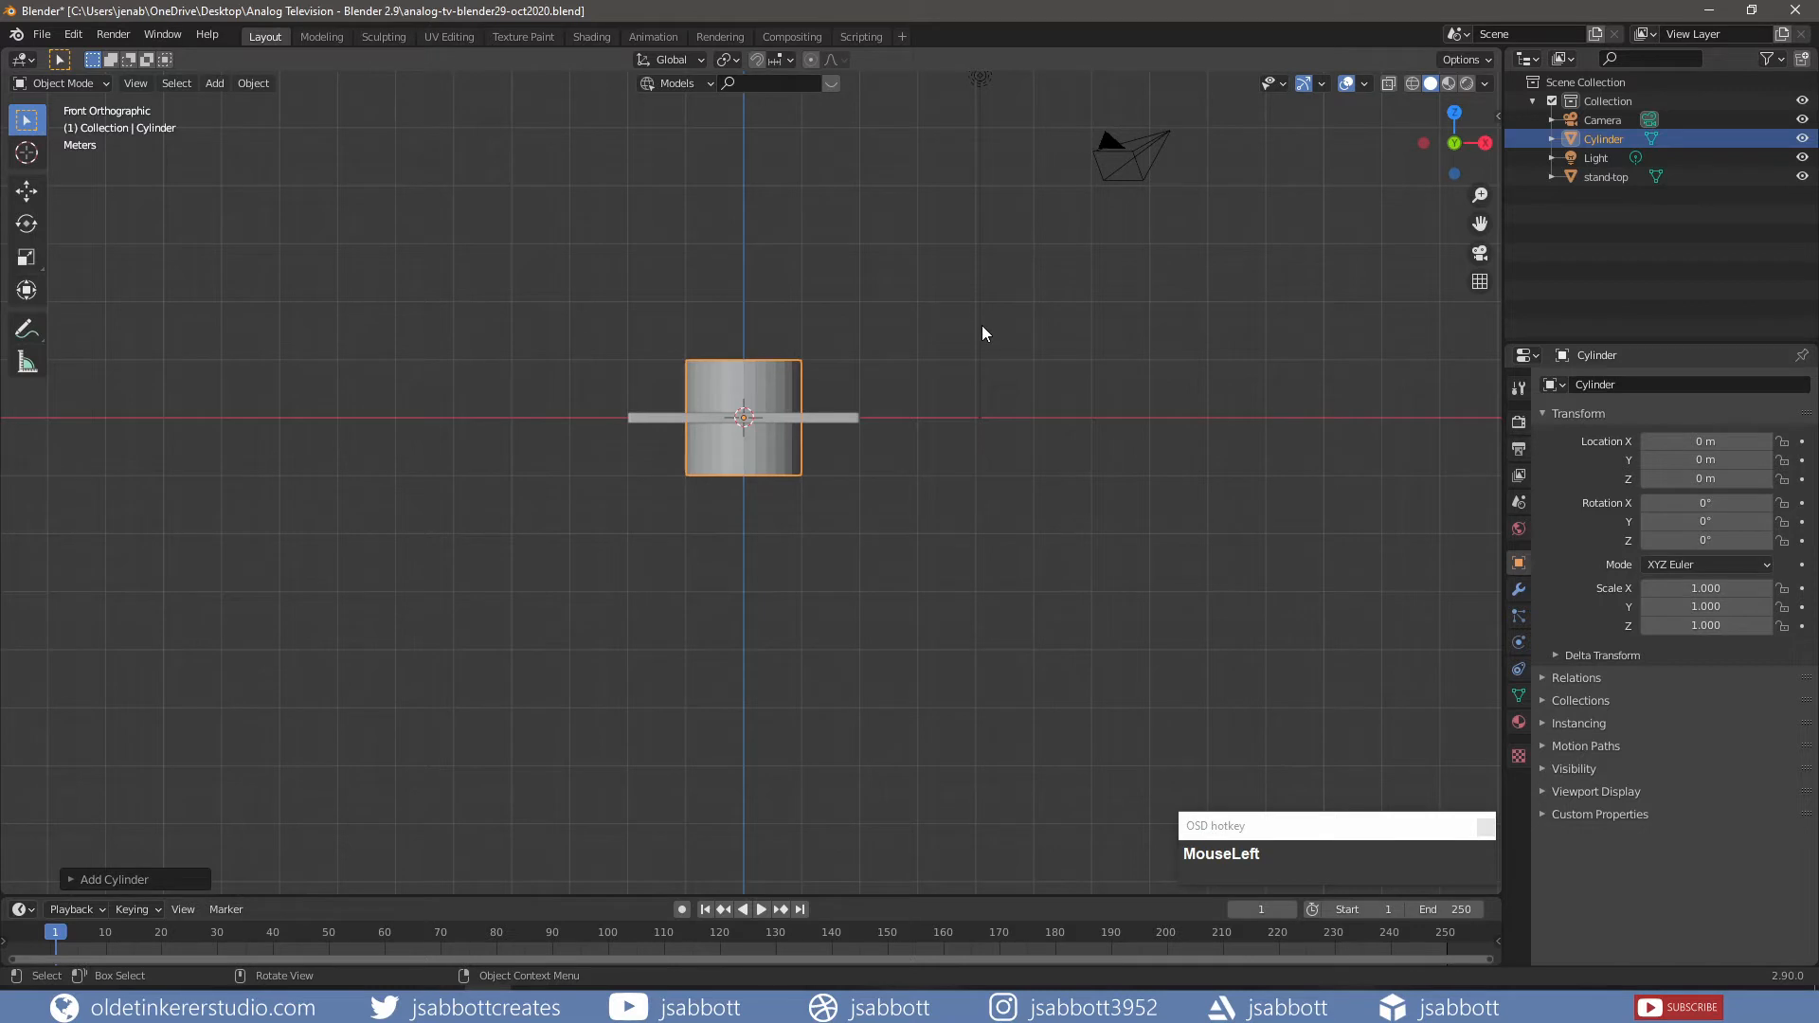
- Scale the cylinder into a thin leg, about 0.145 in X and Y and about 3.06 in Z
key("s")
key("shift+z")
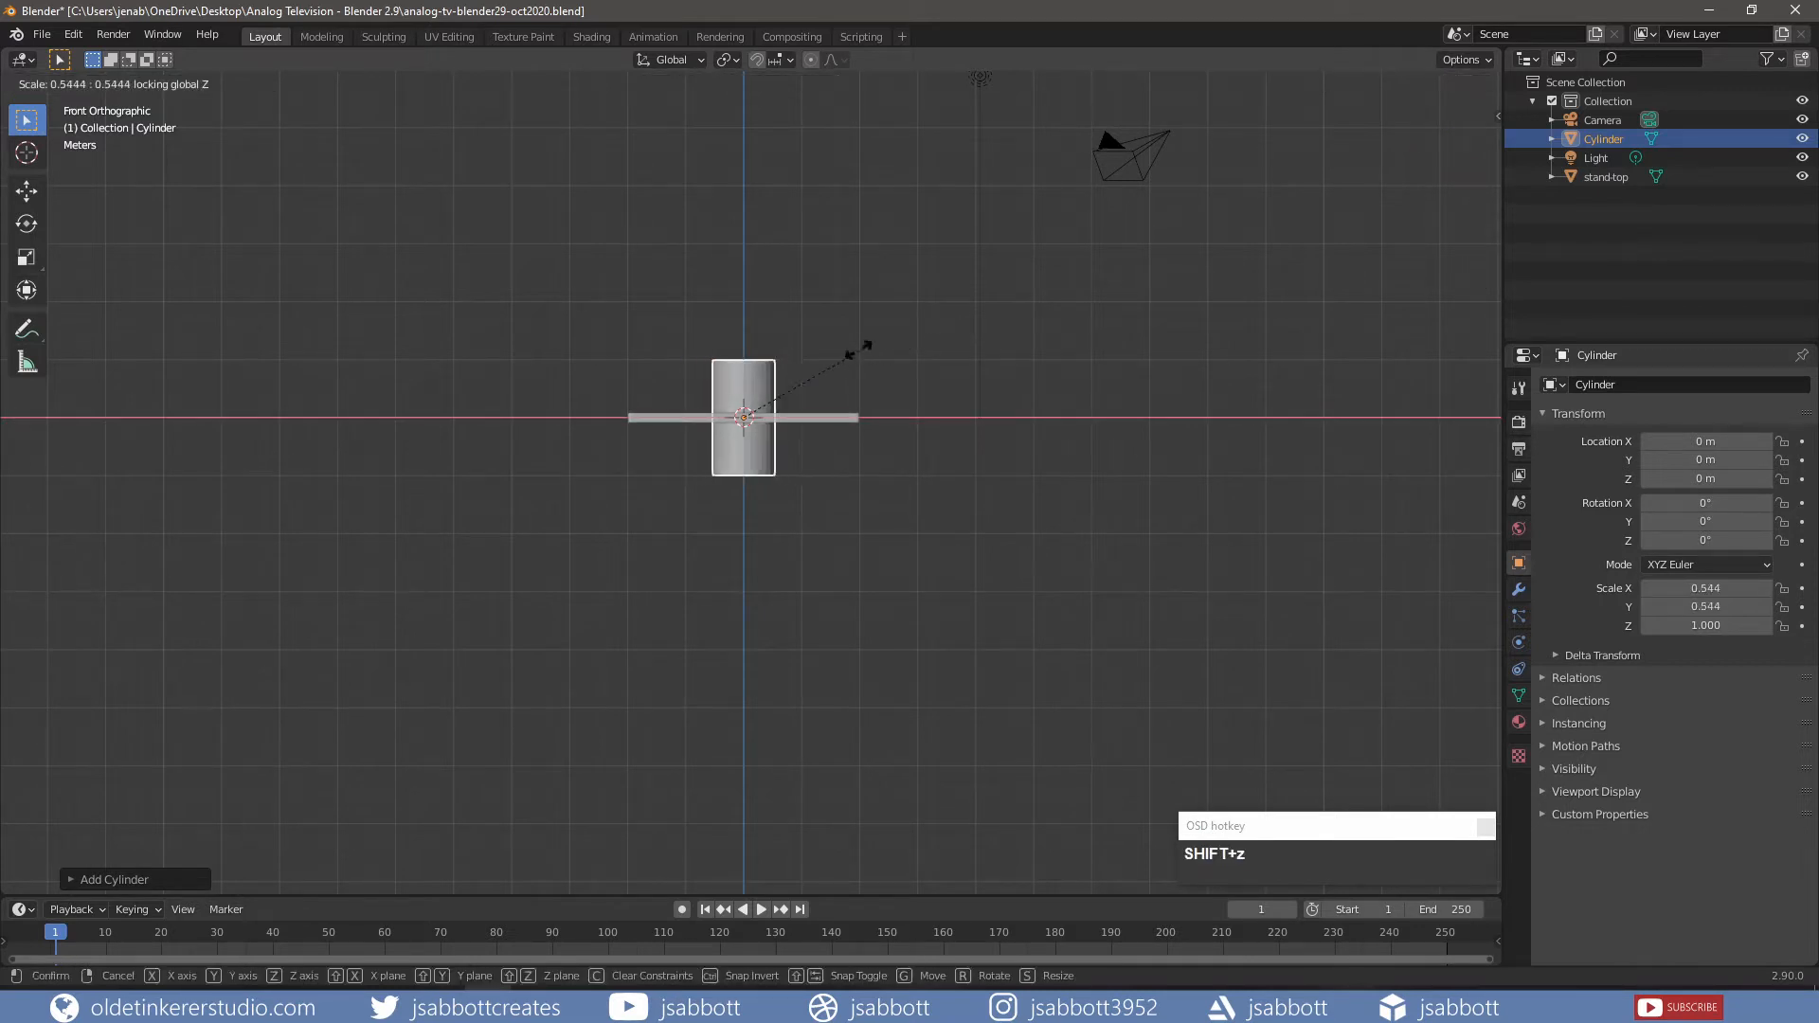
left_click(769, 389)
key("s")
key("z")
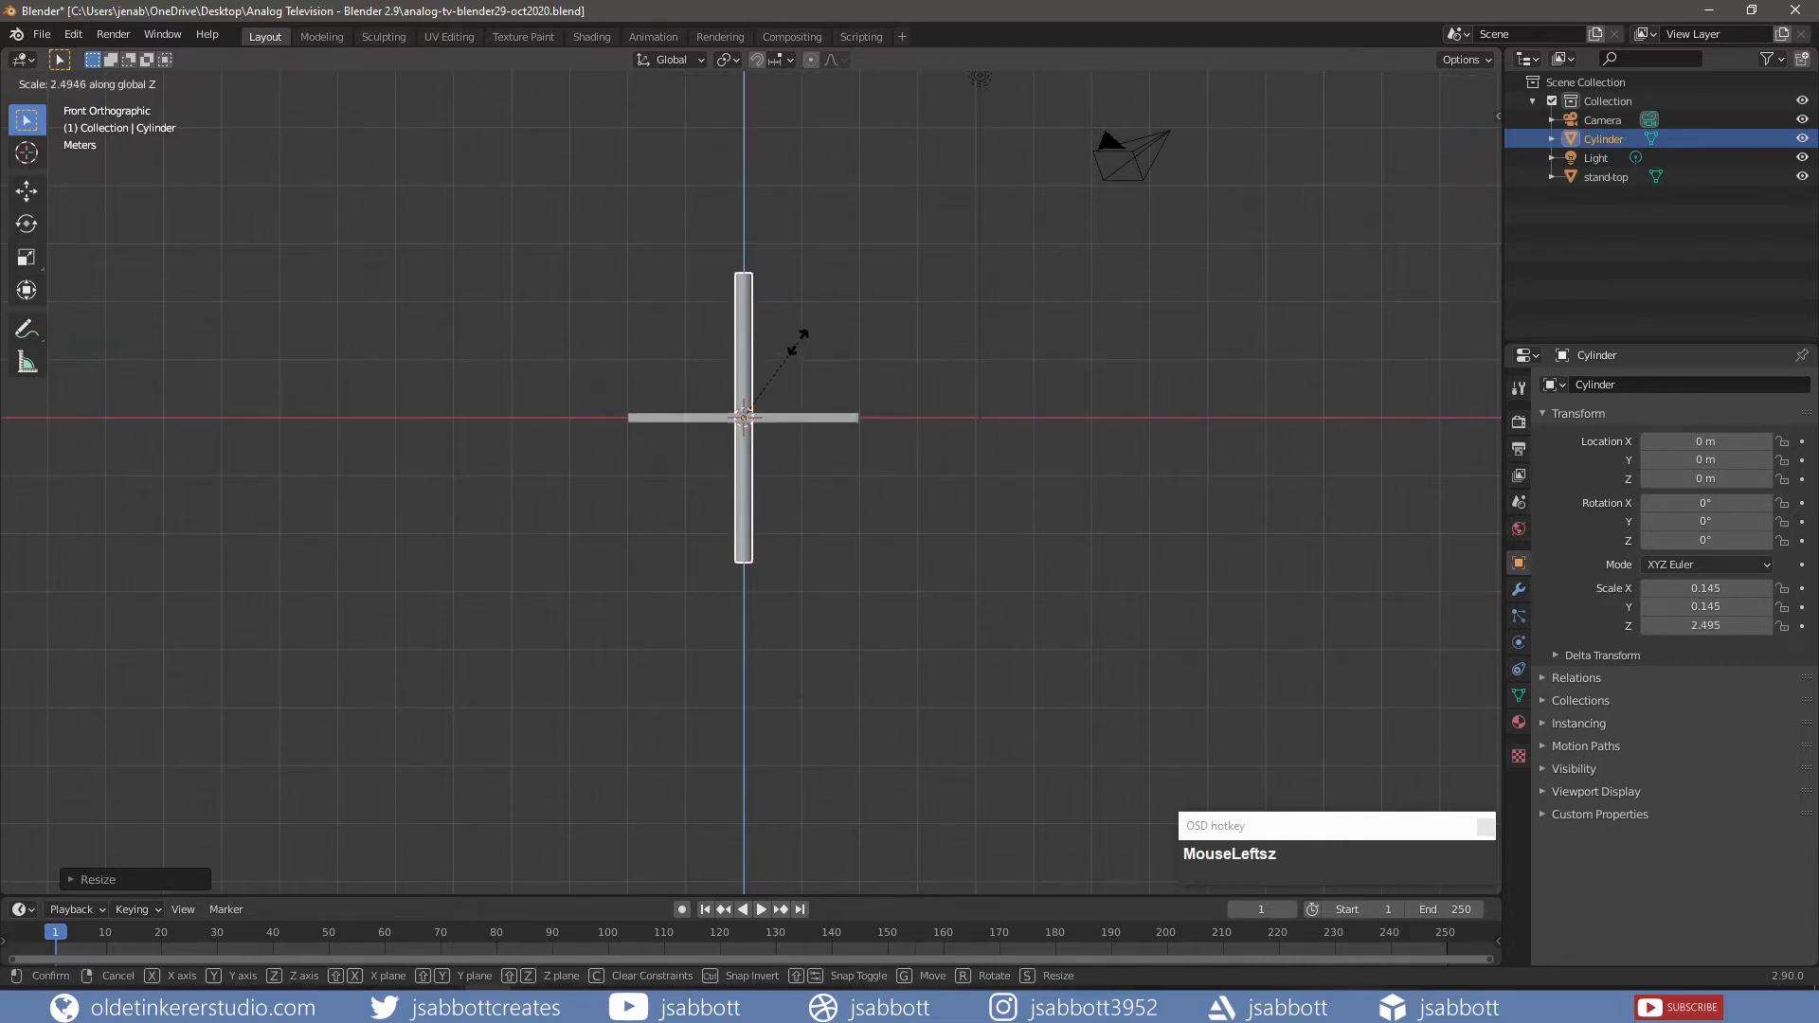
left_click(806, 329)
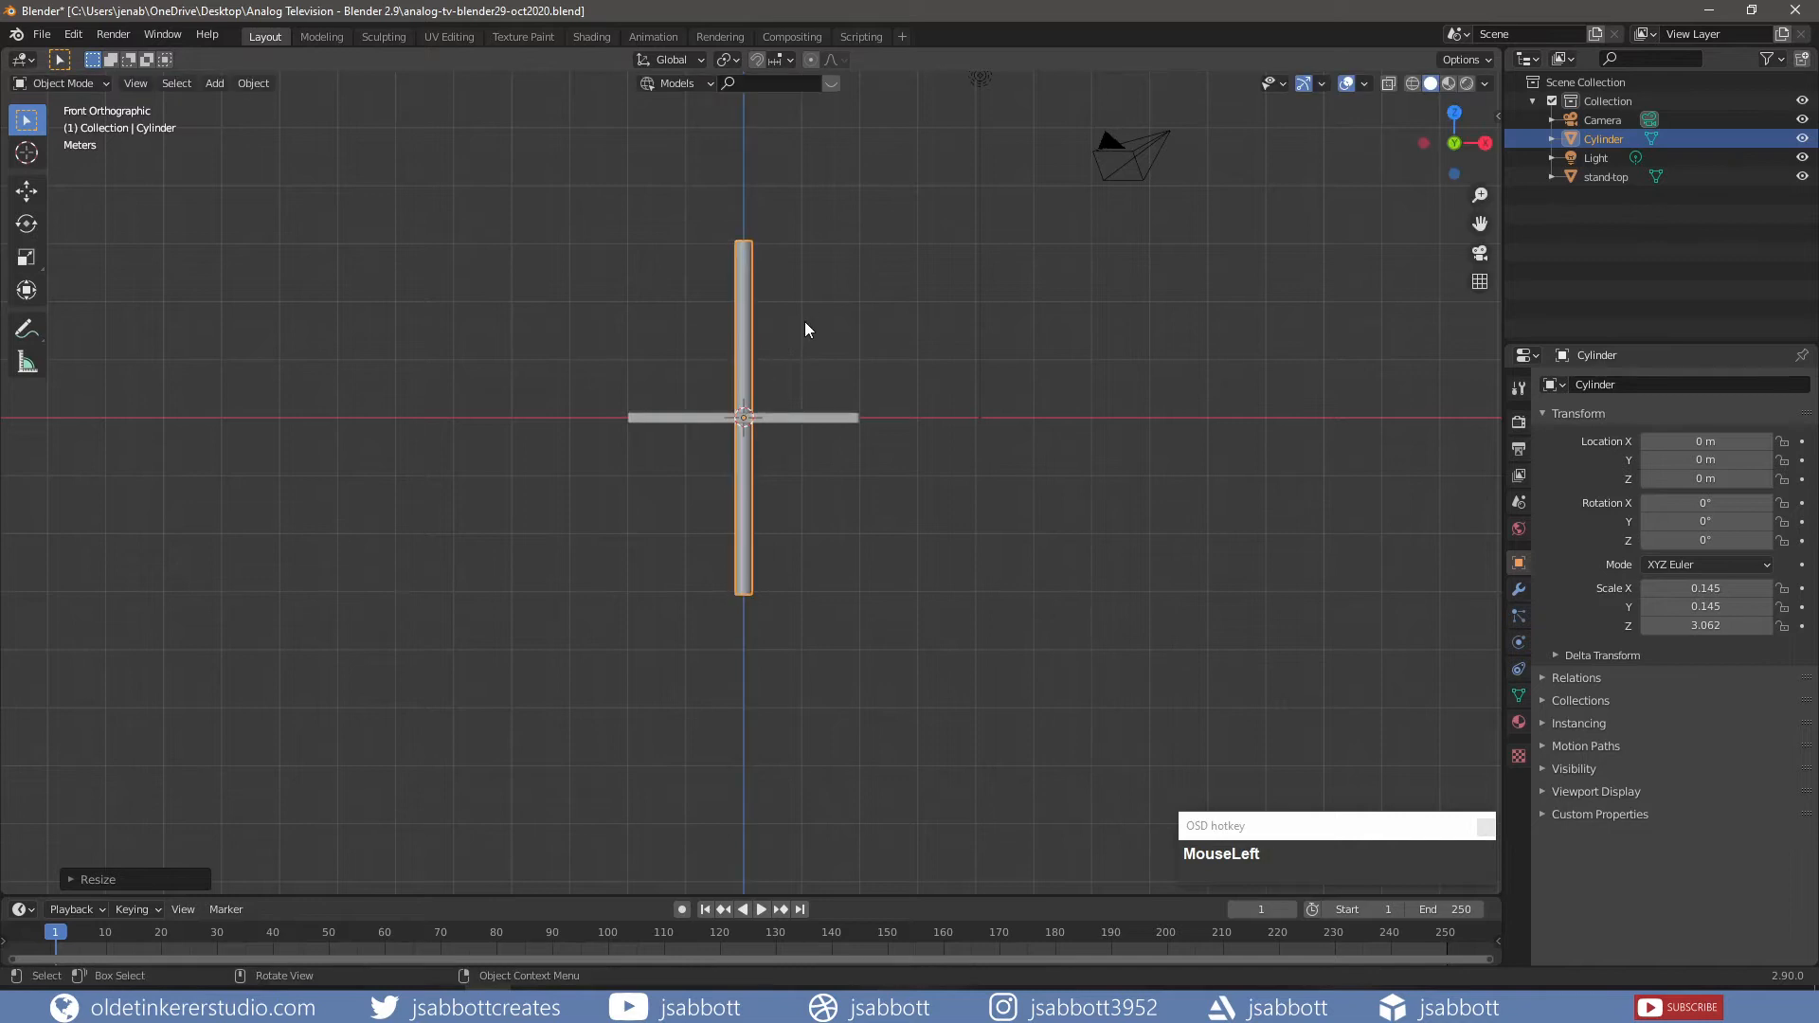
- Move the leg down along Z by about 3.33 m so it sits beneath the stand top
key("g")
key("z")
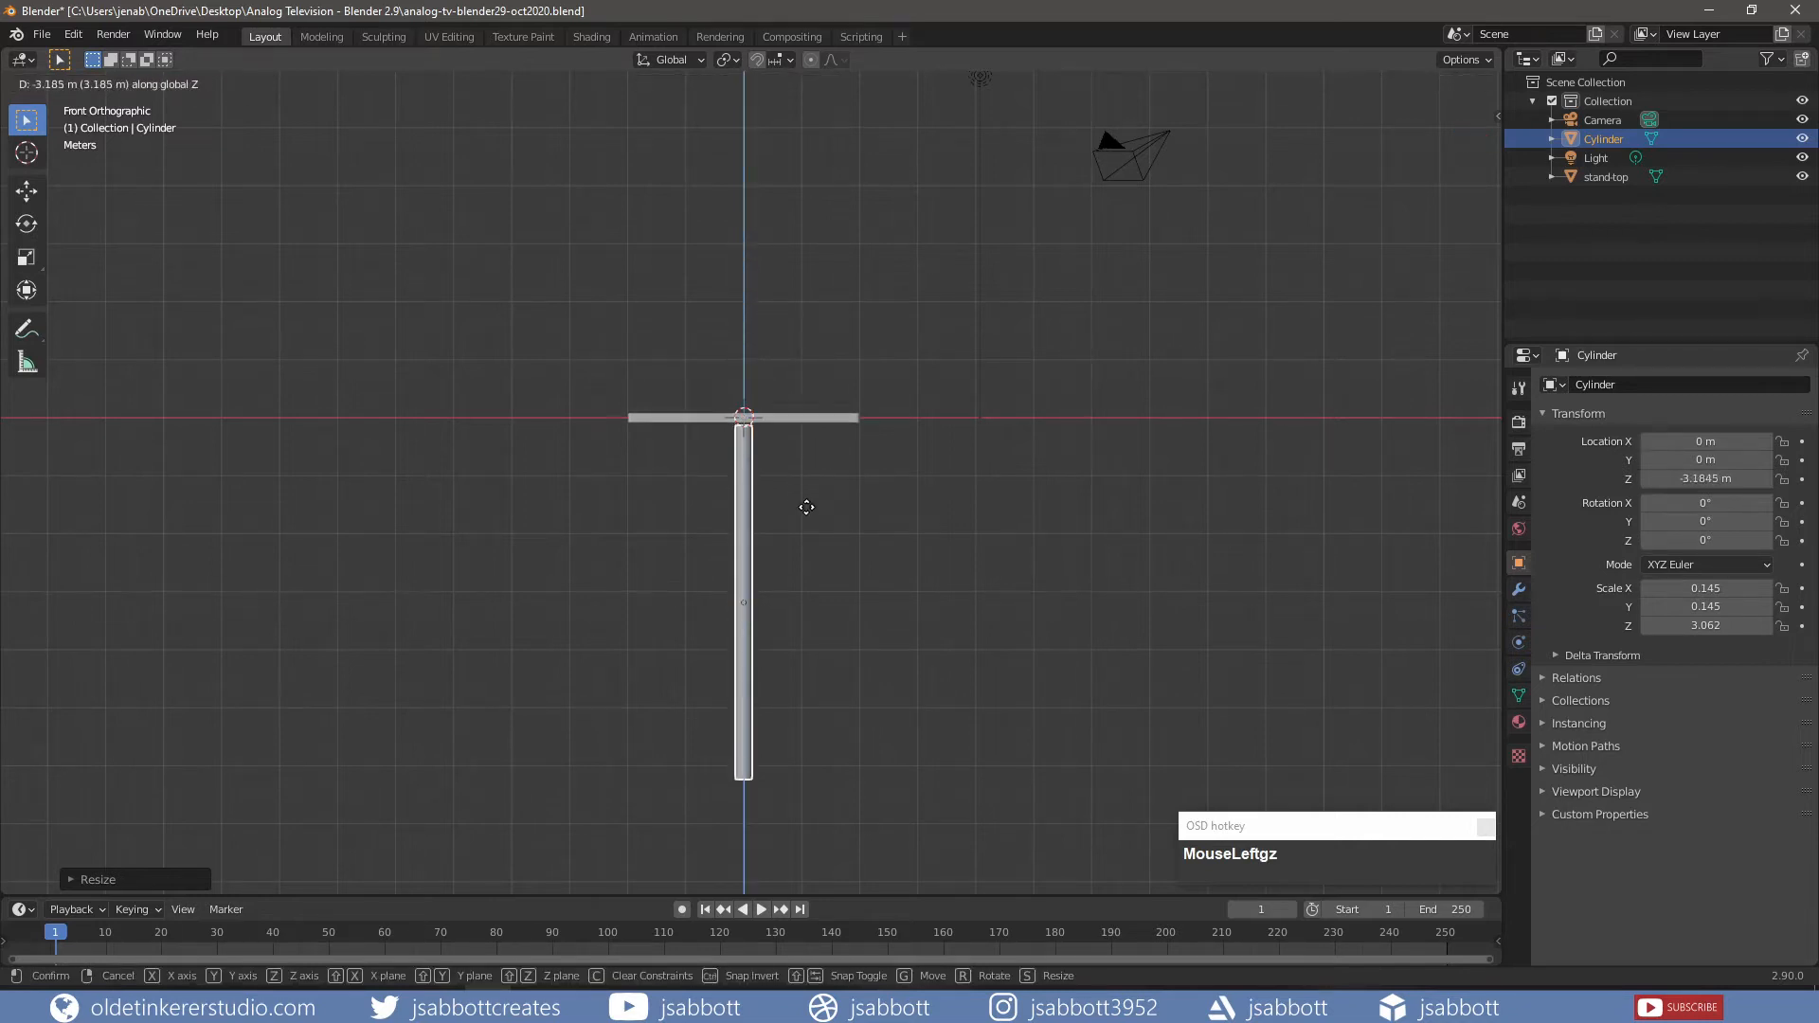
left_click(806, 514)
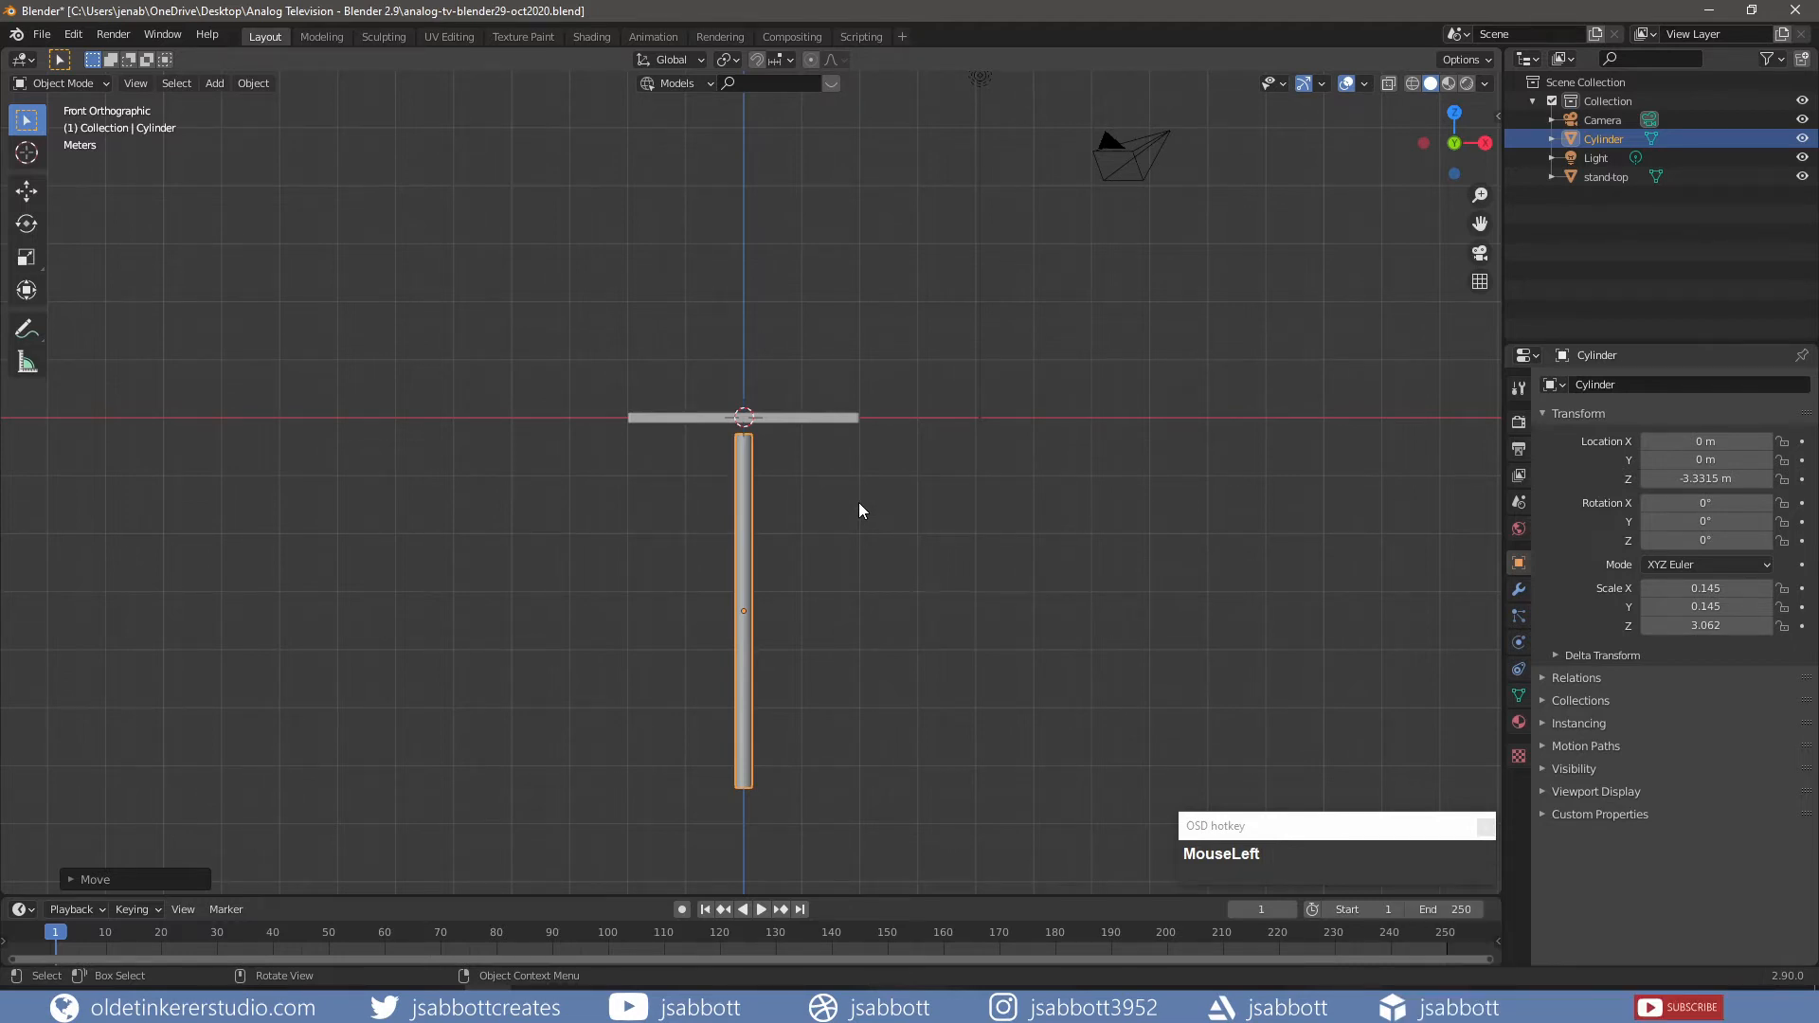
- From the bottom view, place the leg near a corner of the stand top at about X 1.54 m and Y -1.47 m
key("ctrl+KP_7")
key("g")
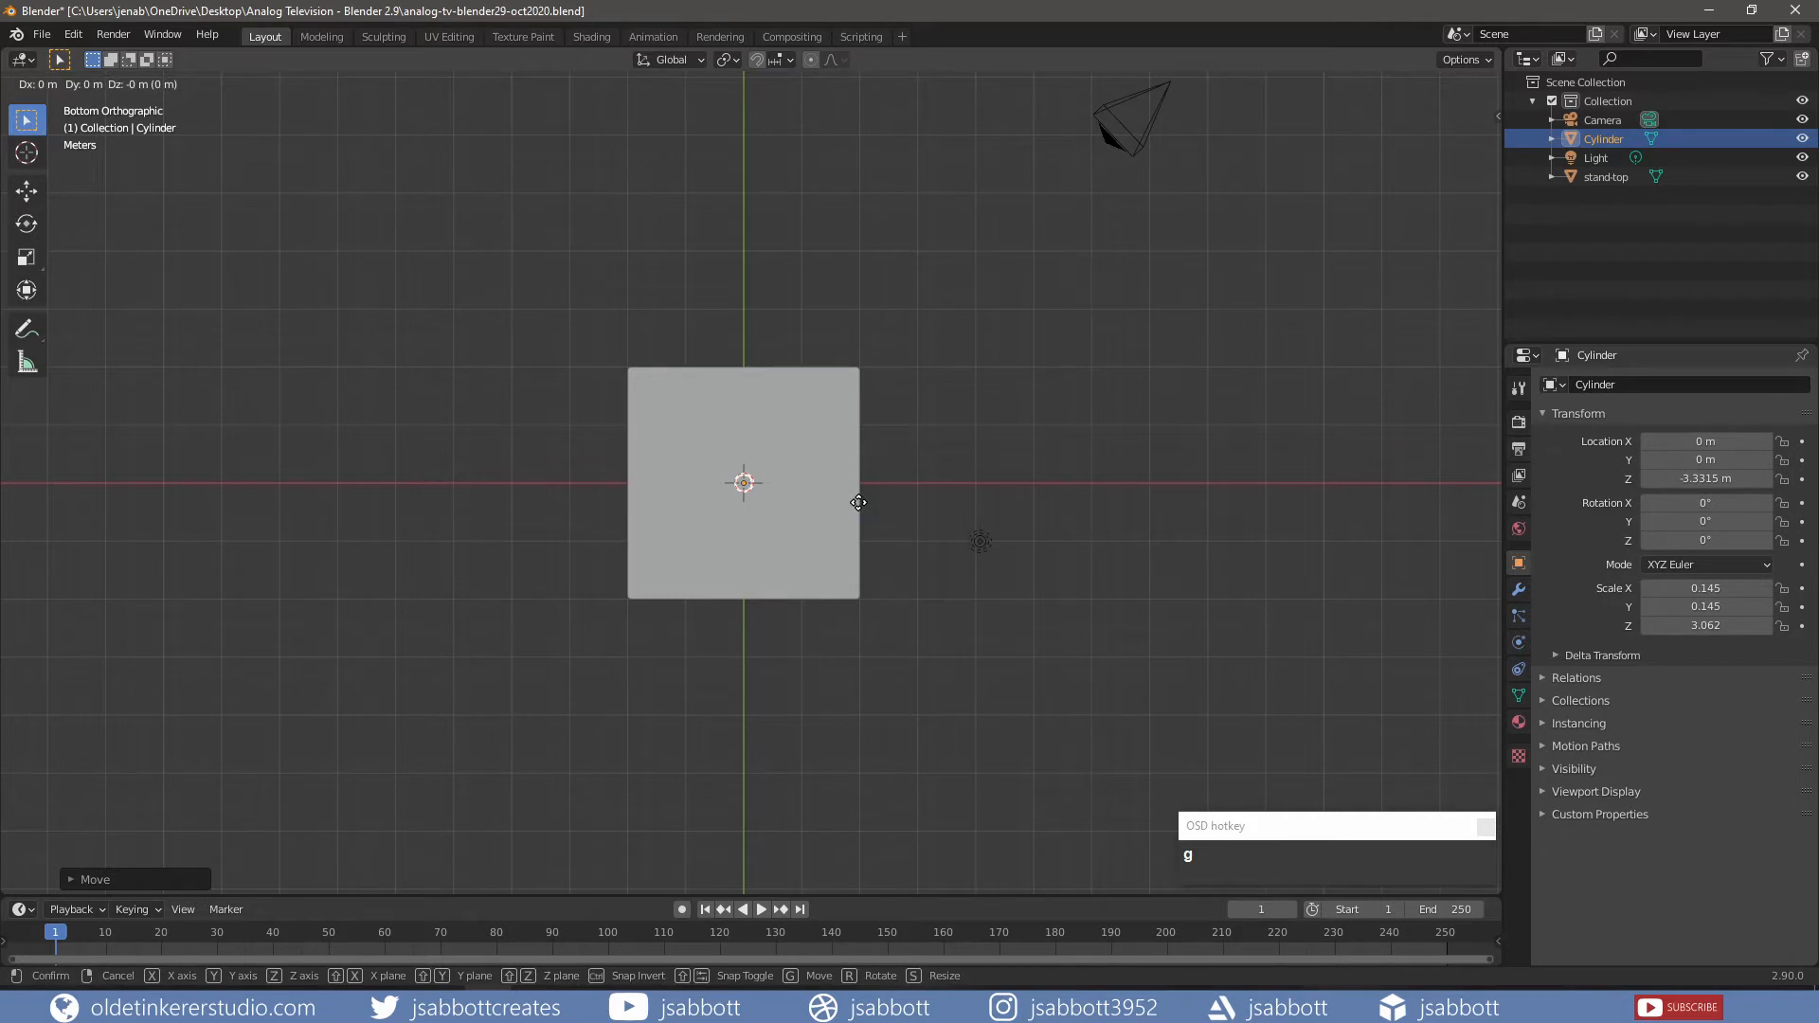
key("x")
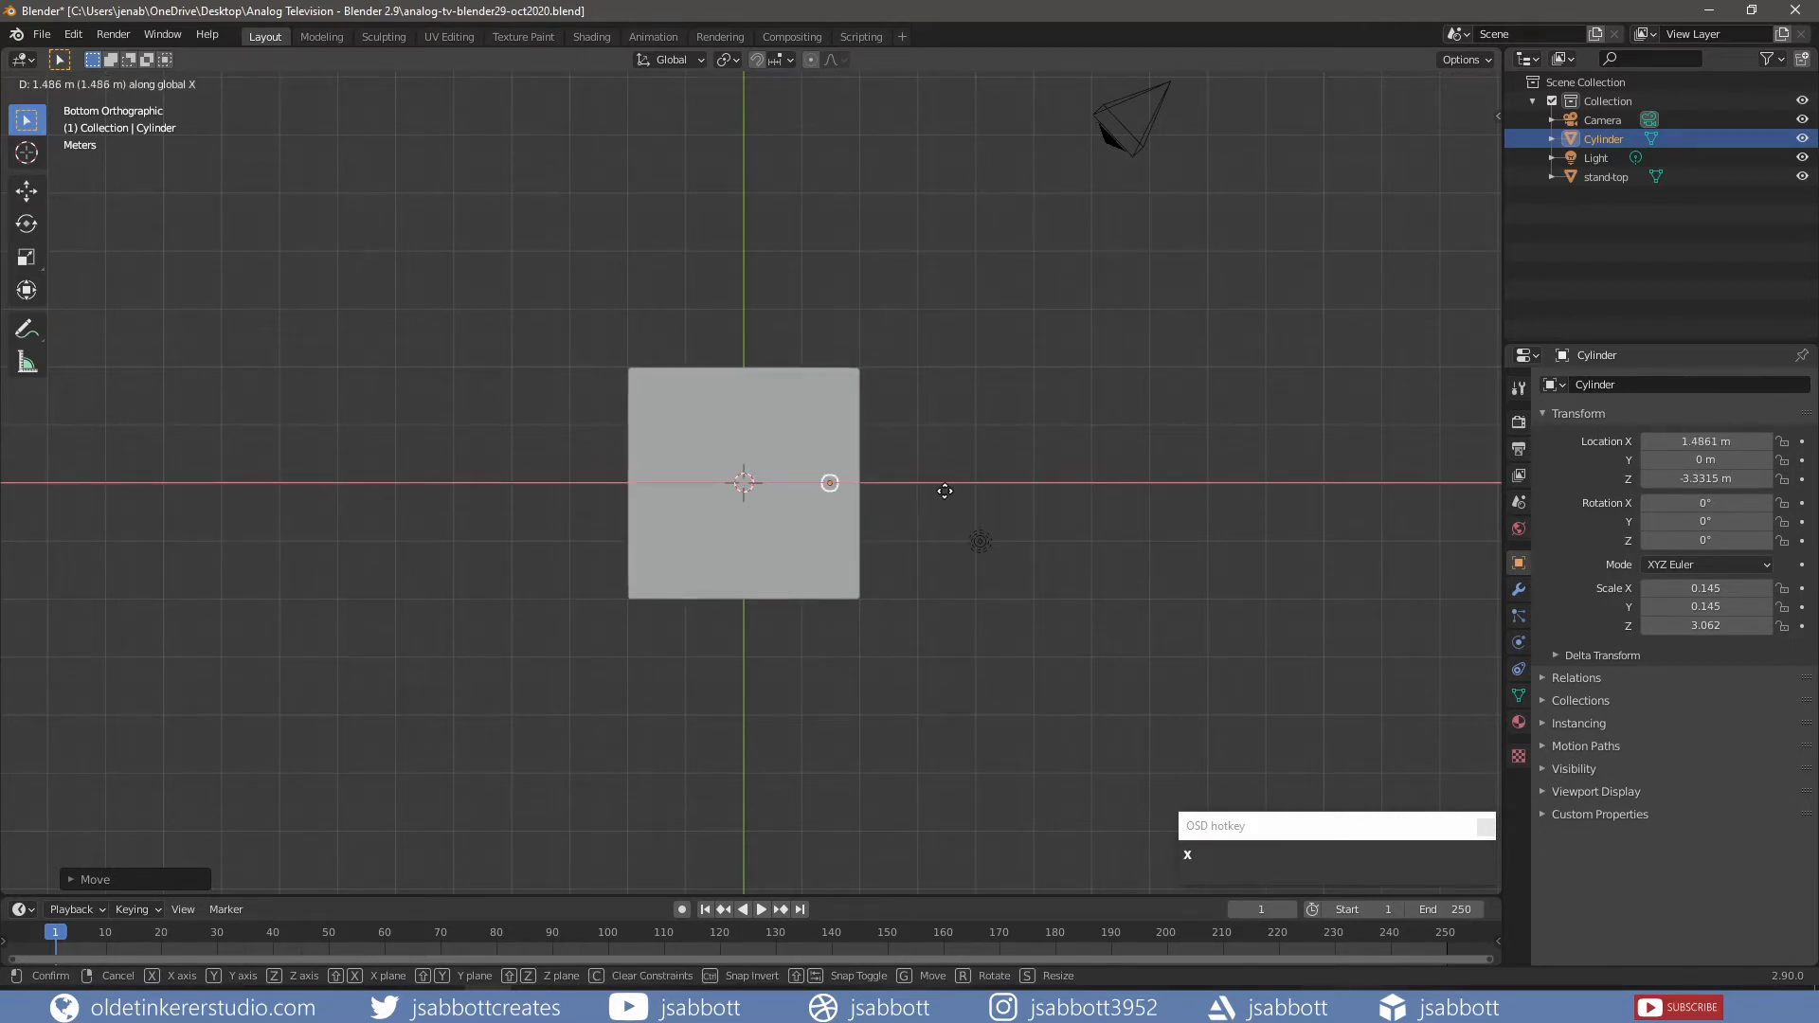
left_click(949, 493)
key("g")
key("y")
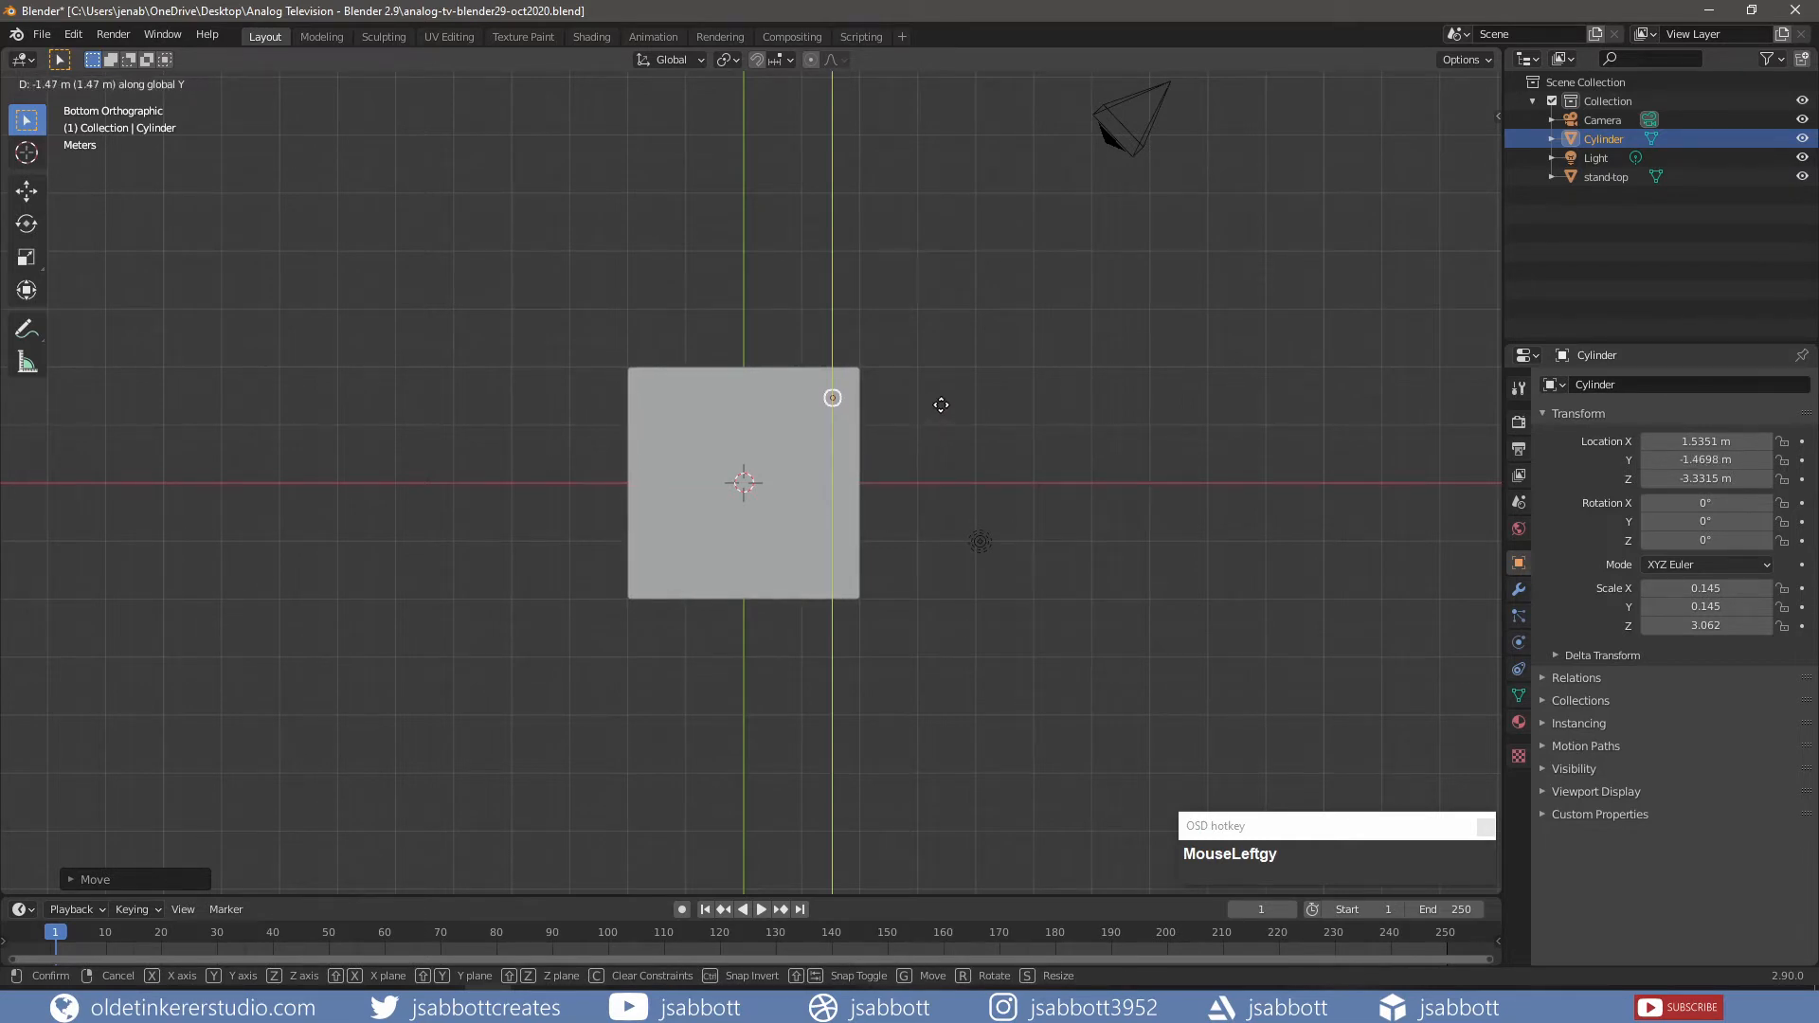
left_click(941, 406)
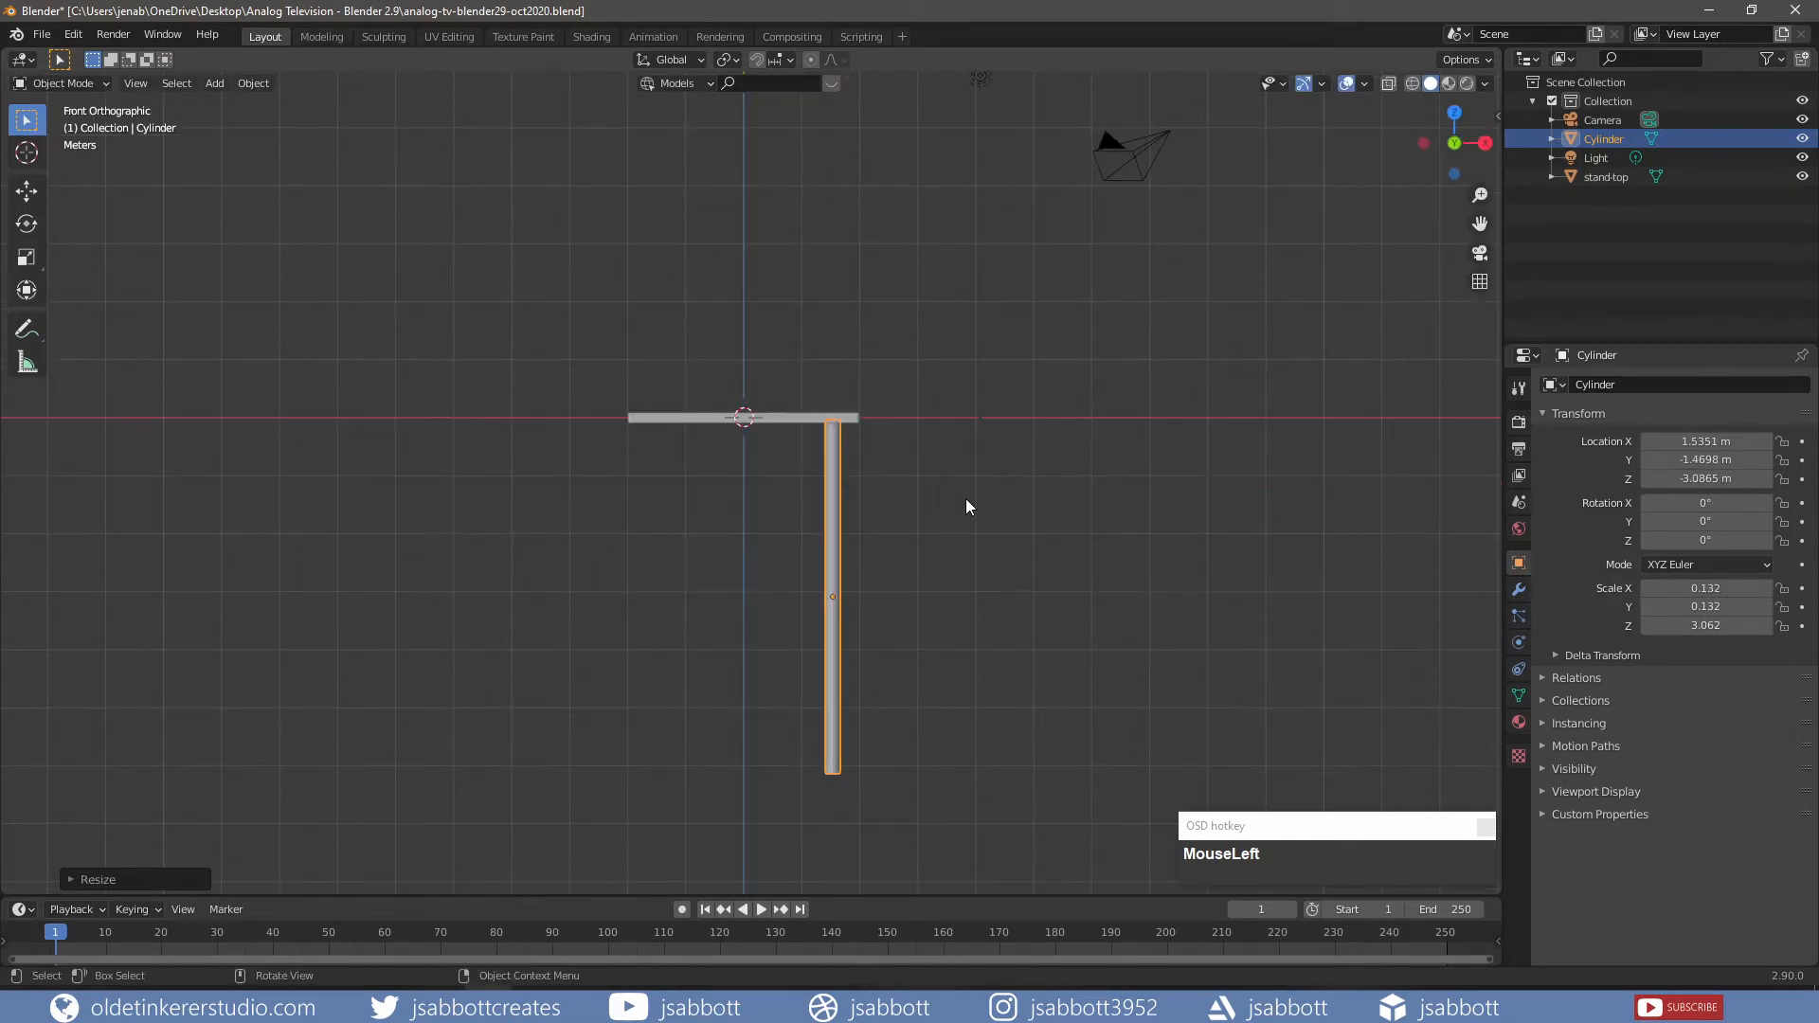
- Rotate the leg's mesh by -5° about the Y axis in Edit Mode
key("Tab")
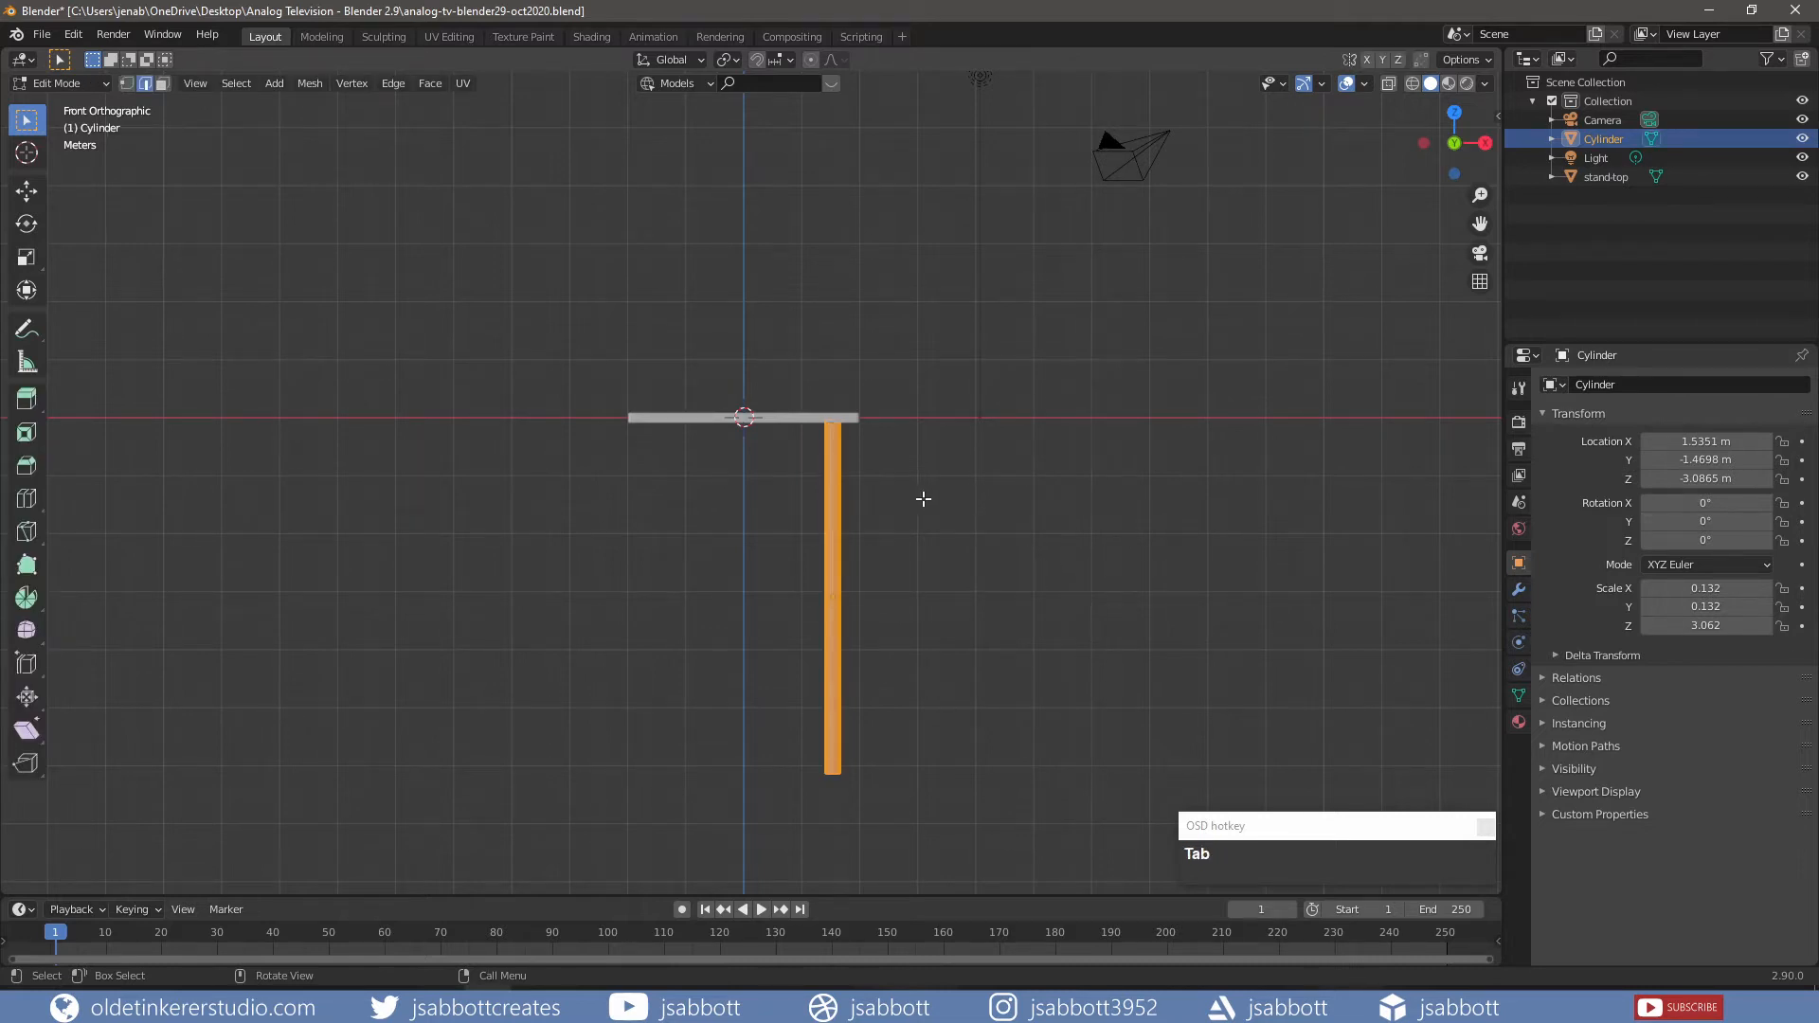
key("r")
type("y")
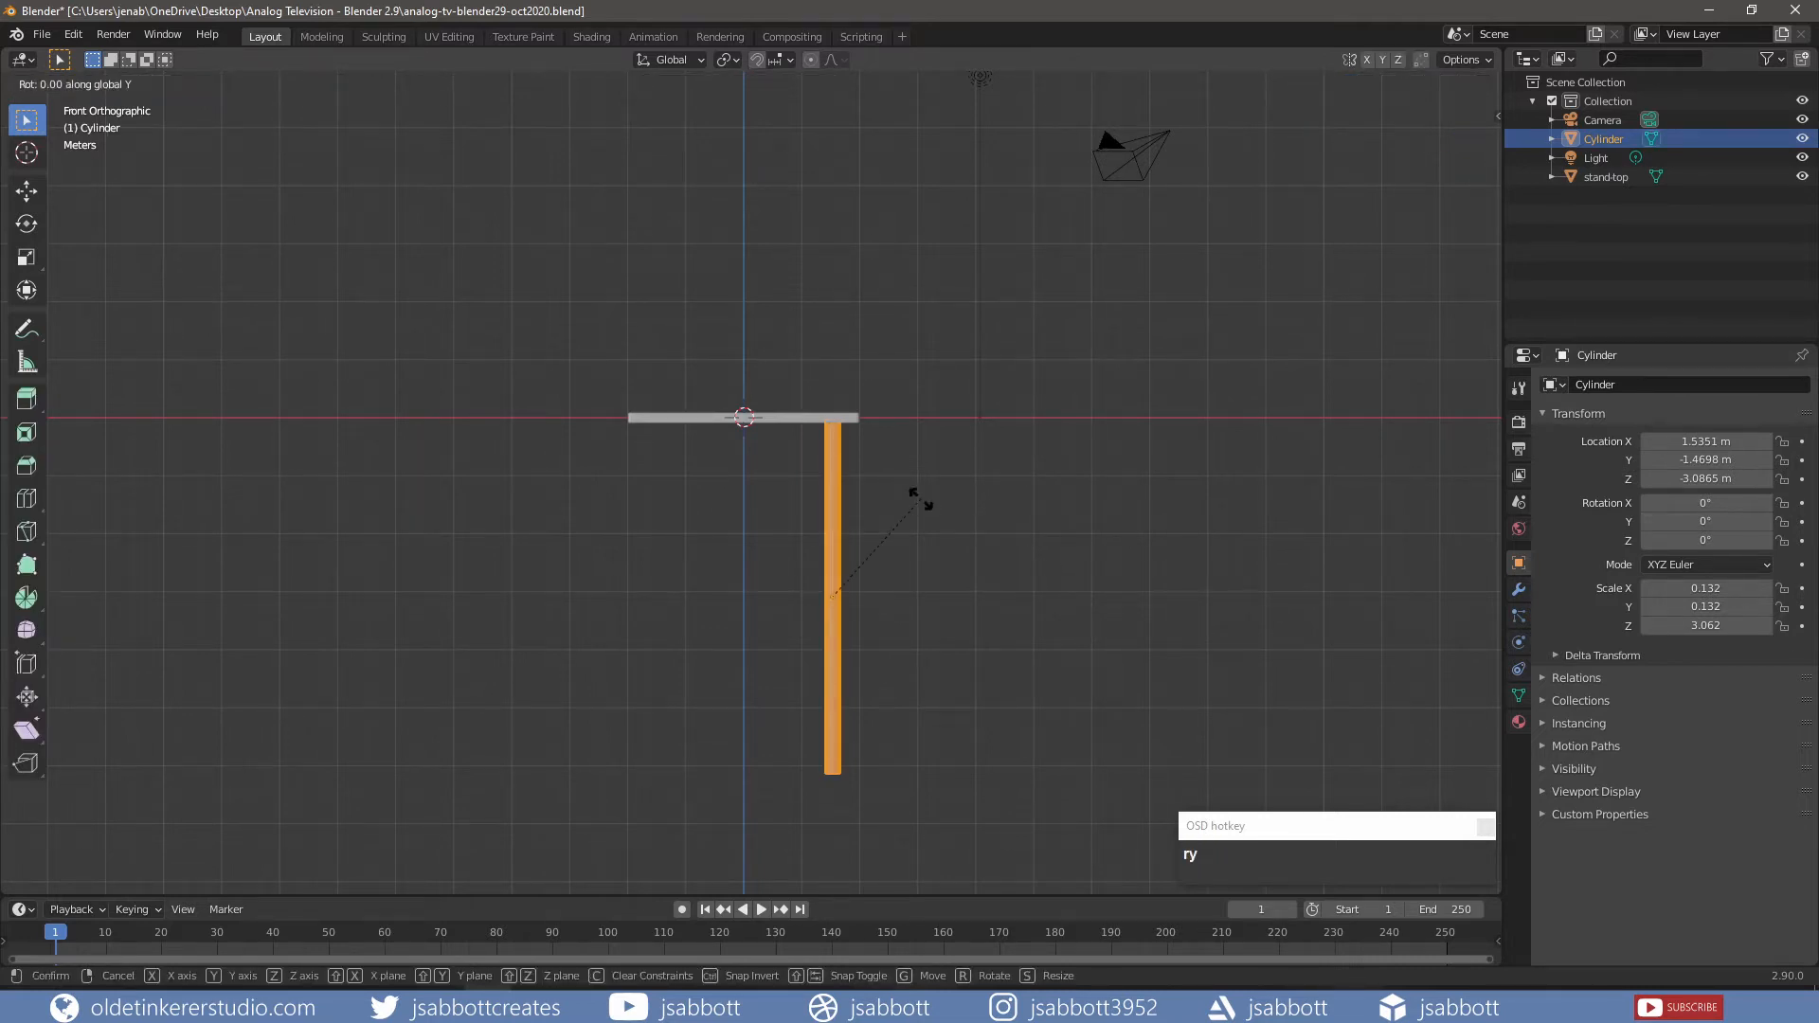
type("-5")
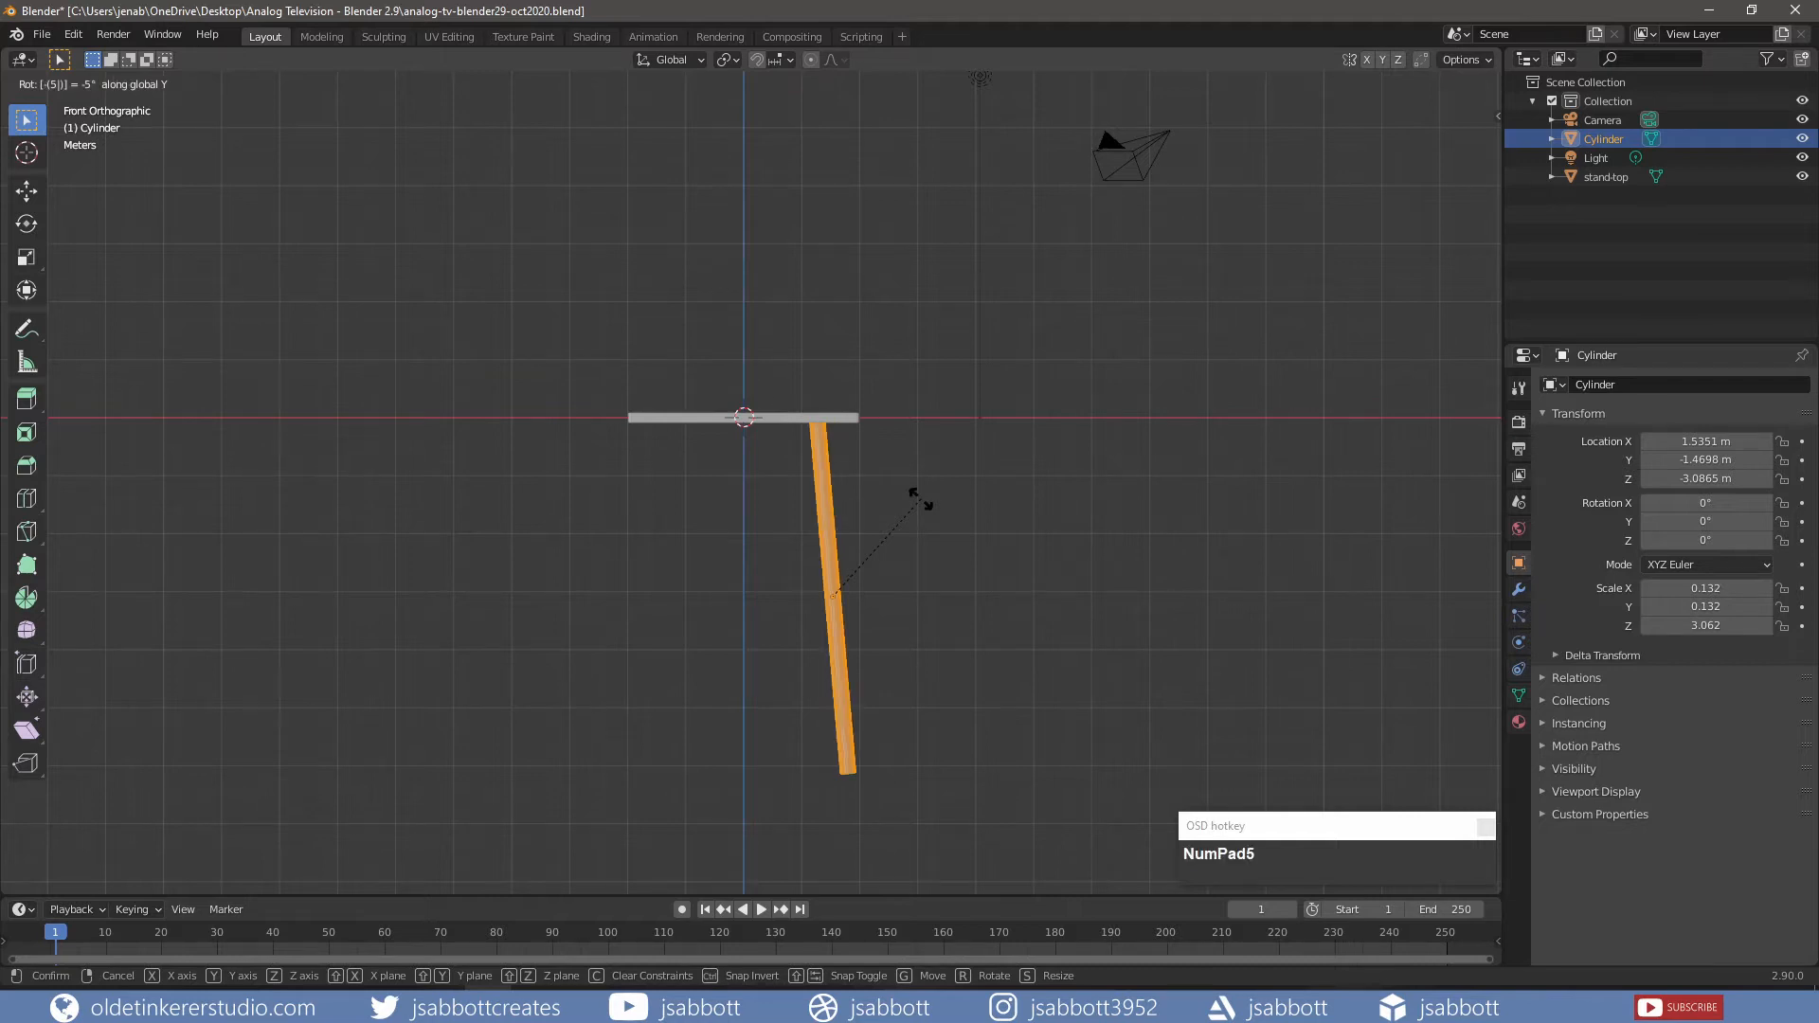
left_click(921, 500)
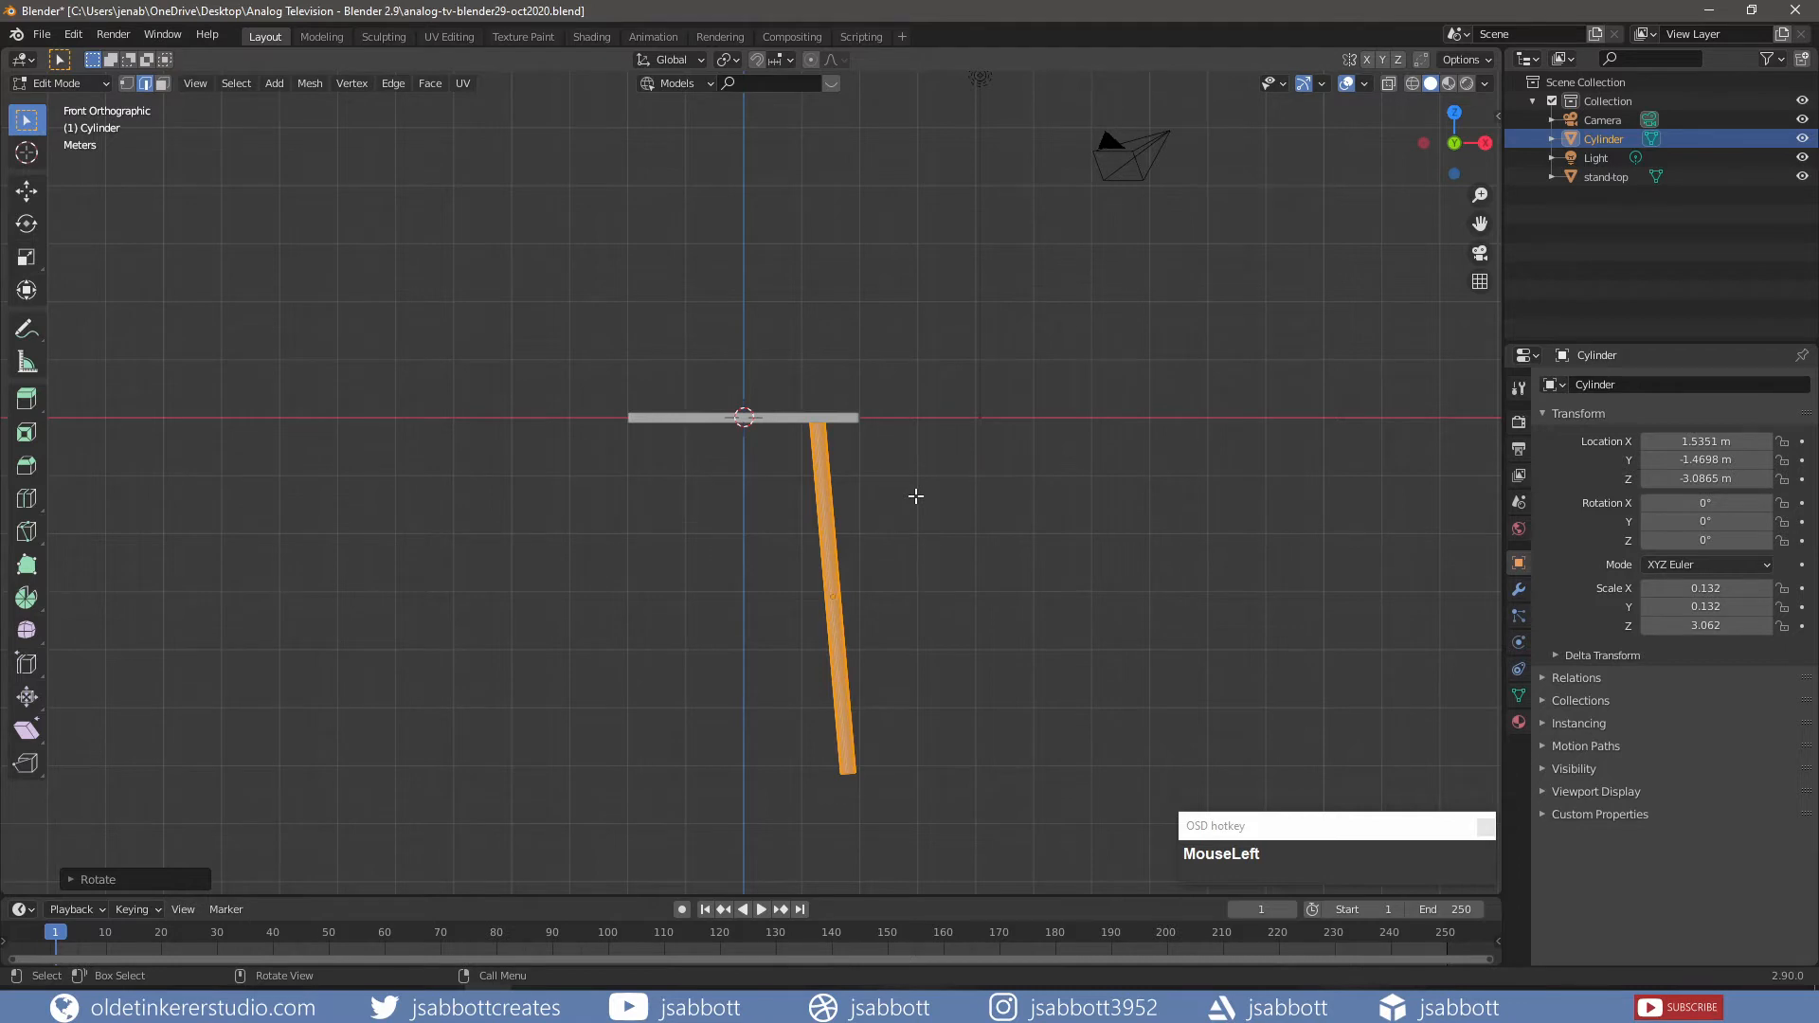
- Duplicate the leg within its mesh and move the copy along Y toward the opposite side of the stand top
key("KP_3")
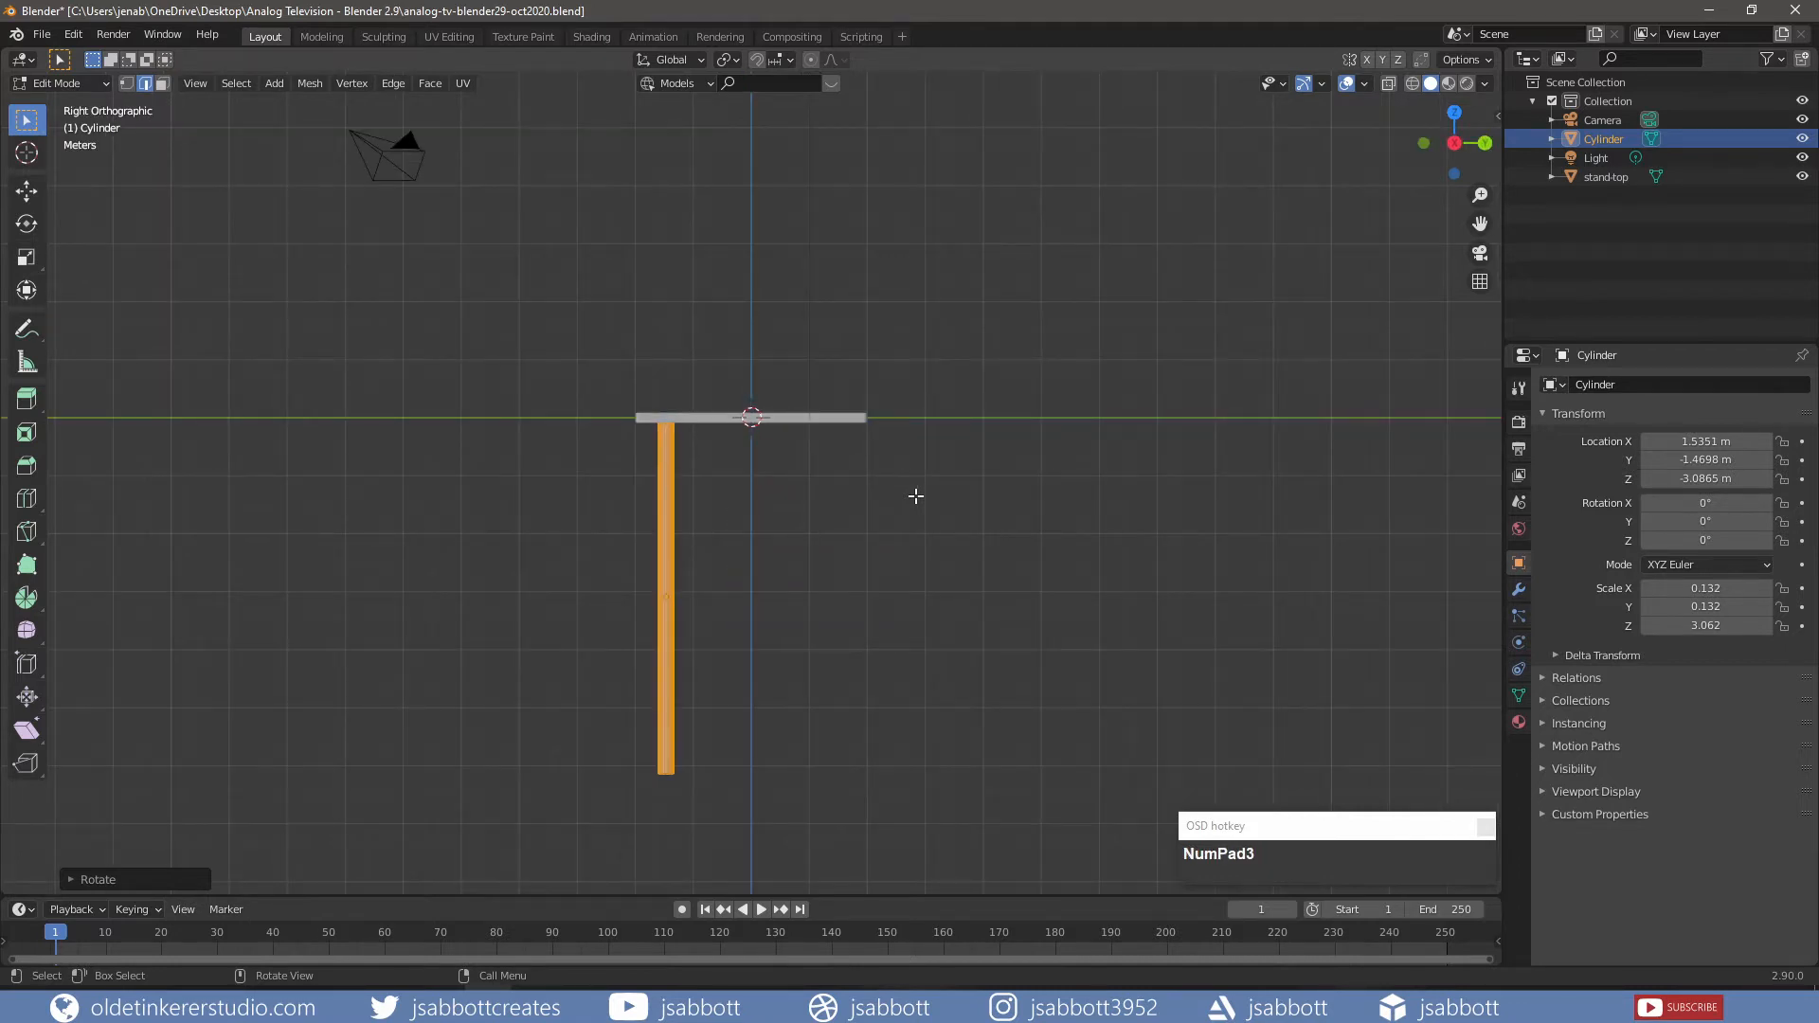
key("shift+d")
key("g")
key("y")
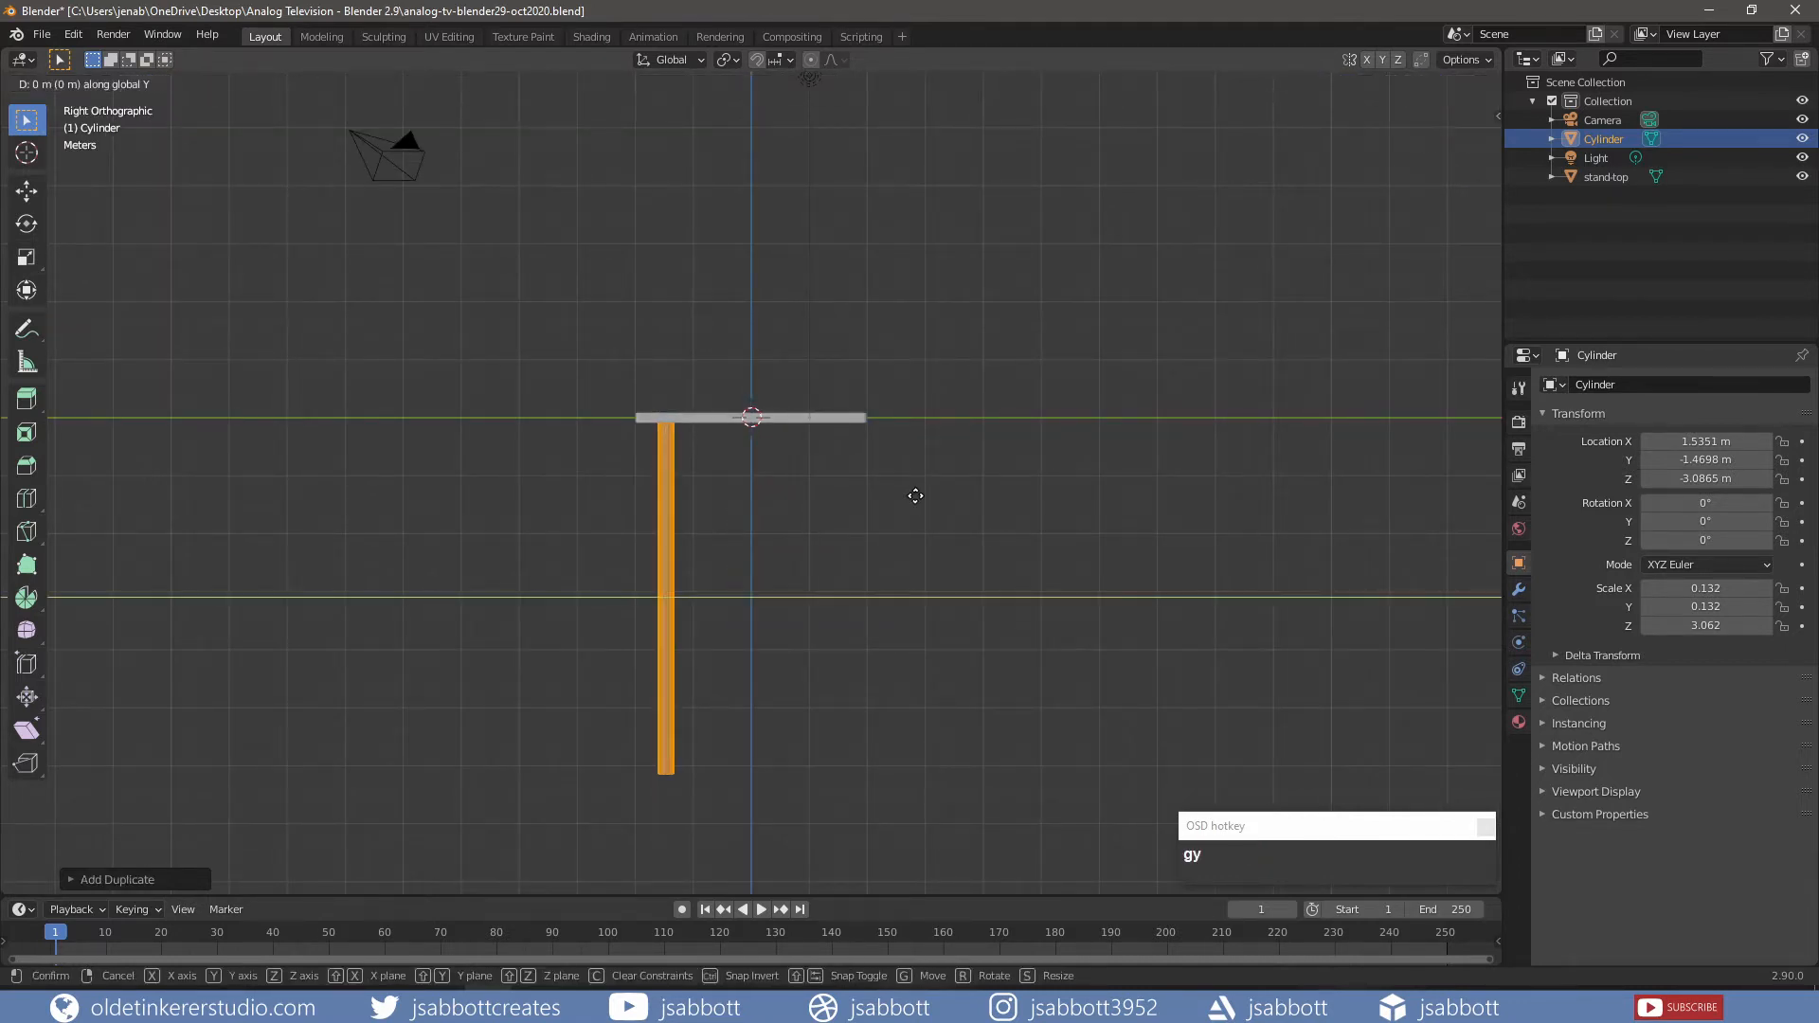
left_click(1004, 496)
middle_click_drag(1004, 496, 724, 561)
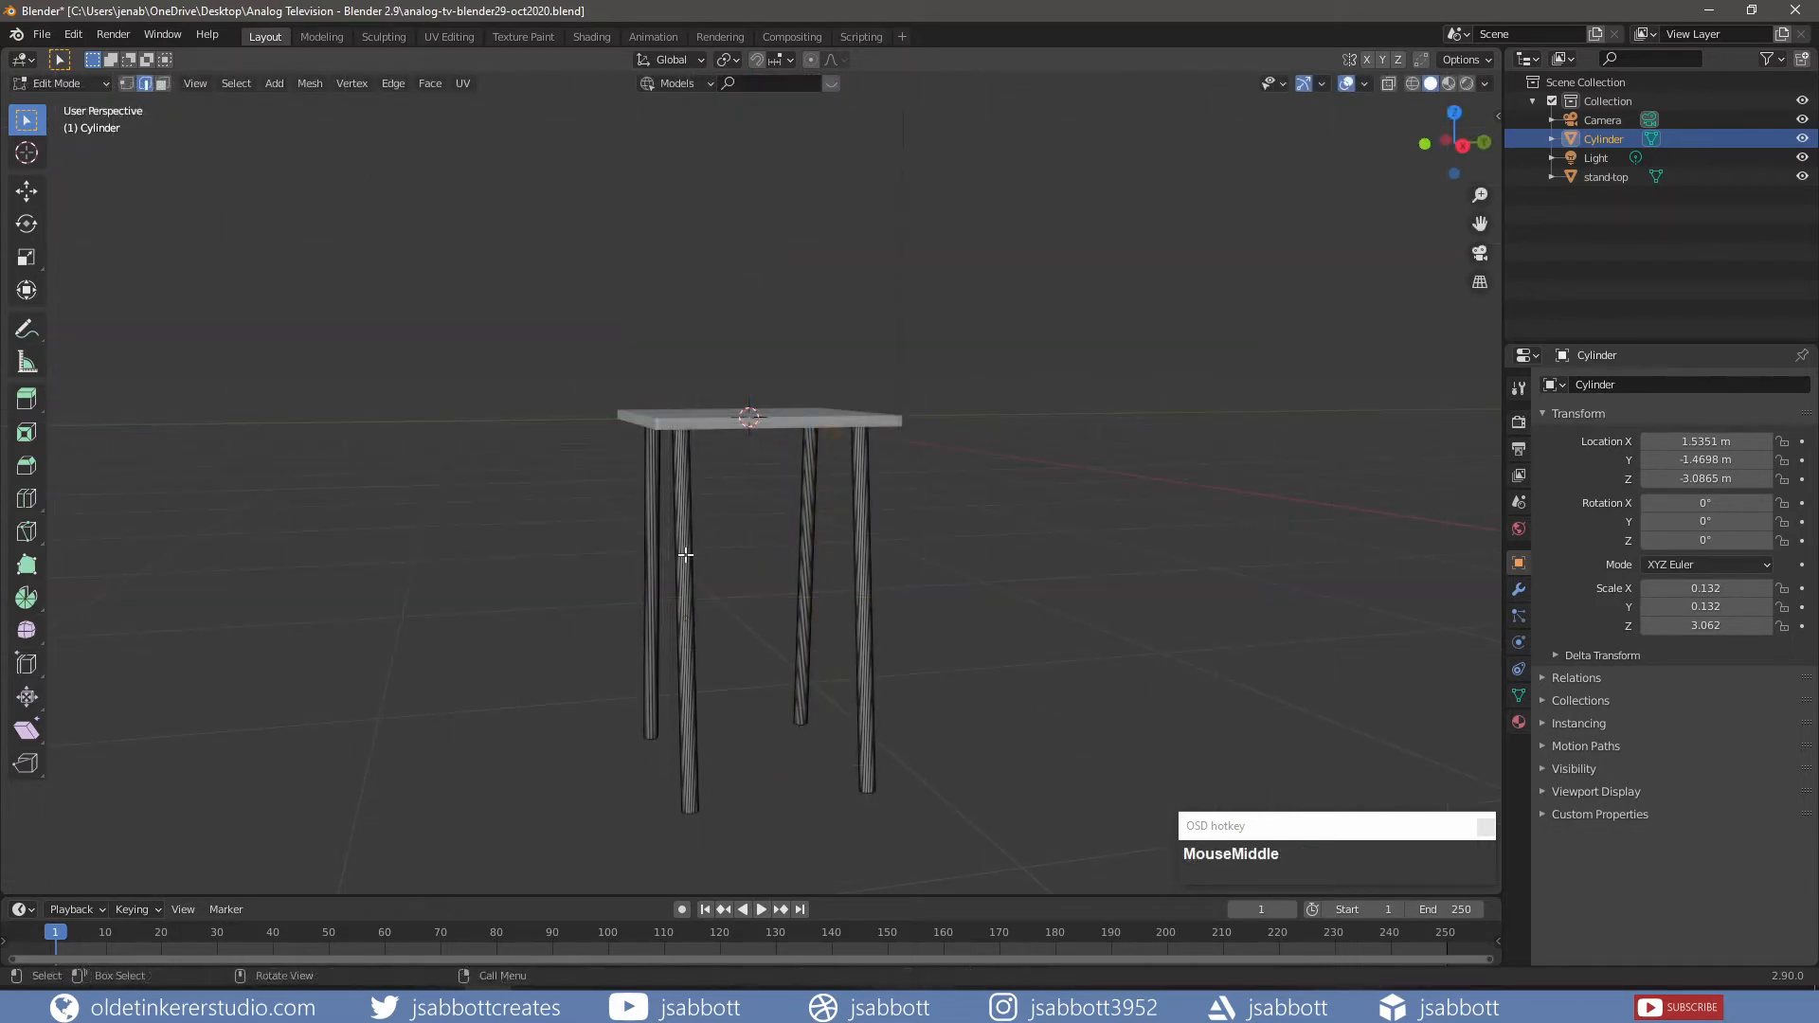
key("l")
- Add another cylinder to the leg mesh and move it about 3.64 m down along Z, between the legs
key("KP_1")
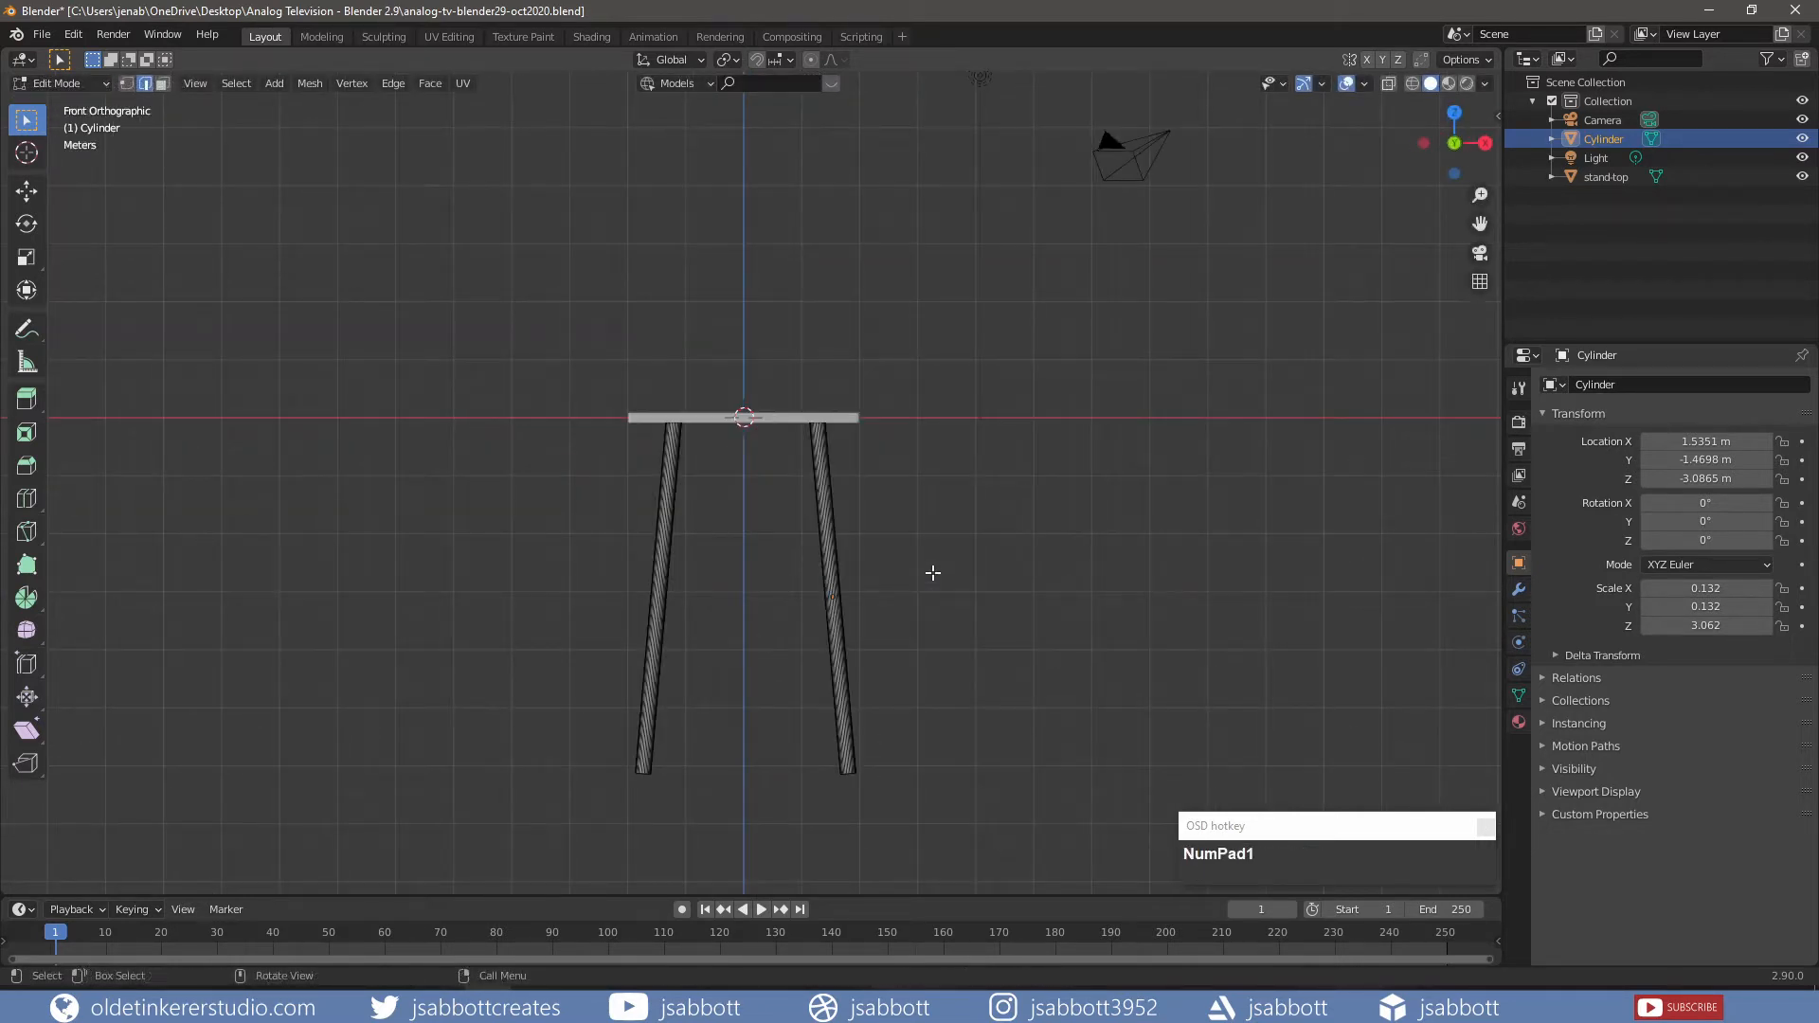
key("shift")
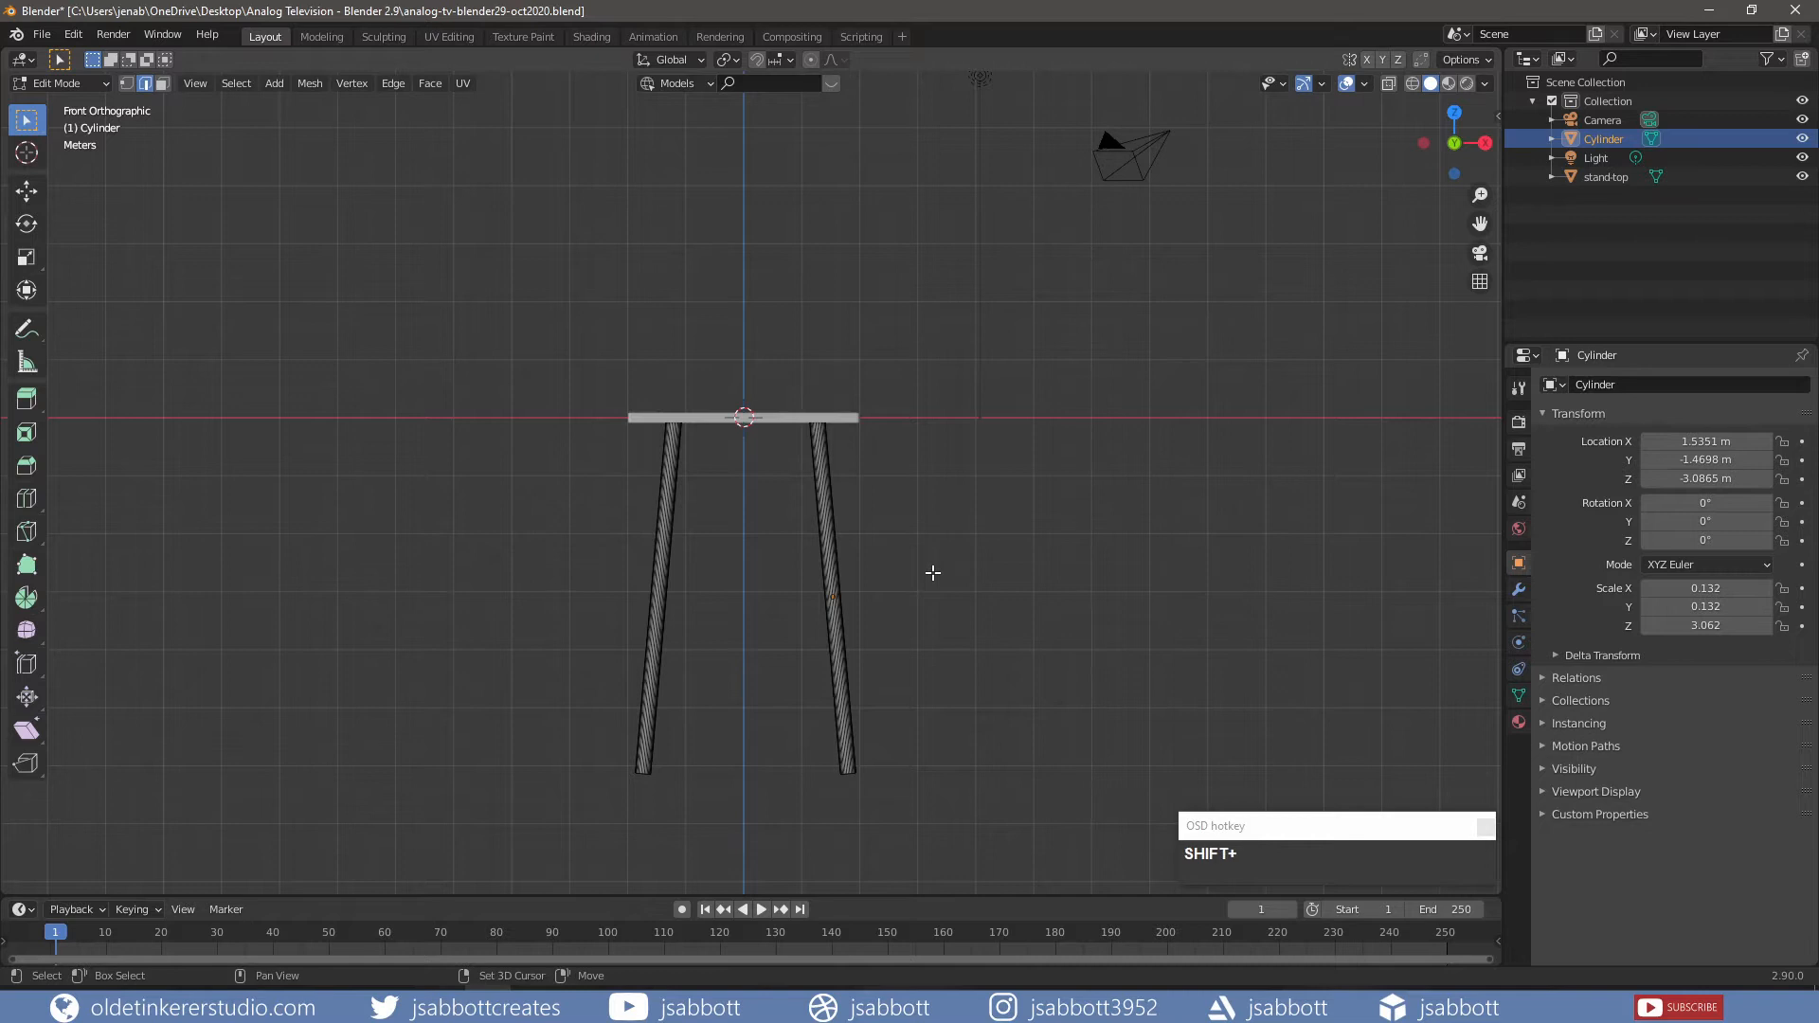
key("shift+a")
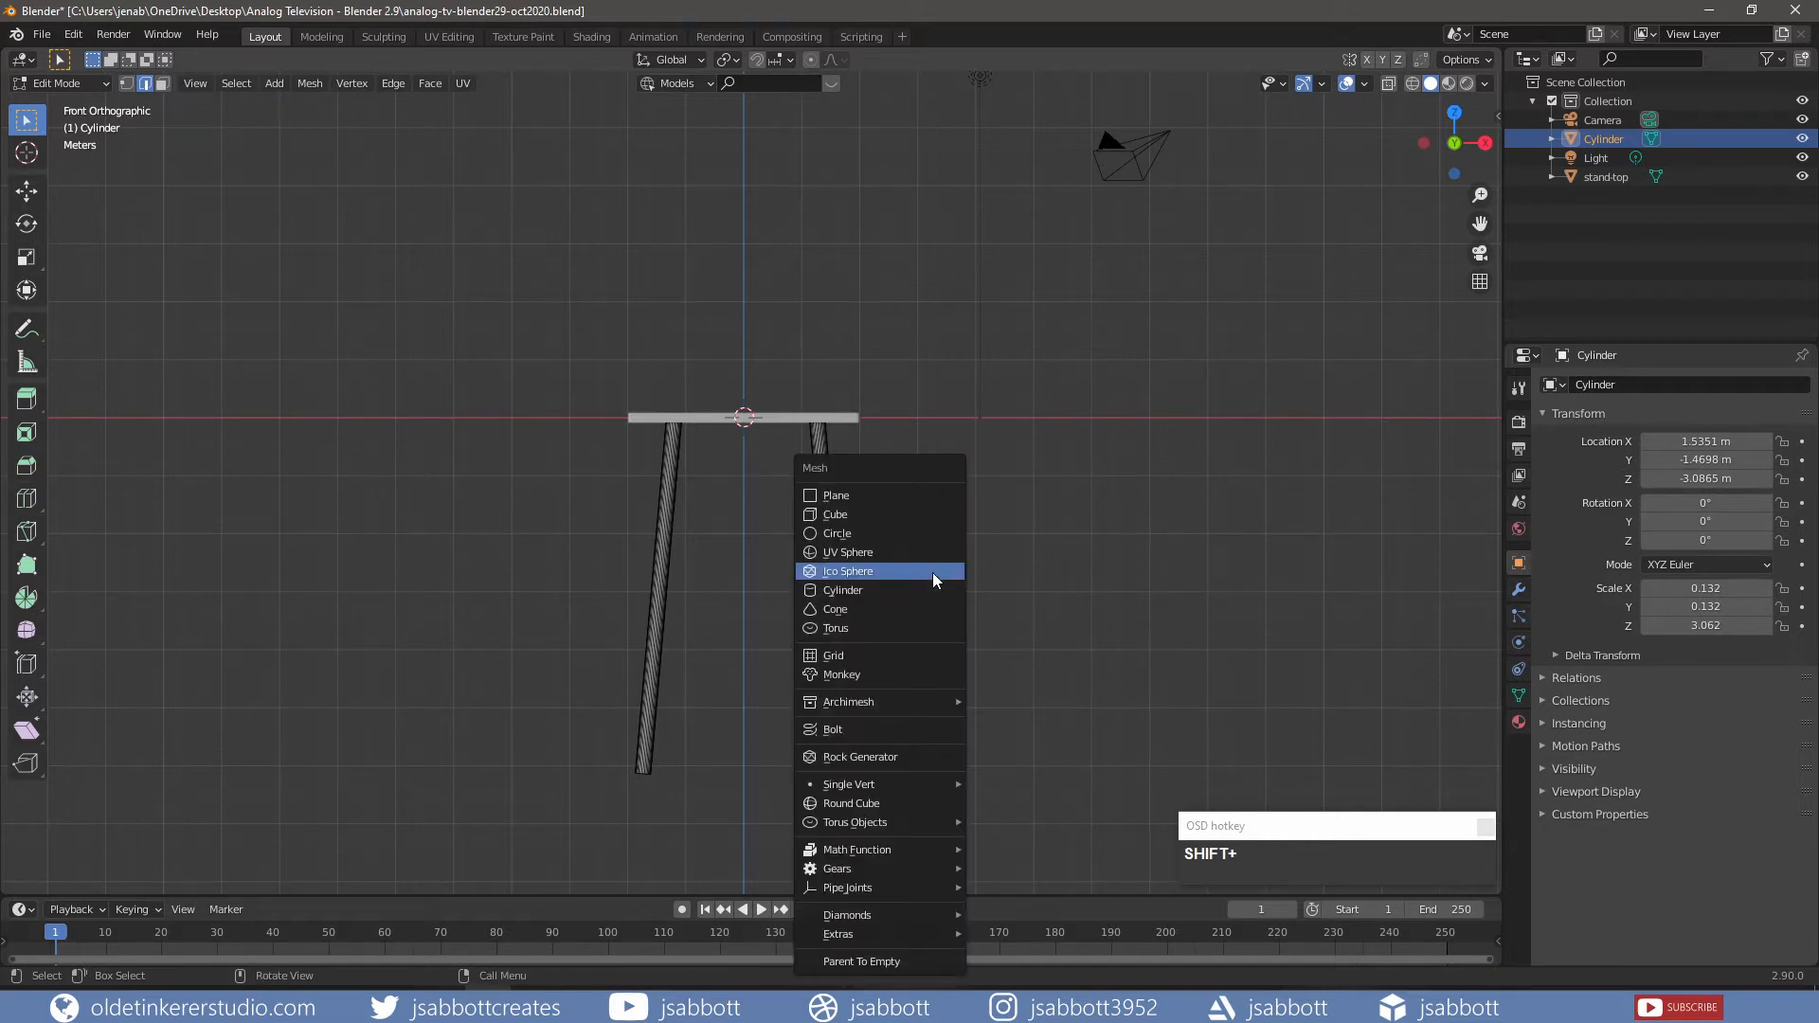
left_click(931, 589)
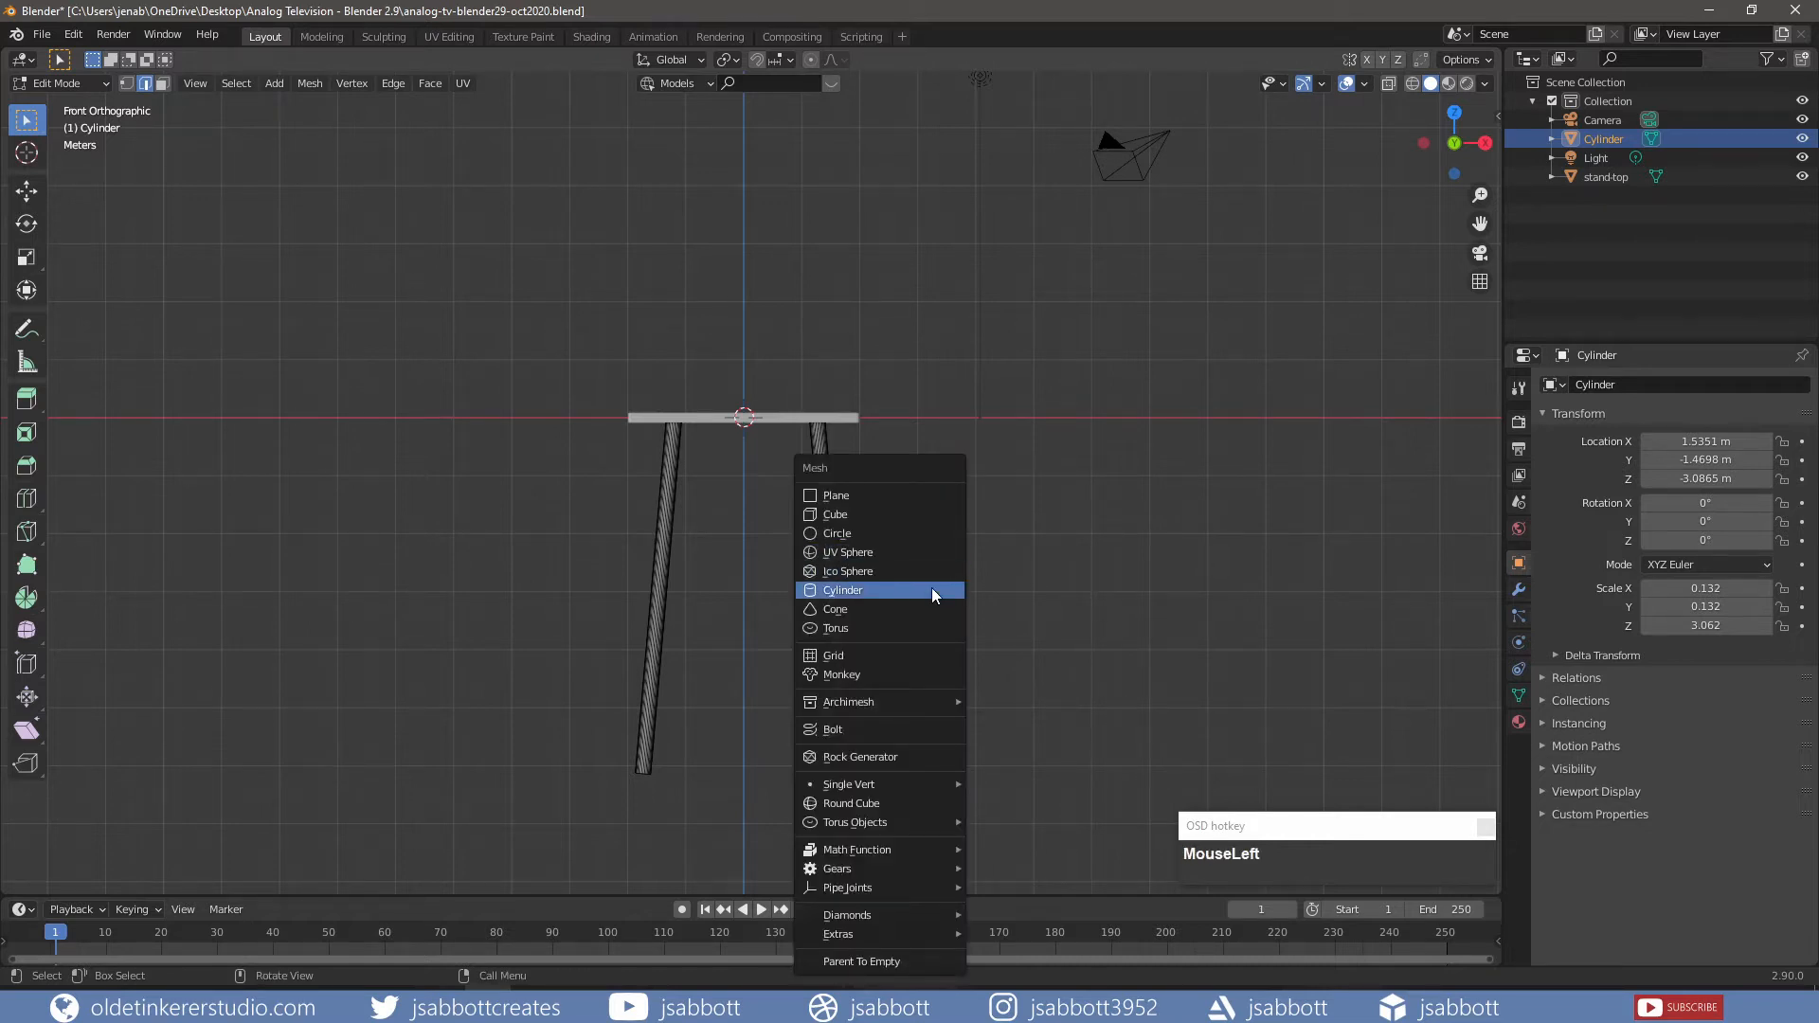
key("g")
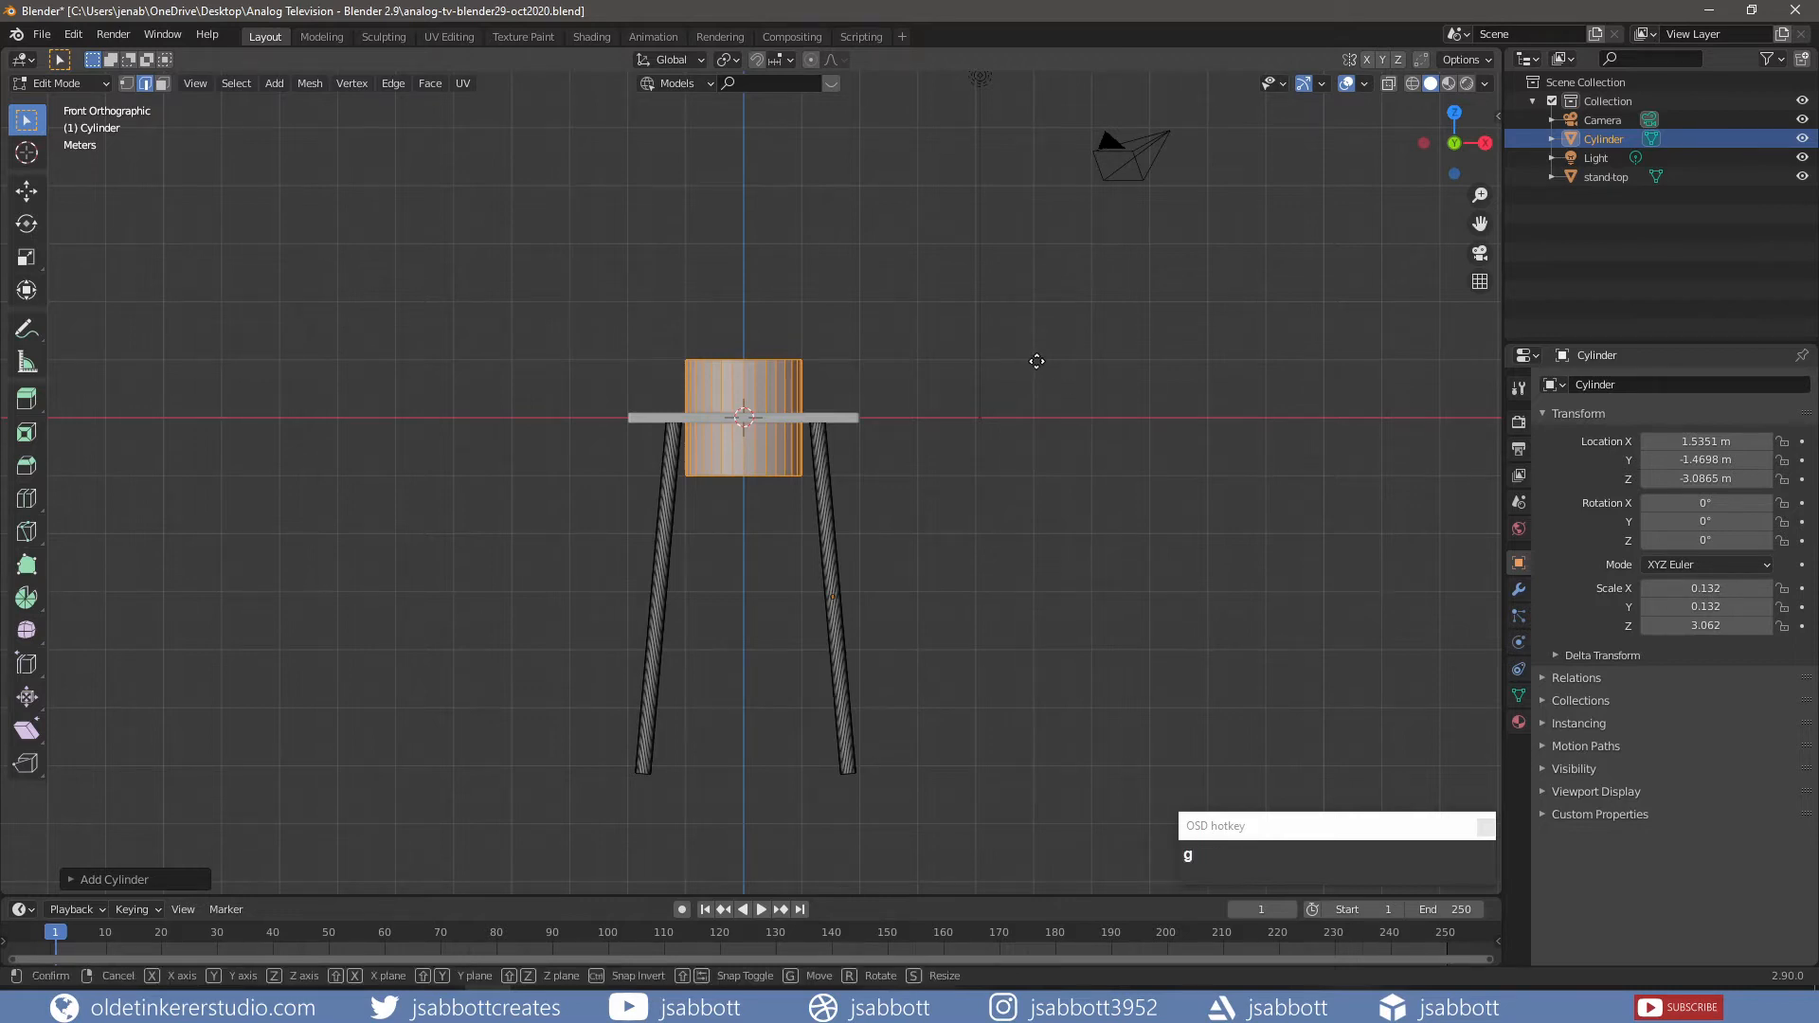
key("z")
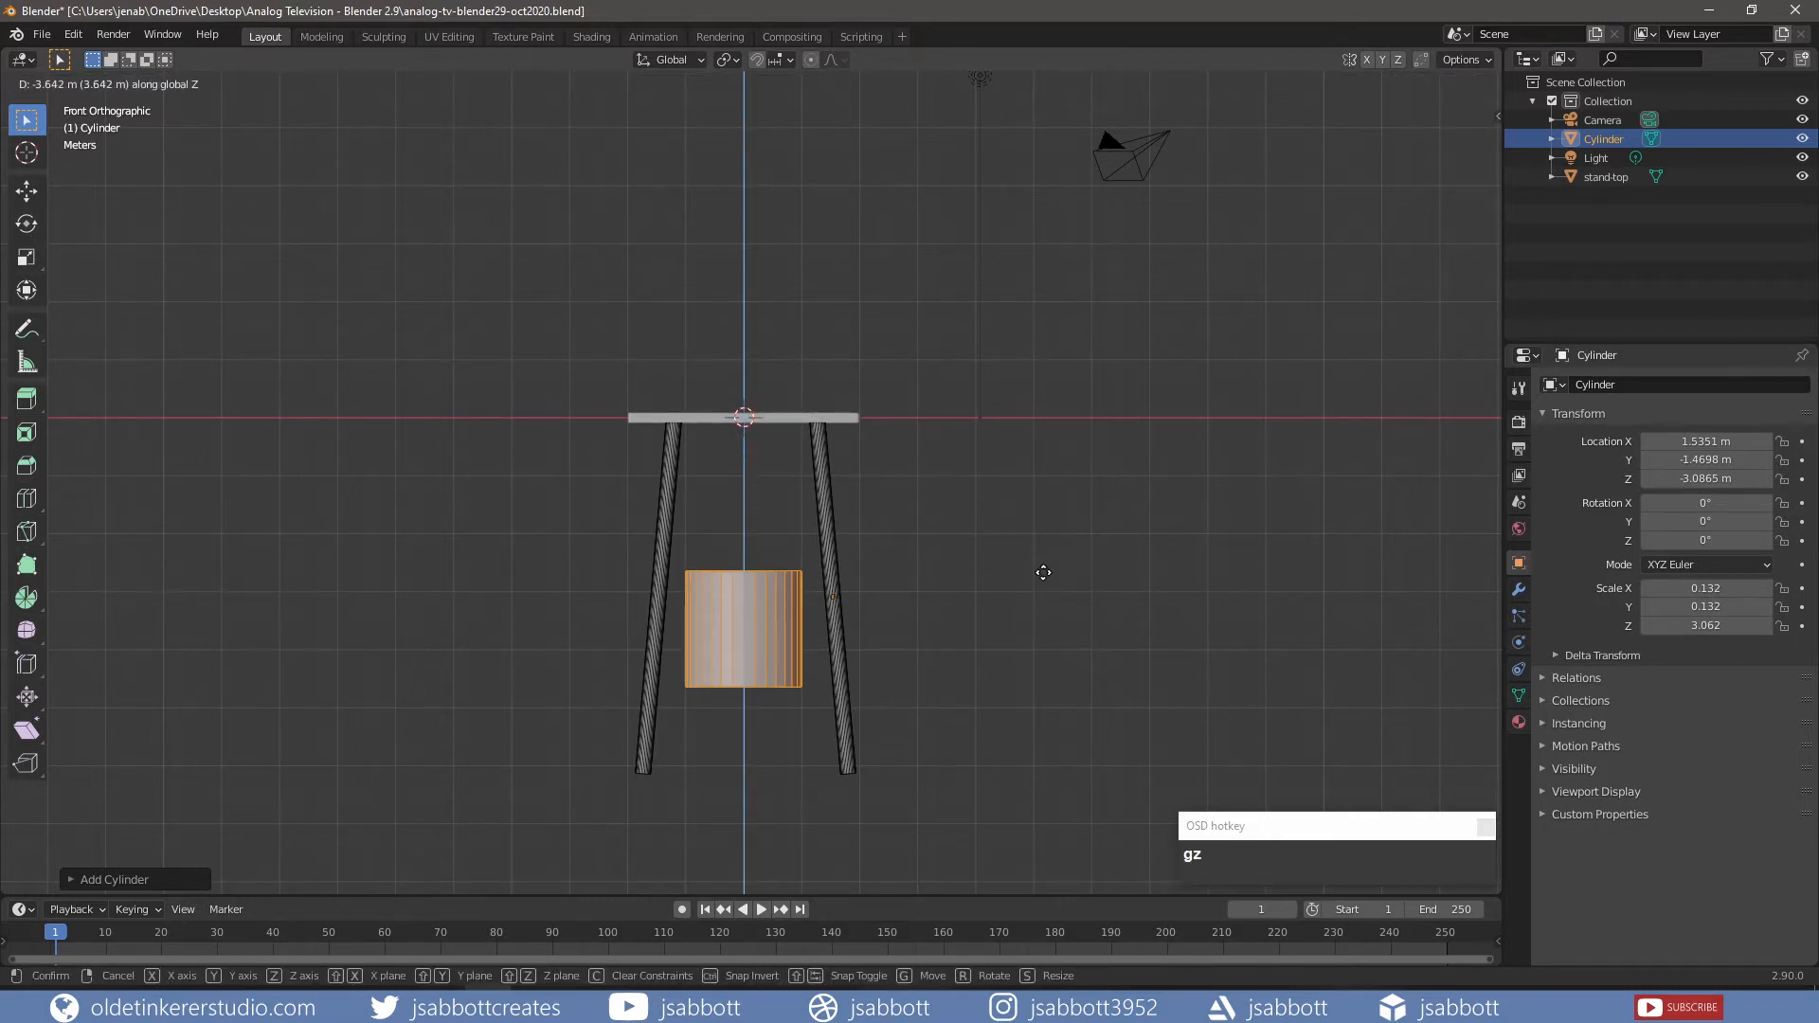
left_click(1043, 572)
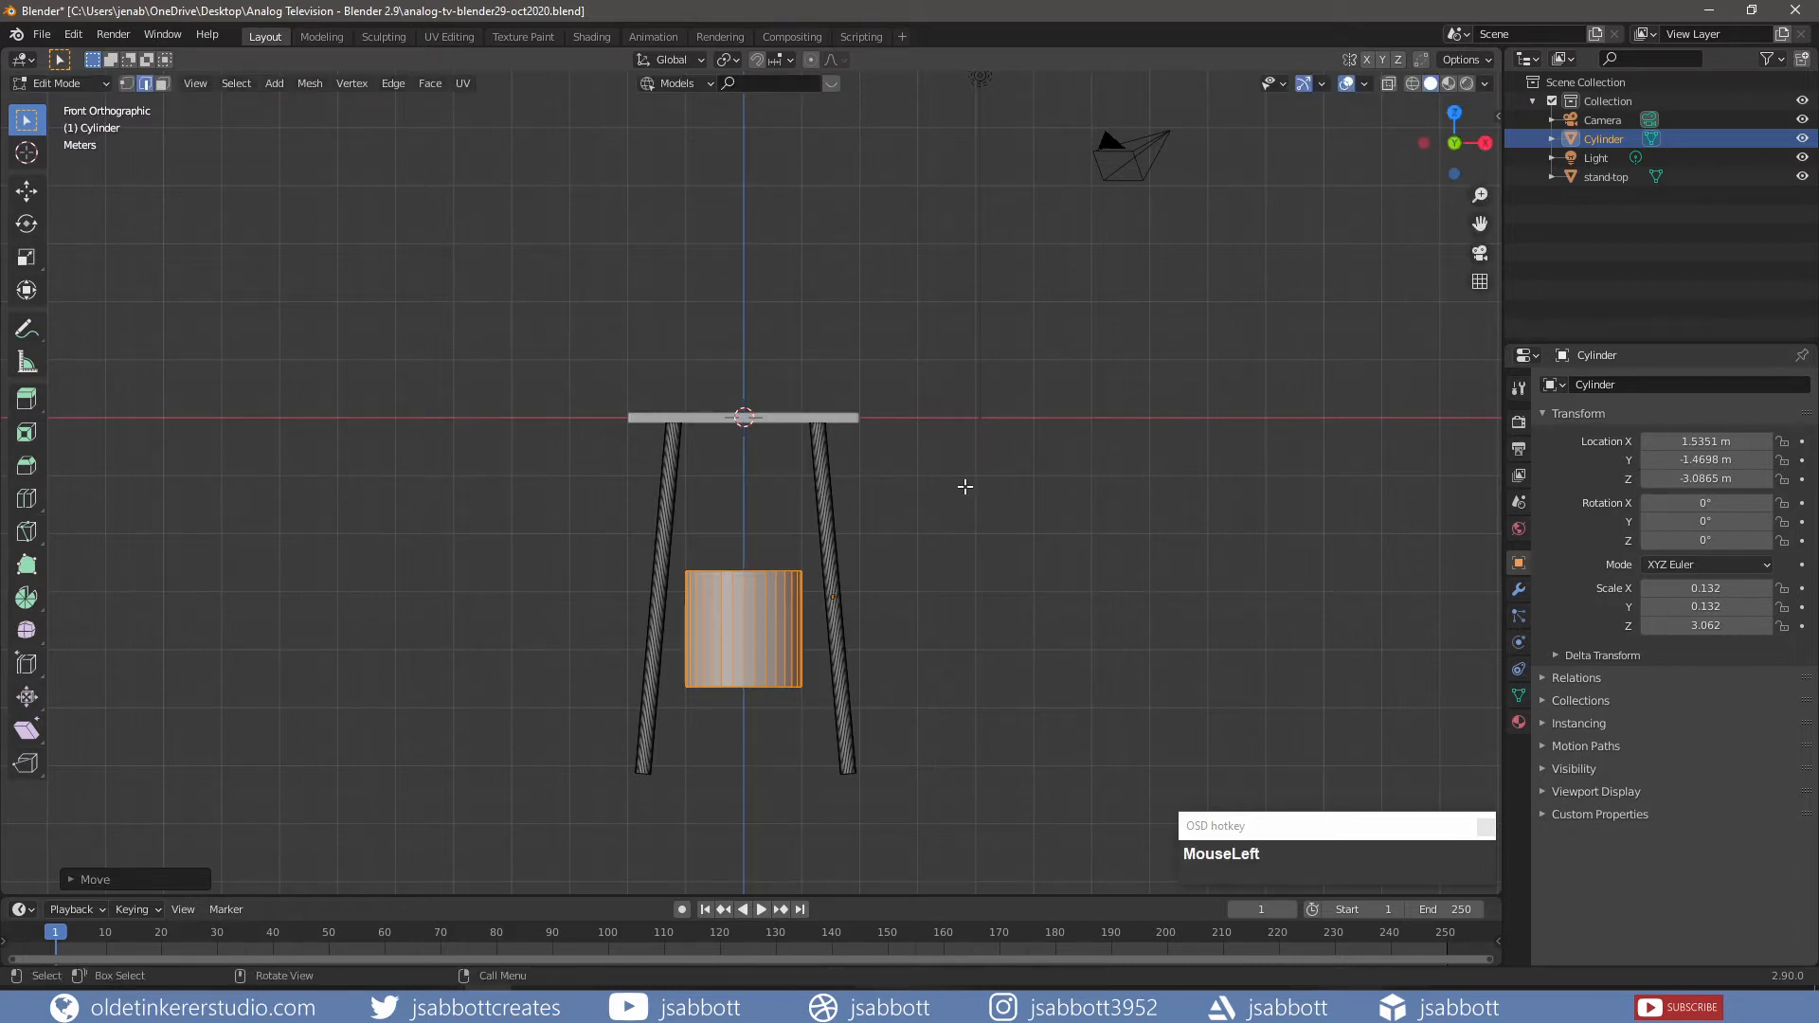
- Rotate the new cylinder 90° about the Y axis so it lies horizontally between the legs
key("r")
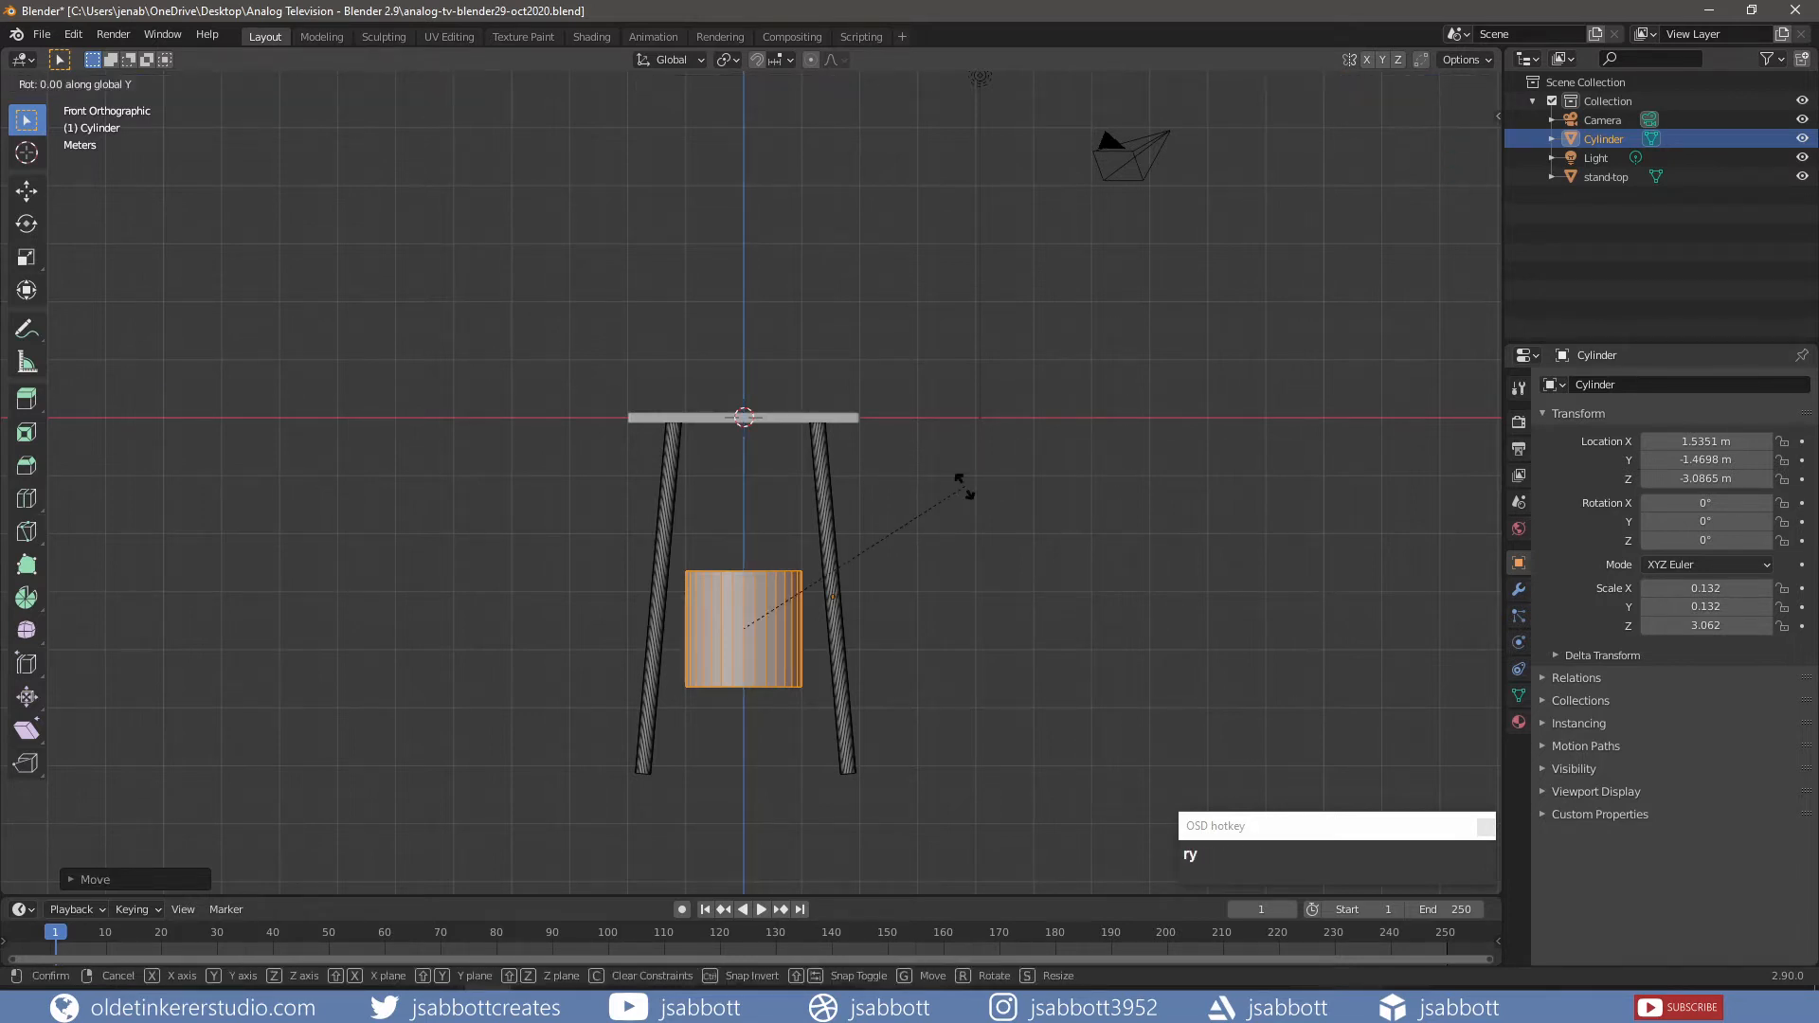
key("y")
key("KP_9")
key("KP_0")
key("Return")
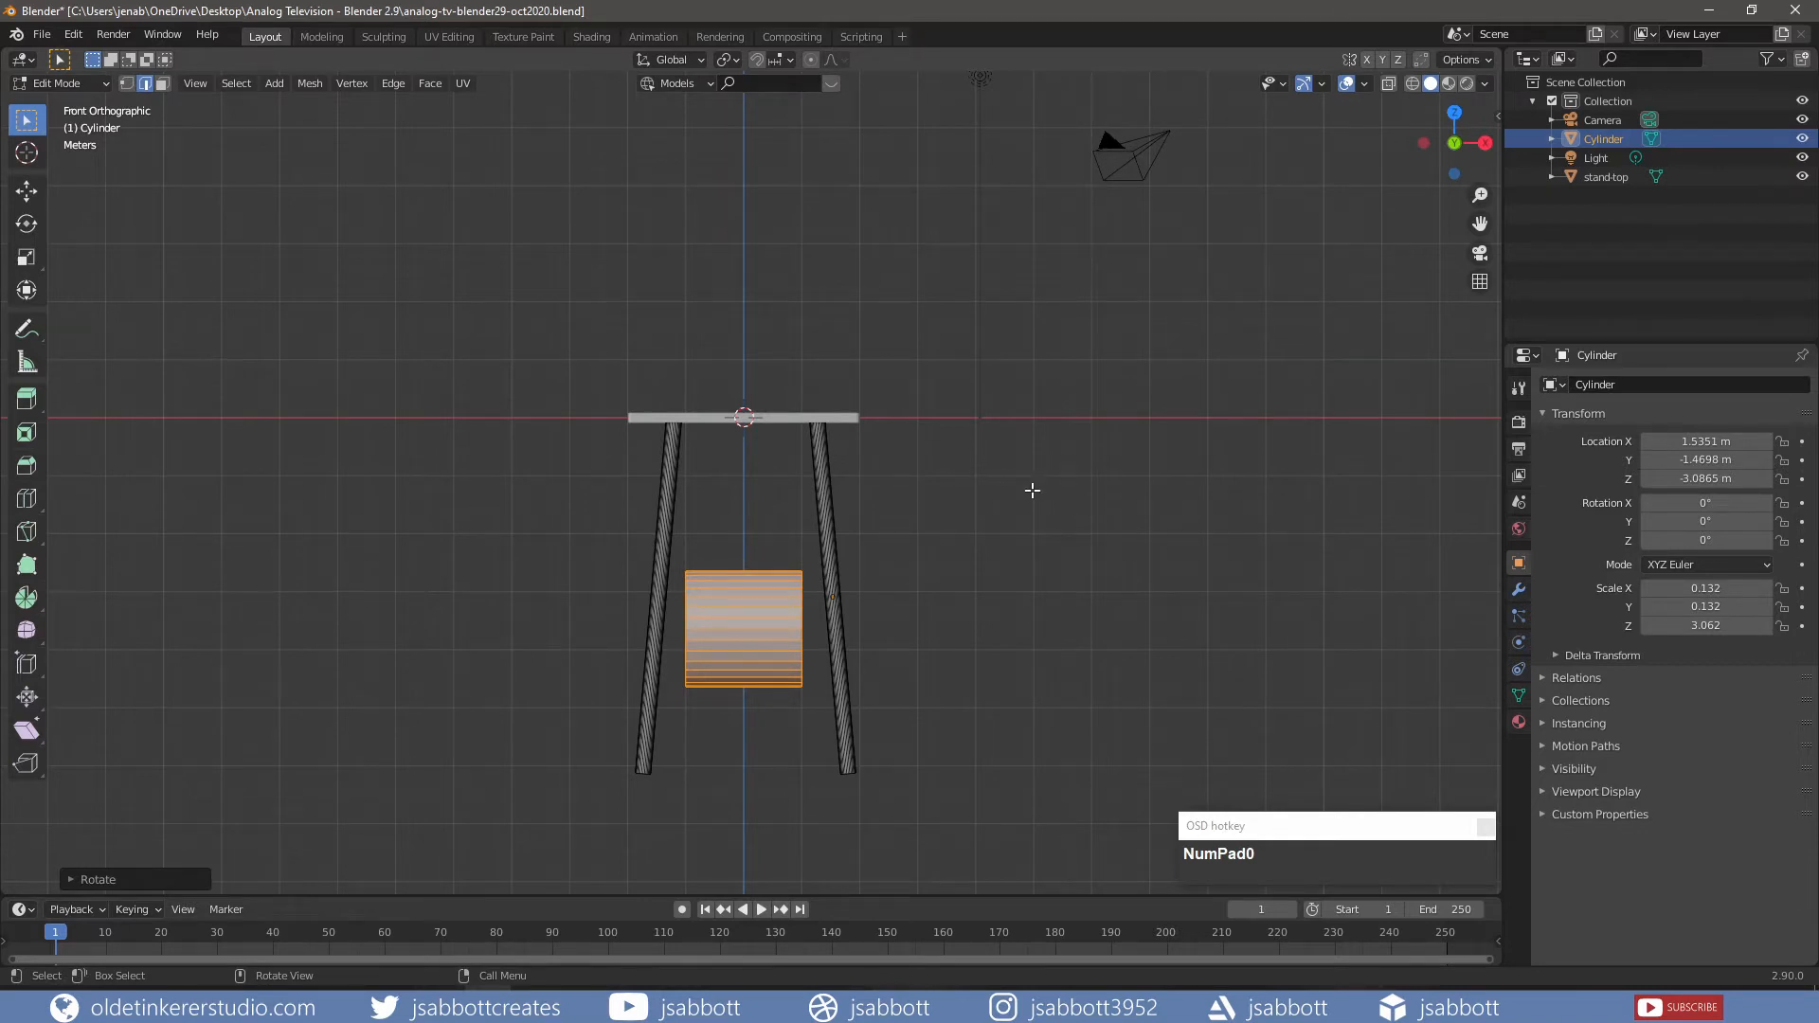
- Thin the horizontal cylinder to about 0.088 on every axis except X, and lengthen it along X to span the legs
key("s")
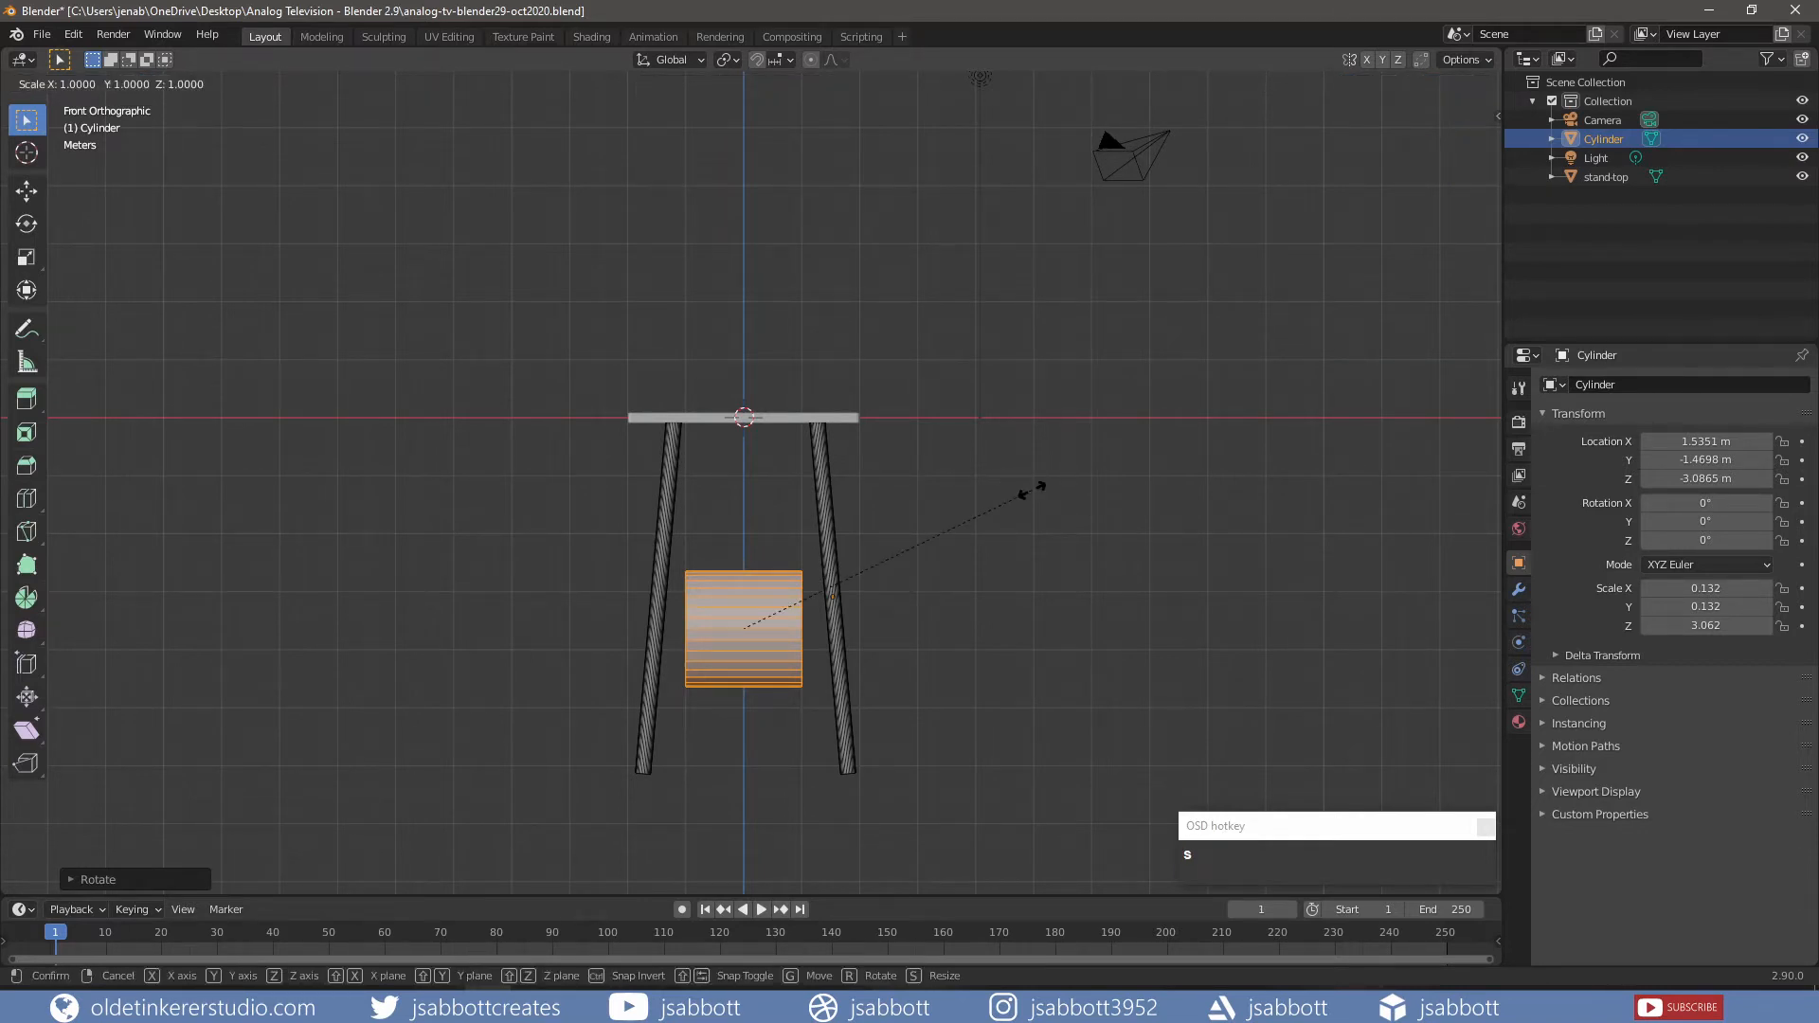
key("shift+x")
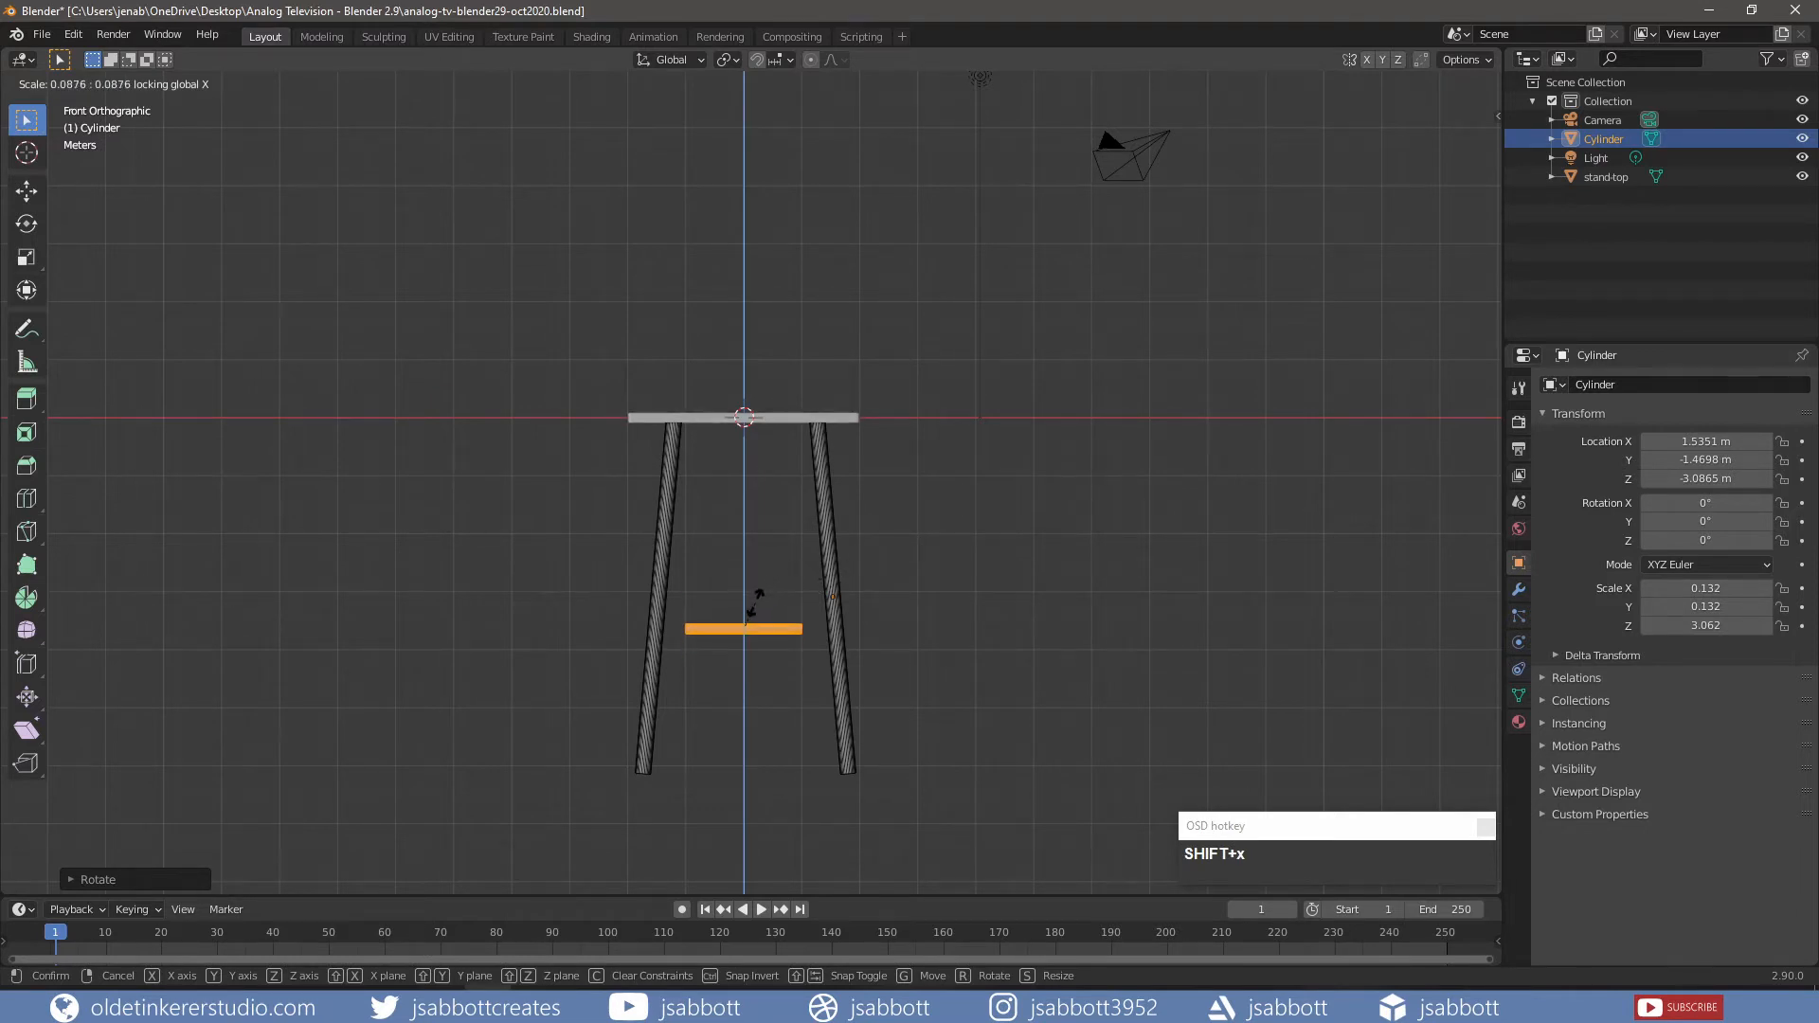
left_click(748, 611)
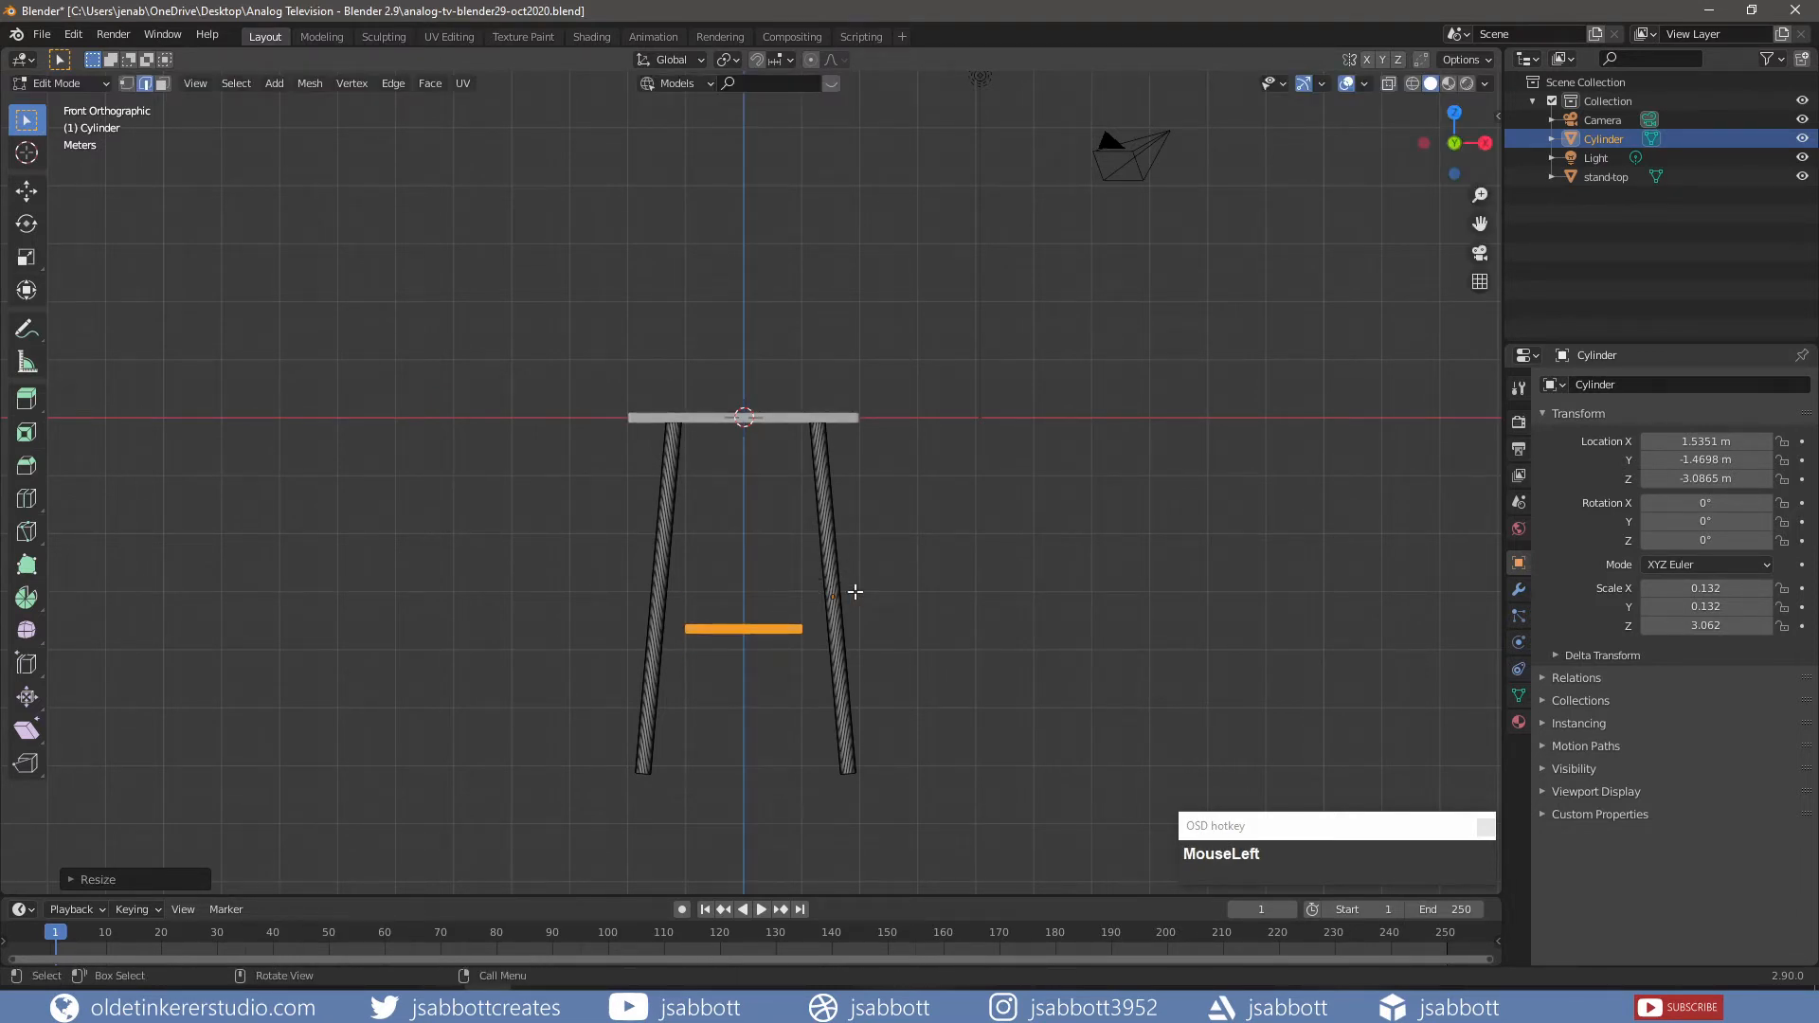
key("s")
key("x")
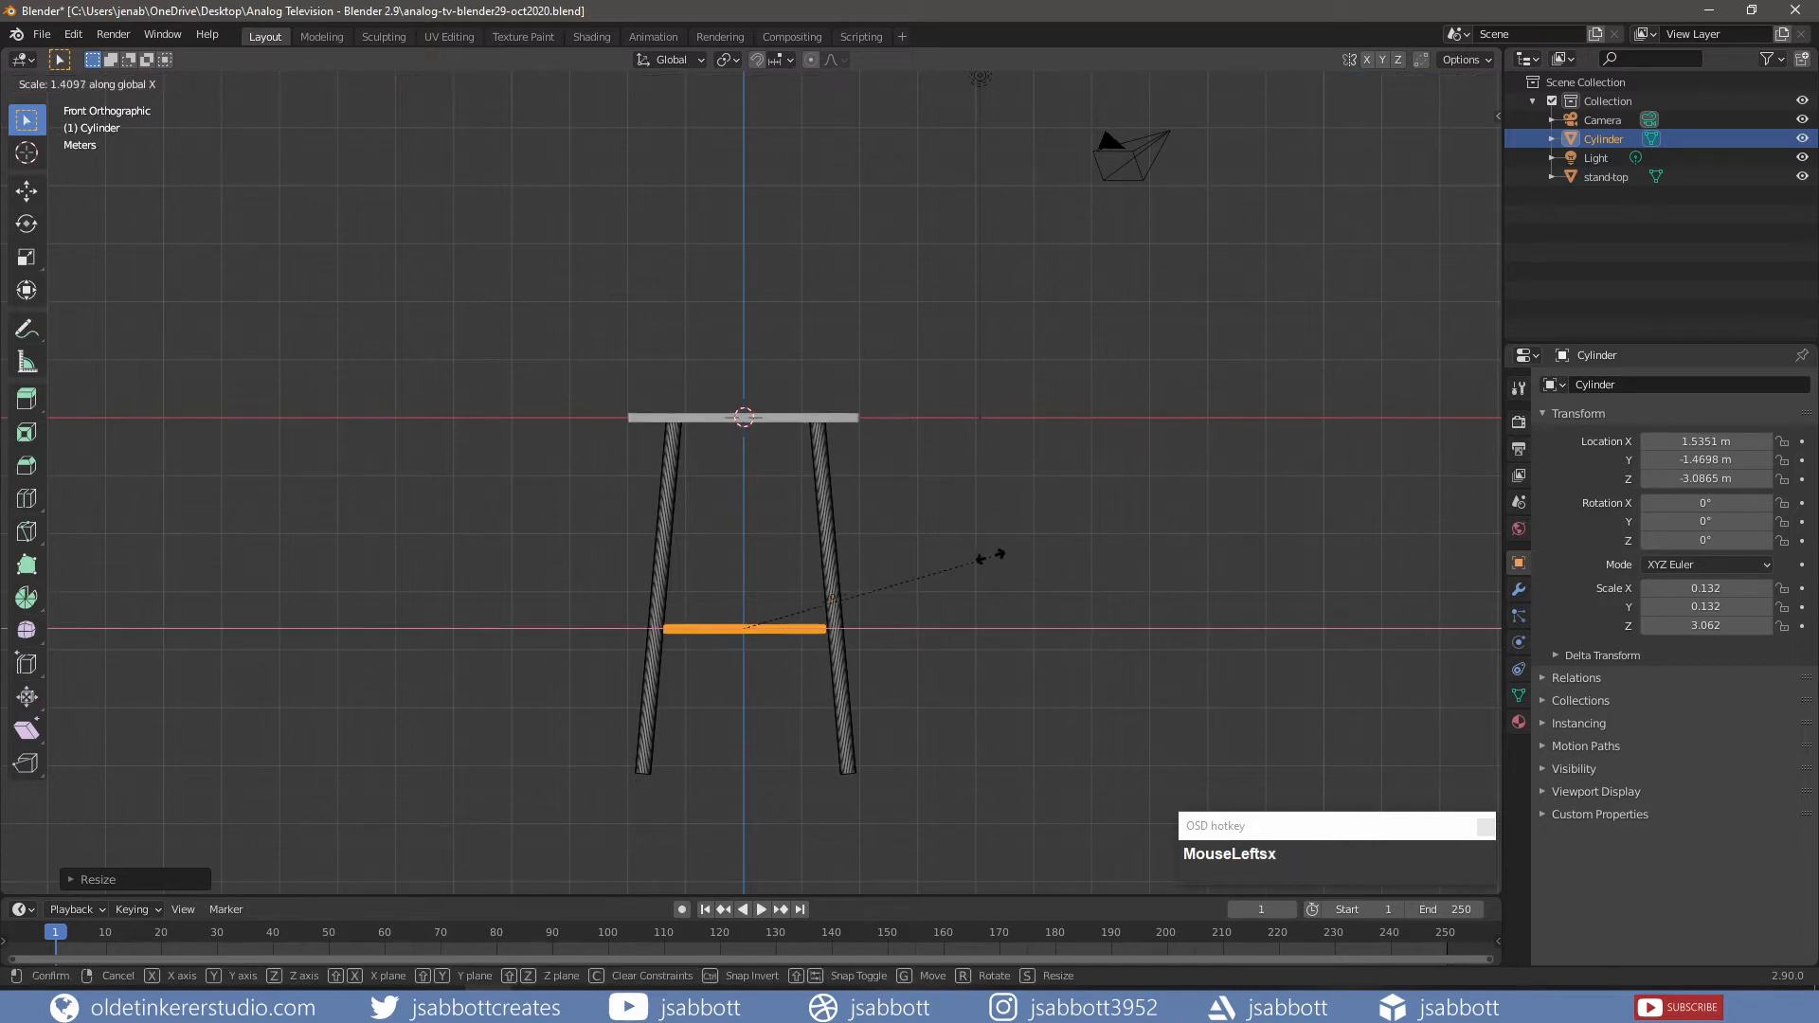
left_click(1015, 553)
- From the right view in wireframe shading, move the crossbar about -1.44 m along Y, in line with one pair of legs
key("KP_3")
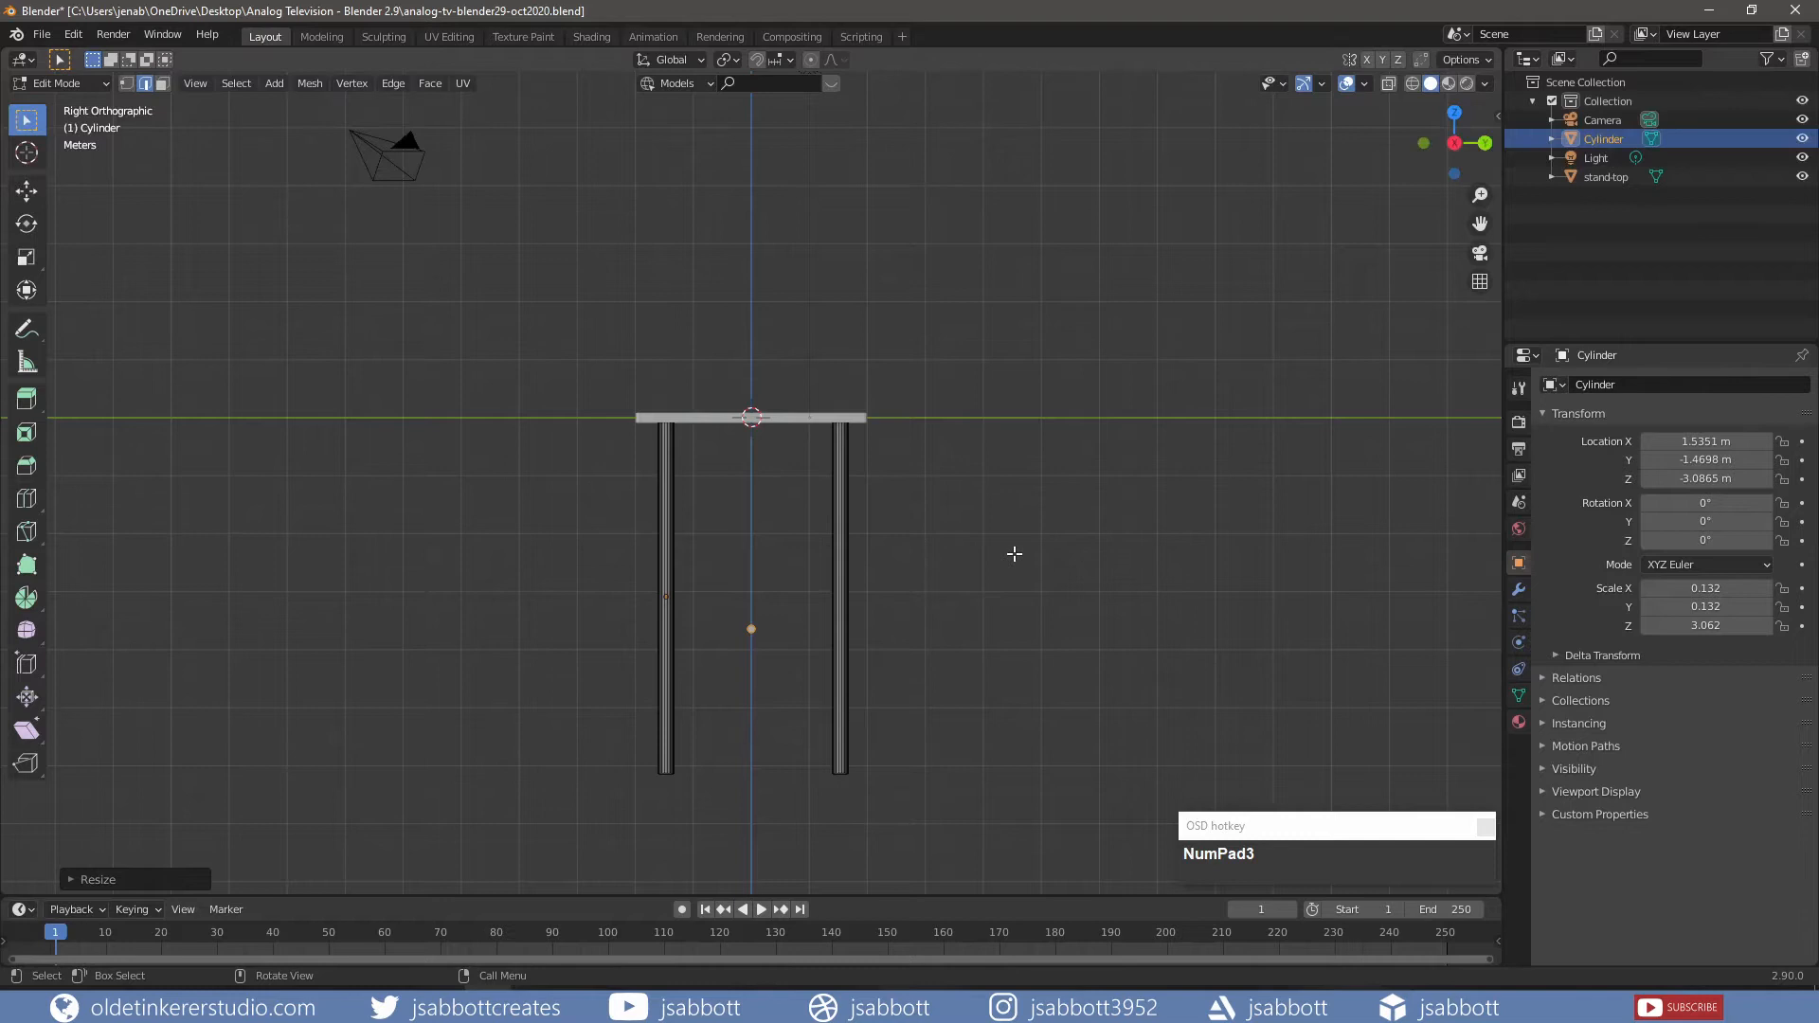
key("z")
key("KP_4")
key("g")
key("x")
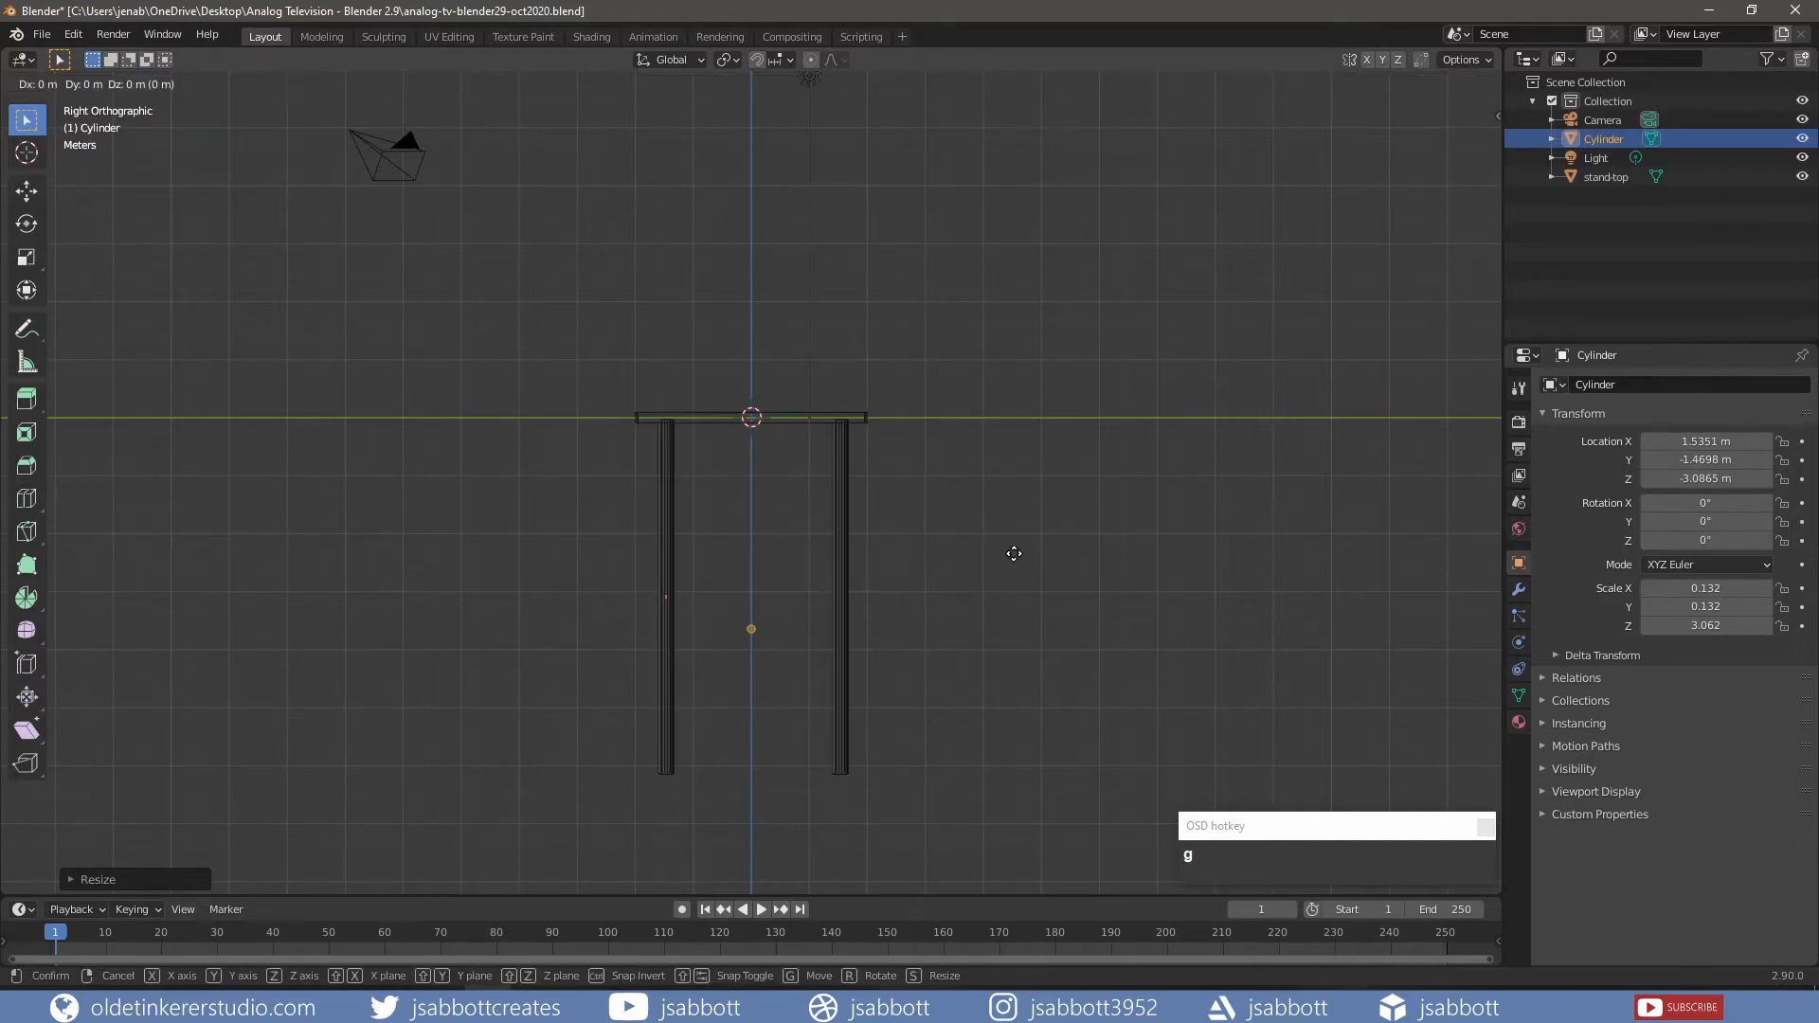
left_click(947, 559)
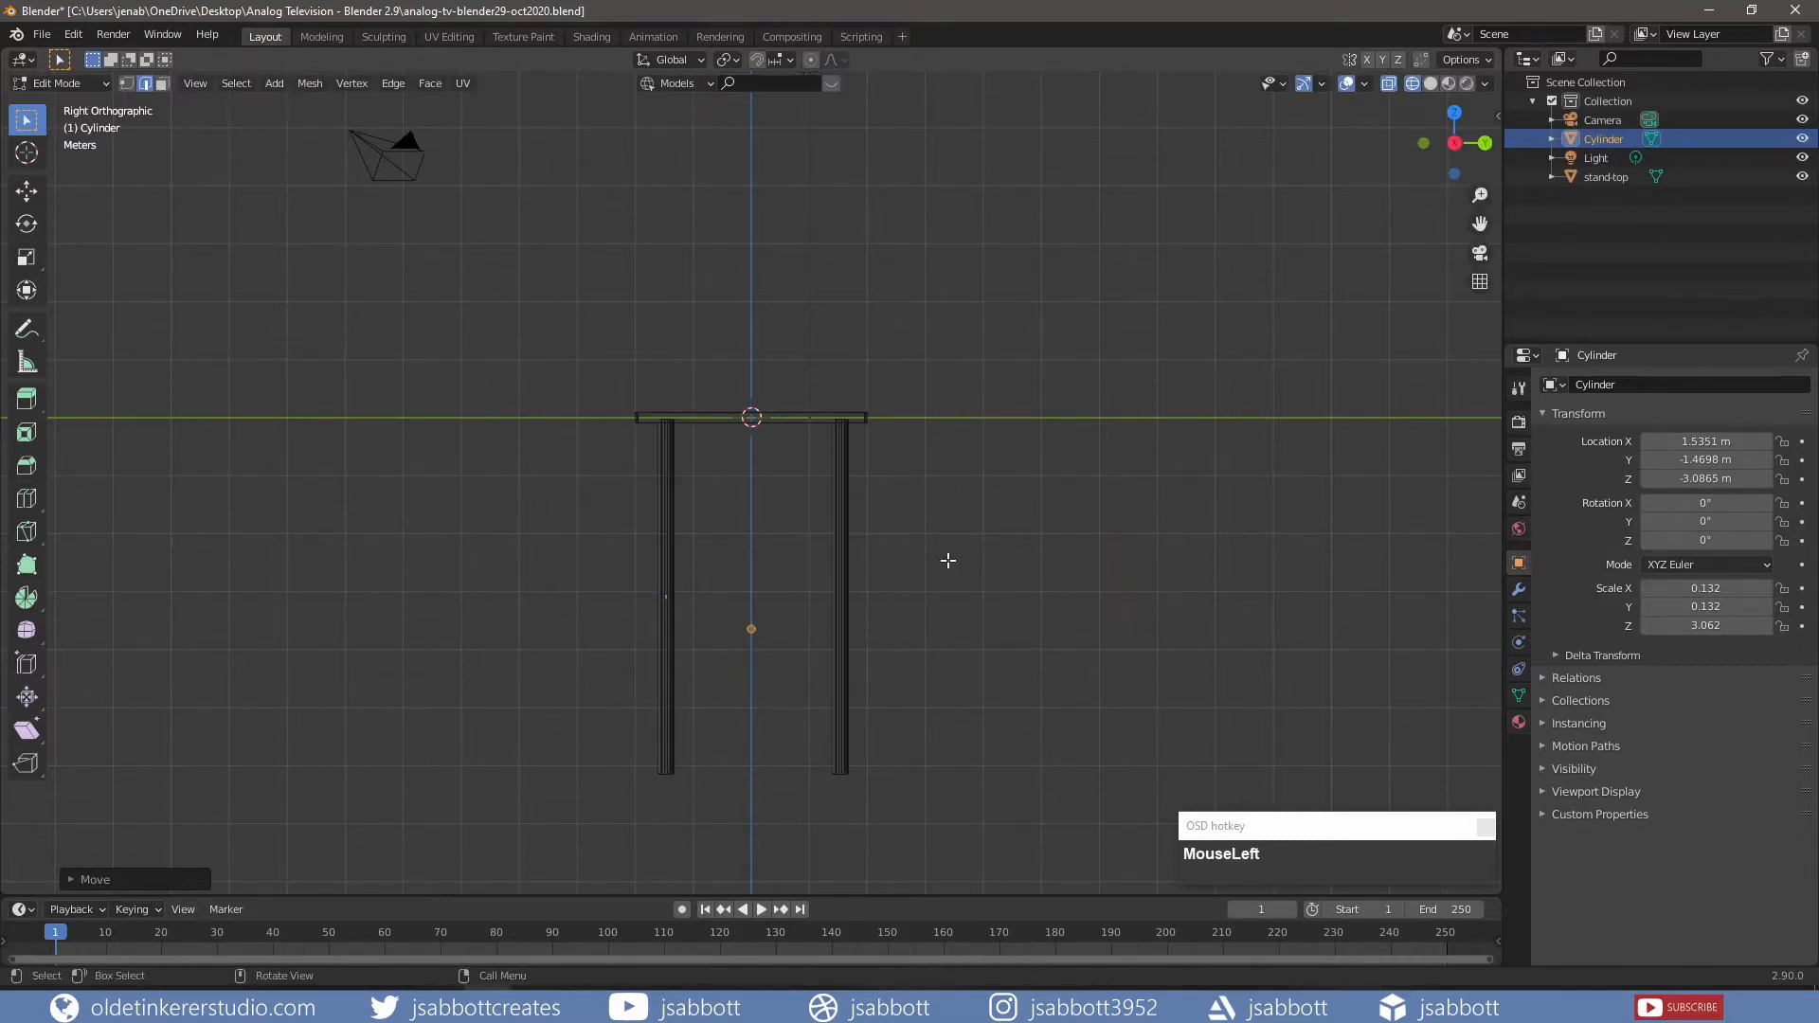
key("g")
key("y")
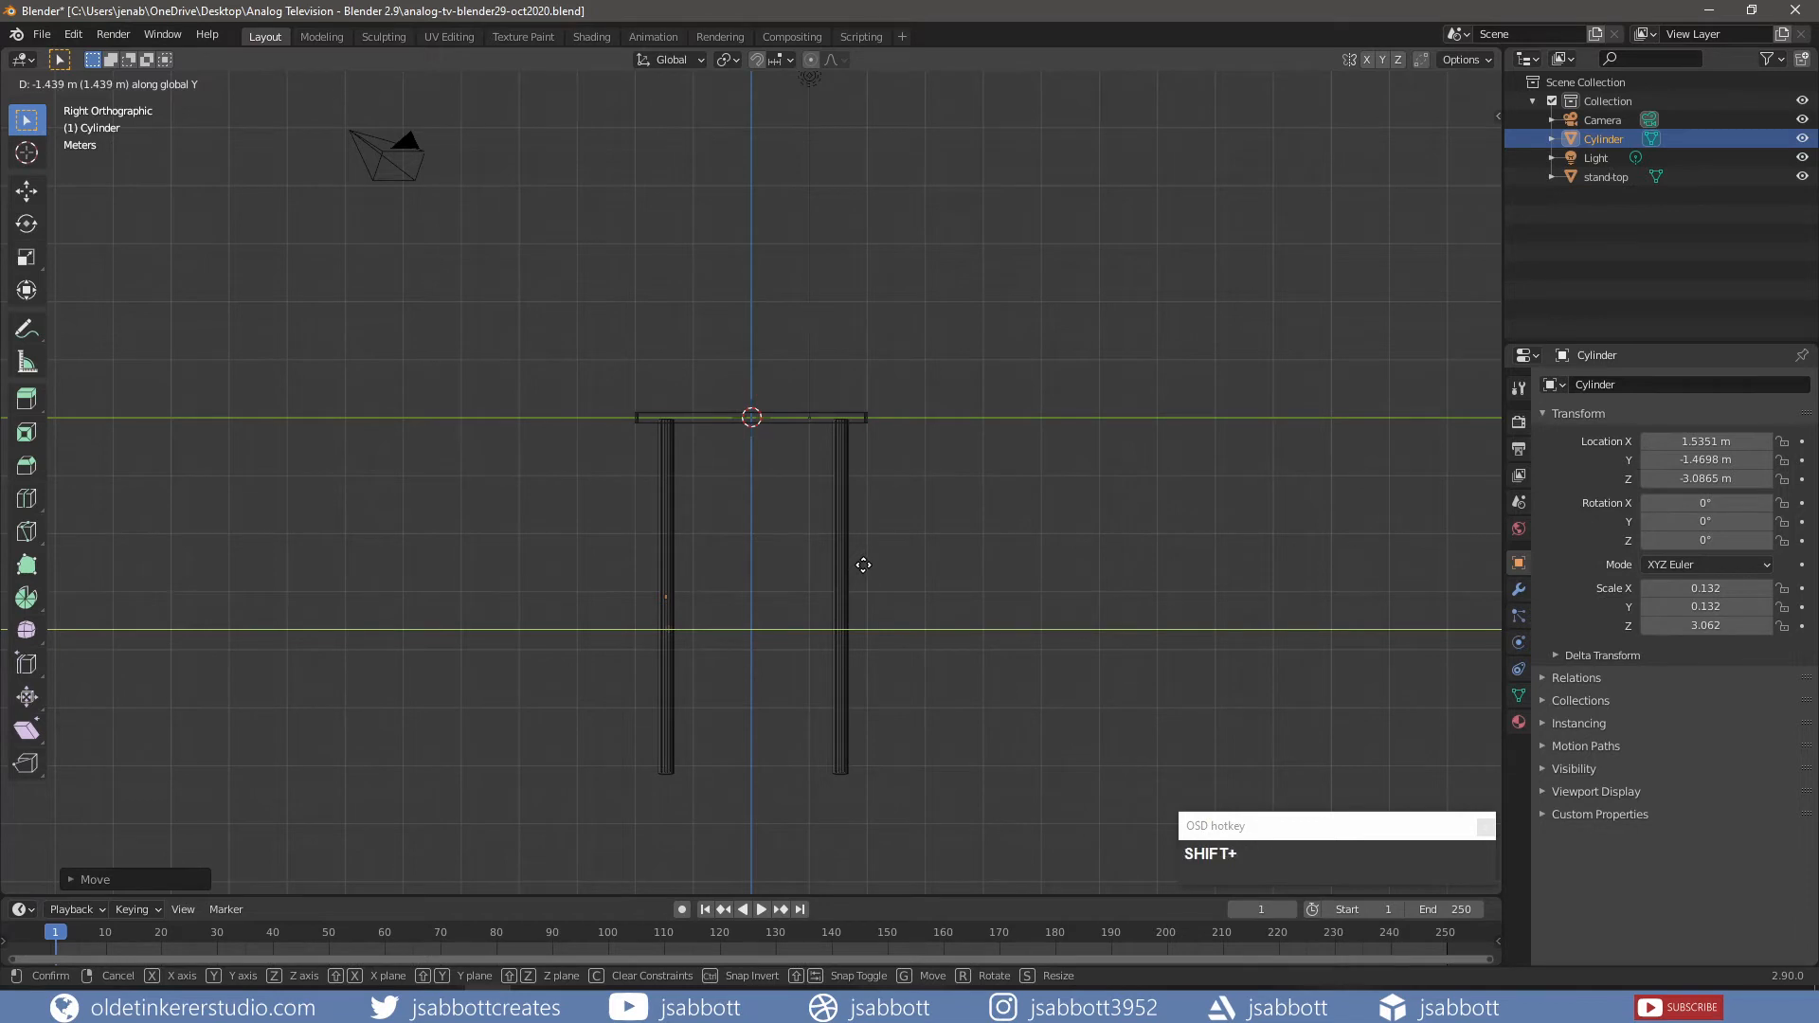
left_click(867, 565)
middle_click_drag(867, 566, 988, 596)
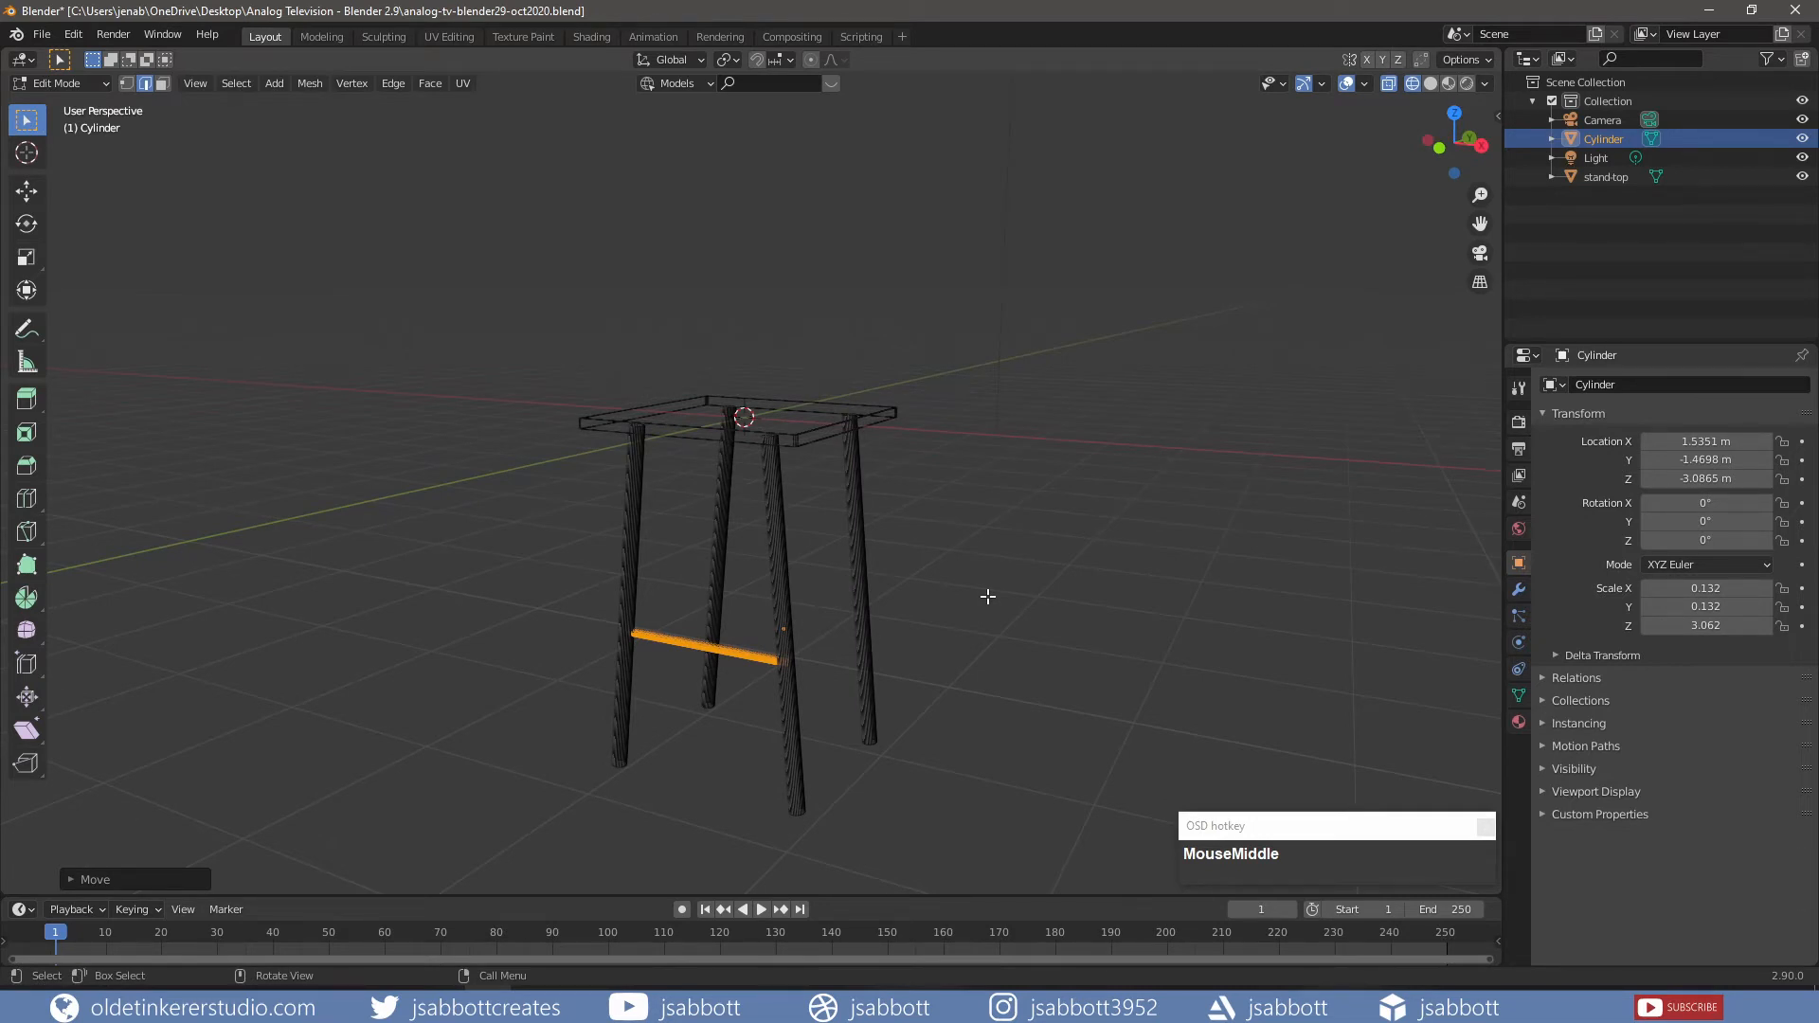
- Duplicate the crossbar and move the copy along Y to the opposite pair of legs
key("KP_3")
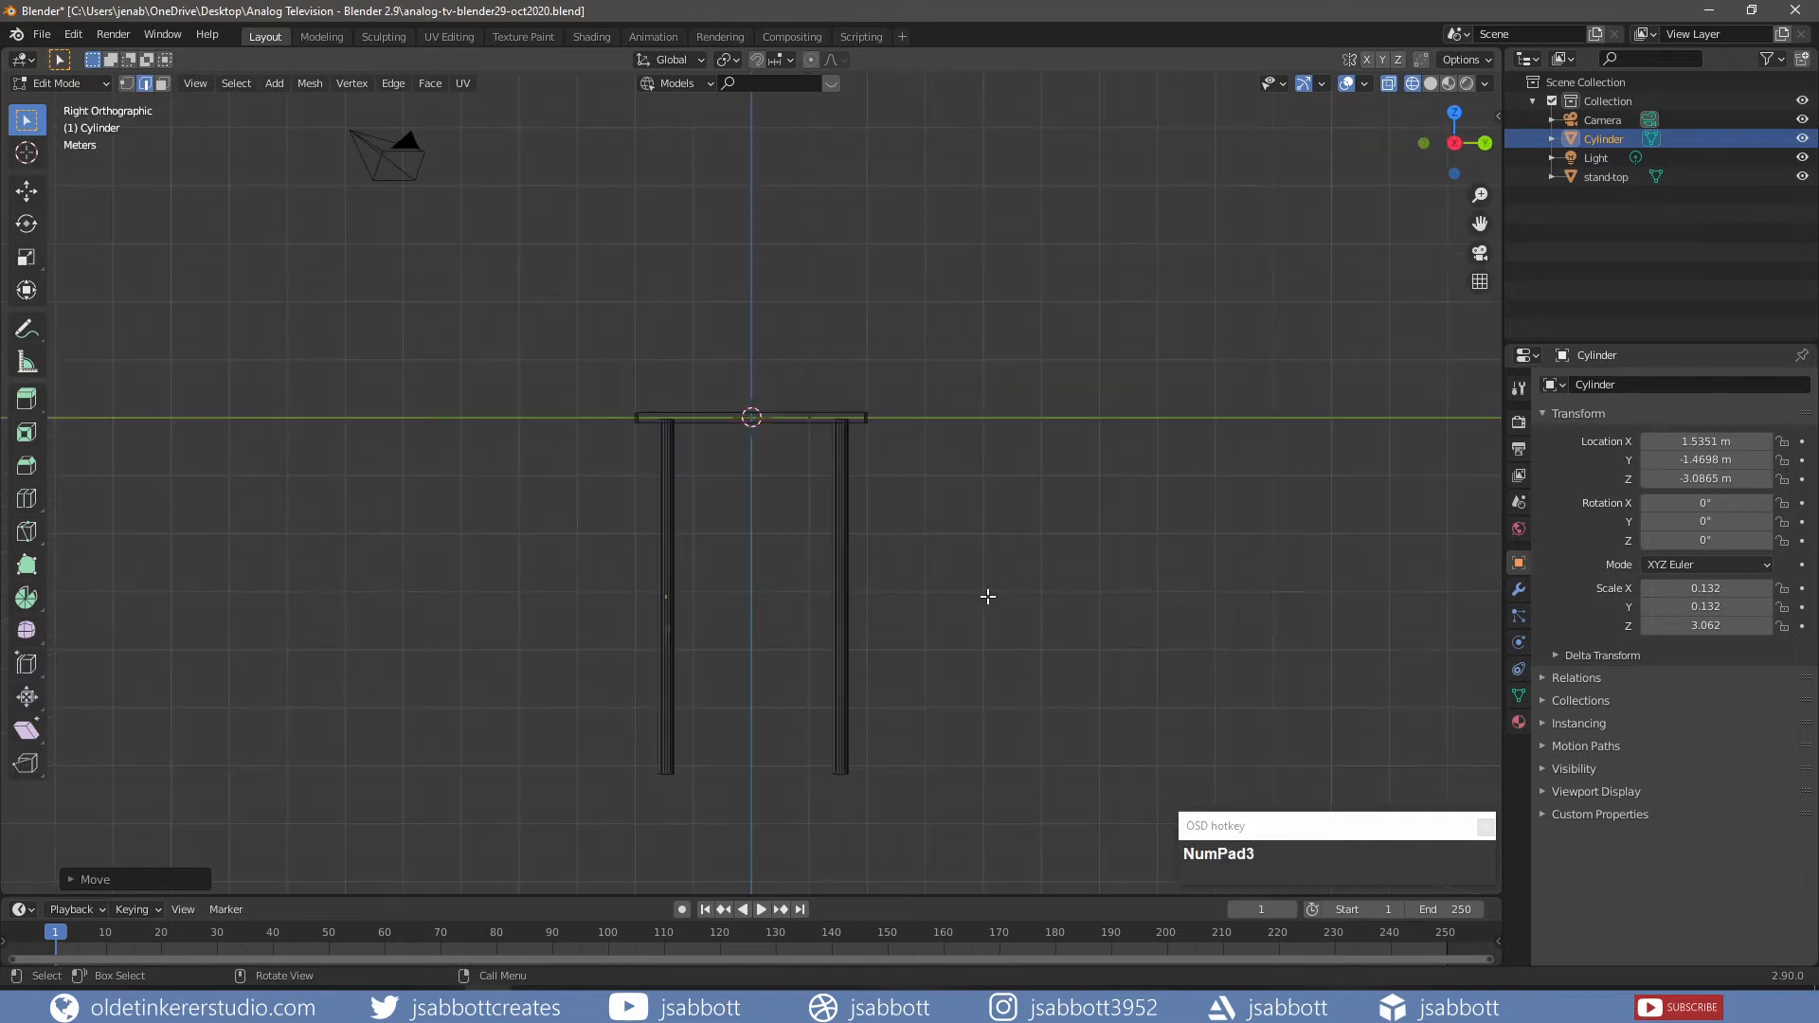
key("shift+d")
key("g")
key("y")
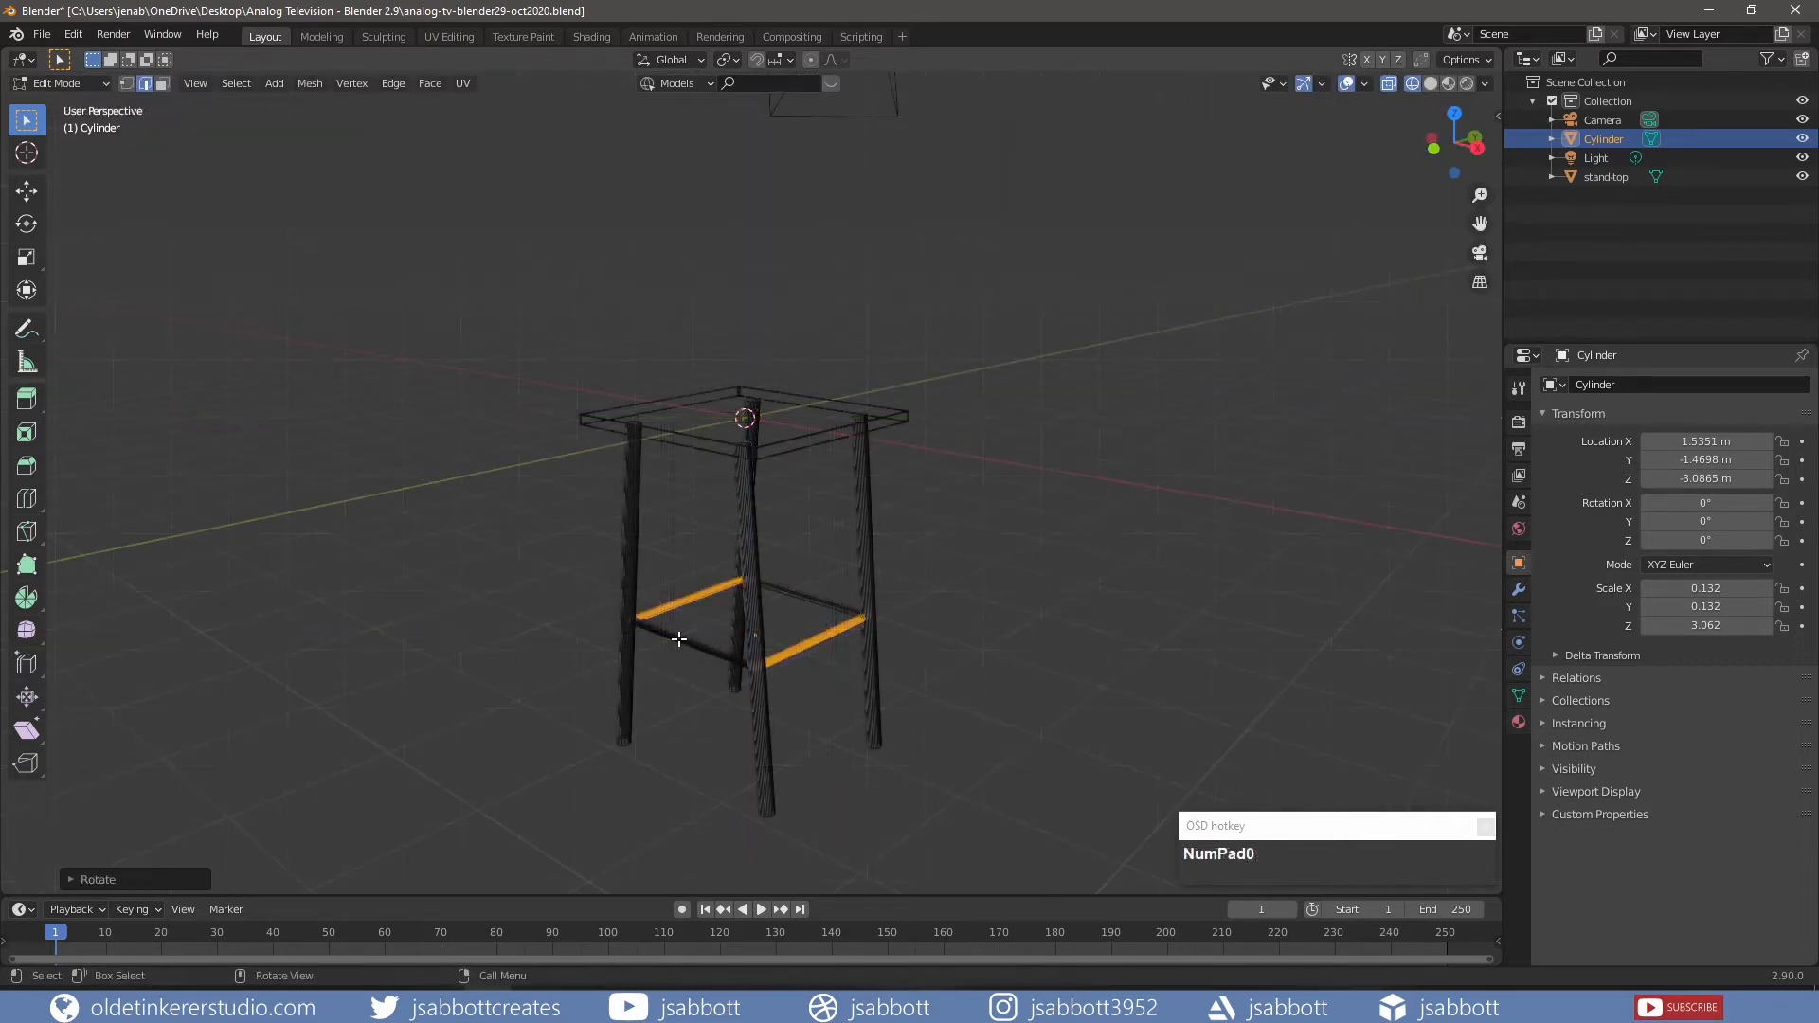
- Select all four crossbars, duplicate them, and move the copies up along Z to the upper part of the legs
key("KP_1")
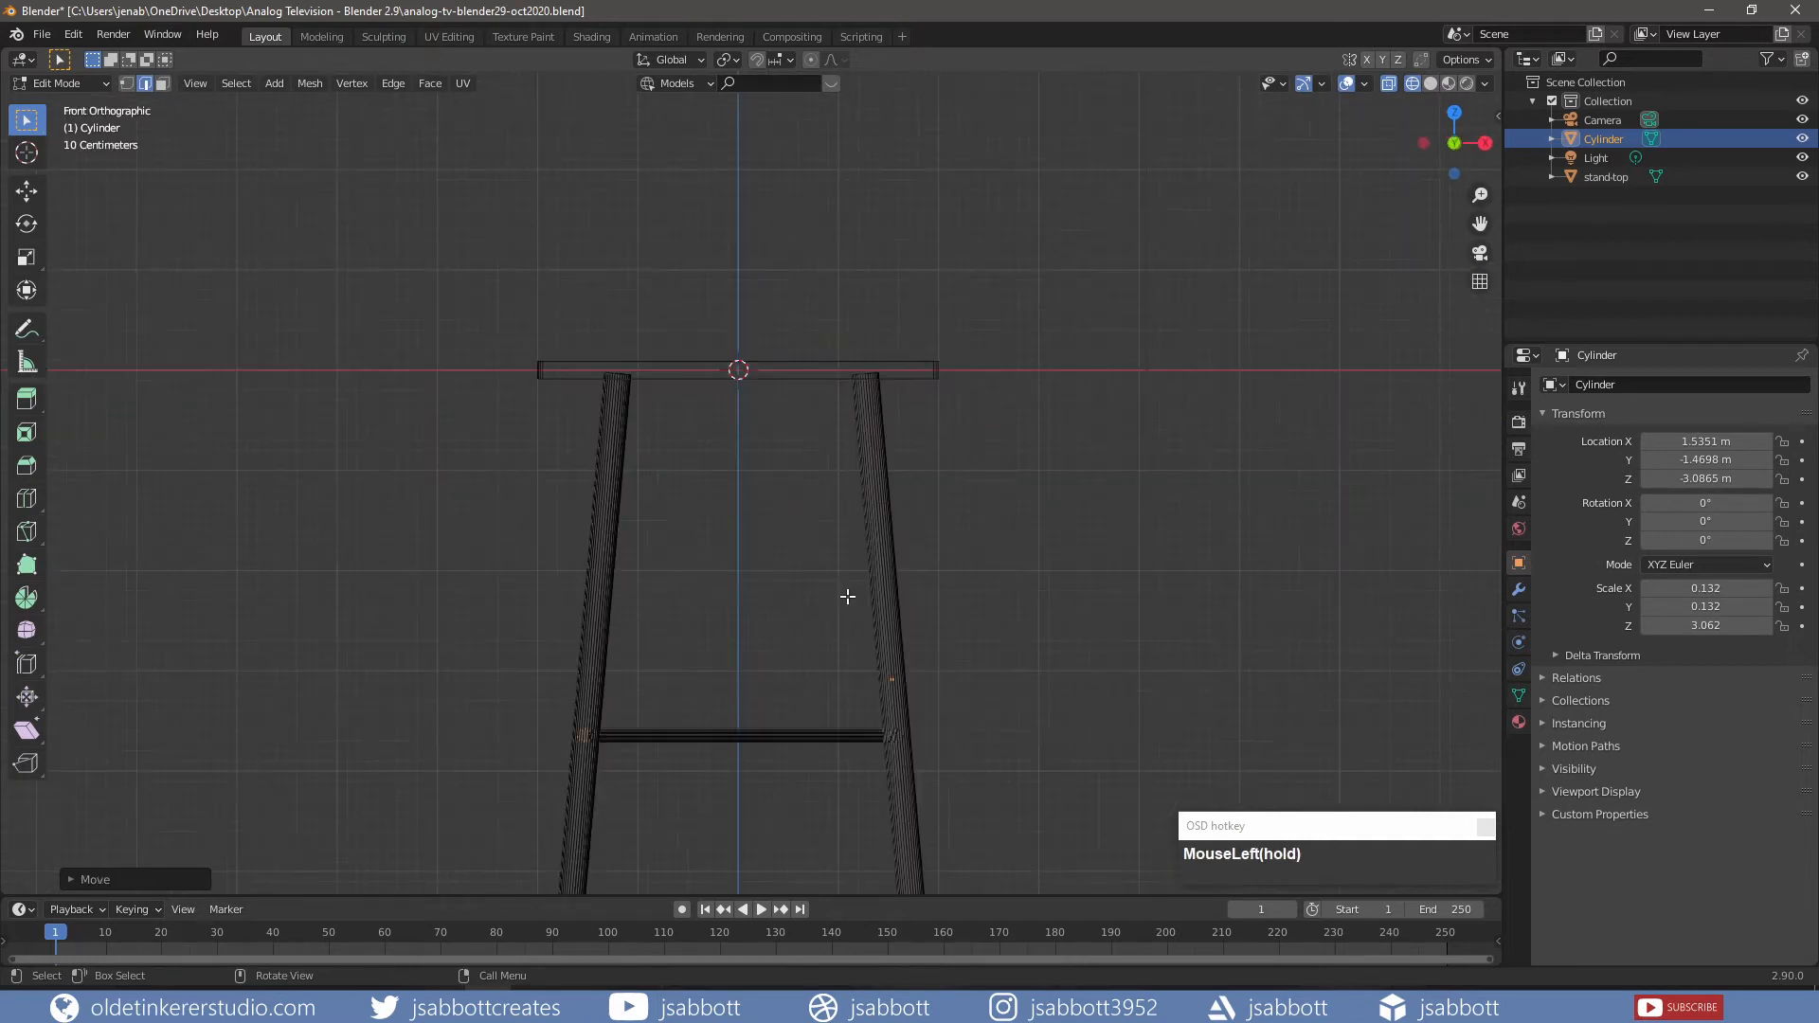
scroll(812, 560, "down", 1)
scroll(812, 560, "down", 1)
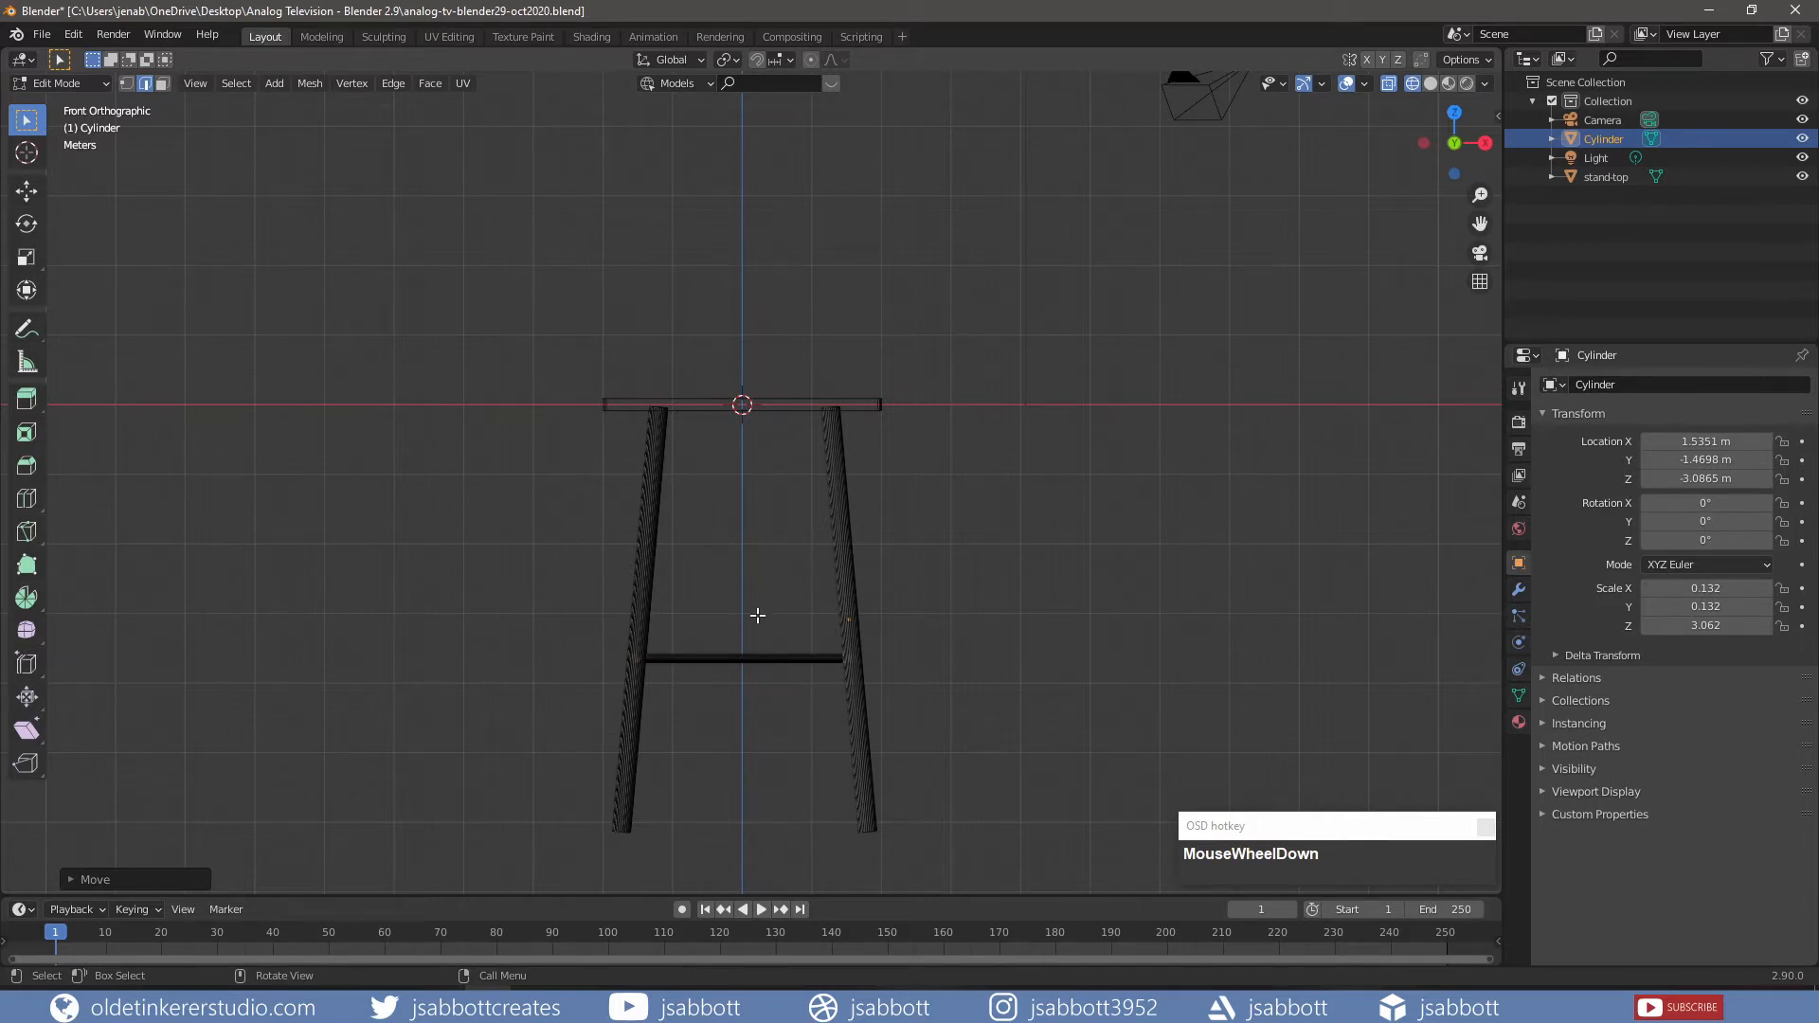
middle_click_drag(755, 617, 710, 703)
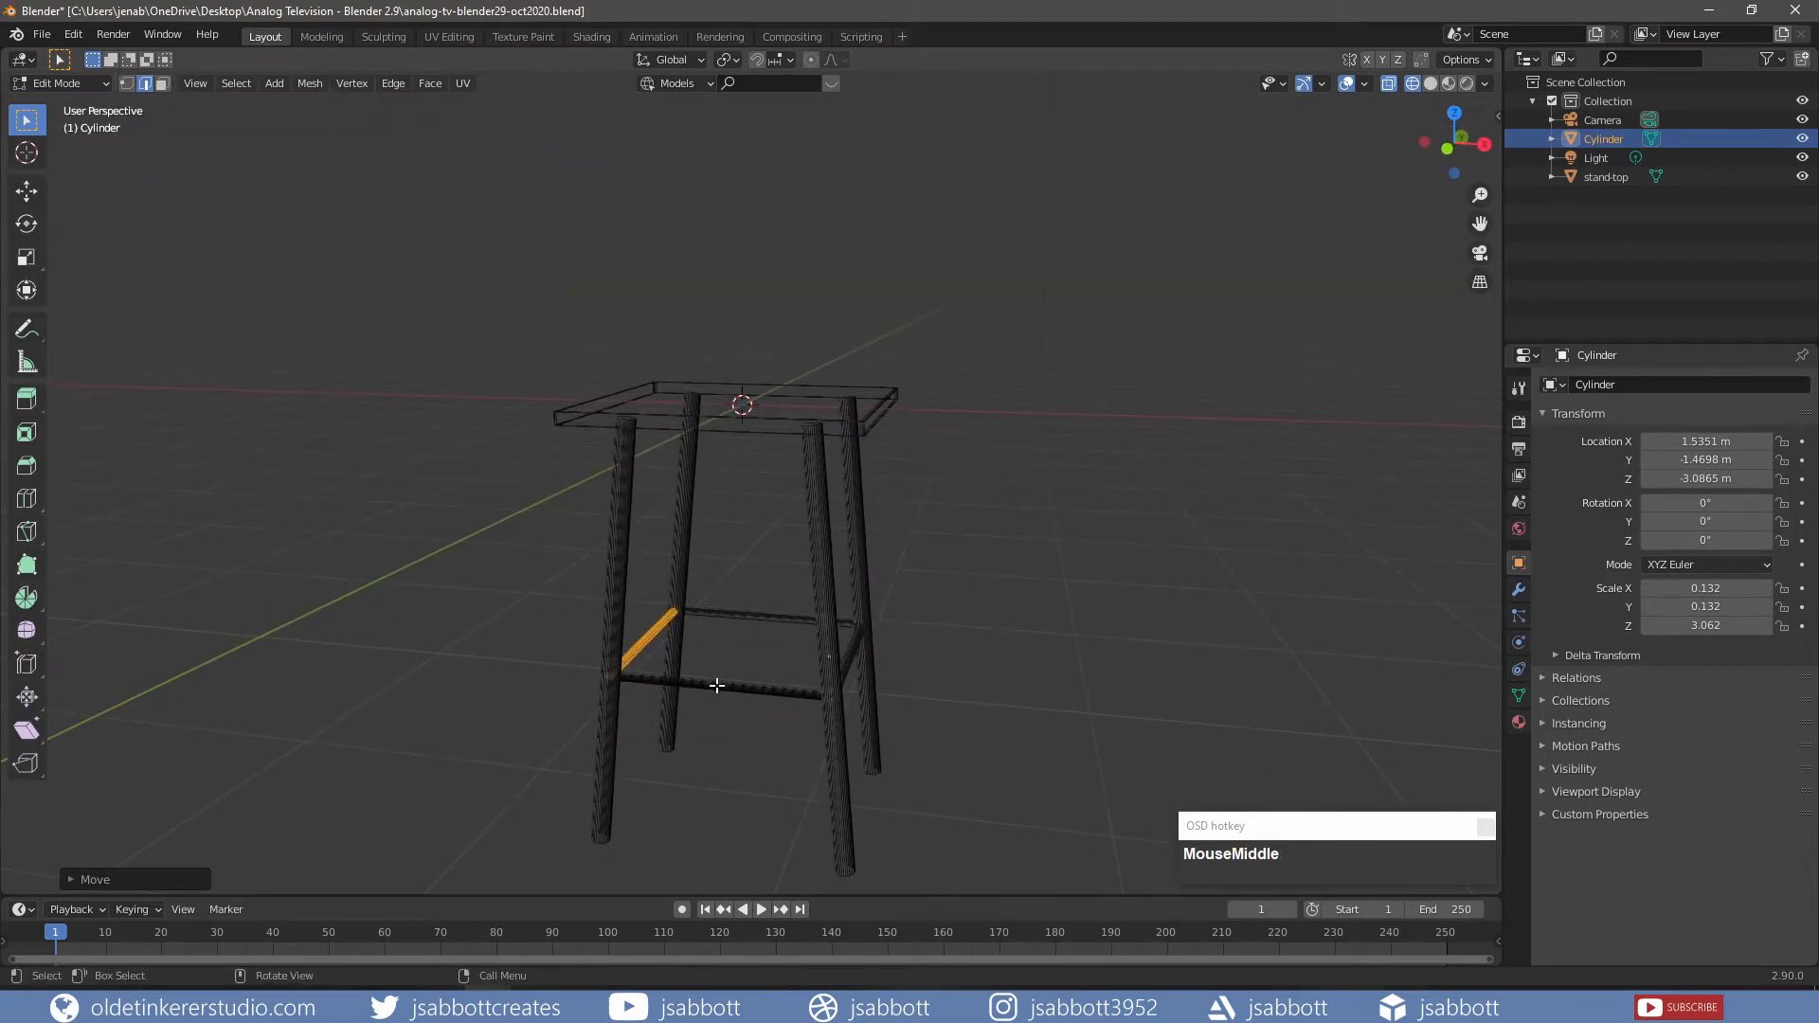
key("l")
key("l")
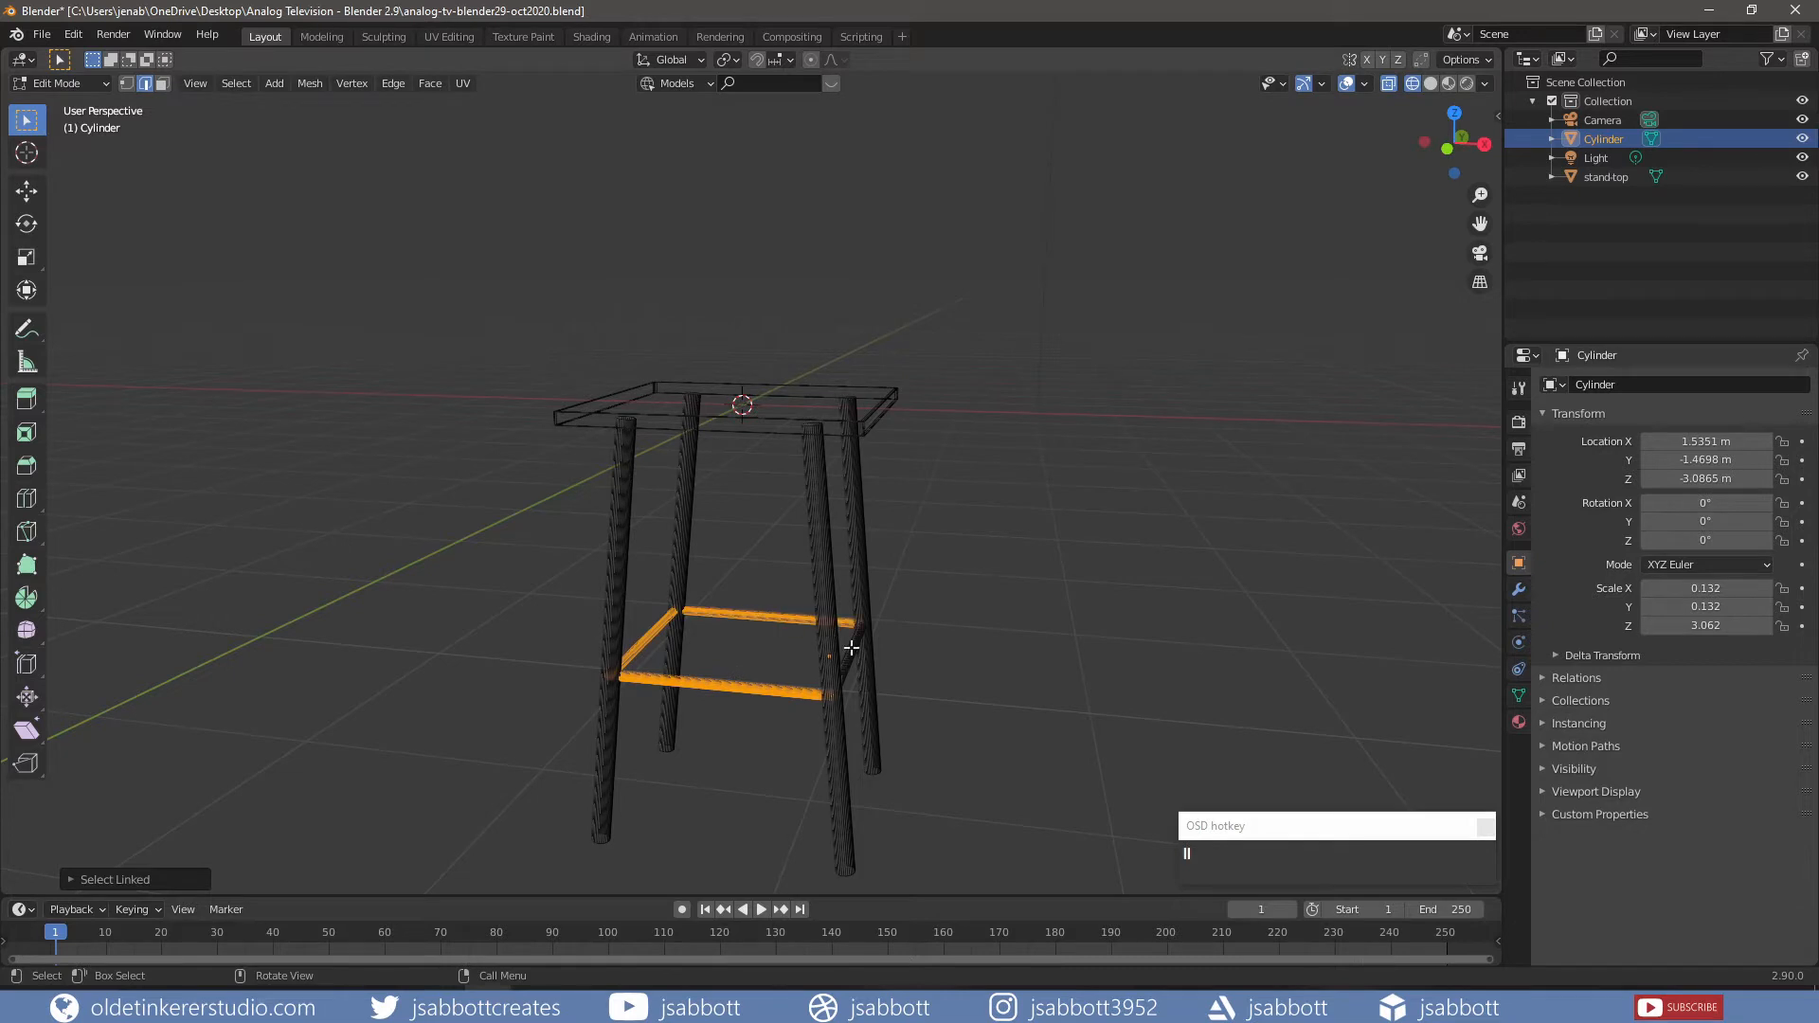
key("l")
key("KP_1")
key("shift+d")
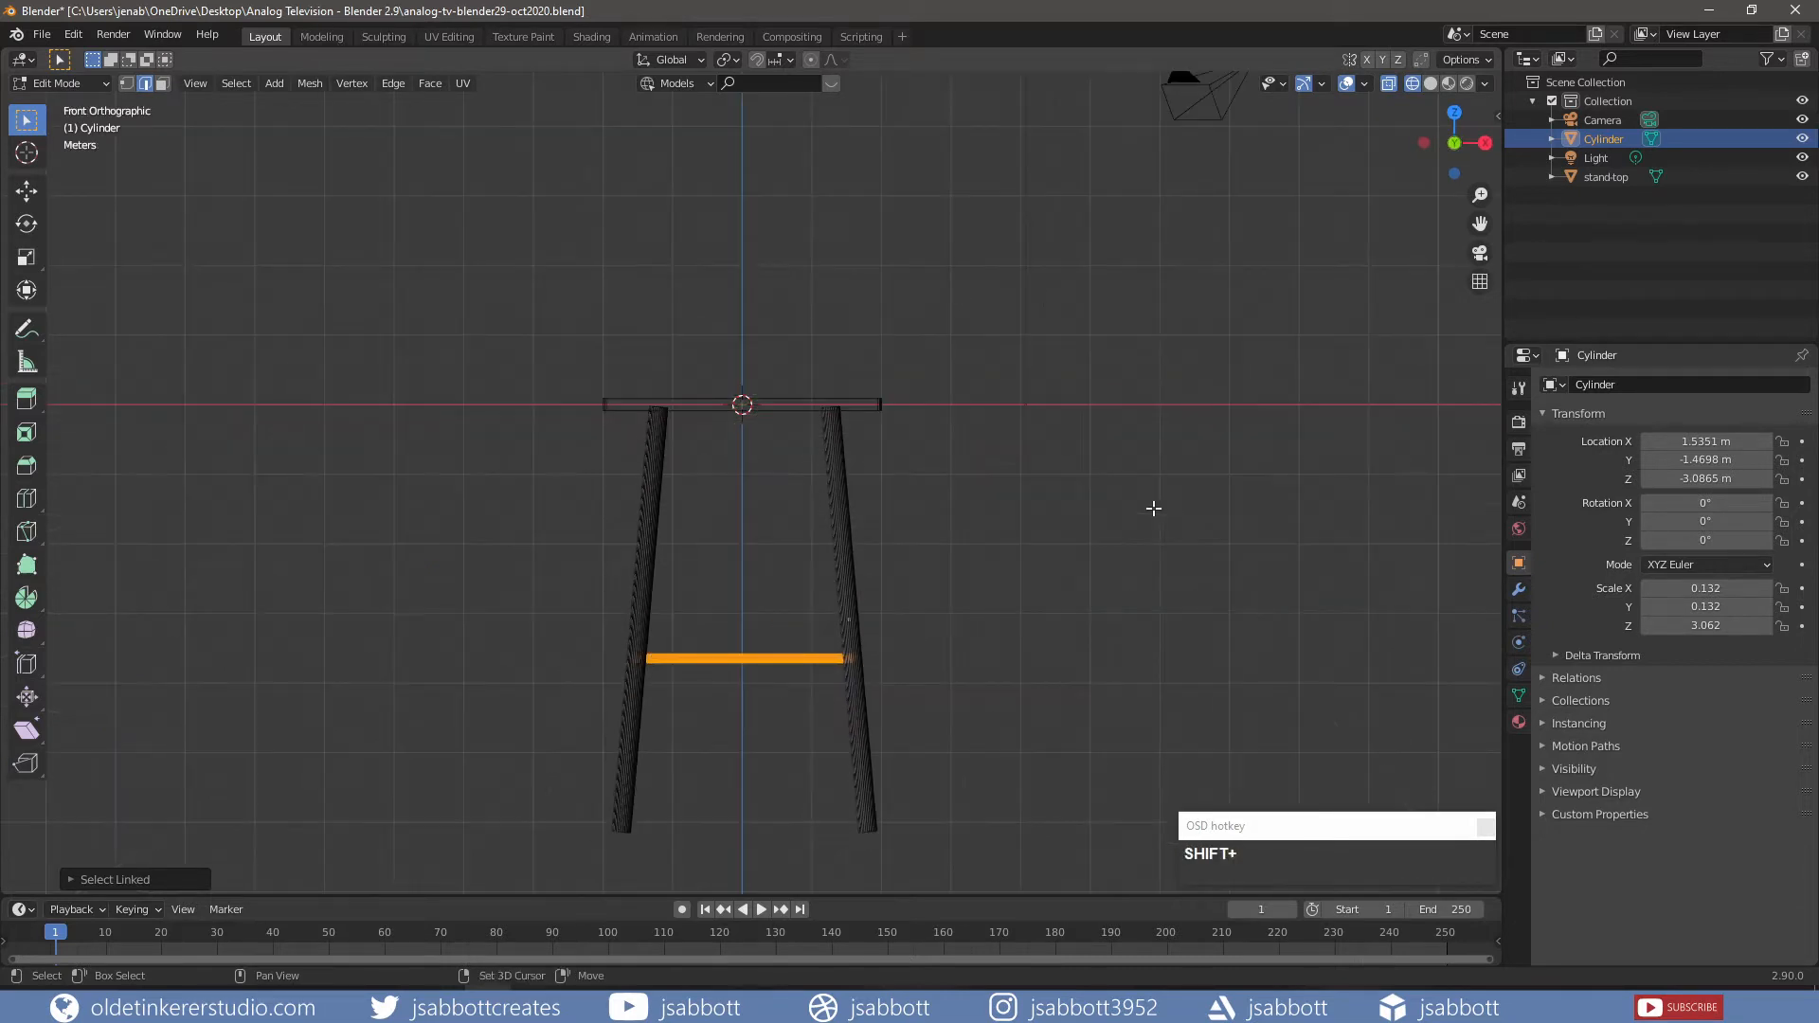
key("g")
key("z")
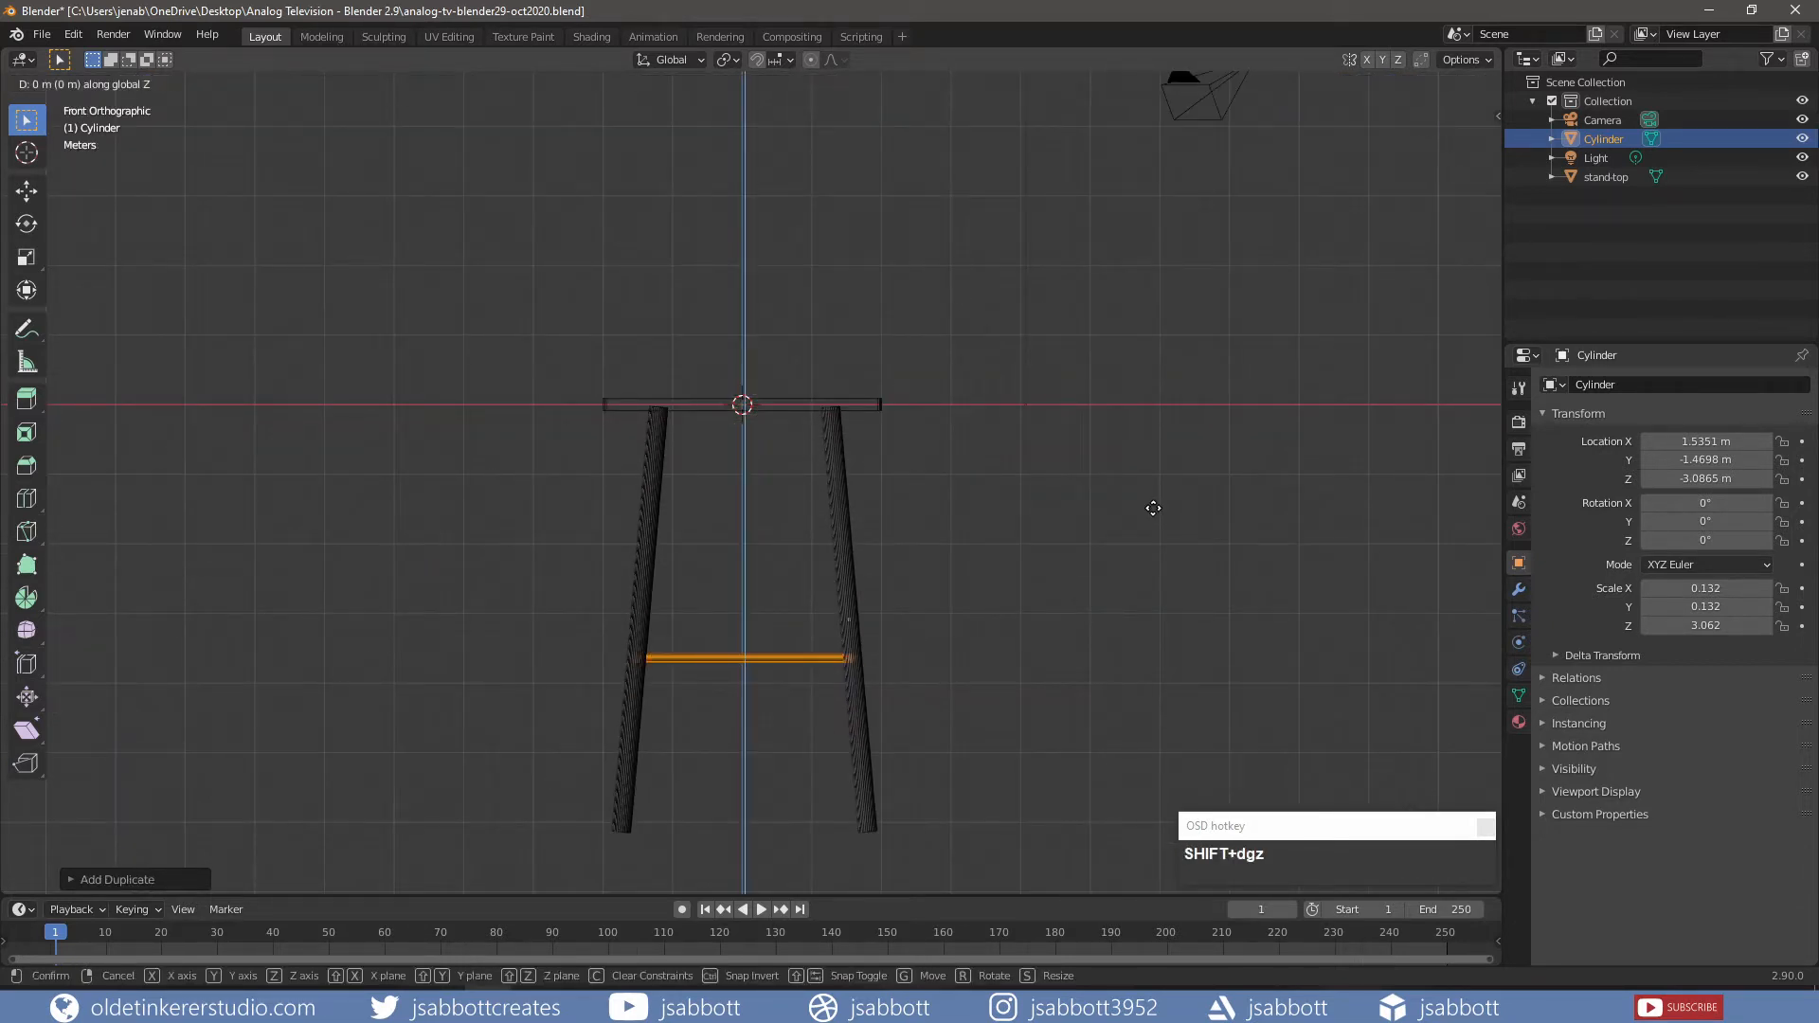
left_click(1154, 379)
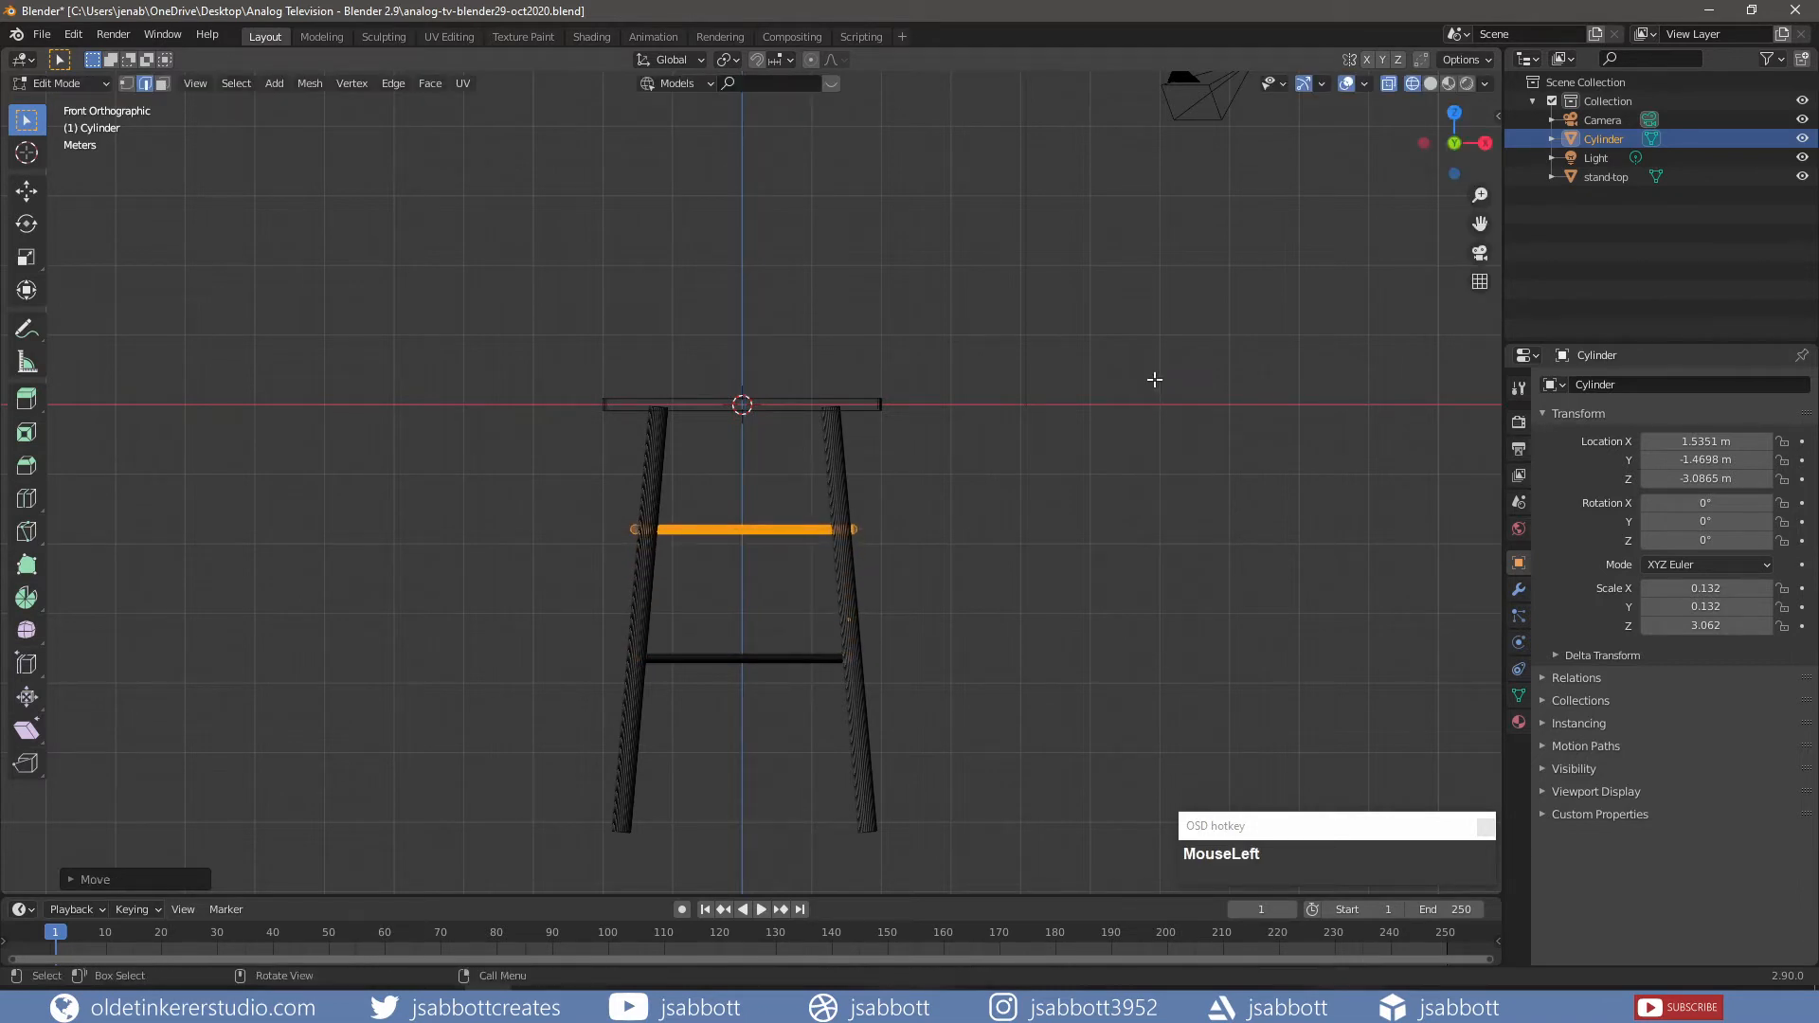
- Scale the upper crossbars down to about 0.94 to fit the legs, and return to solid shading in Object Mode
key("s")
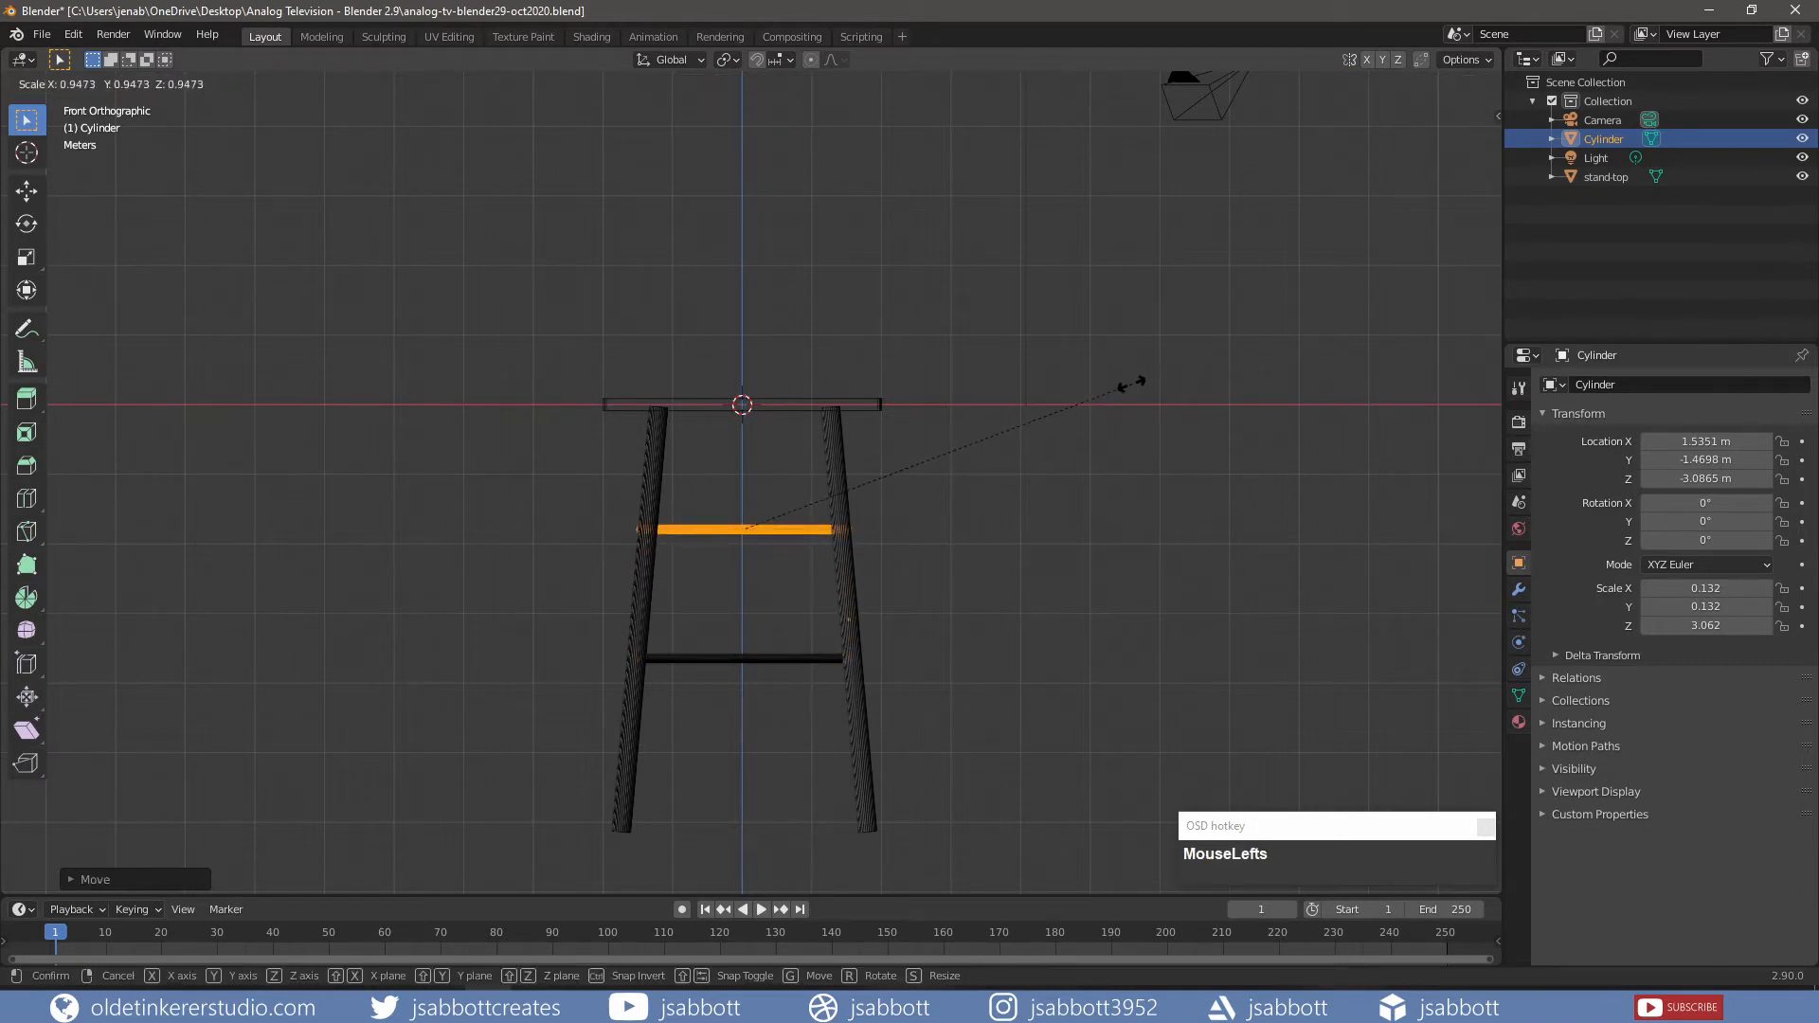
left_click(1123, 388)
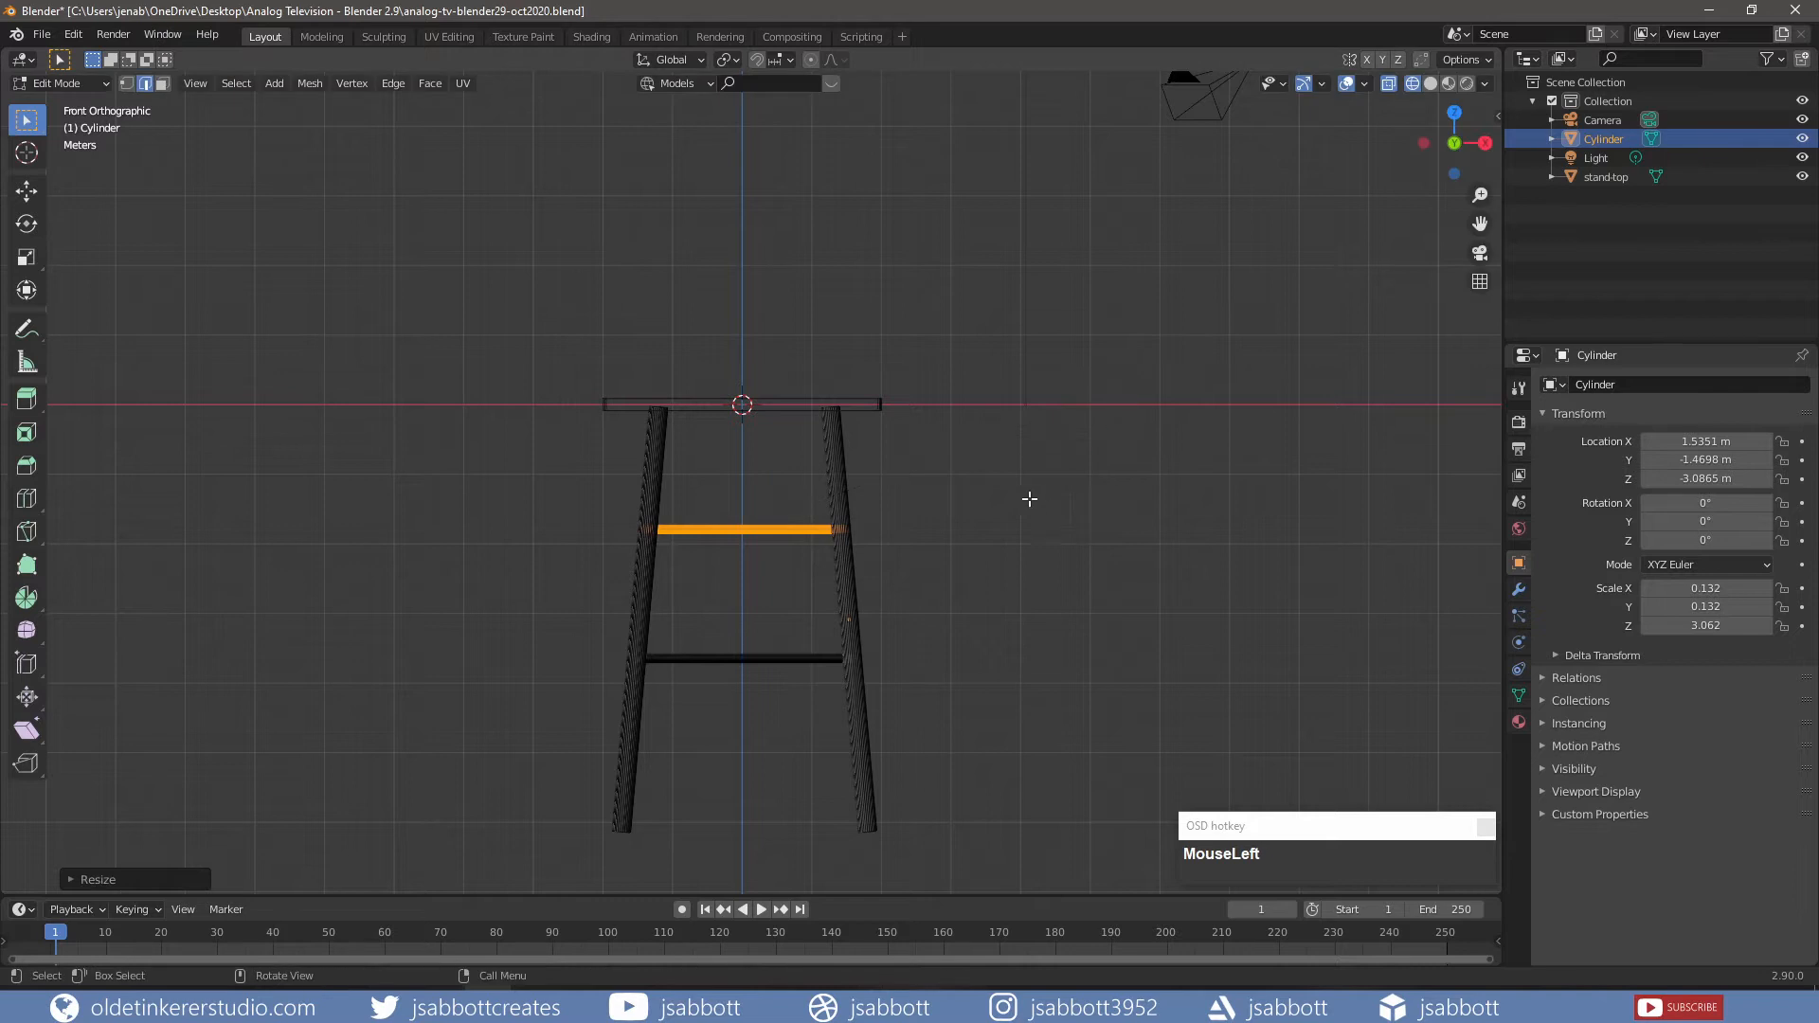
key("z")
key("KP_6")
key("alt+a")
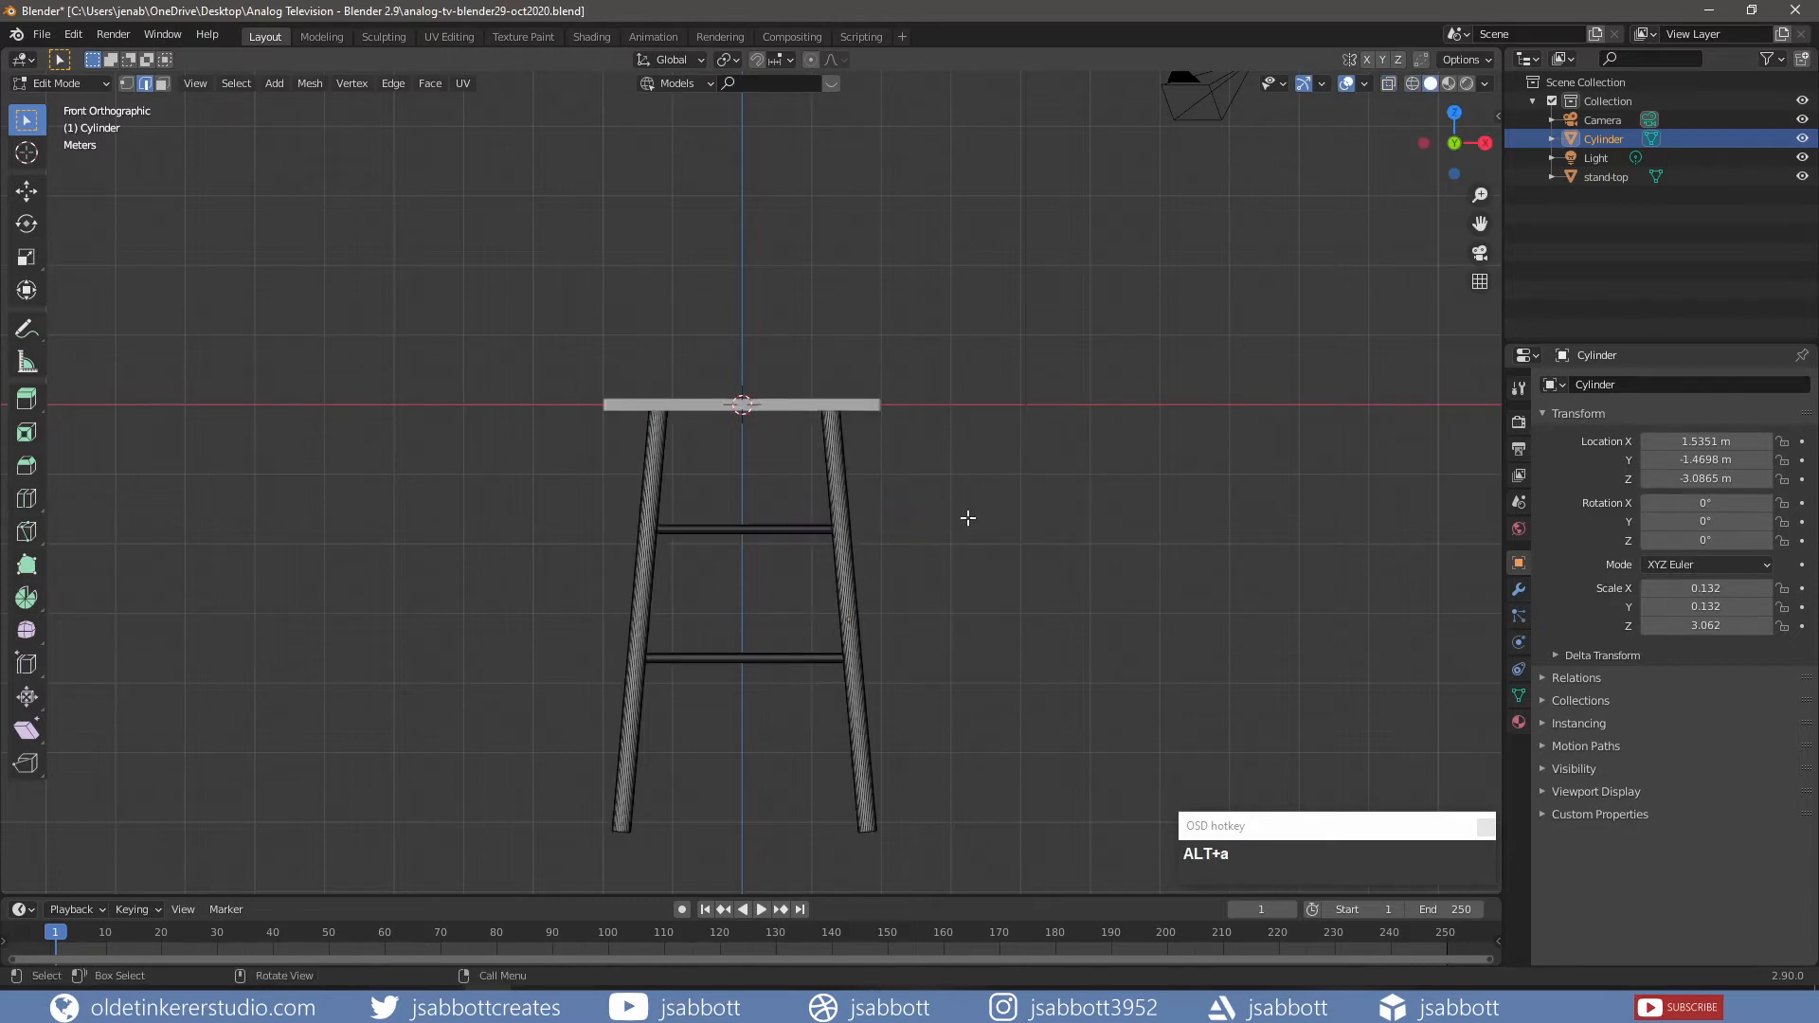
left_click(939, 523)
key("Tab")
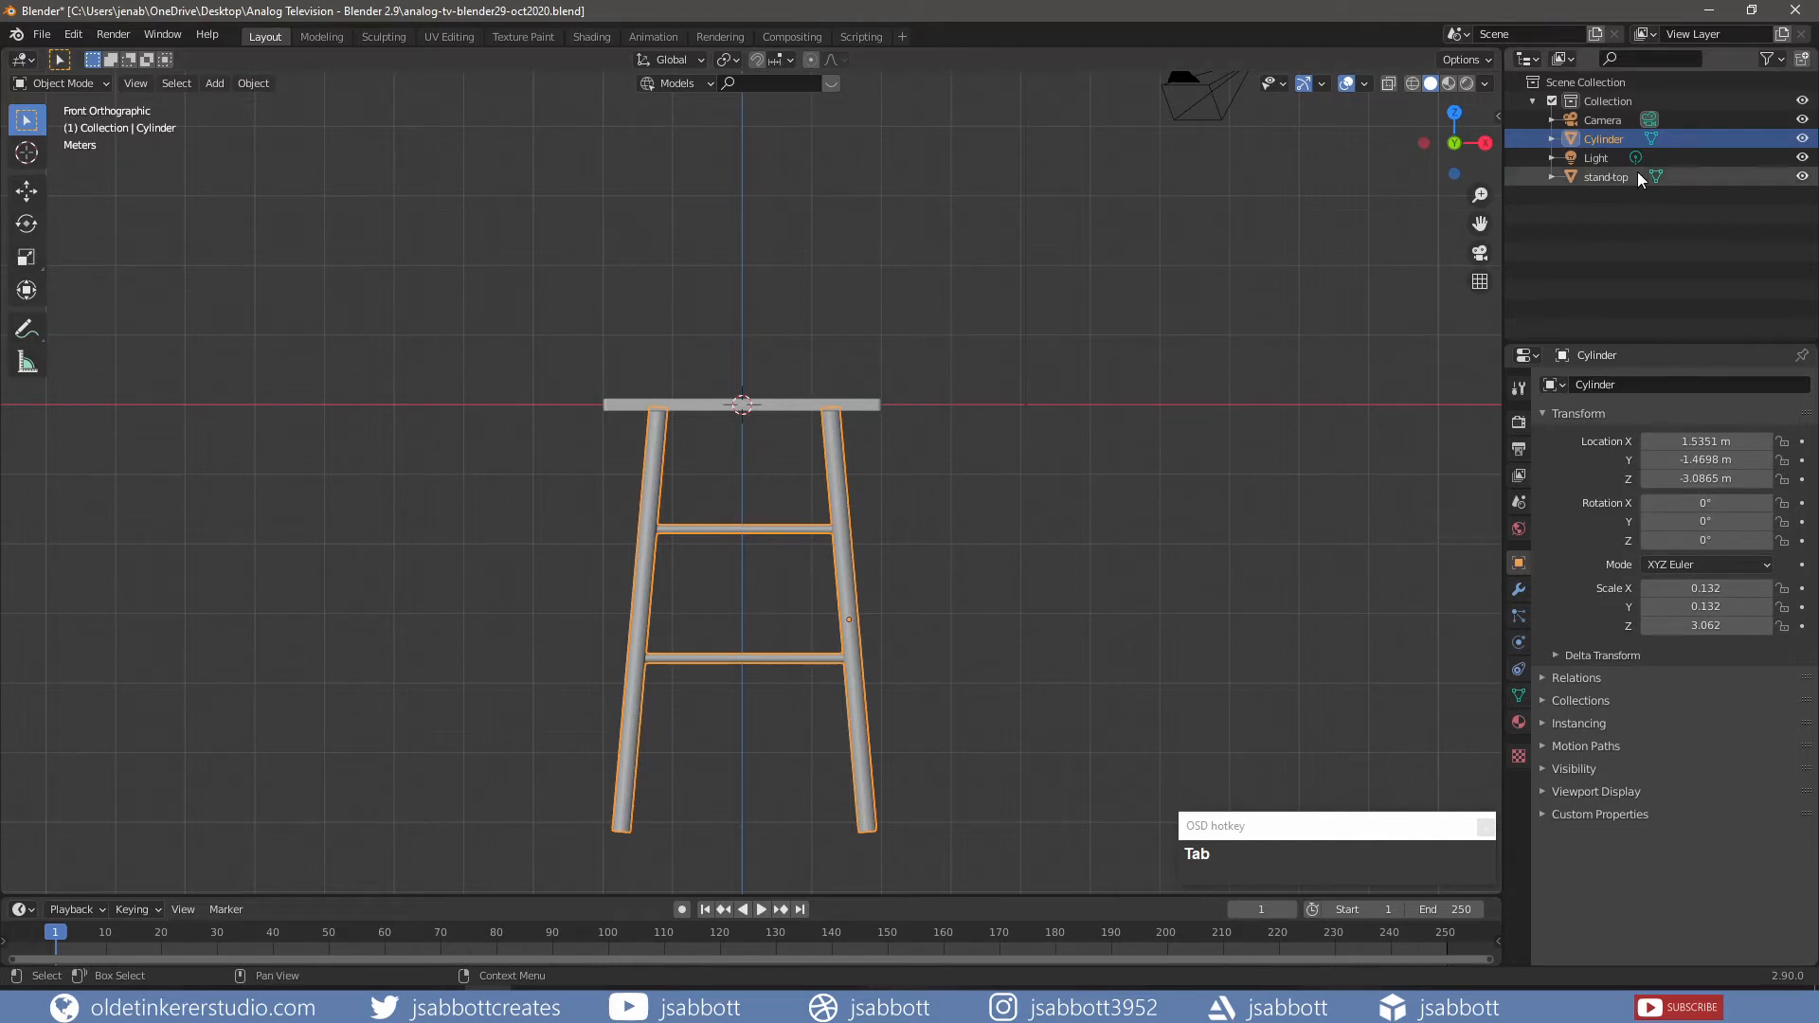
- Rename the cylinder object containing the legs and crossbars as stand-legs
double_click(1605, 138)
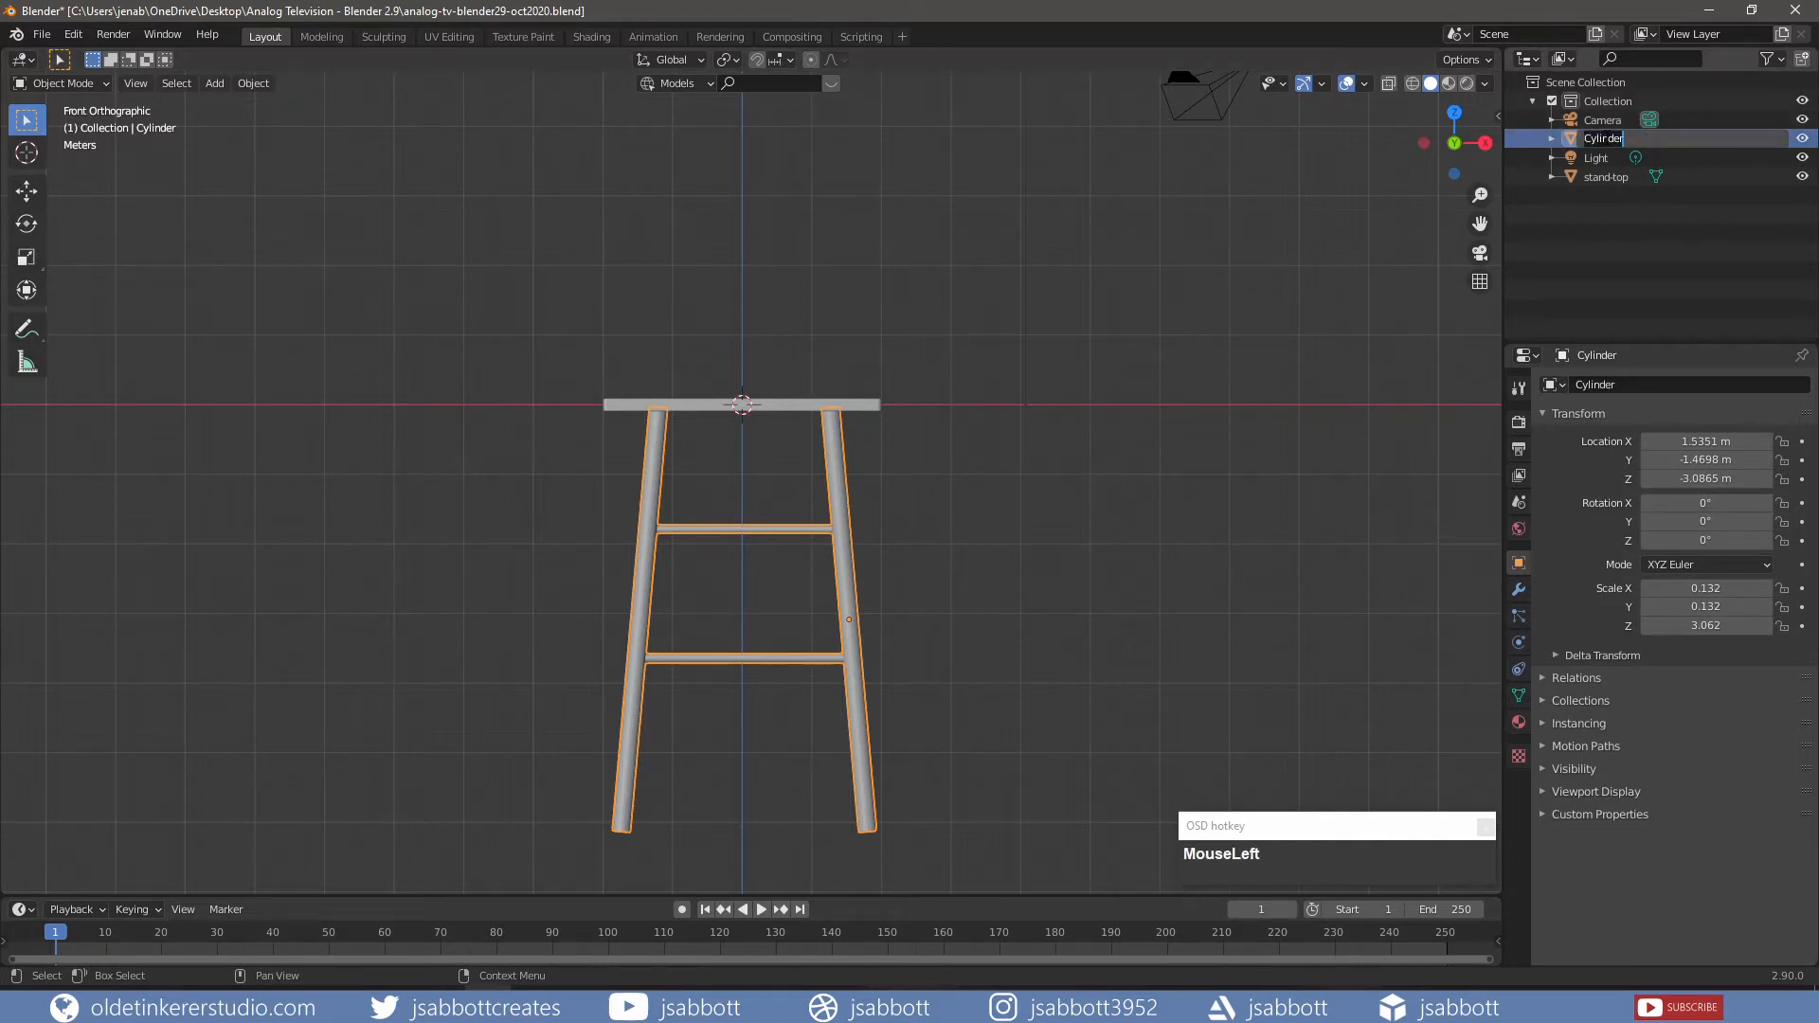
type("standlegs")
key("Return")
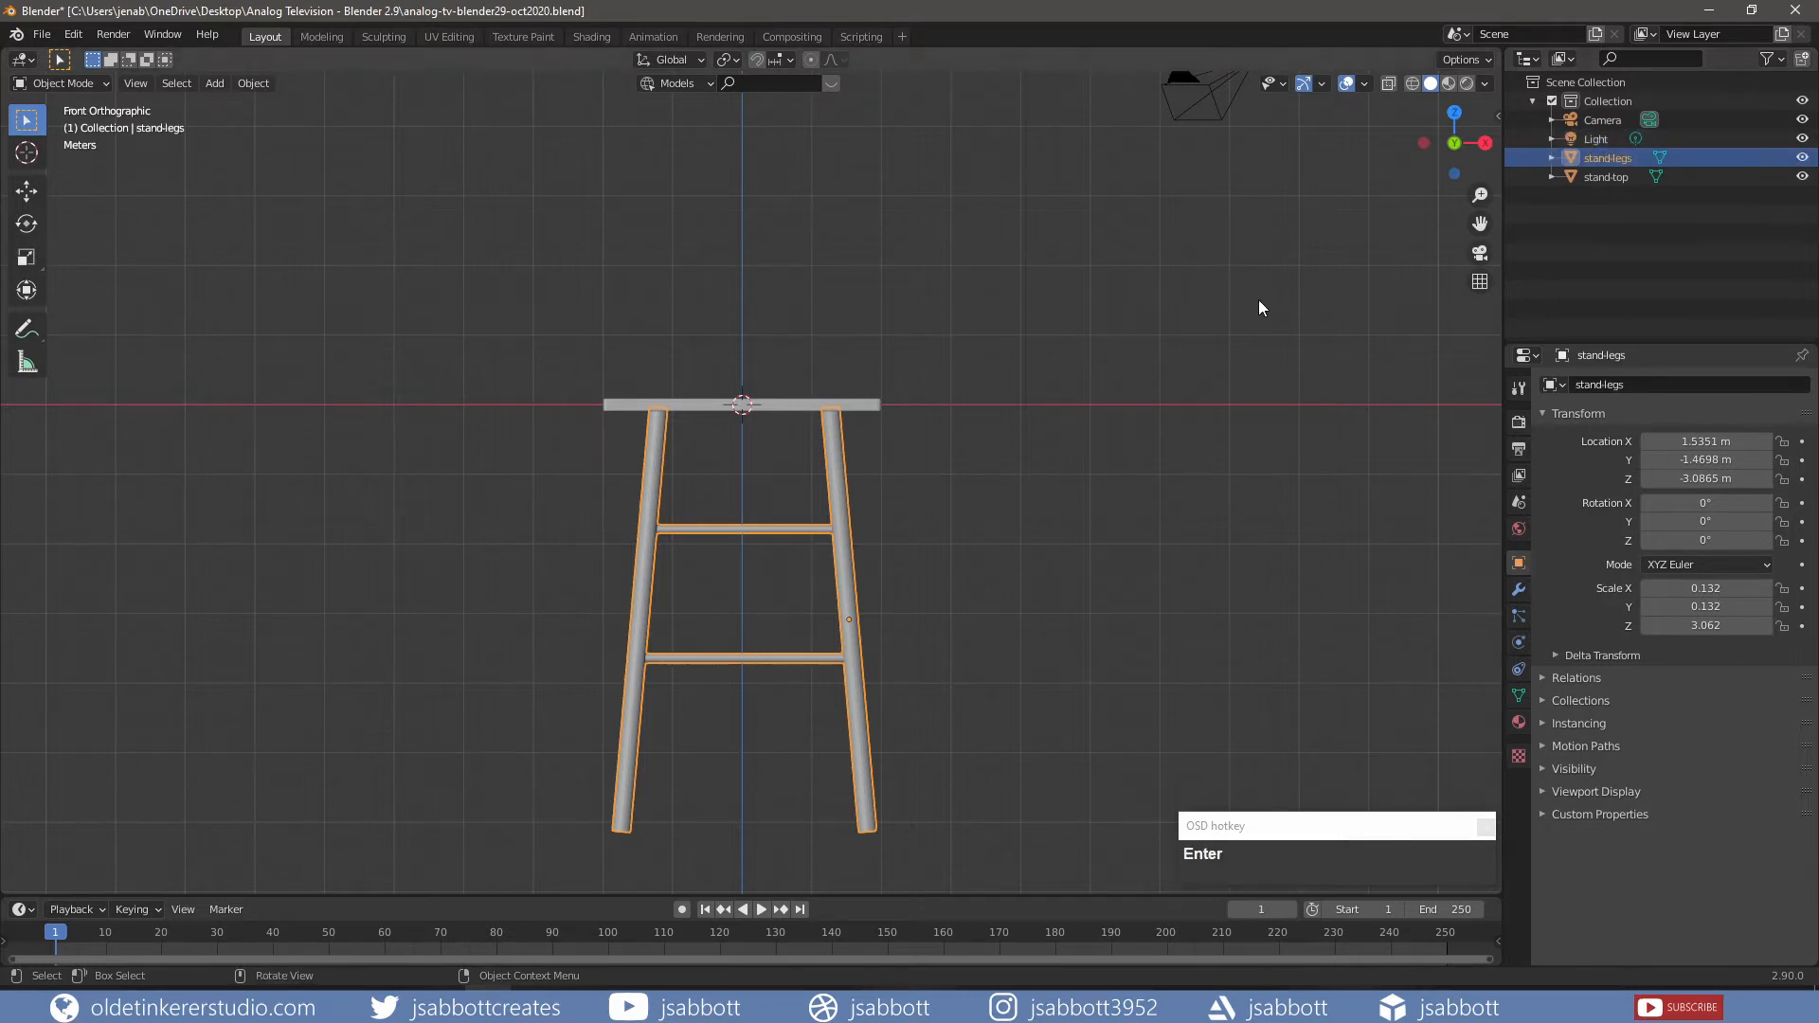
- Apply the scale and the rotation of the stand-legs object, and deselect it
key("ctrl+a")
left_click(1113, 378)
key("ctrl+a")
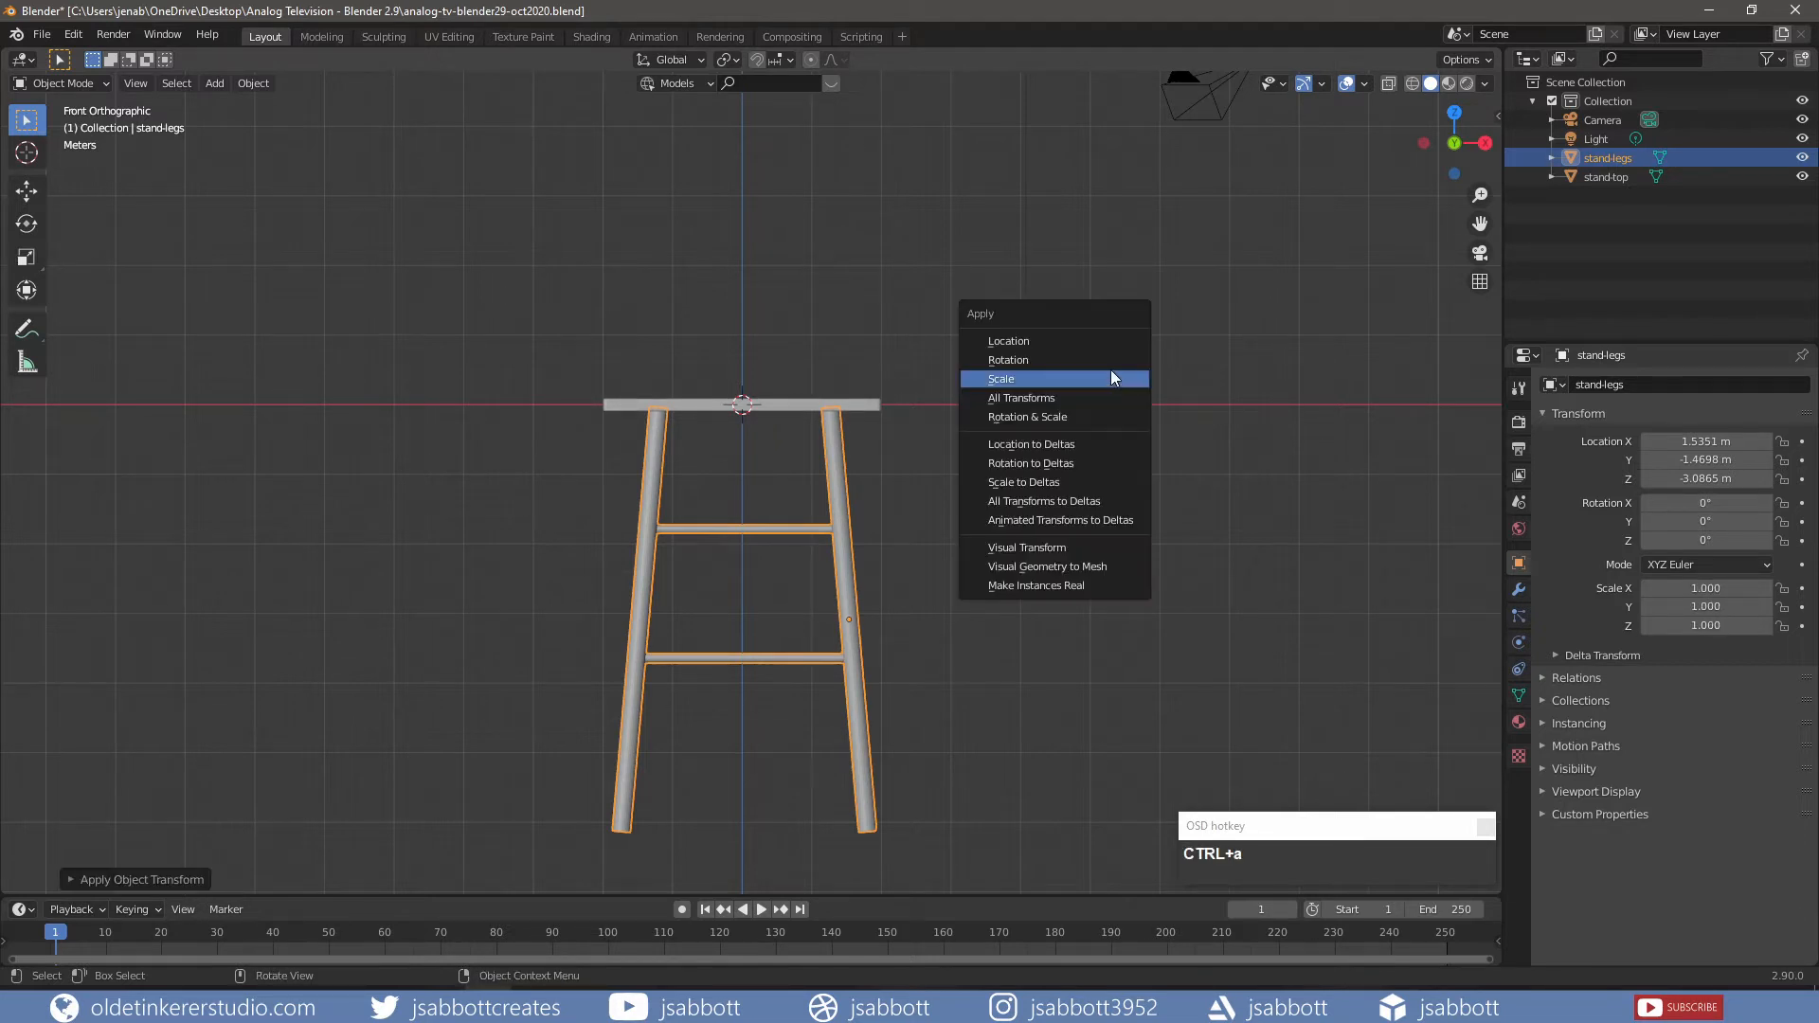
left_click(1111, 361)
key("alt+a")
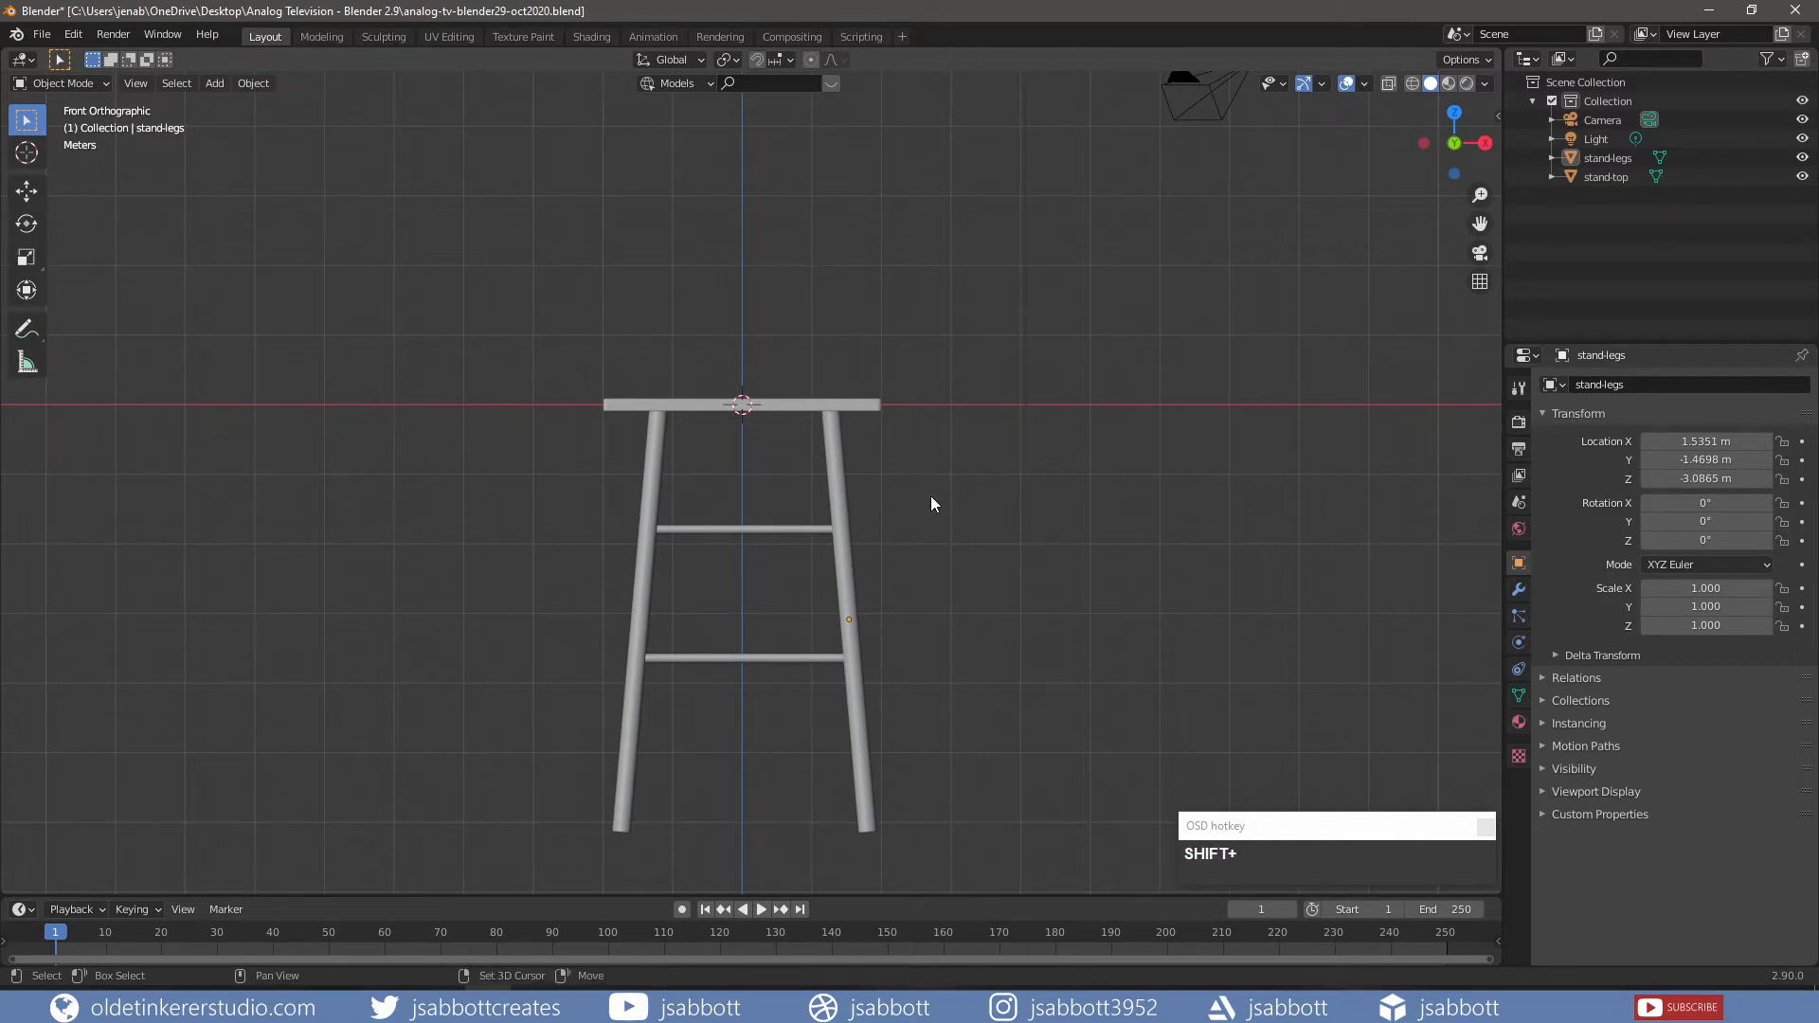
- Add a cube to the scene and rename it tv-base
key("shift+a")
mouse_move(930, 497)
left_click(1033, 514)
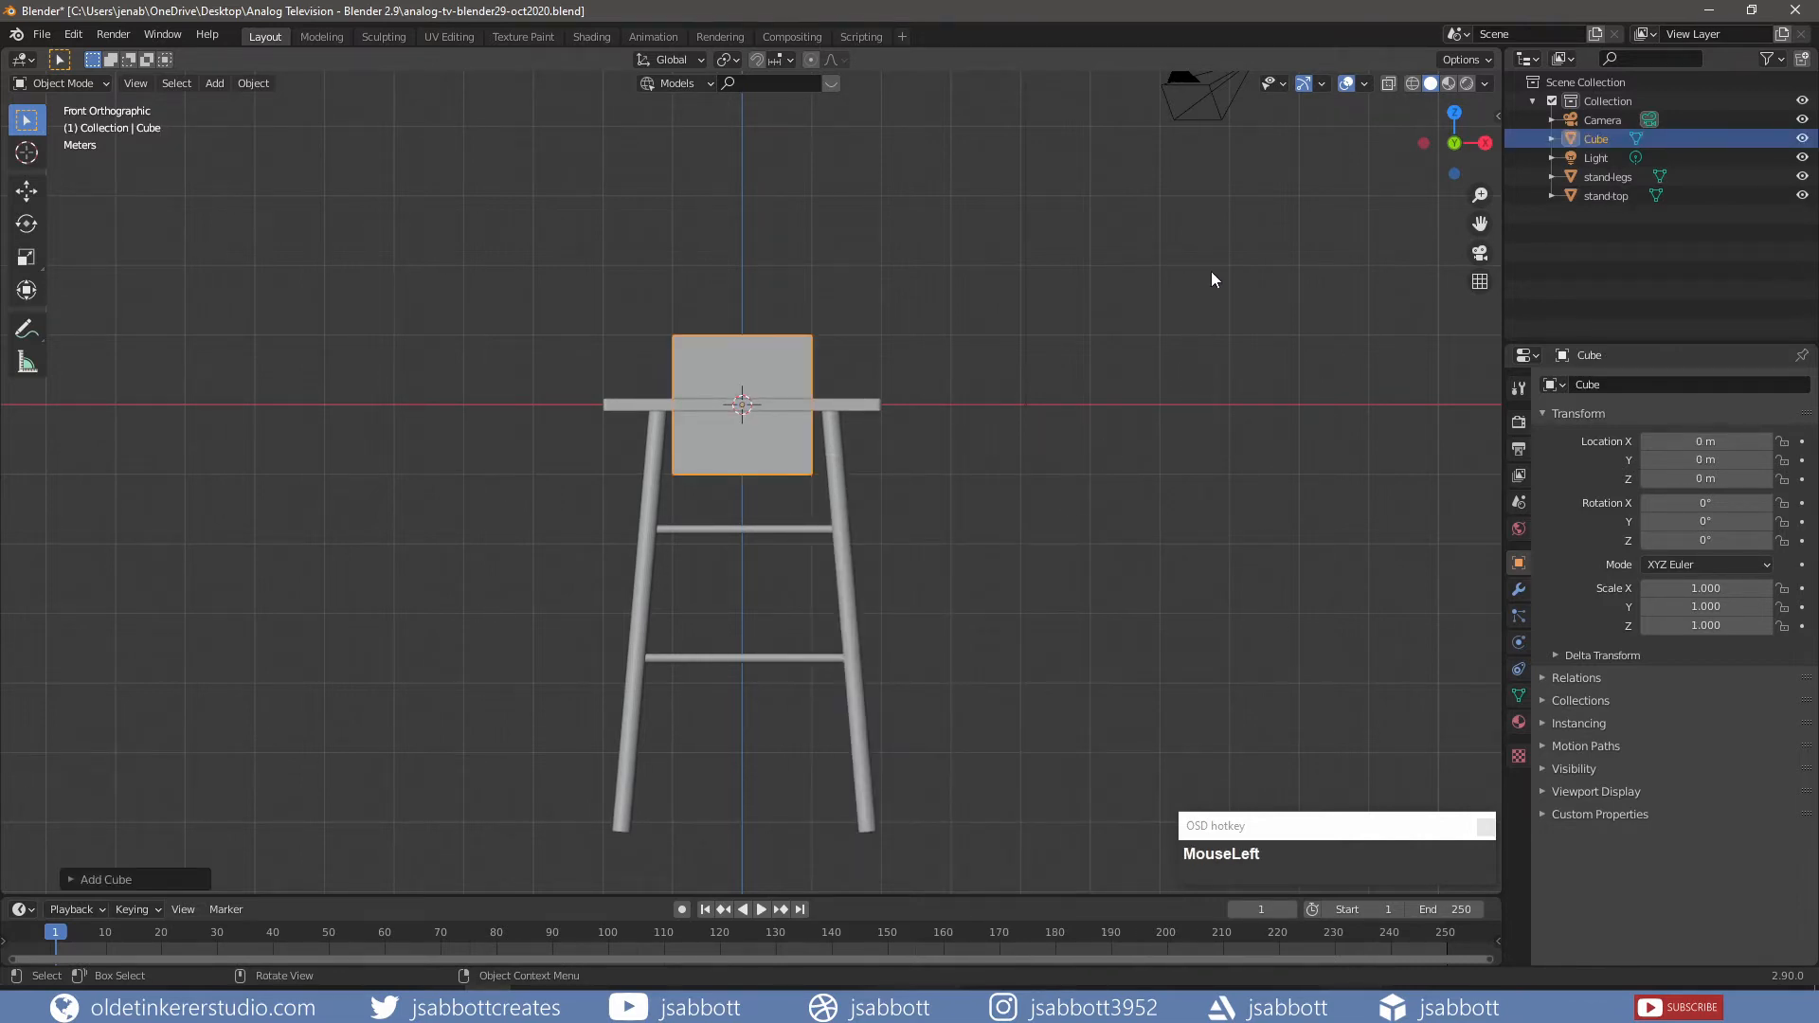
double_click(1597, 138)
type("tv")
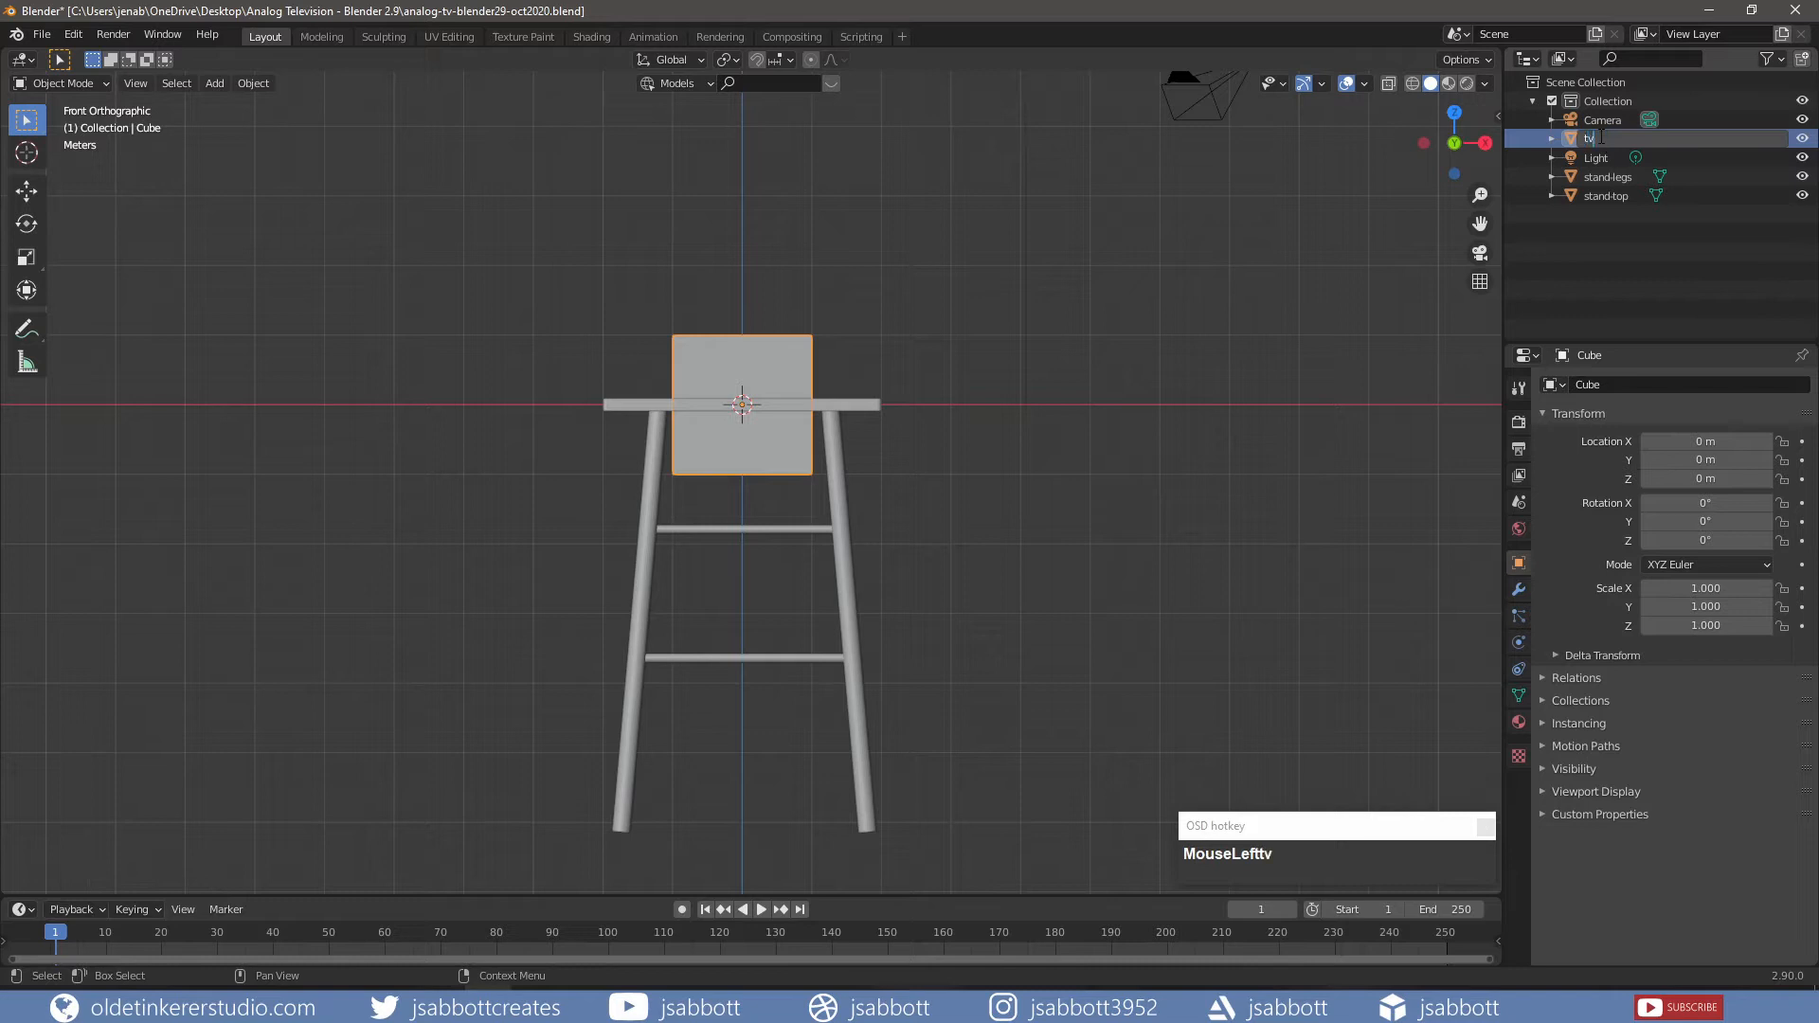
type("-base")
key("Return")
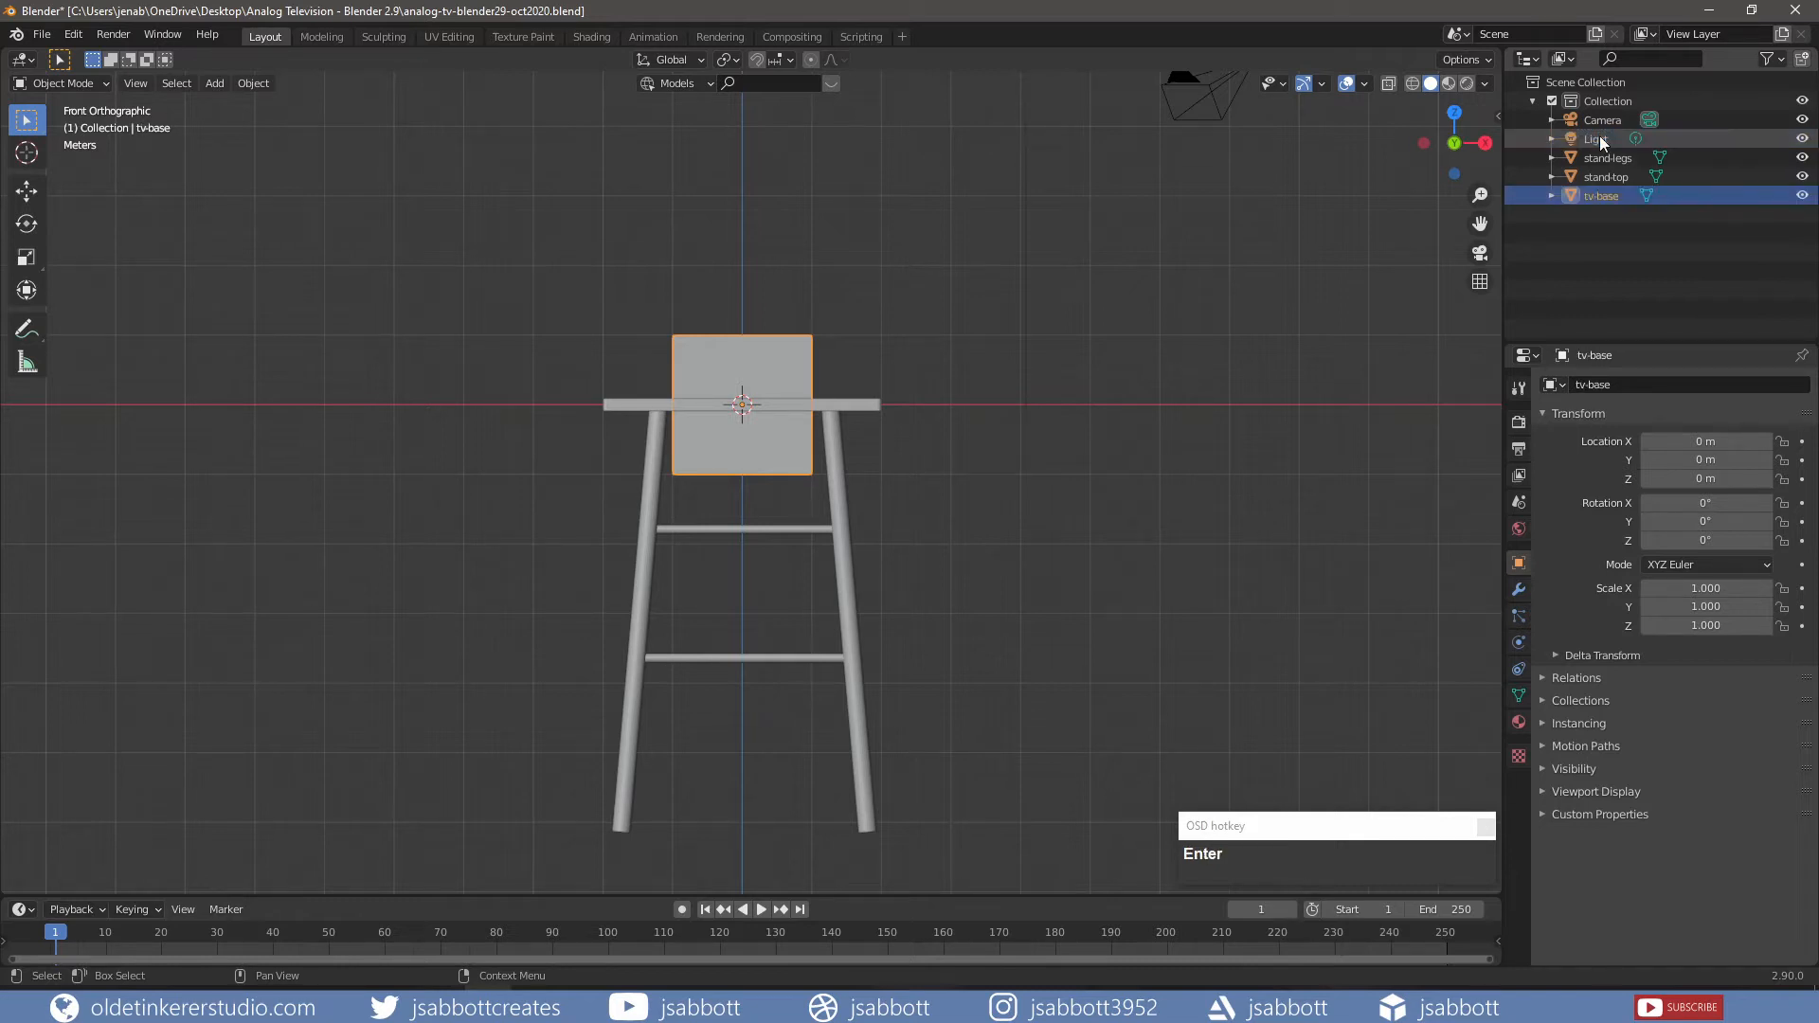
- Raise the tv-base cube to about Z 1.2 m, above the stand top, and scale it to about 1.61 along X
key("g")
key("z")
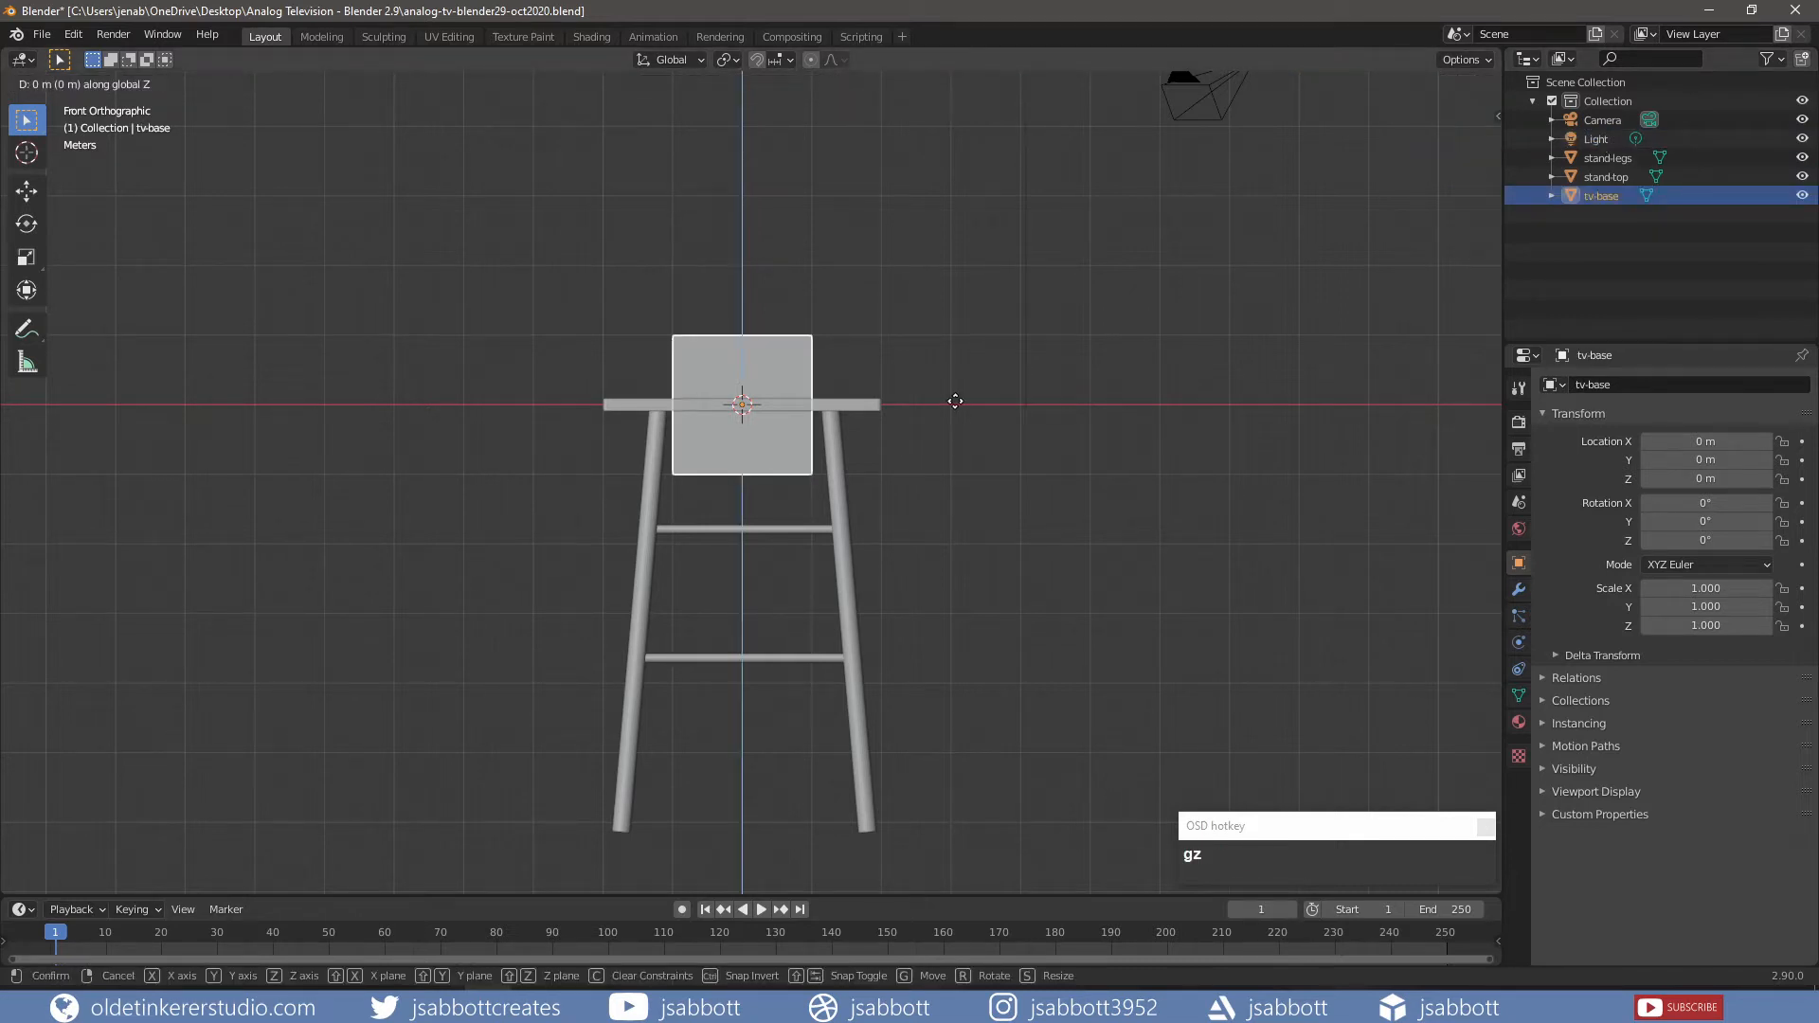
left_click(956, 317)
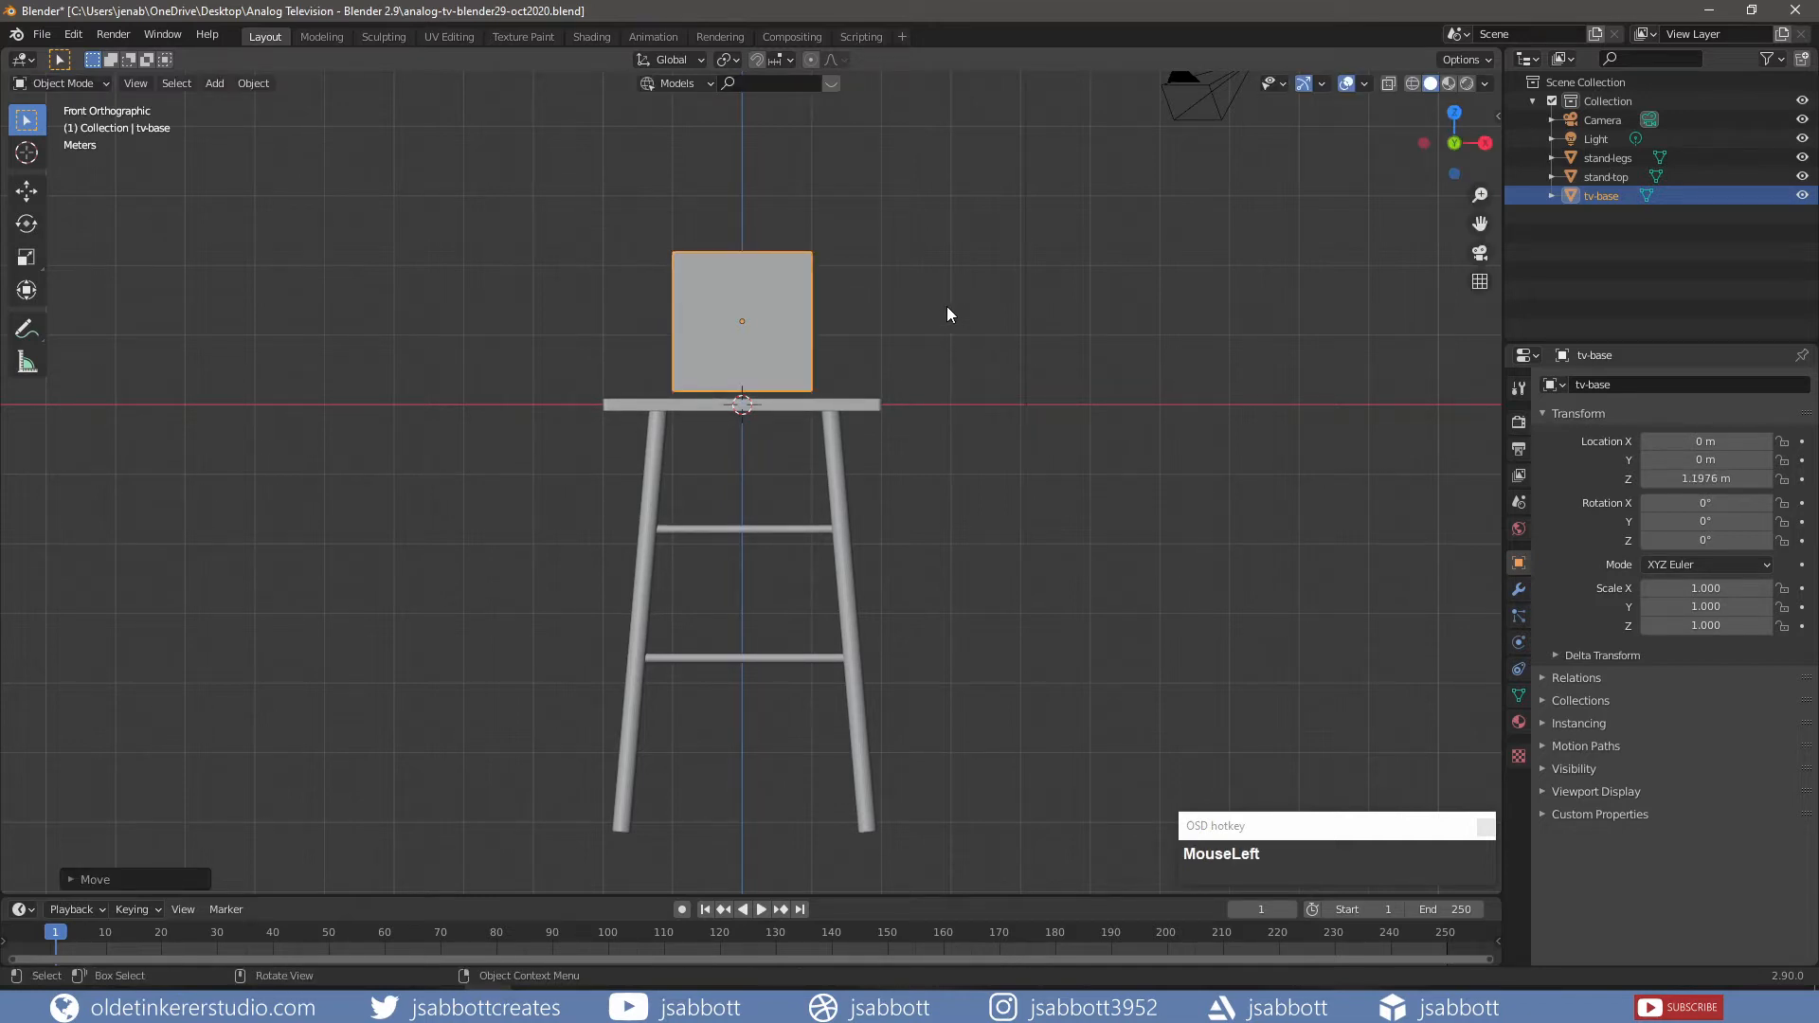
key("s")
key("x")
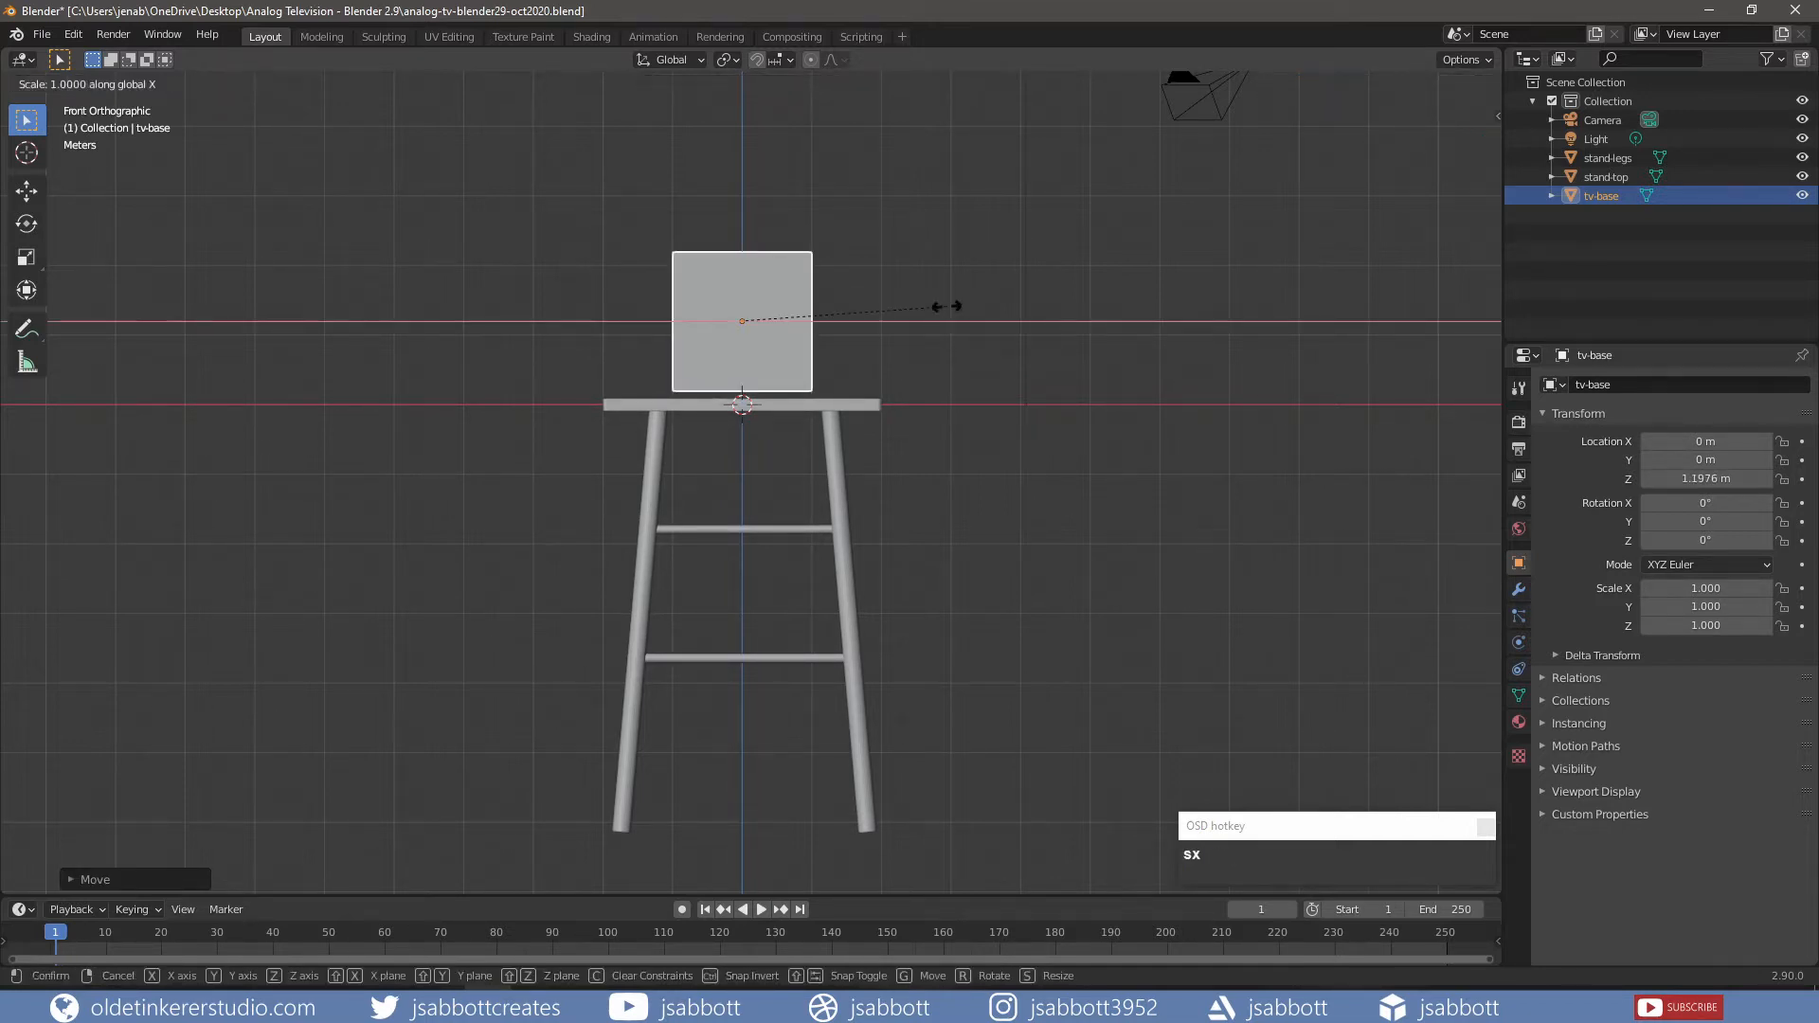
left_click(1071, 284)
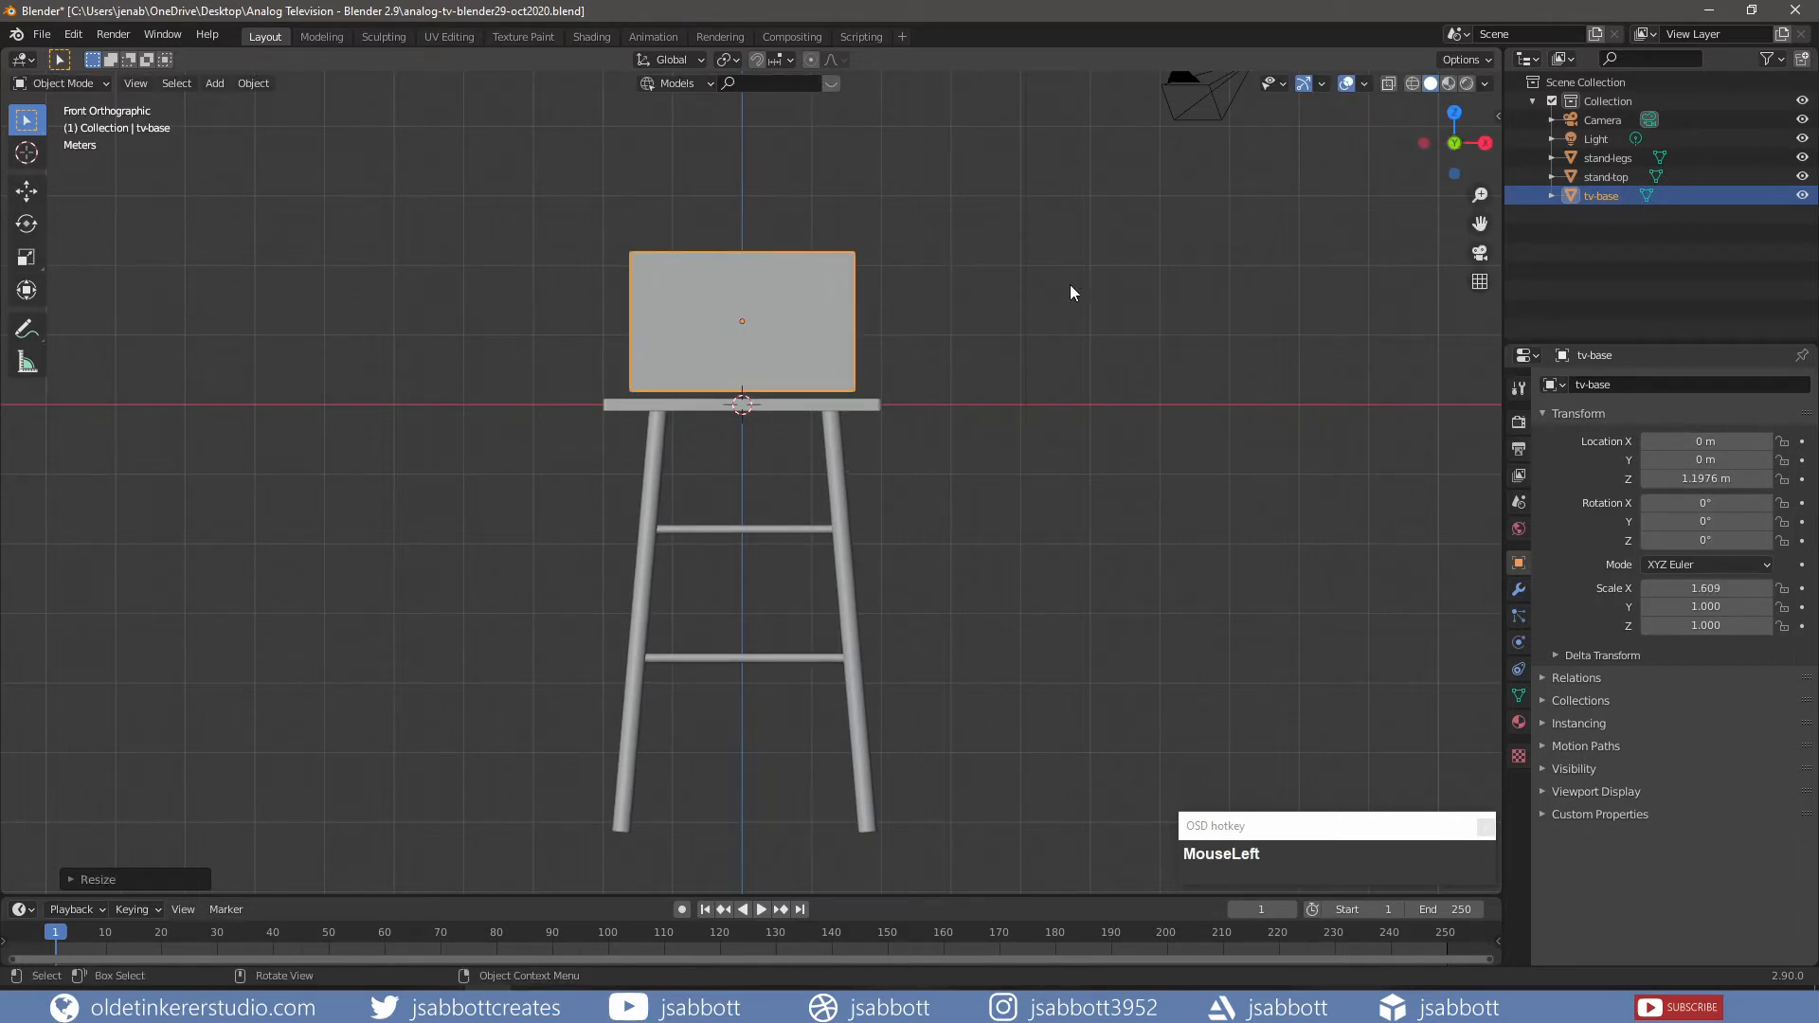
- Apply the scale of the tv-base cube, enter Edit Mode on it and hide the stand-top object
key("ctrl+a")
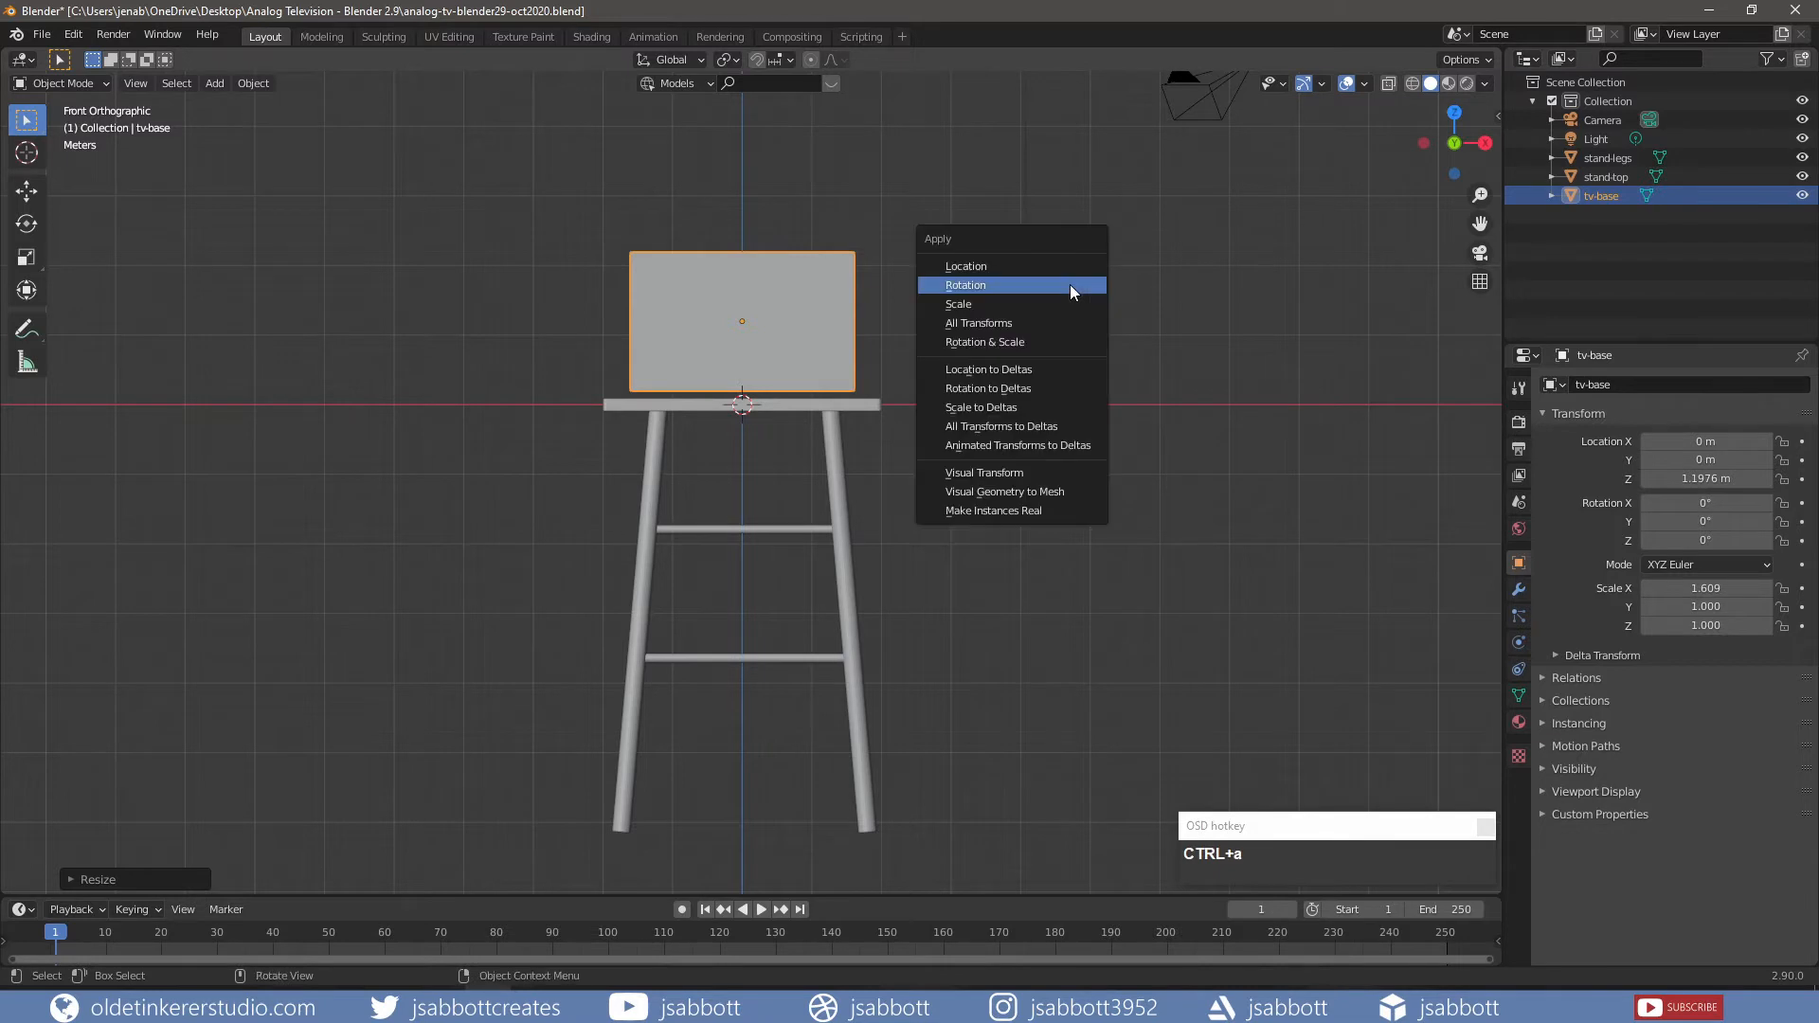
left_click(1068, 298)
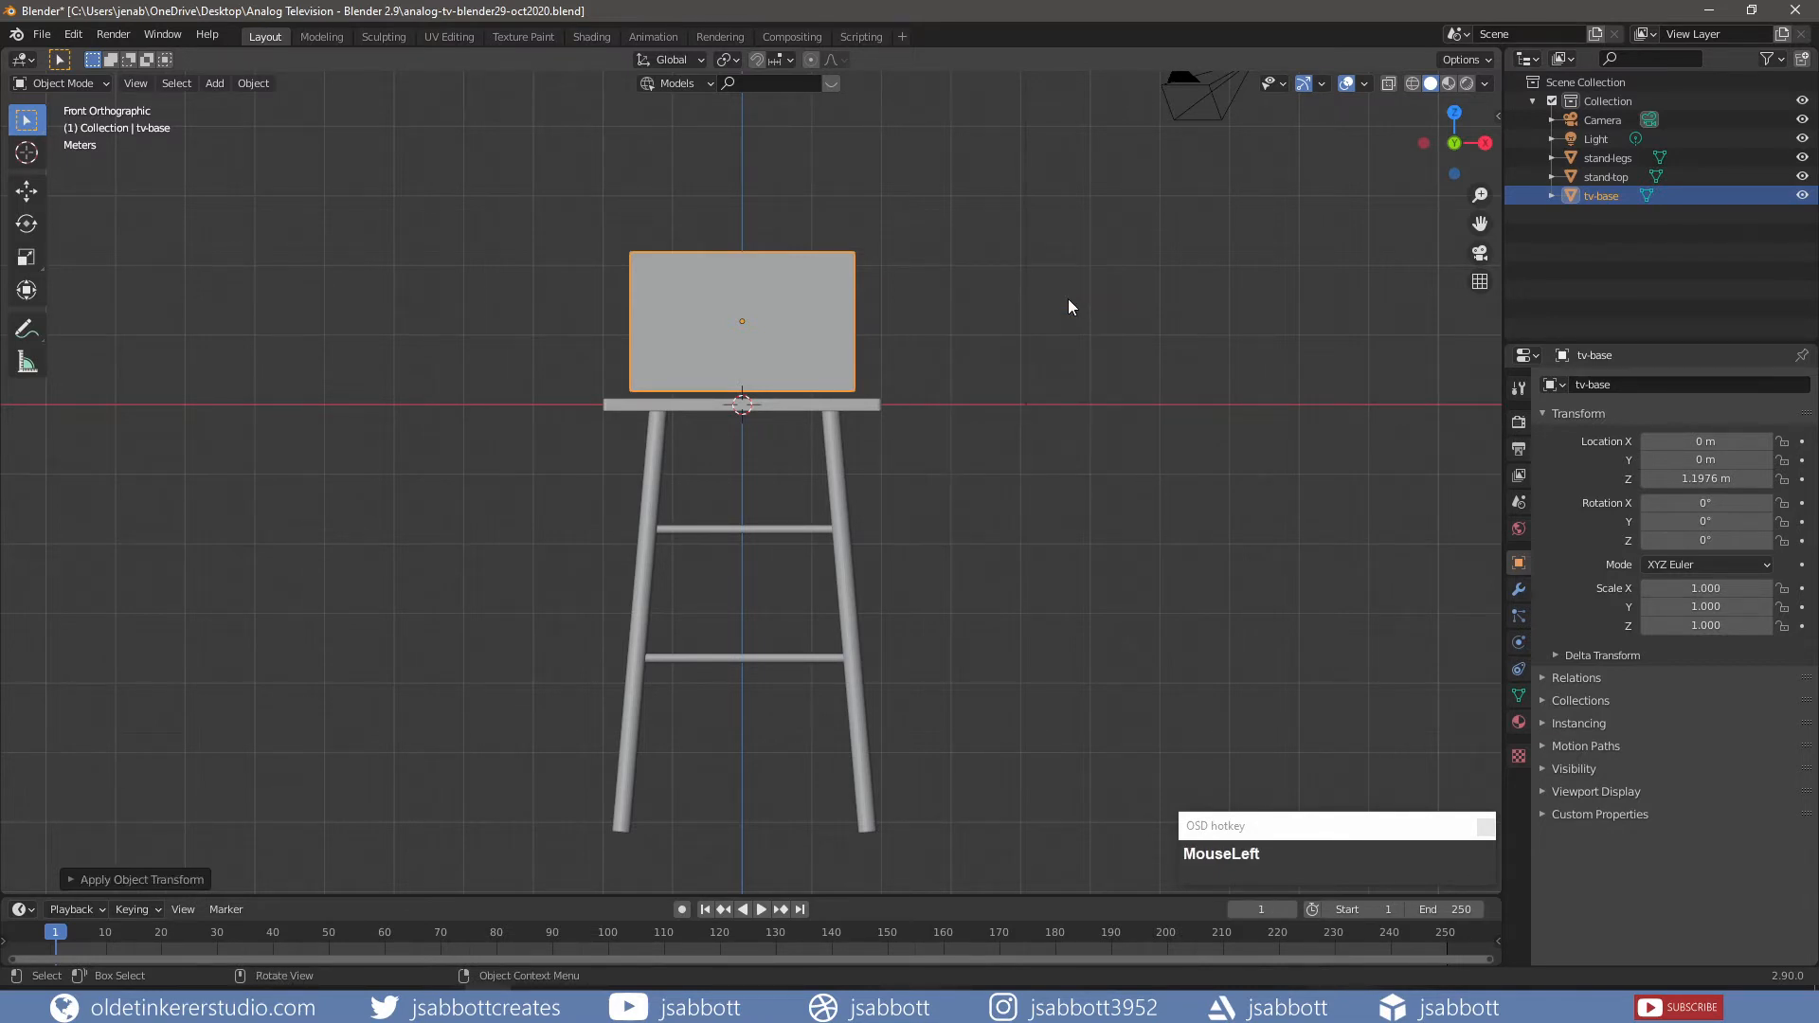
key("Tab")
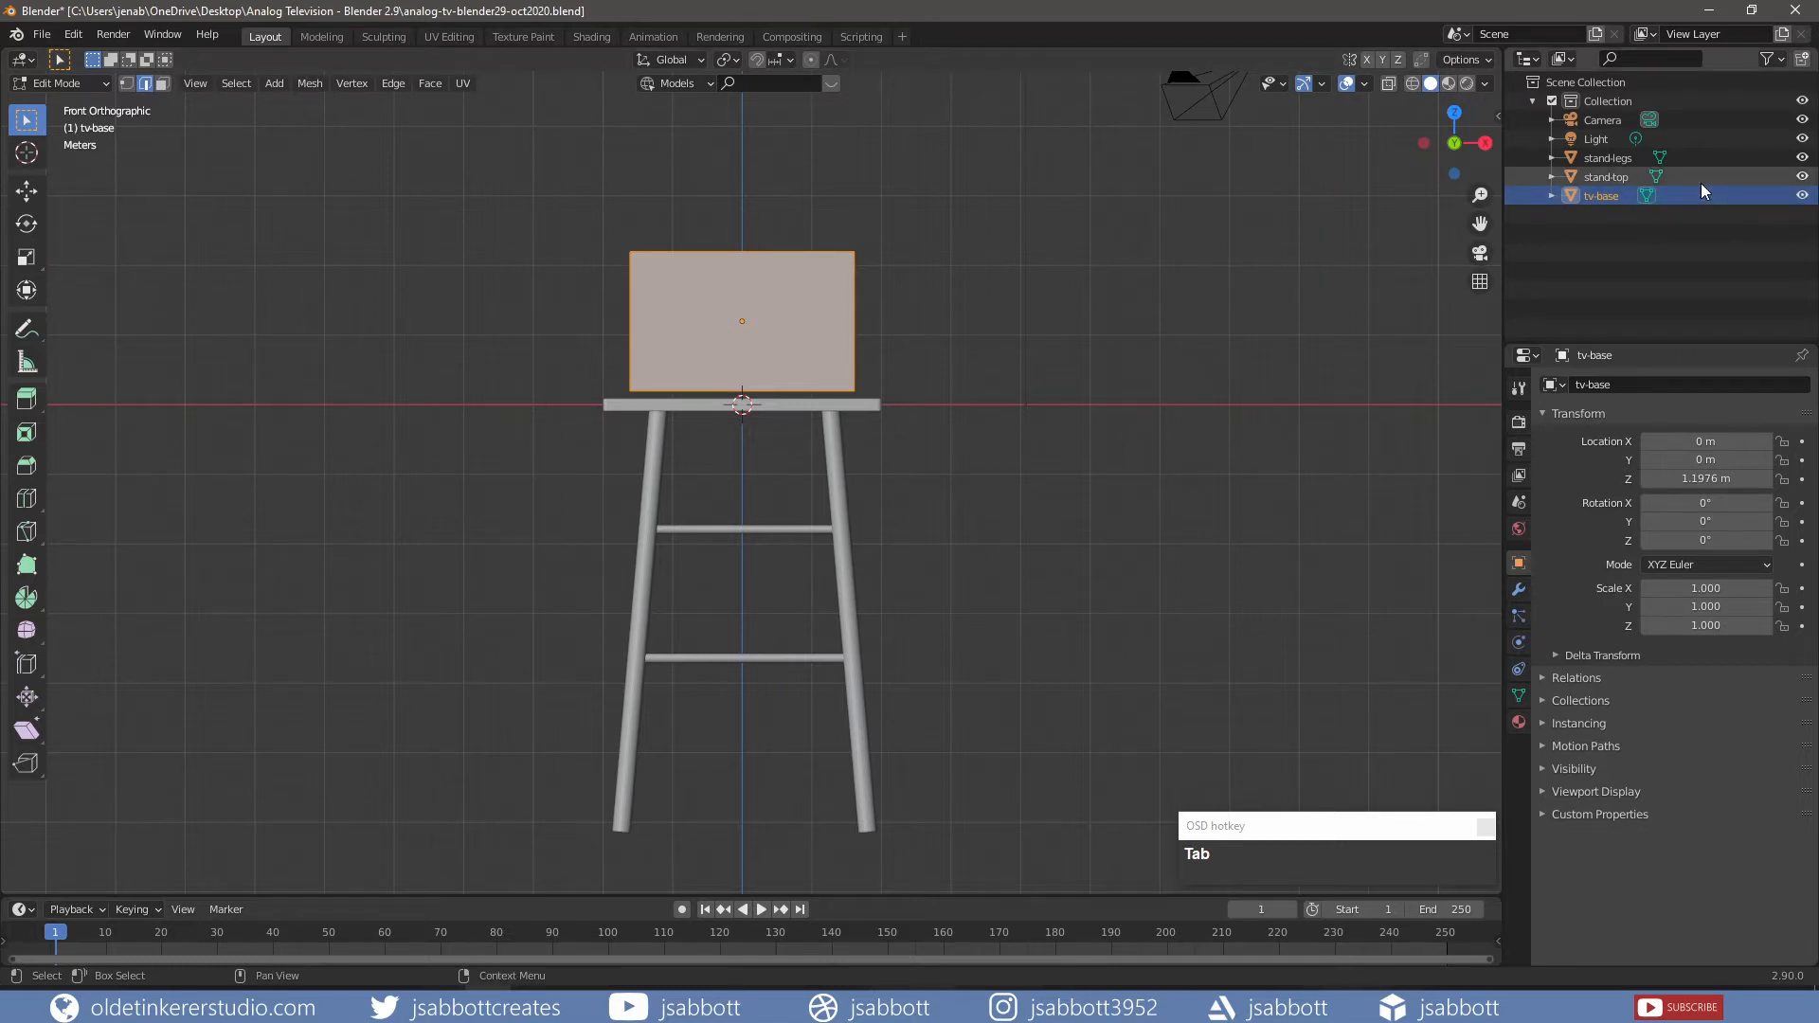
left_click(1802, 176)
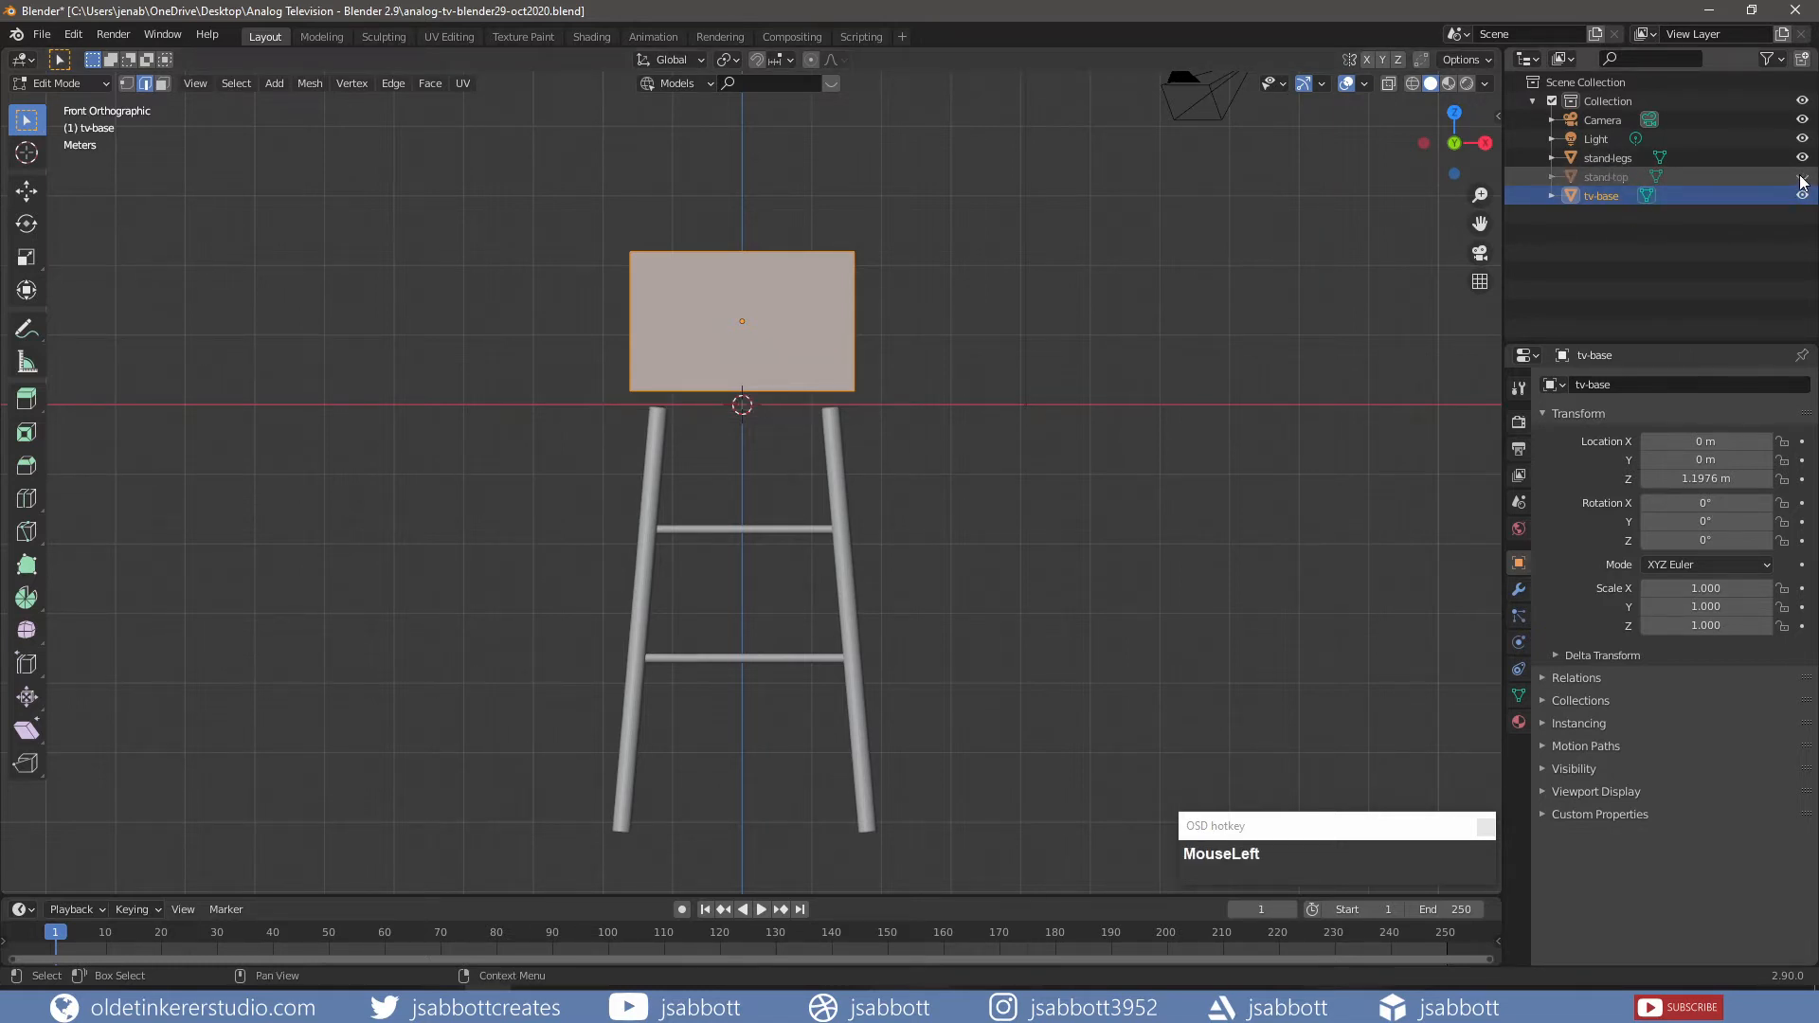
- Inset the underside face of the tv-base cube by about 0.10 m
middle_click_drag(1044, 325, 1020, 280)
key("3")
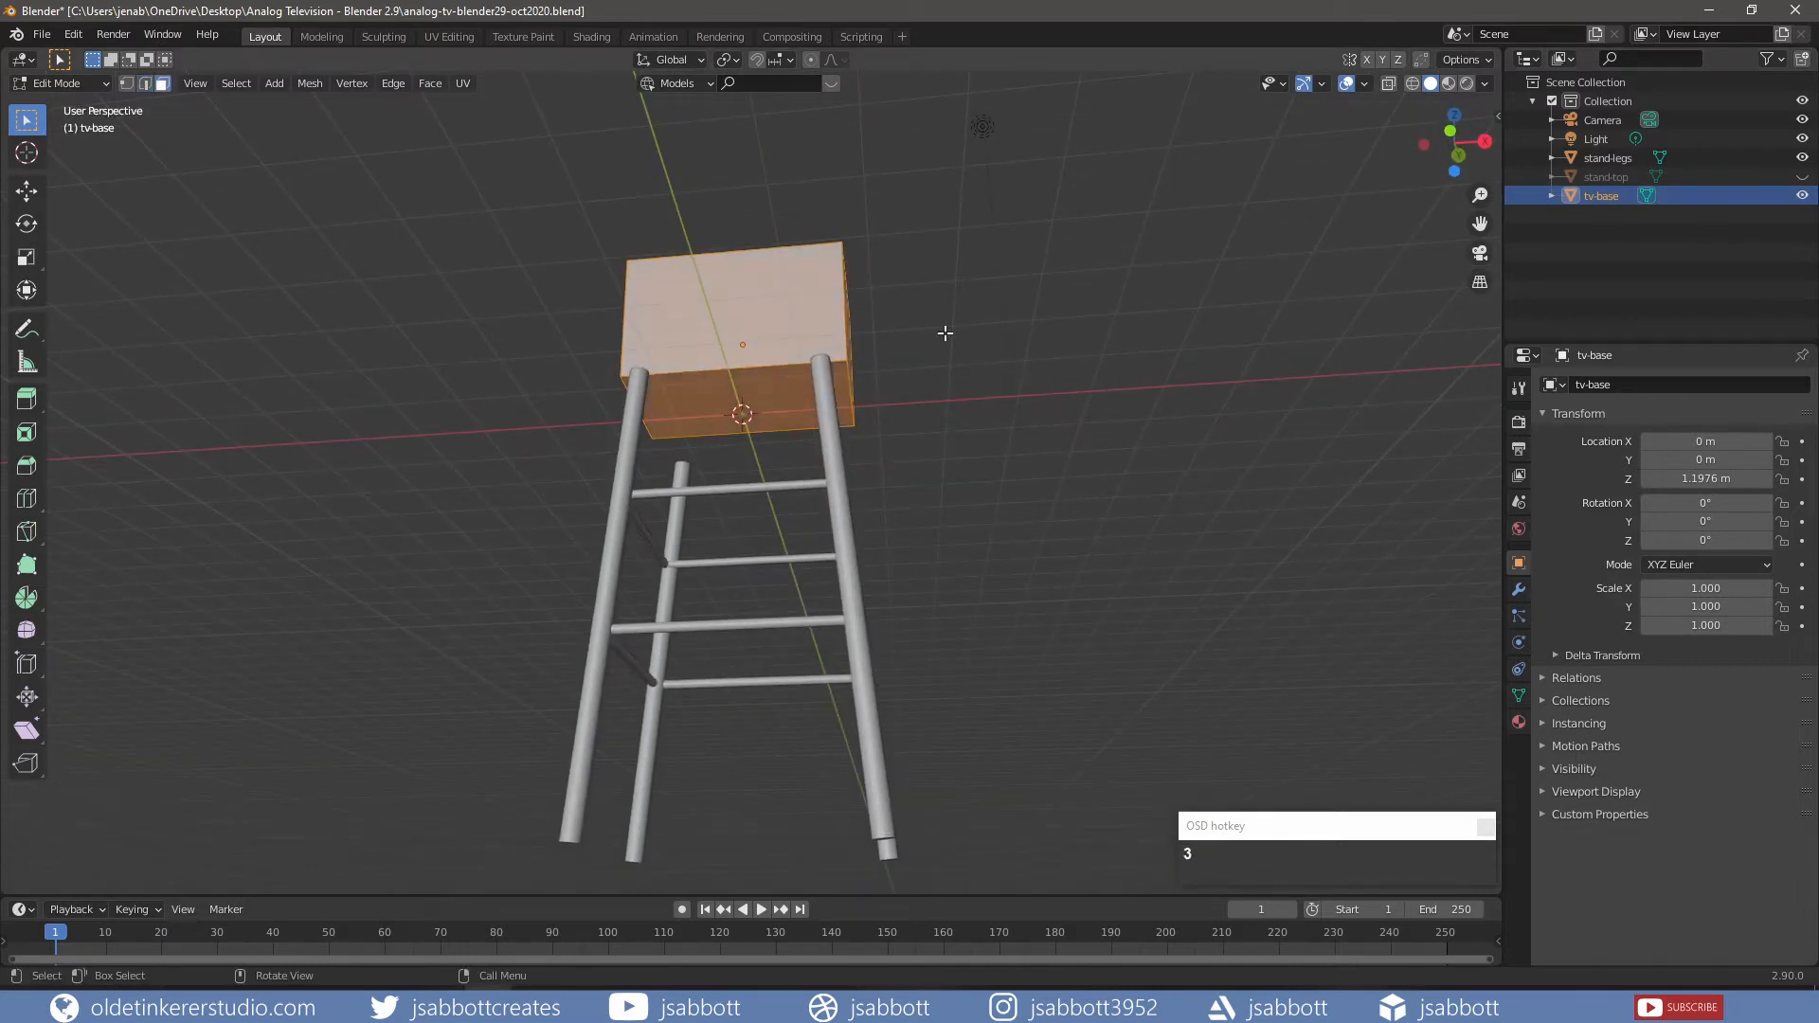
left_click(783, 390)
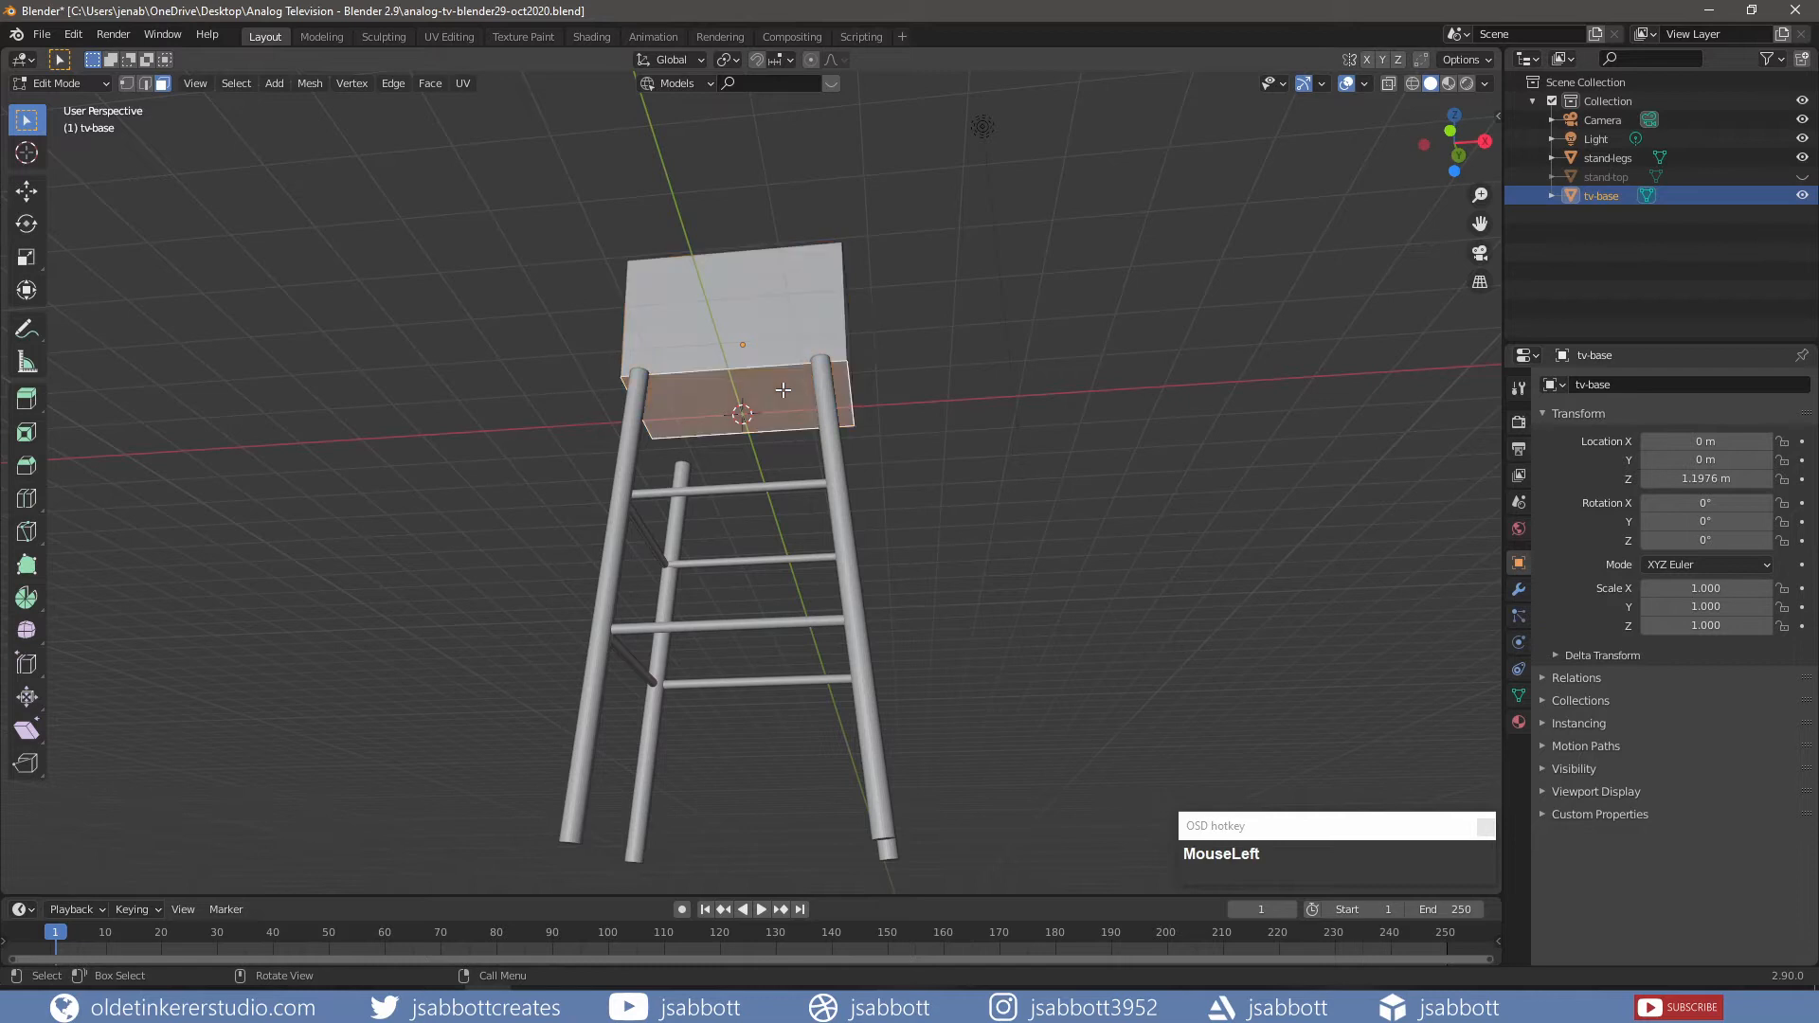
key("i")
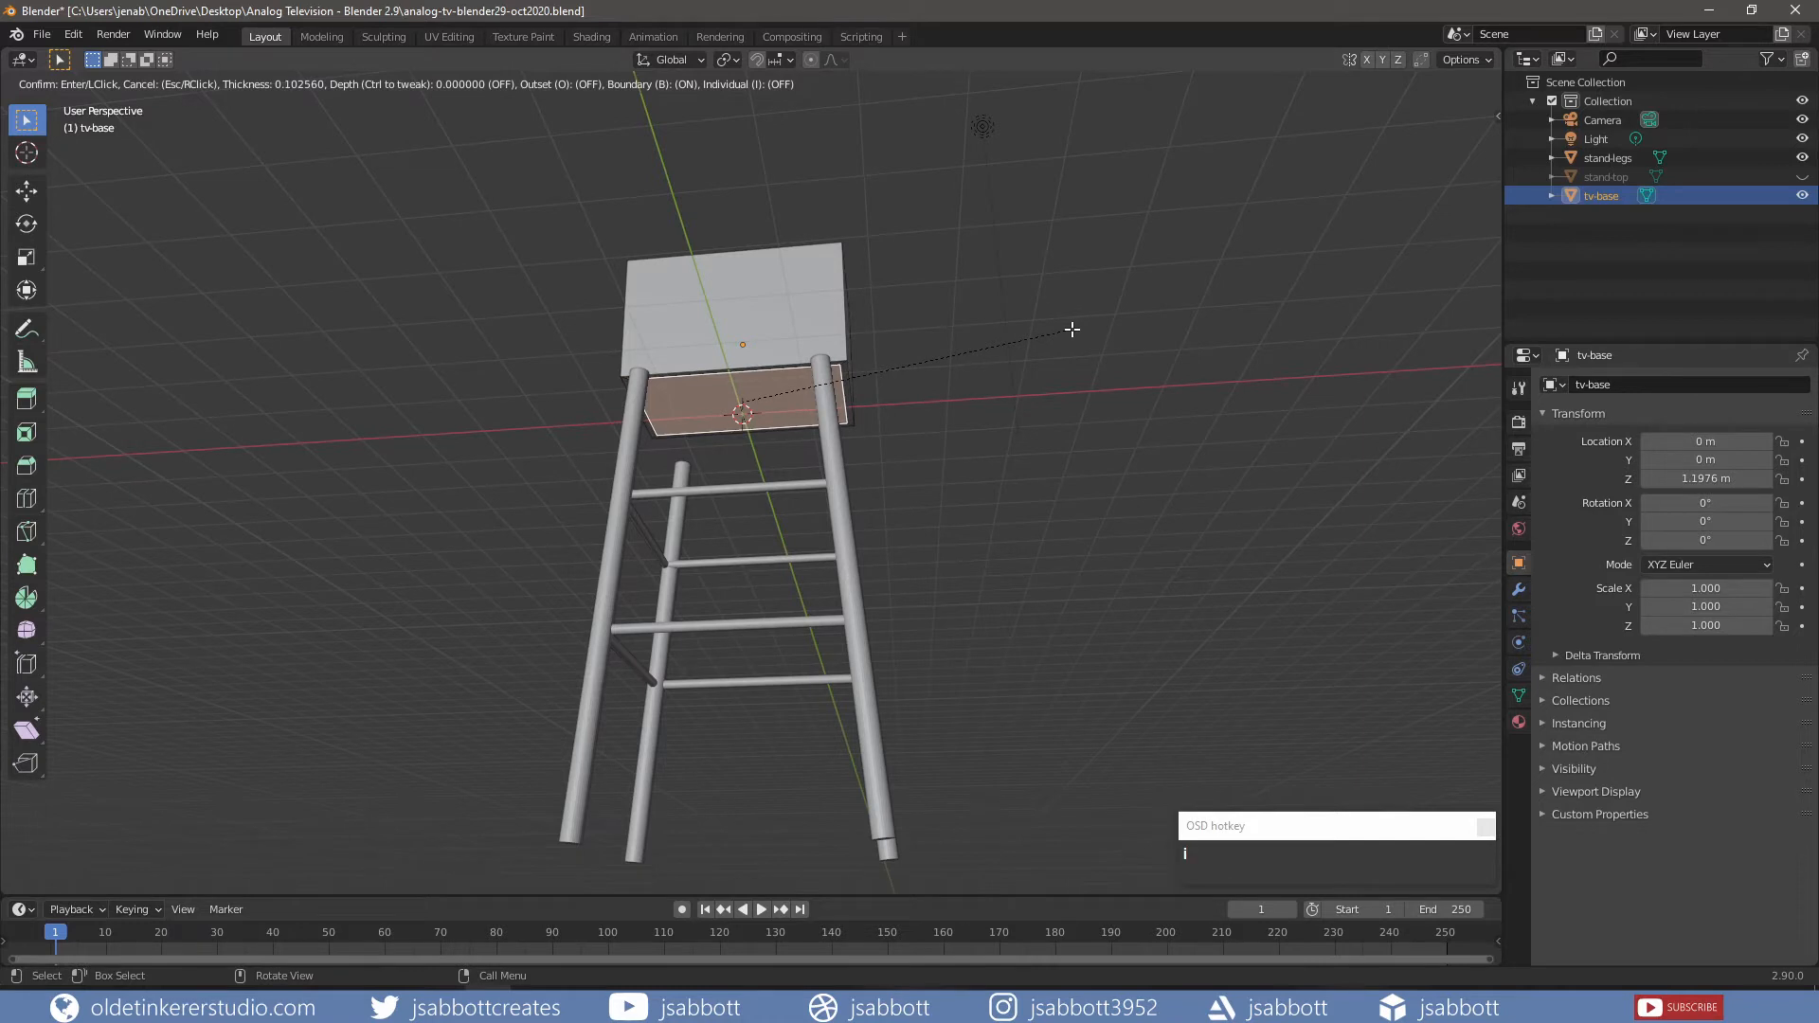
left_click(1072, 329)
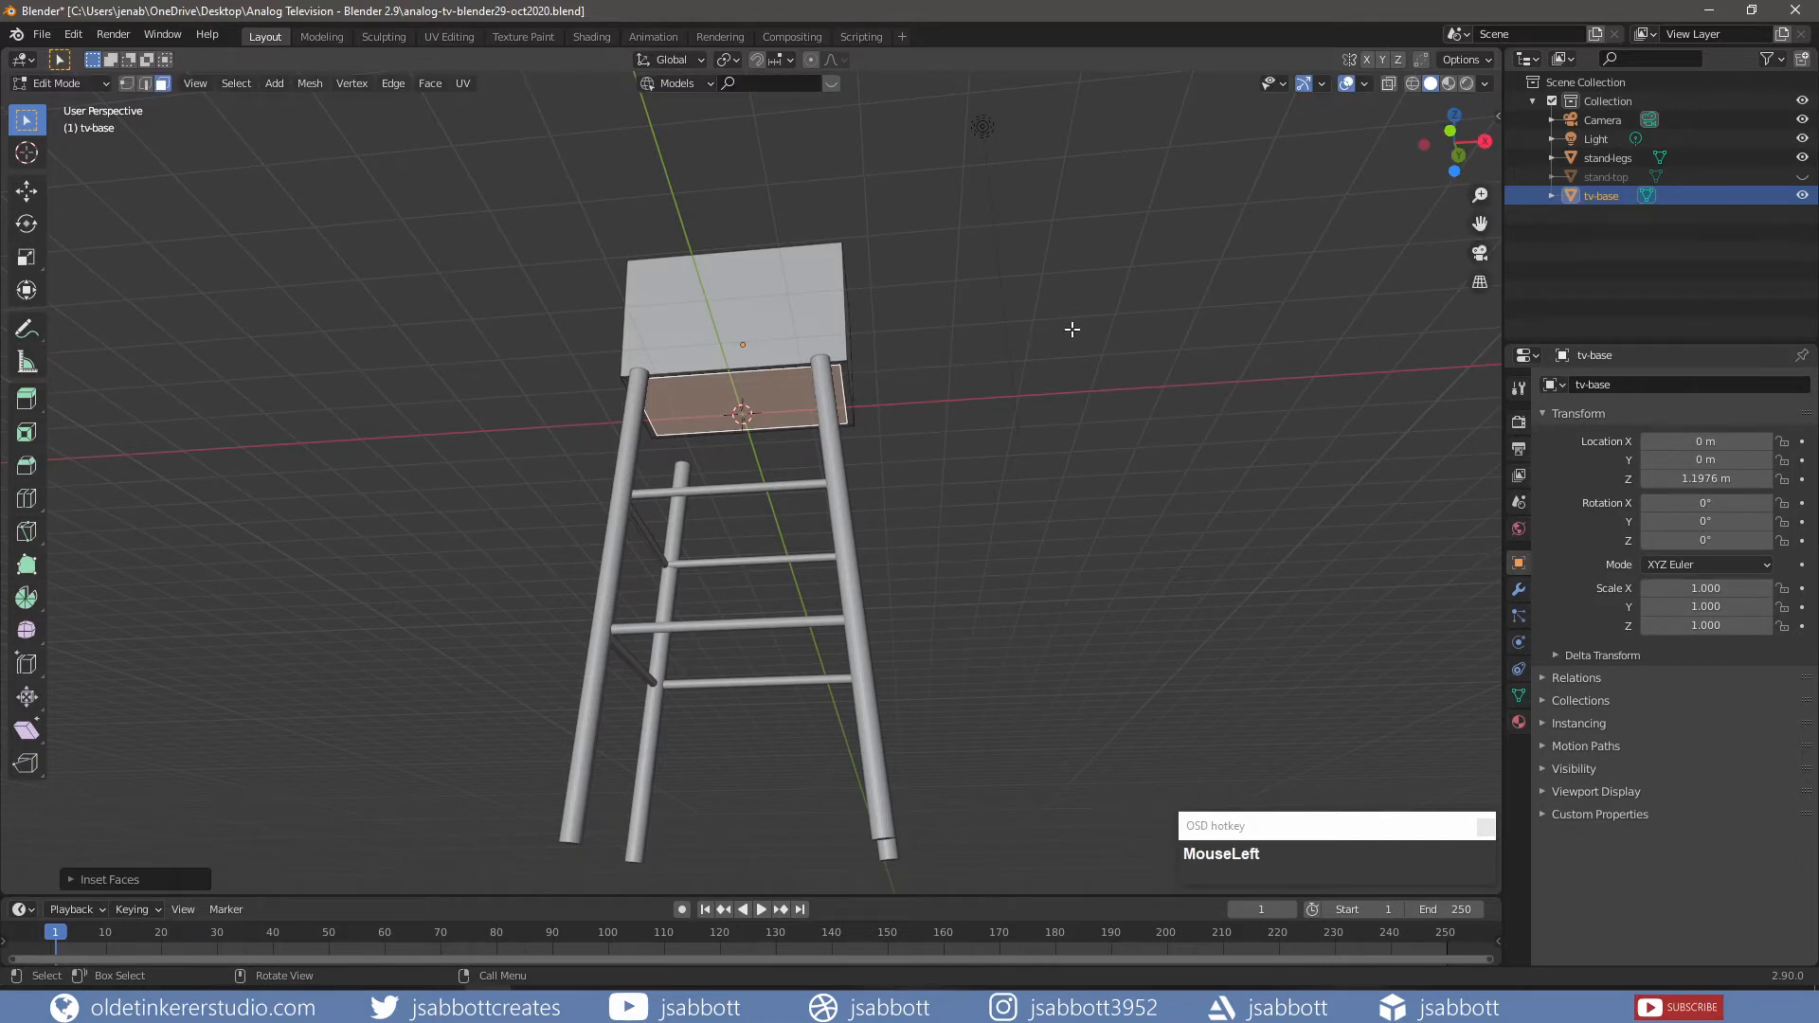
- Show the stand-top again and lower the inset underside face of tv-base to the stand's surface, forming a sloped base
key("KP_1")
scroll(1024, 378, "down", 1)
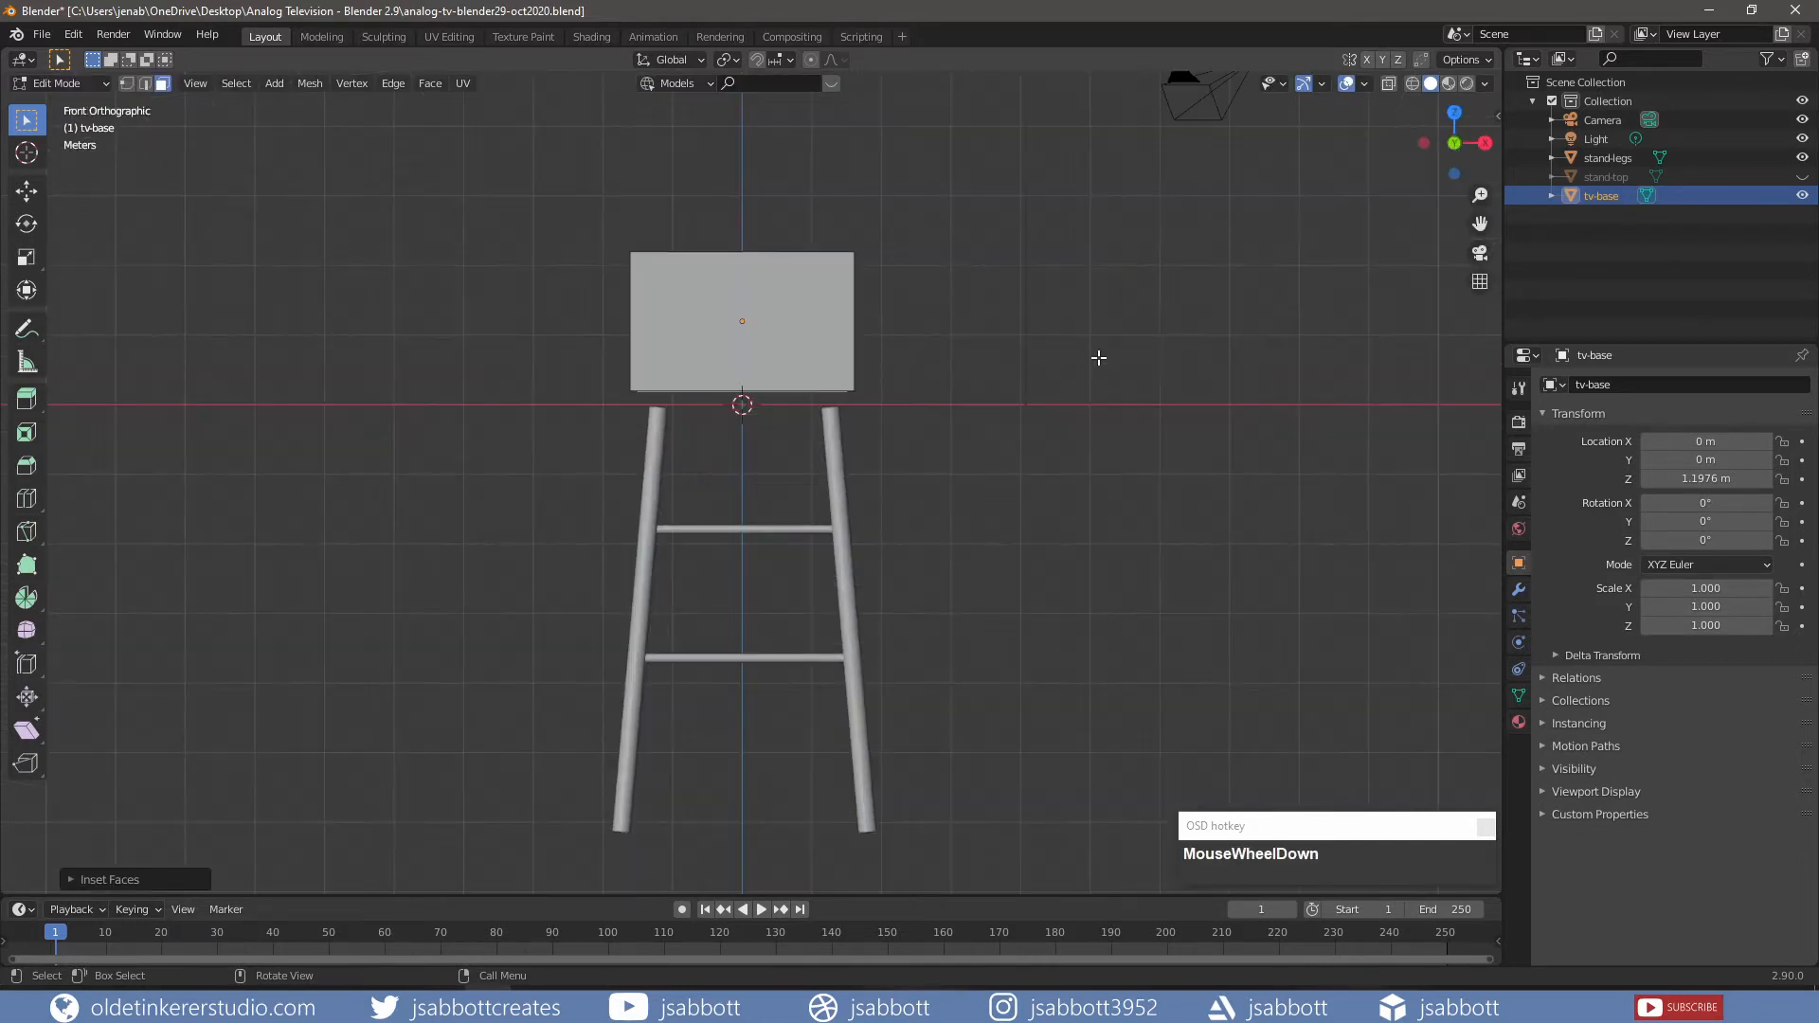
left_click(1802, 176)
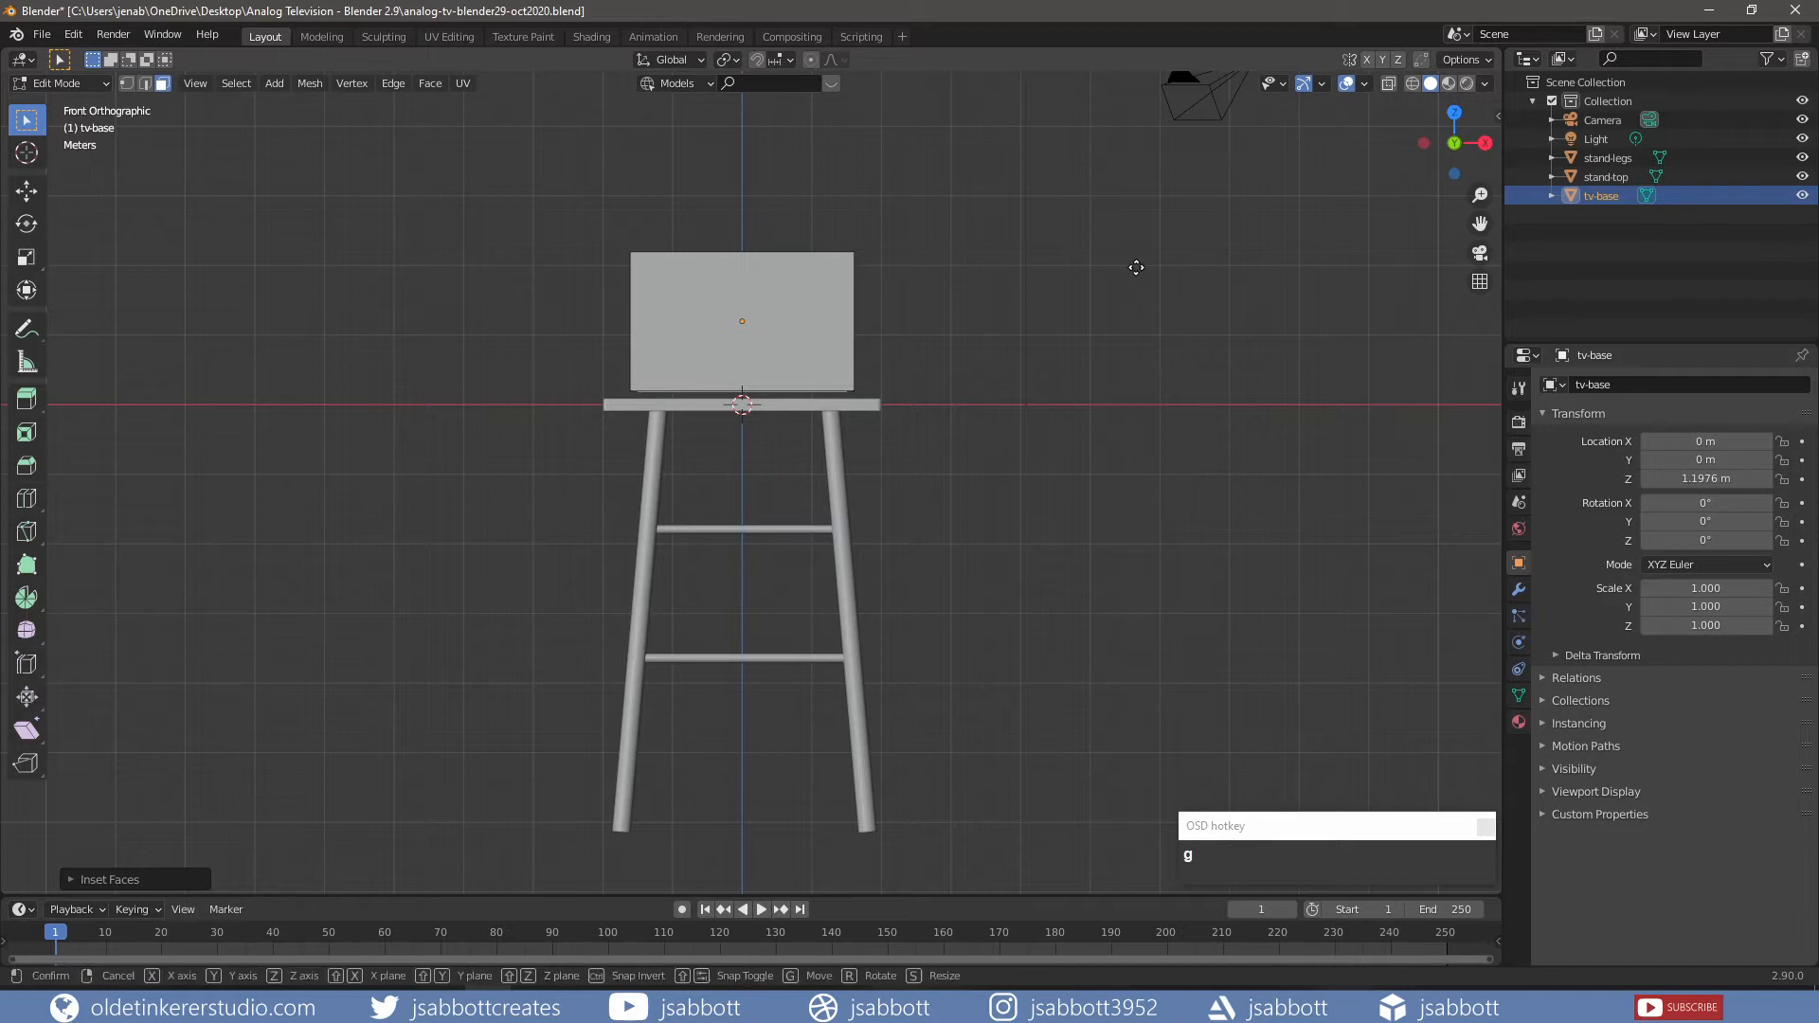
key("g")
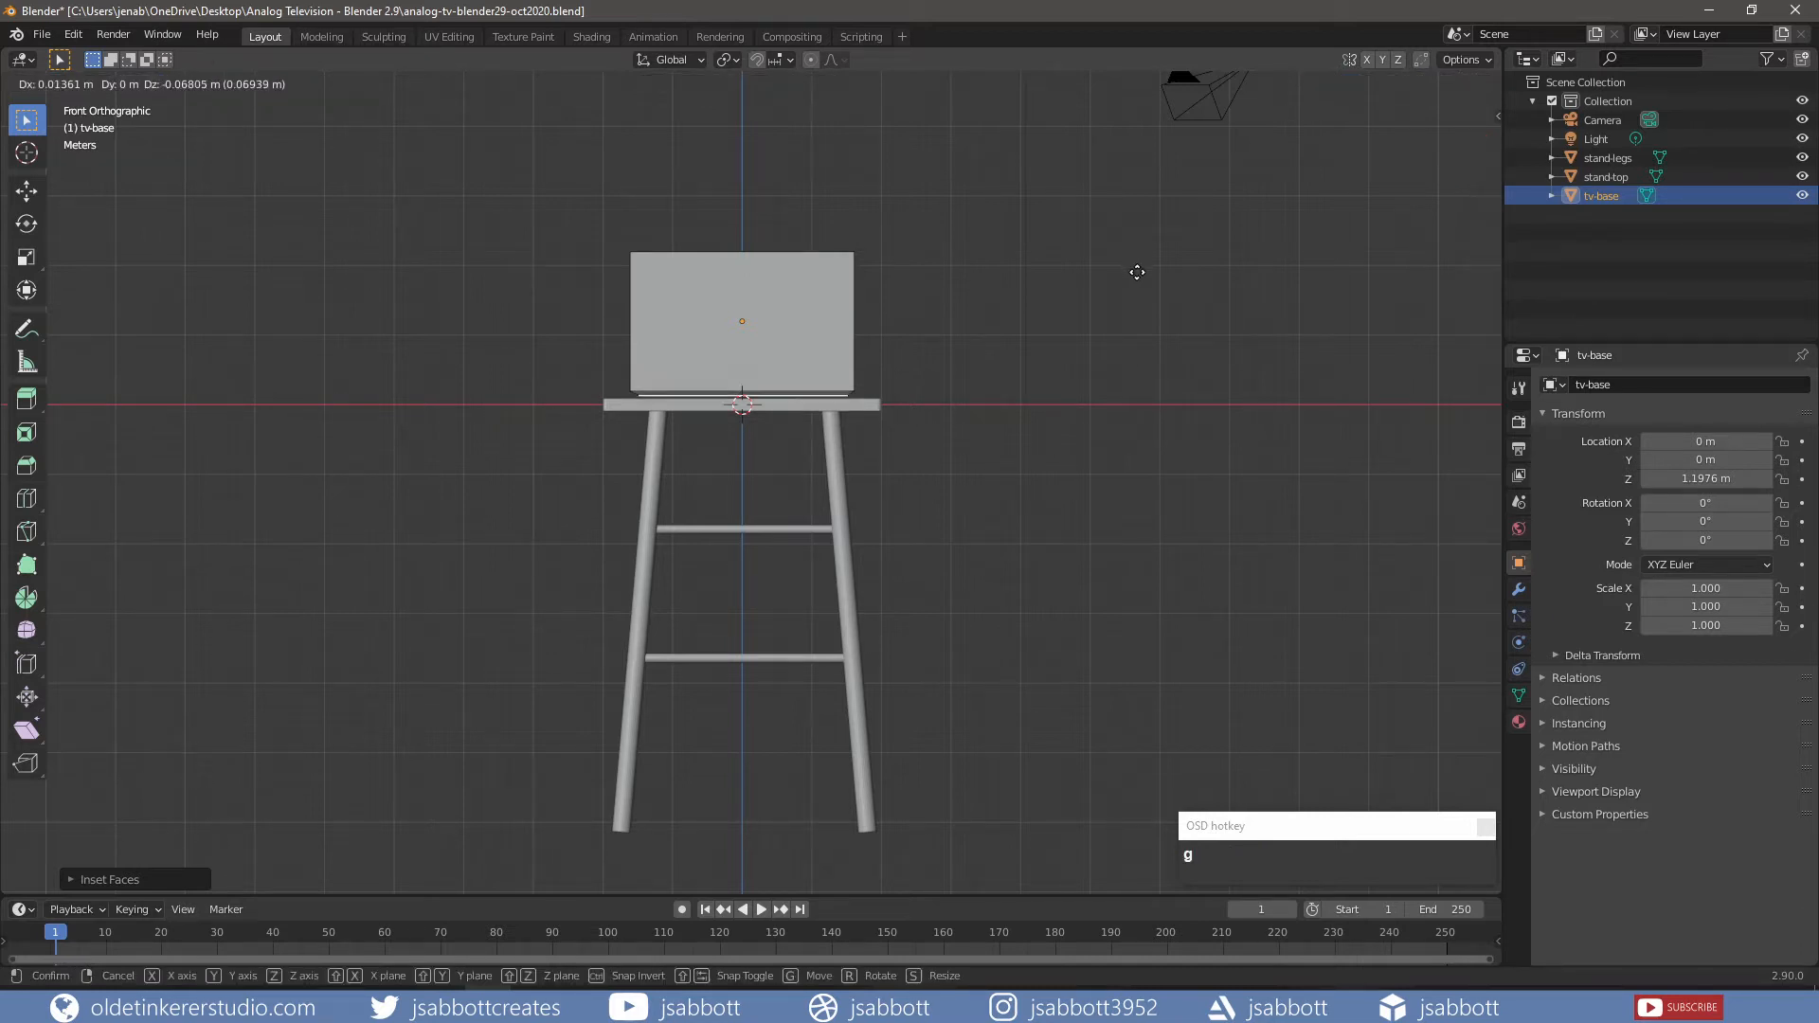
left_click(1137, 275)
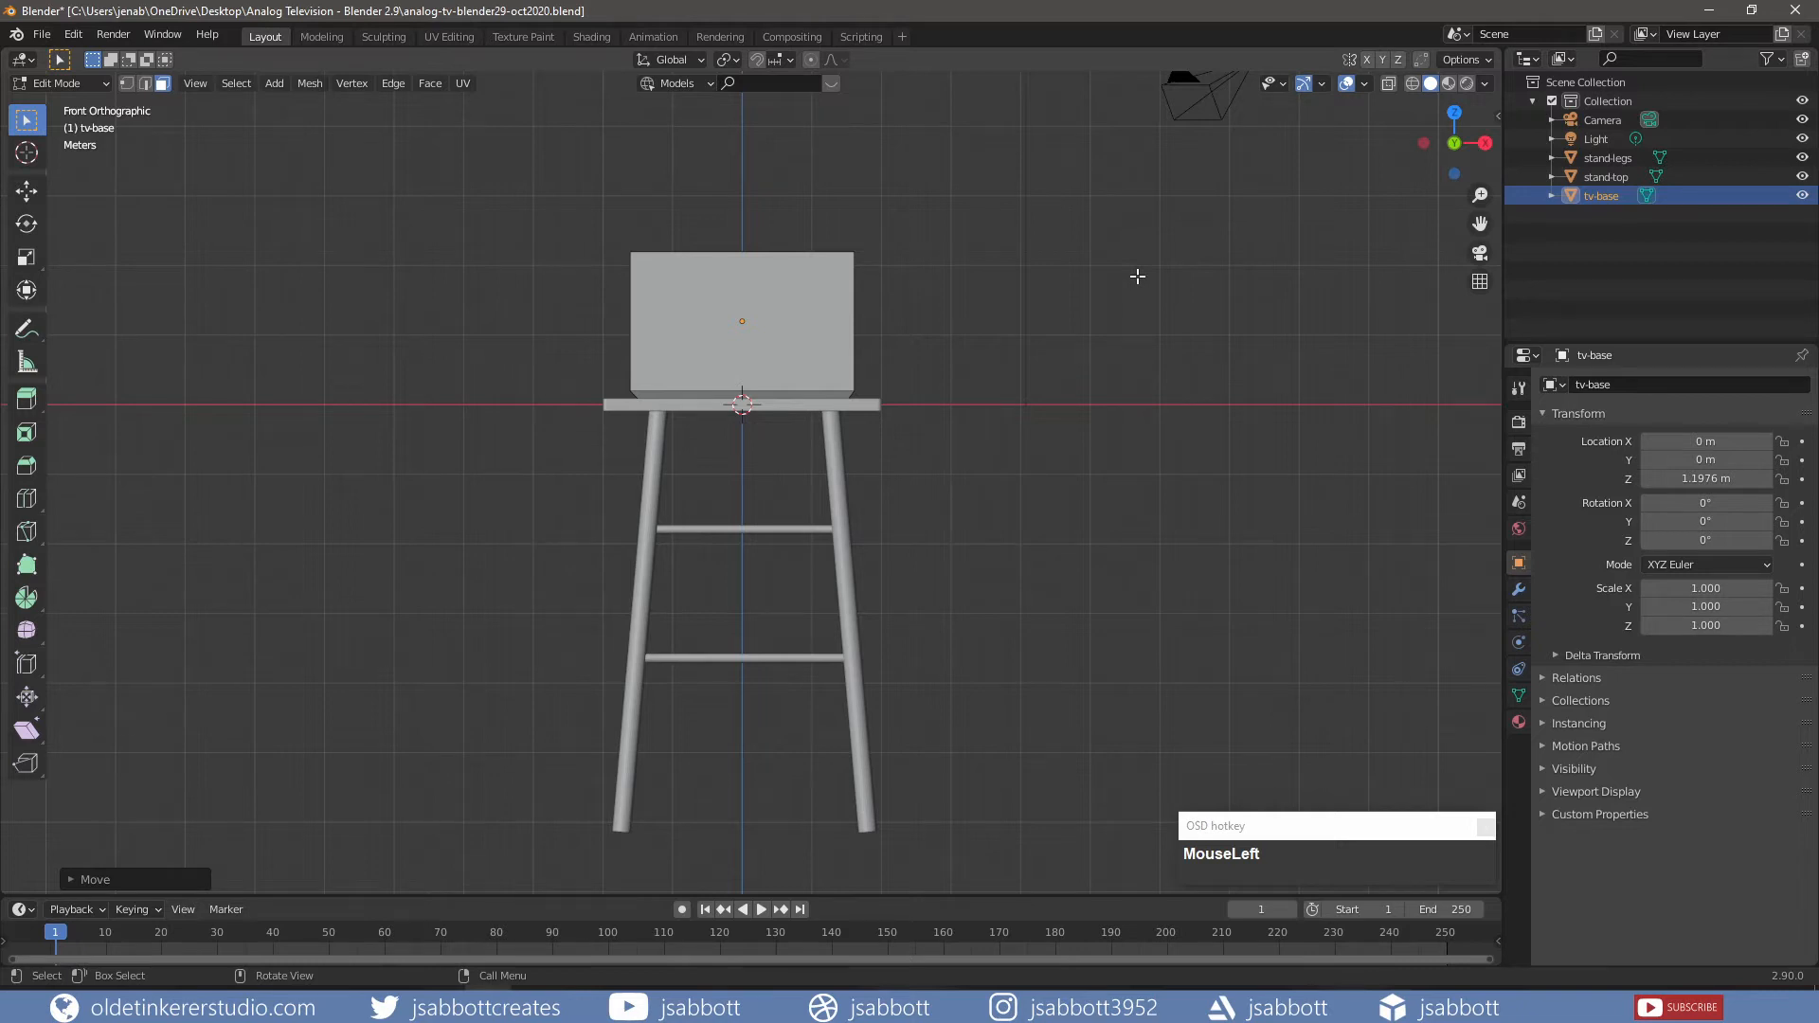
key("alt+a")
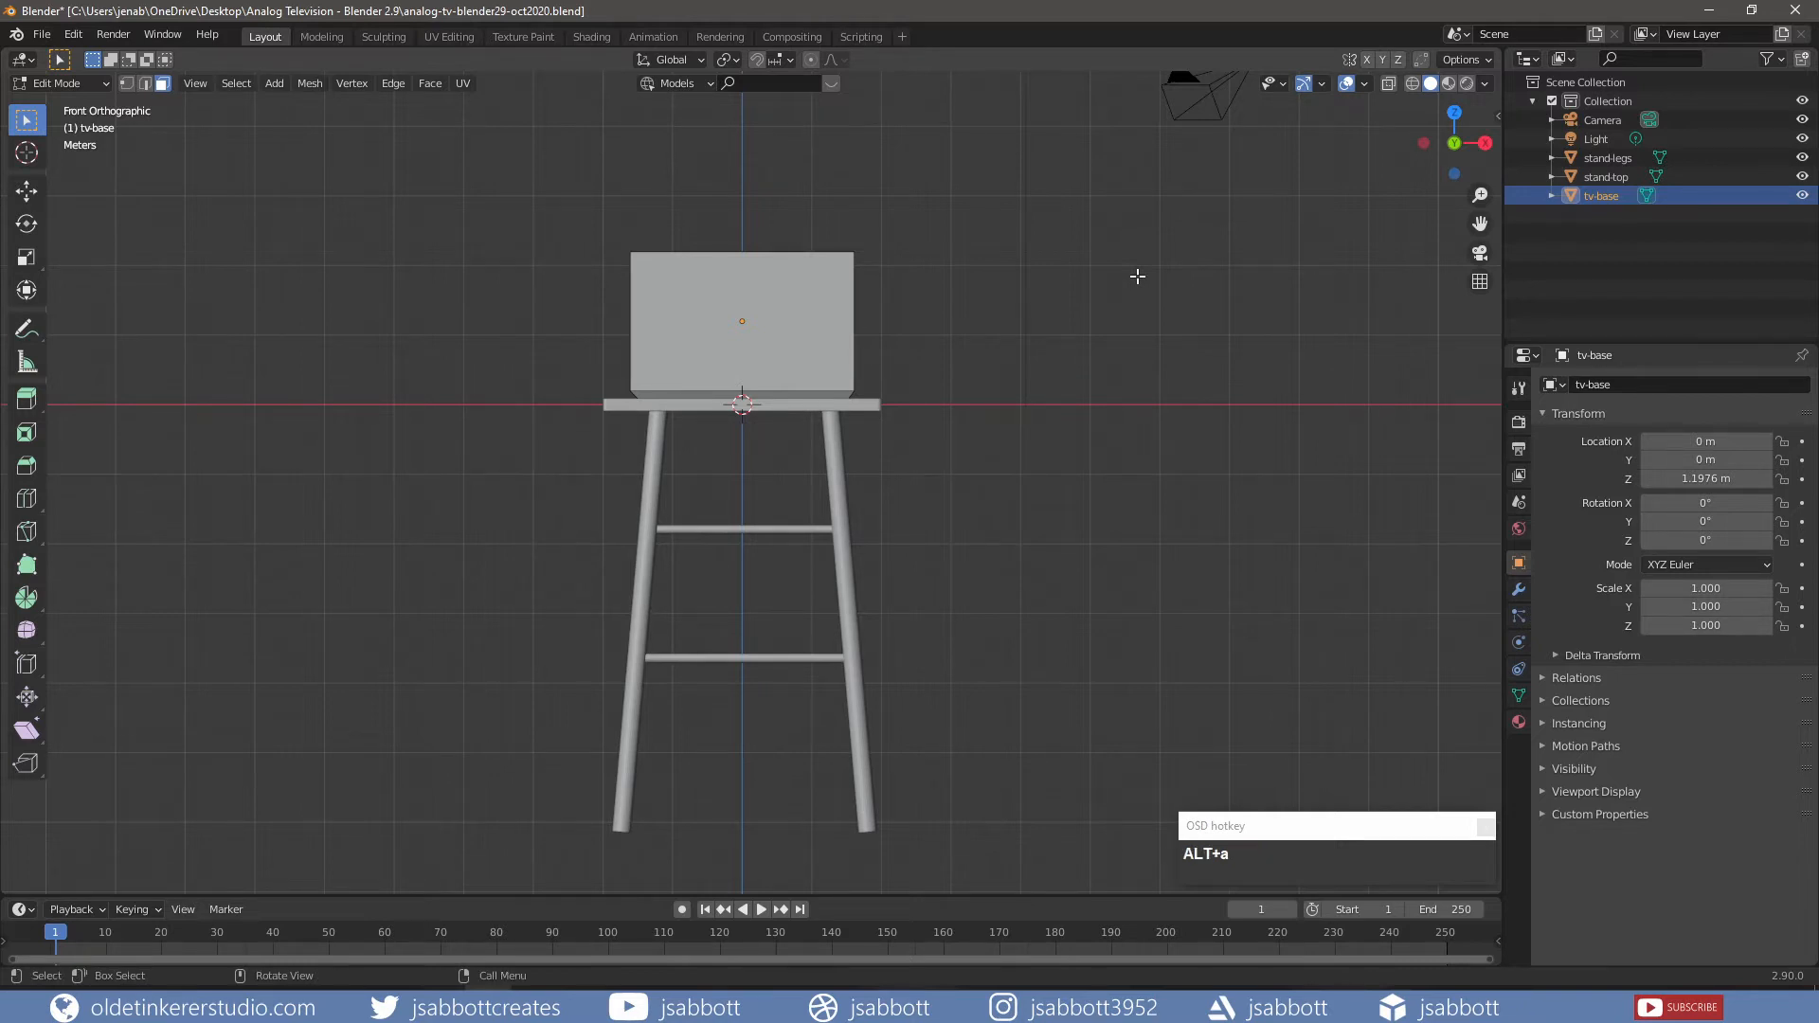
- Inset the front face of tv-base by about 0.05 m to form a thin outer frame
scroll(1158, 387, "up", 5)
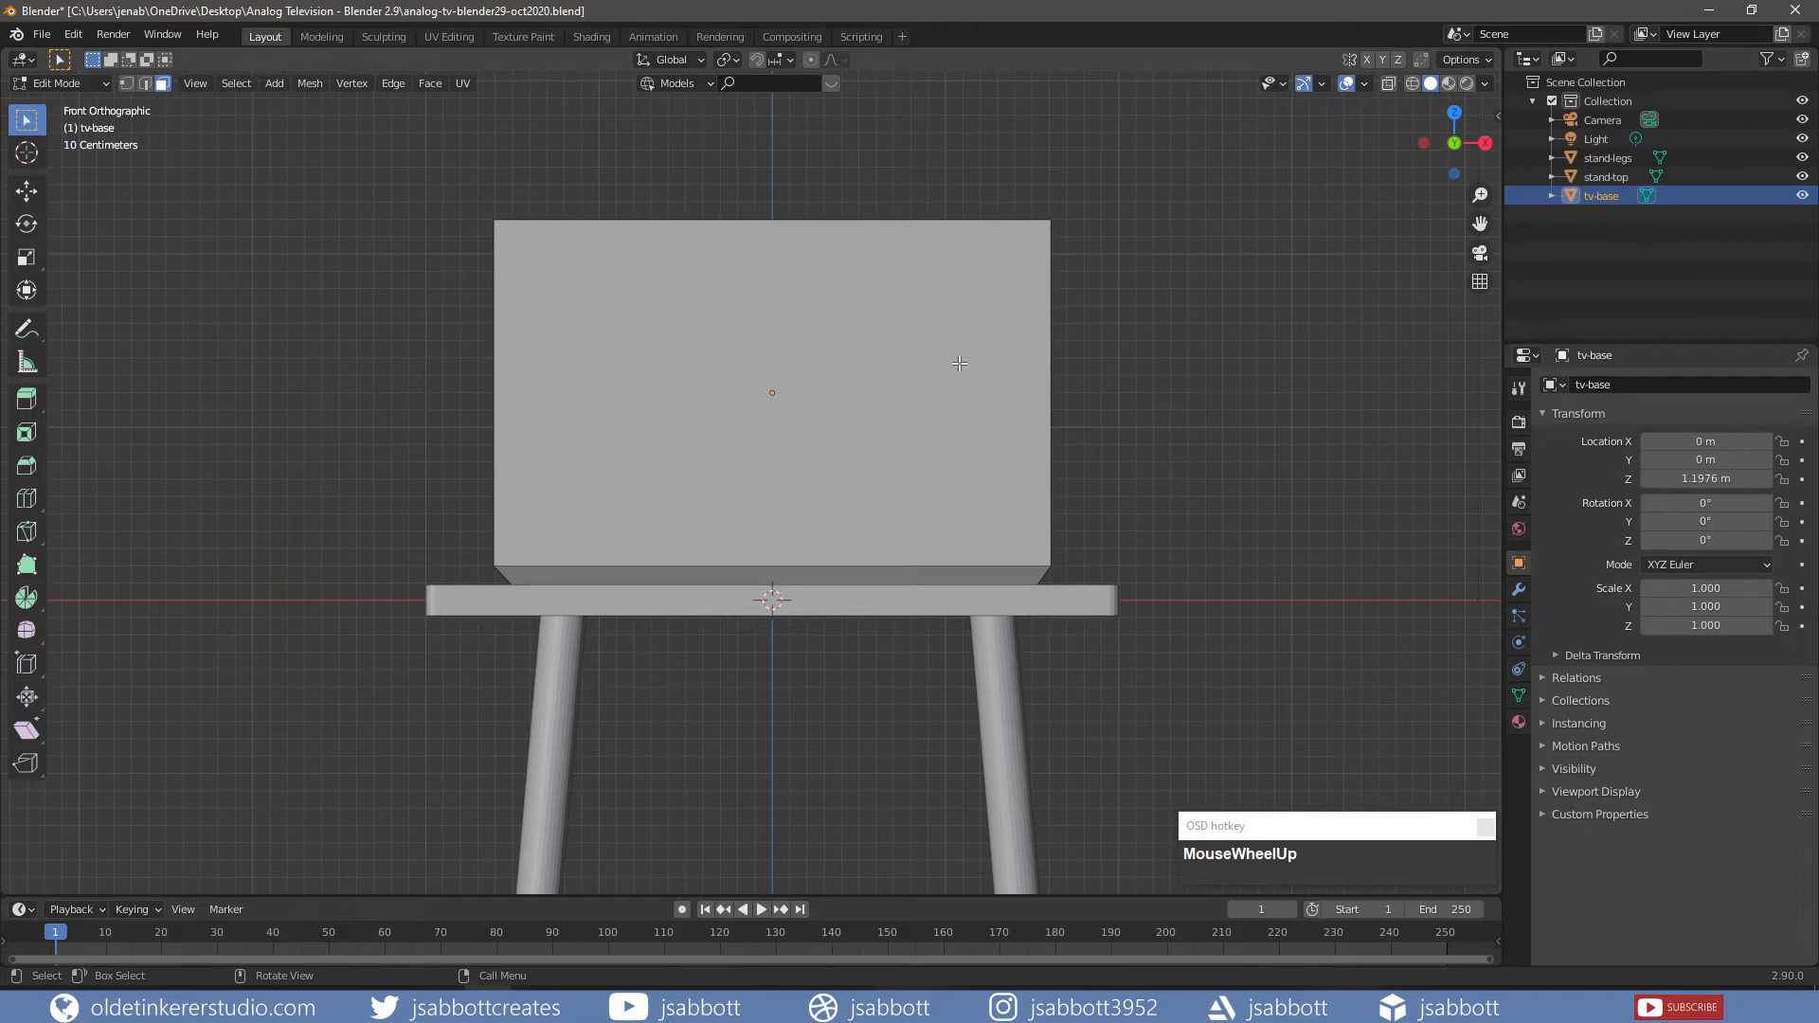
left_click(959, 331)
key("i")
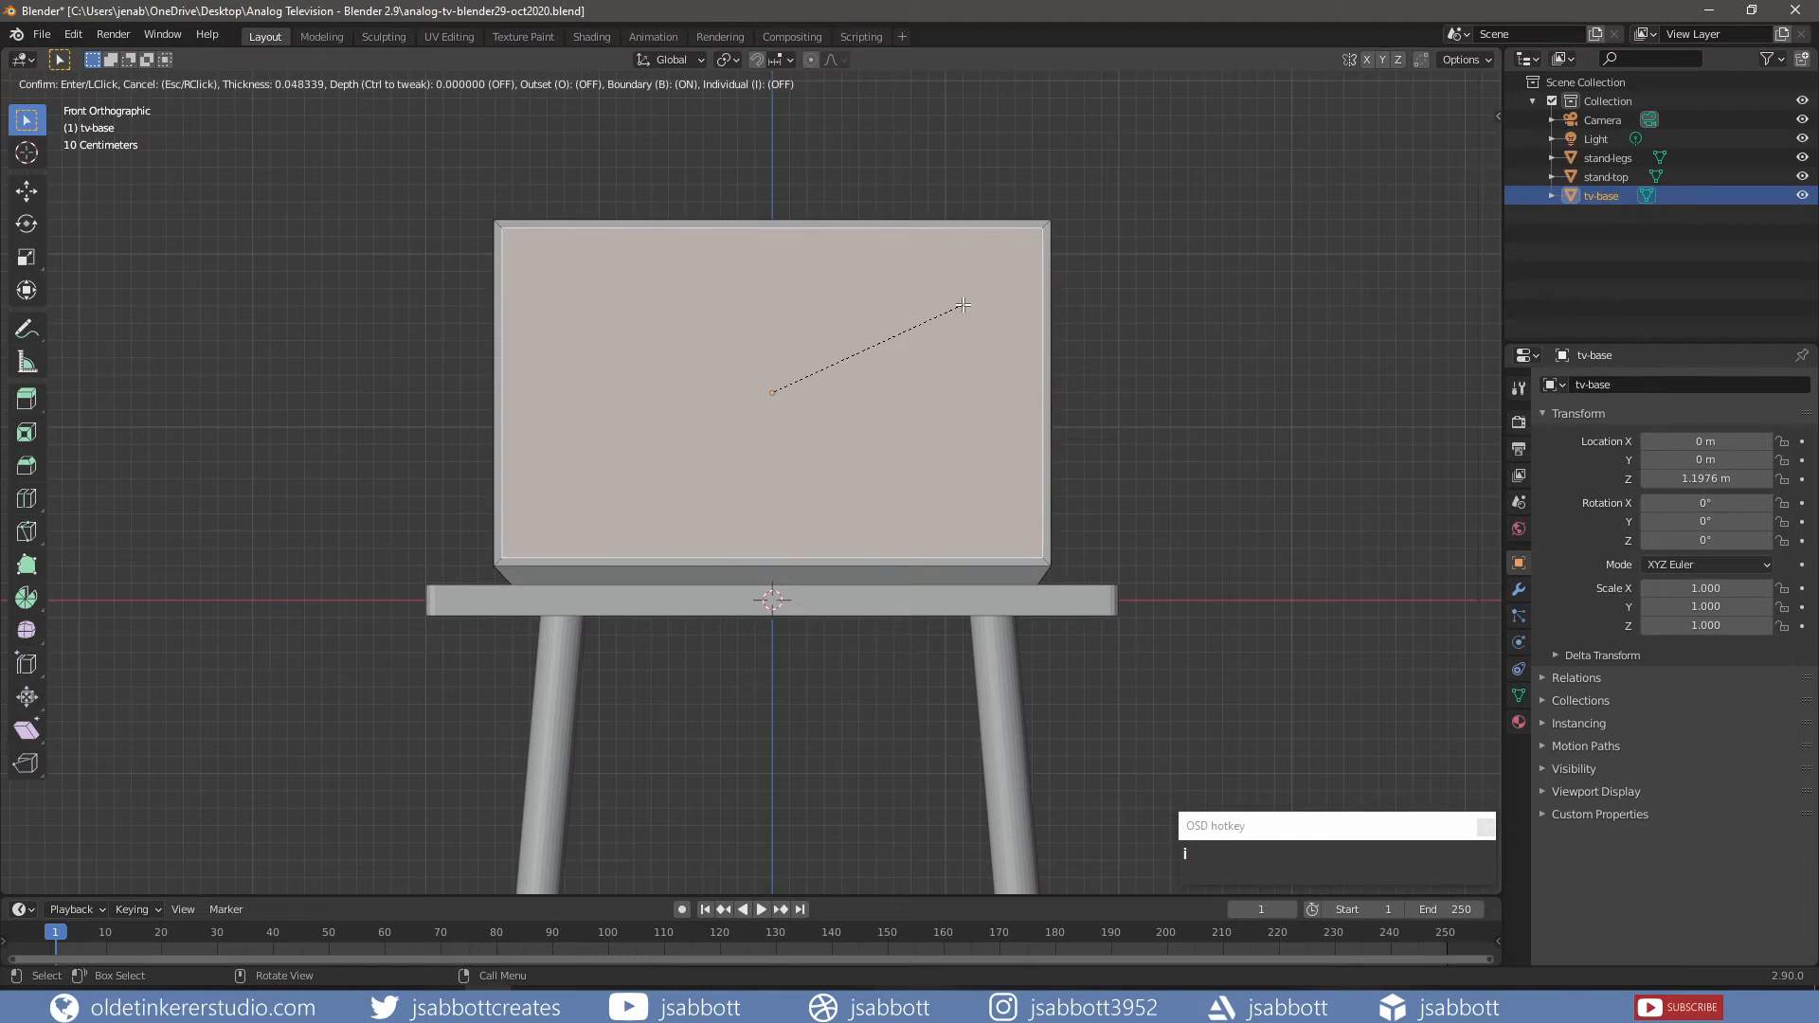
left_click(963, 305)
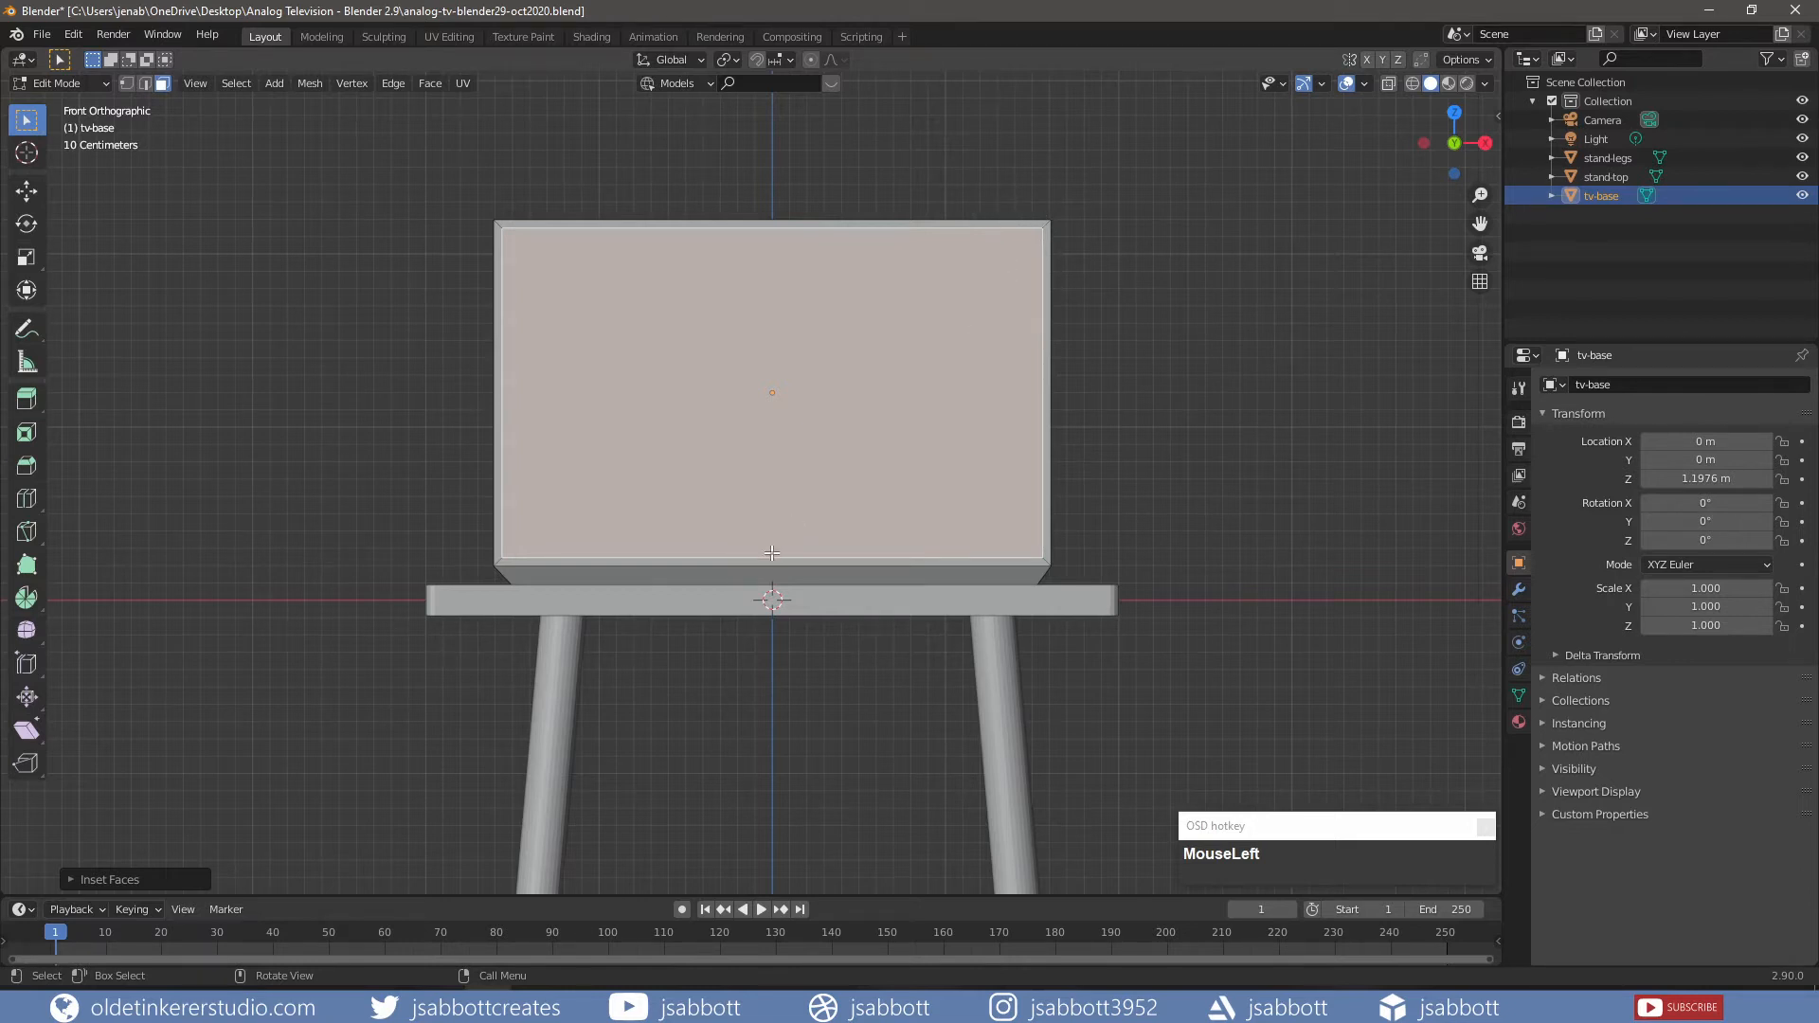
- Add a vertical loop cut across the TV front, slid about three-fifths of the way from the centre to its right edge
key("ctrl+r")
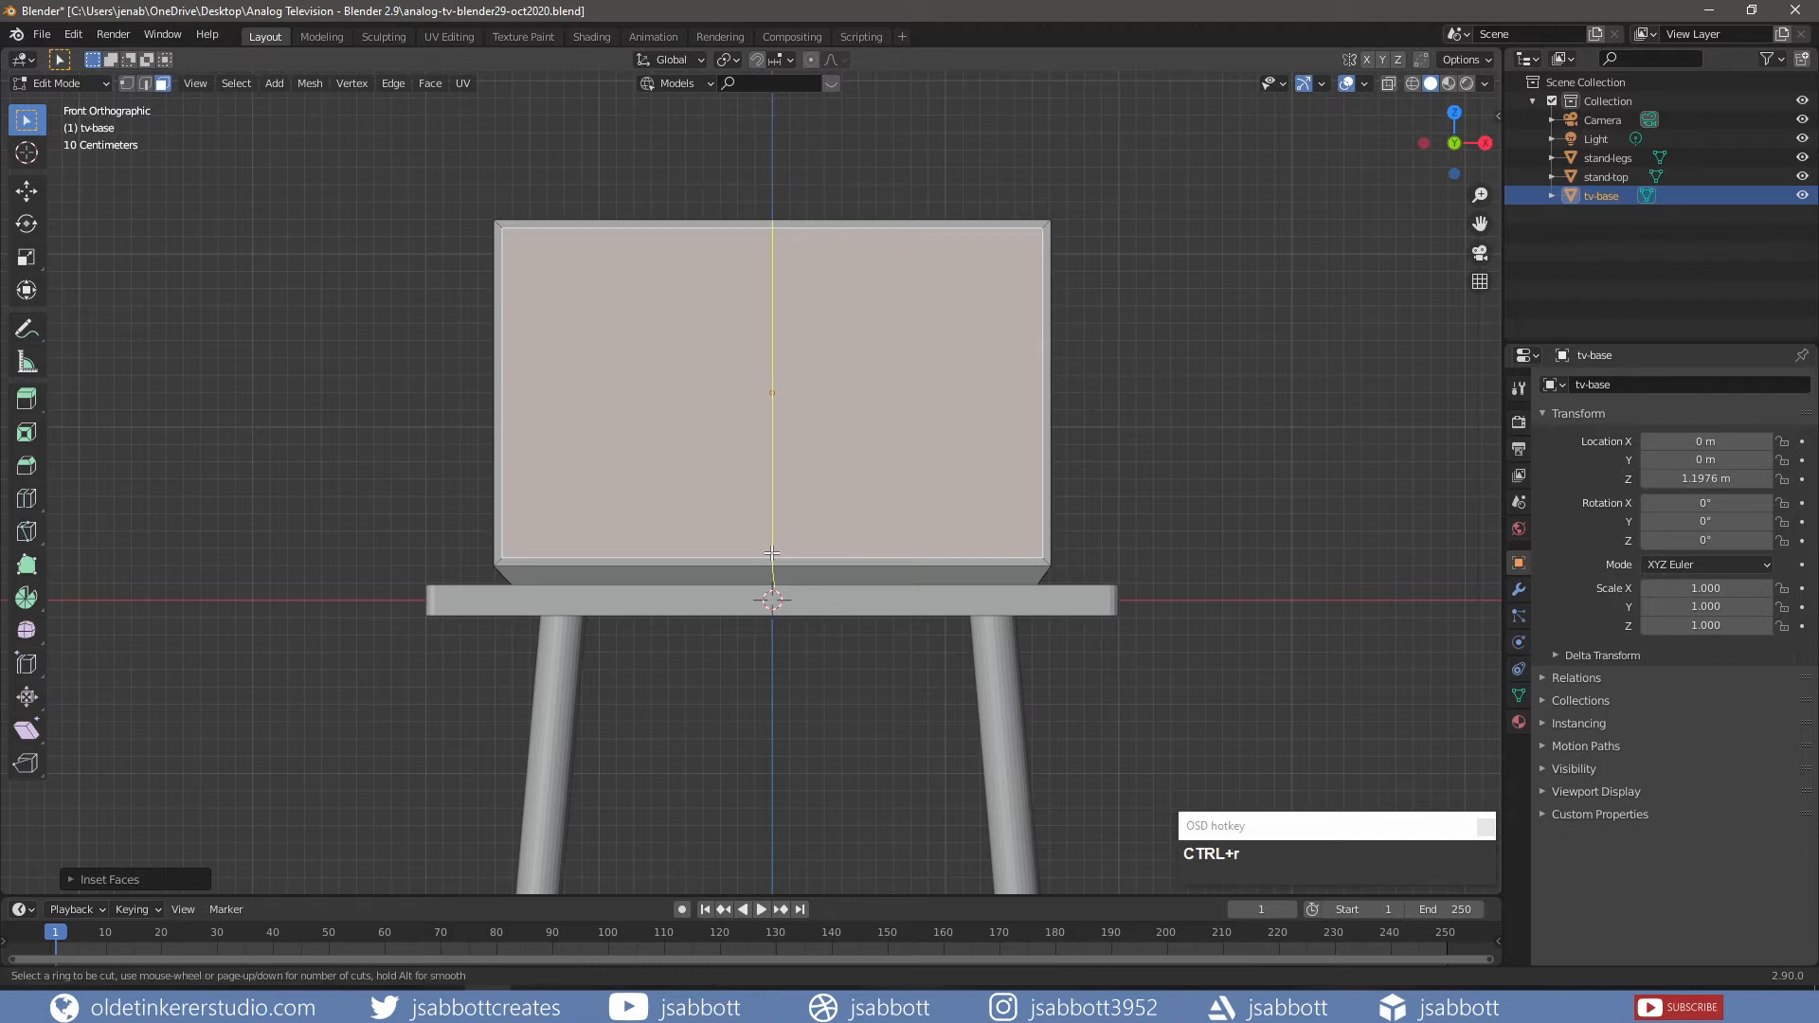
left_click(772, 554)
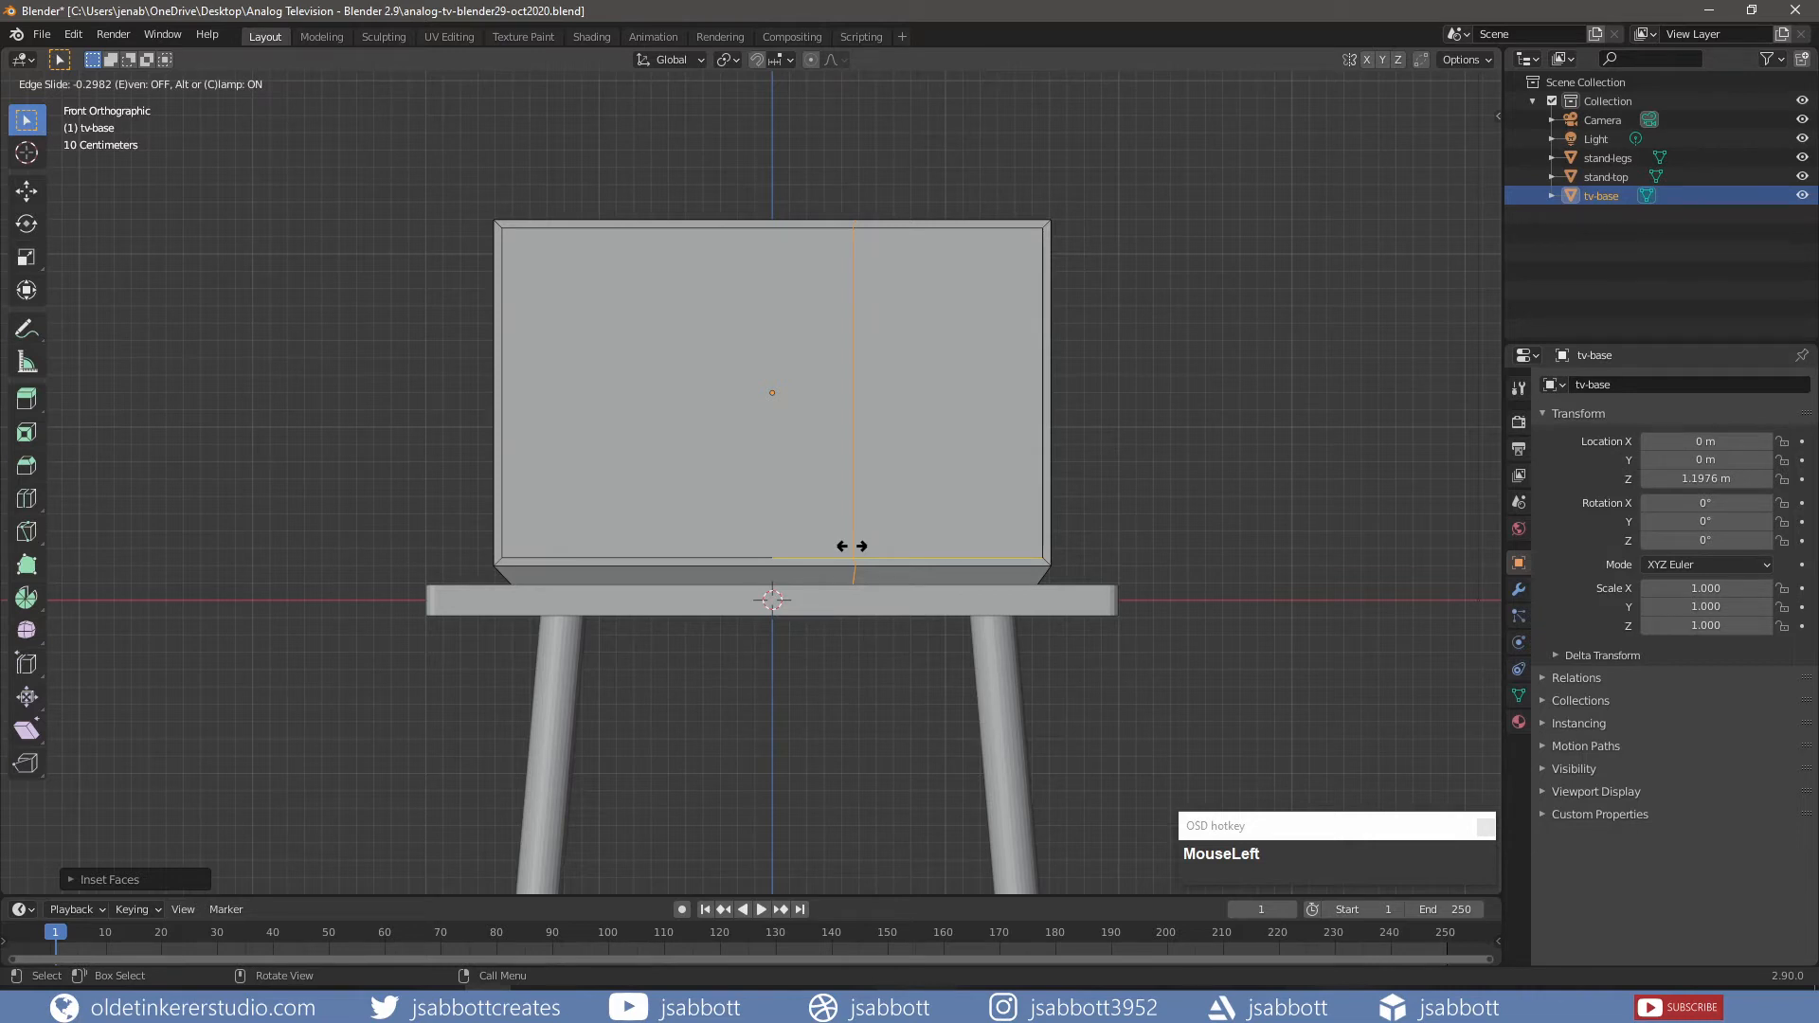
left_click(934, 542)
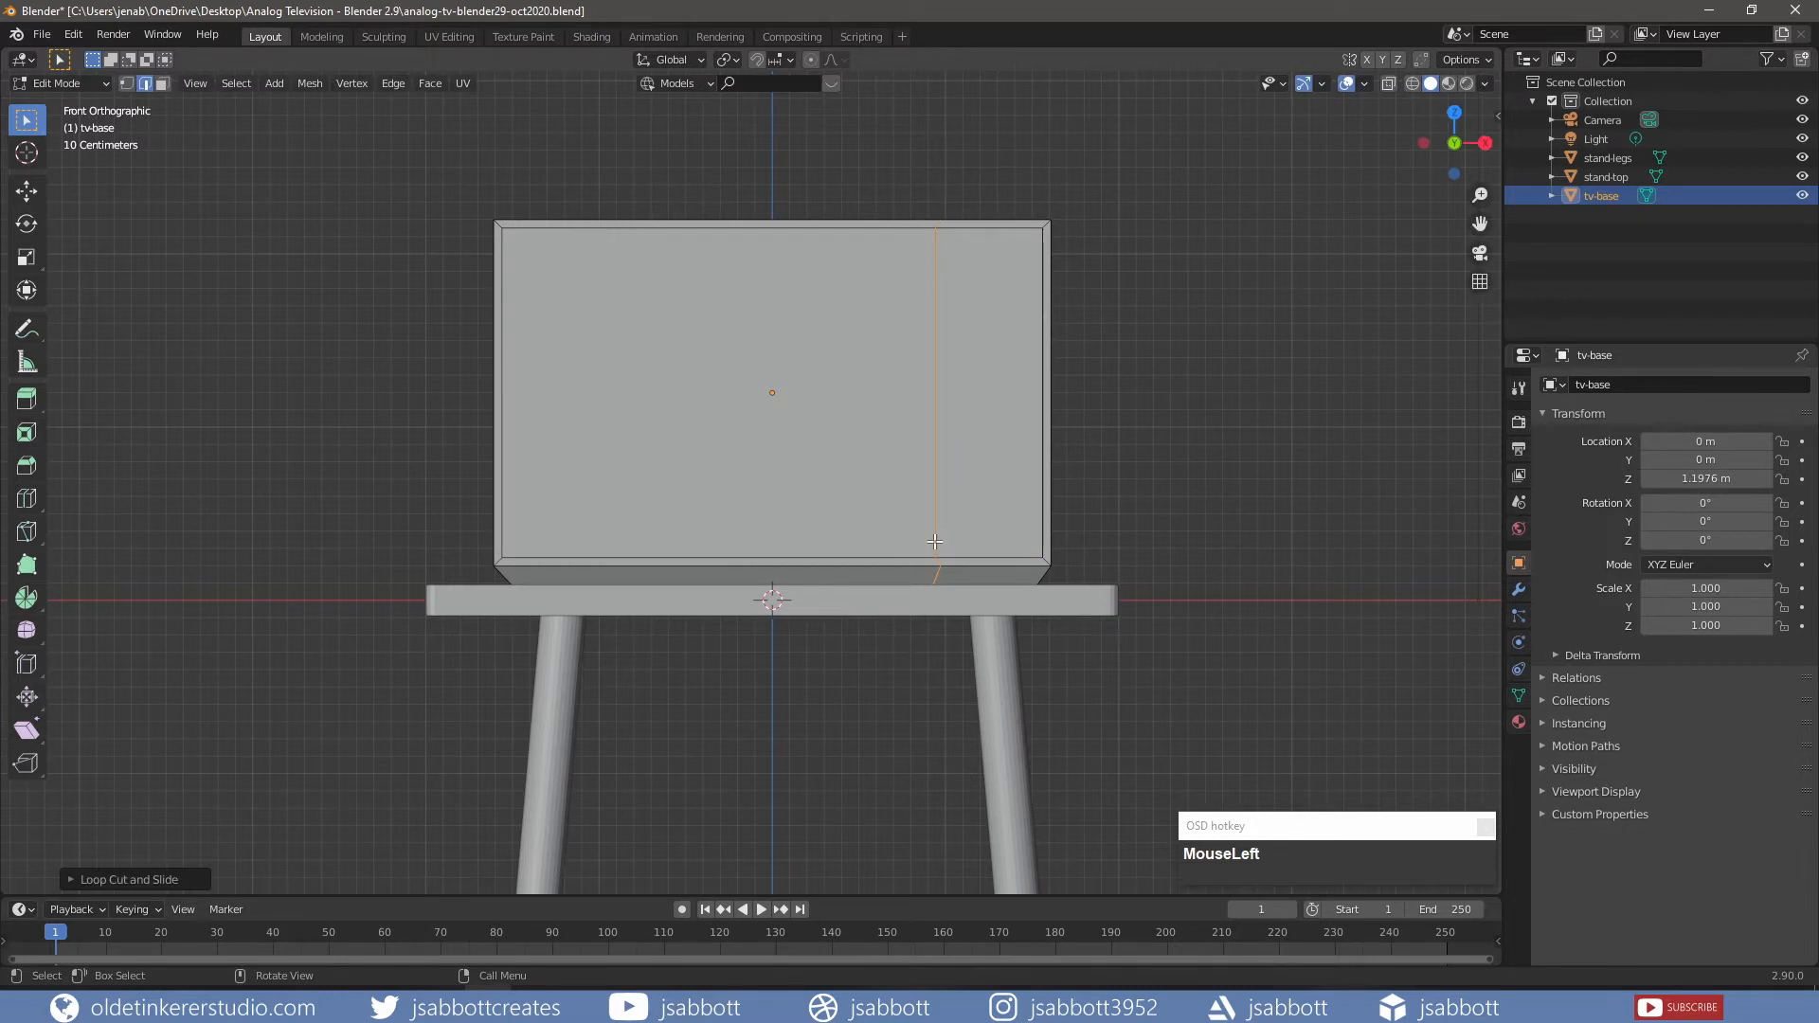
key("alt+a")
- Inset the large screen face three times in succession, the second by about 0.04 m and the third by about 0.05 m
key("3")
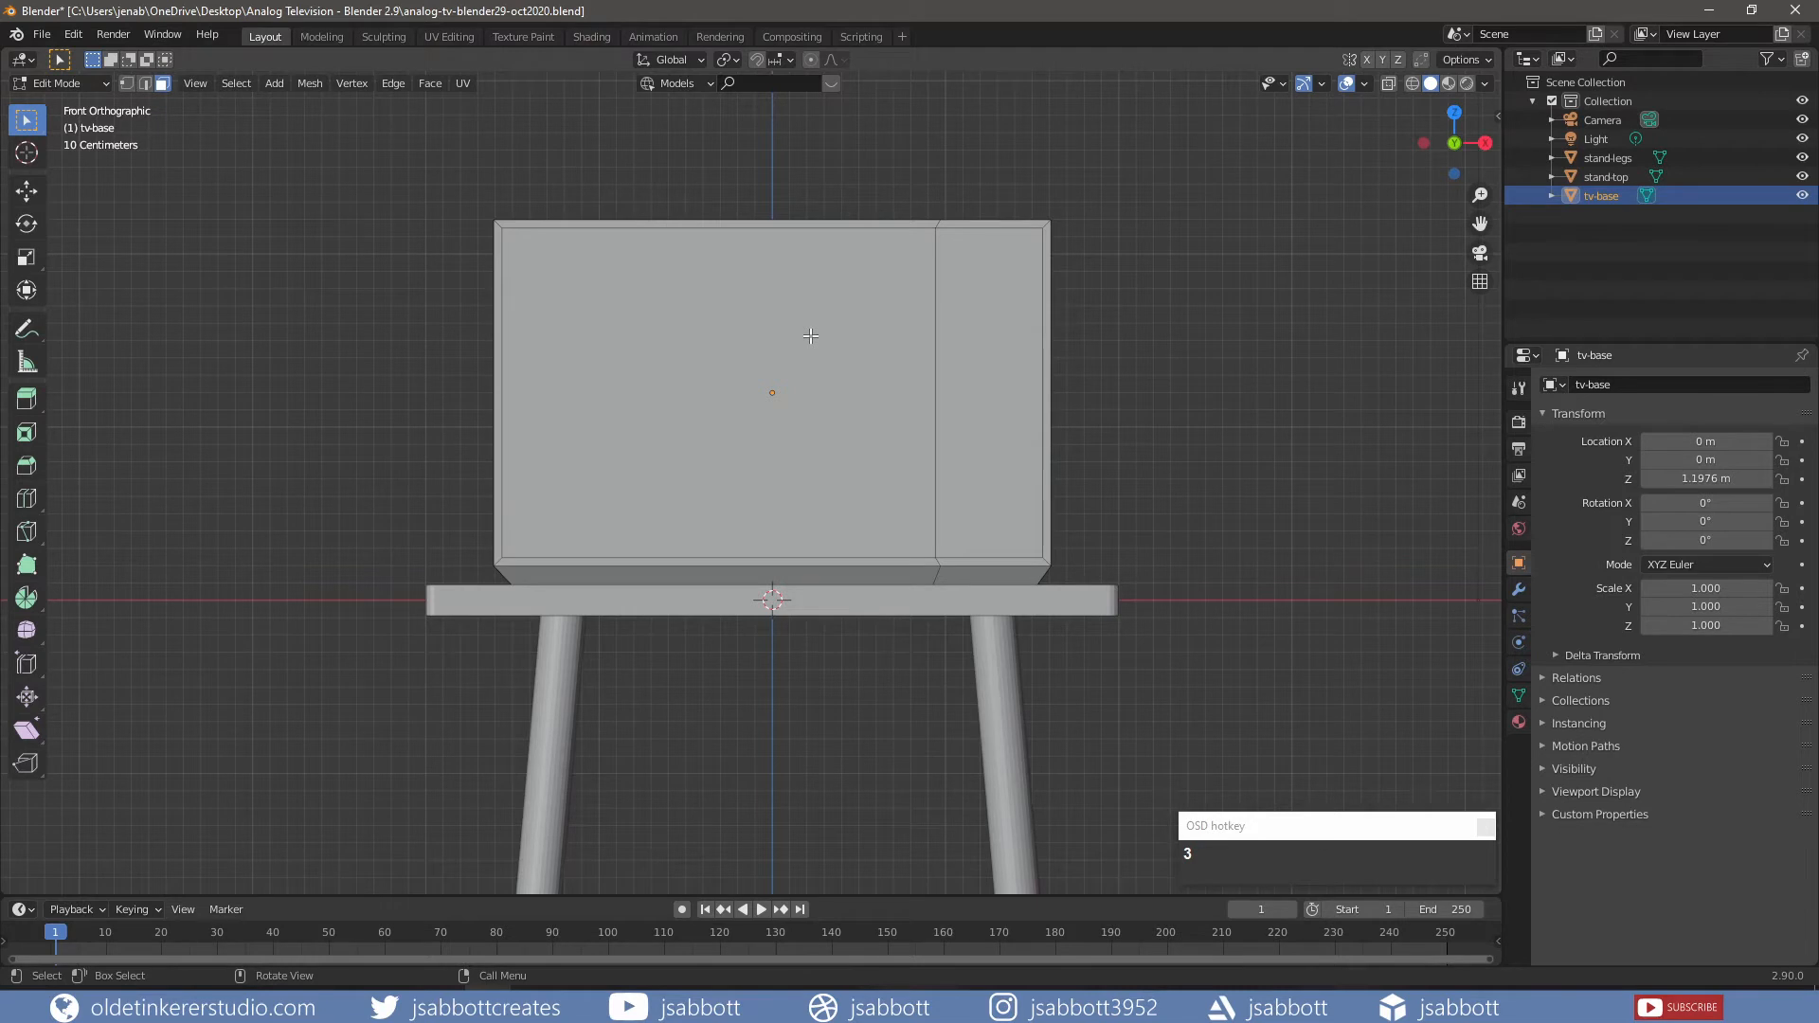
left_click(811, 335)
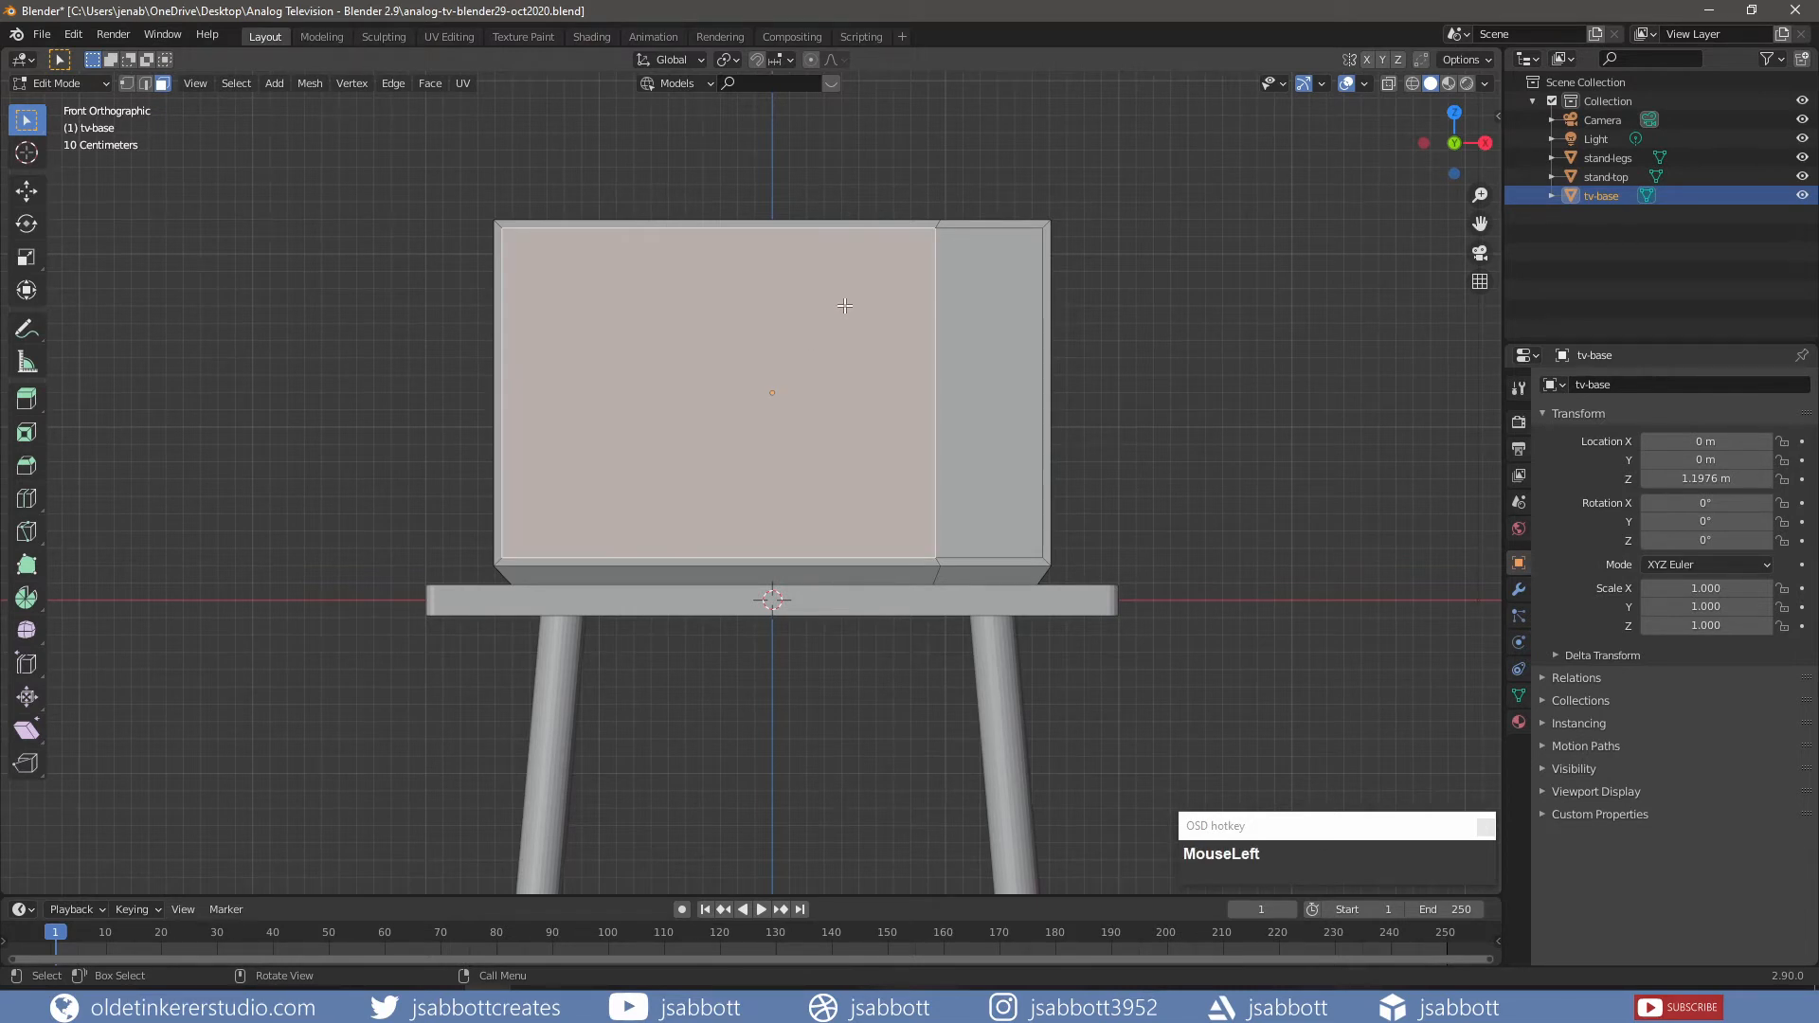
key("i")
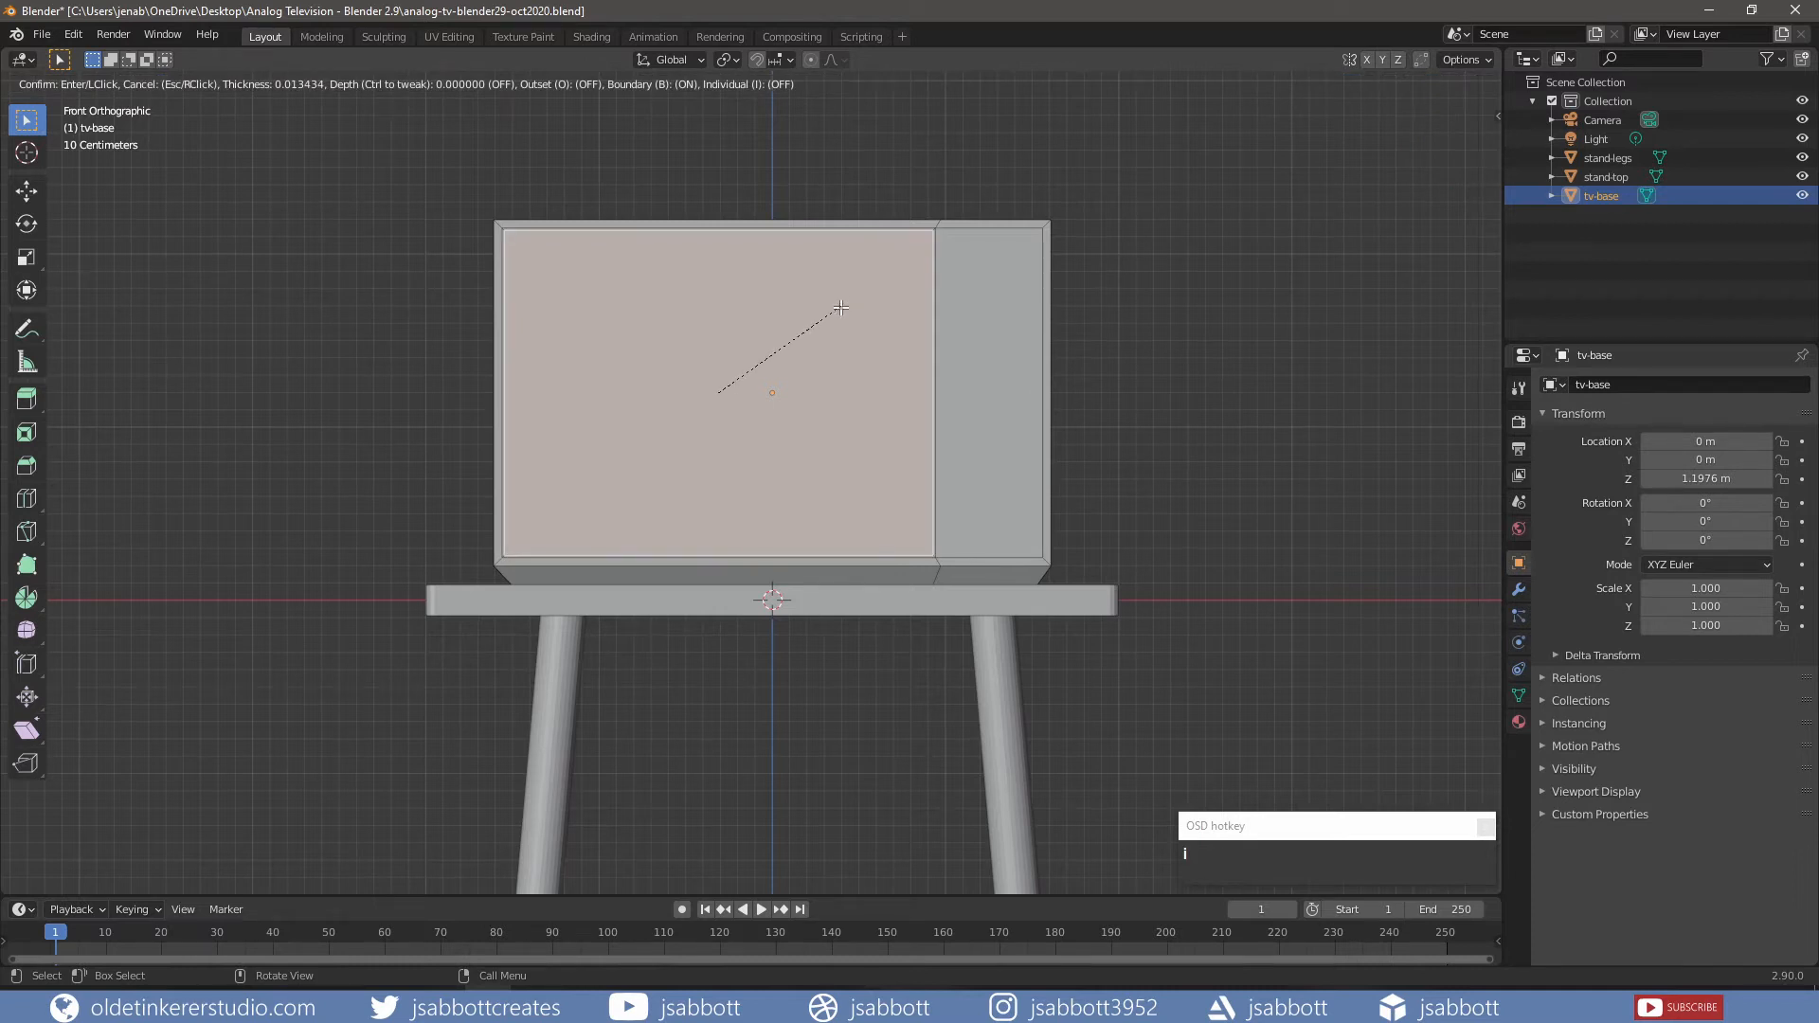
left_click(839, 306)
key("i")
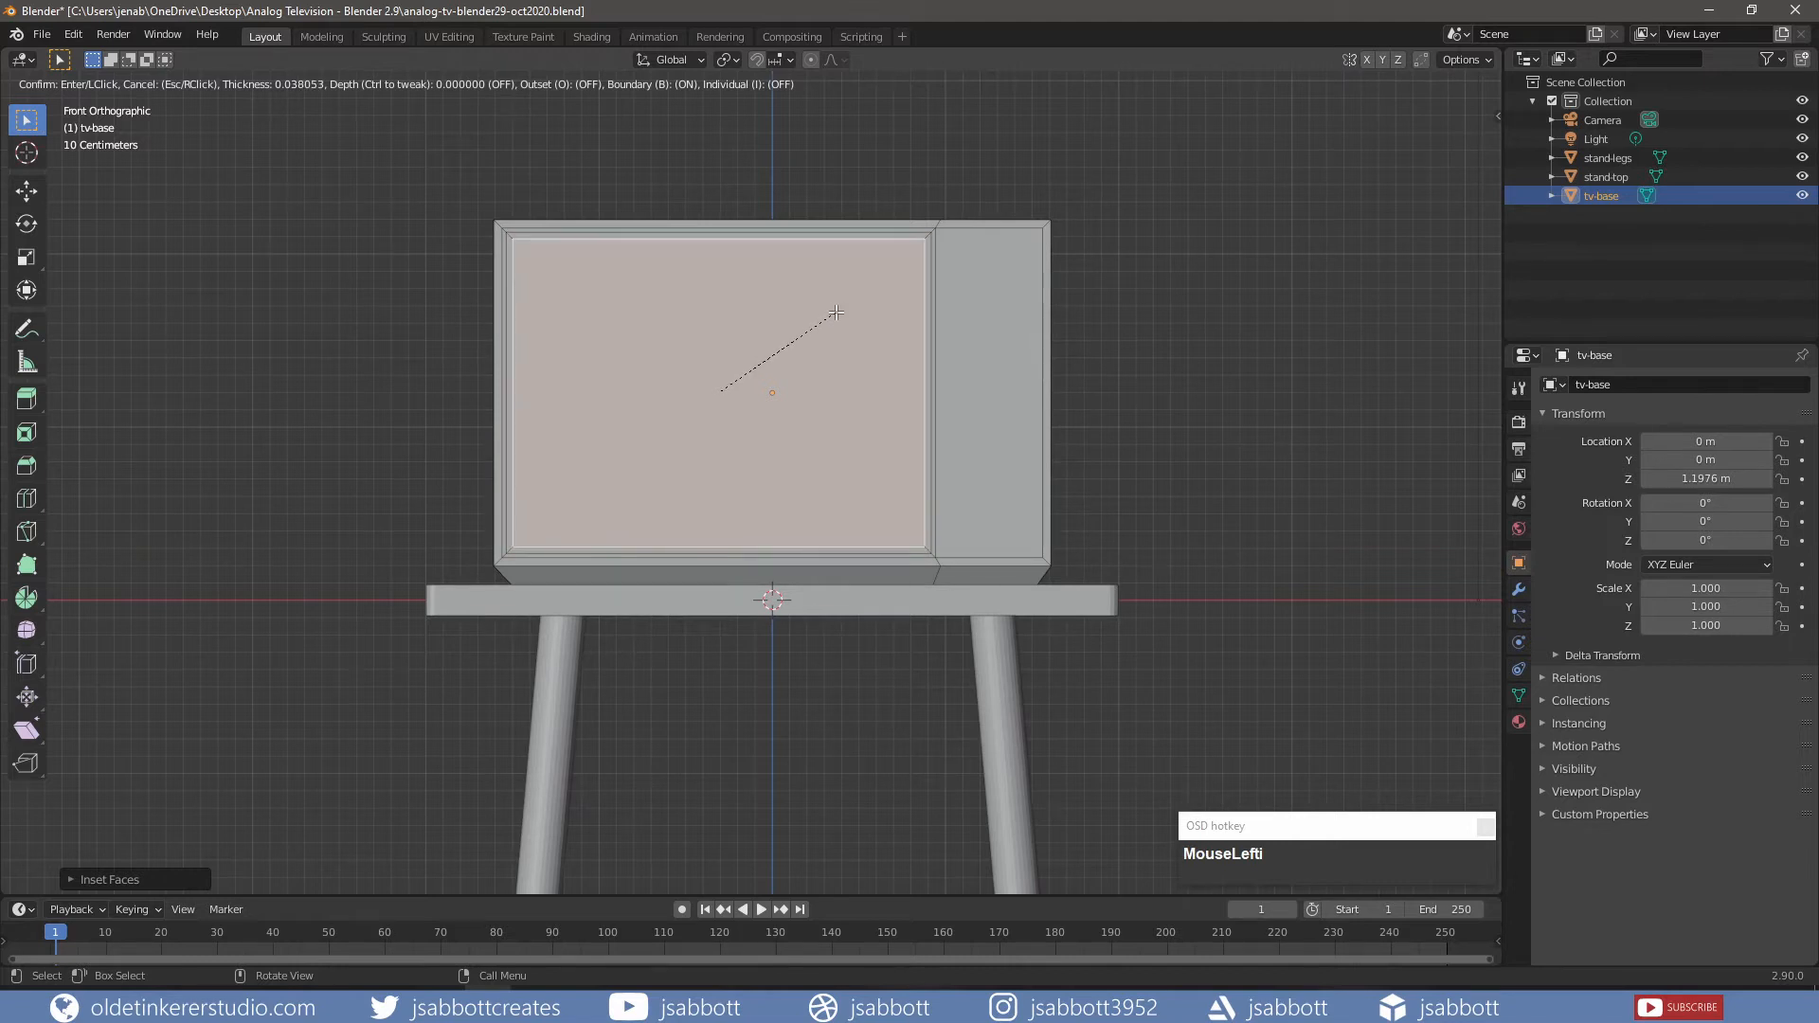
left_click(838, 313)
key("i")
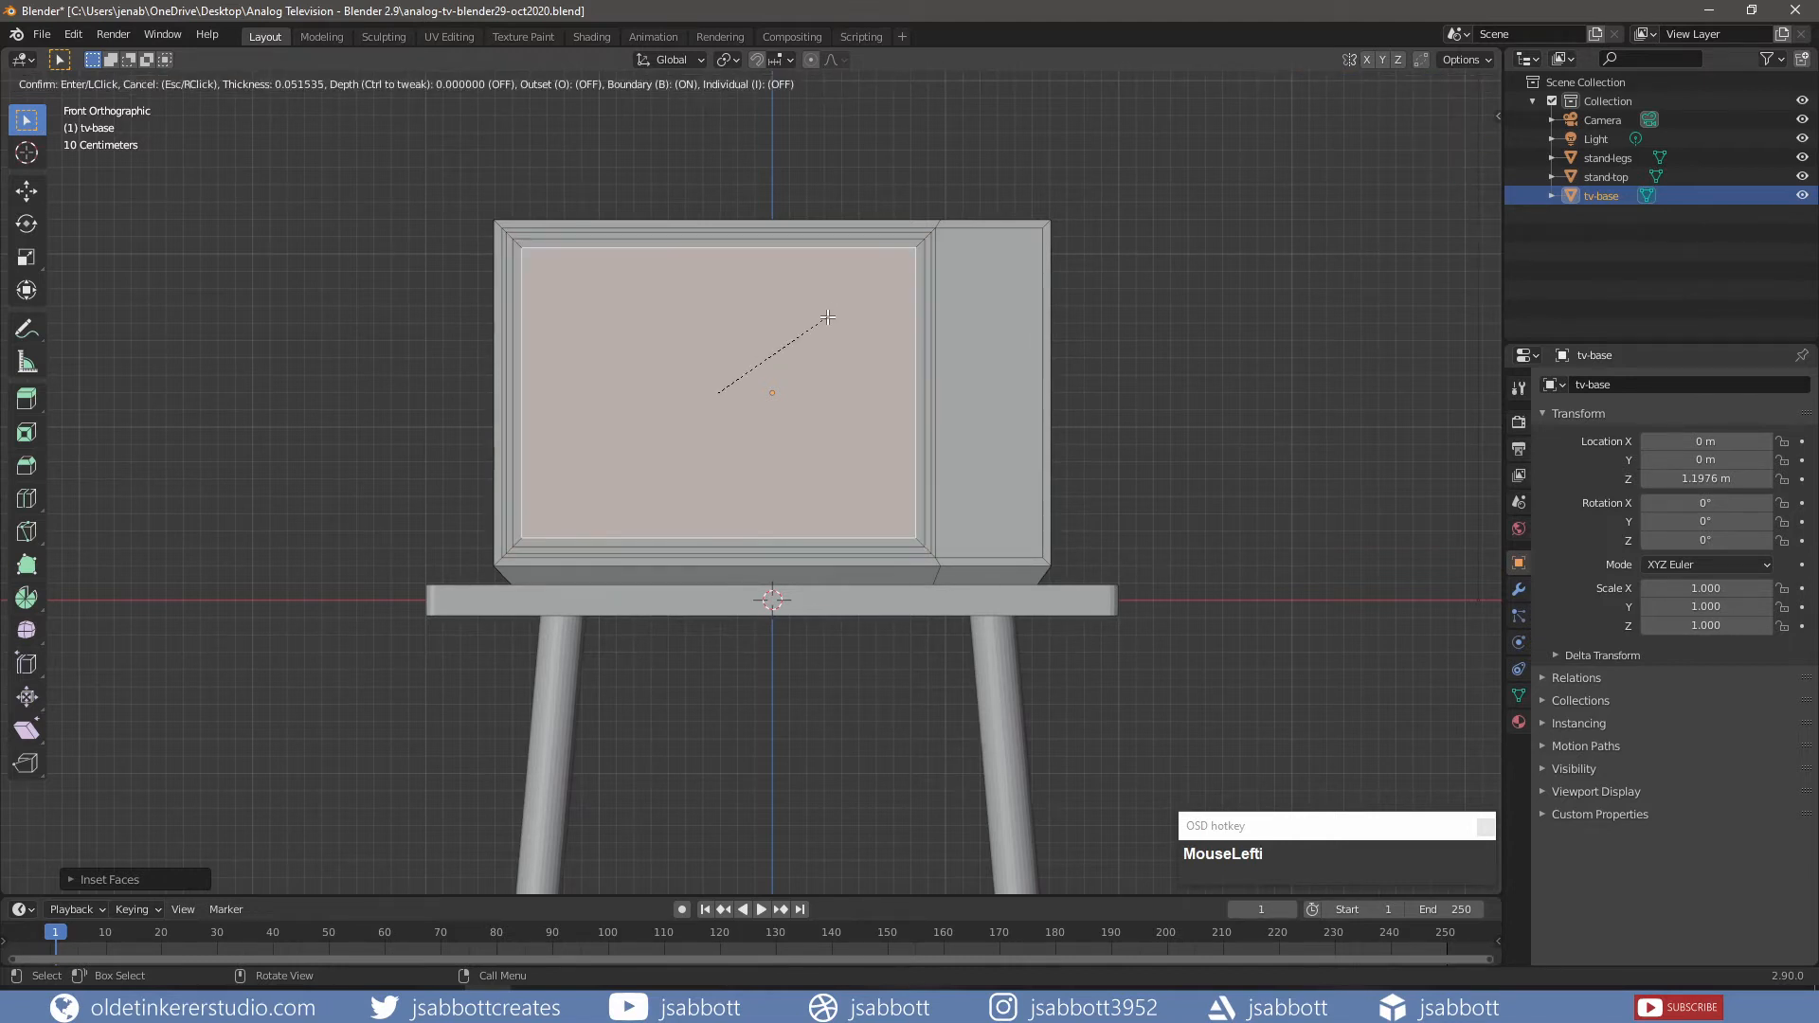
left_click(827, 319)
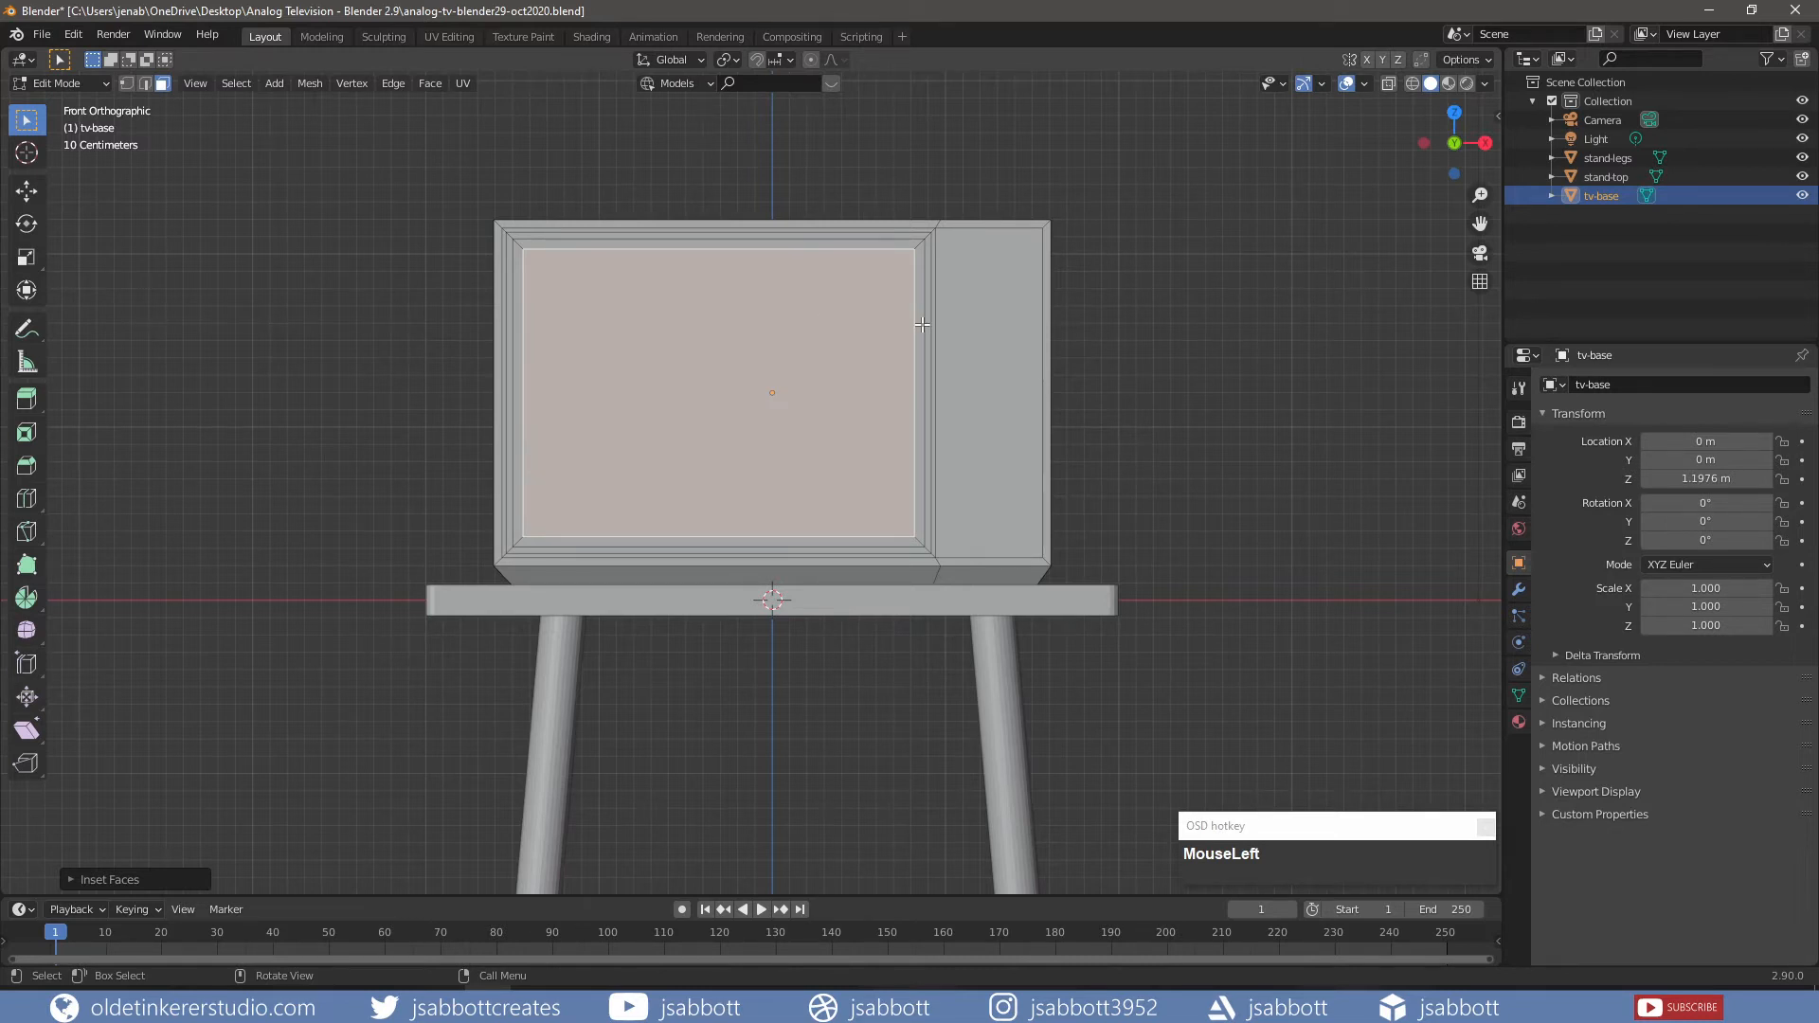
key("alt+a")
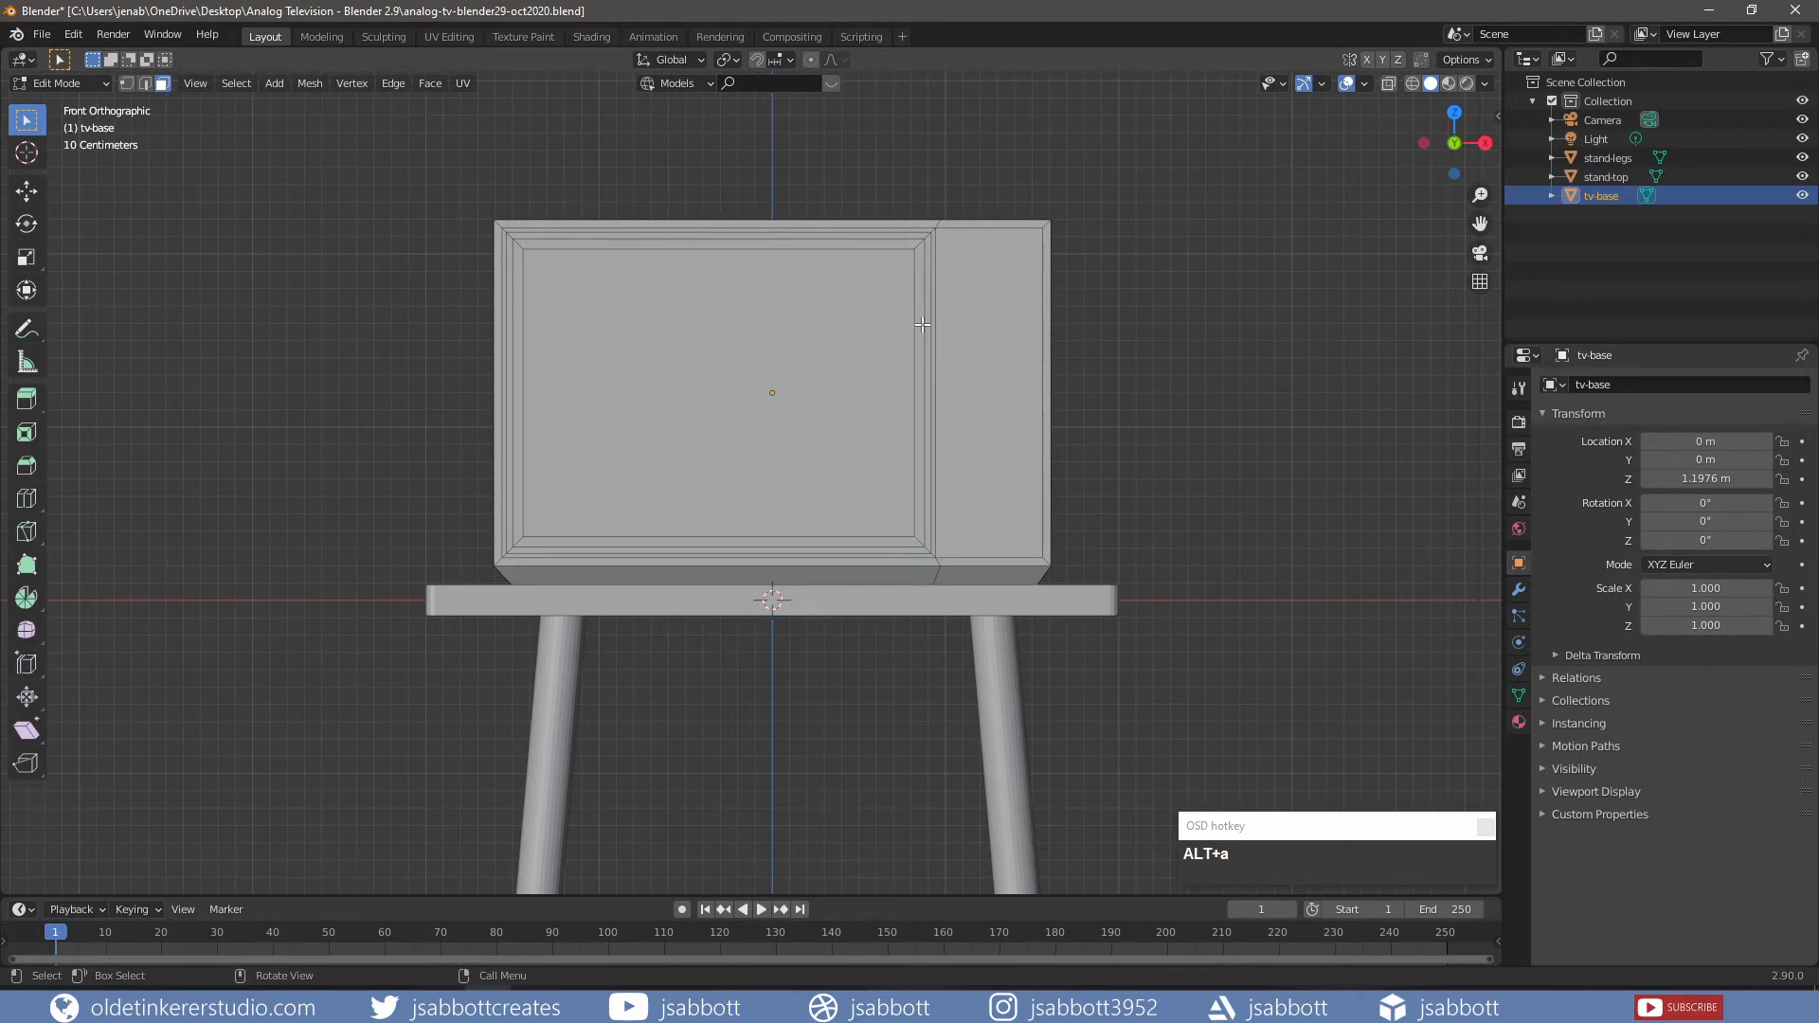
- Push the innermost ring of faces around the screen back along Y by about 0.024 m
left_click(920, 249, "alt")
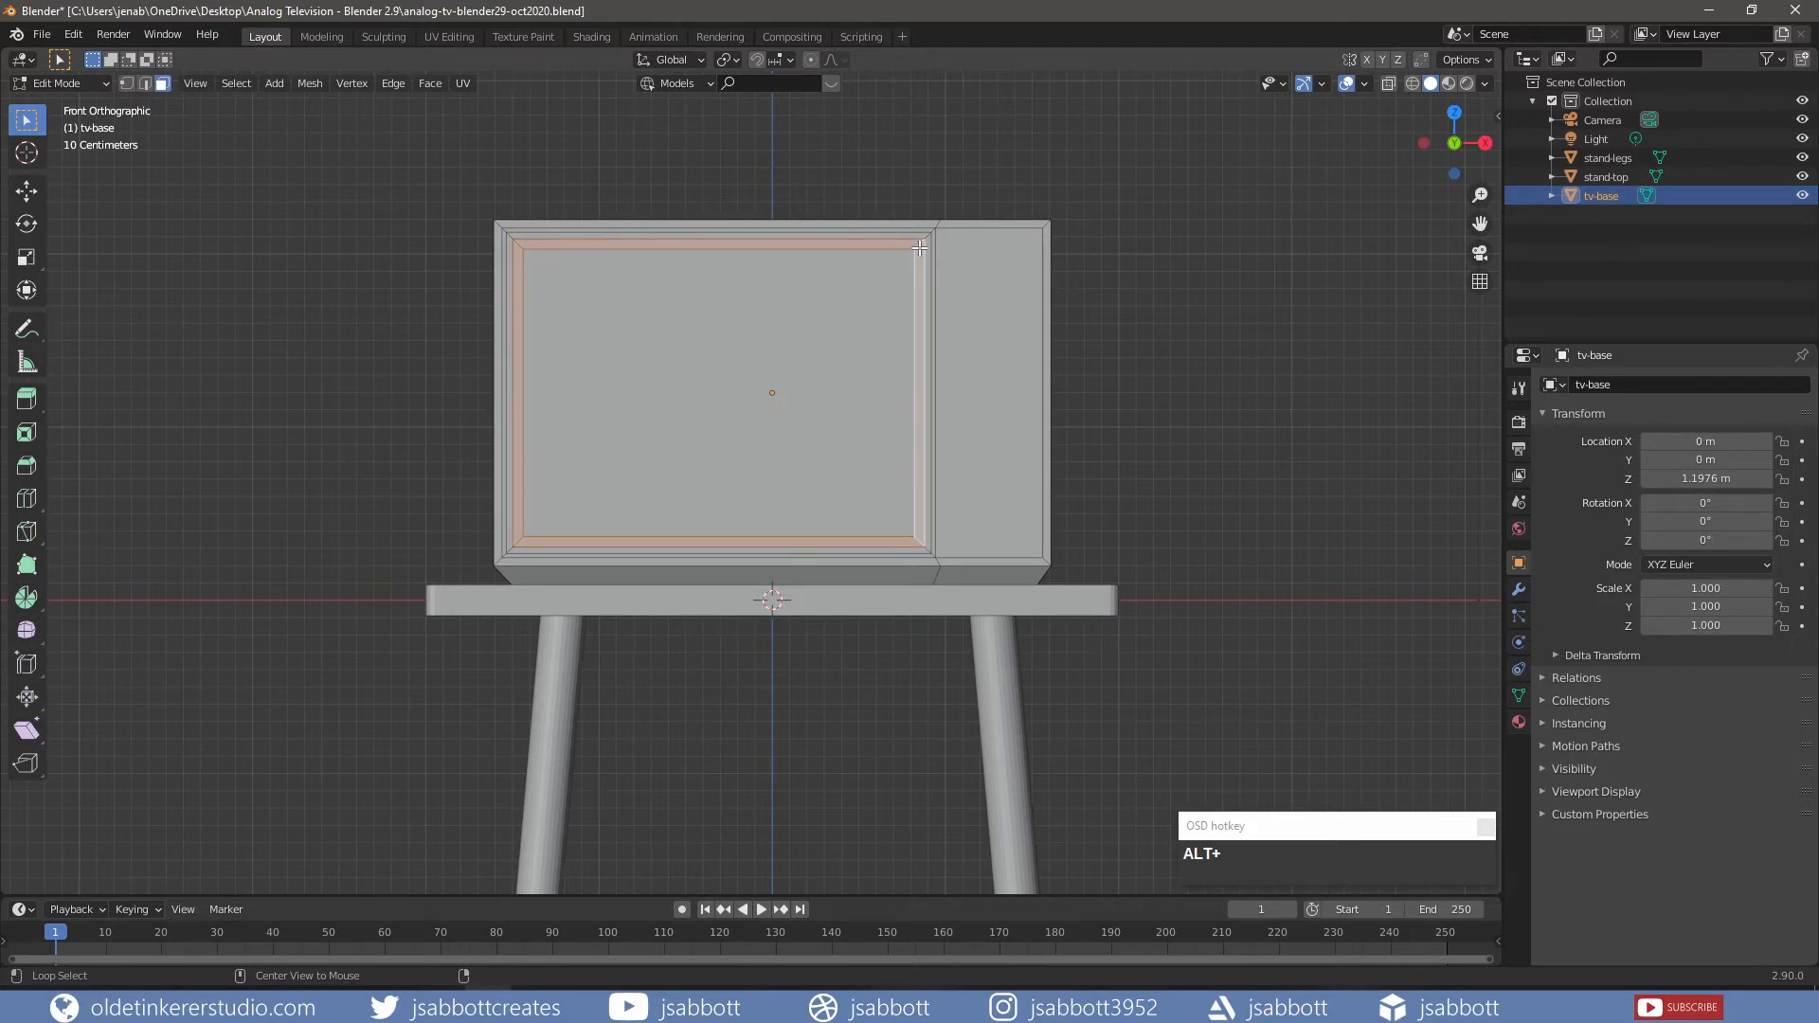
middle_click_drag(919, 249, 841, 356)
scroll(841, 355, "up", 1)
key("g")
key("y")
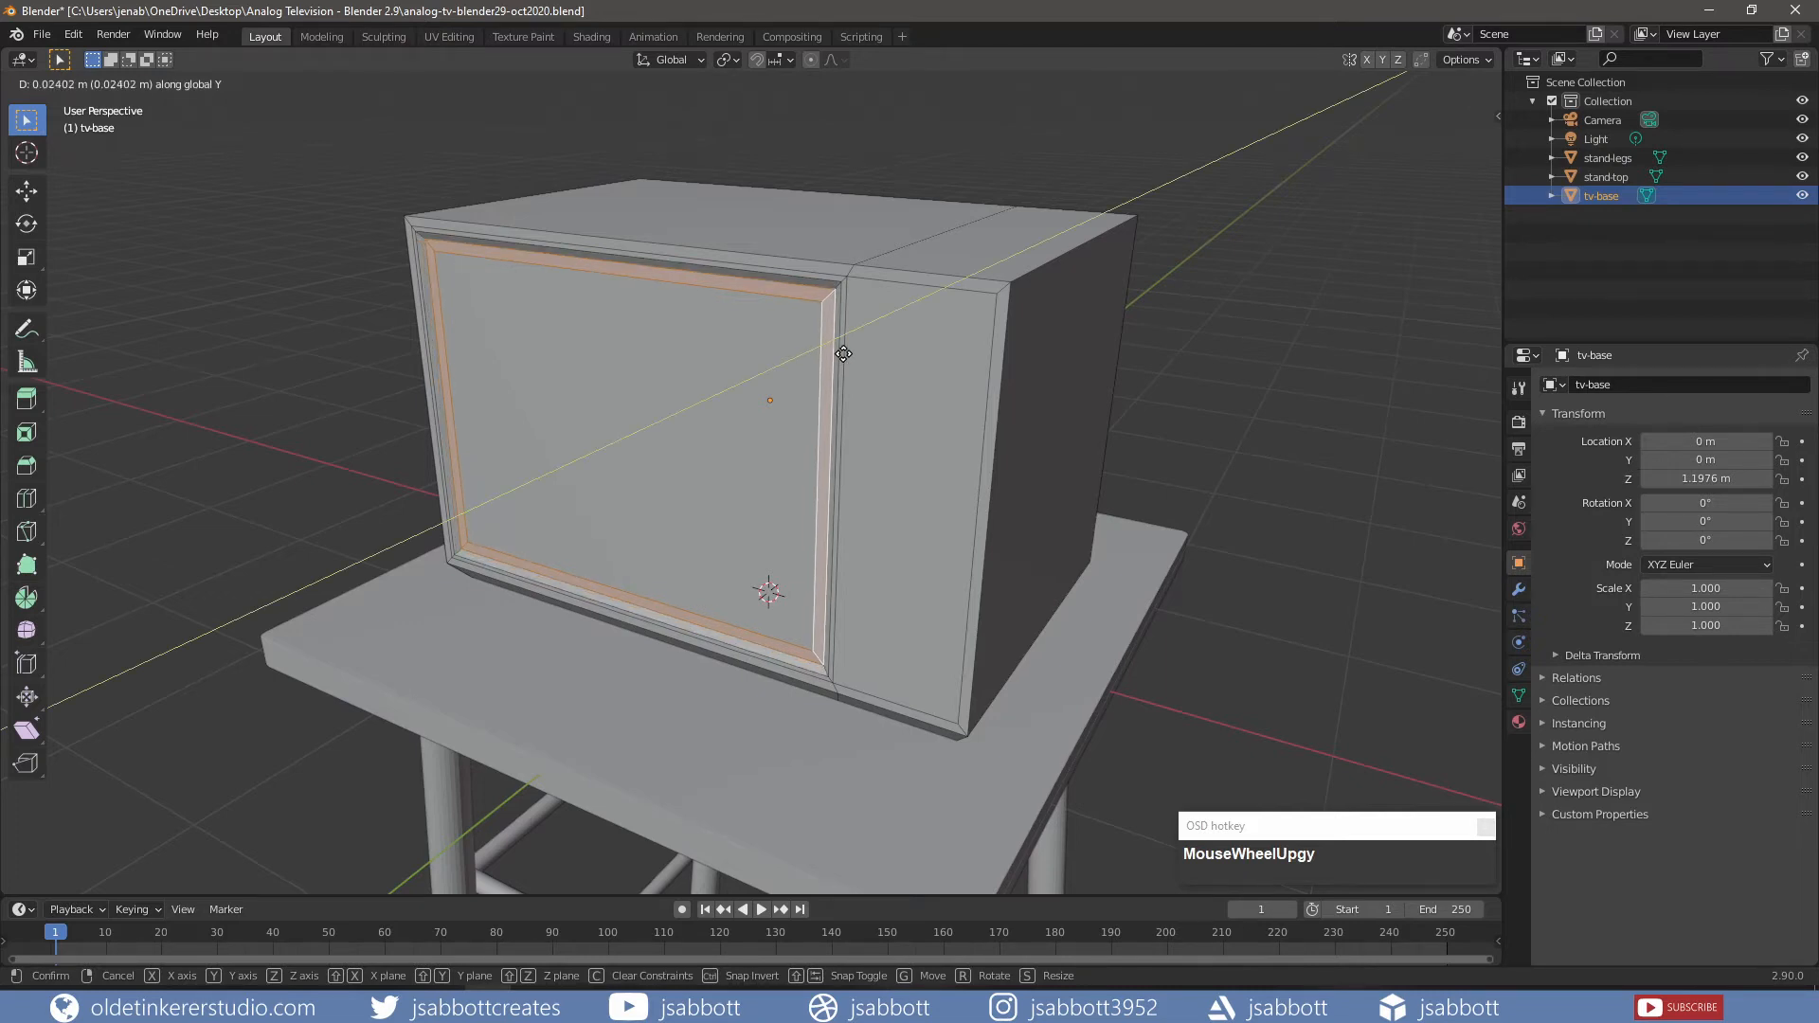
left_click(843, 354)
middle_click_drag(834, 346, 865, 314)
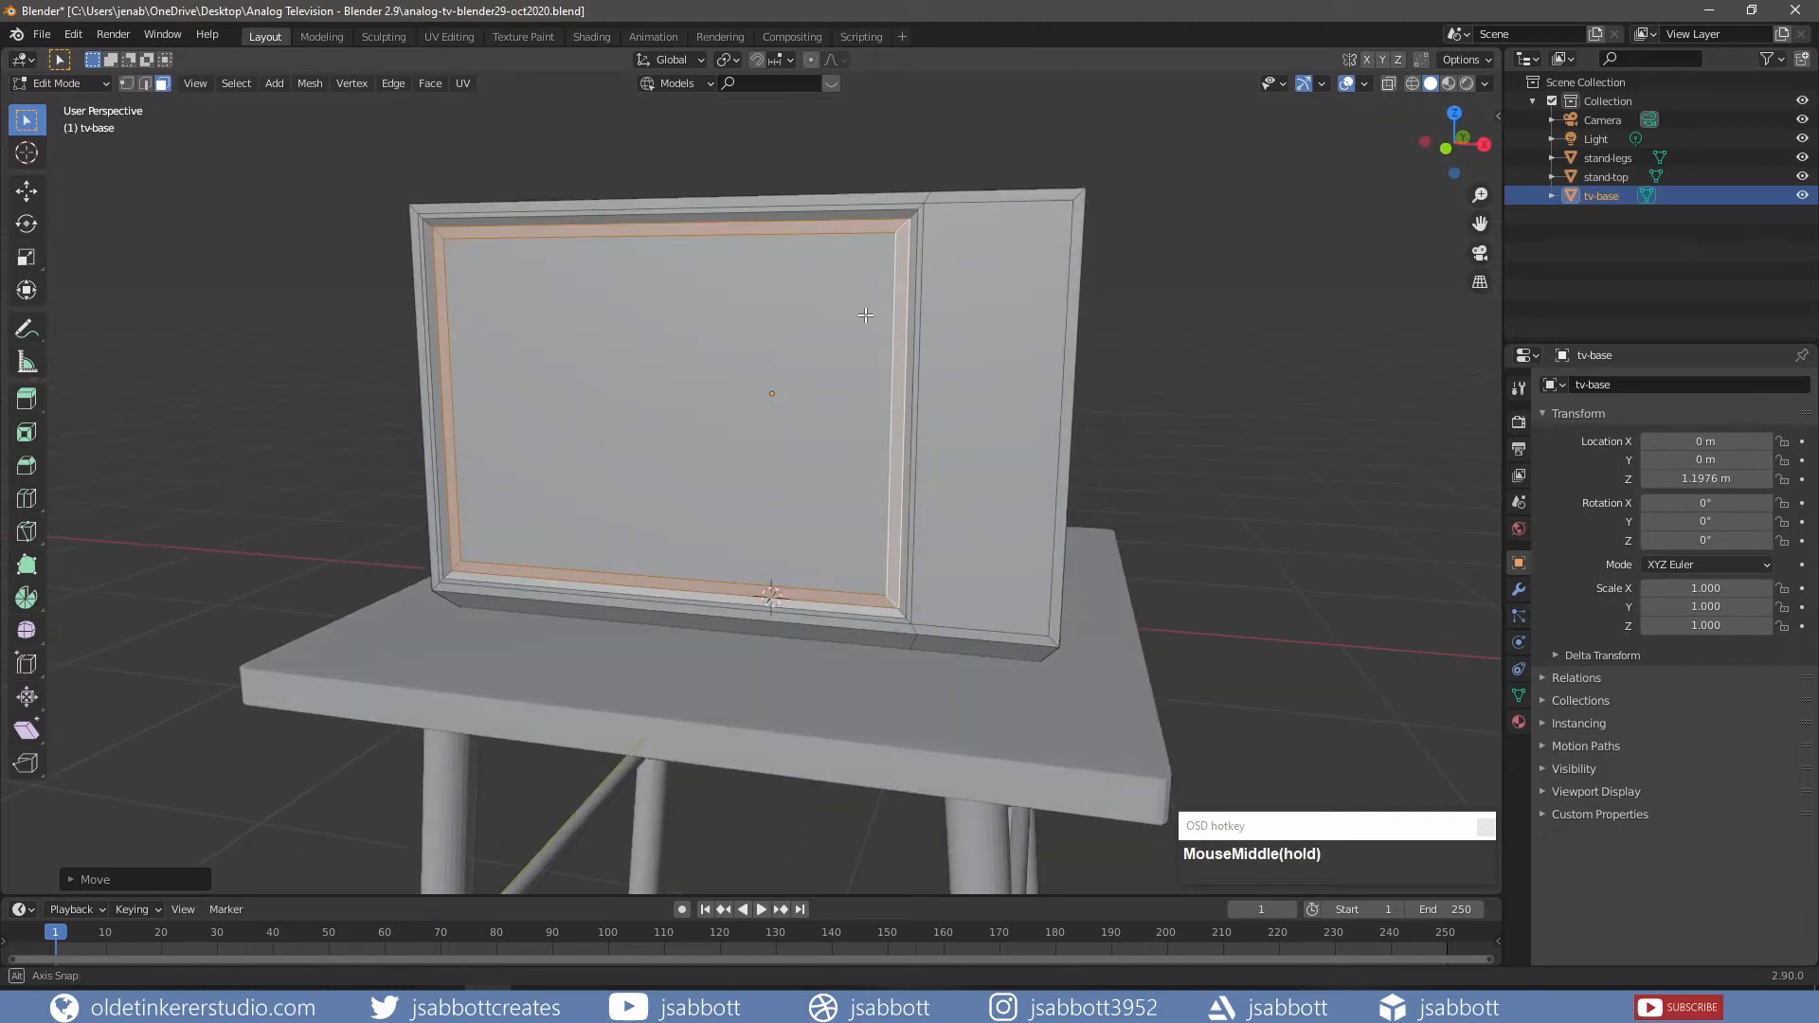
key("alt+a")
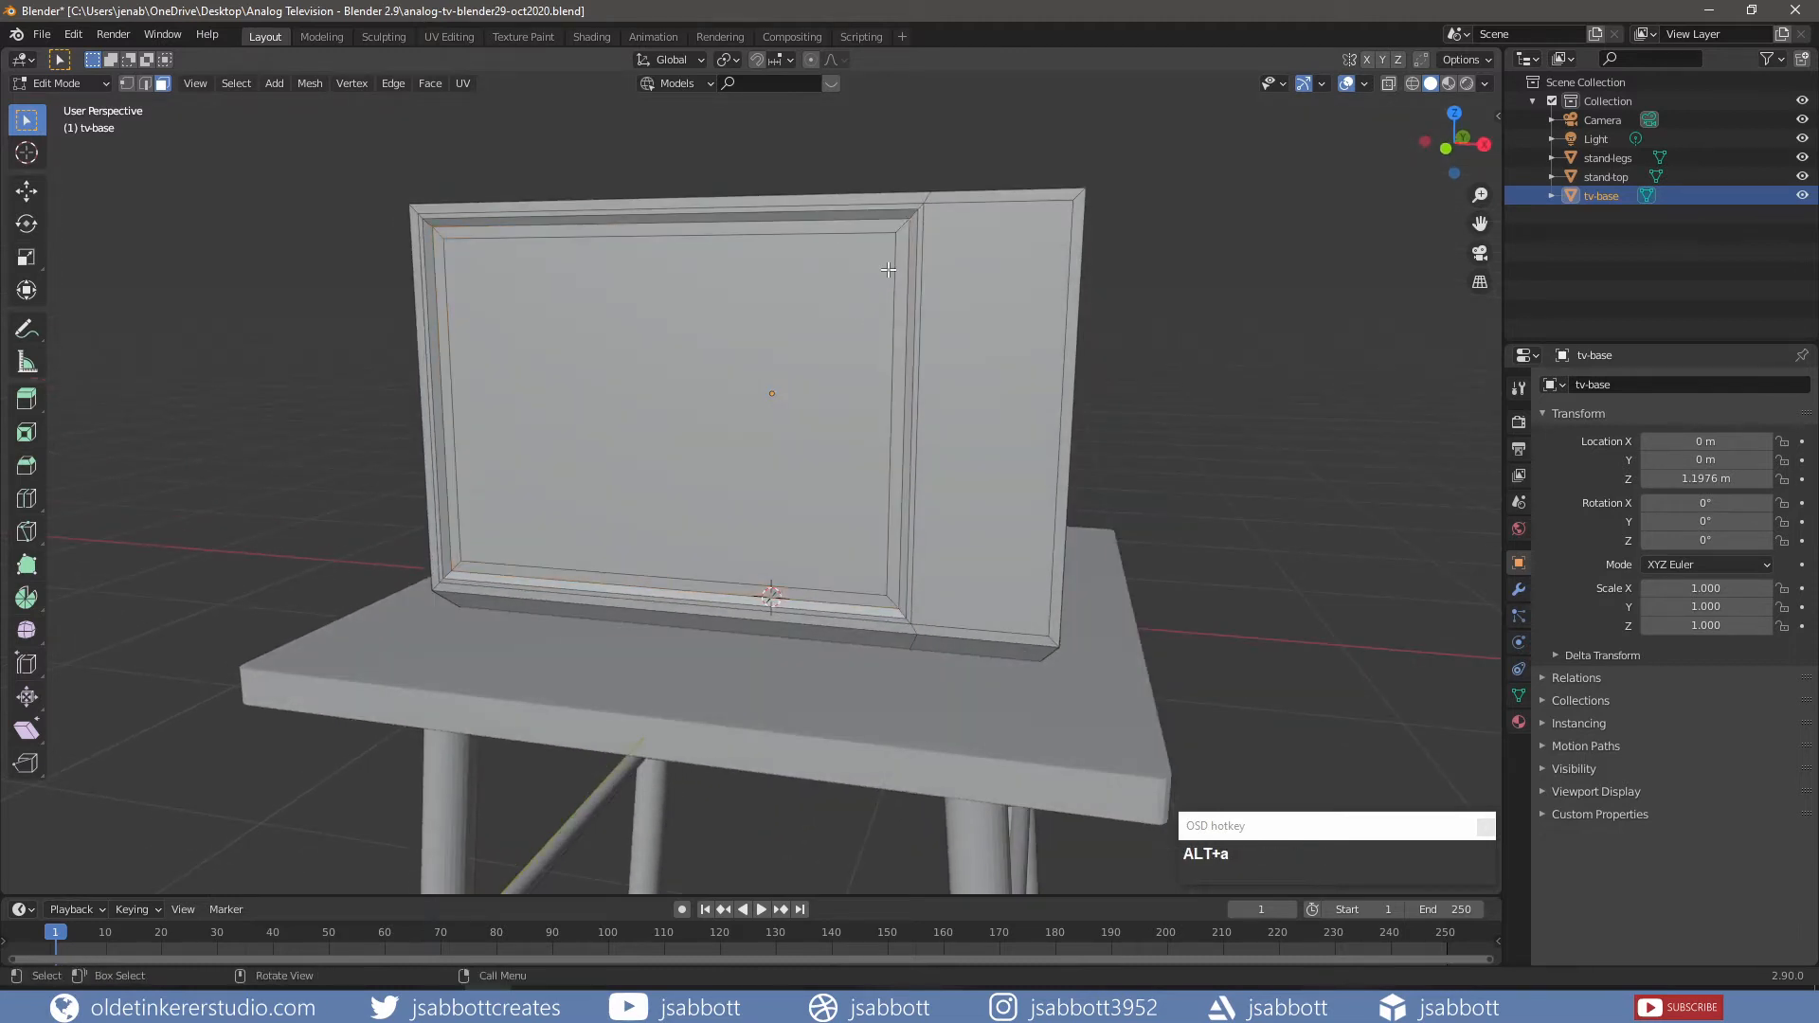
- Push the ring of faces just outside the innermost screen ring back along Y by about 0.01 m
left_click(911, 217, "alt+shift")
middle_click_drag(911, 217, 879, 264)
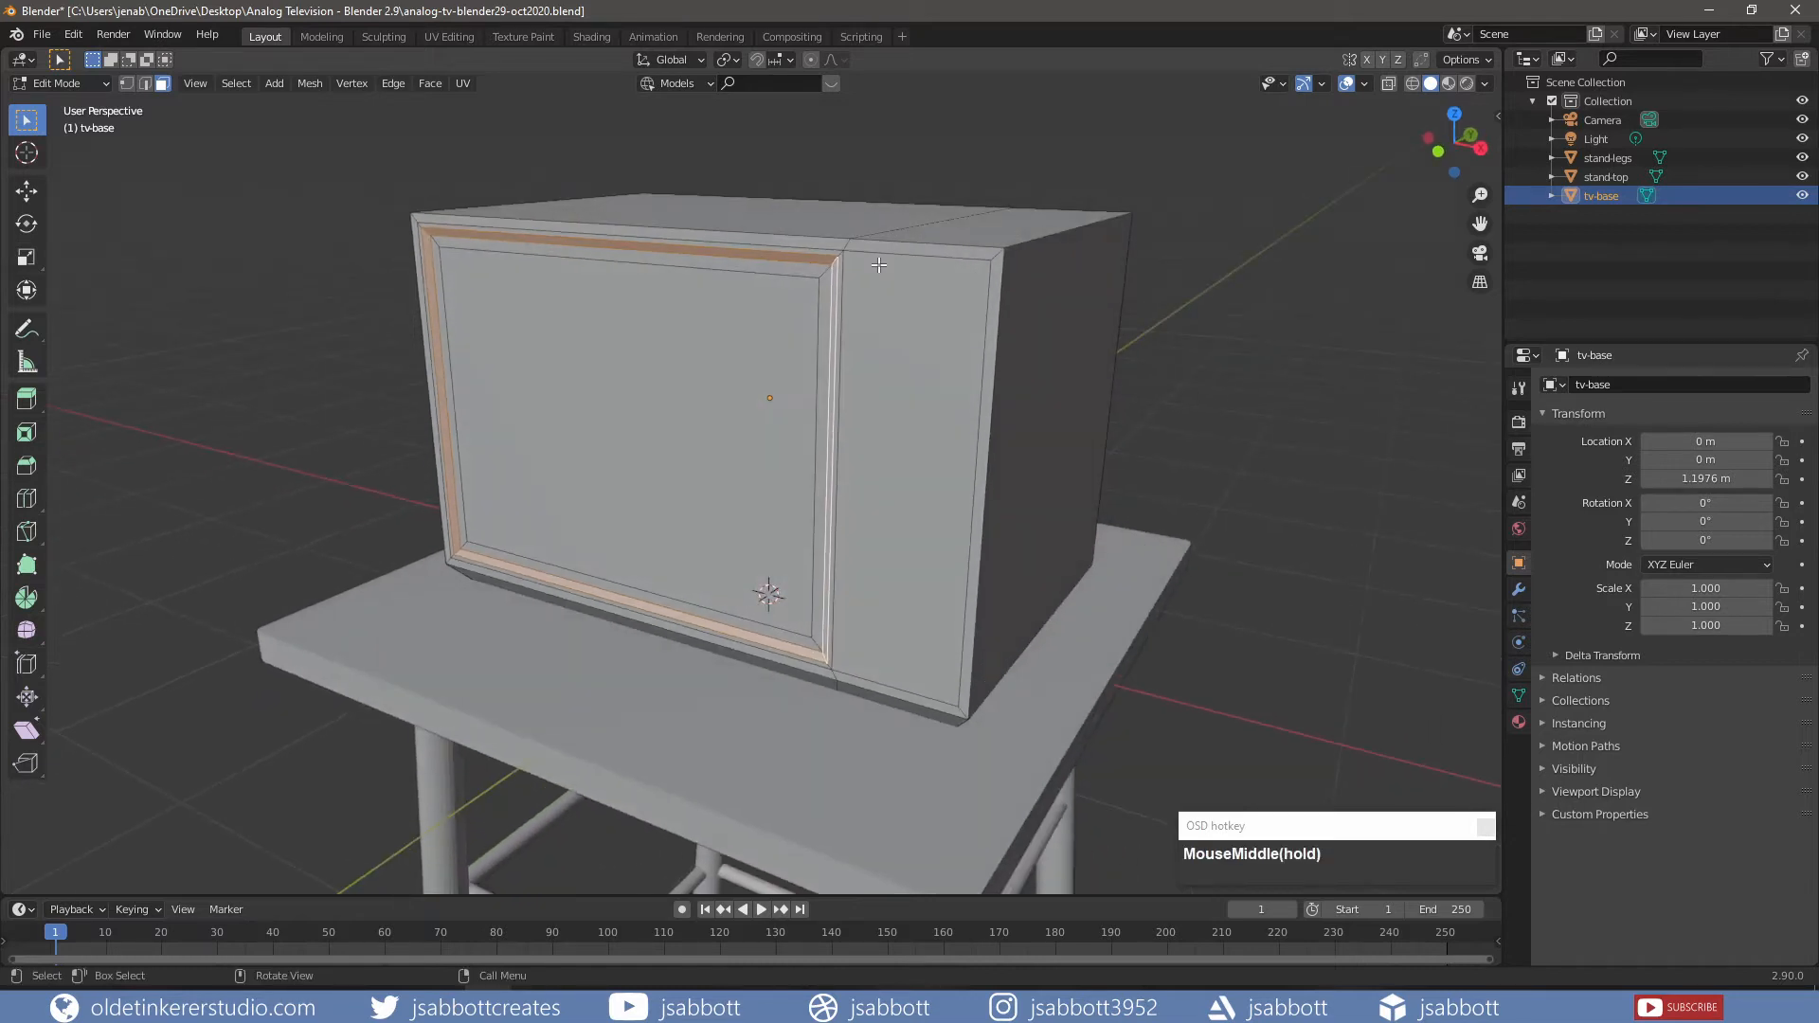
key("g")
key("y")
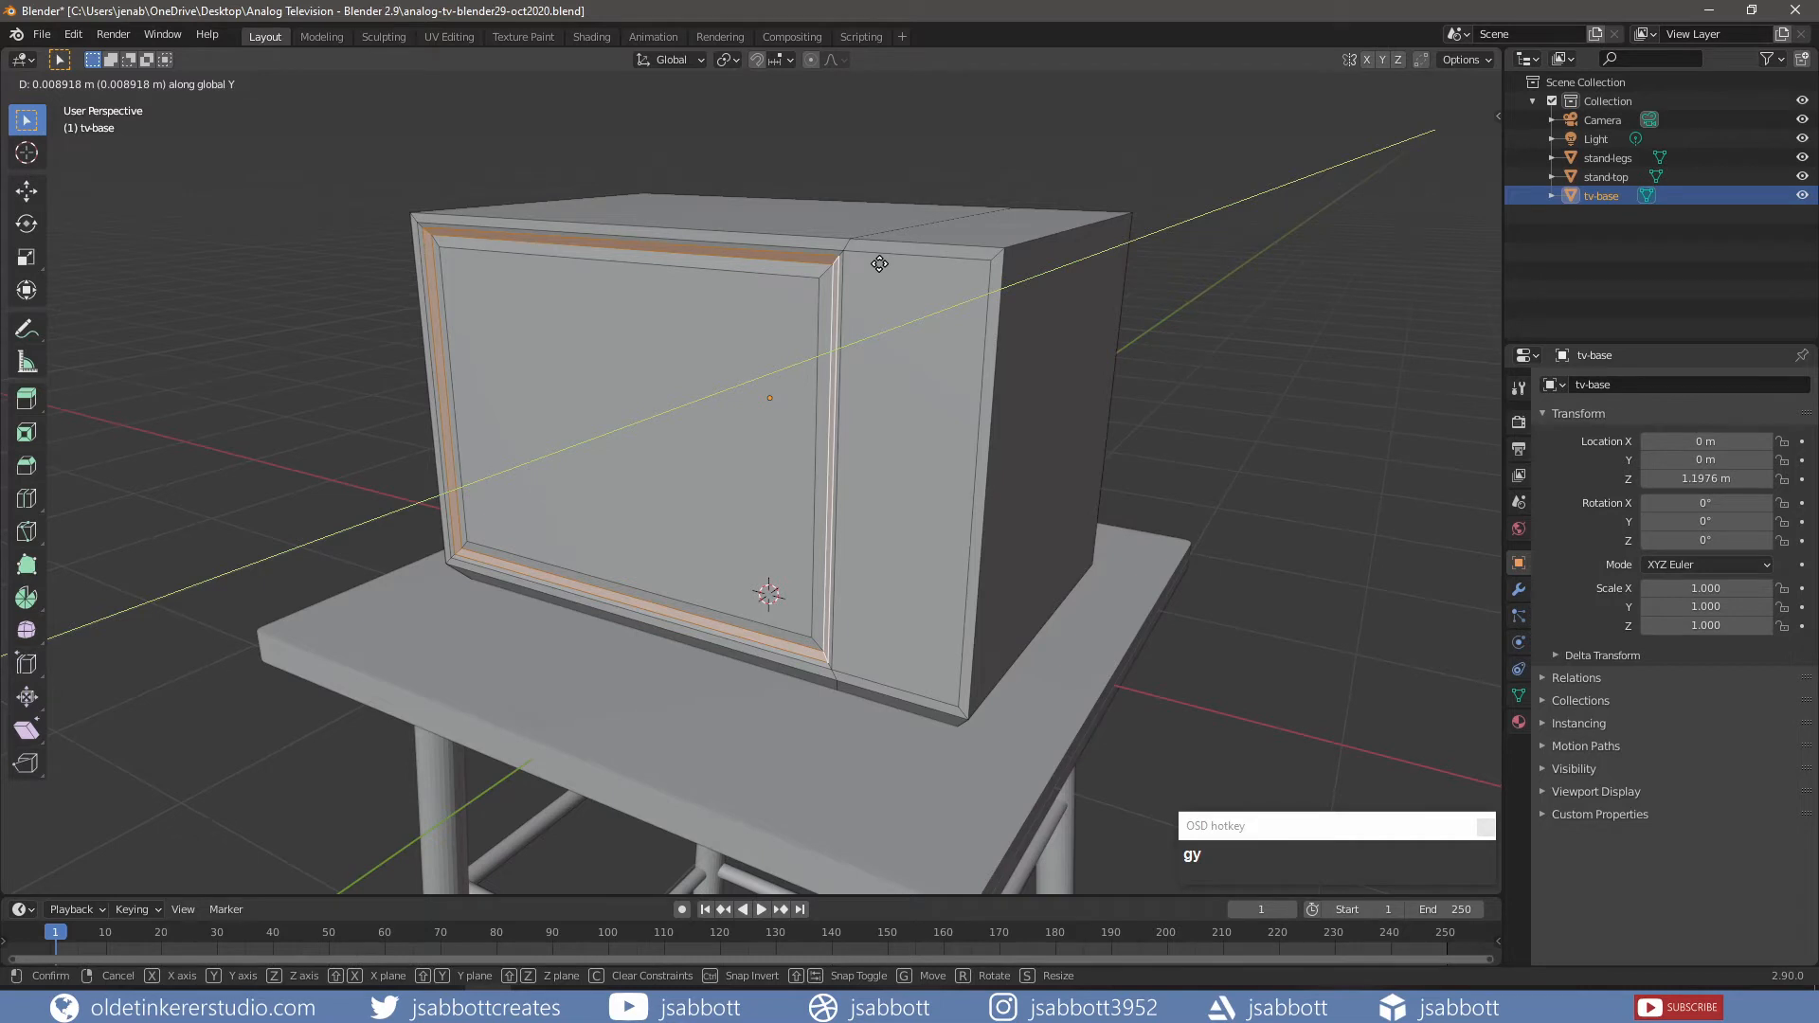
left_click(880, 262)
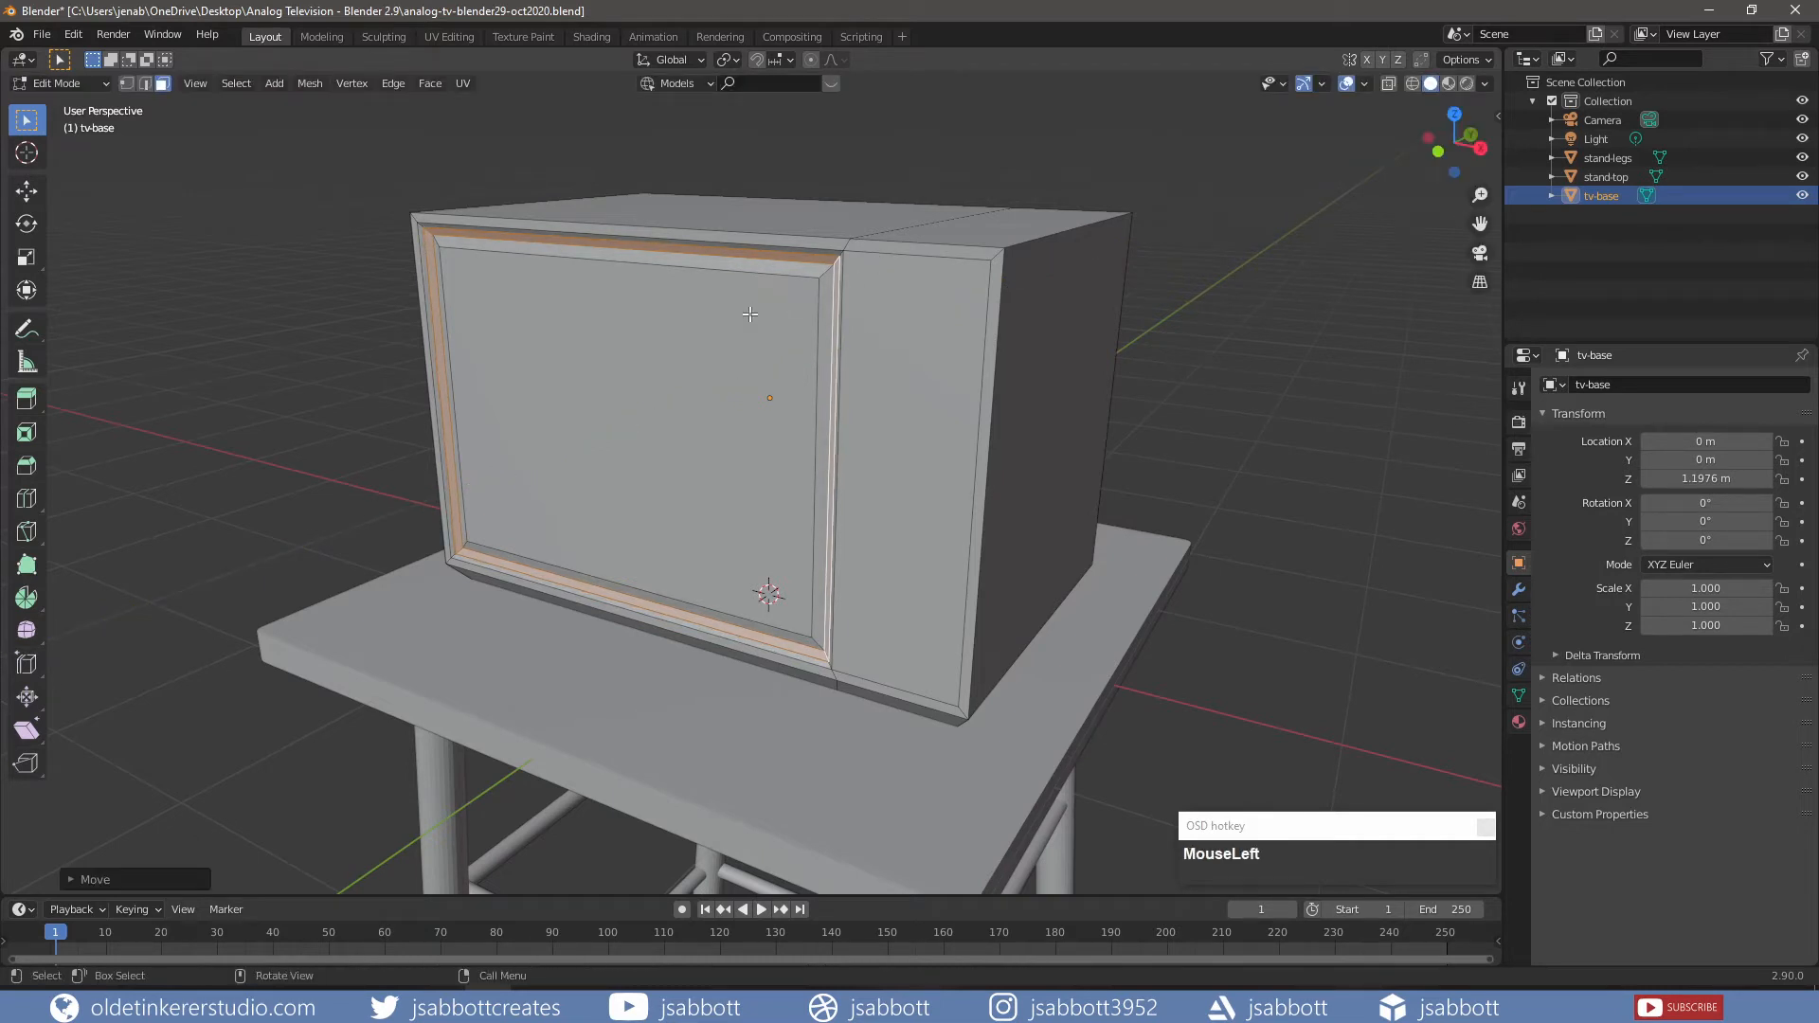
- Flatten the outer ring of faces around the TV front by scaling it to 0 along Y
middle_click_drag(756, 313, 850, 290)
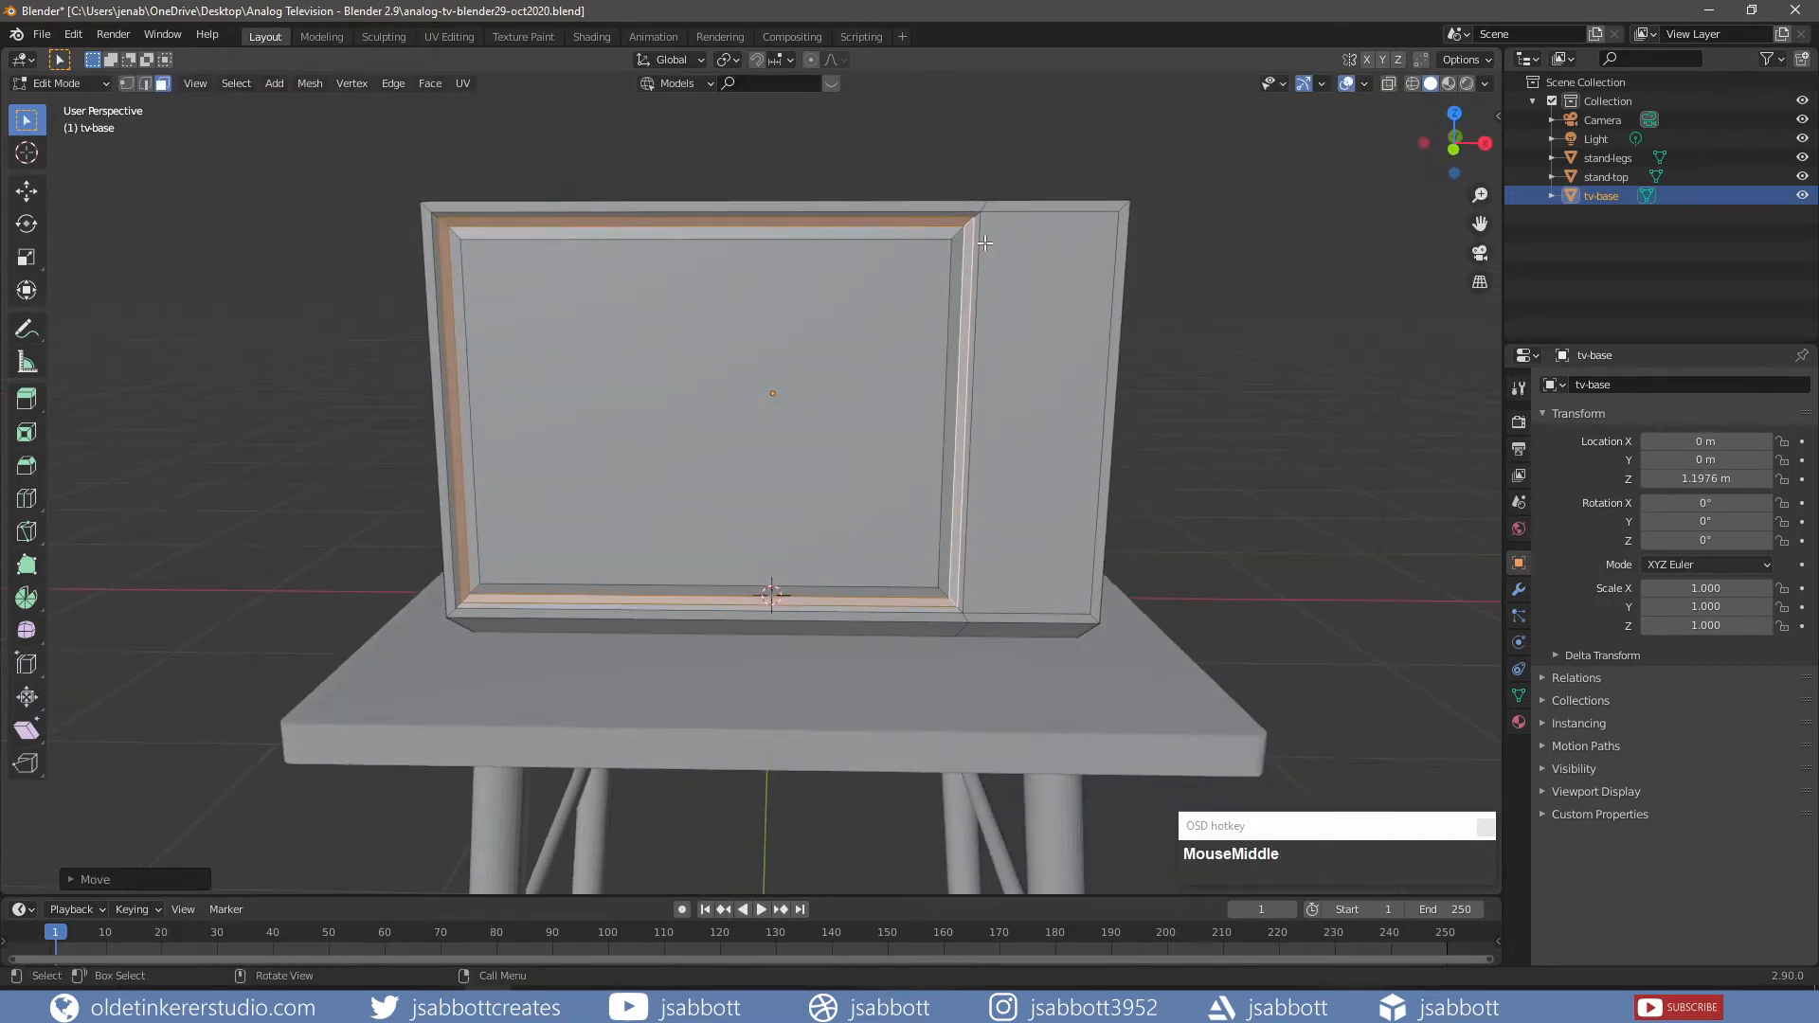
left_click(425, 207, "alt")
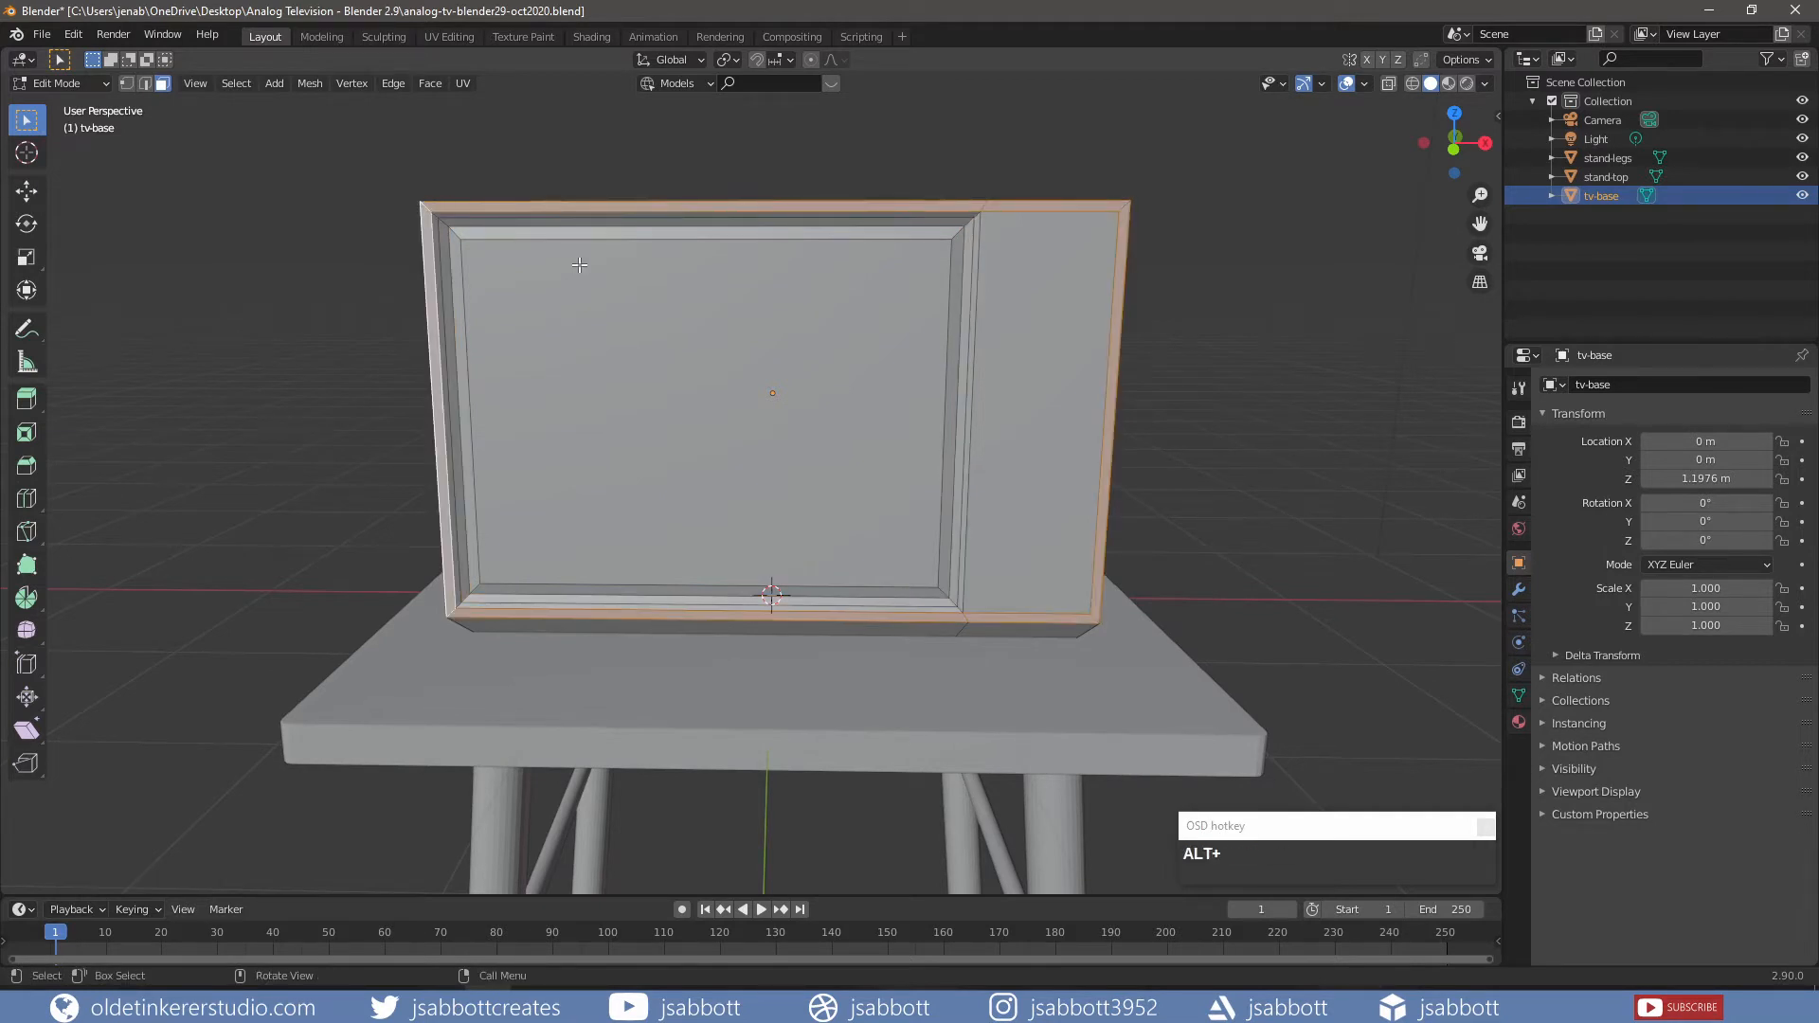
key("ctrl+z")
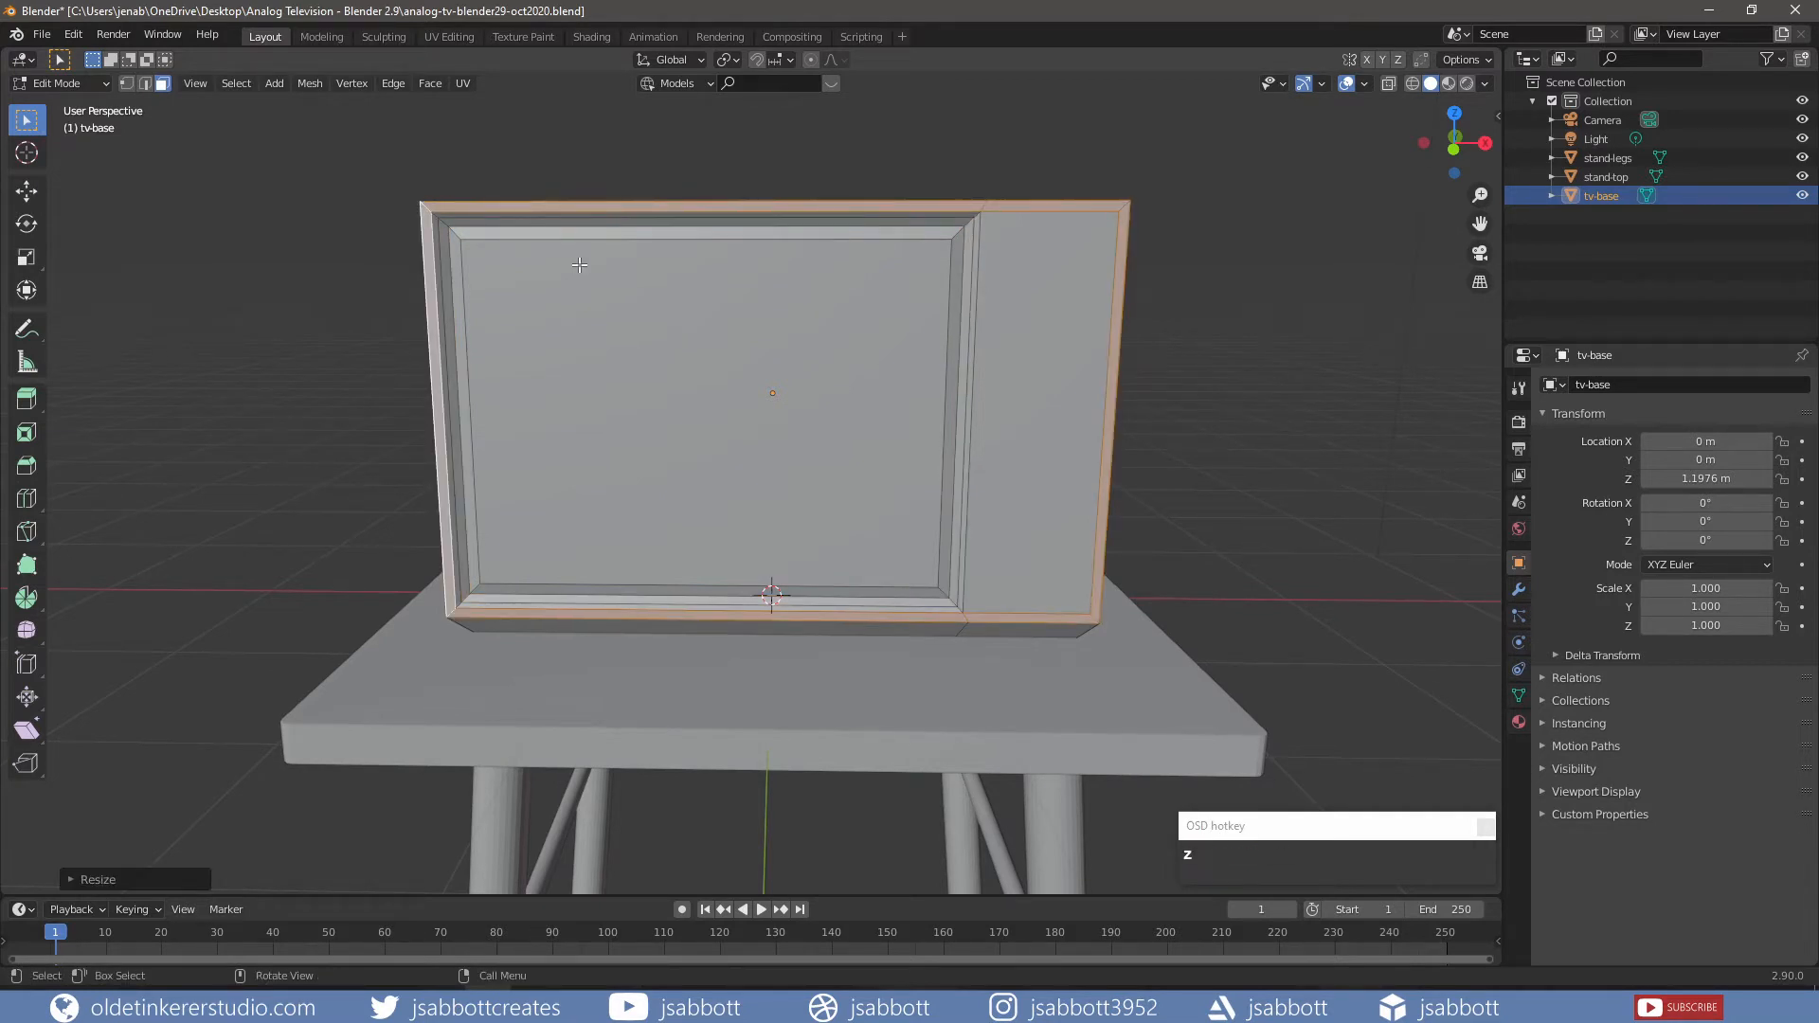
key("s")
key("y")
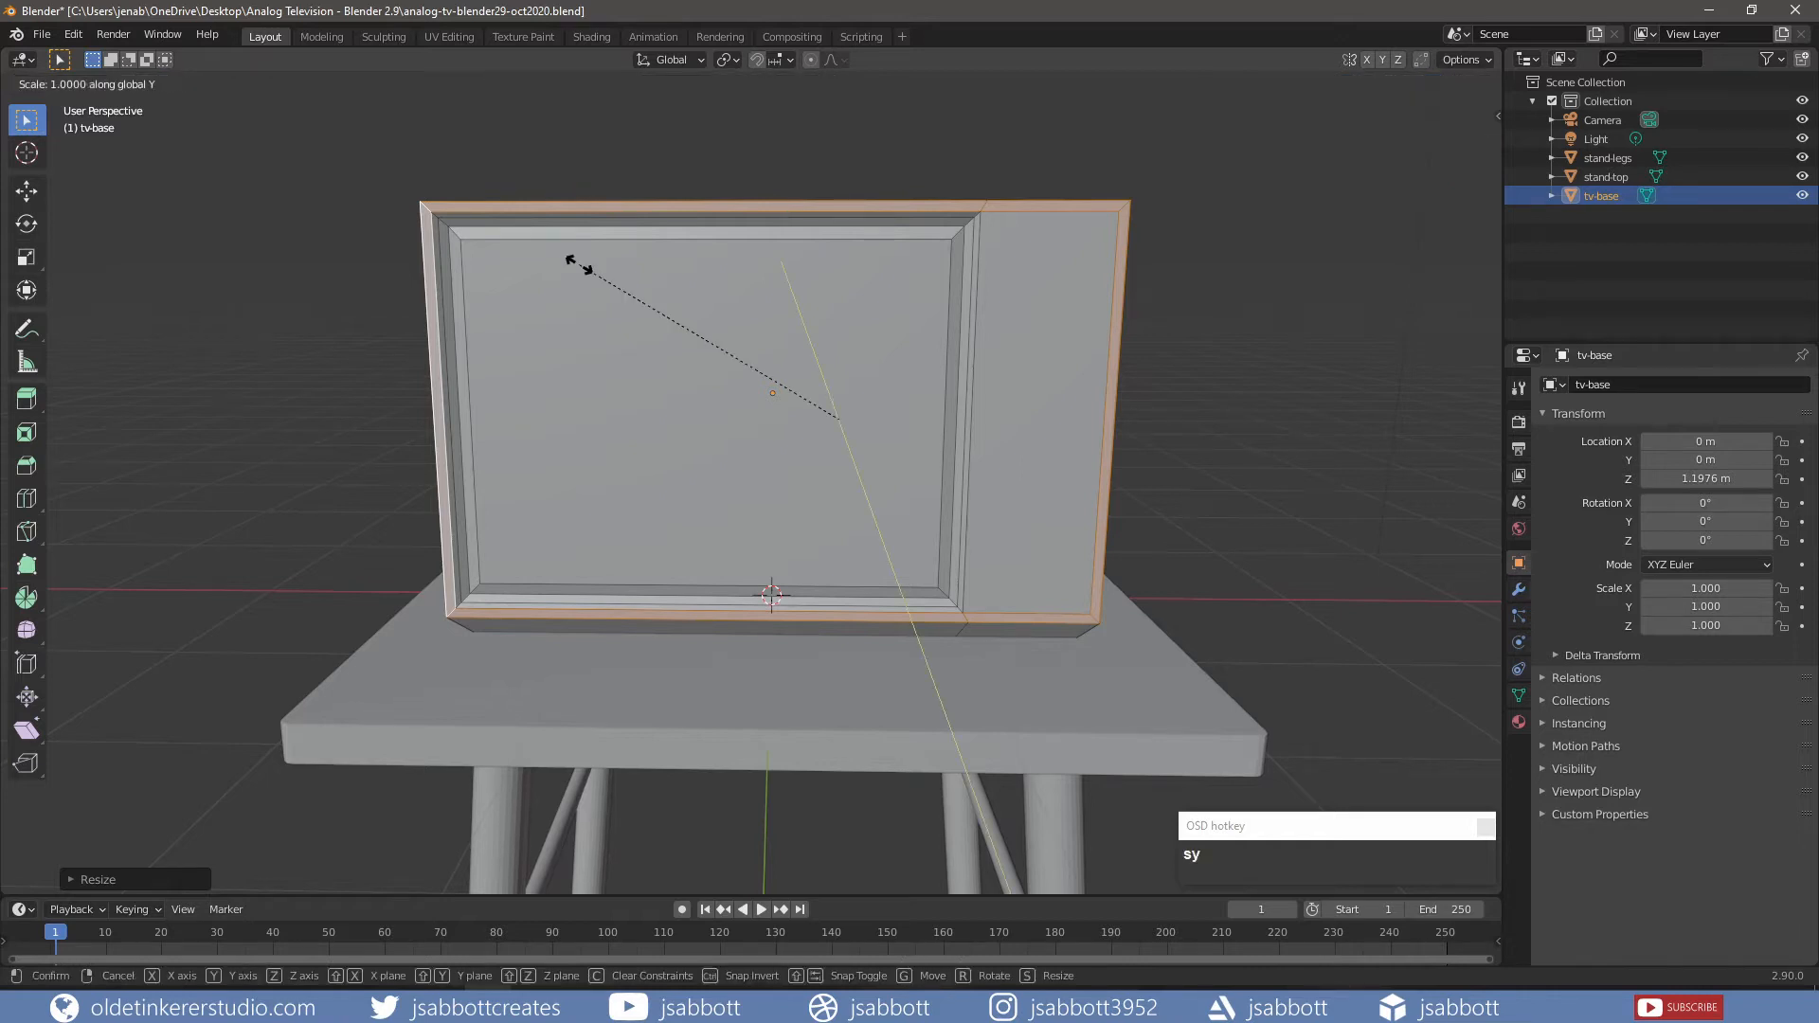
key("KP_0")
key("Return")
middle_click_drag(578, 263, 684, 352)
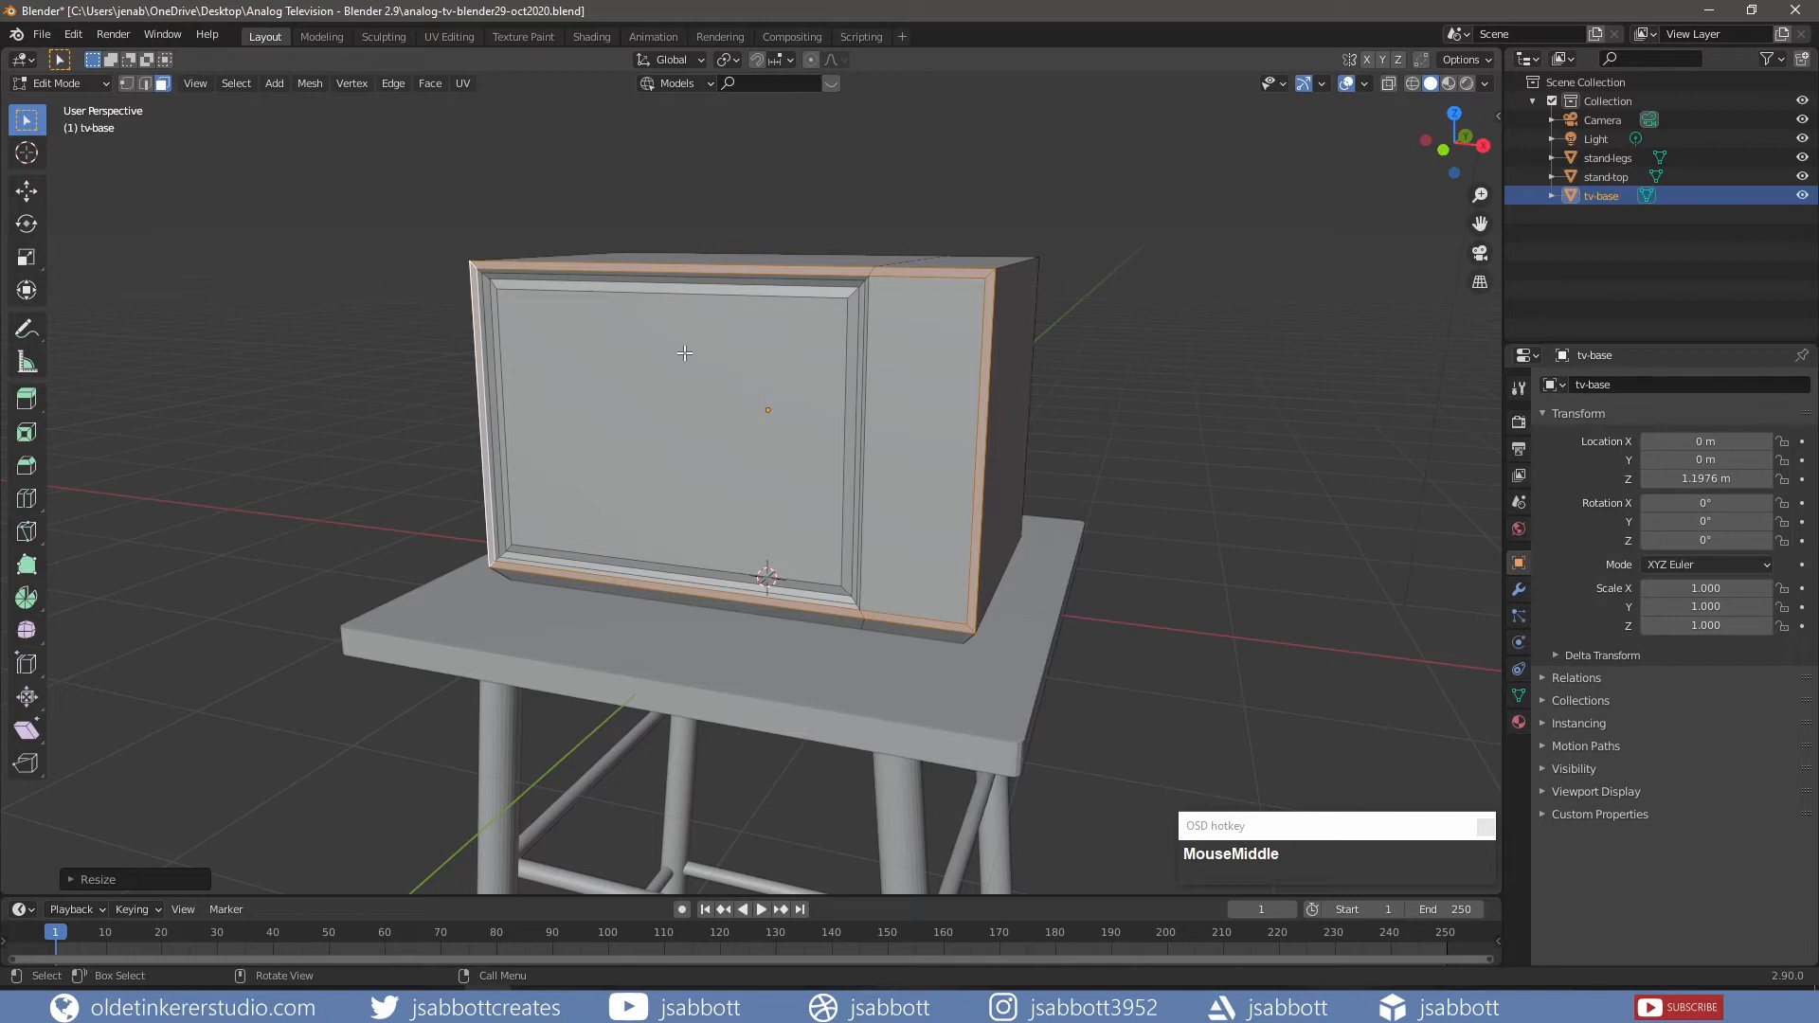
- Hide the stand top and switch the TV body to edge selection
key("KP_1")
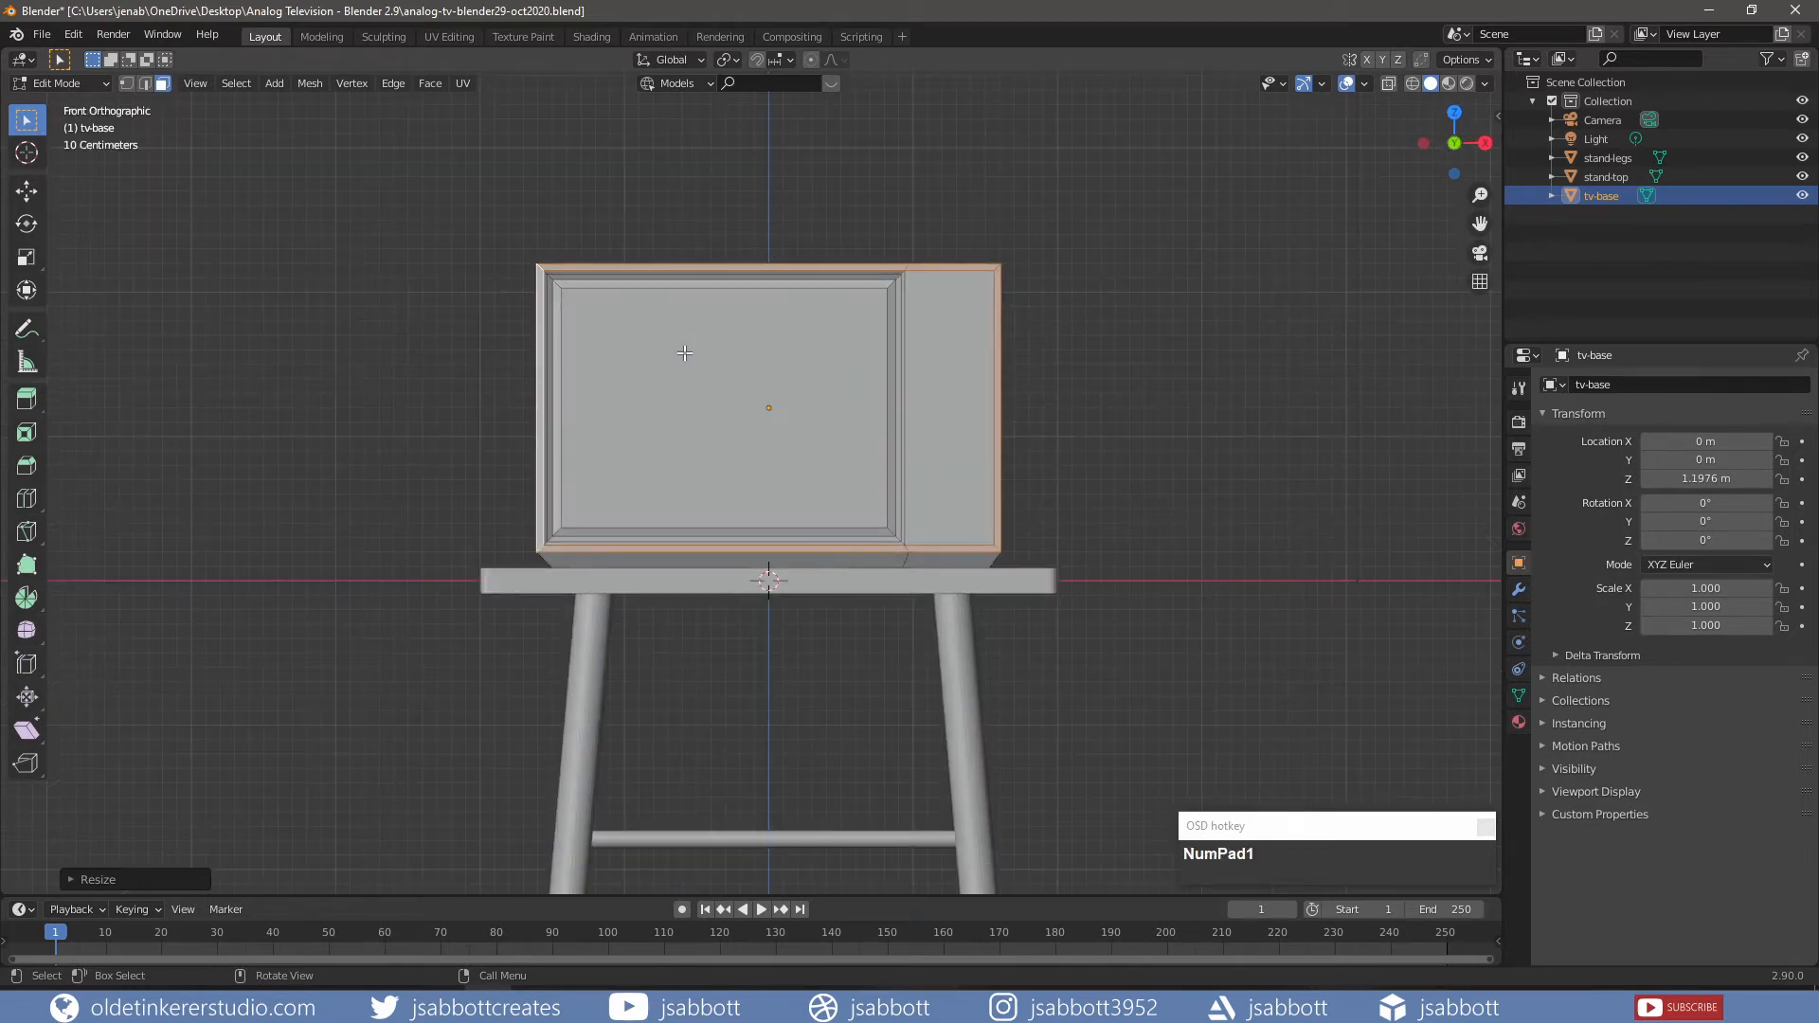
scroll(1146, 227, "down", 1)
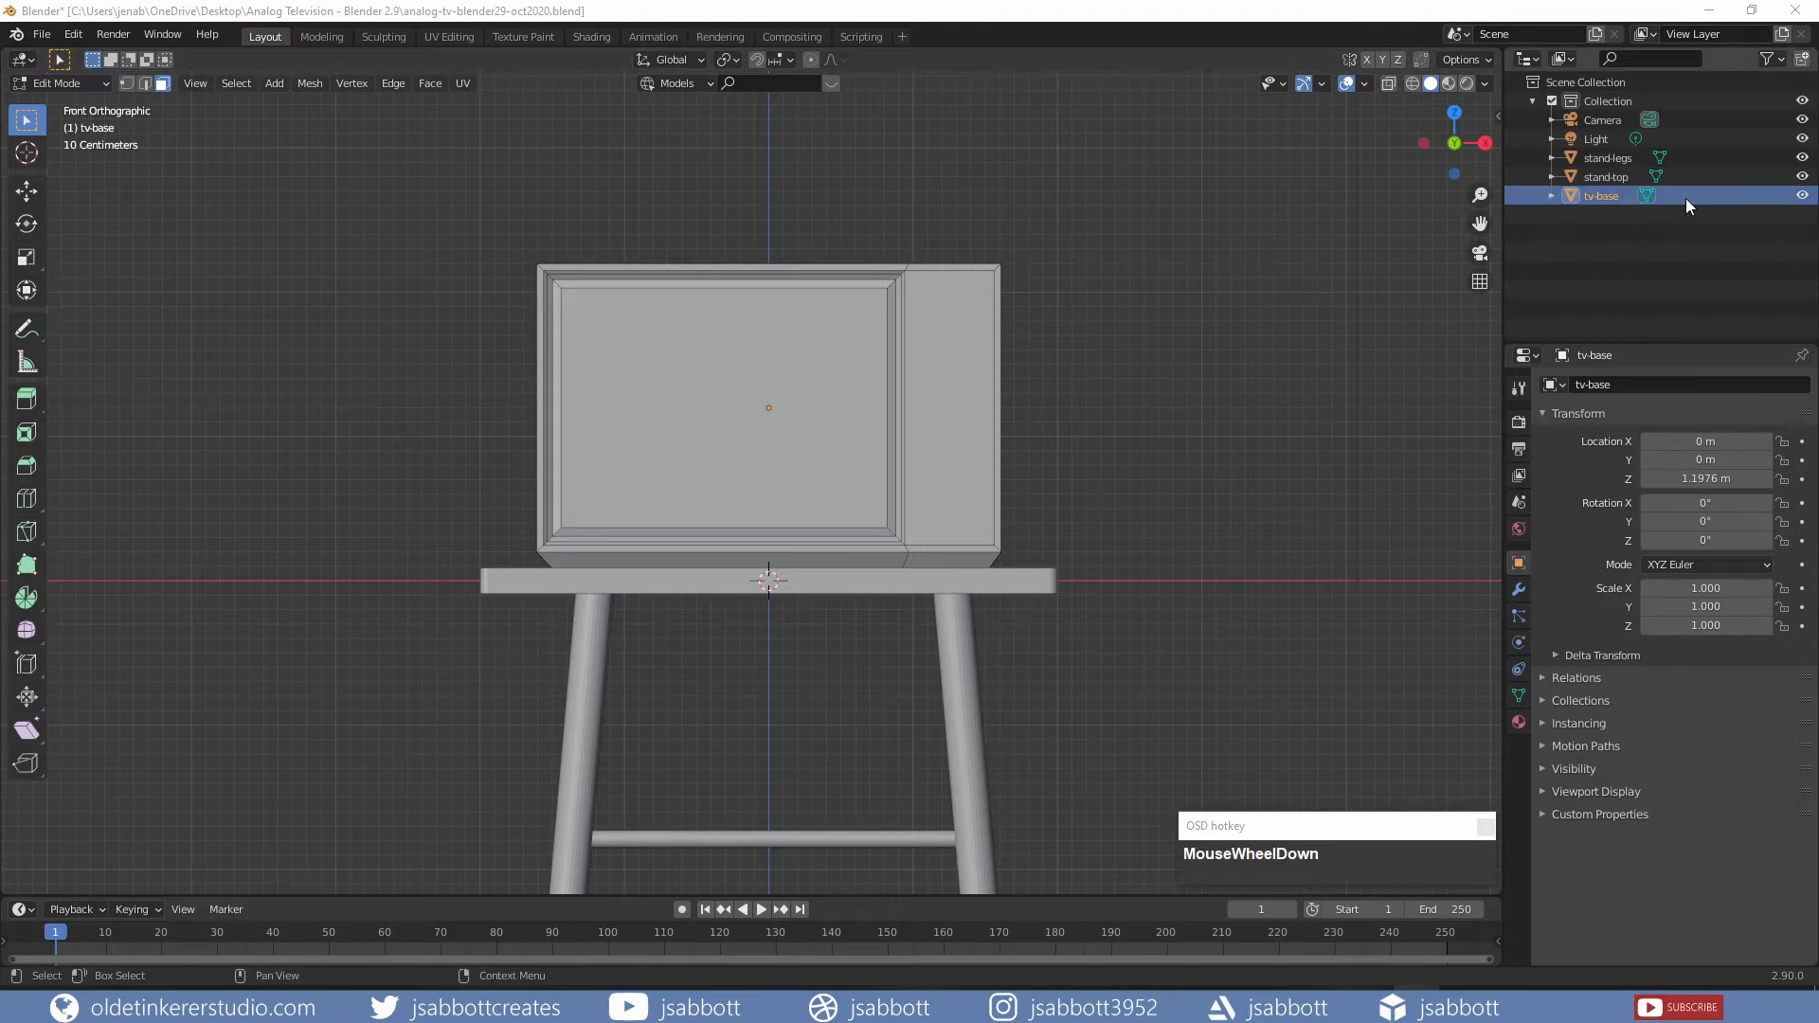
left_click(1800, 178)
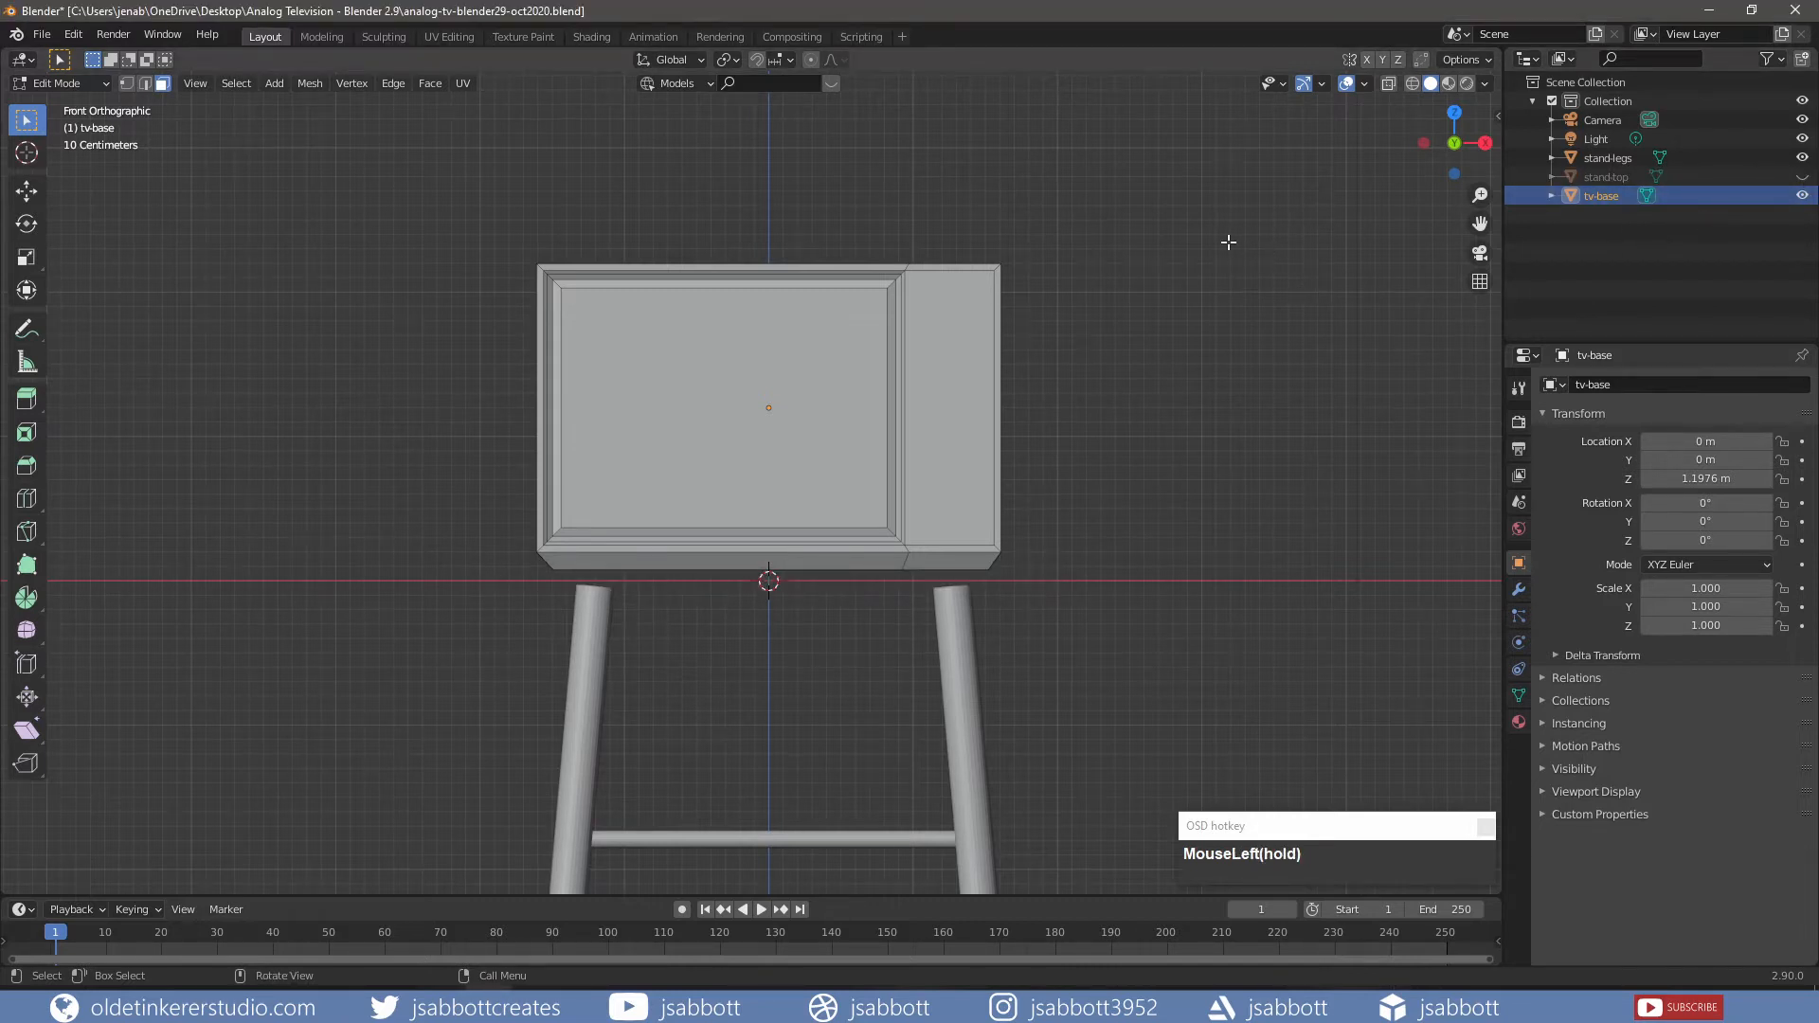
key("2")
middle_click_drag(1144, 248, 1024, 299)
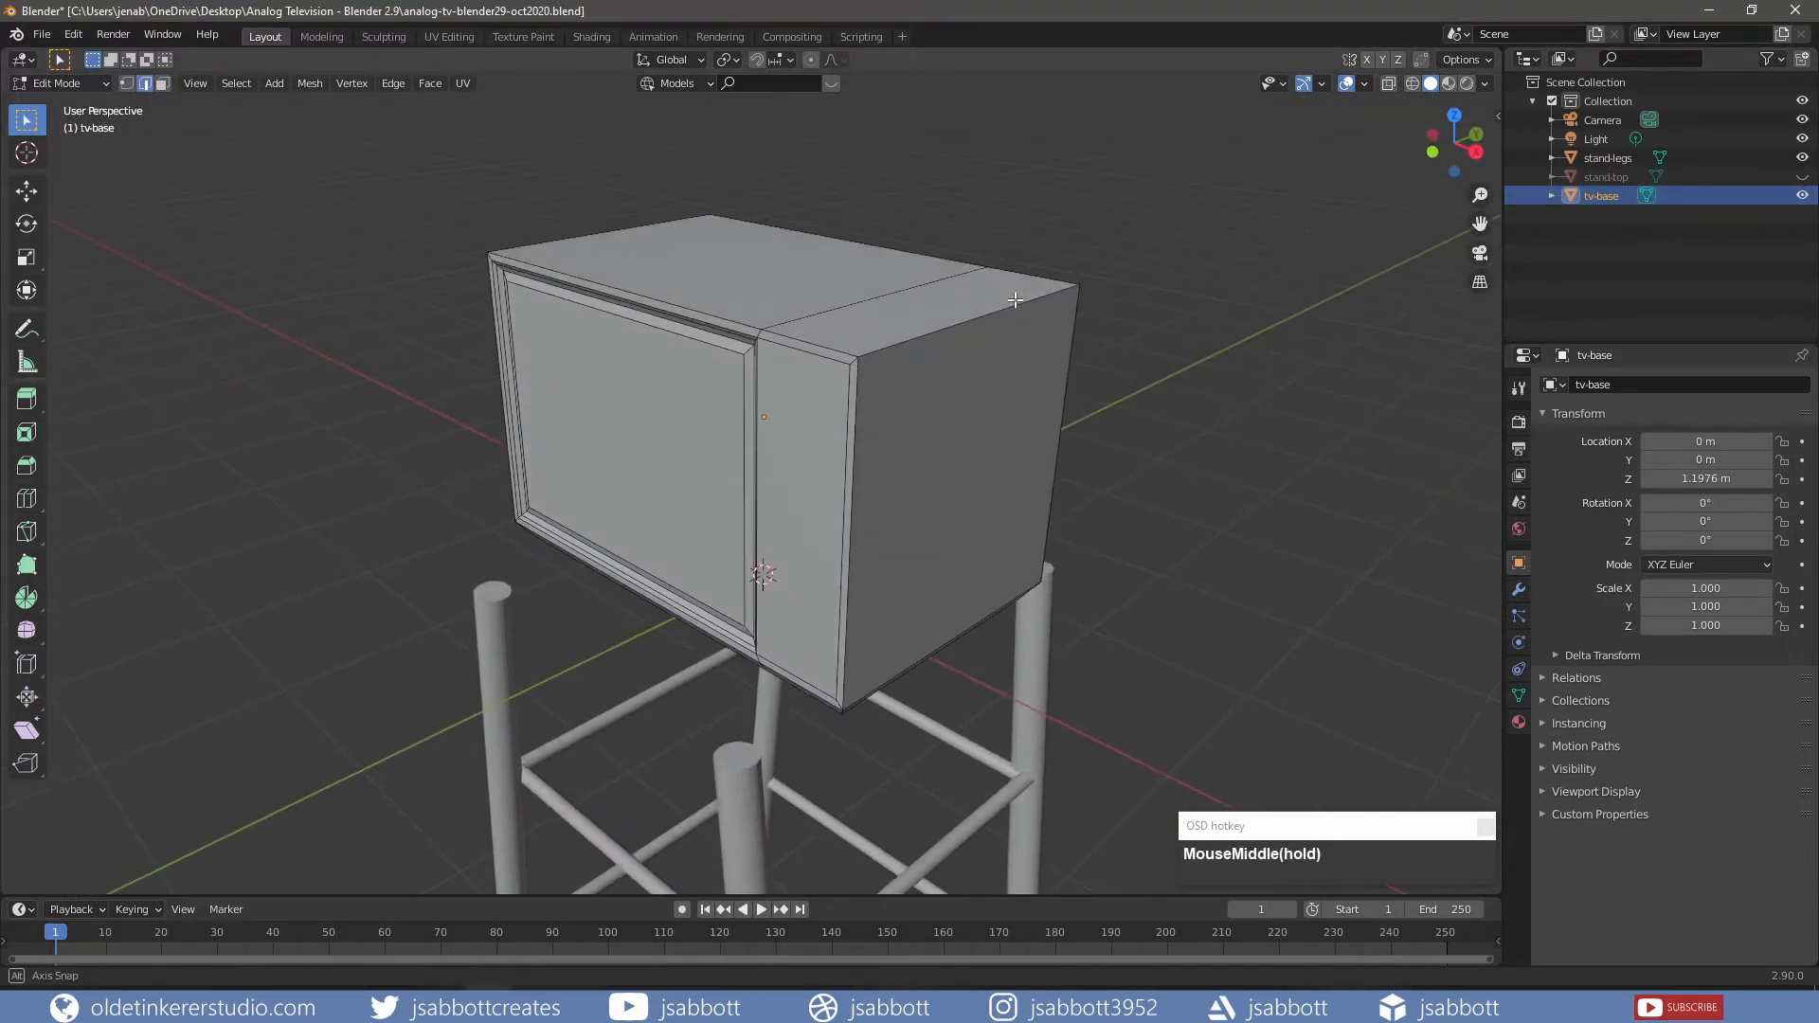
- Bevel the edge loops of the TV's outer body and screen frame by about 0.008 m with 3 segments, and show the stand top again
left_click(968, 319)
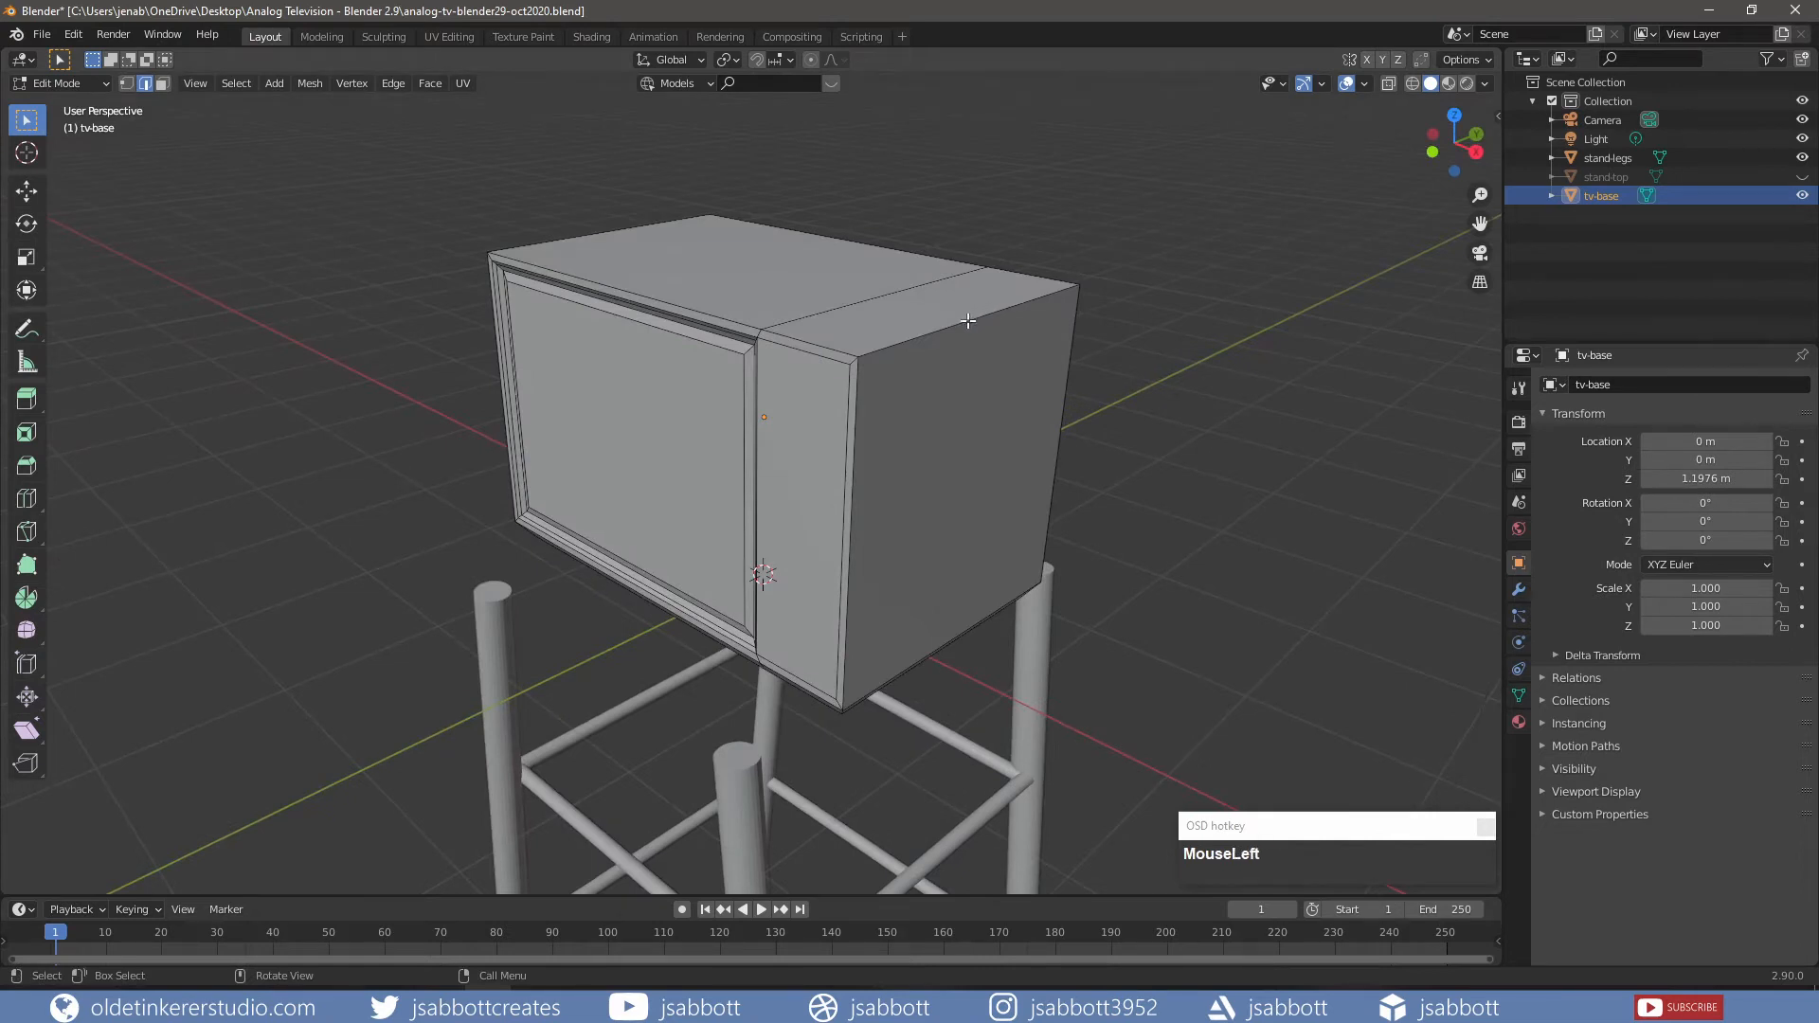
key("shift")
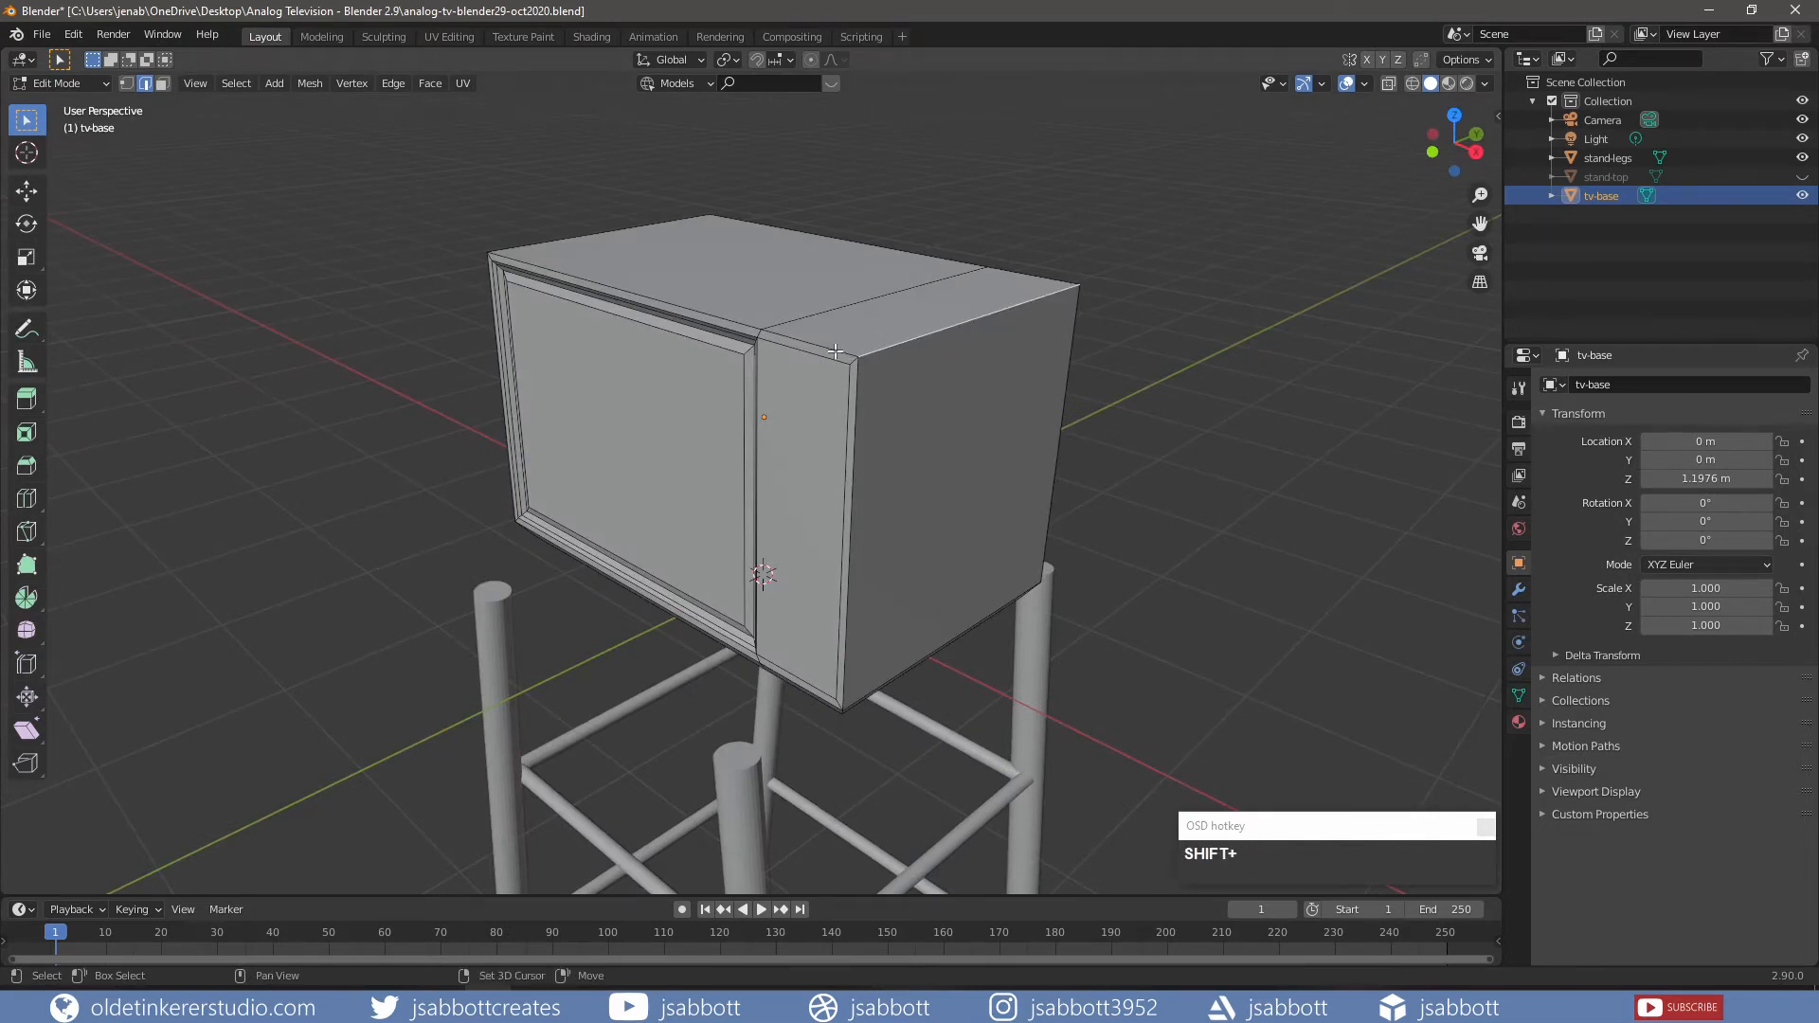
left_click(834, 349, "shift")
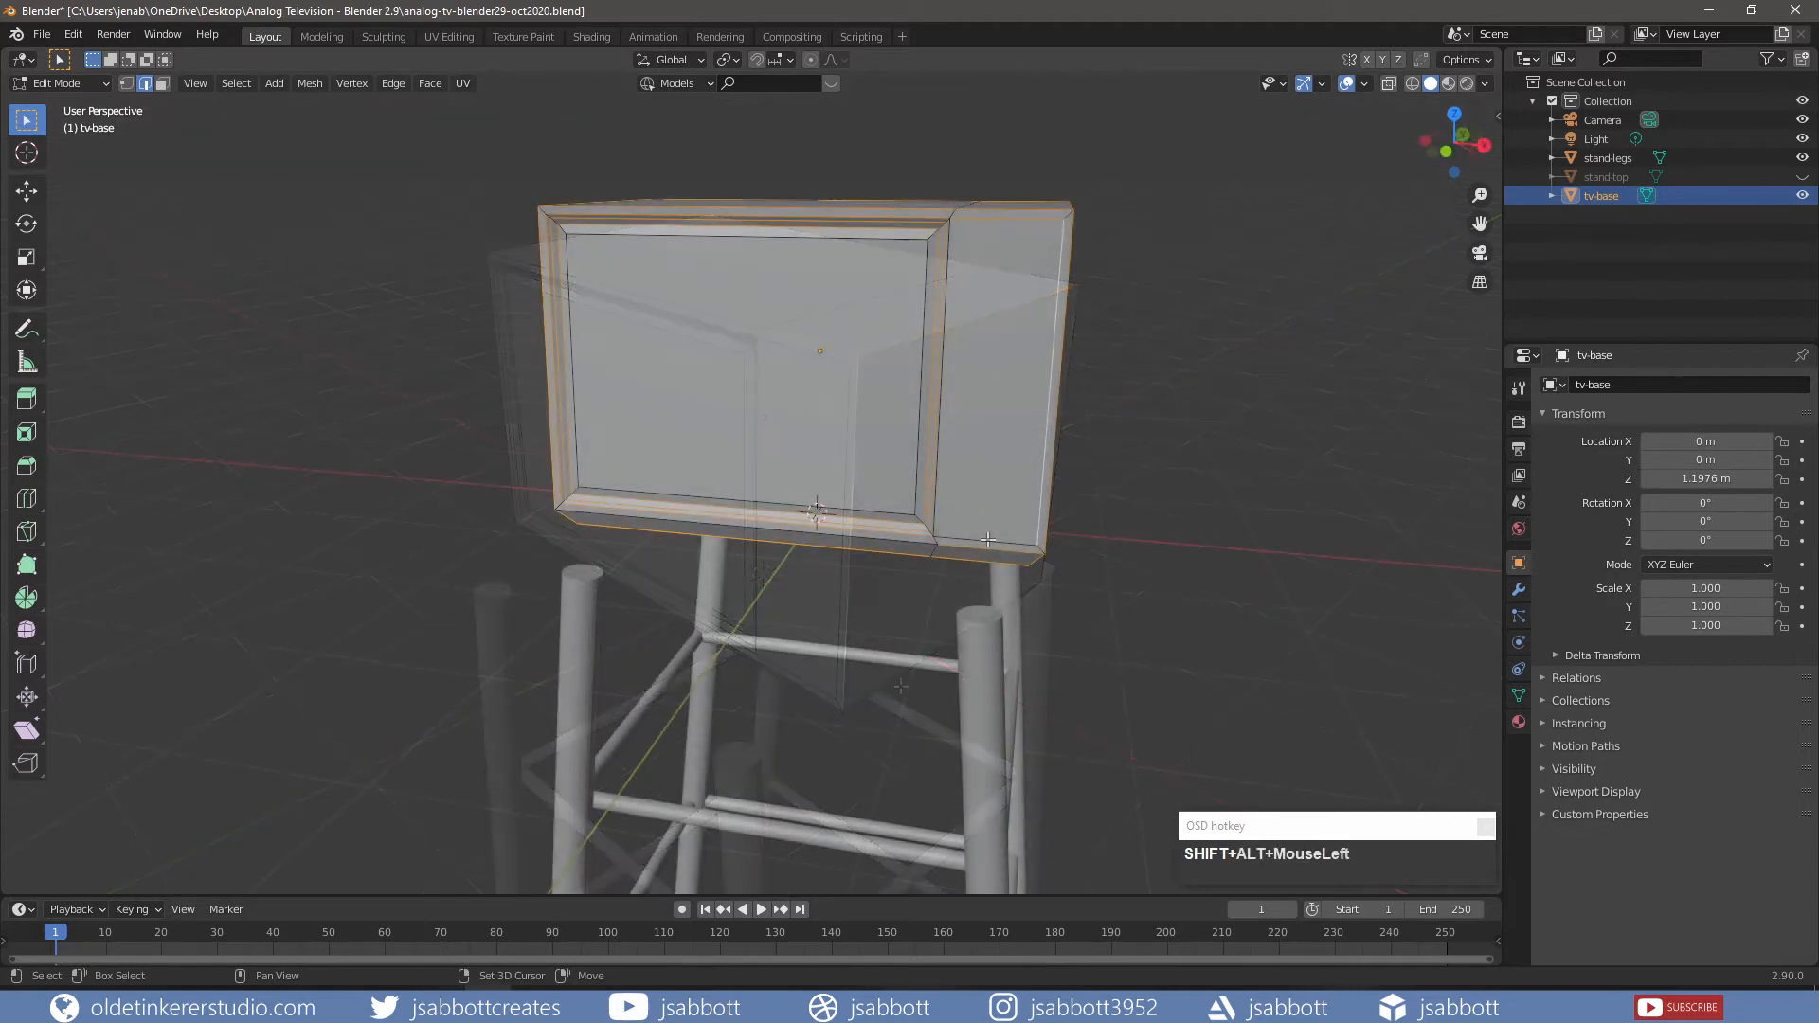
middle_click_drag(1087, 434, 1048, 447)
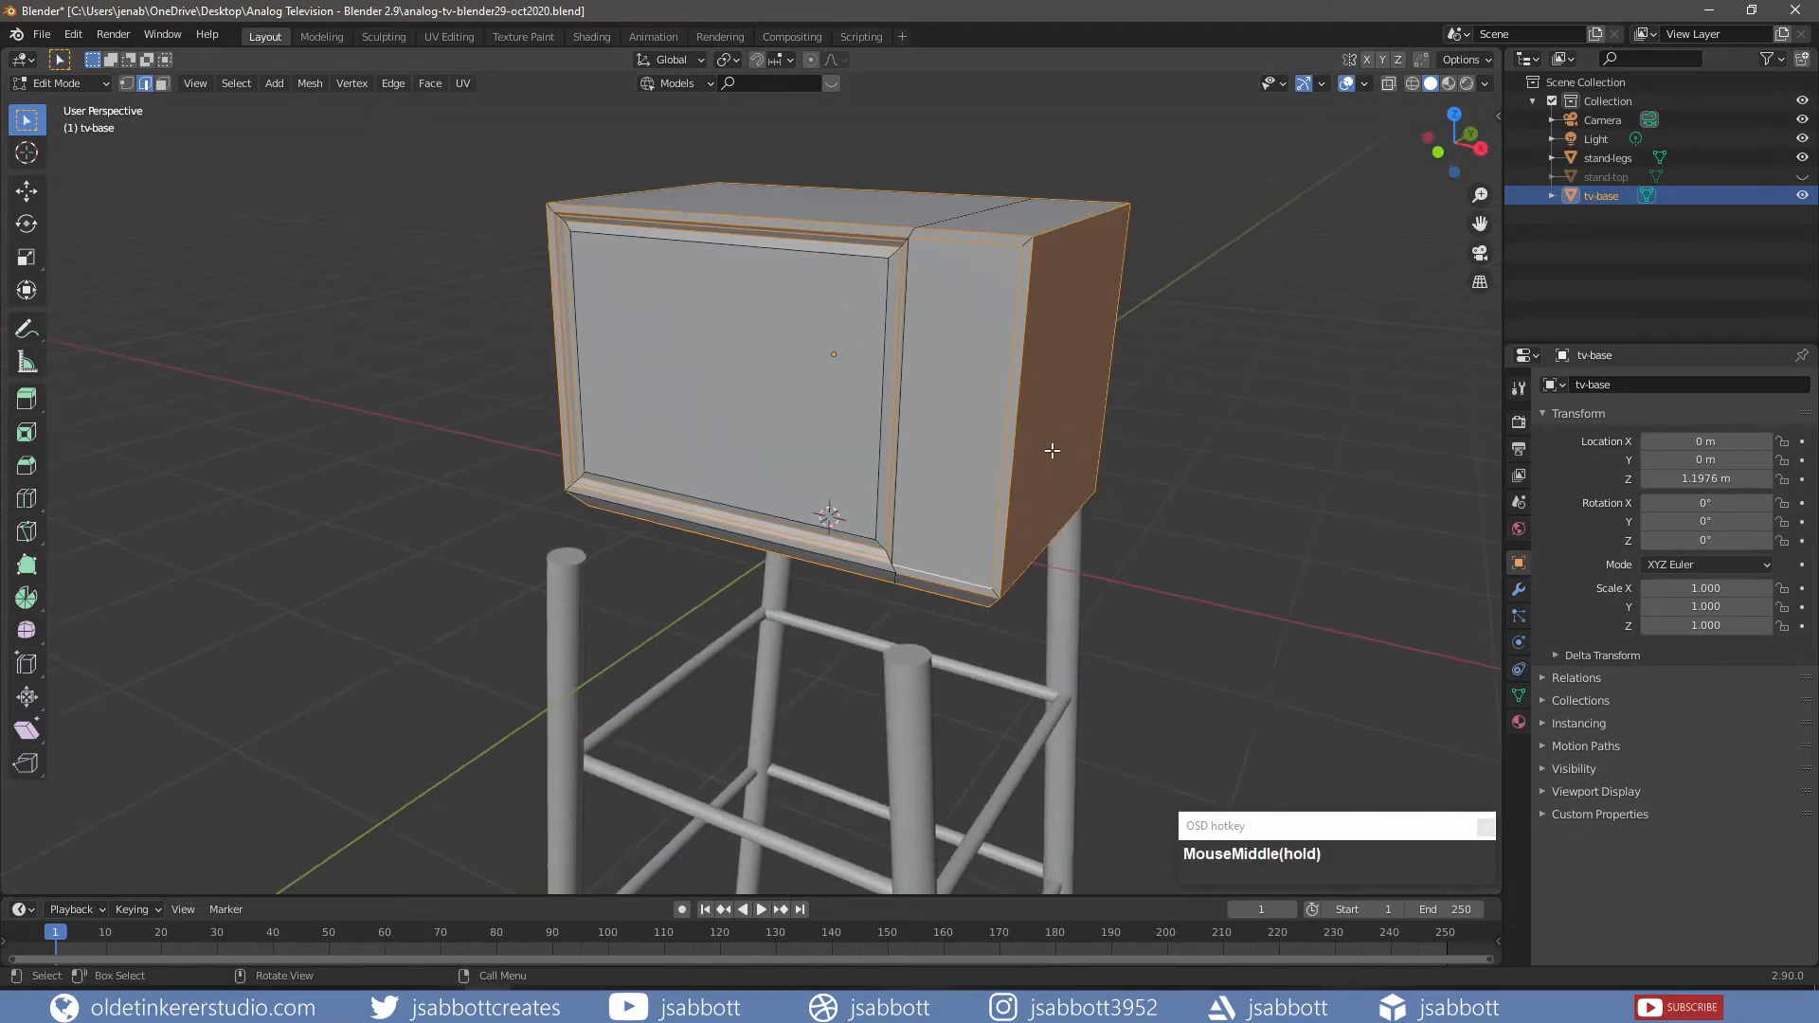
key("ctrl+b")
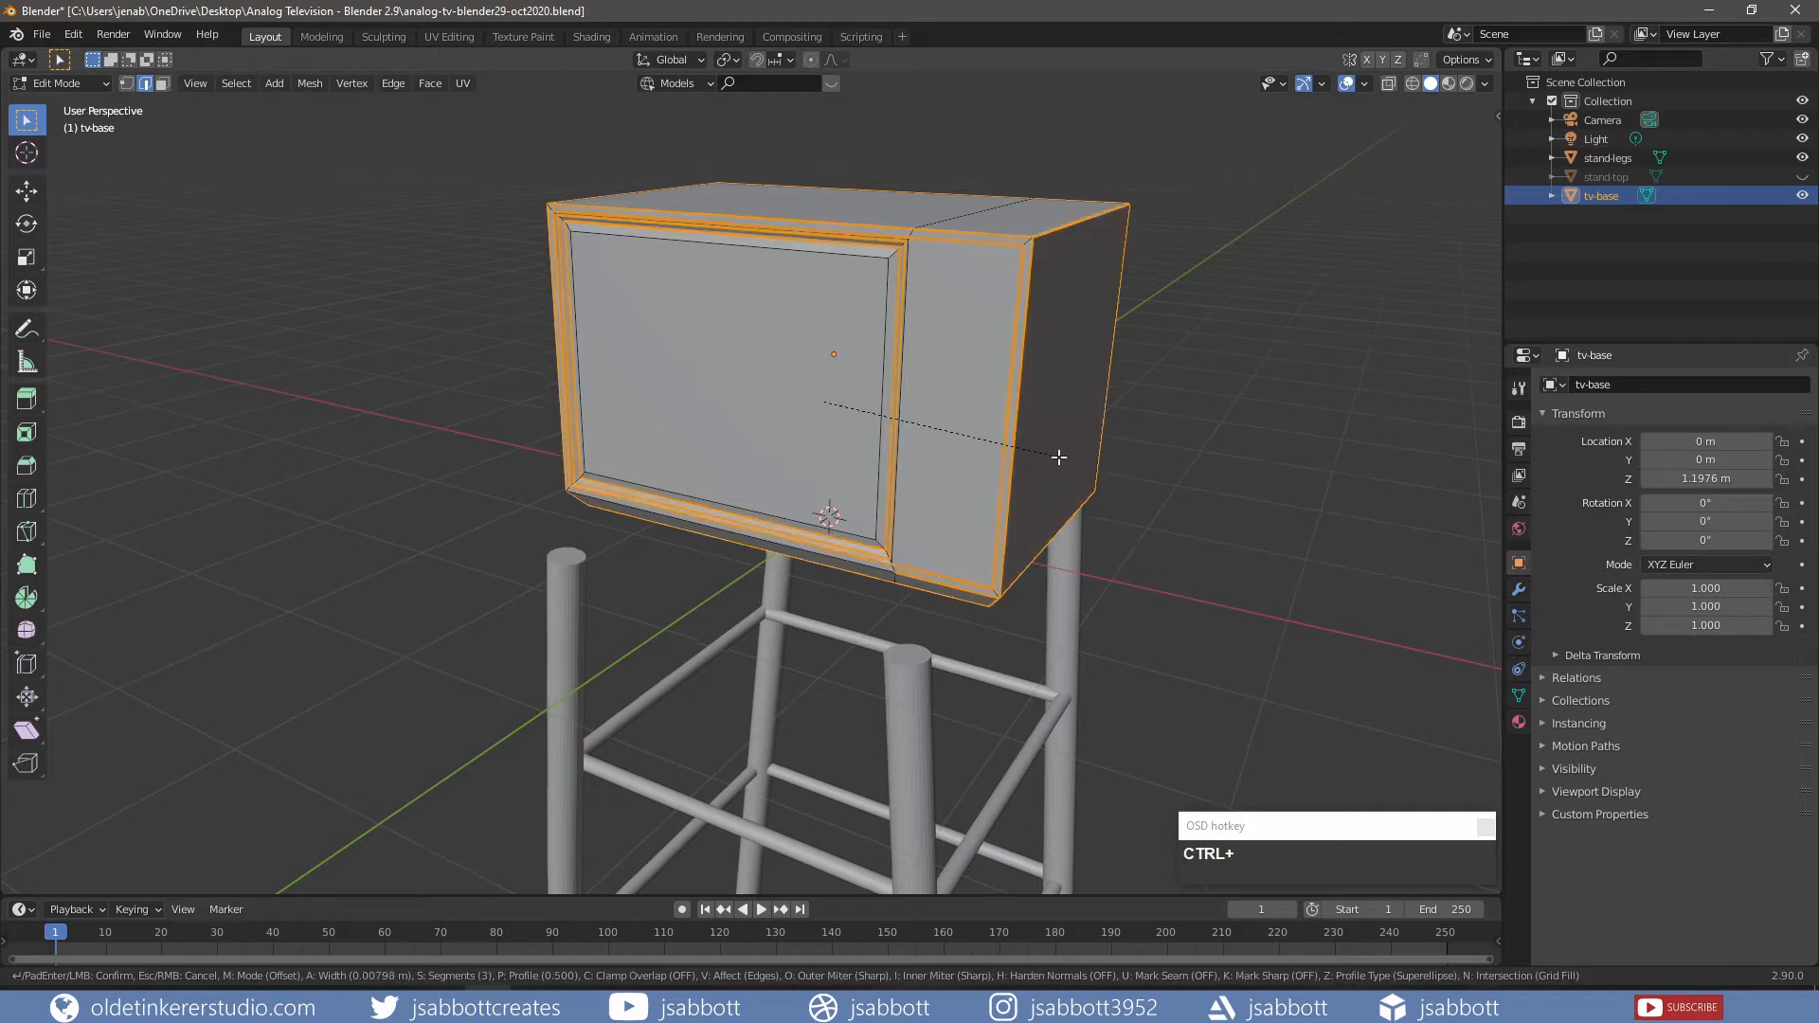
left_click(1060, 458)
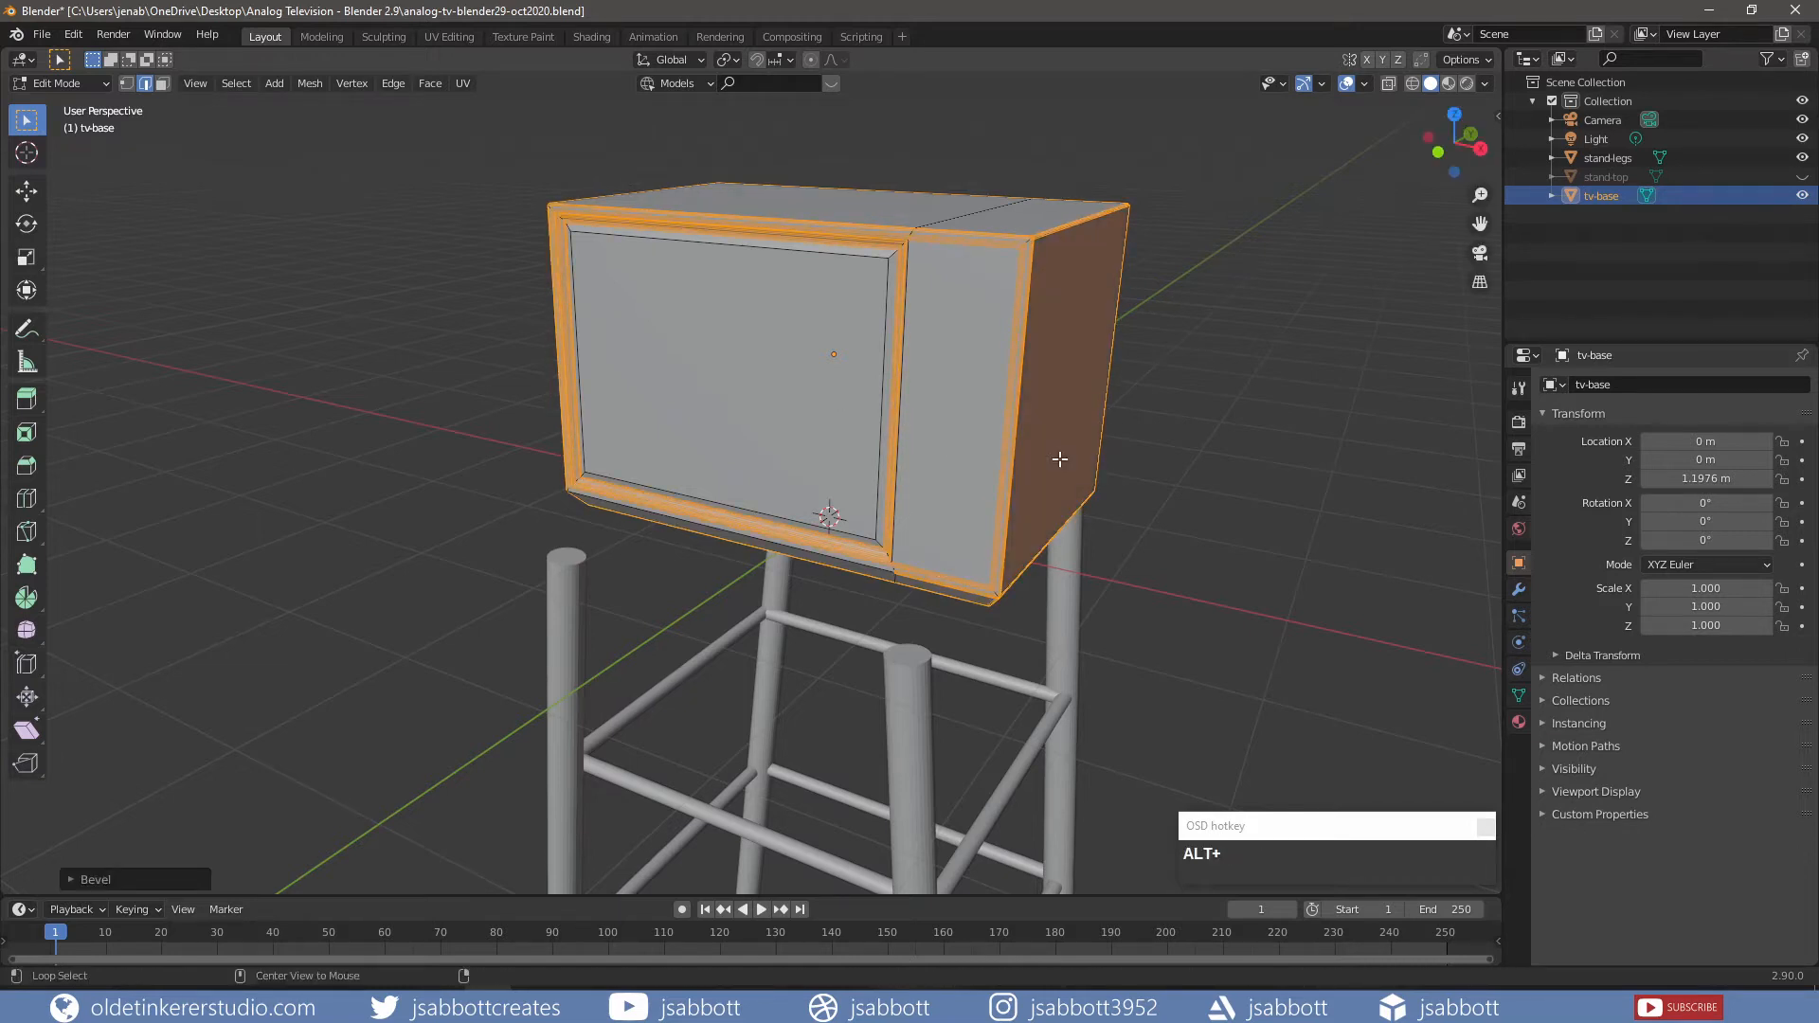
key("alt+a")
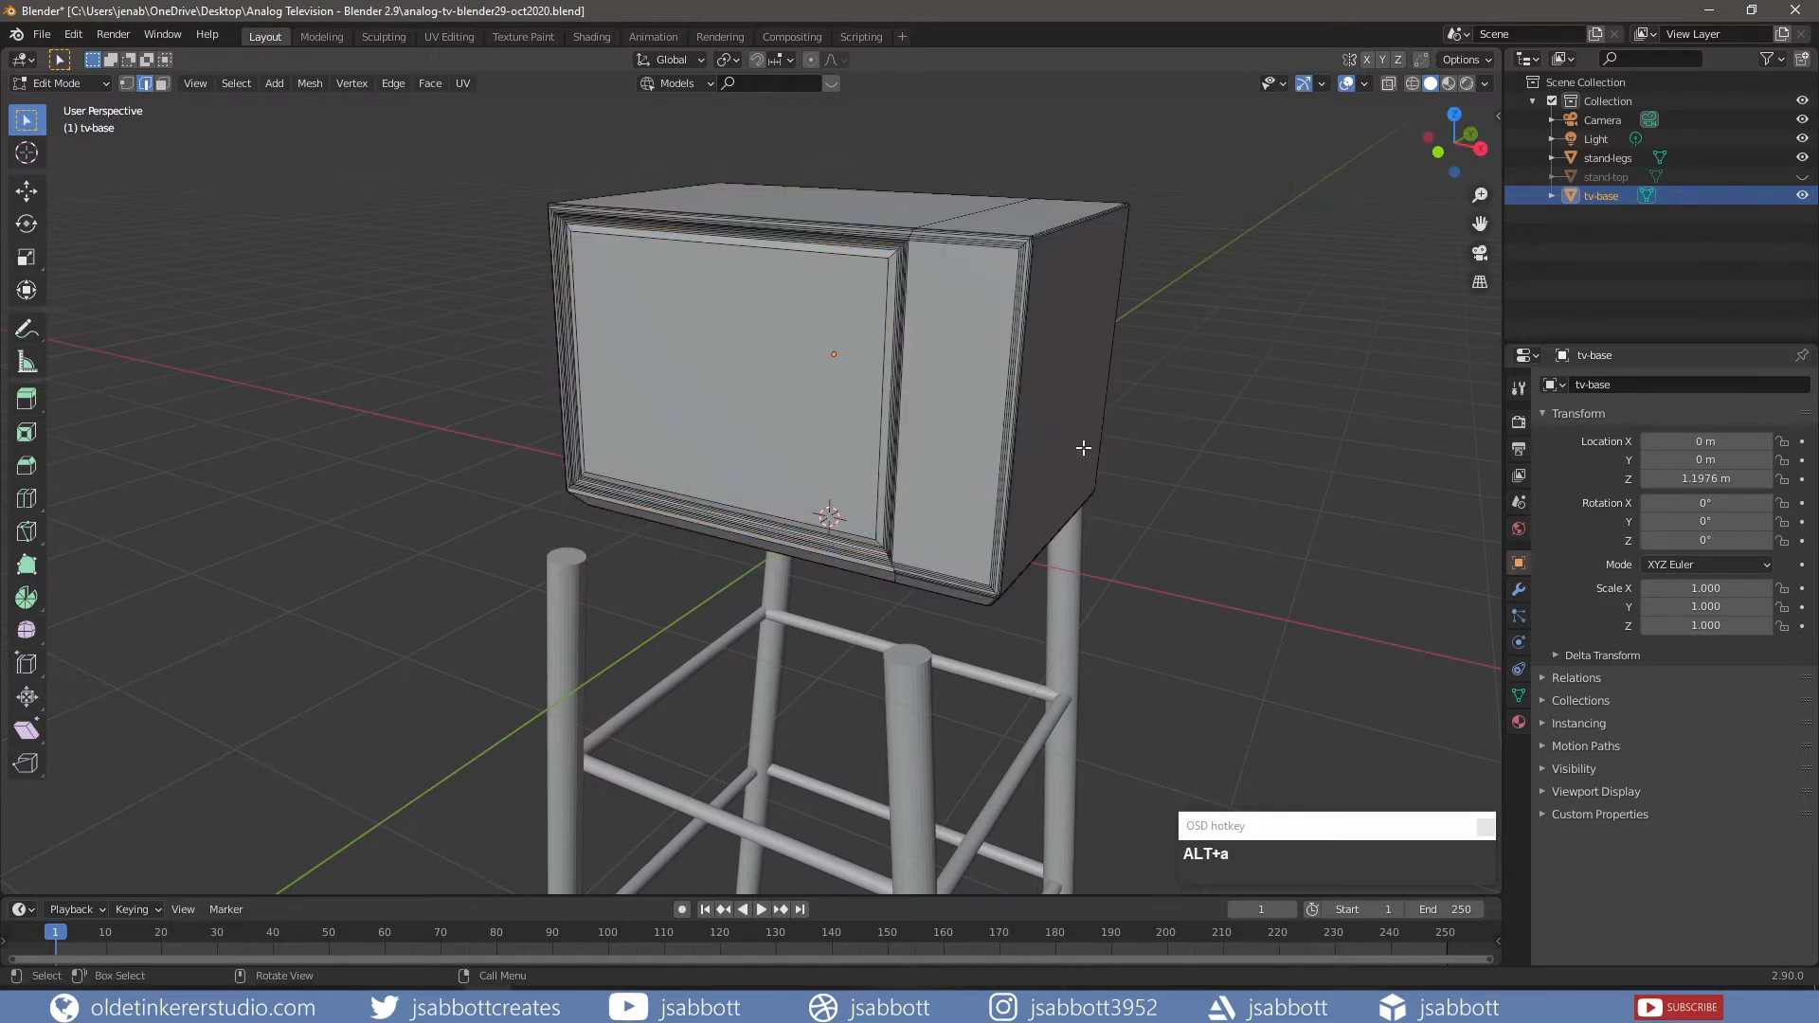
left_click(1802, 176)
- Separate the large screen face from the TV body into its own object and return to Object Mode
key("KP_1")
key("alt+a")
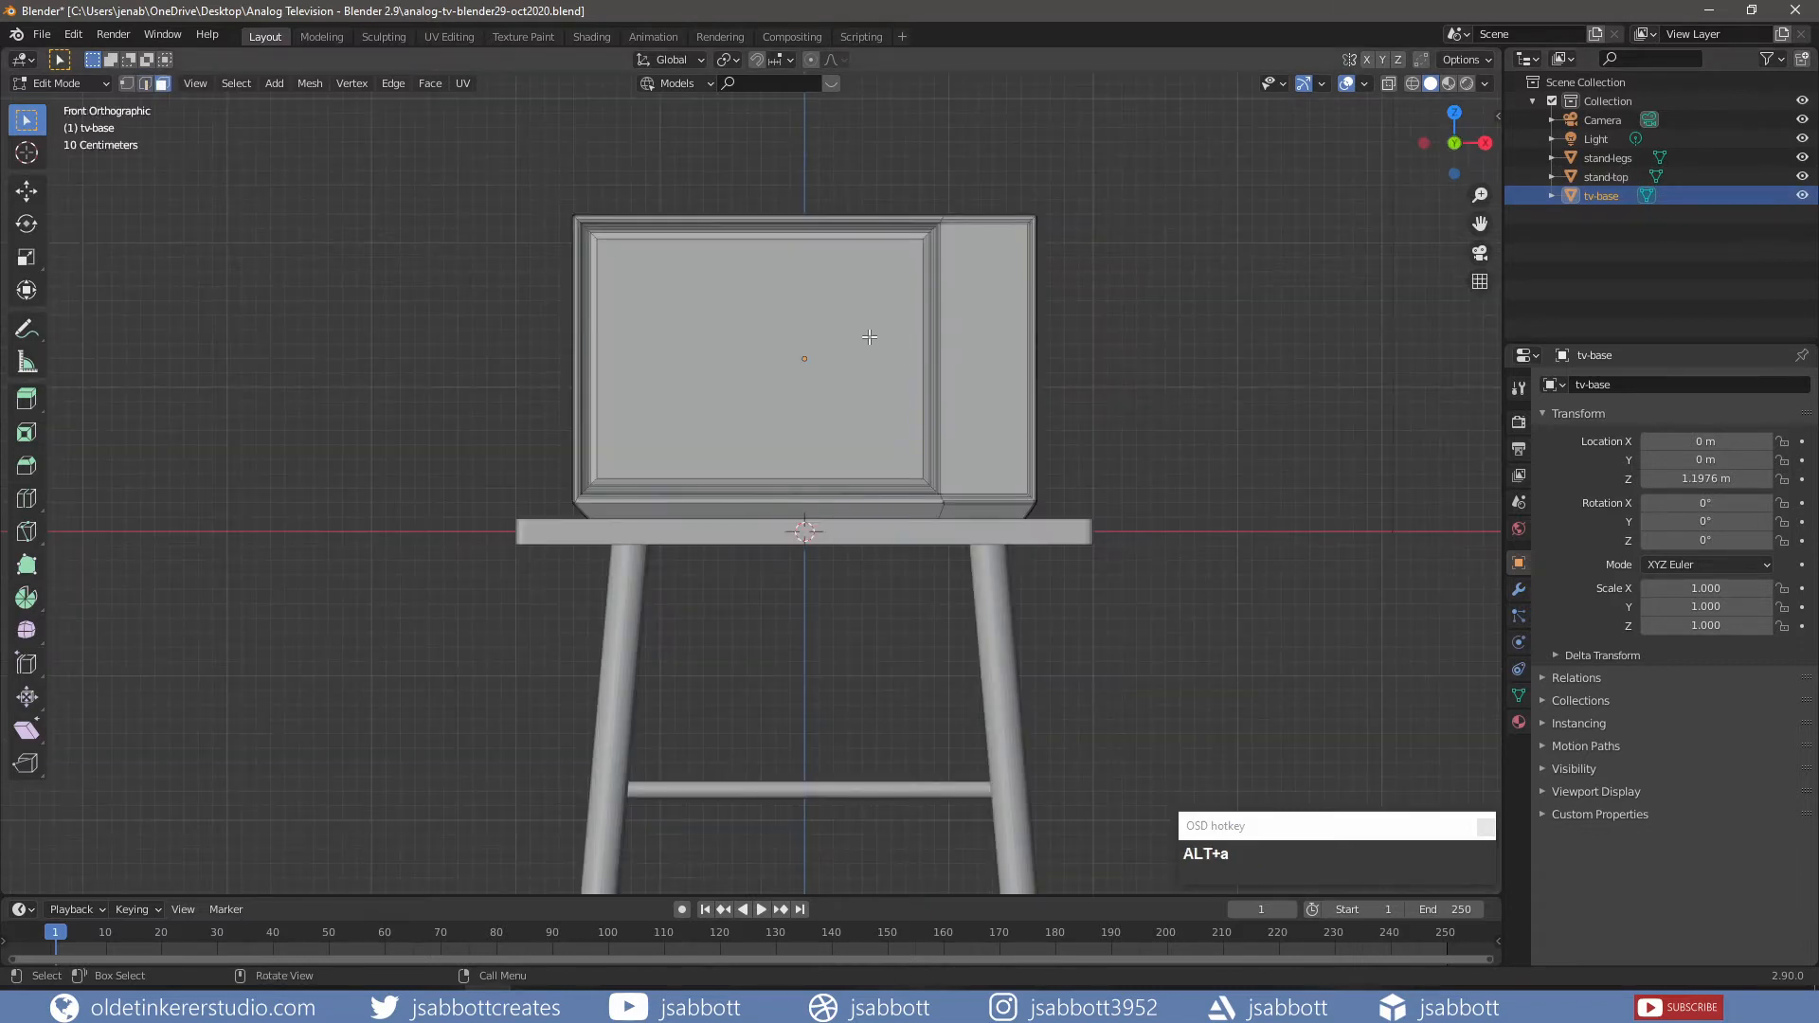
left_click(857, 336)
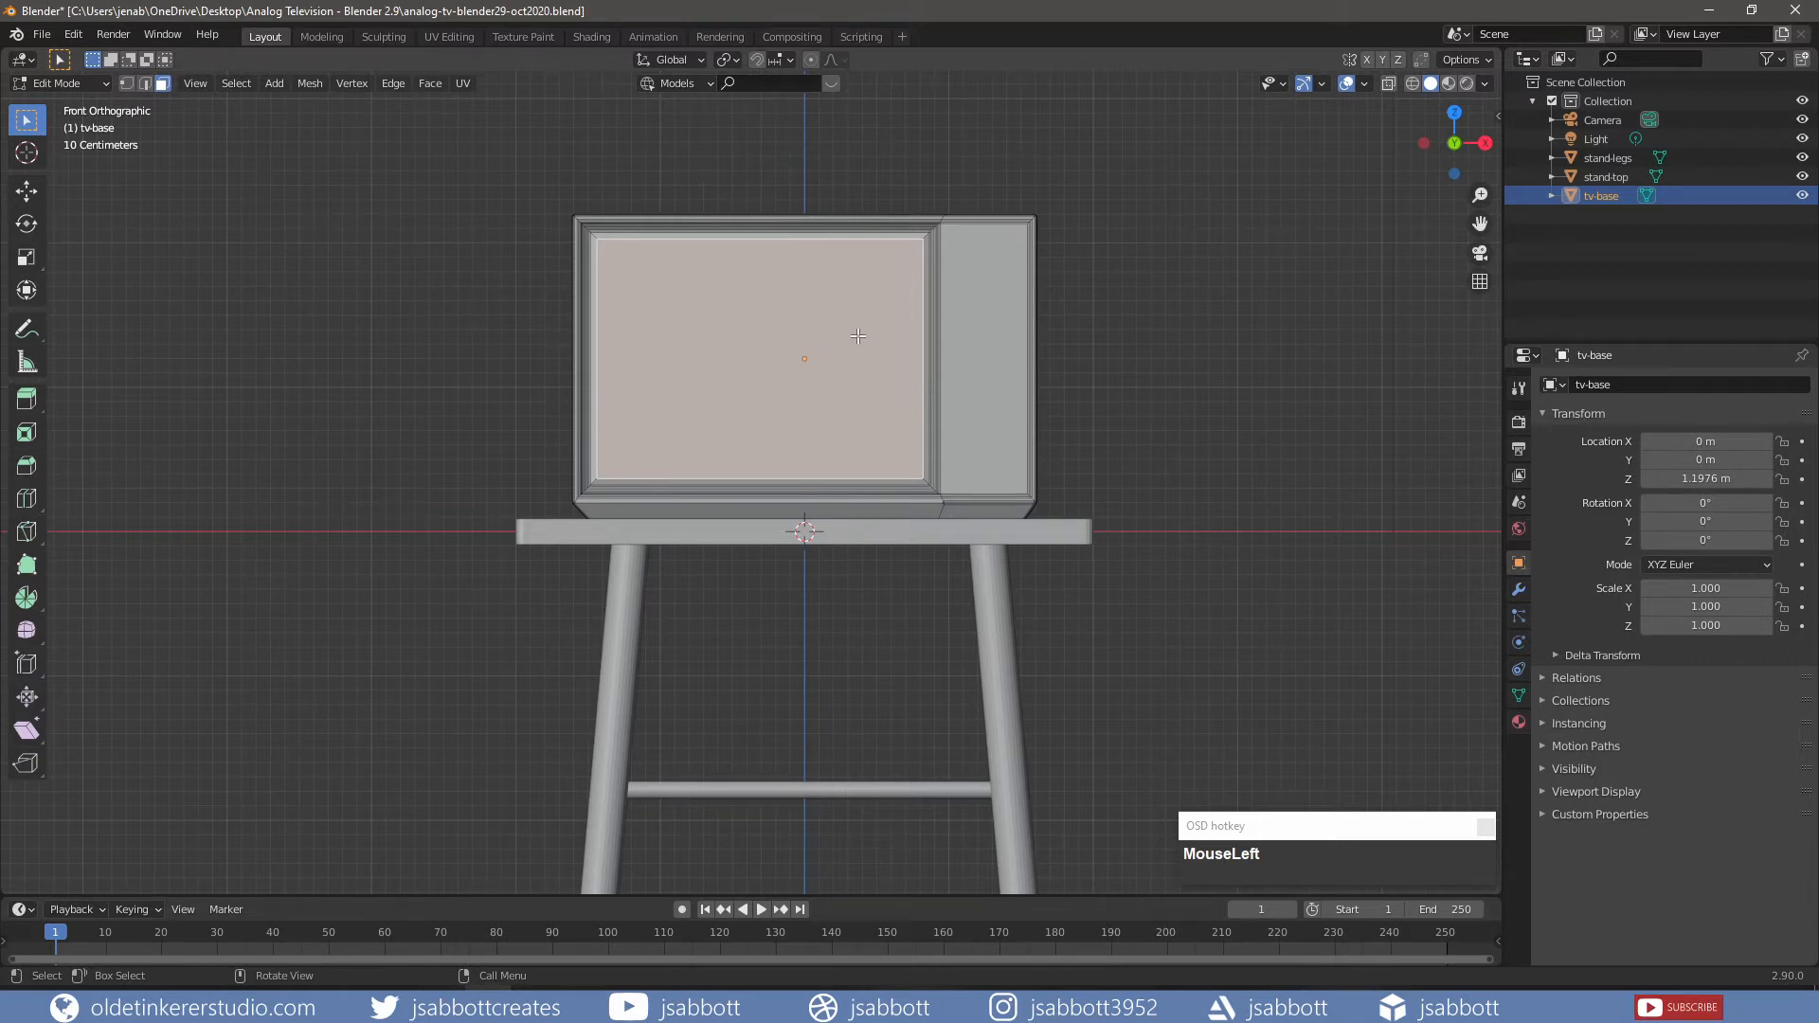
key("p")
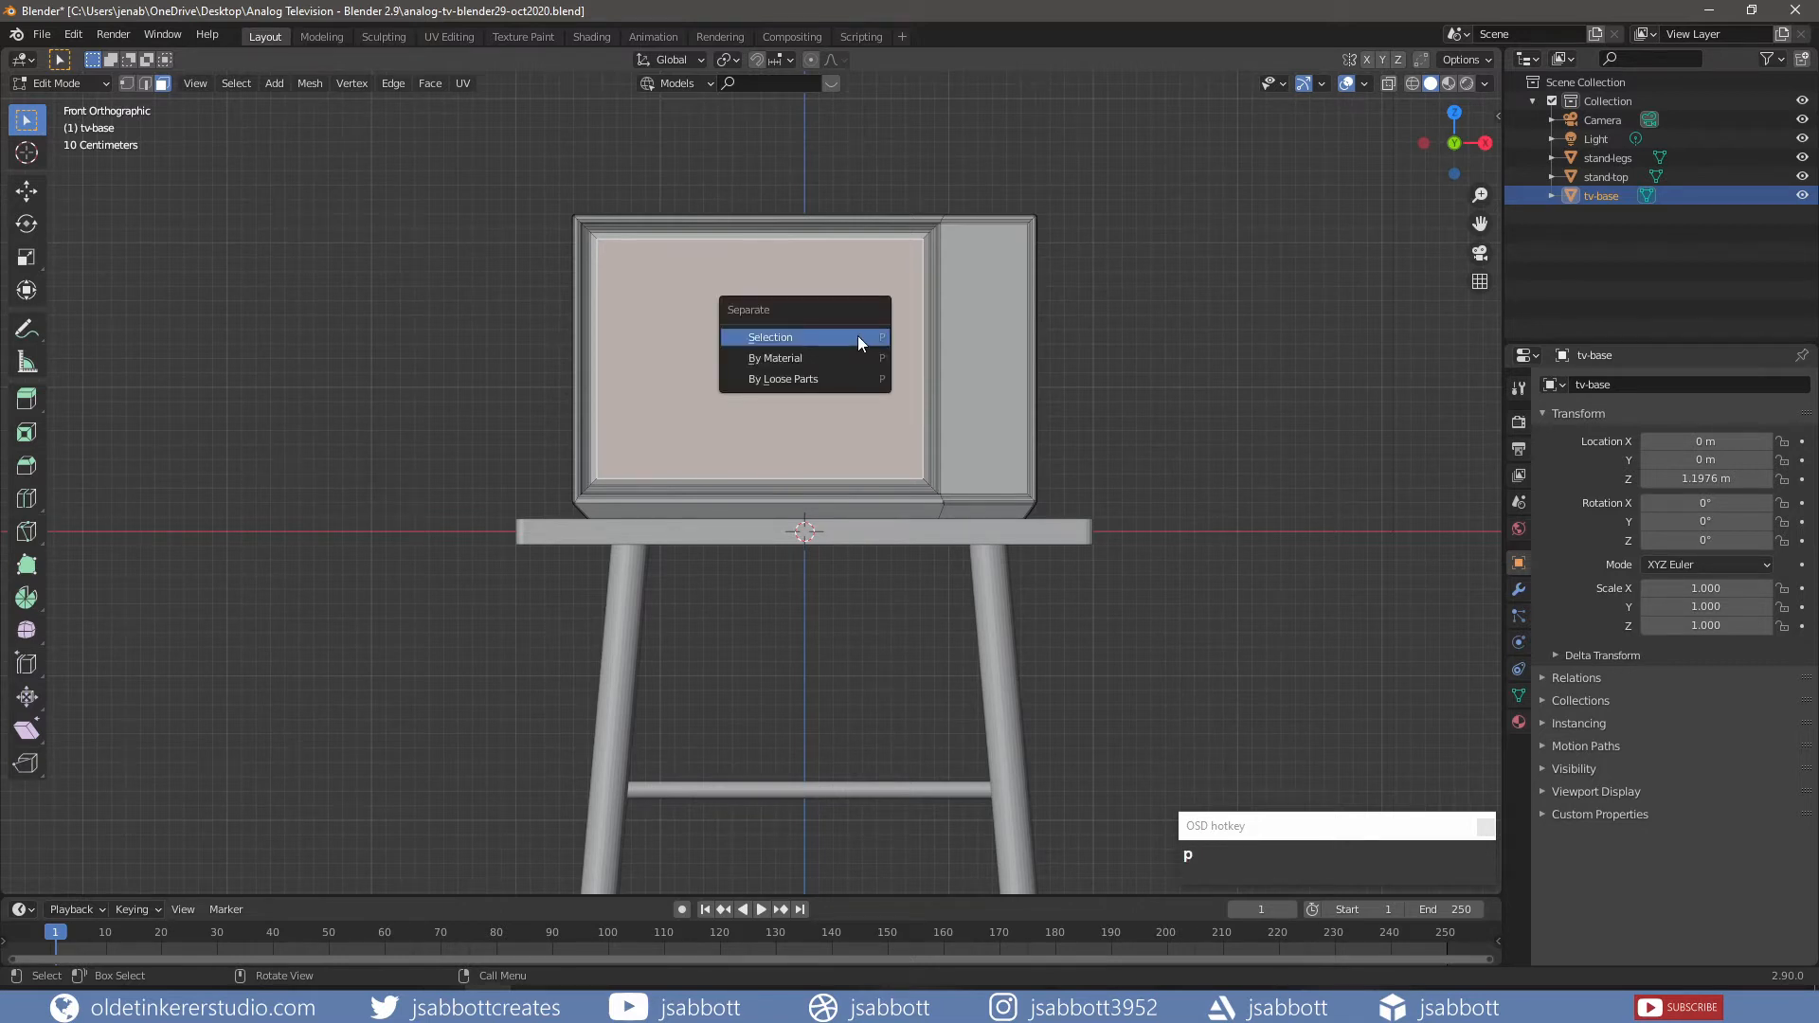
left_click(856, 336)
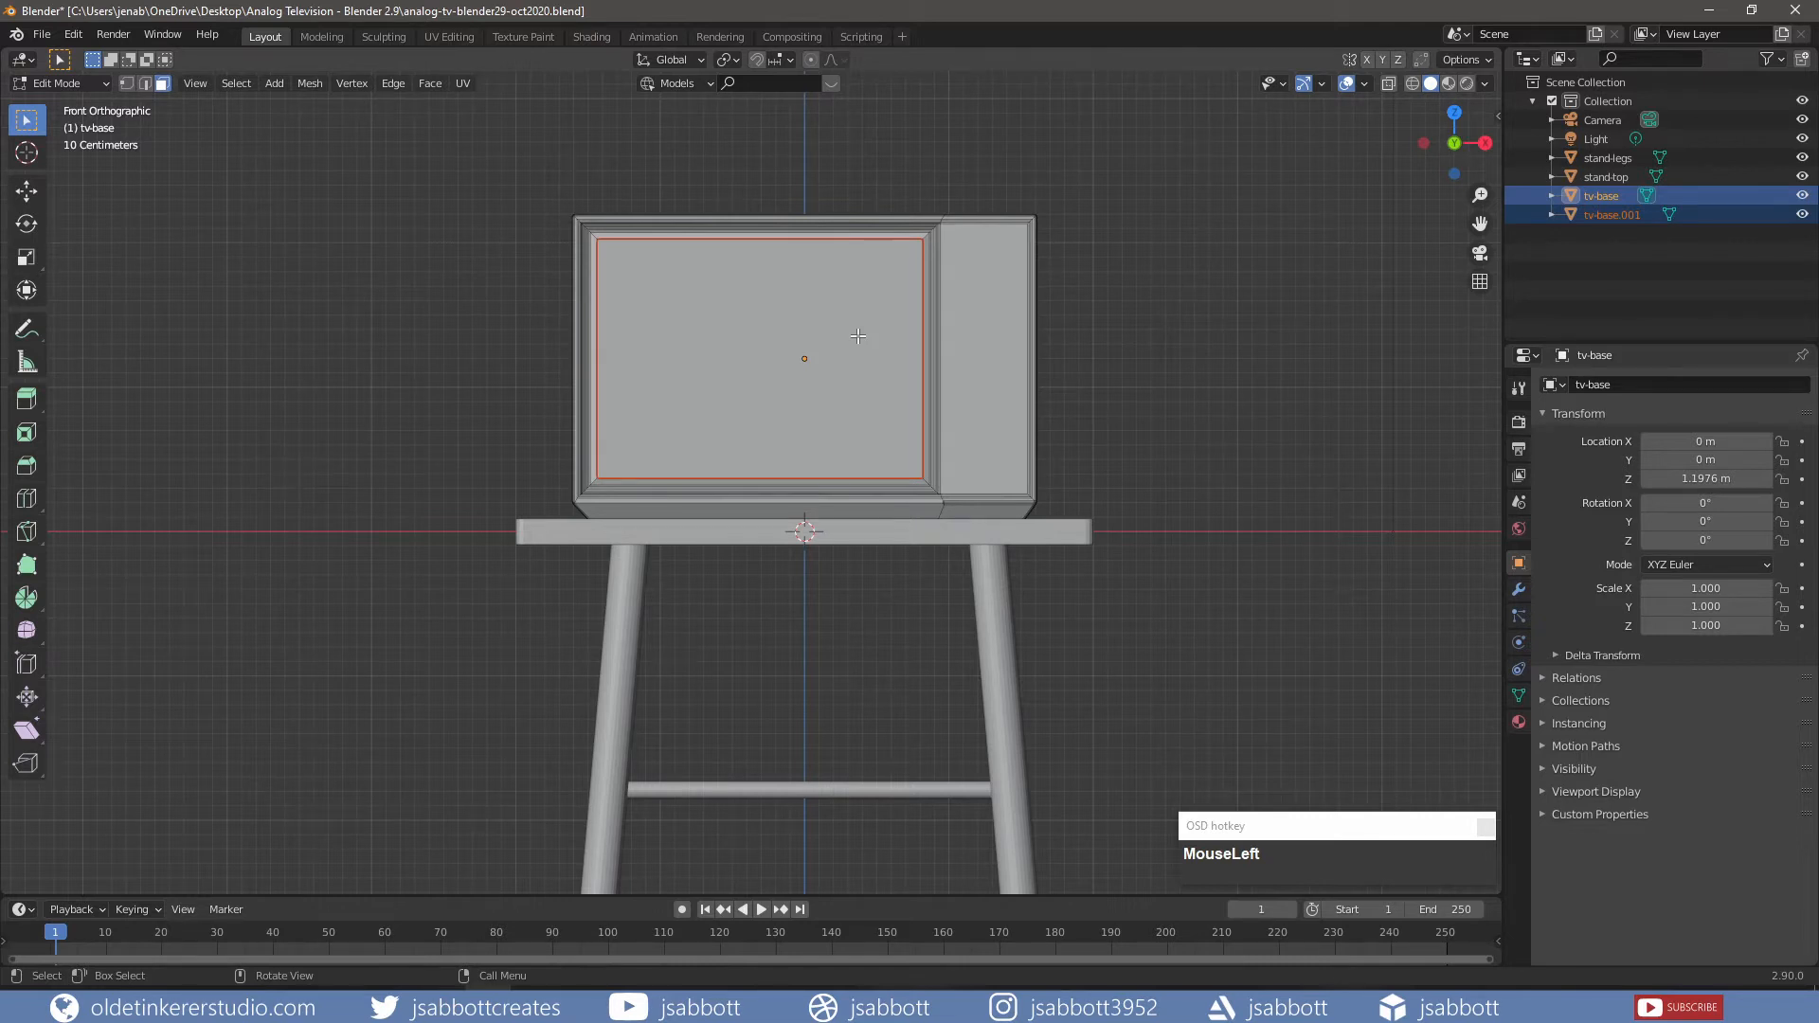
key("Tab")
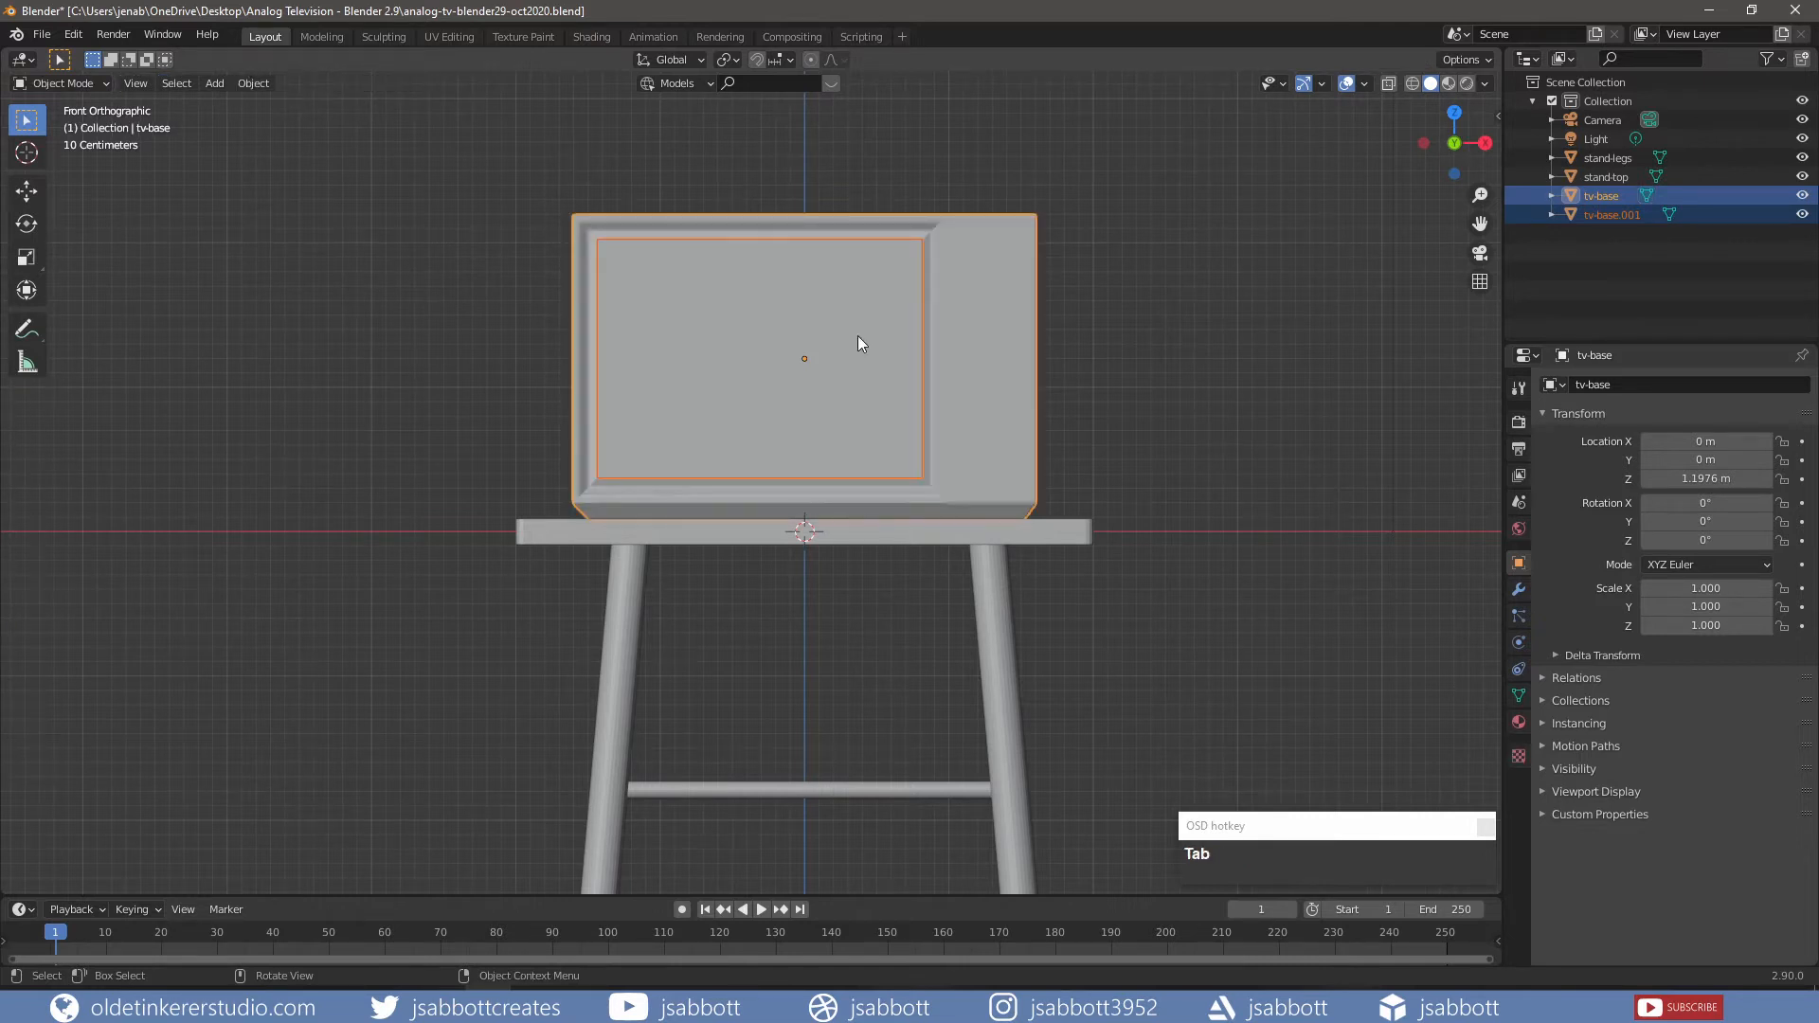
- Select only the TV body and apply its object transform
left_click(1128, 317)
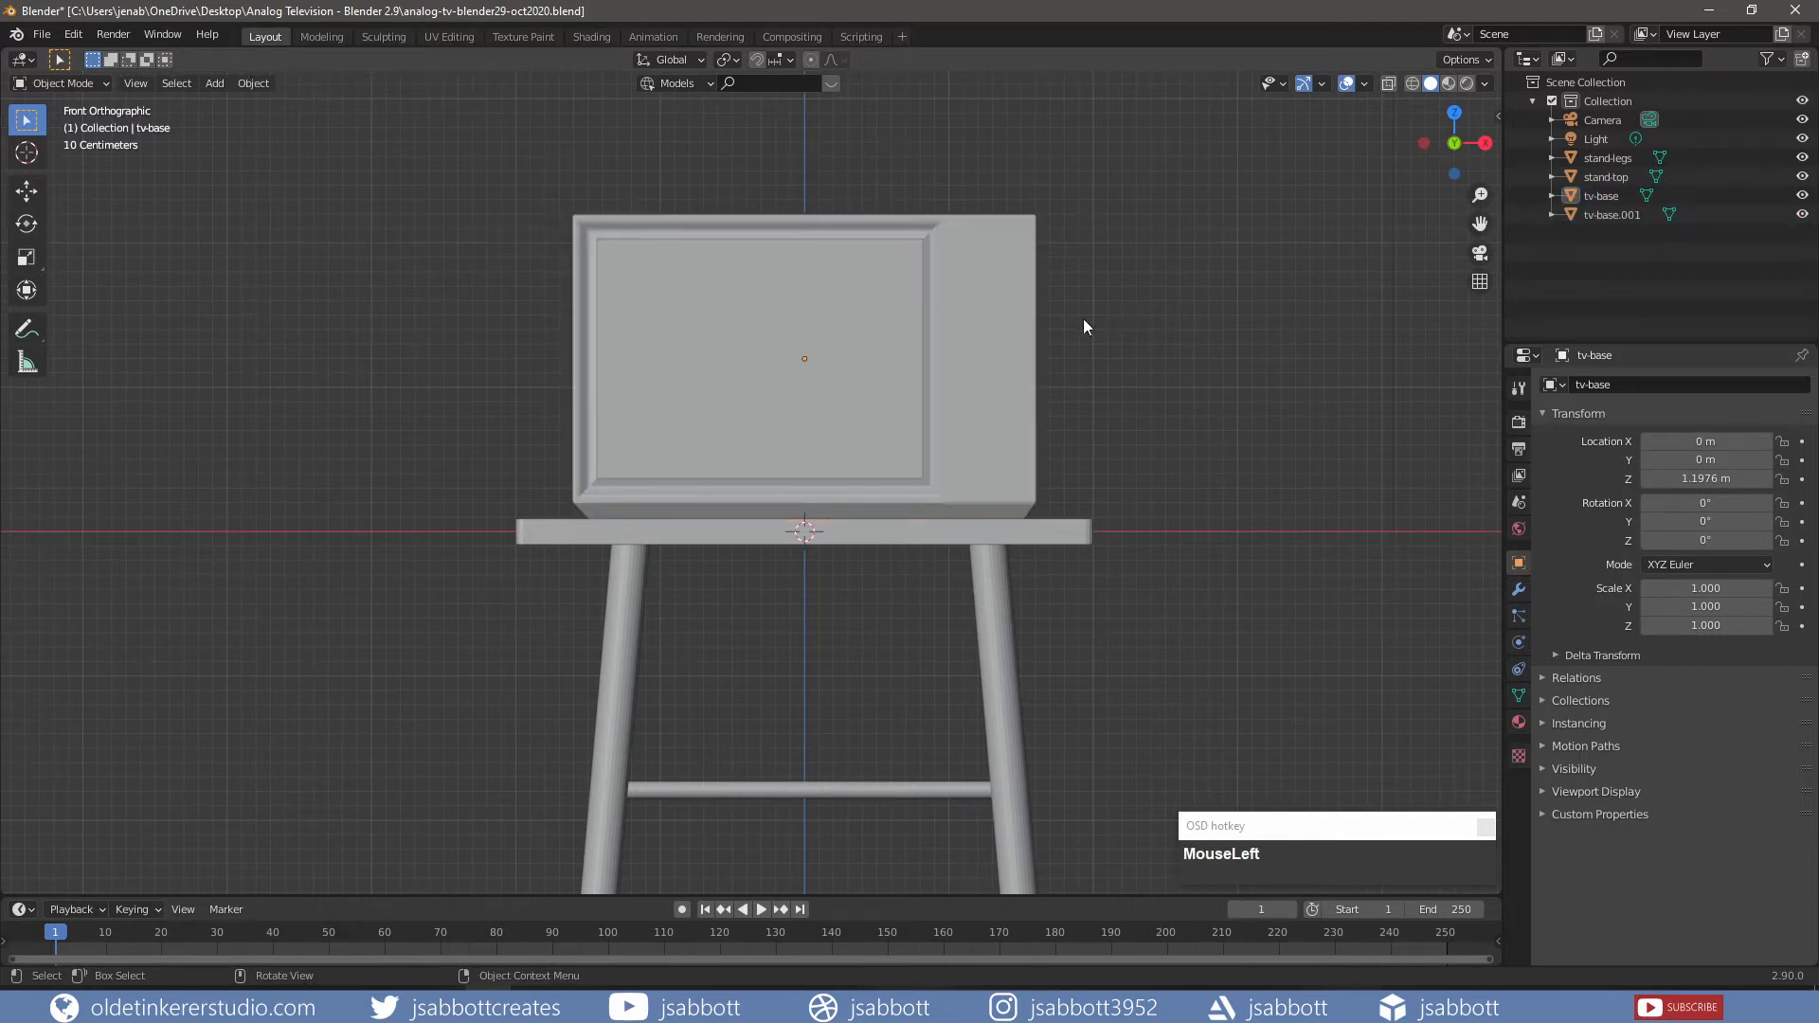
left_click(1002, 330)
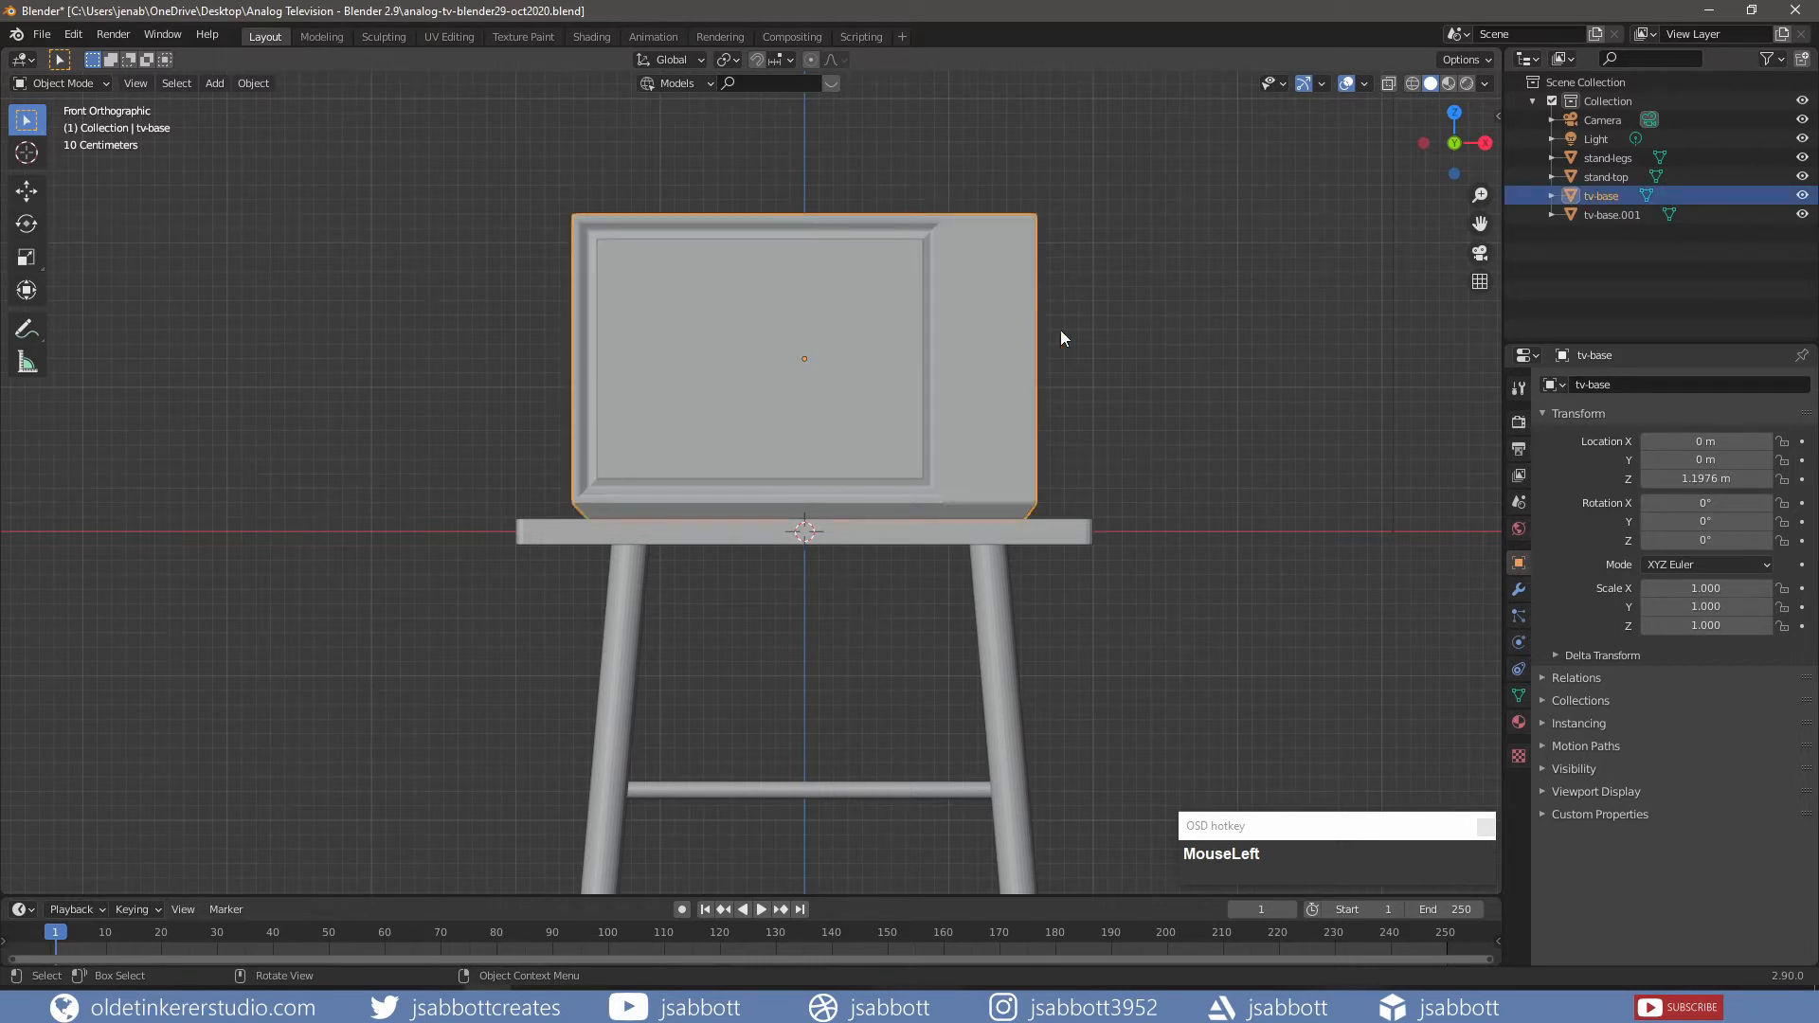
key("ctrl+a")
left_click(1128, 349)
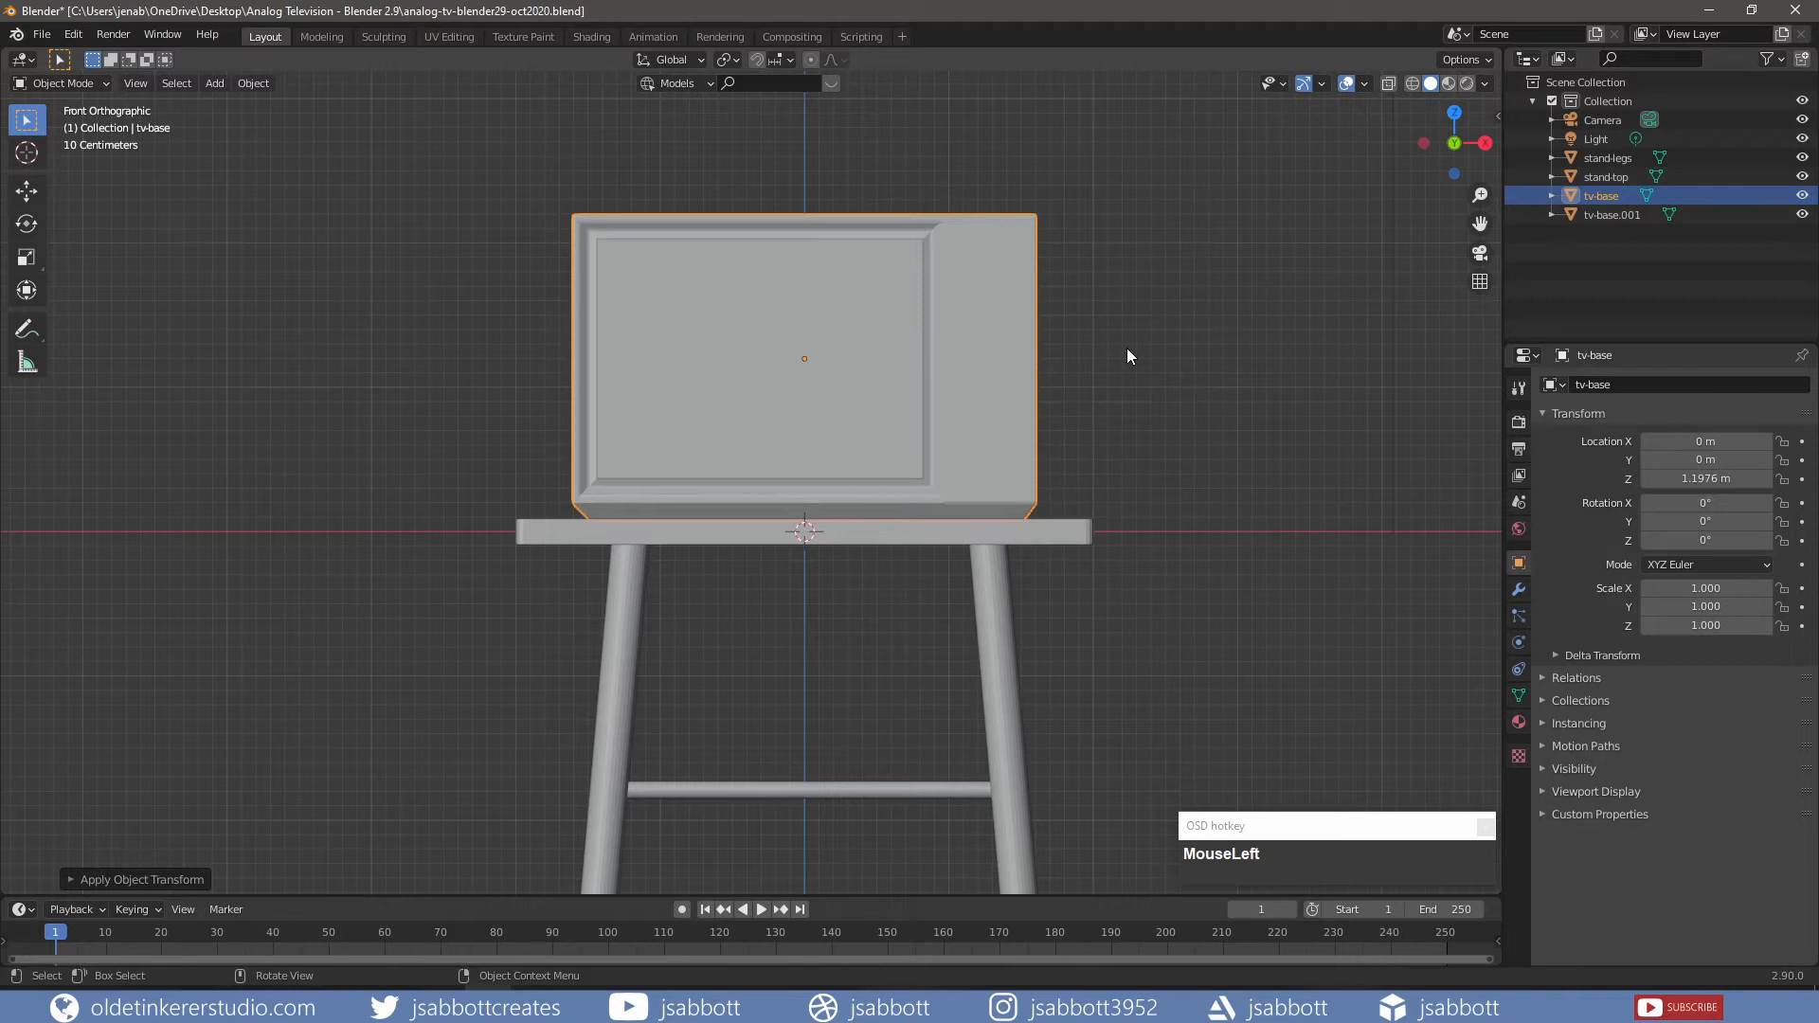
- Rename the separated screen object as tv-screen and save the file
left_click(742, 319)
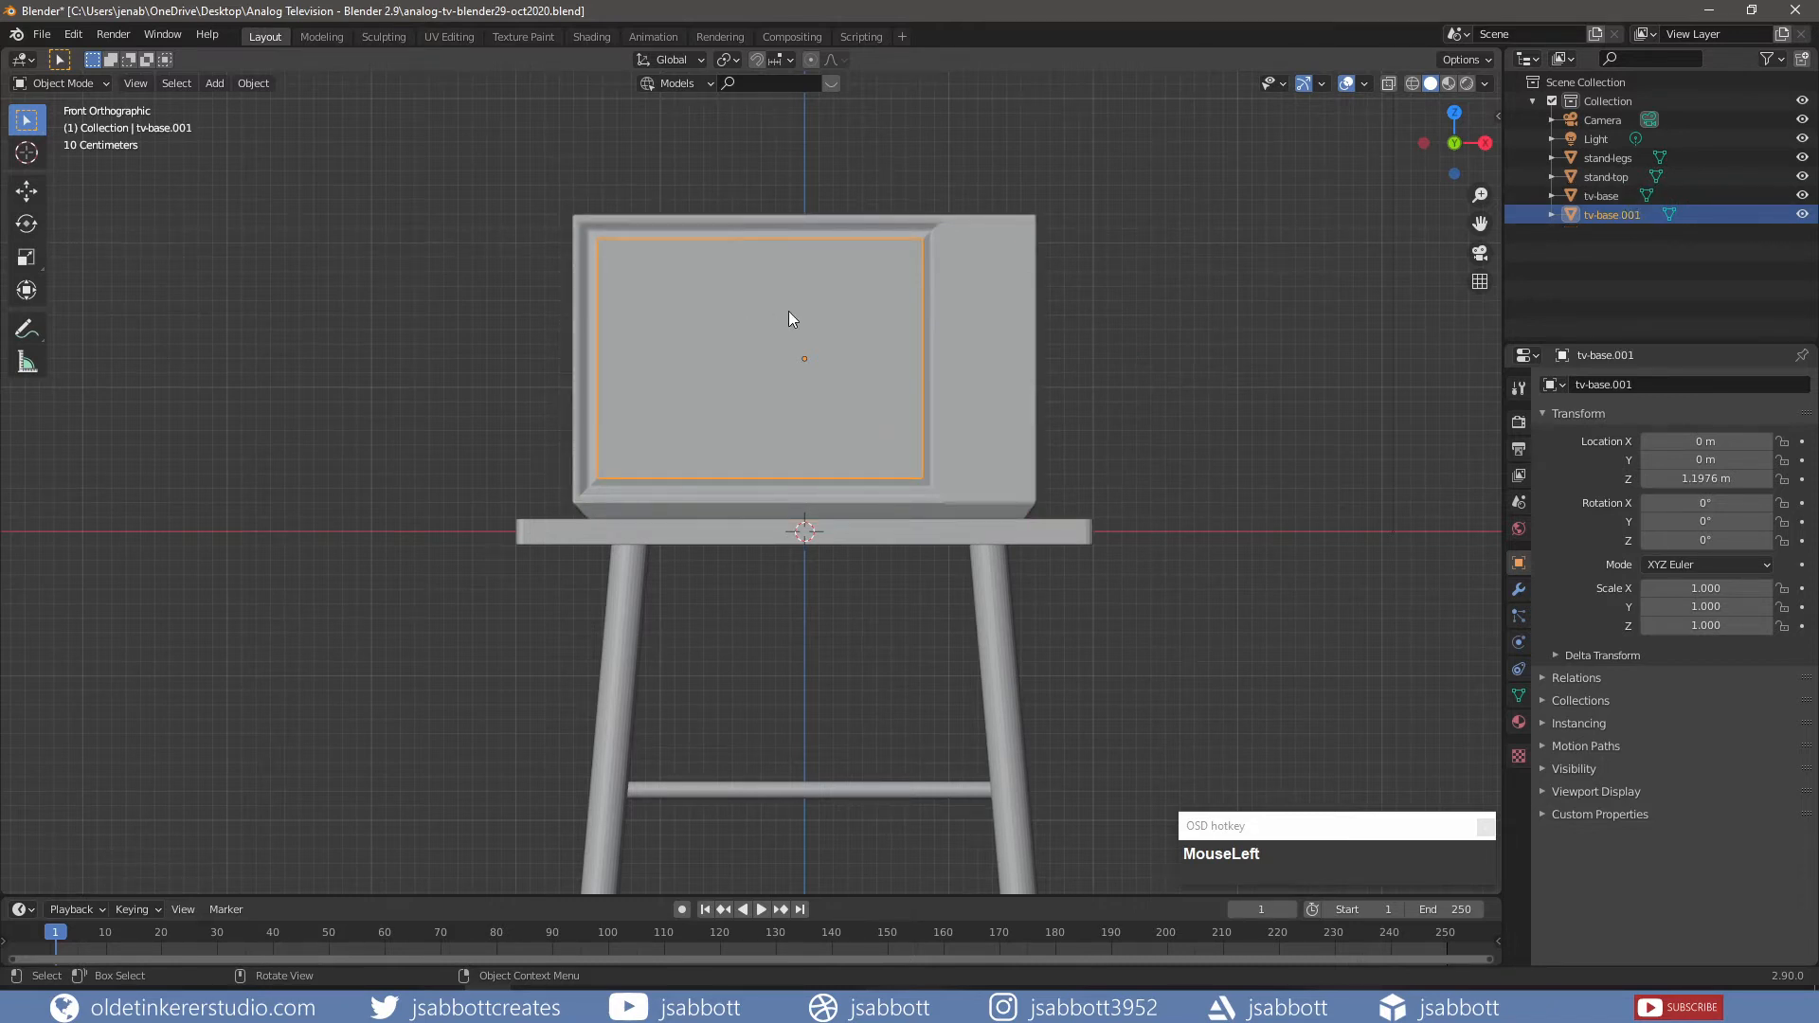
double_click(1628, 214)
type("t")
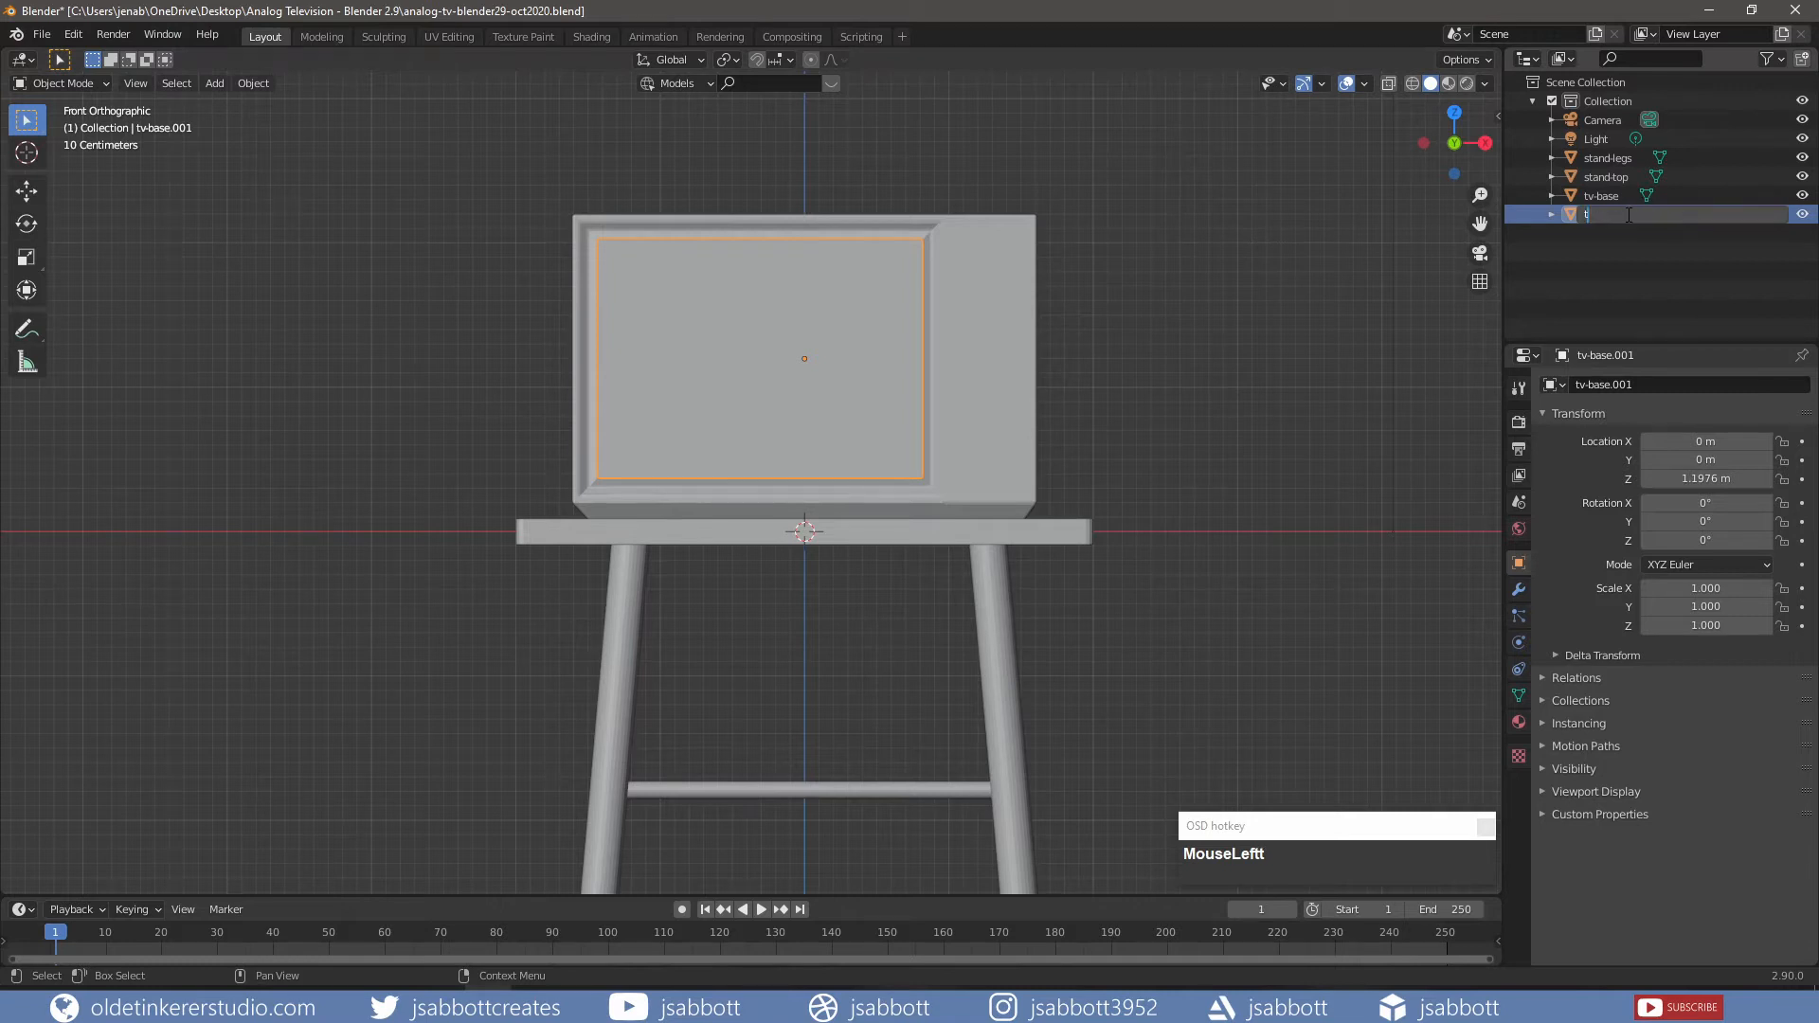
type("v-screen")
key("Return")
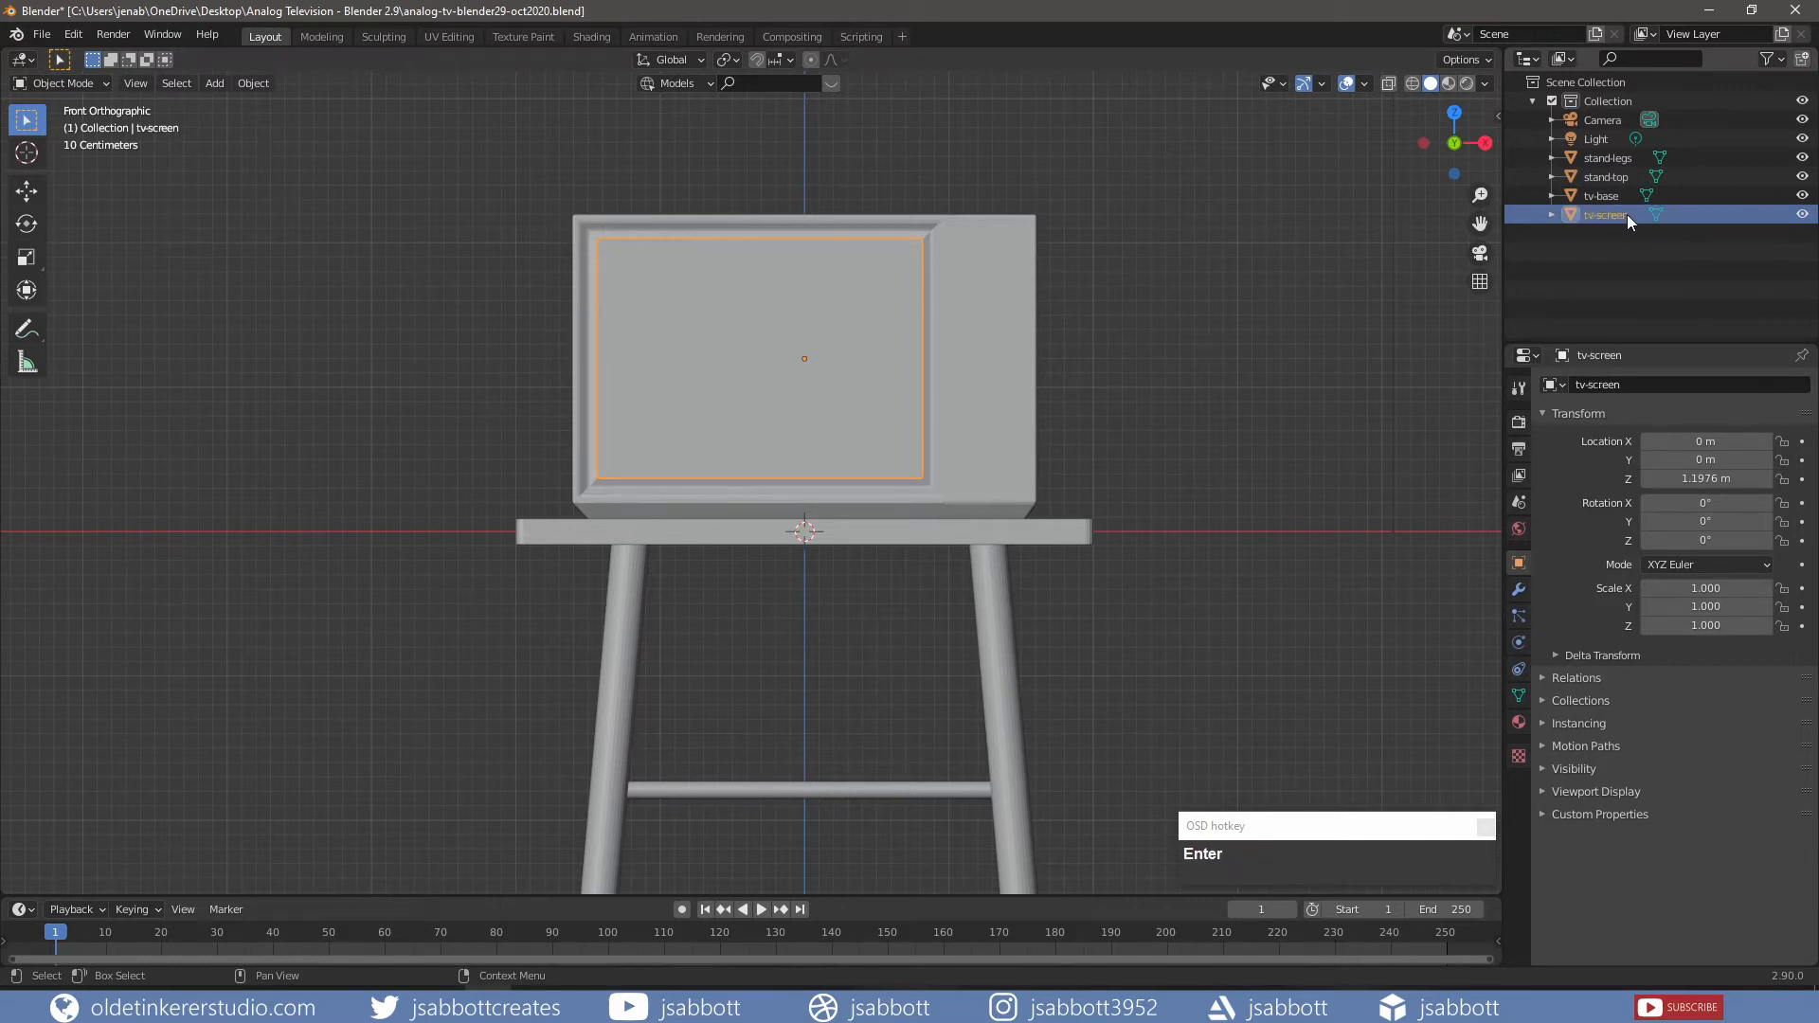
key("ctrl+s")
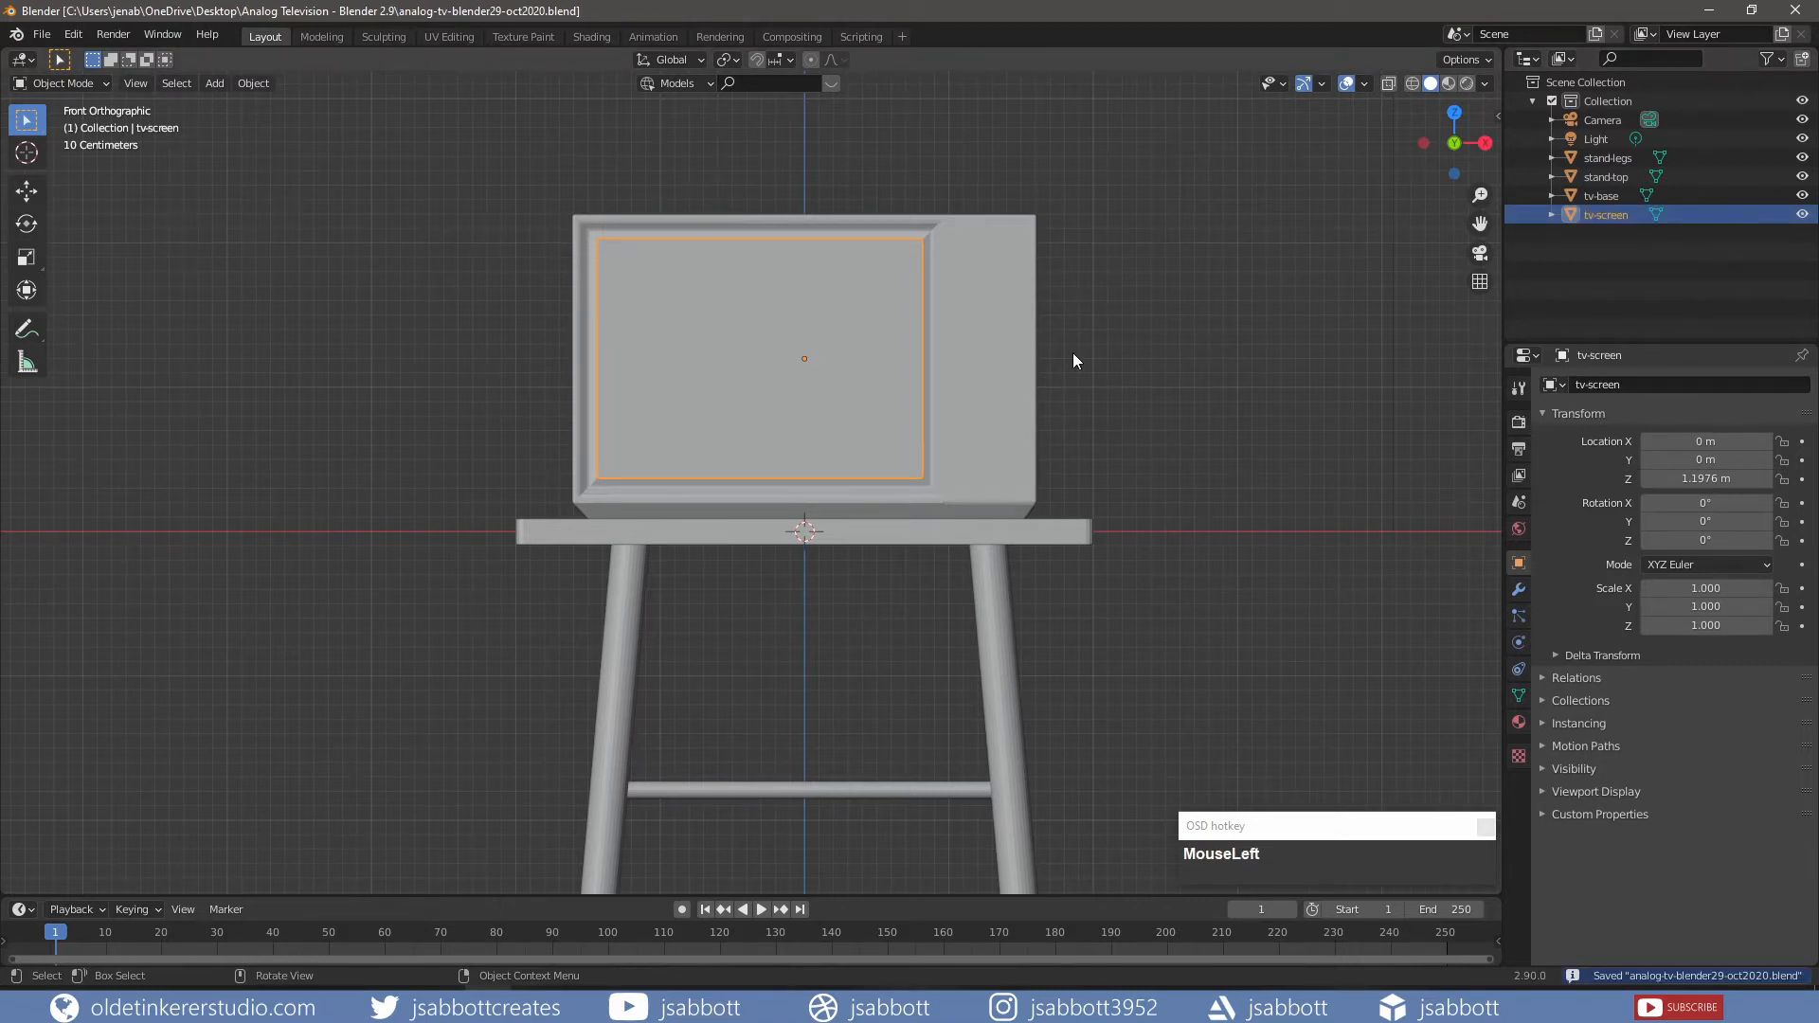
- Add nine evenly spaced vertical loop cuts across the TV screen face
key("Tab")
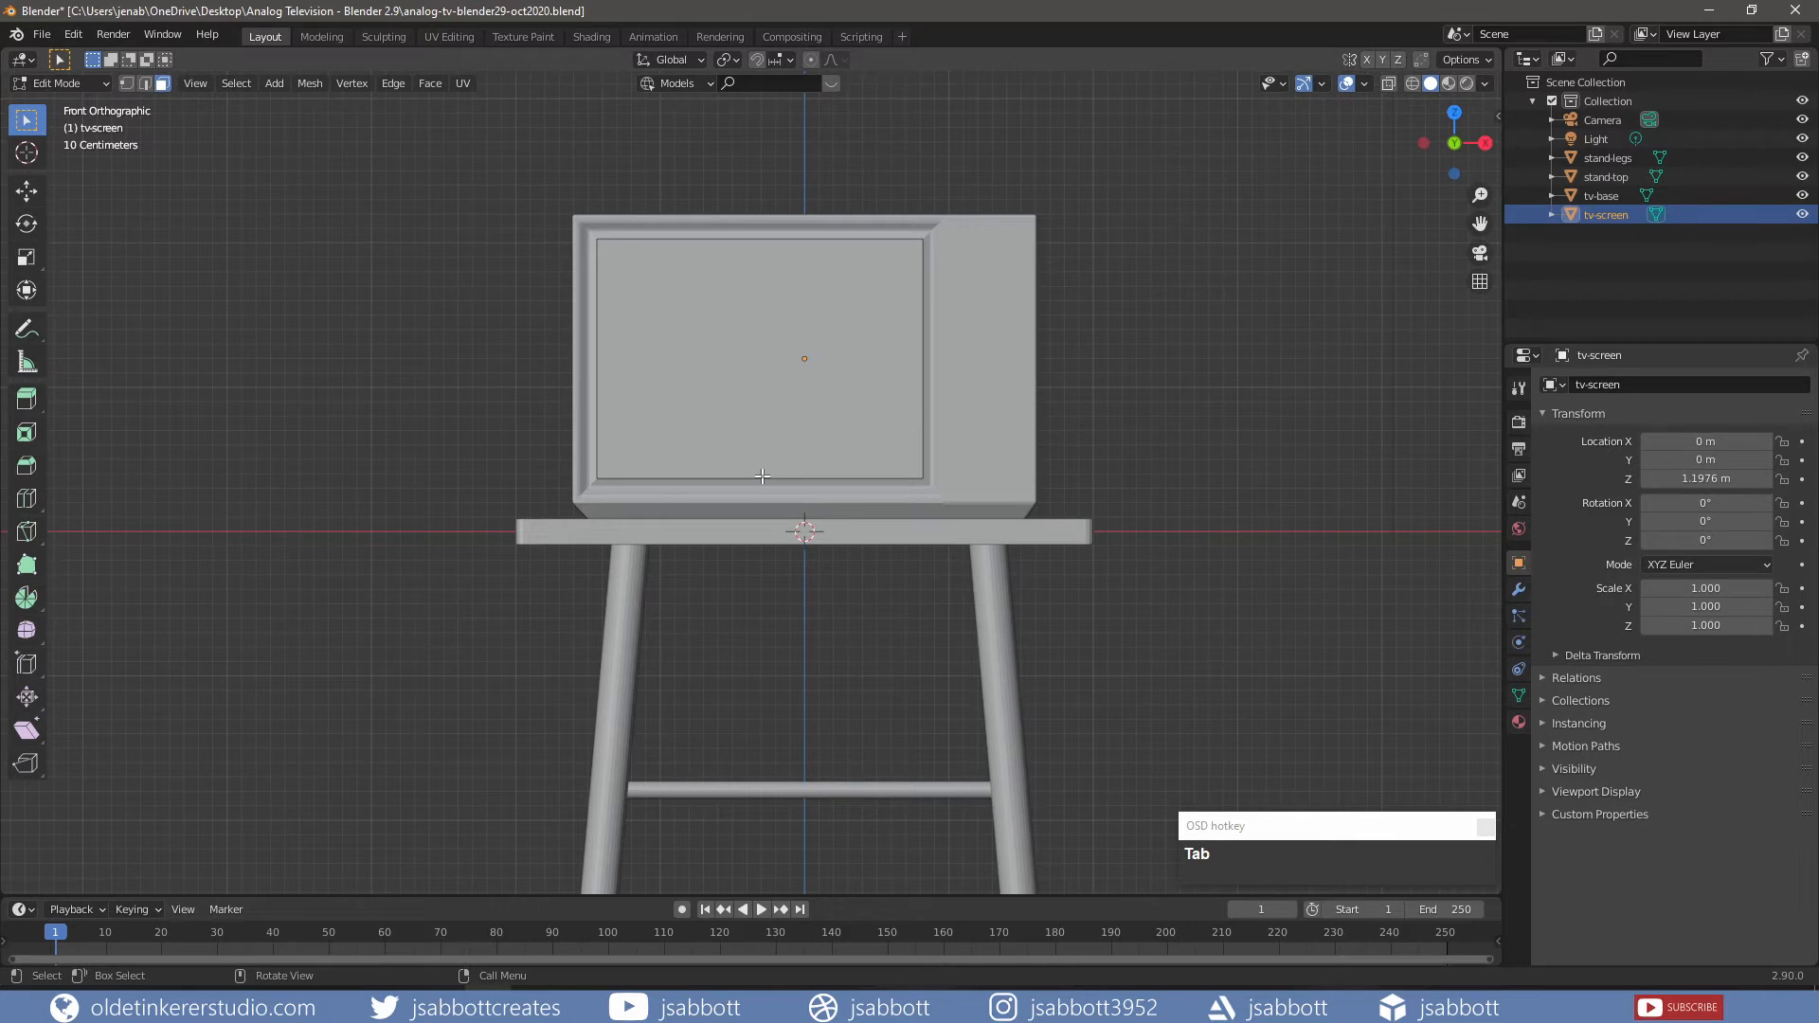
key("ctrl+r")
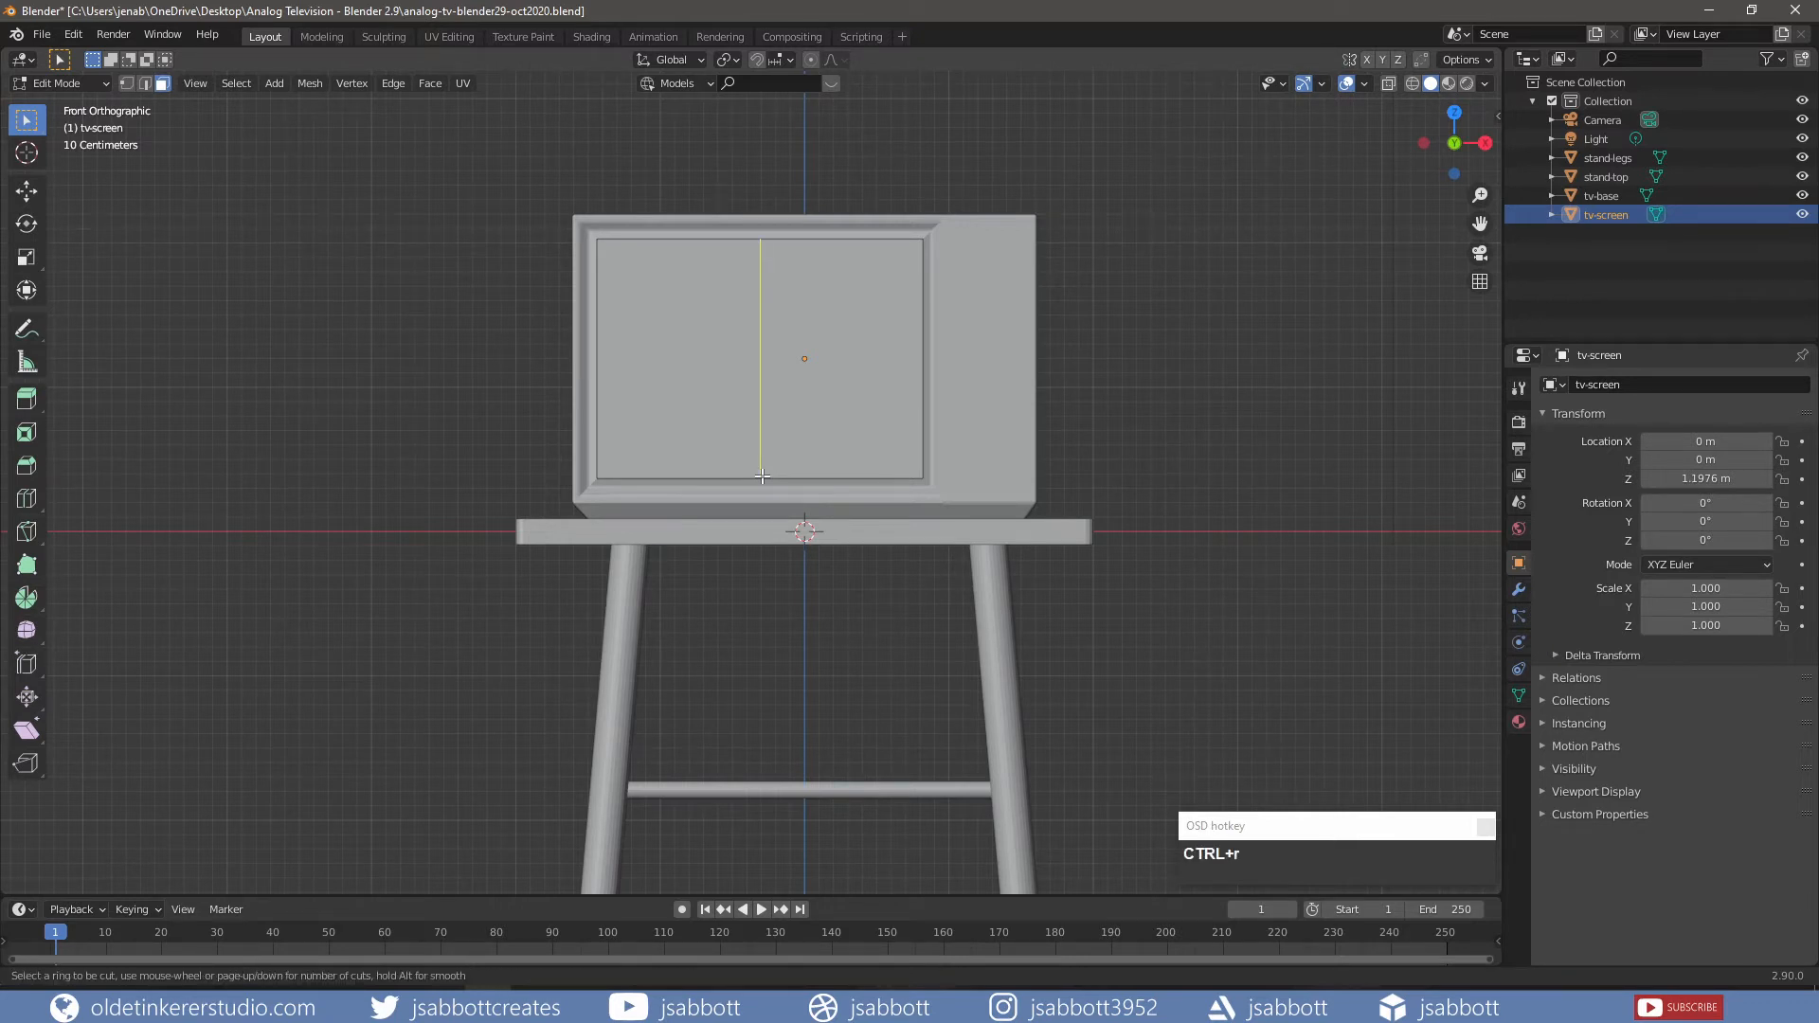
scroll(763, 477, "up", 2)
scroll(763, 477, "up", 1)
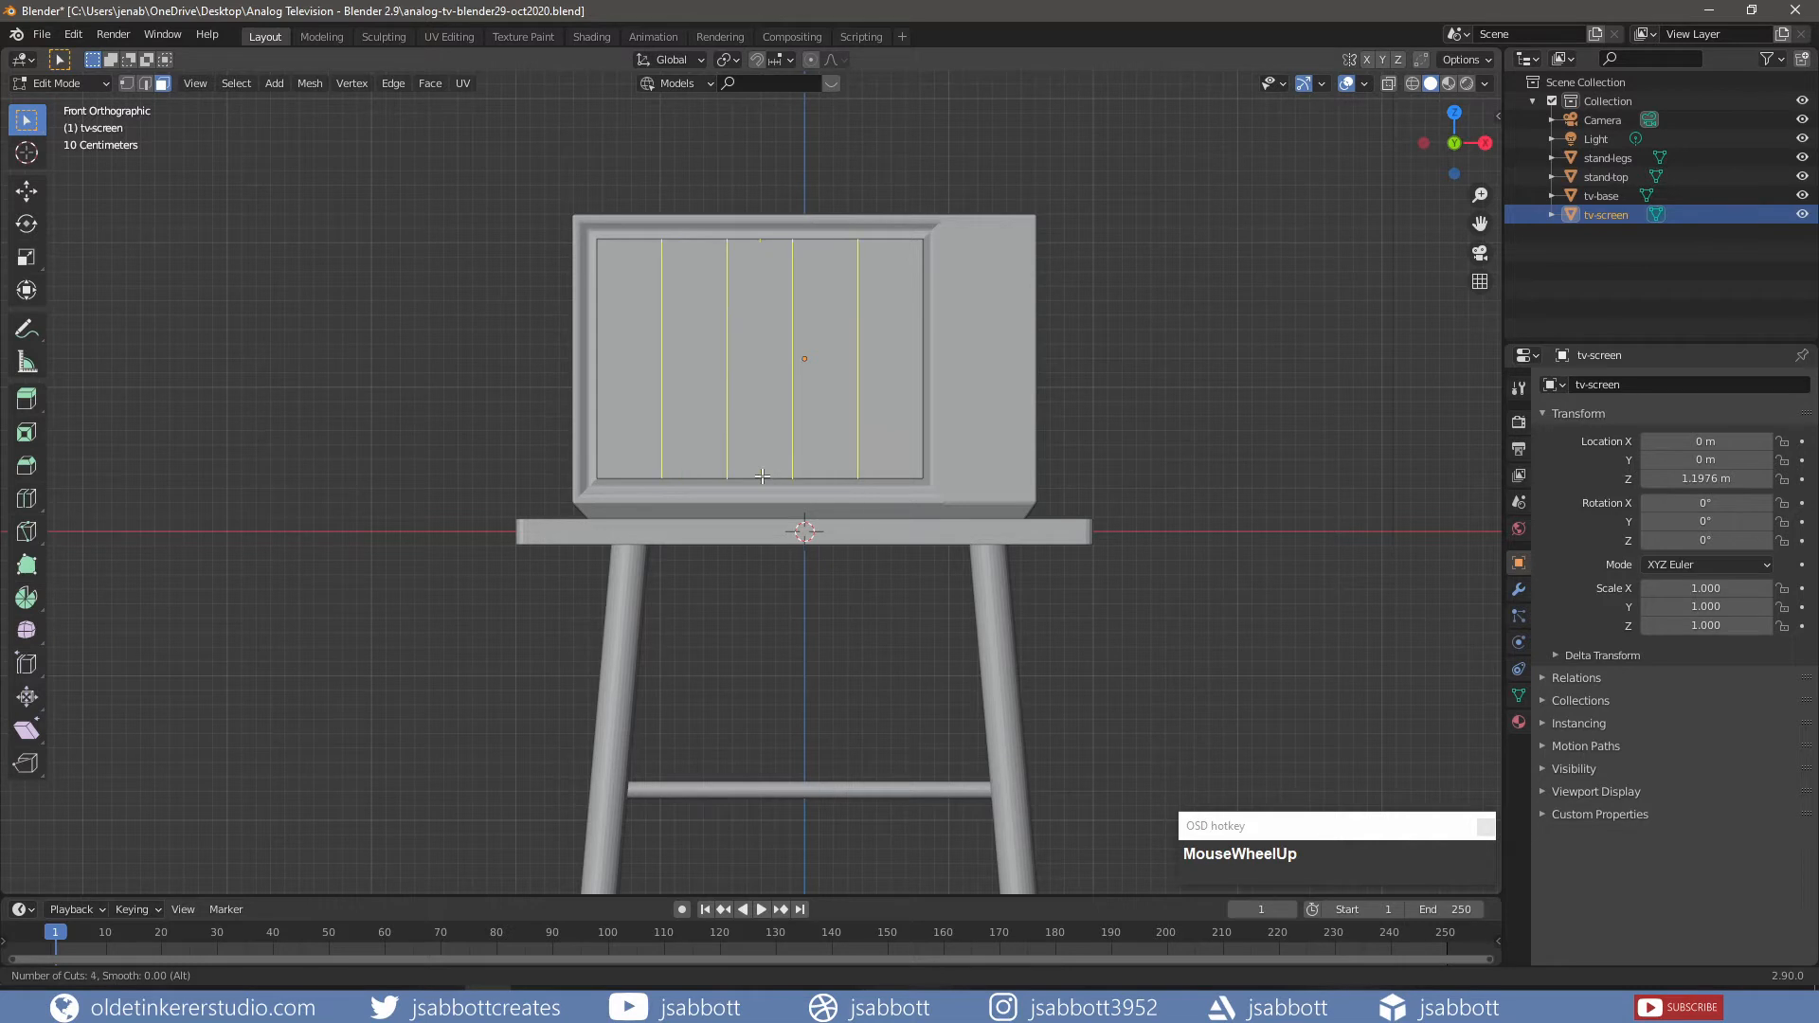
scroll(763, 477, "up", 4)
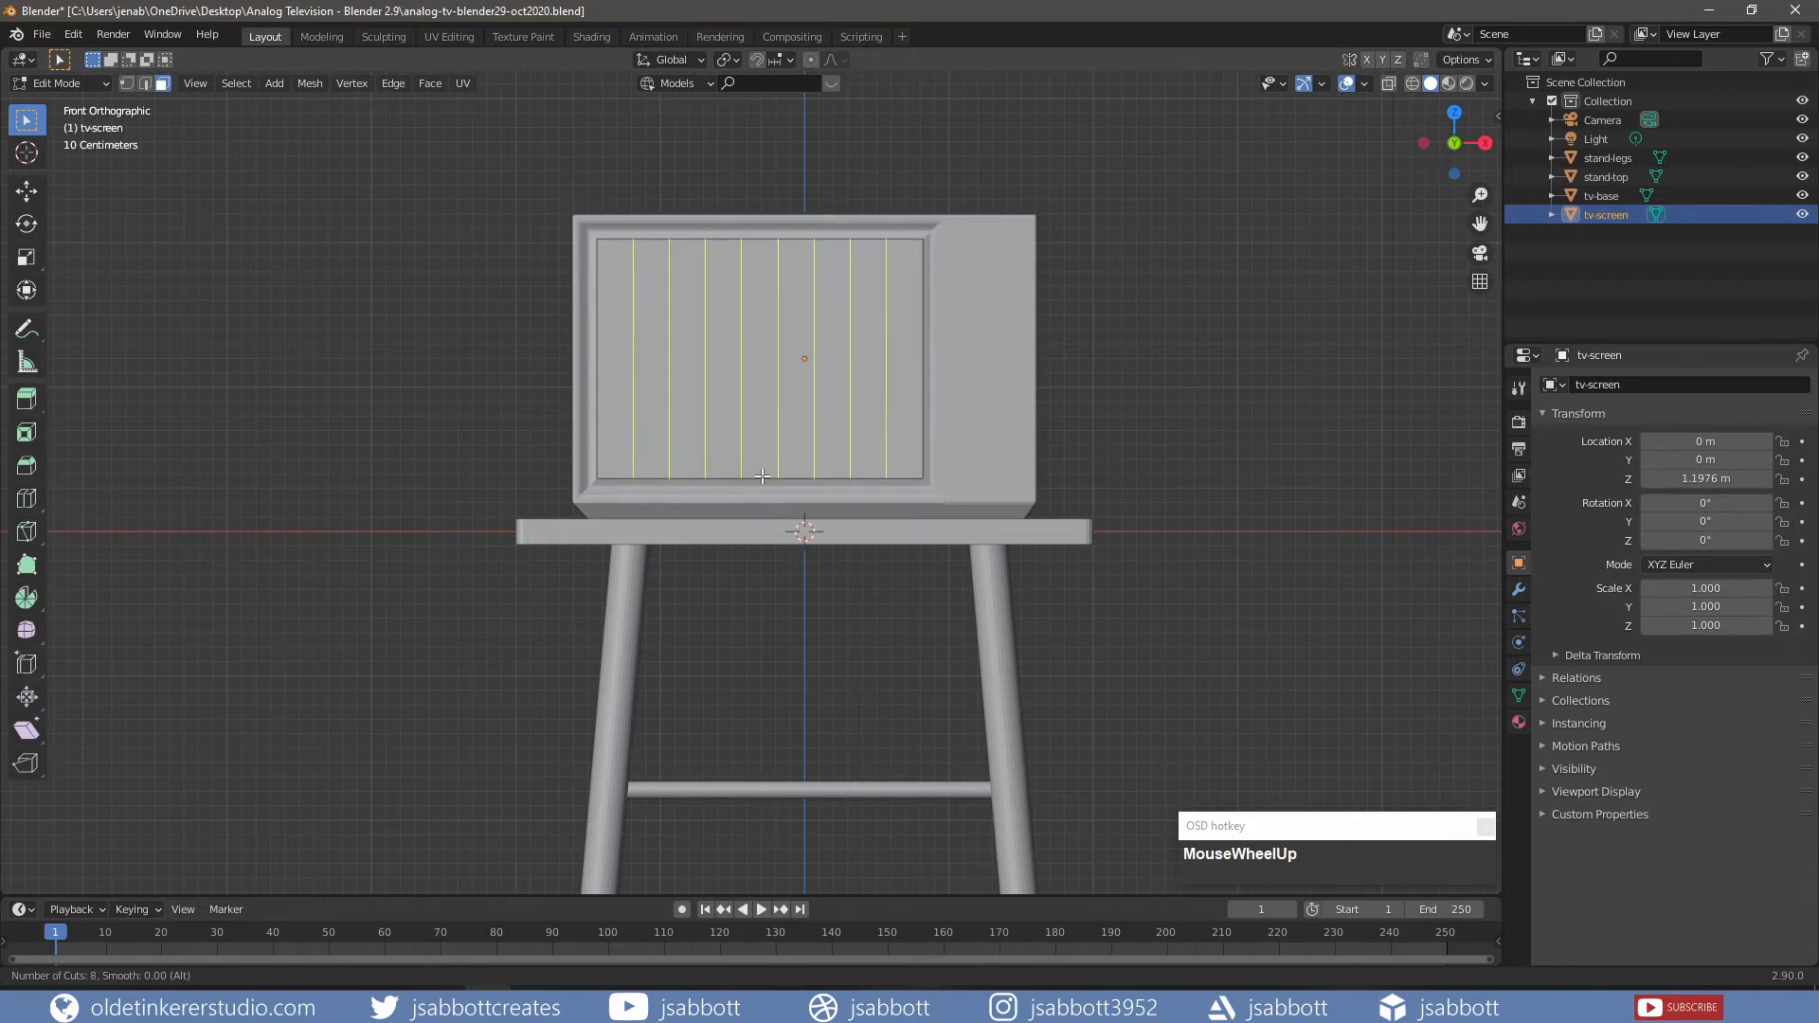
scroll(763, 477, "up", 1)
left_click(763, 477)
left_click(762, 476)
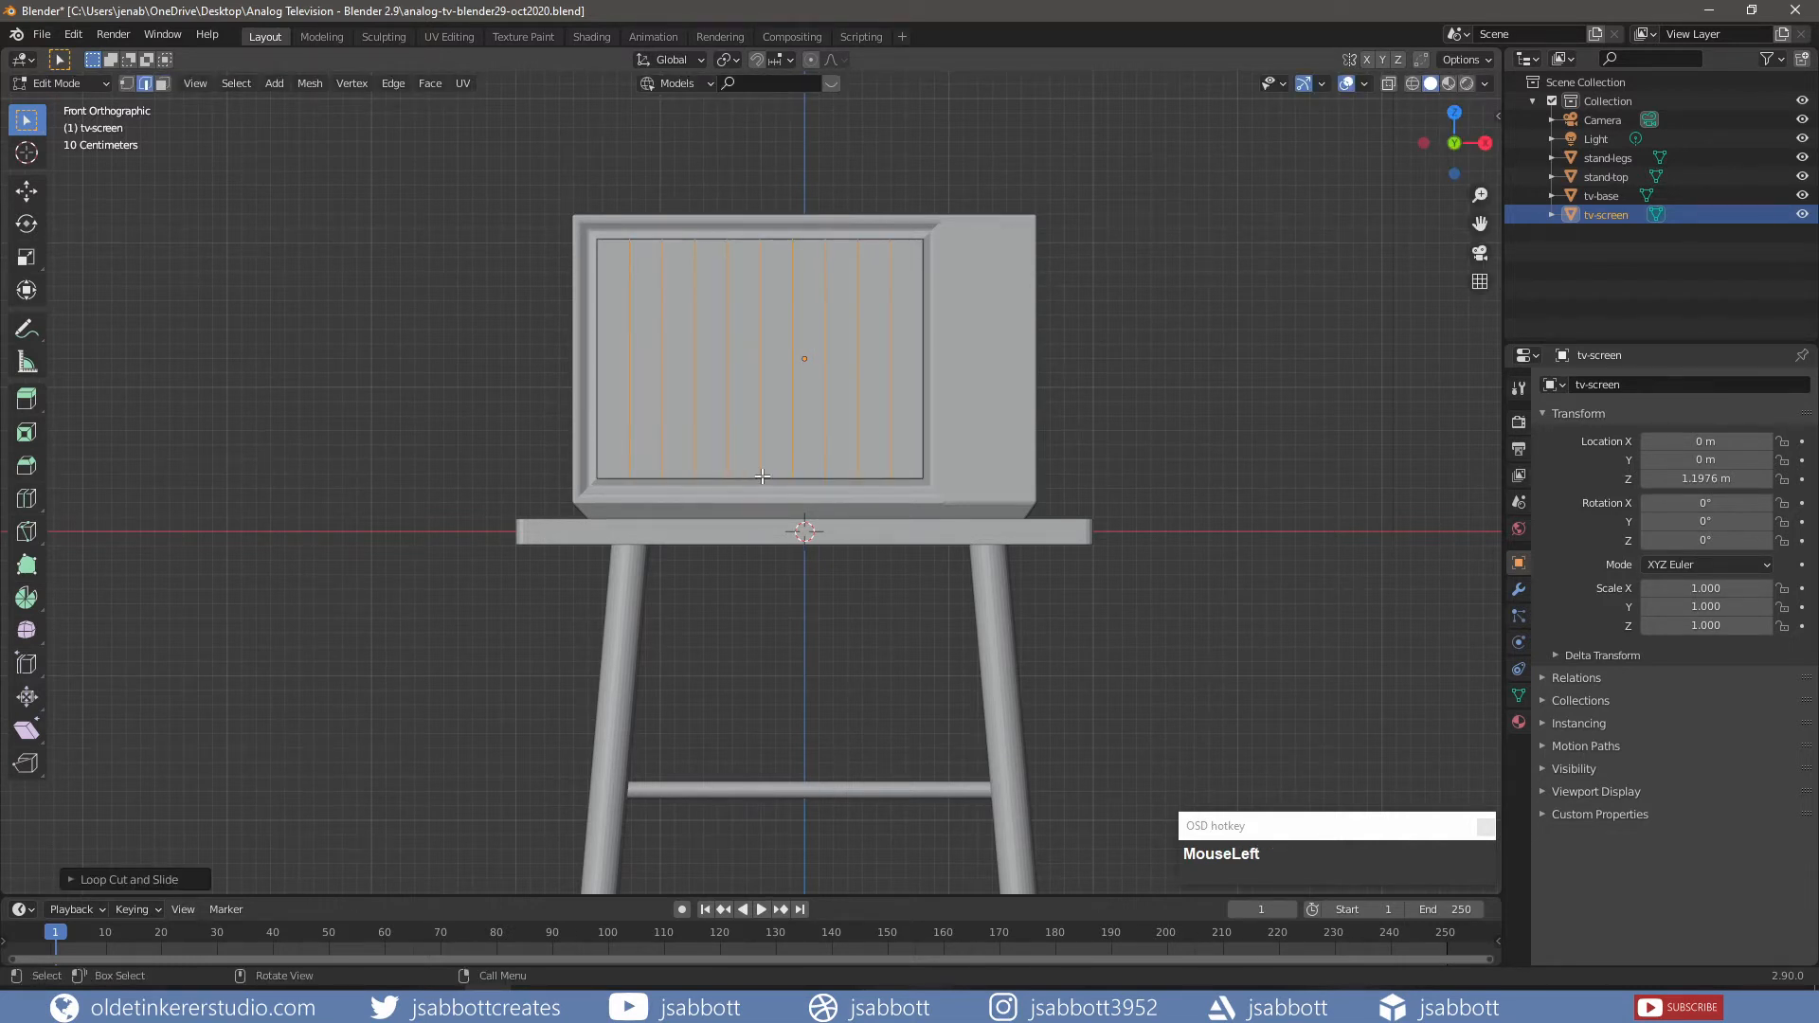
key("alt+a")
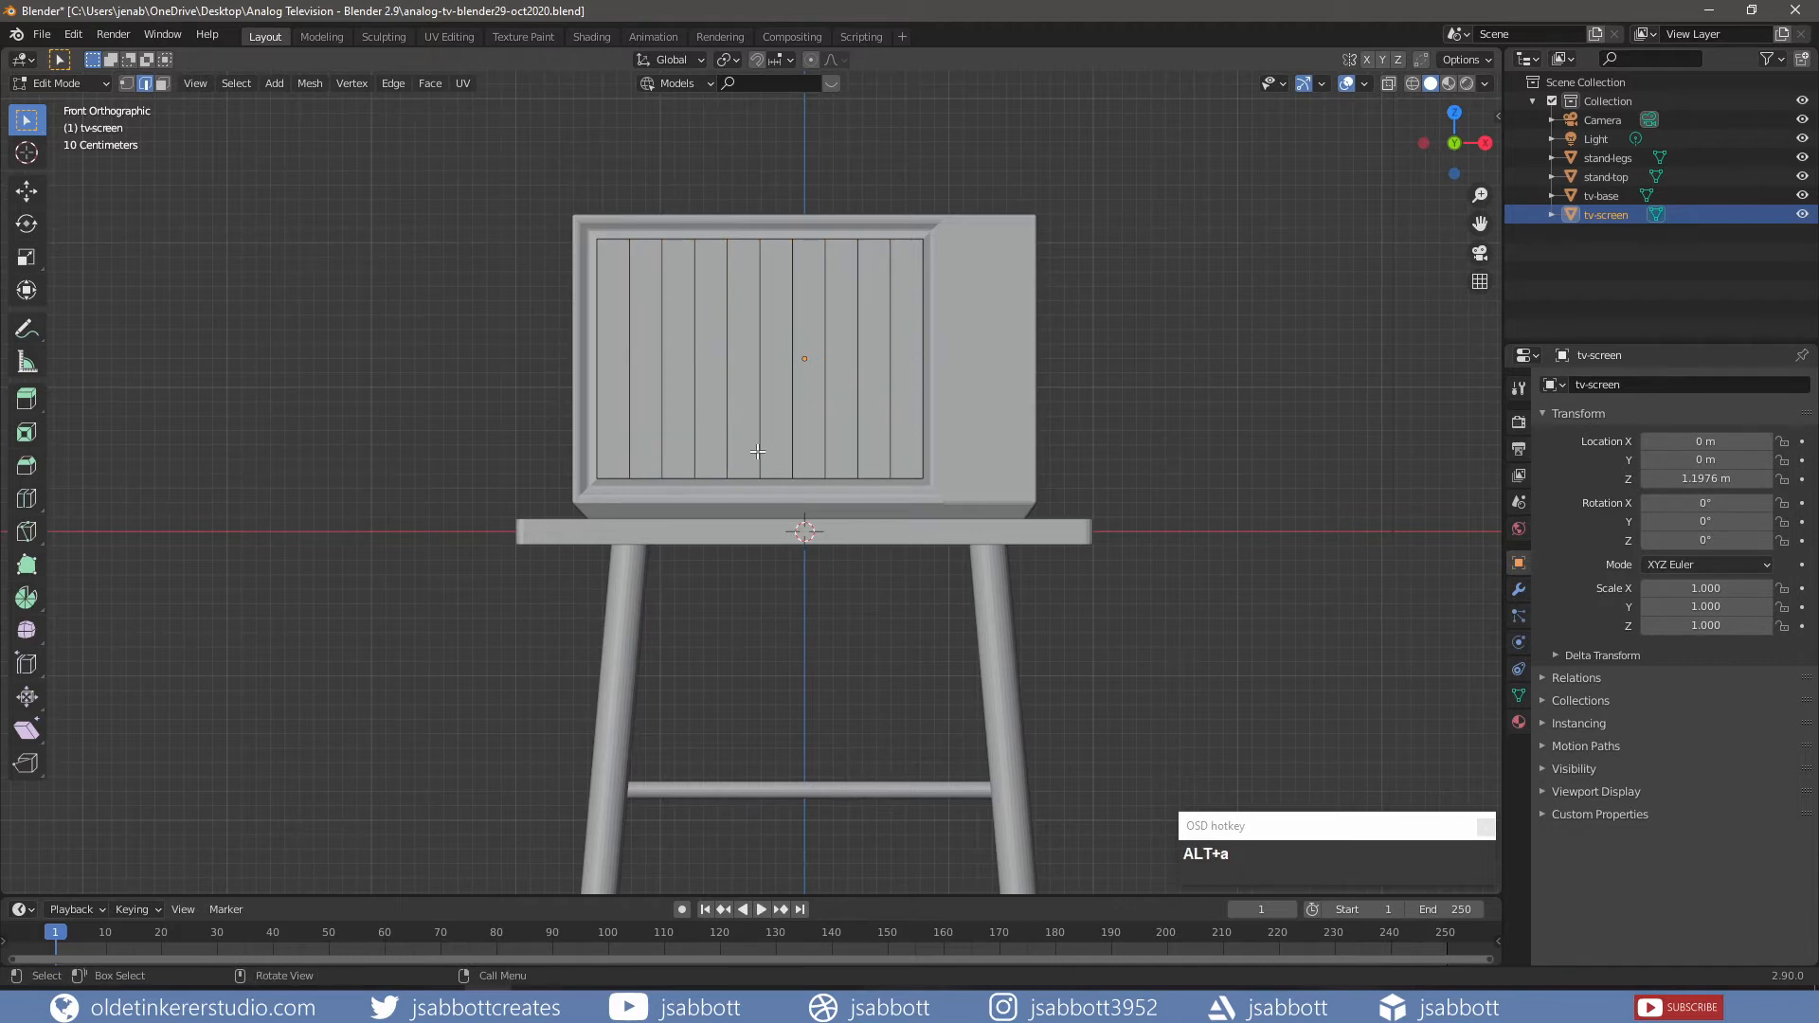
- Bulge the TV screen forward by moving its middle vertical edge about -0.10 m along Y with smooth proportional editing, size 1.46
left_click(761, 441)
key("o")
middle_click_drag(761, 440, 765, 434)
key("g")
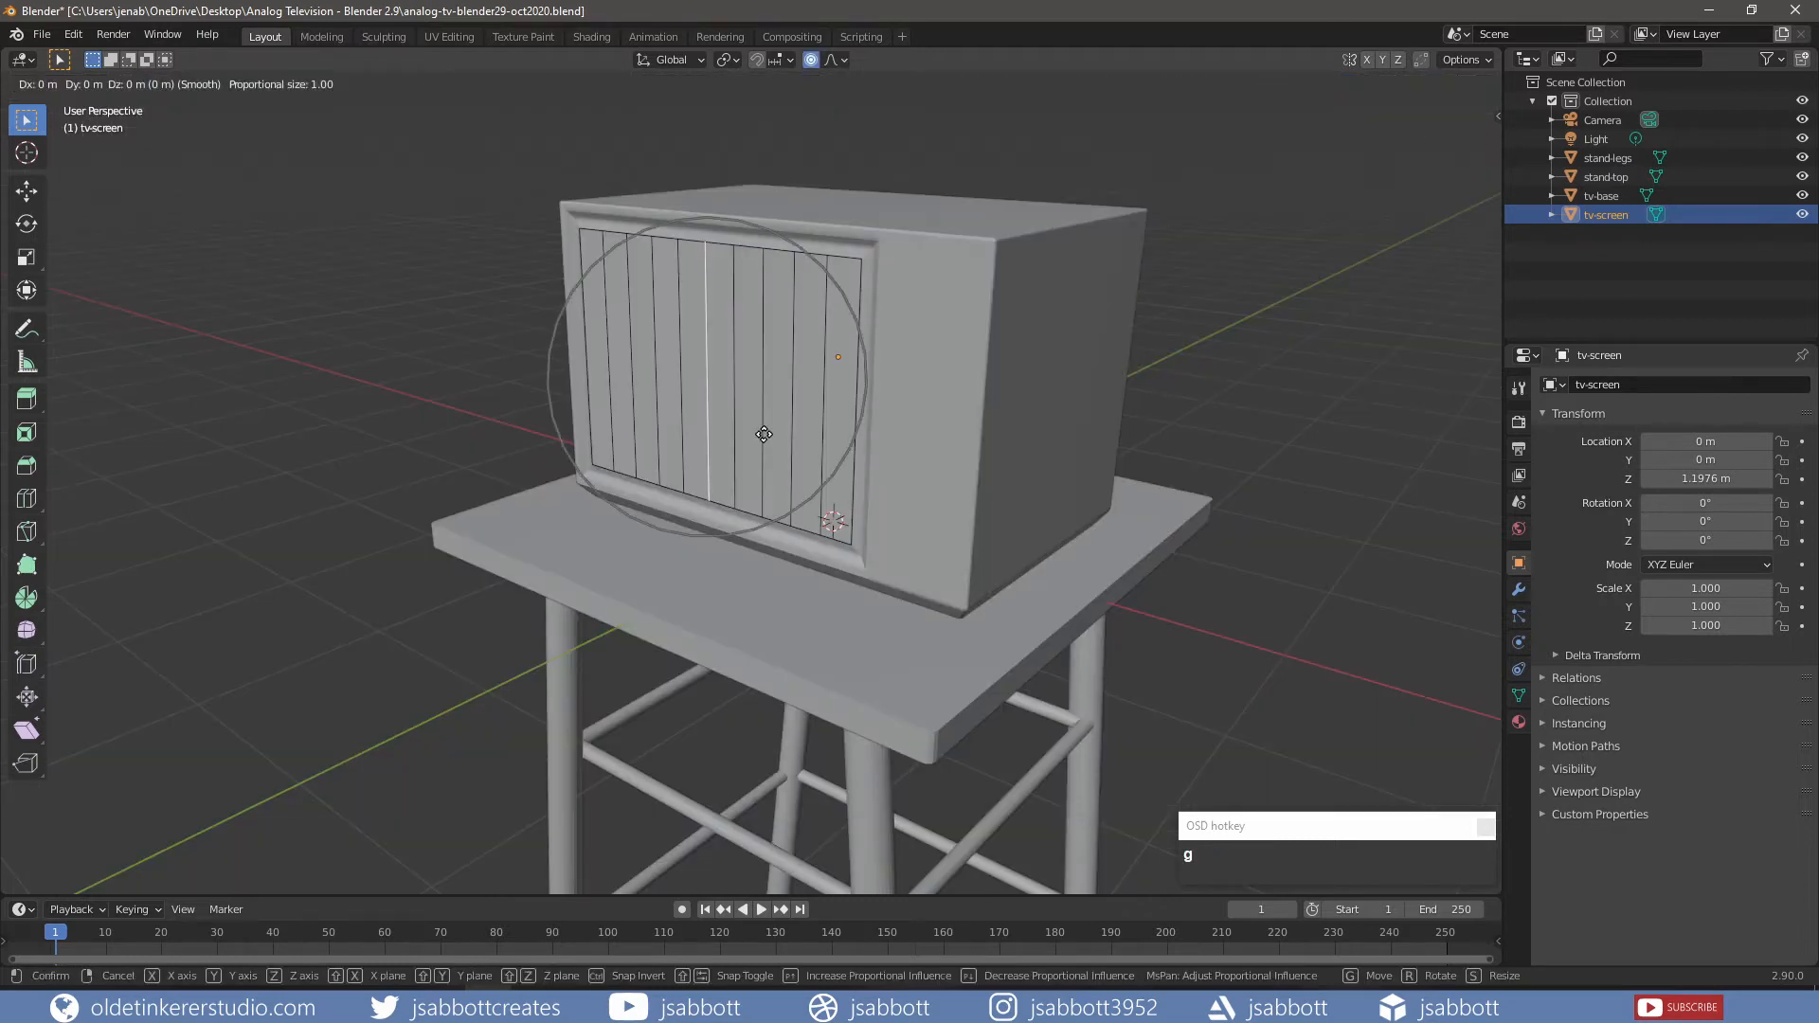
key("y")
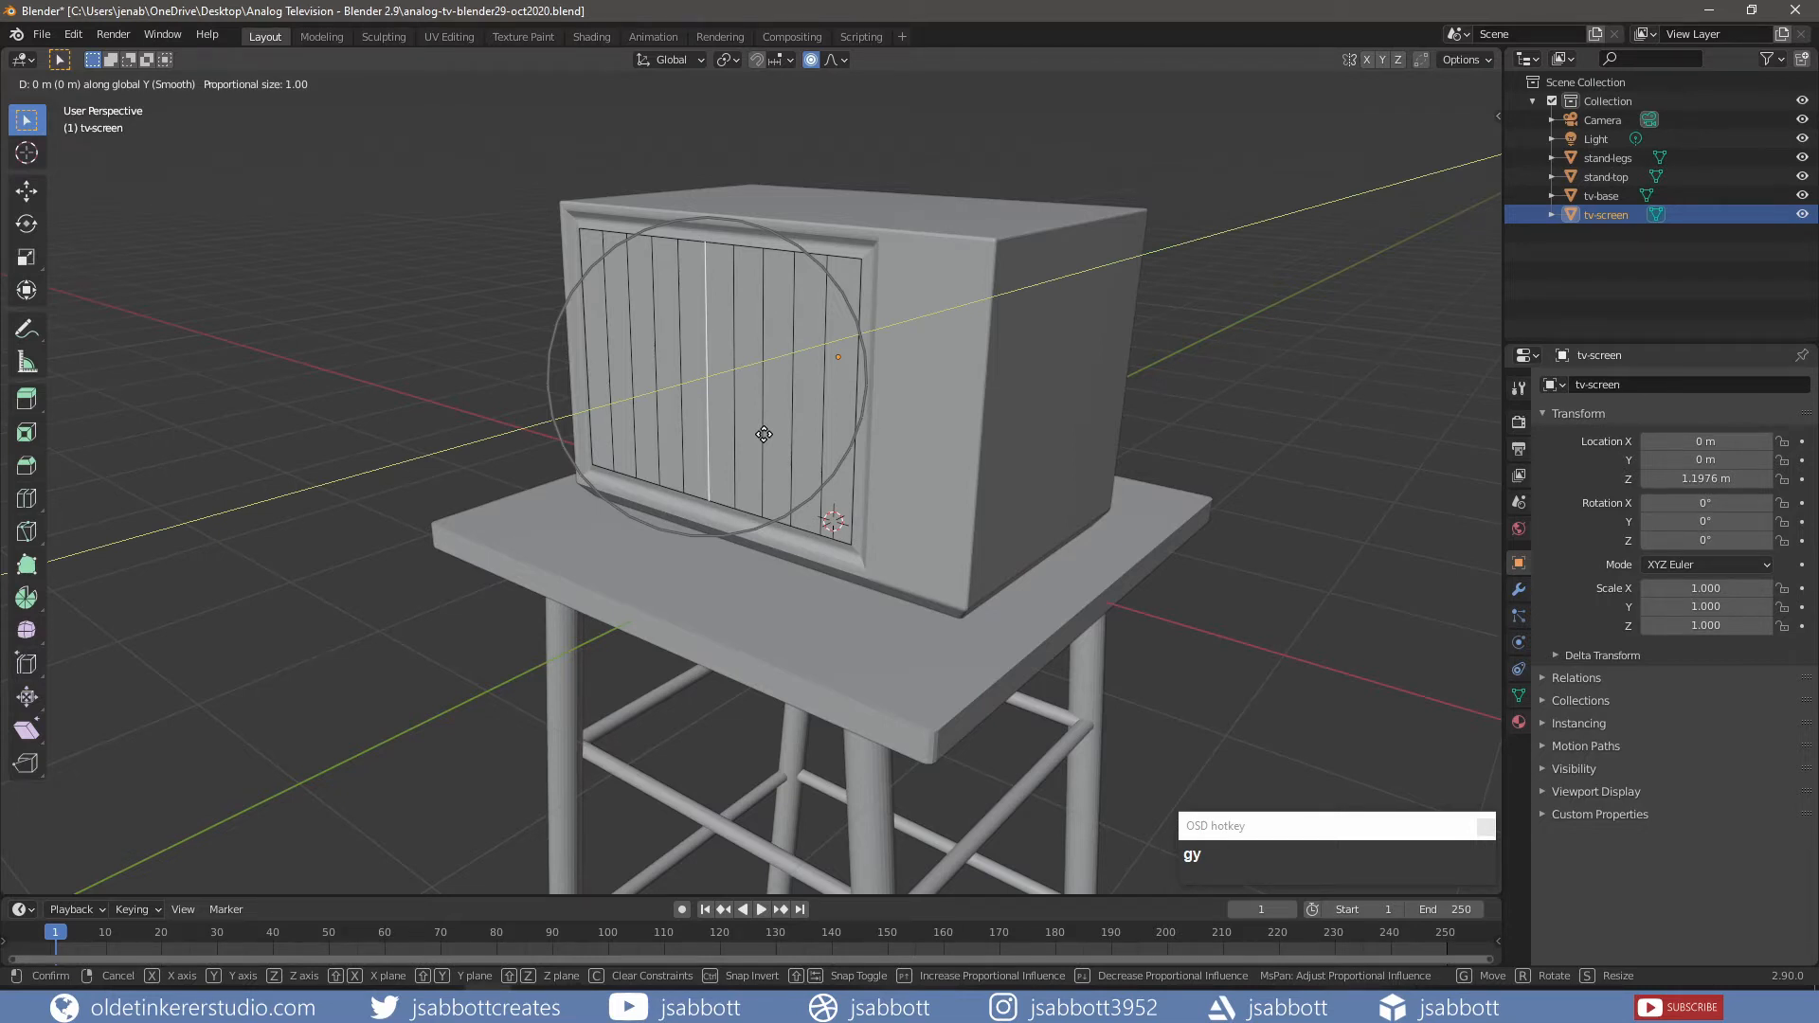
scroll(764, 434, "down", 1)
scroll(764, 434, "down", 1)
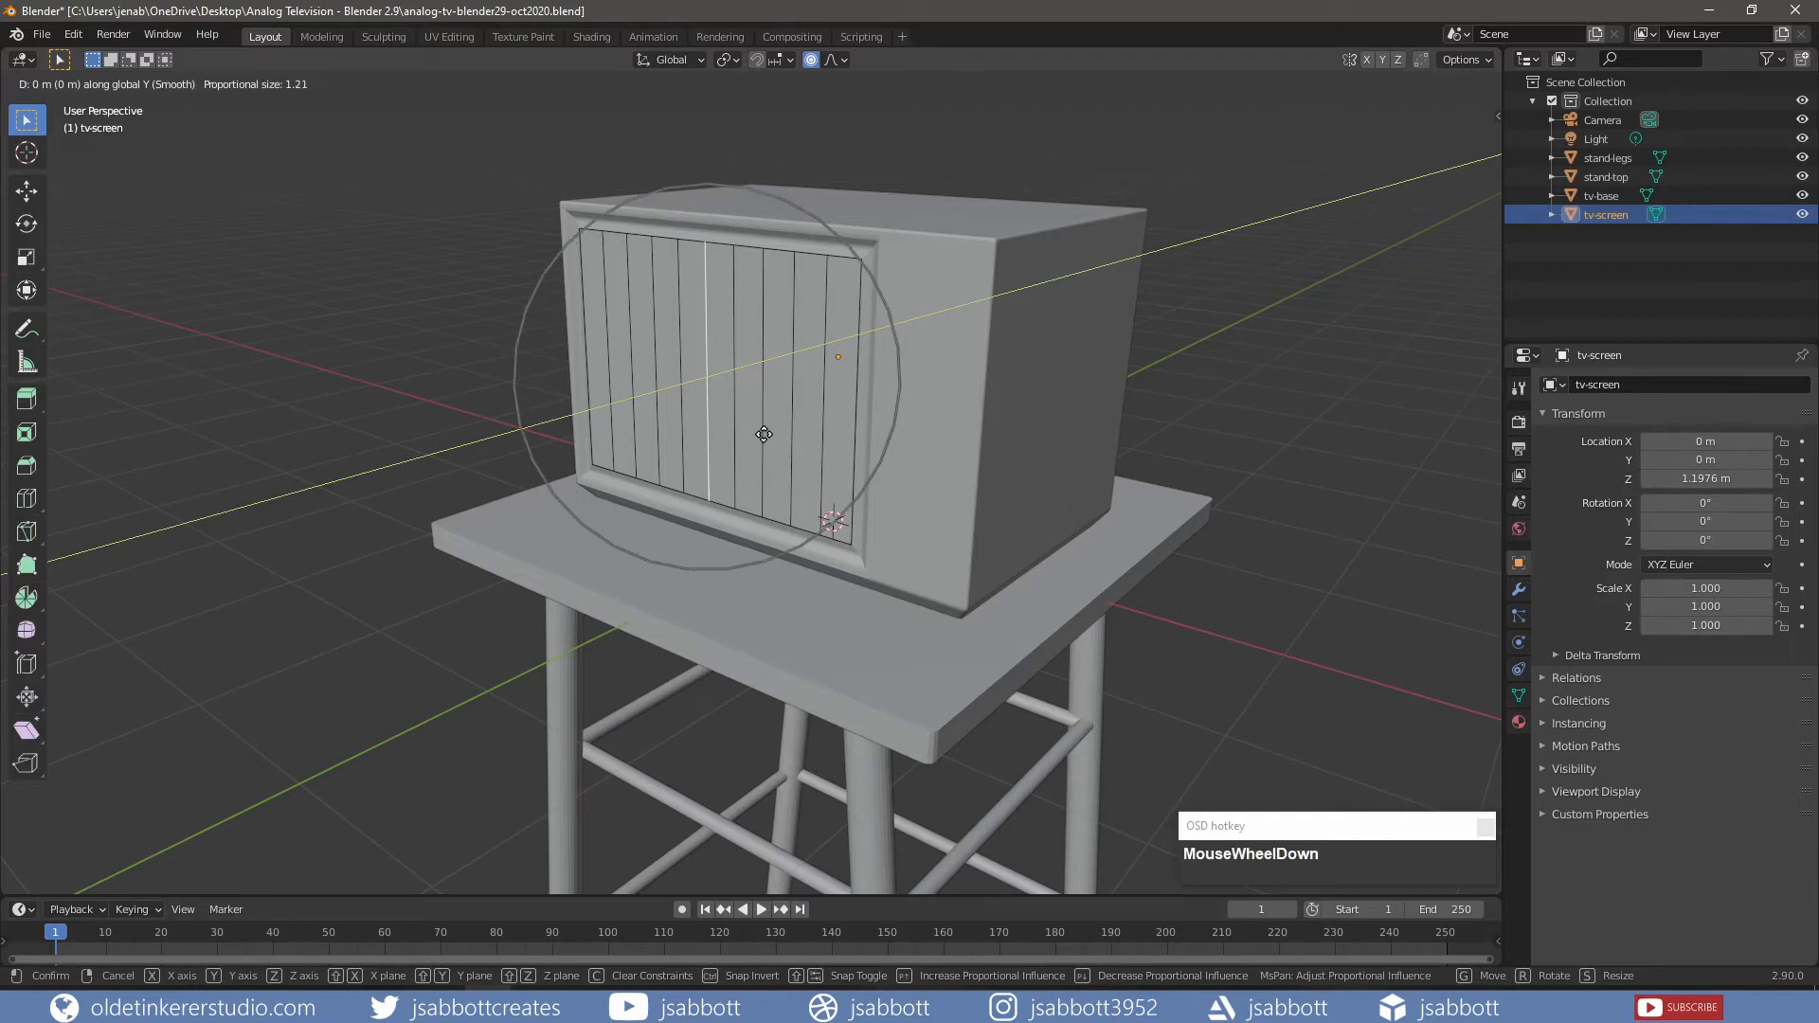
scroll(764, 434, "down", 1)
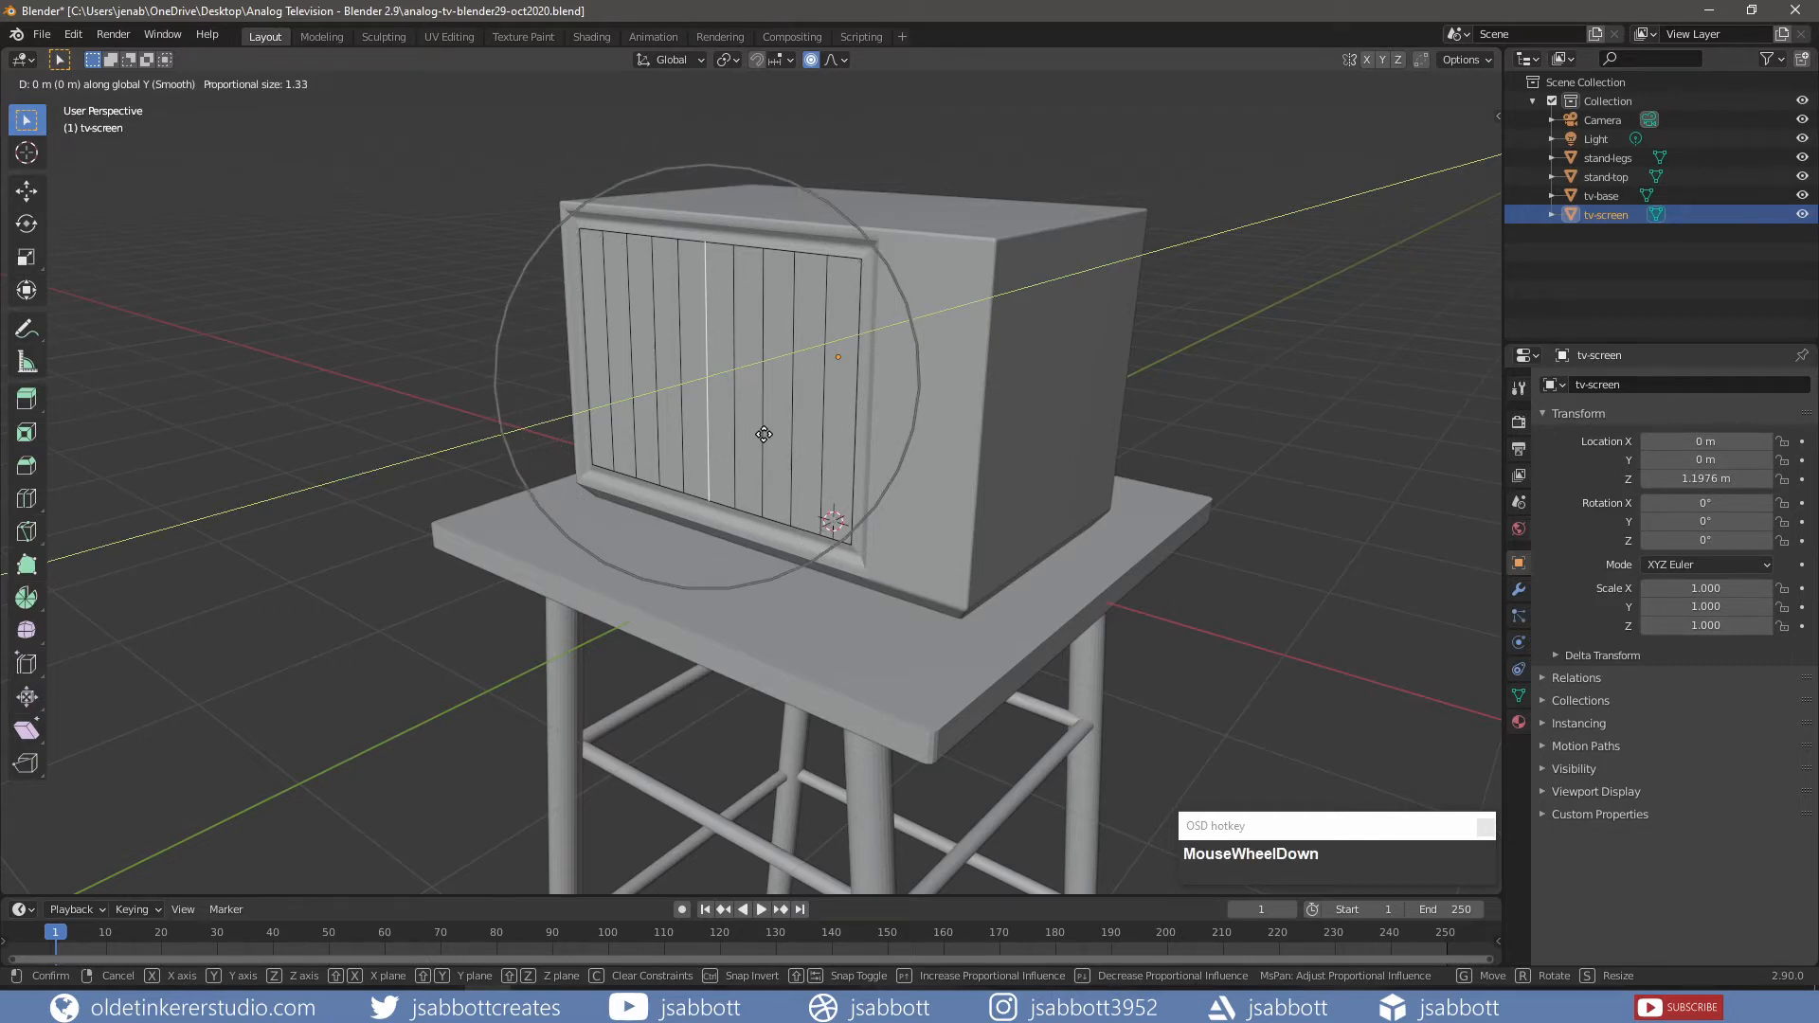
scroll(763, 434, "down", 1)
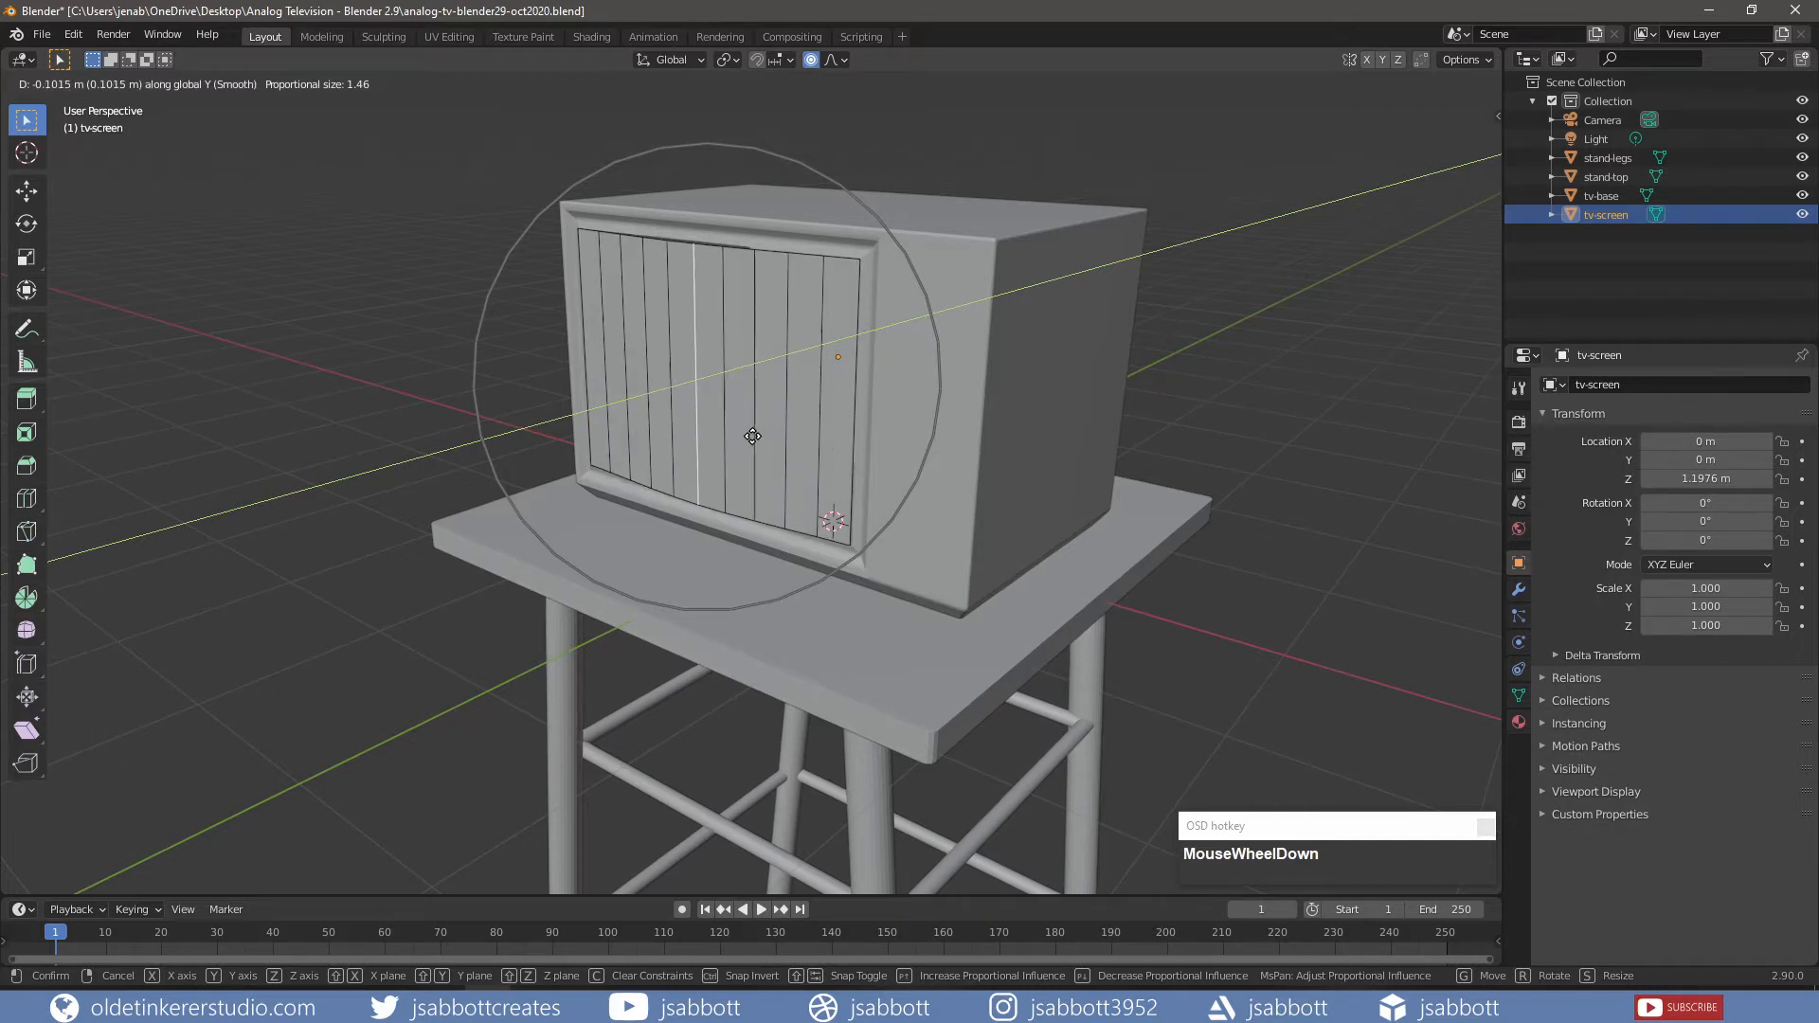
left_click(752, 435)
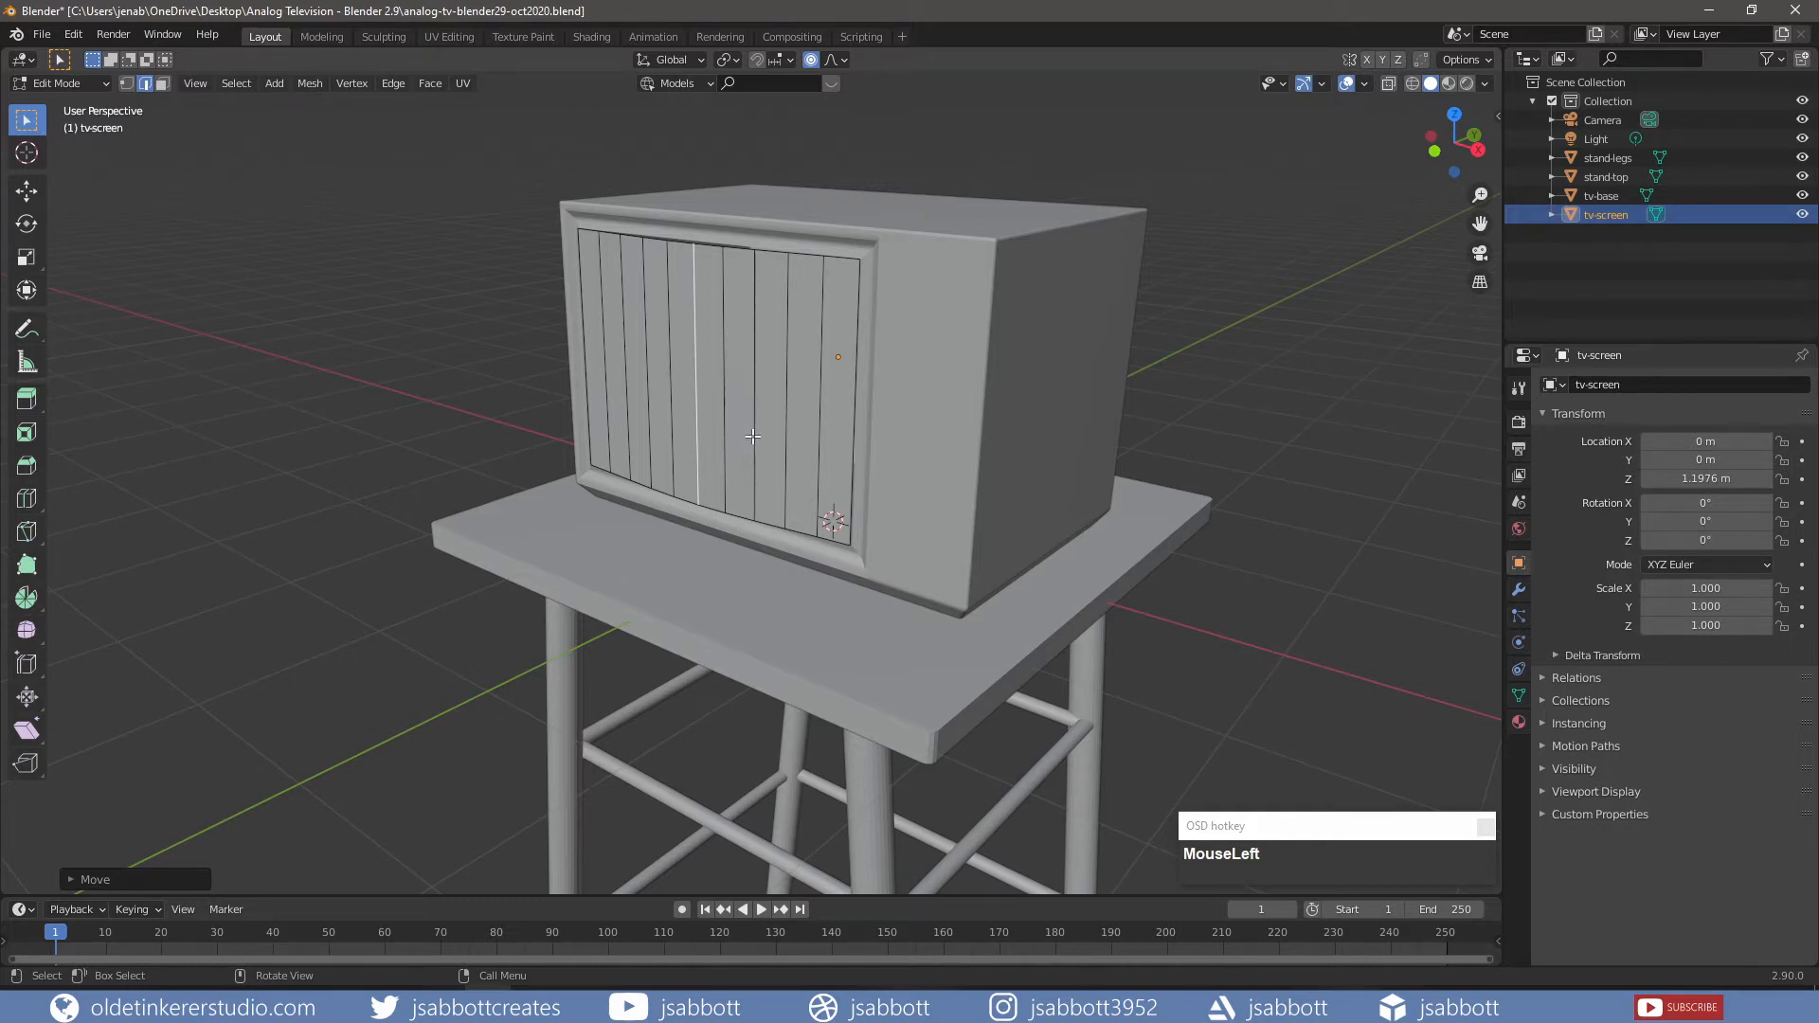
- Turn off proportional editing and move the whole linked screen mesh about 0.16 m along Y, back into the TV body
key("o")
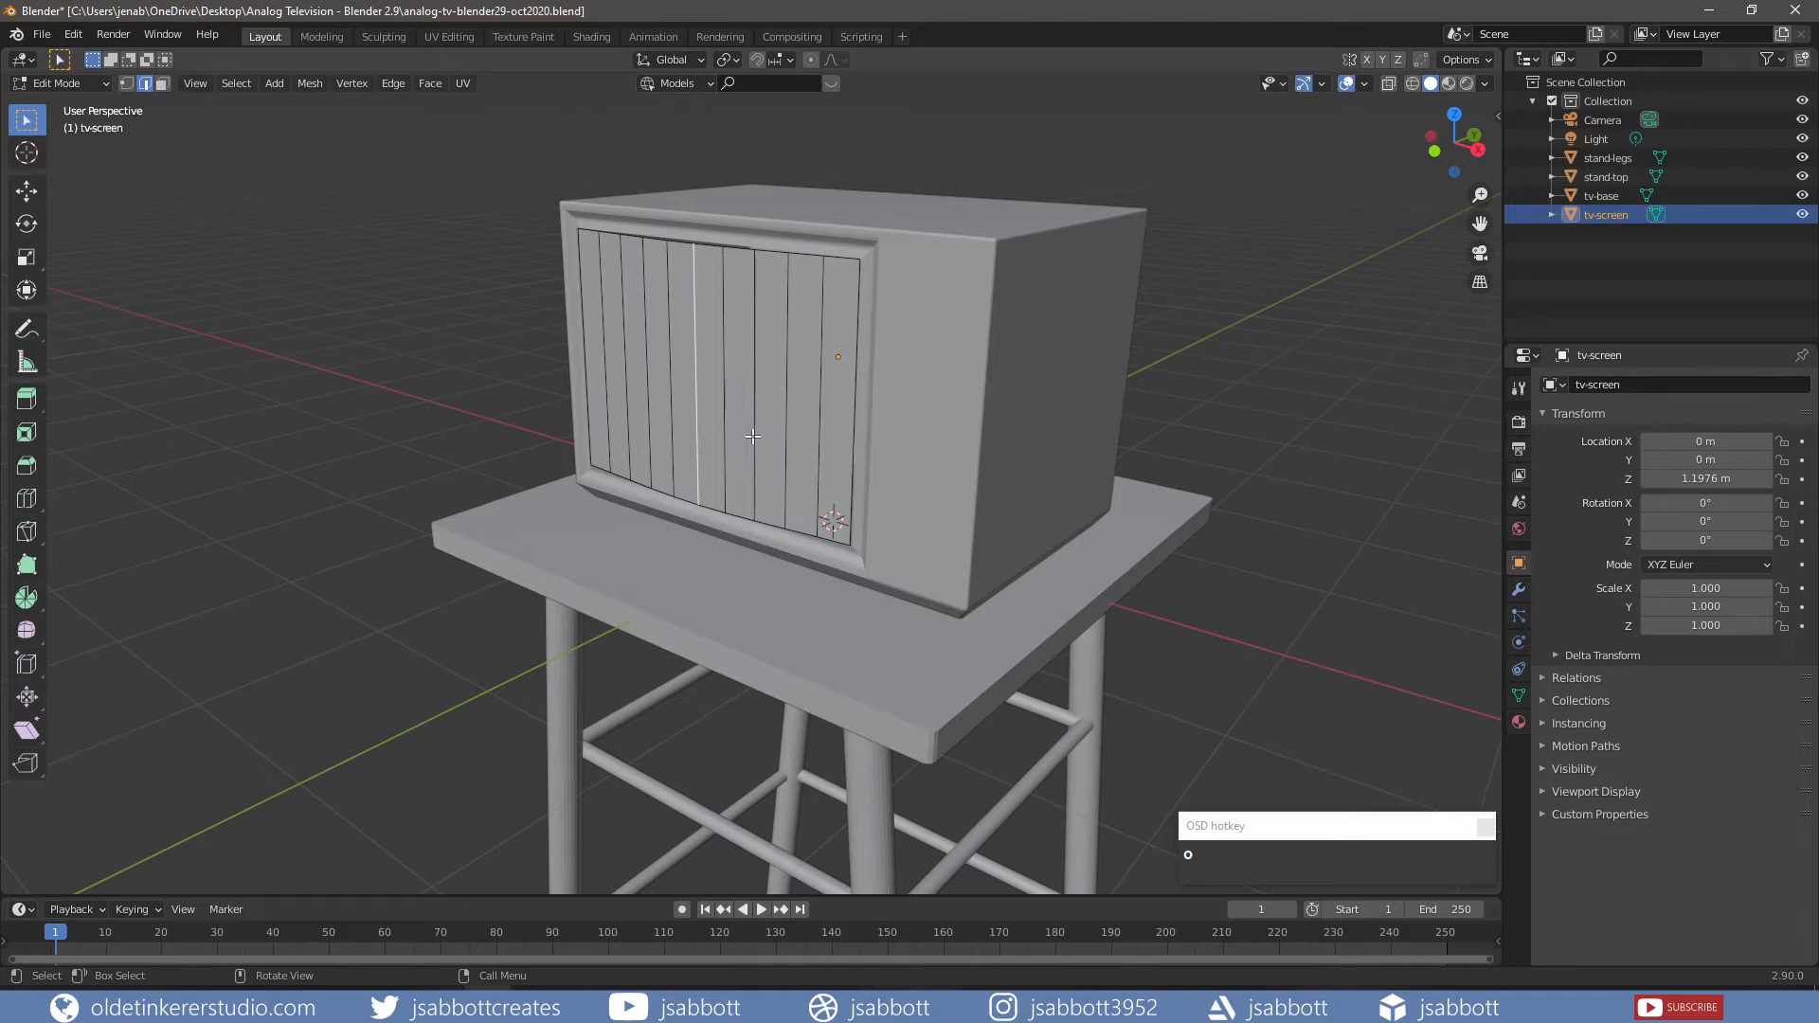
key("l")
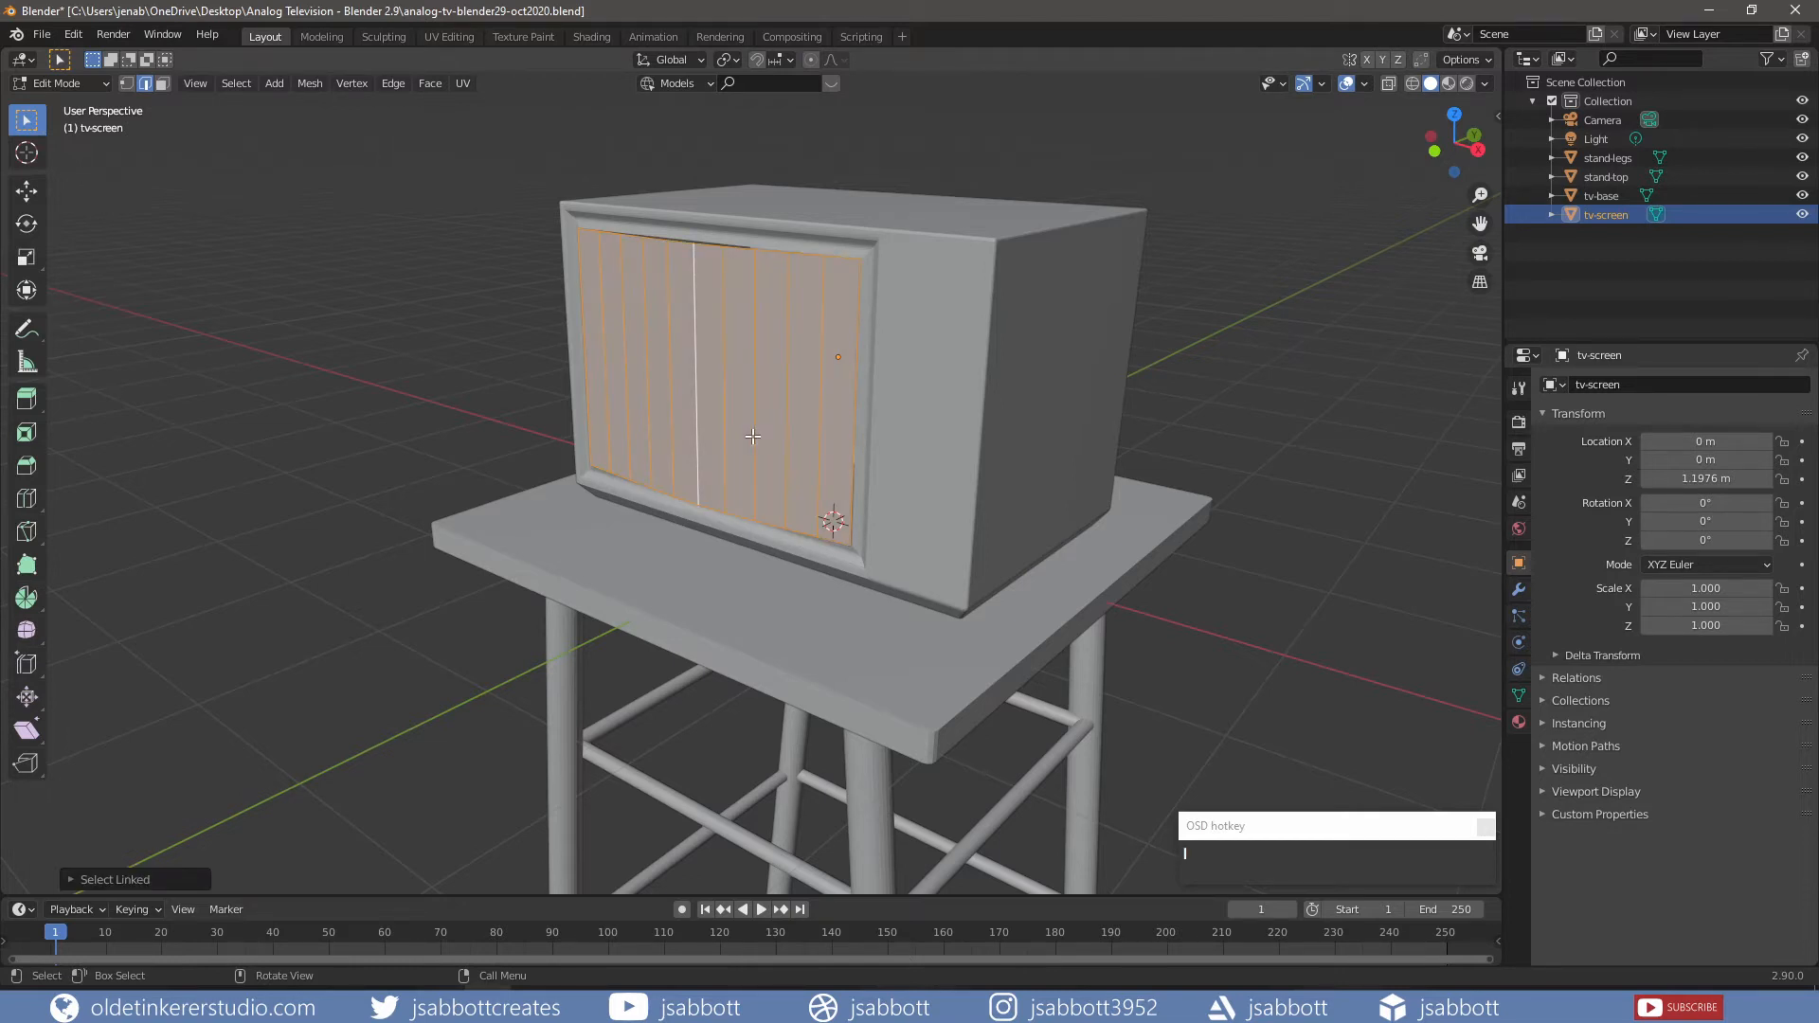
key("g")
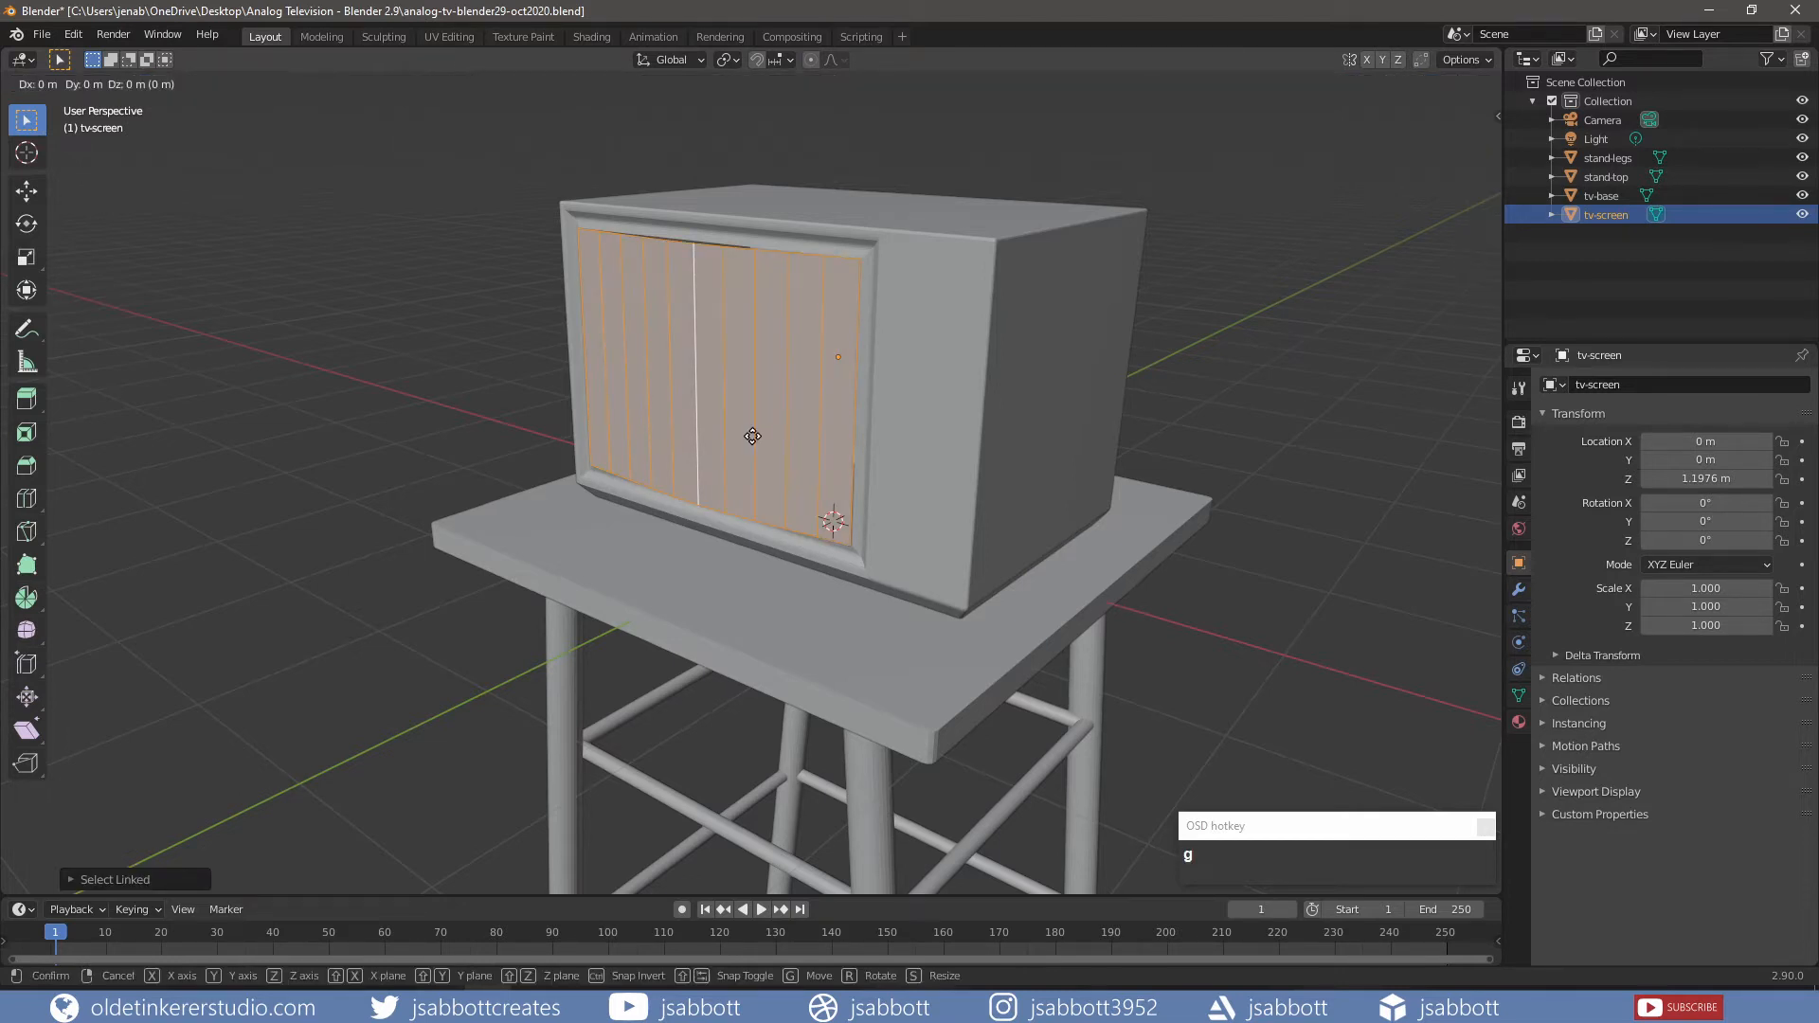
key("y")
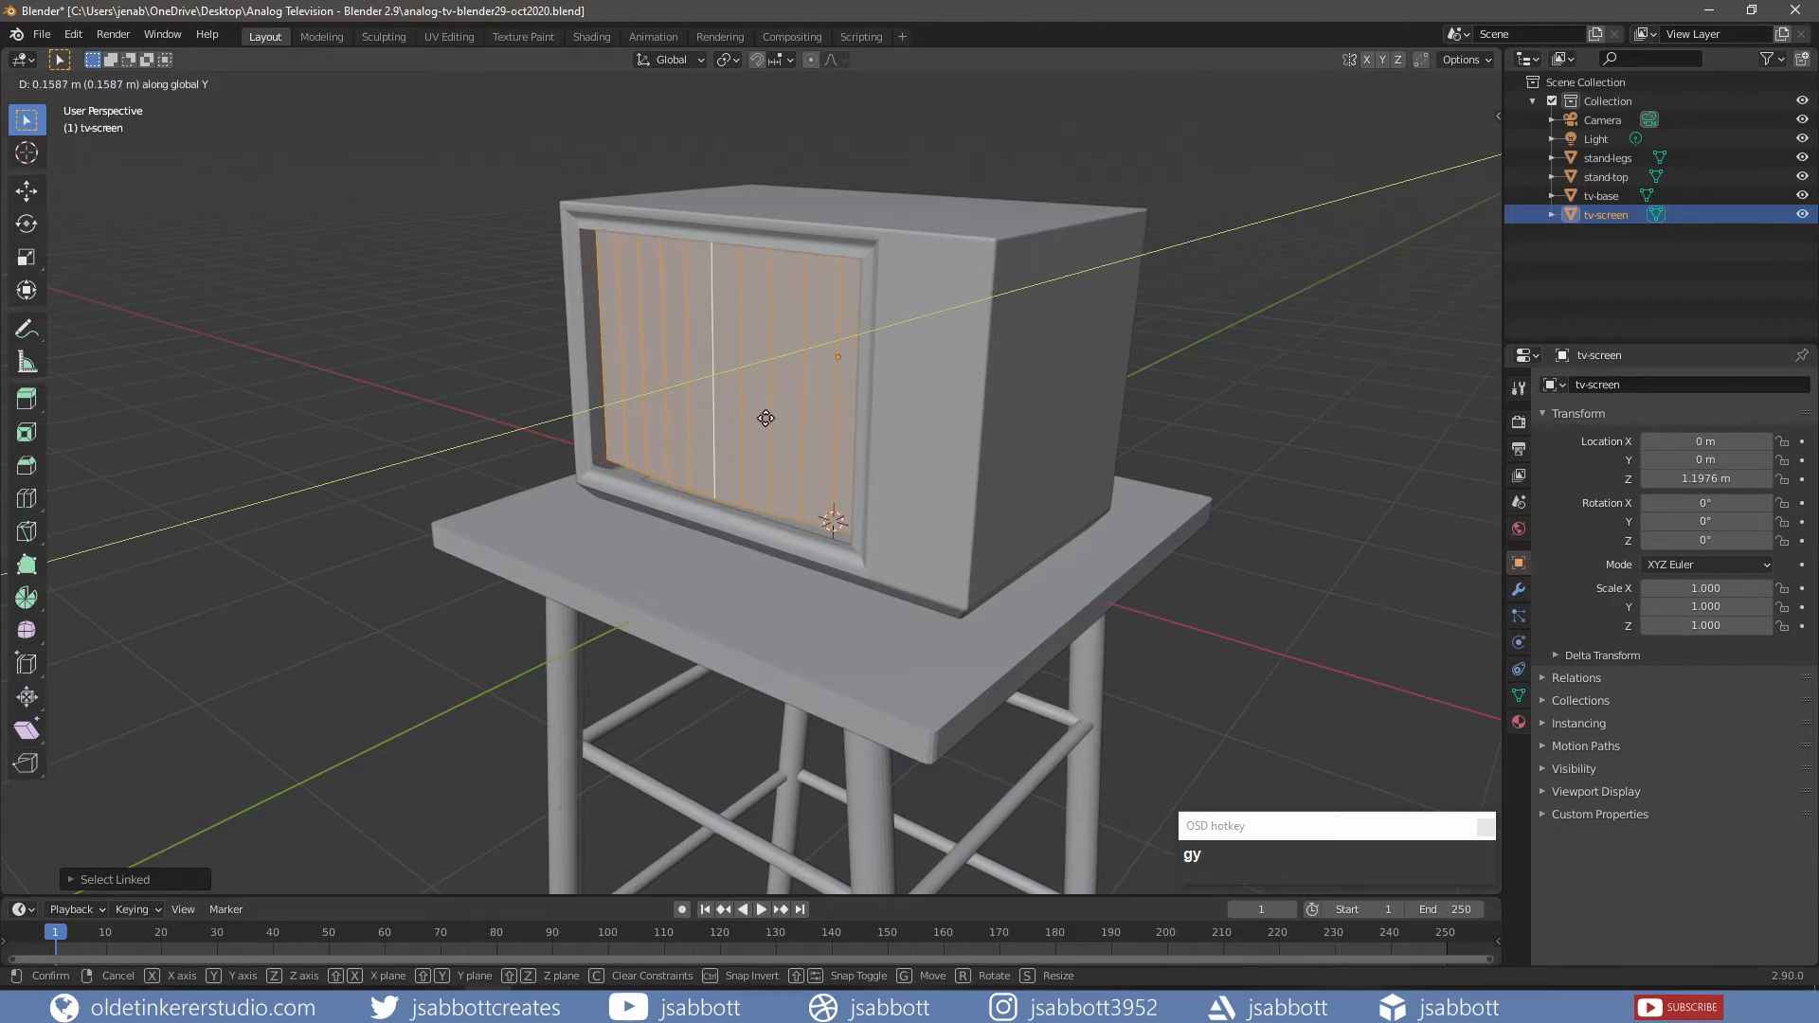
left_click(766, 418)
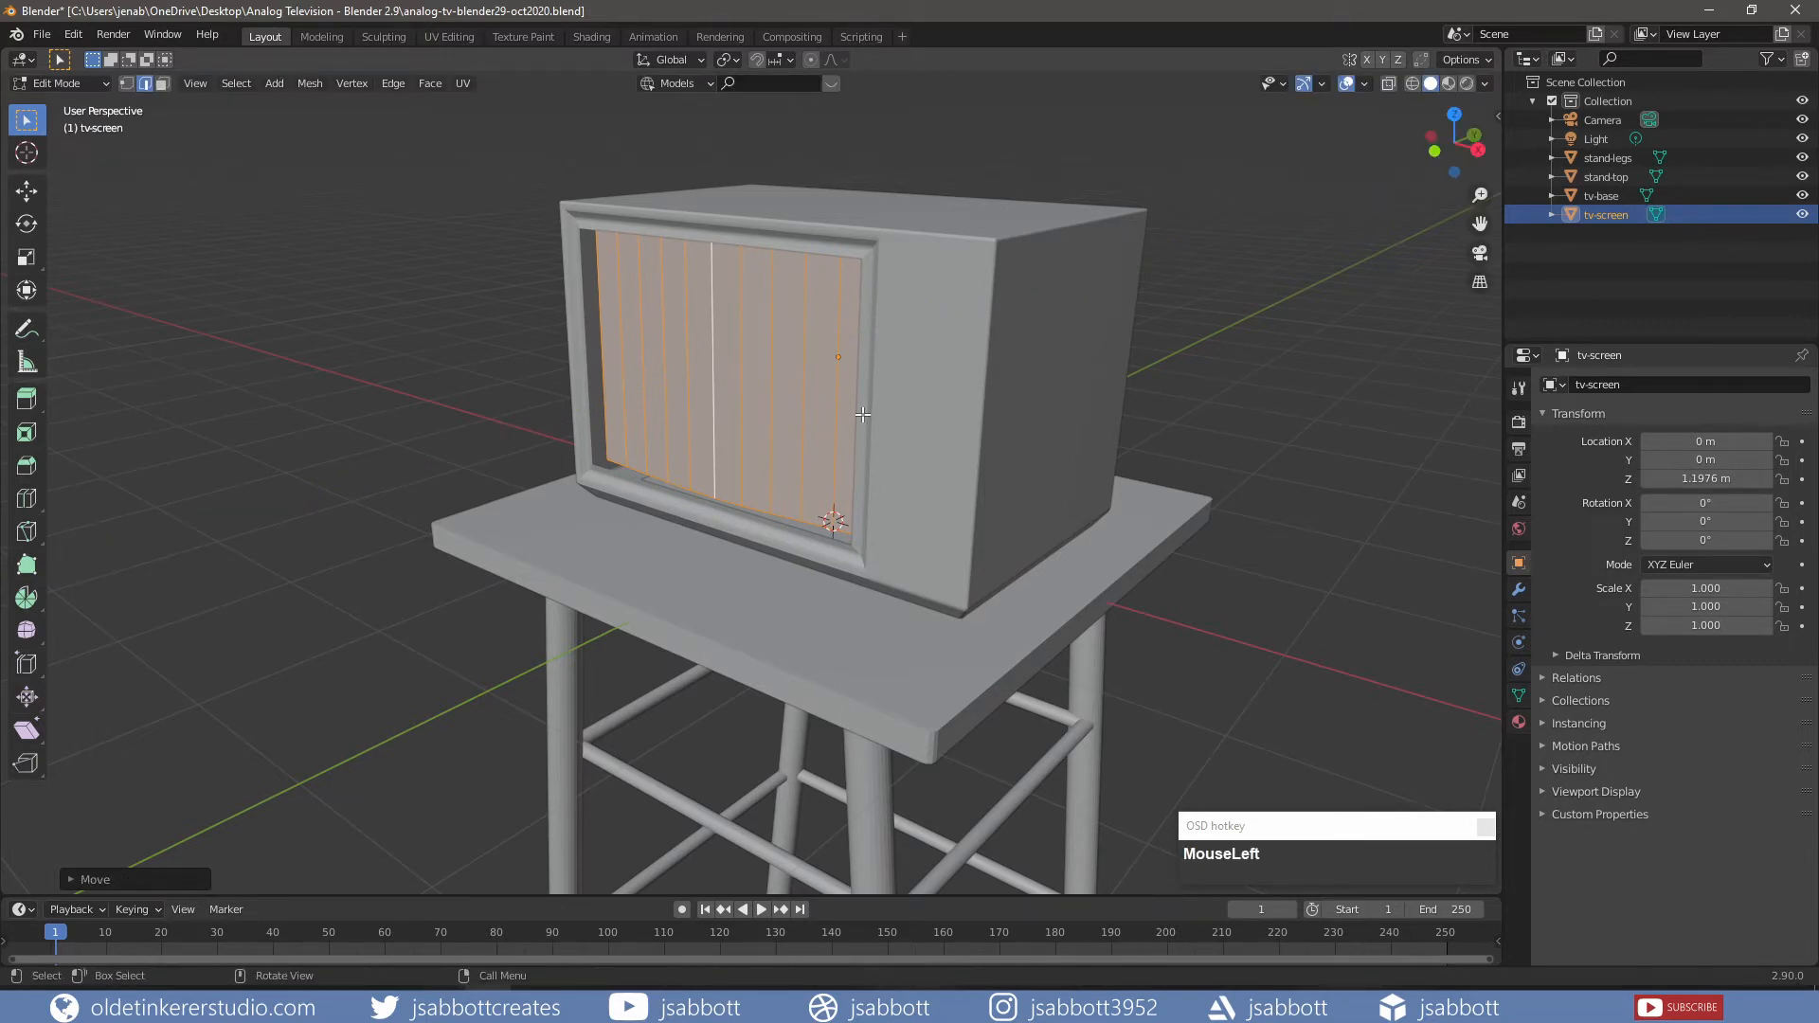
- In Object Mode, apply the TV screen's object transform and shade it smooth
key("Tab")
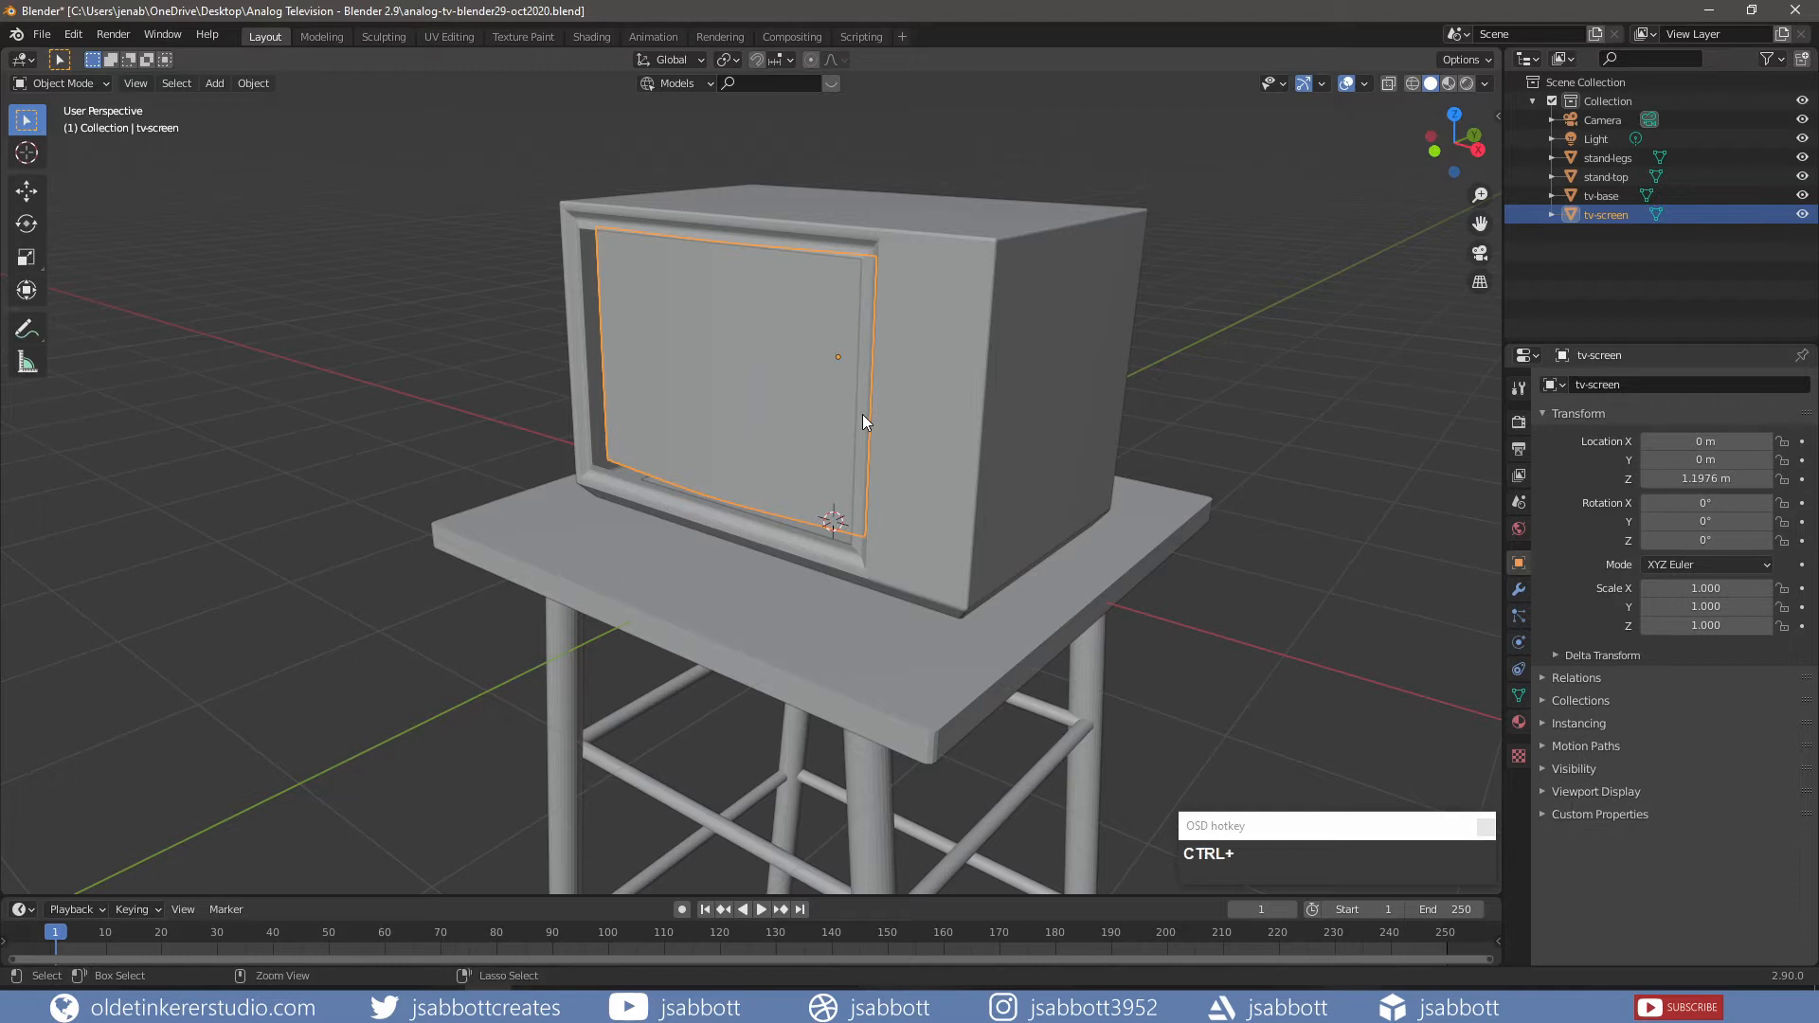
key("ctrl+a")
left_click(862, 415)
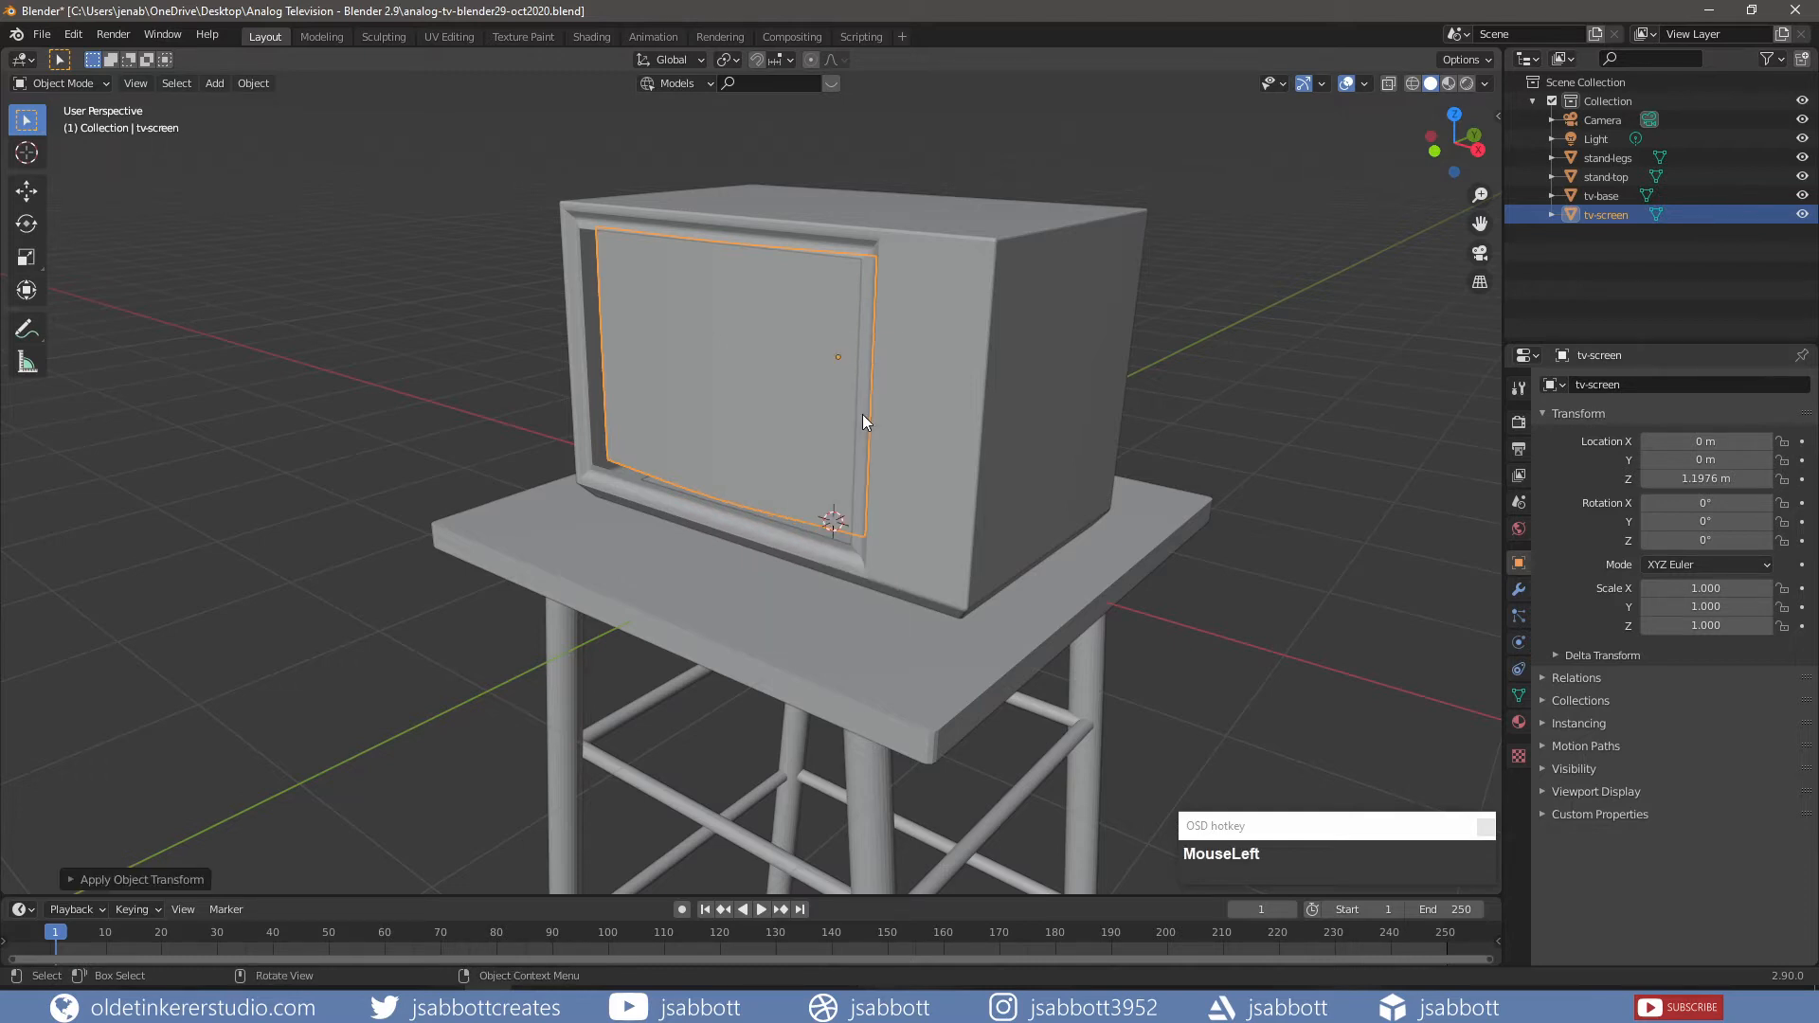
right_click(749, 389)
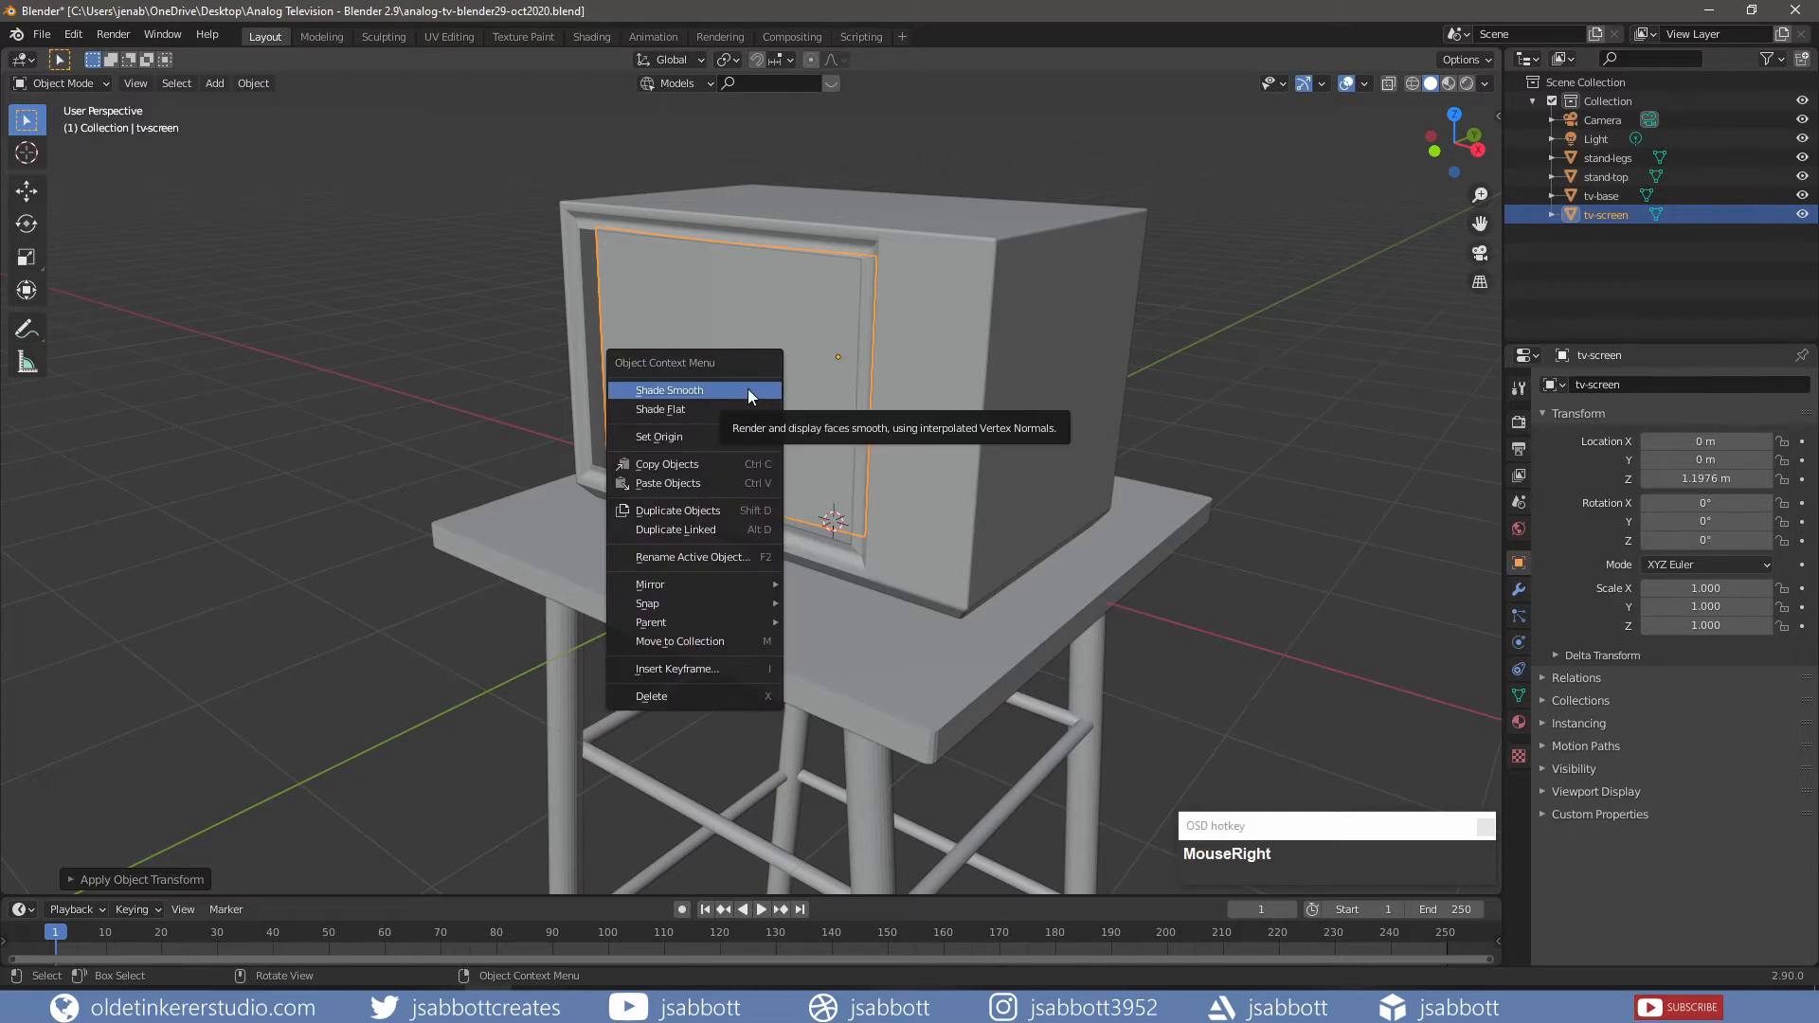
left_click(748, 391)
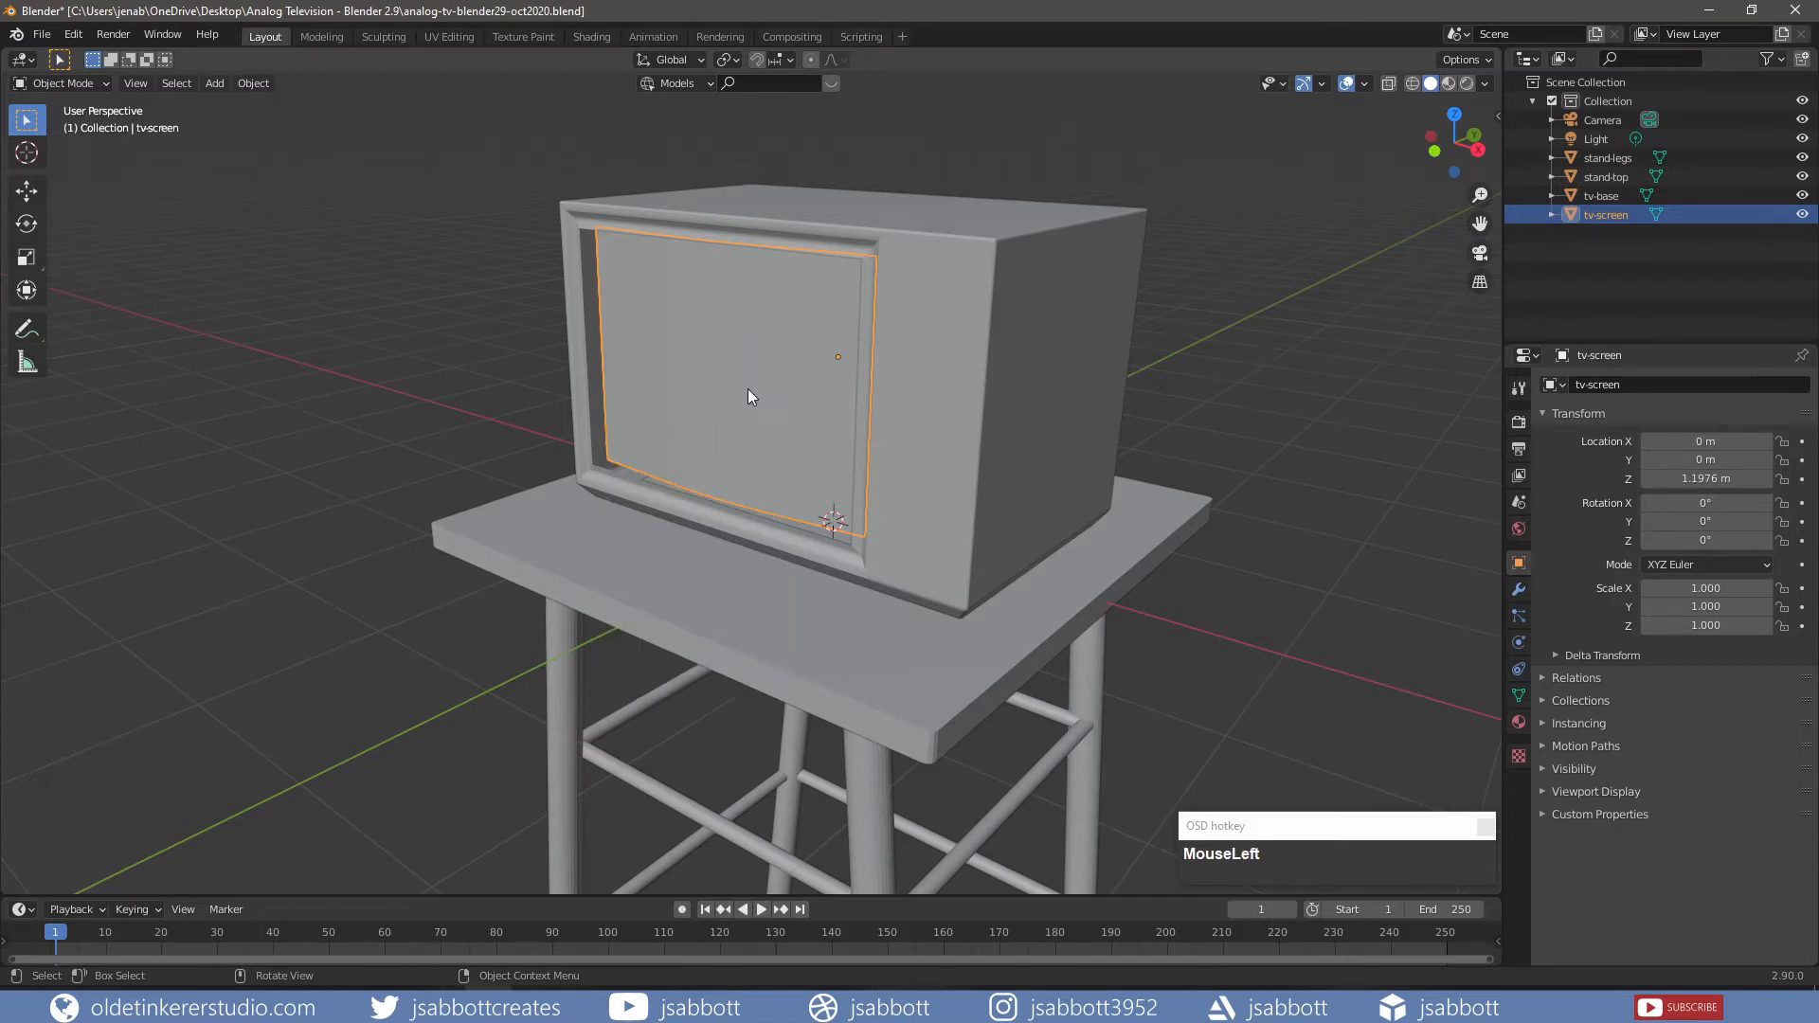
- In the TV body's mesh, extrude the inner edge loop of the screen frame backwards along Y to the recessed screen, then clear the selection
left_click(943, 413)
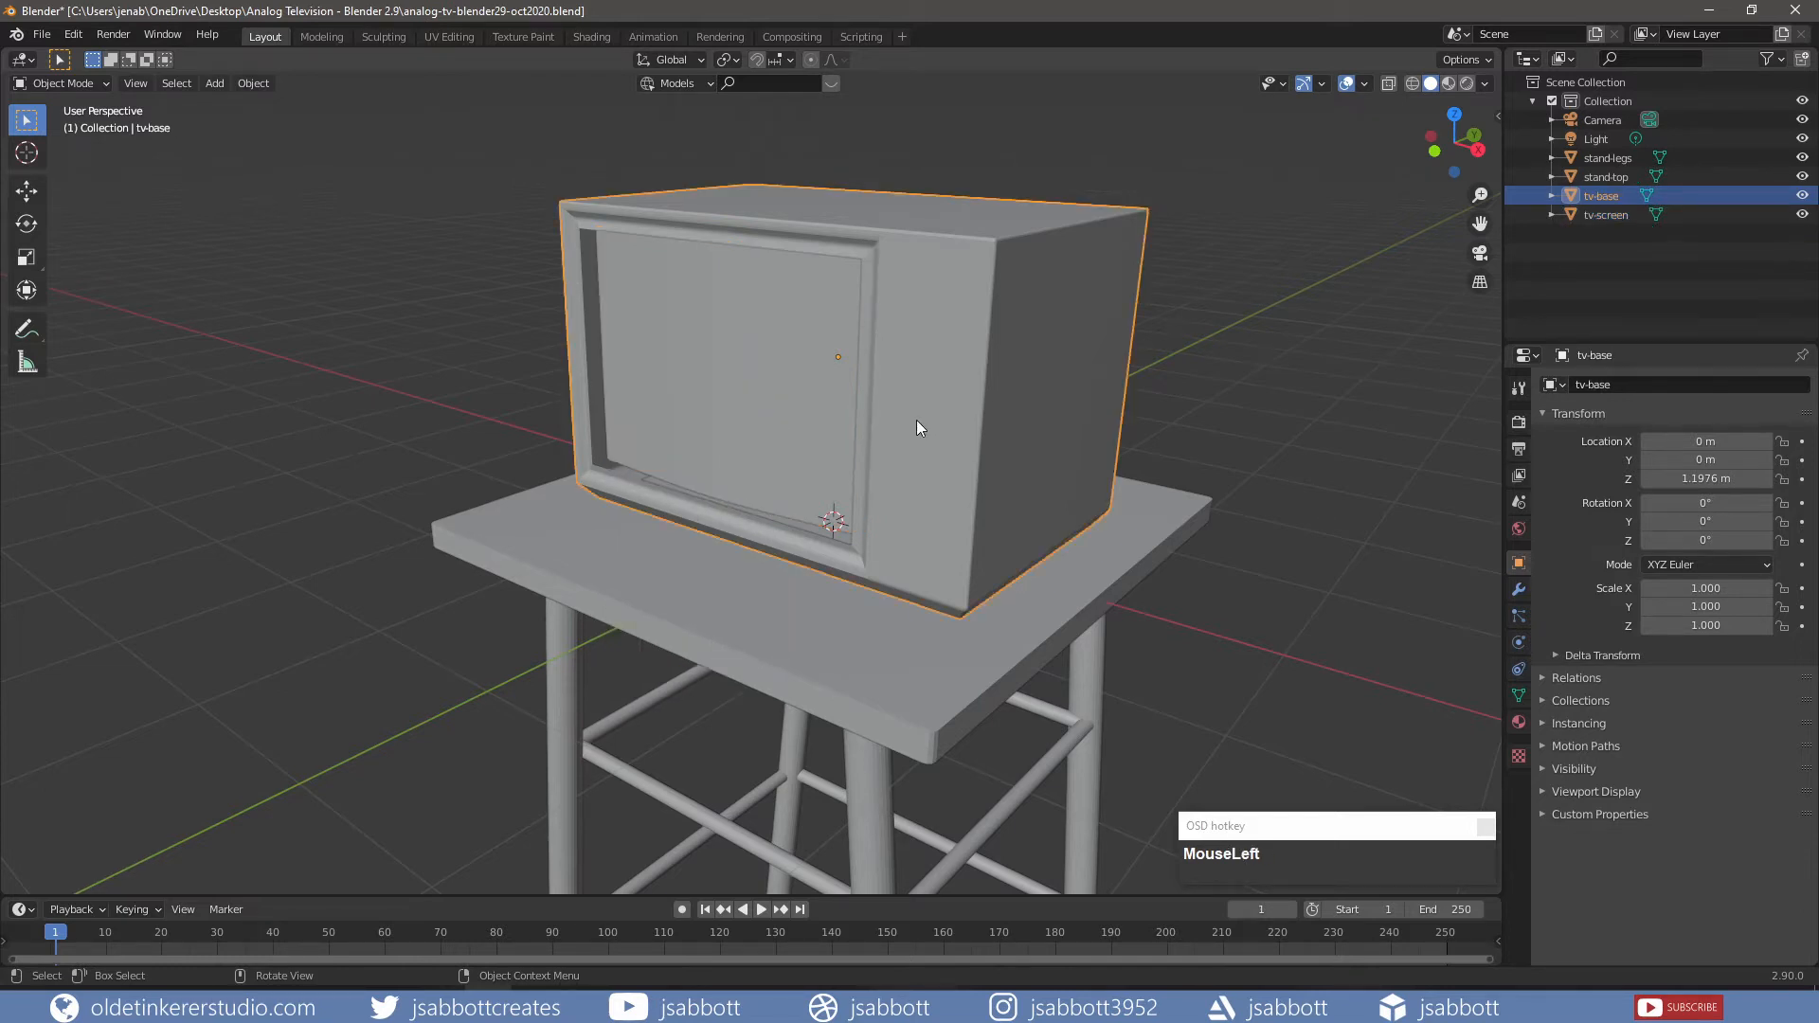
key("Tab")
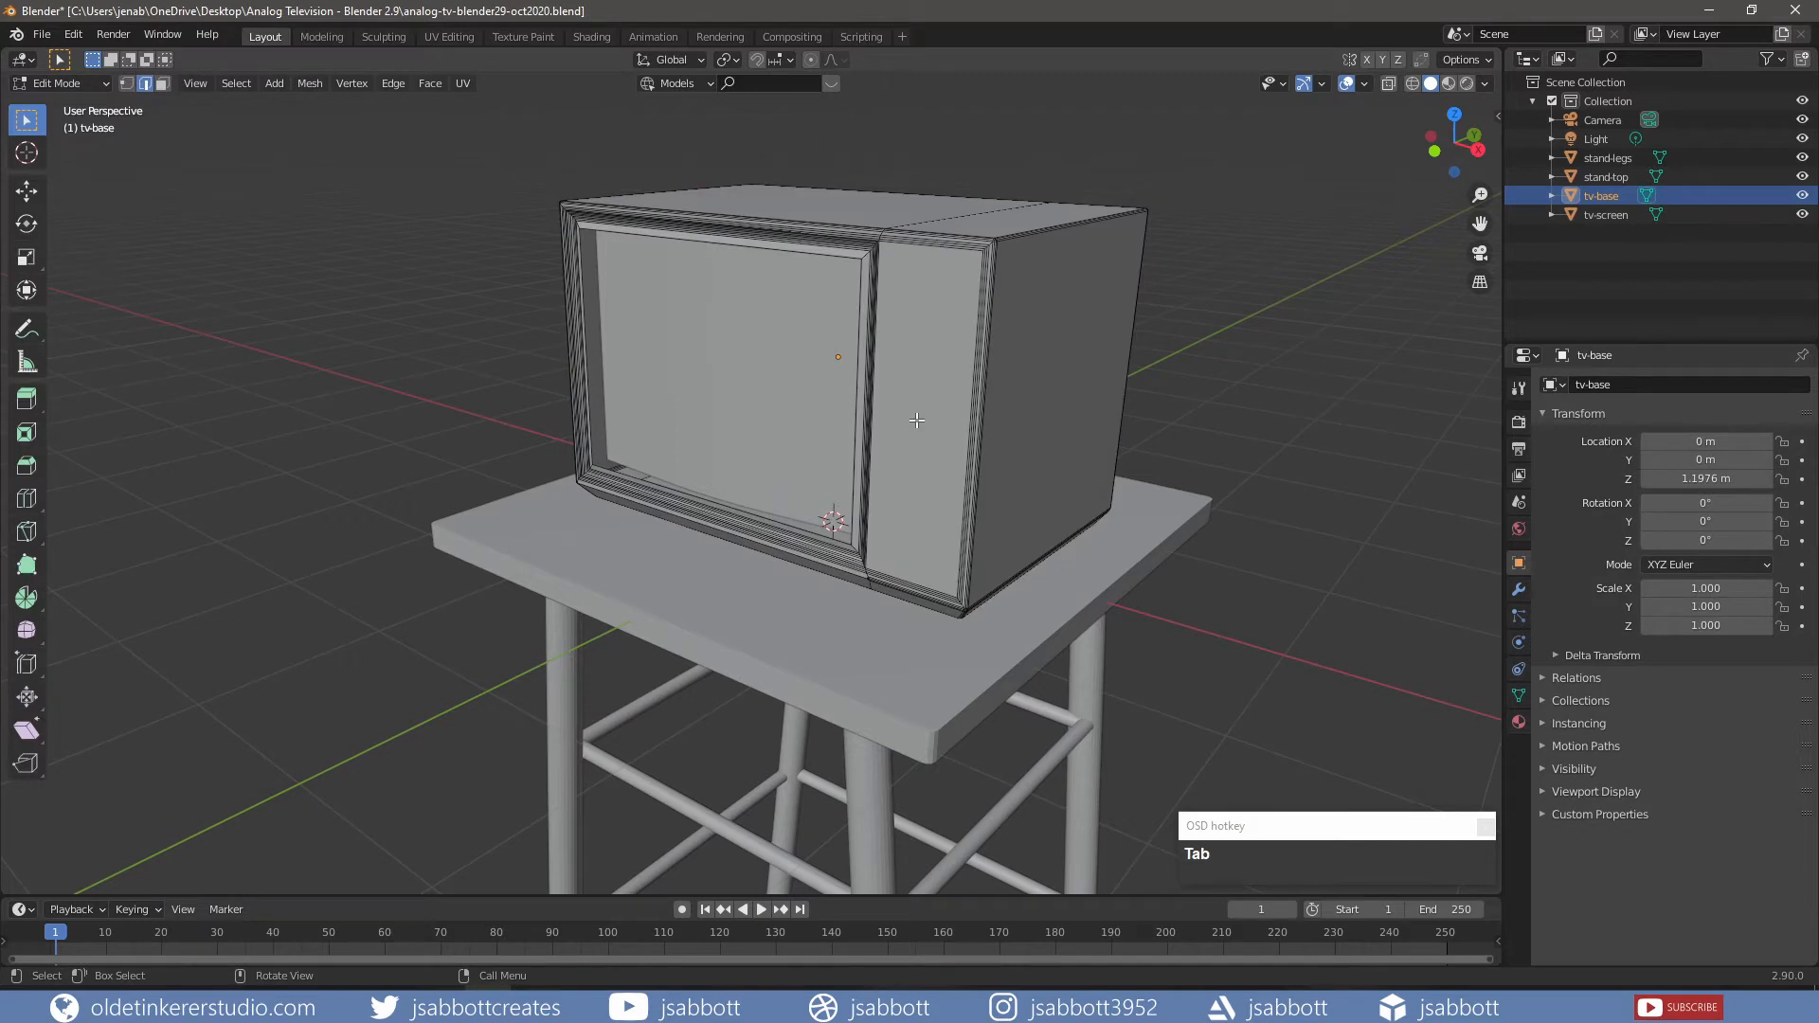
middle_click_drag(916, 419, 896, 455)
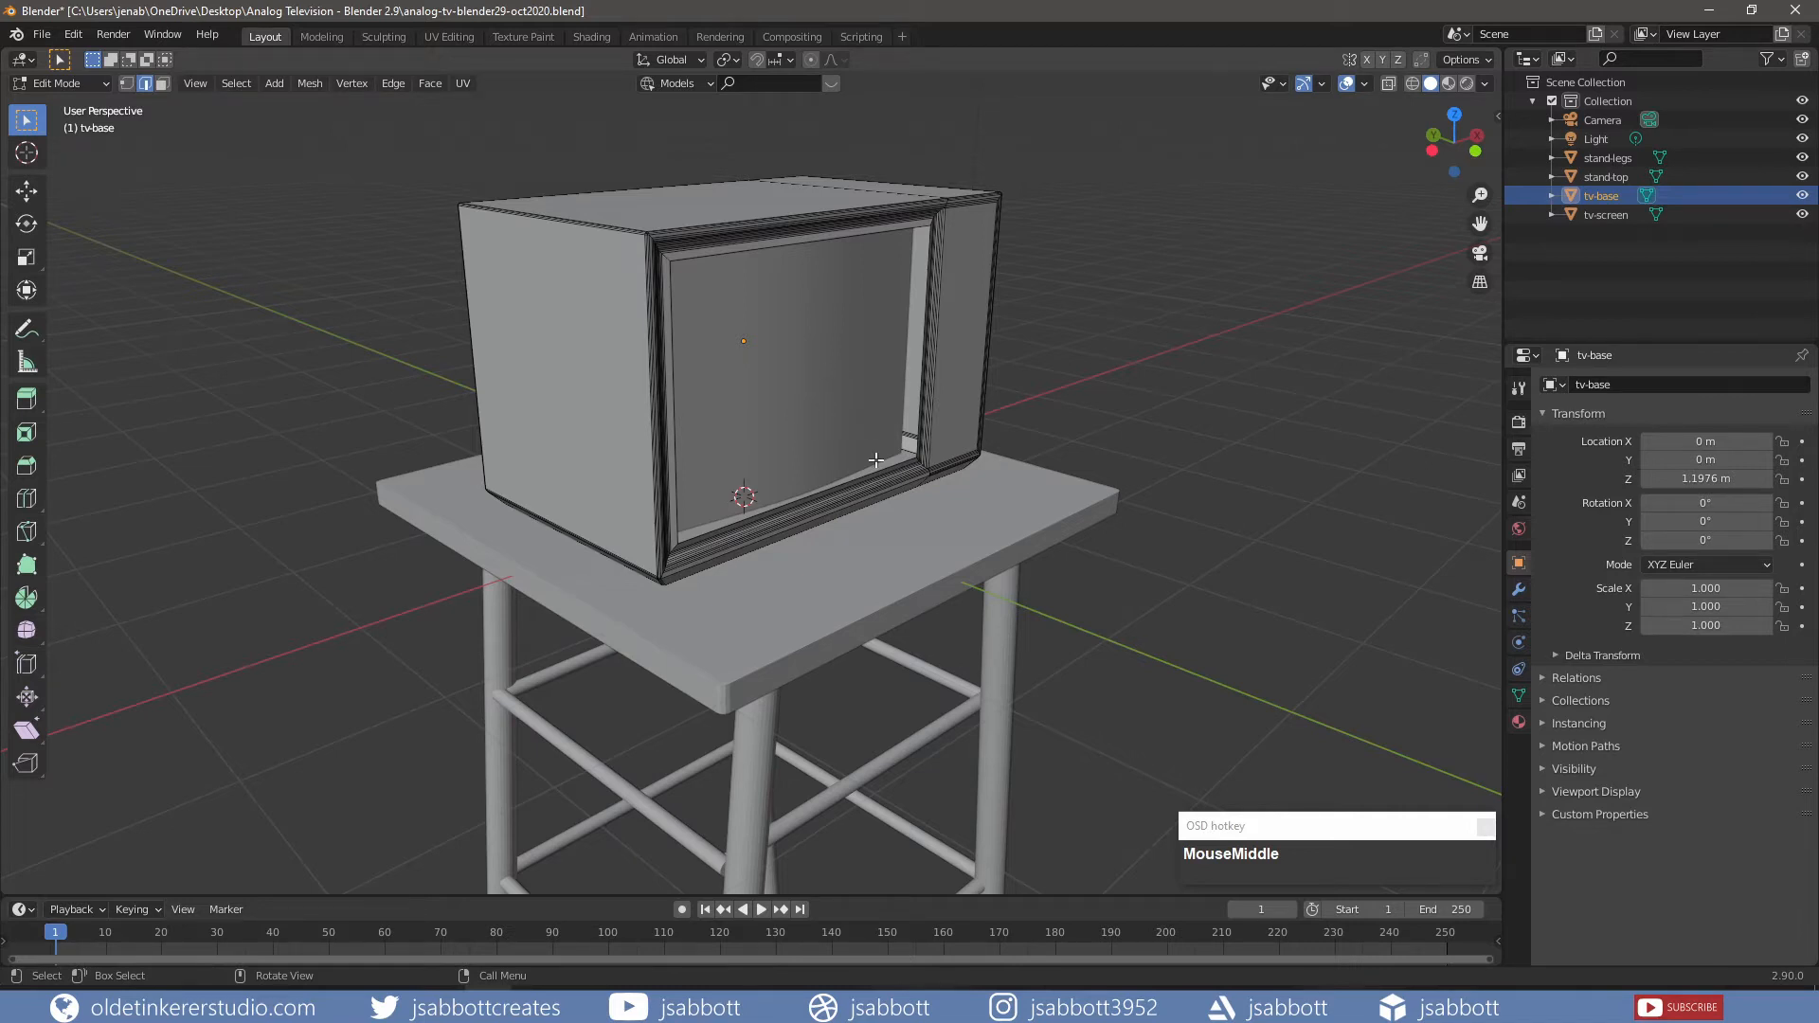
key("alt")
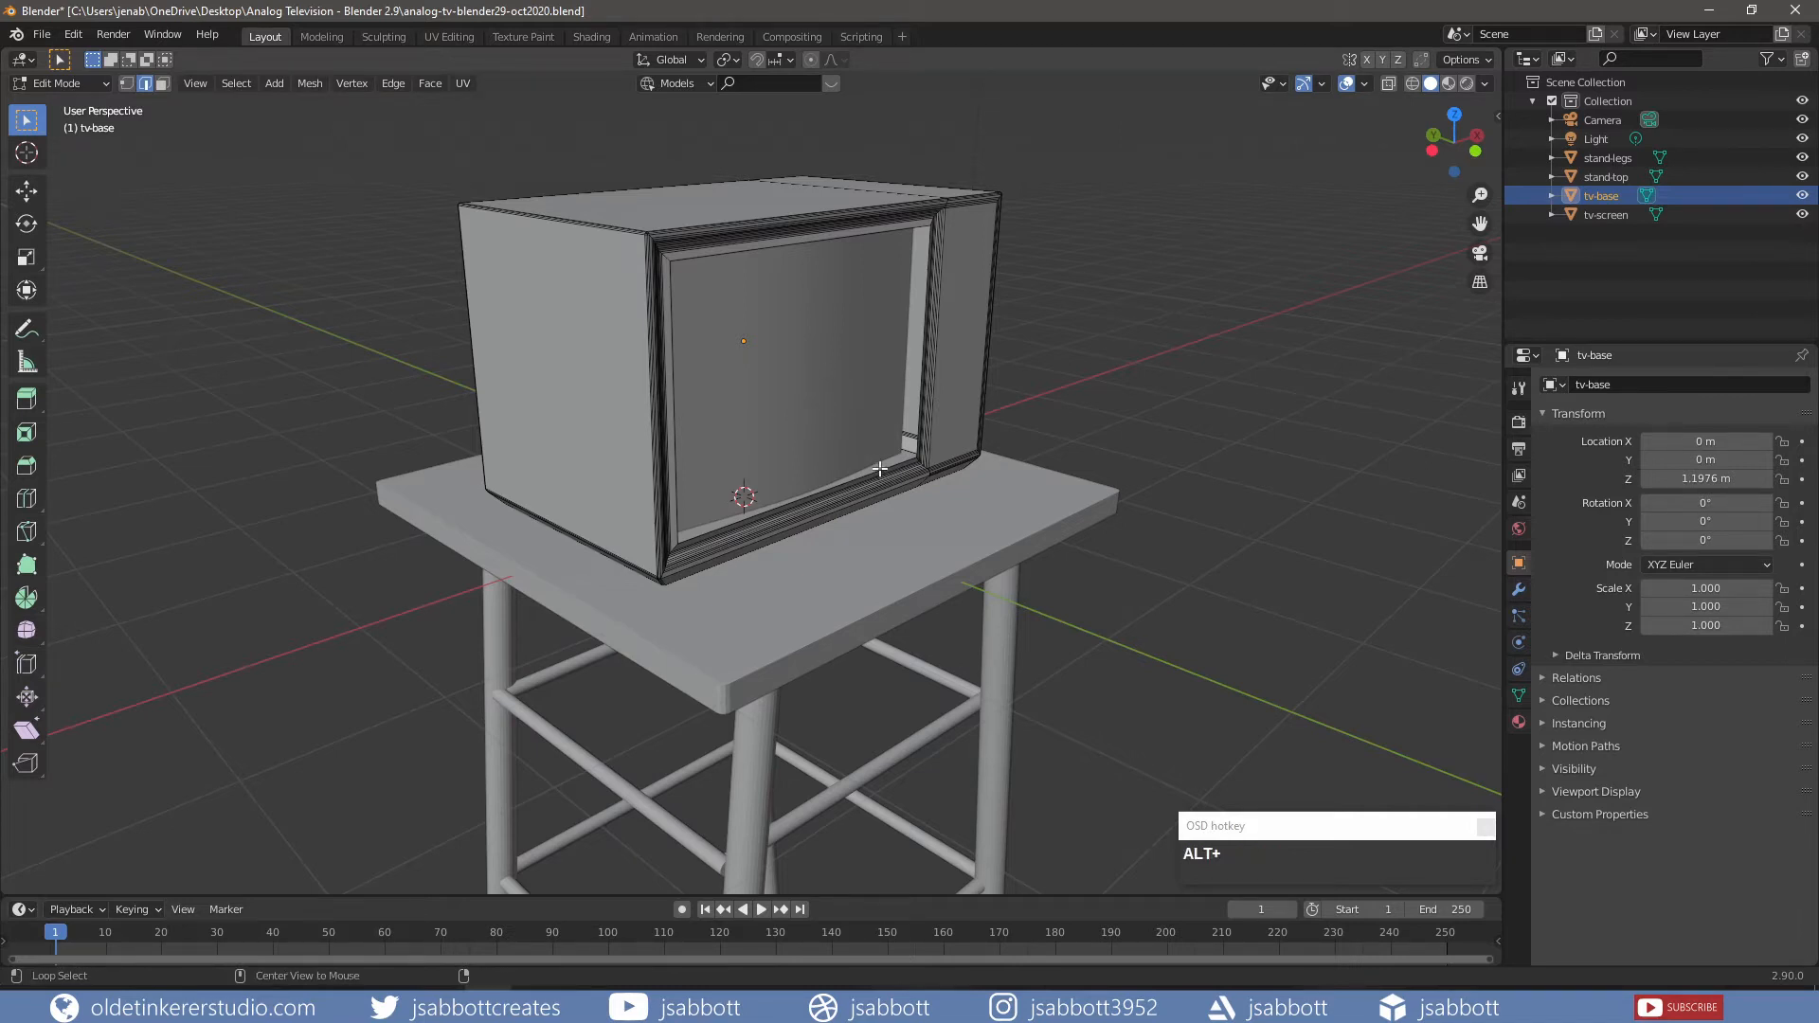
left_click(881, 469, "alt")
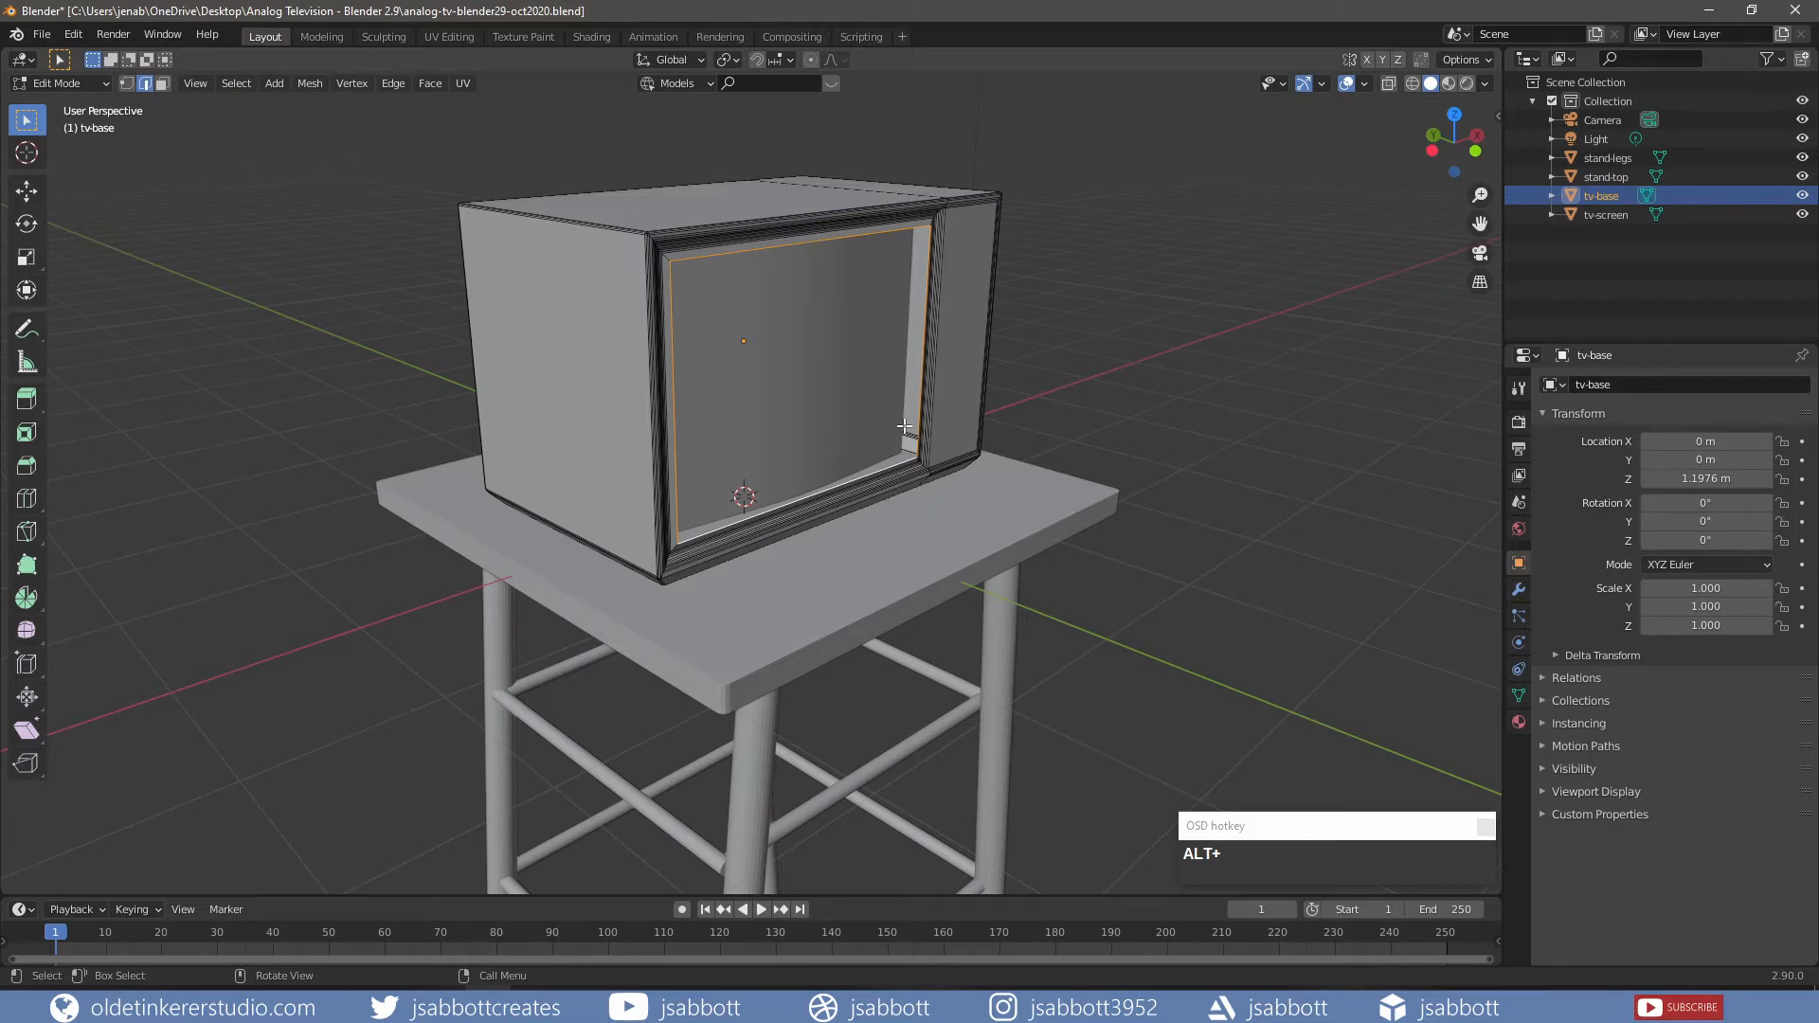
key("g")
key("y")
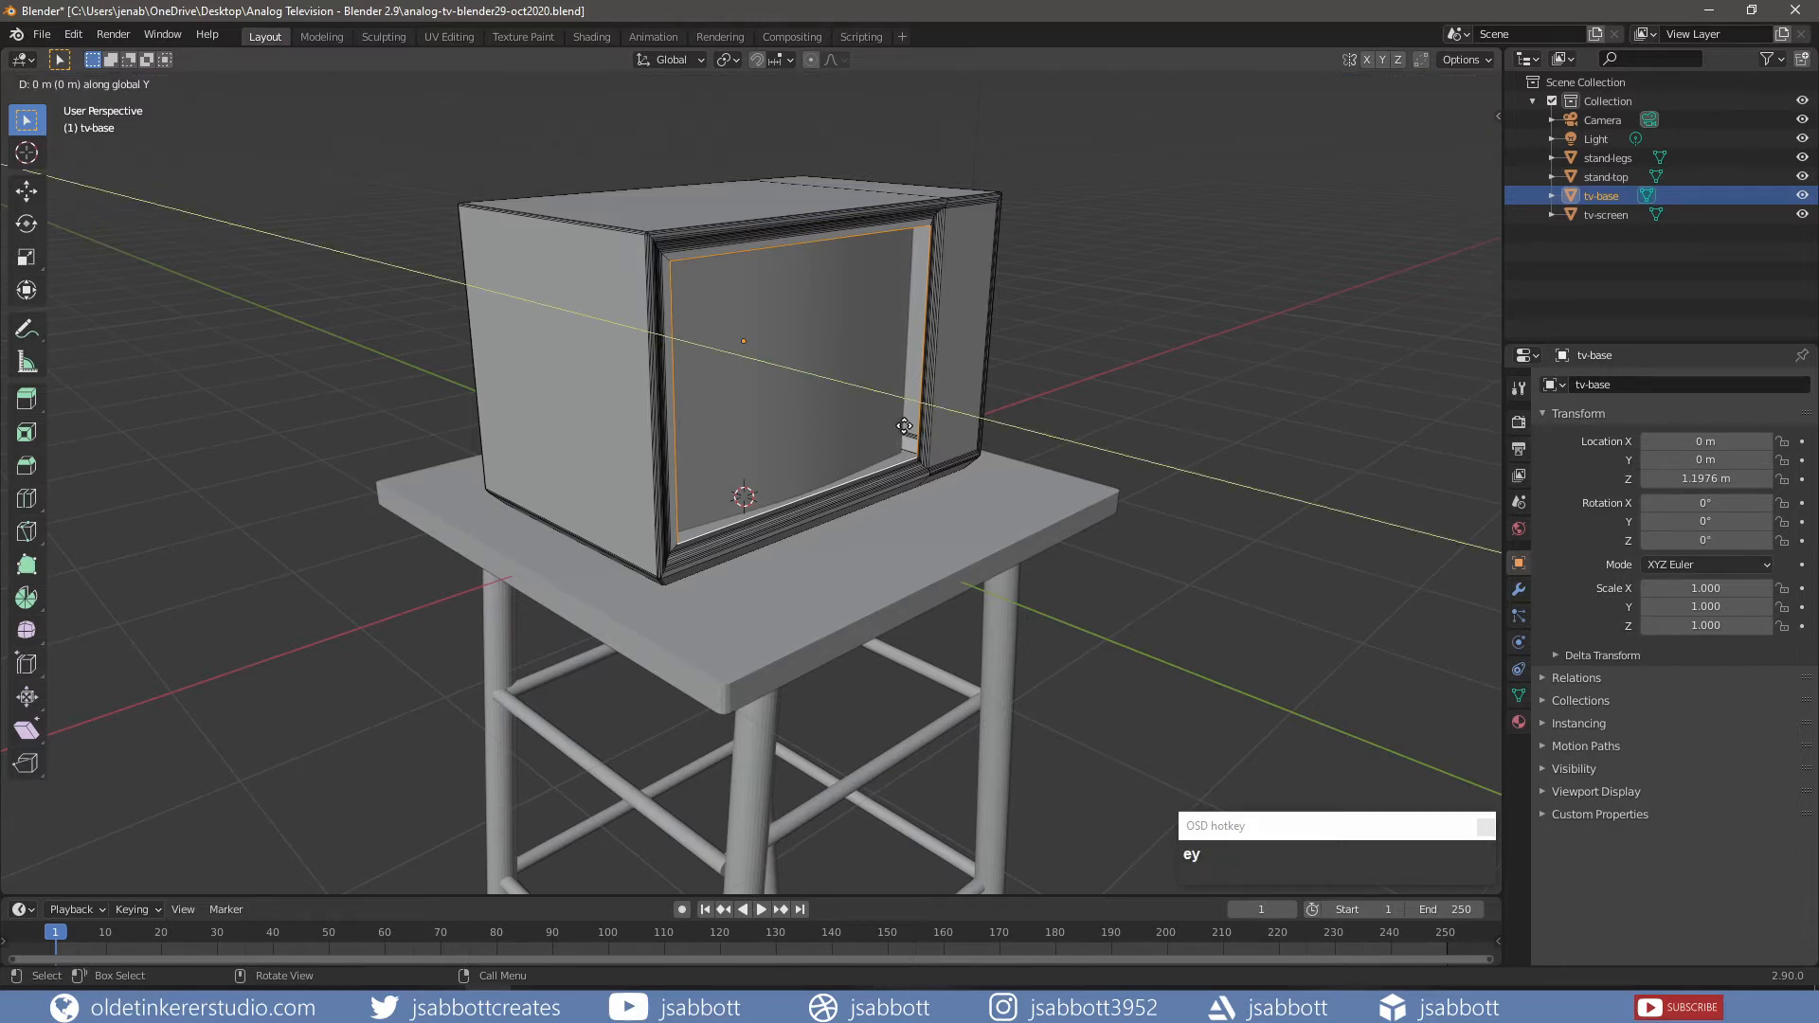
left_click(897, 428)
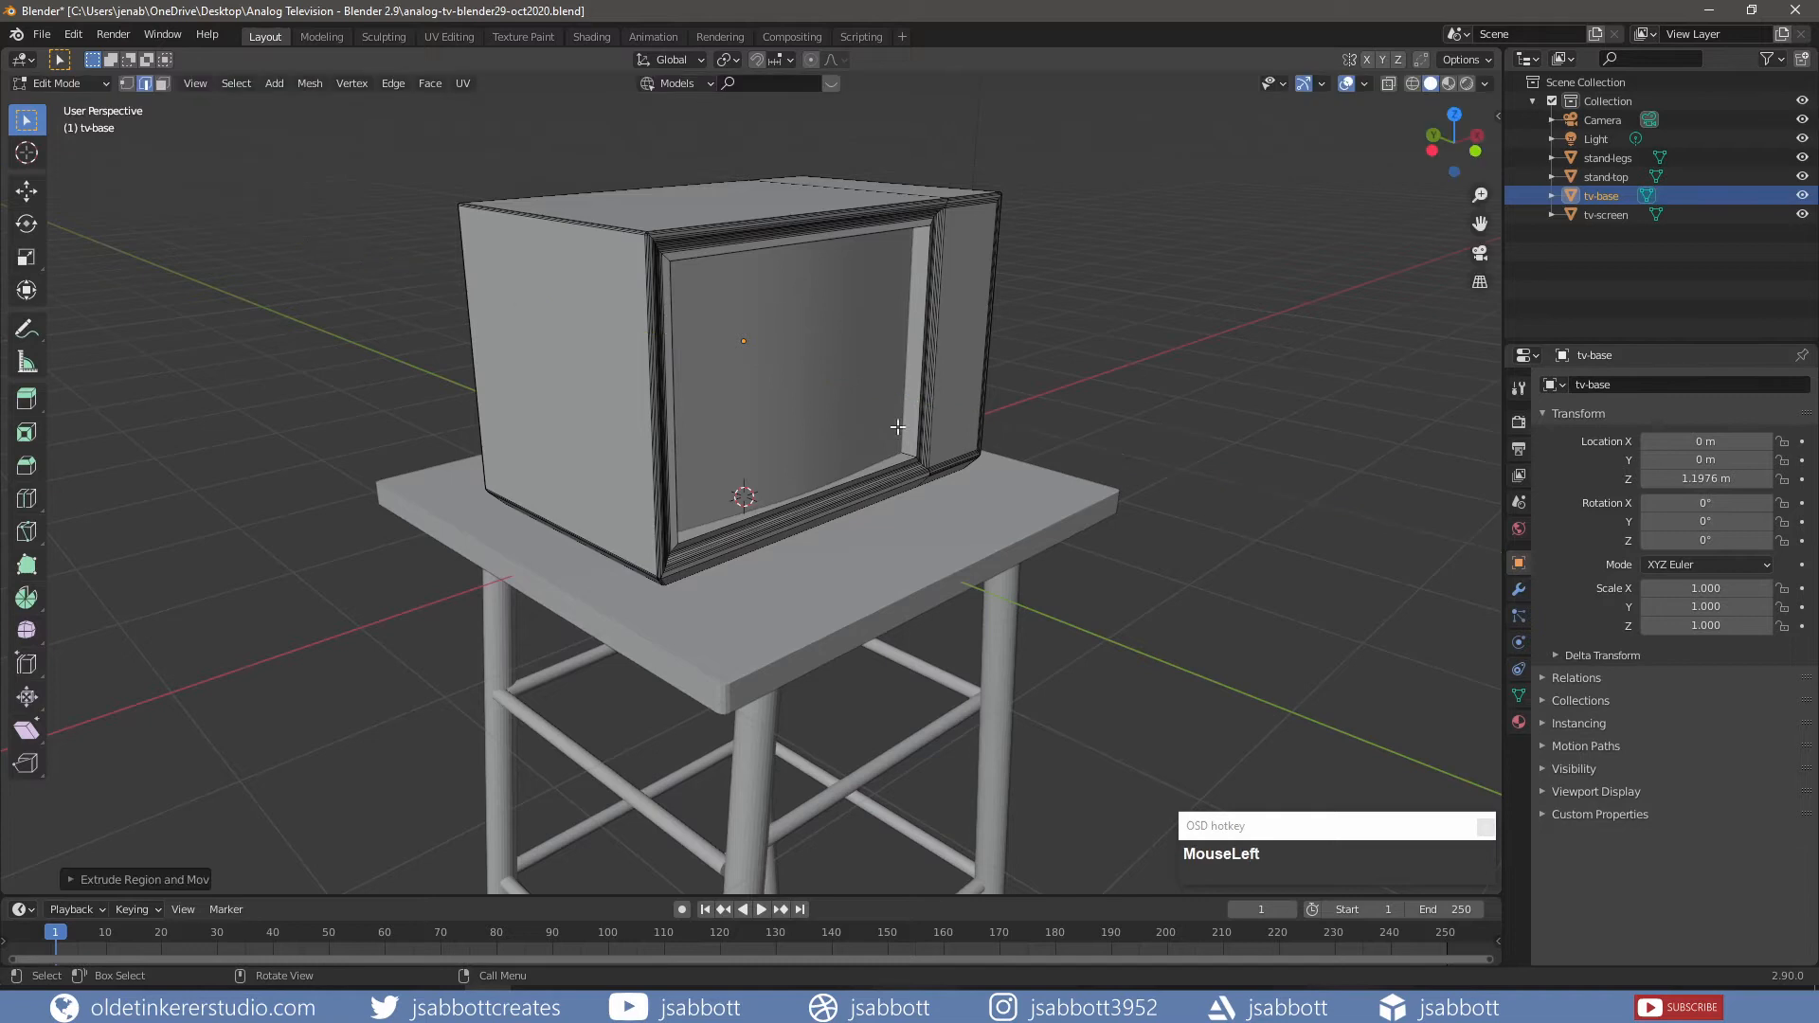
middle_click_drag(935, 435, 819, 433)
key("alt+a")
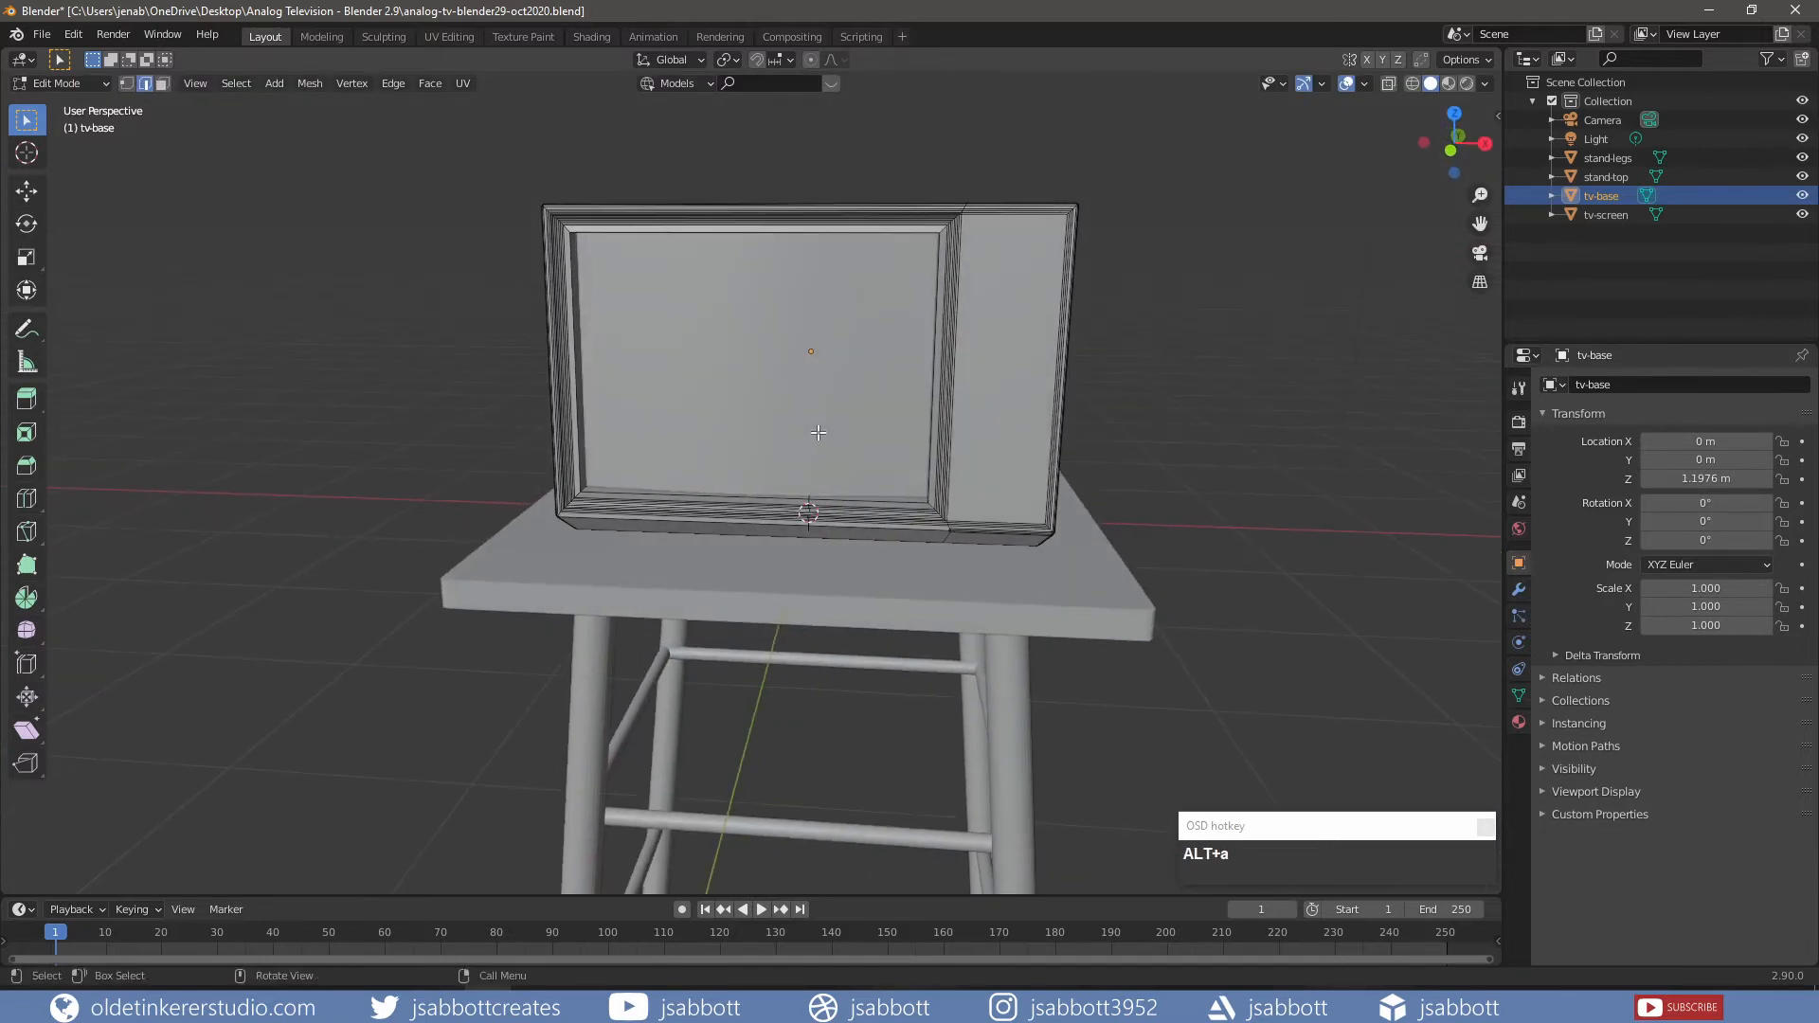
- Inset the tall front panel face beside the screen by about 0.02 m
left_click(1451, 149)
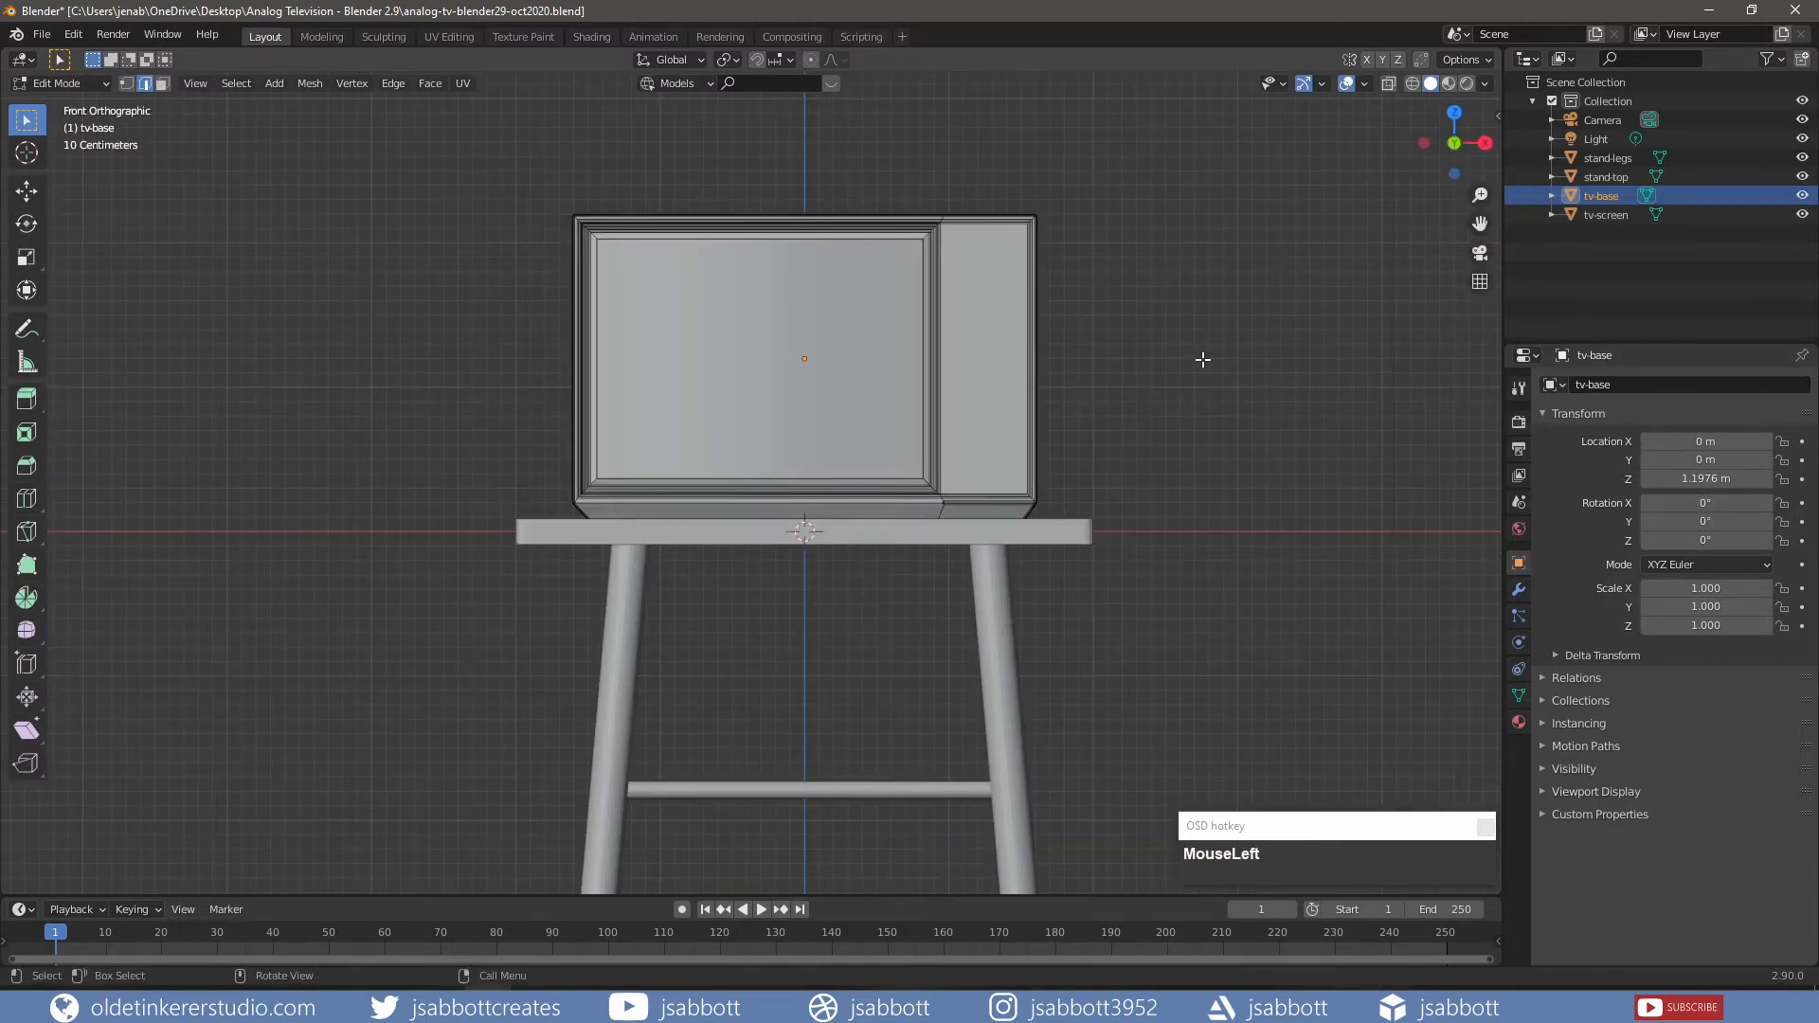
scroll(1203, 362, "up", 1)
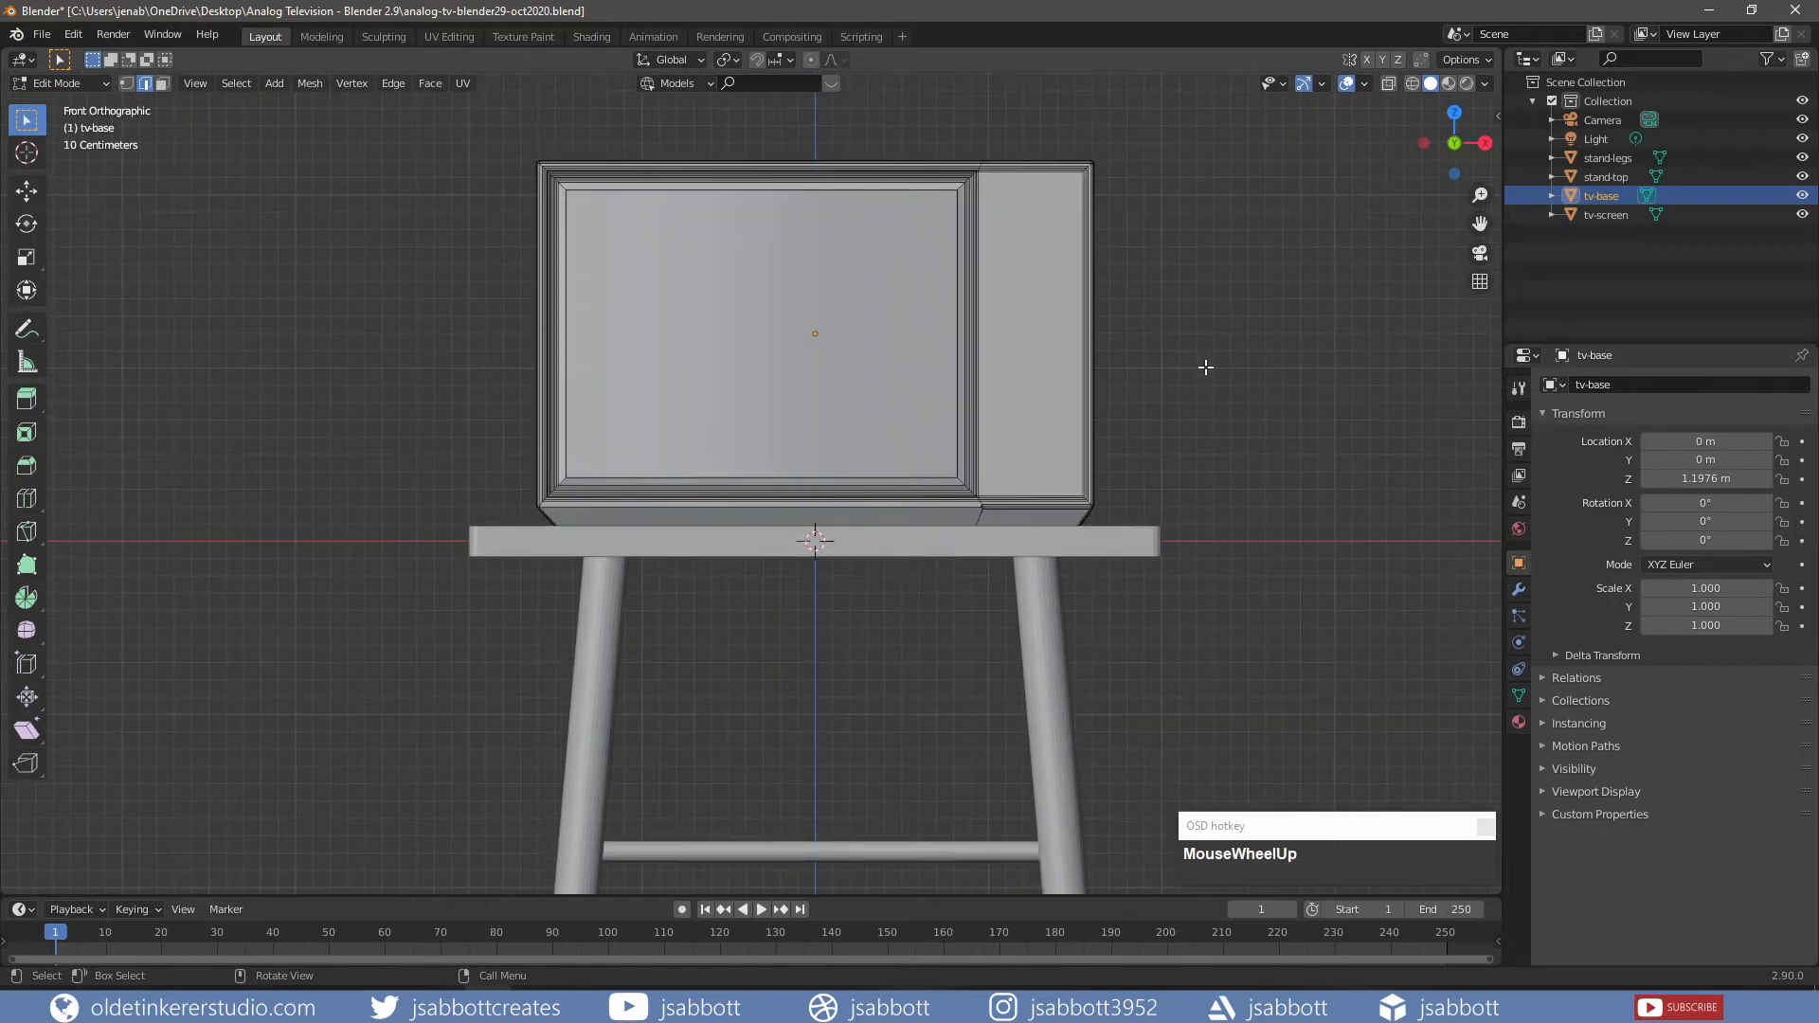
key("3")
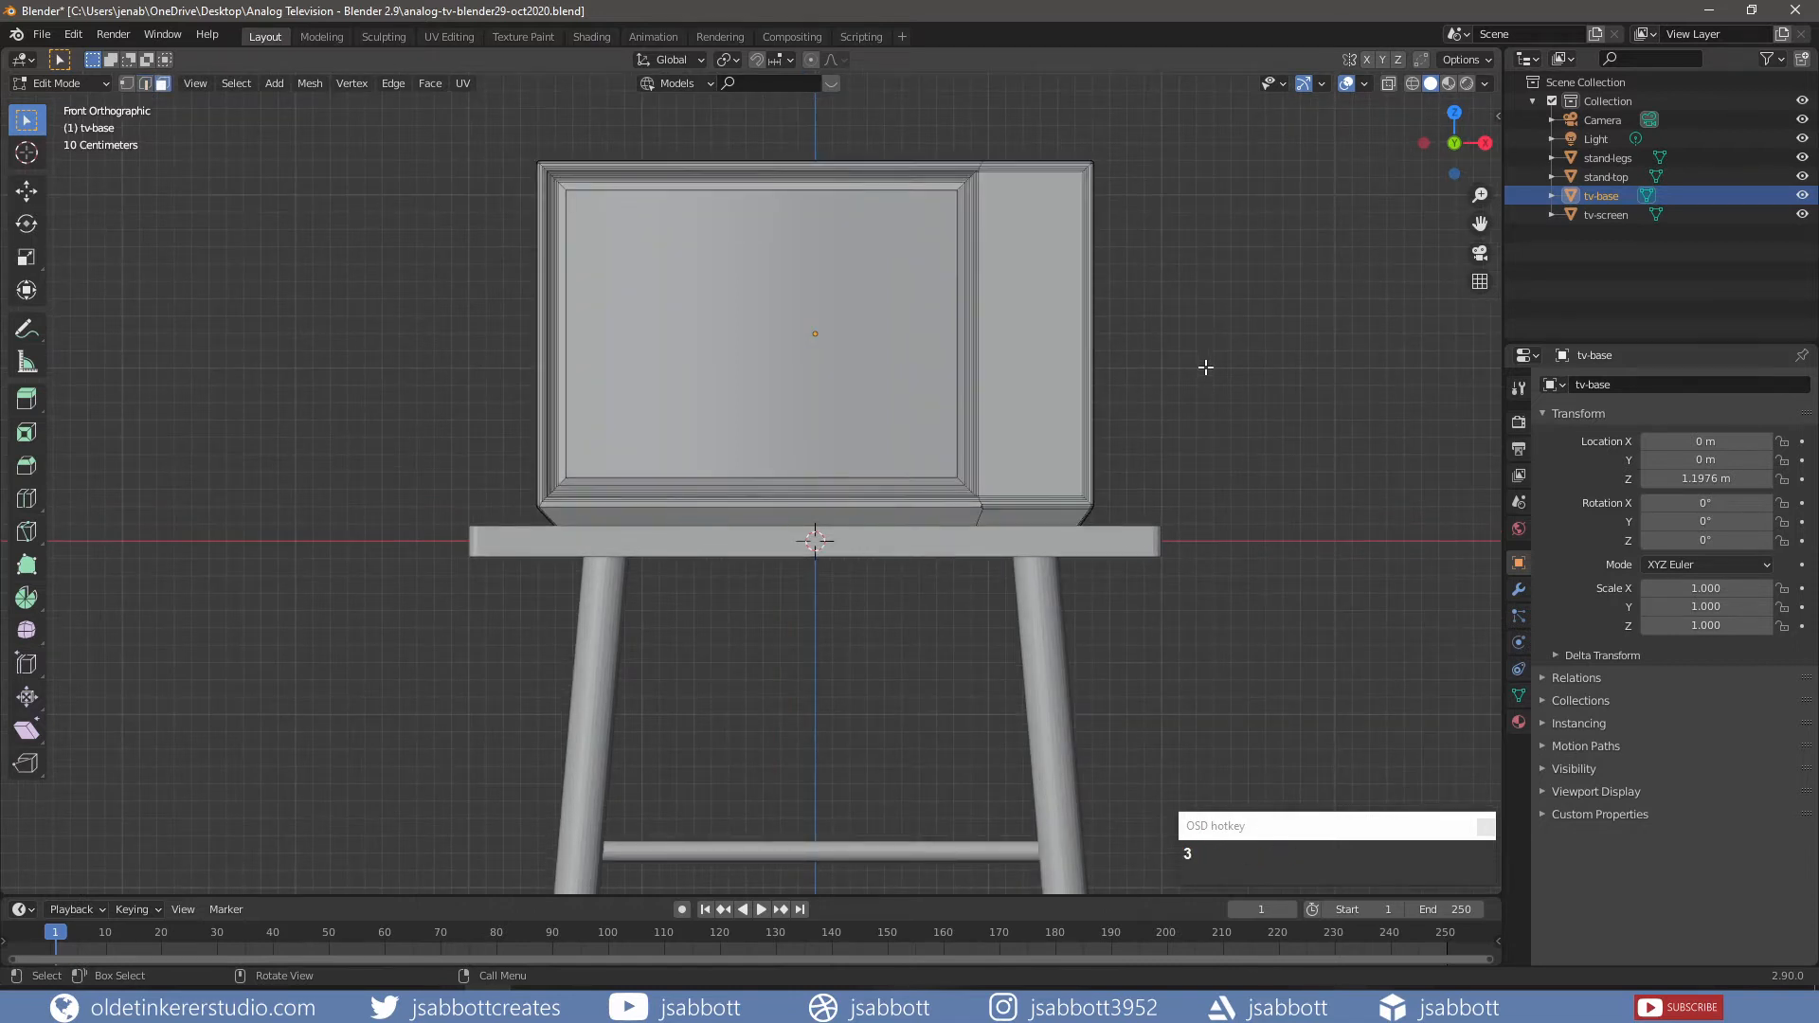
left_click(1046, 327)
key("i")
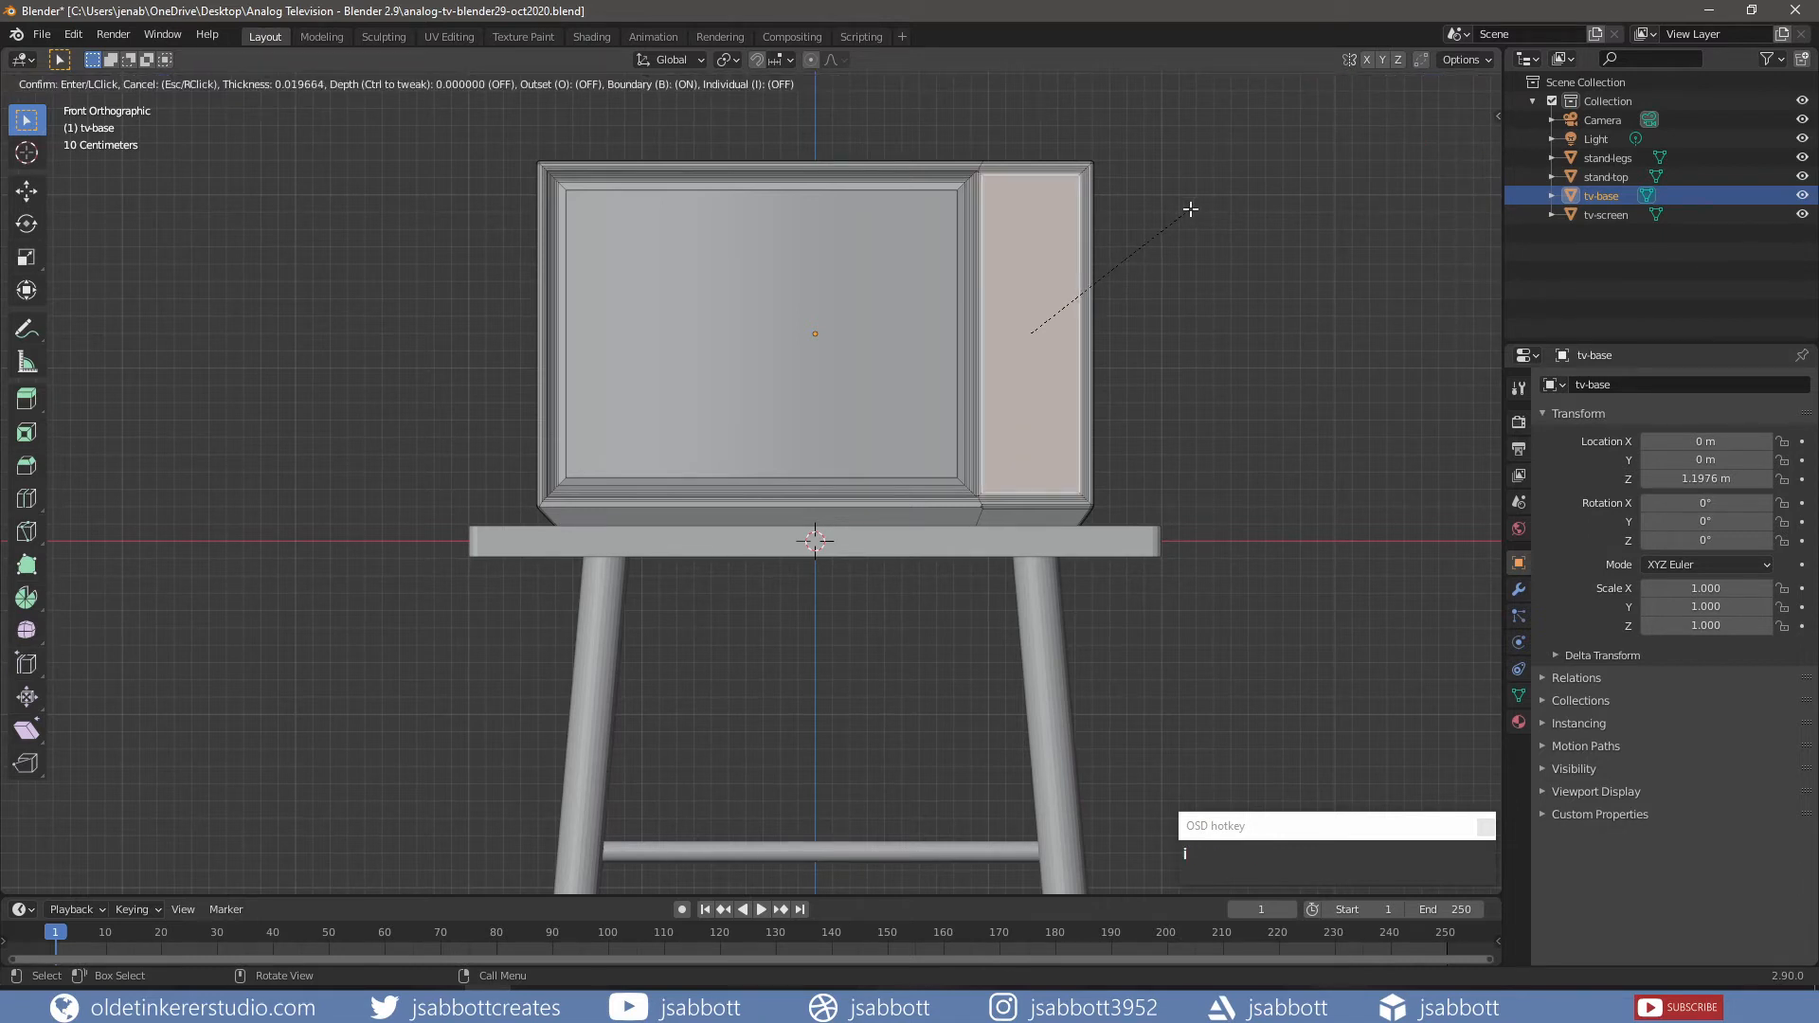
left_click(1190, 209)
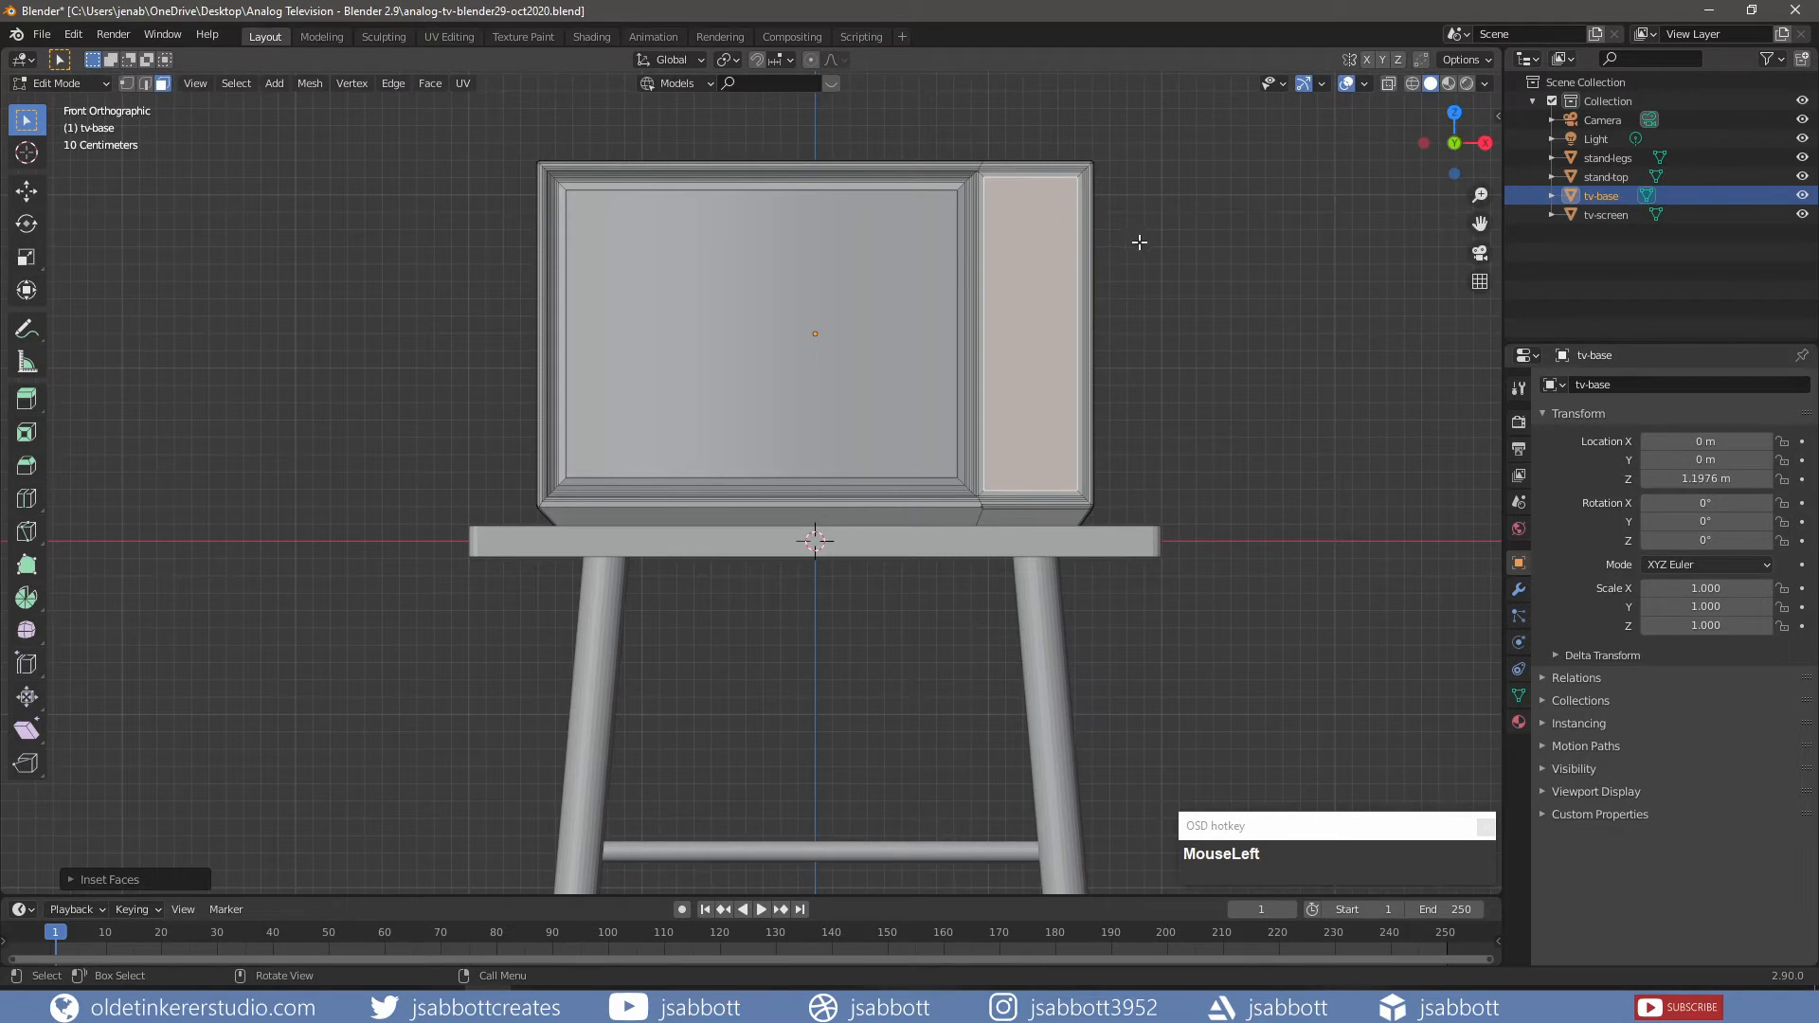
- Recess the inset side panel face about 0.019 m along Y into the TV body and clear the selection
middle_click_drag(1138, 239, 1038, 294)
scroll(1037, 295, "up", 1)
key("g")
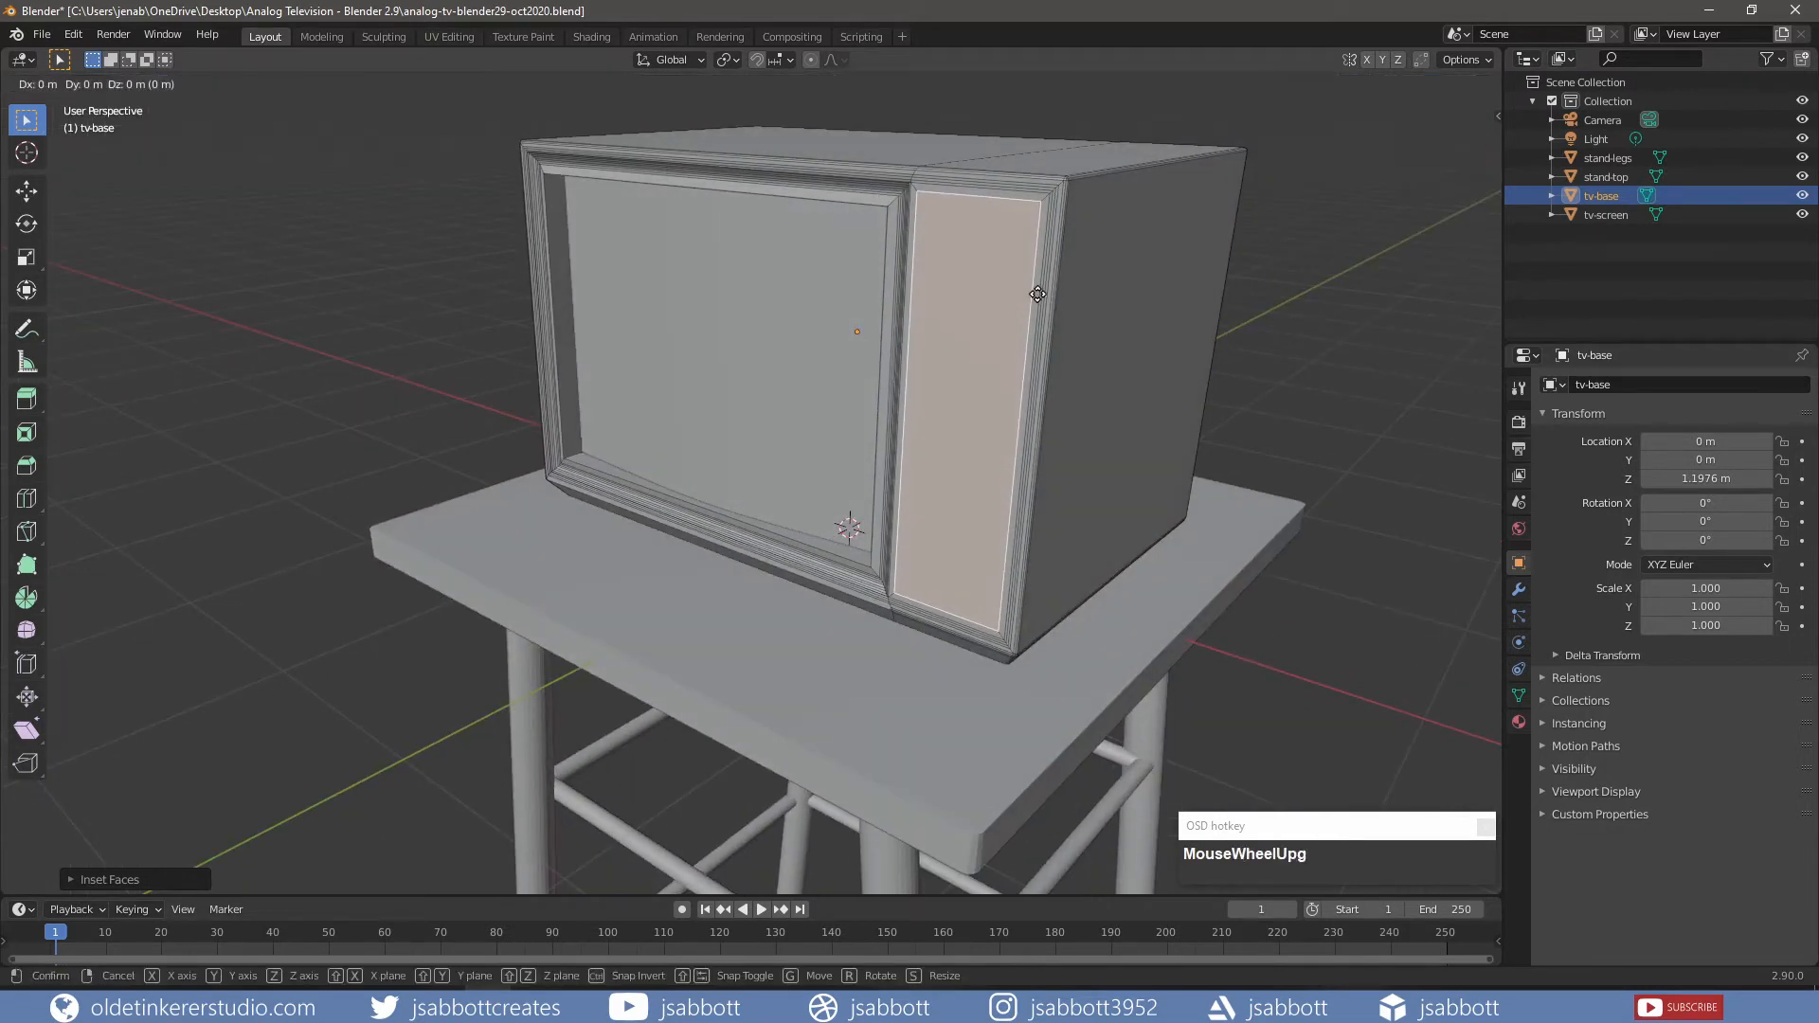
key("y")
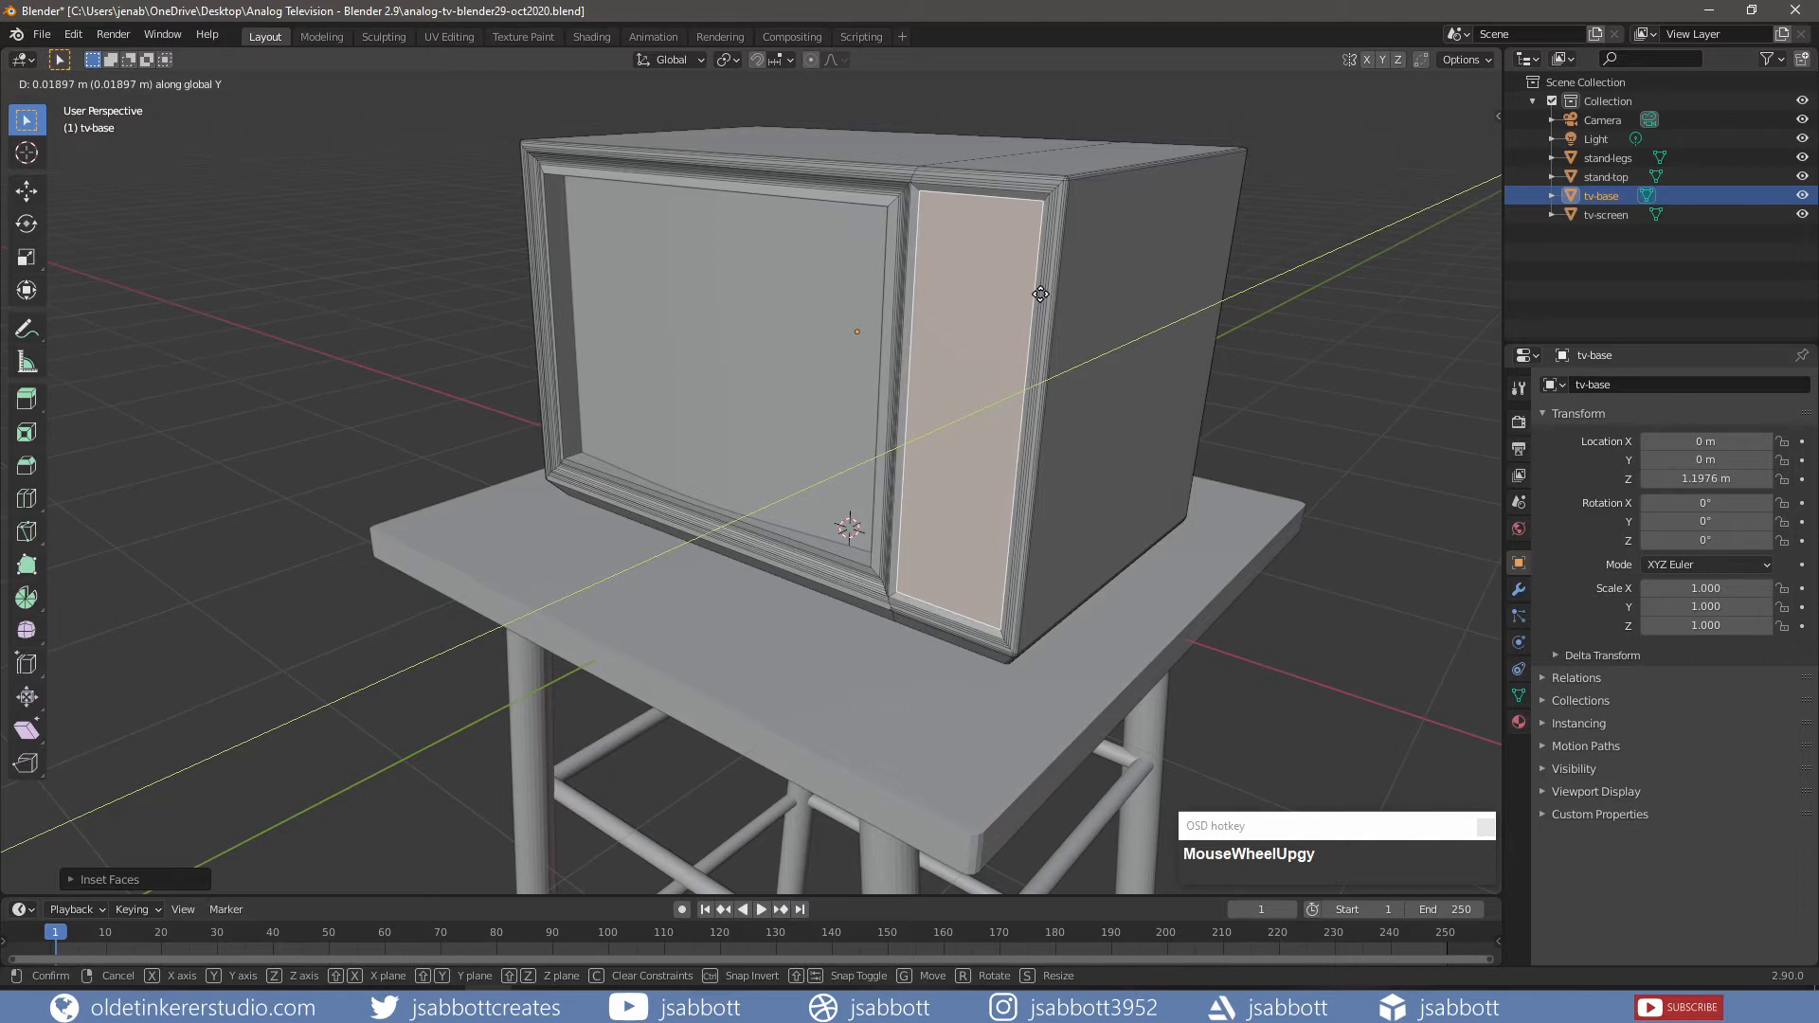
left_click(1040, 295)
key("alt+a")
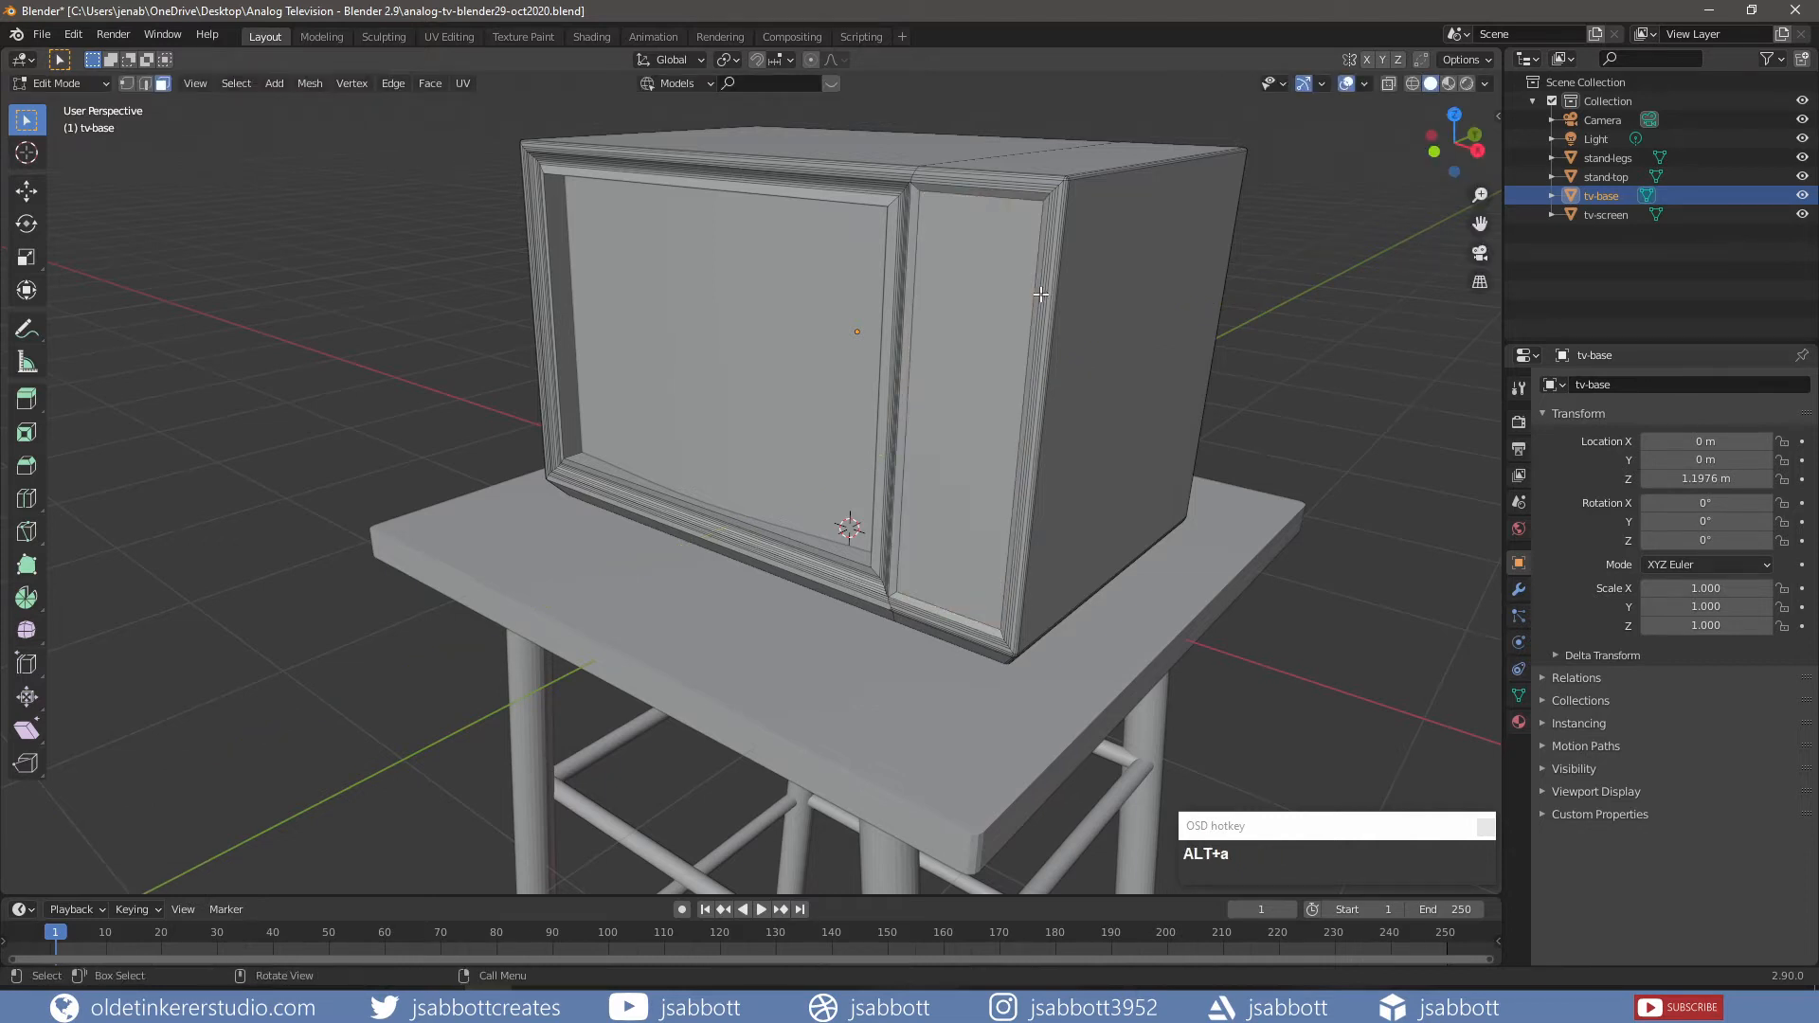
- Add a 32-vertex cylinder with Triangle Fan caps to the TV body's mesh
key("KP_1")
scroll(1048, 284, "down", 3)
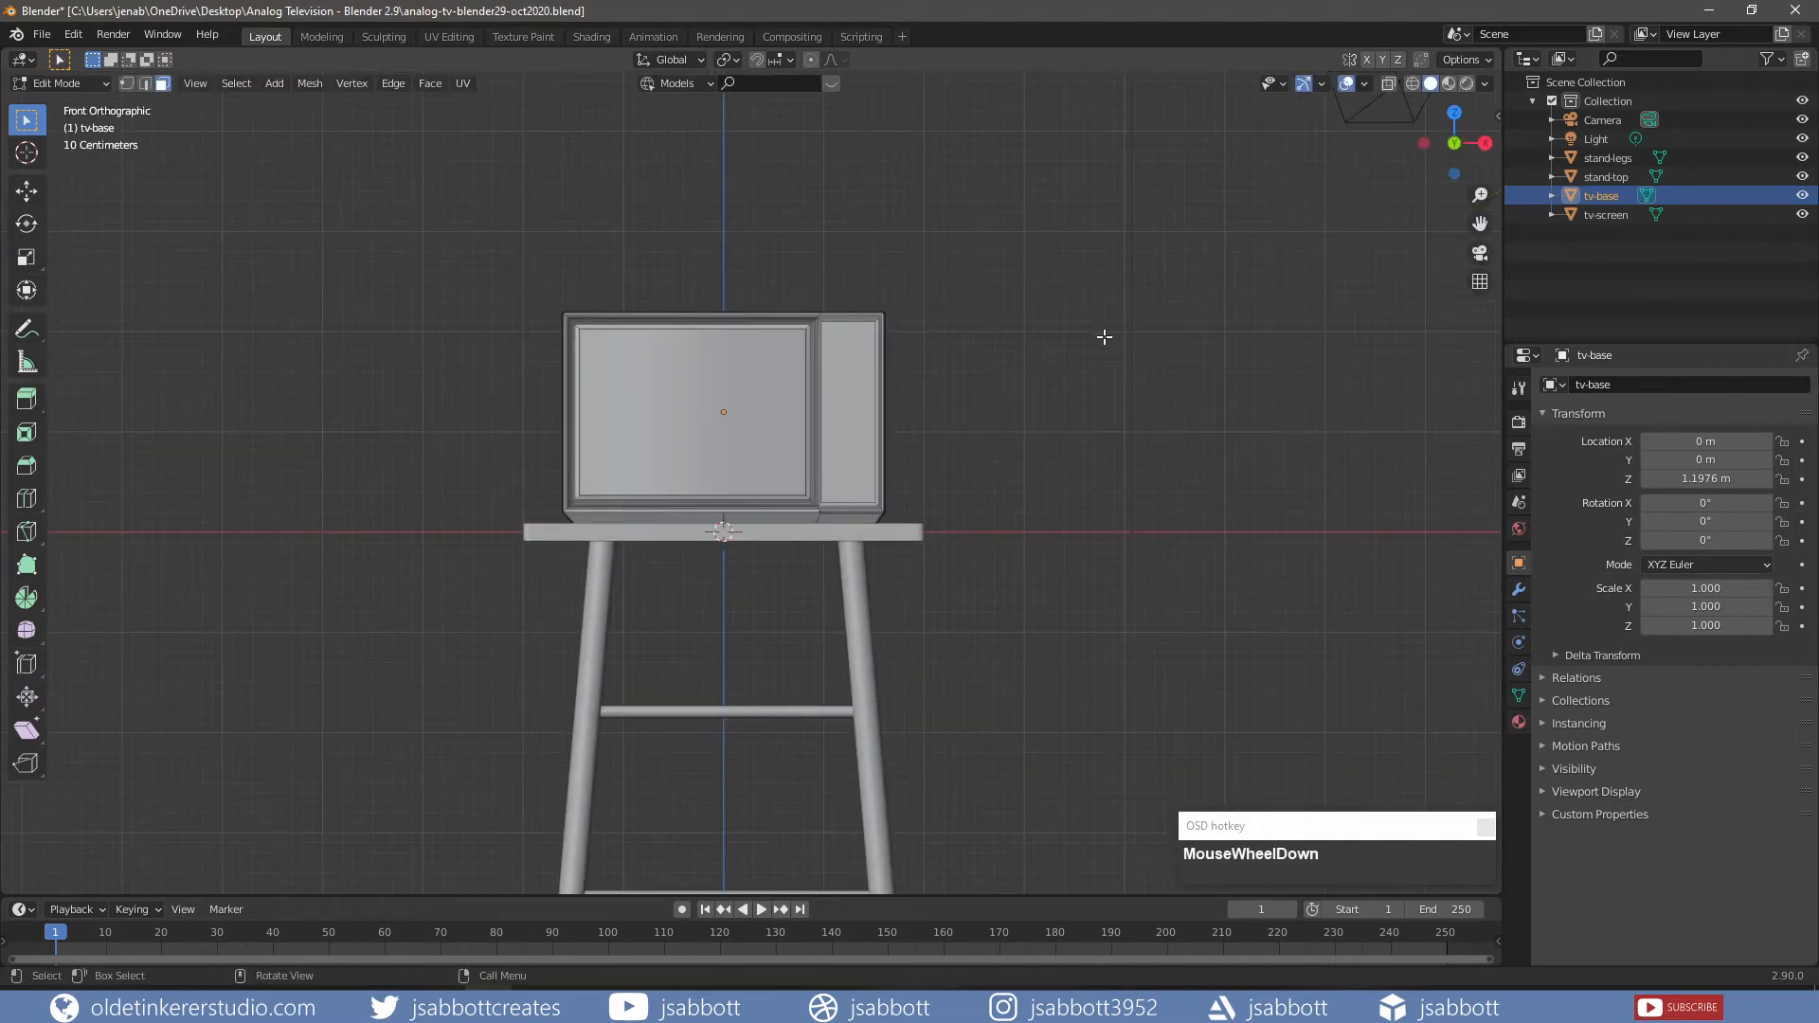
key("shift+a")
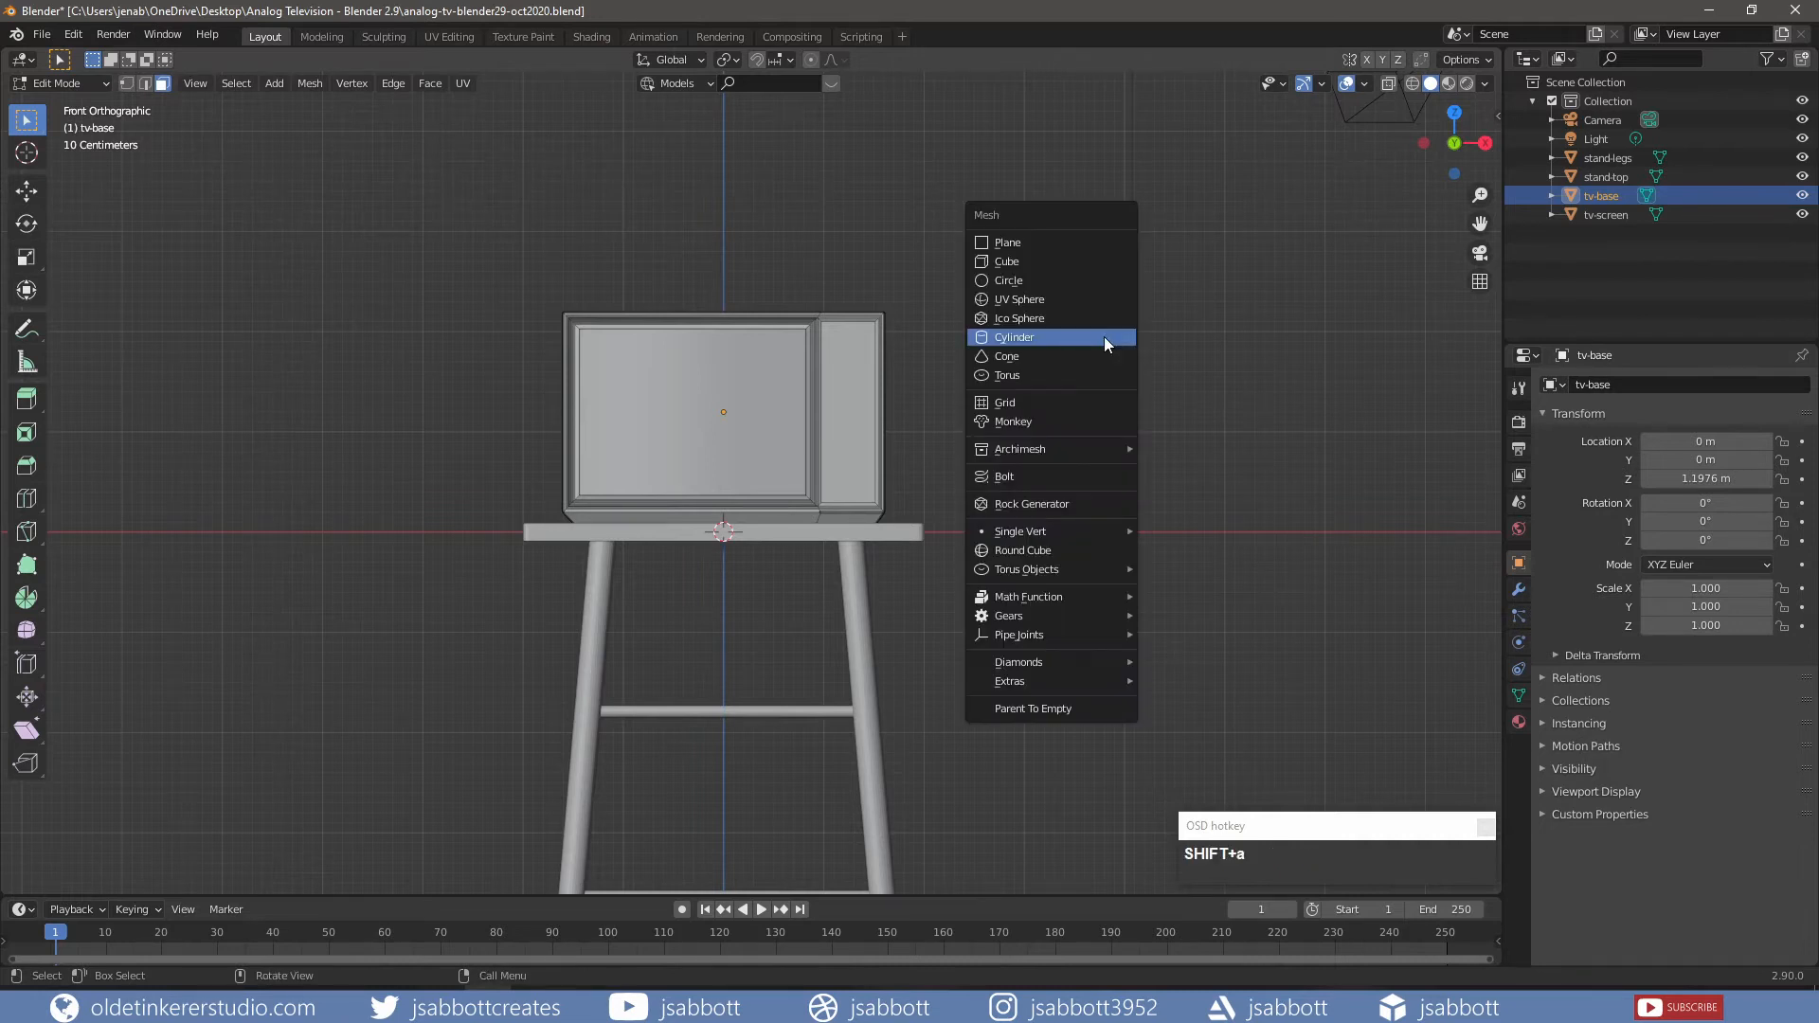
left_click(1105, 337)
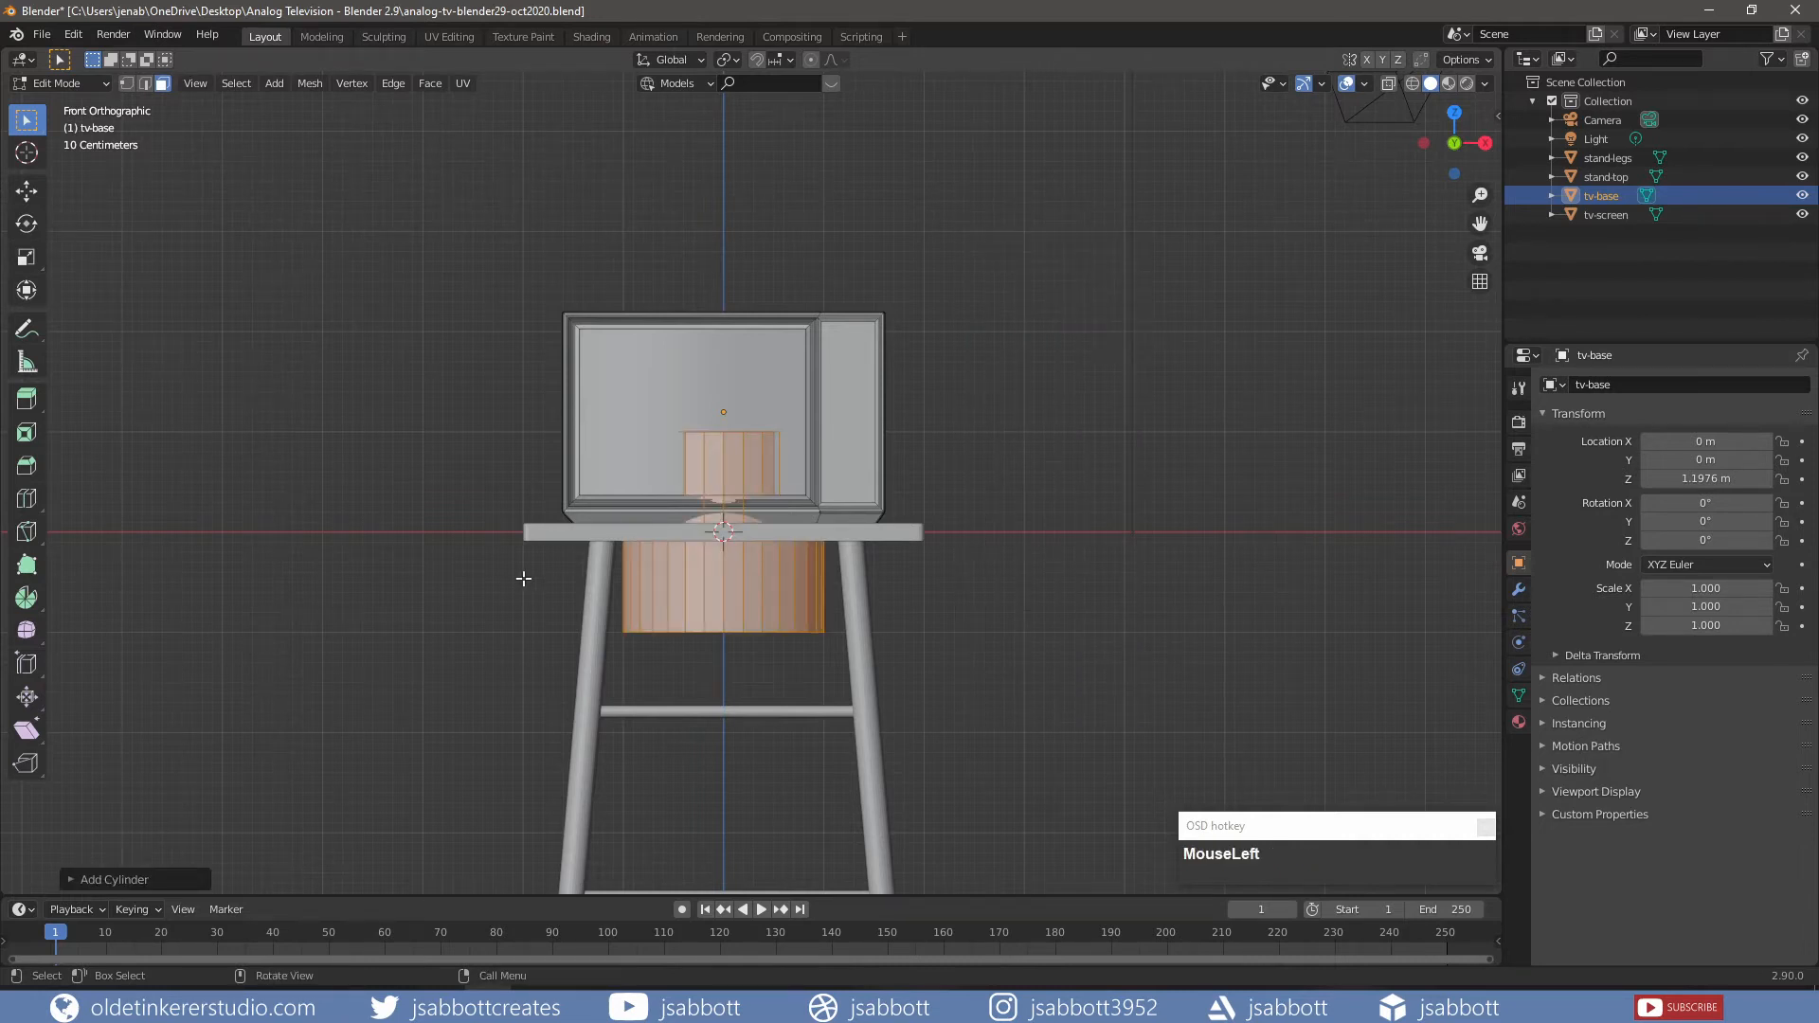
left_click(74, 881)
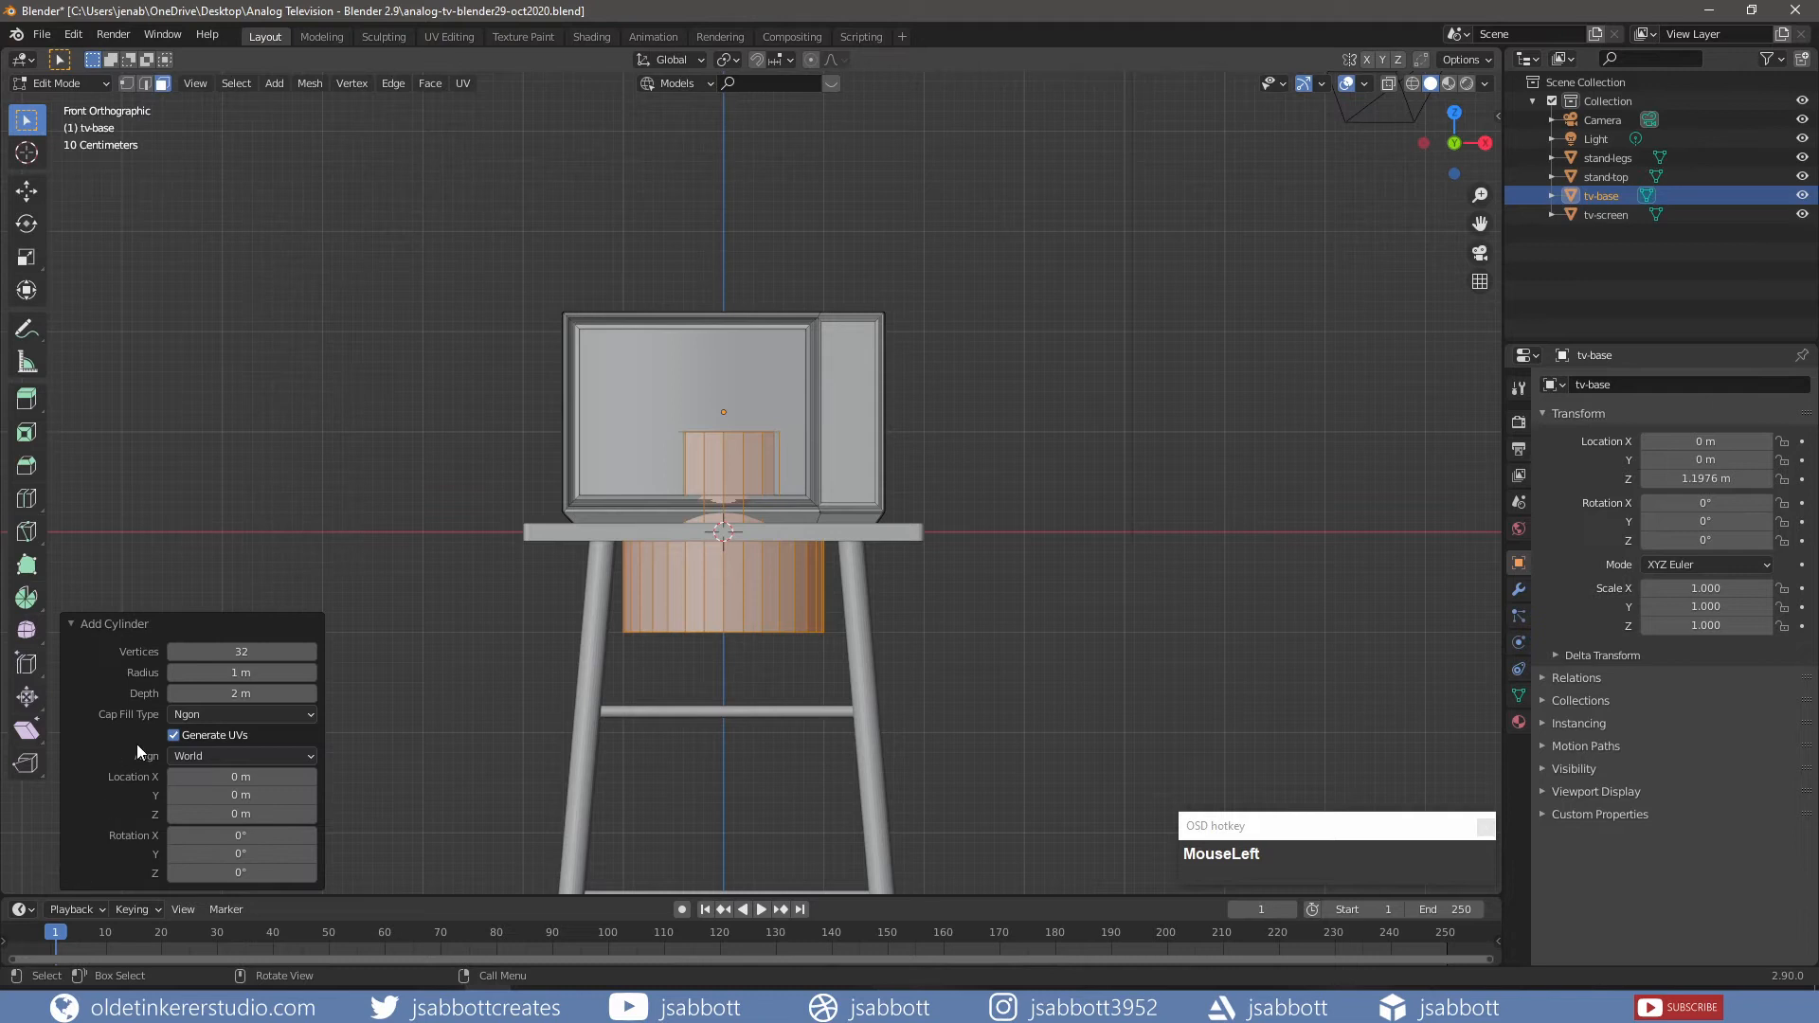
left_click(192, 716)
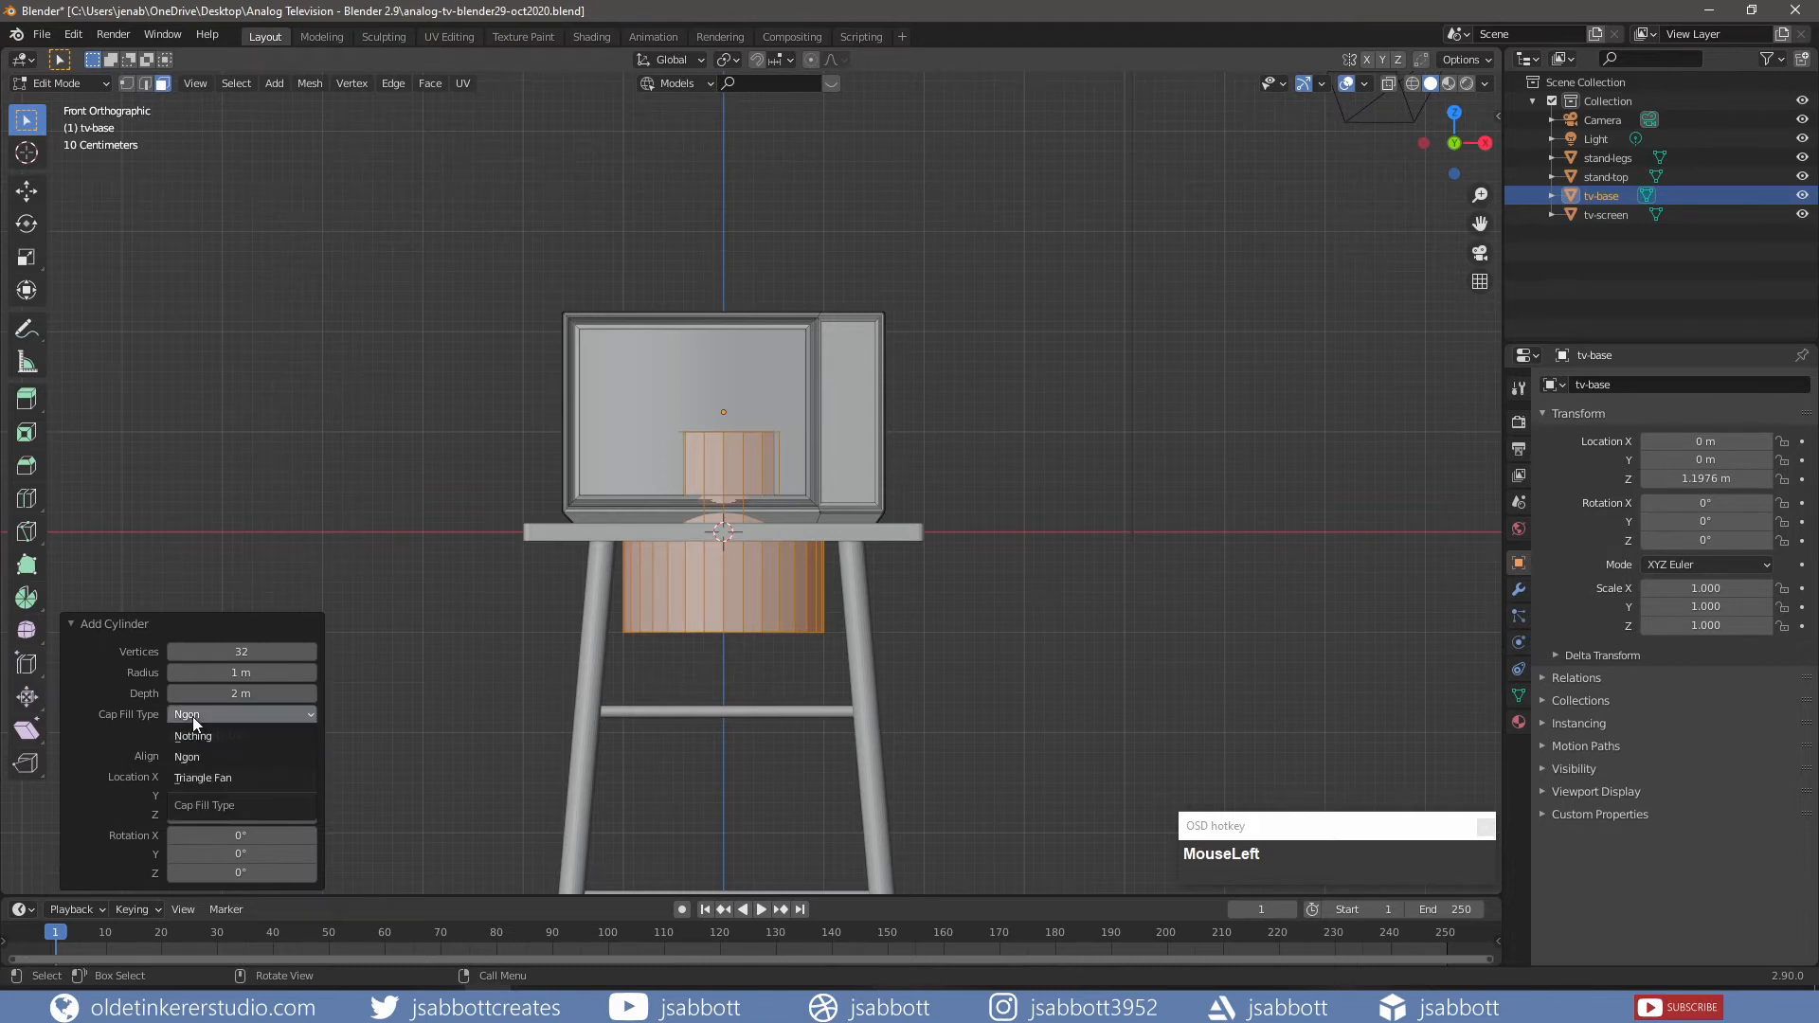
left_click(208, 776)
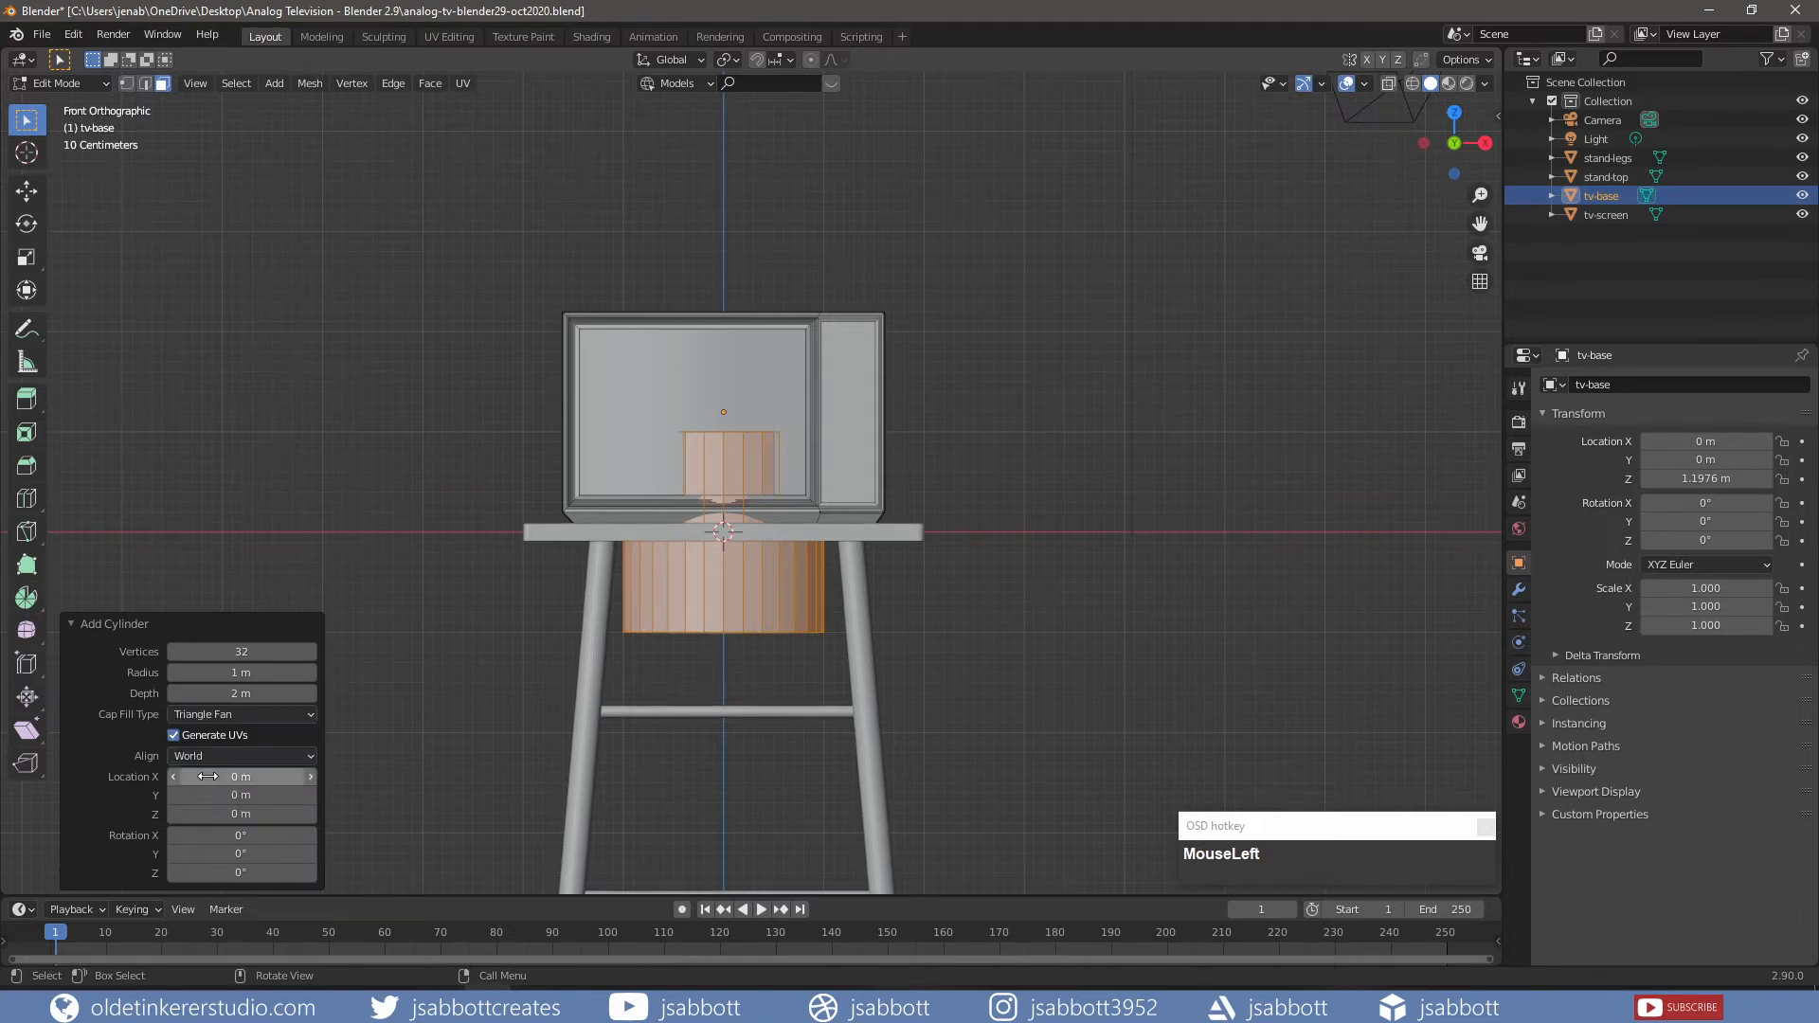
left_click(69, 623)
- Rotate the new cylinder 90 degrees around the X axis so its cap faces the front
key("r")
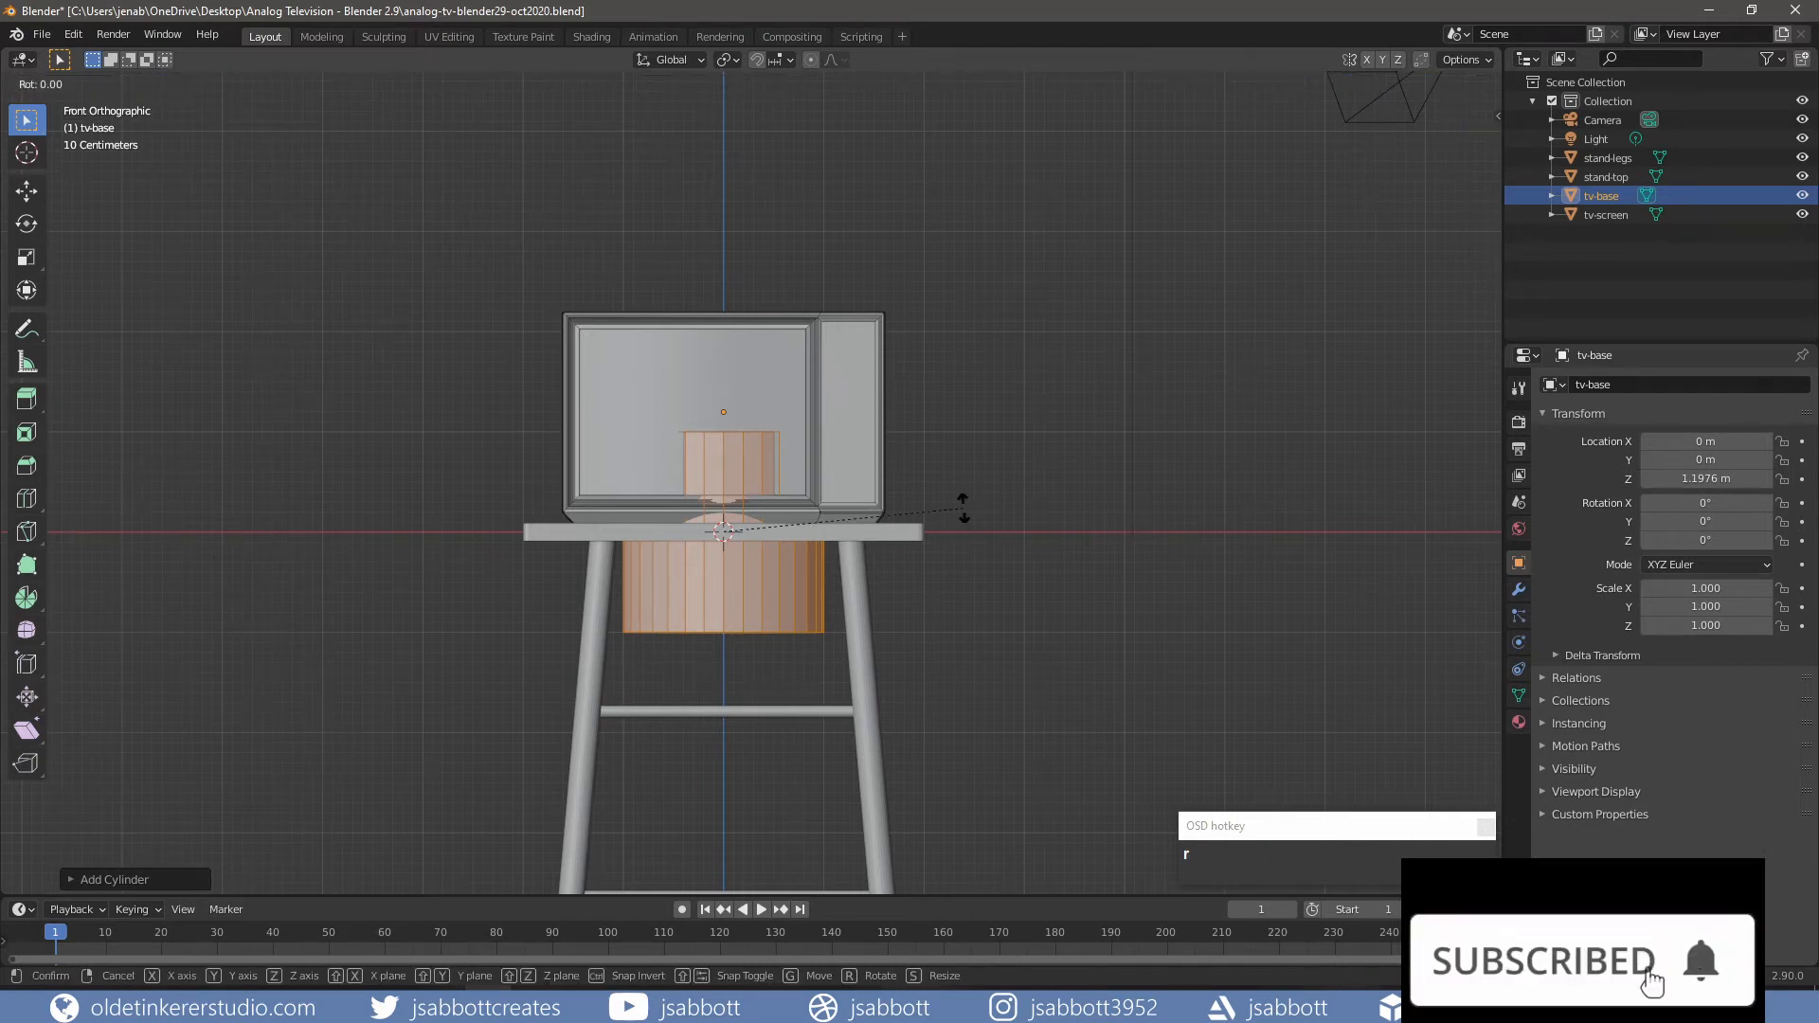
key("x")
key("KP_9")
key("KP_0")
left_click(964, 509)
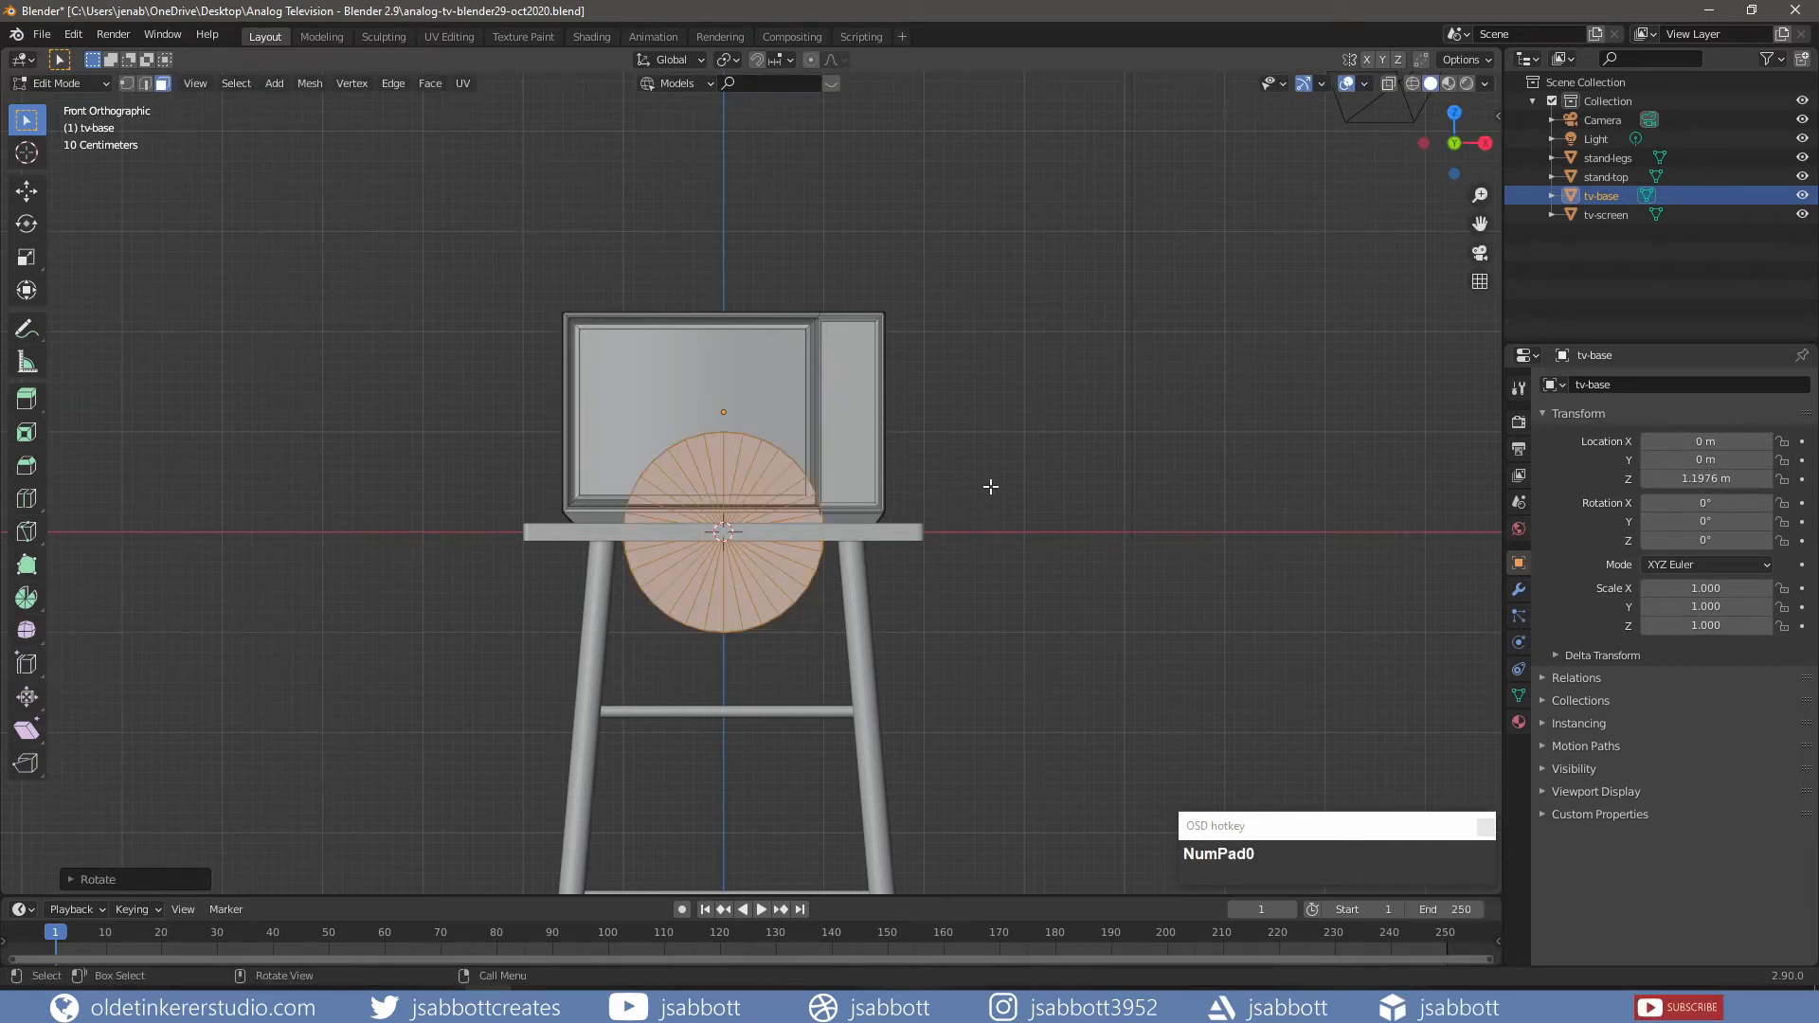
- Scale the cylinder down to about 0.15, move it over the side panel and resize it, excluding Y, to fit the panel's width
key("s")
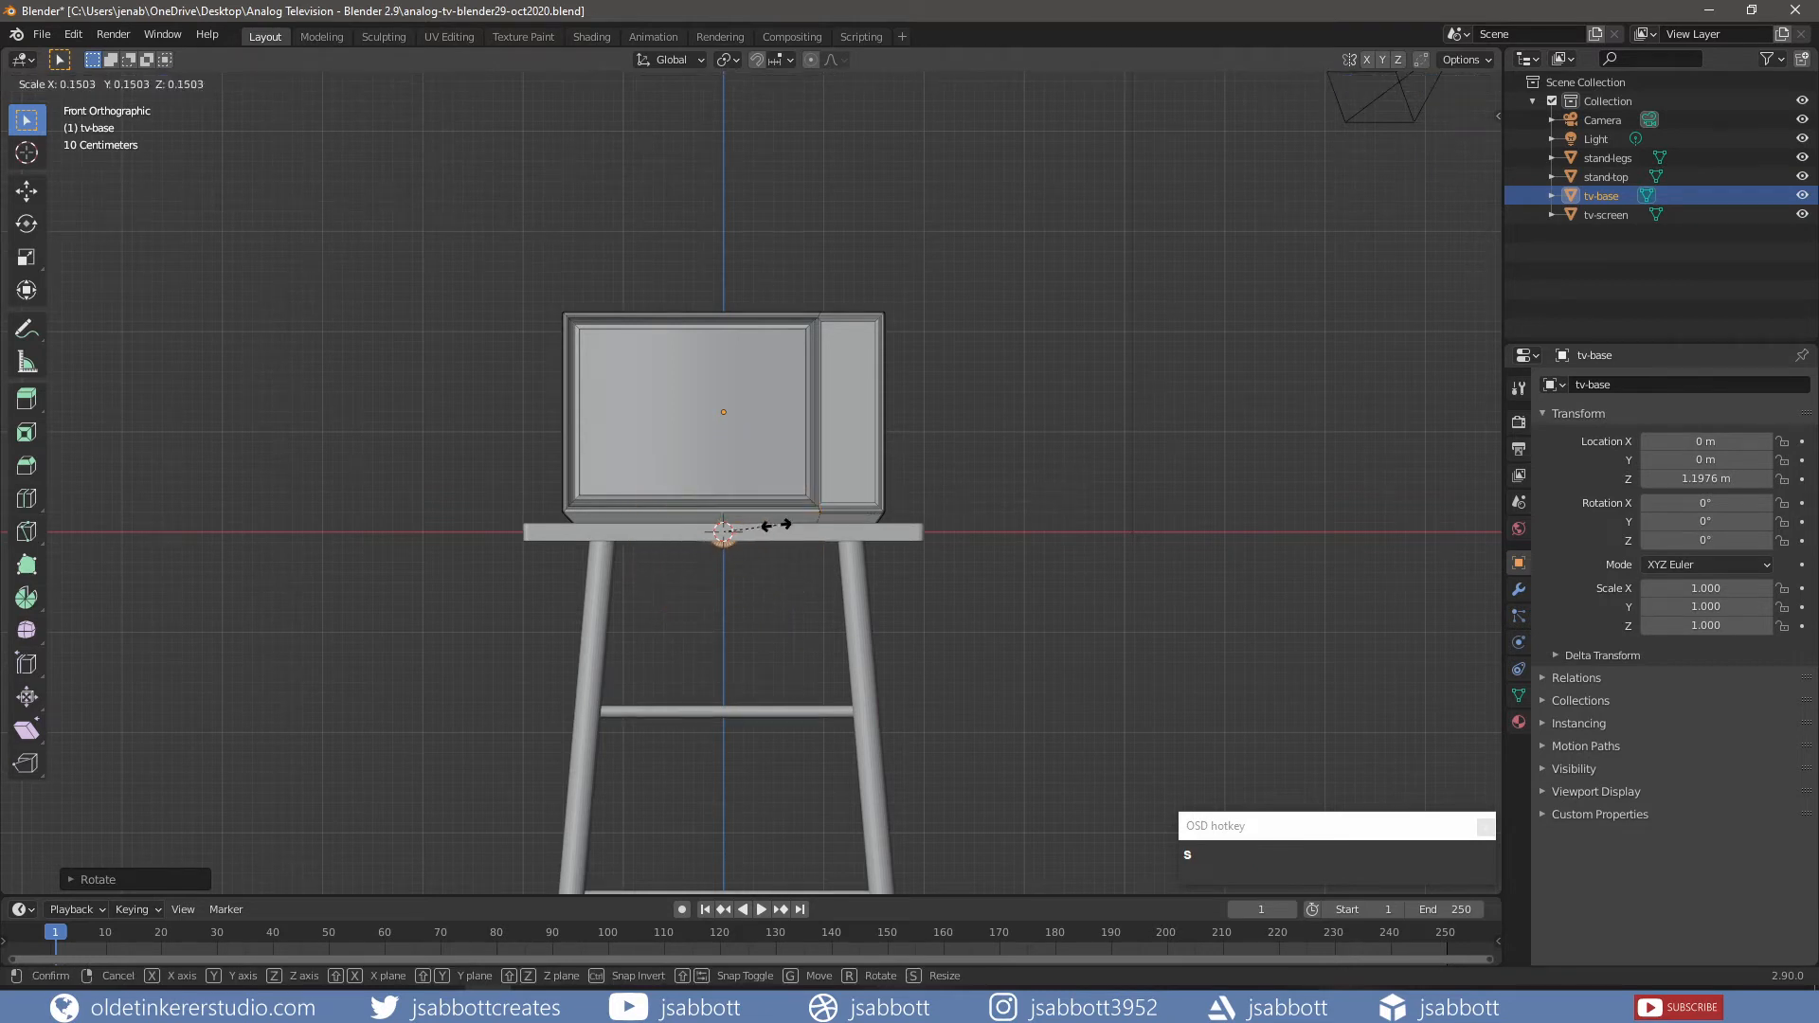
left_click(763, 526)
key("g")
scroll(763, 526, "up", 3)
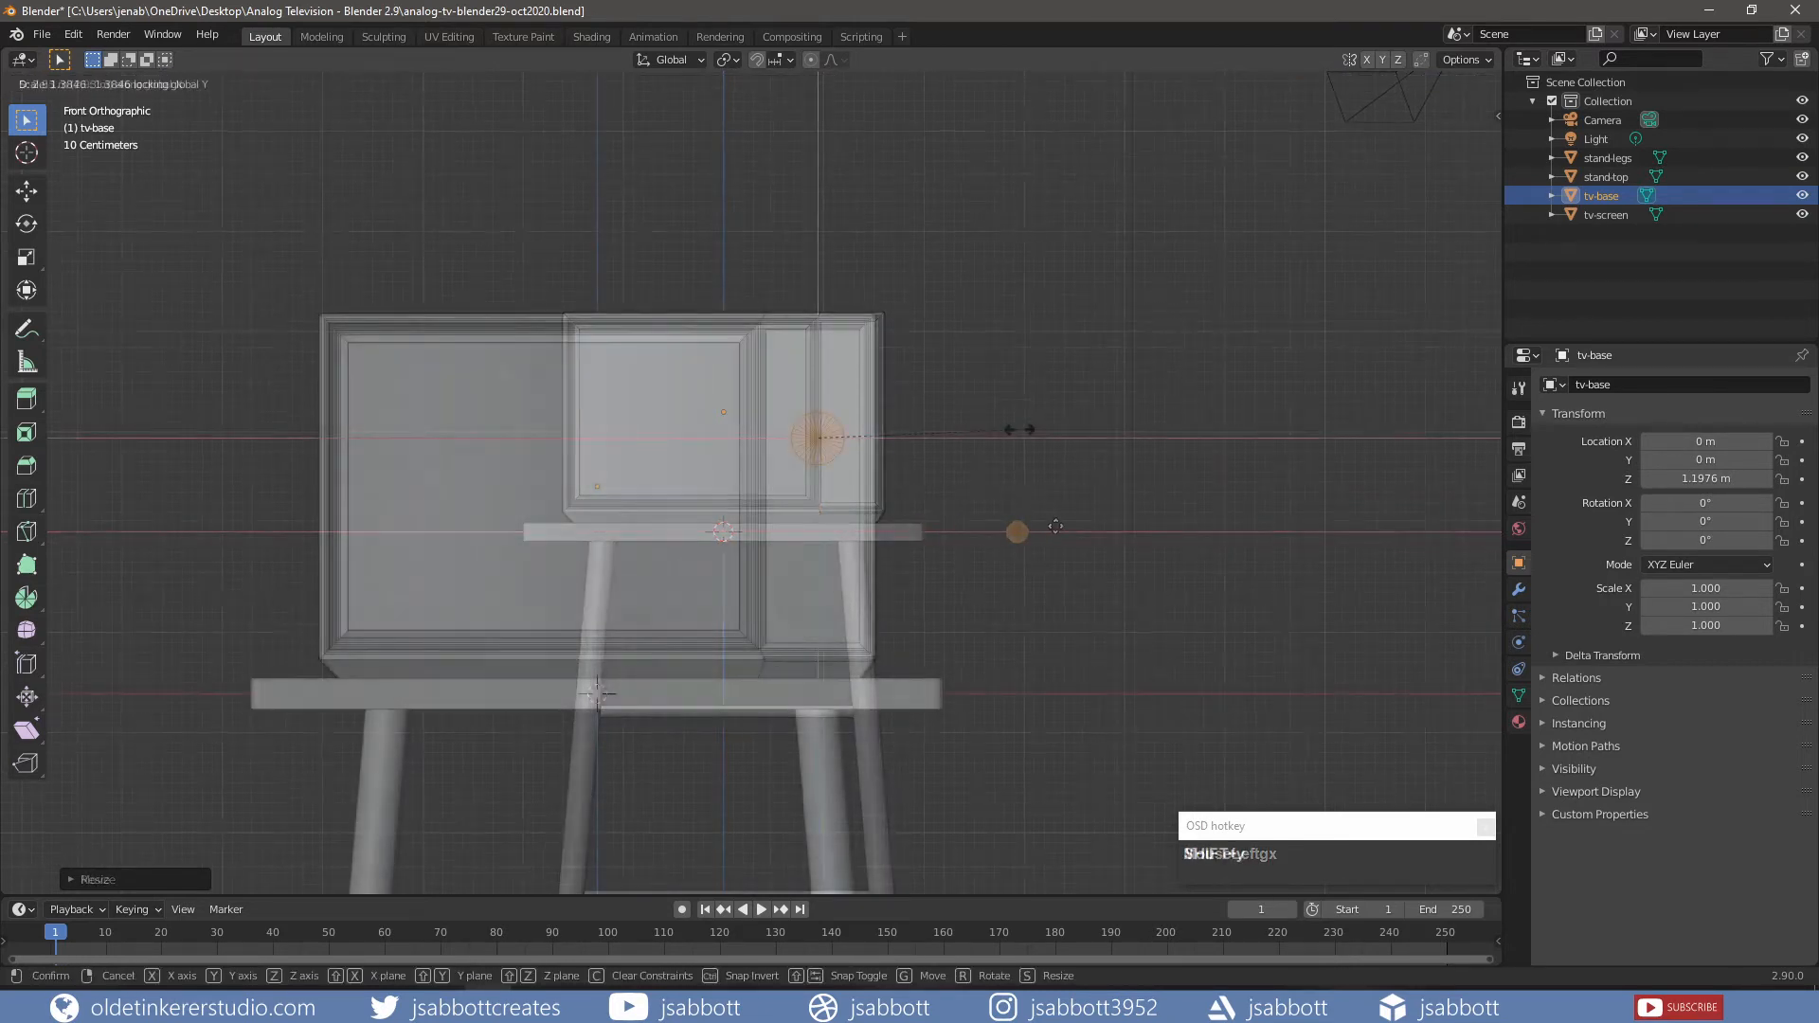
left_click(1015, 427)
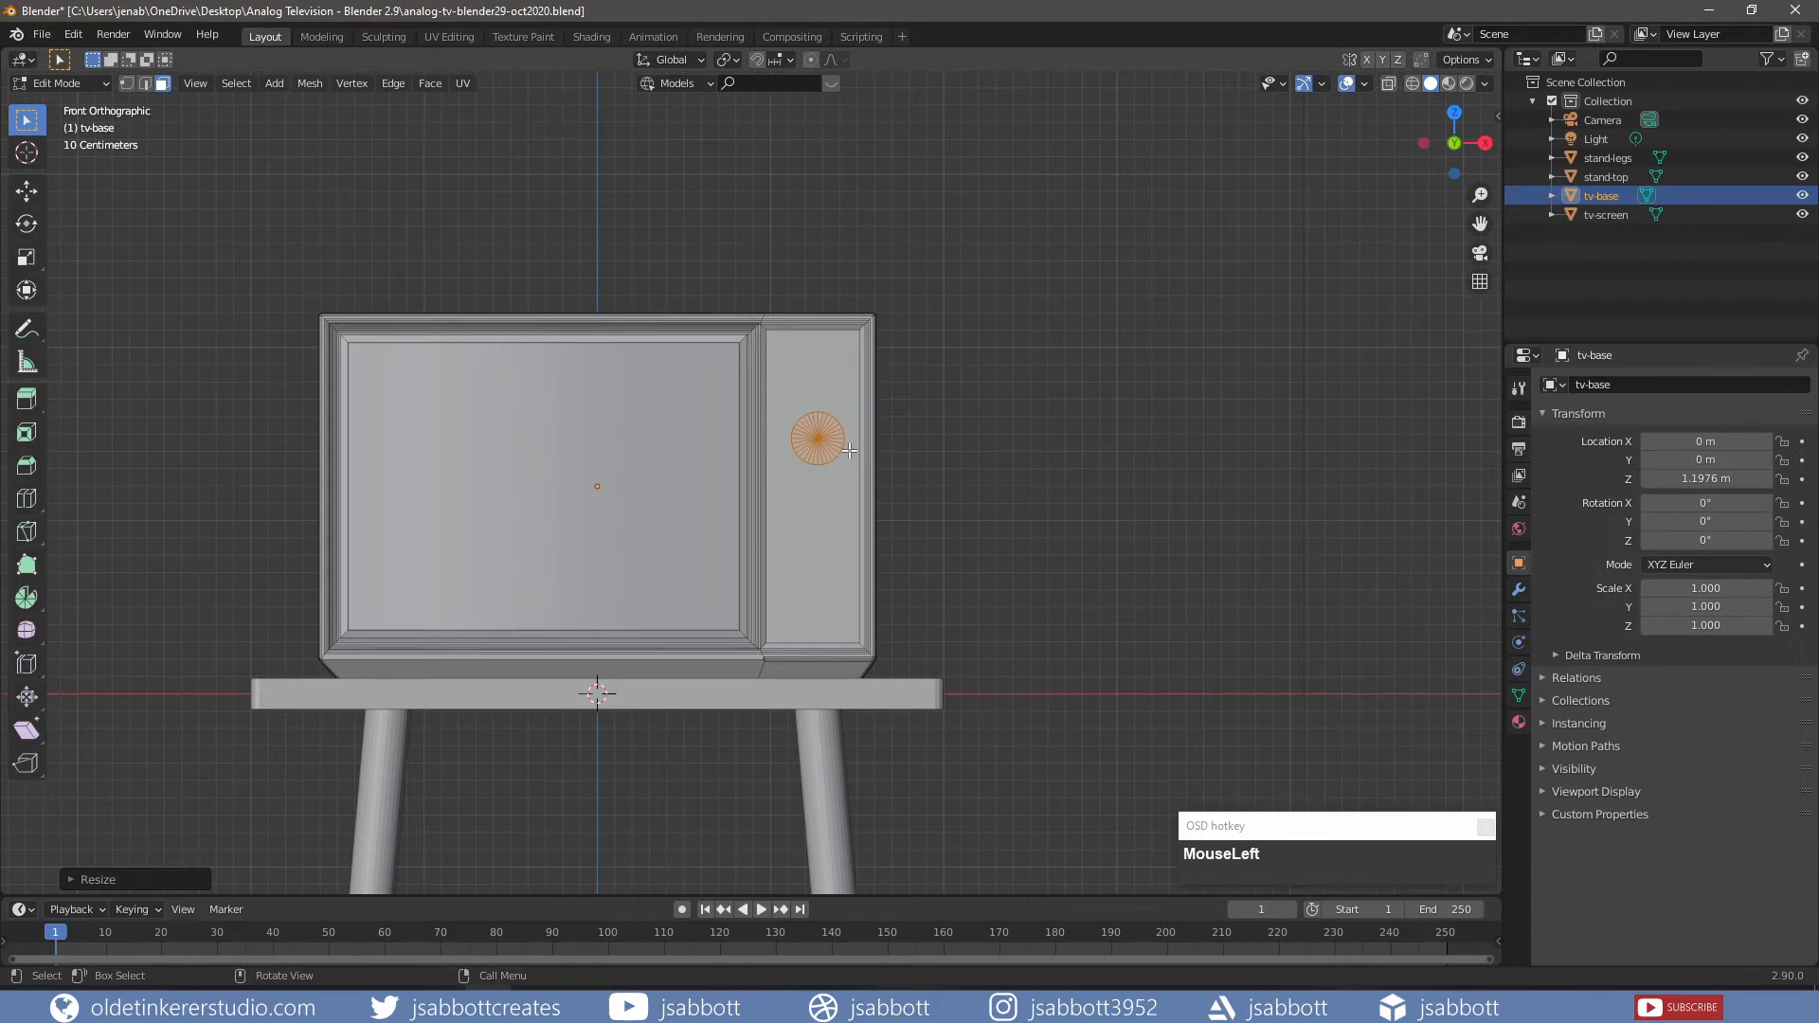
- Raise the cylinder towards the top of the side panel and move it about 0.34 m backwards along Y into the panel
key("g")
key("z")
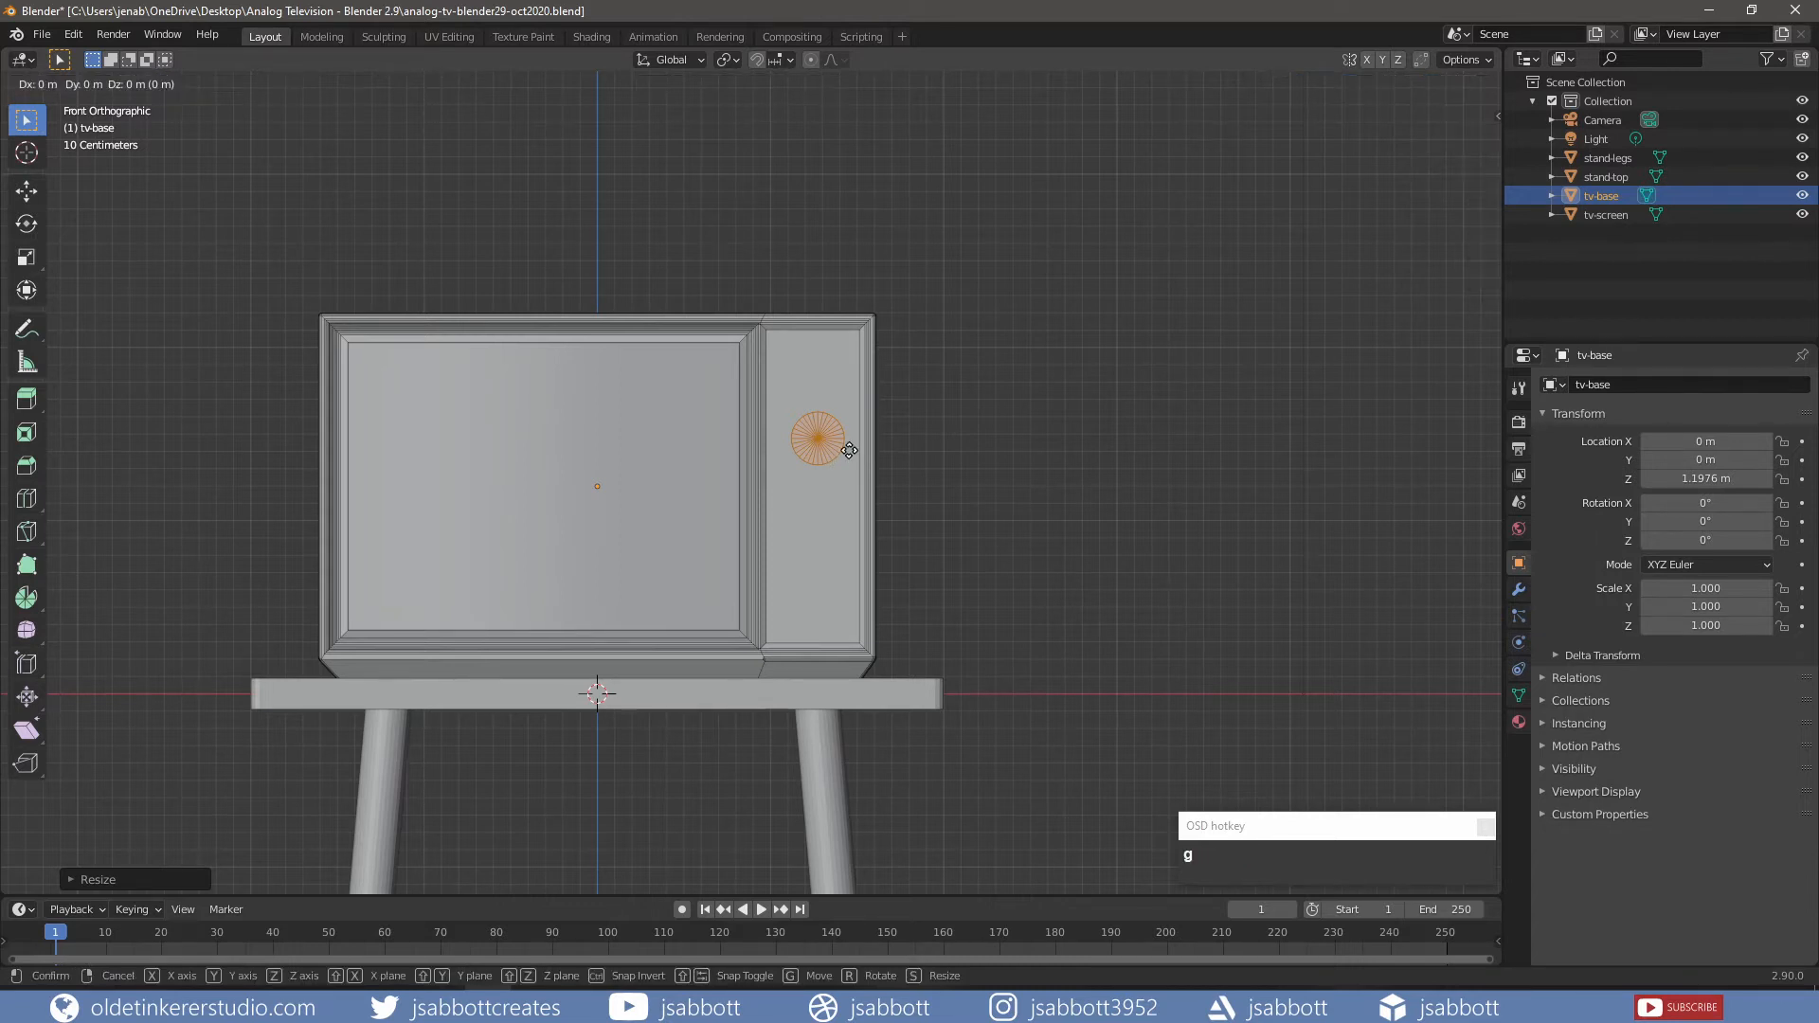
left_click(848, 384)
middle_click_drag(929, 364, 787, 414)
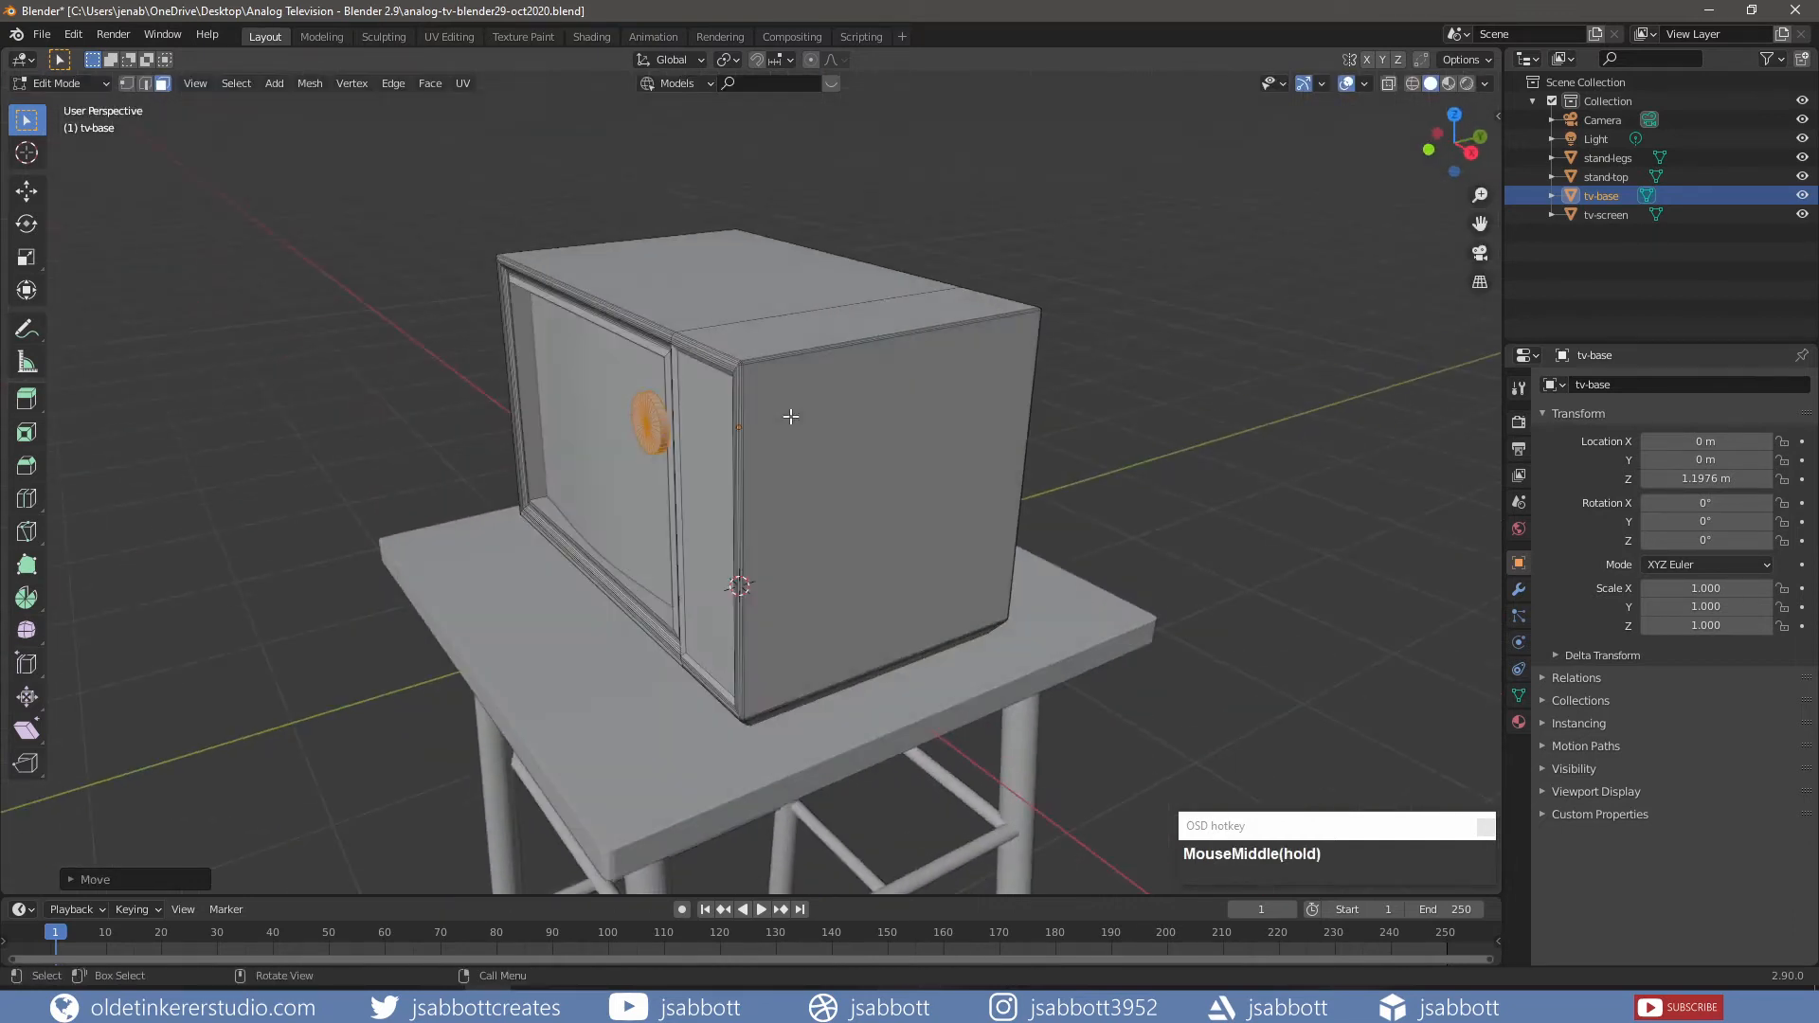
key("g")
key("y")
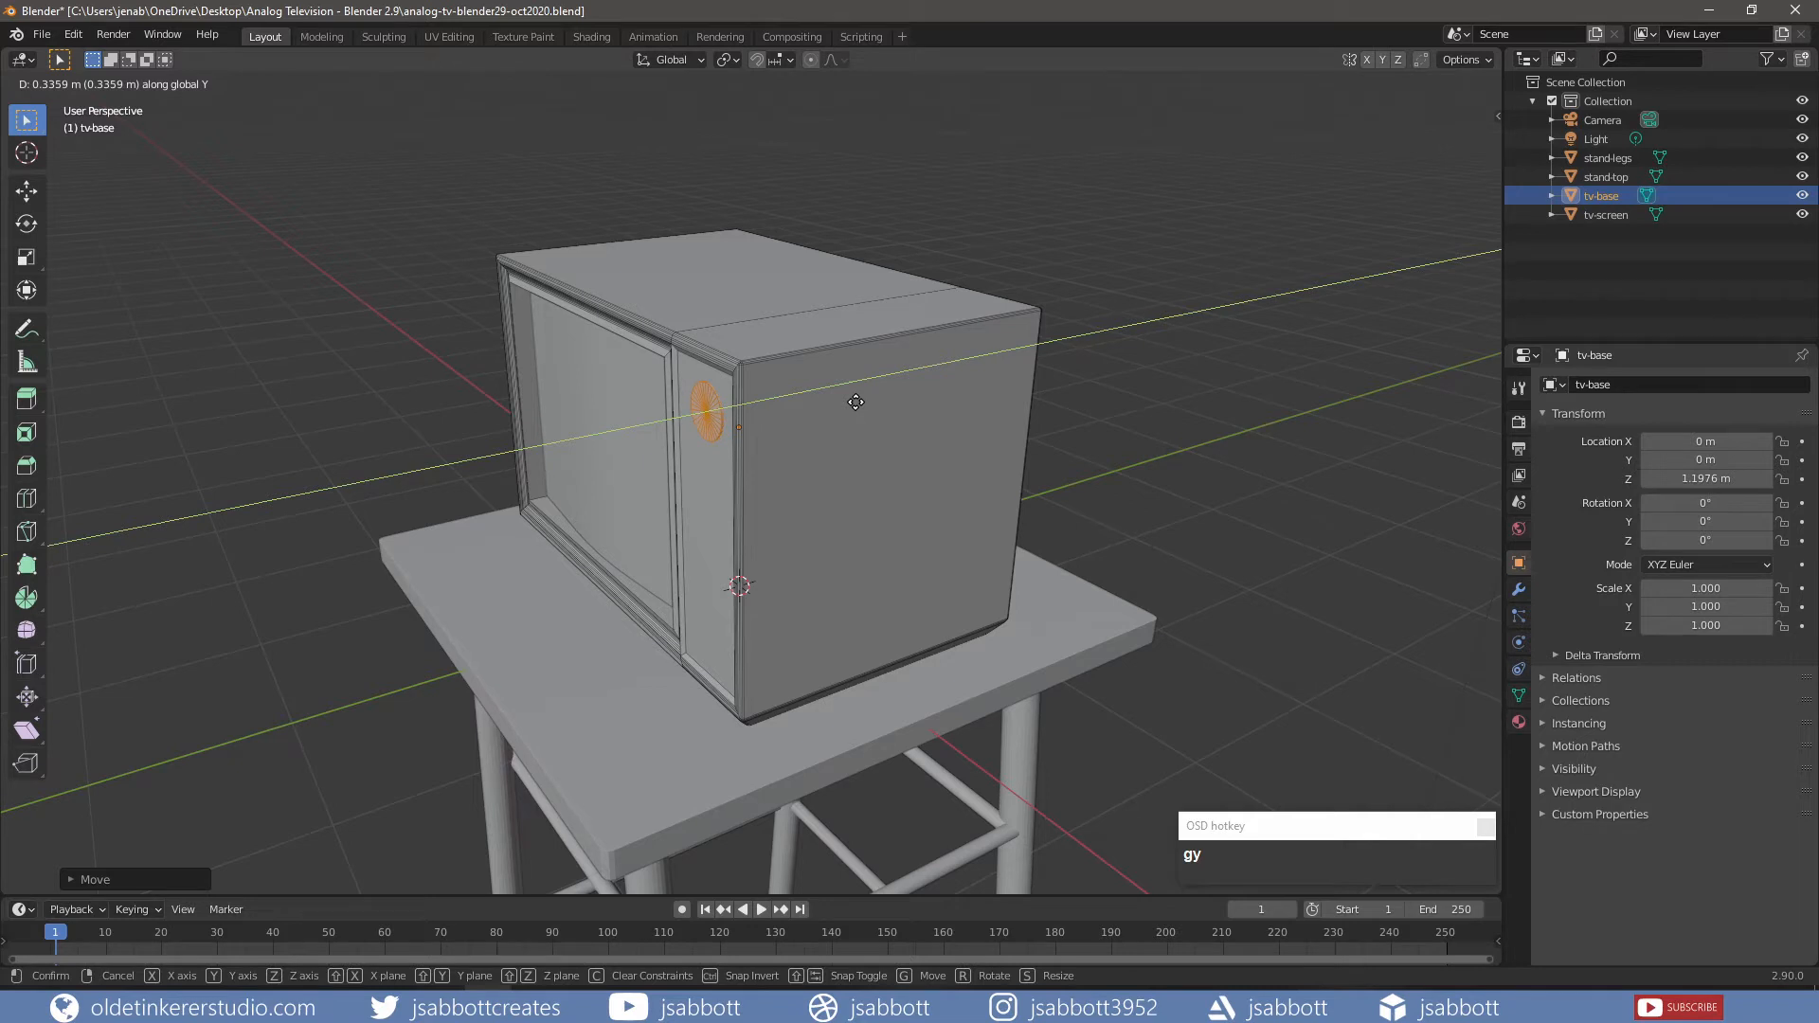
left_click(855, 402)
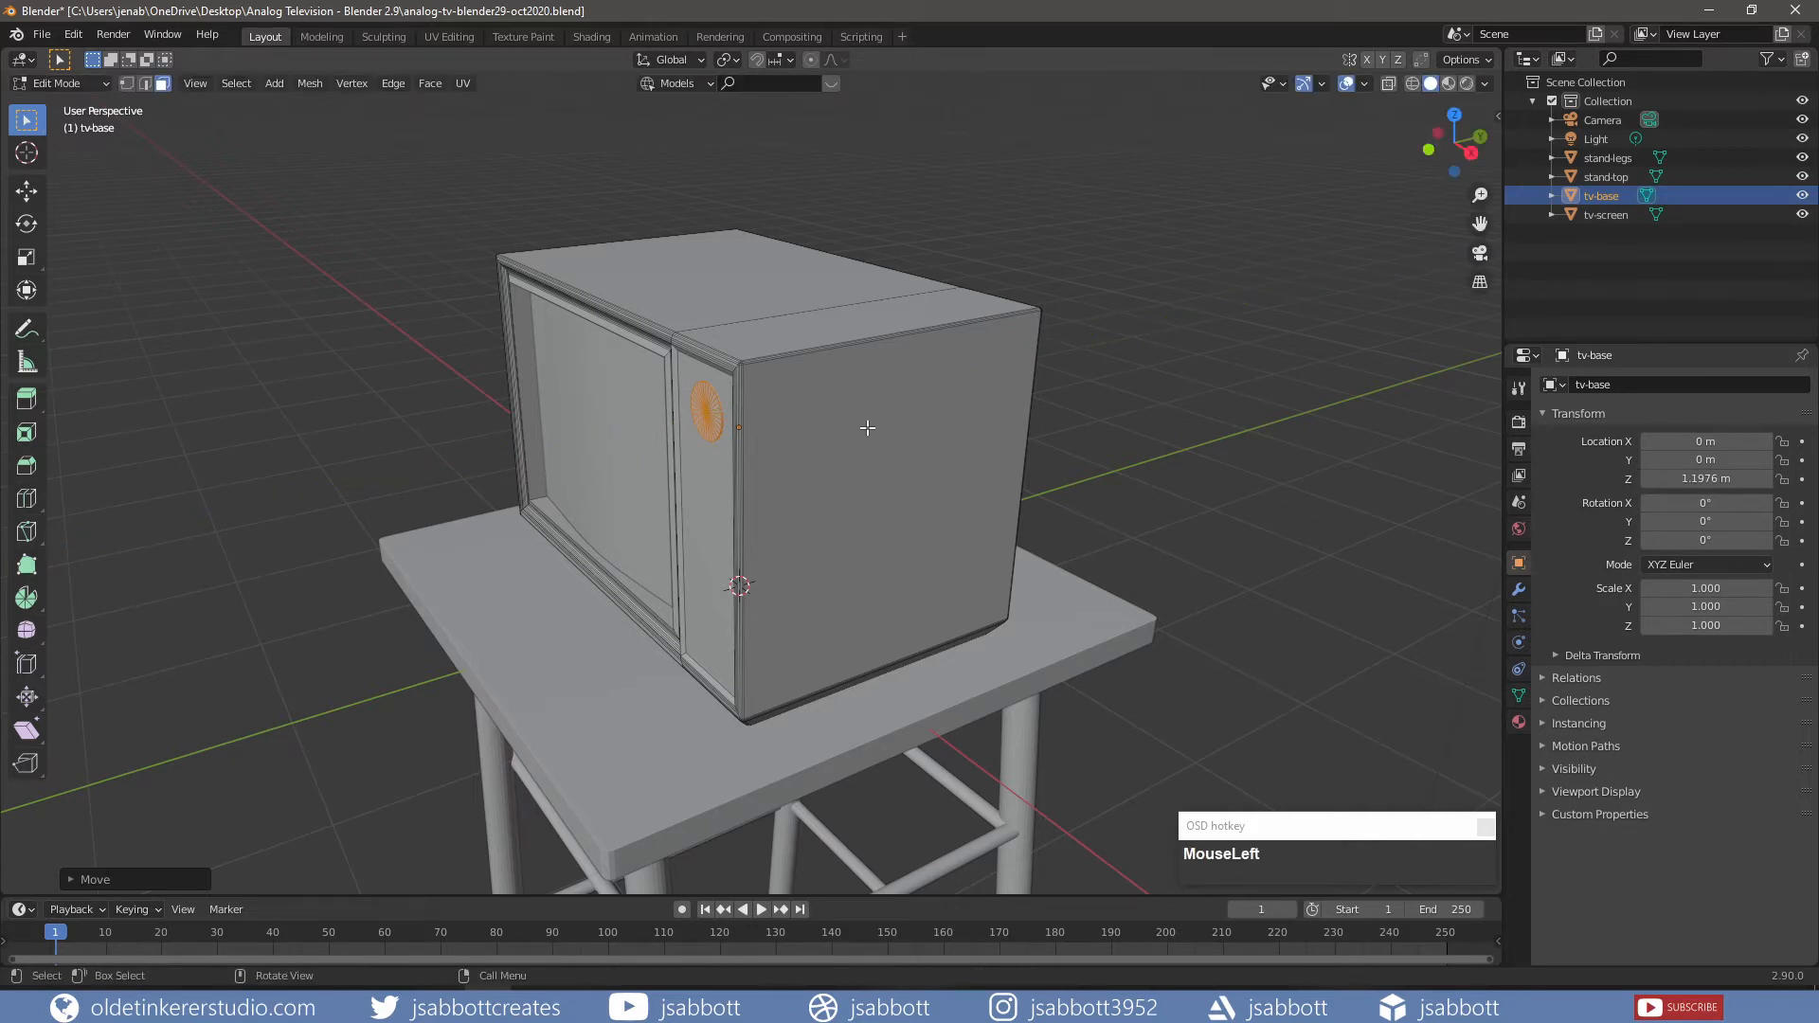
- Select the cylinder's front cap faces and inset them twice to form concentric rings
key("KP_1")
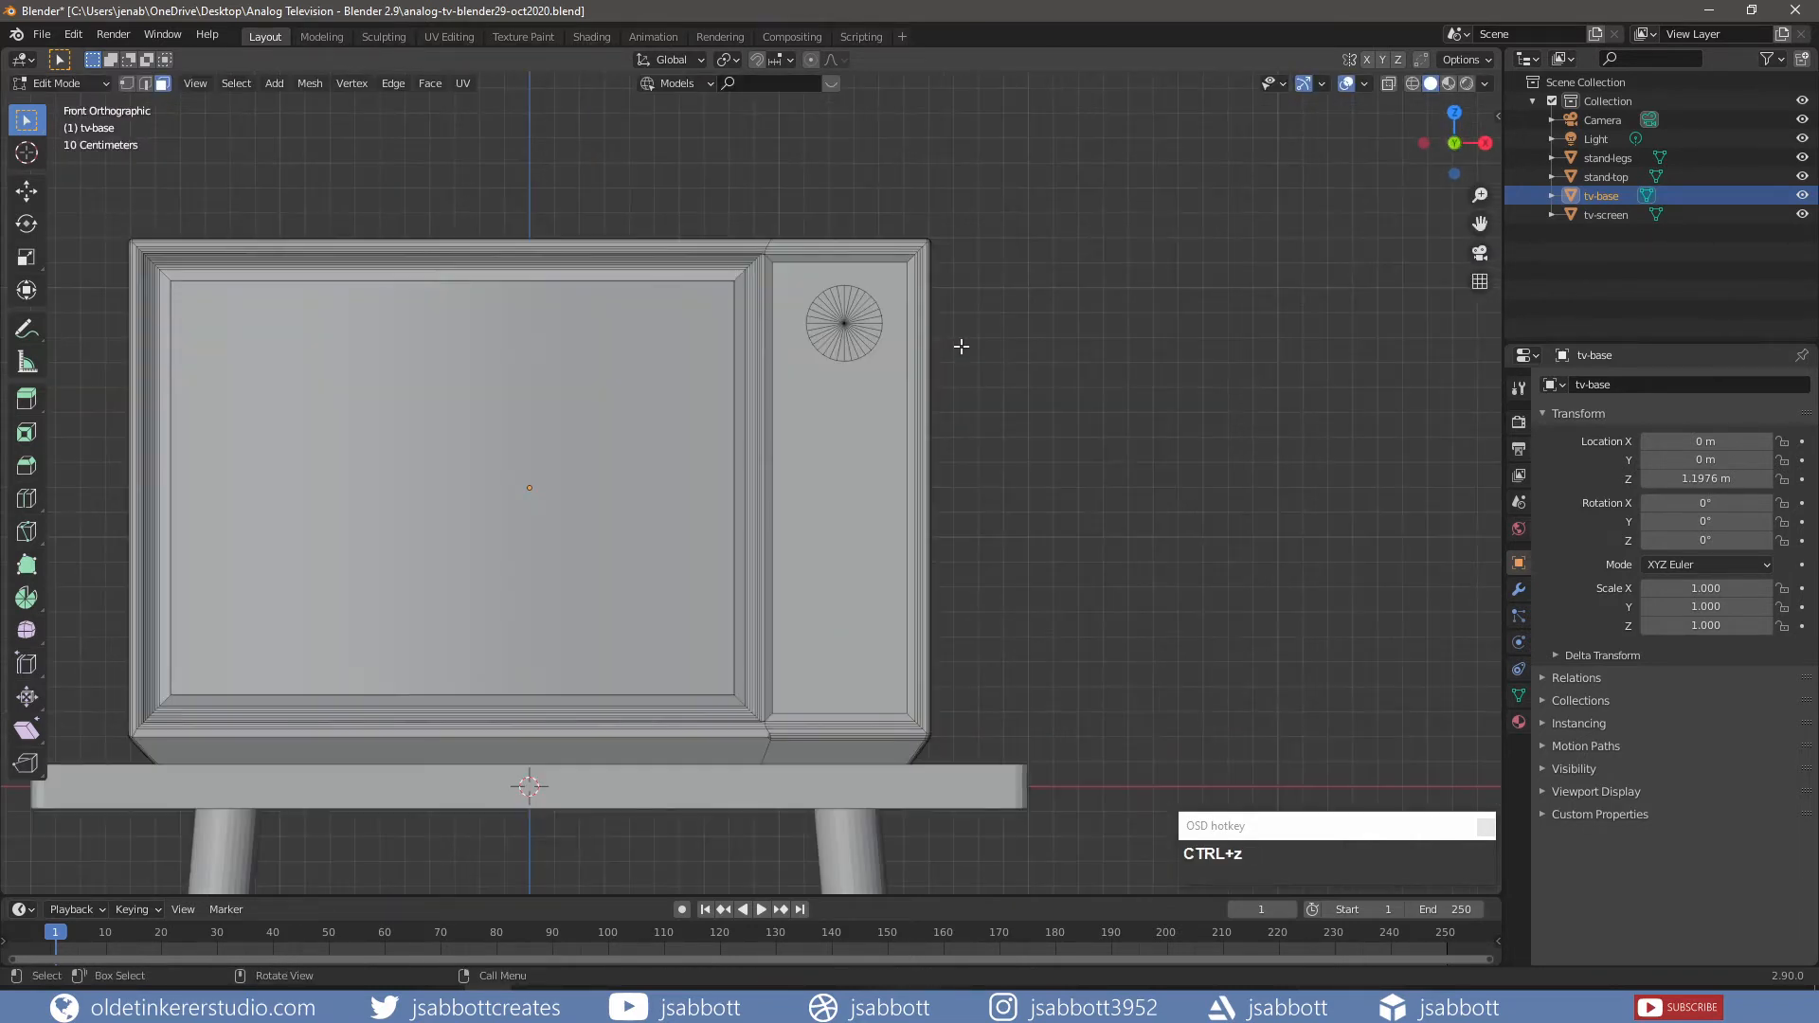
key("c")
left_click(843, 320)
right_click(844, 320)
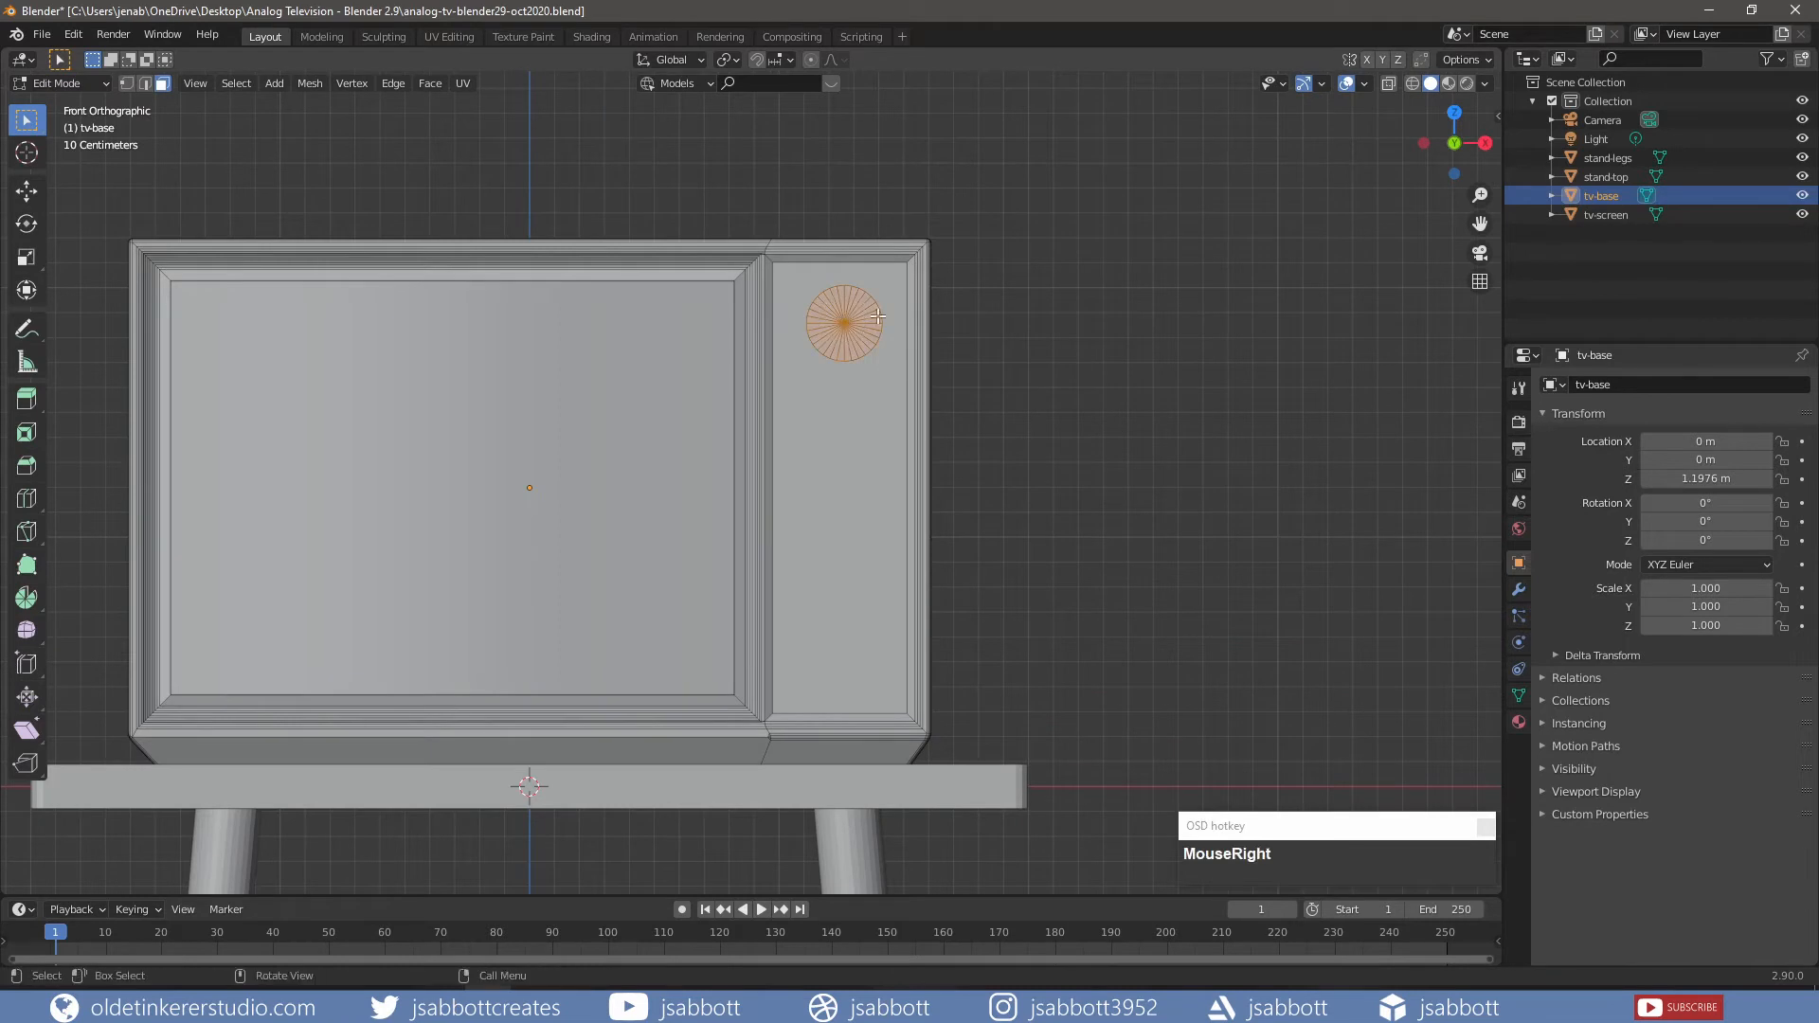
key("i")
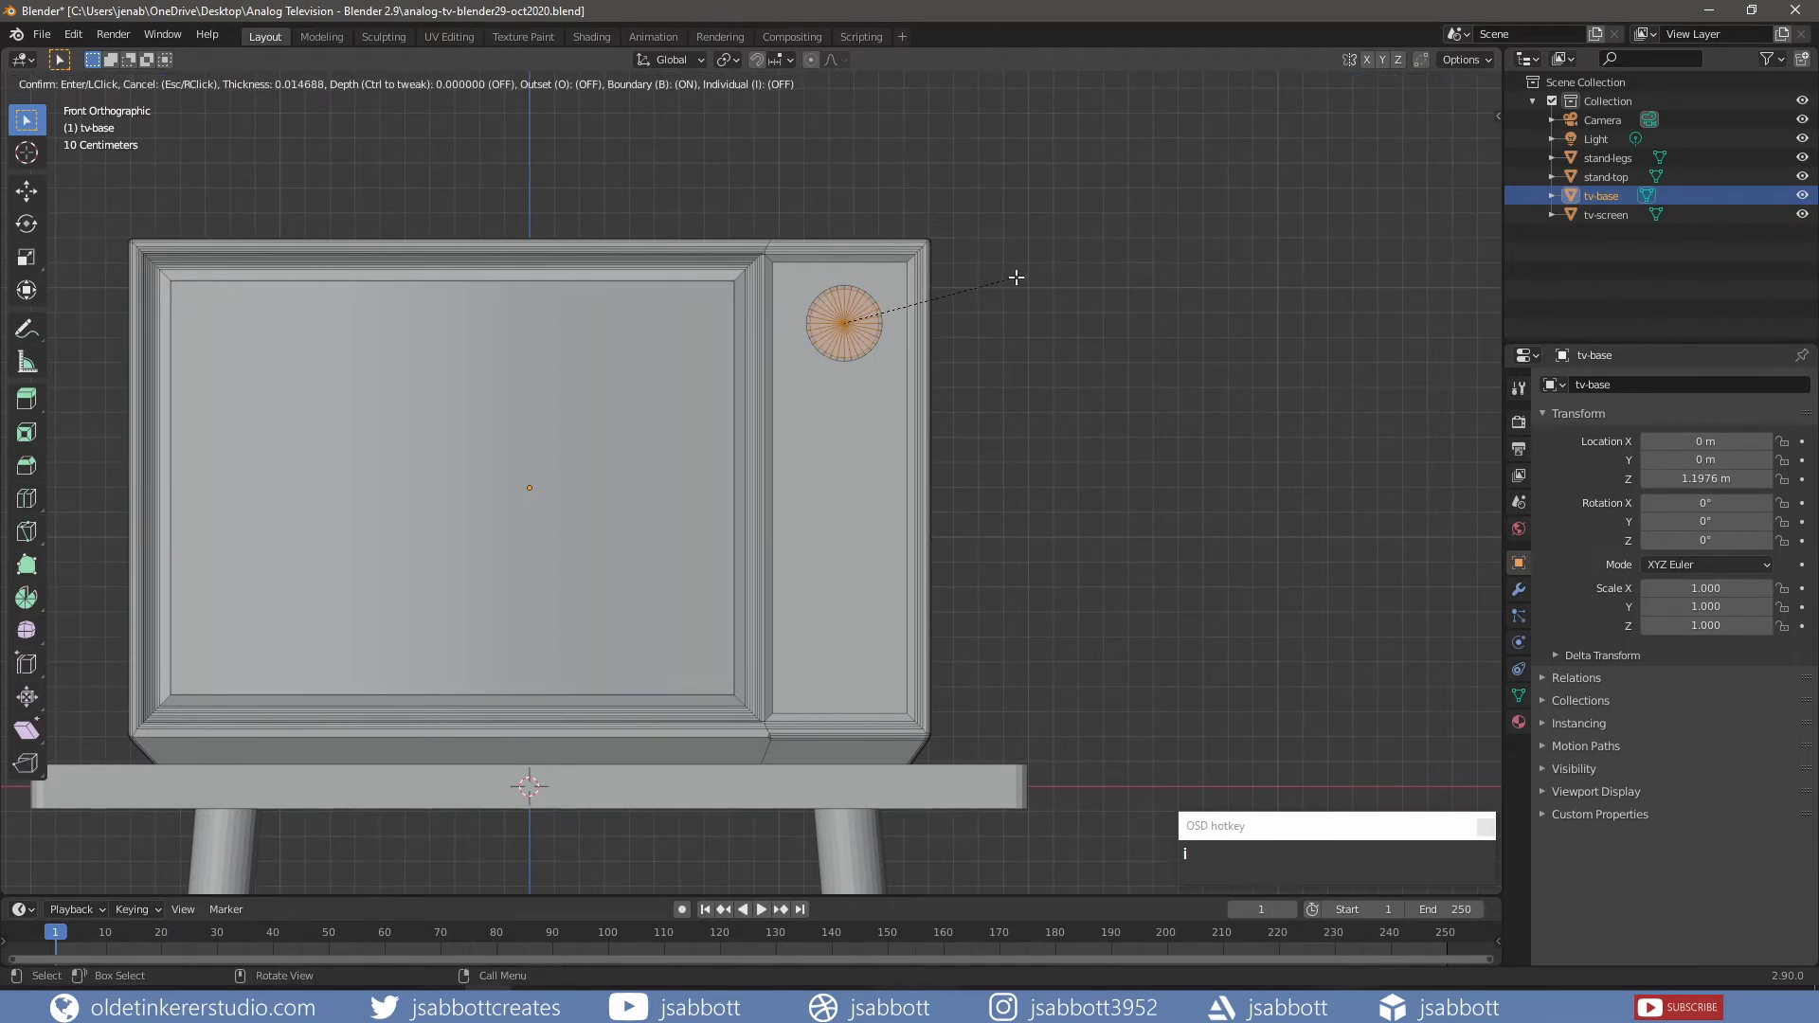
left_click(1013, 278)
key("i")
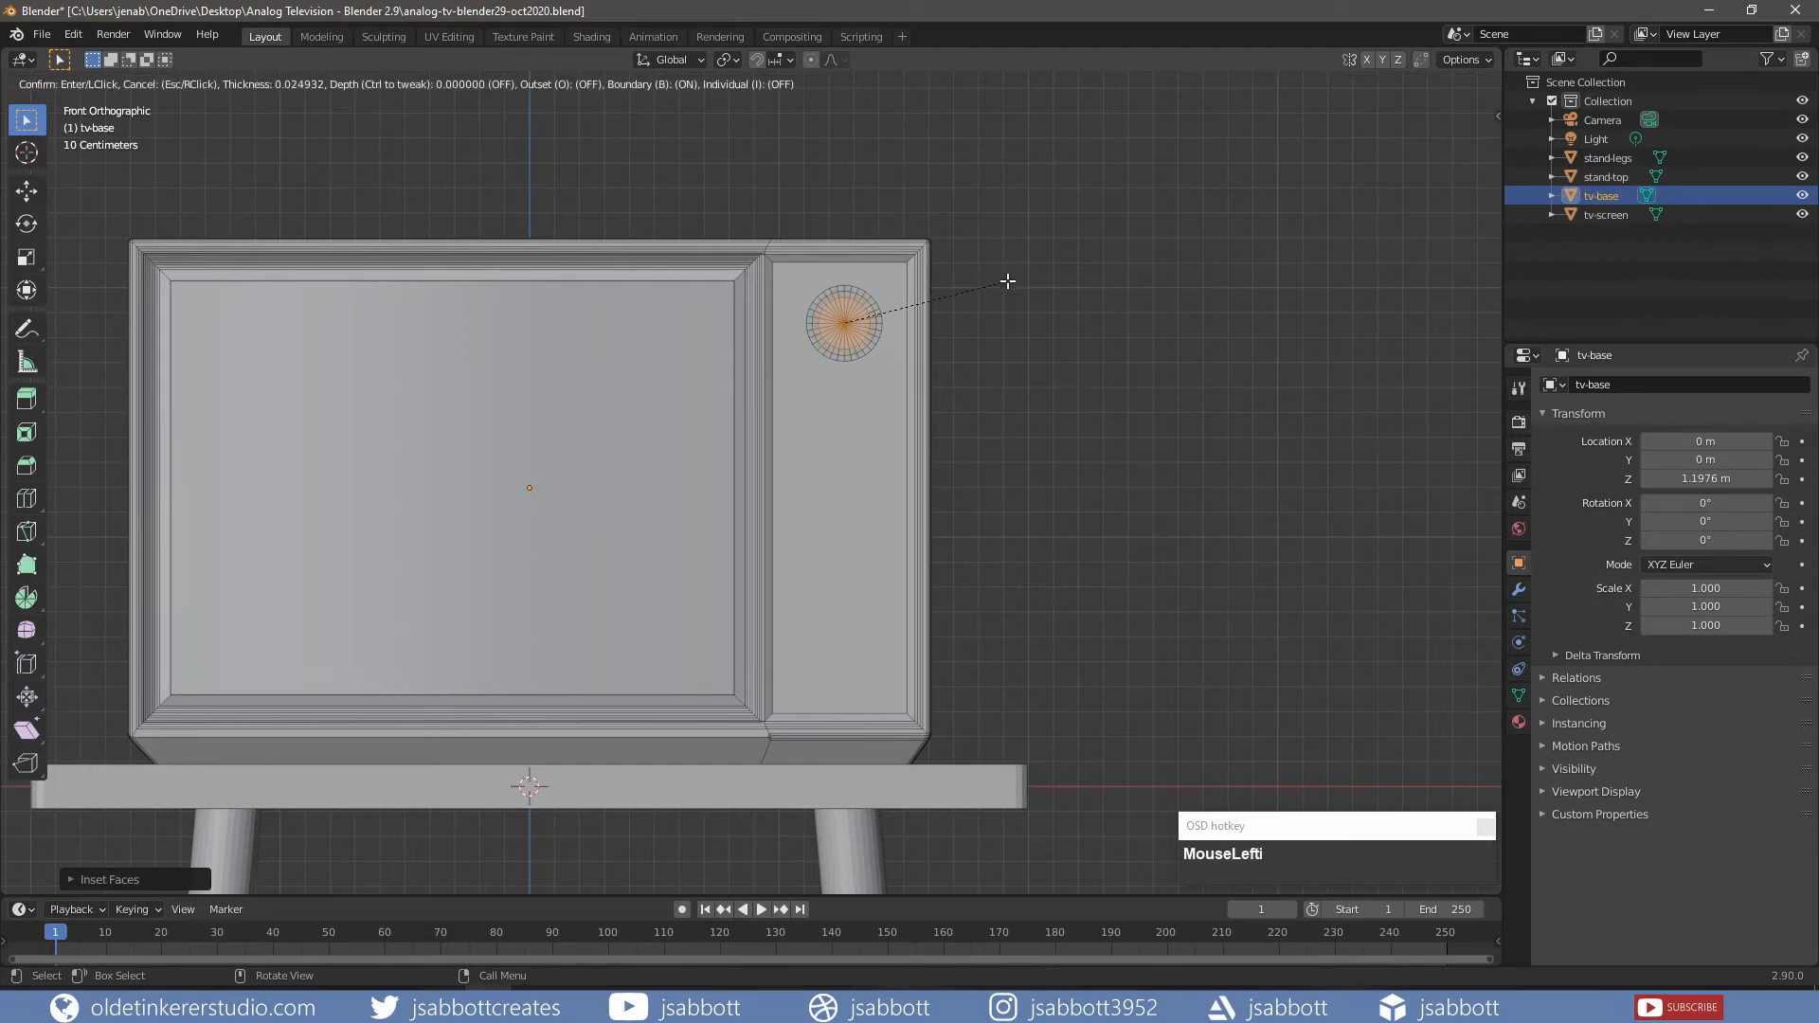
left_click(1009, 282)
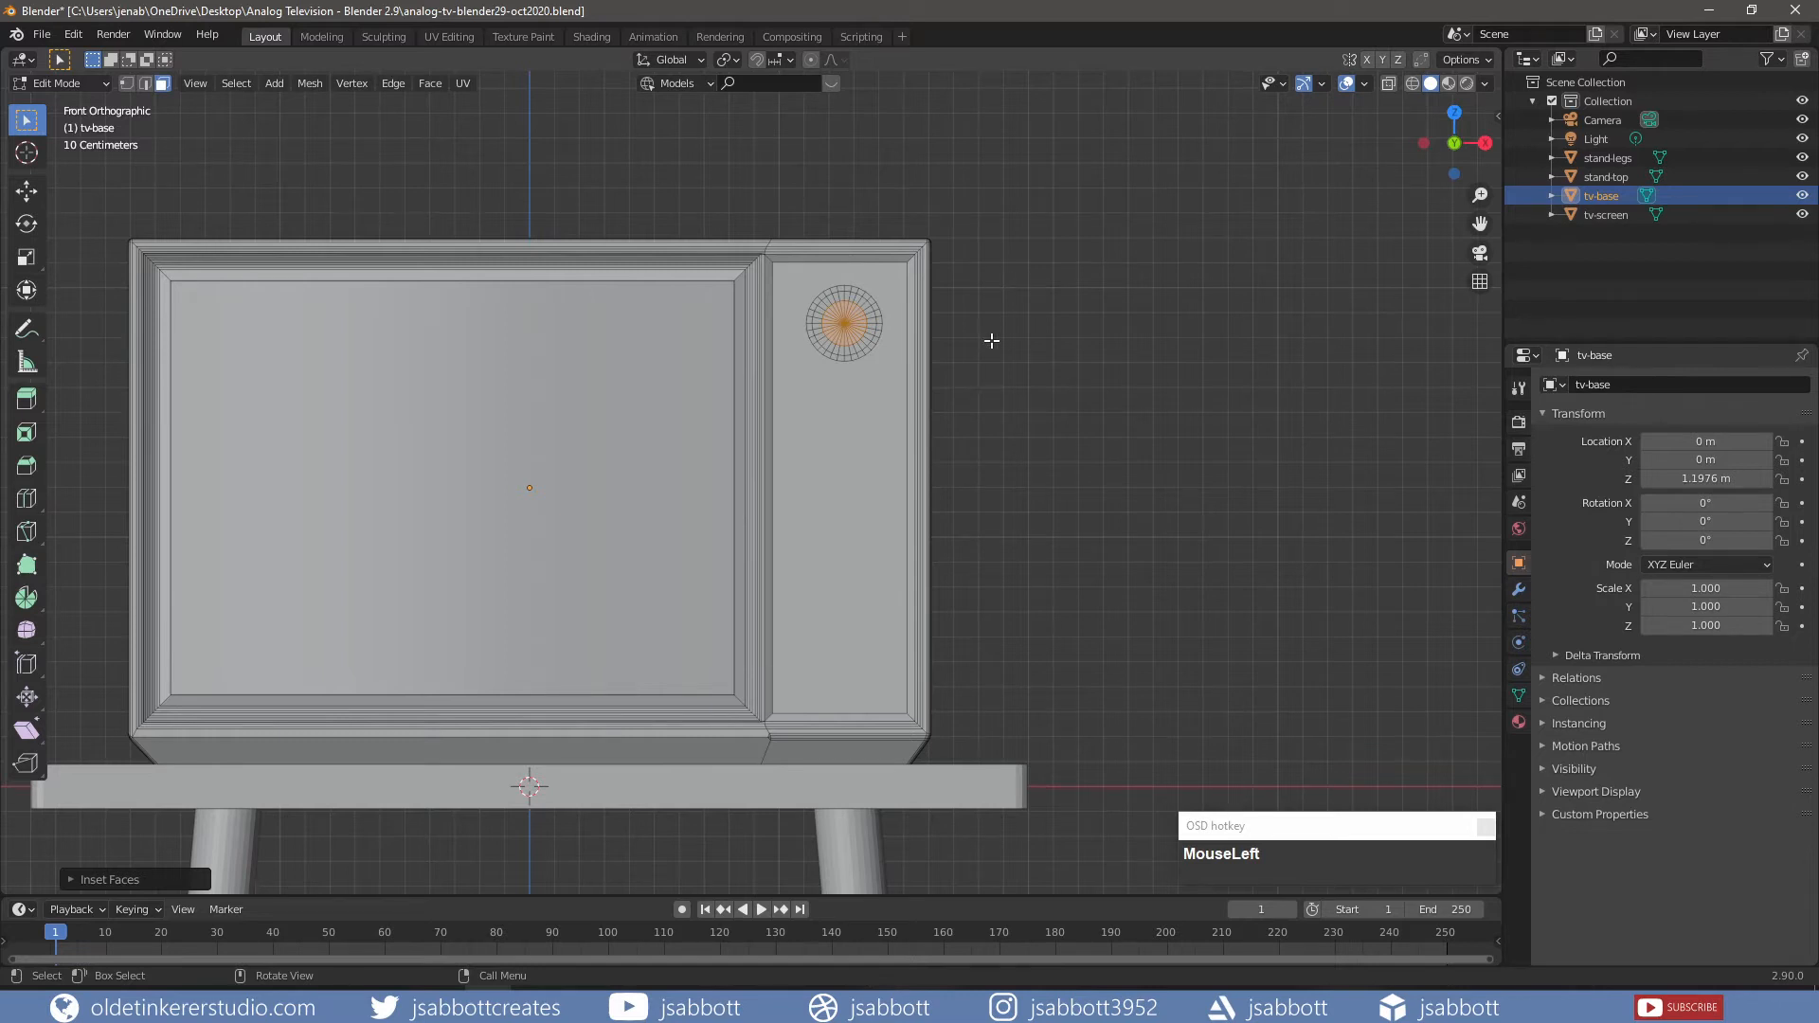
- Add the inner ring to the selected centre faces, extrude them slightly forward along Y and clear the selection
left_click(856, 300, "alt+shift")
middle_click_drag(991, 276, 881, 320)
scroll(882, 320, "up", 1)
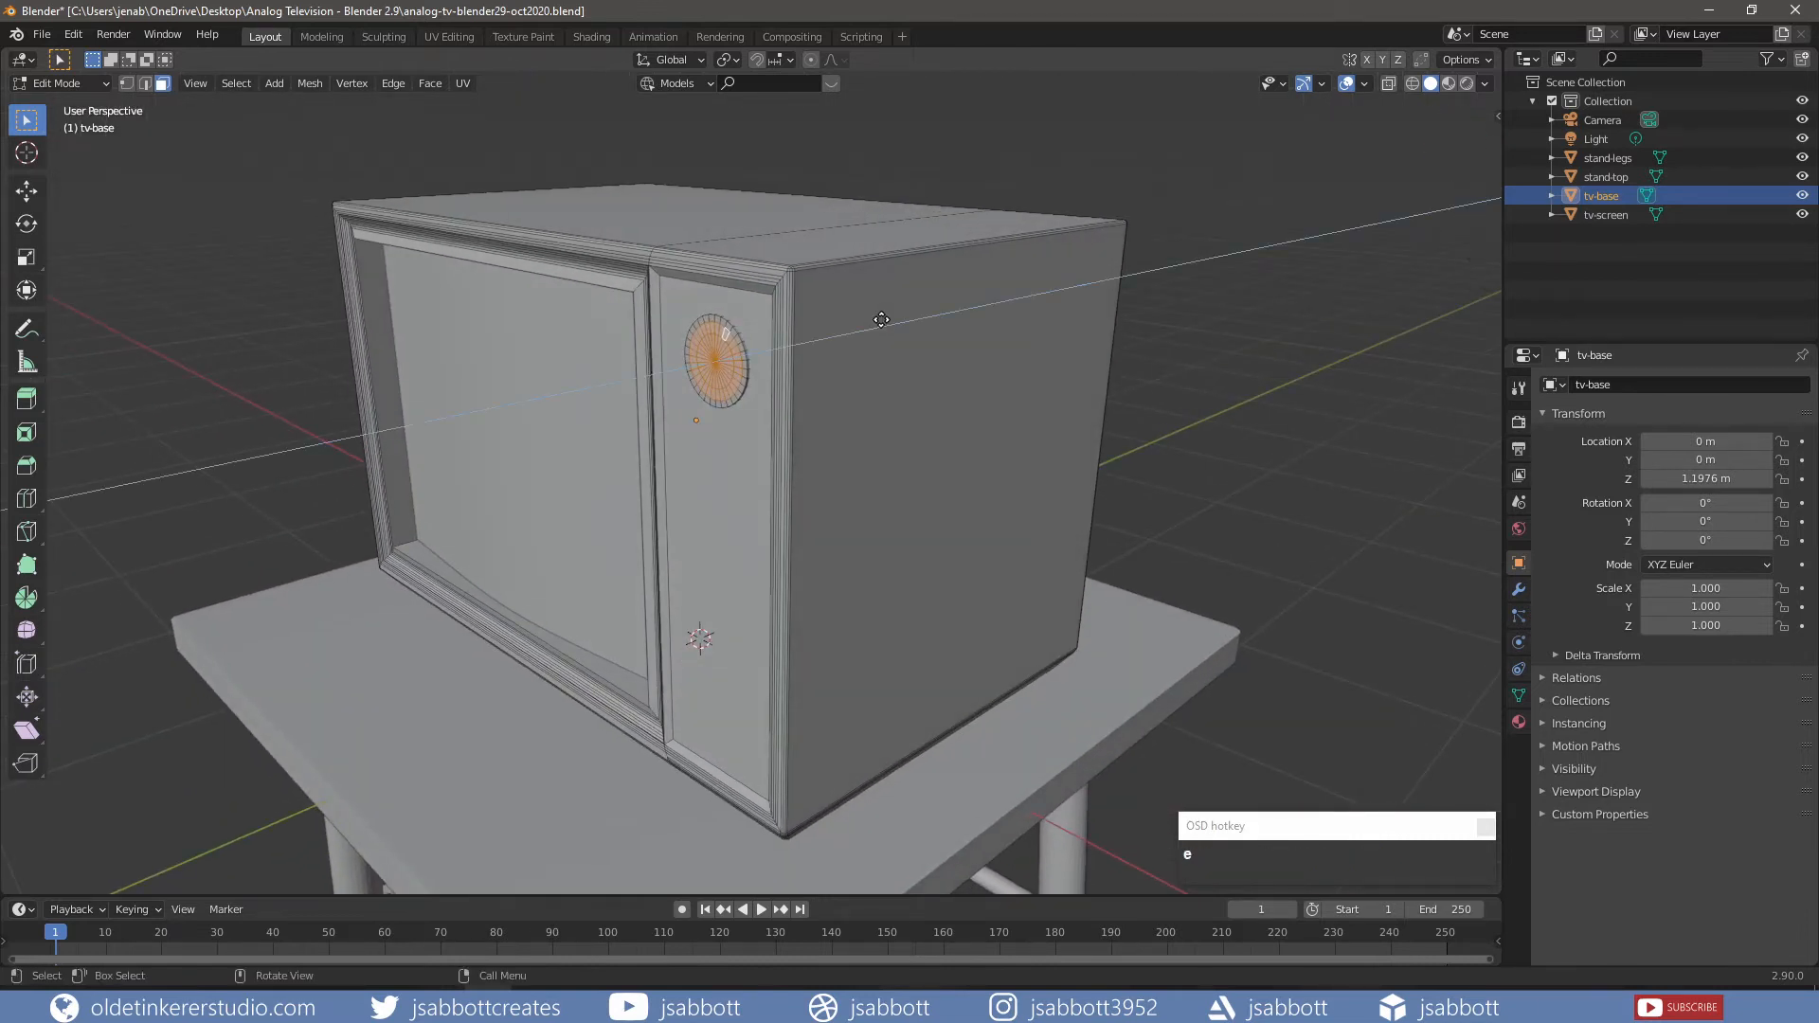
key("g")
key("y")
key("y")
key("y")
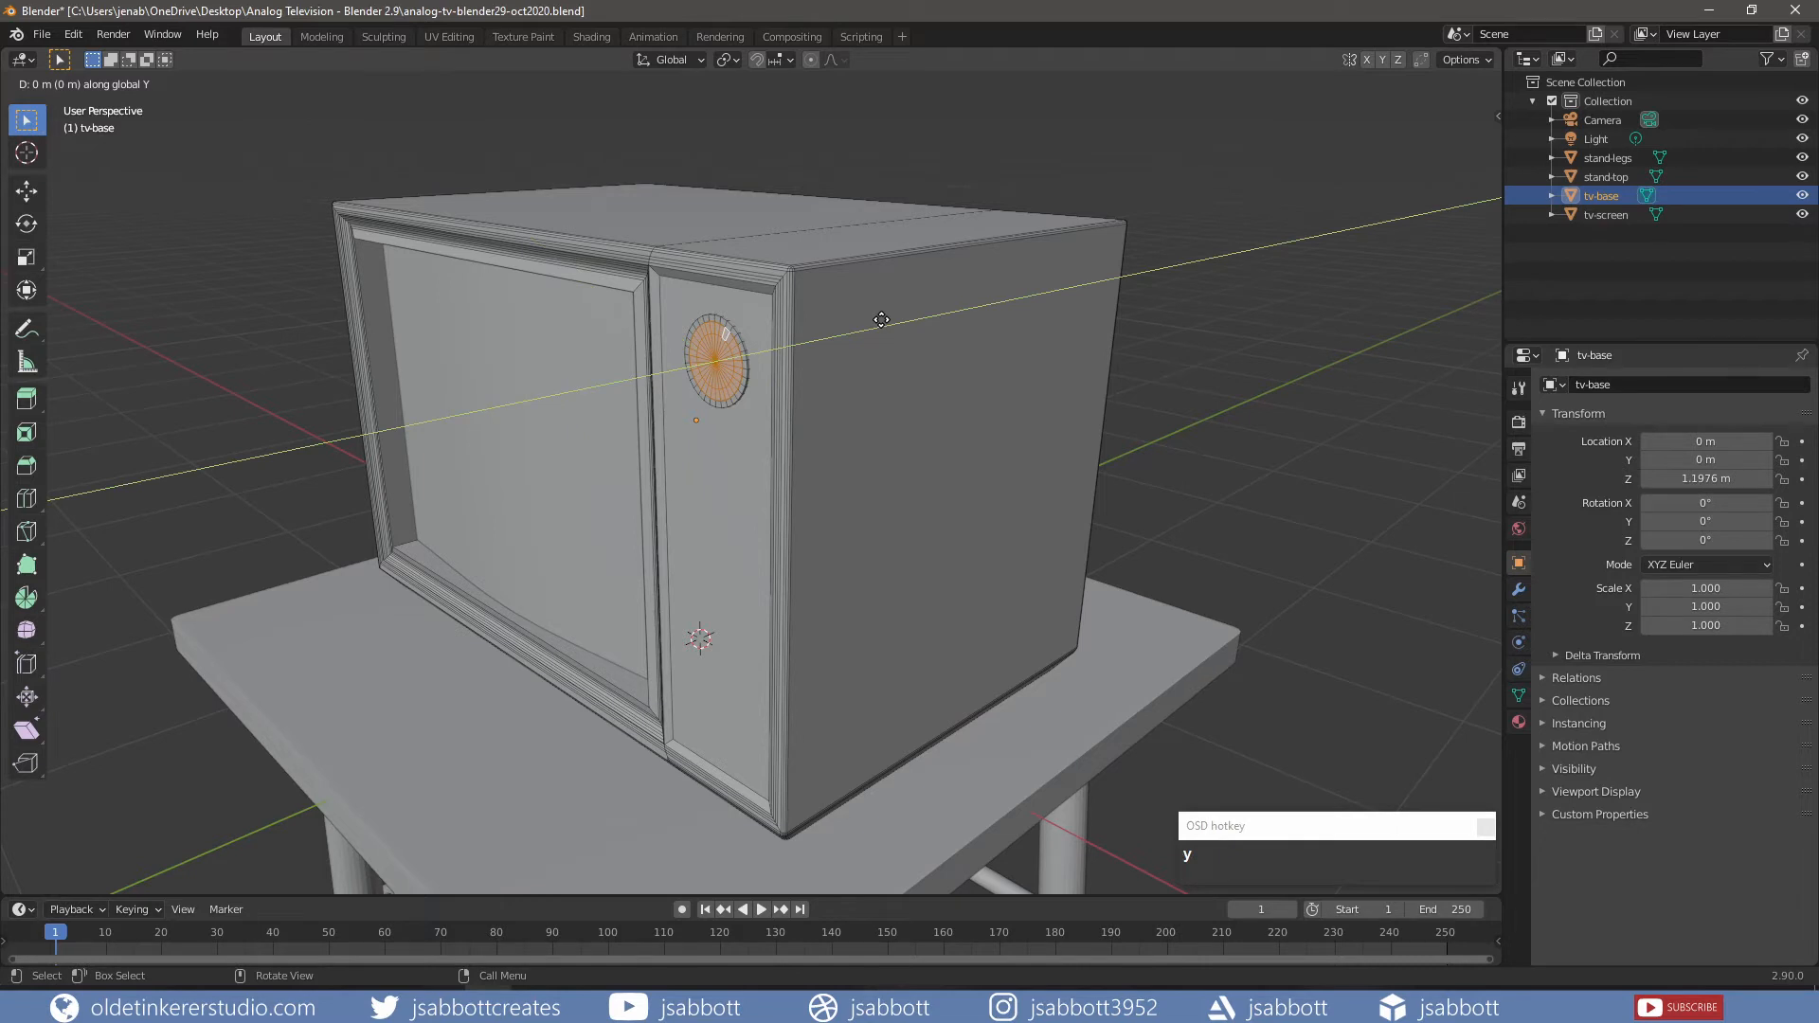
left_click(879, 320)
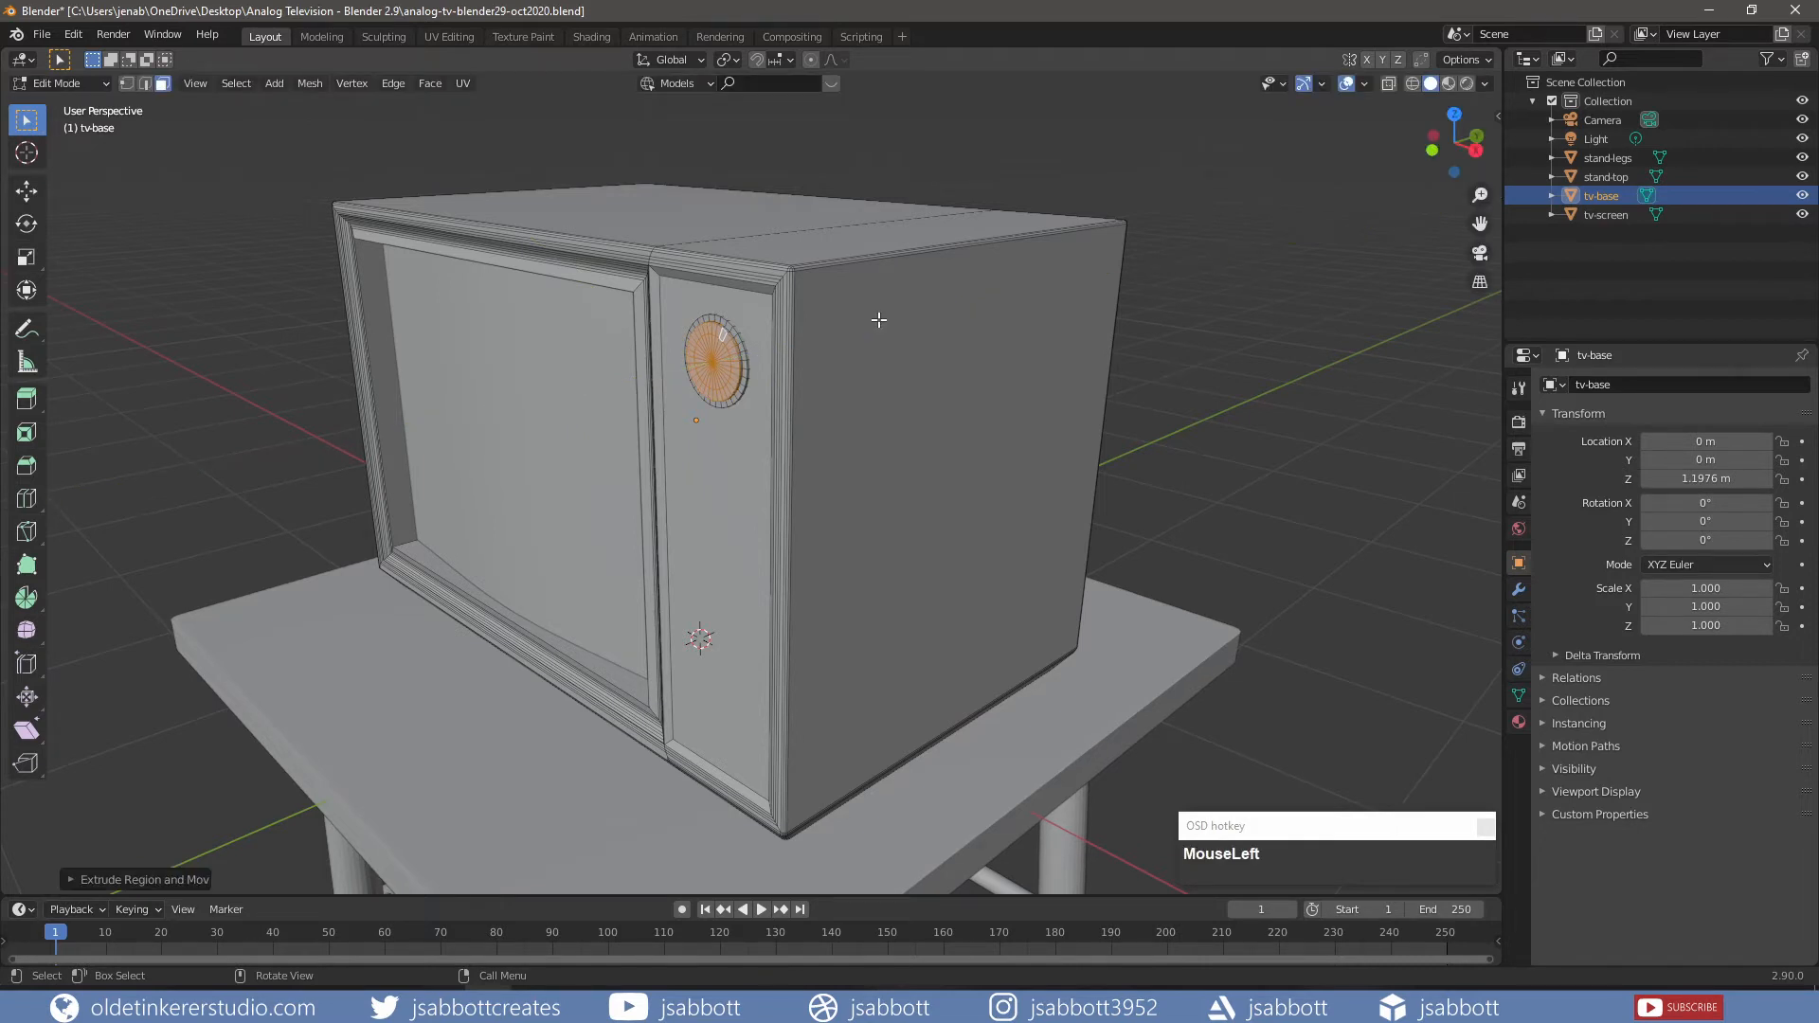
key("alt+a")
- Extrude only the dial's centre faces about 0.032 m forward along negative Y and clear the selection
middle_click_drag(853, 332, 816, 350)
scroll(816, 350, "up", 2)
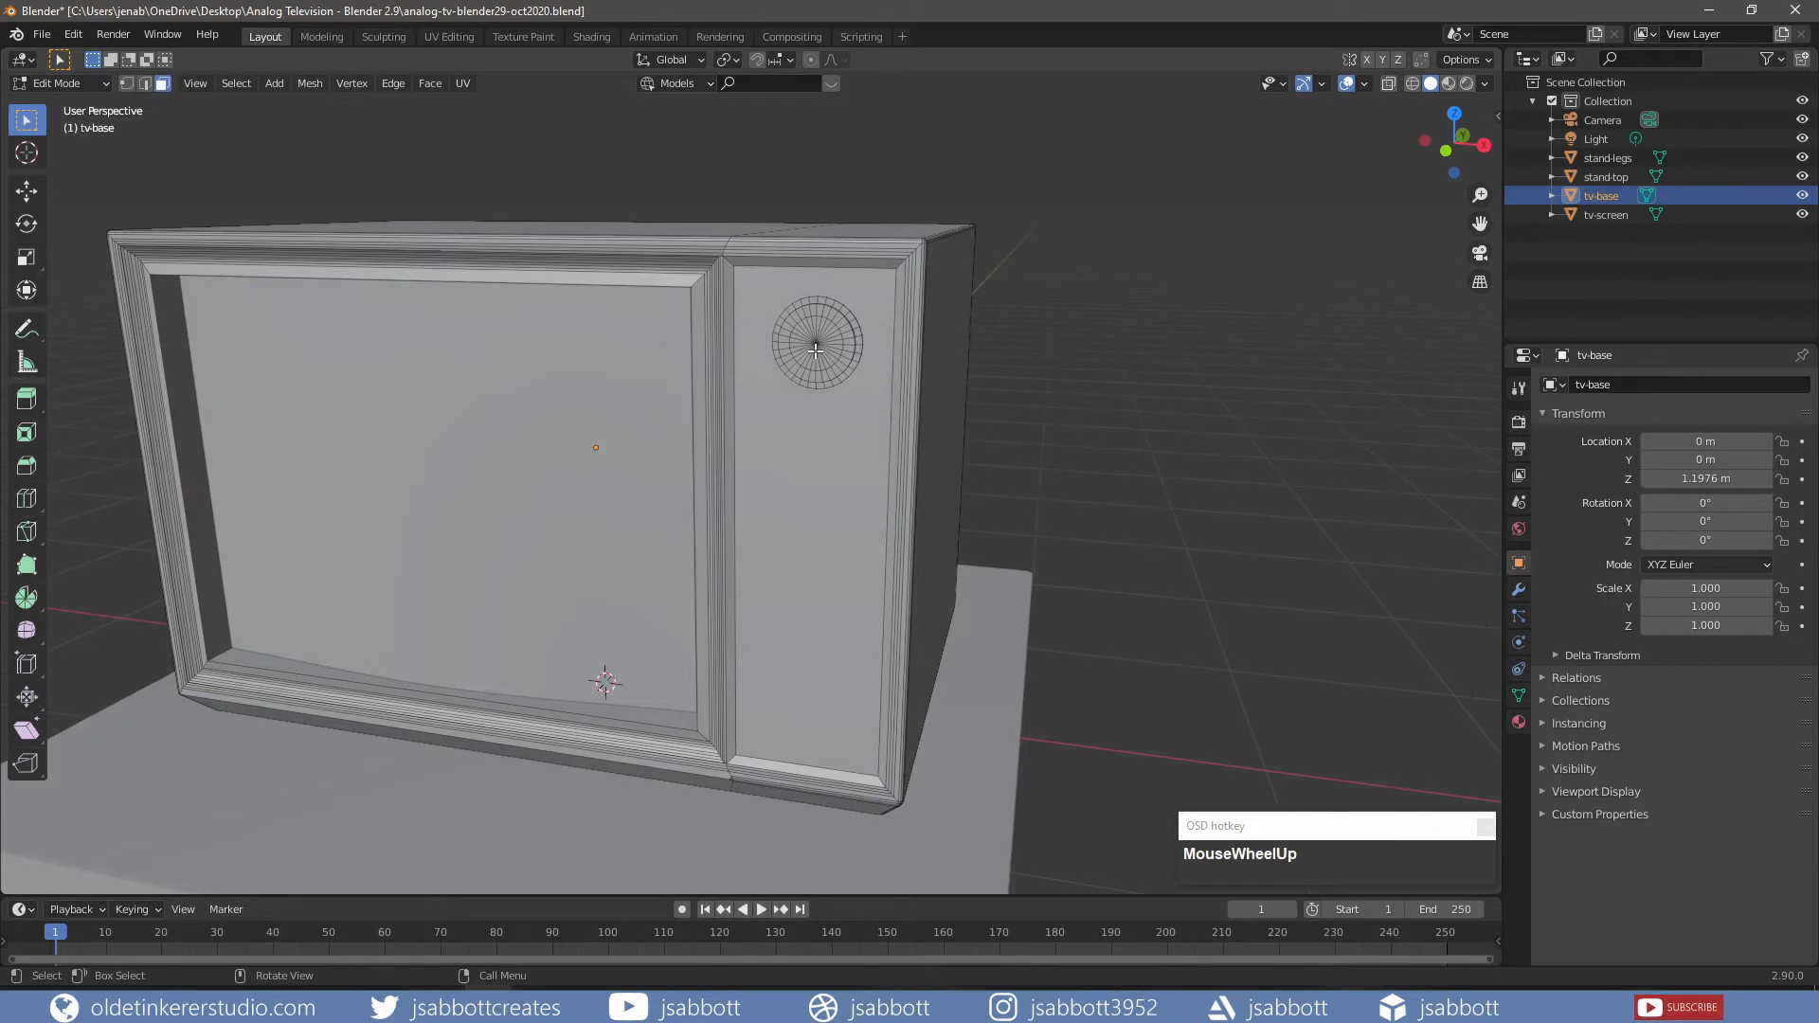
key("c")
left_click_drag(816, 347, 816, 341)
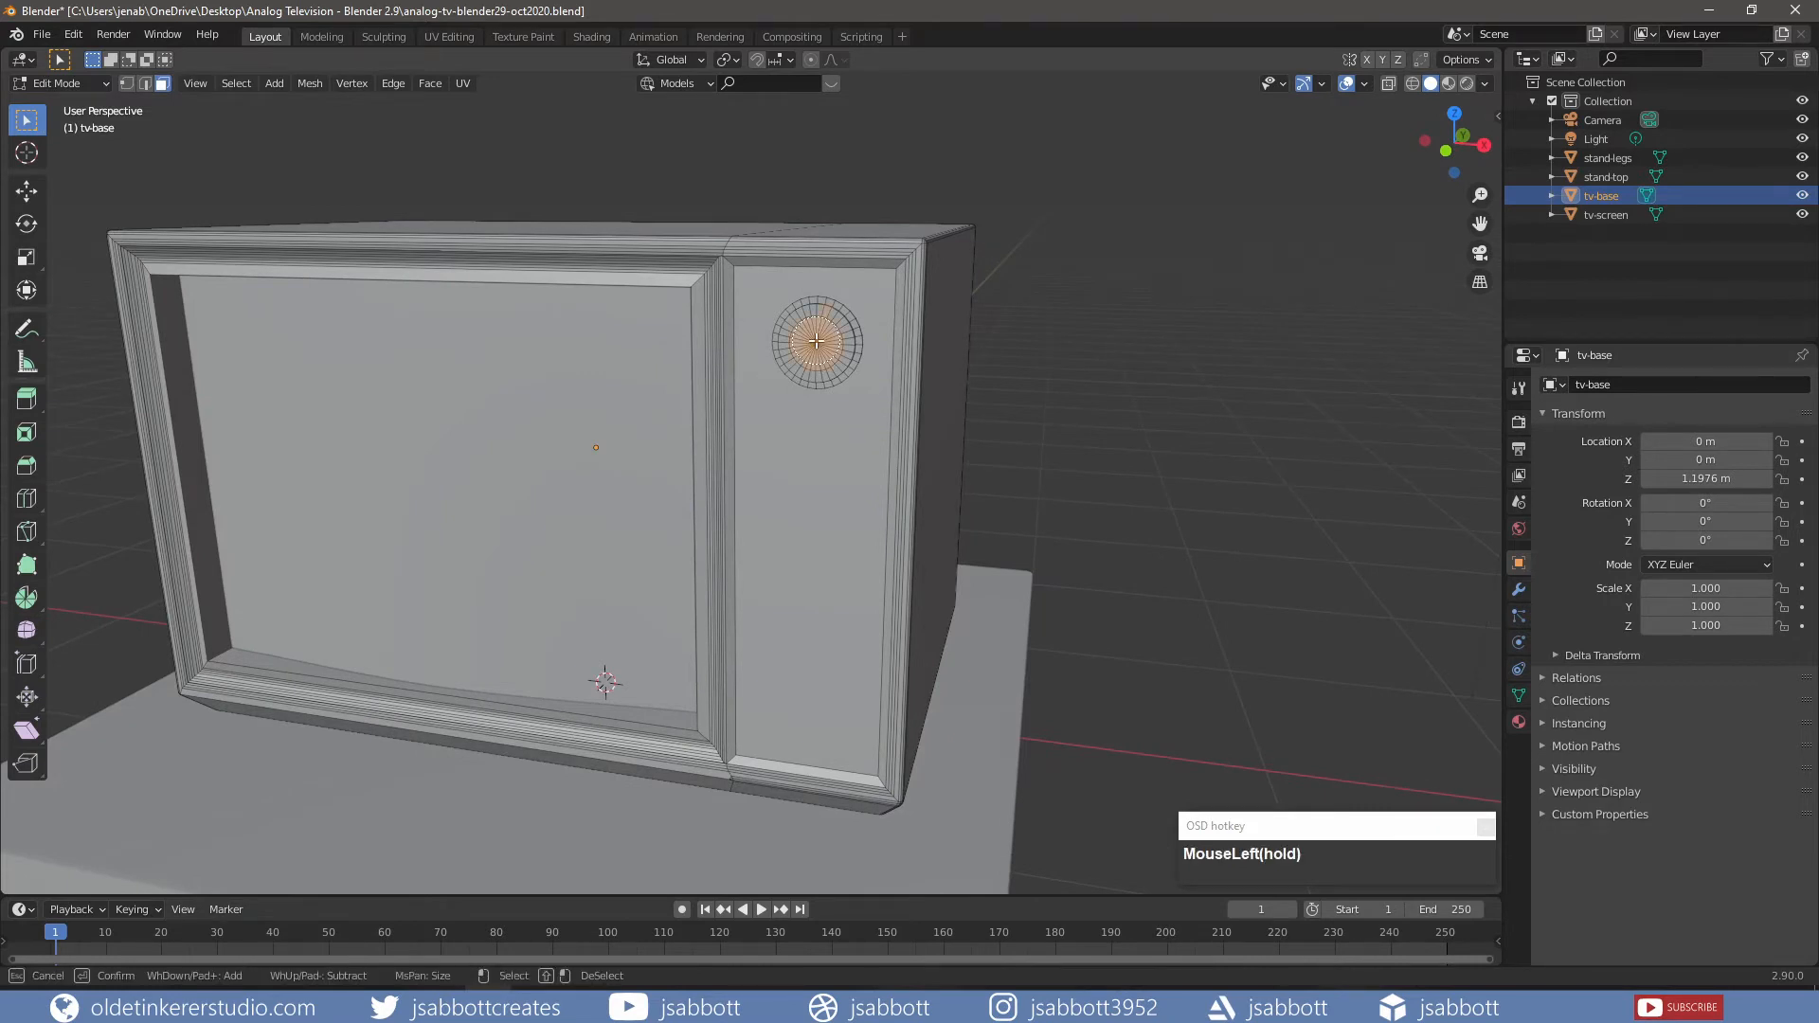
right_click(815, 341)
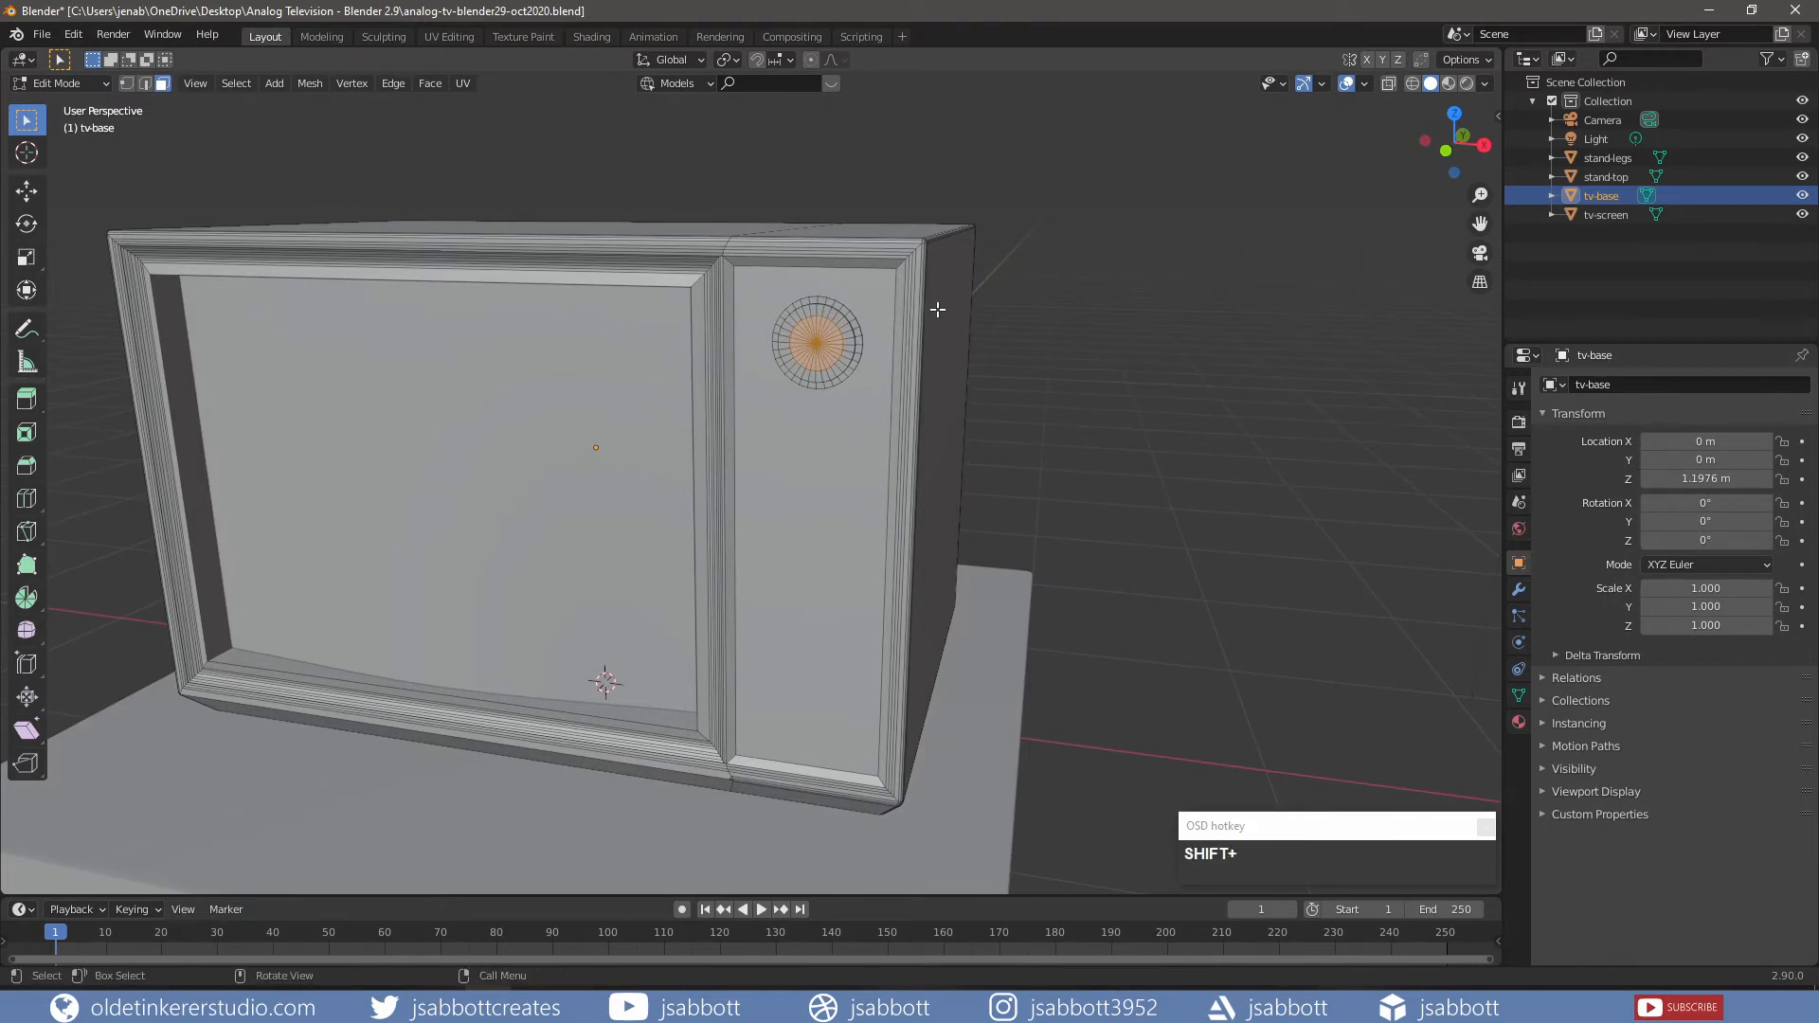
middle_click_drag(937, 309, 875, 333)
key("e")
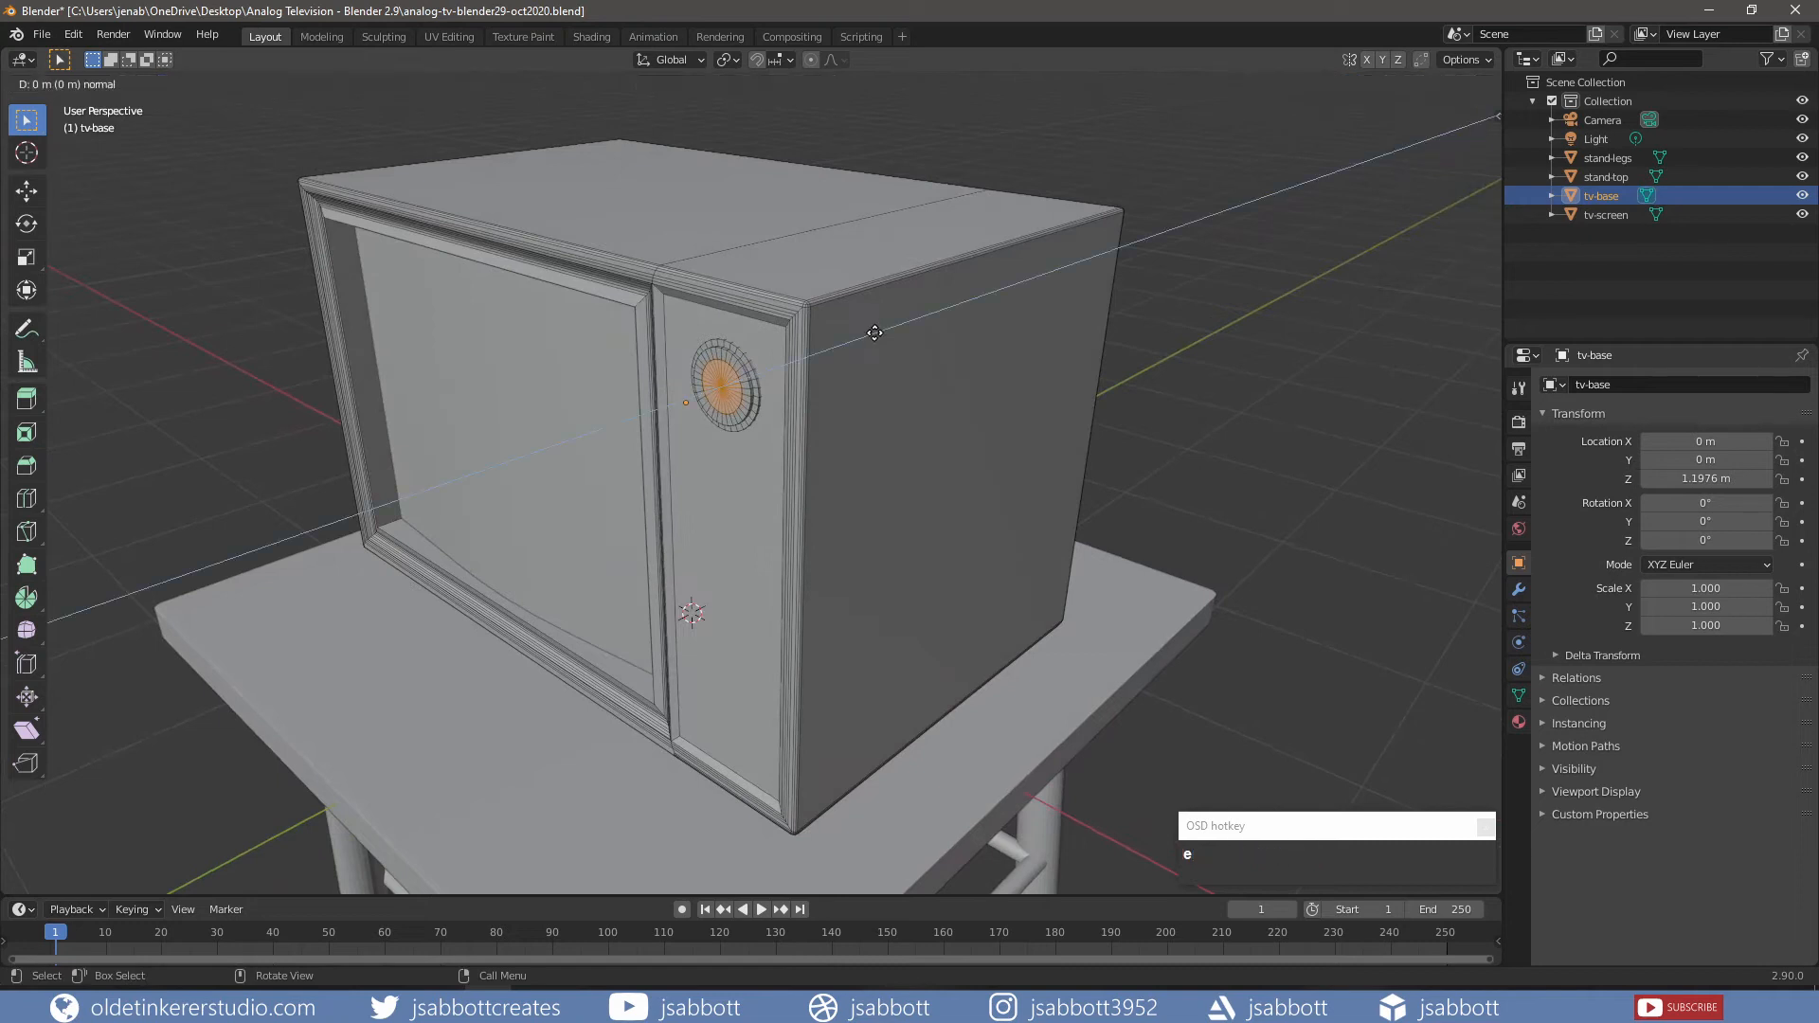
key("y")
key("y")
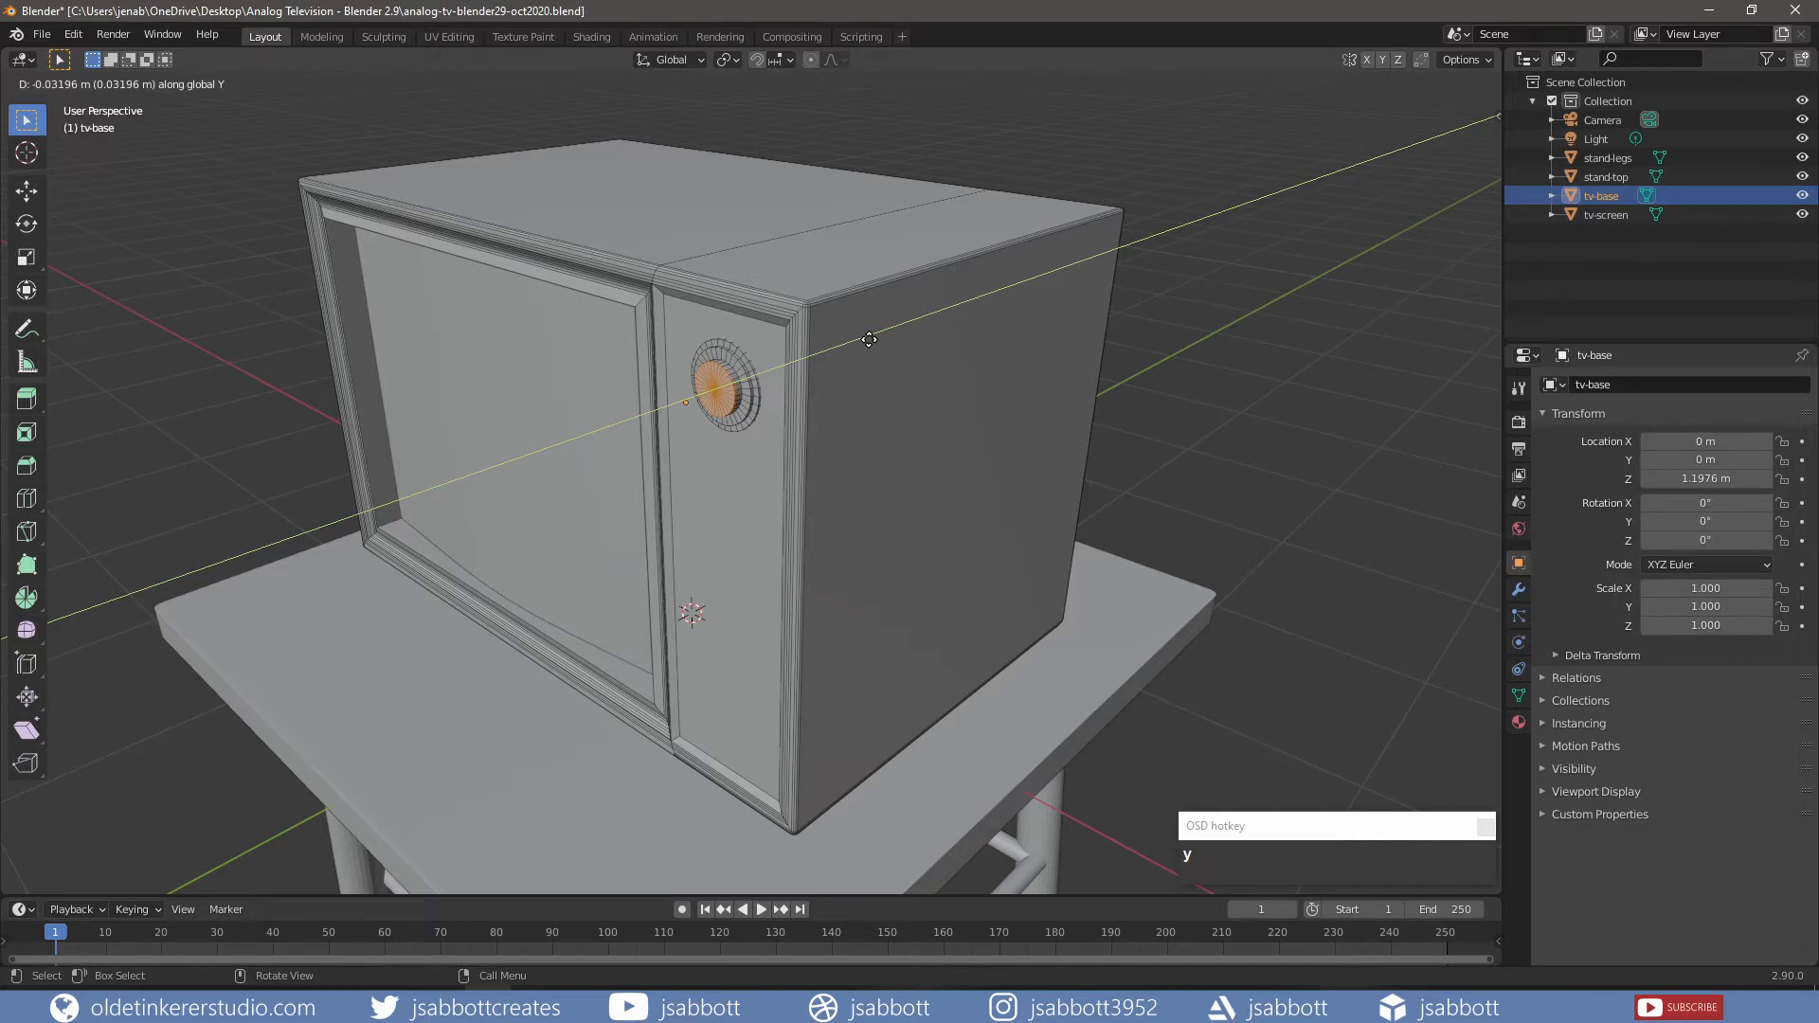
left_click(869, 340)
key("KP_1")
key("alt+a")
- Add a cube to the mesh and move it about 3.8 m along X and 1.4 m along Z, beside the TV
key("shift+a")
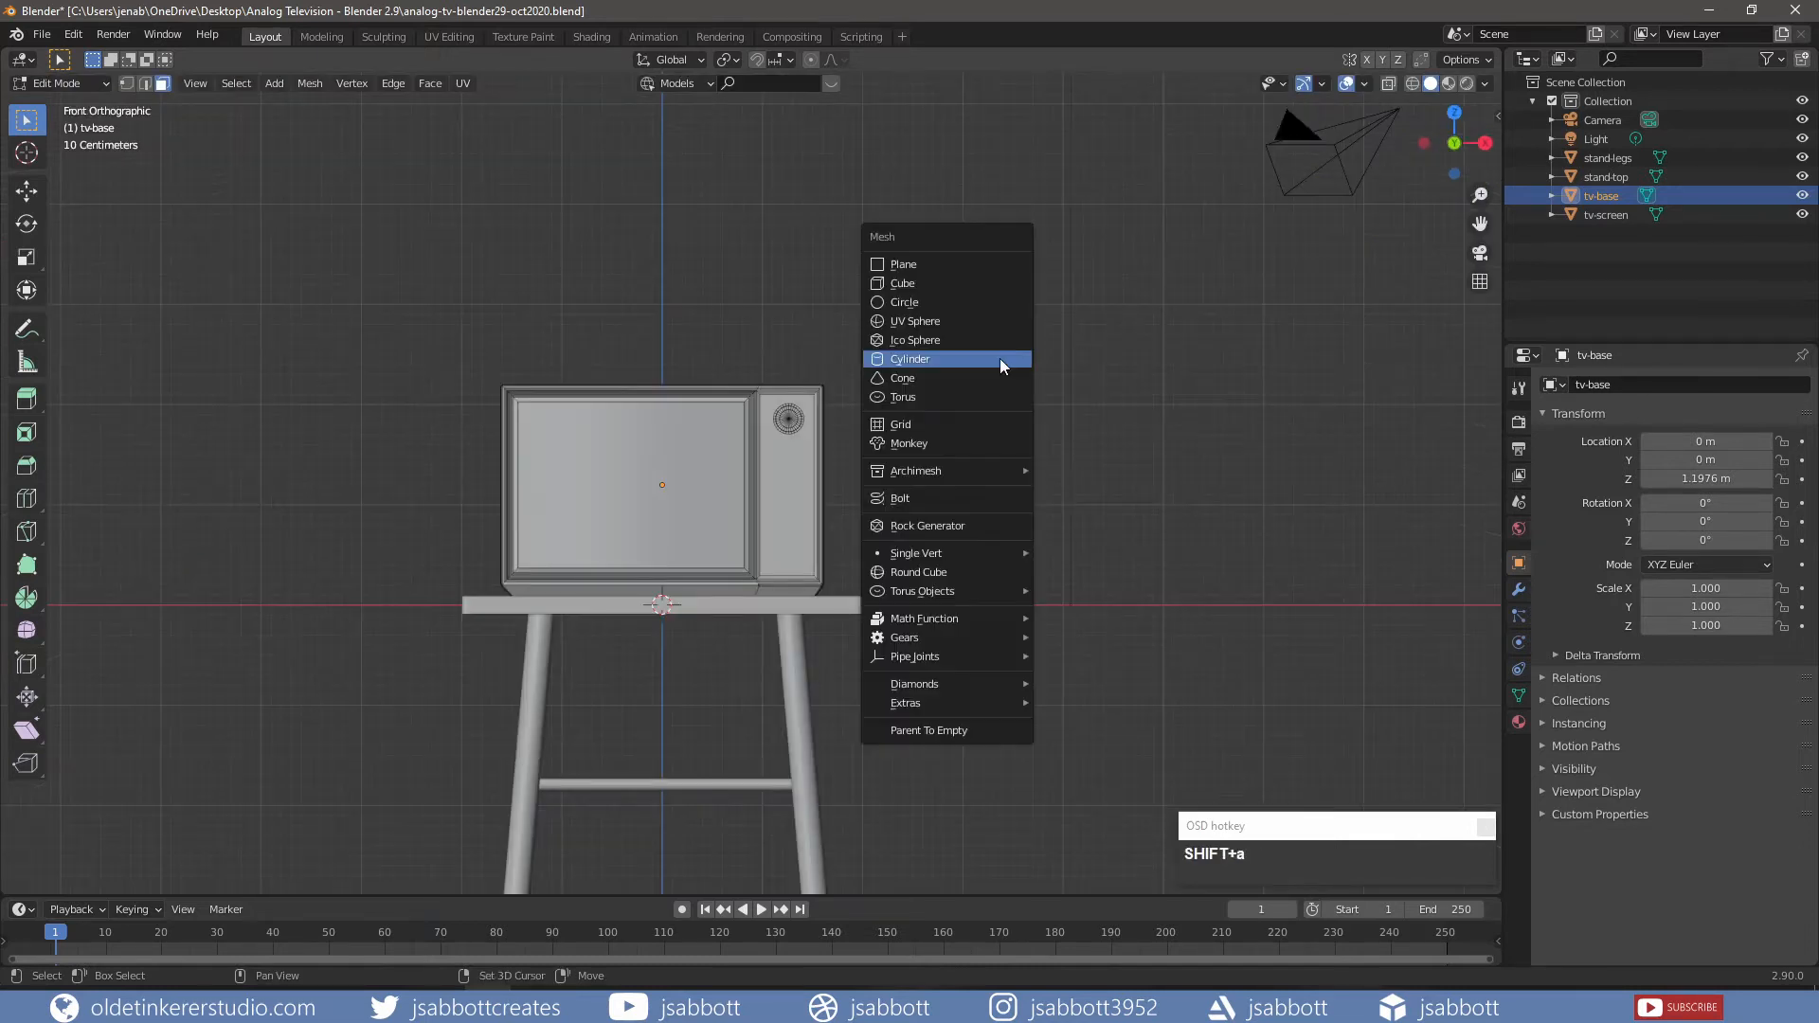
left_click(981, 283)
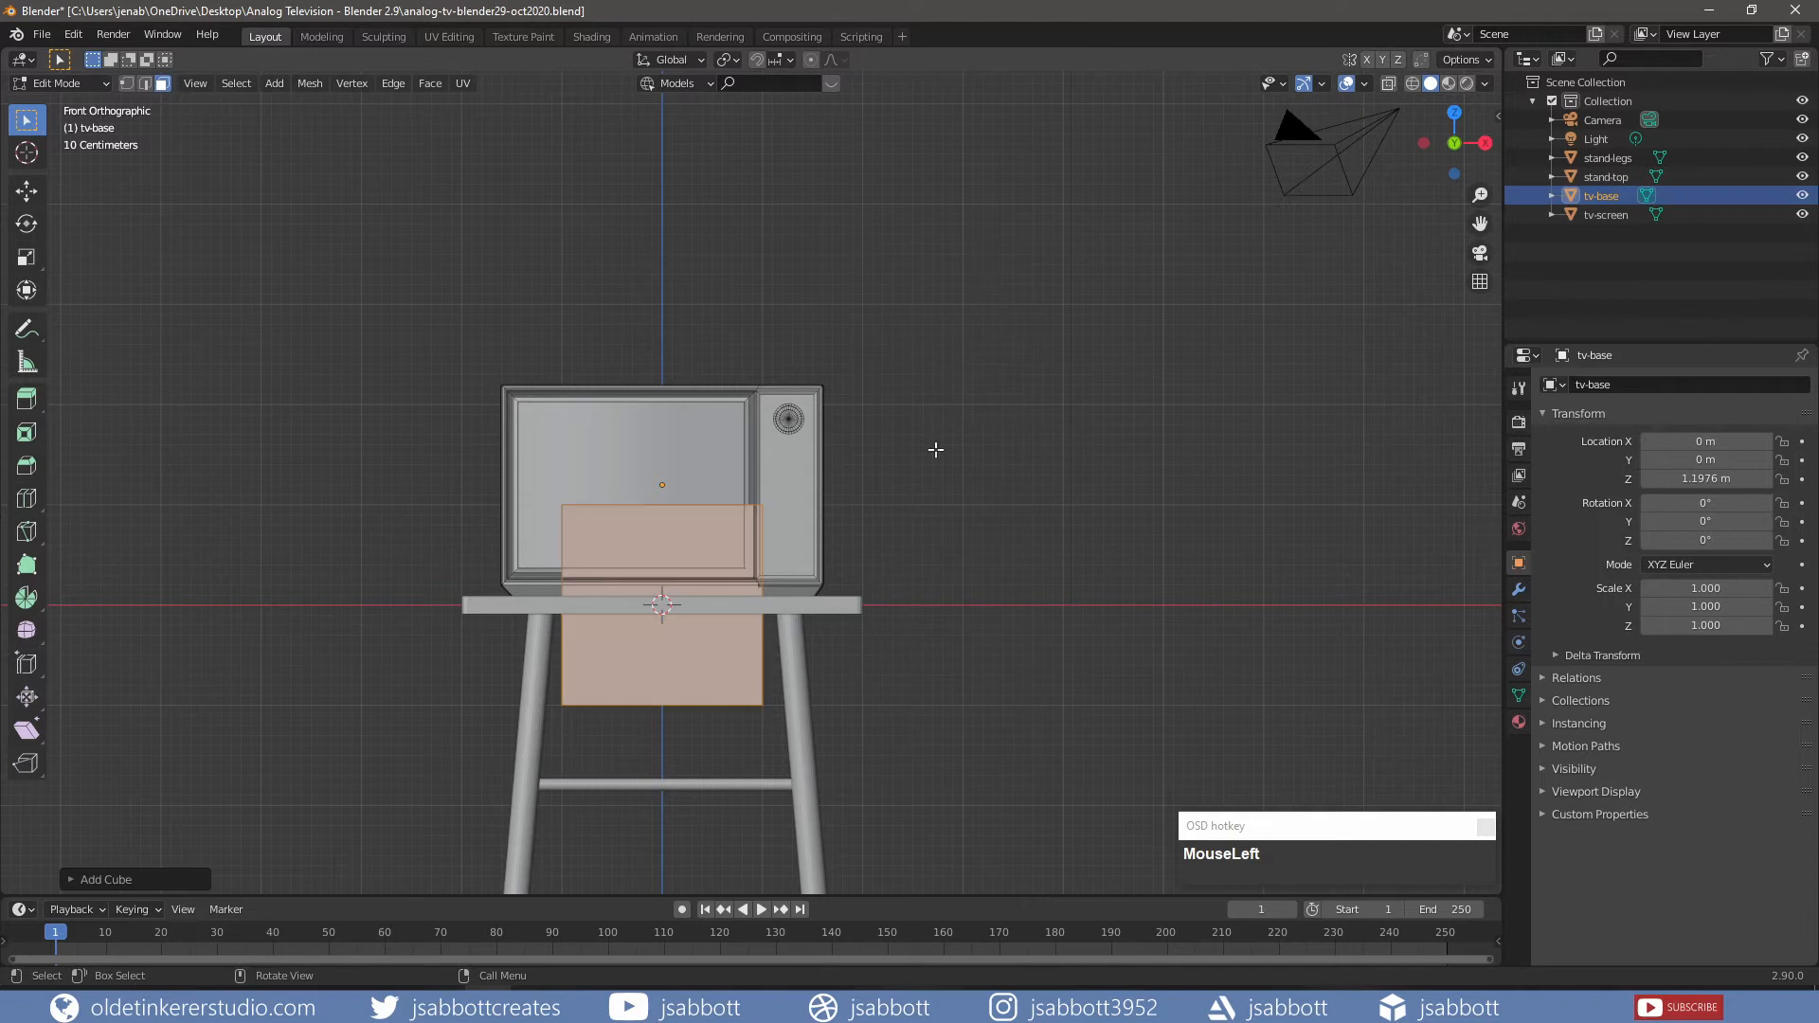
key("g")
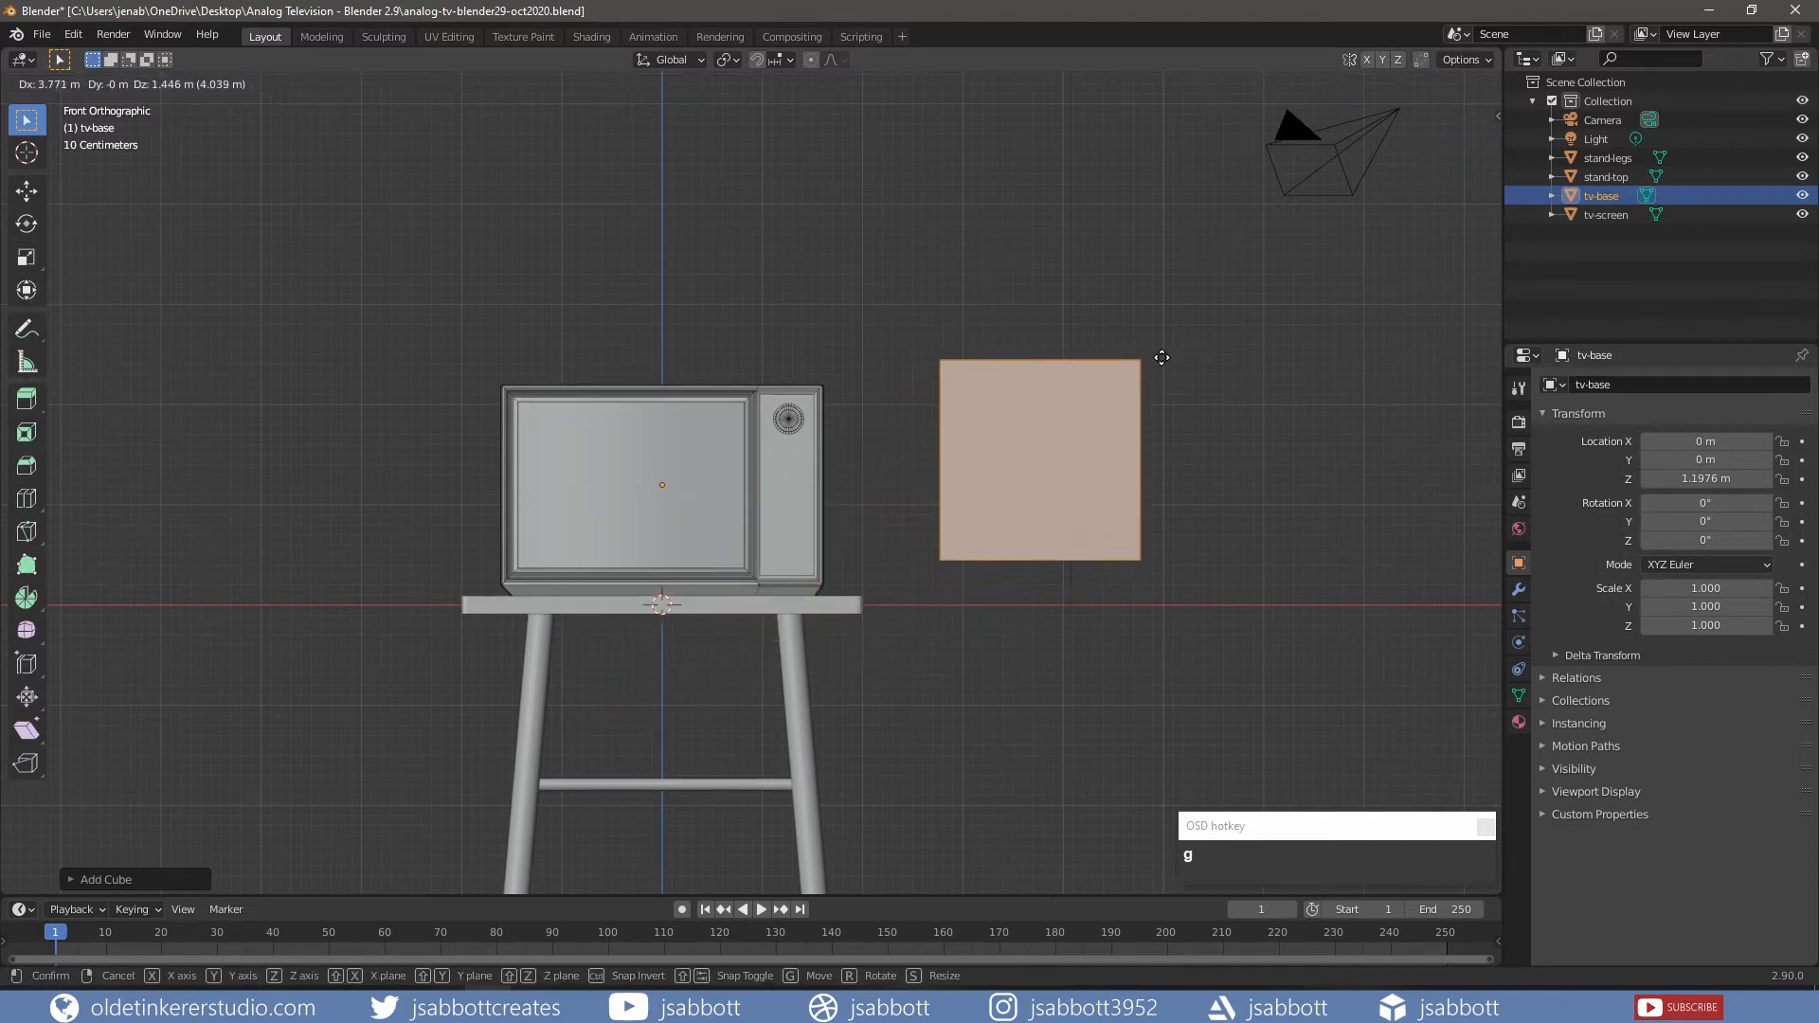
left_click(1160, 361)
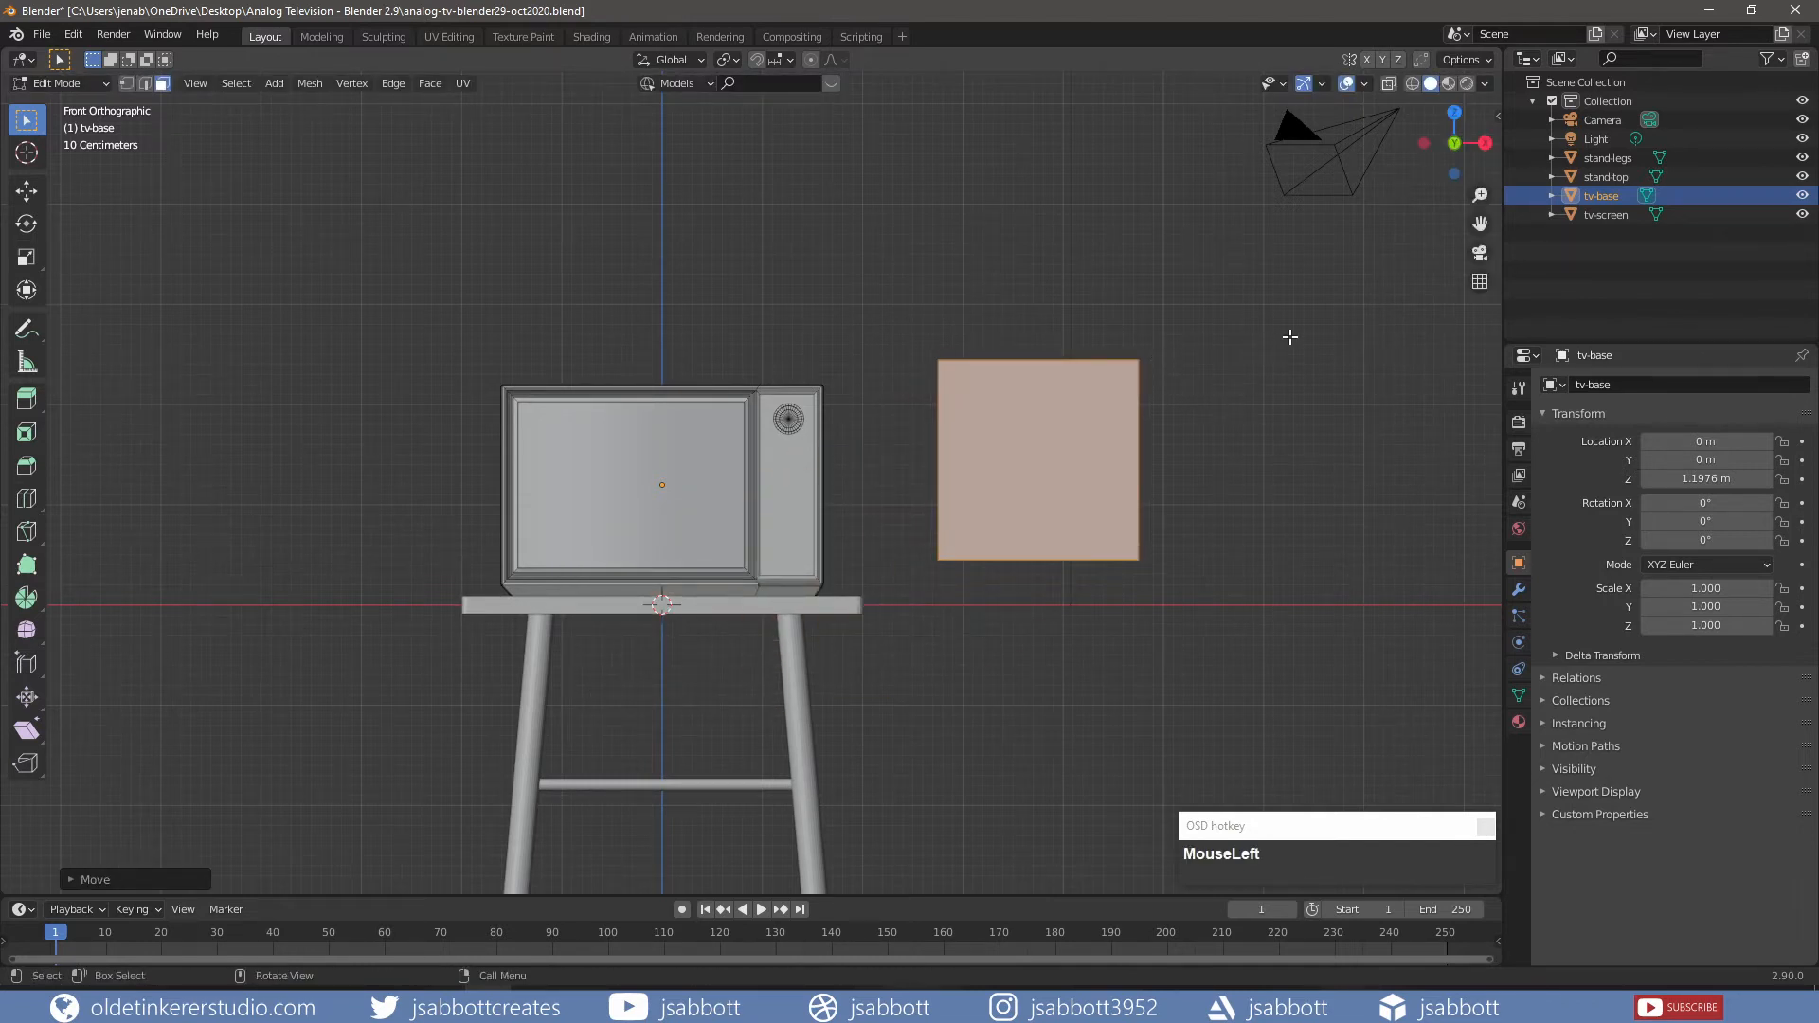
- Scale the cube down to about a quarter of its size and thin it into an upright bar by scaling with Z locked
key("s")
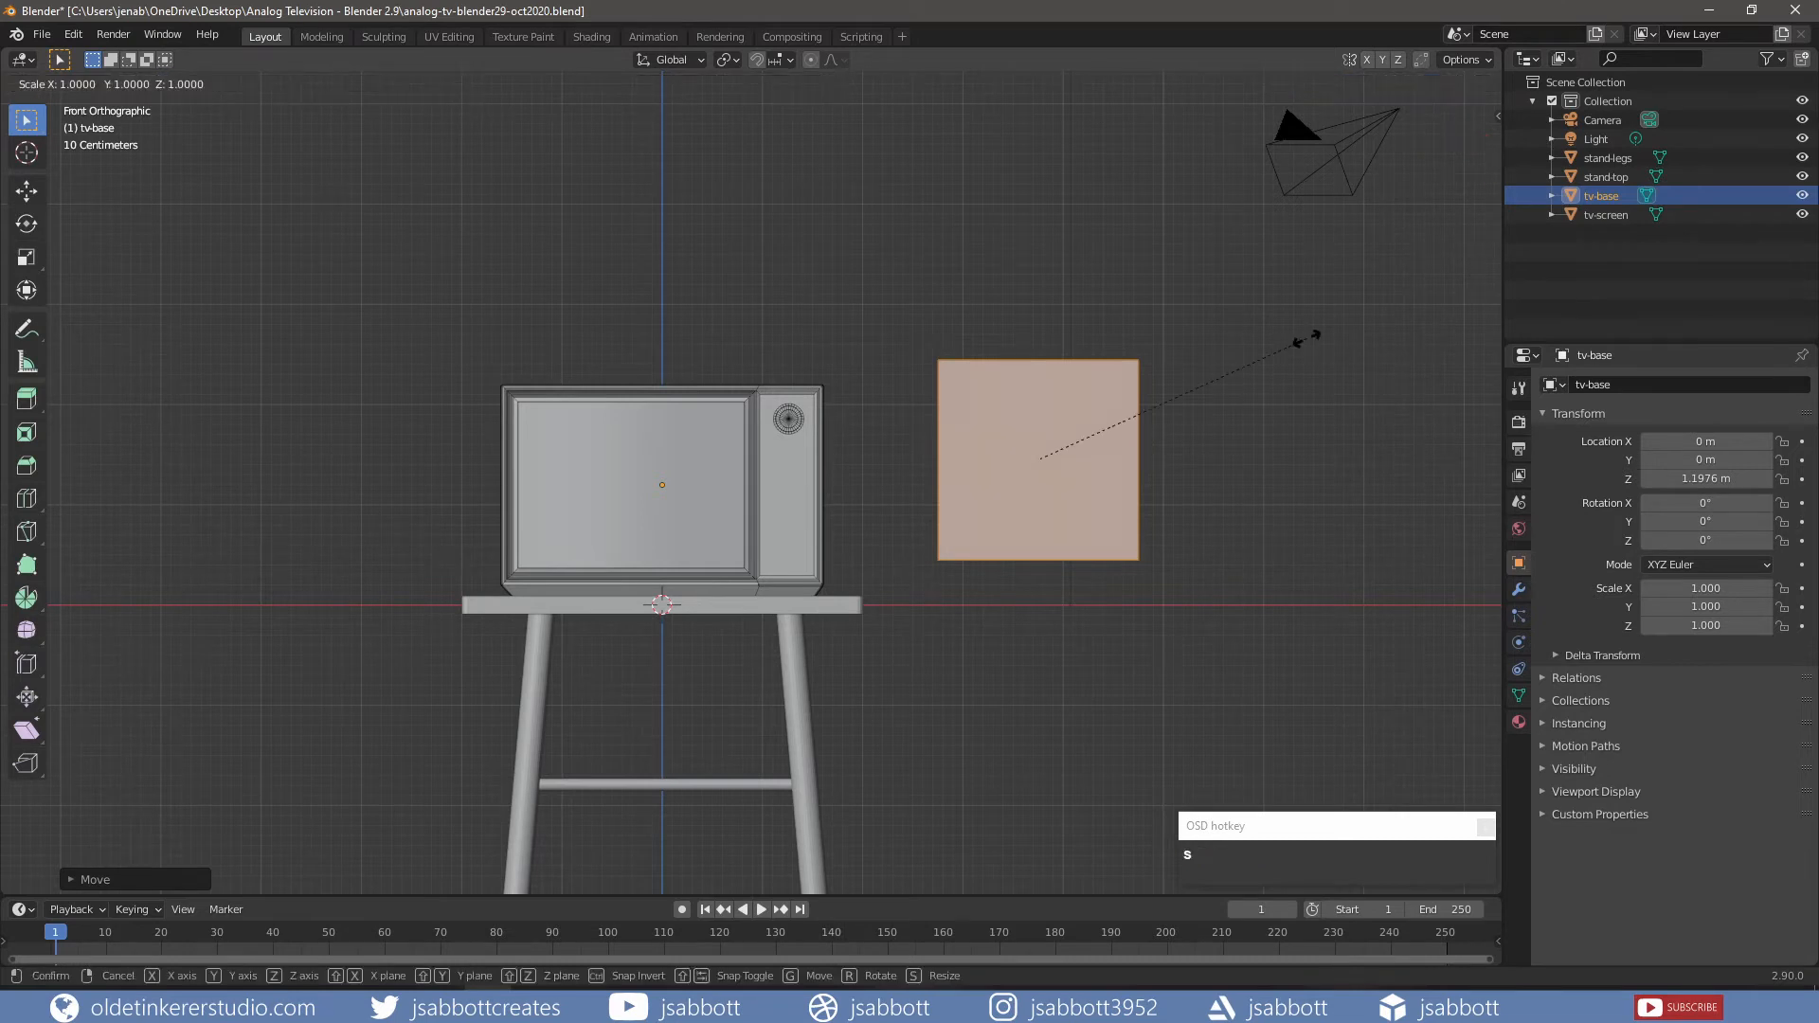
left_click(1104, 424)
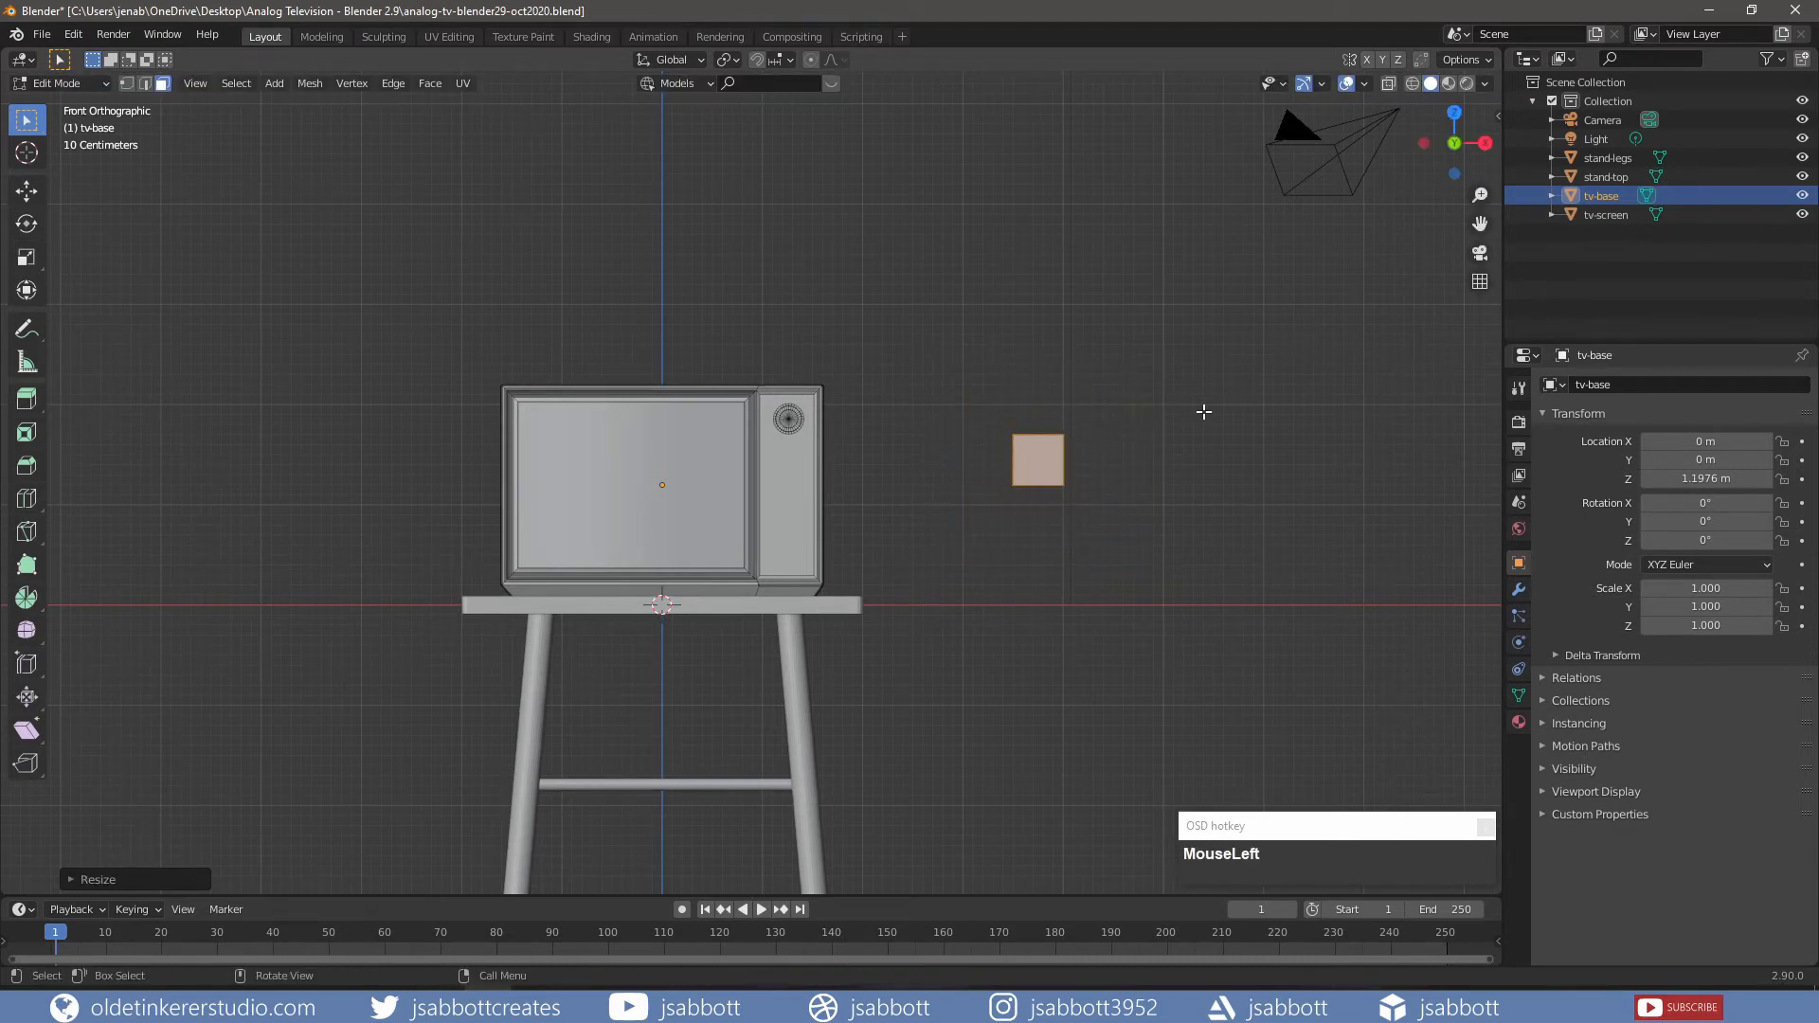
key("s")
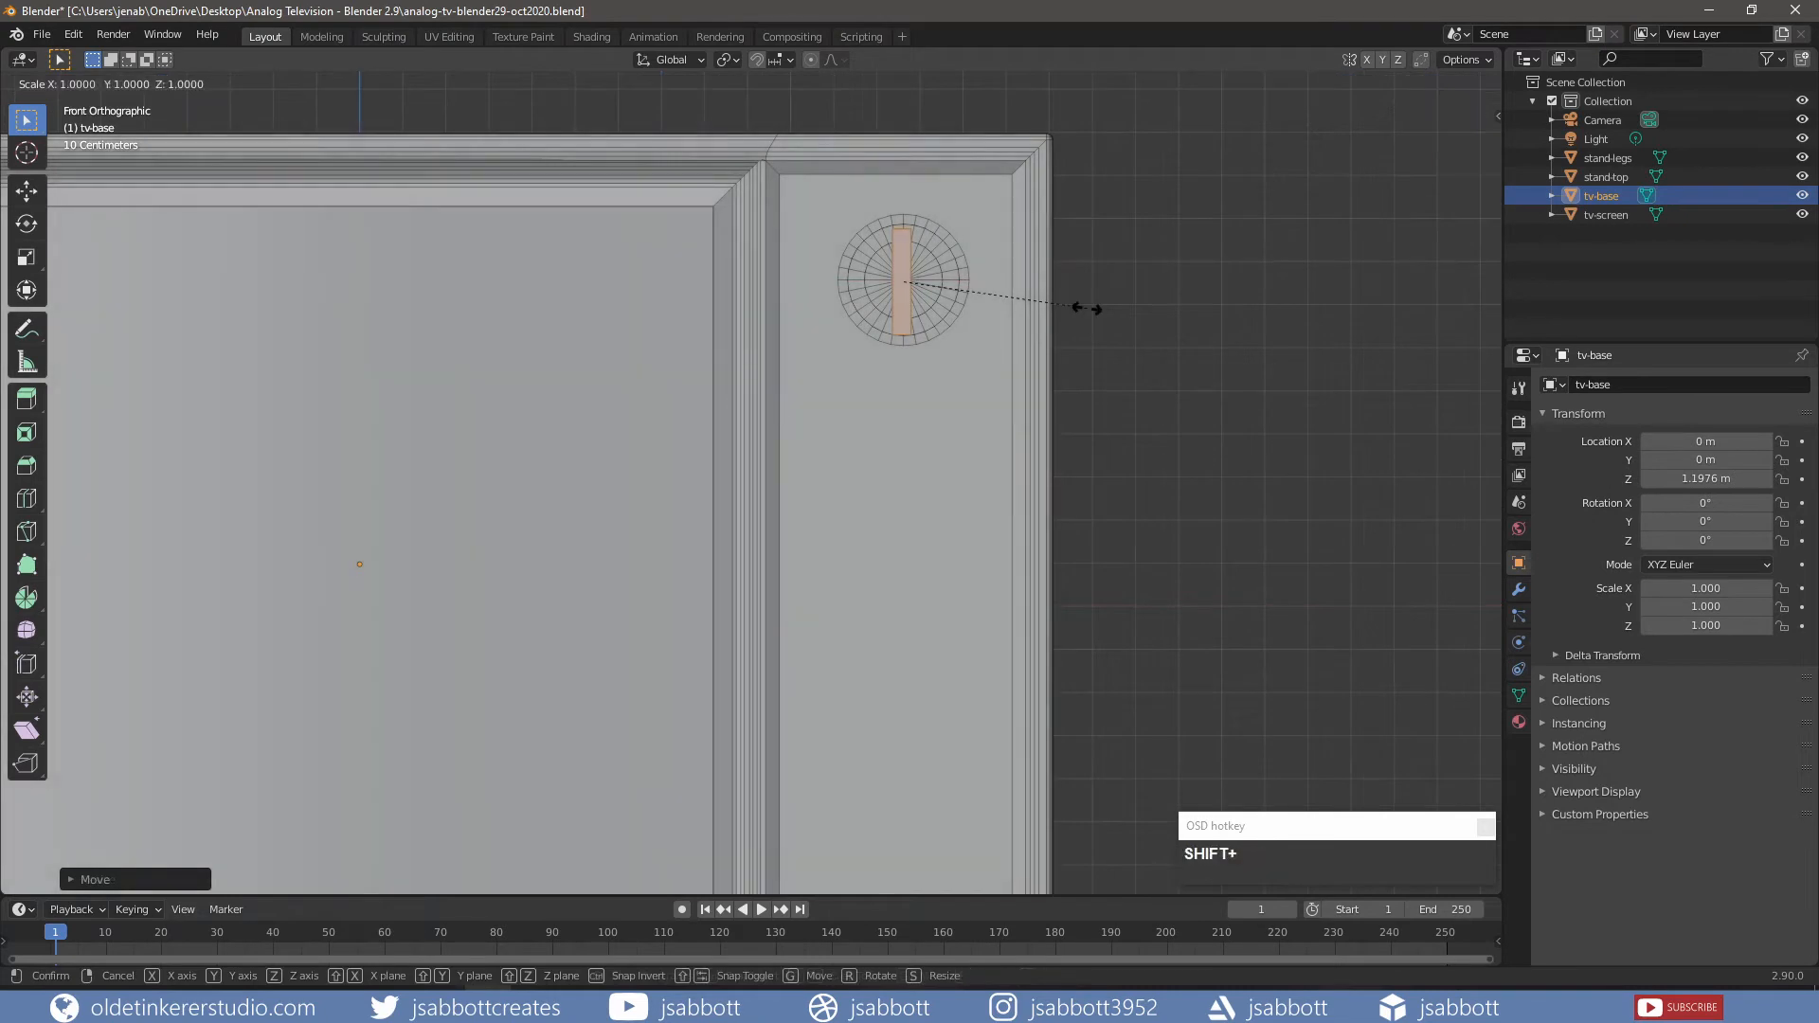
key("shift+z")
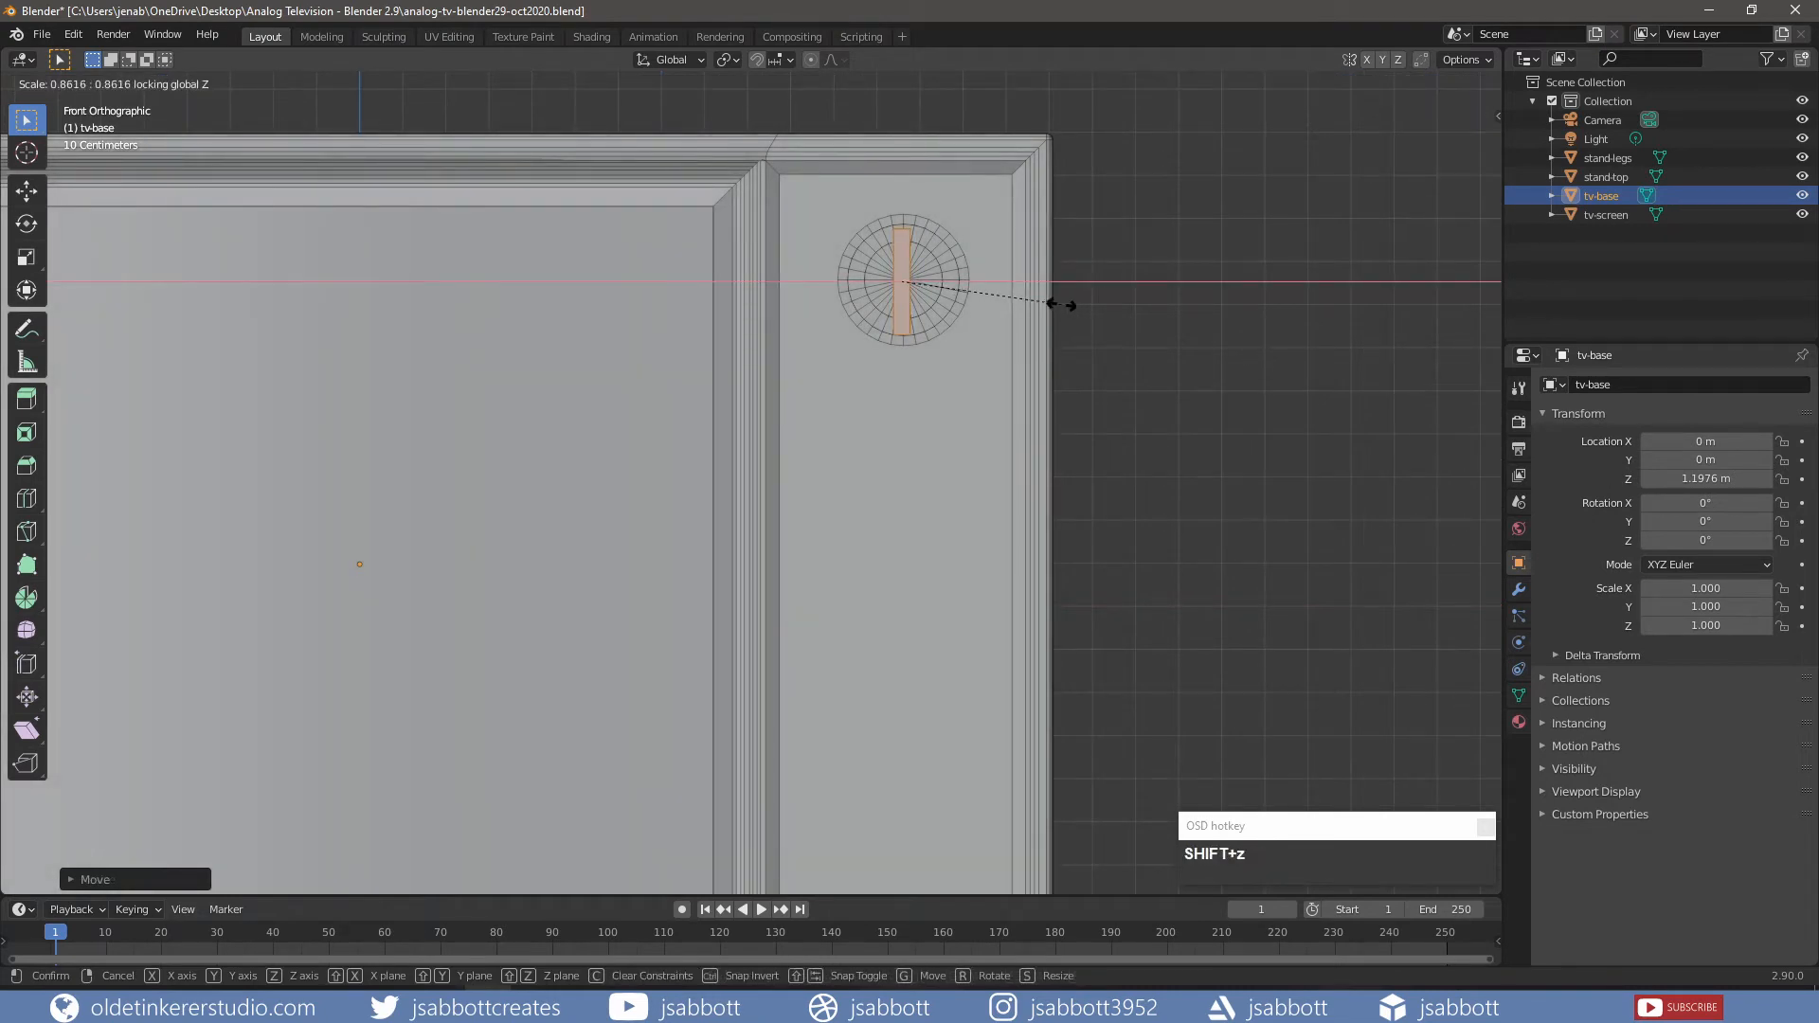
left_click(1044, 304)
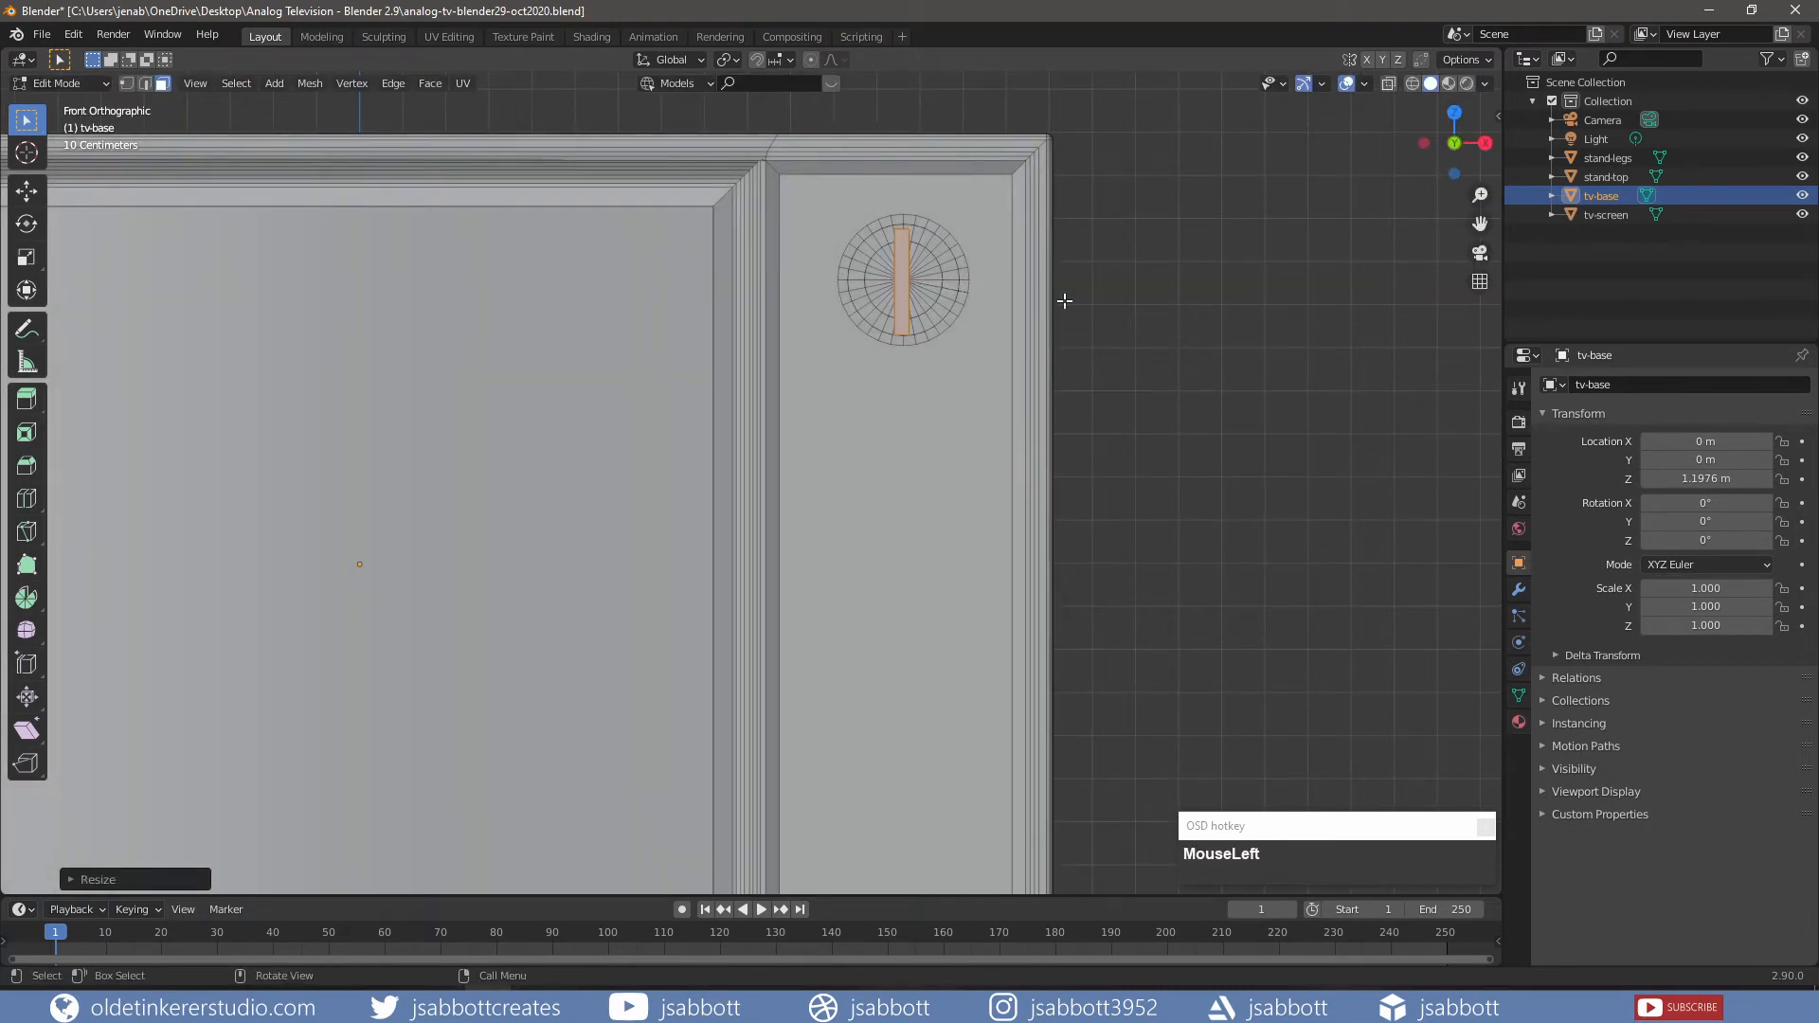
- Centre the bar on the dial by moving it about 0.007 m along X, and rotate it 45° about Y
key("g")
key("x")
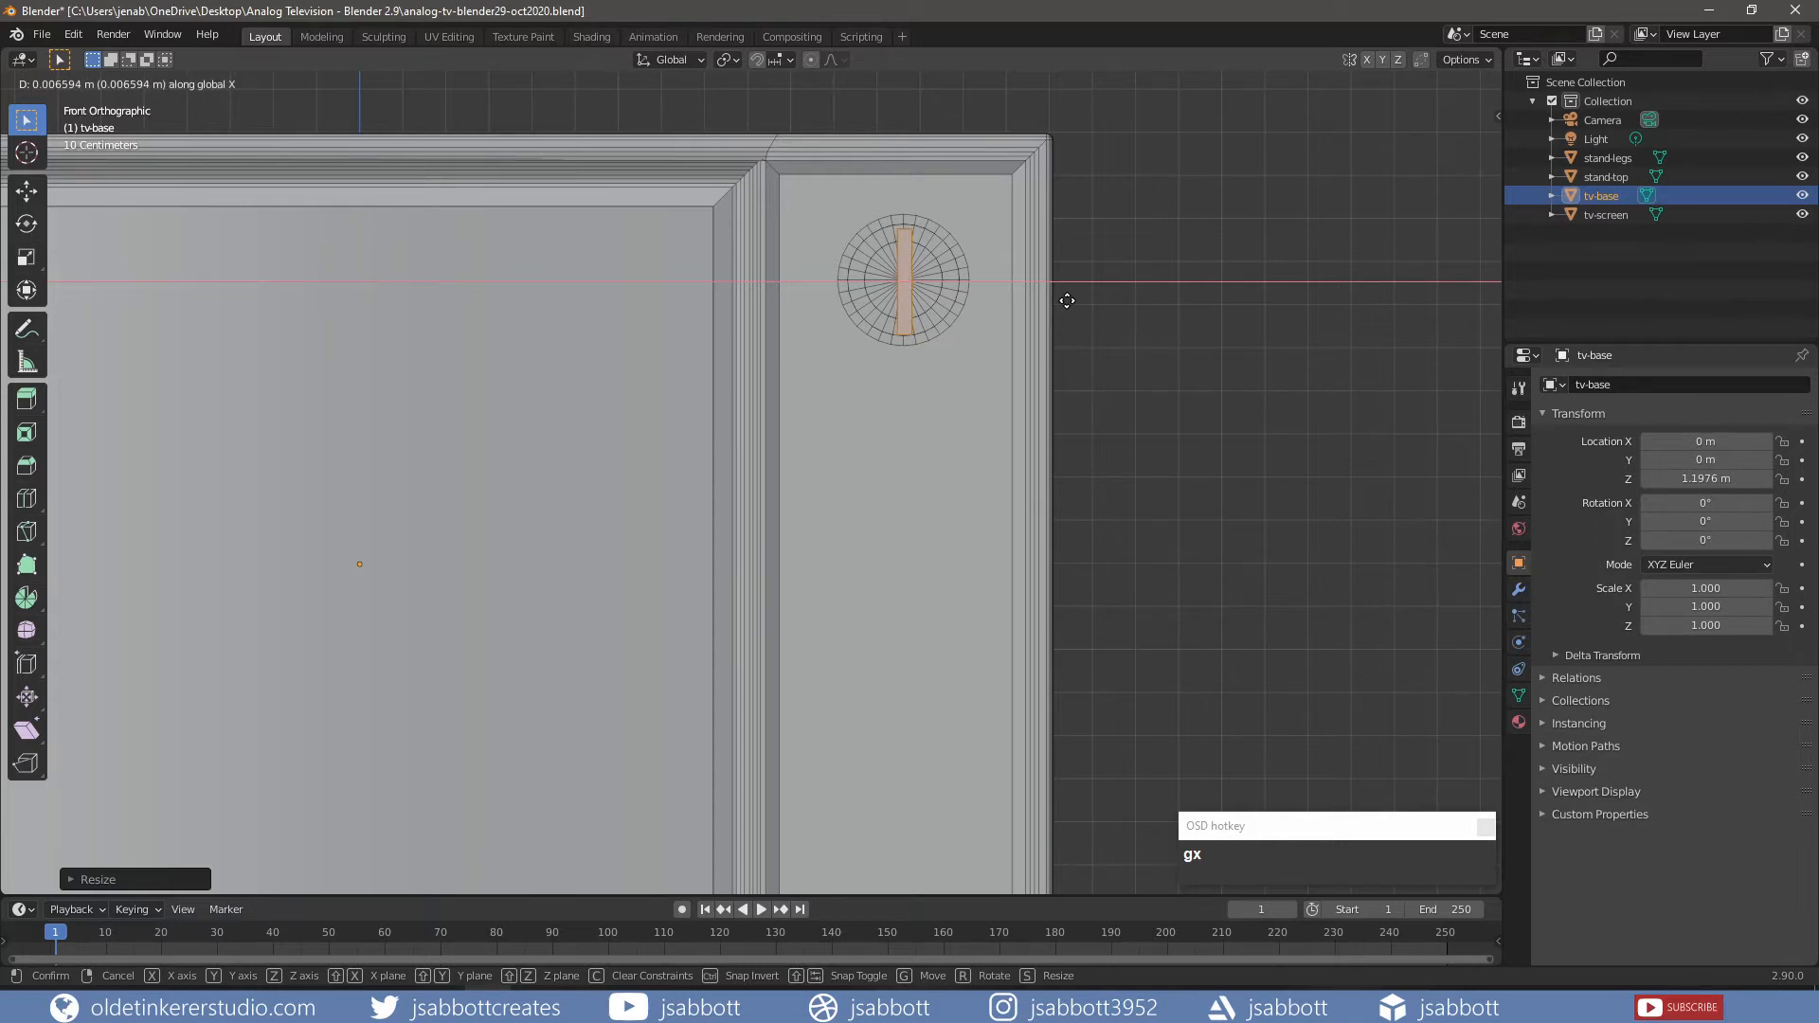
left_click(1066, 299)
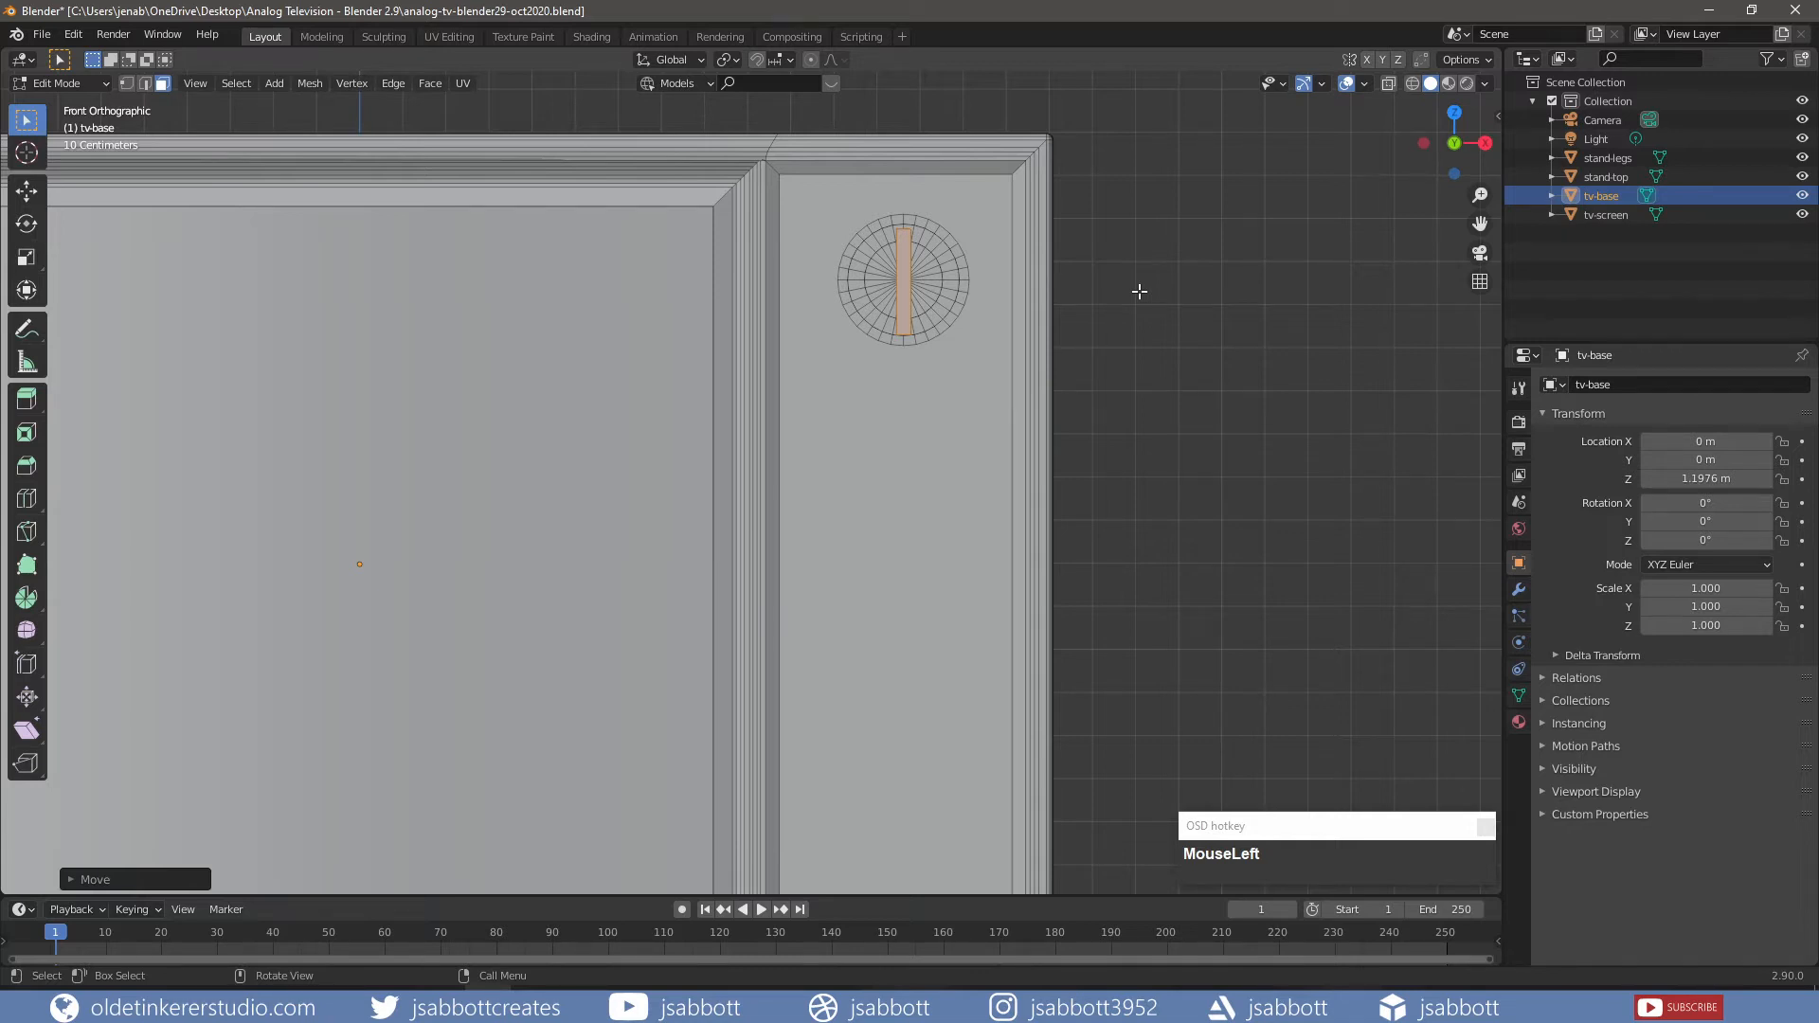
key("r")
key("y")
key("KP_4")
key("KP_5")
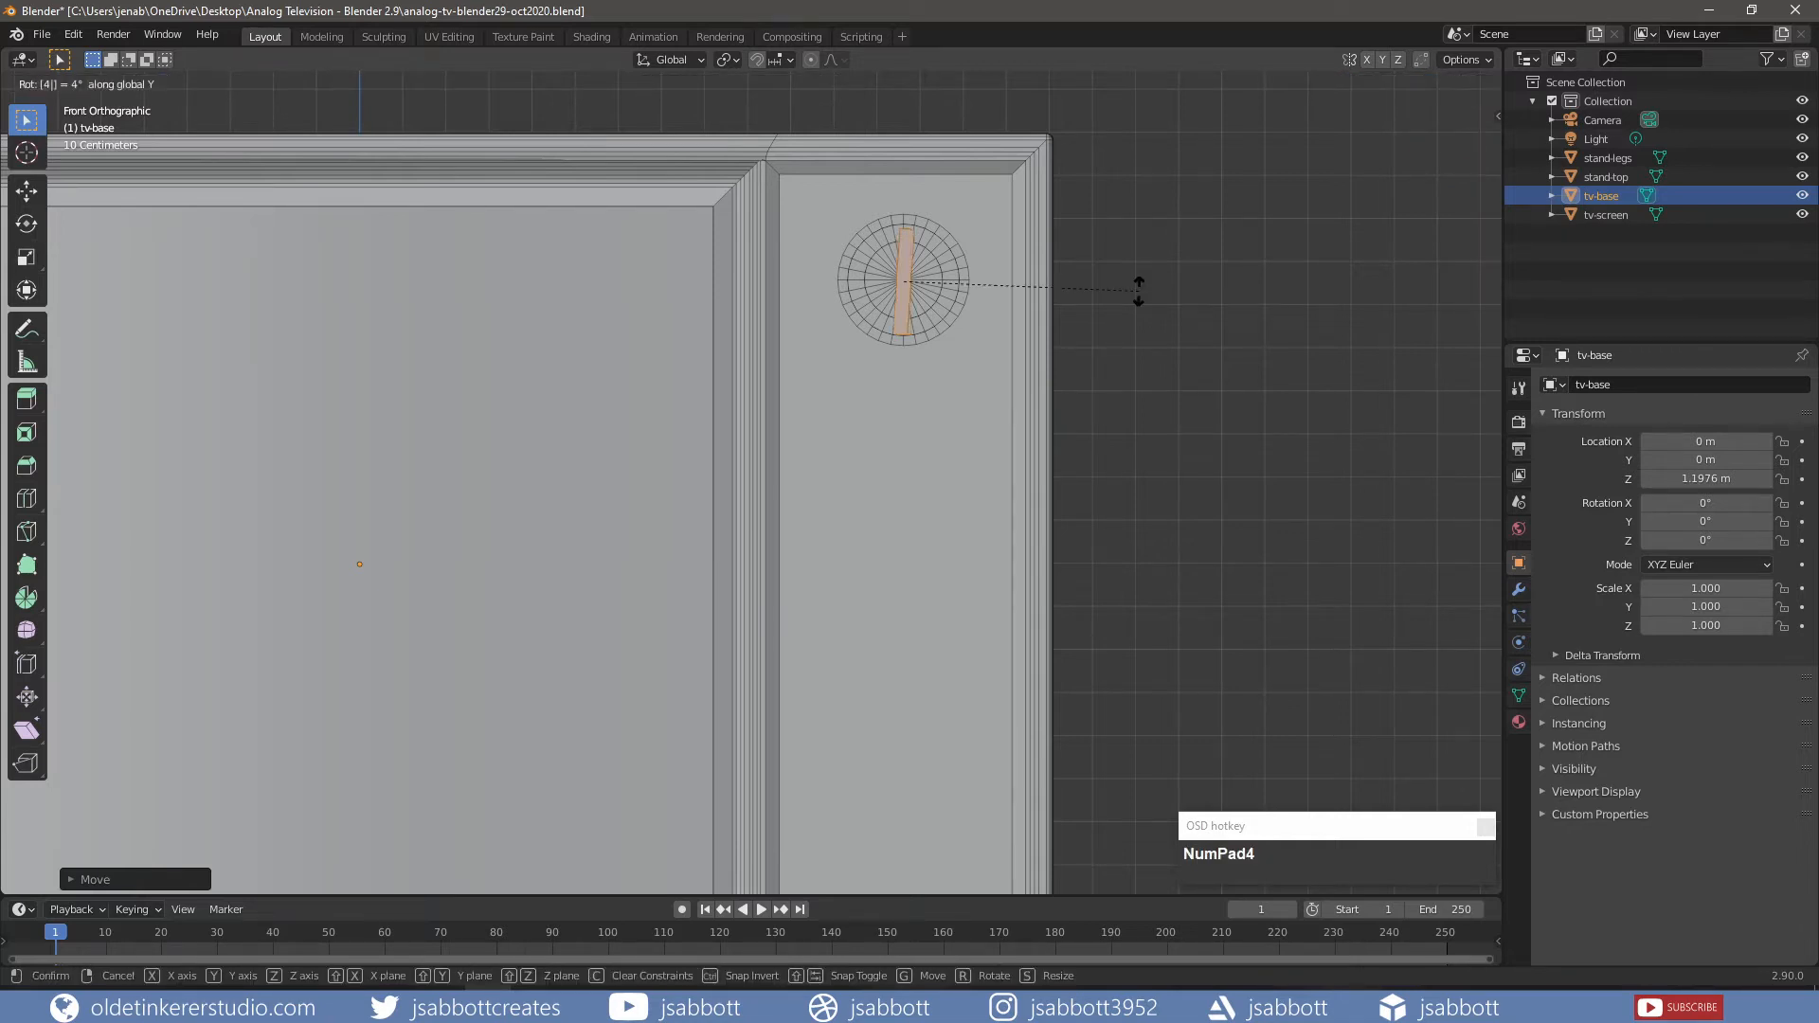
key("Return")
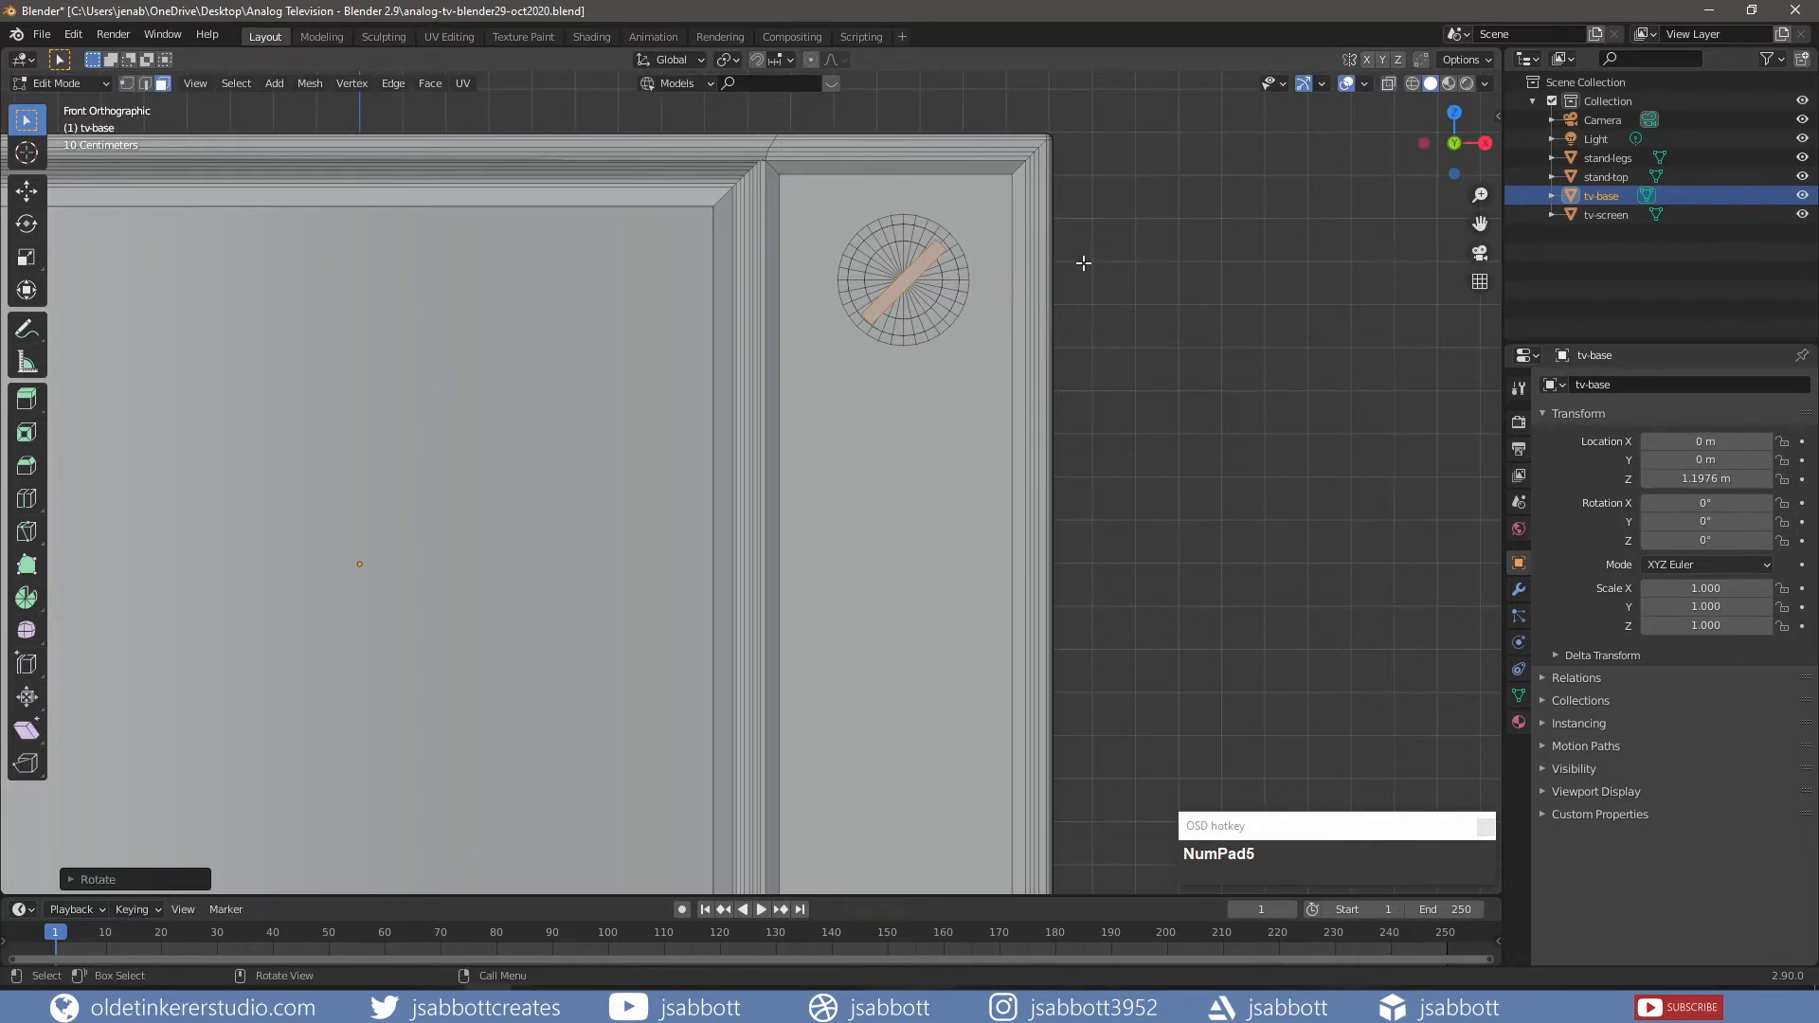
- Slim the bar along Y and move it back along Y onto the dial's front face
middle_click_drag(1083, 262, 1013, 300)
scroll(1007, 304, "up", 2)
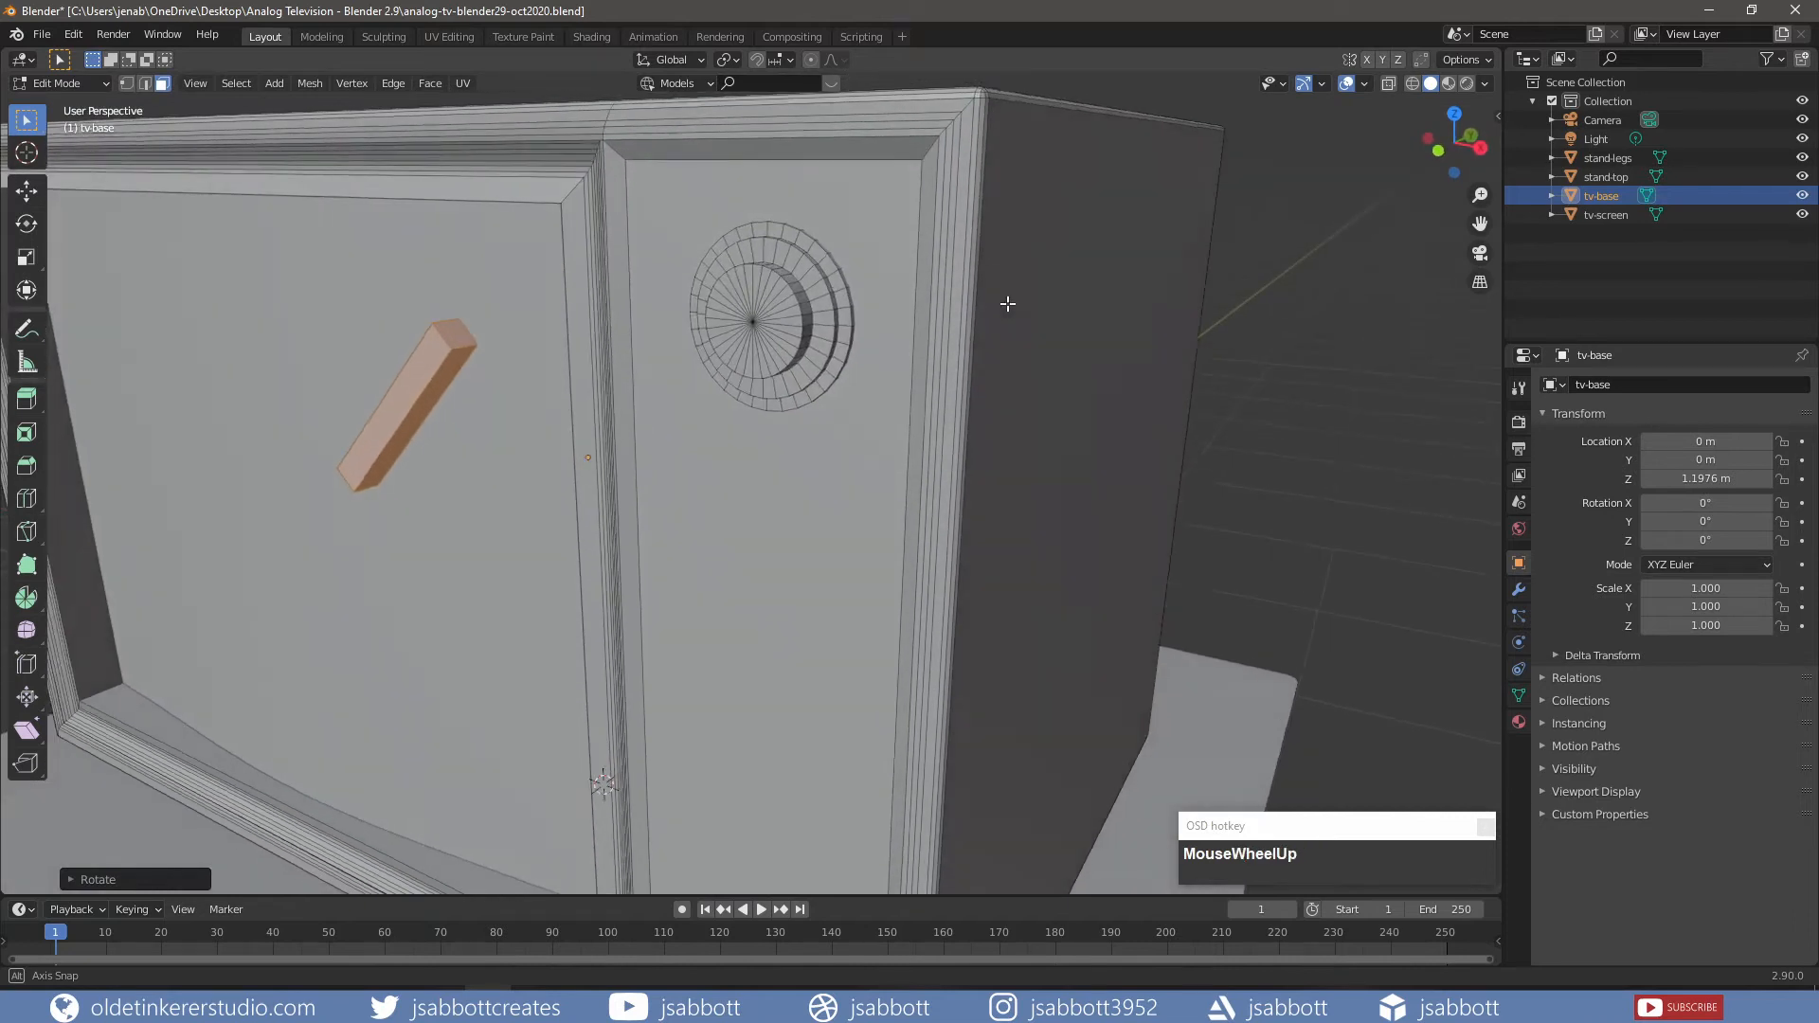
key("s")
key("y")
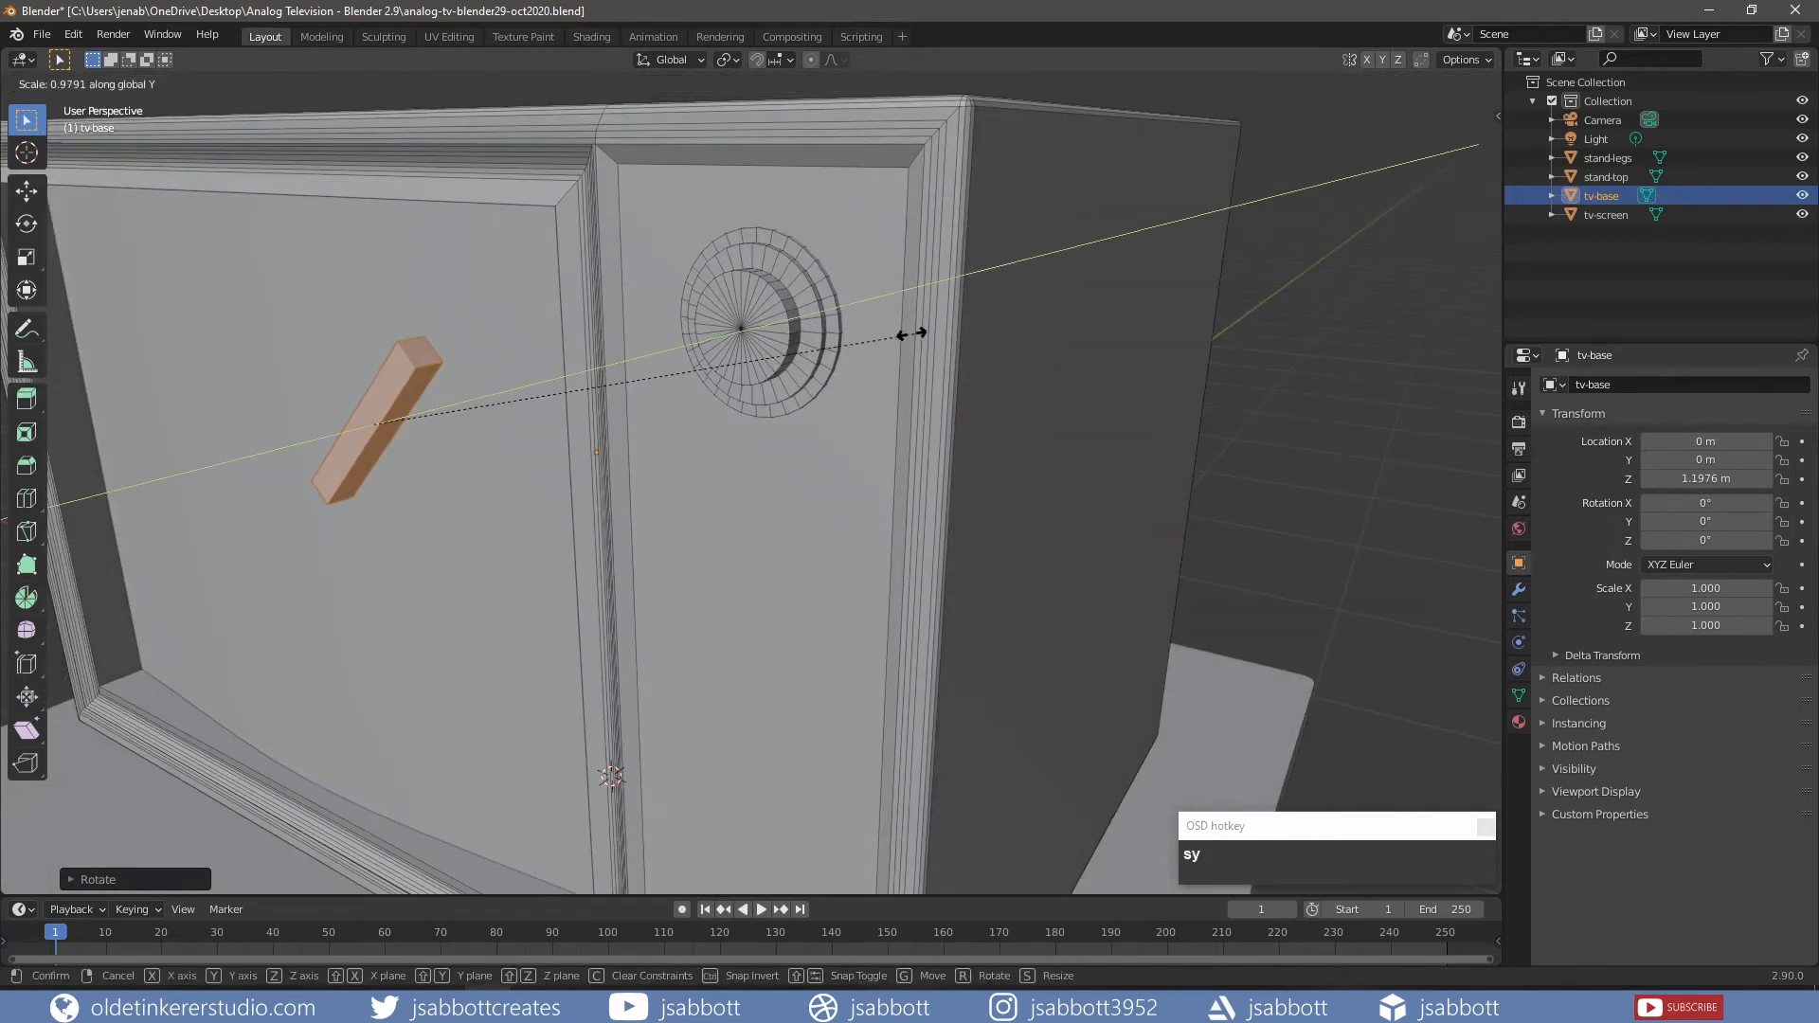
left_click(687, 377)
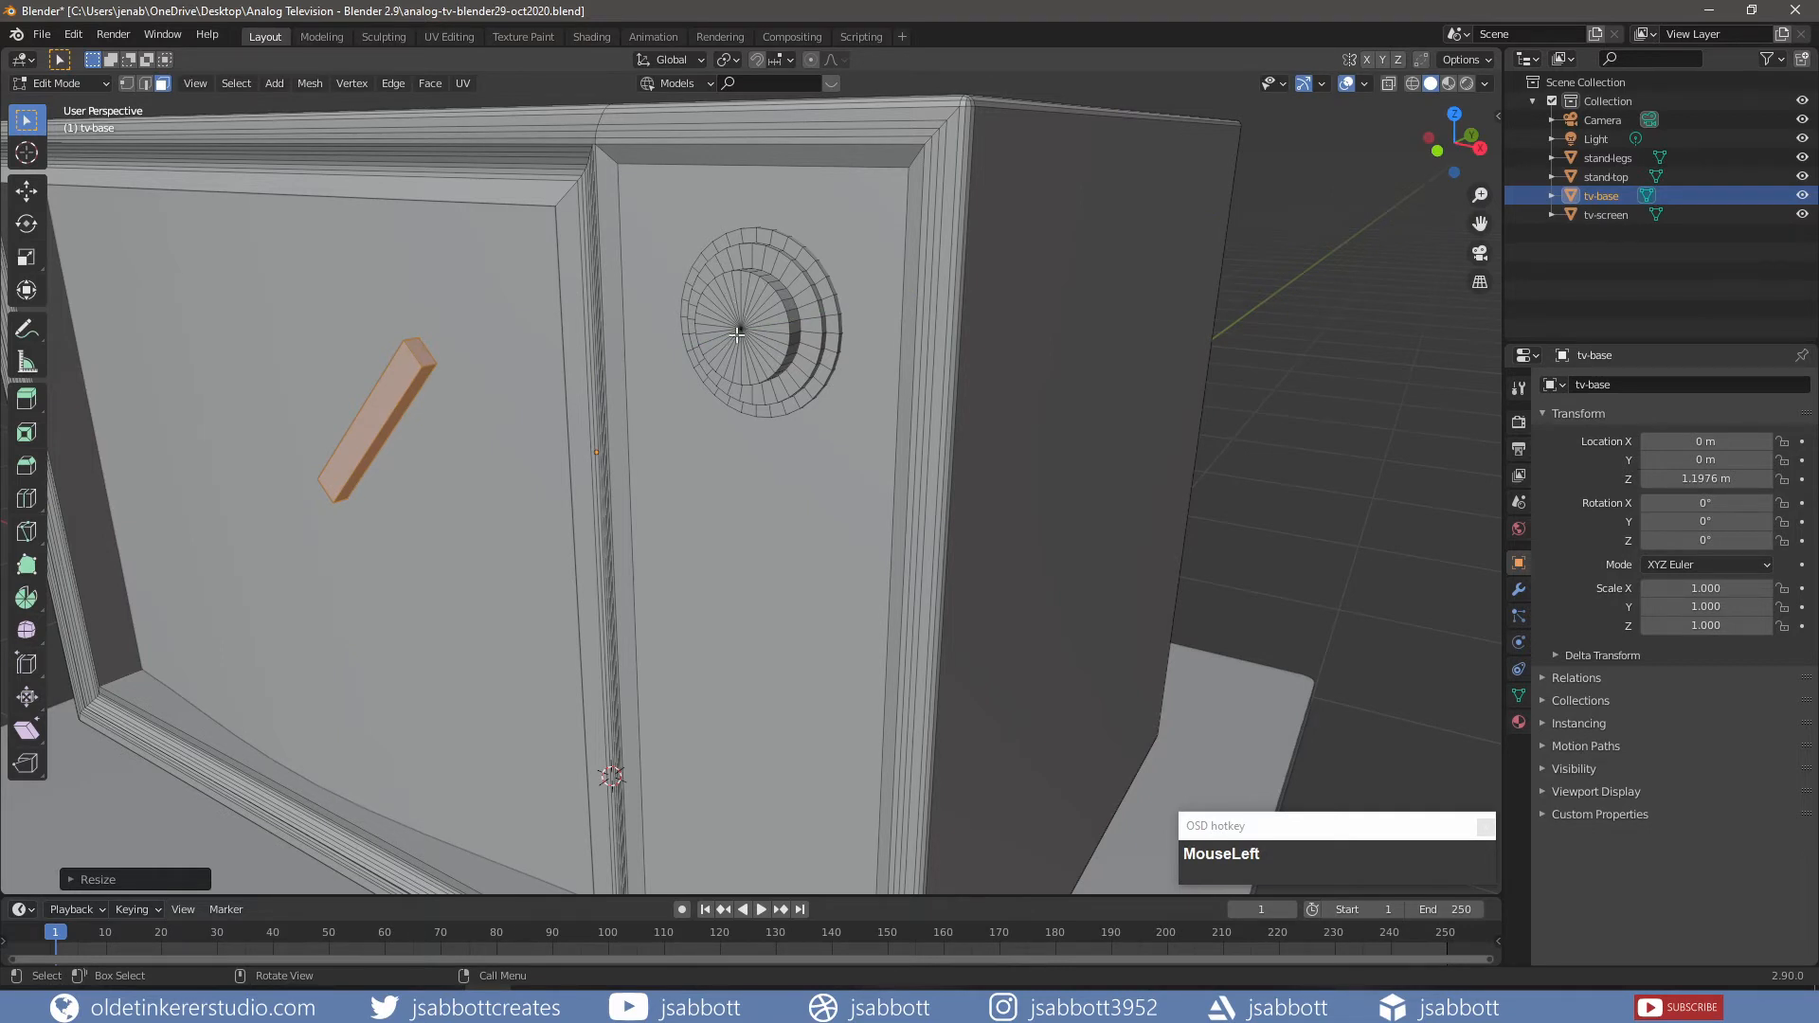
key("g")
key("y")
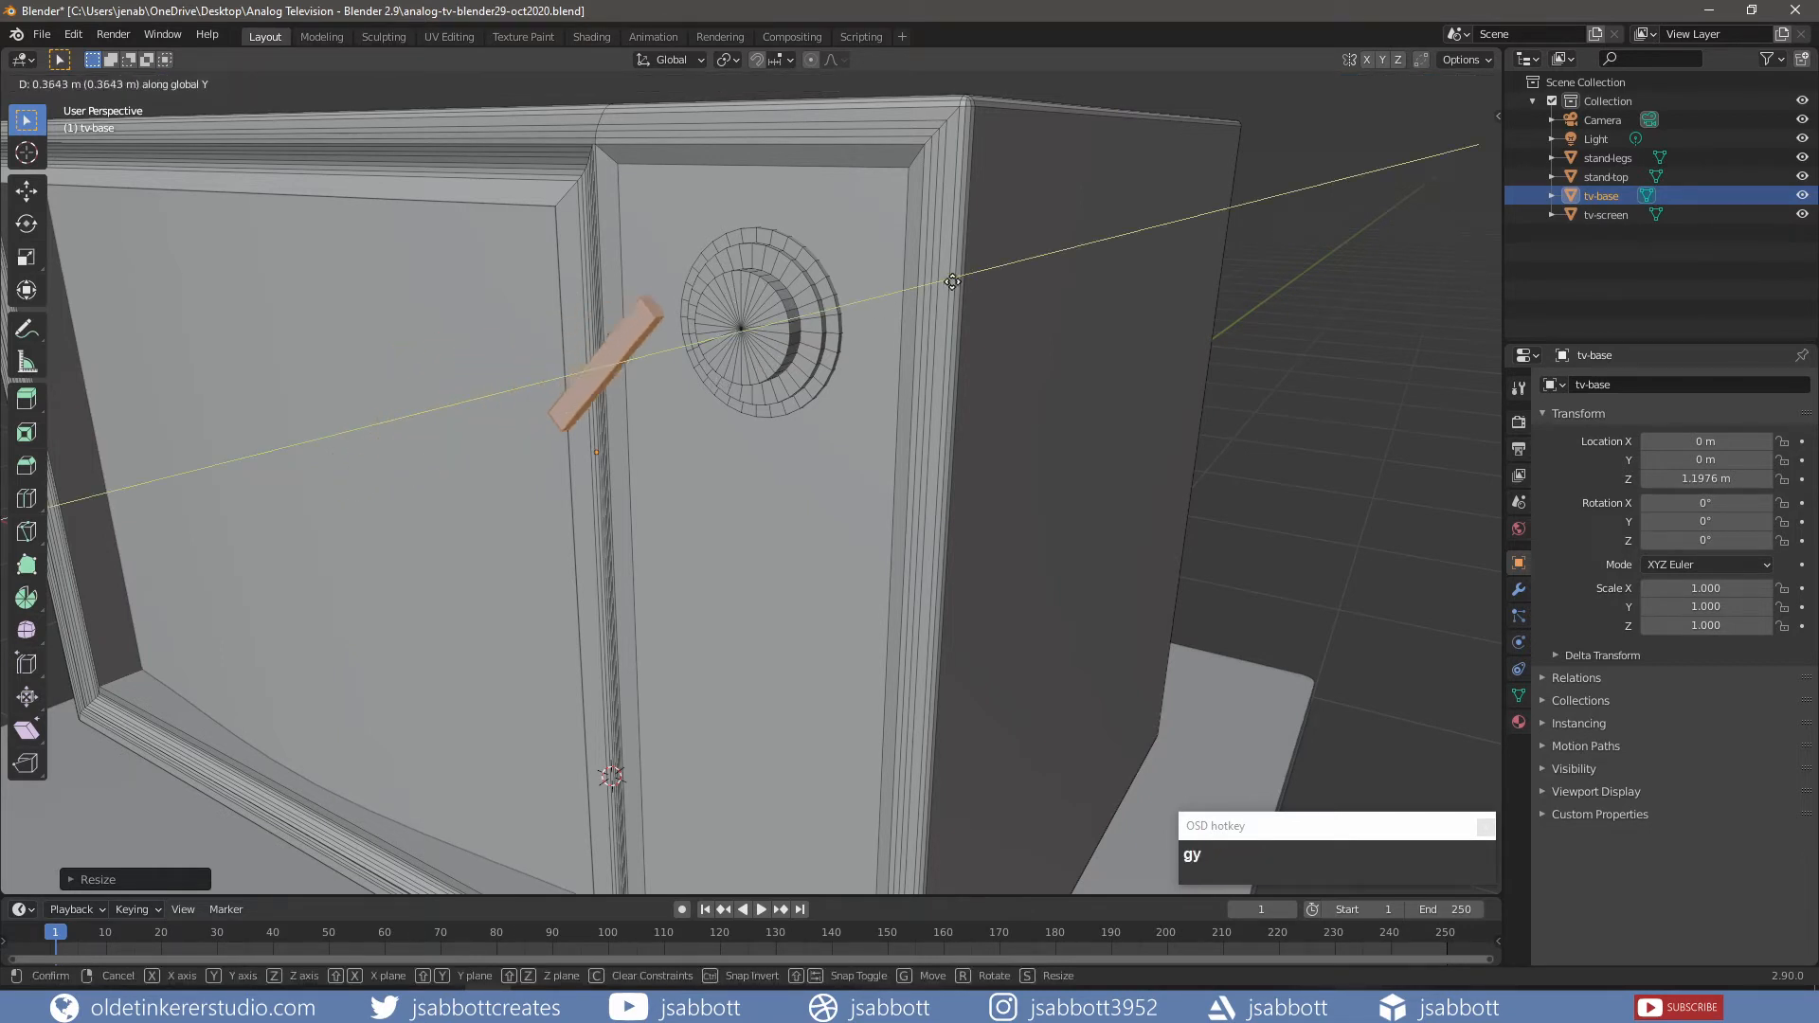
left_click(1070, 228)
- Select the whole grip bar and dial, duplicate them about 0.34 m down along Z and clear the selection
middle_click_drag(1071, 228, 807, 297)
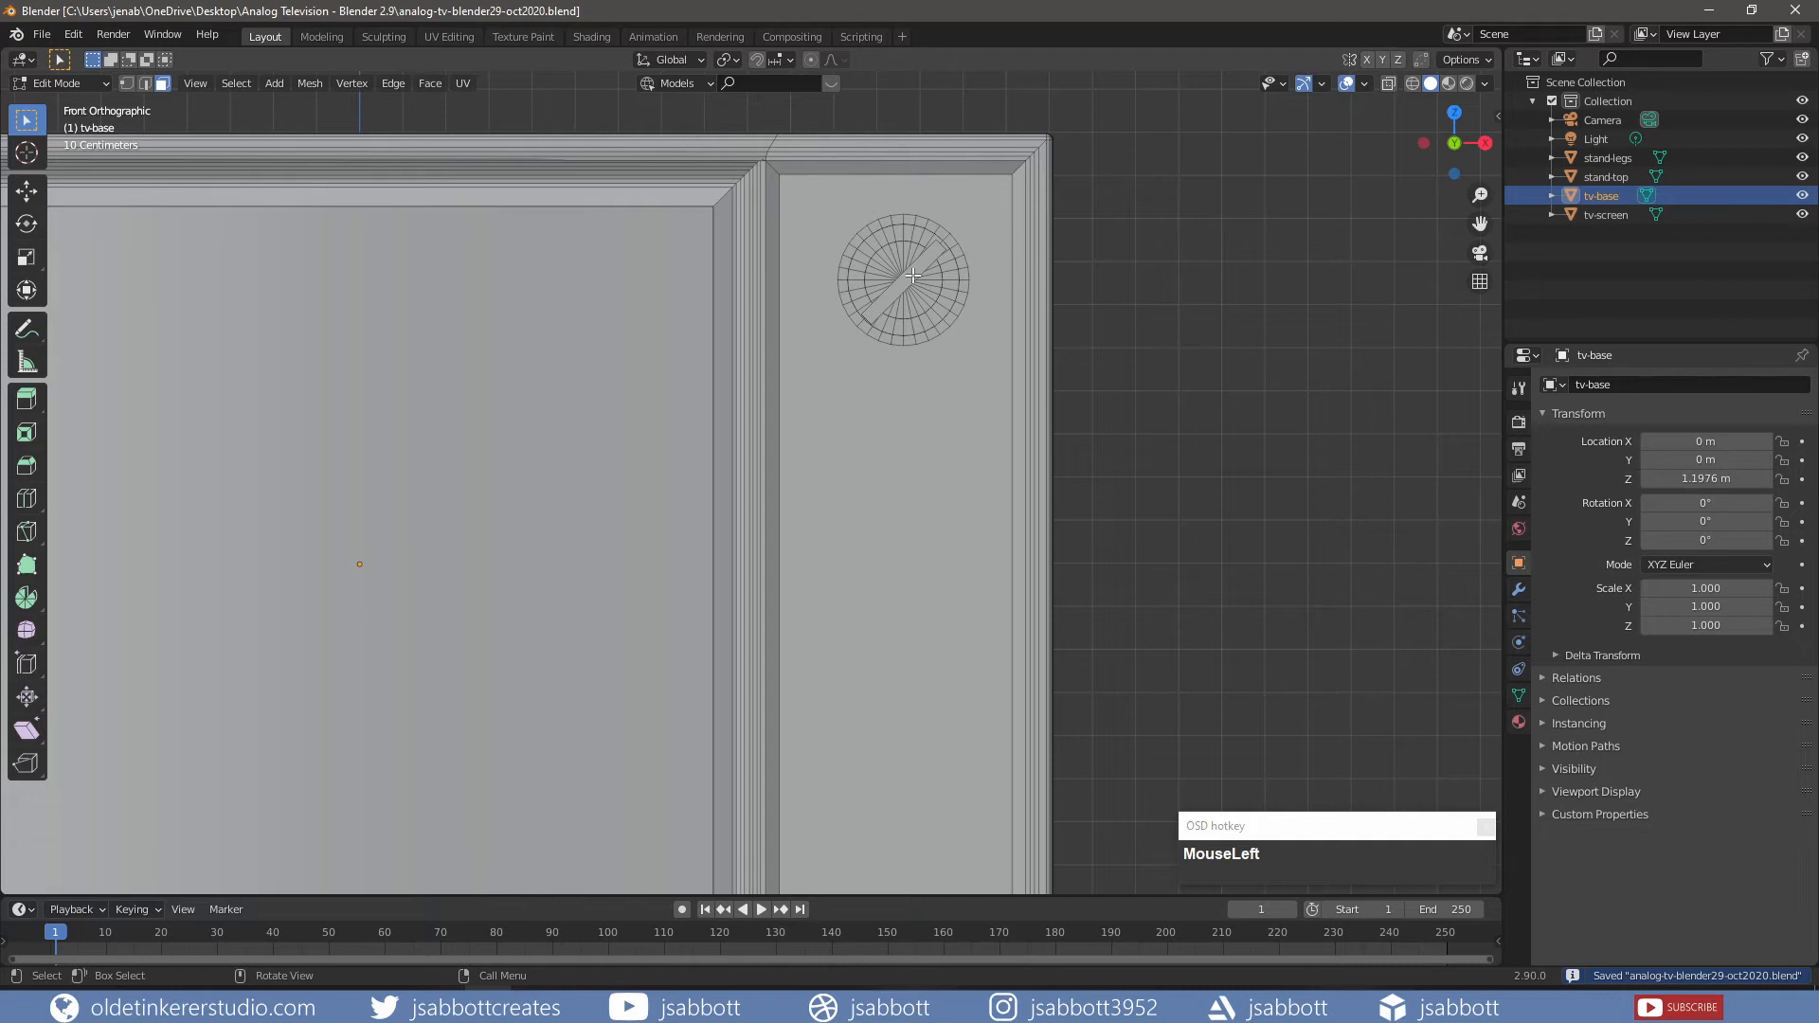
key("l")
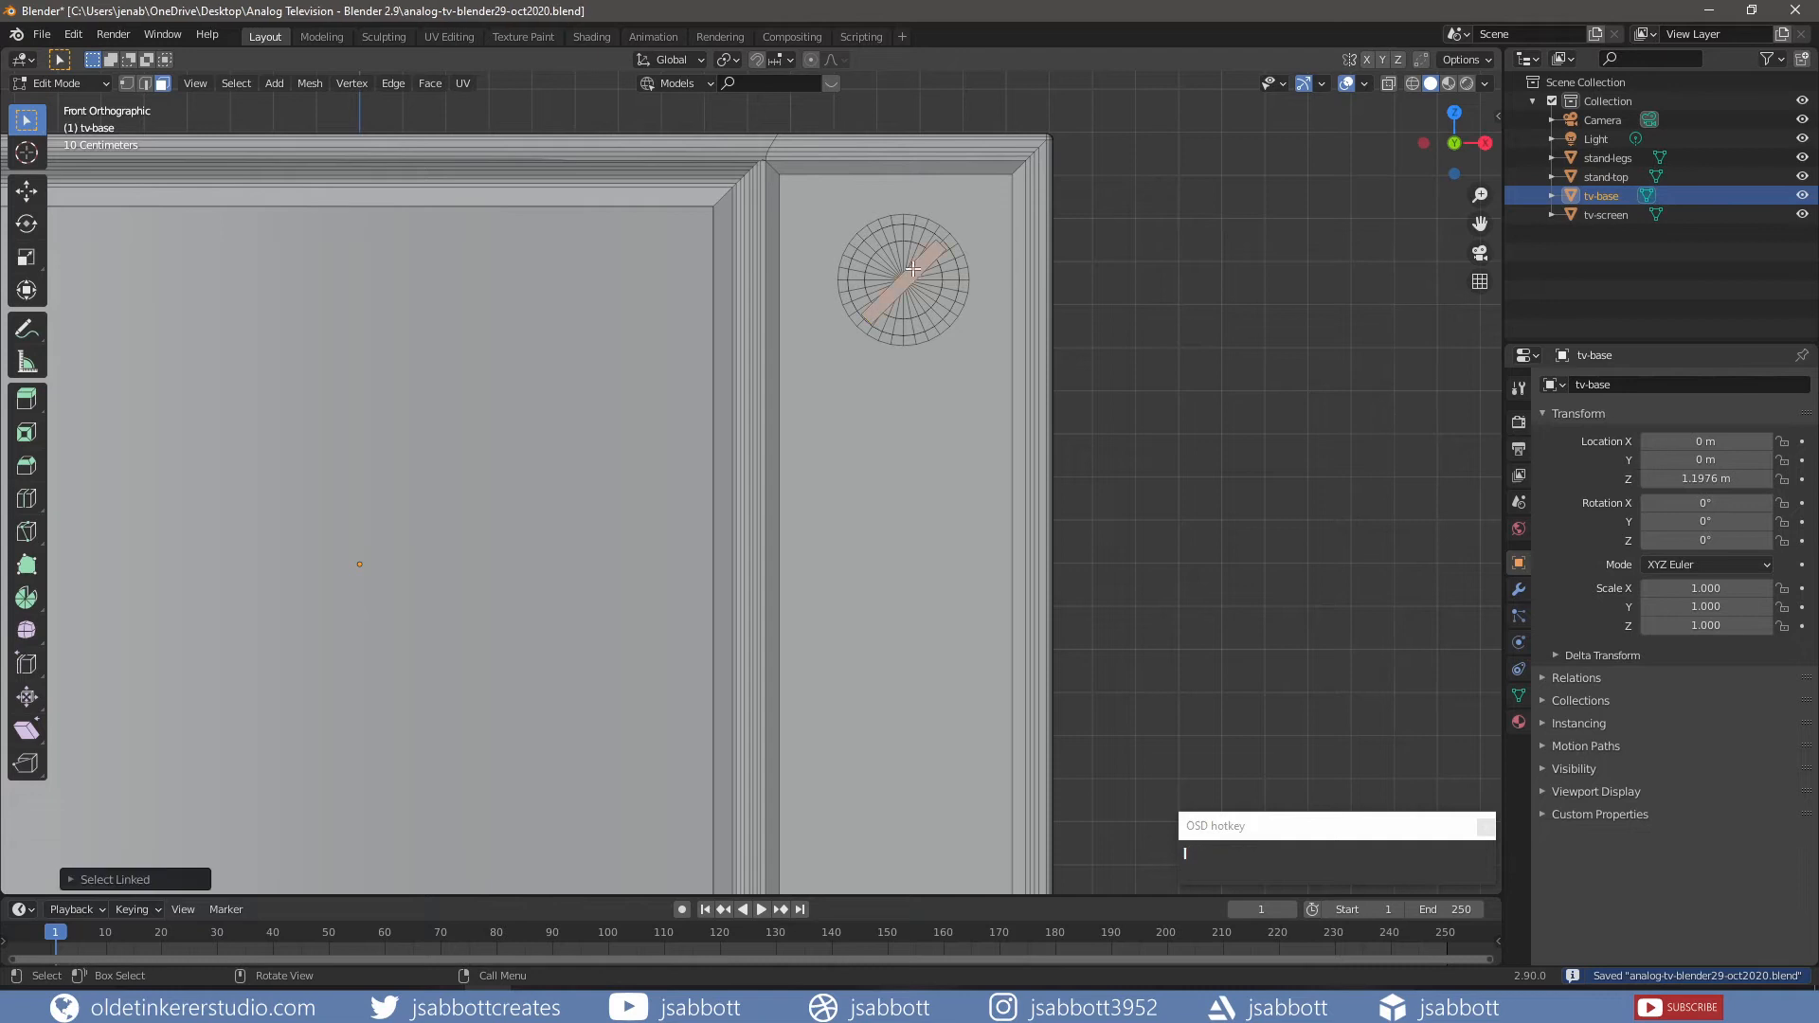
key("l")
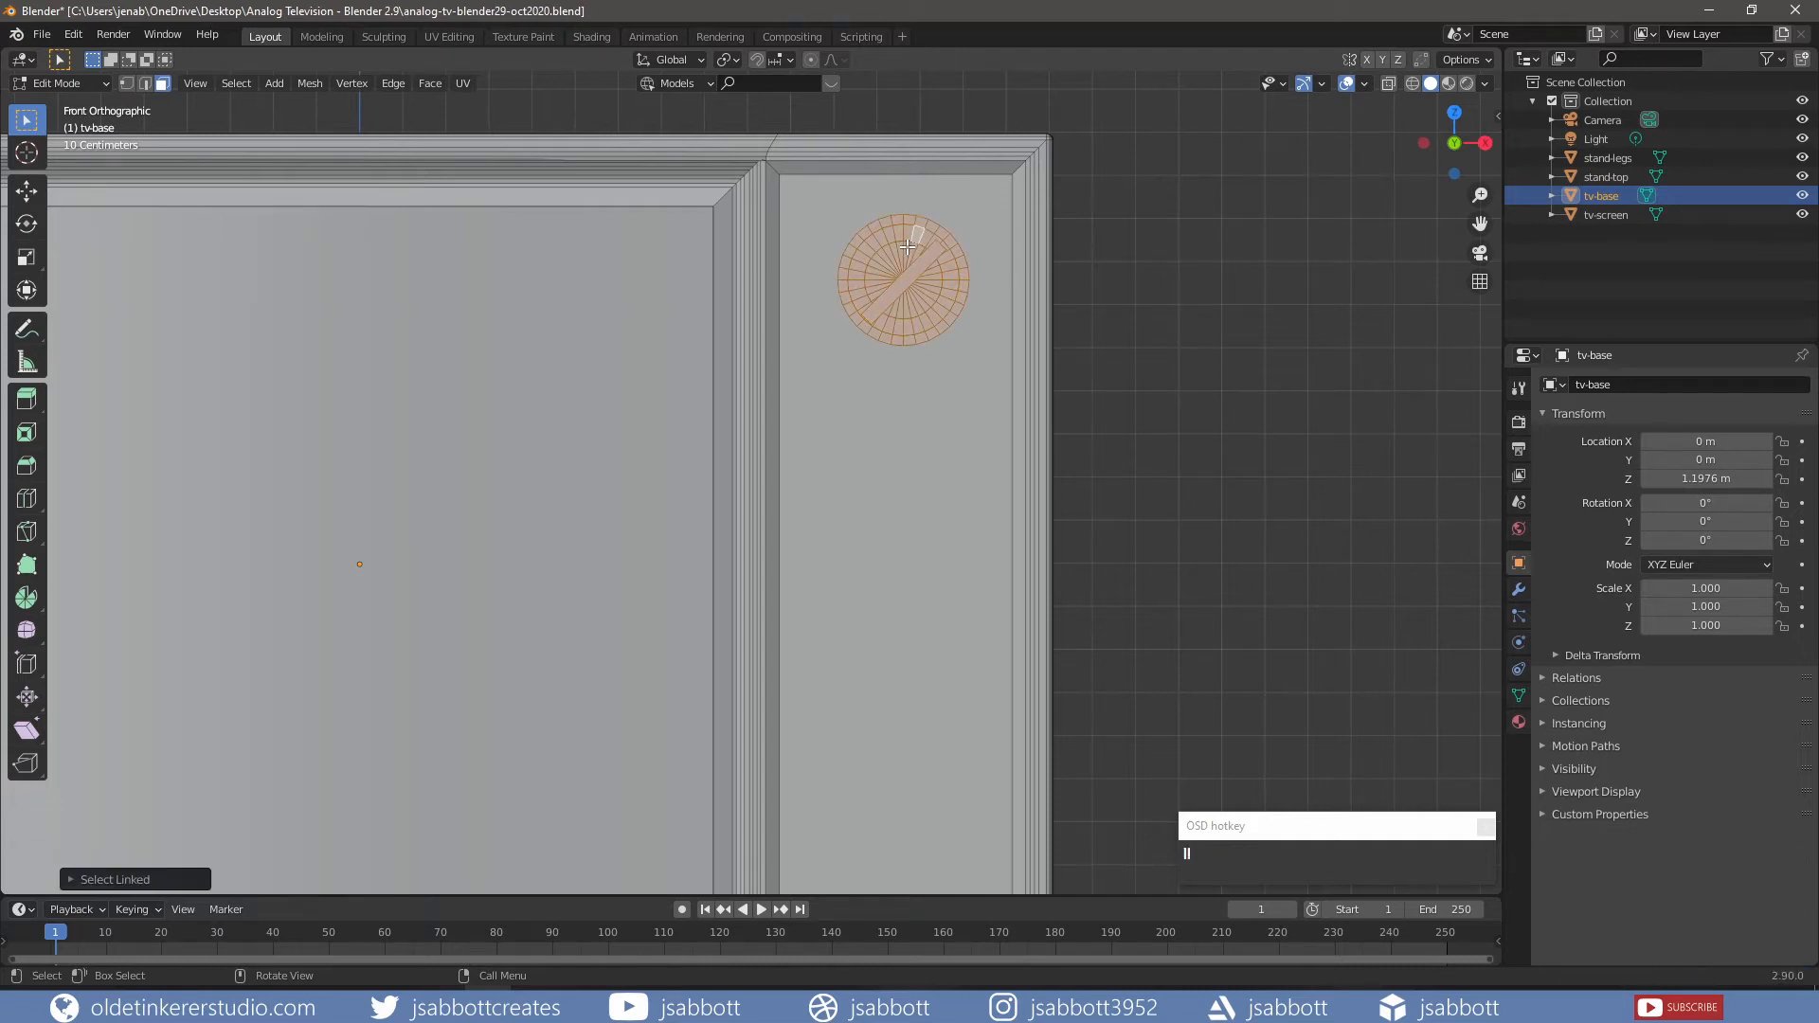
key("shift+d")
key("g")
key("z")
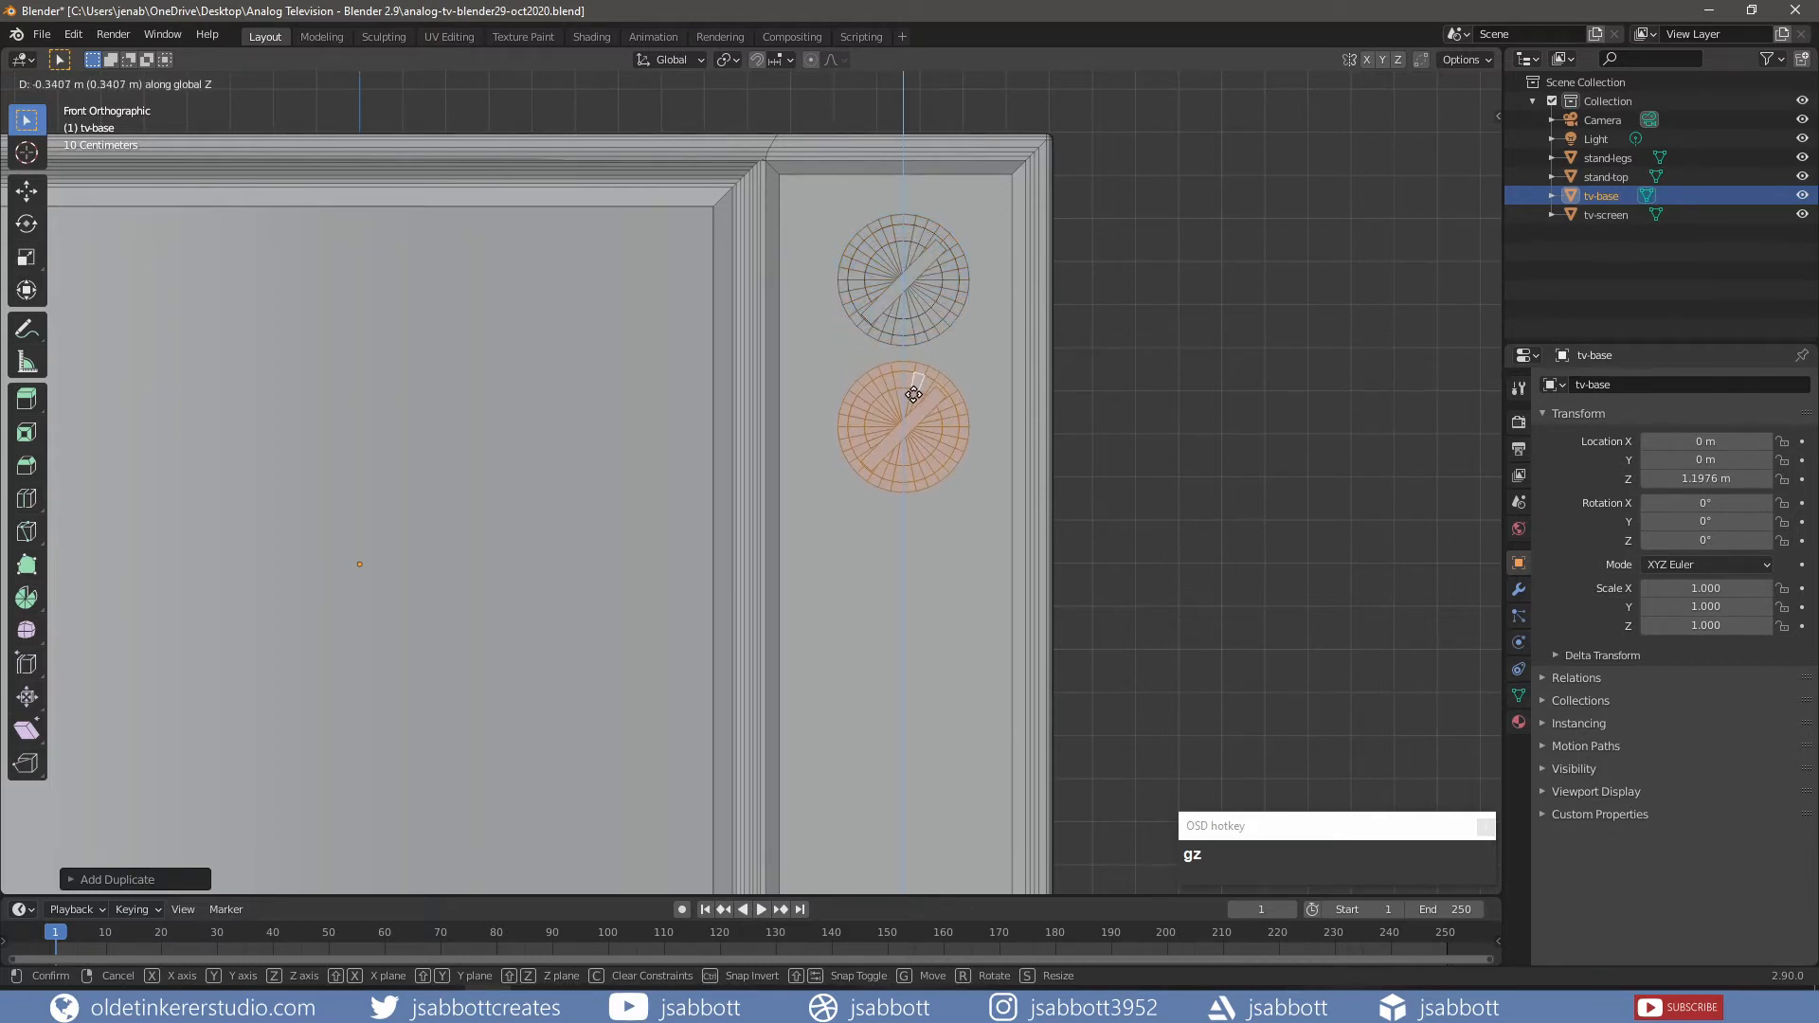
left_click(914, 395)
key("alt+a")
- Knife-cut a straight horizontal edge across the side panel's face just below the lower dial
middle_click_drag(973, 551, 954, 420, "shift")
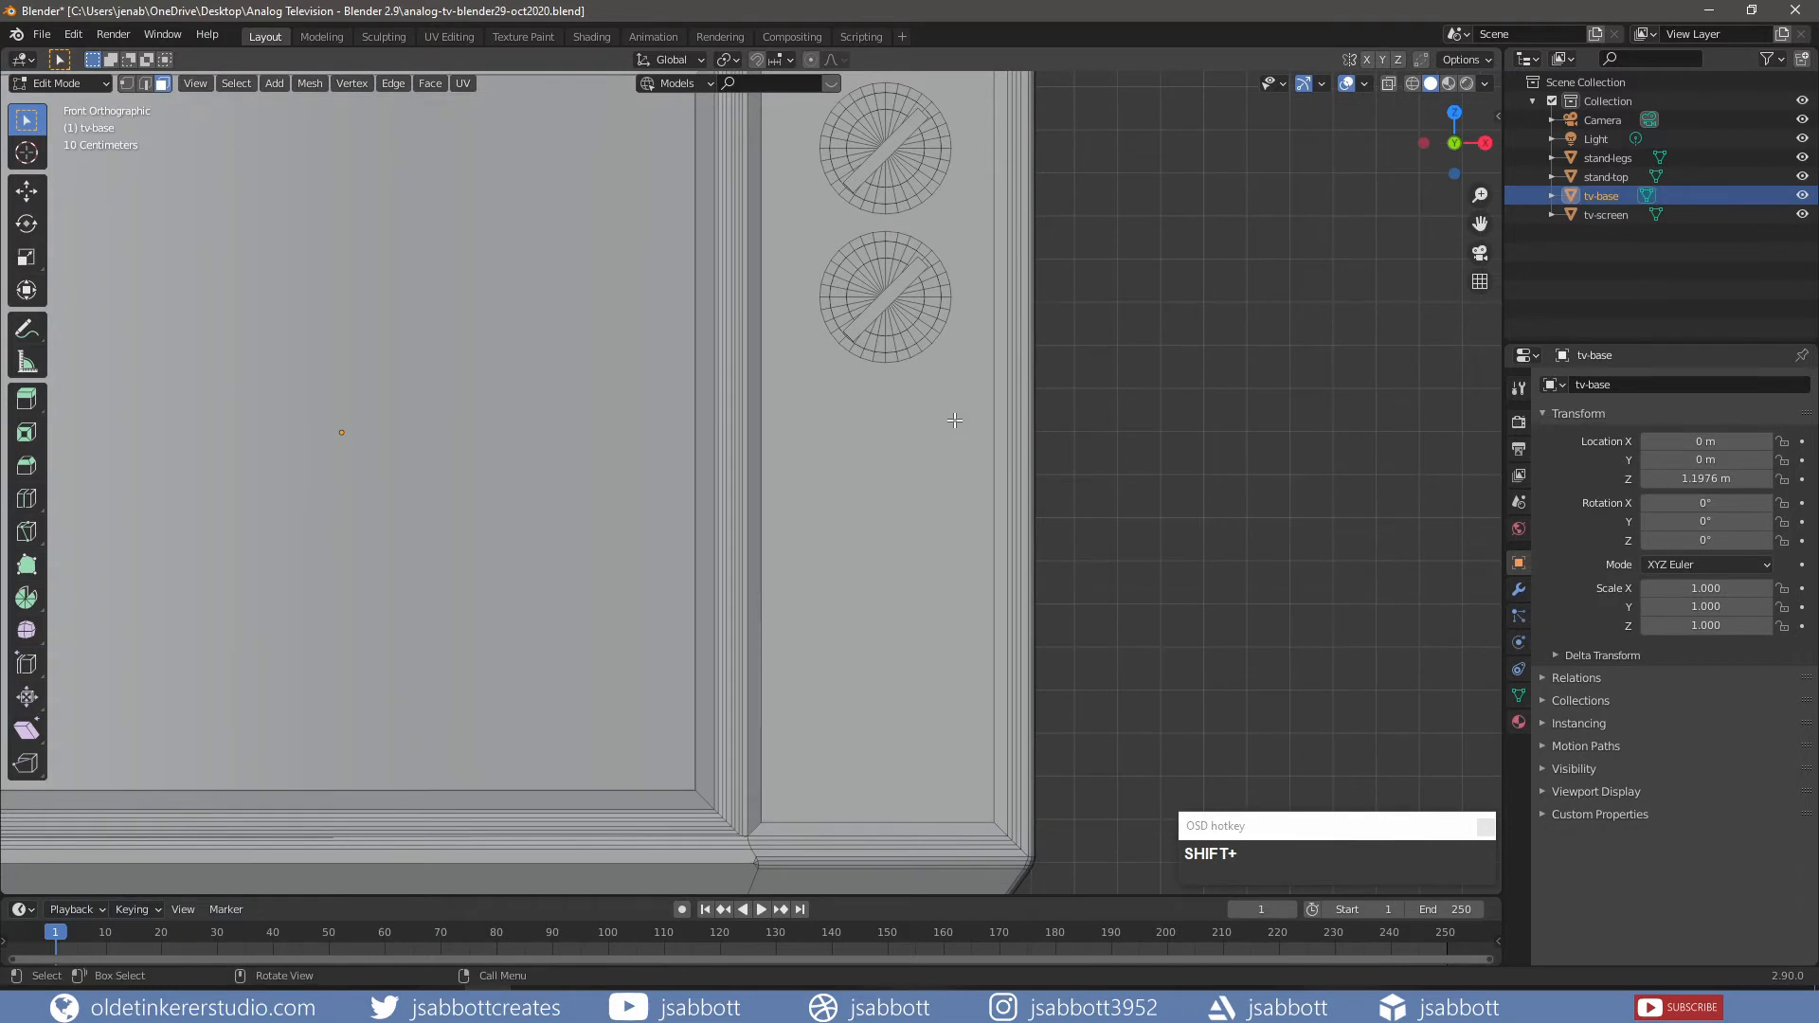
key("k")
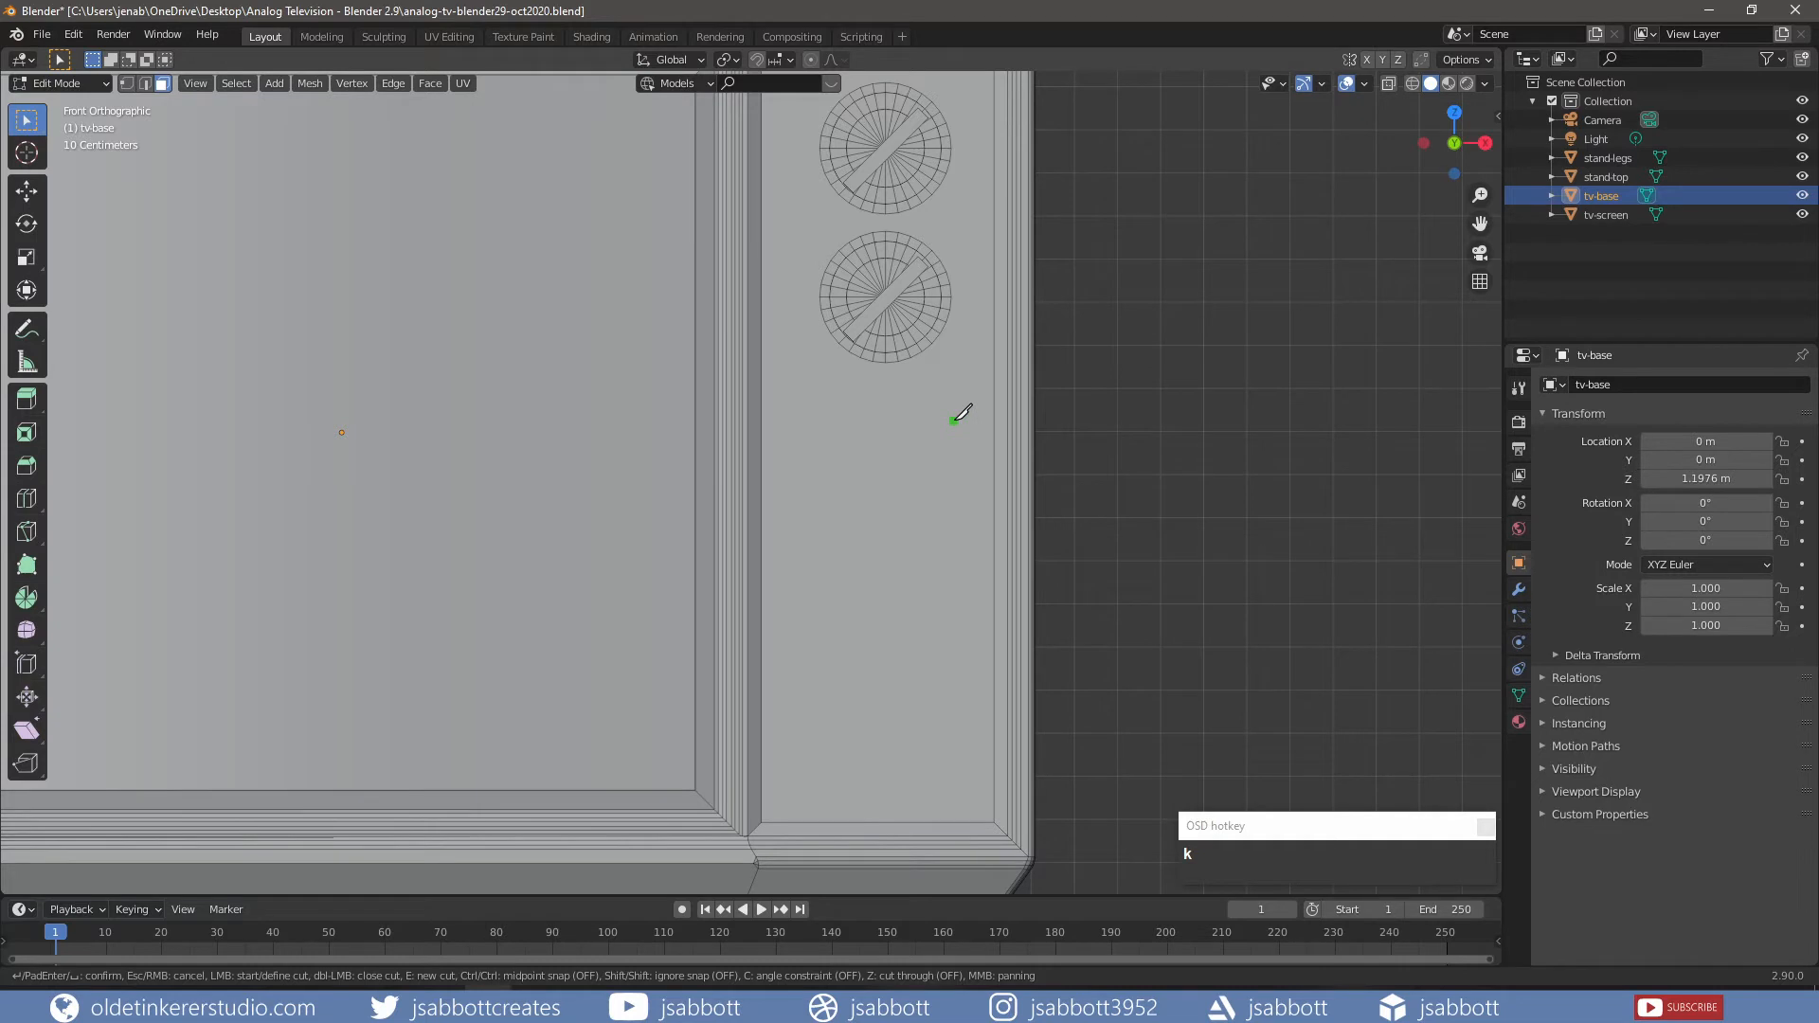
left_click(764, 381)
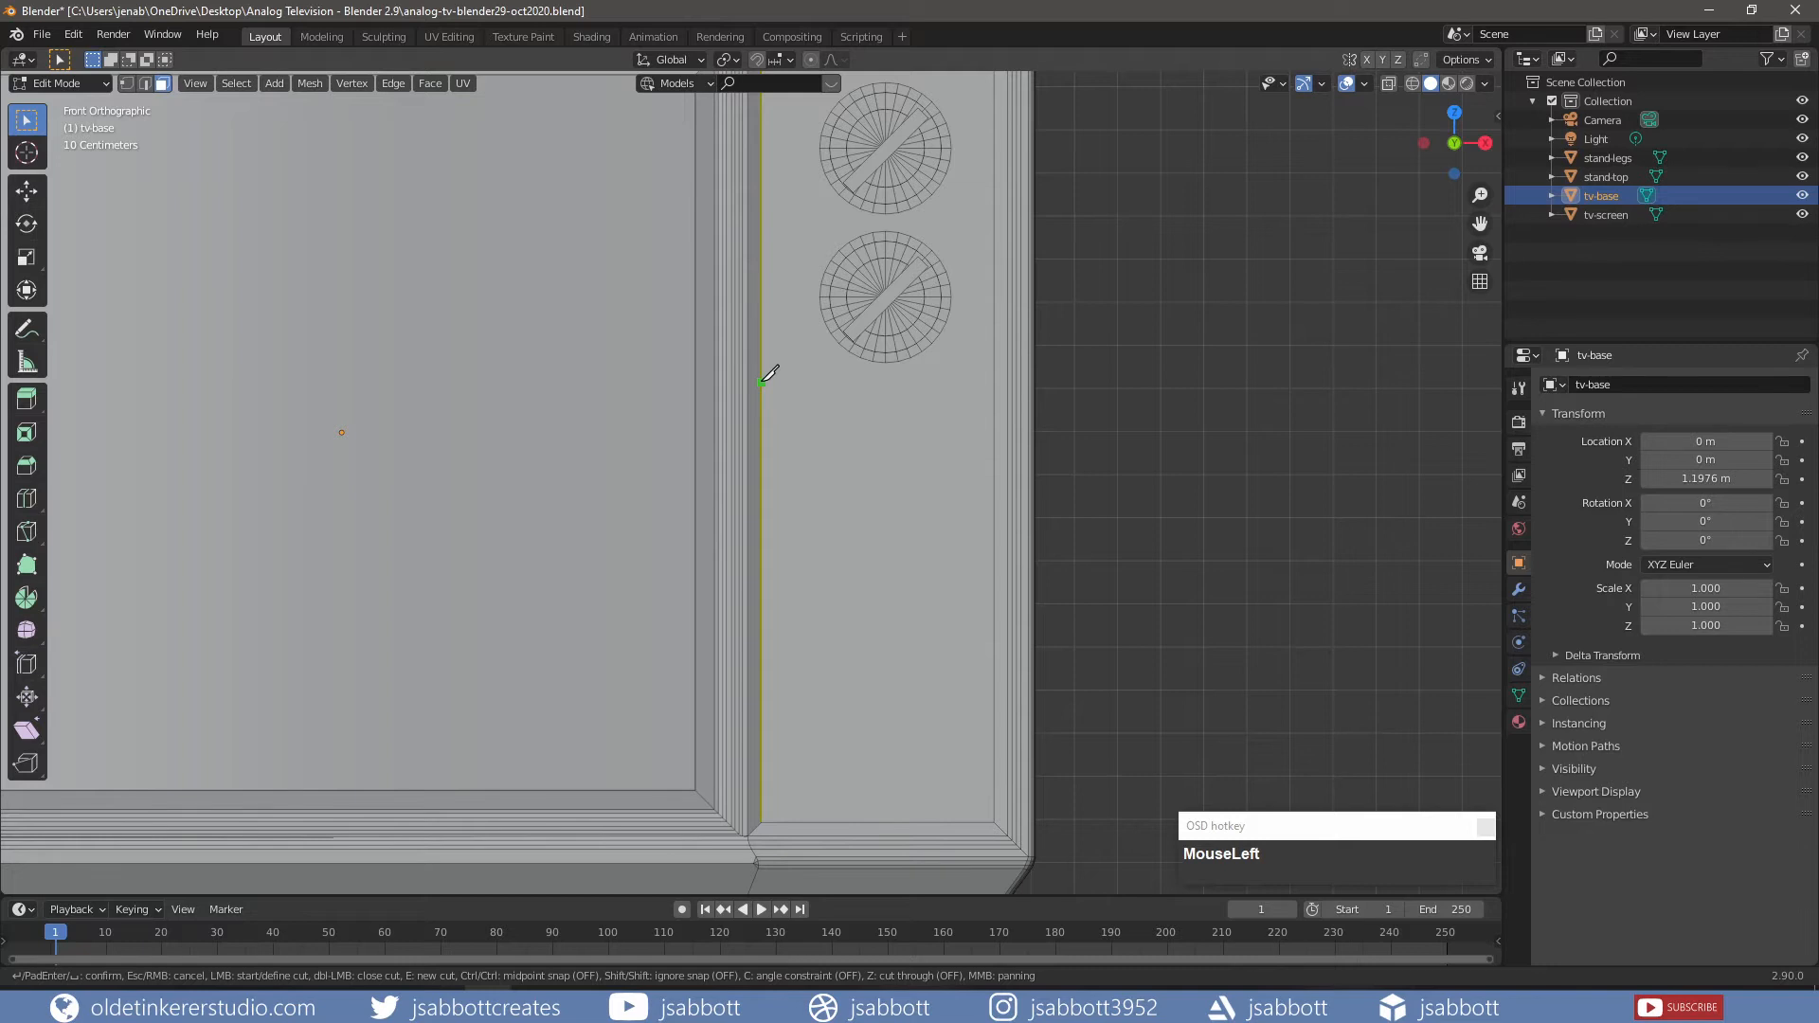
left_click(995, 381)
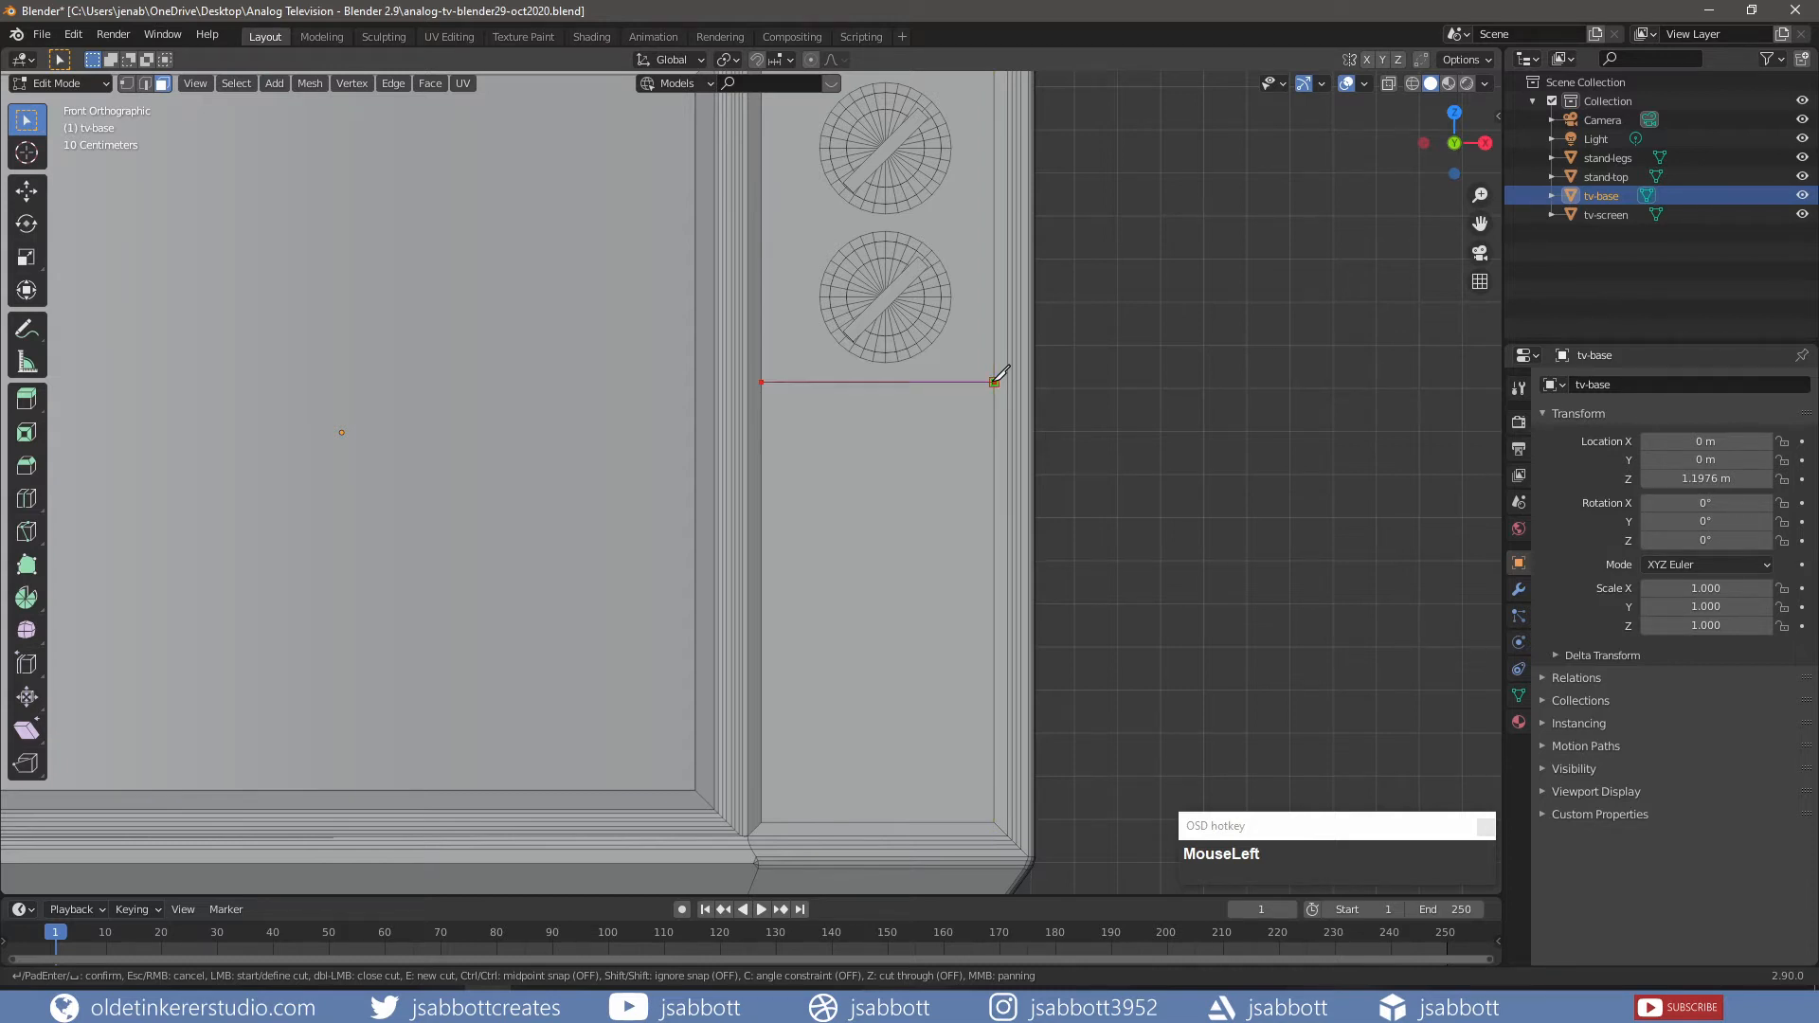
key("Return")
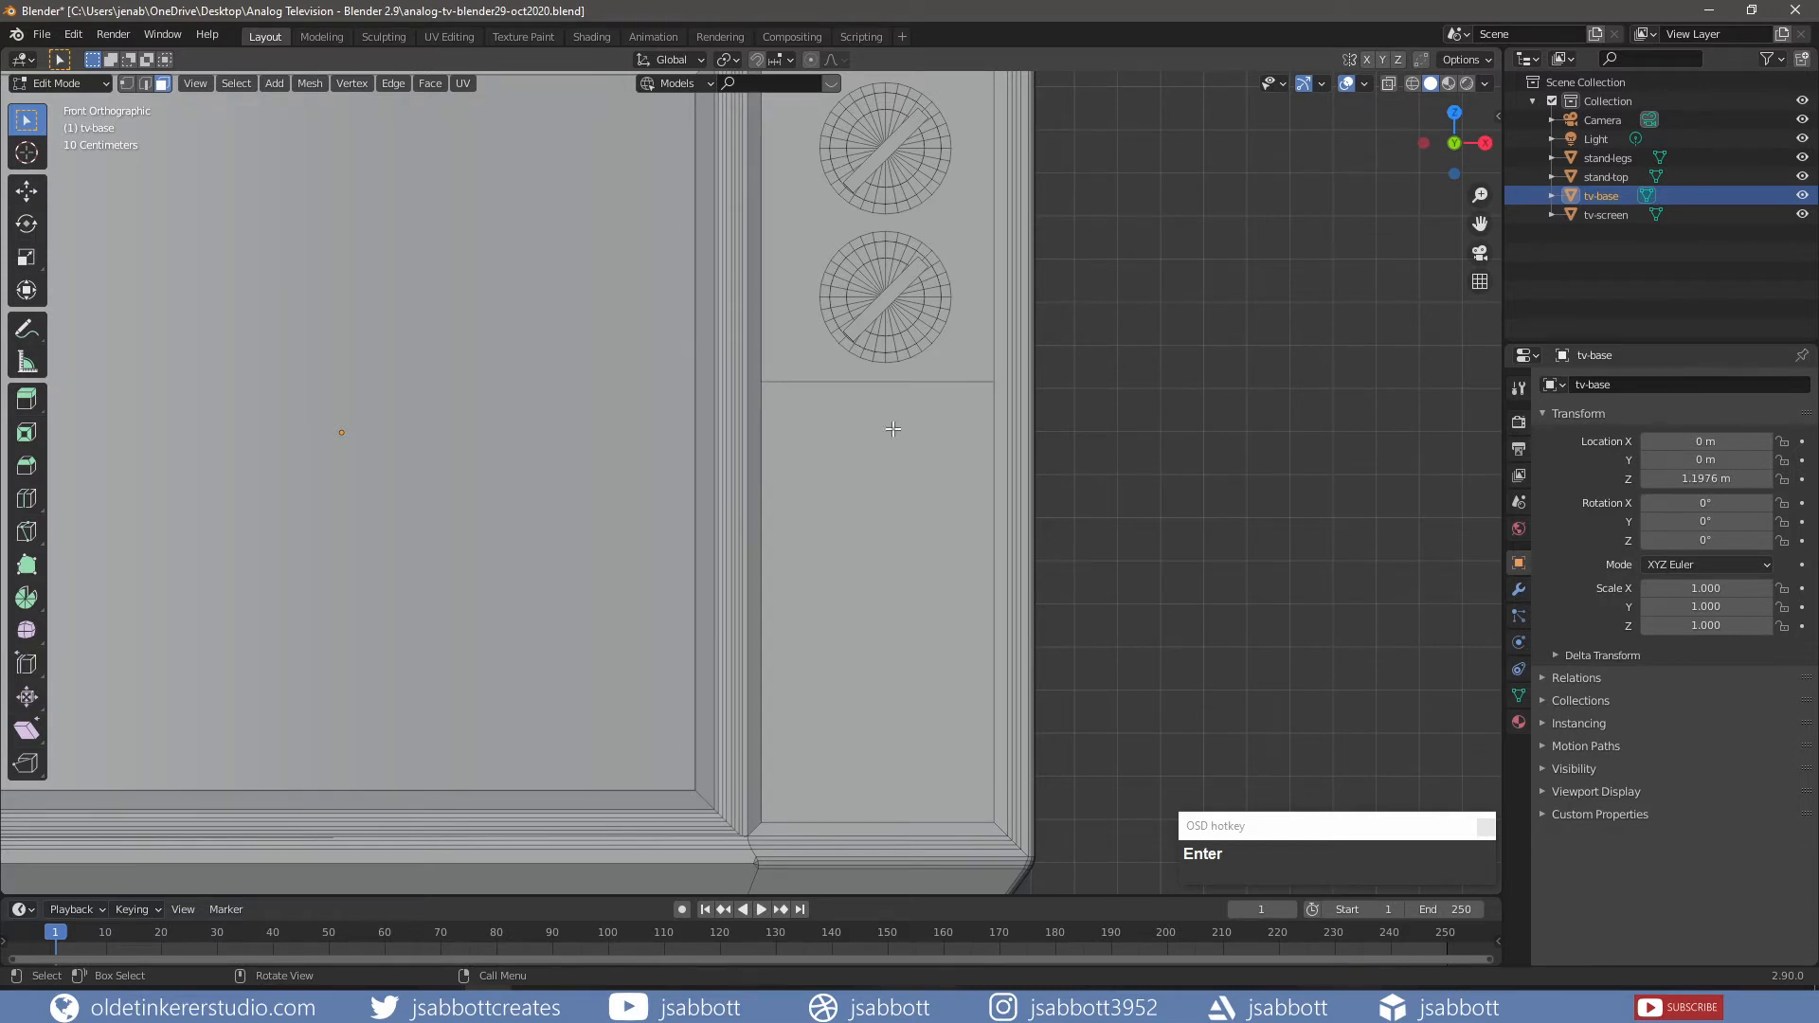
- Knife-cut a second horizontal edge across the side panel slightly below the first, forming a narrow strip
key("k")
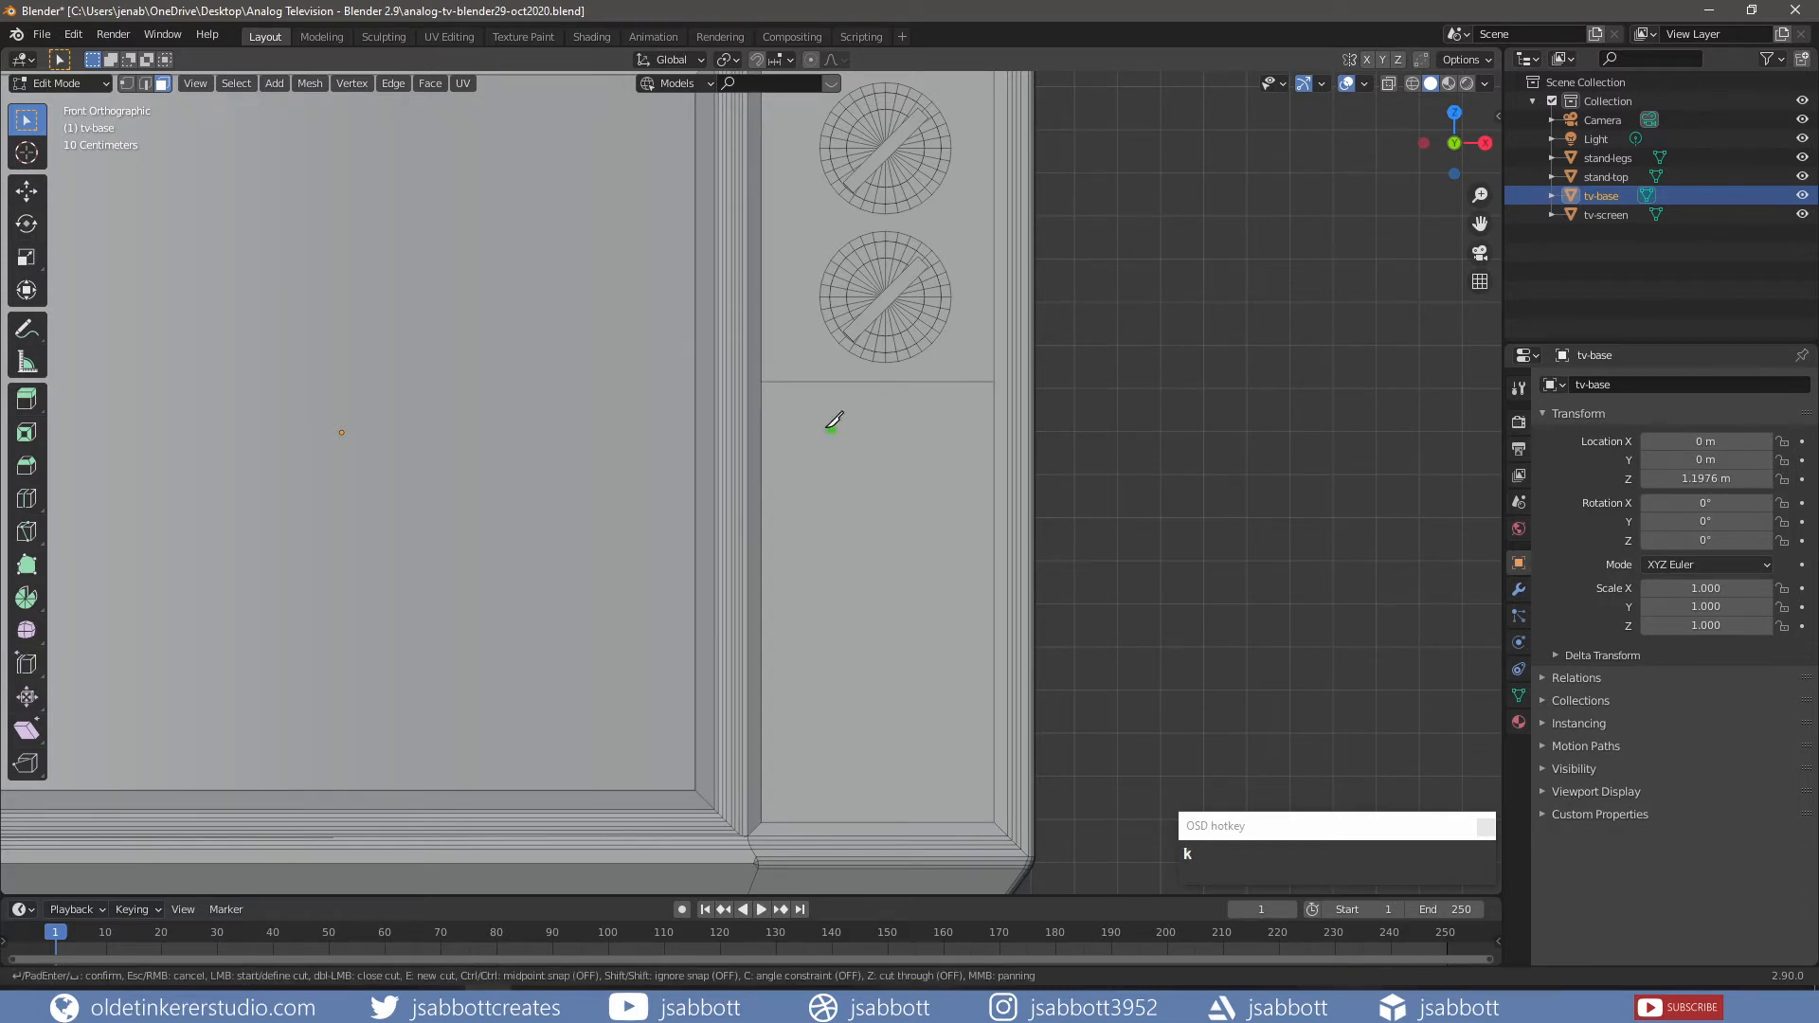
left_click(762, 418)
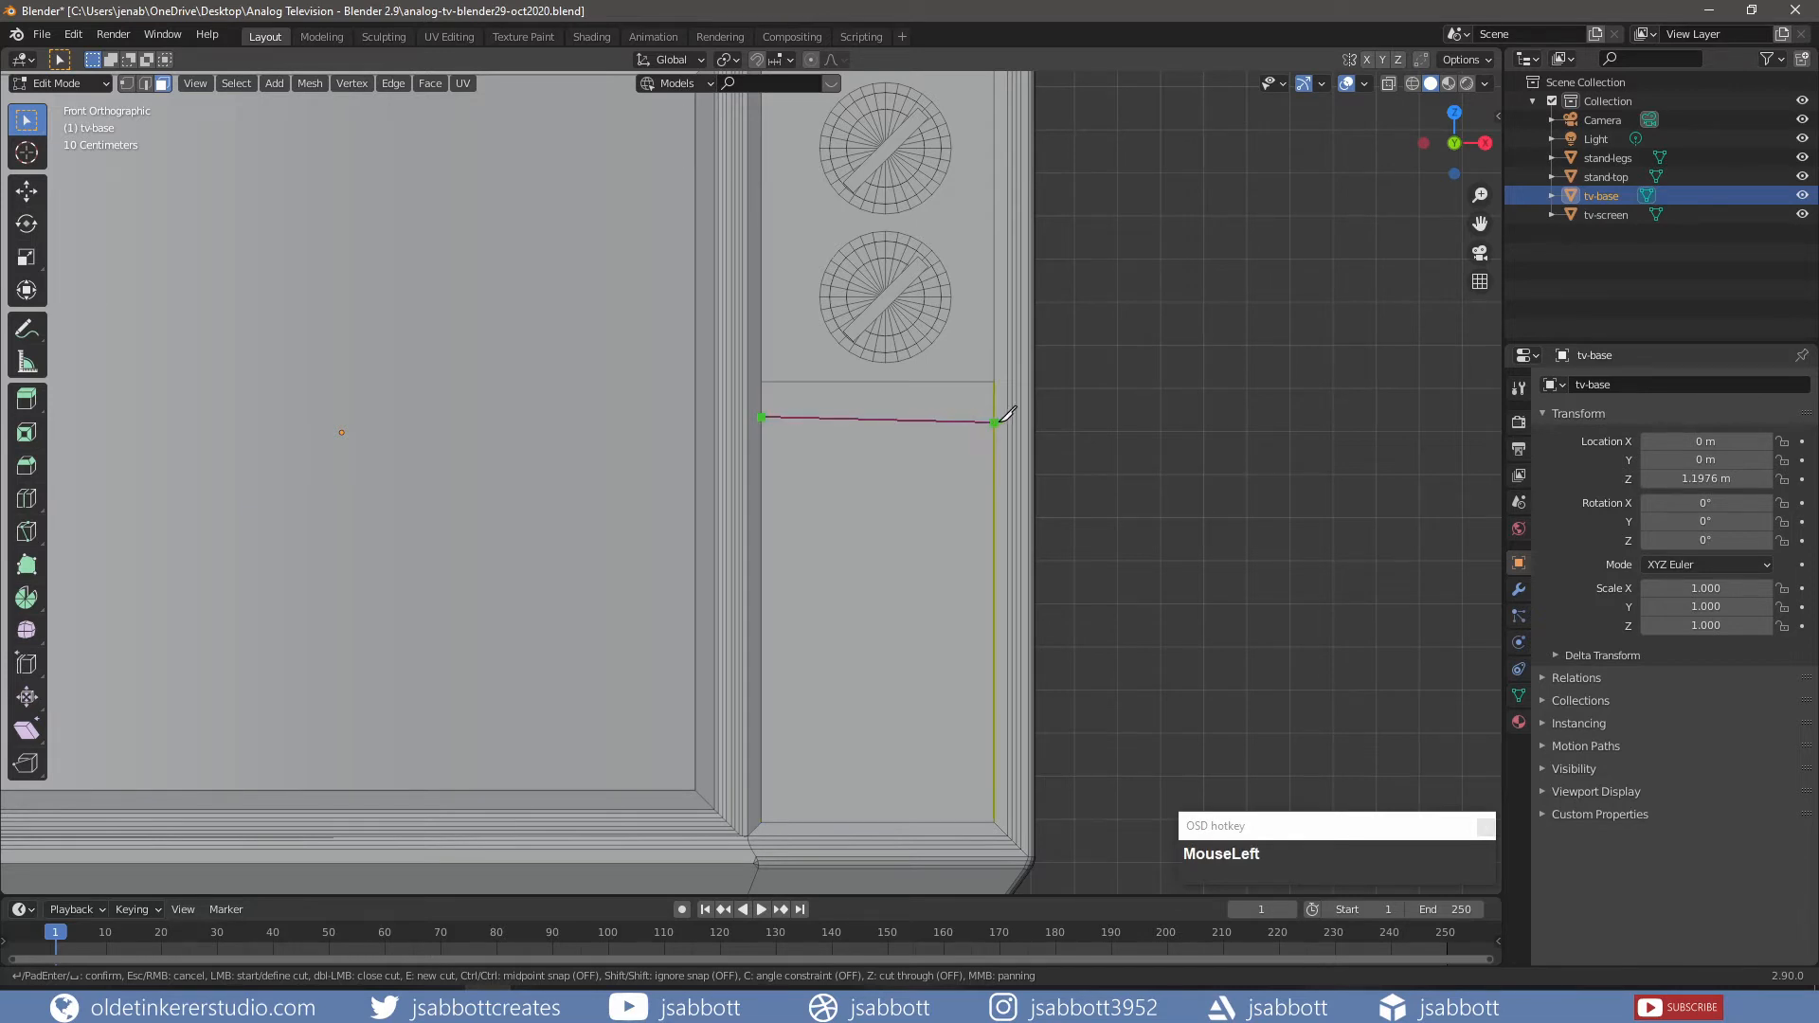
key("shift")
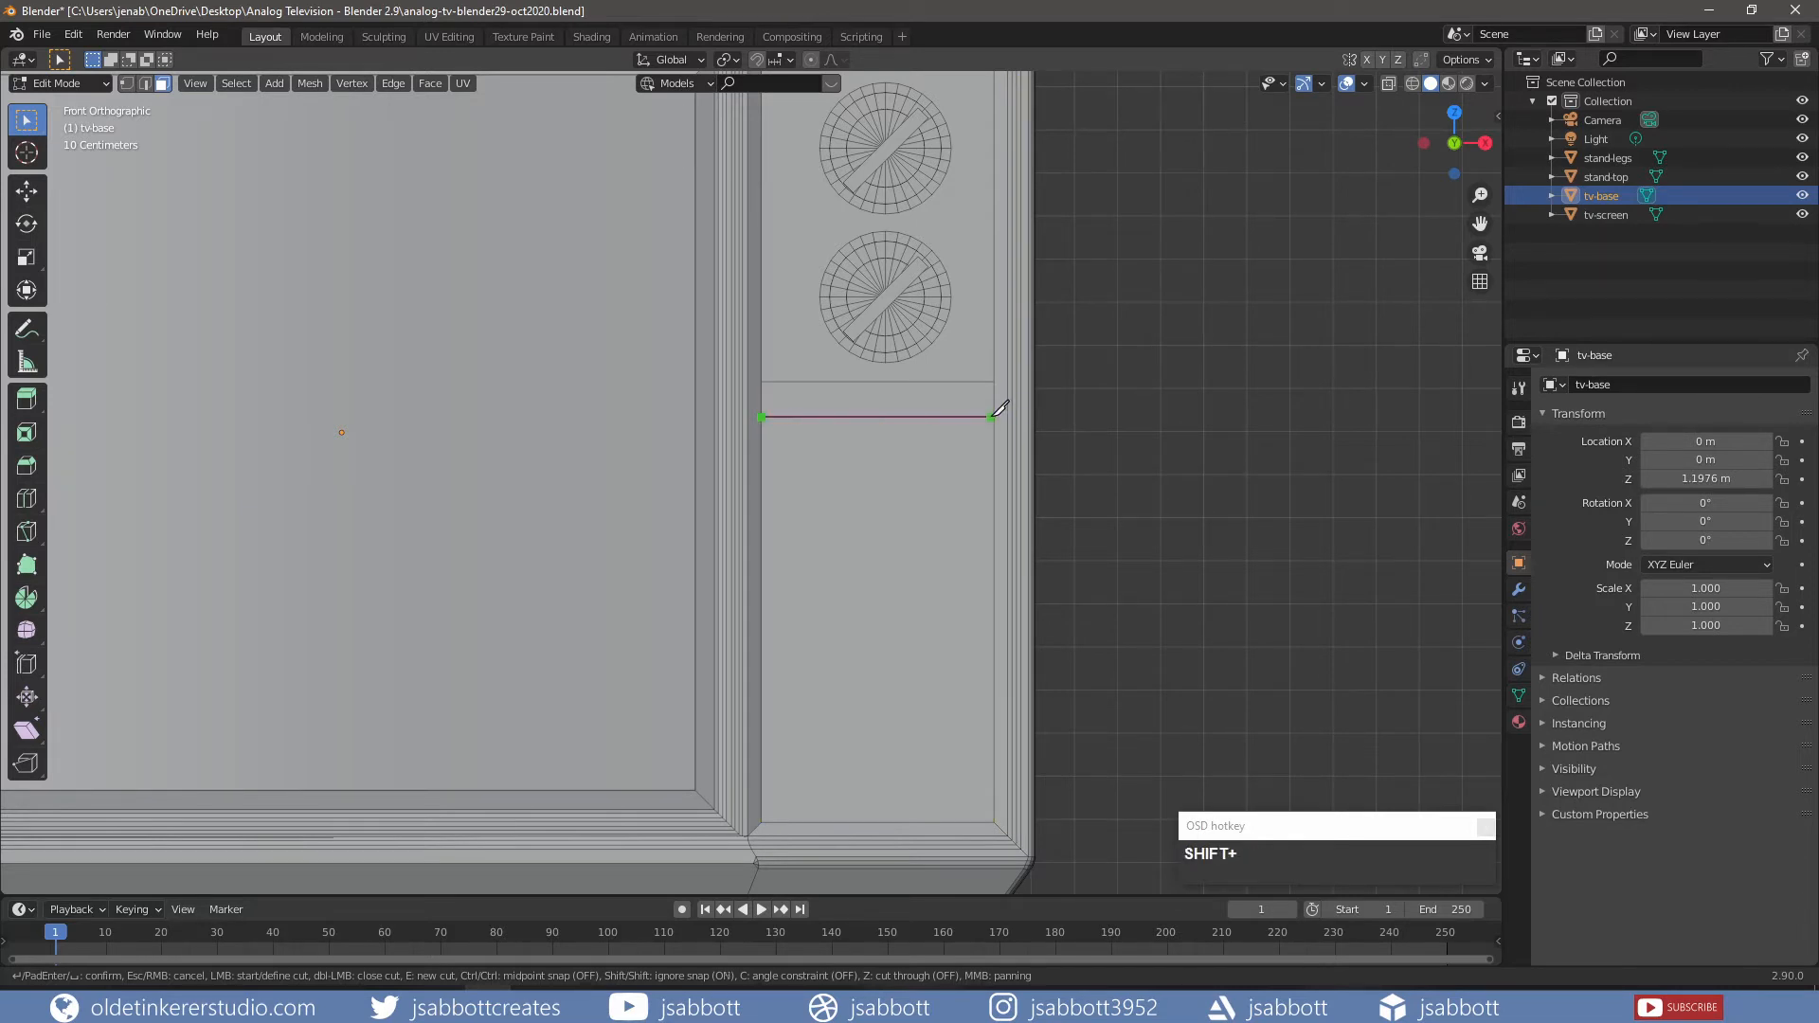
left_click(993, 417, "shift")
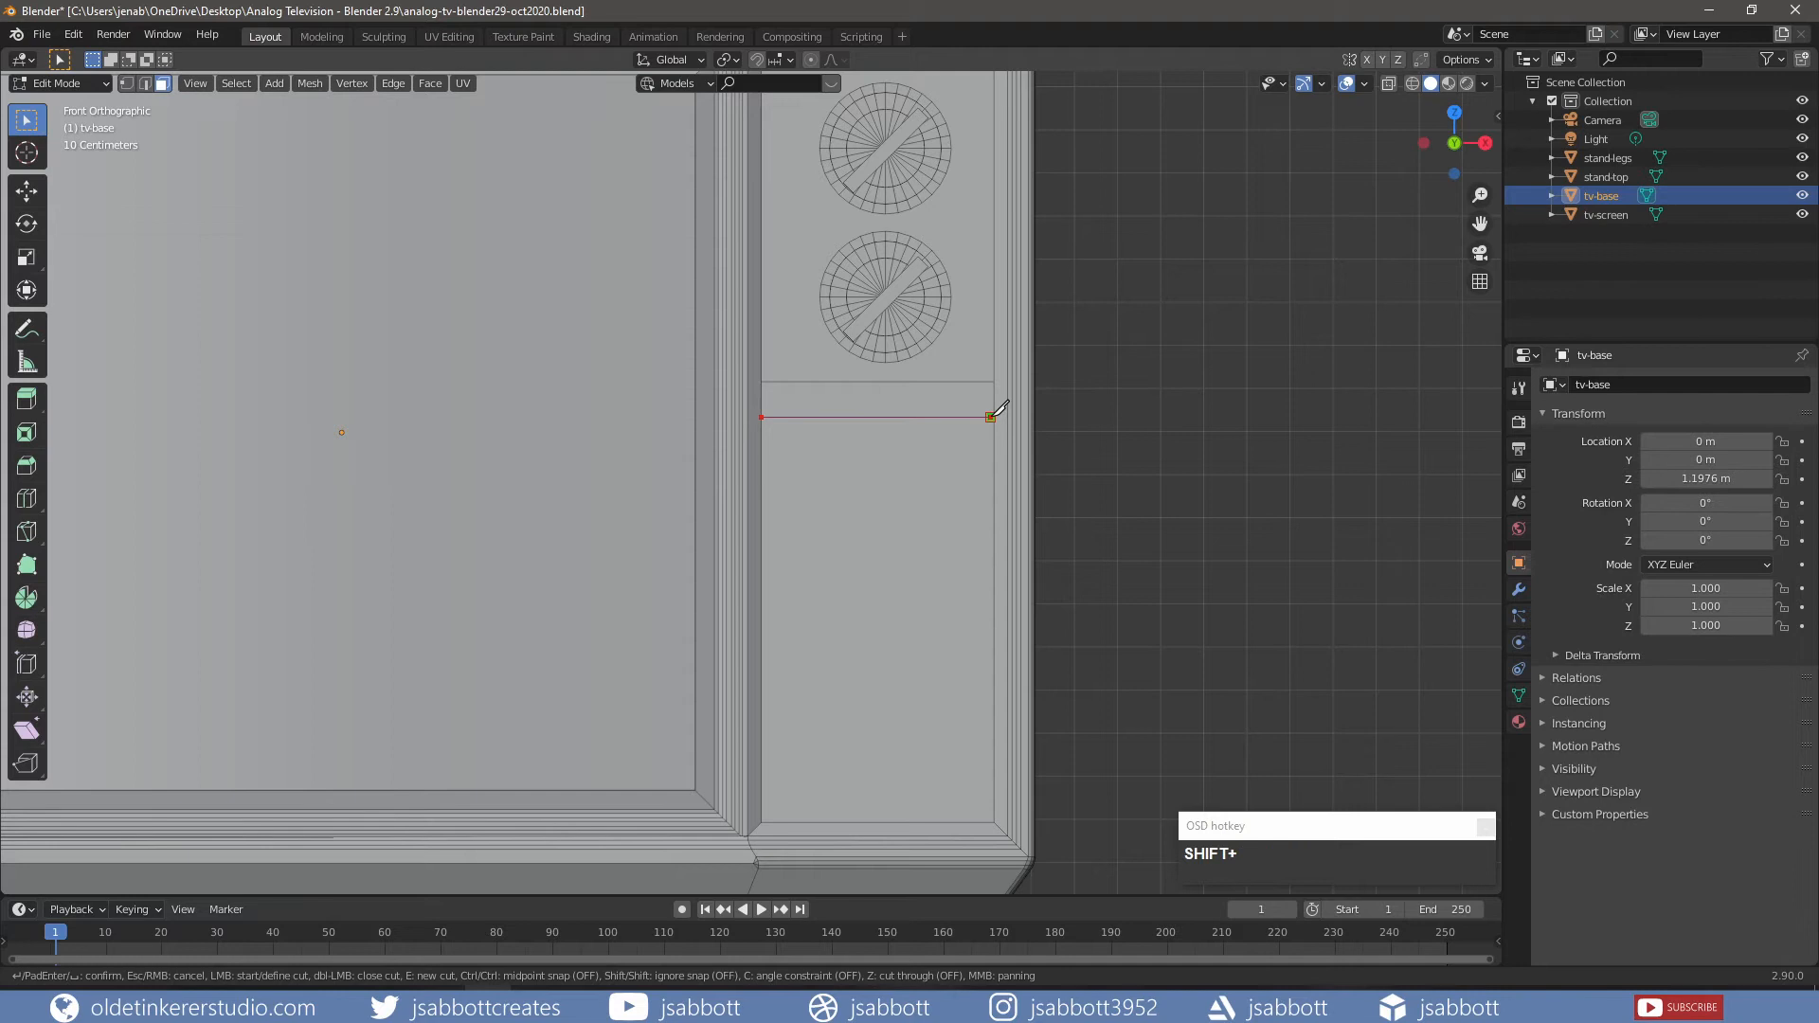
key("Return")
- Add a cylinder to the mesh and rotate it 90° about X to face forward
scroll(1036, 471, "down", 6)
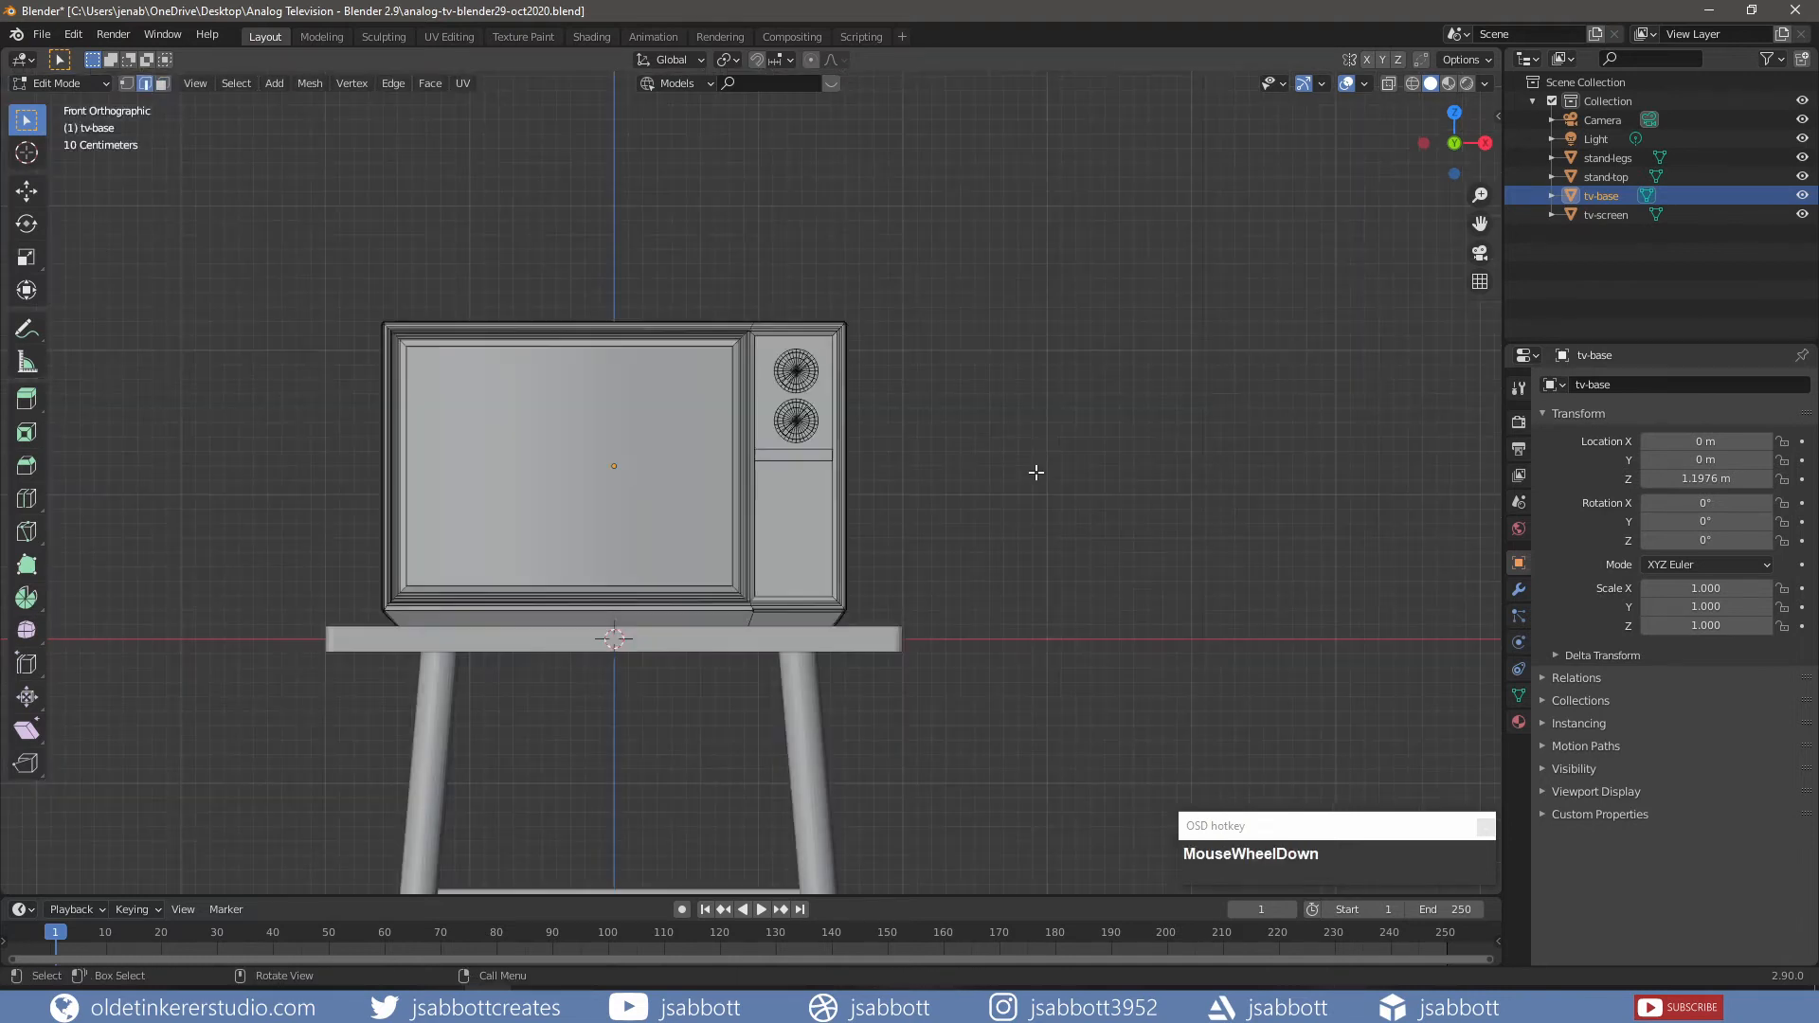
key("shift+a")
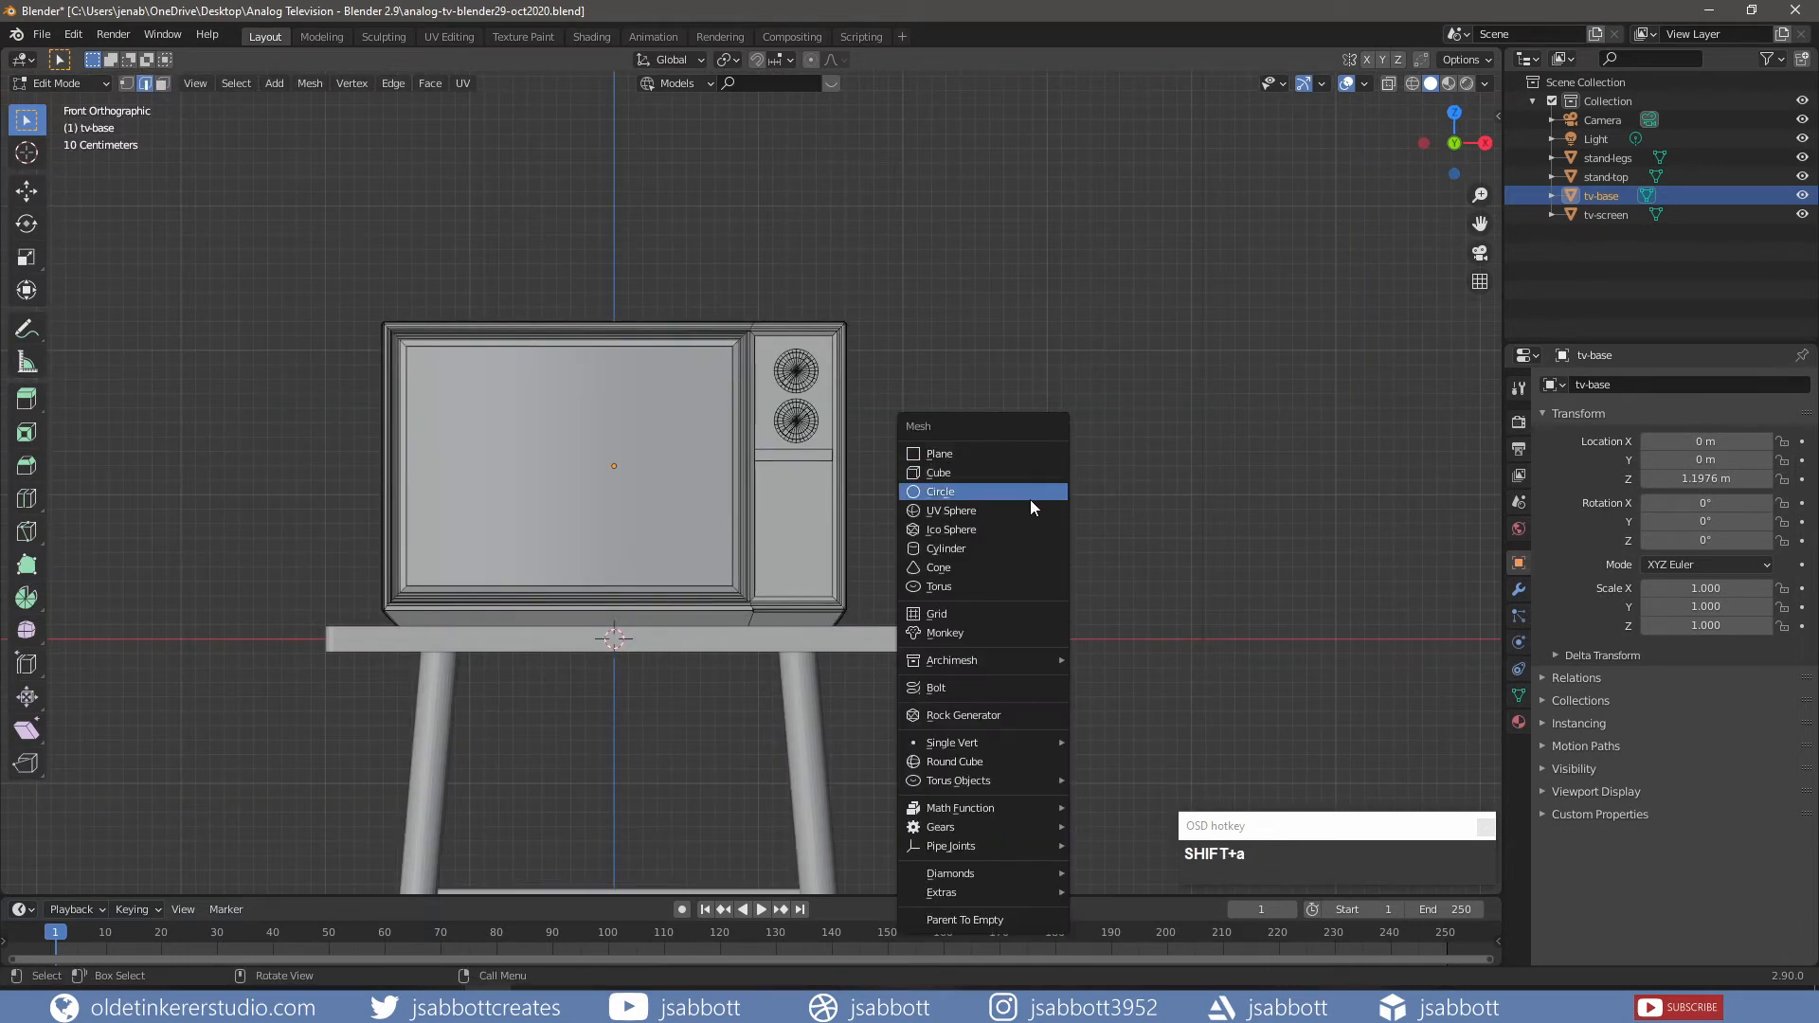
left_click(1014, 553)
type("r")
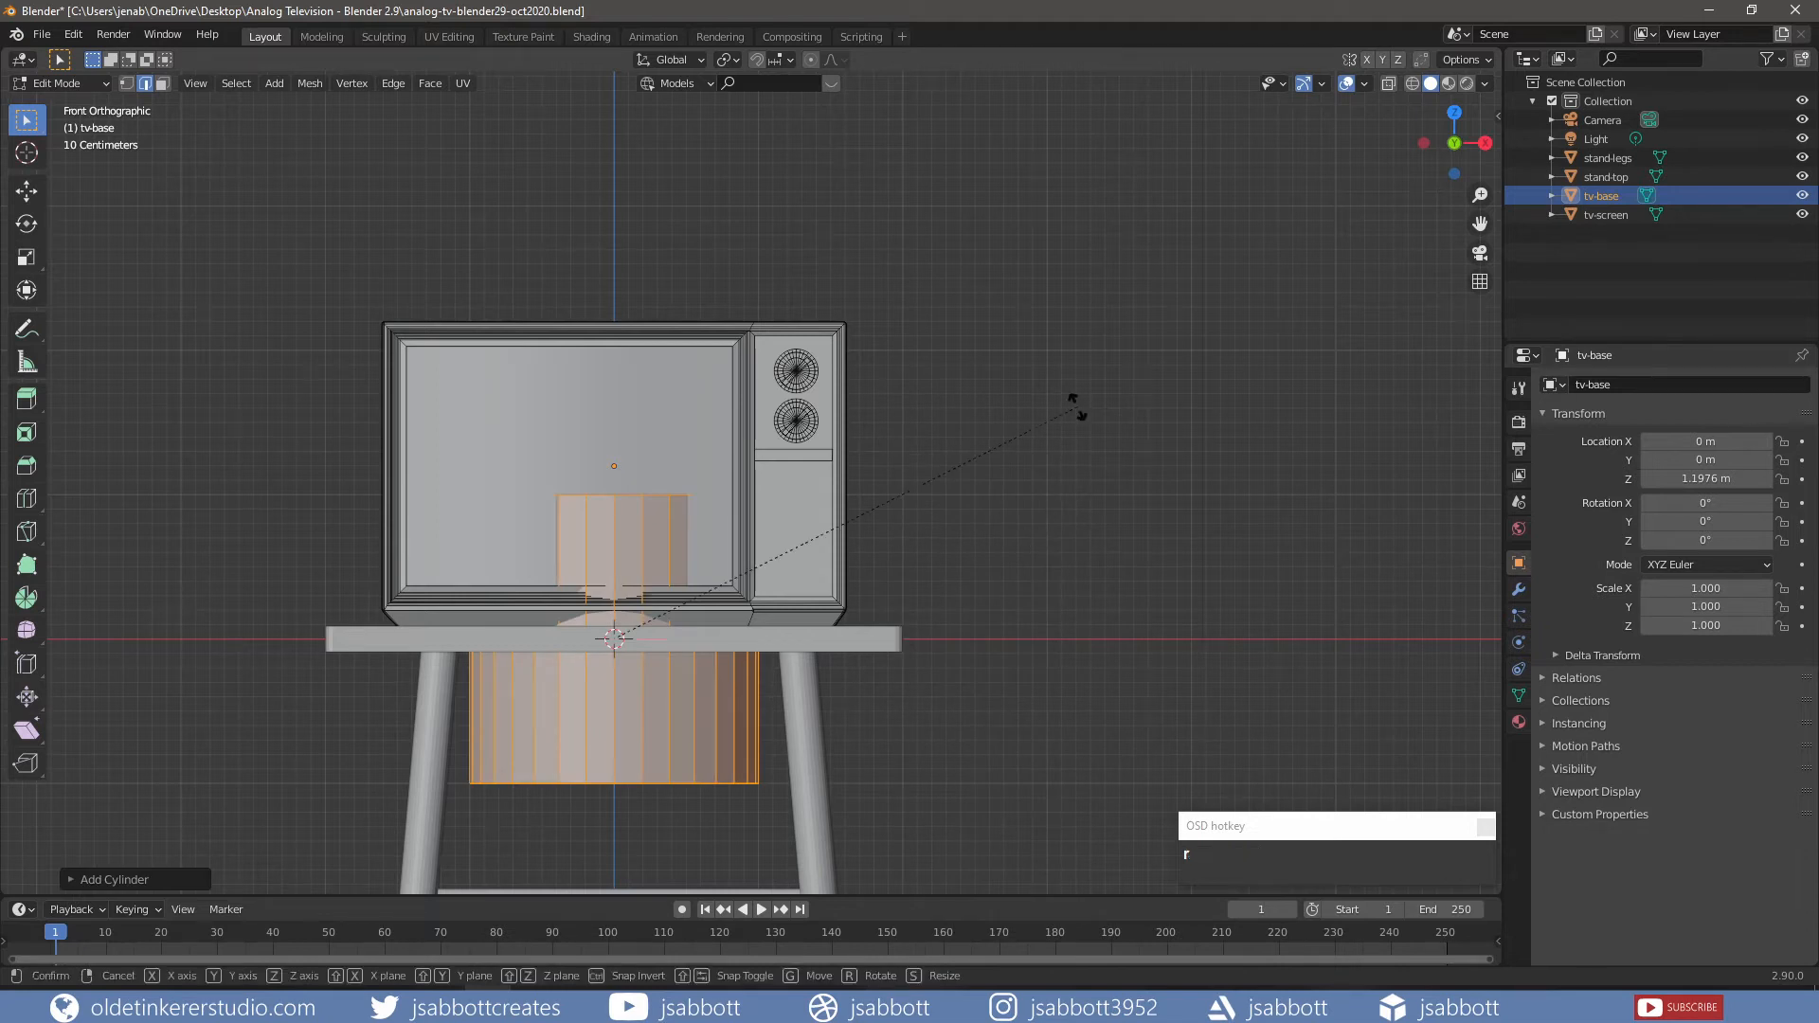
type("x90")
left_click(1078, 407)
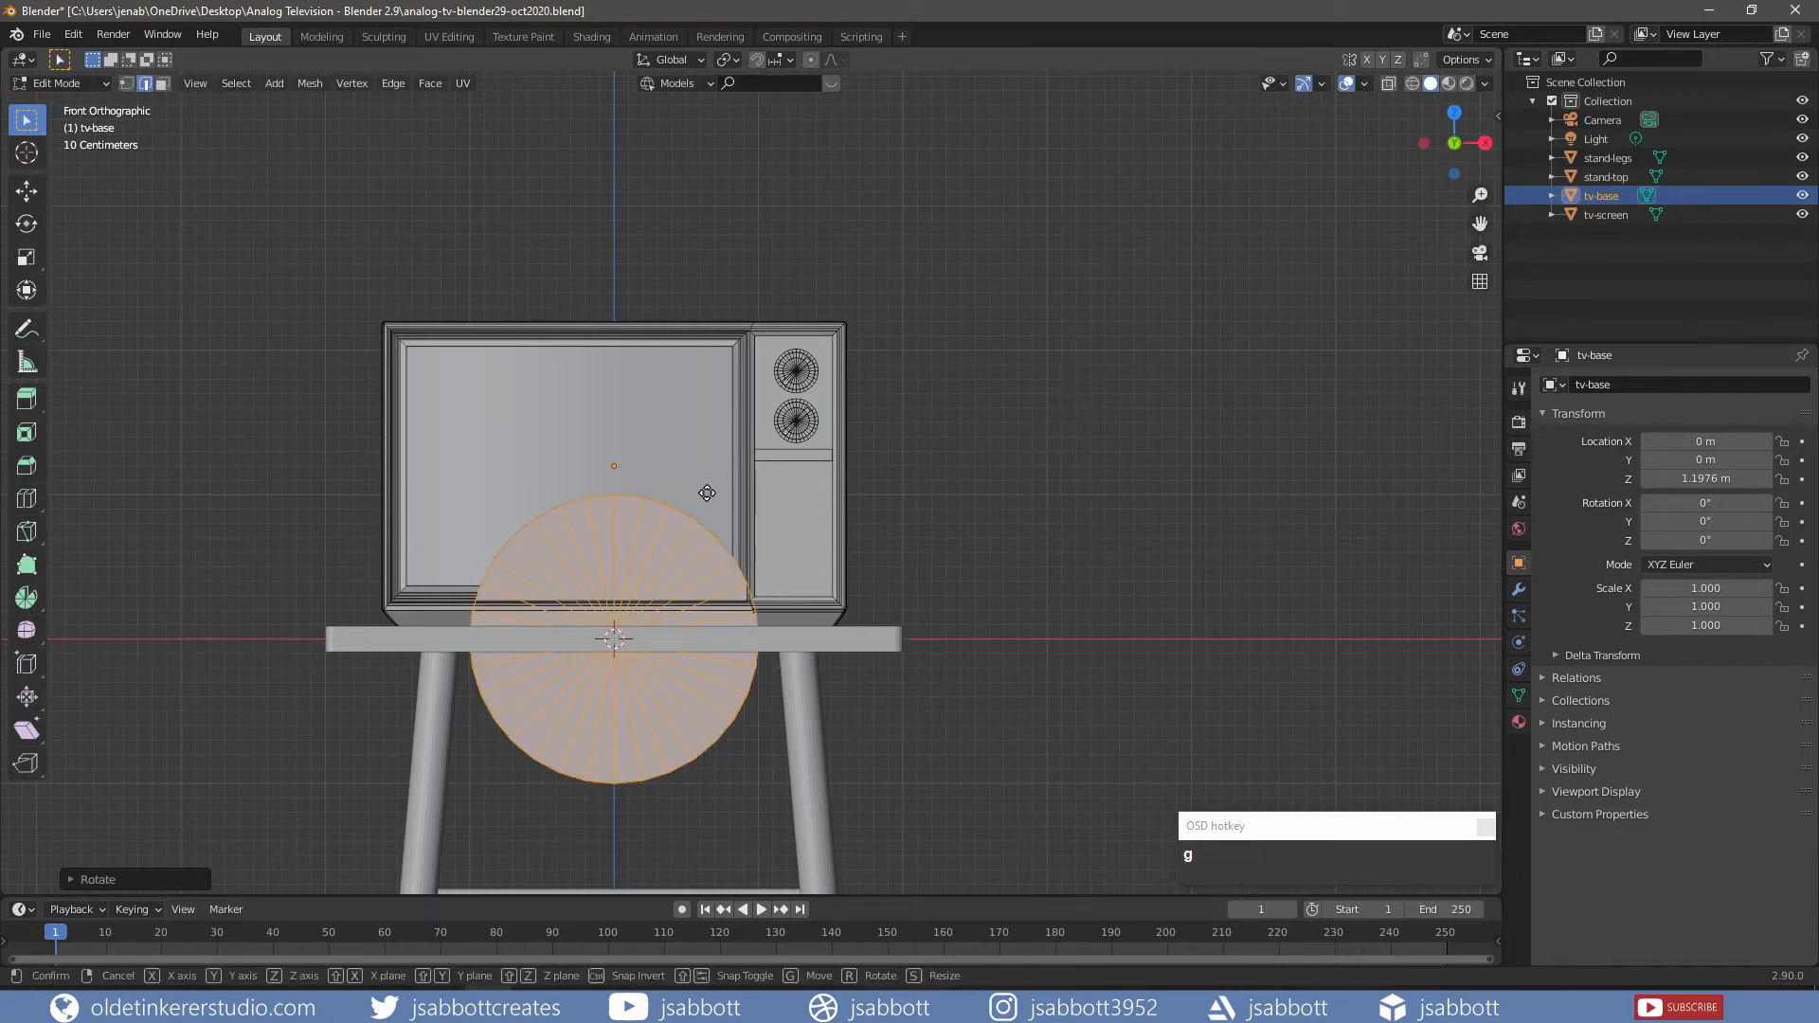
- Move the new cylinder over the side panel and scale it down to a small button
key("g")
left_click(1179, 447)
middle_click_drag(1284, 447, 1188, 305, "shift")
key("s")
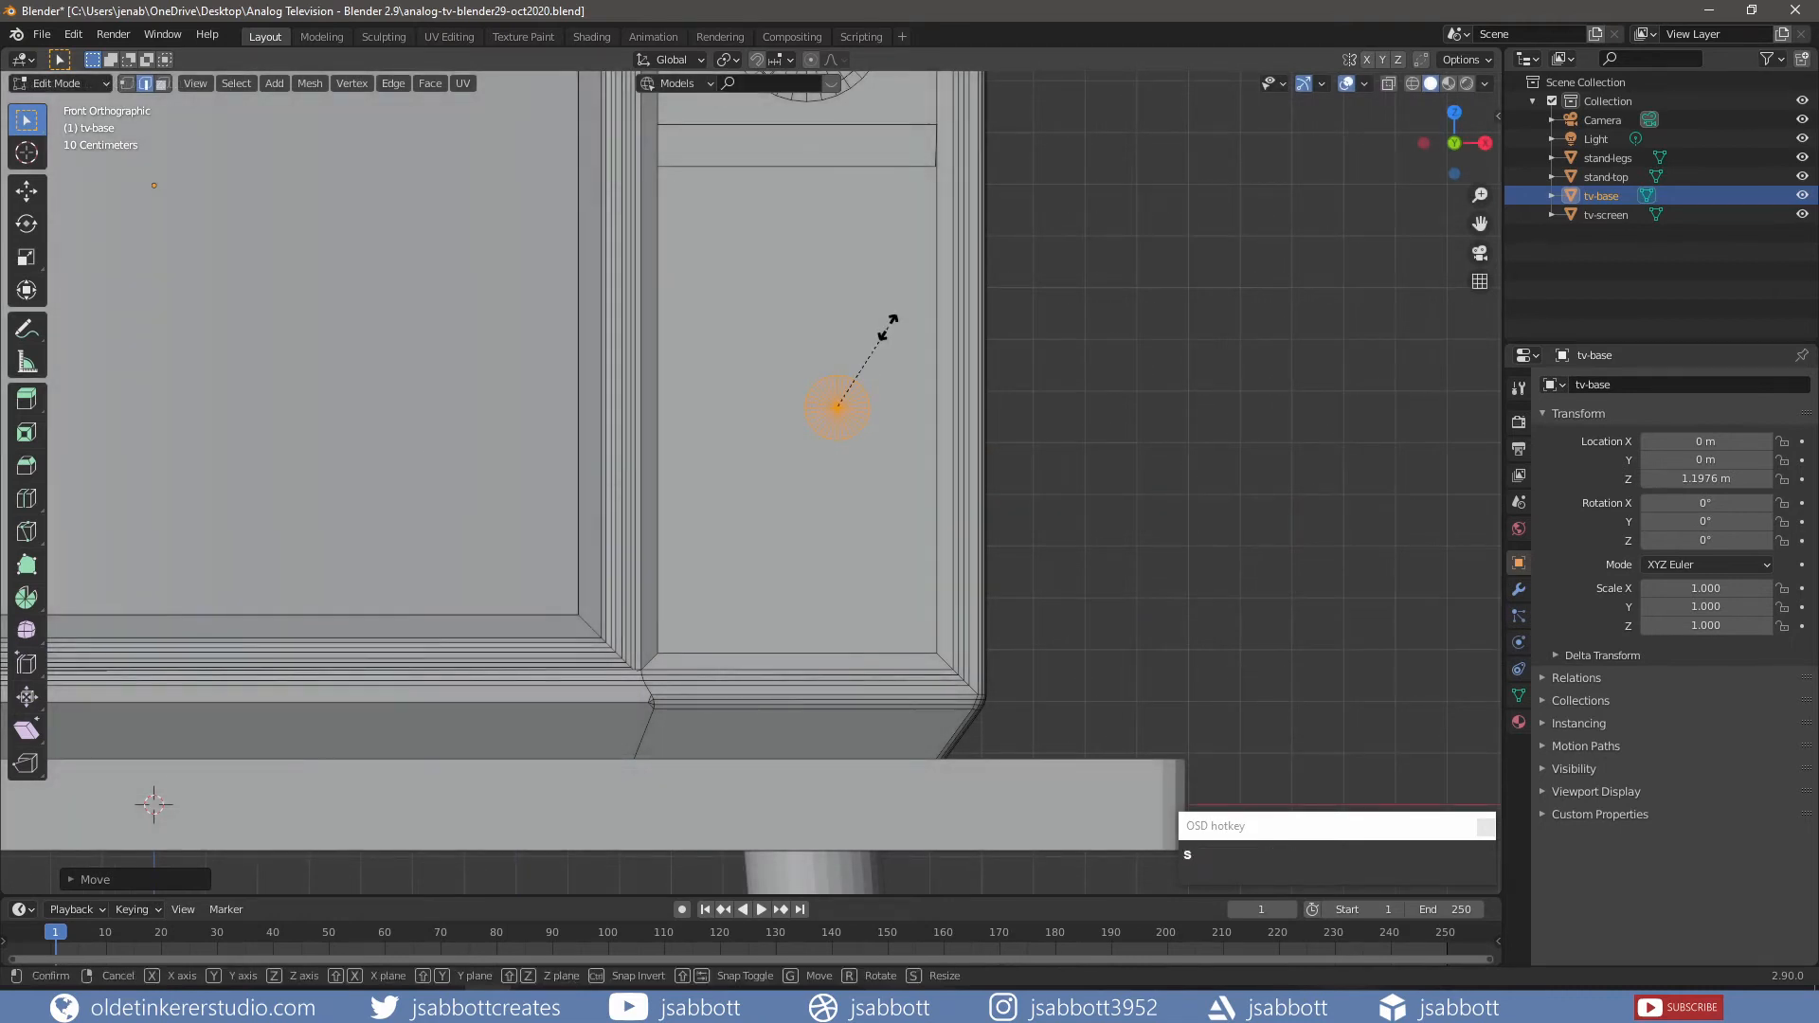
left_click(853, 371)
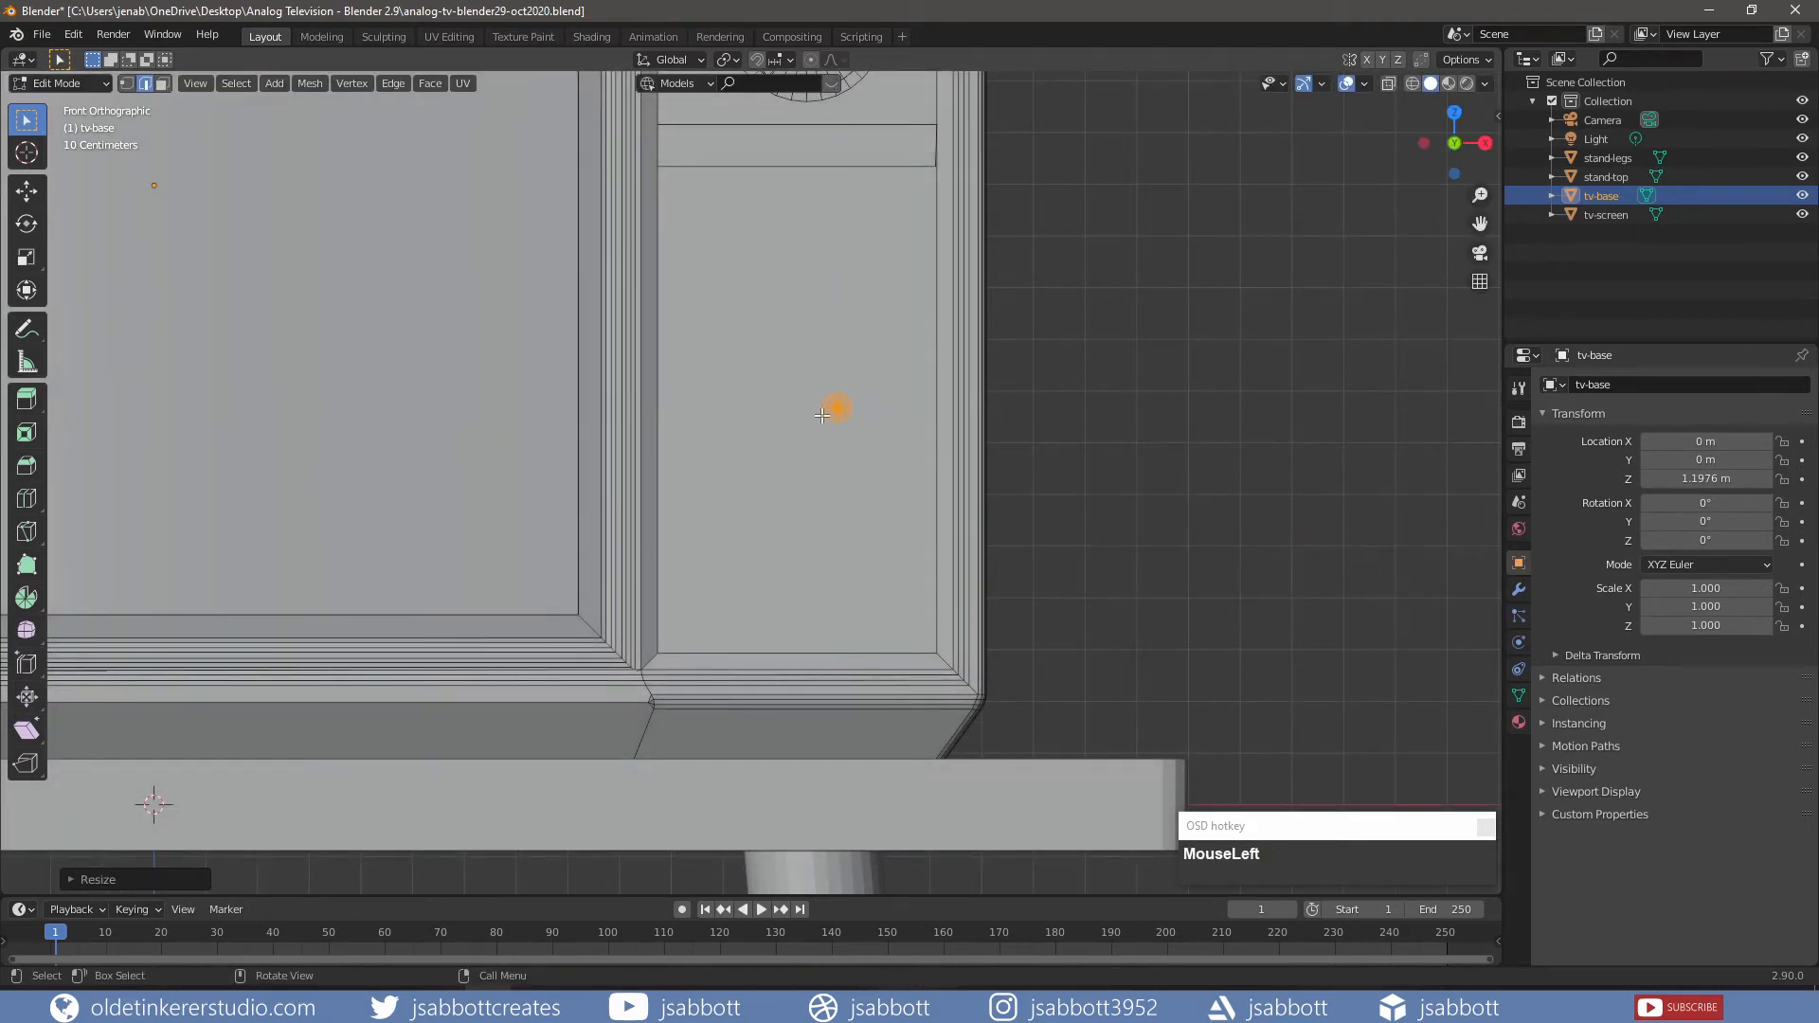
- Move the small cylinder up along Z to sit level with the strip between the two cuts
middle_click_drag(865, 194, 864, 365, "shift")
key("g")
key("z")
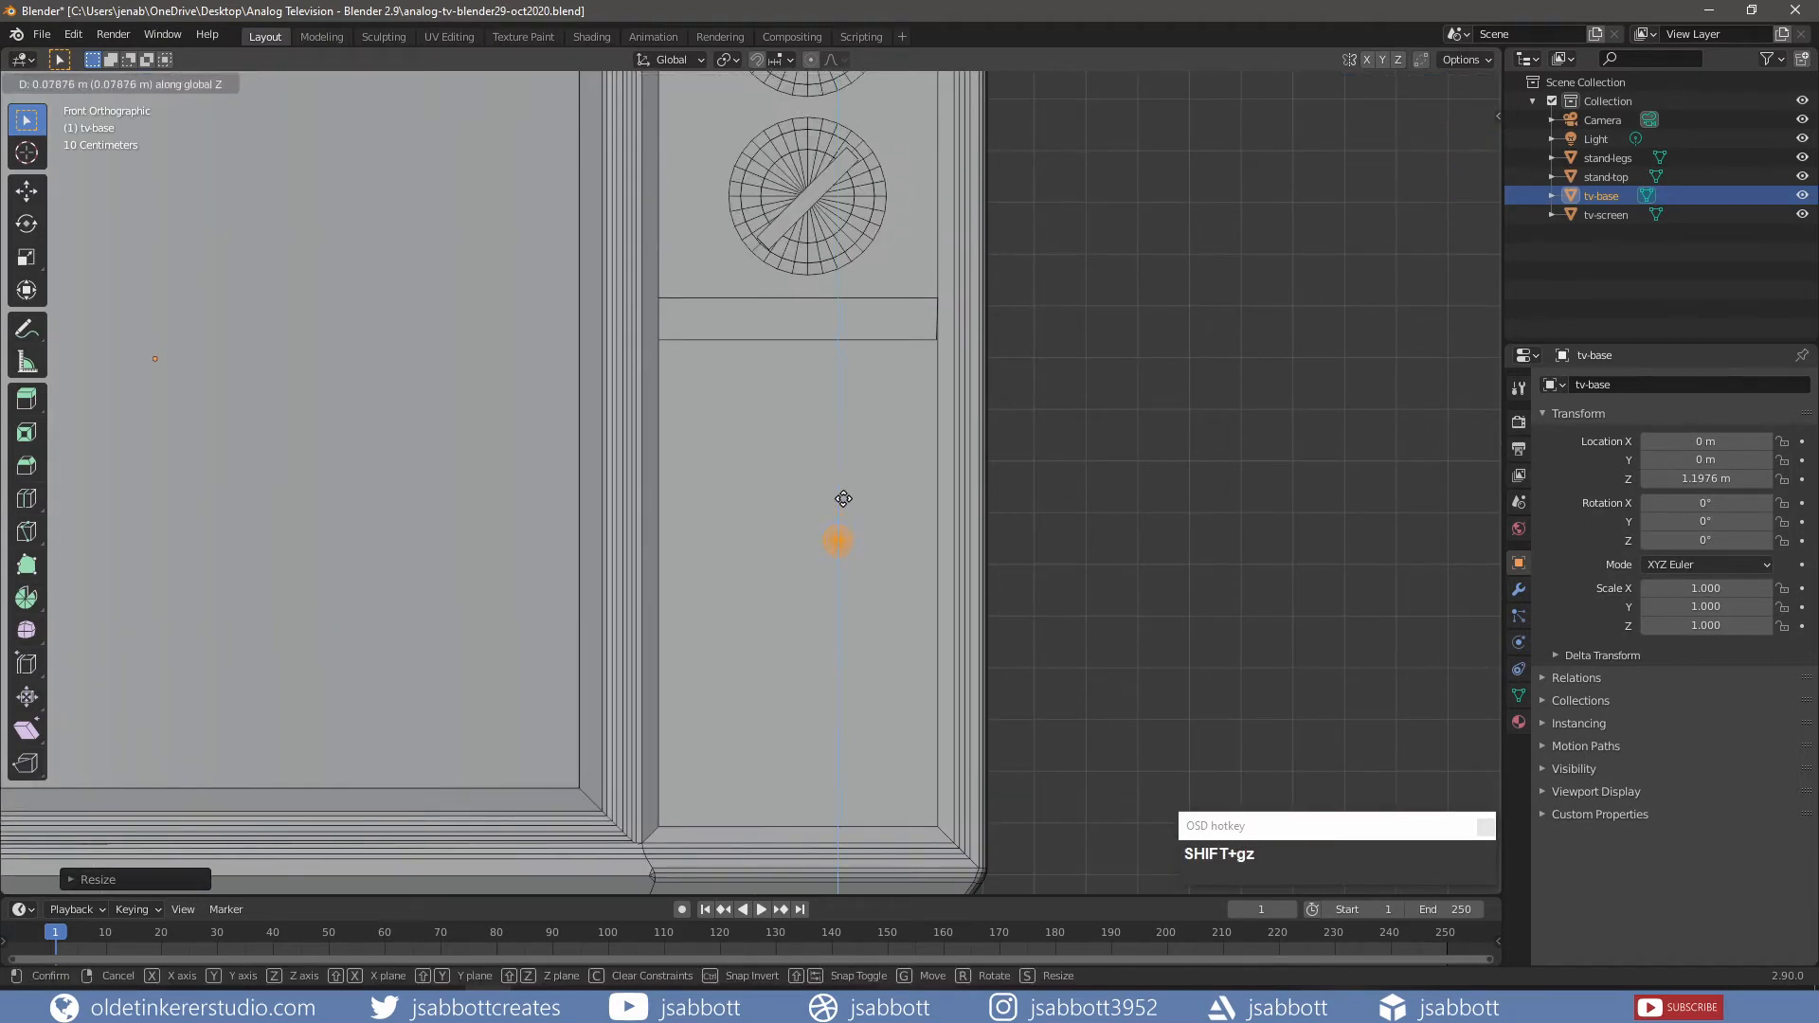
left_click(825, 298)
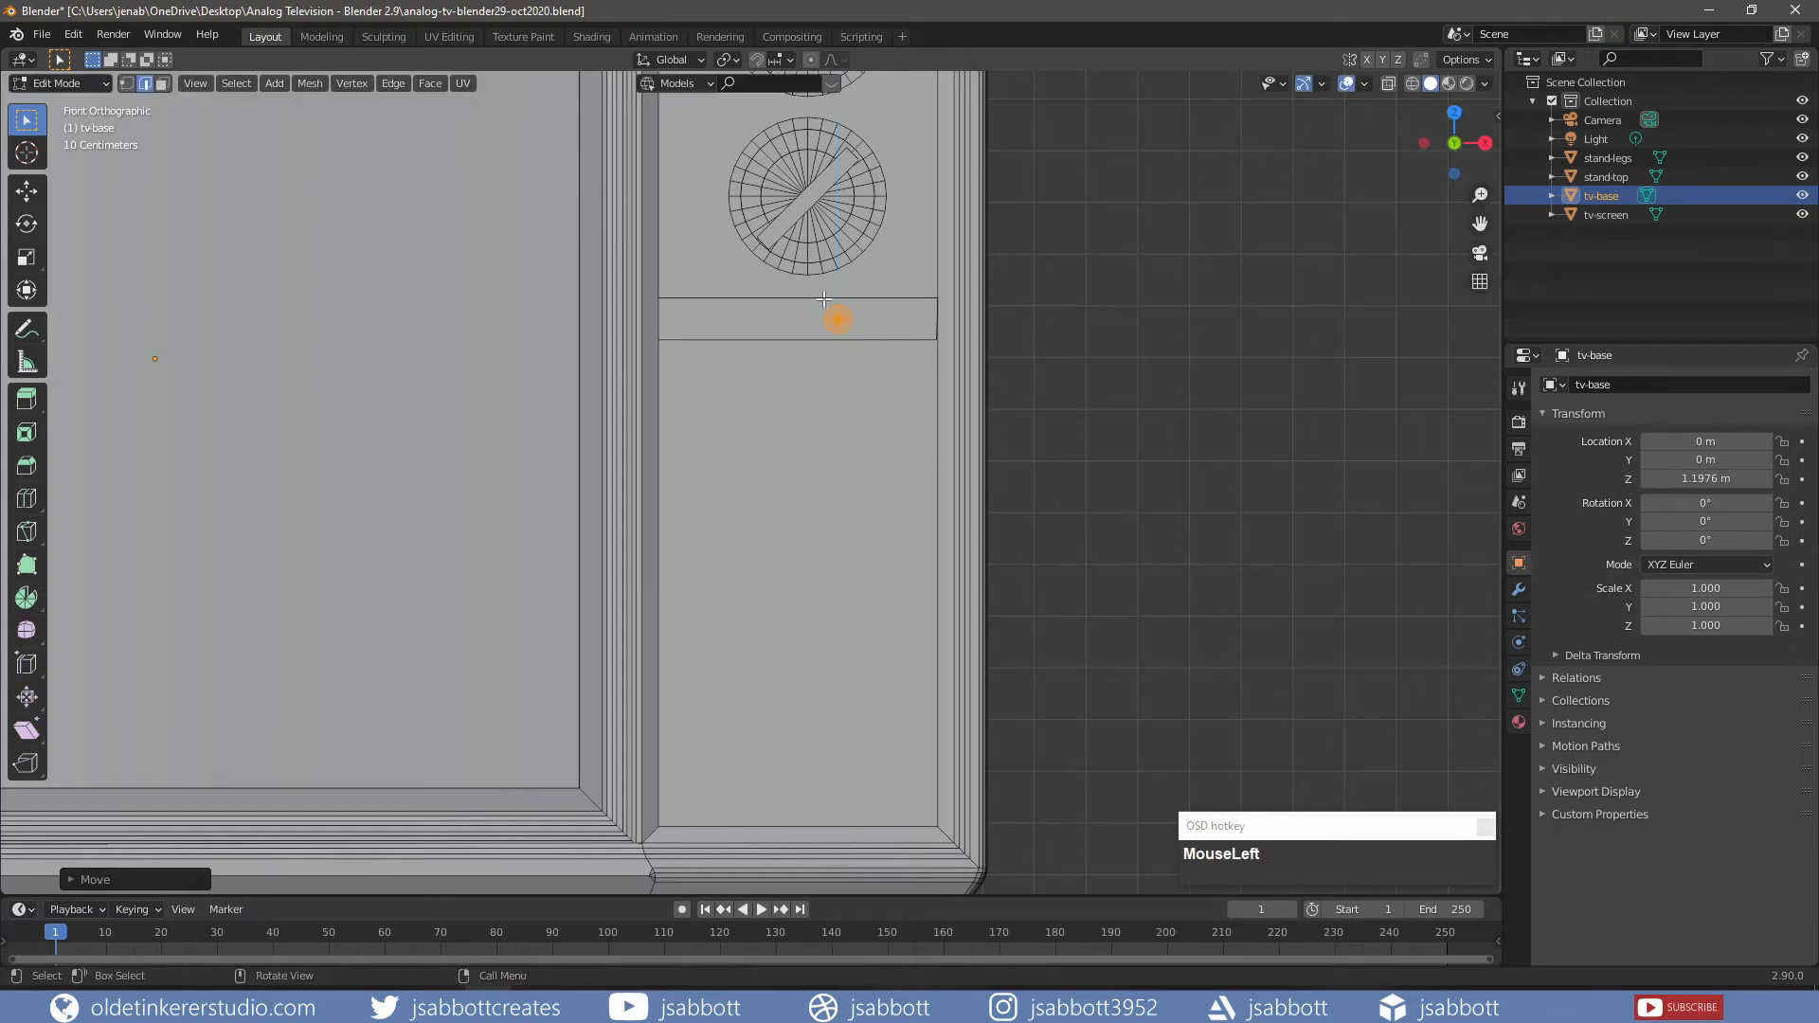
- Move the small cylinder about 0.24 m along Y so it sits against the strip on the side panel
middle_click_drag(973, 282, 862, 325)
key("g")
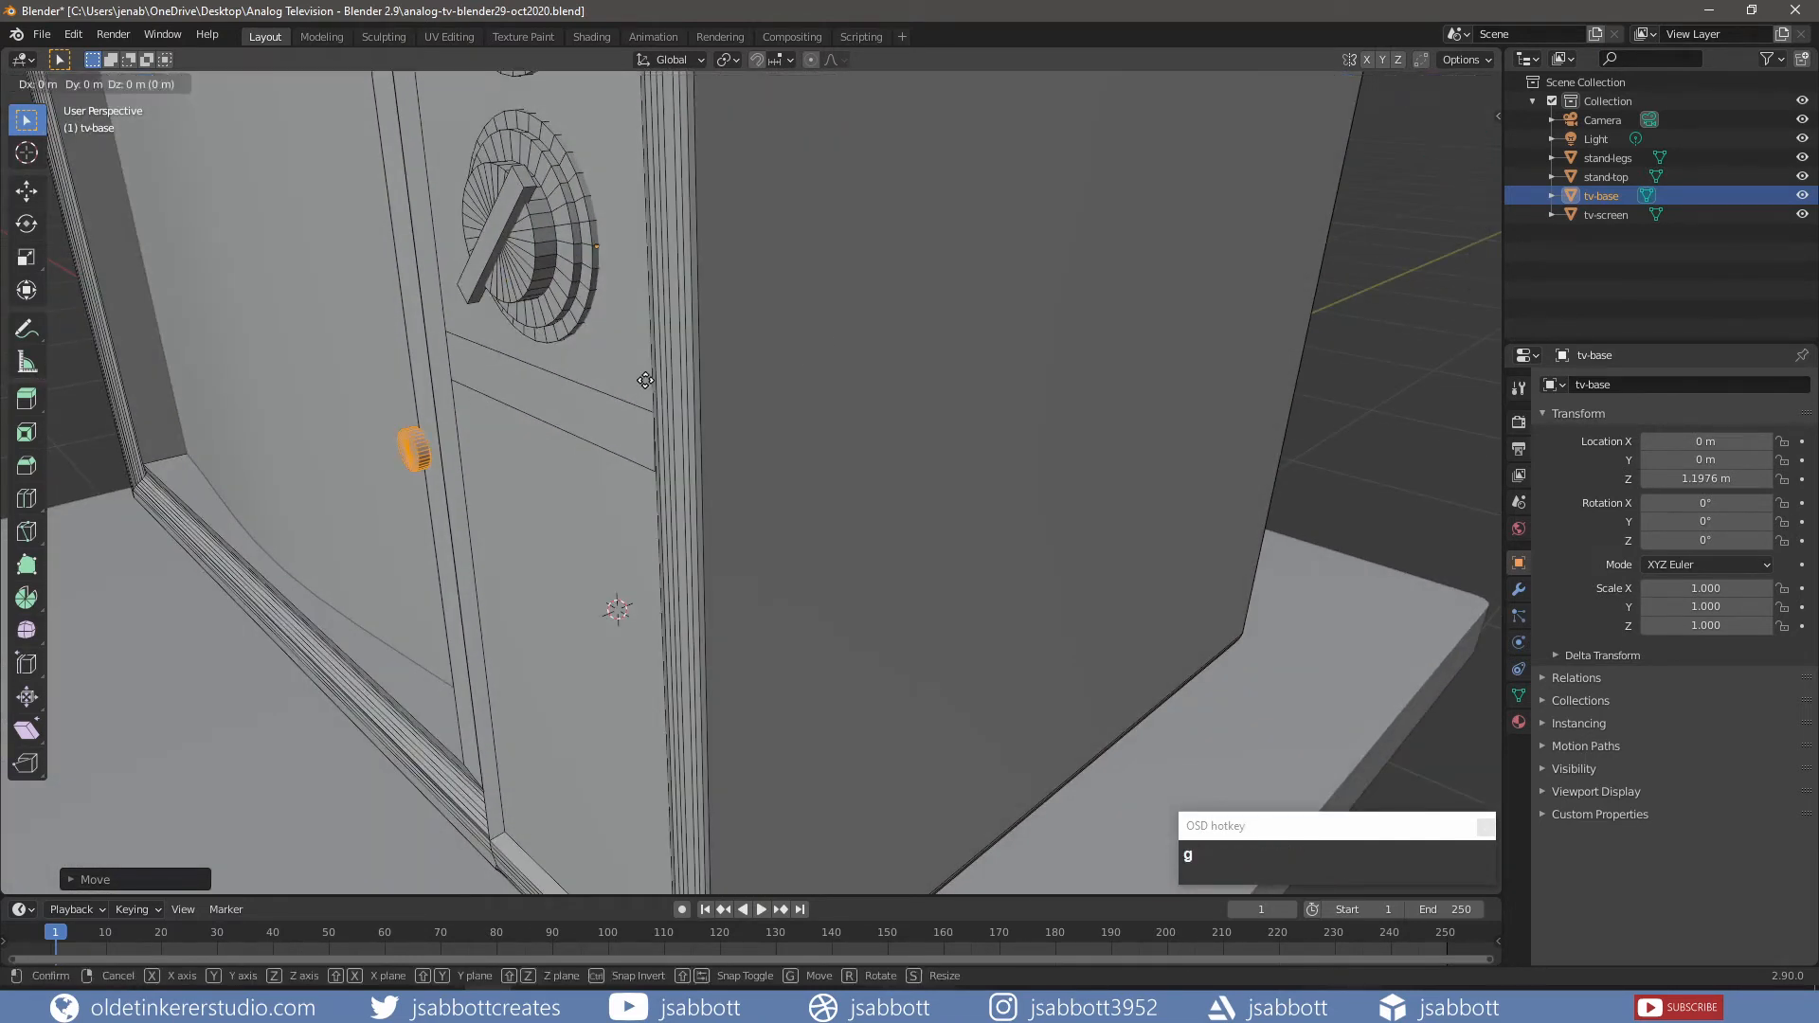
key("y")
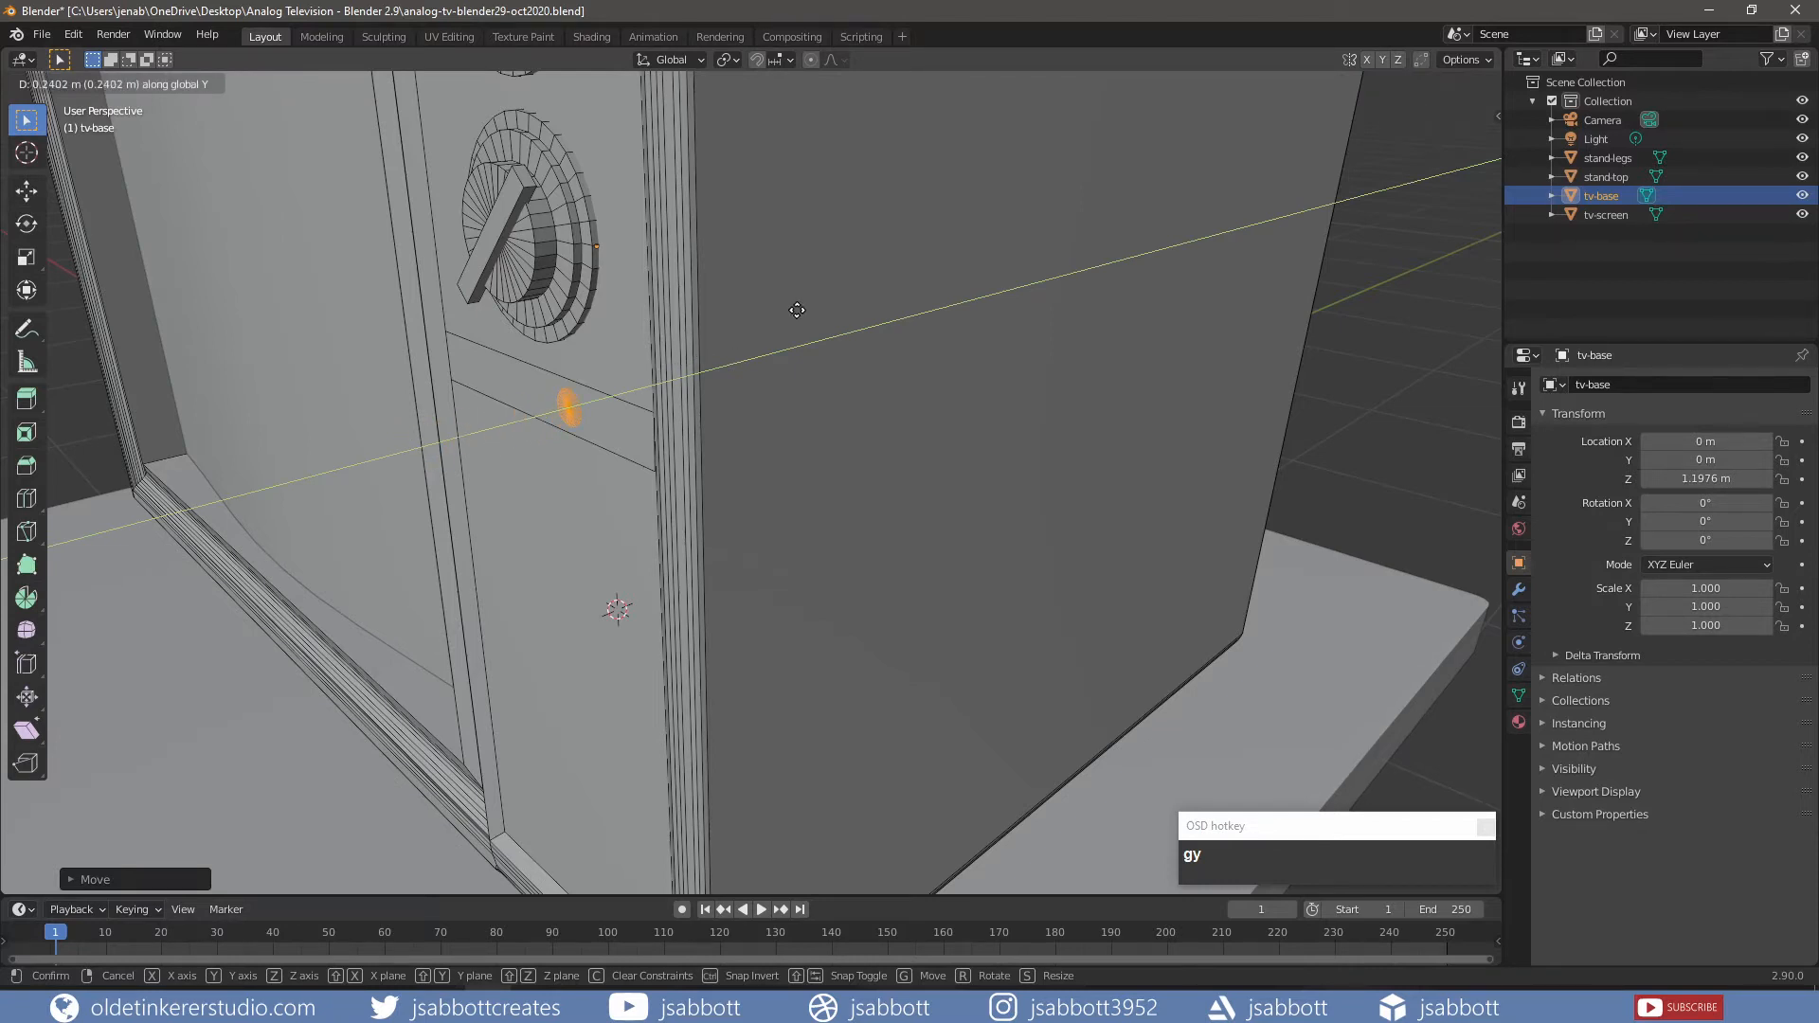
left_click(797, 310)
- Select the front faces of the small cylinder and inset them by about 0.006 m
key("KP_1")
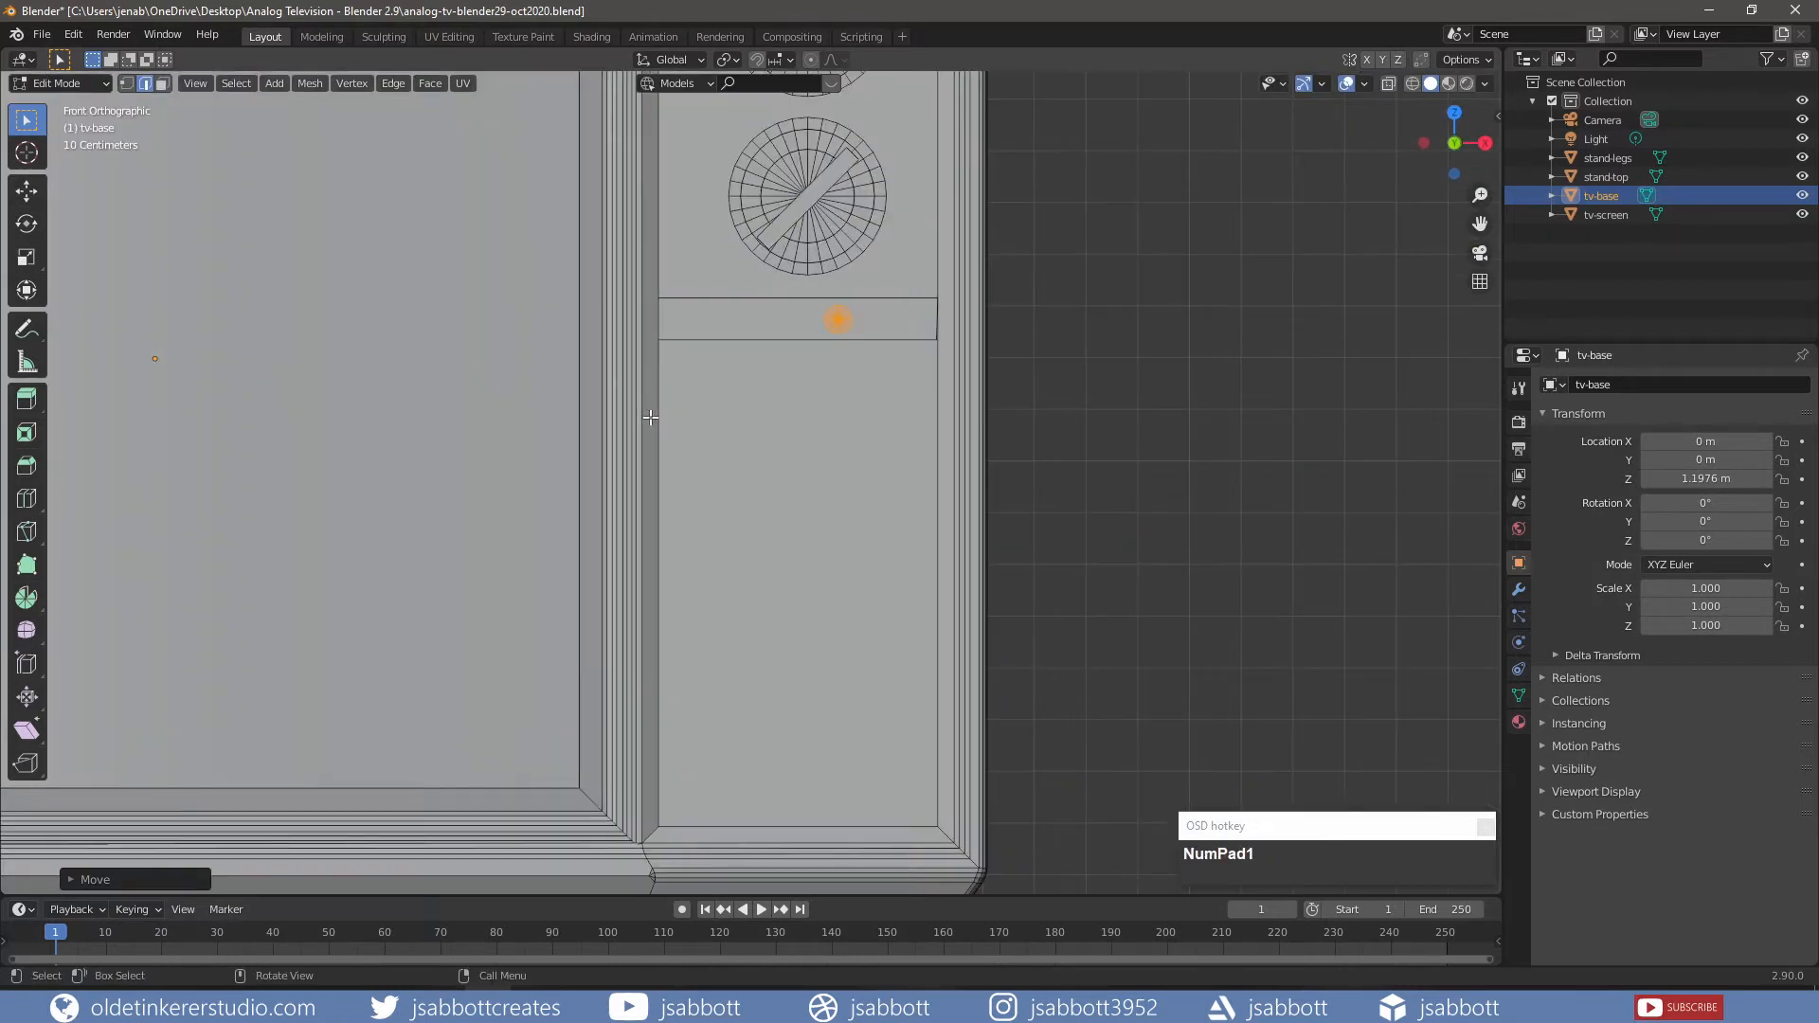
scroll(763, 419, "up", 2)
key("c")
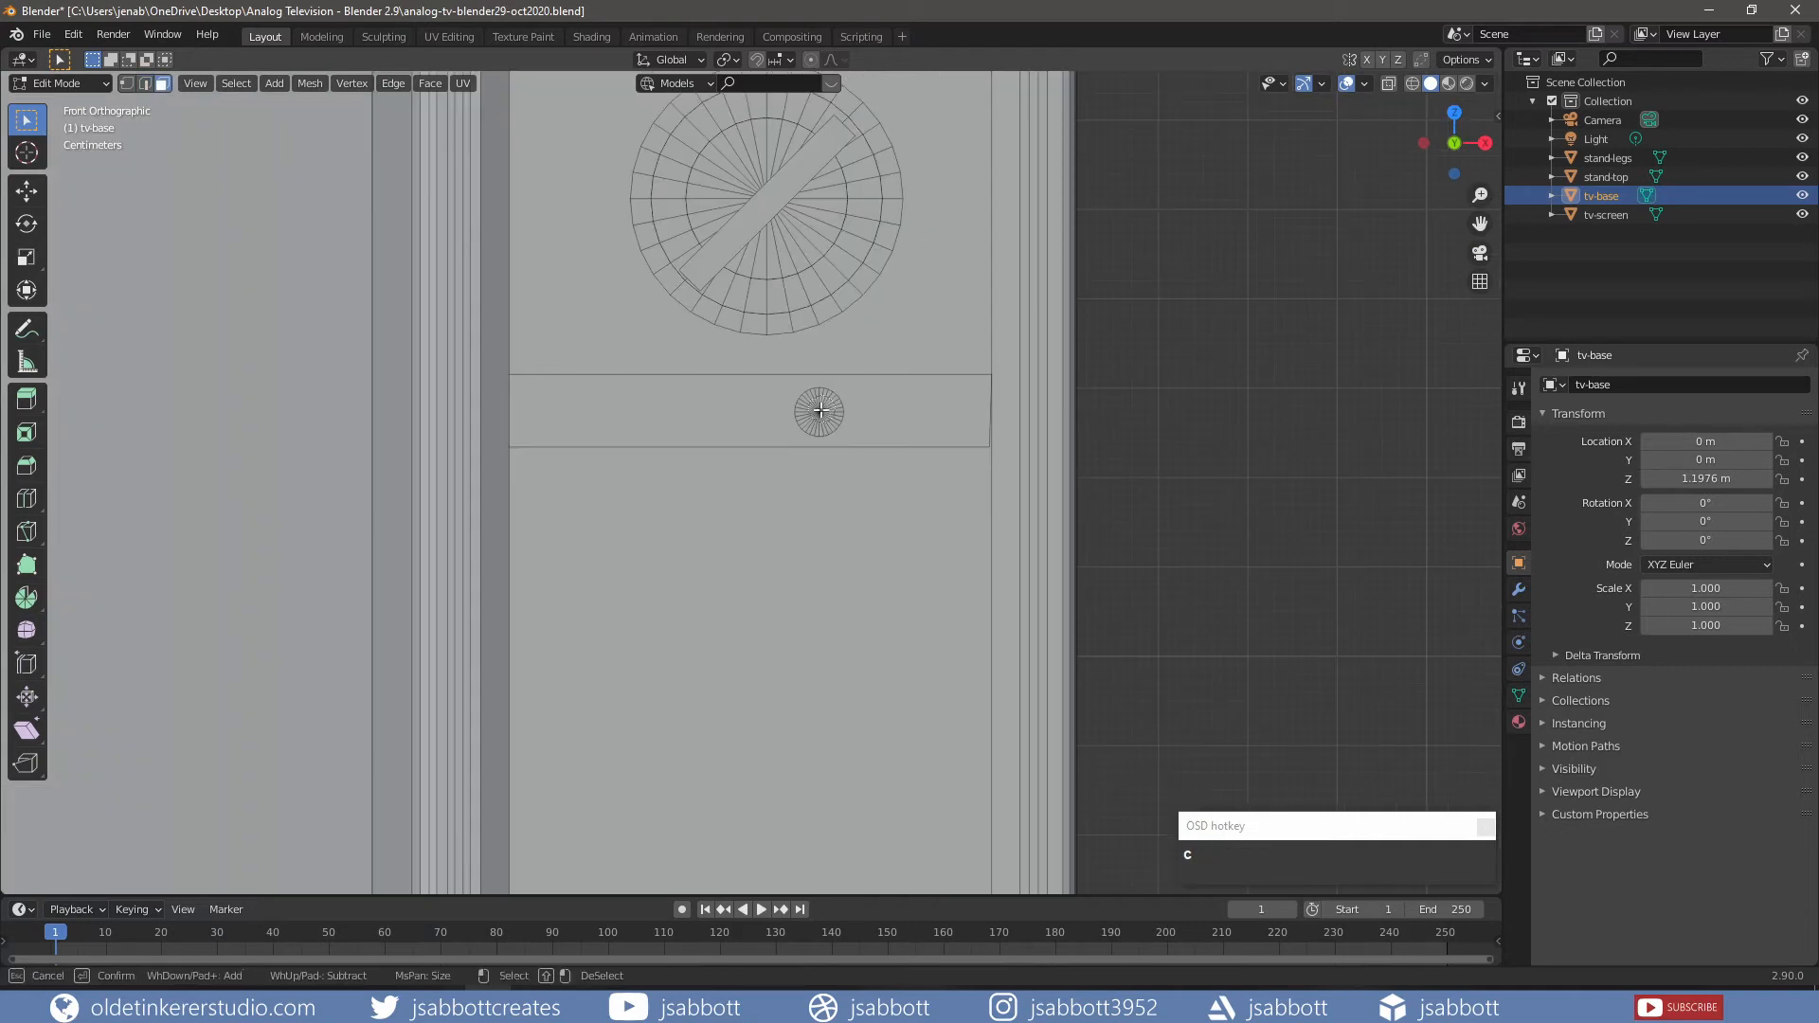
left_click(820, 412)
right_click(881, 393)
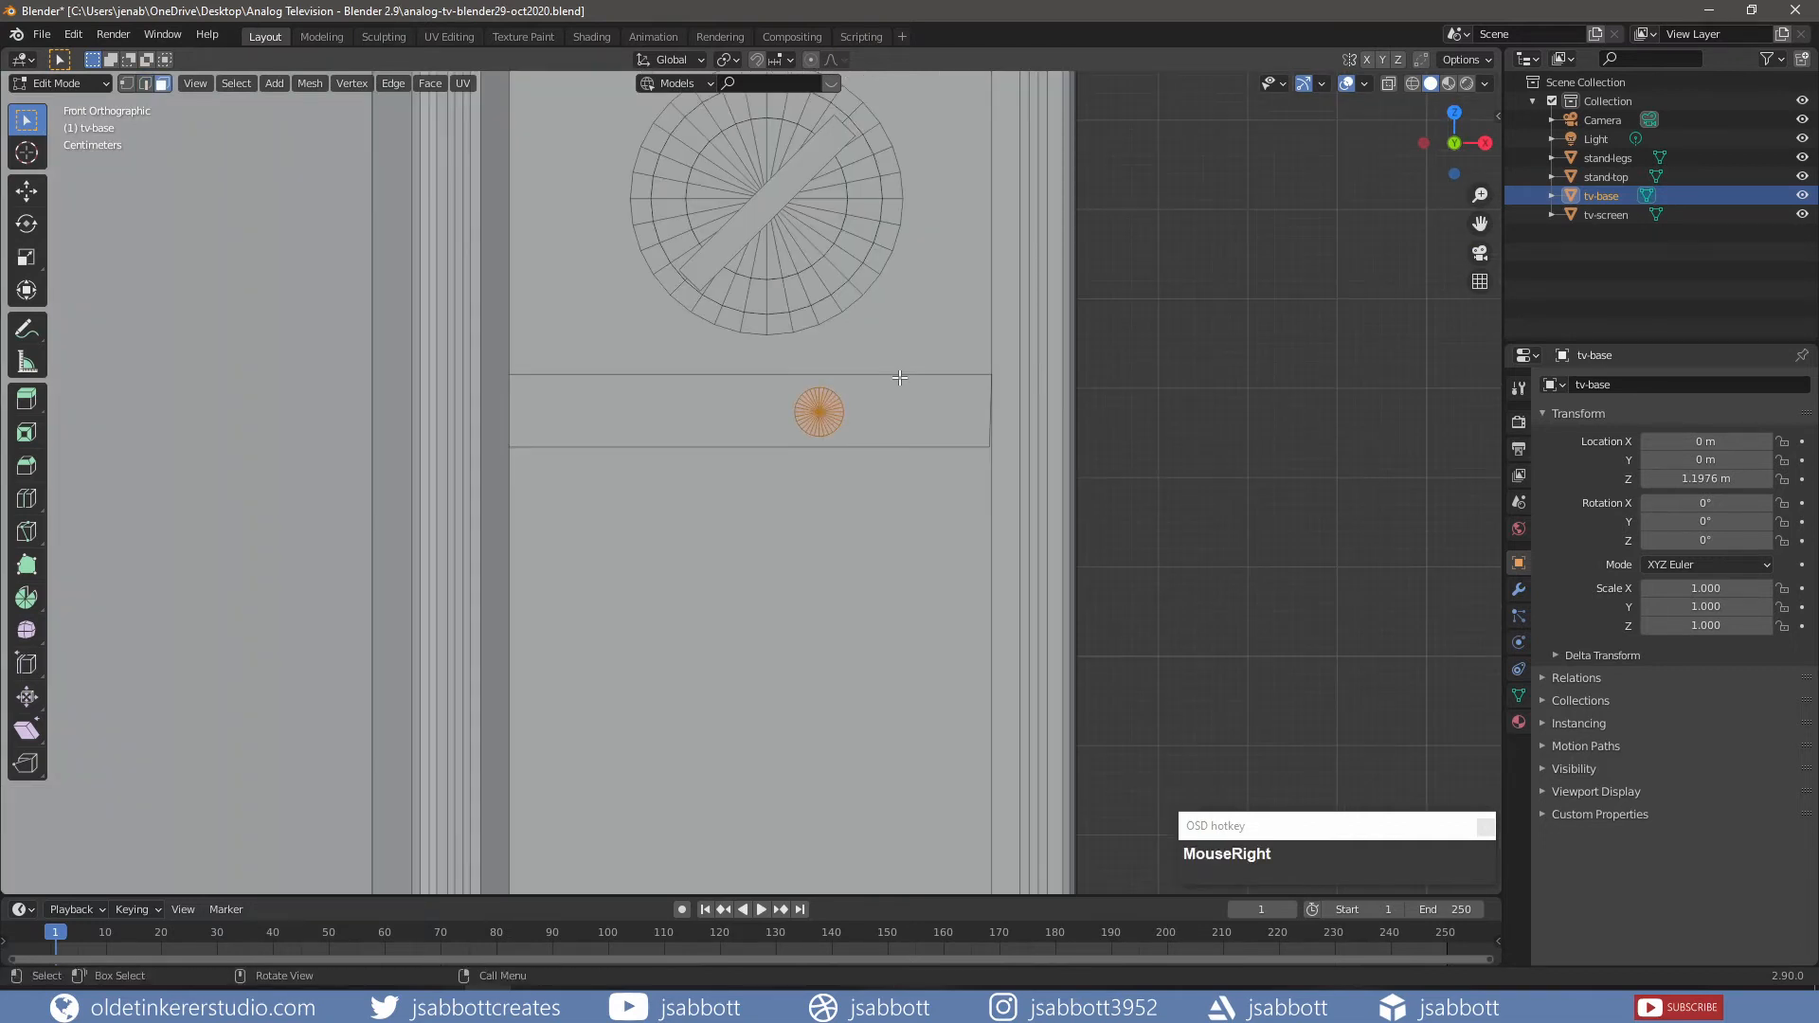
key("i")
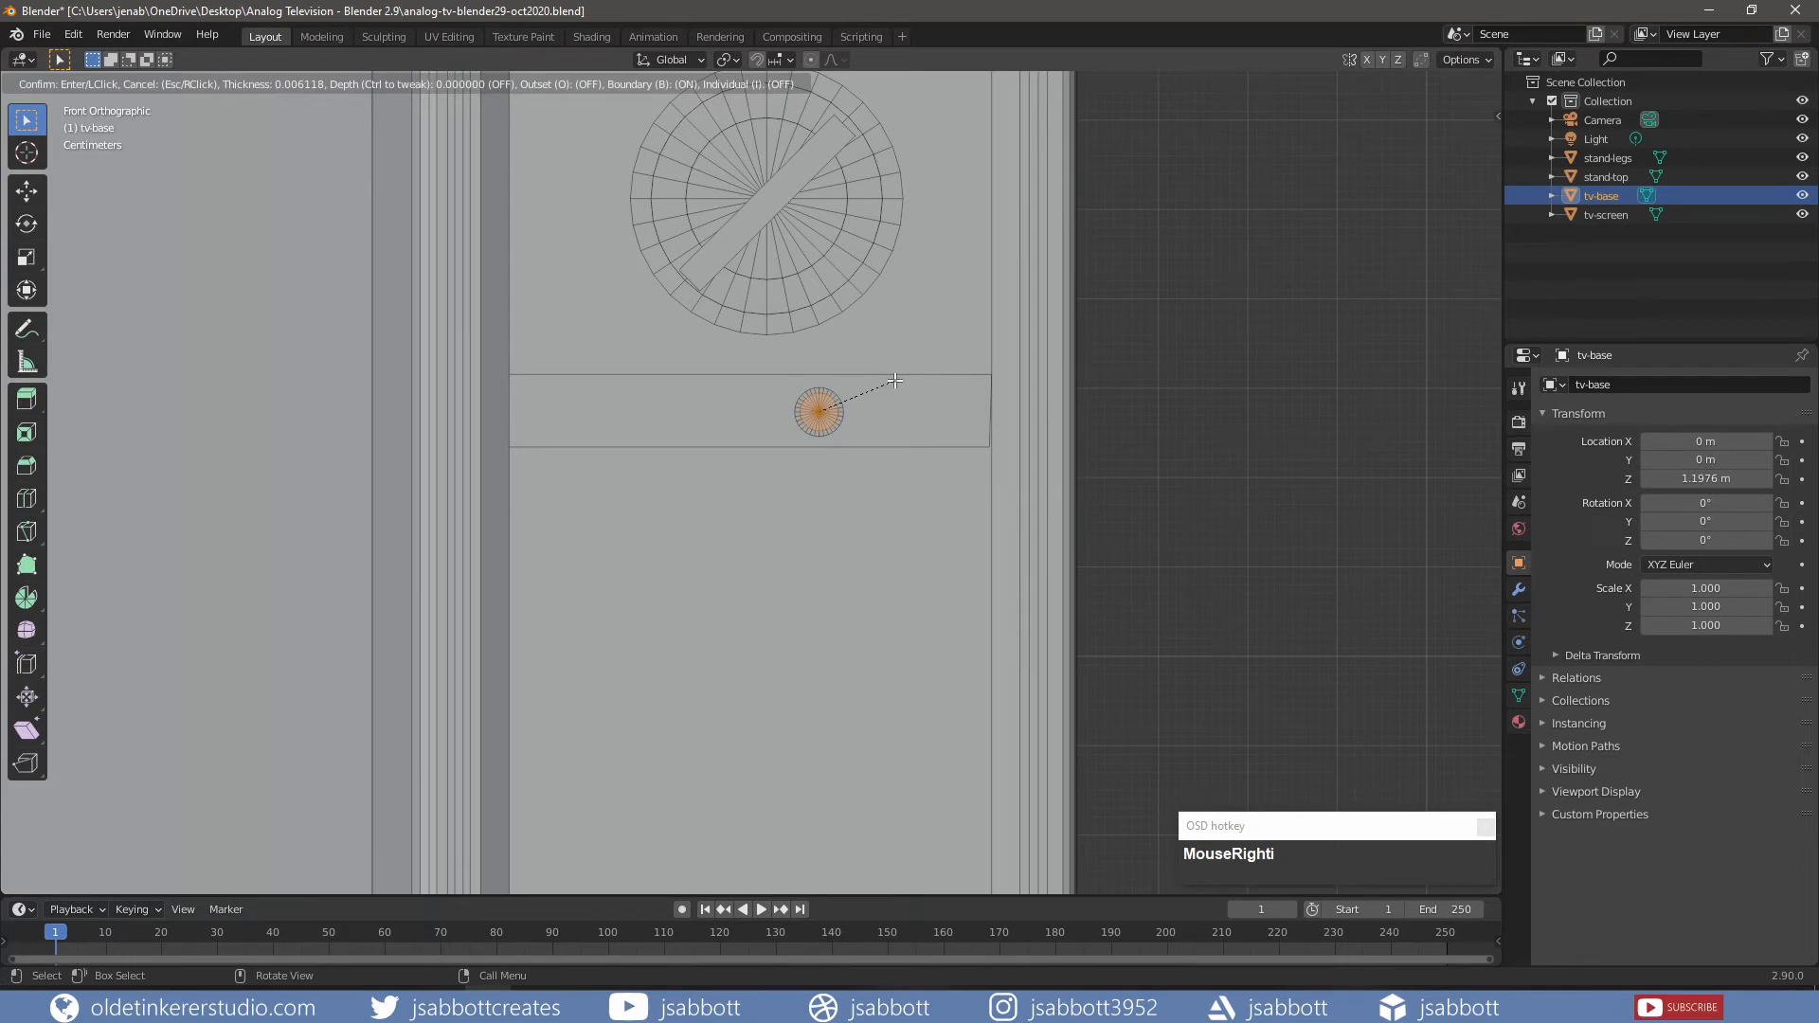
left_click(895, 380)
- Extrude the inset faces about 0.018 m forward along global Y and scale the end down to taper the button
scroll(913, 352, "down", 1)
middle_click_drag(913, 352, 823, 383)
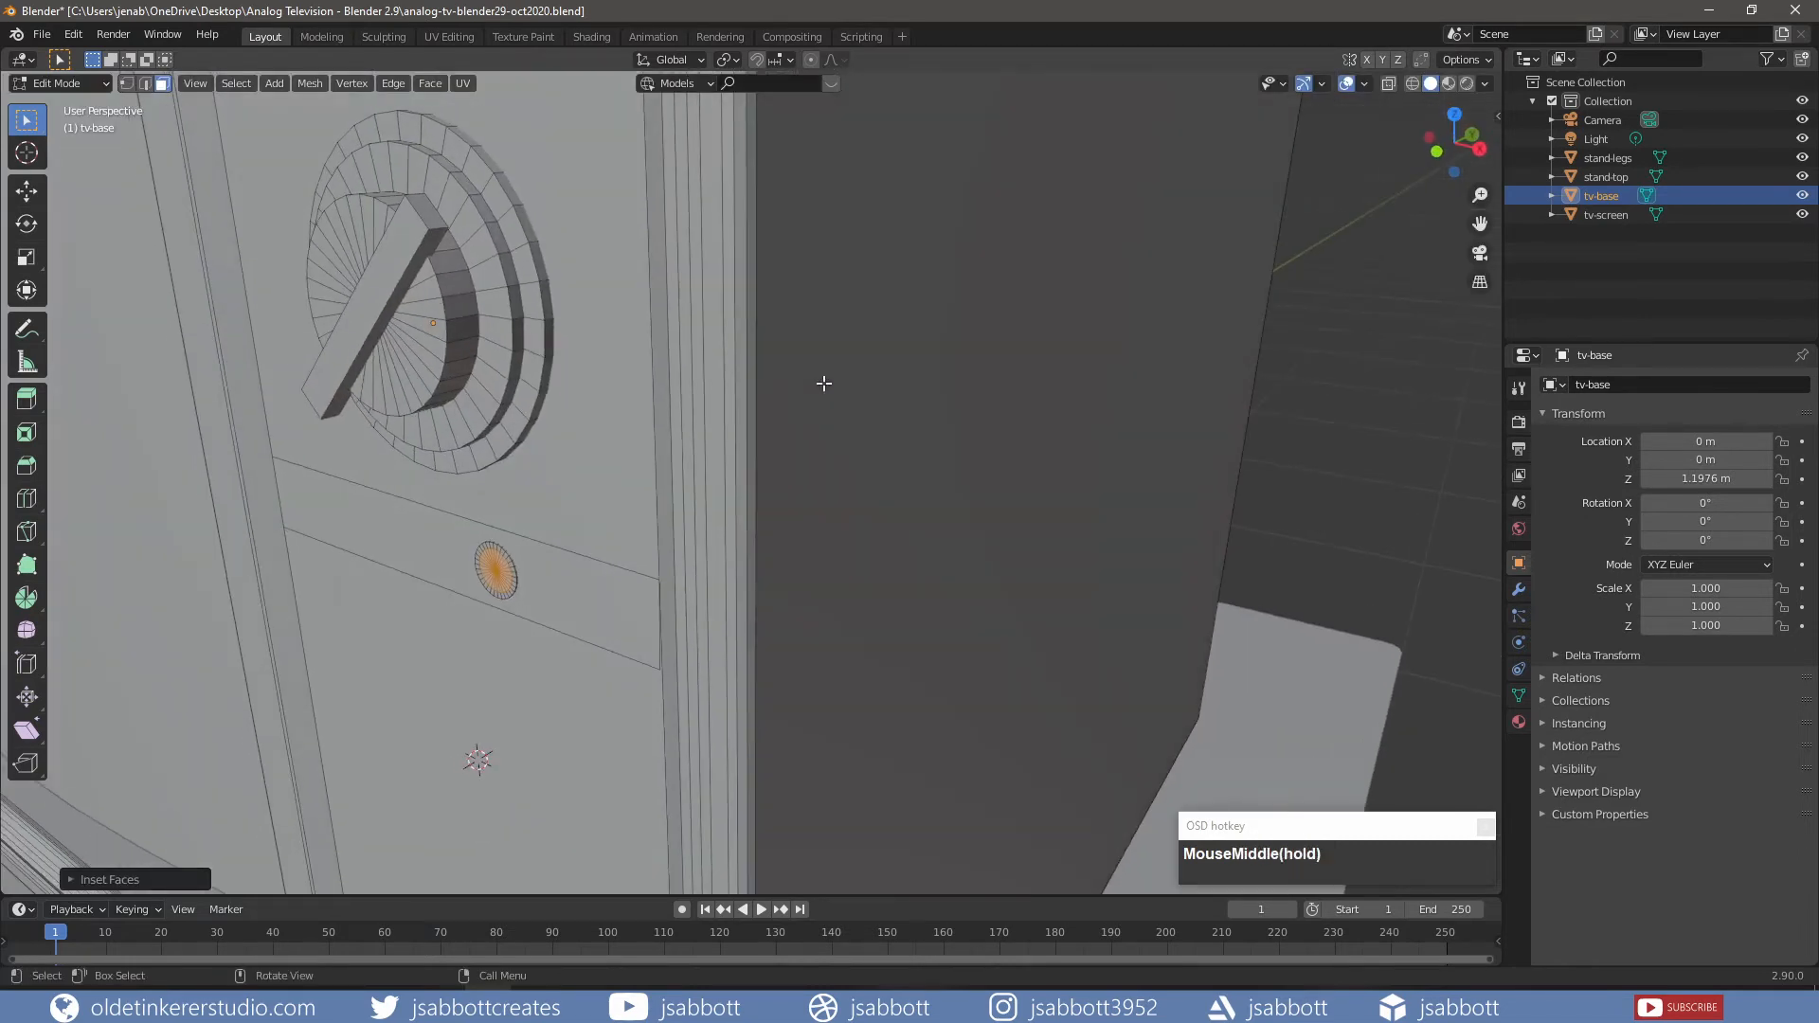
key("e")
key("y")
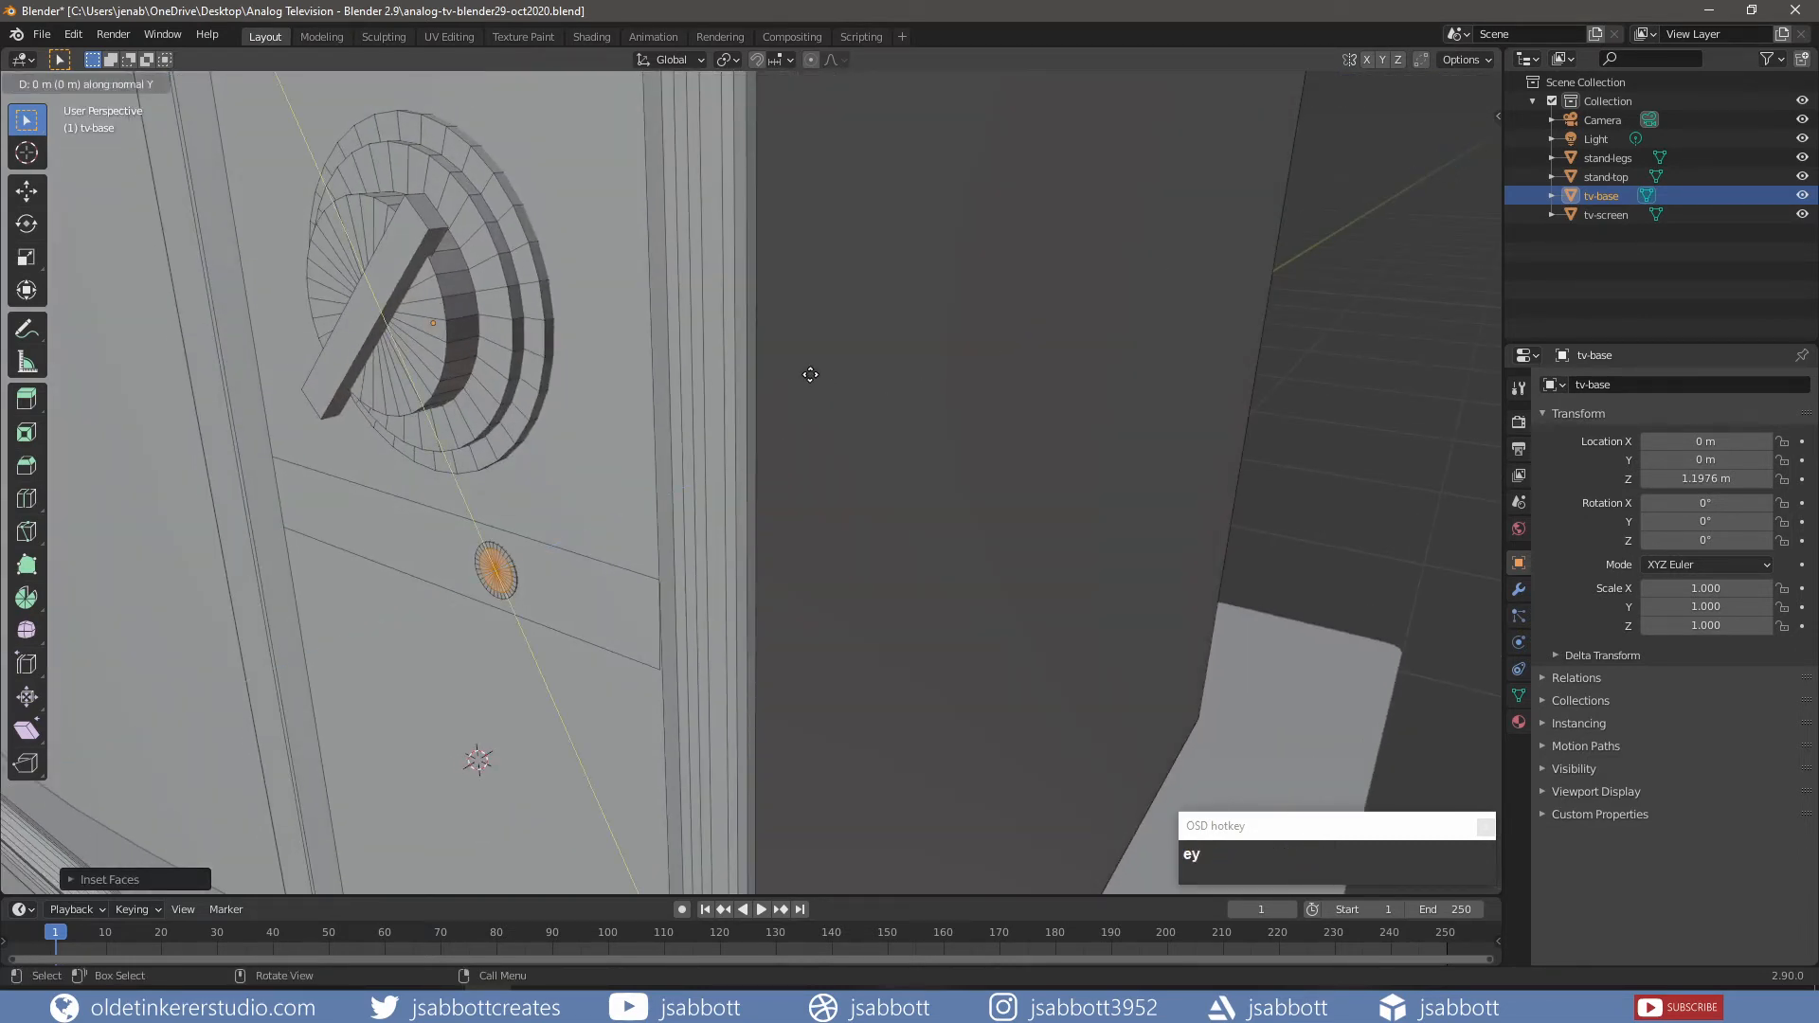
key("y")
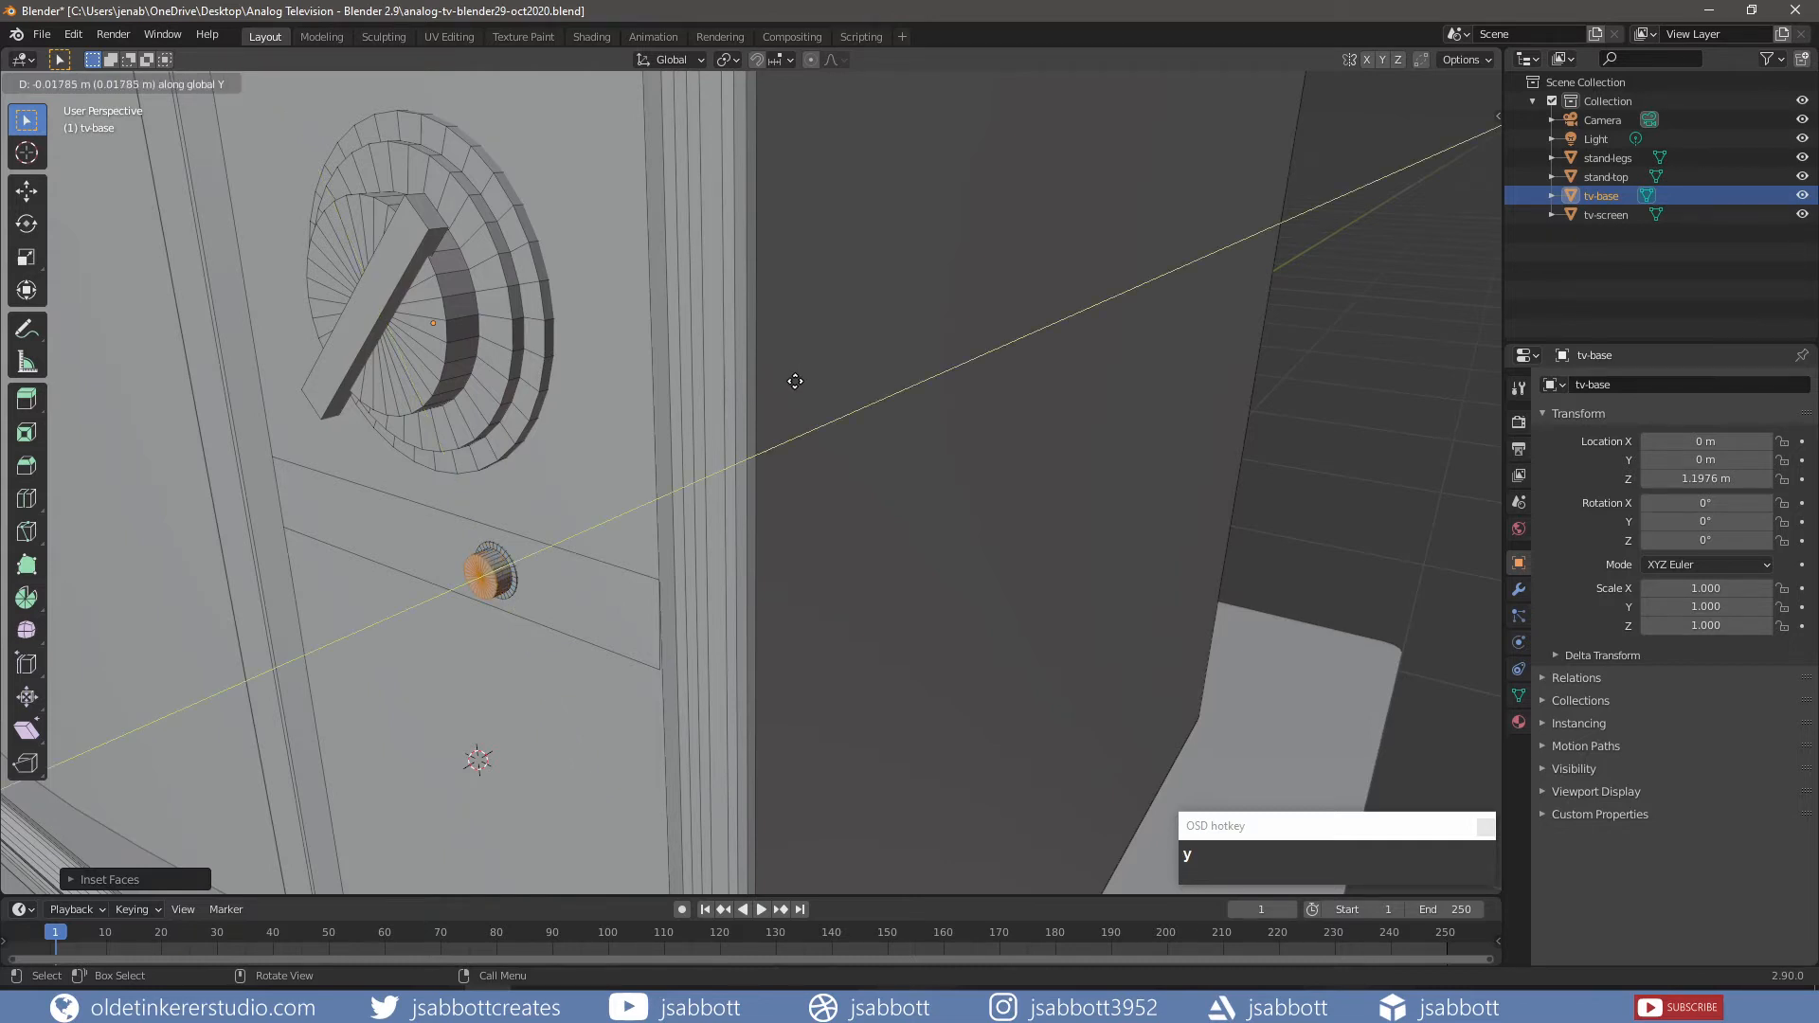
left_click(795, 381)
key("s")
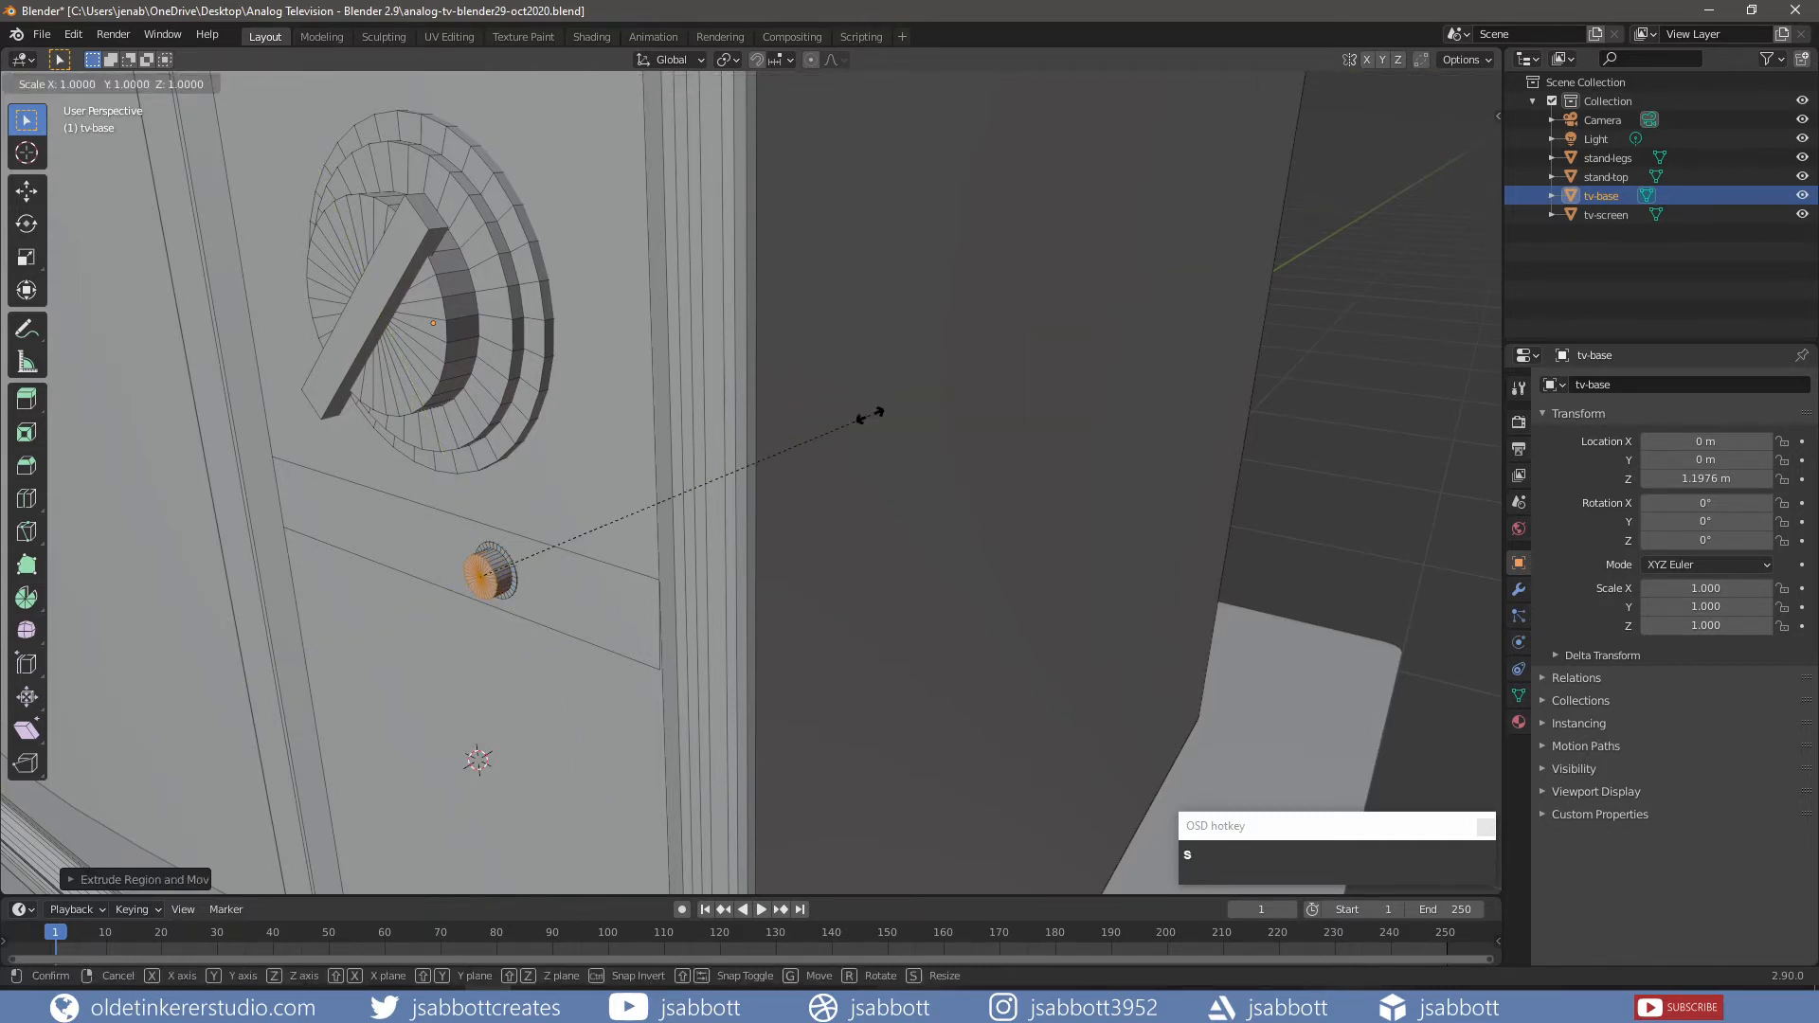
left_click(777, 447)
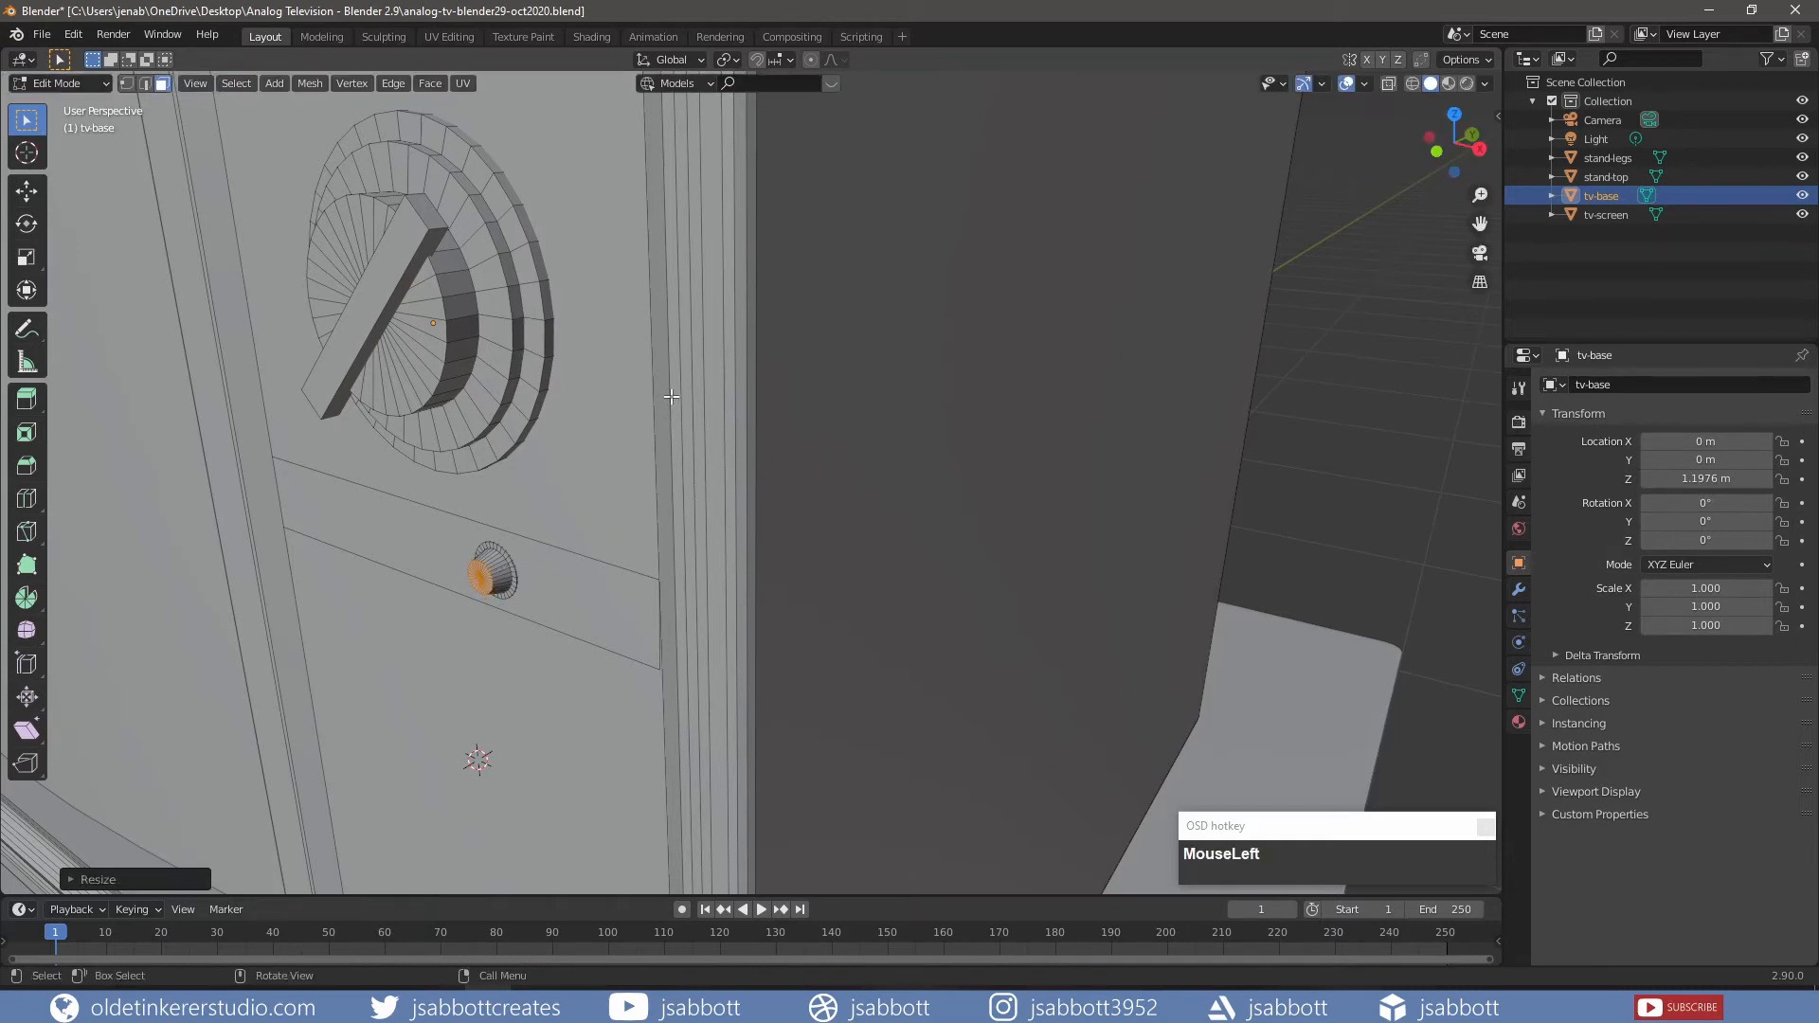
- Duplicate the whole button, move the copy about -0.144 m along X on the strip, and save the file
key("KP_1")
key("l")
key("shift+d")
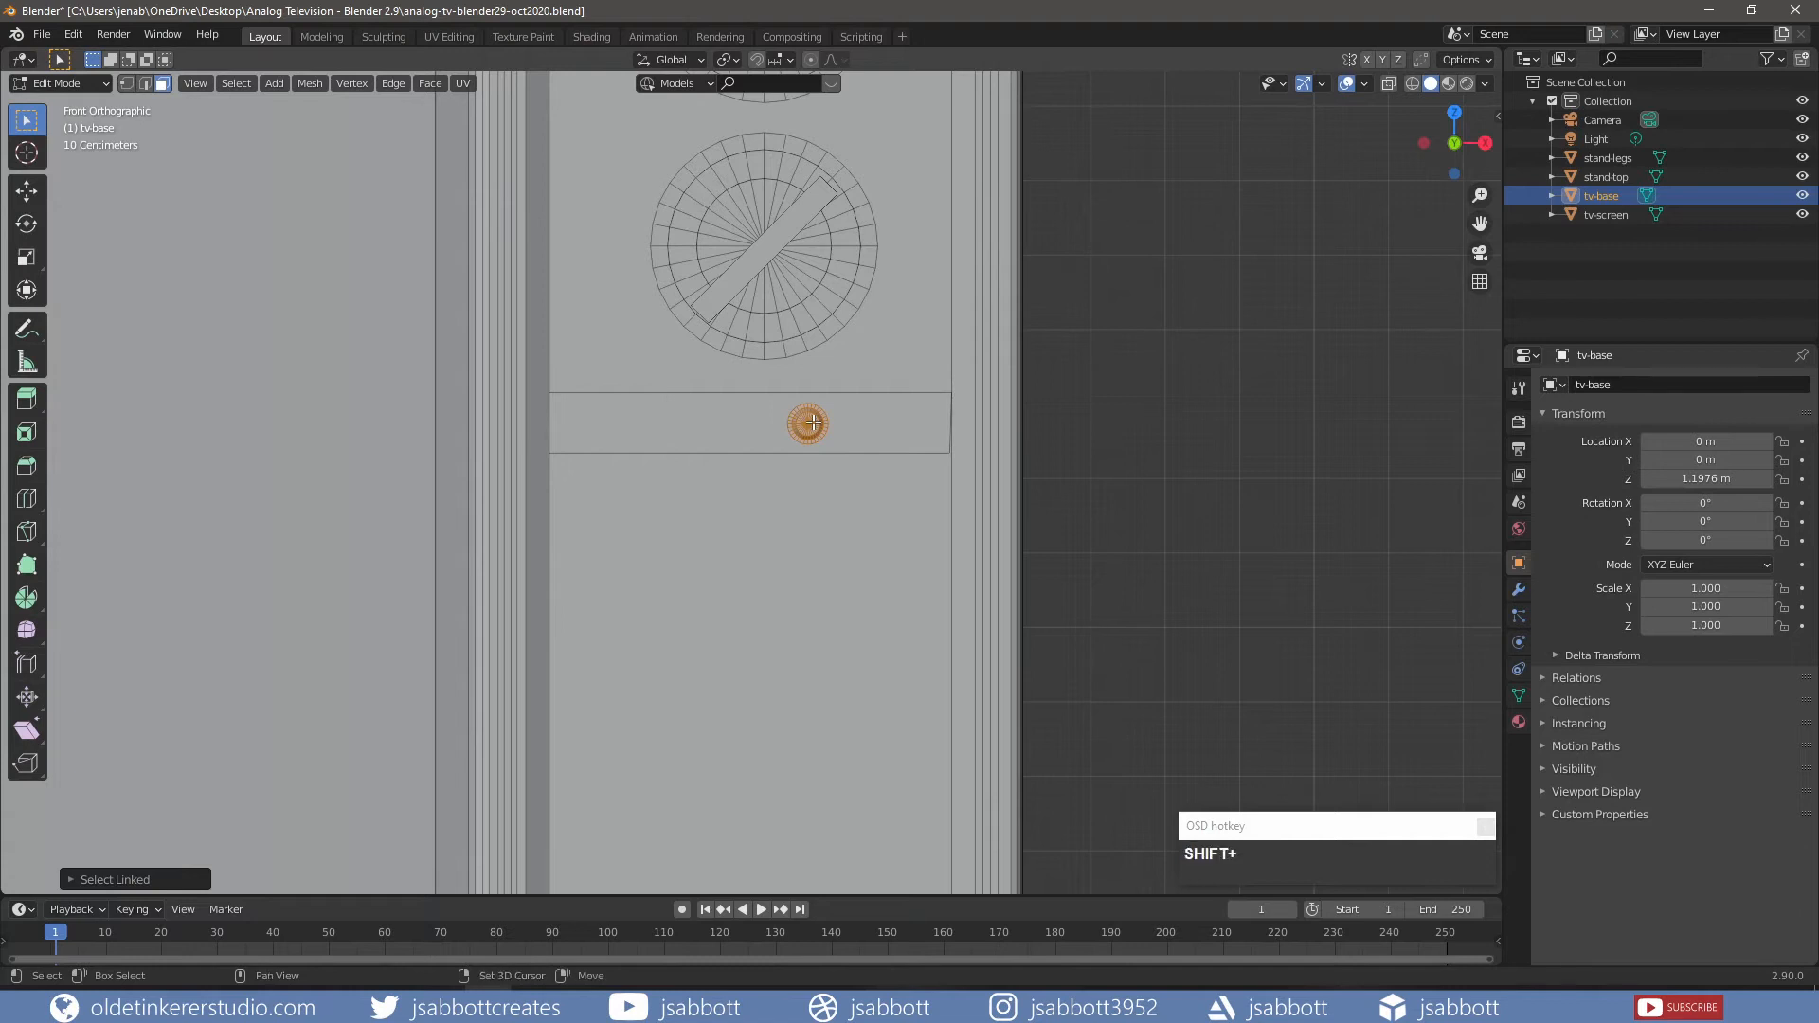
right_click(812, 423)
key("g")
key("x")
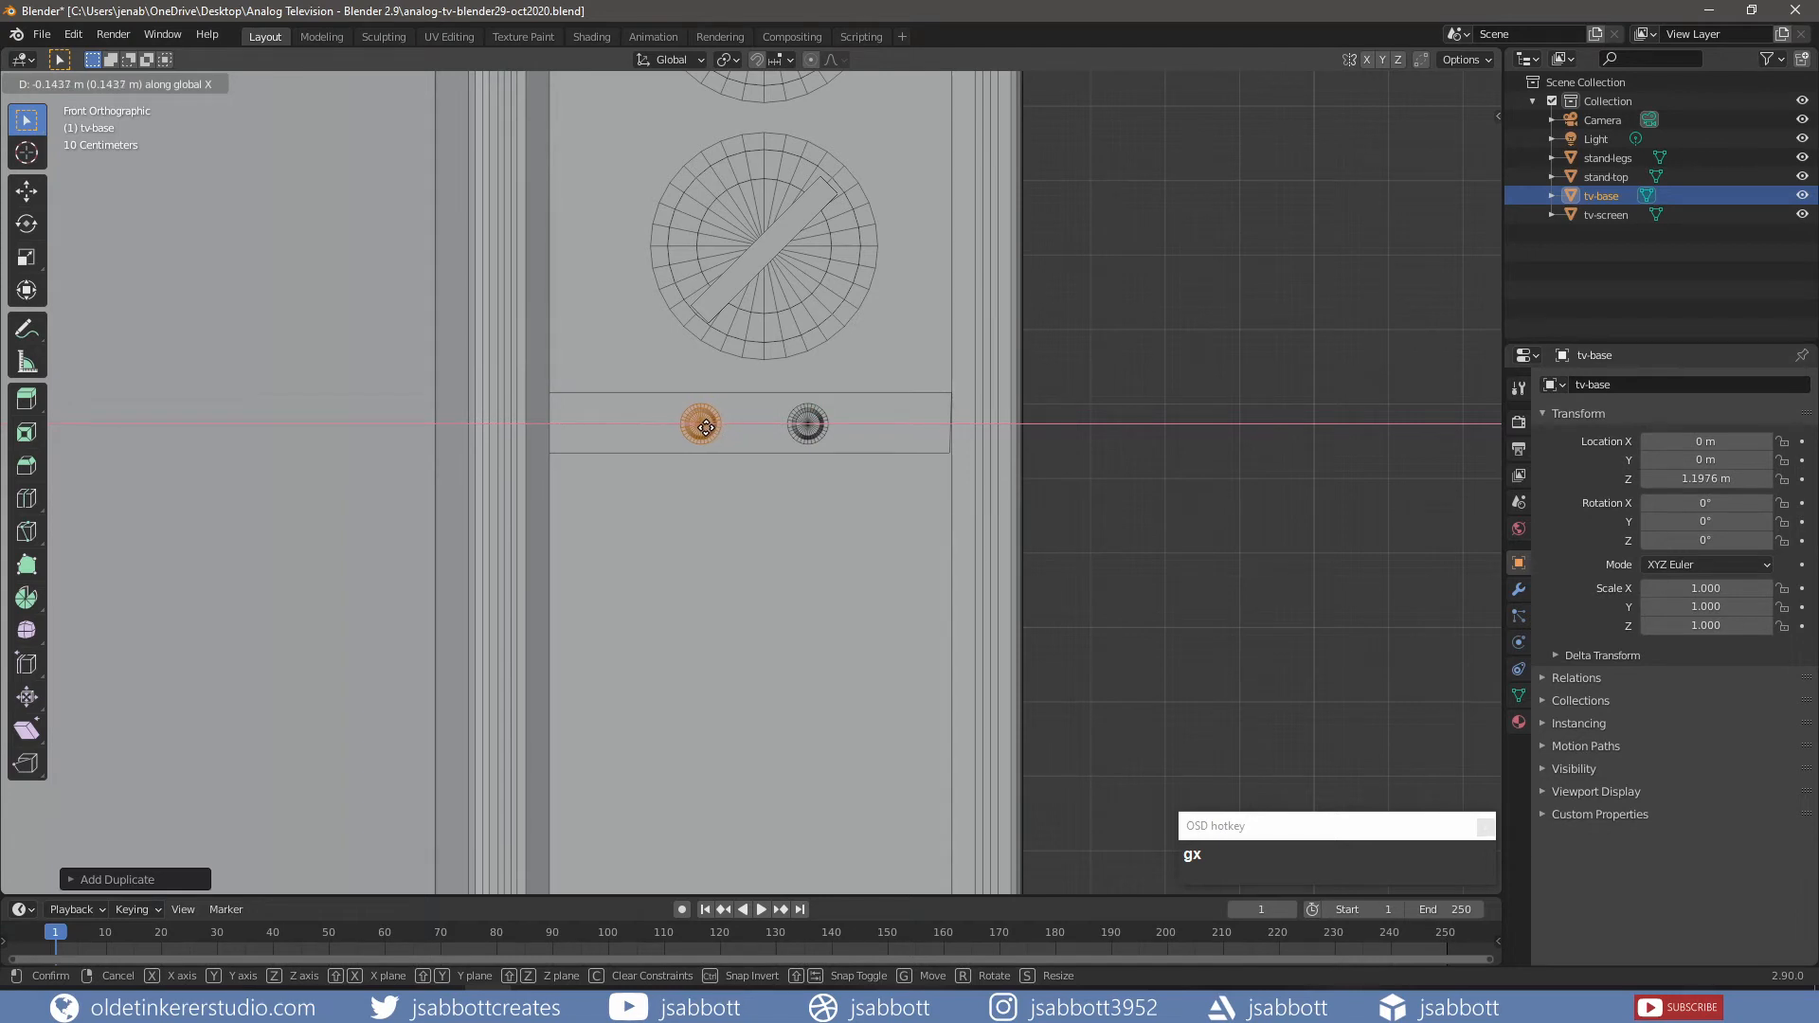
left_click(706, 428)
left_click(838, 664)
key("ctrl+s")
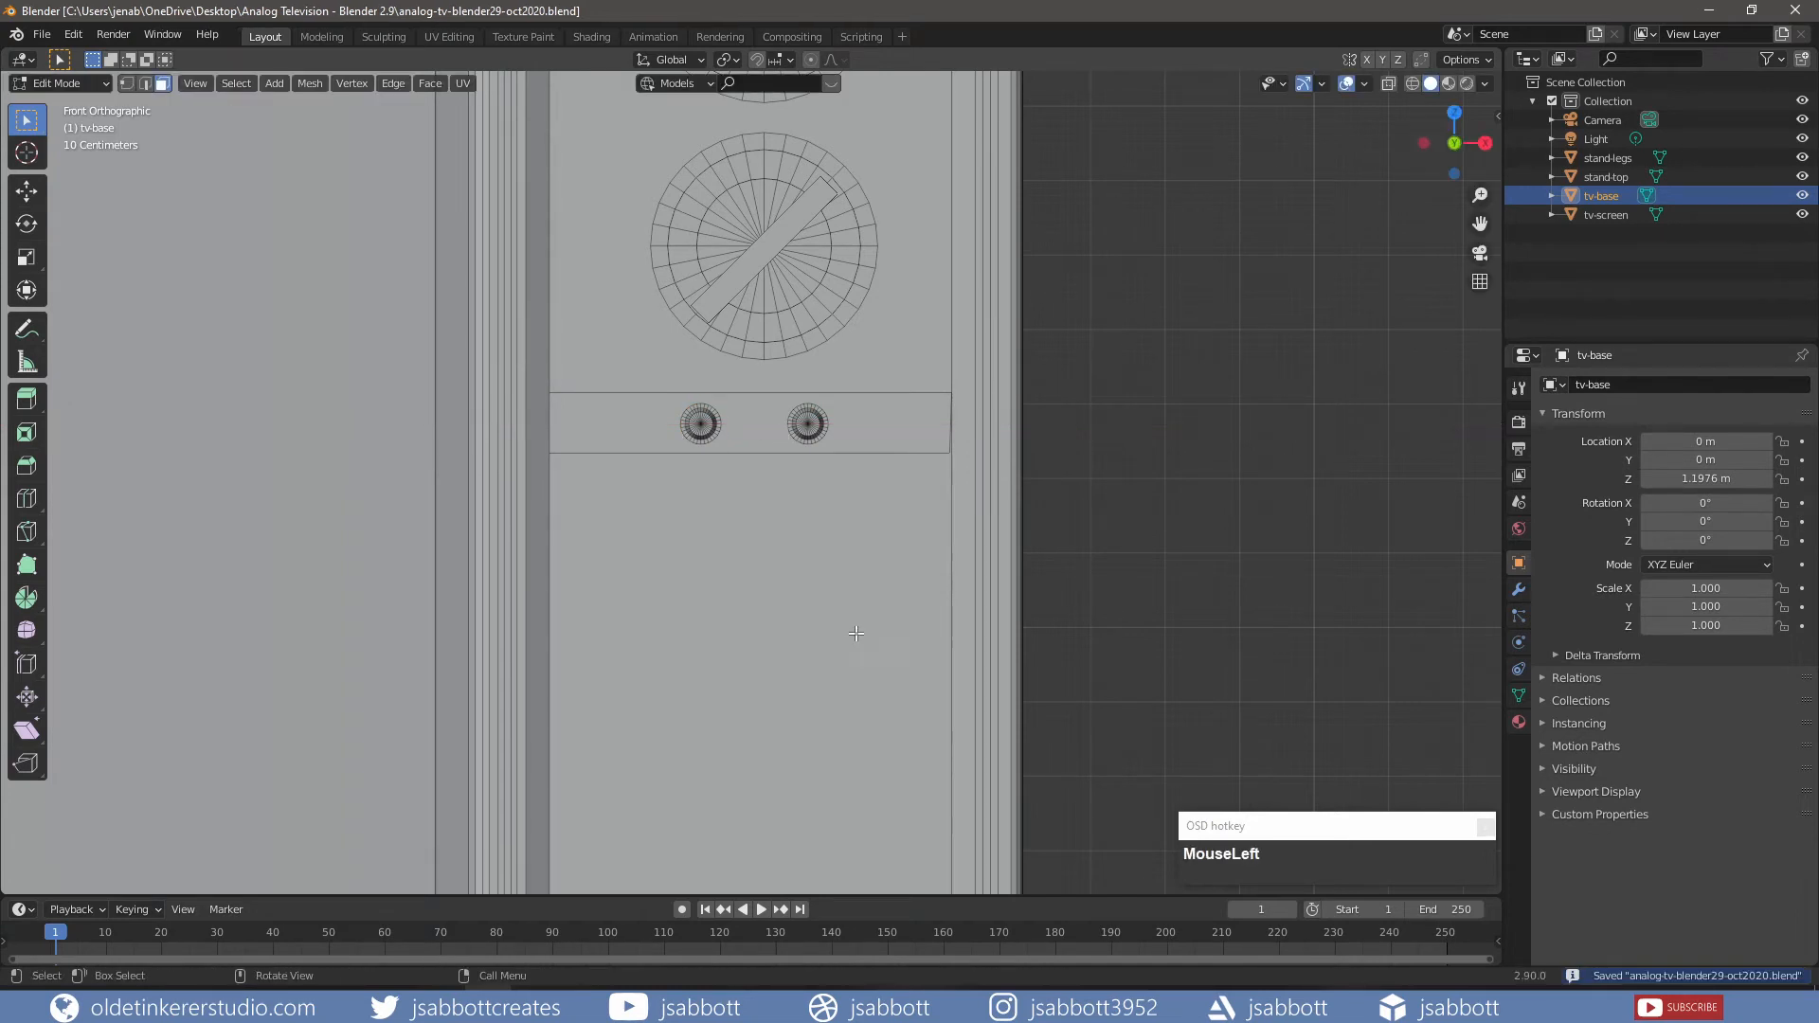
- Knife-cut horizontal edges across the side panel near its lower end to form a second narrow strip
middle_click_drag(831, 696, 812, 495, "shift")
middle_click_drag(799, 649, 674, 531, "shift")
key("k")
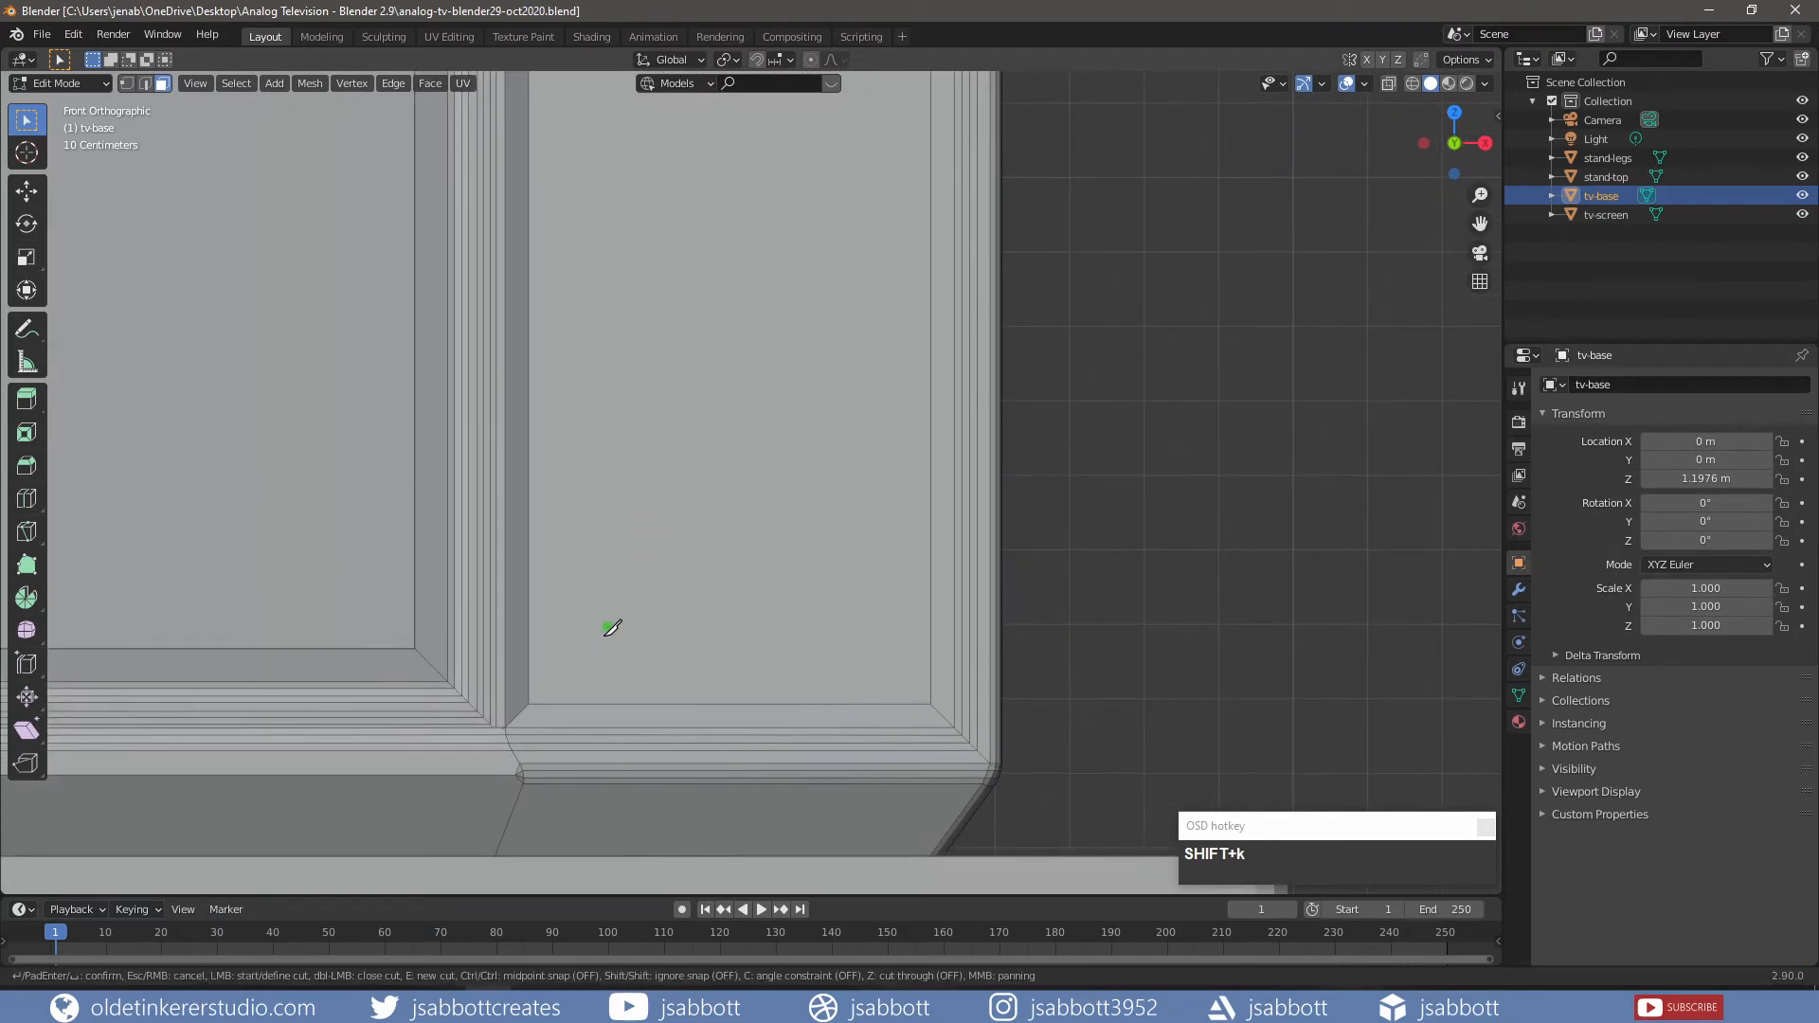
left_click(531, 675)
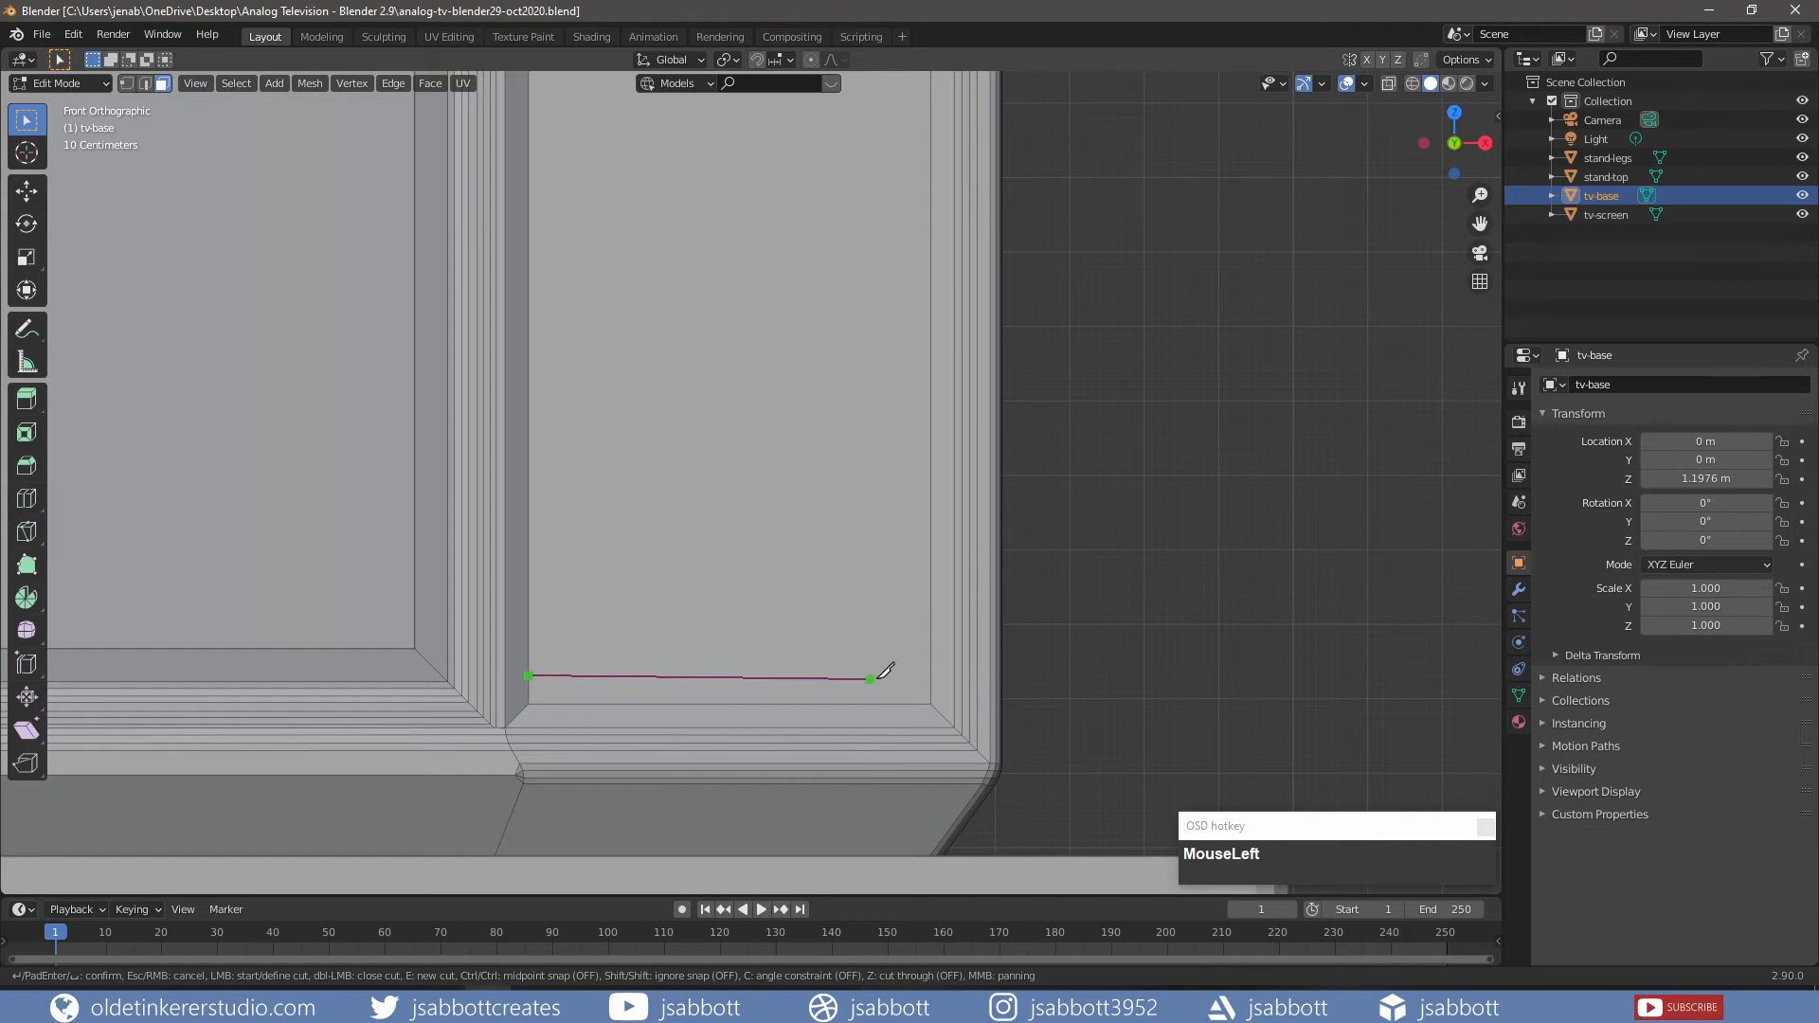
key("shift")
left_click(928, 675)
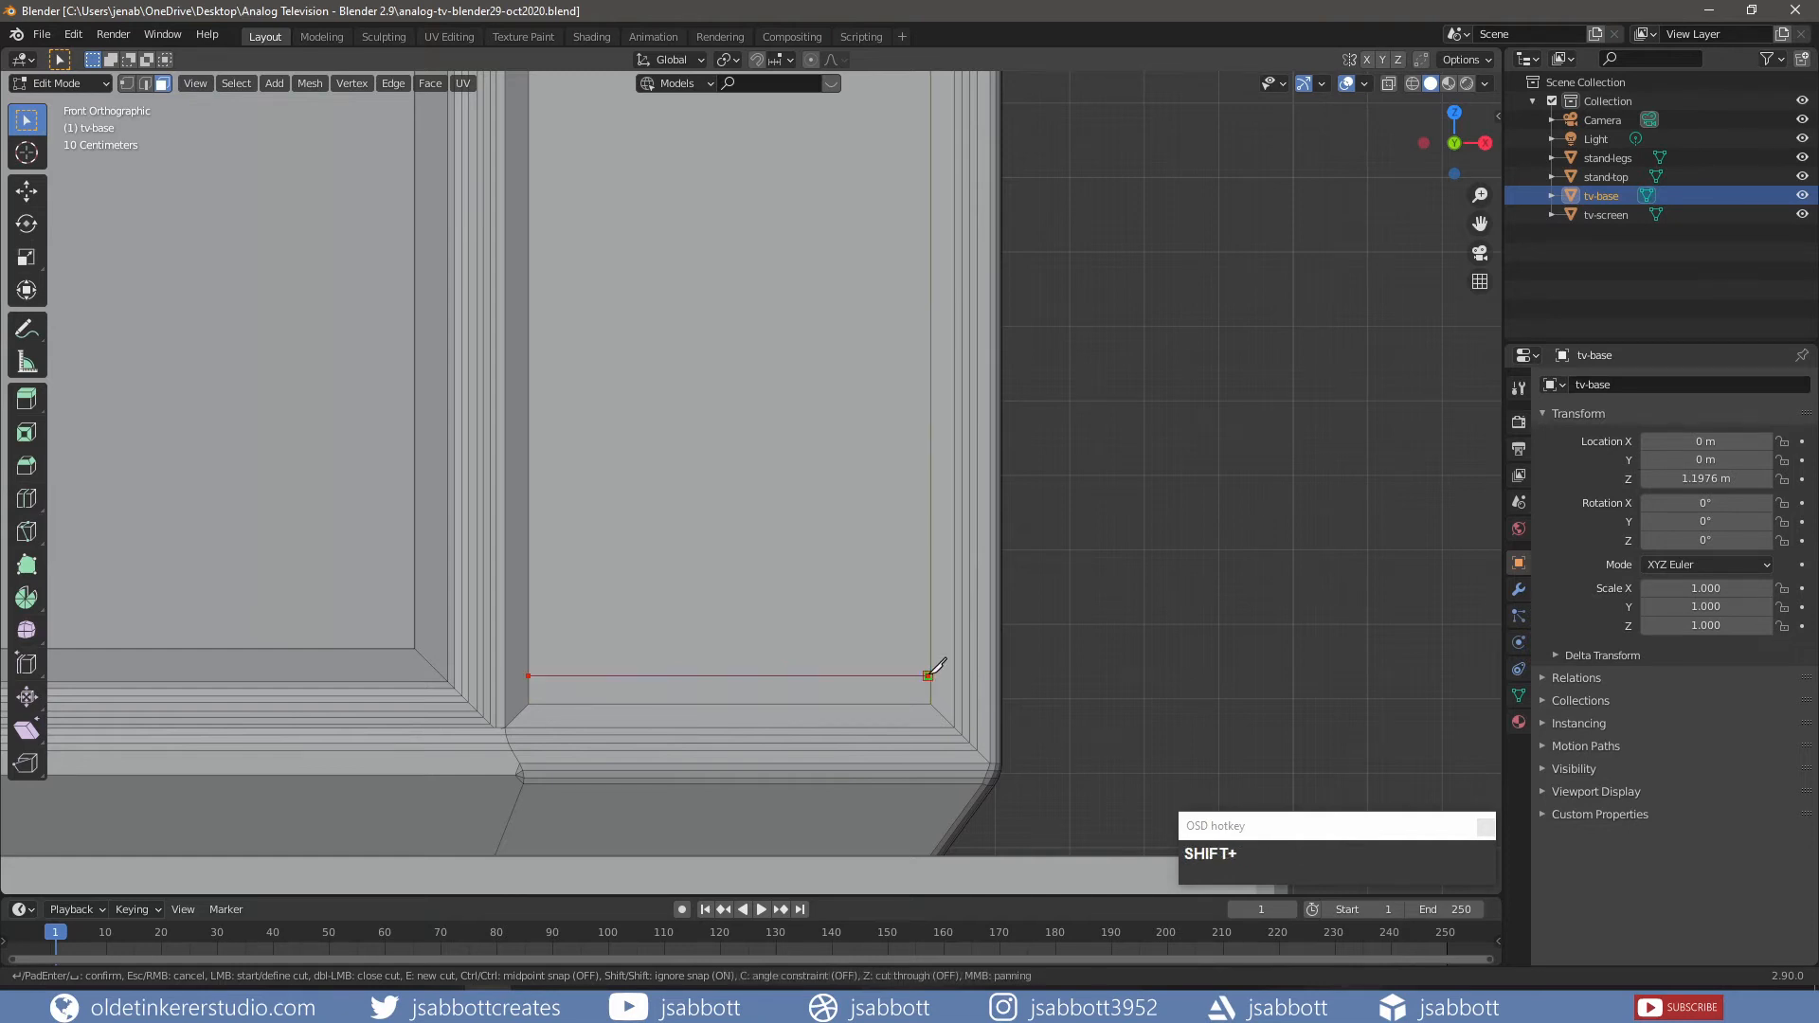
key("Return")
- Duplicate both small buttons and move the copies about -0.903 m along Z onto the lower strip
scroll(929, 674, "down", 2)
scroll(769, 241, "up", 3, "shift")
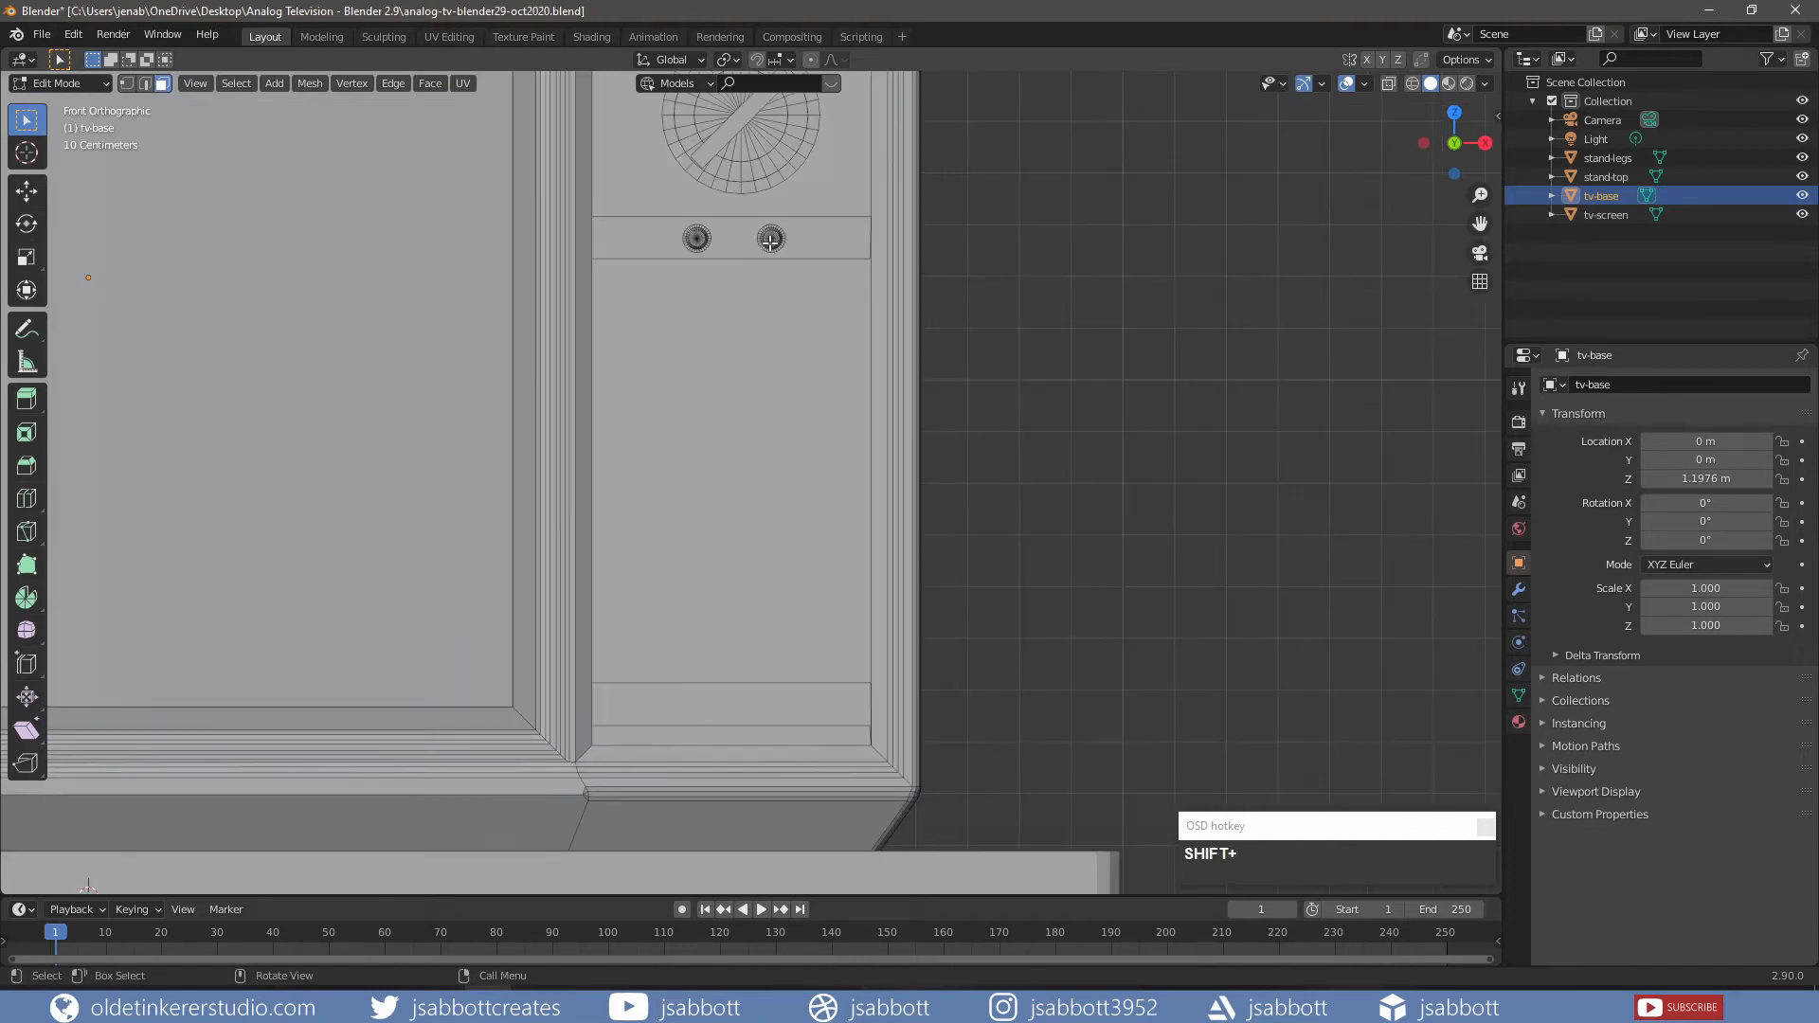
key("l")
key("l")
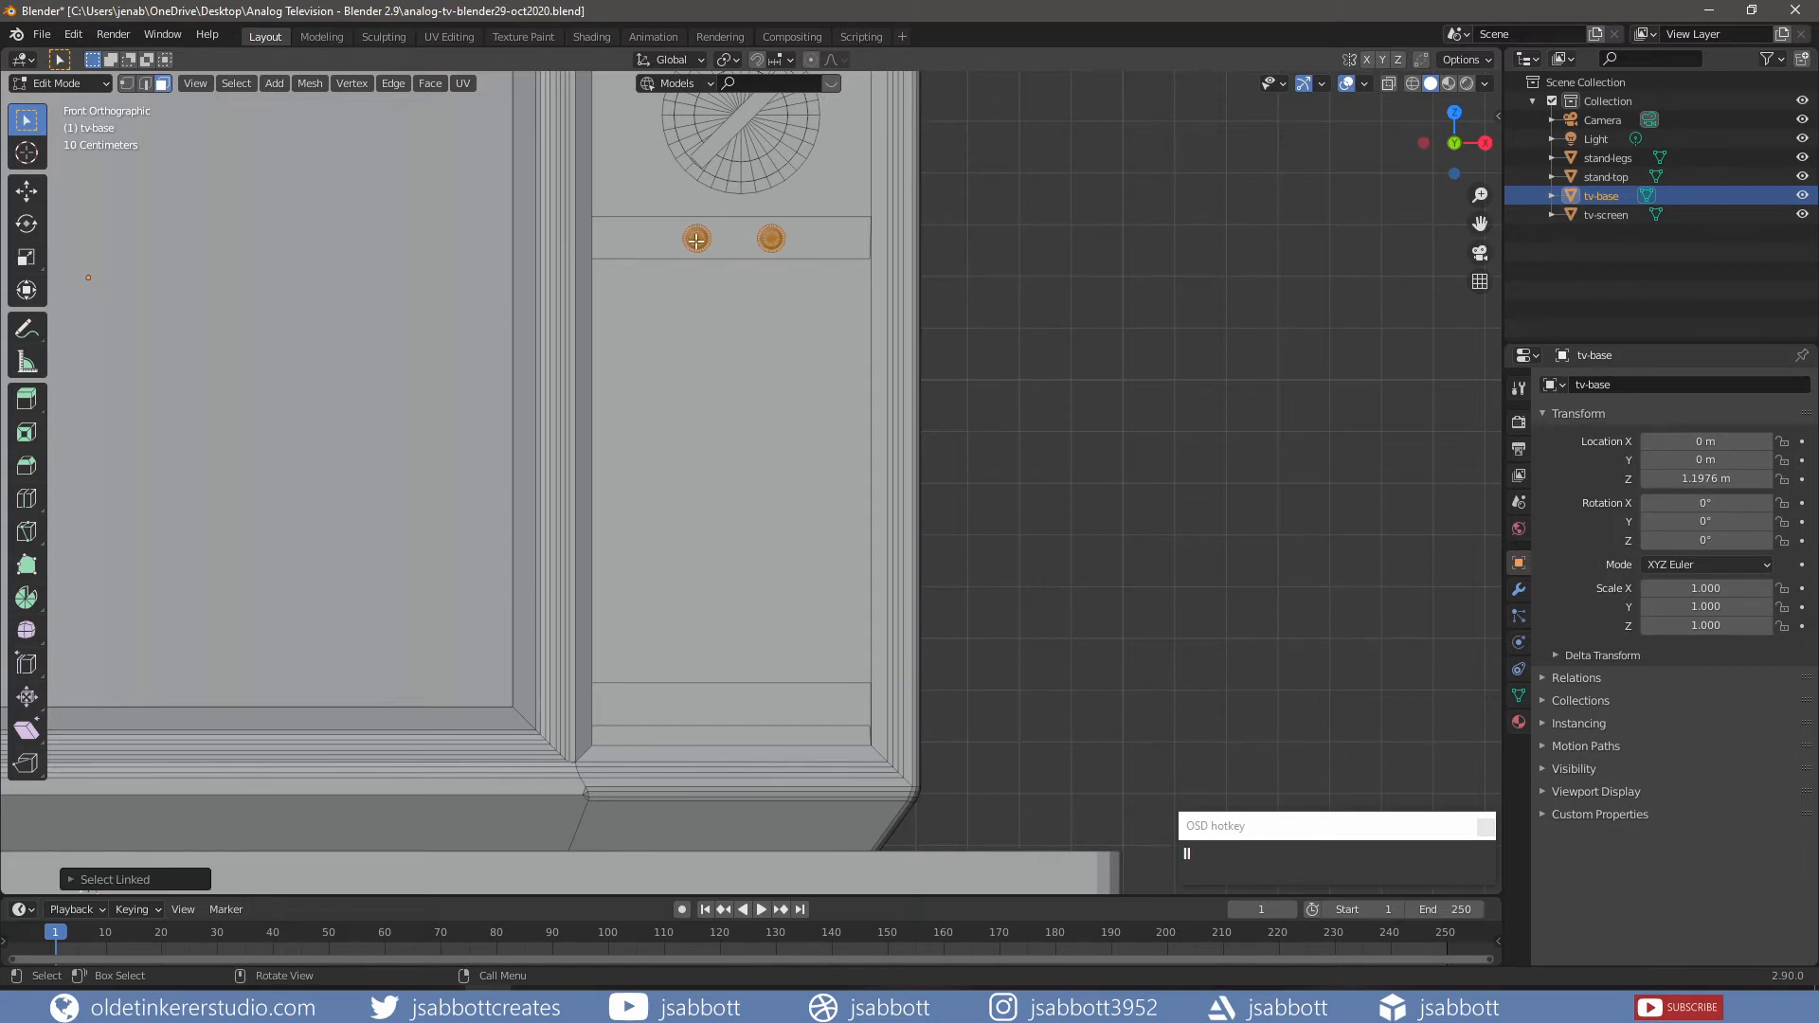
key("shift+d")
key("g")
key("z")
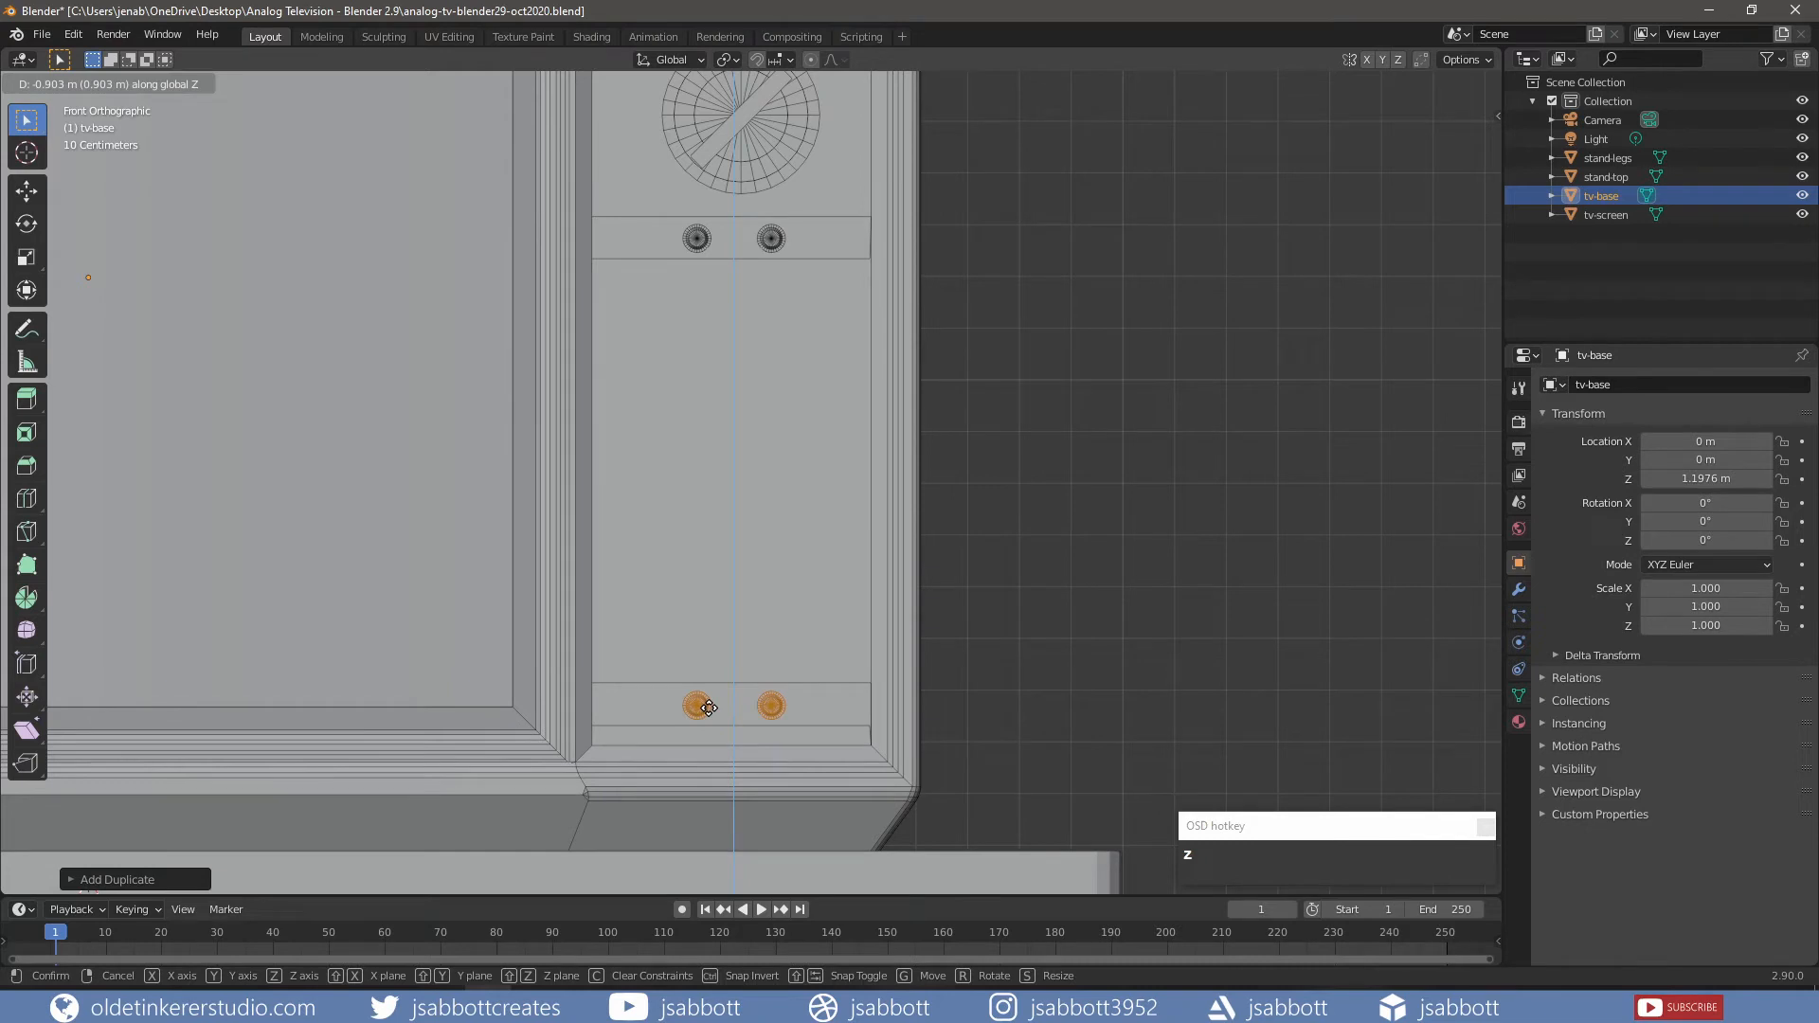
left_click(709, 708)
key("alt+a")
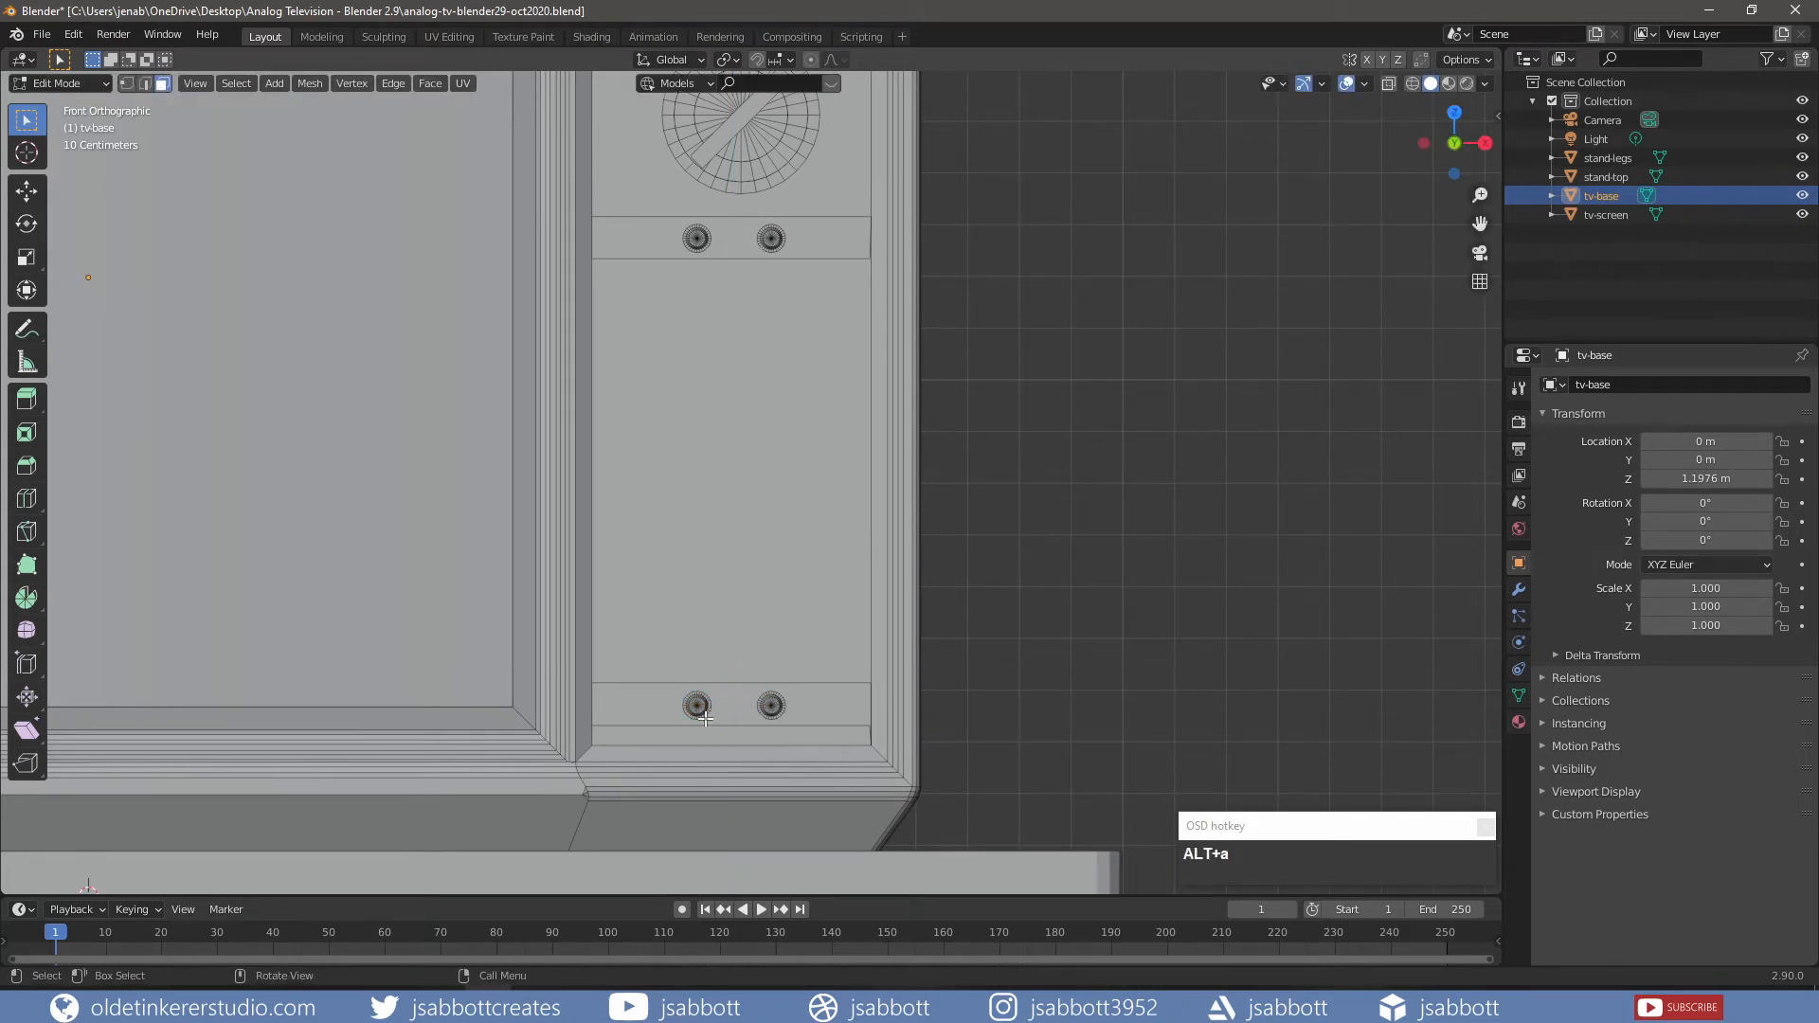
- Duplicate the right button of the lower strip and move the copy about 0.121 m along X
left_click(770, 706)
key("shift+d")
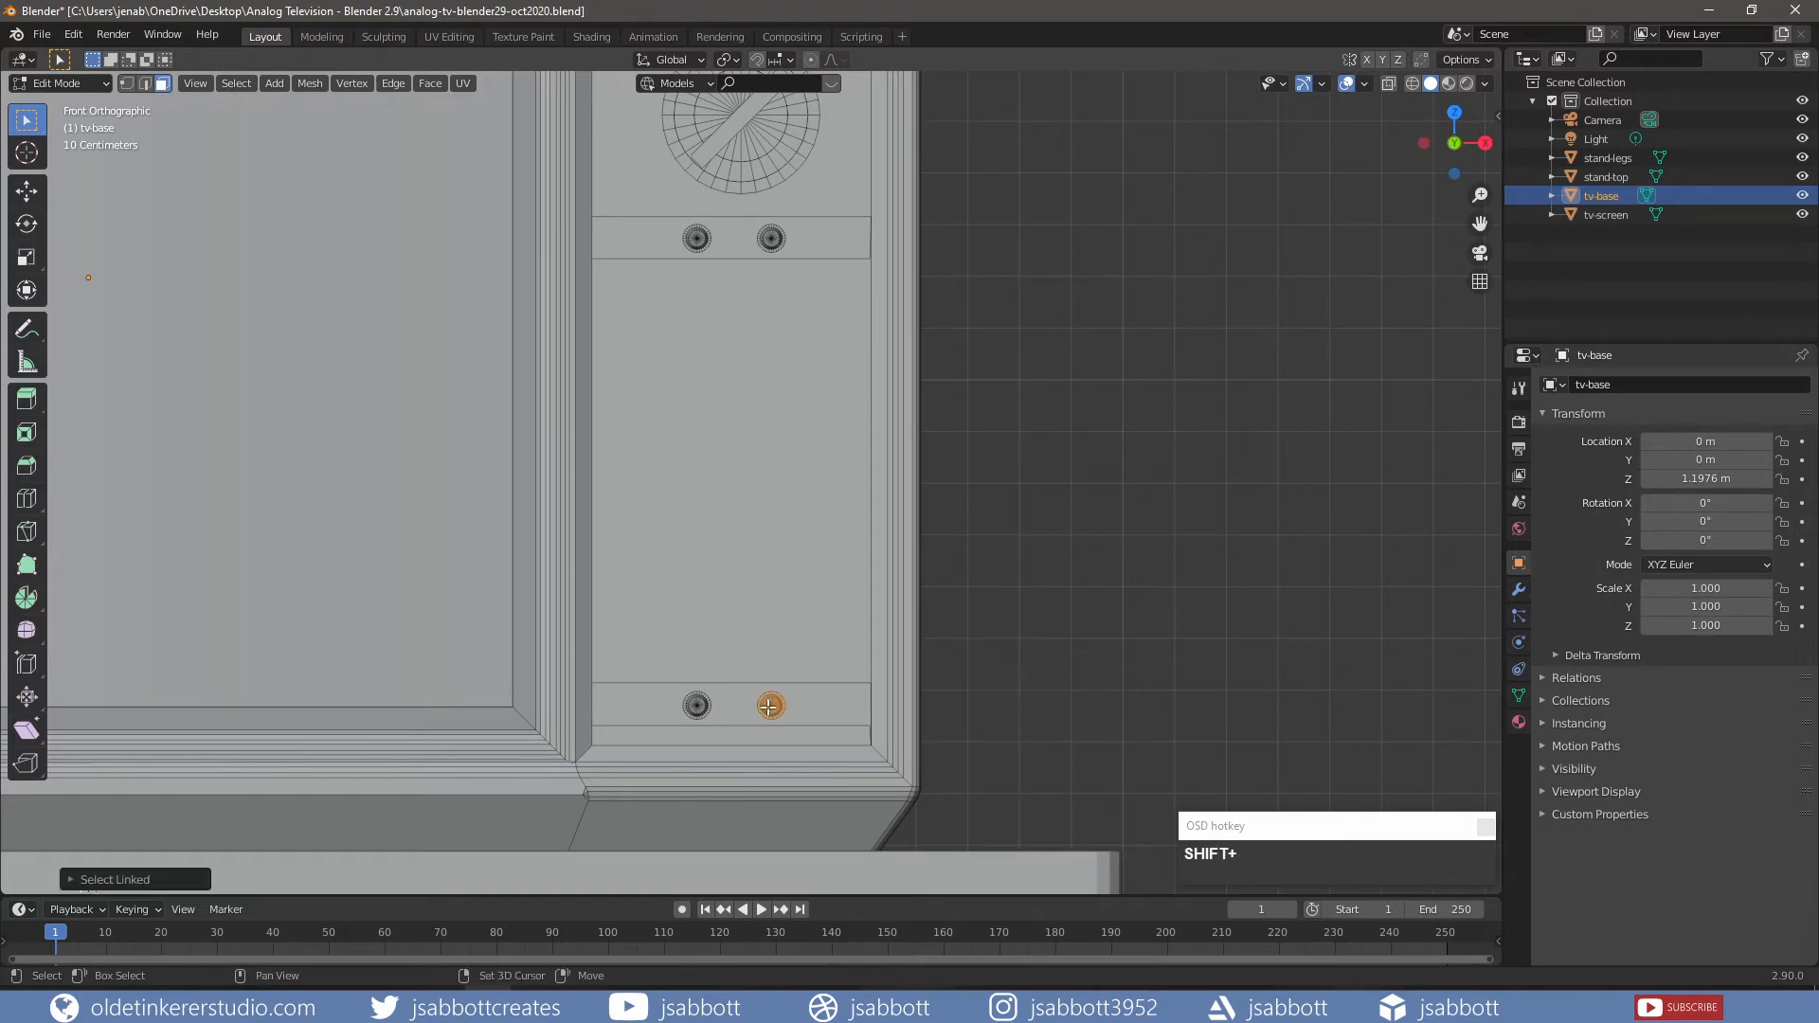
key("g")
key("x")
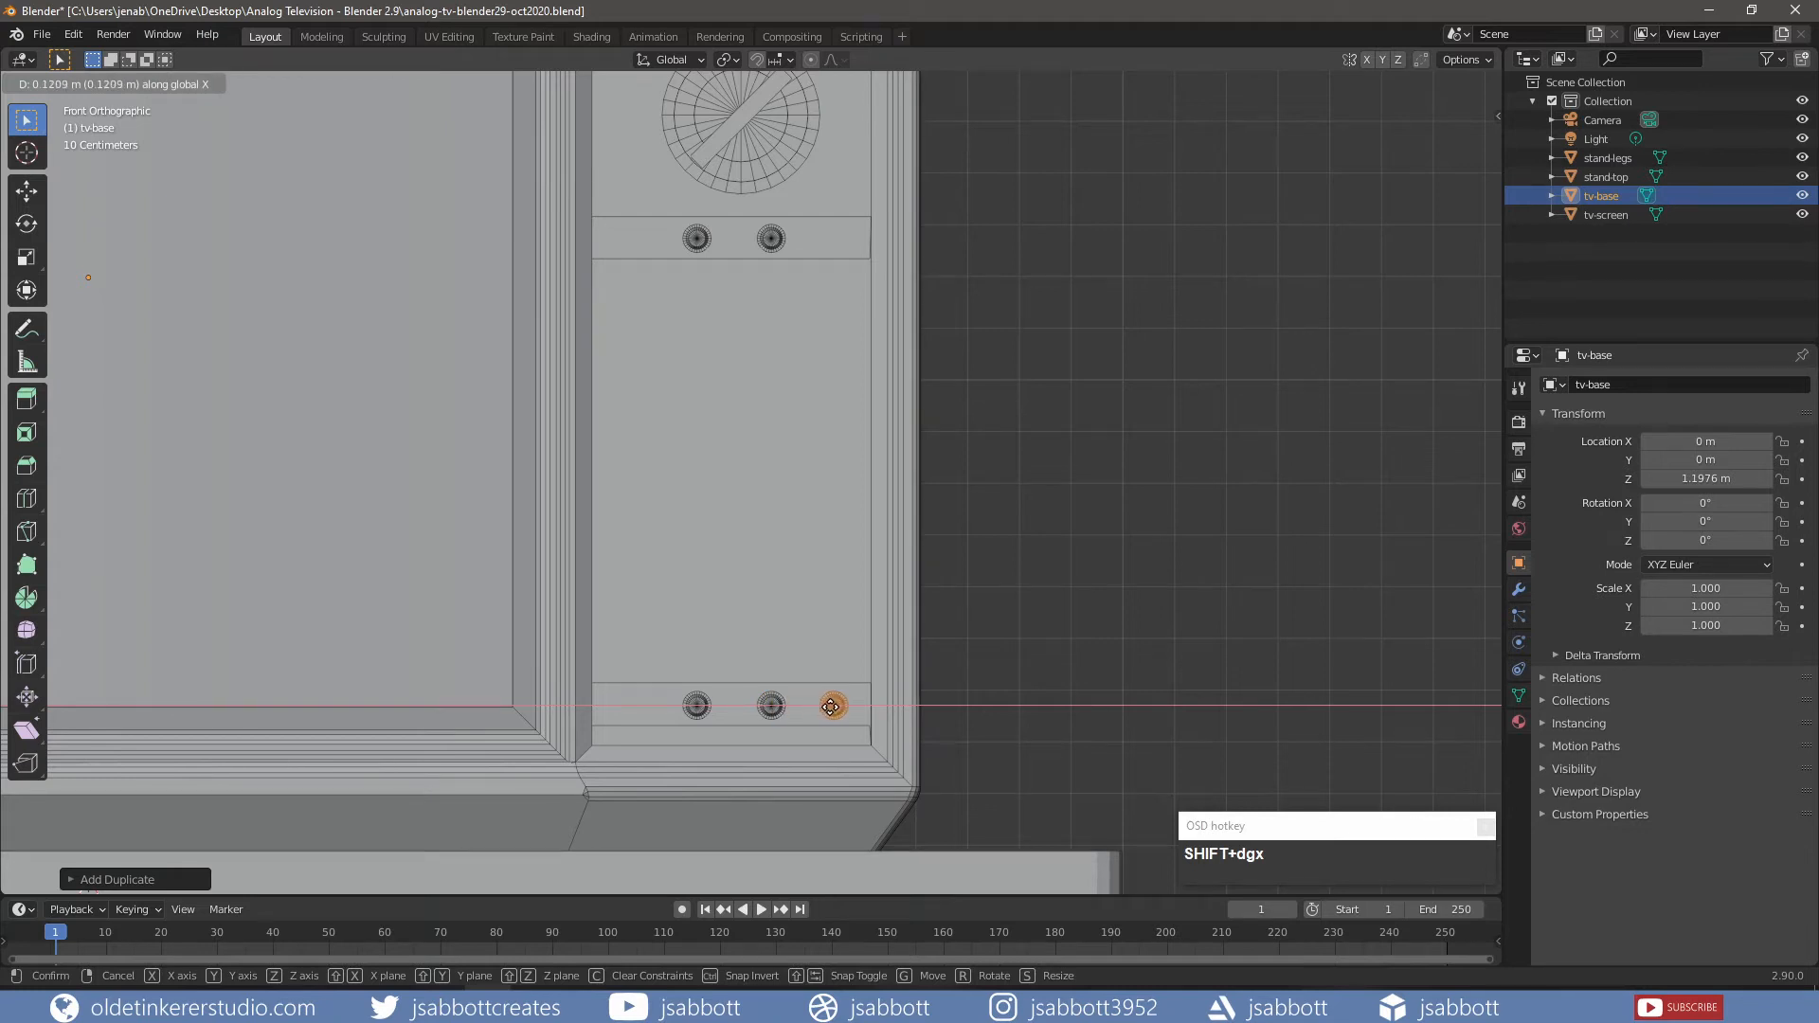
left_click(834, 706)
key("alt+a")
- Duplicate the left button of the lower strip, move the copy about -0.119 m along X, and save the file
left_click(698, 707)
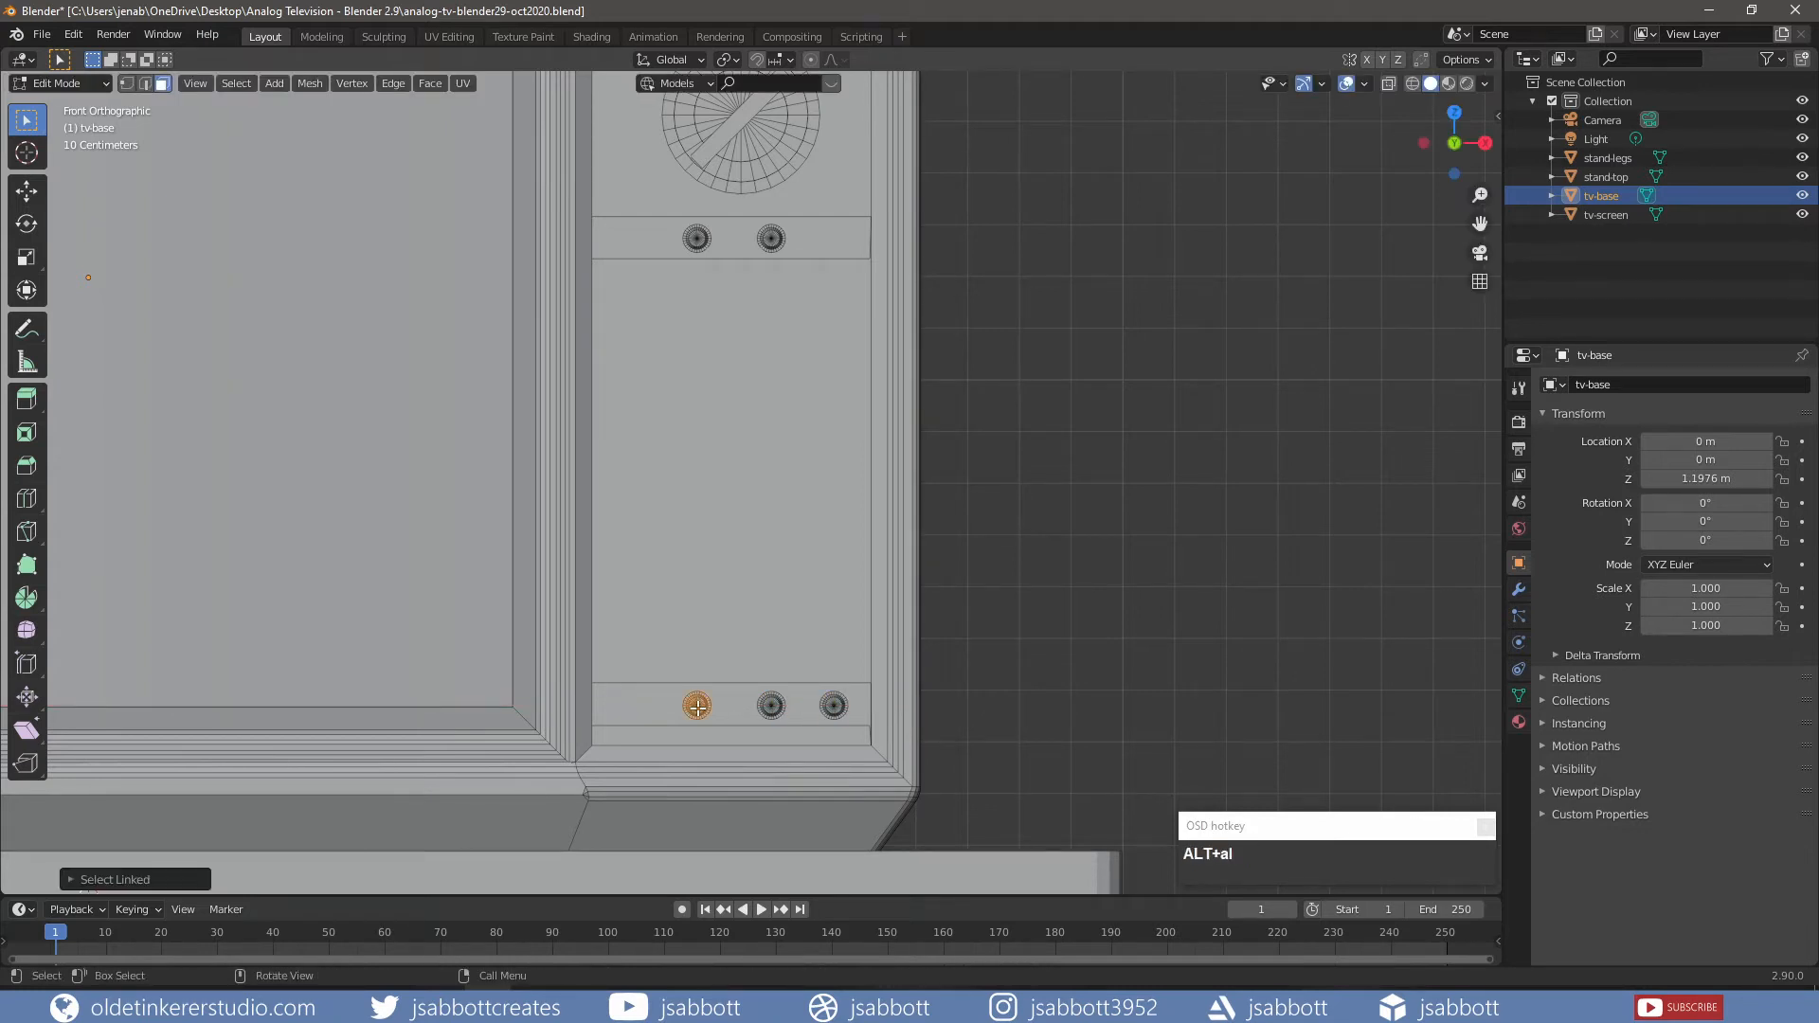
key("shift+d")
key("g")
key("x")
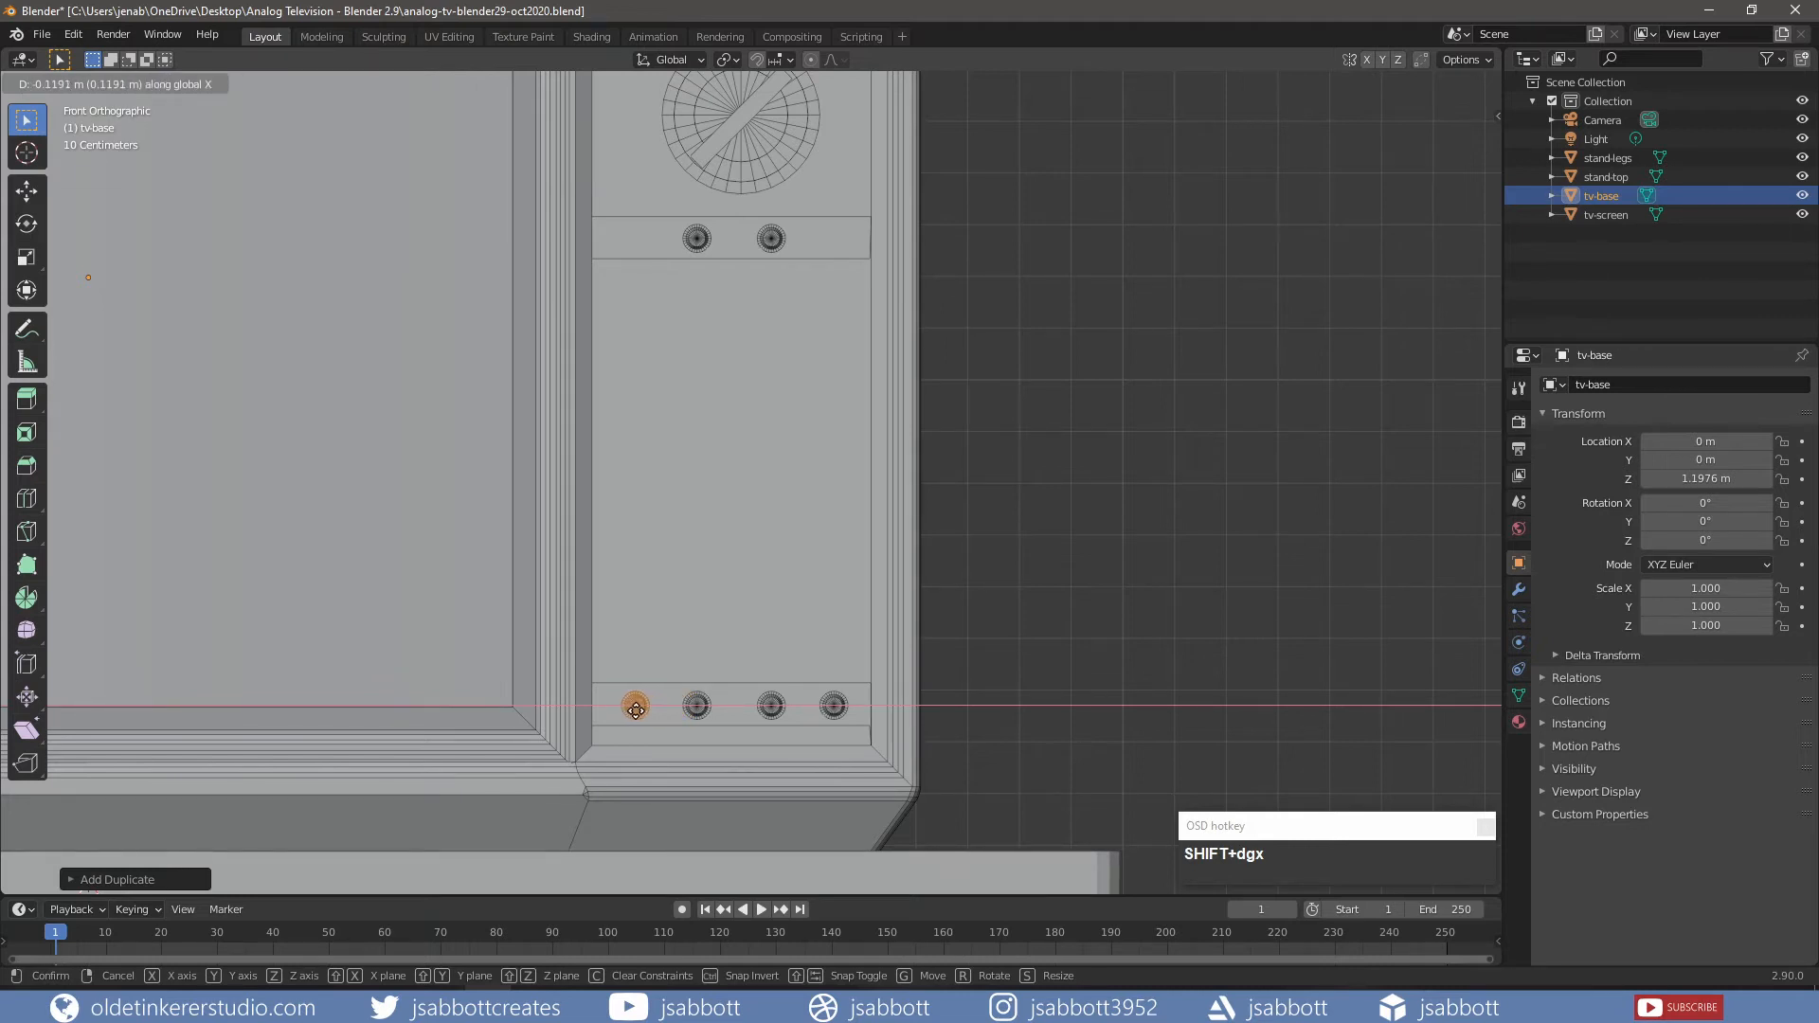
left_click(636, 707)
key("ctrl+s")
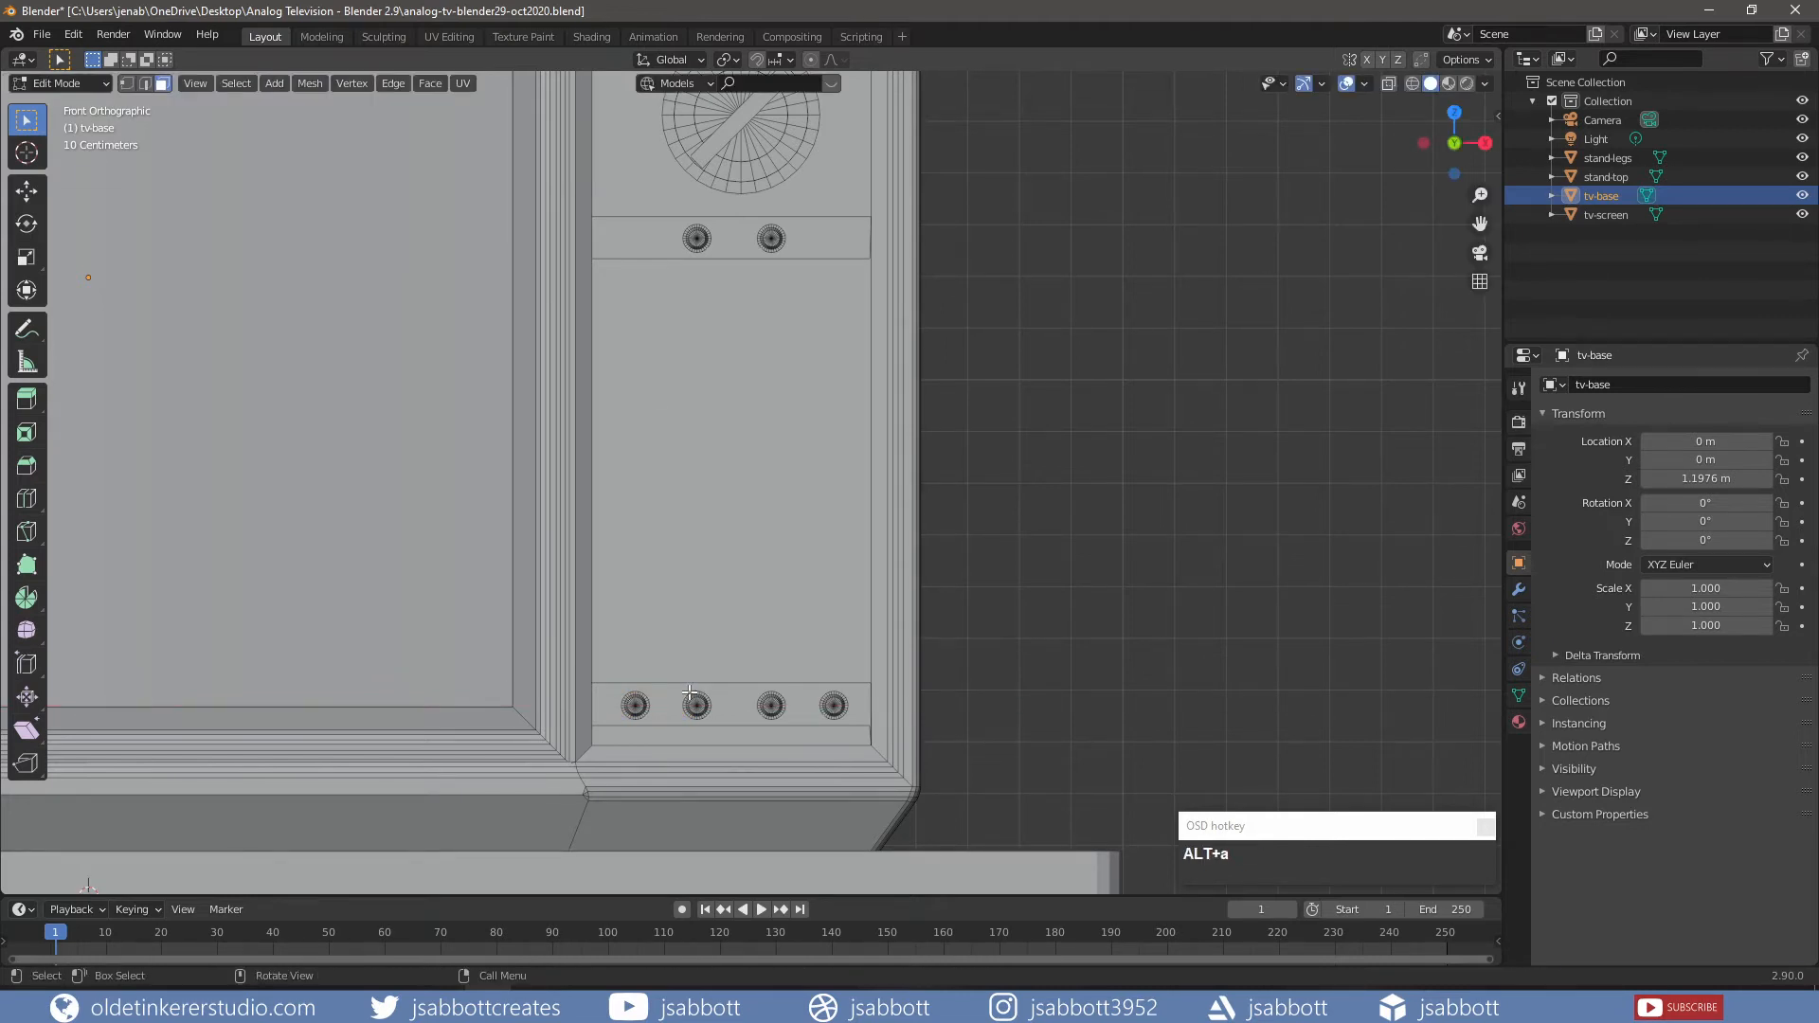
- Add a cube to the mesh and move it into the empty space to the right of the television
left_click(773, 386)
scroll(773, 386, "down", 6)
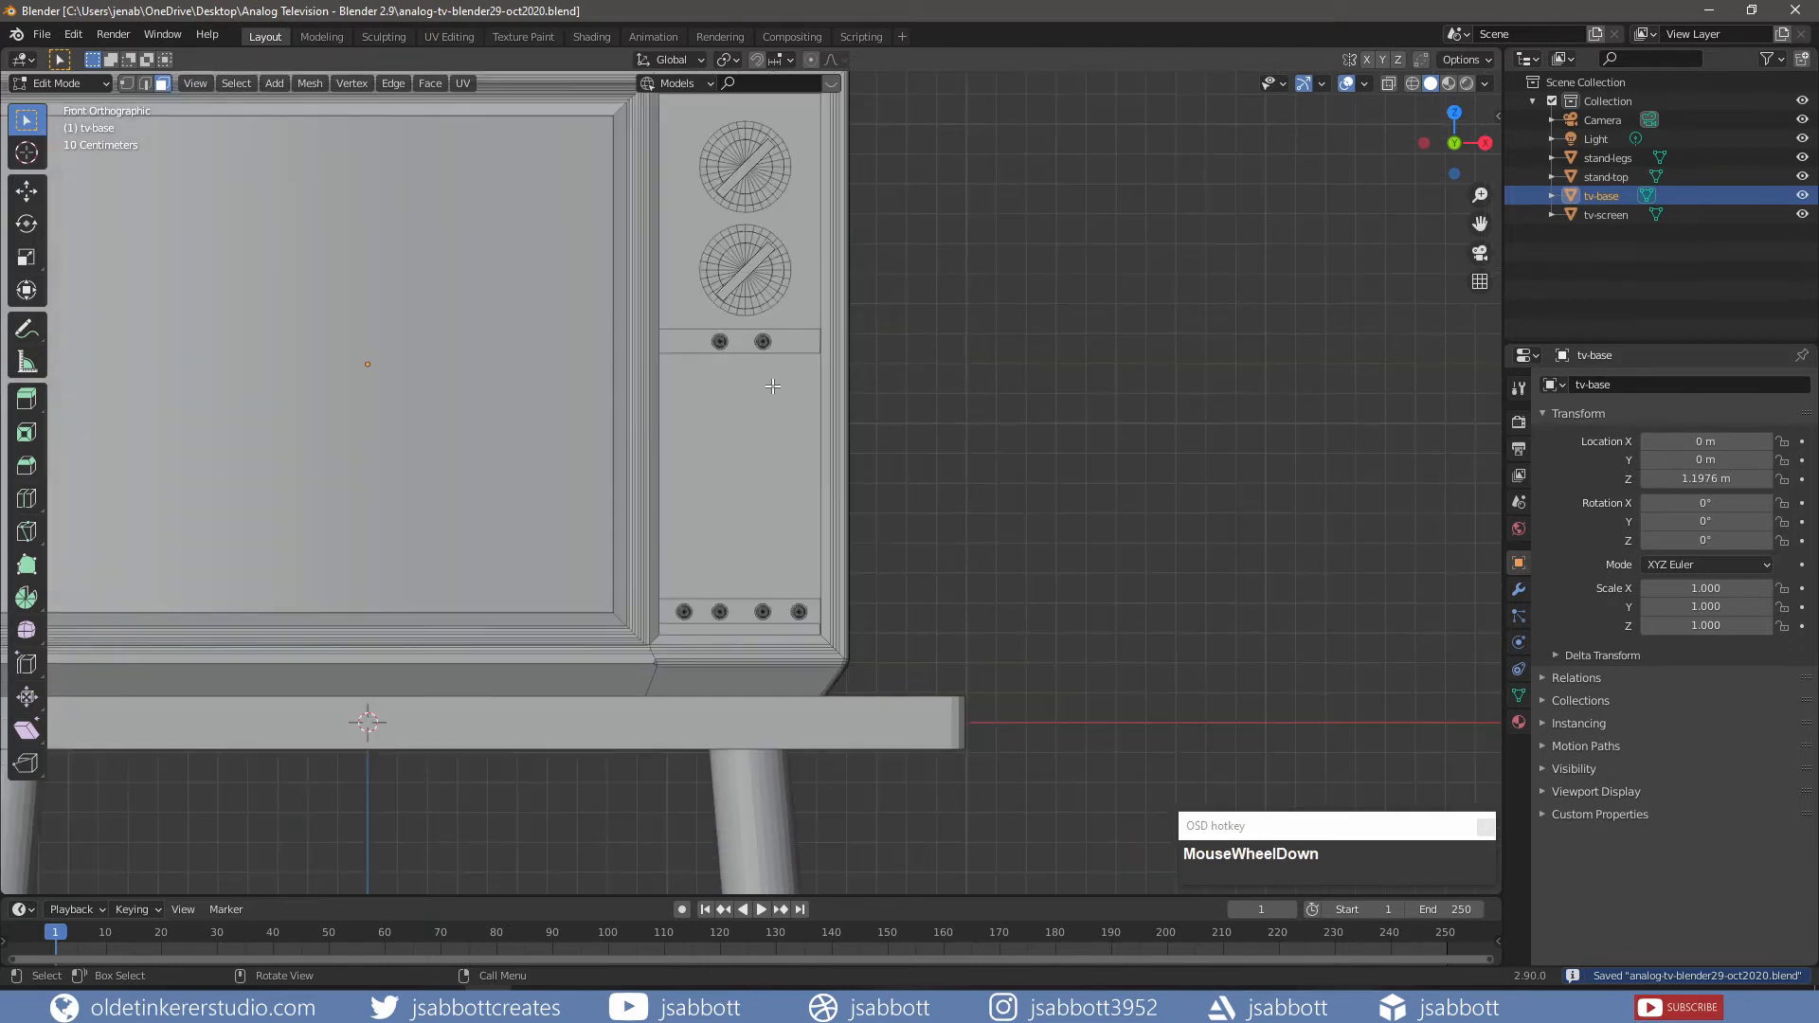
key("shift+a")
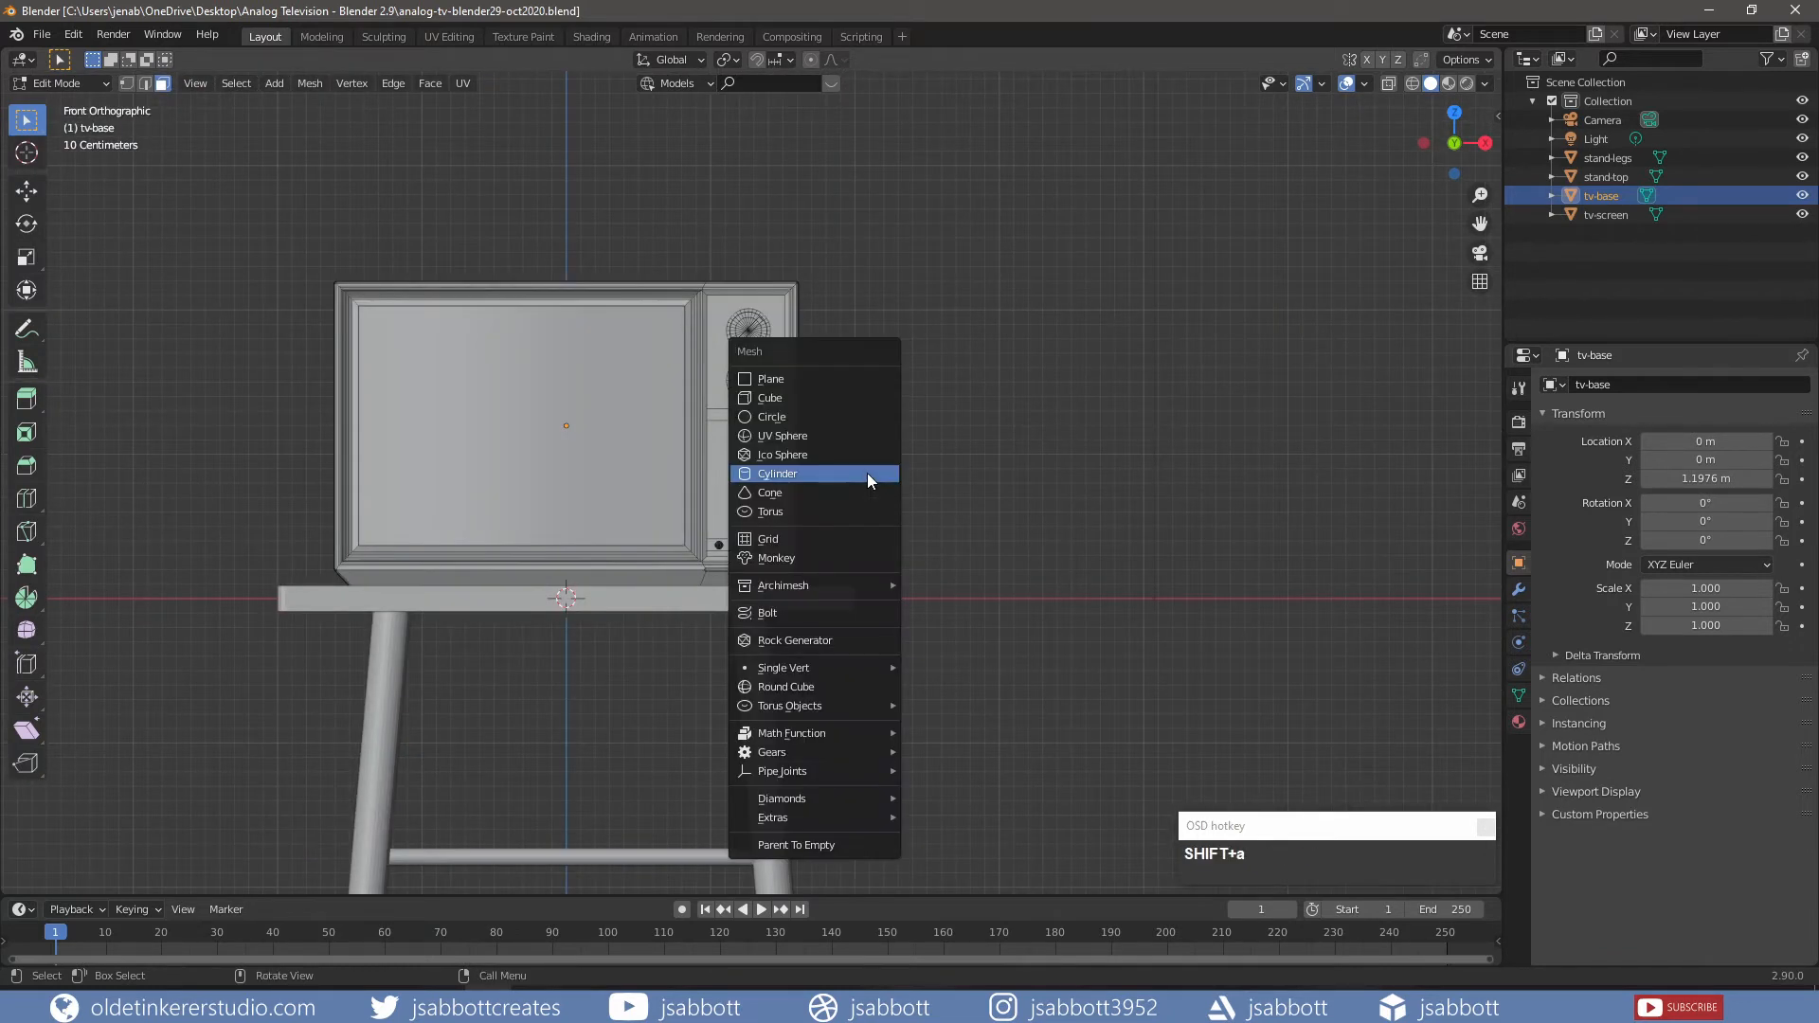
left_click(839, 396)
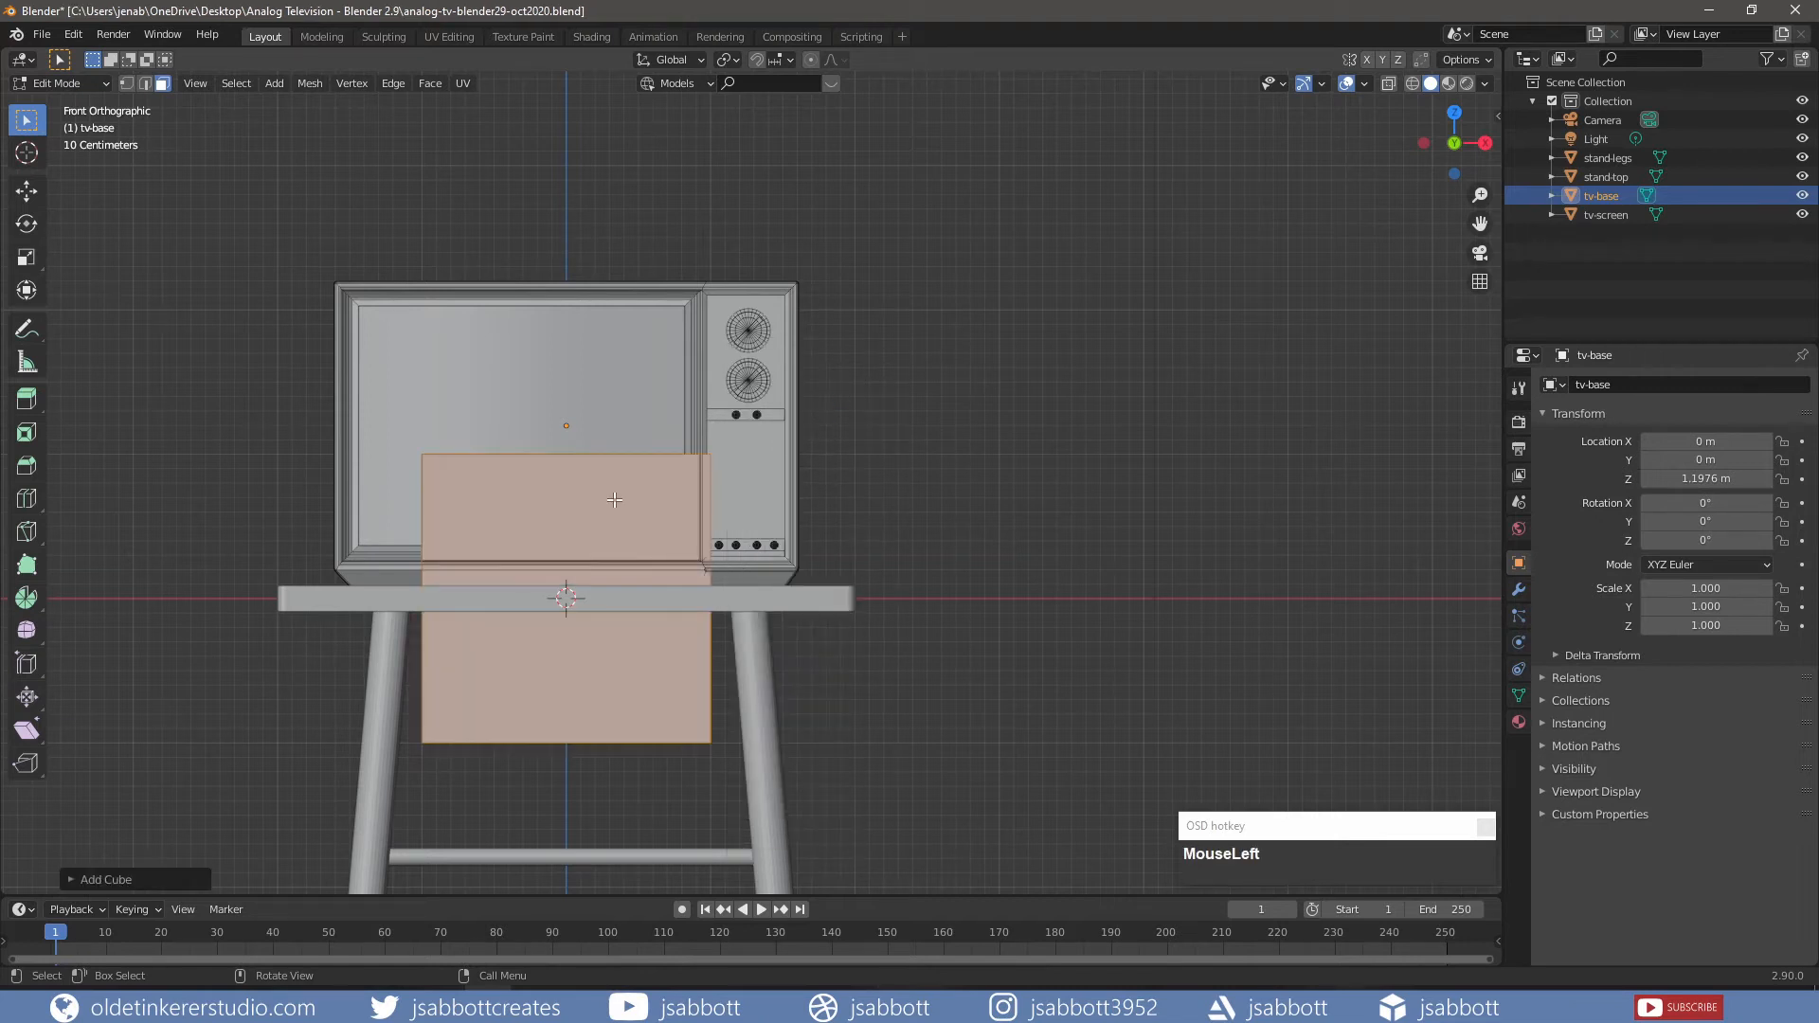
left_click_drag(614, 499, 1156, 379)
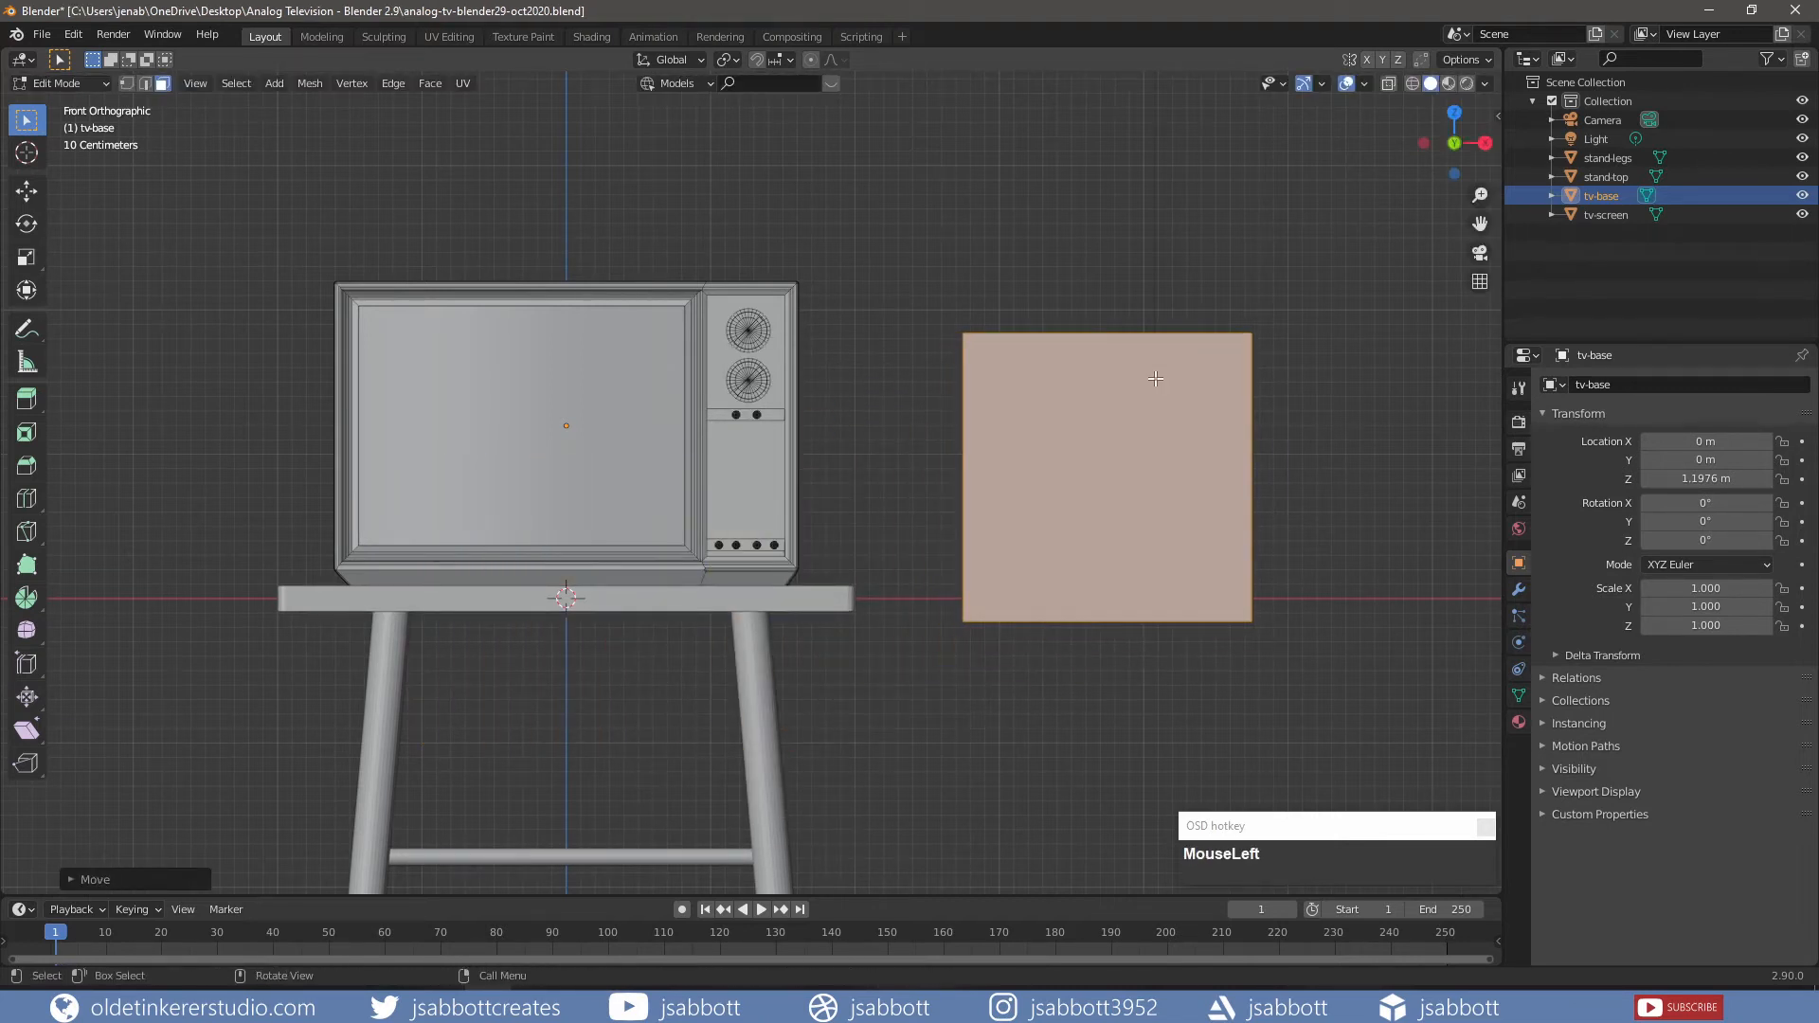
- Scale the cube down into a thin horizontal bar and place it on the side panel between the two button strips
scroll(1179, 403, "right", 5, "shift")
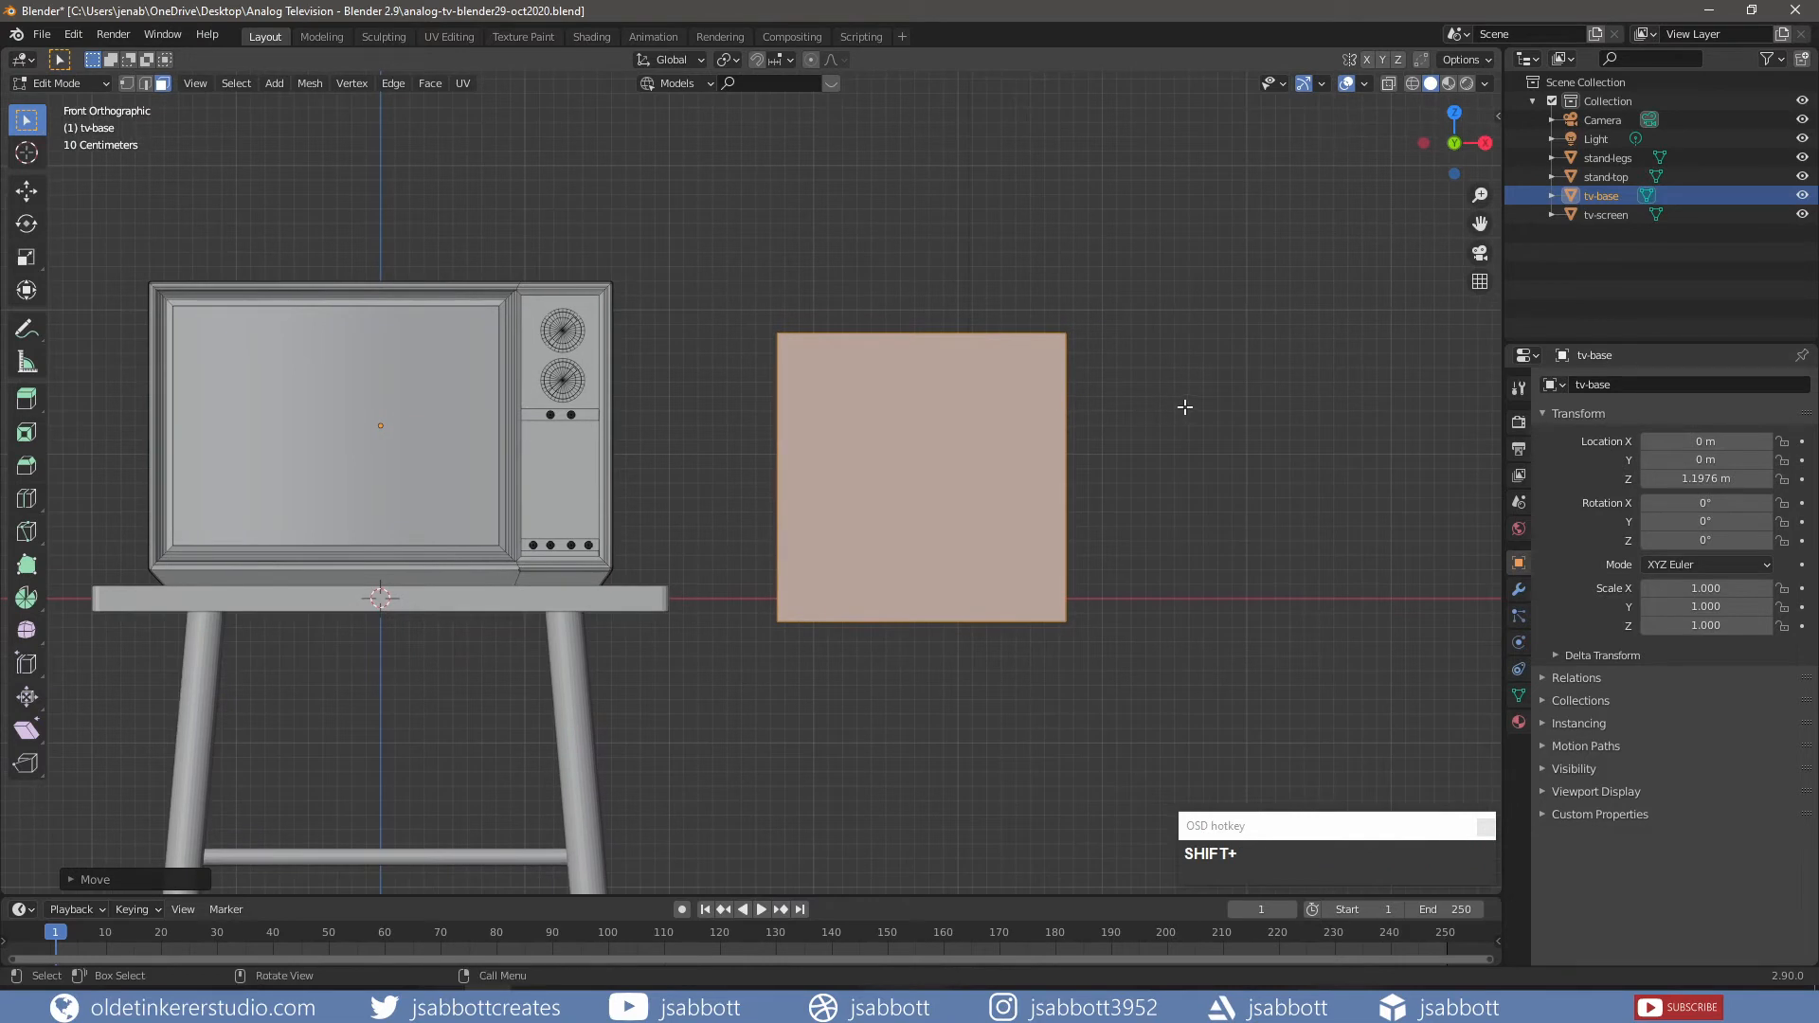
key("s")
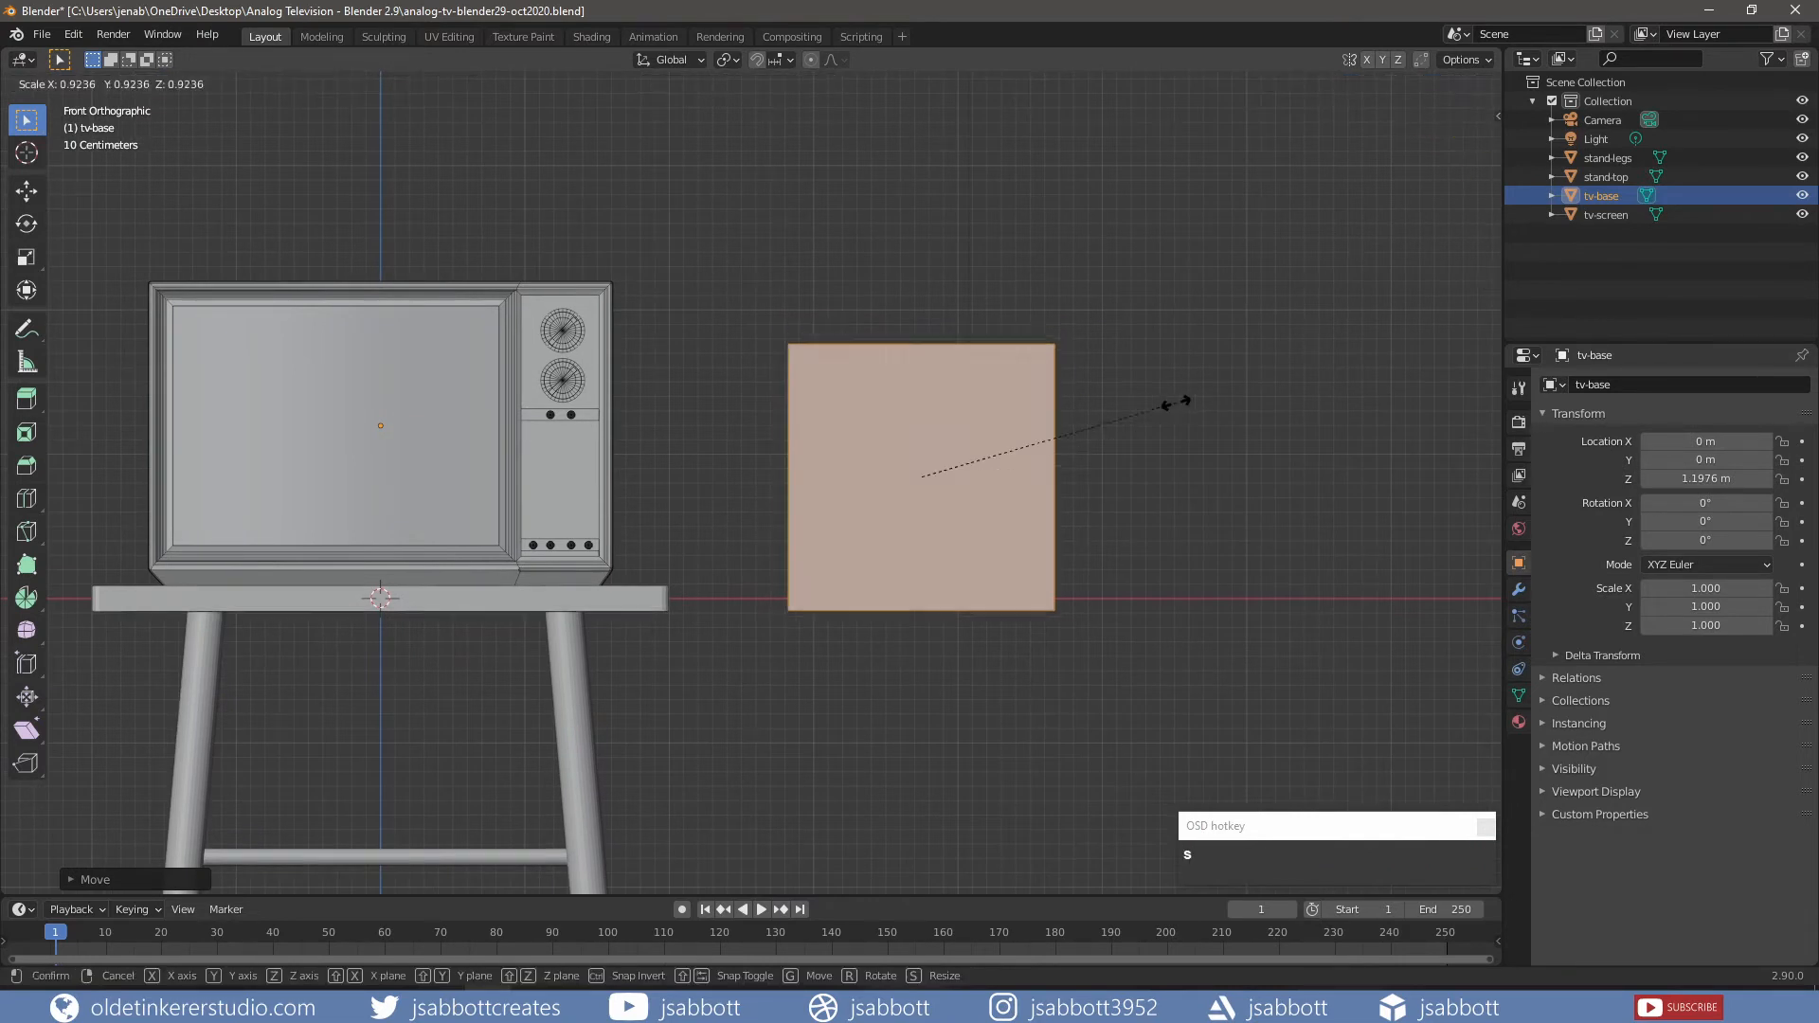
left_click(981, 438)
scroll(971, 447, "up", 4)
- Widen the thin bar along X and shift it sideways so it spans nearly the full width of the side panel
key("s")
key("x")
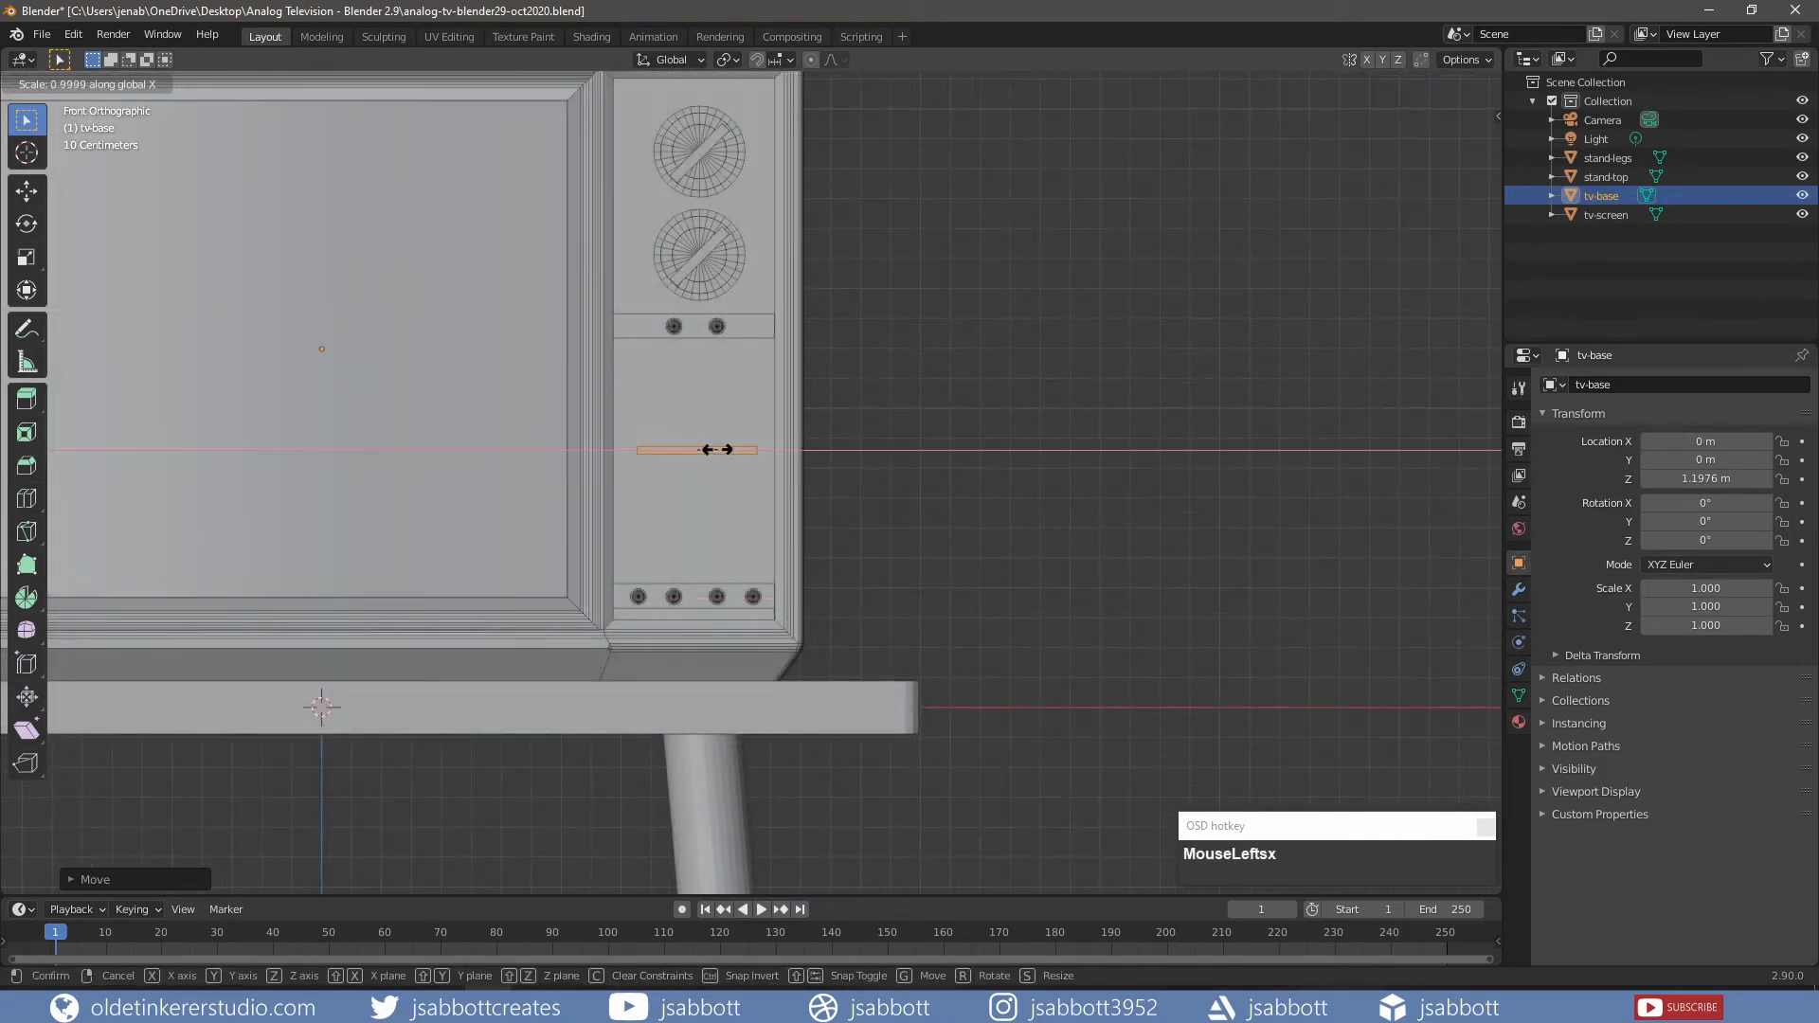
left_click(722, 450)
key("g")
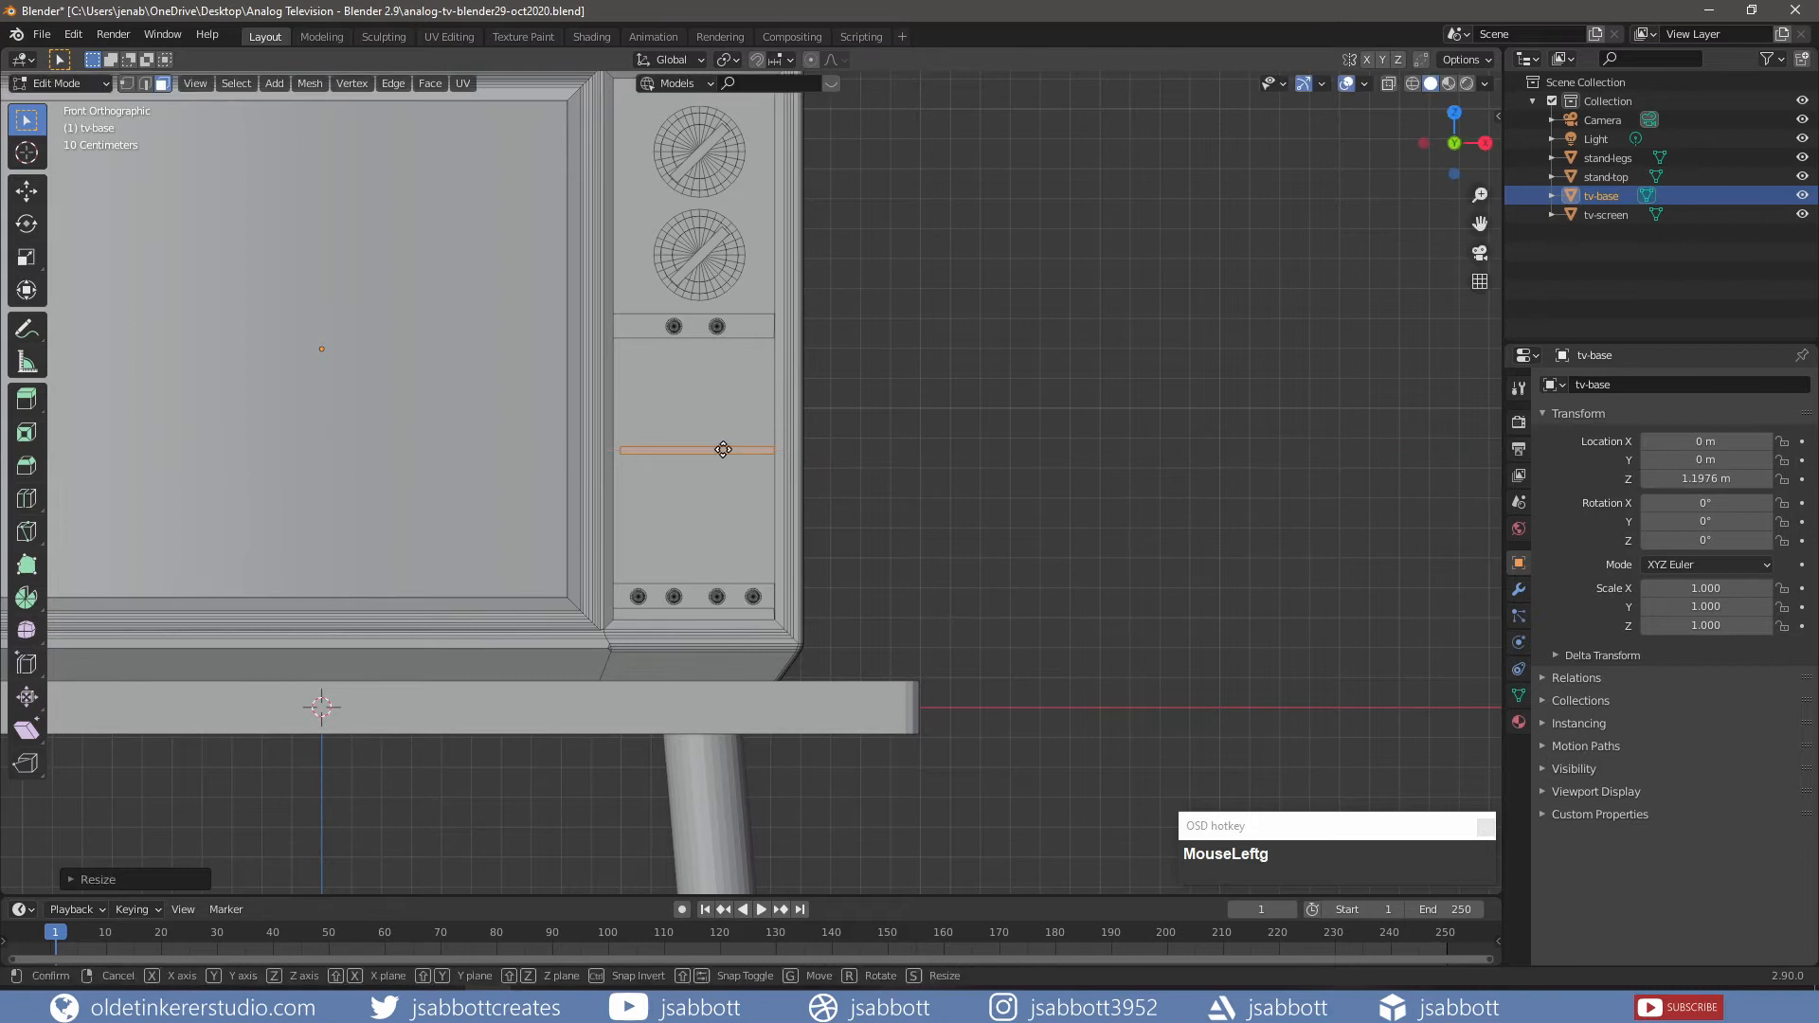
key("x")
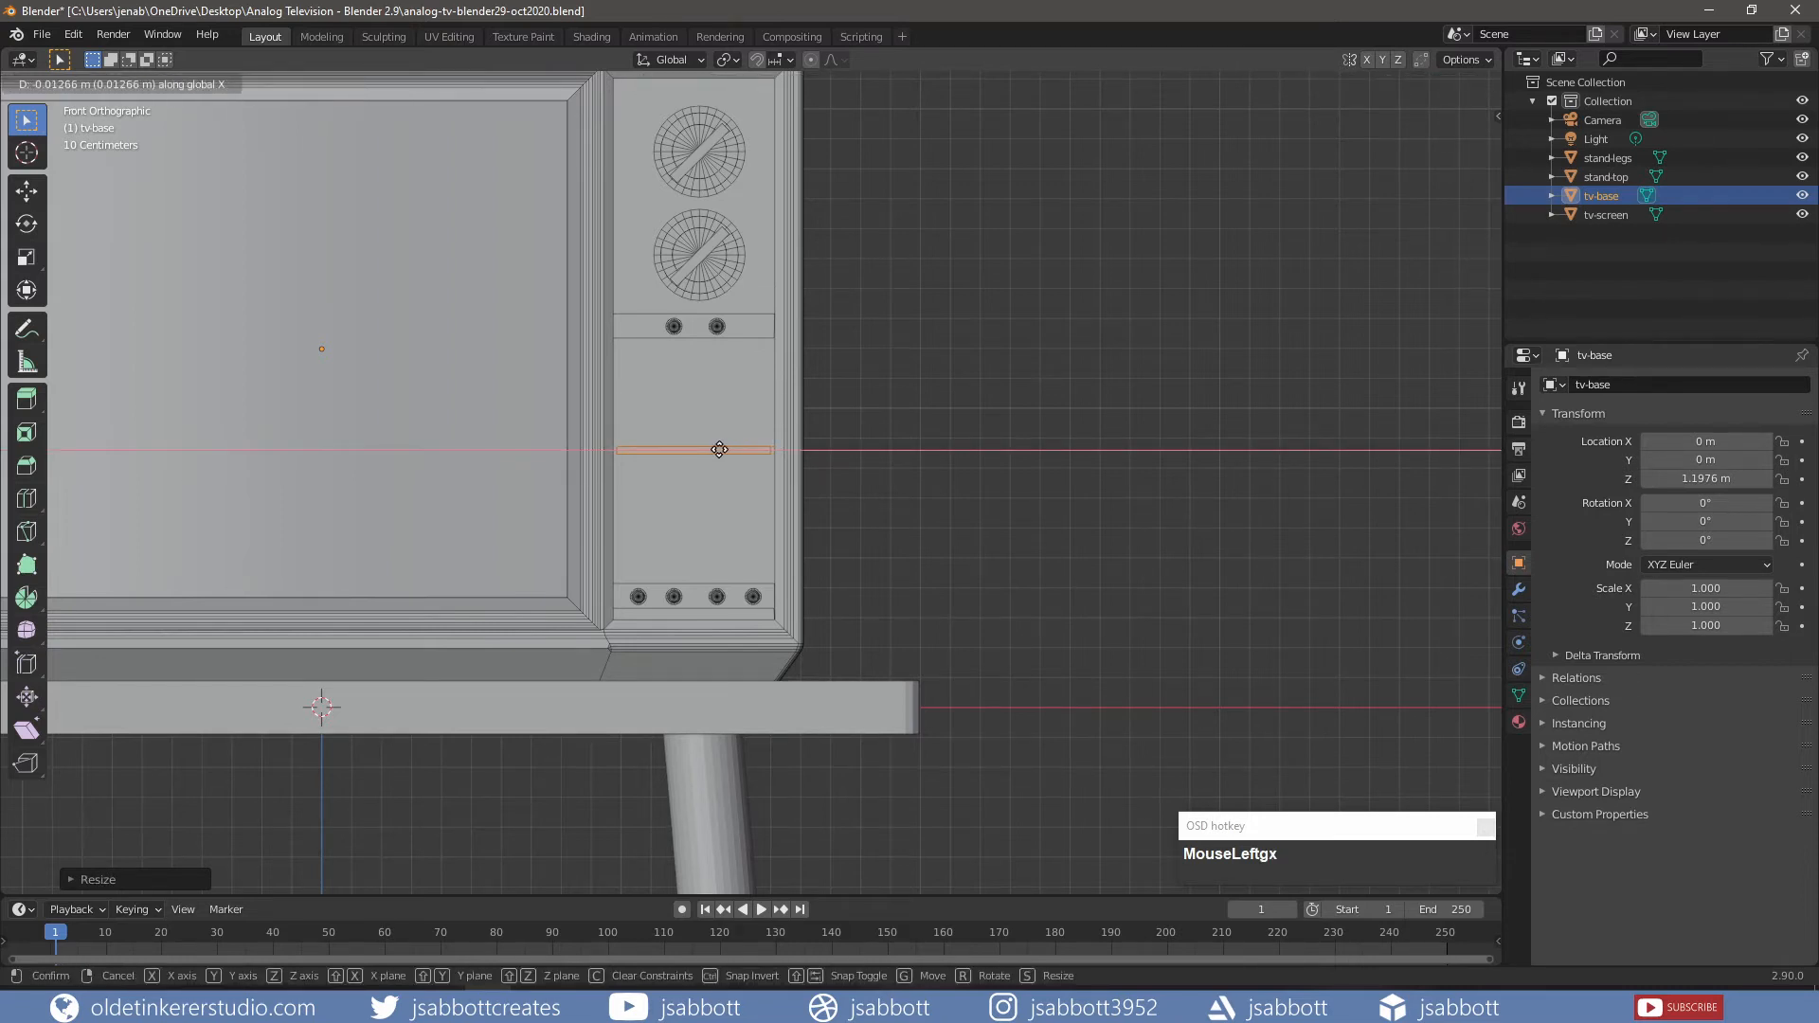
left_click(723, 449)
key("s")
key("x")
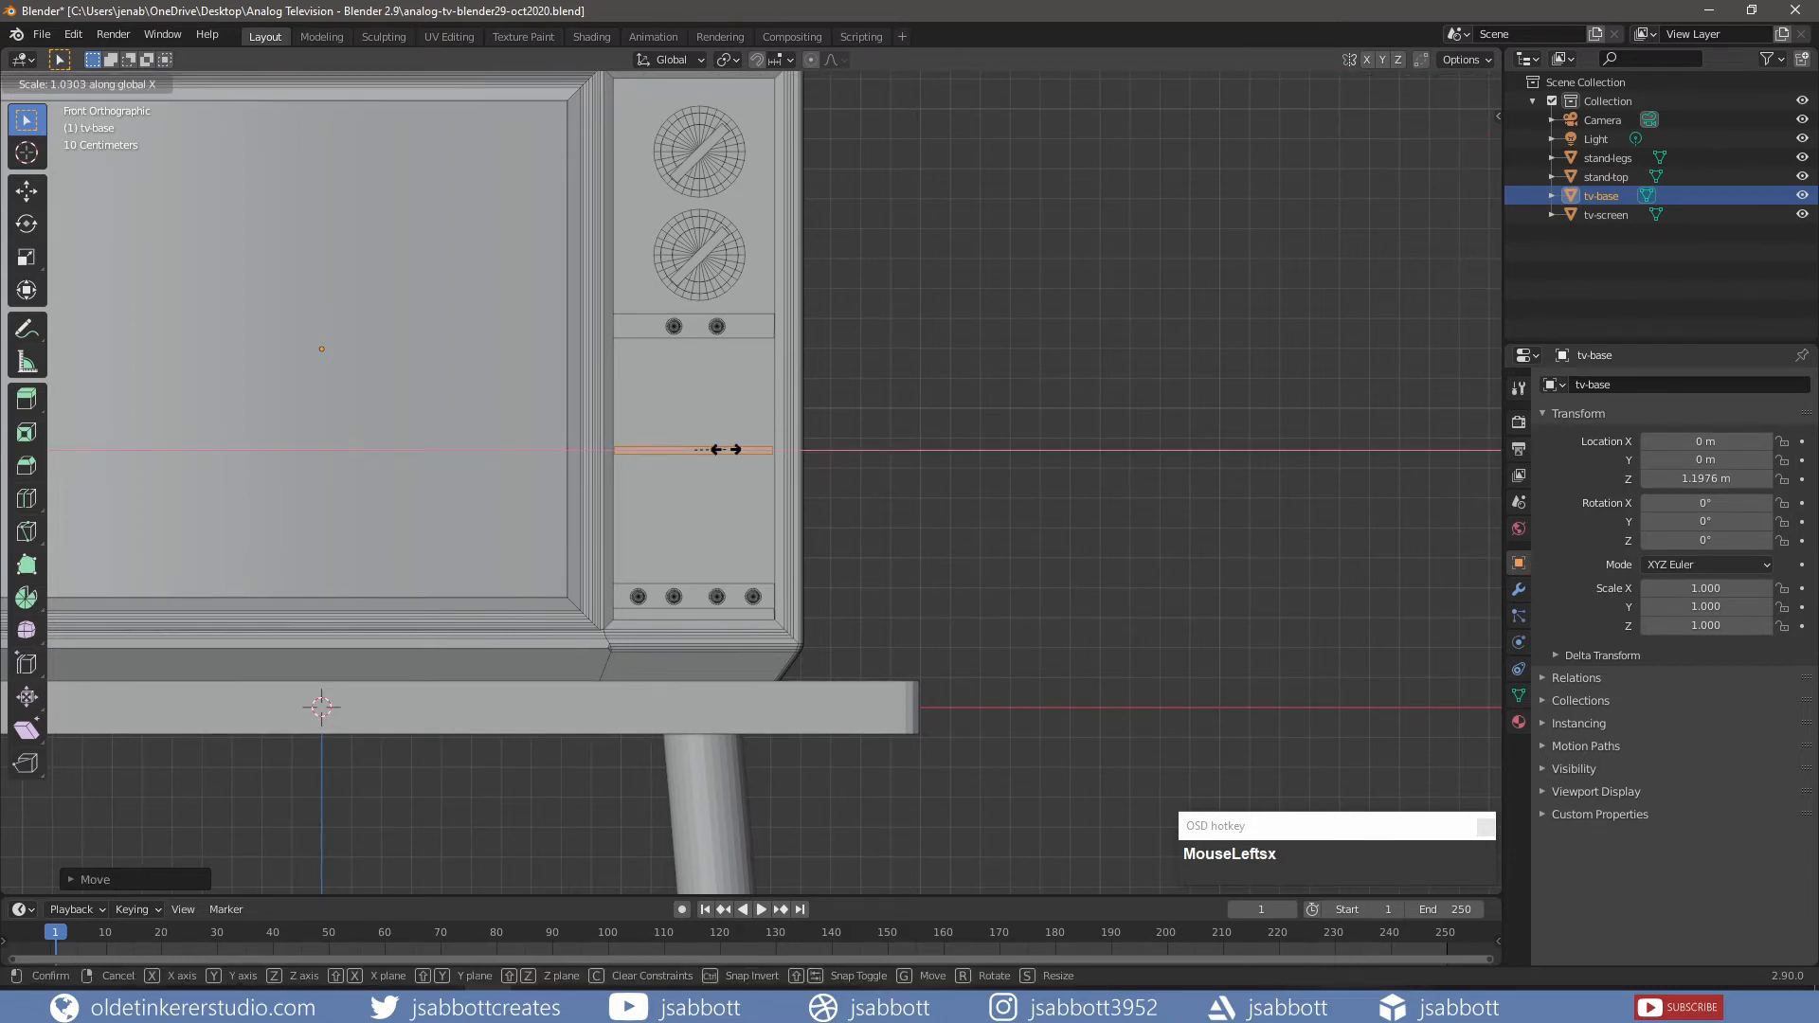
key("shift")
left_click(697, 449)
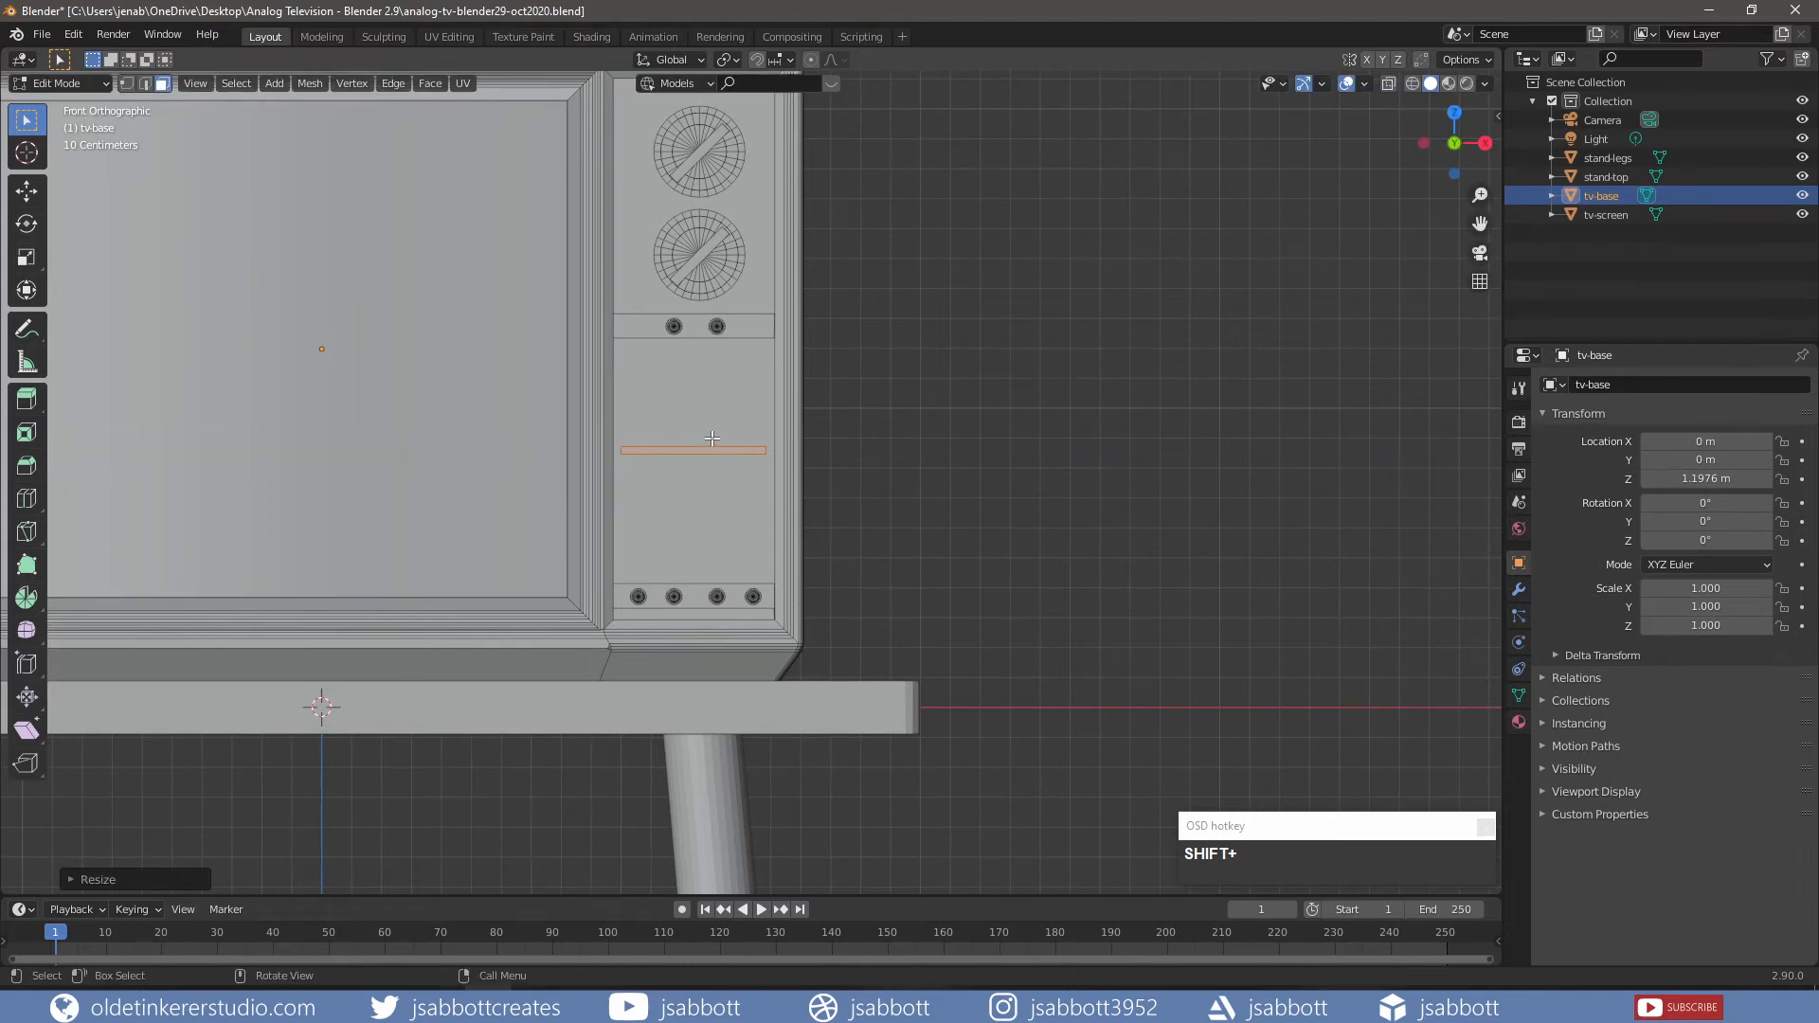
- Move the bar up along Z to just below the upper button strip
middle_click_drag(717, 438, 613, 475)
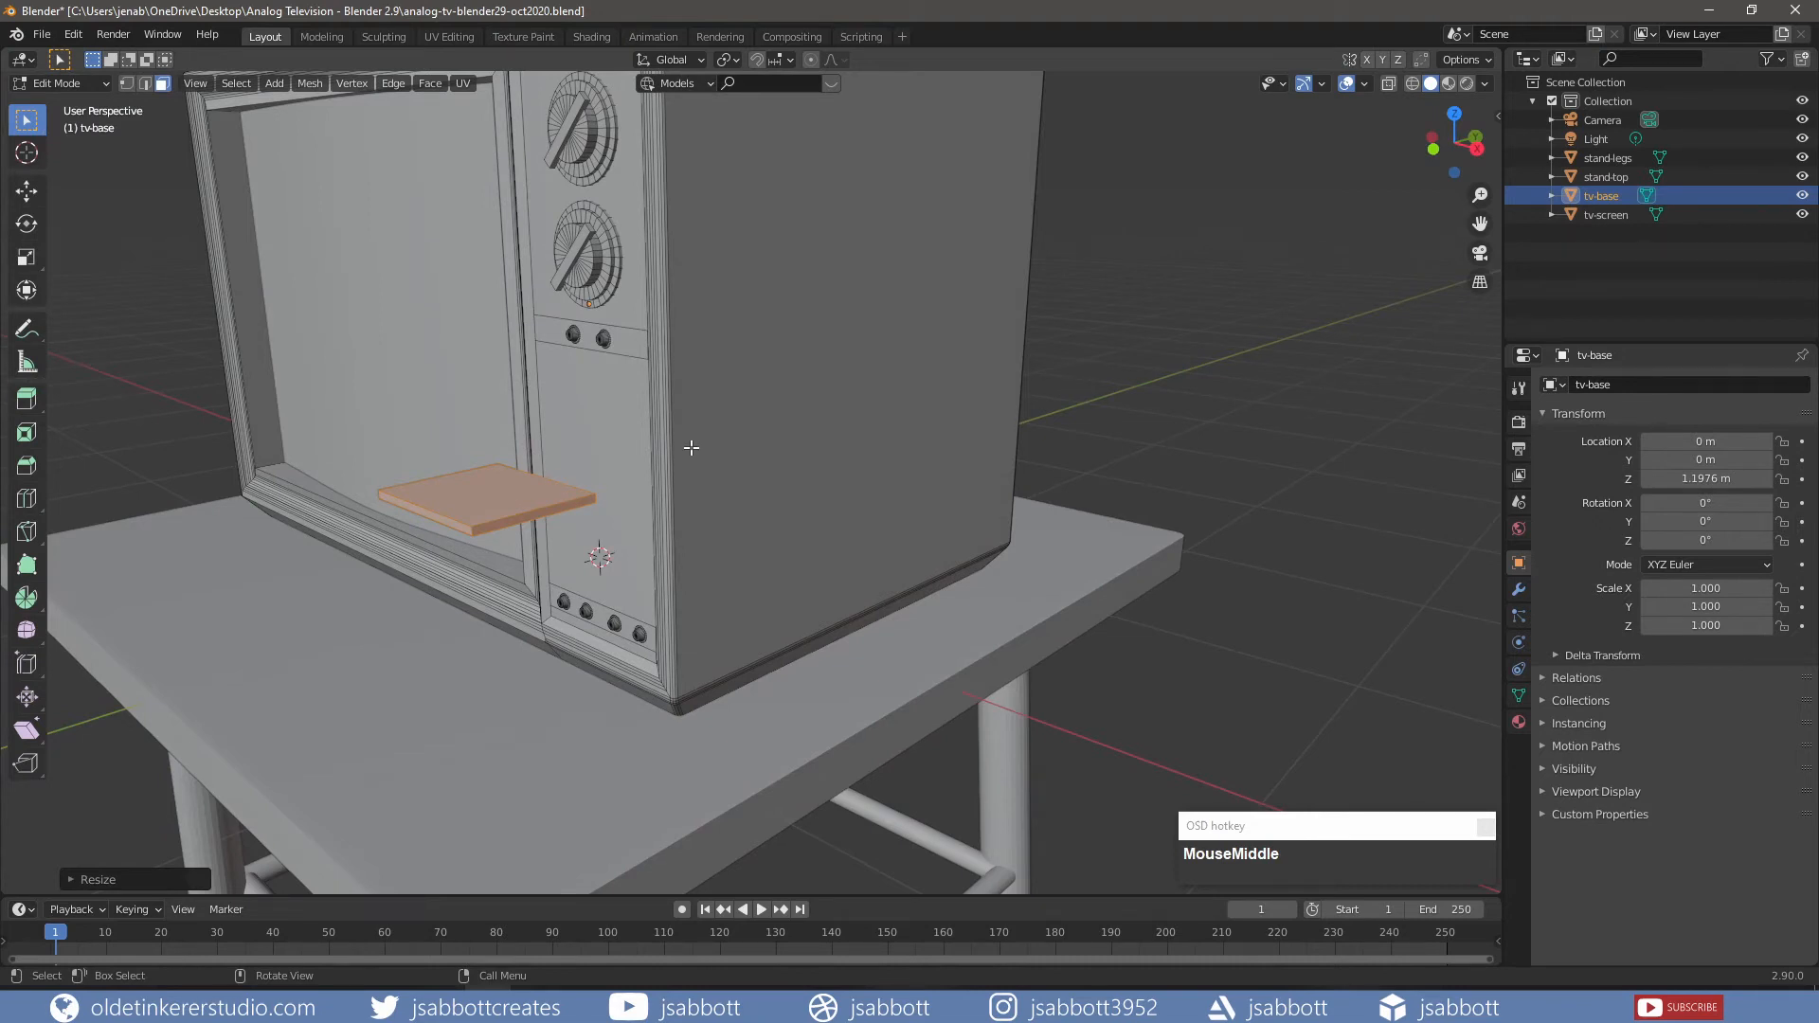
key("KP_1")
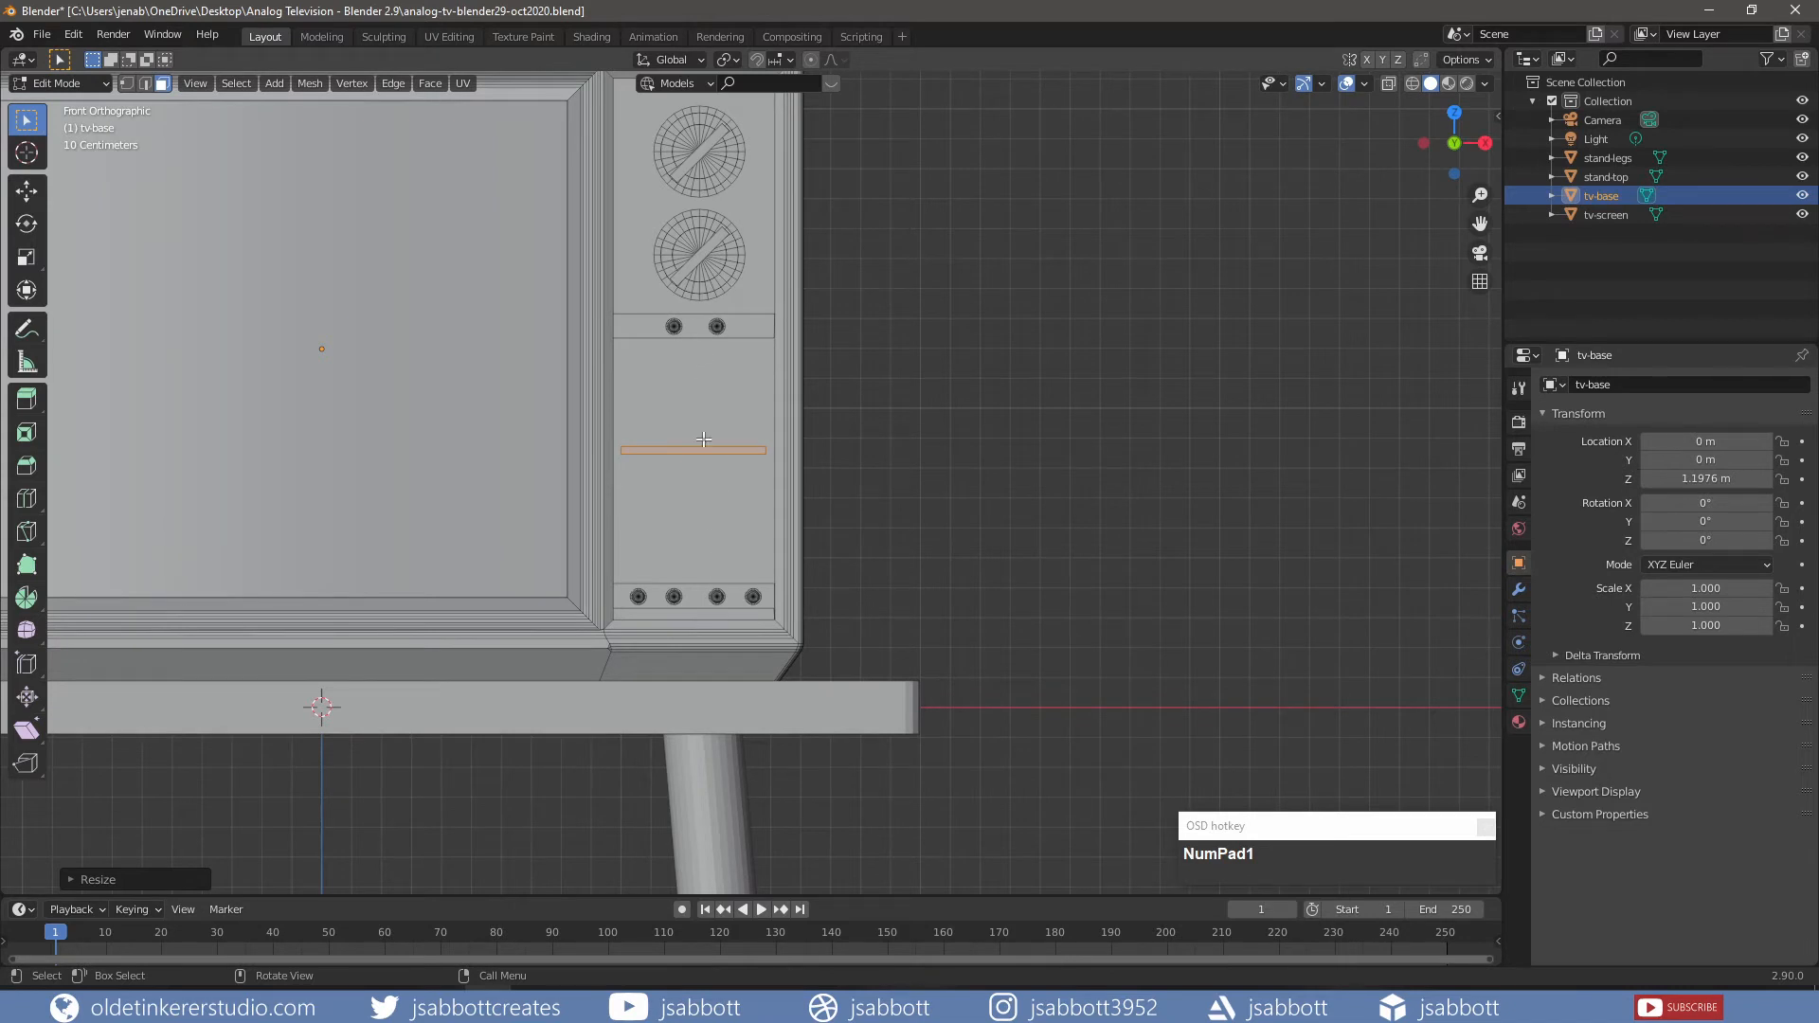
key("g")
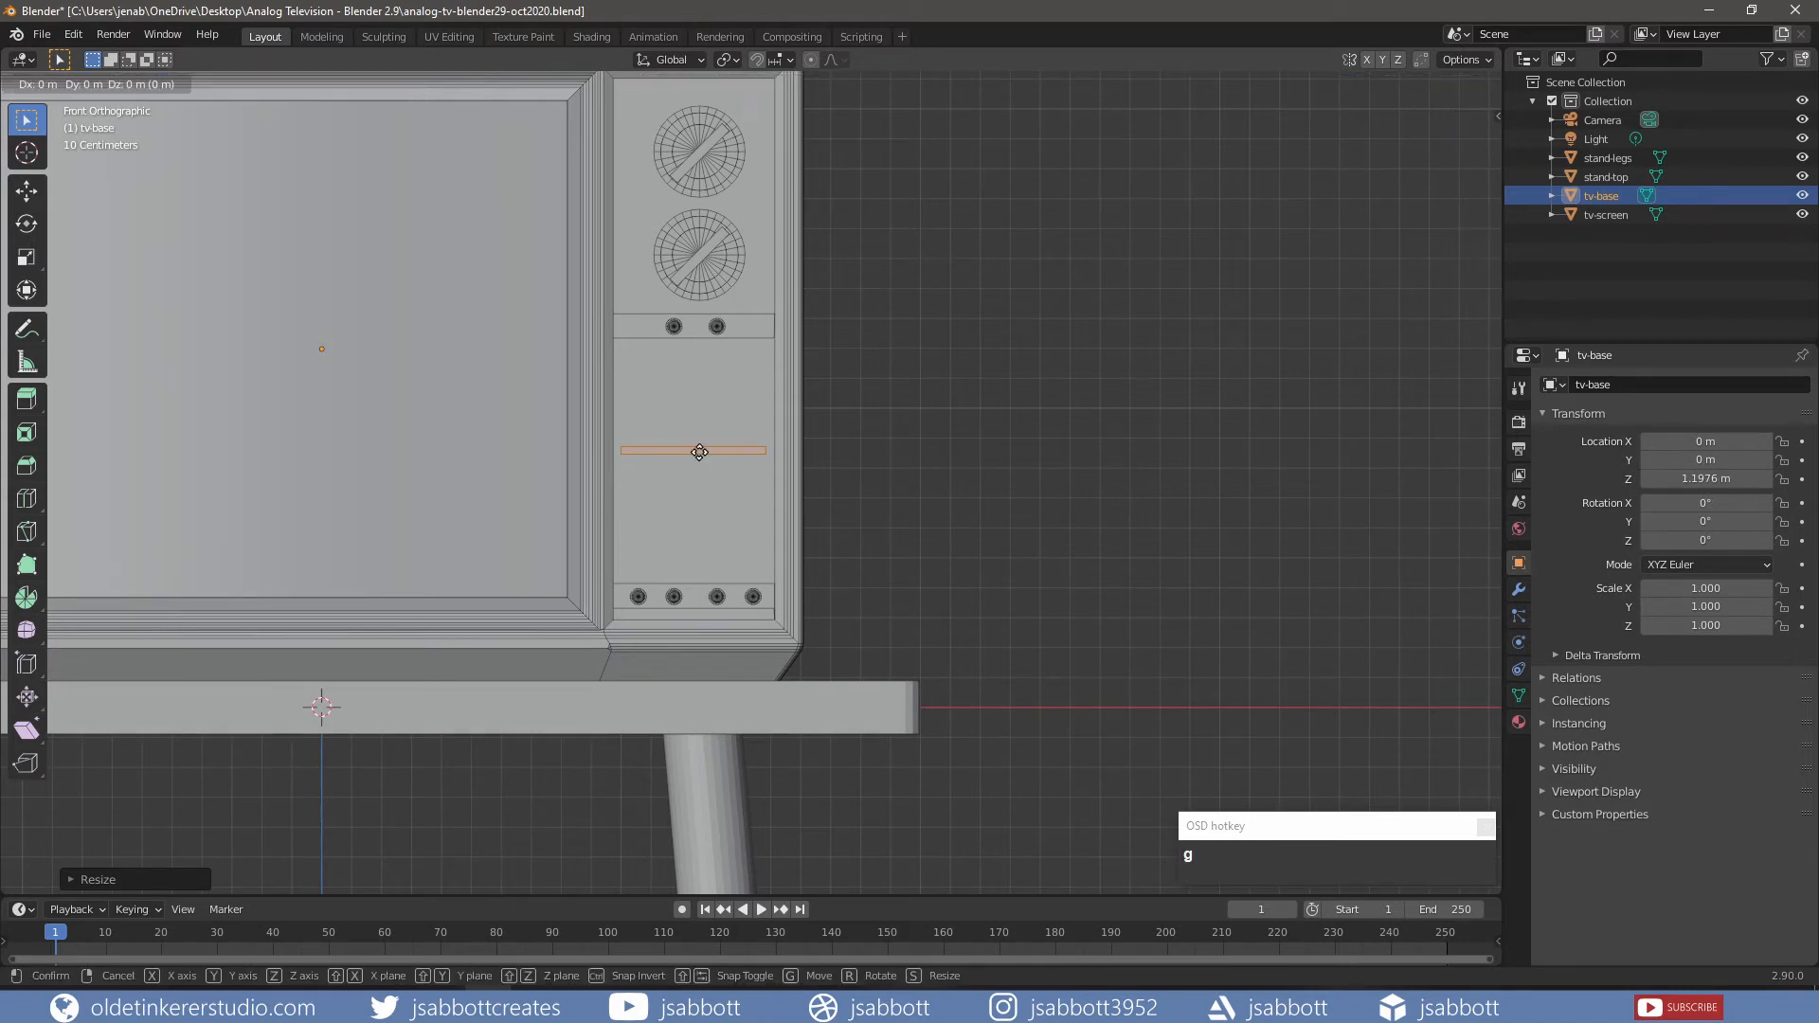
key("z")
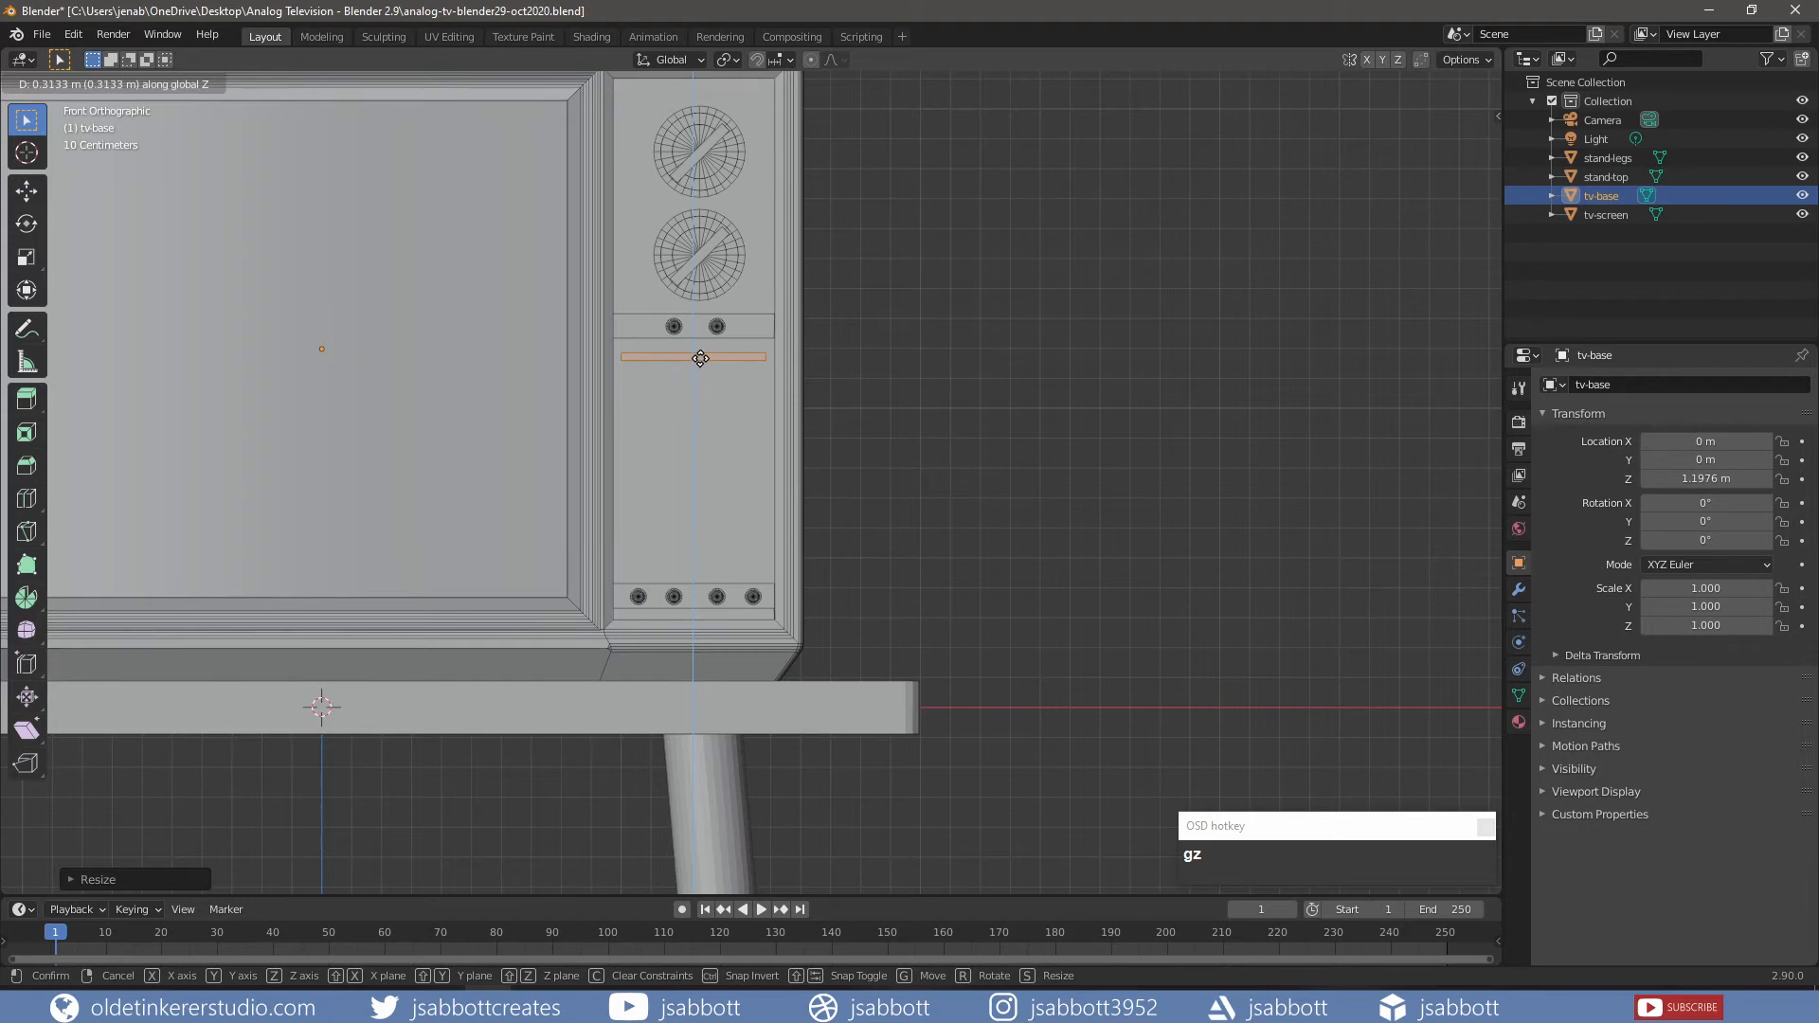
left_click(697, 355)
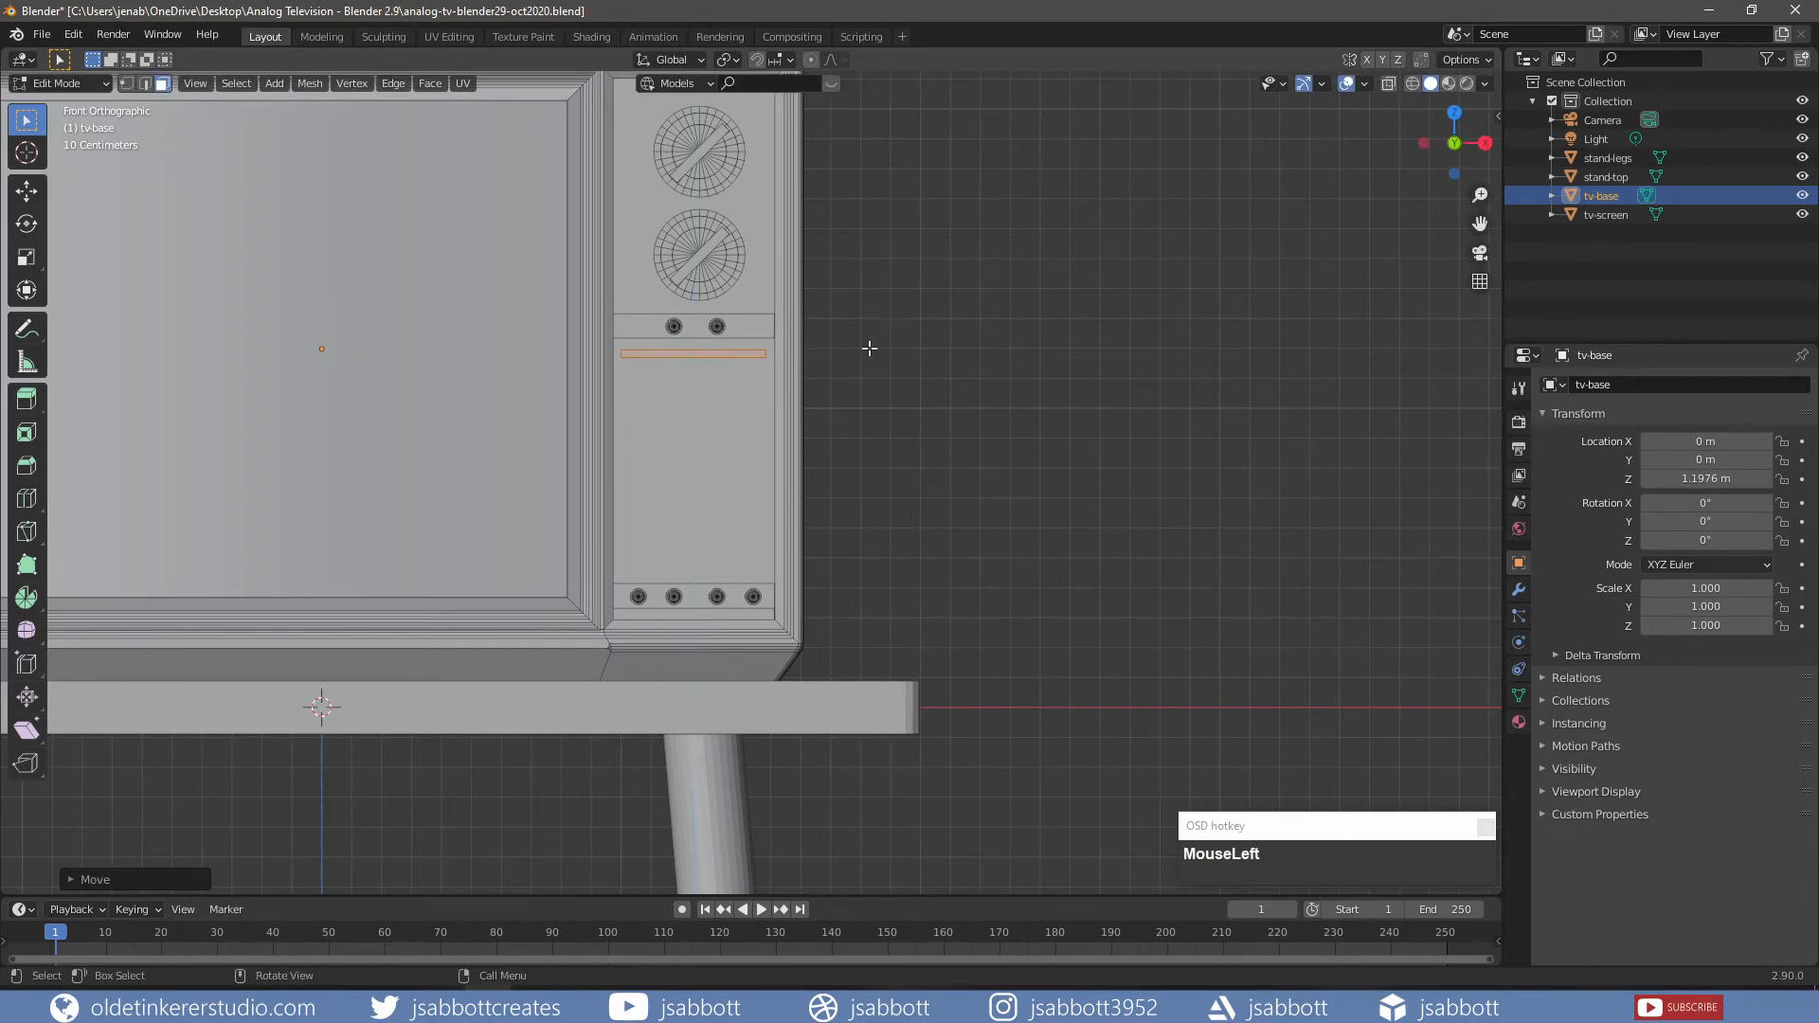
- Push the bar along Y toward the television so its back part sinks into the side panel
middle_click_drag(865, 348, 730, 394)
scroll(731, 395, "up", 2)
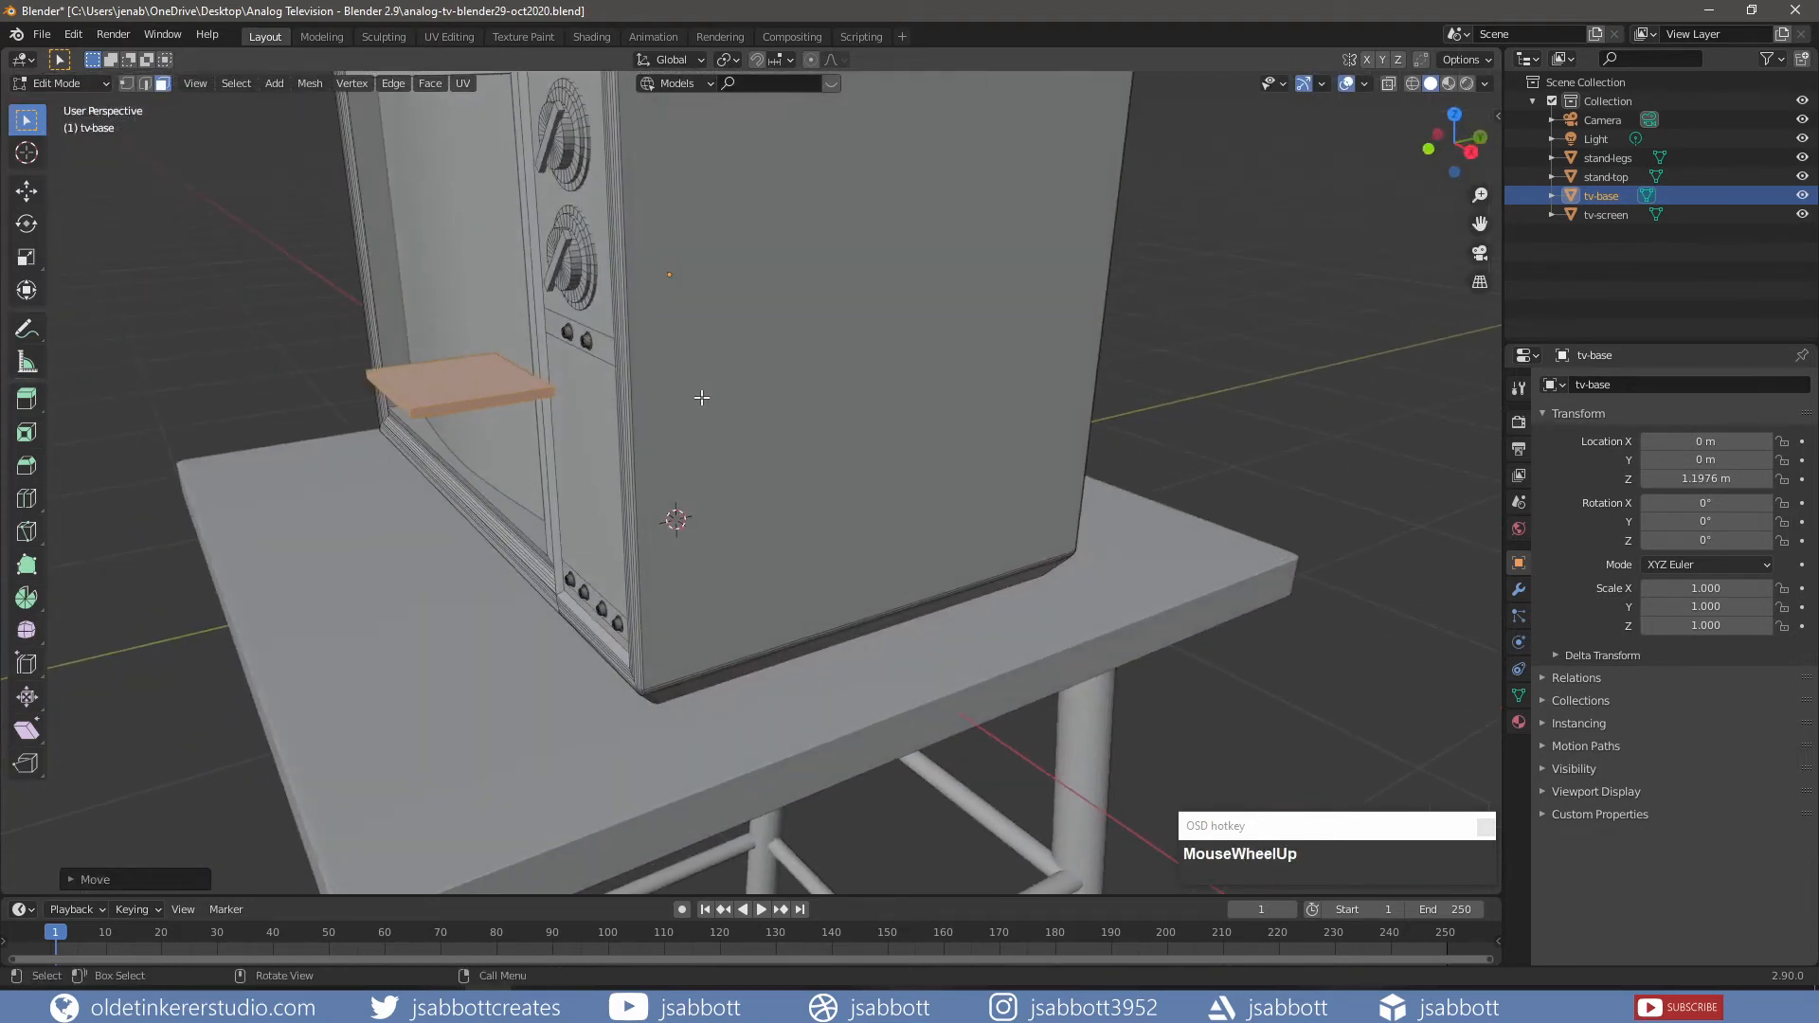
key("g")
key("y")
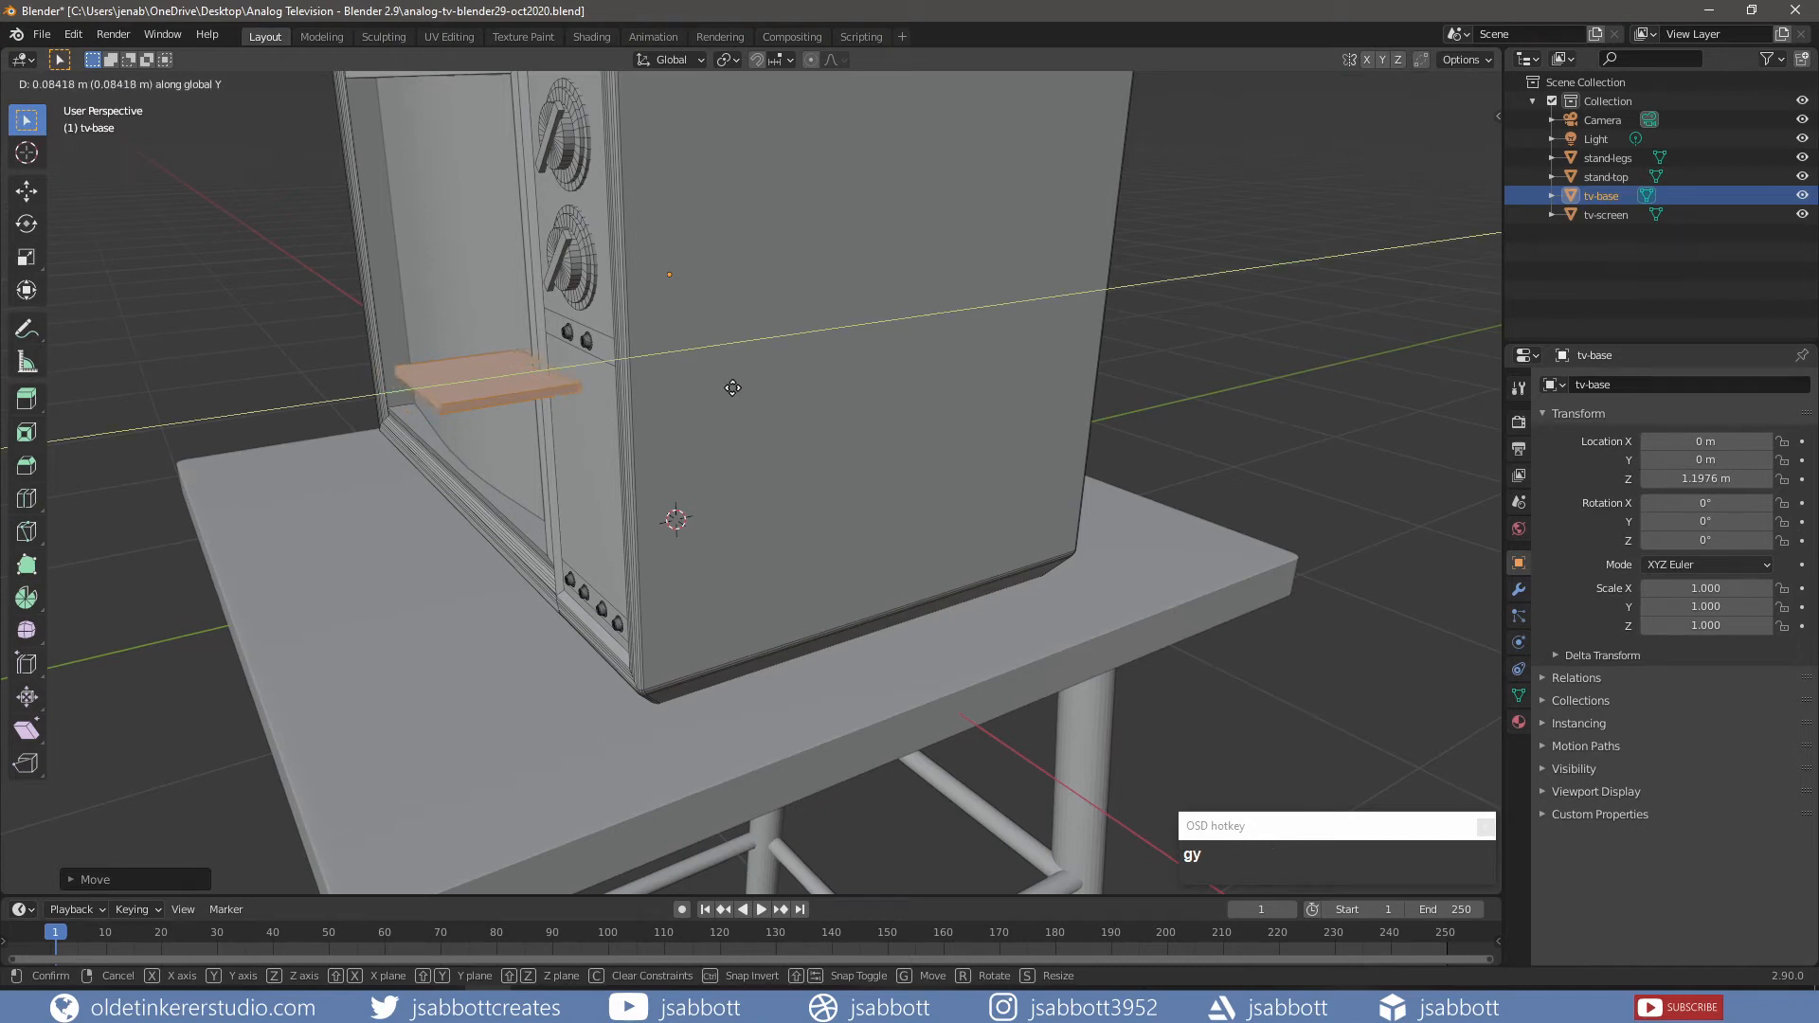
left_click(787, 368)
- Separate the selected bar from the television mesh into its own object and return to Object Mode
key("KP_1")
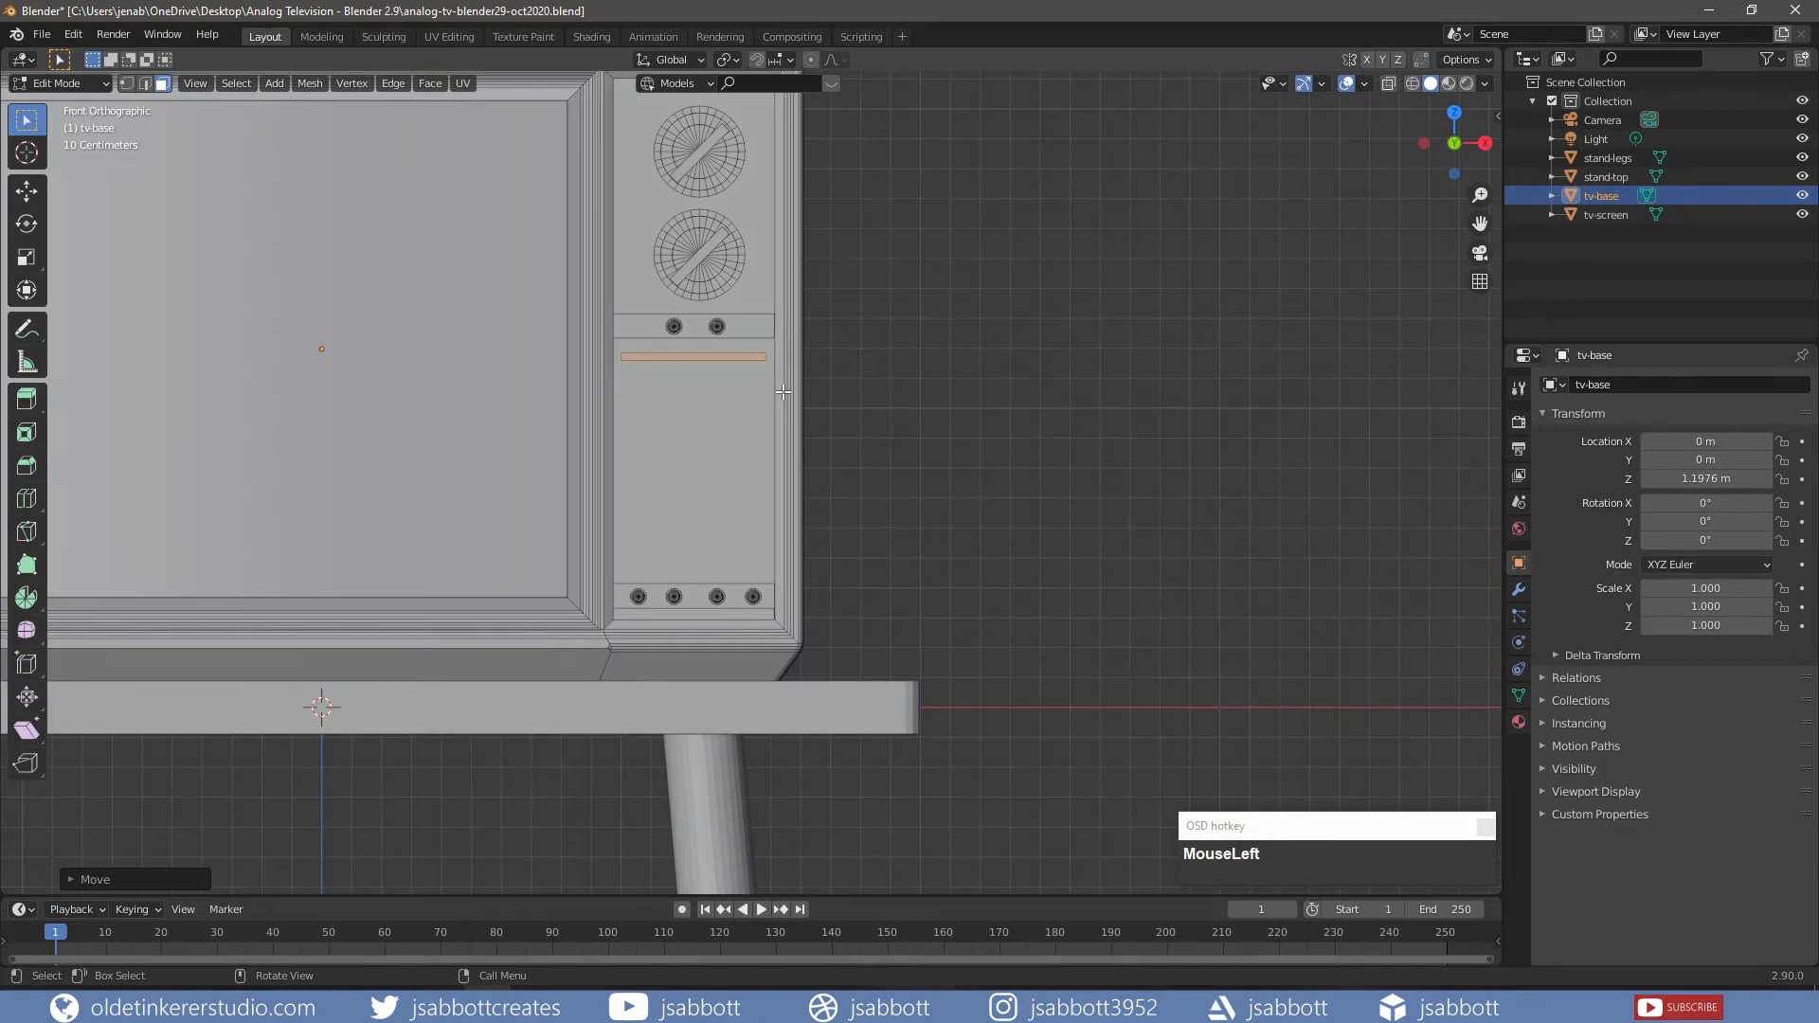
key("p")
left_click(783, 392)
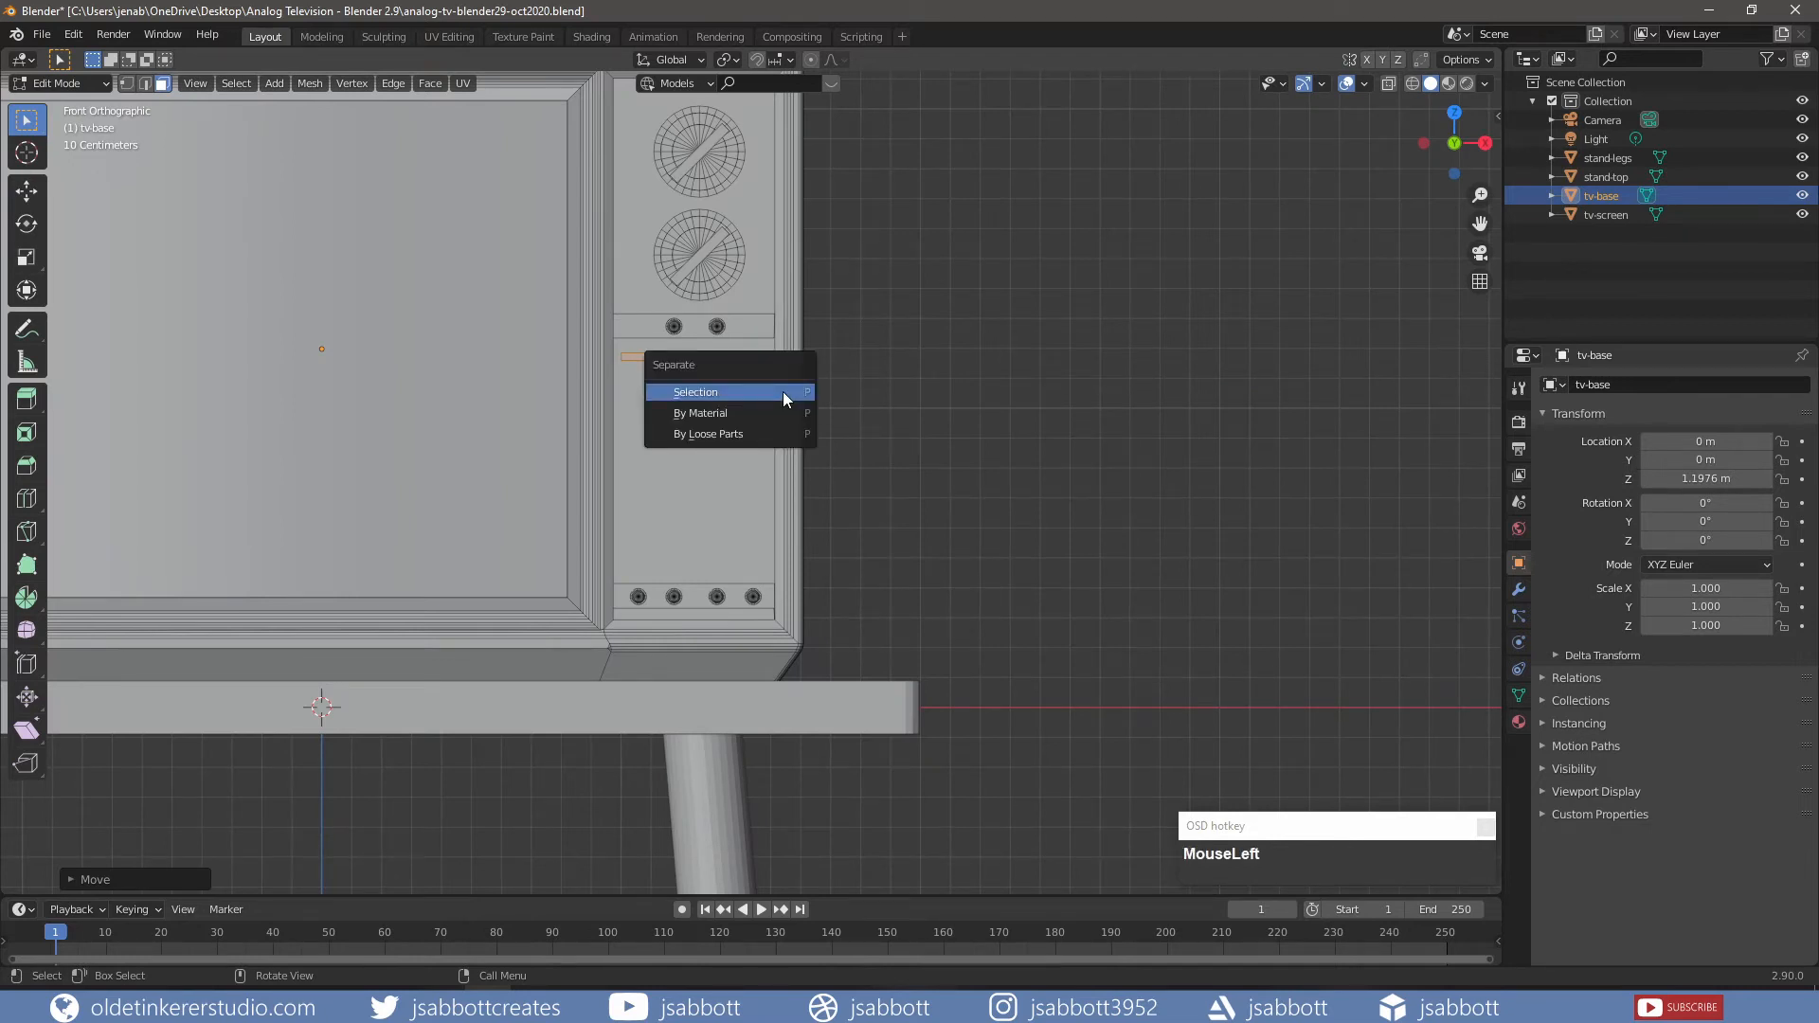
key("Tab")
left_click(994, 380)
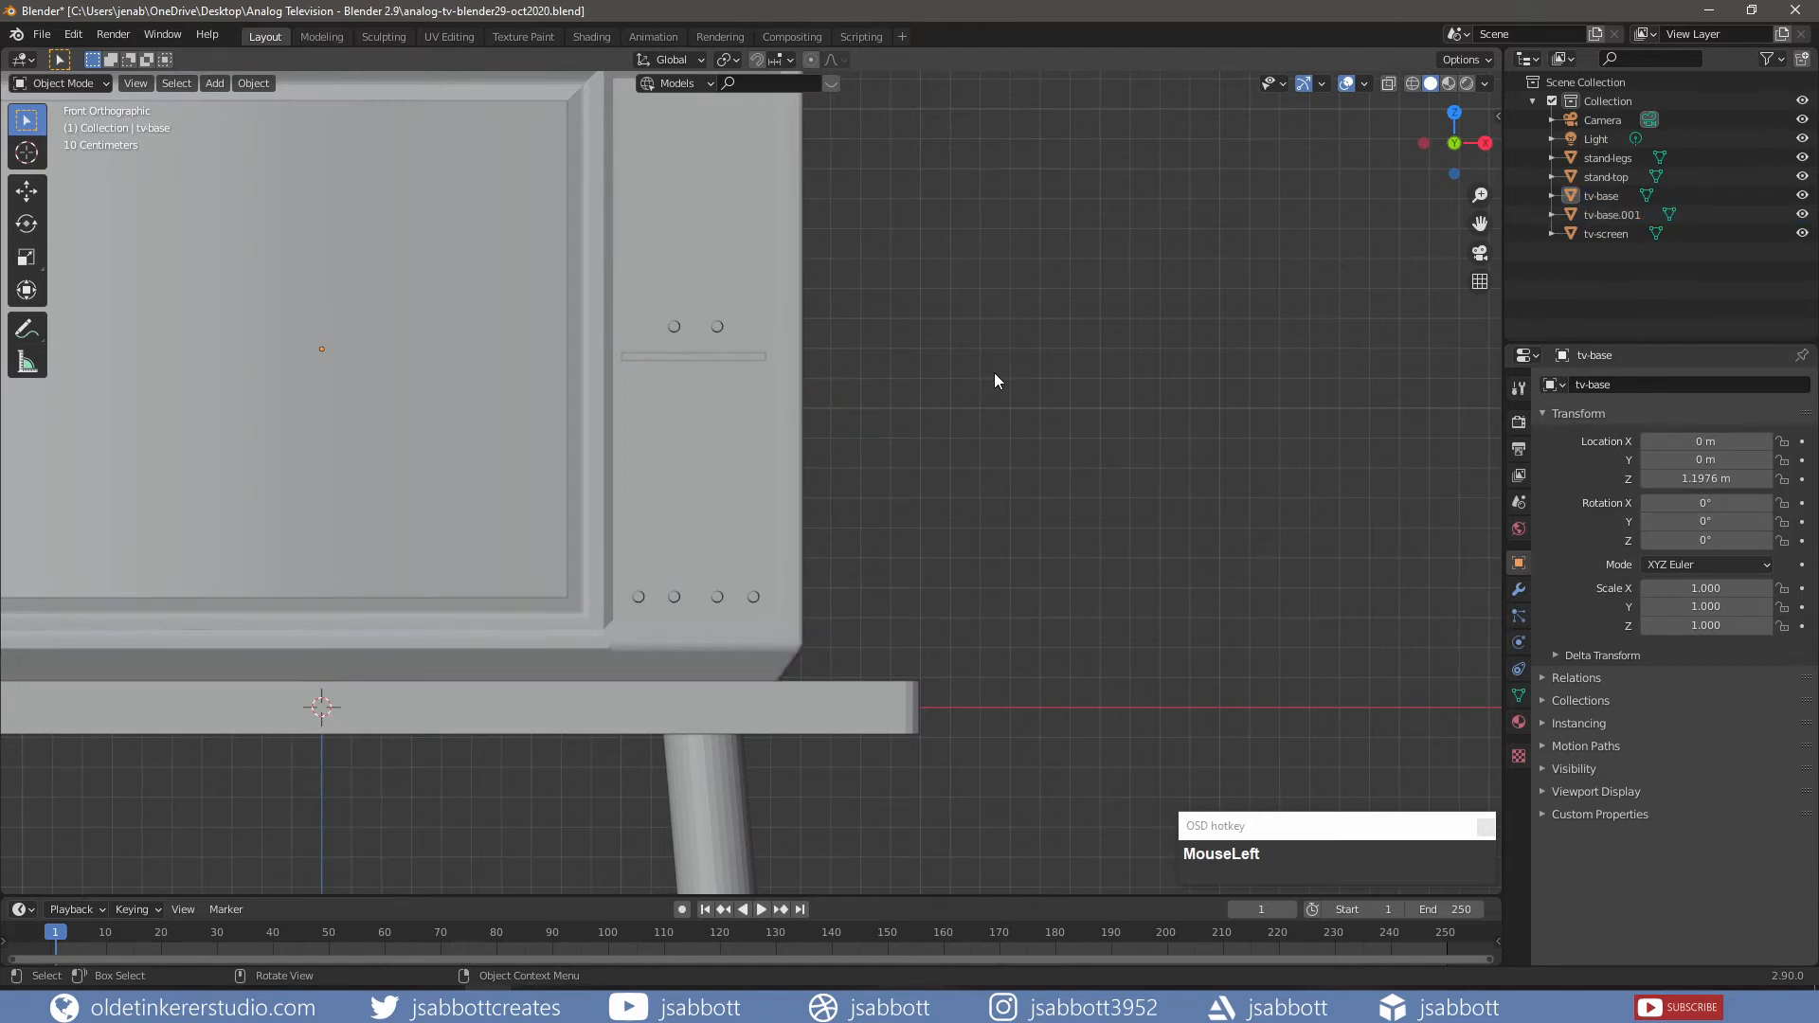
- Add an Array modifier to the separated bar with a relative offset of X 0 and Z -3
left_click(726, 359)
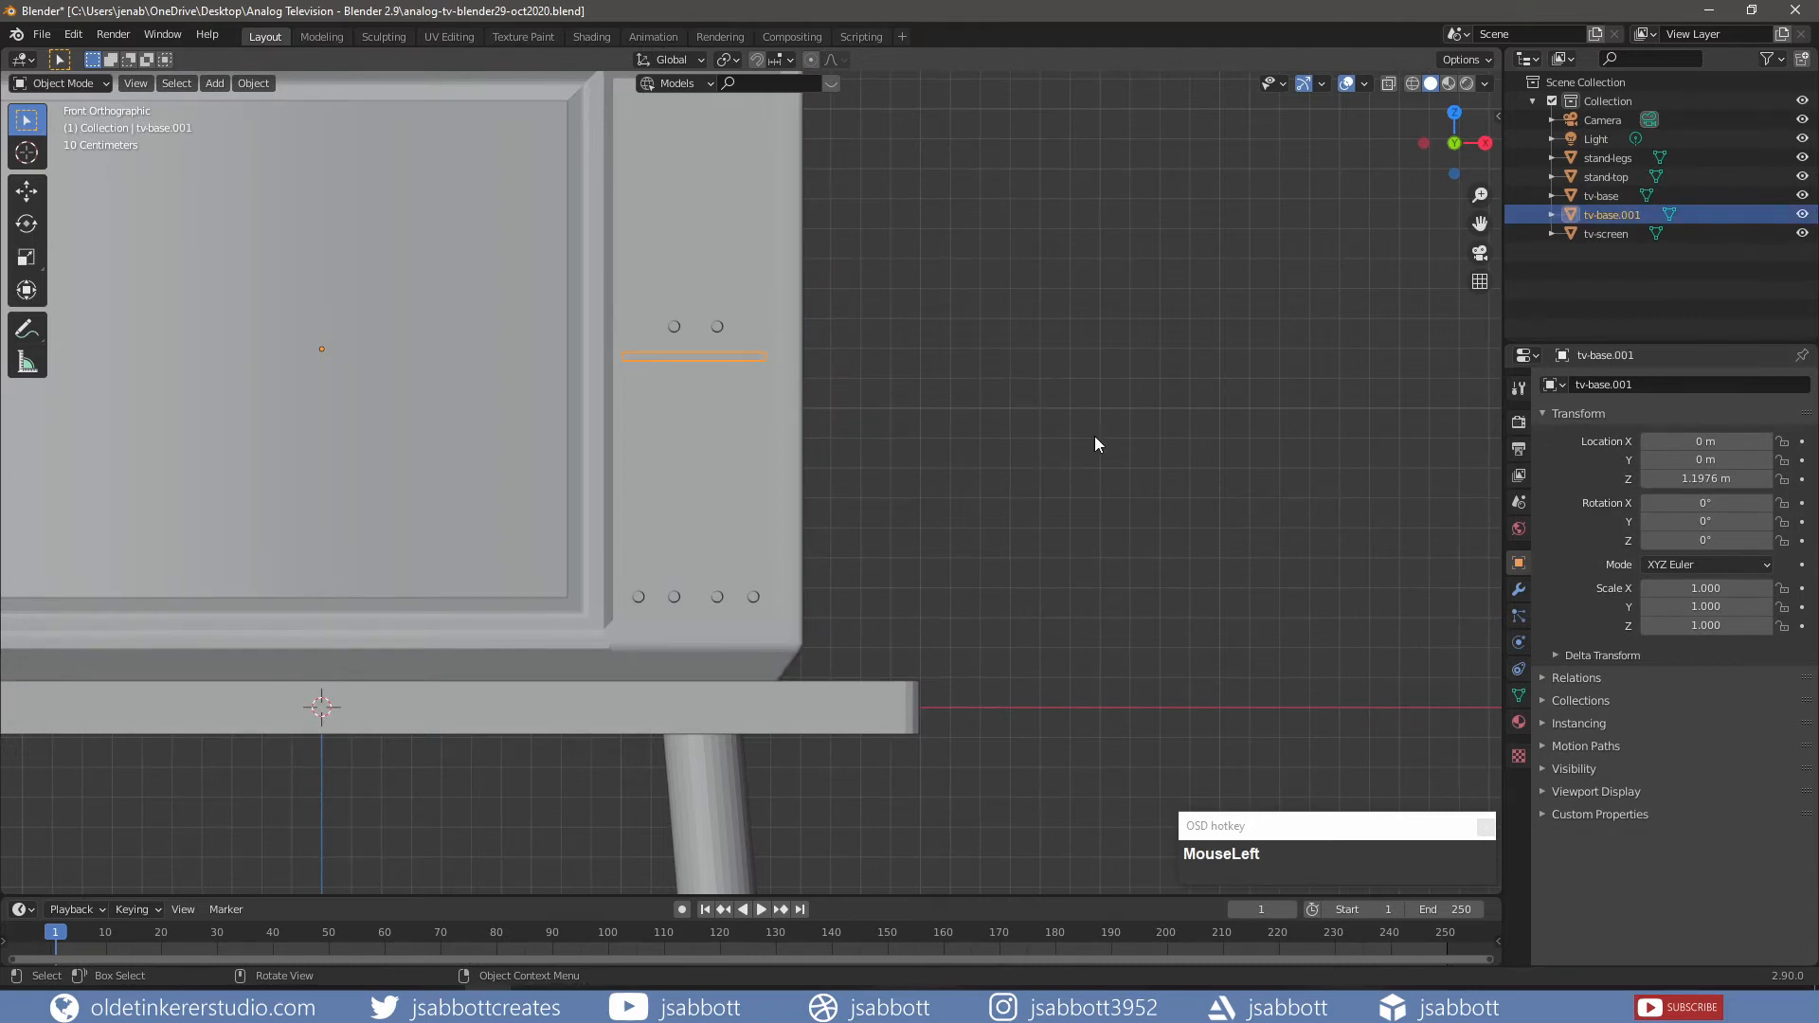
left_click(1519, 589)
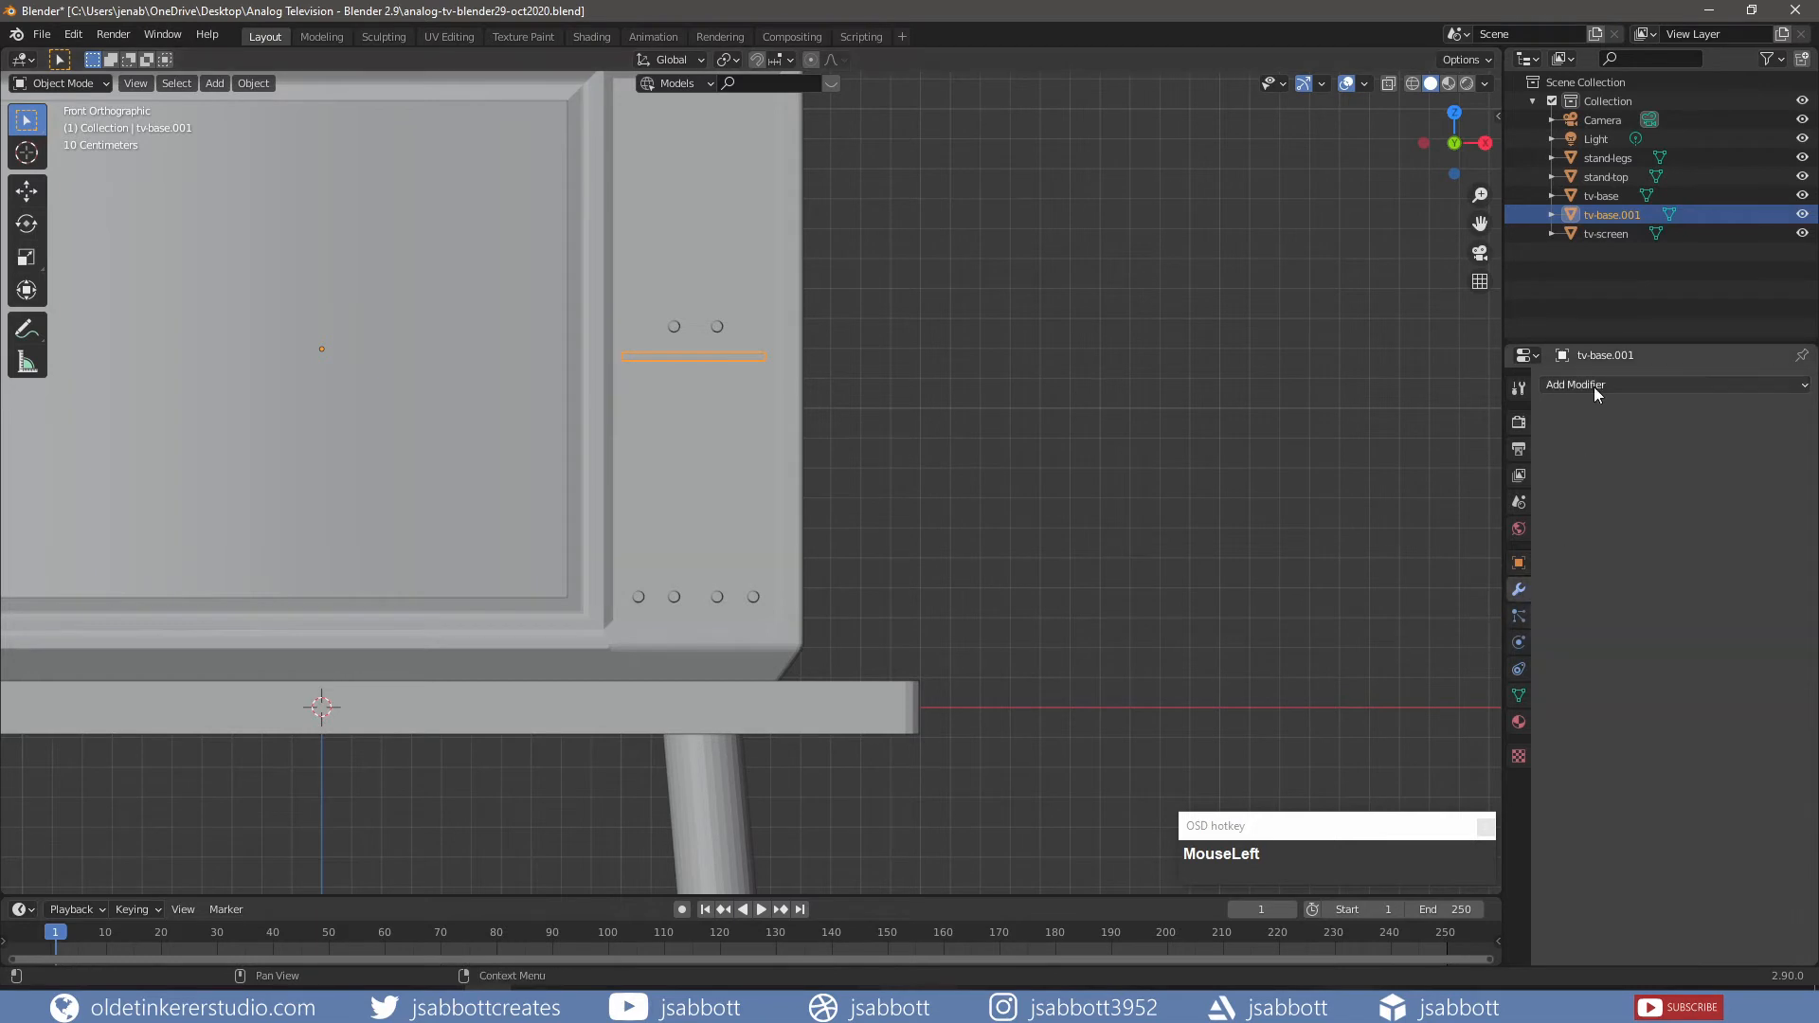
left_click(1602, 389)
left_click(1444, 430)
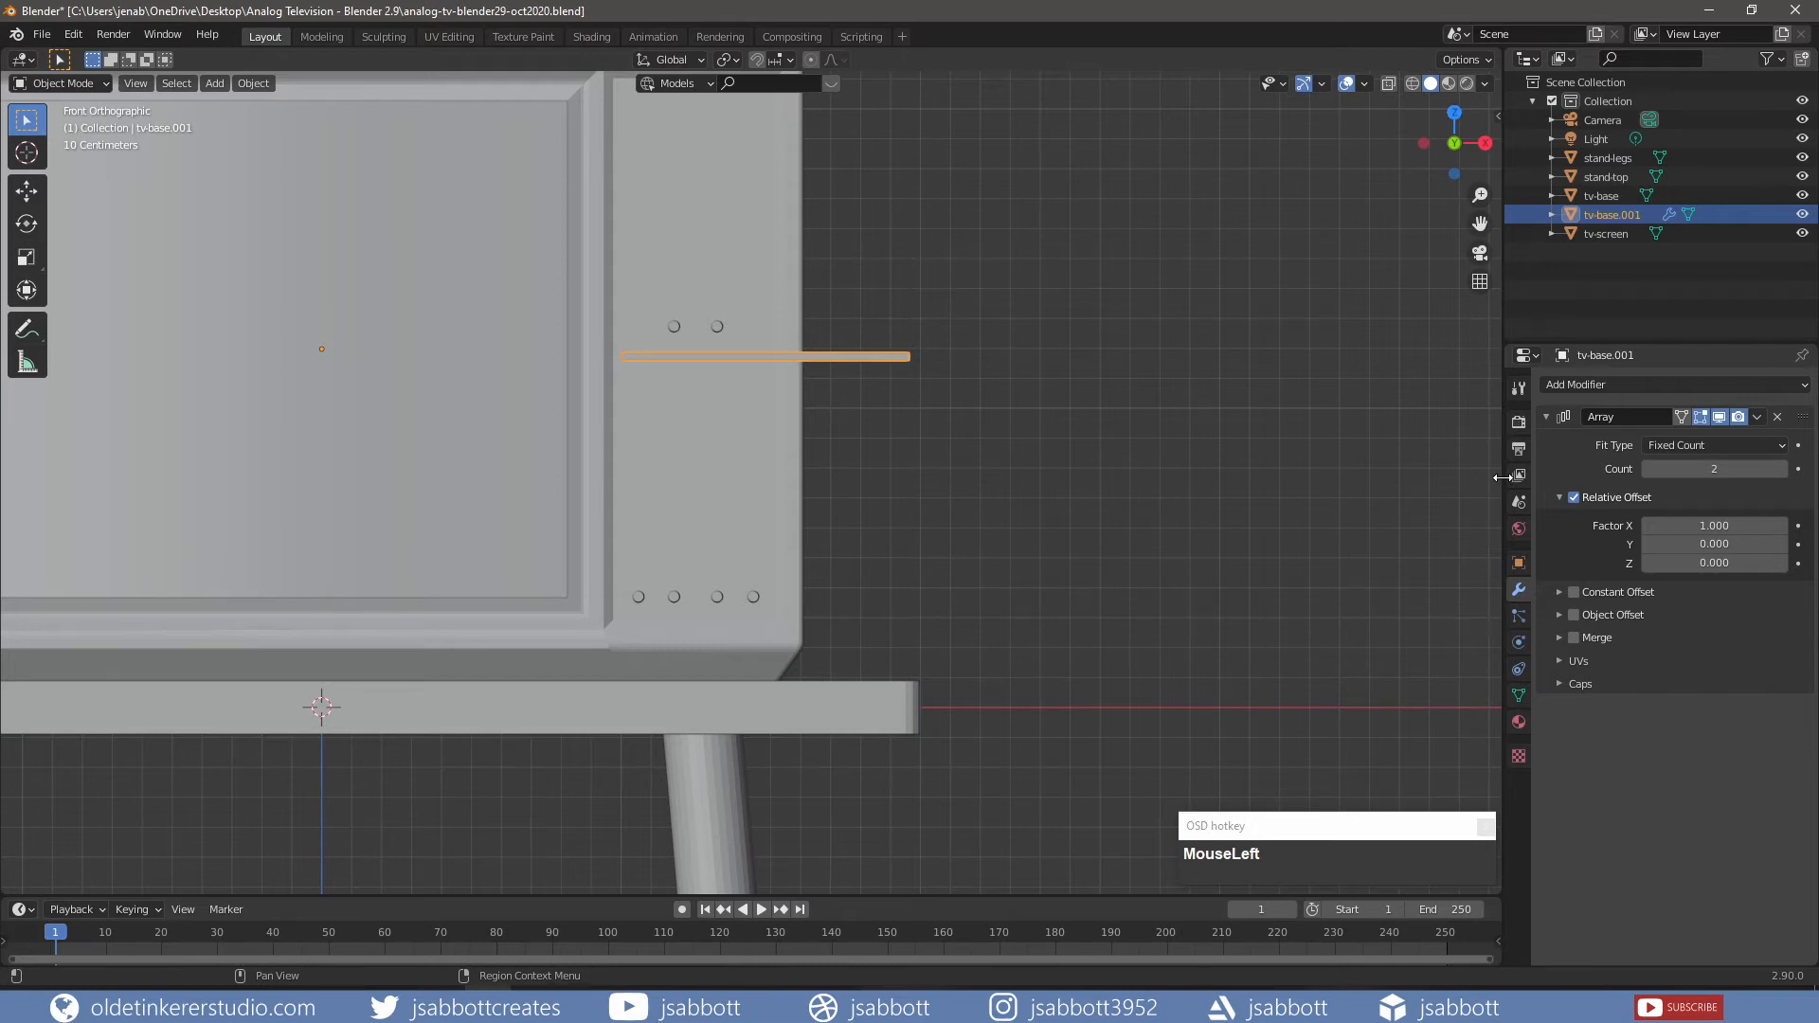
left_click(1699, 524)
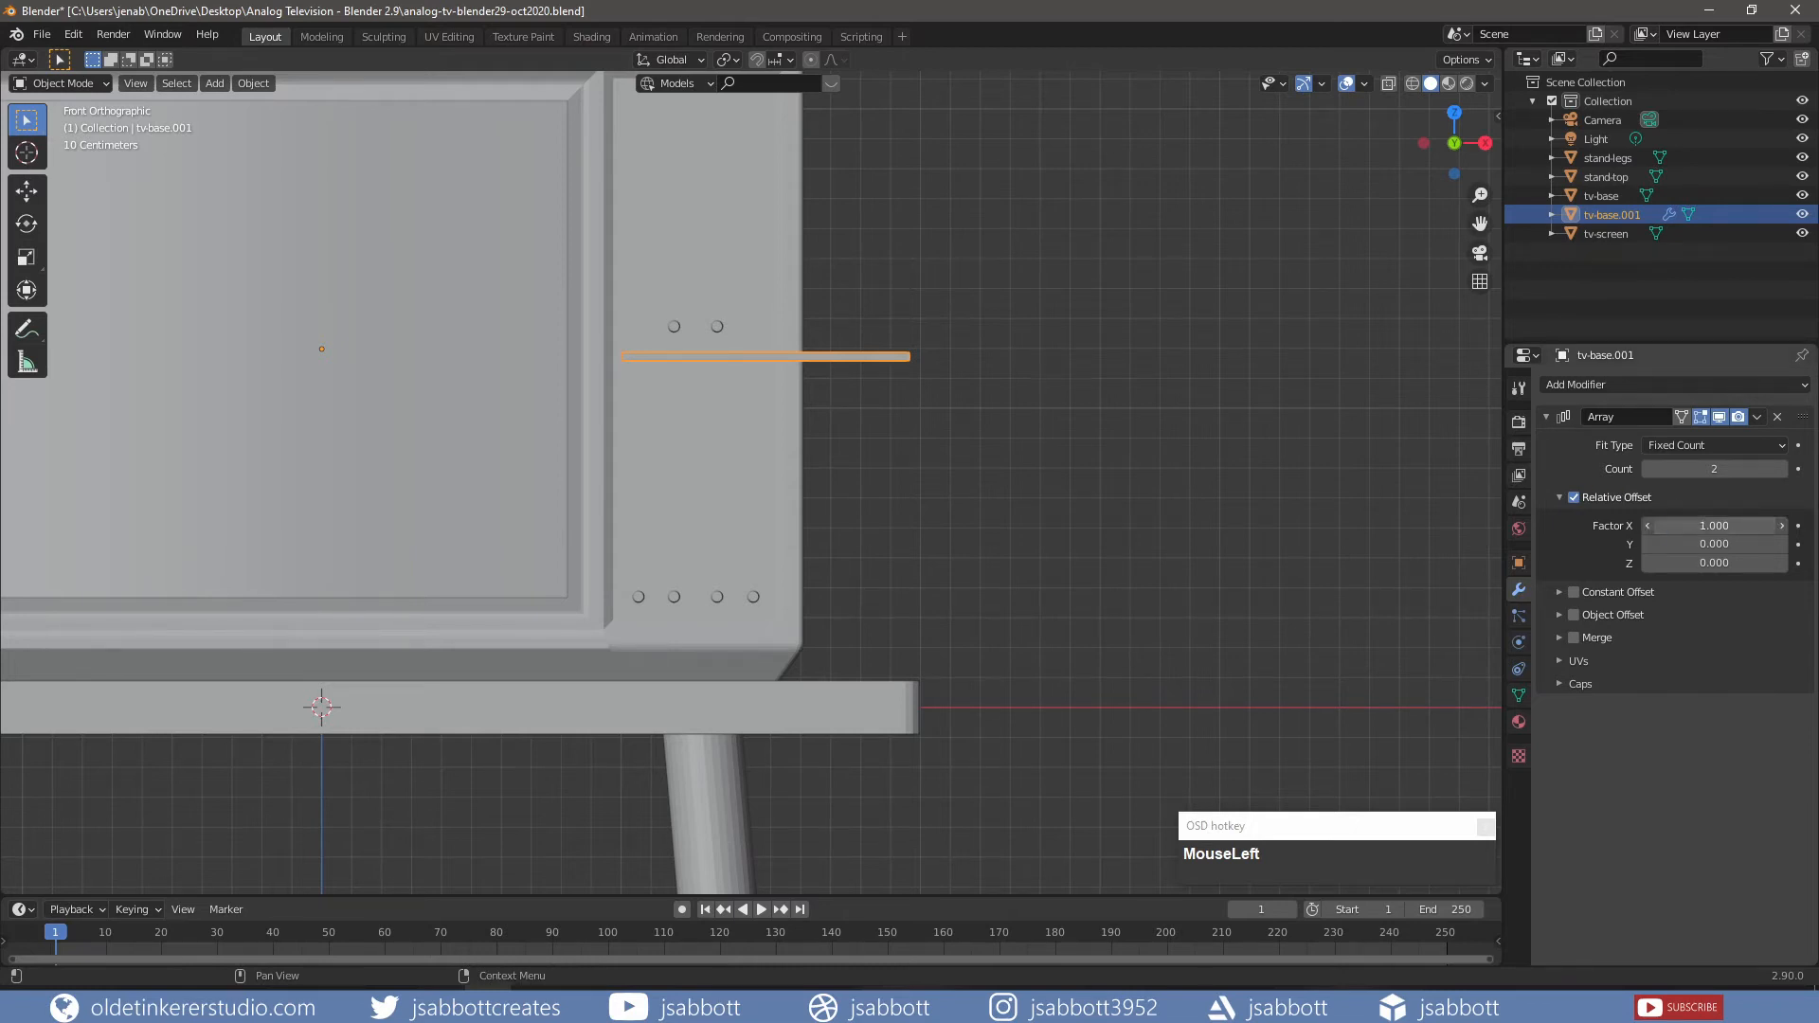
type("0")
key("Return")
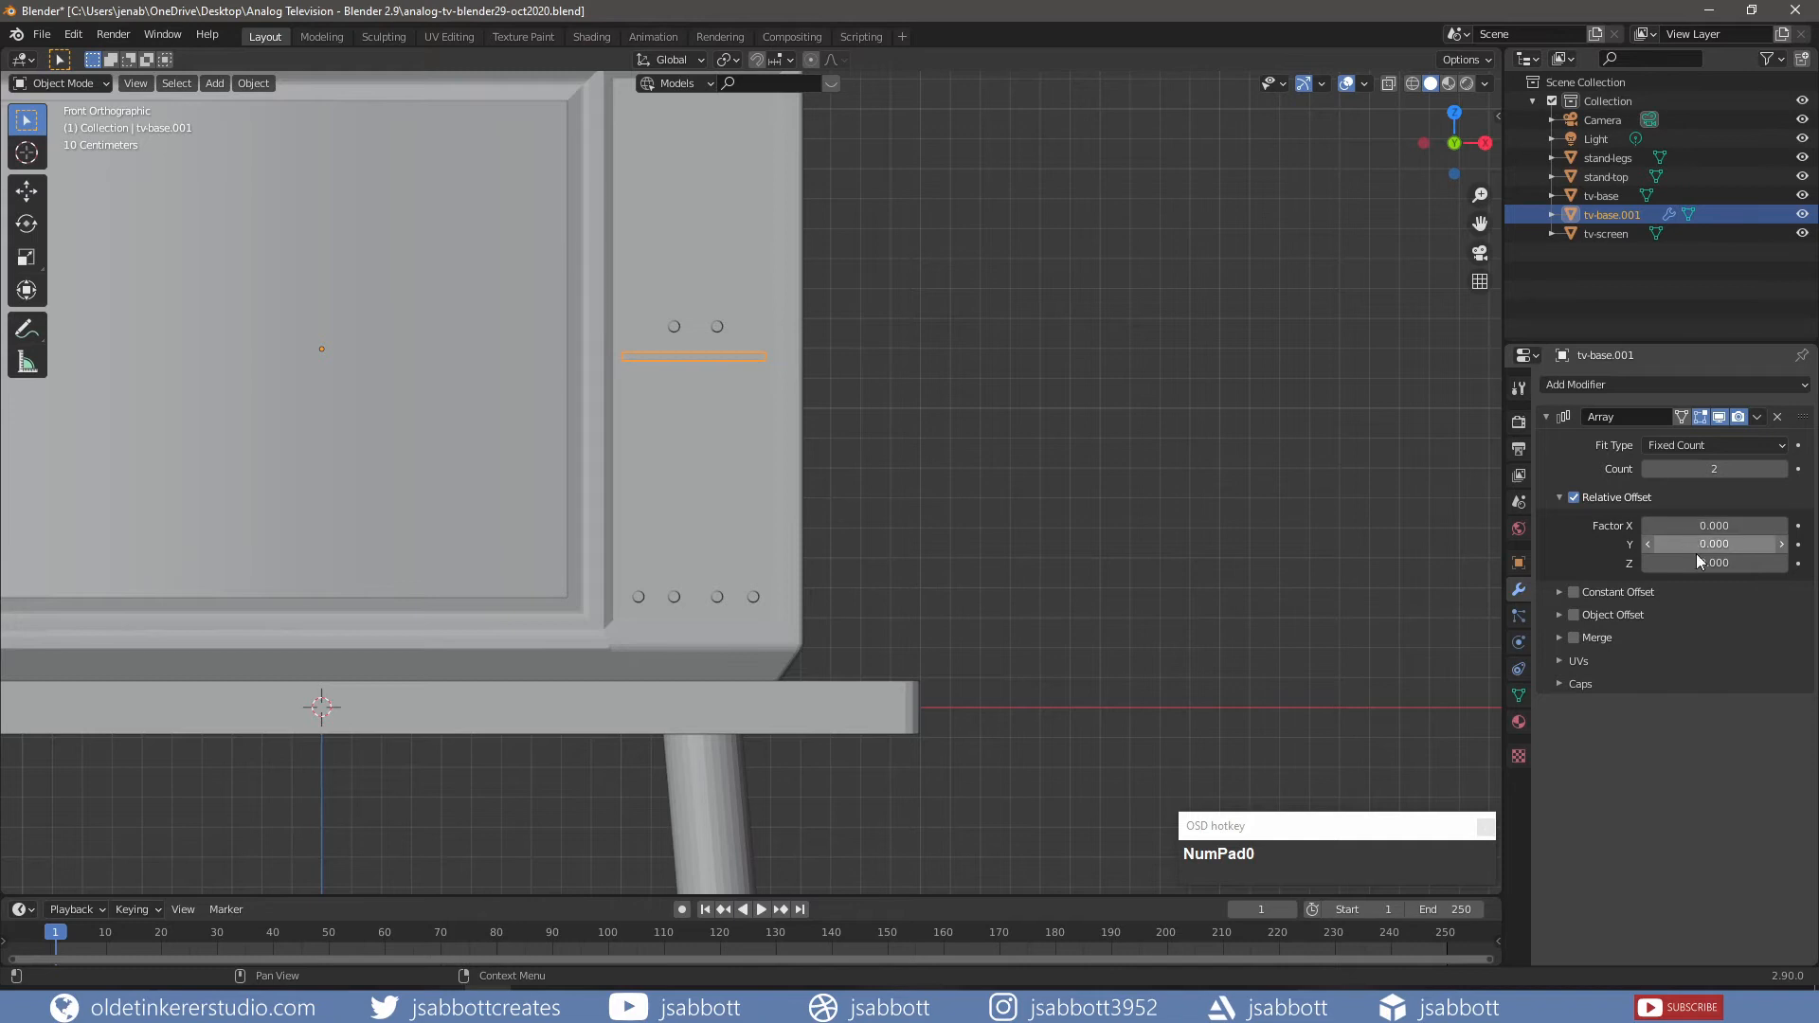
left_click(1699, 563)
key("BackSpace")
type("-3")
key("Return")
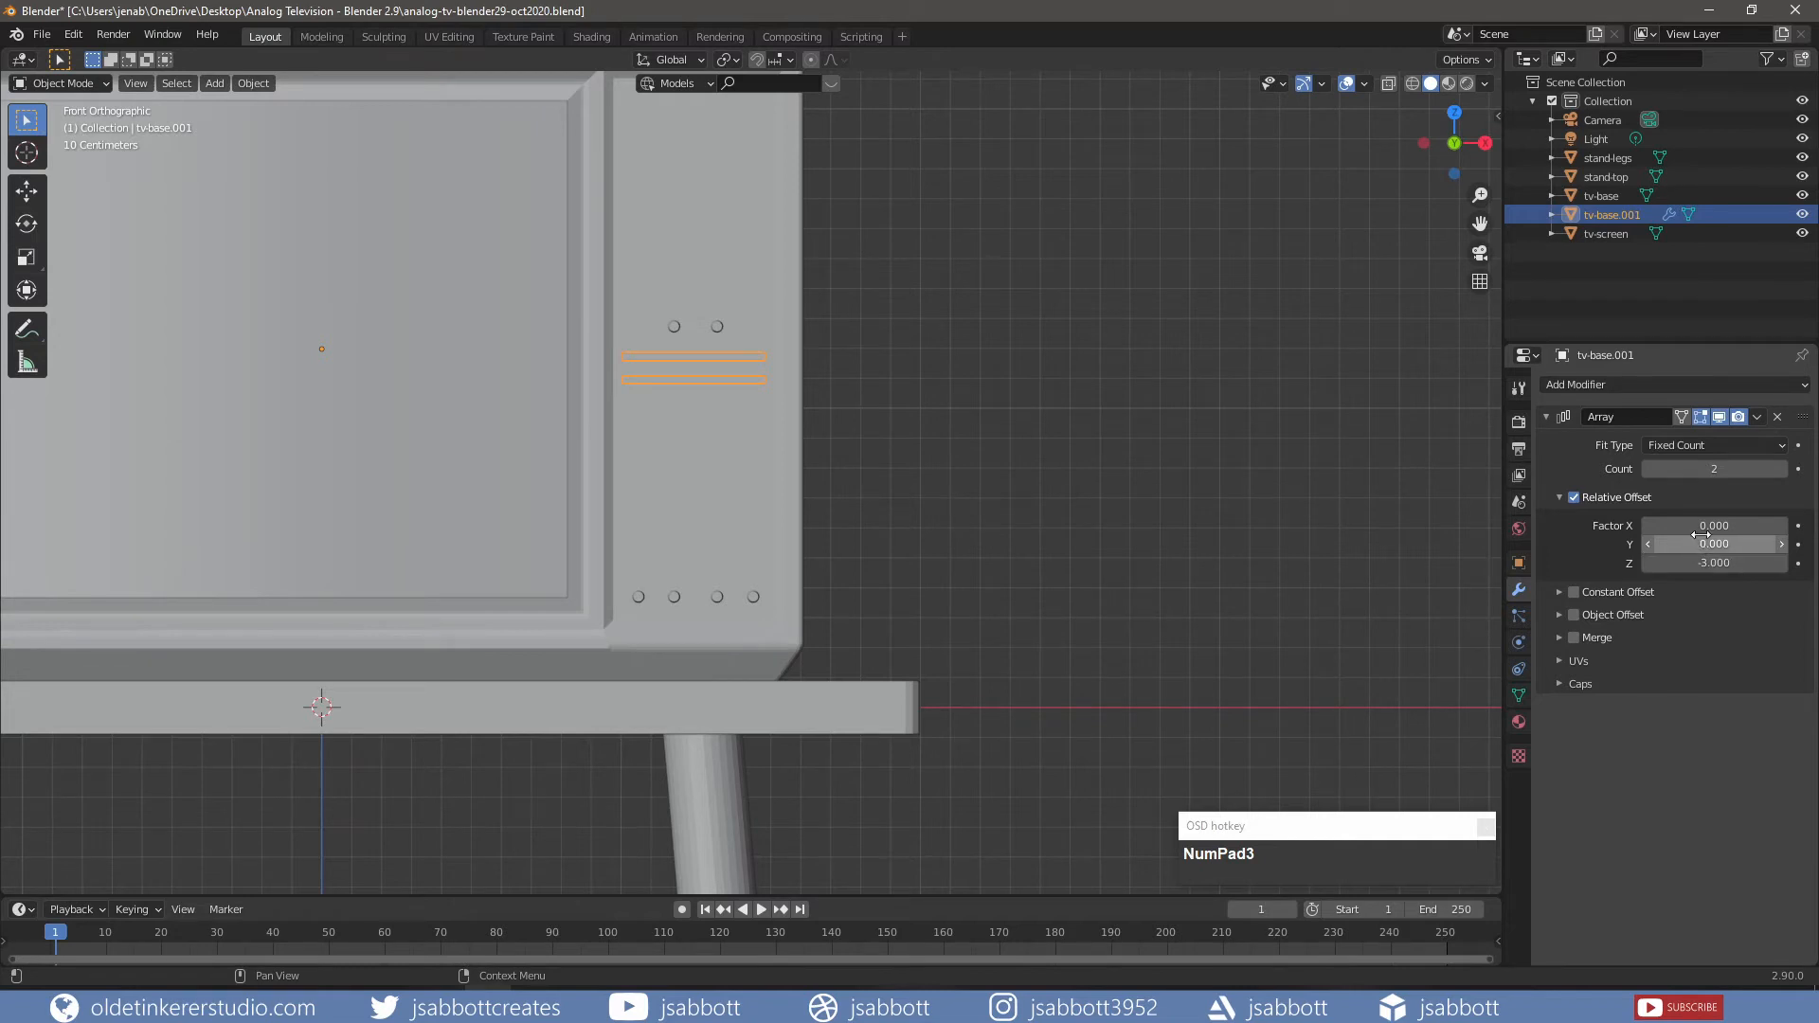
- Raise the array count to 9 and apply the Array modifier to the bars
left_click(1781, 470)
left_click(1781, 470)
left_click(1781, 470)
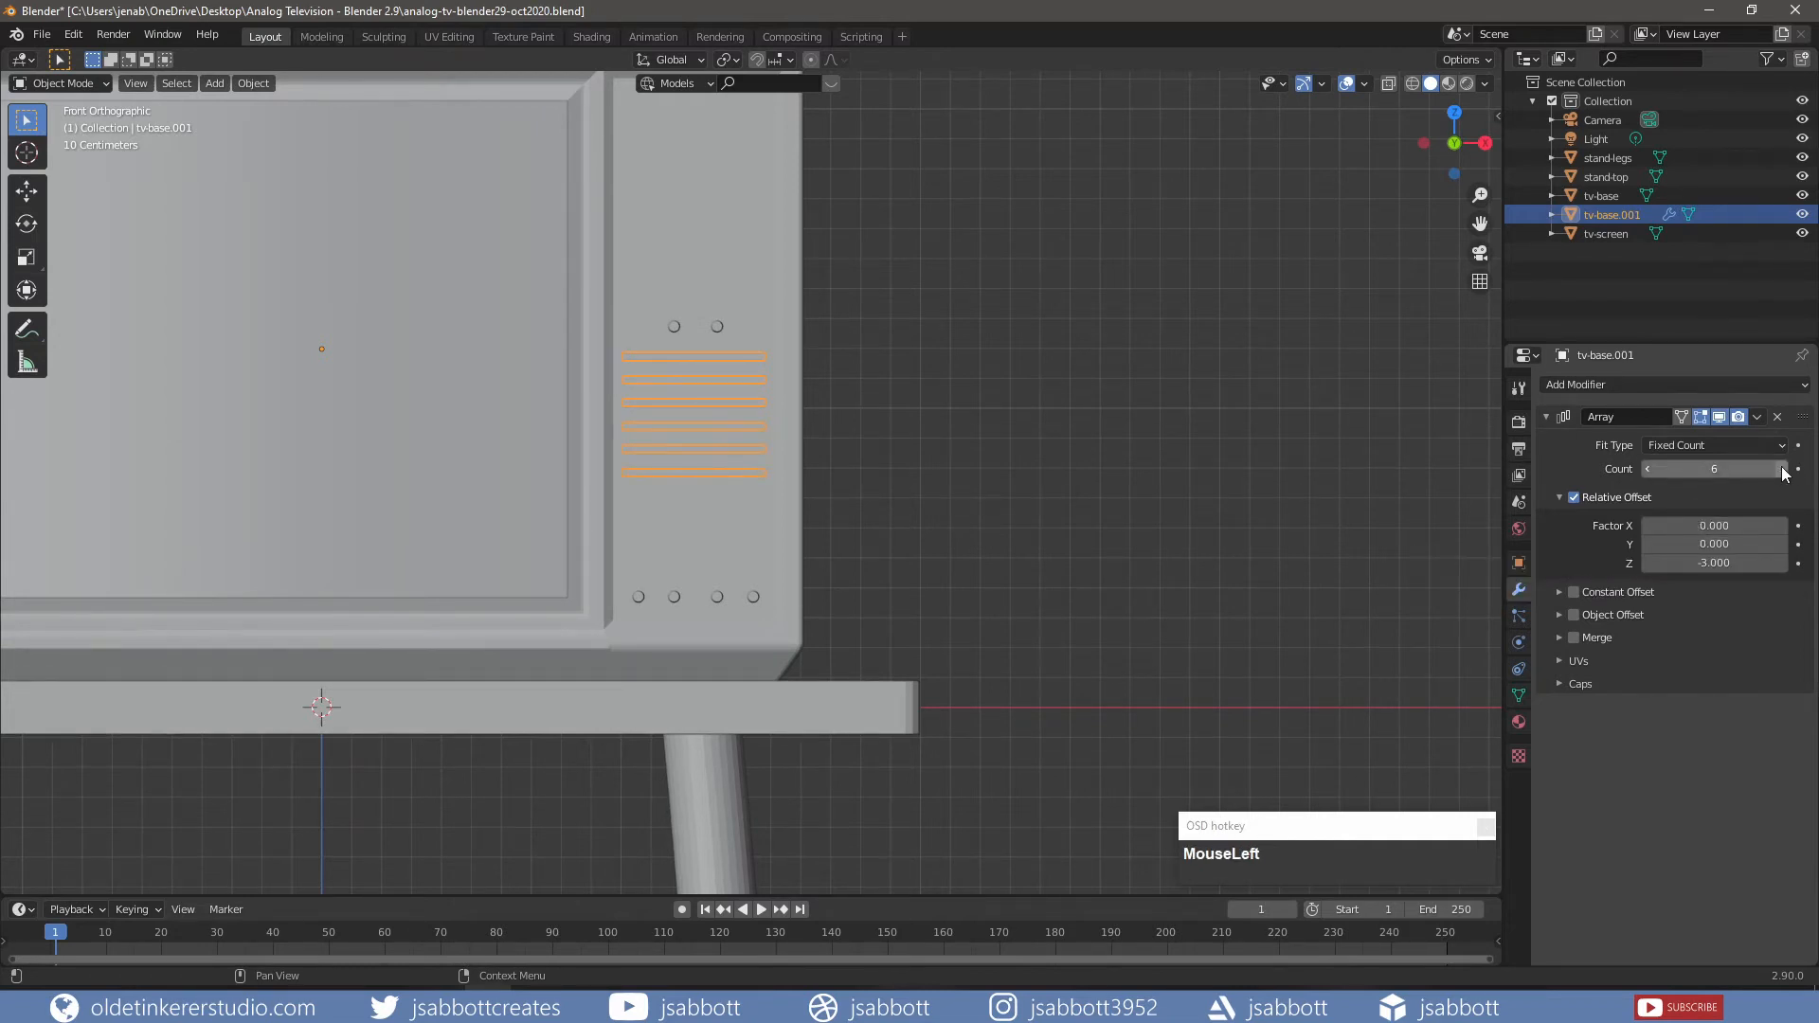
left_click(1781, 470)
left_click(1782, 470)
left_click(1782, 470)
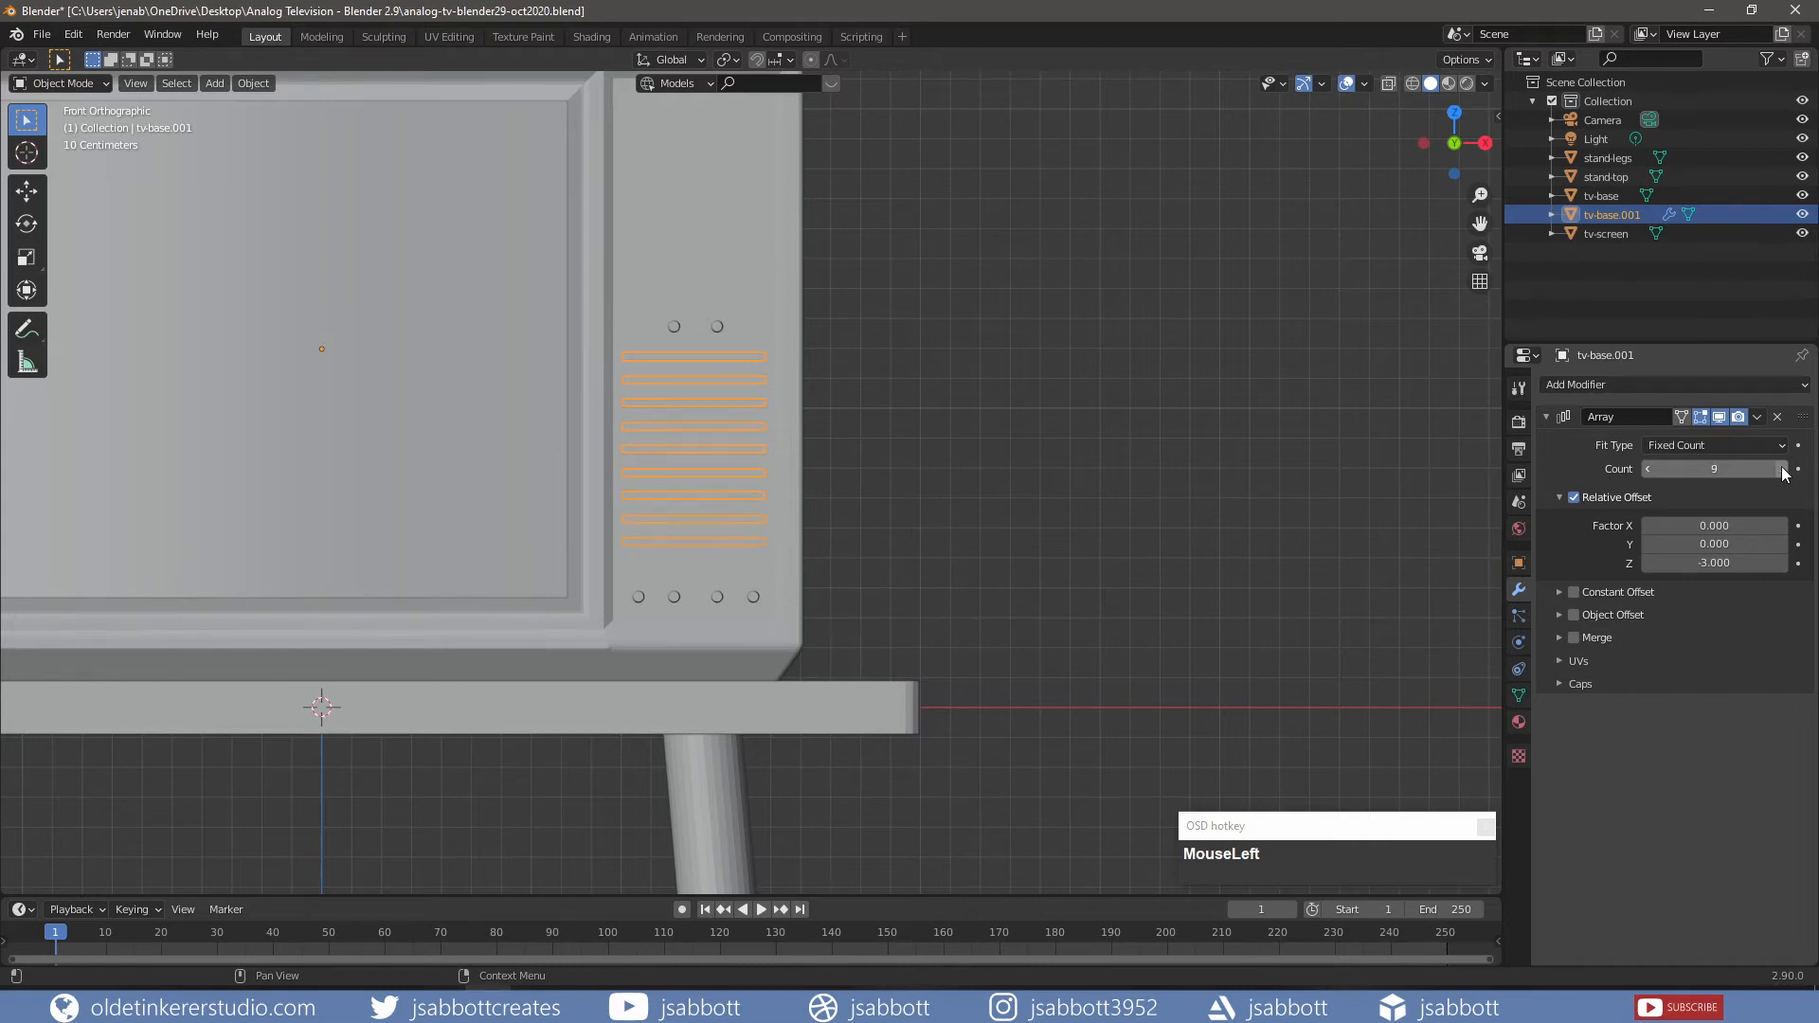
left_click(1759, 417)
left_click(1737, 439)
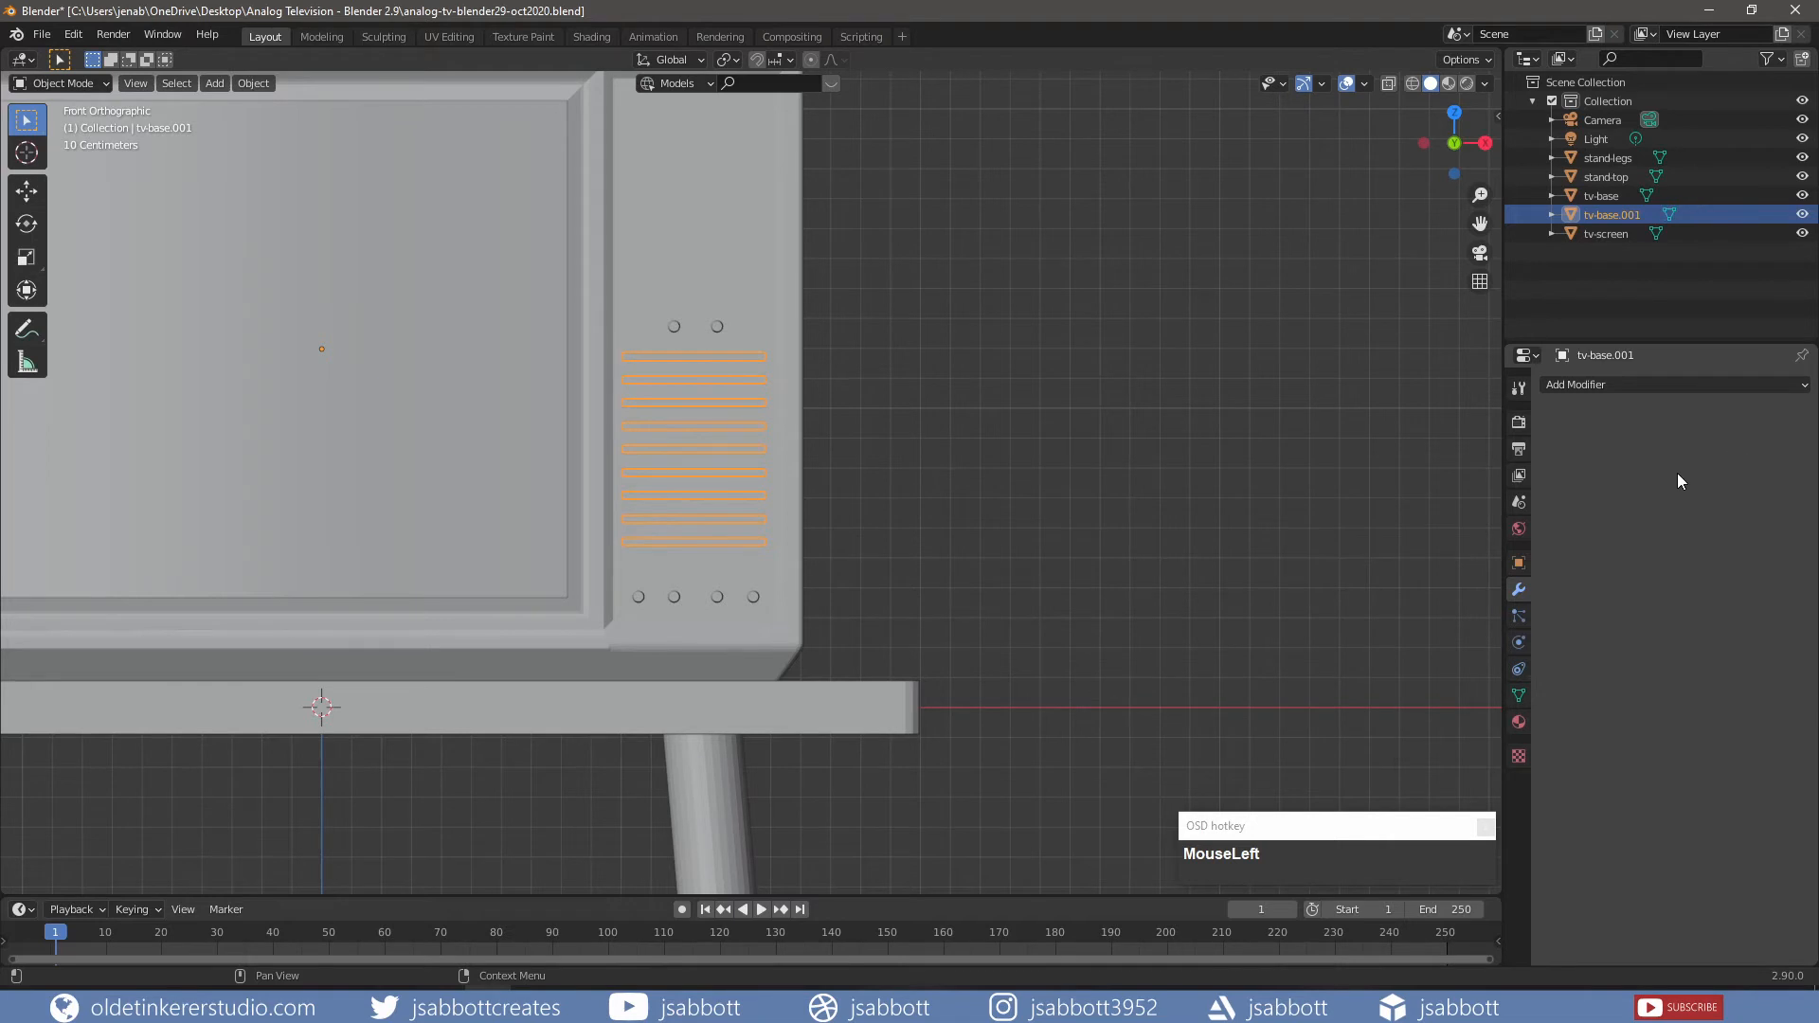
- Add a Boolean modifier to the tv-base object
middle_click_drag(1191, 480, 755, 434)
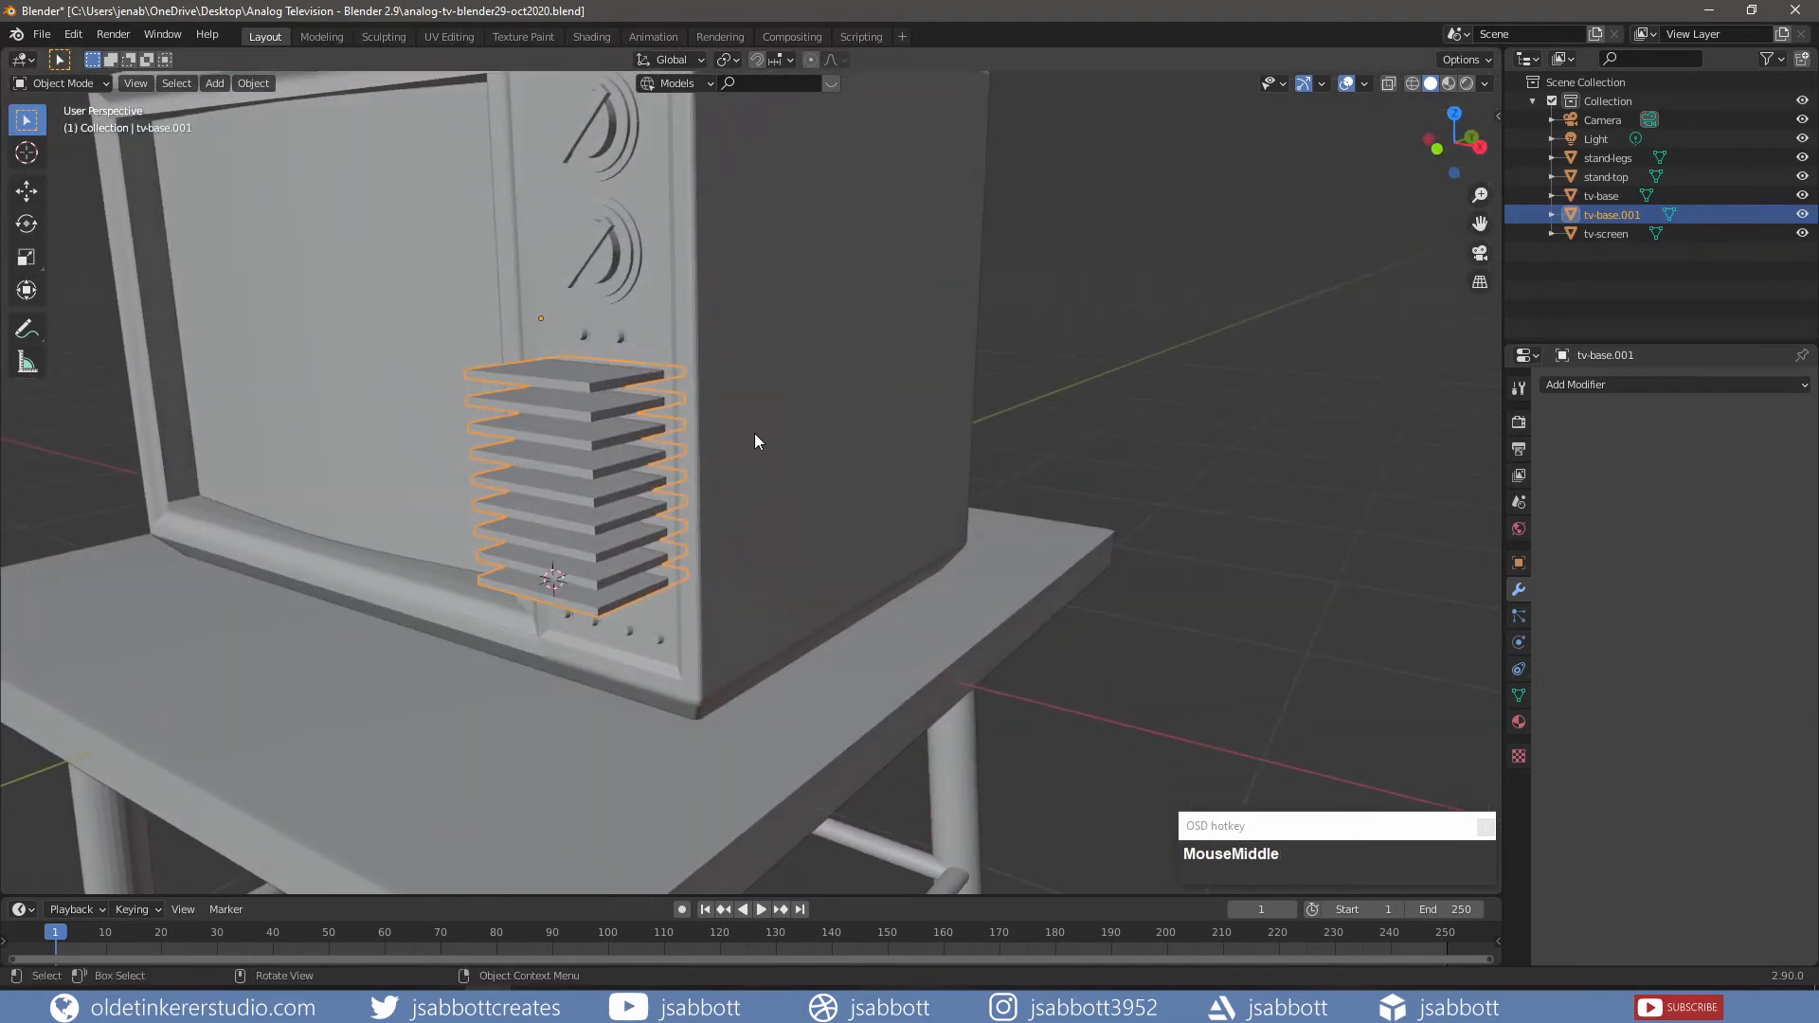
left_click(754, 434)
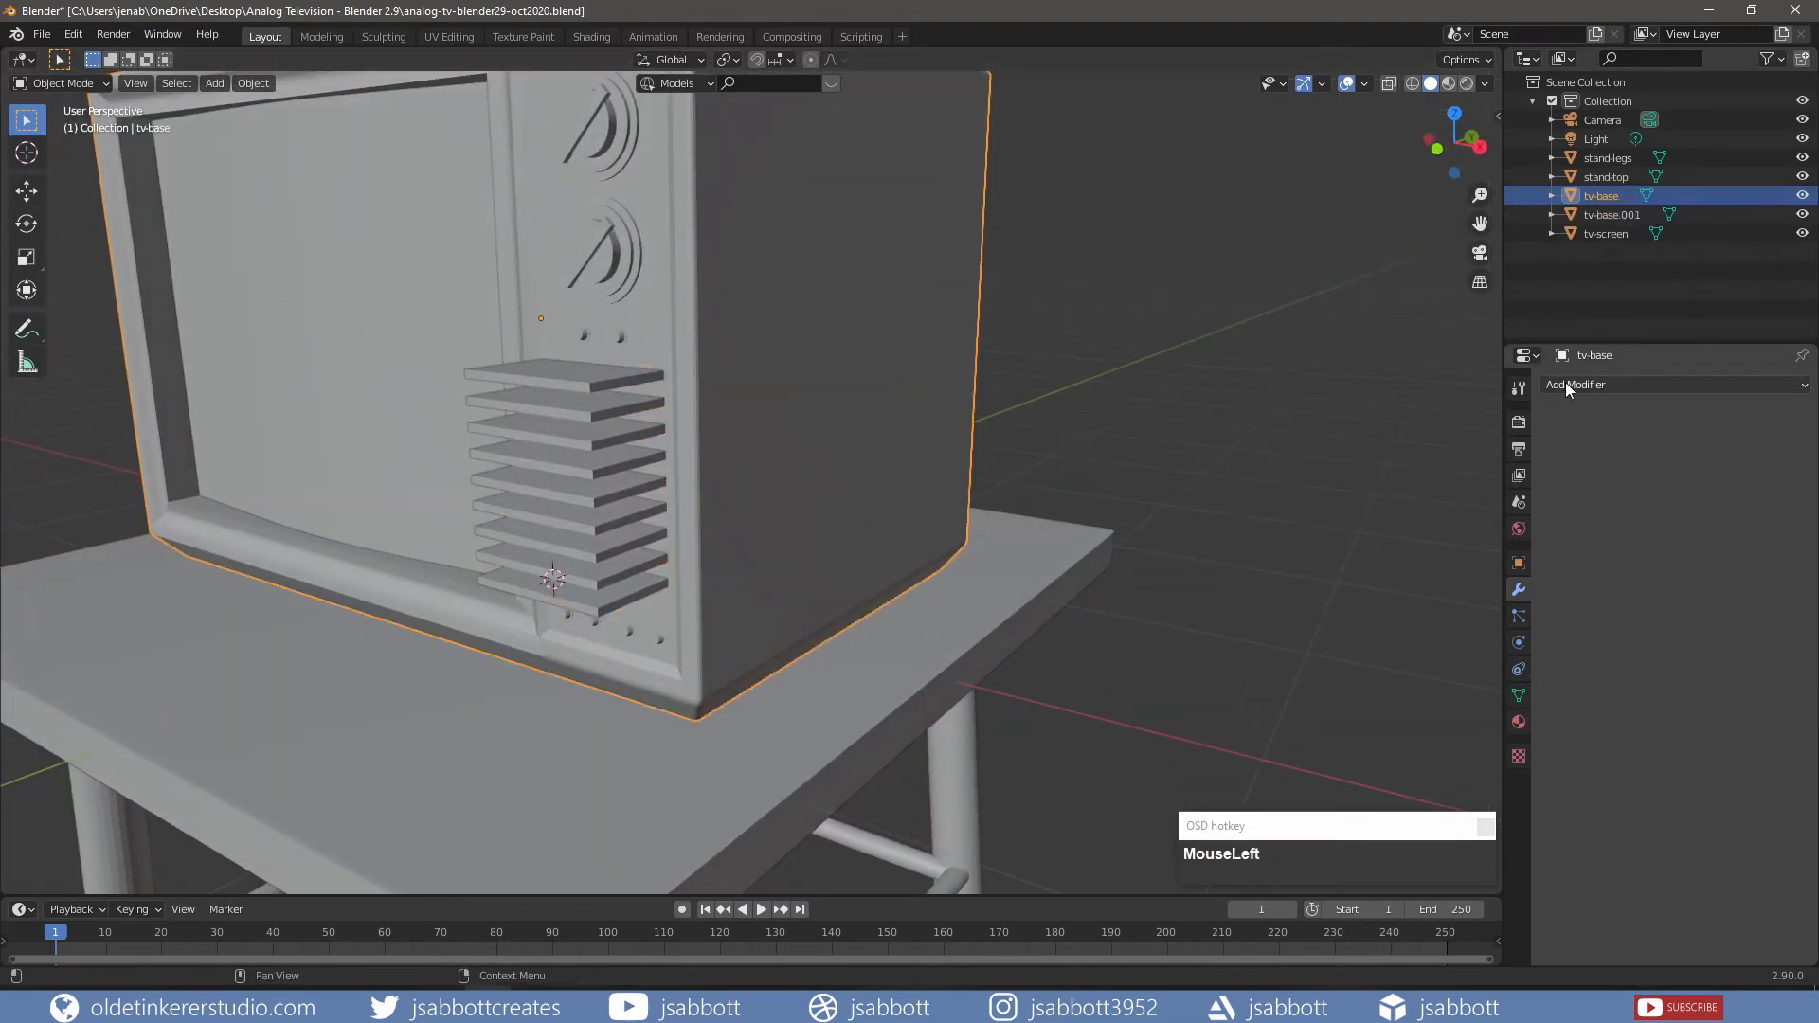
left_click(1596, 383)
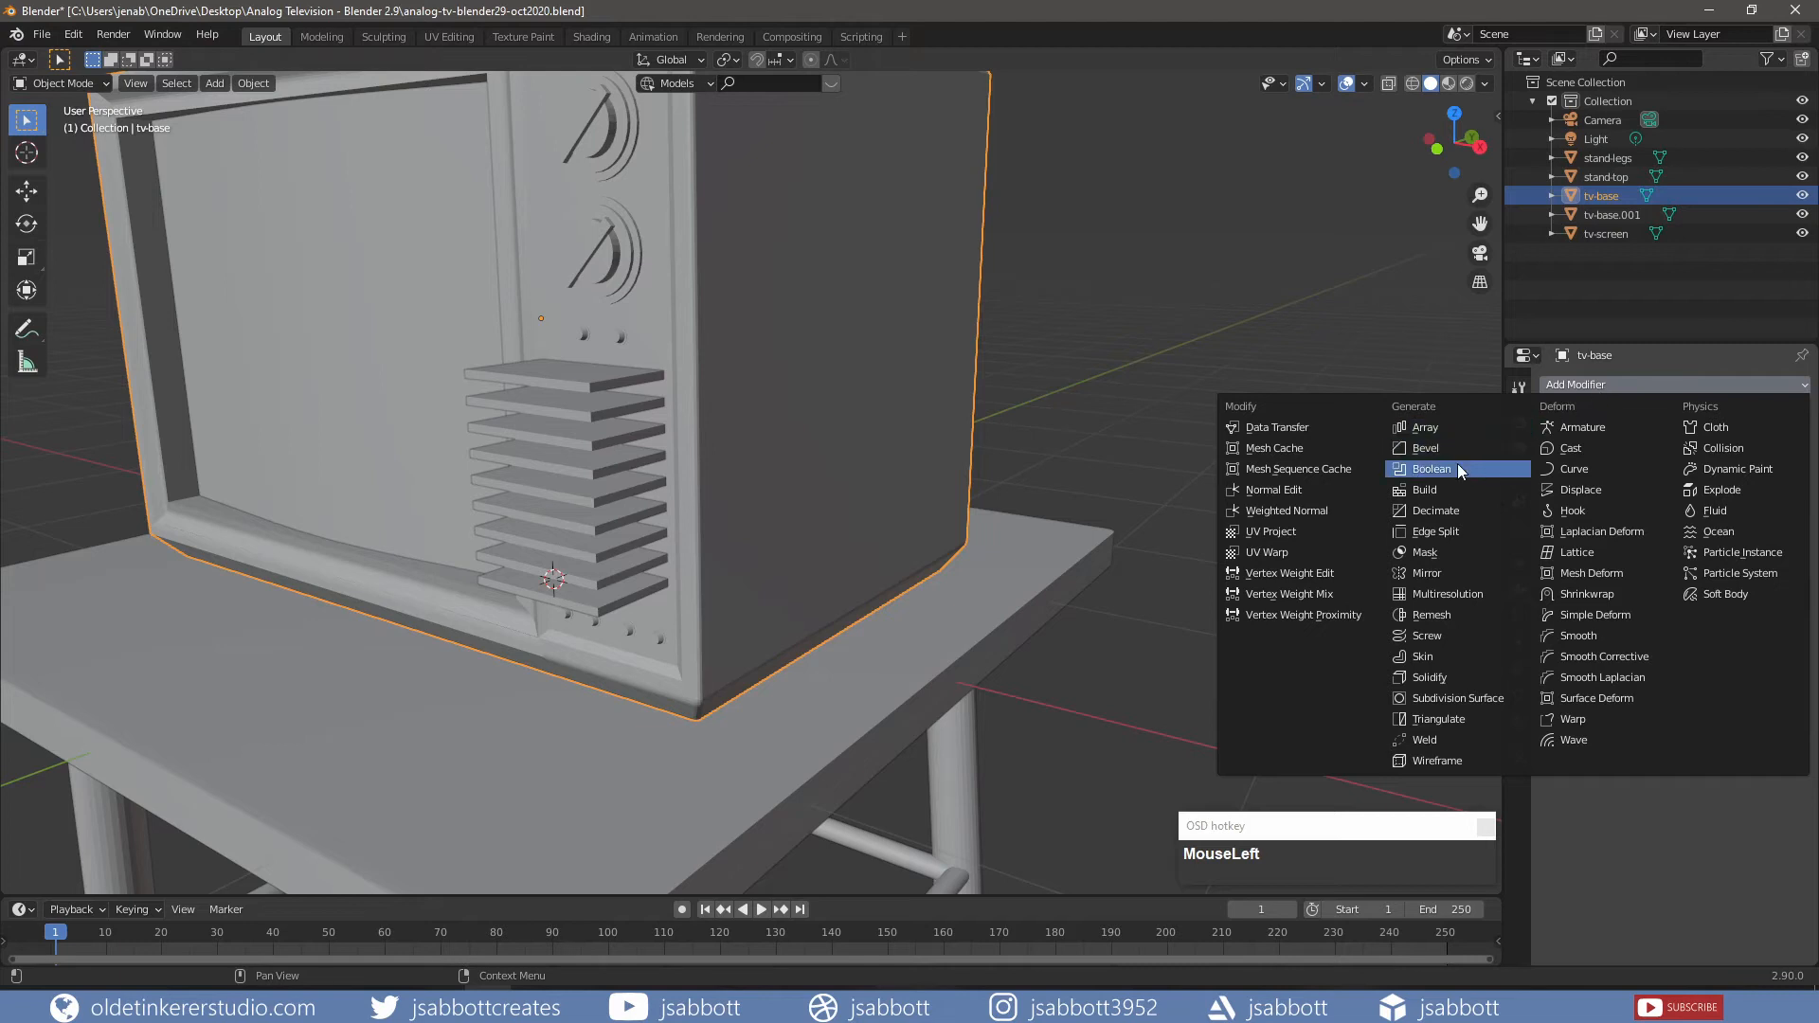
- Cut the speaker slots into tv-base with a Boolean Difference modifier using tv-base.001 as the cutter, and apply the modifier
left_click(1431, 469)
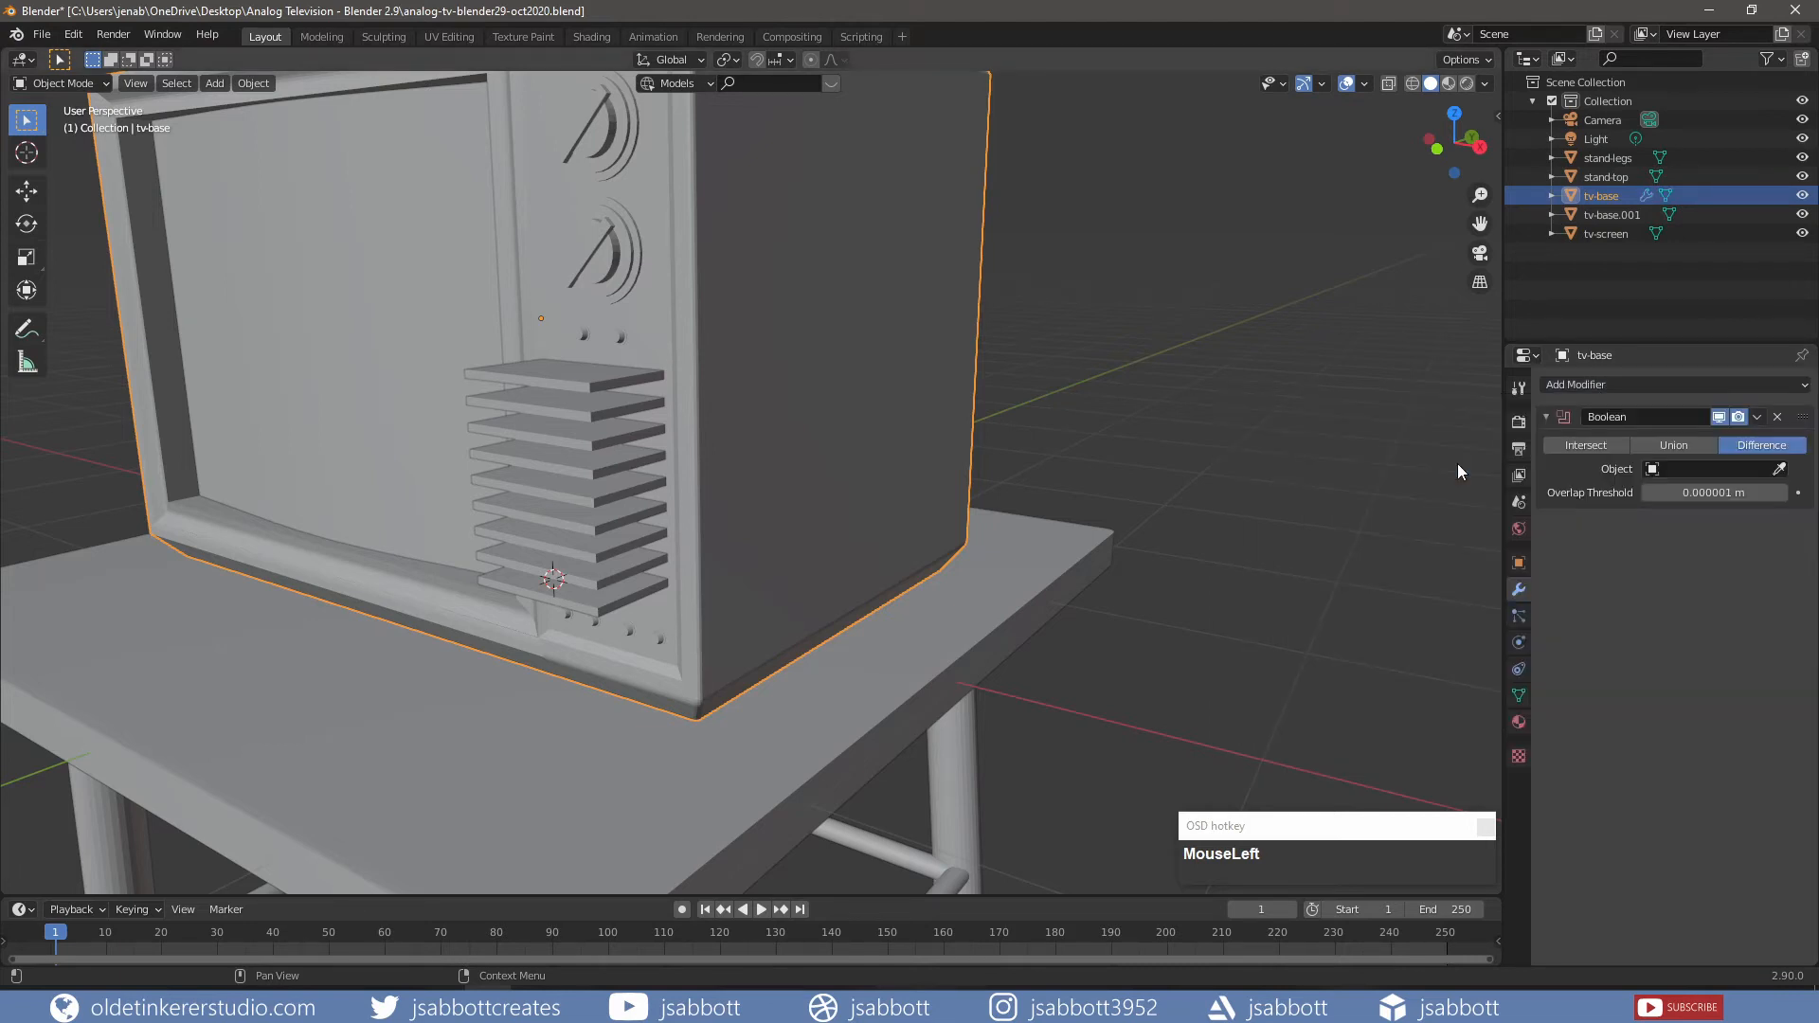
left_click(1691, 468)
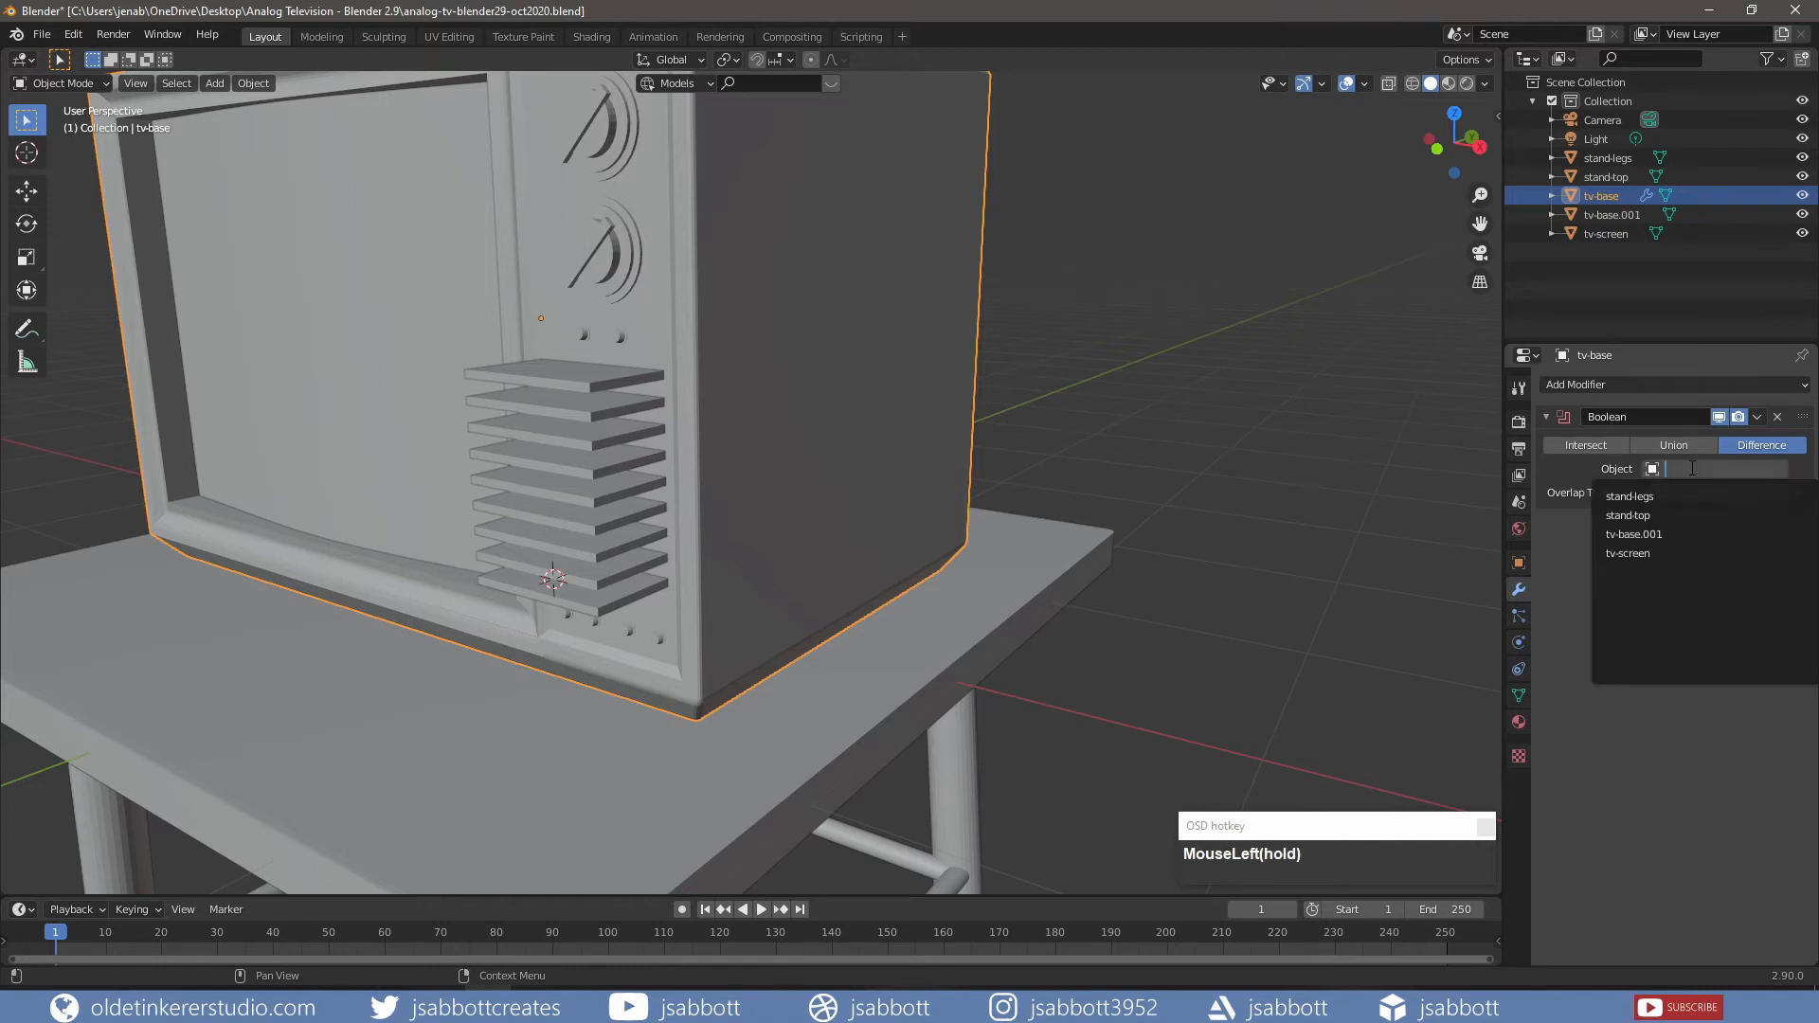
left_click(1665, 533)
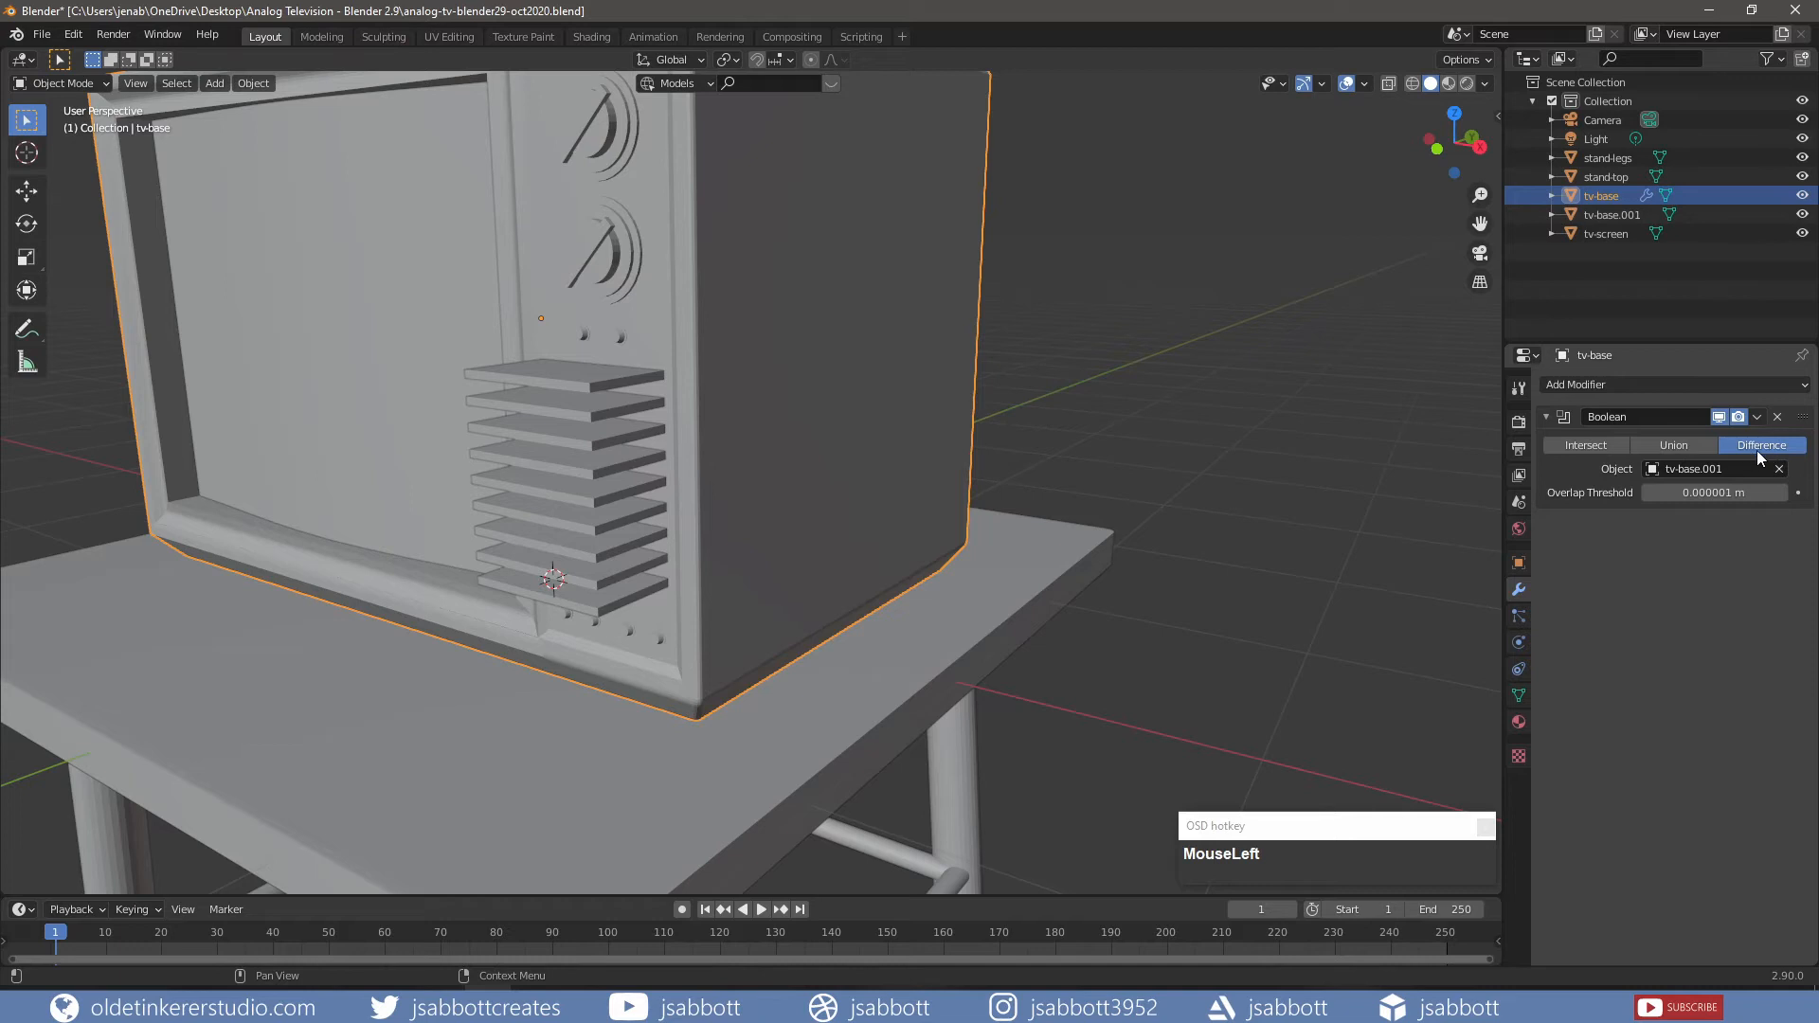
left_click(1757, 418)
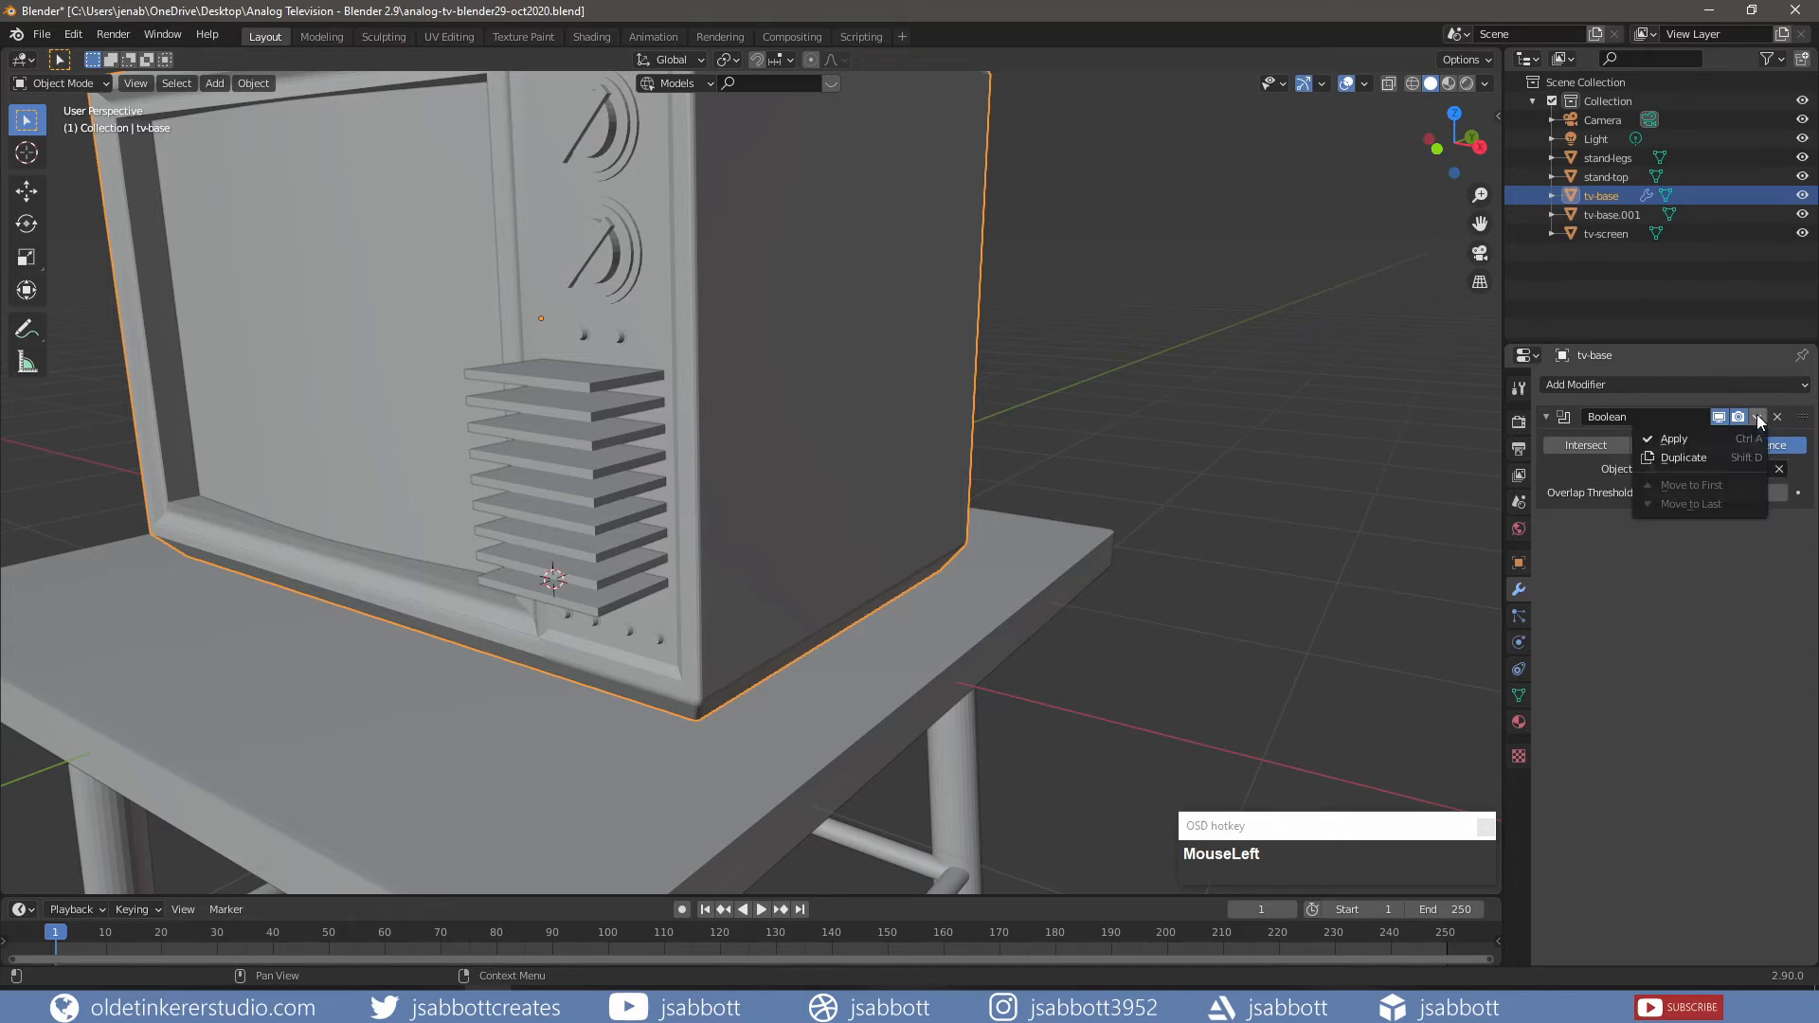
left_click(1728, 440)
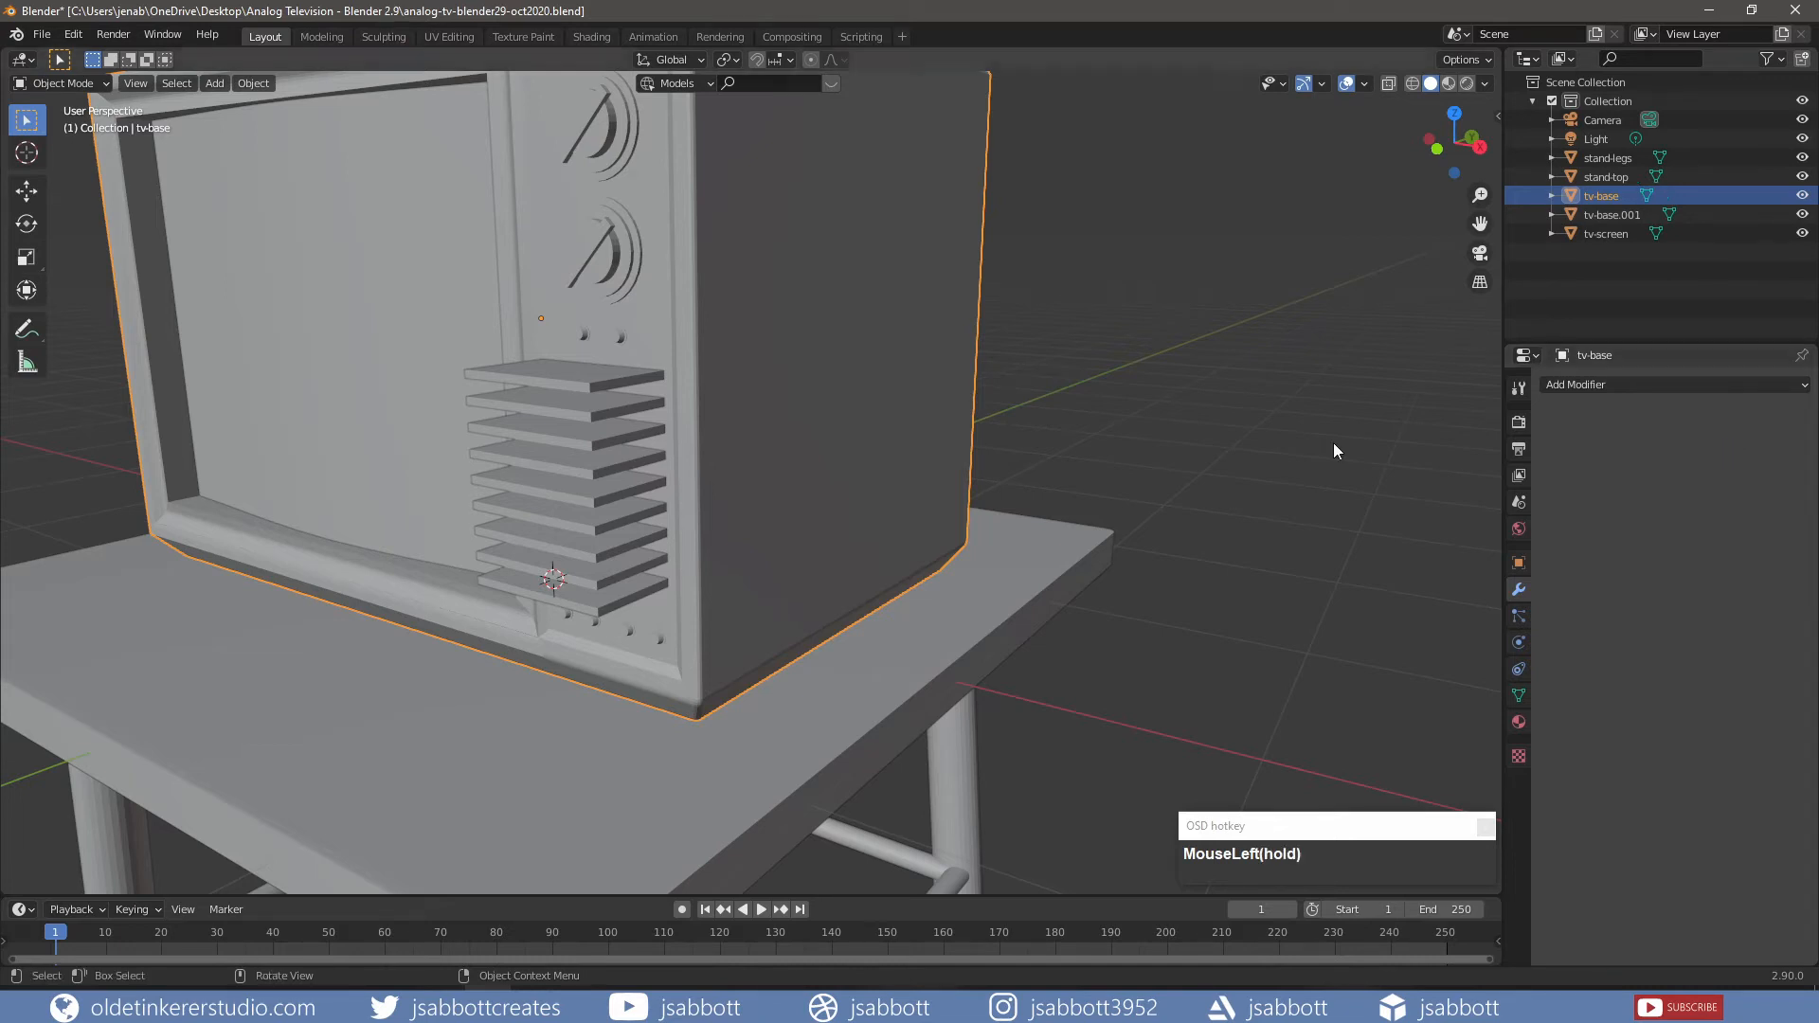
- Move the stack of slot cutters away from the TV and delete it
left_click(588, 390)
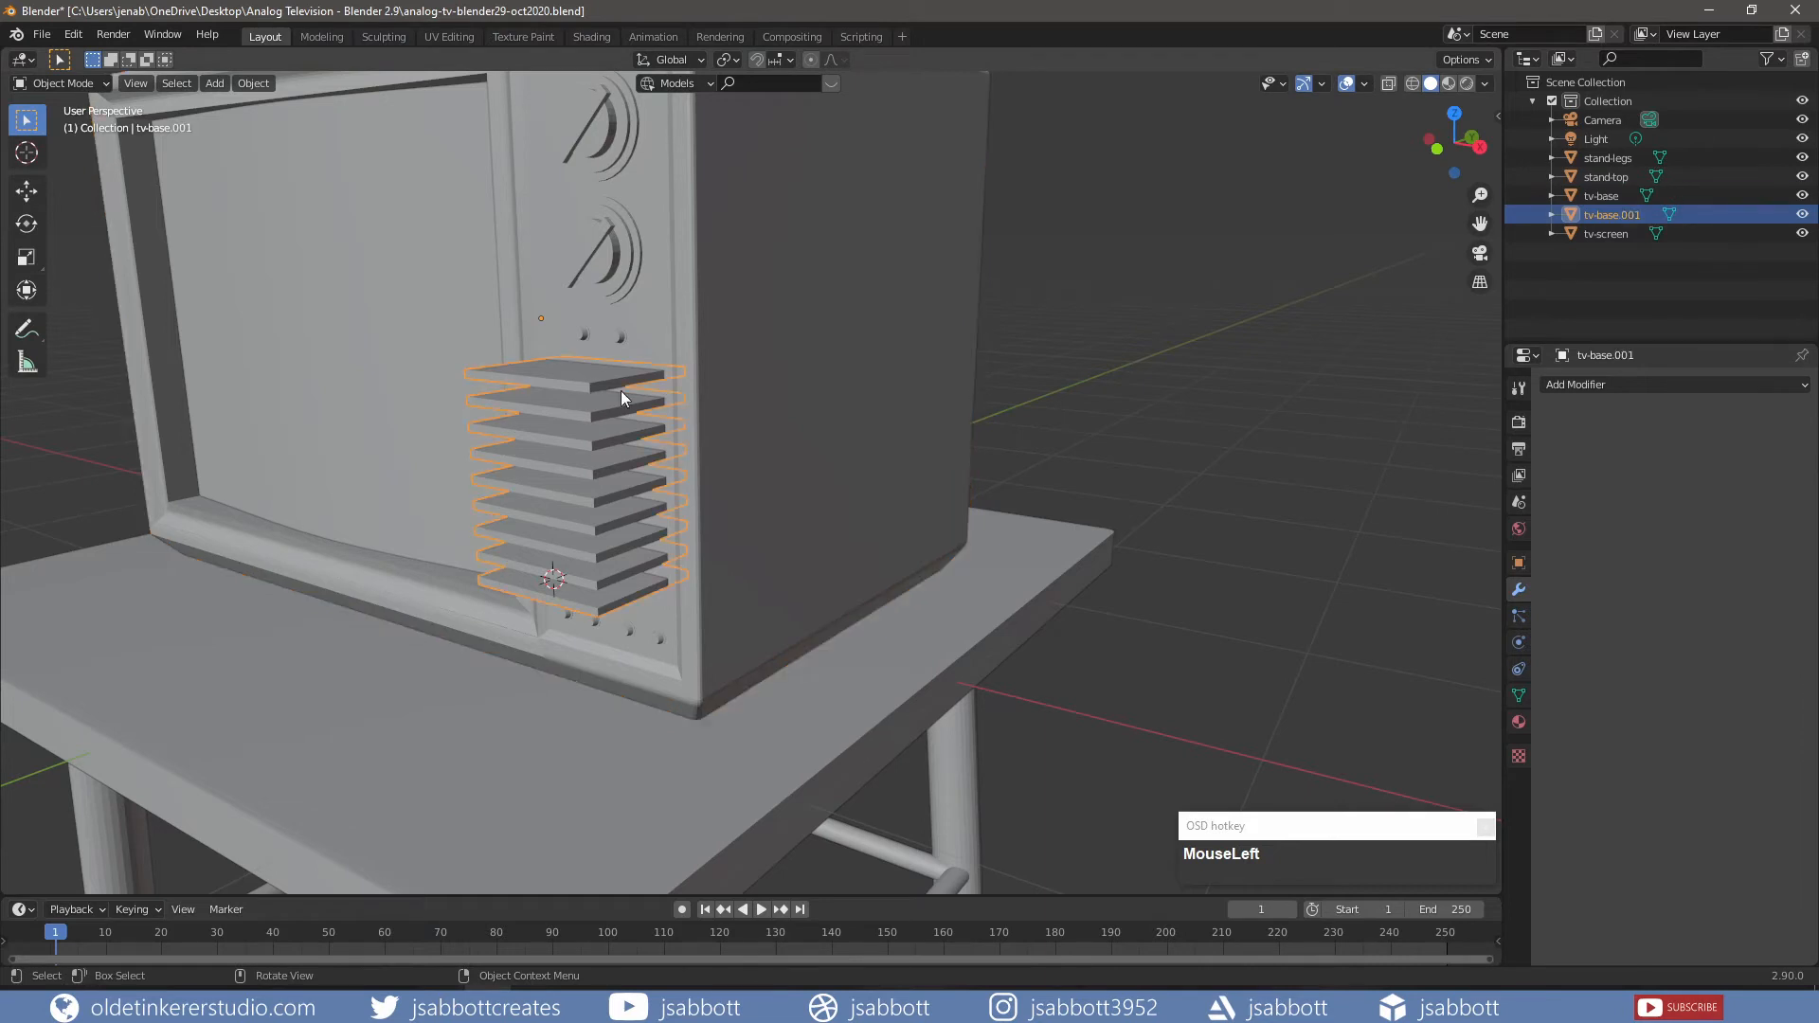
key("g")
left_click(625, 436)
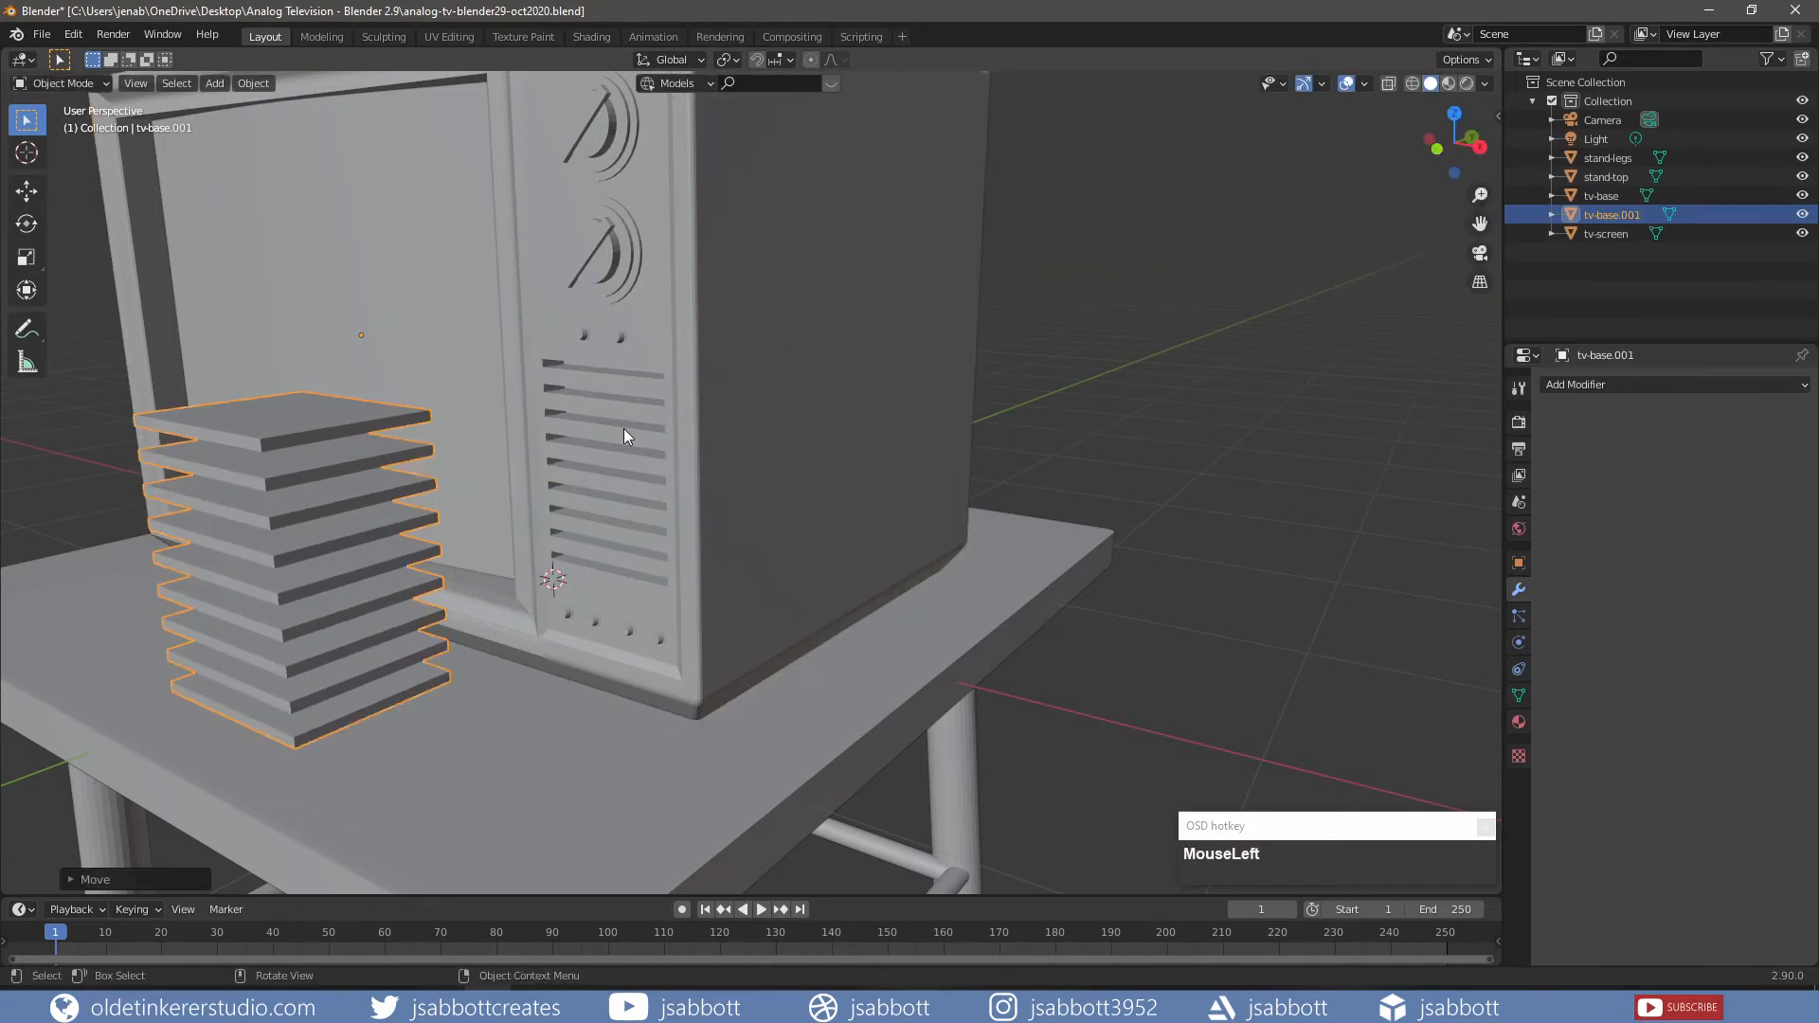
key("x")
left_click(623, 428)
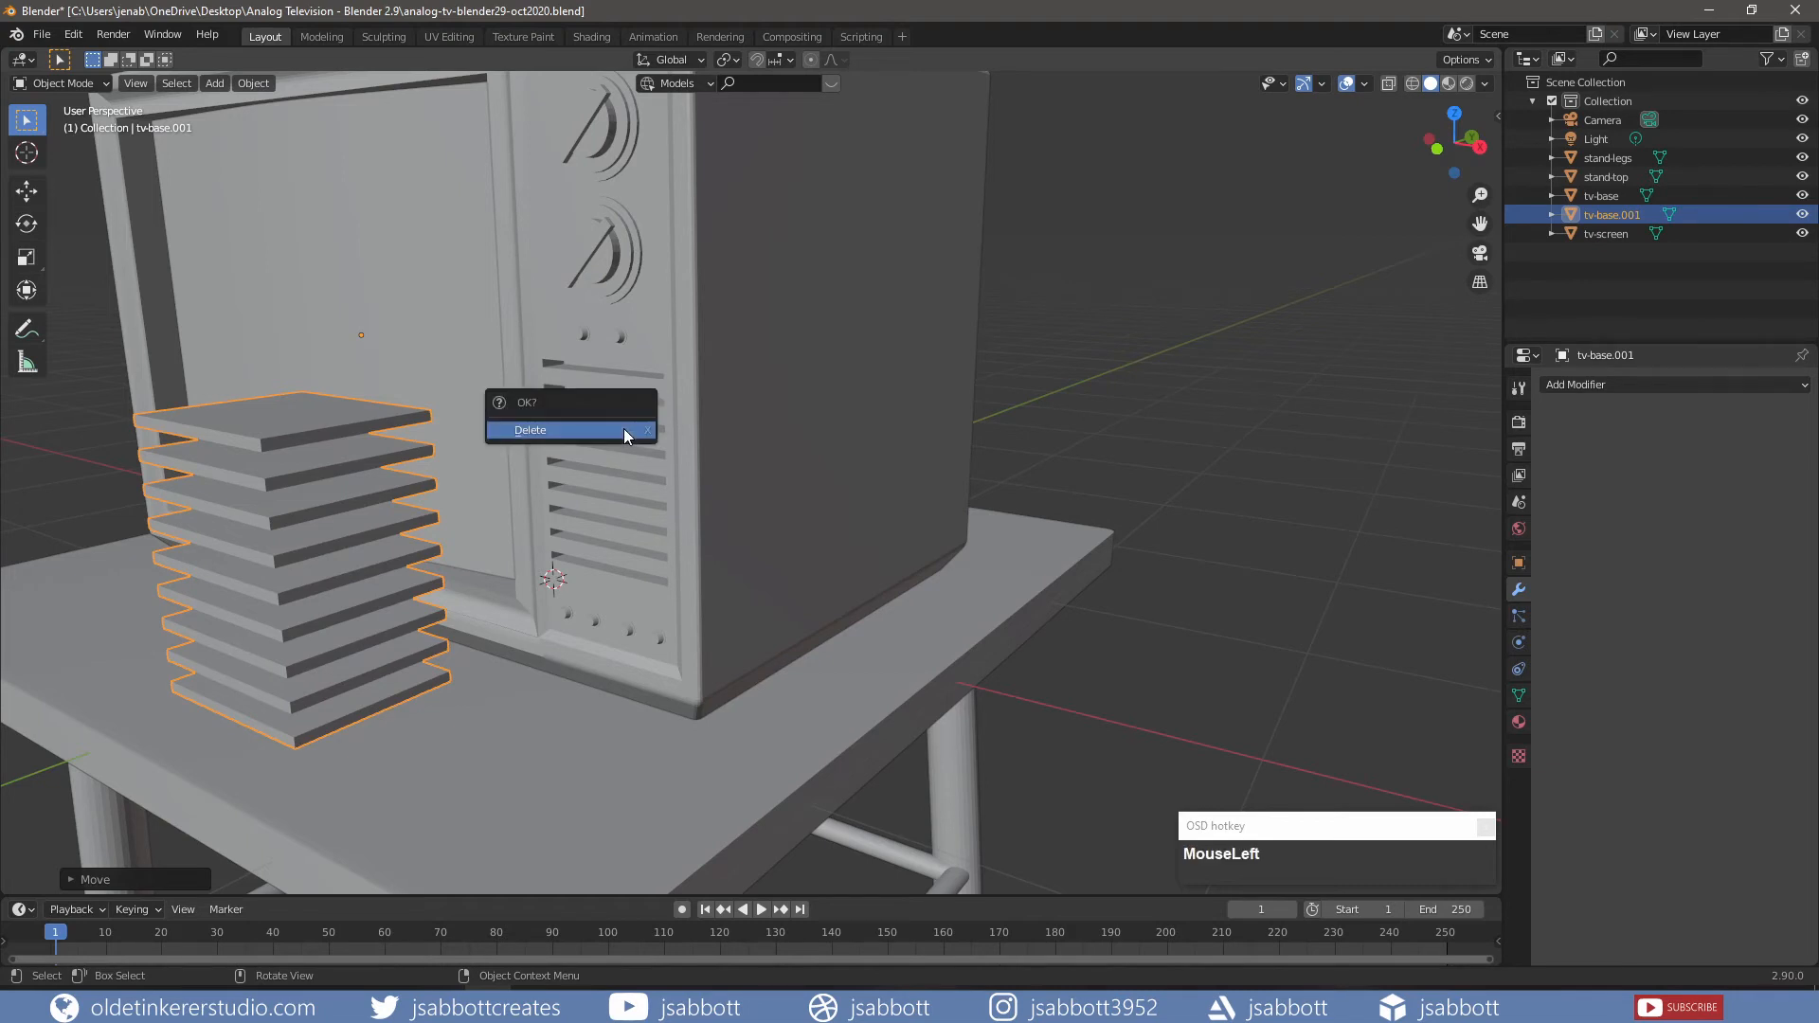
- Add a plane in the front view and rotate it 90 degrees about the X axis
key("KP_1")
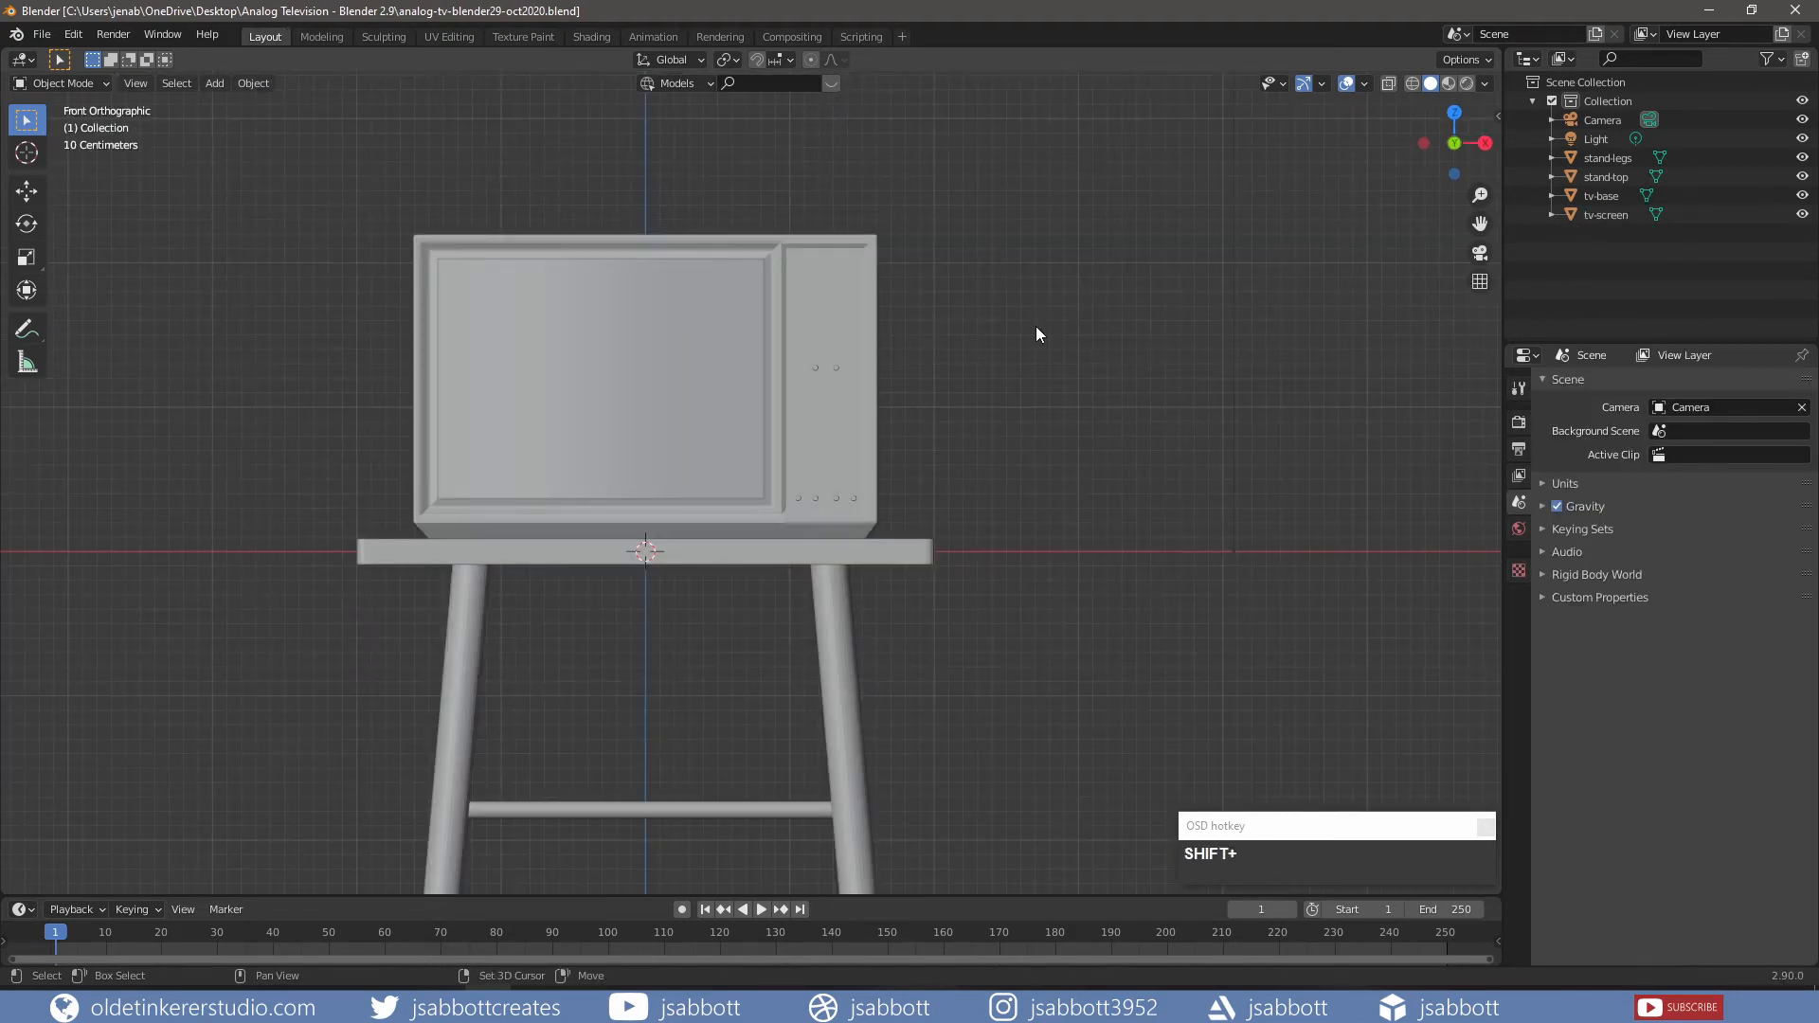
key("shift+a")
mouse_move(1037, 326)
left_click(1110, 326)
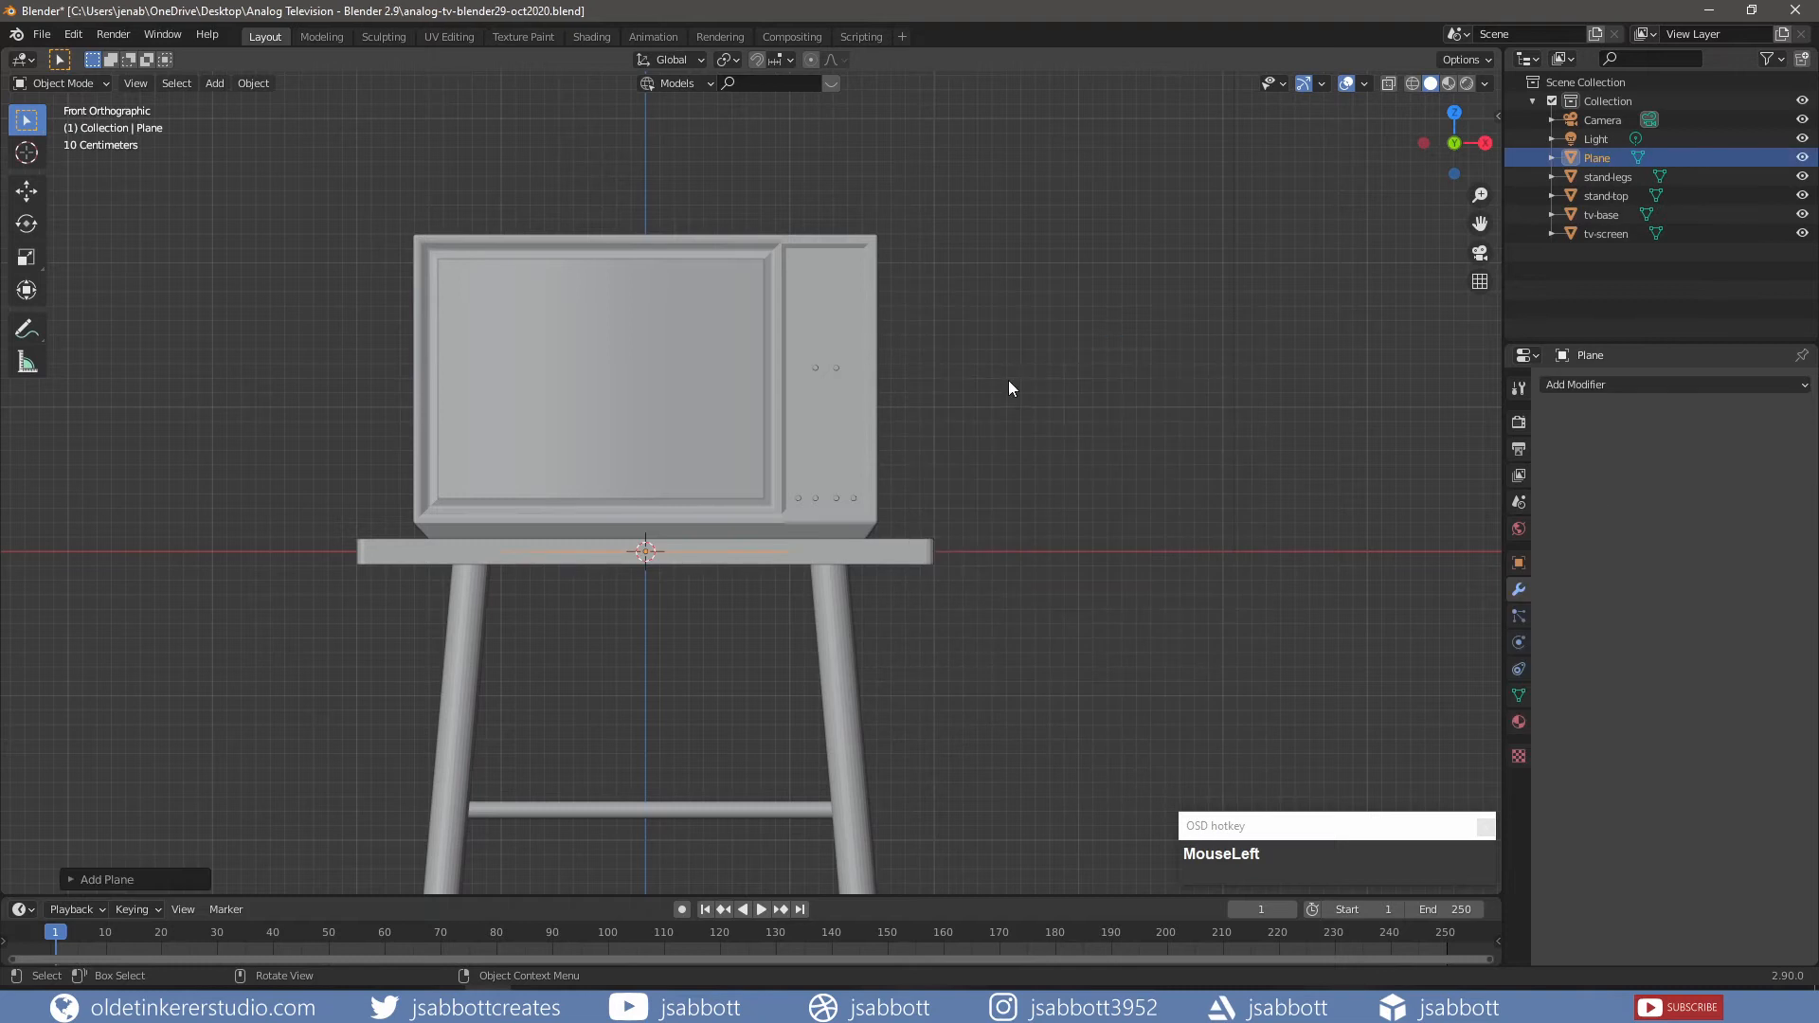
key("r")
key("x")
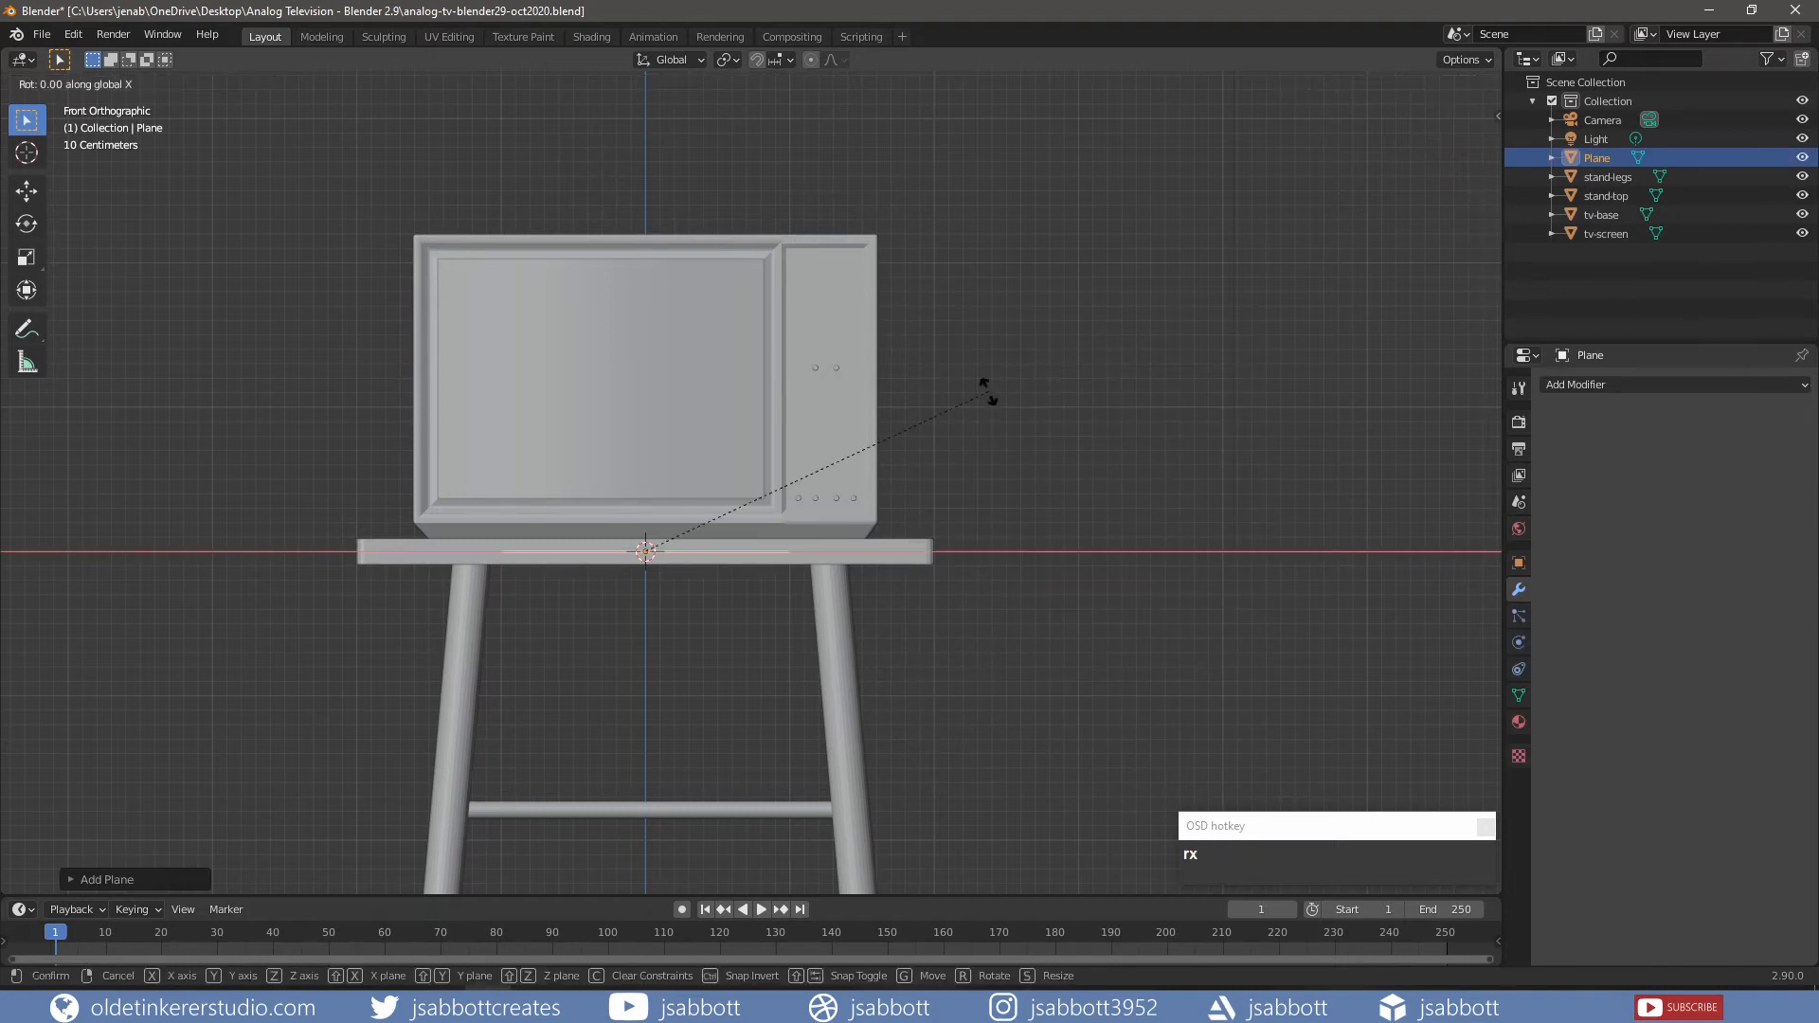
key("KP_9")
key("KP_0")
left_click(988, 393)
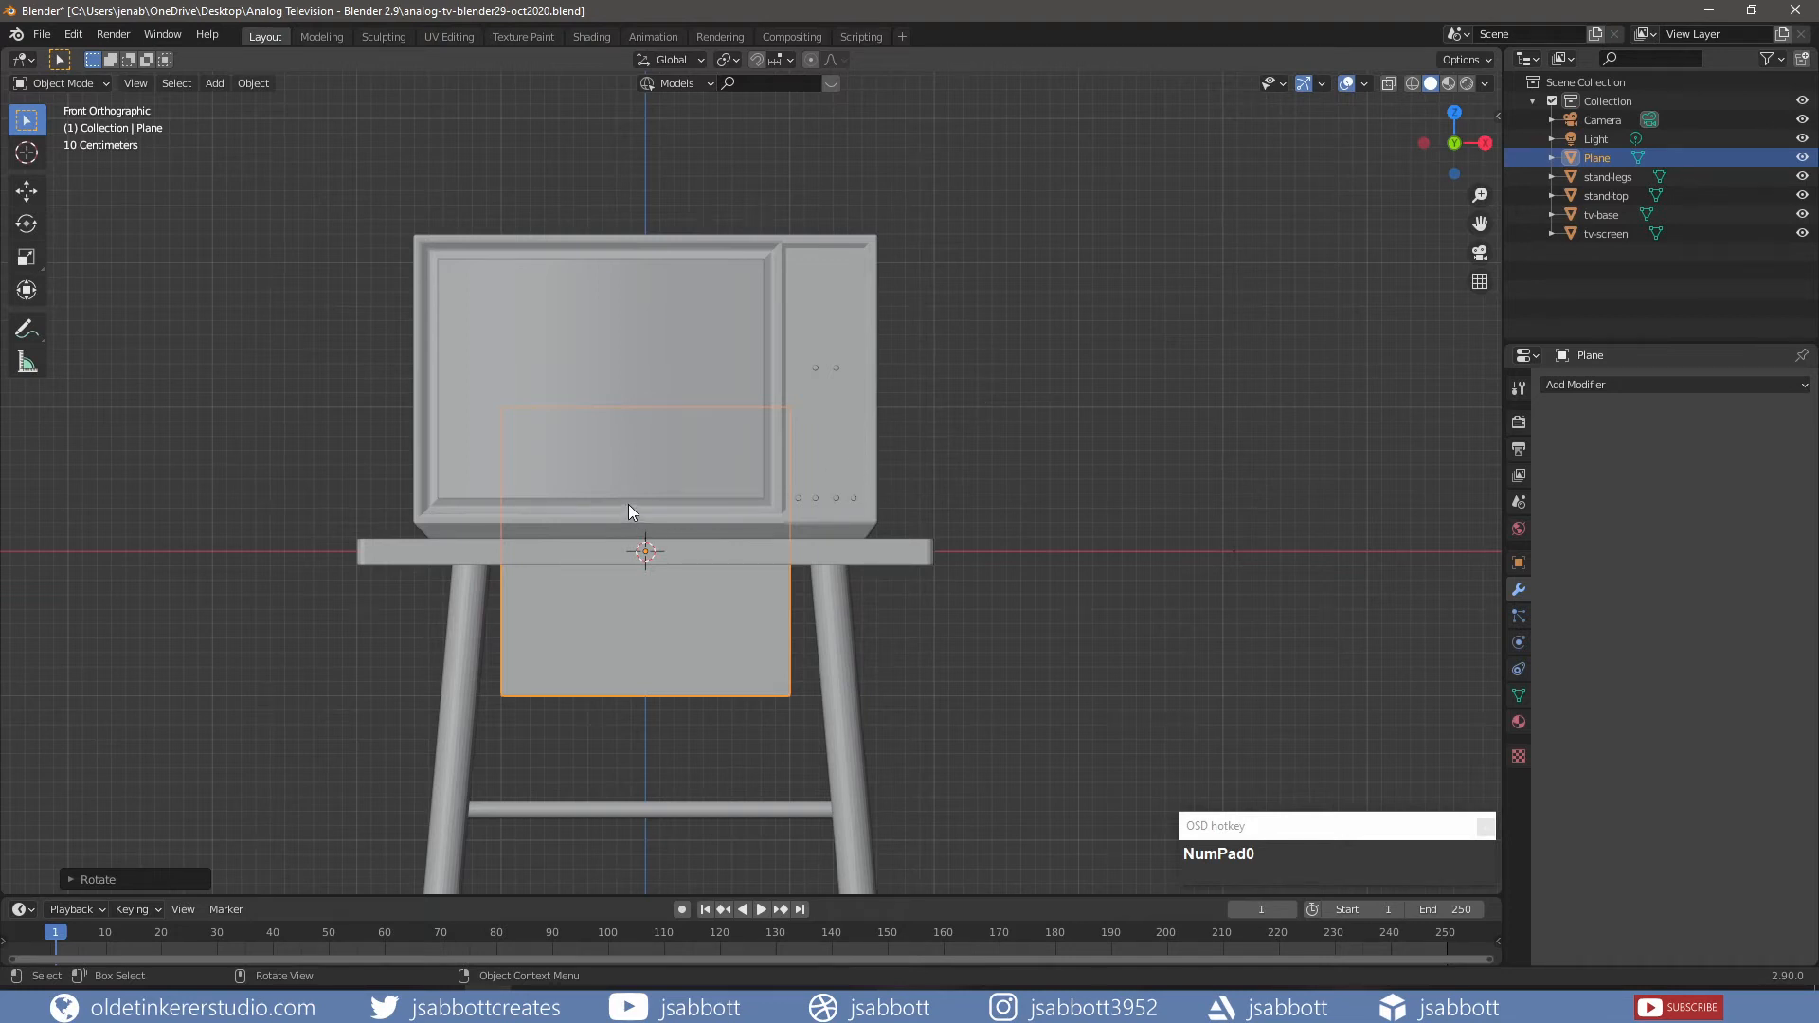
- Scale the plane down and position it over the speaker area between the small knob rows, shifting it about -0.047 m along X
key("g")
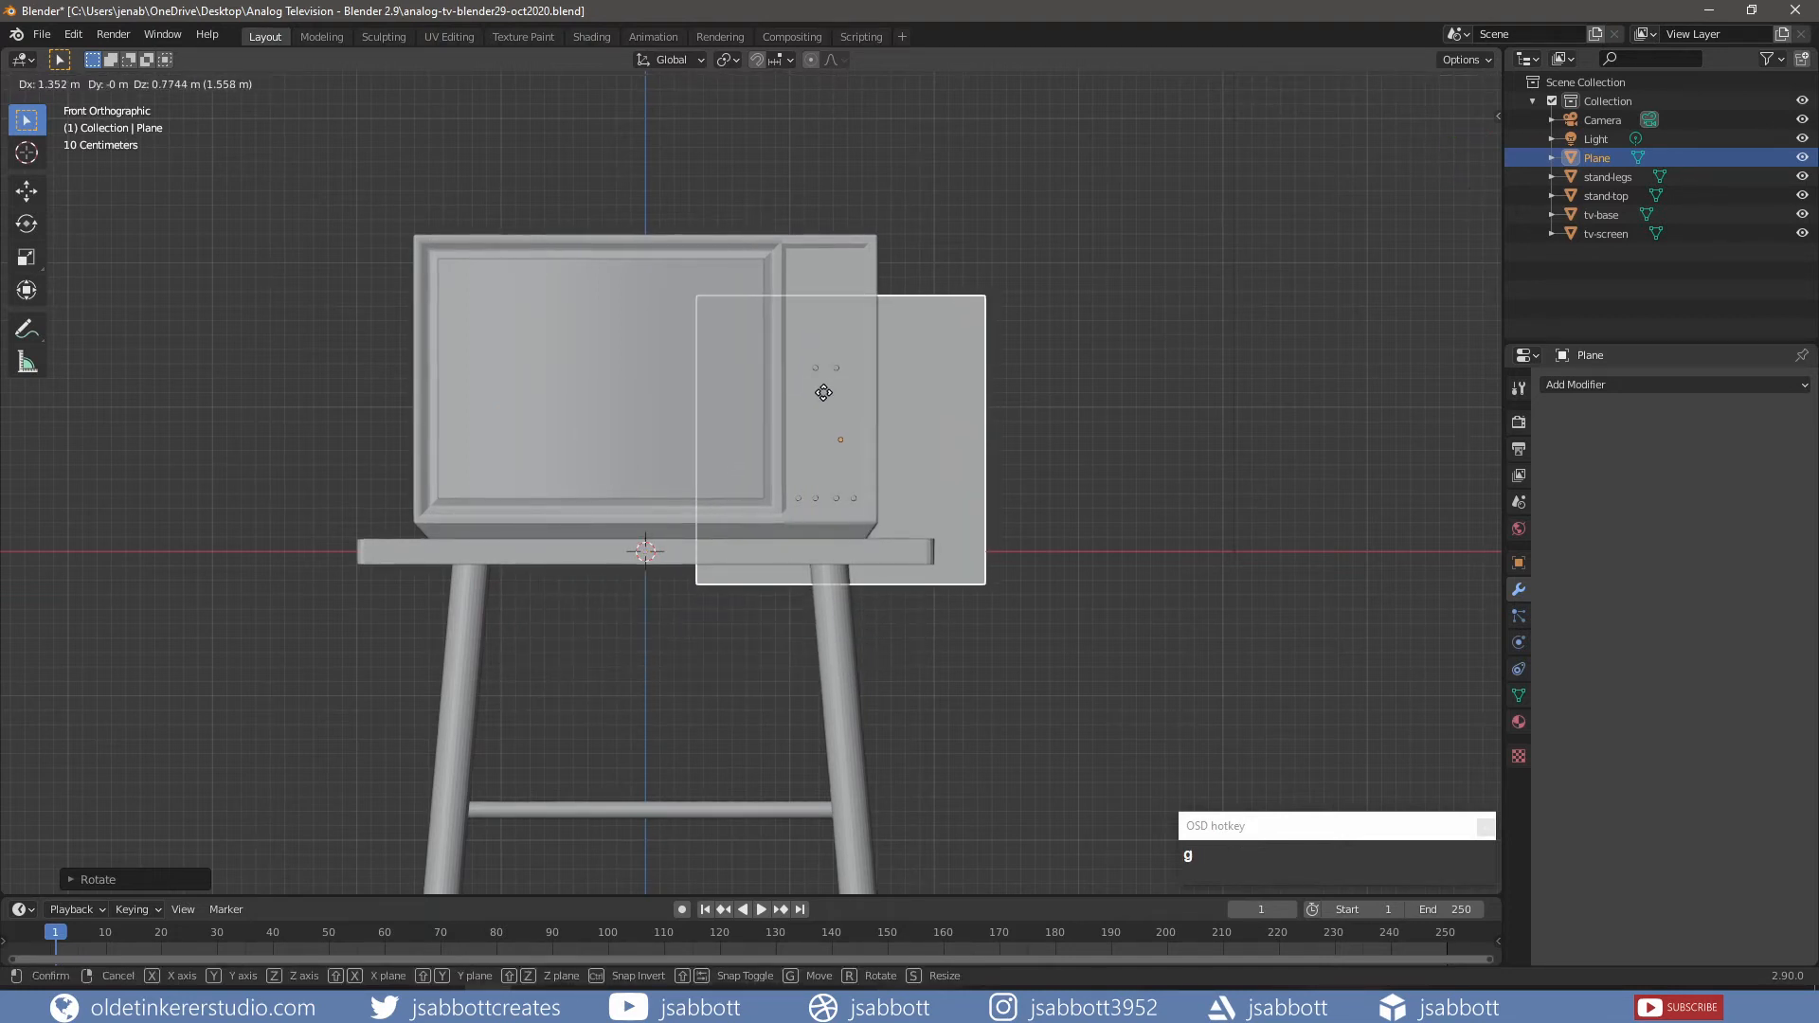
left_click(832, 389)
key("s")
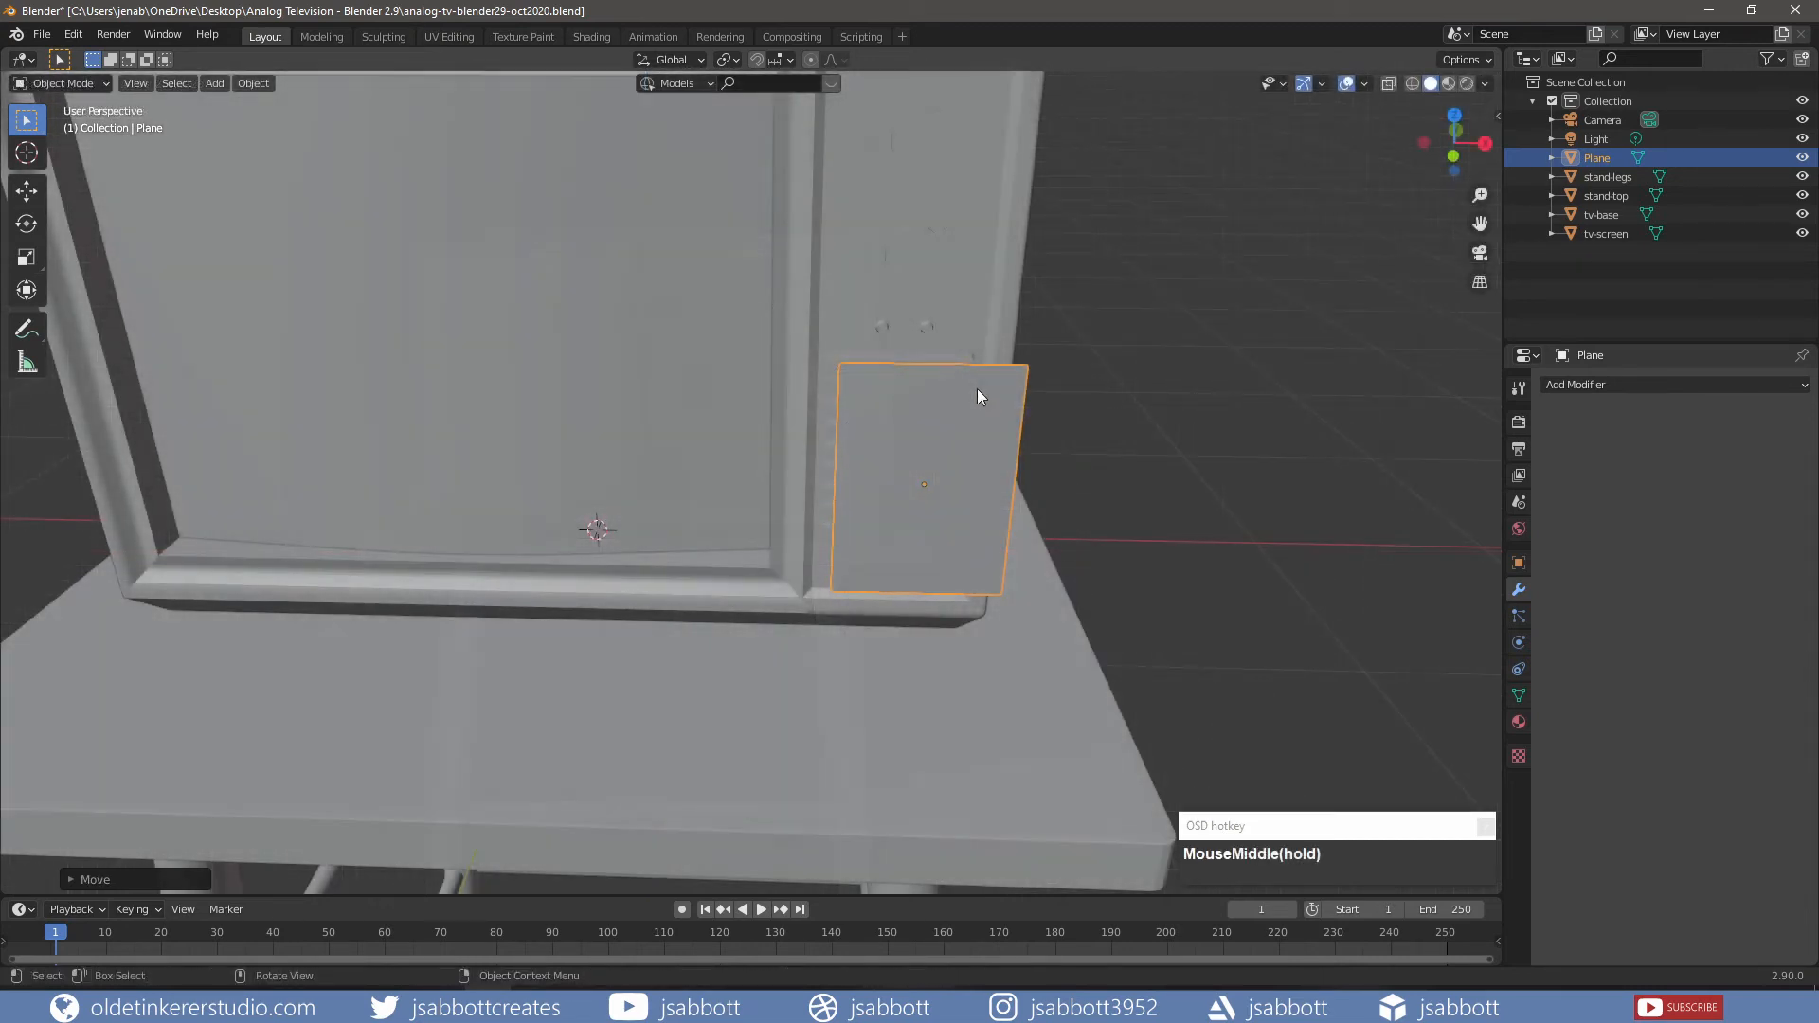
key("KP_1")
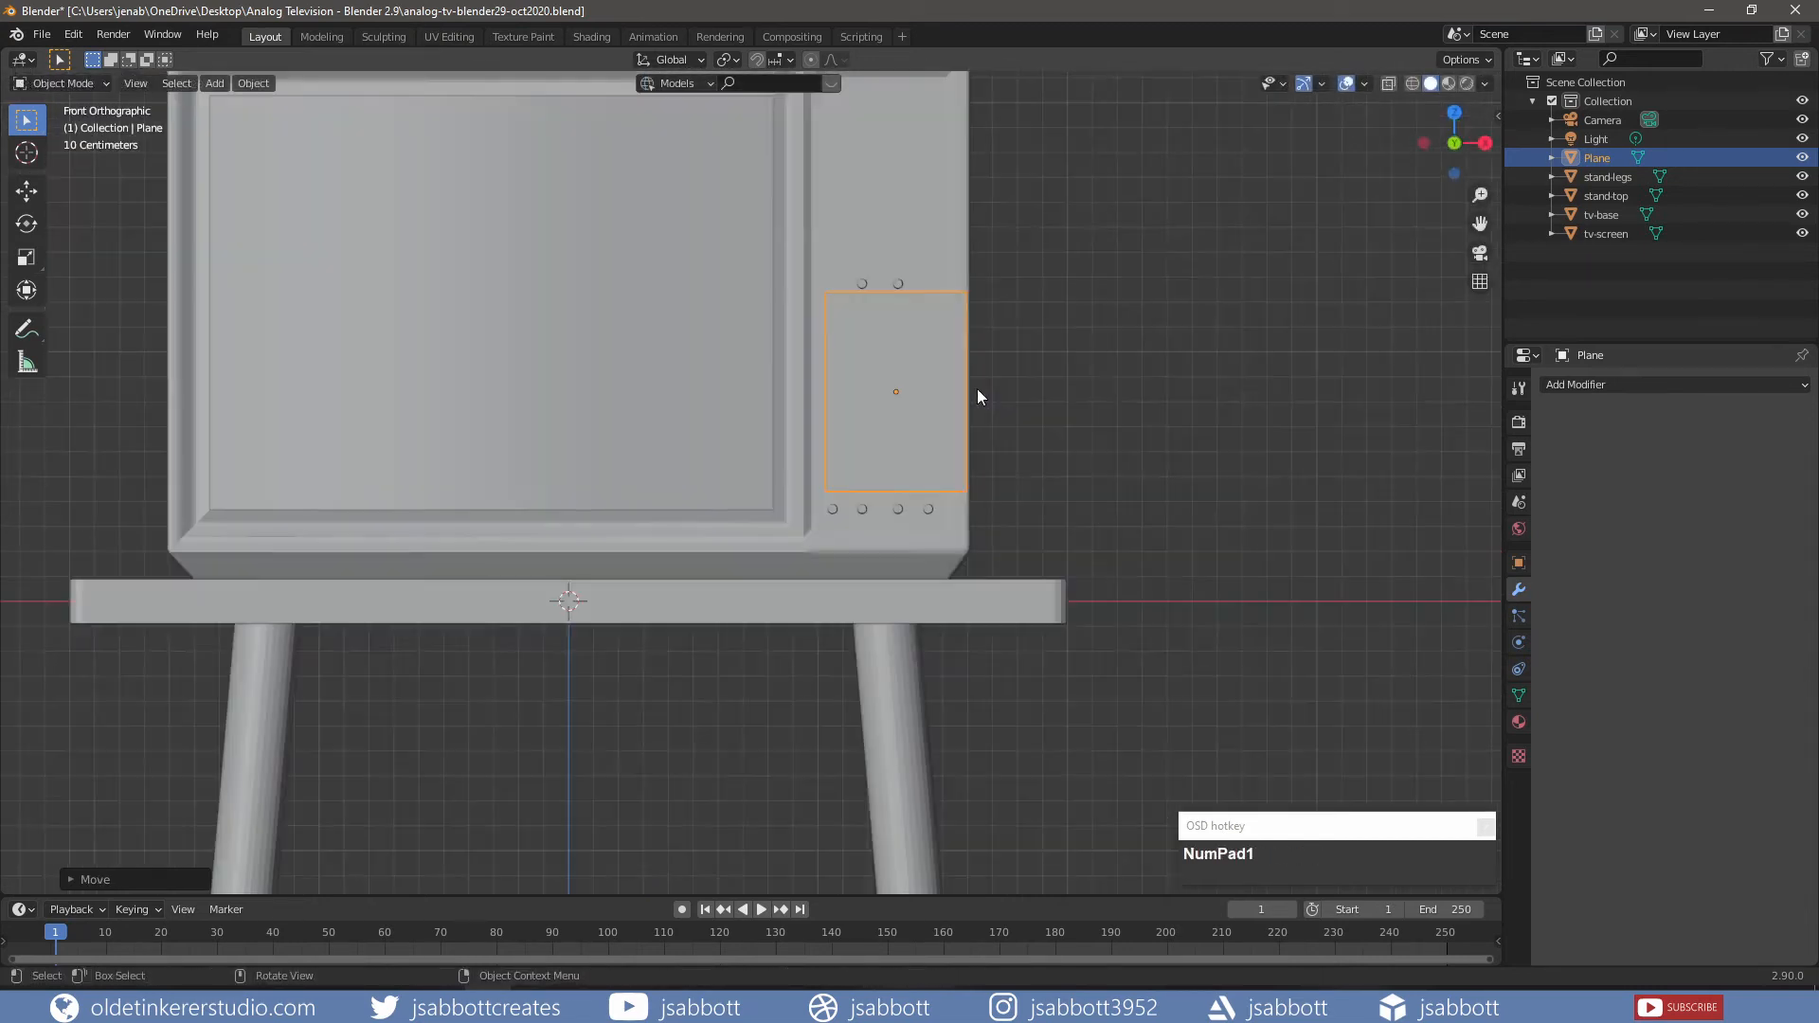
scroll(1088, 405, "up", 2)
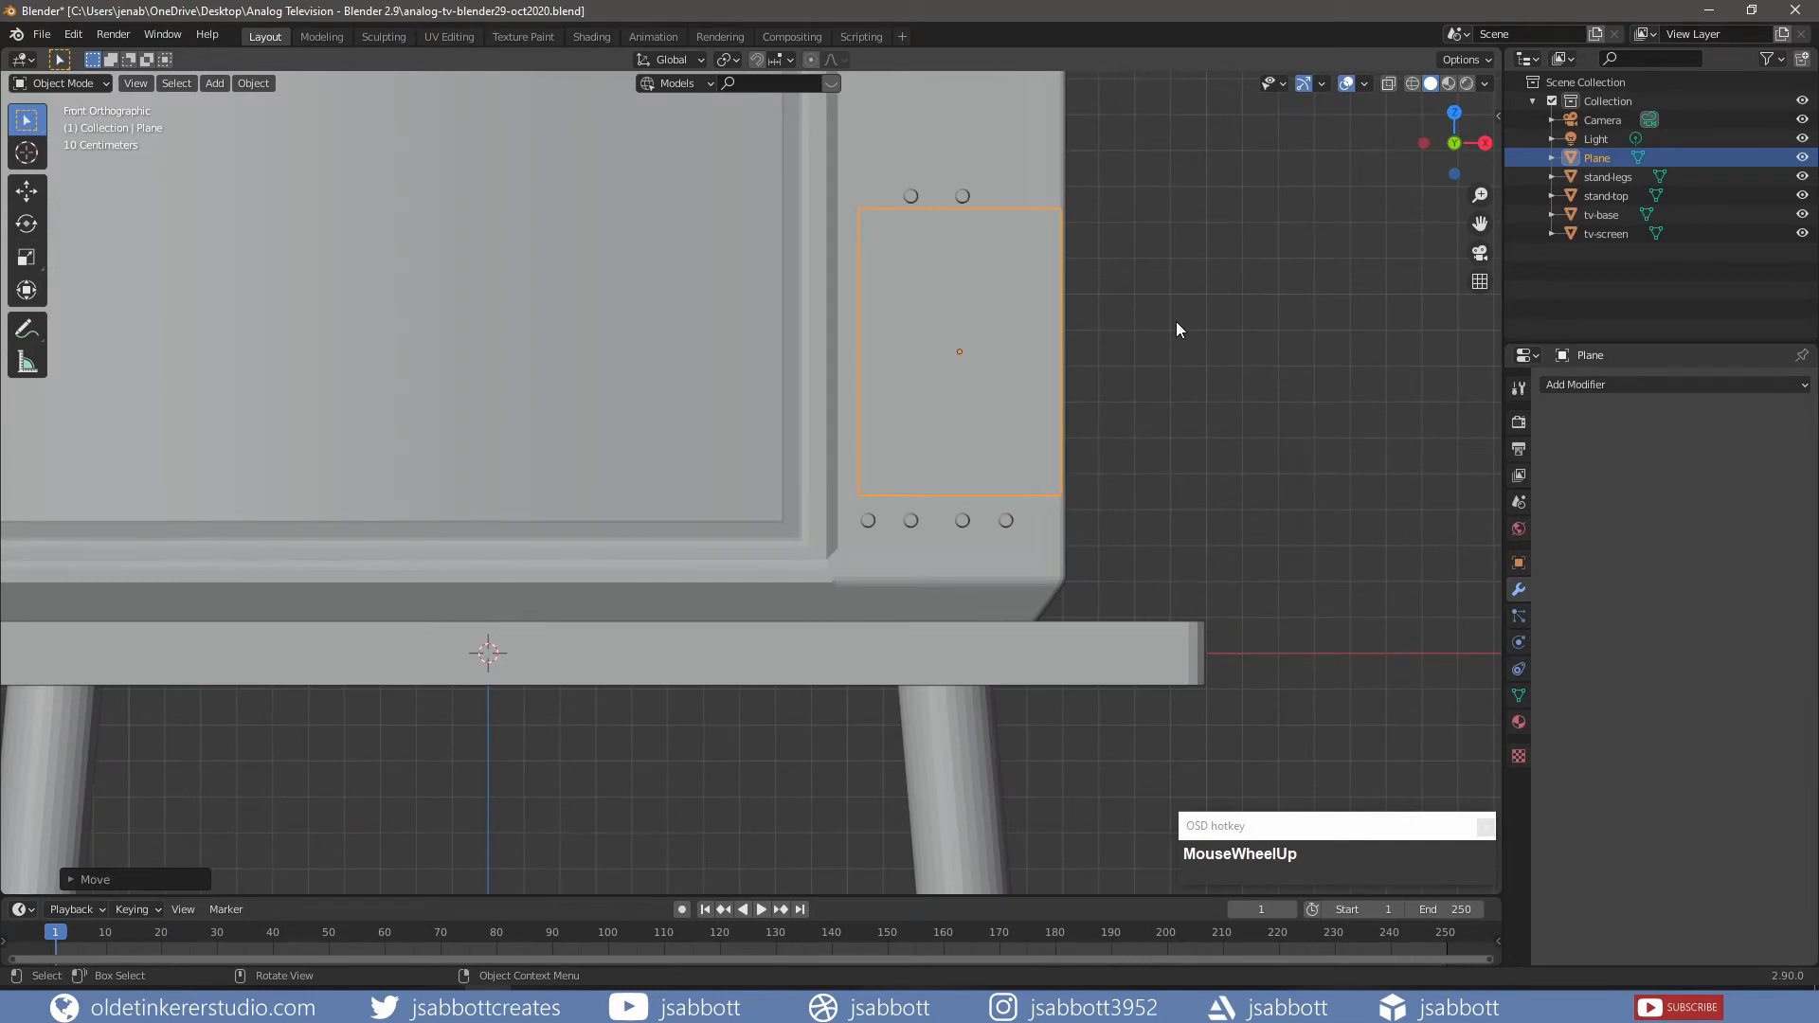
key("g")
key("x")
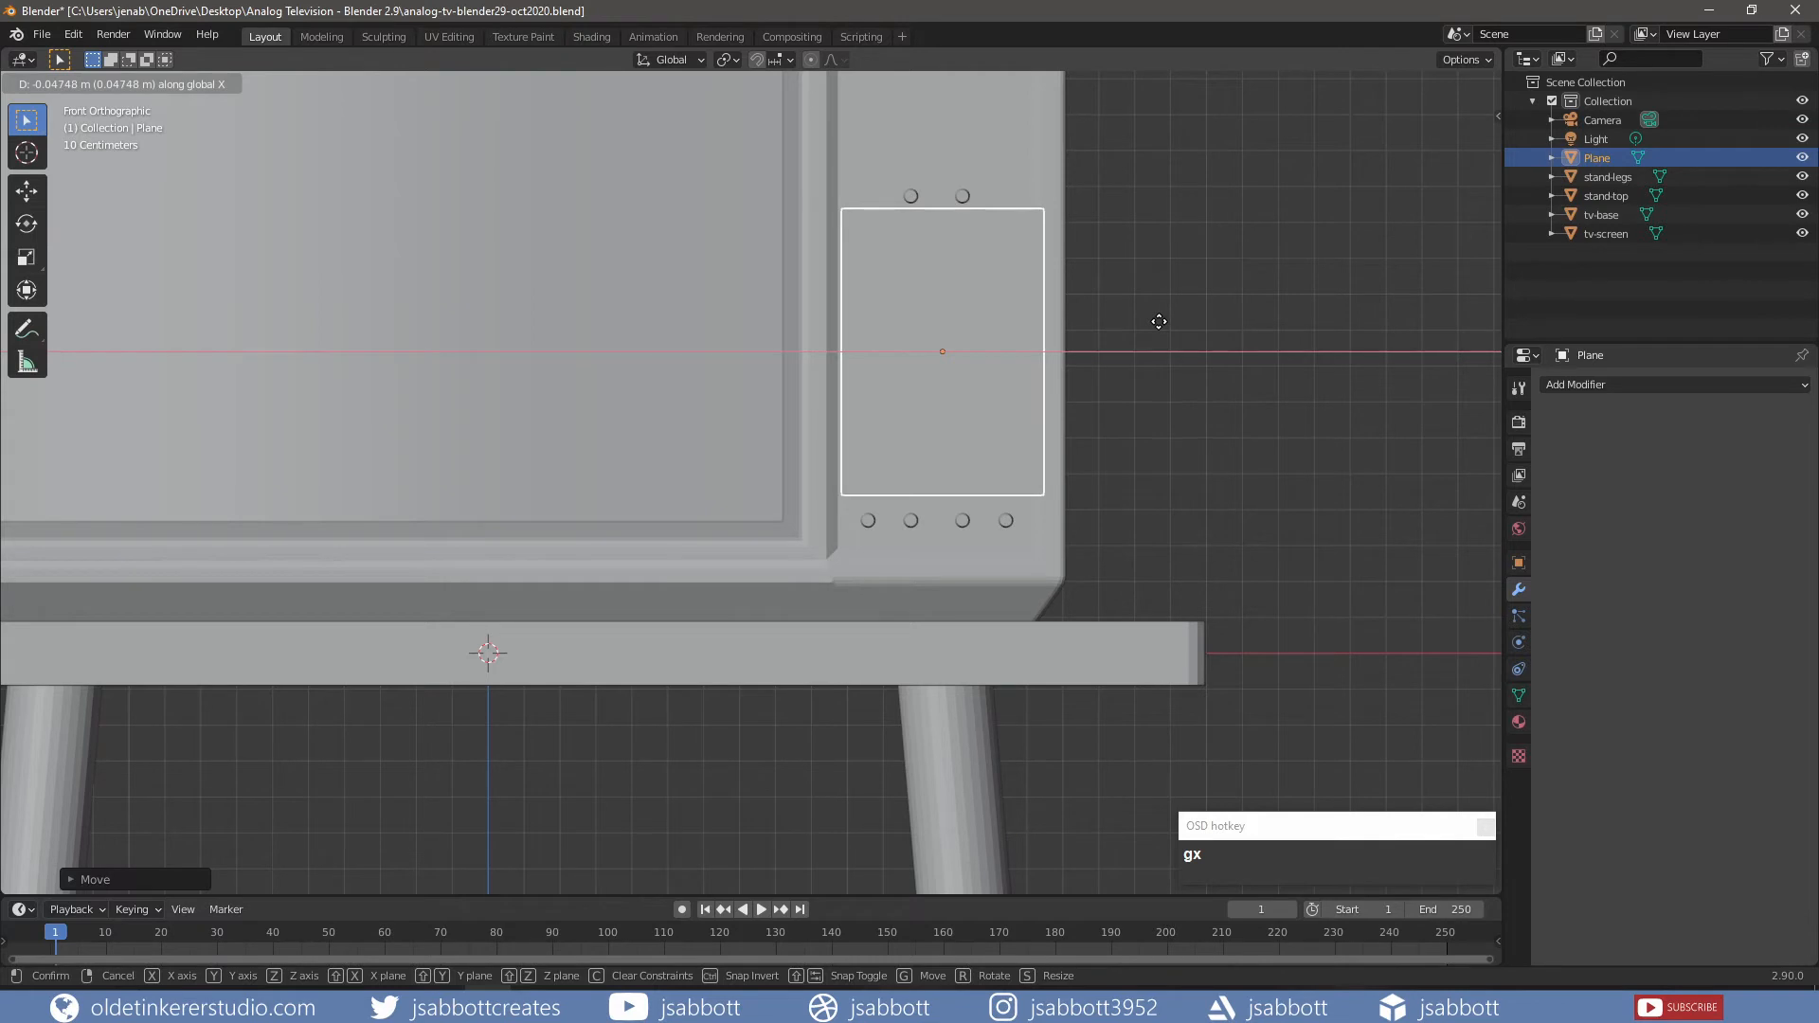
left_click(1160, 322)
- Move the plane about 0.29 m along Y so it sits inside the TV body behind the speaker slot openings
middle_click_drag(1046, 360, 1008, 368)
scroll(991, 377, "up", 3)
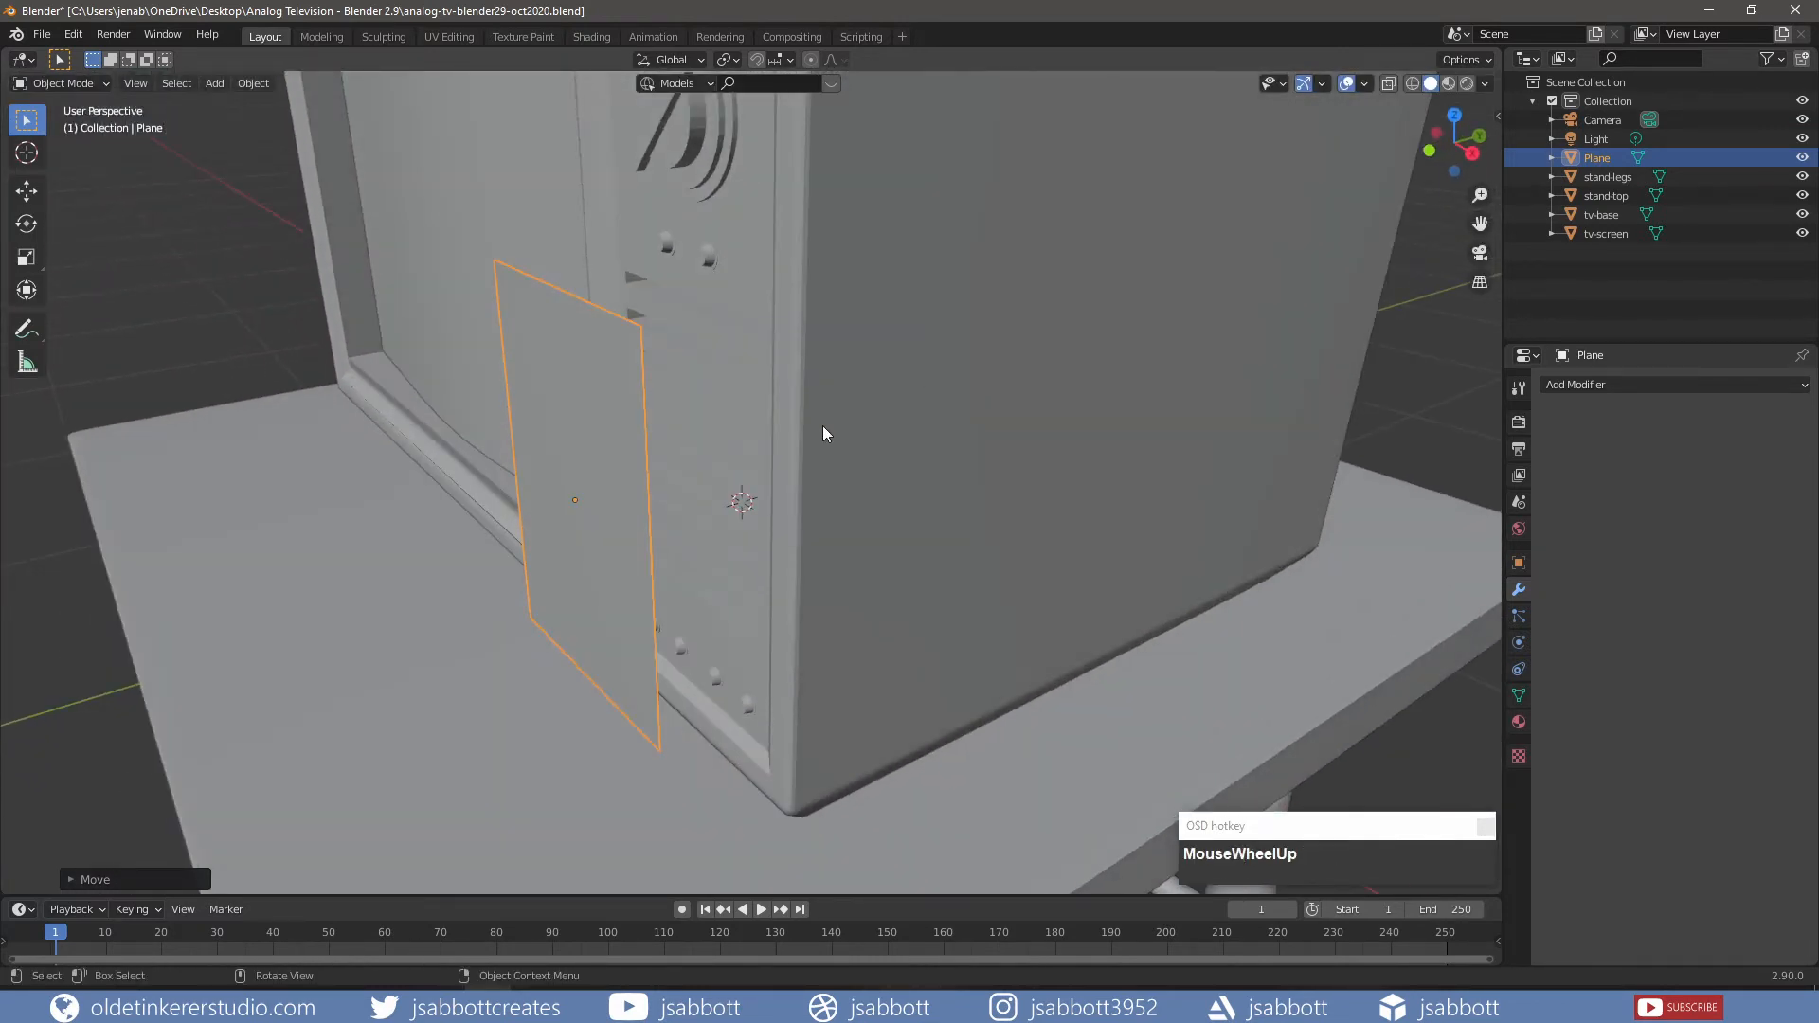
key("g")
key("y")
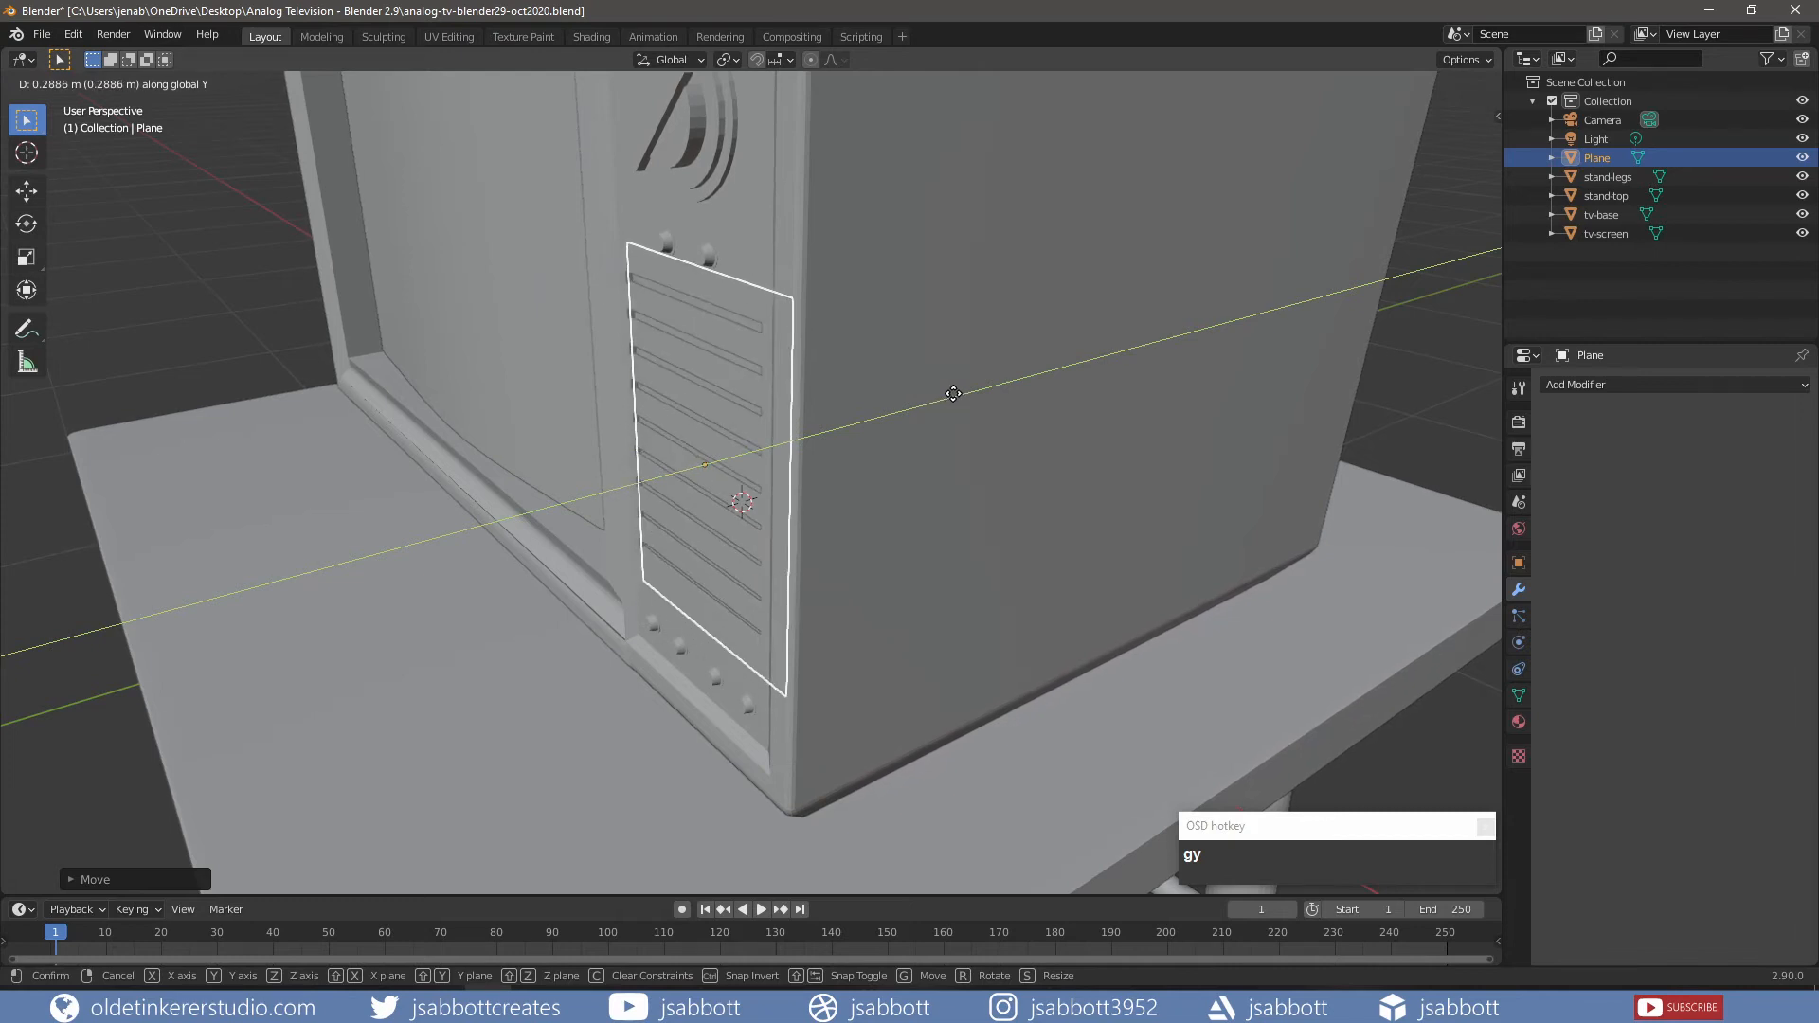
left_click(954, 394)
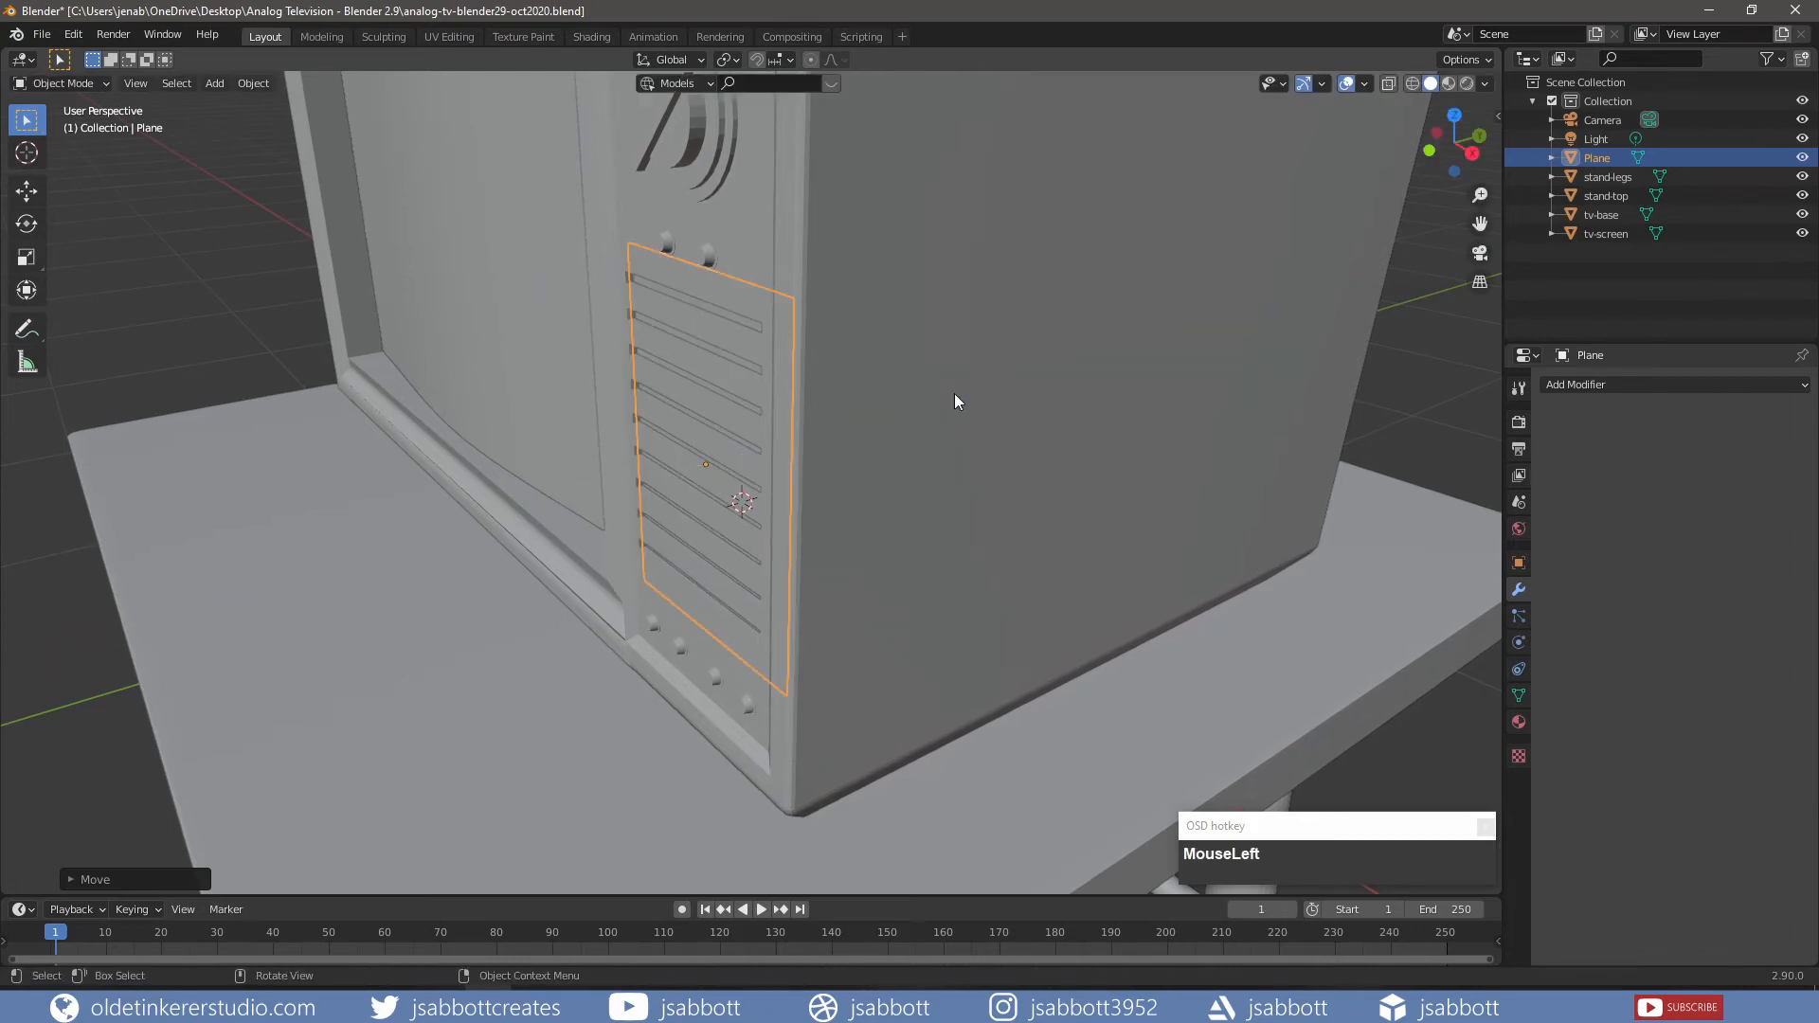
- Scale the plane down to just surround the speaker slots, applying its transform, and save the file
middle_click_drag(833, 421, 889, 414, "alt")
key("s")
left_click(1205, 346)
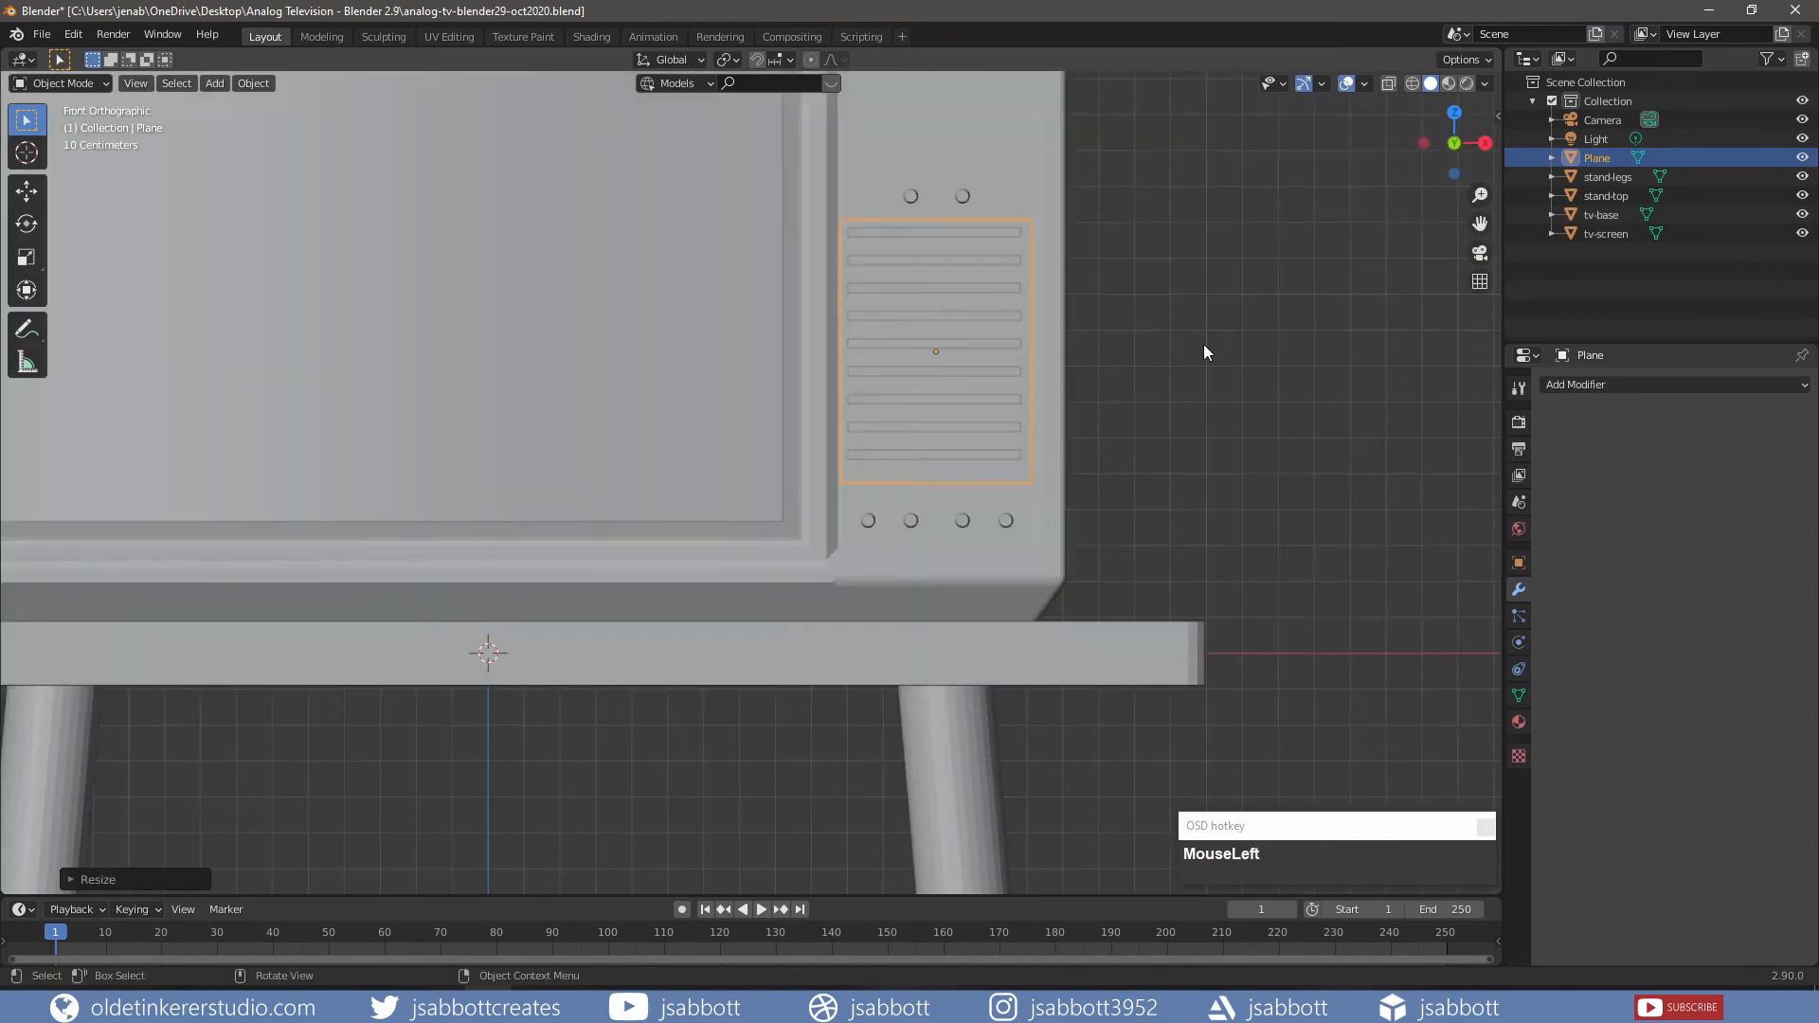
key("ctrl+a")
left_click(1205, 347)
key("alt+a")
key("ctrl+s")
- Add a UV sphere and move it straight up along Z until it sits clear above the TV
scroll(656, 342, "down", 5)
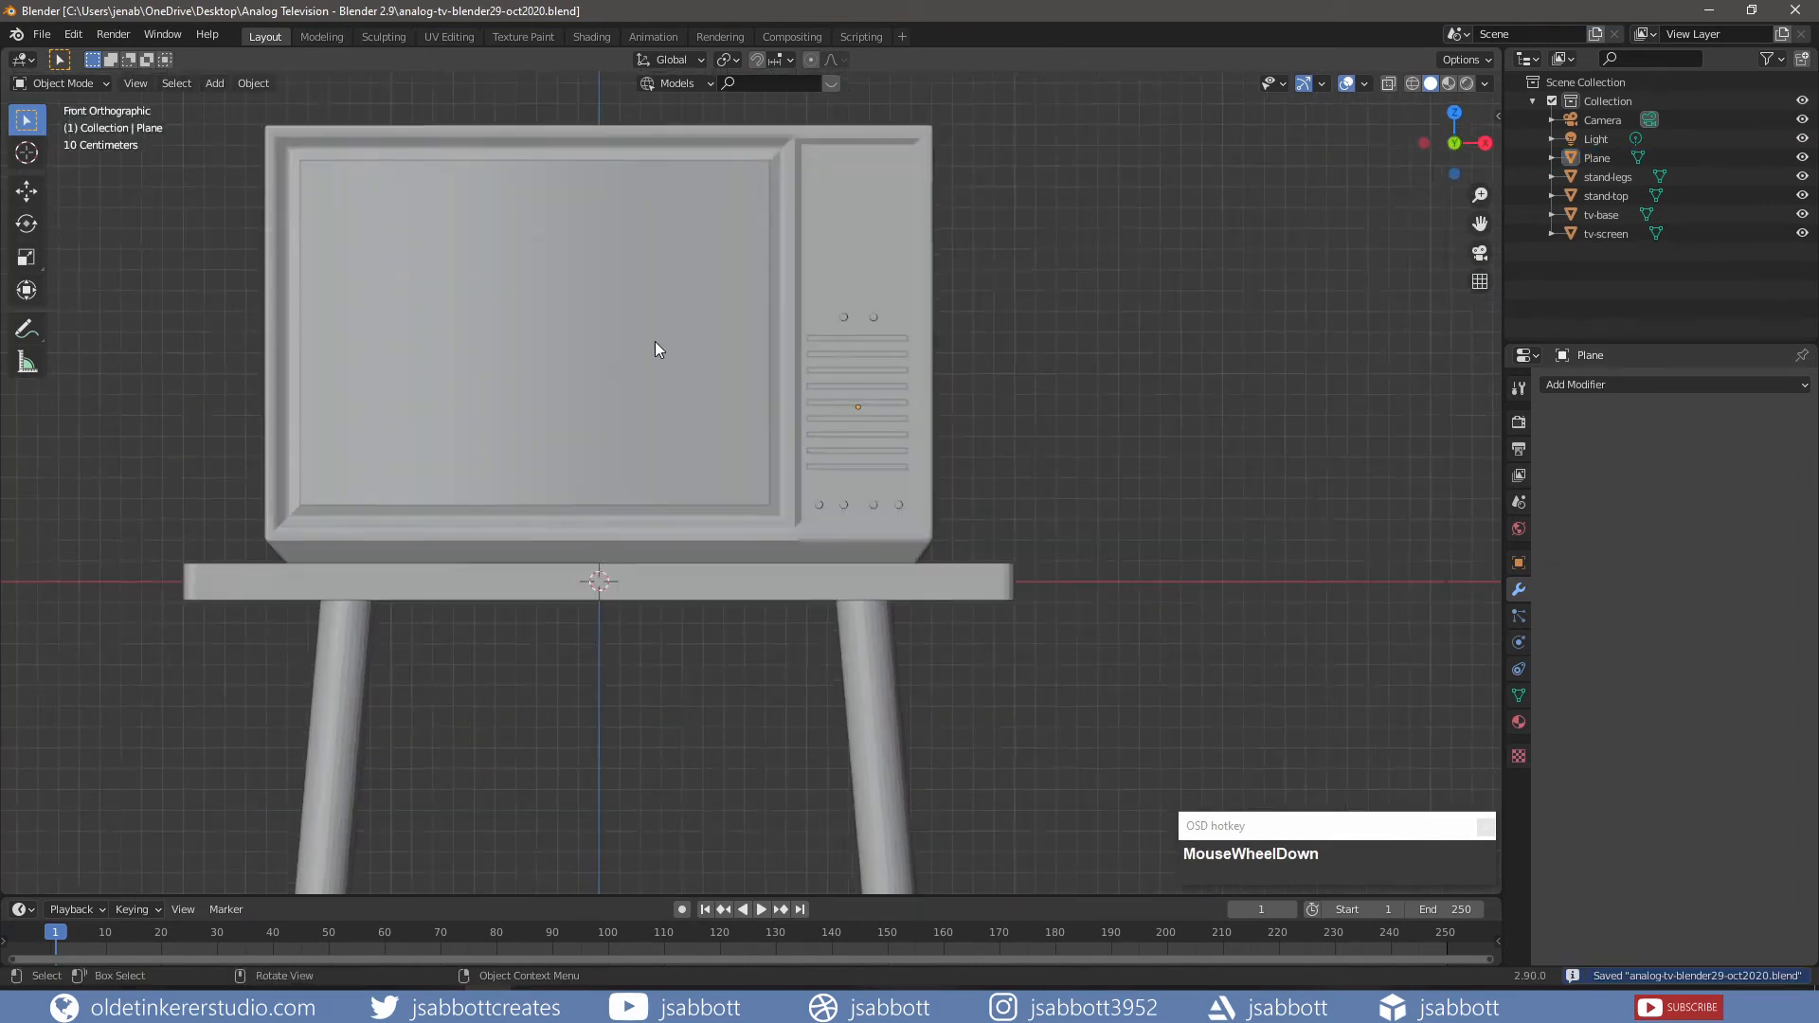
scroll(646, 339, "down", 1)
middle_click_drag(598, 287, 637, 345, "shift")
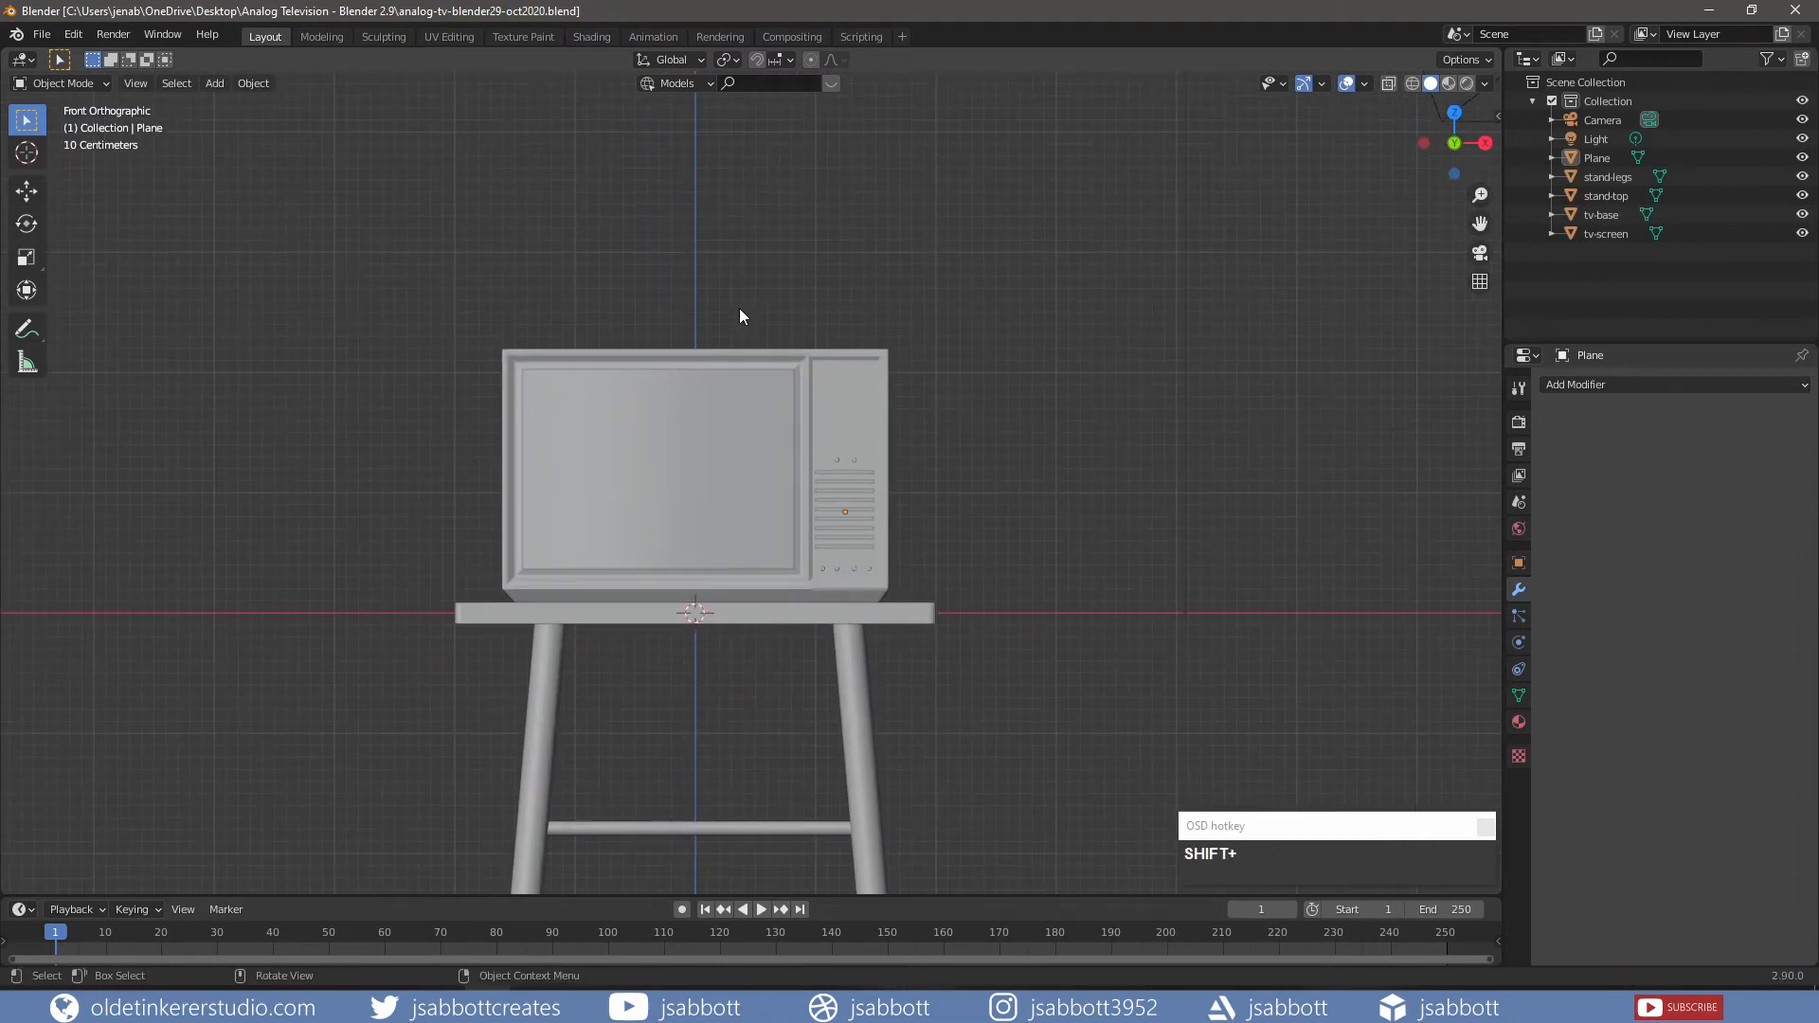
key("shift+a")
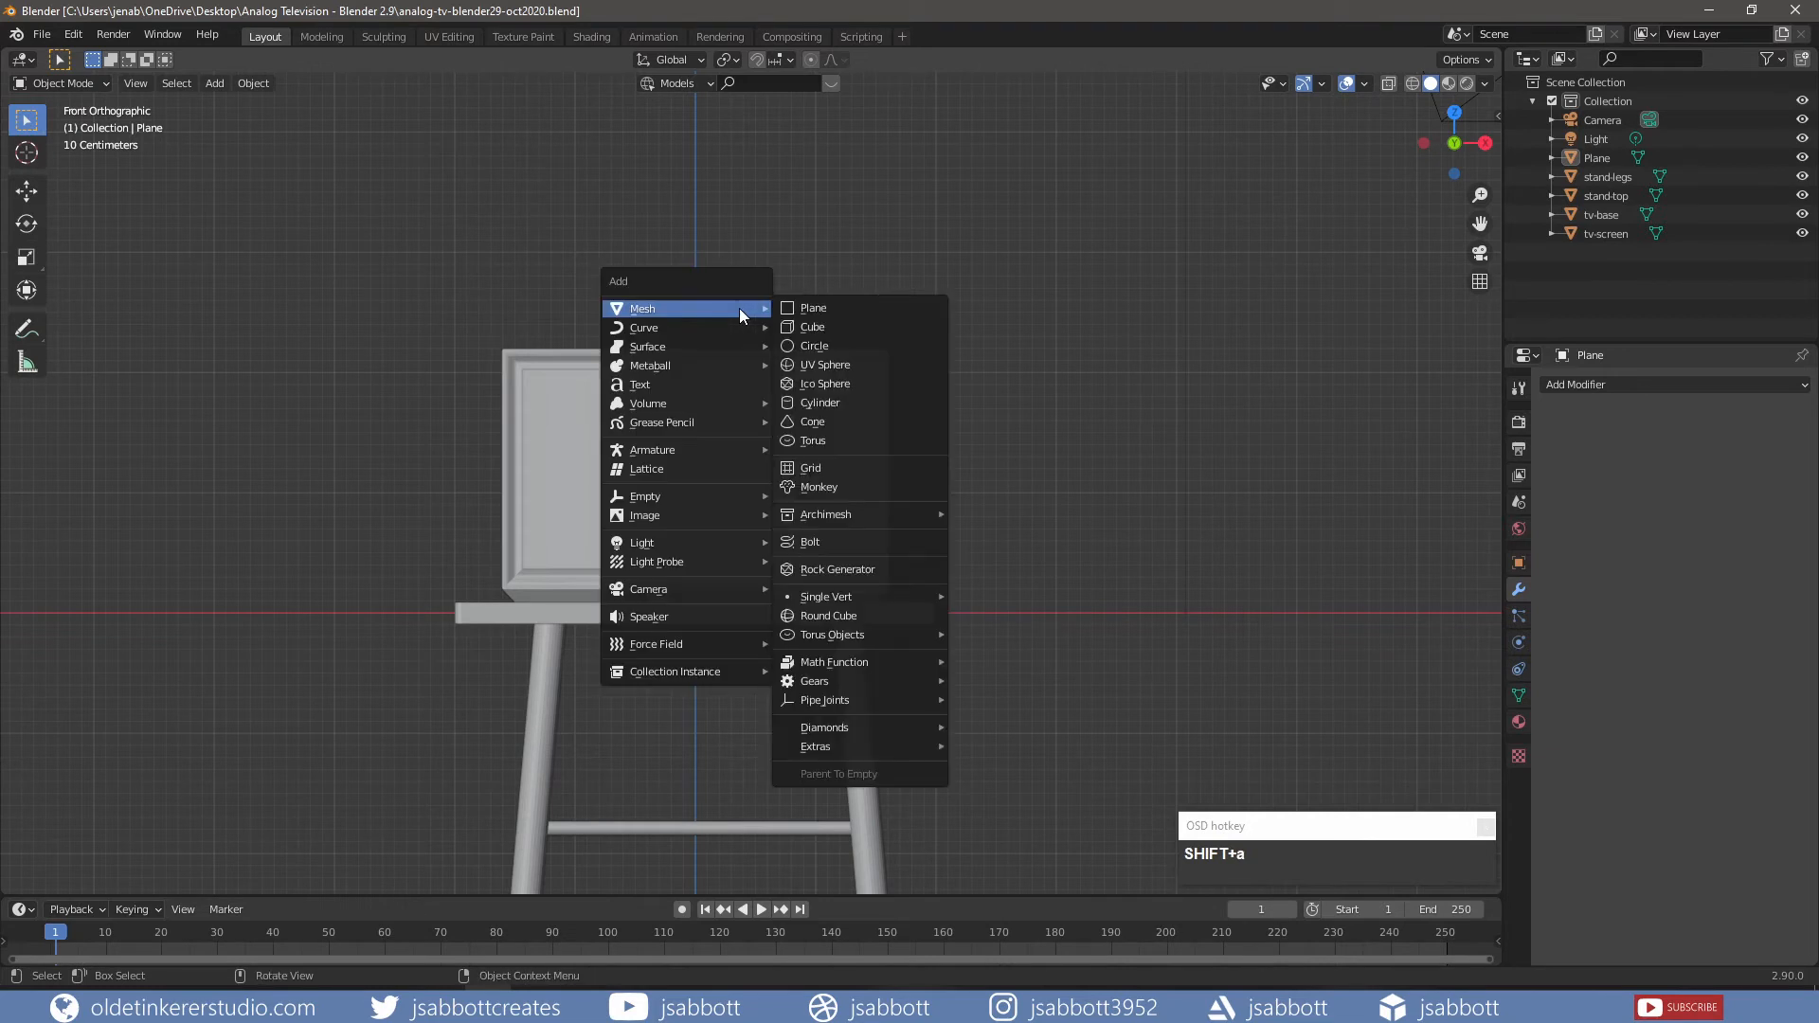
left_click(830, 368)
key("g")
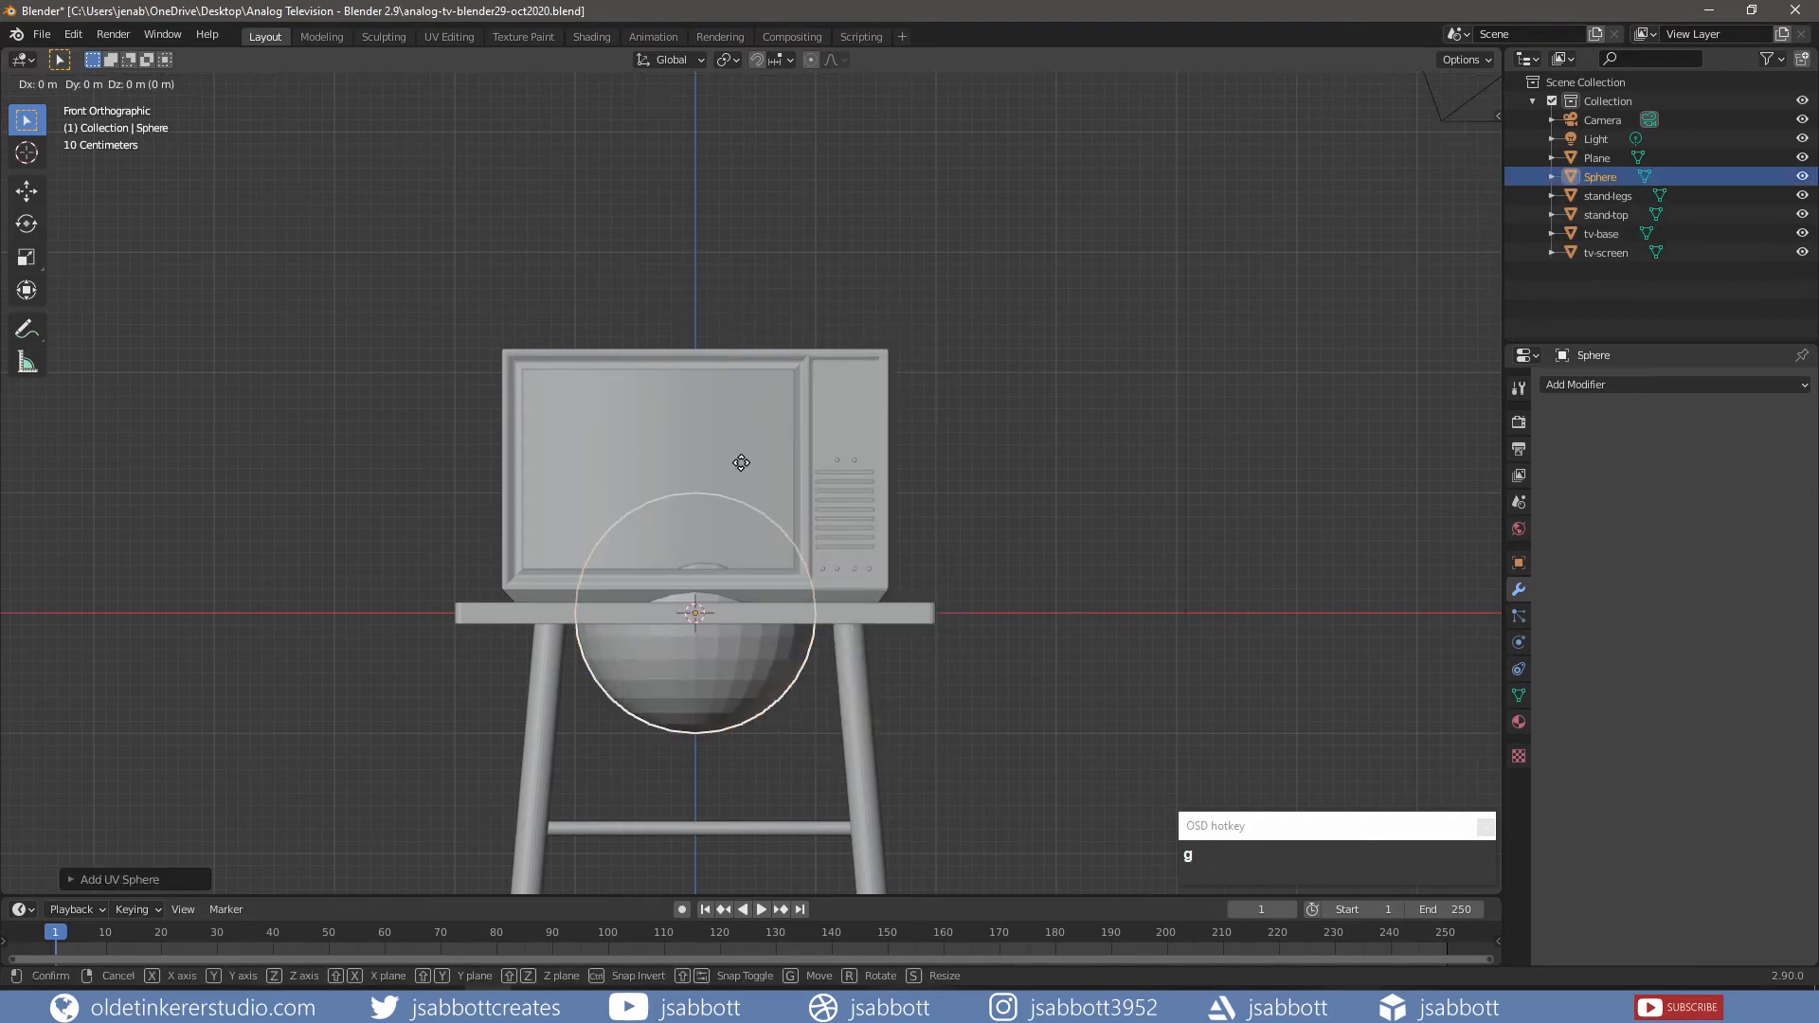
key("z")
left_click(794, 867)
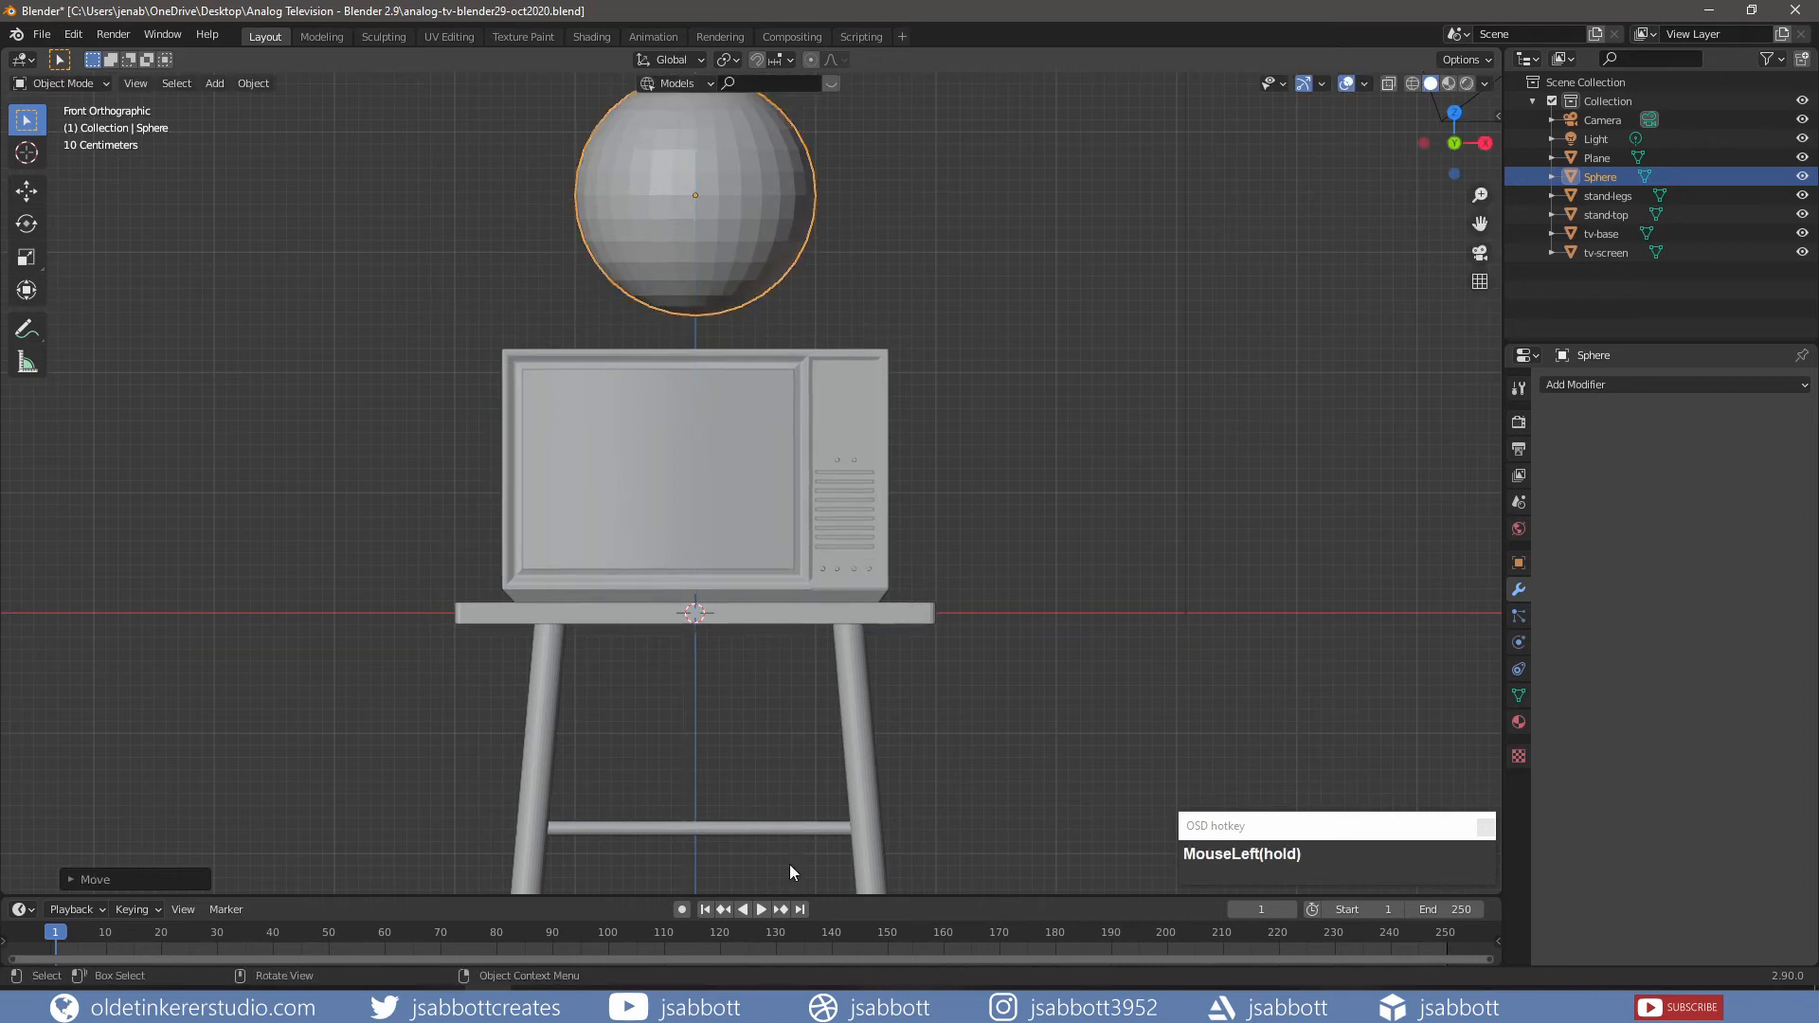
middle_click_drag(915, 410, 938, 483, "shift")
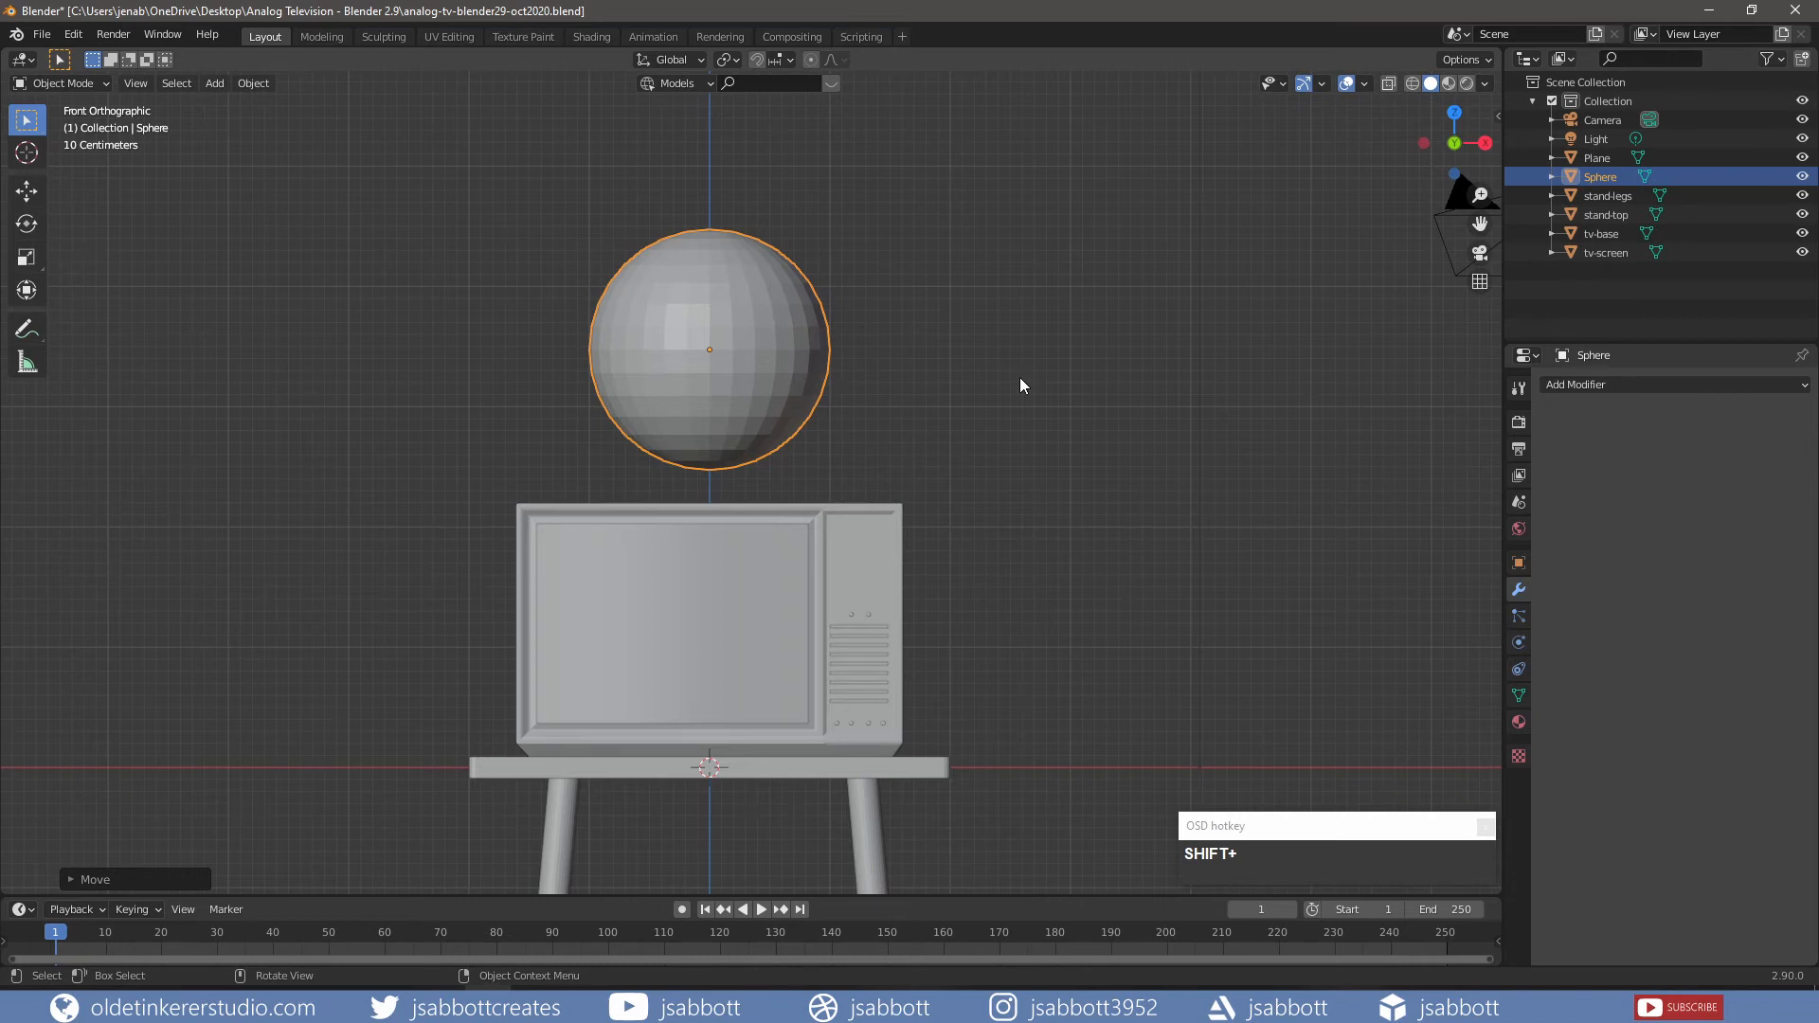
- Rename the sphere object to rabbit-ears
double_click(1595, 180)
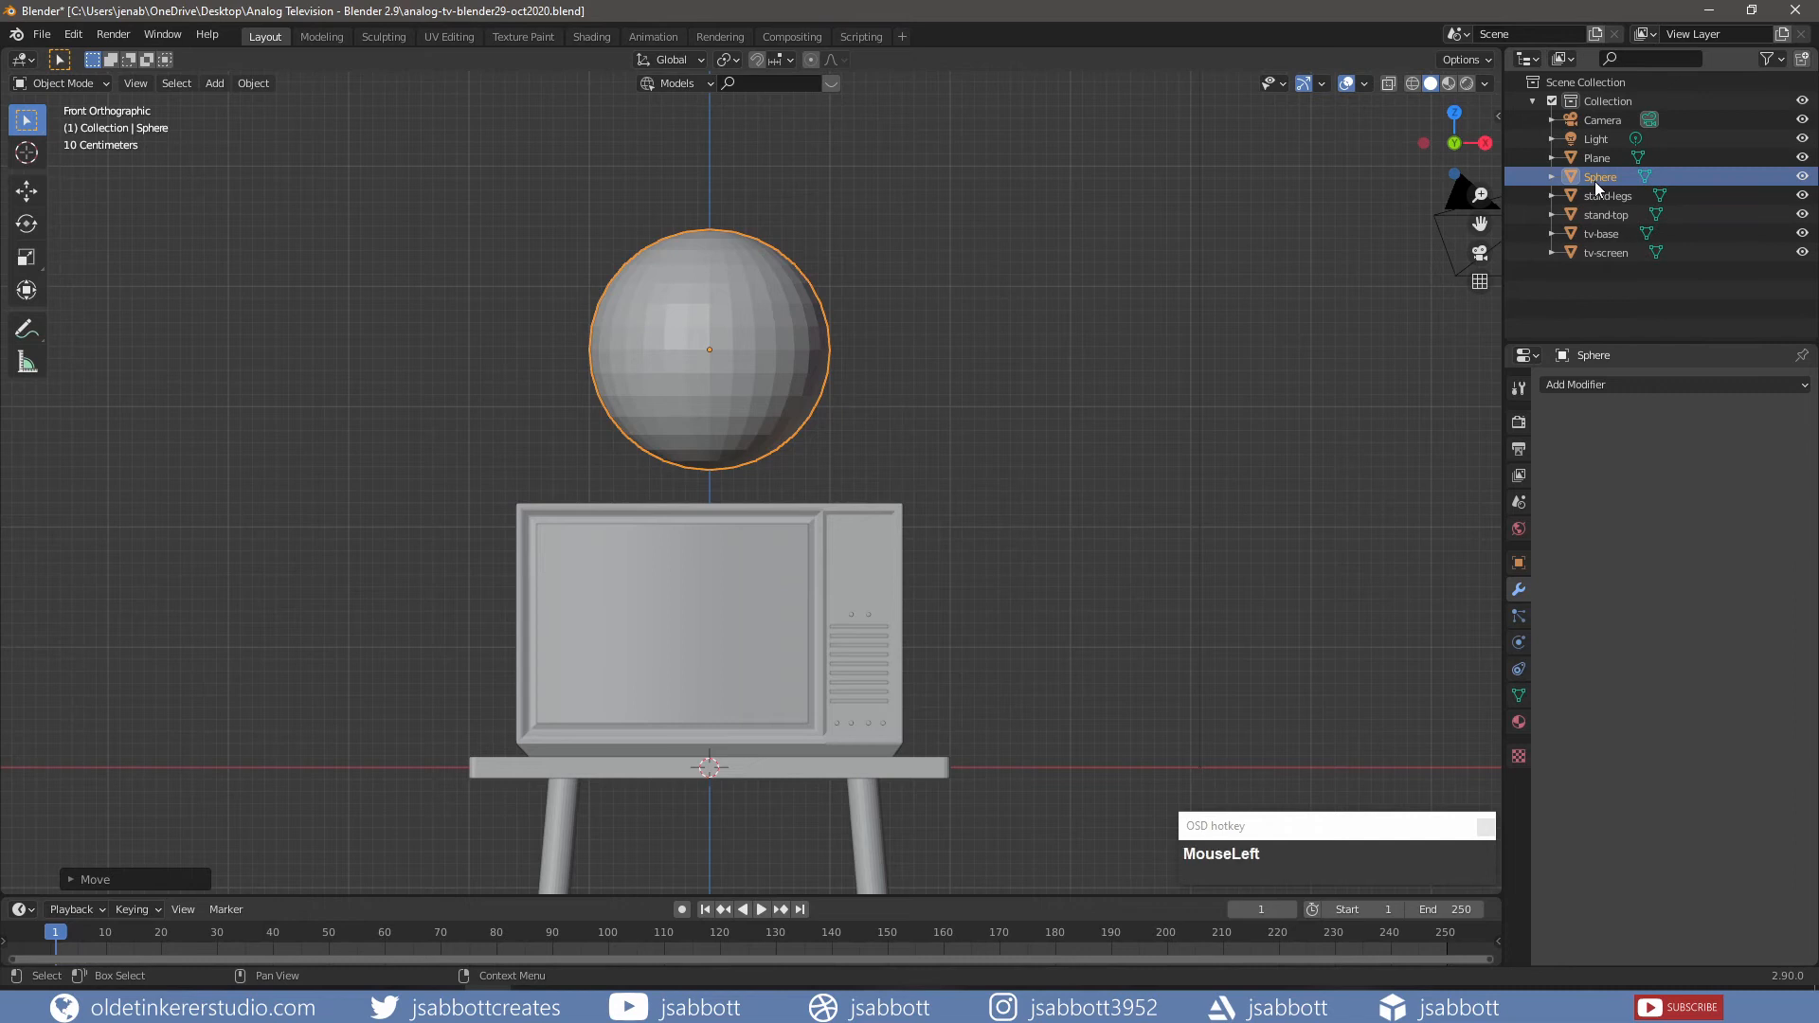
type("rabbit-ears")
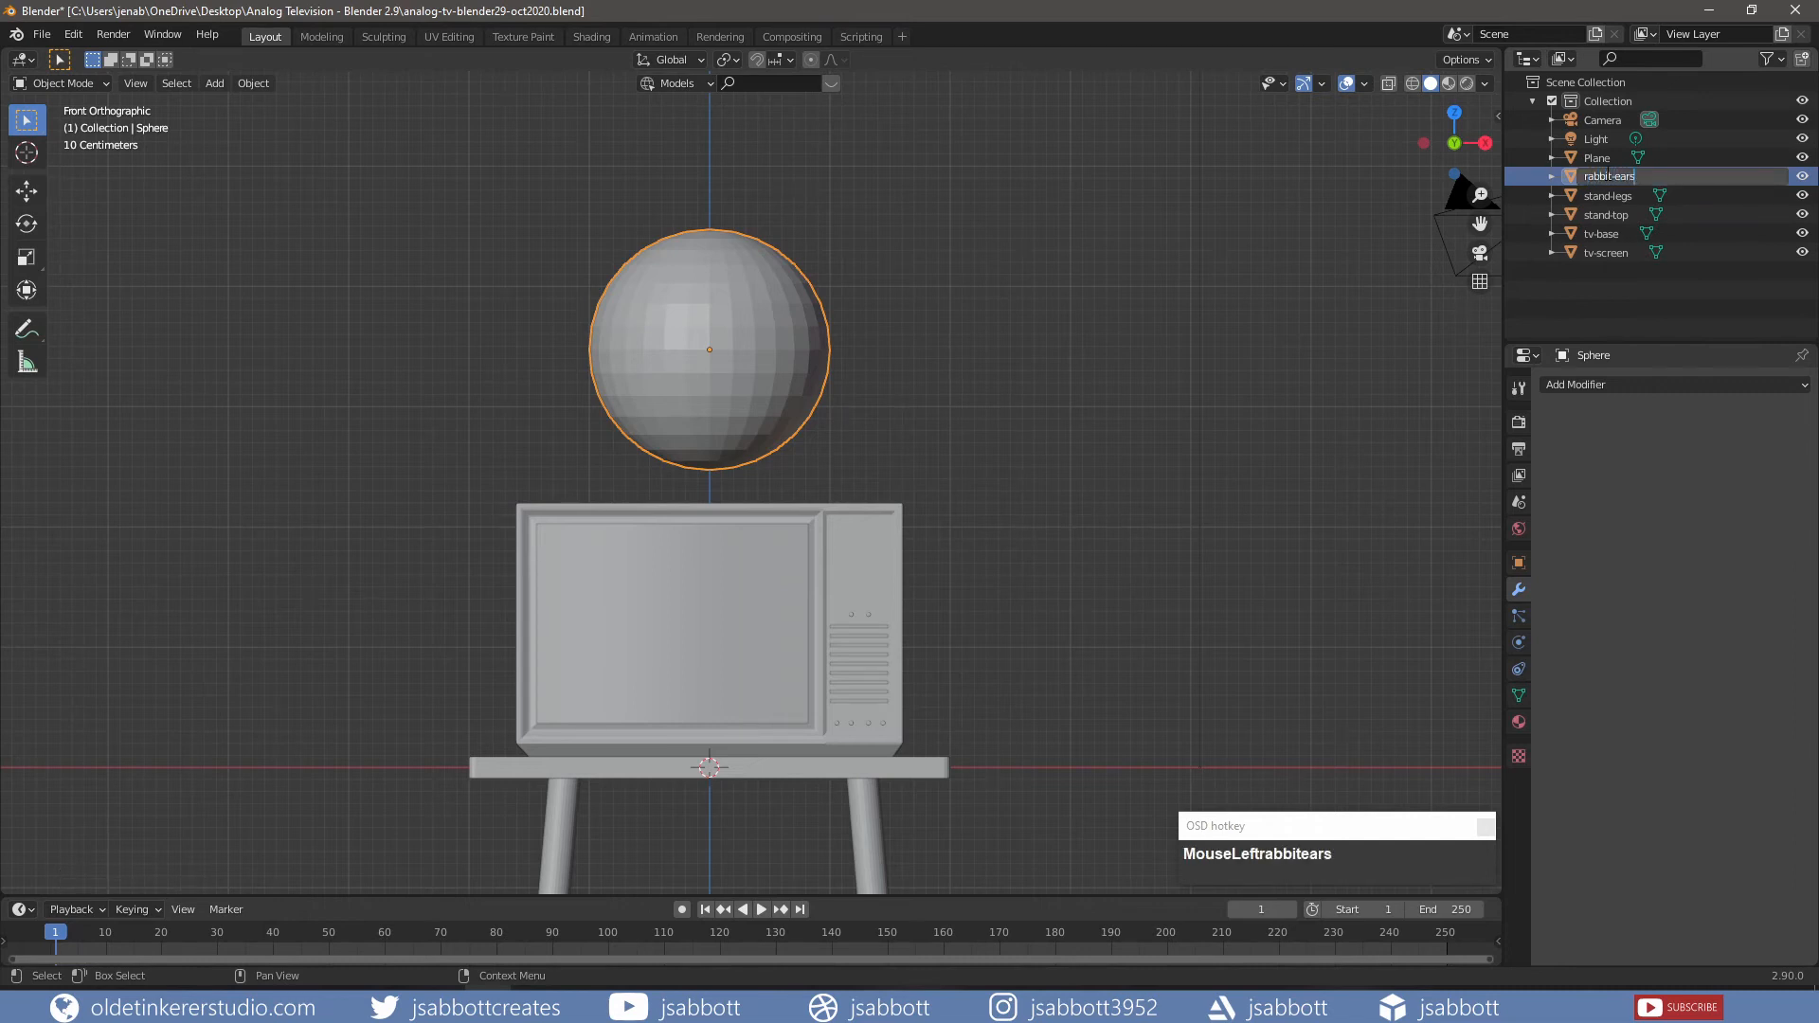
key("Return")
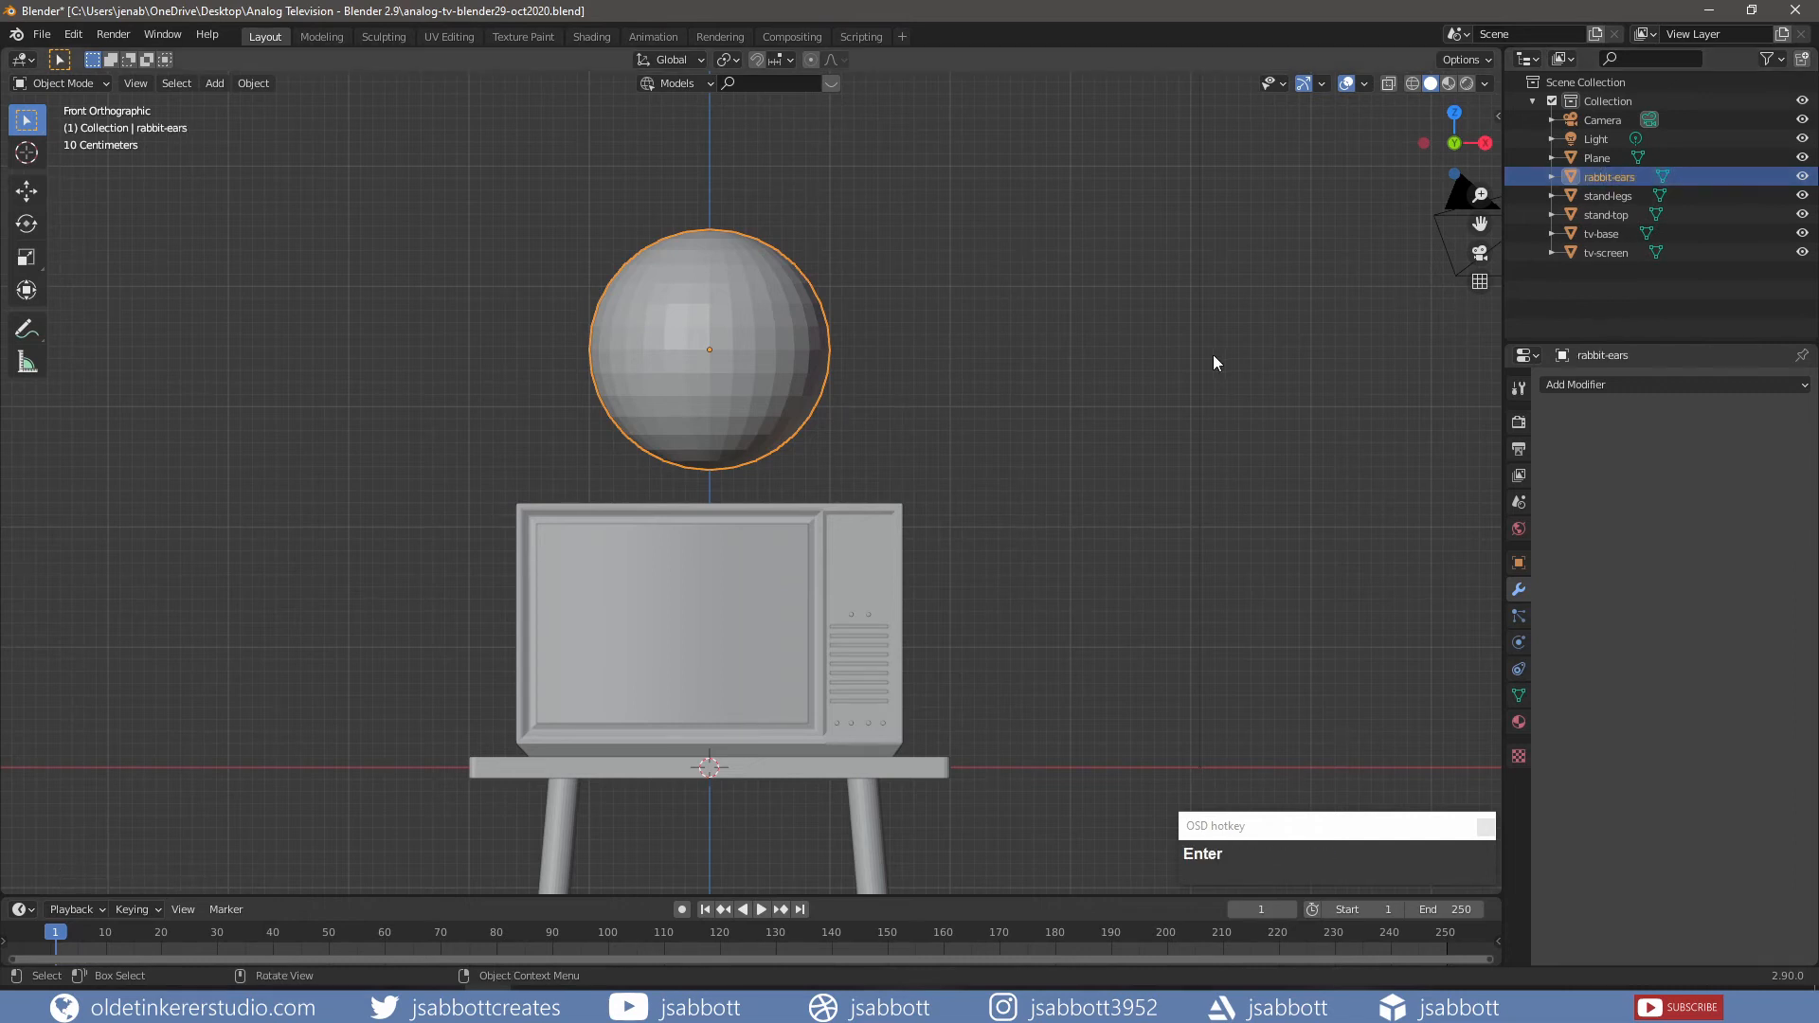
- Delete the faces of the sphere's lower half in Edit Mode, leaving an open-bottomed dome
key("Tab")
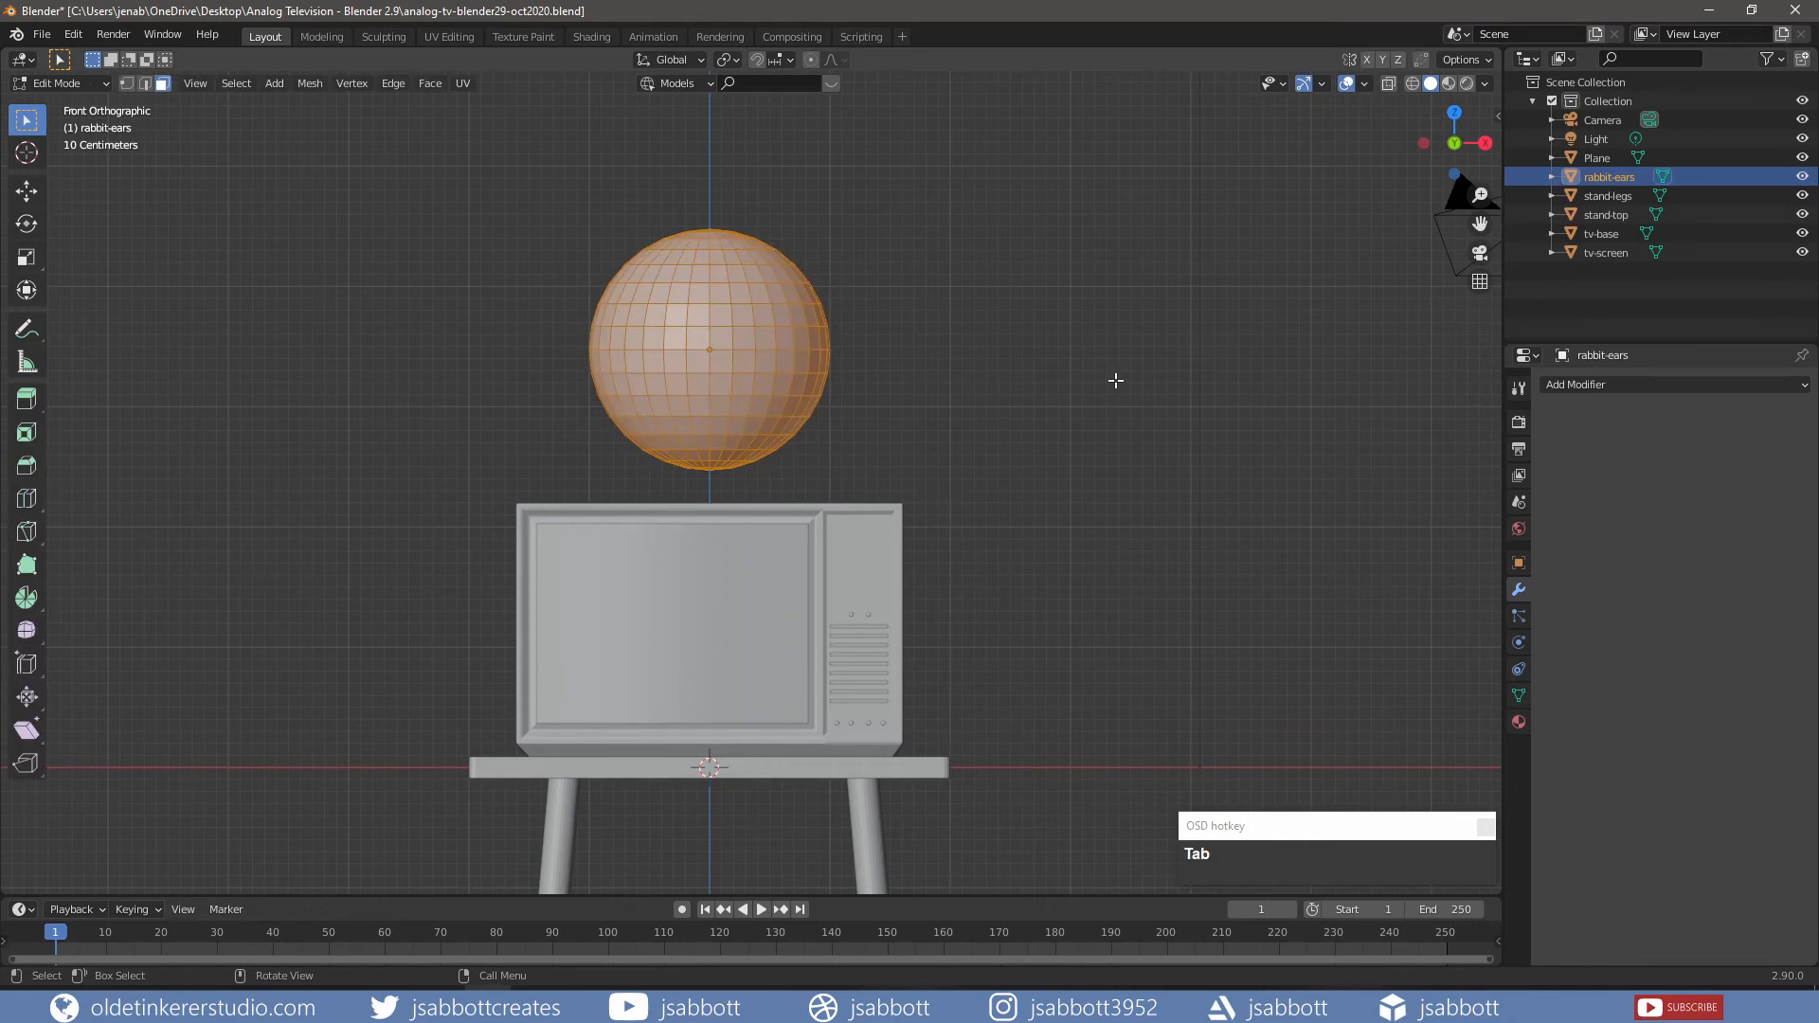
key("z")
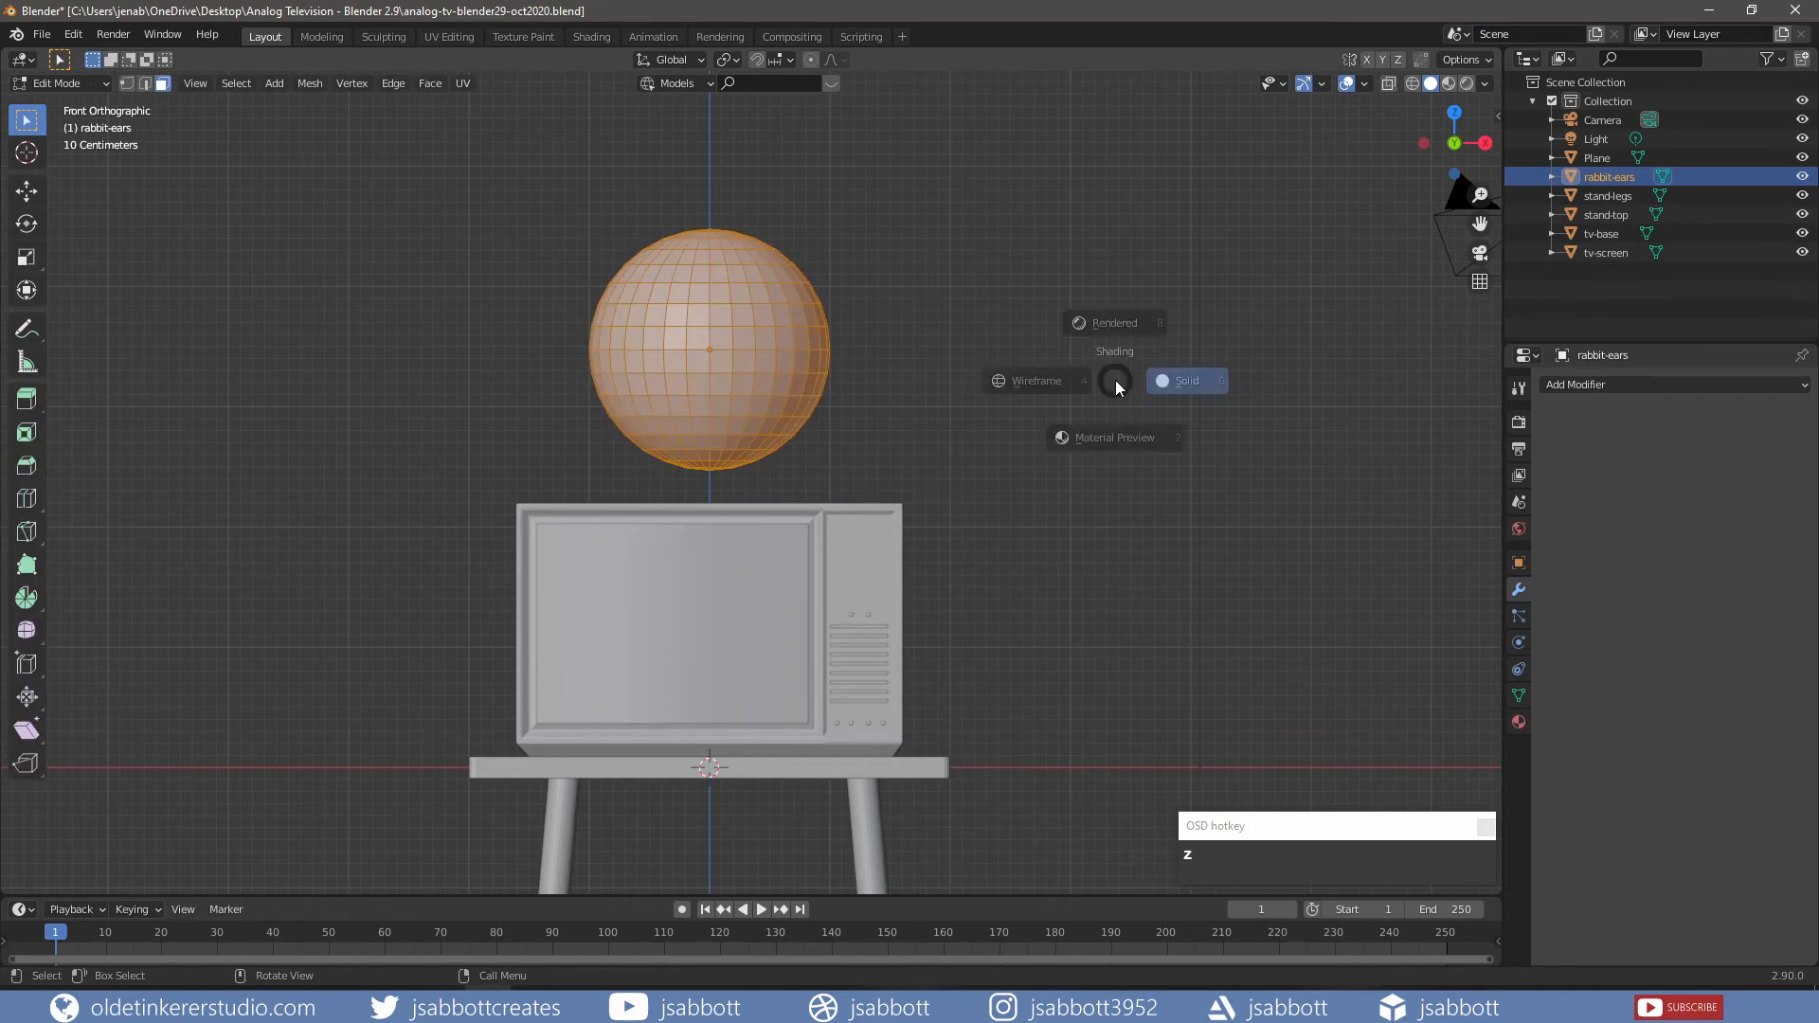
key("KP_4")
key("alt+a")
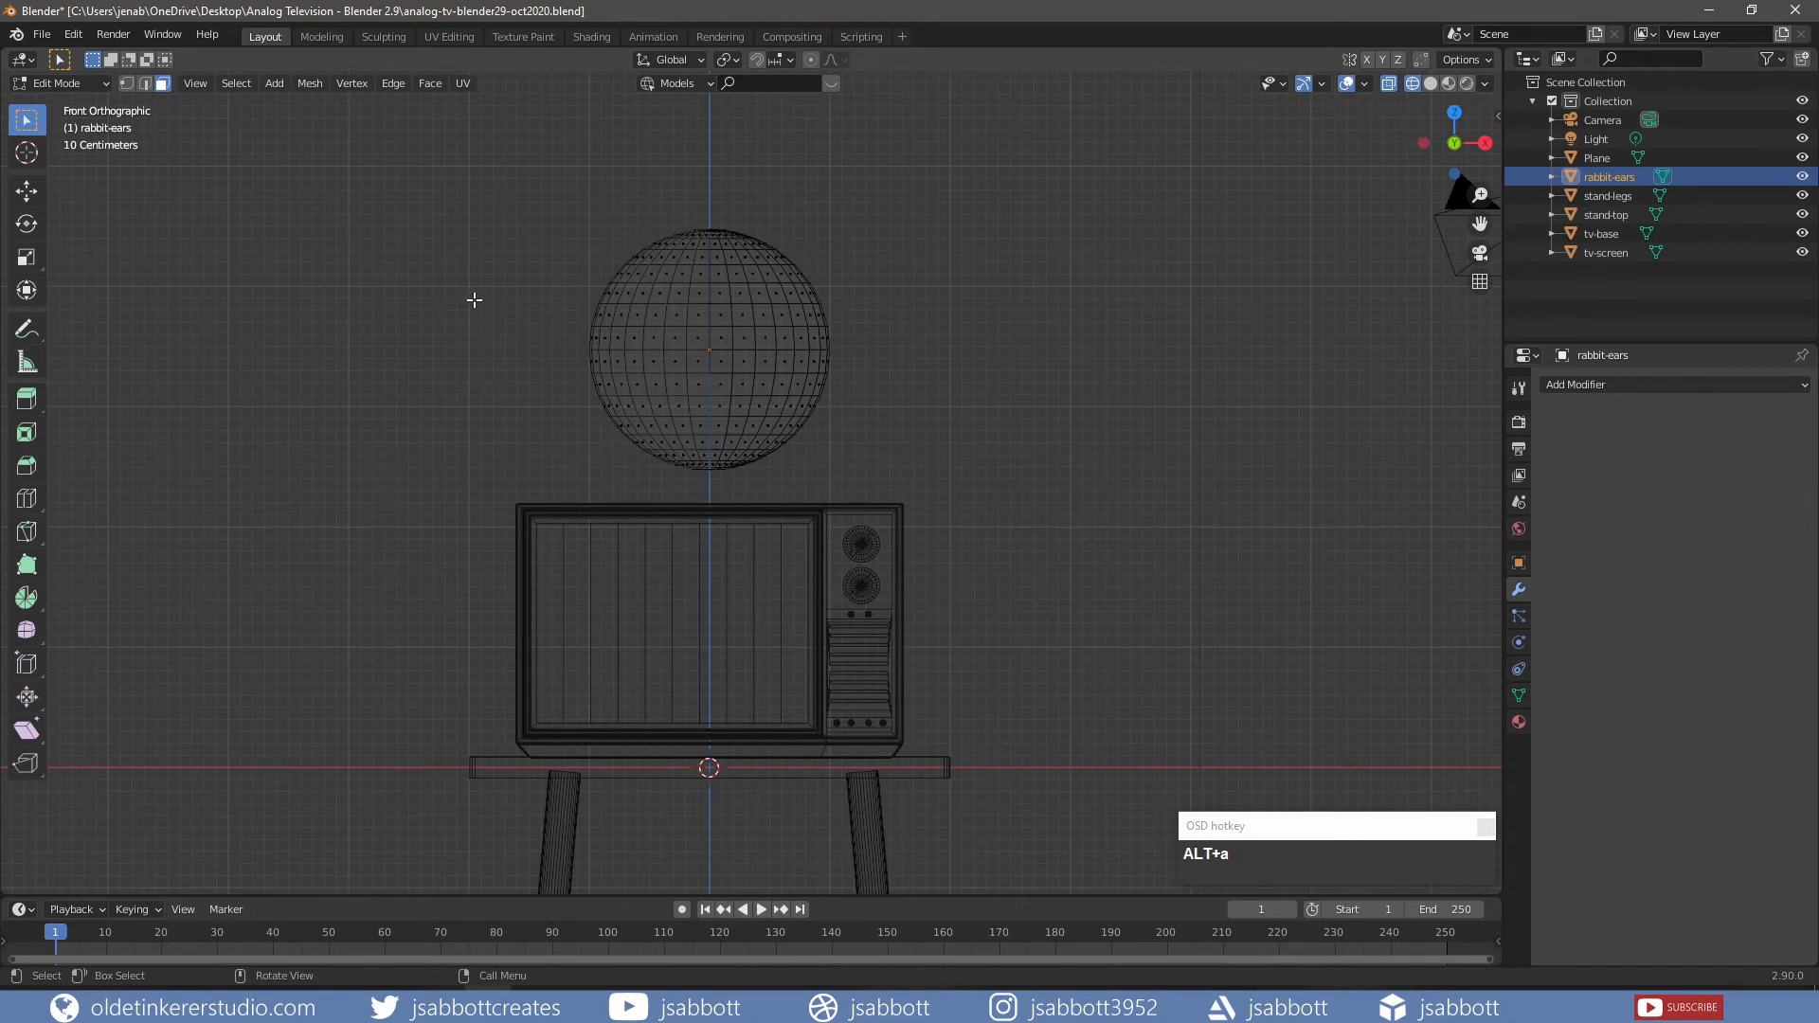
key("b")
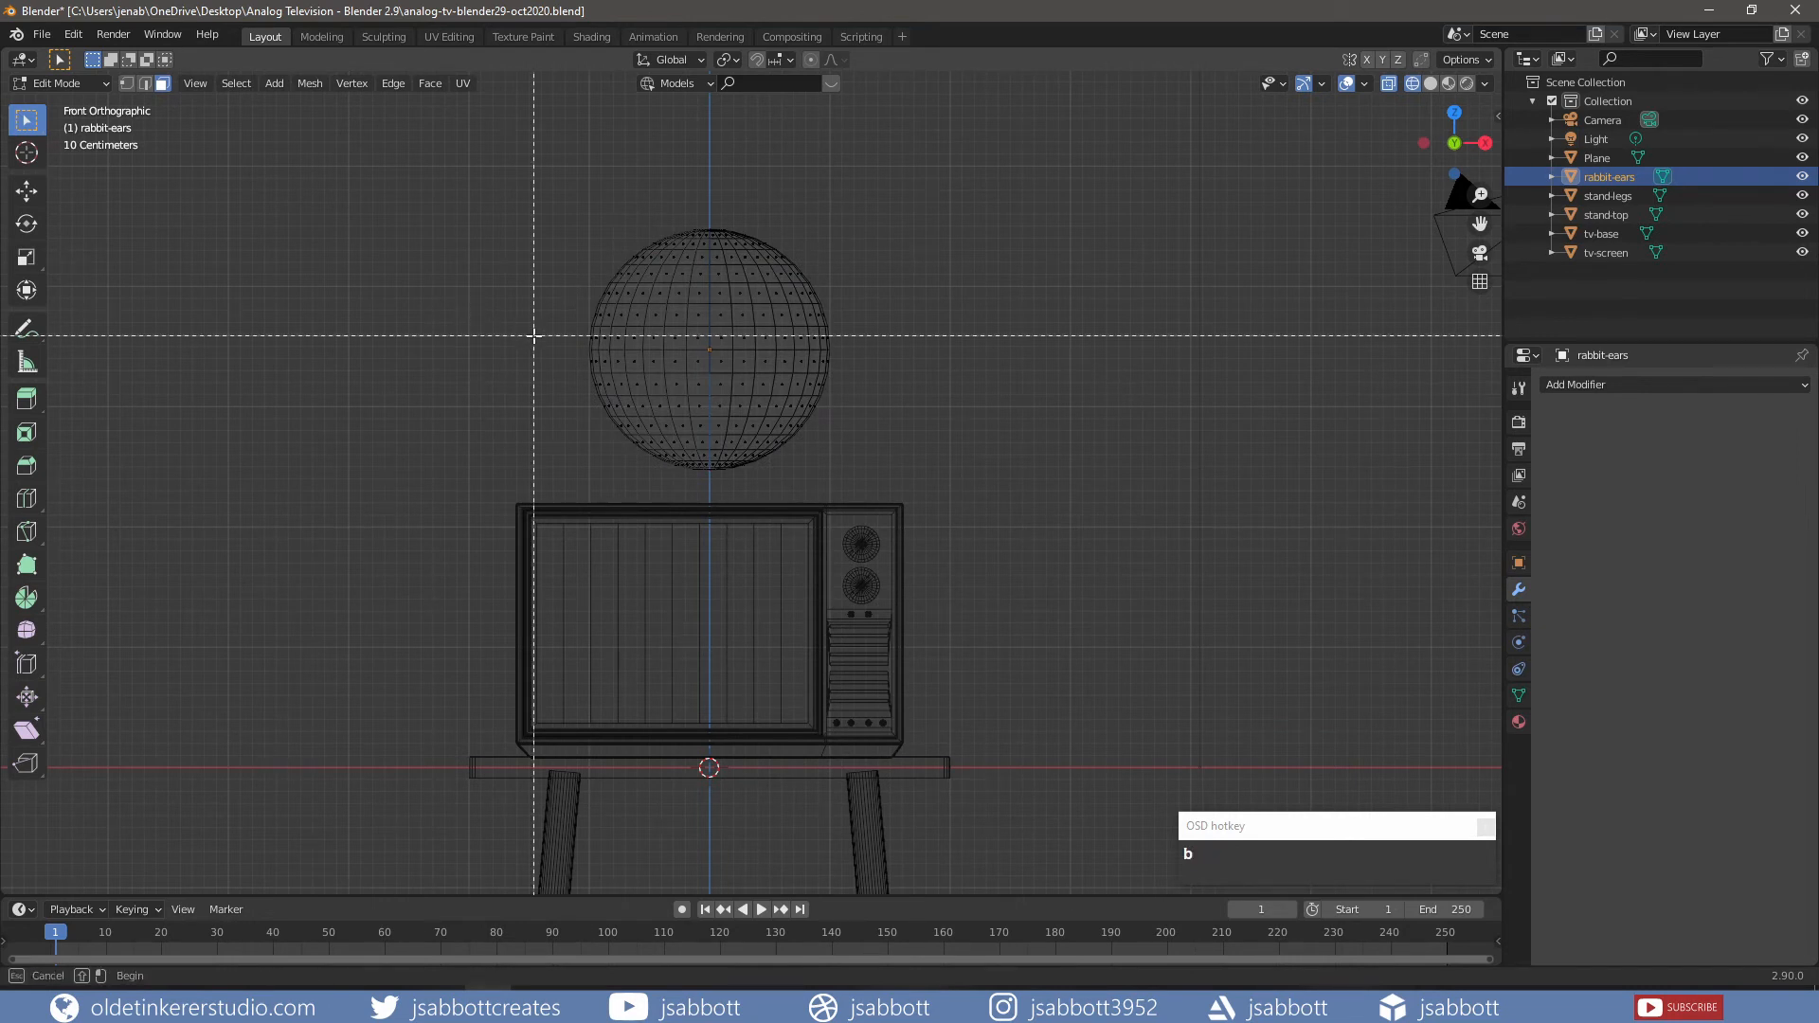
left_click_drag(540, 354, 884, 477)
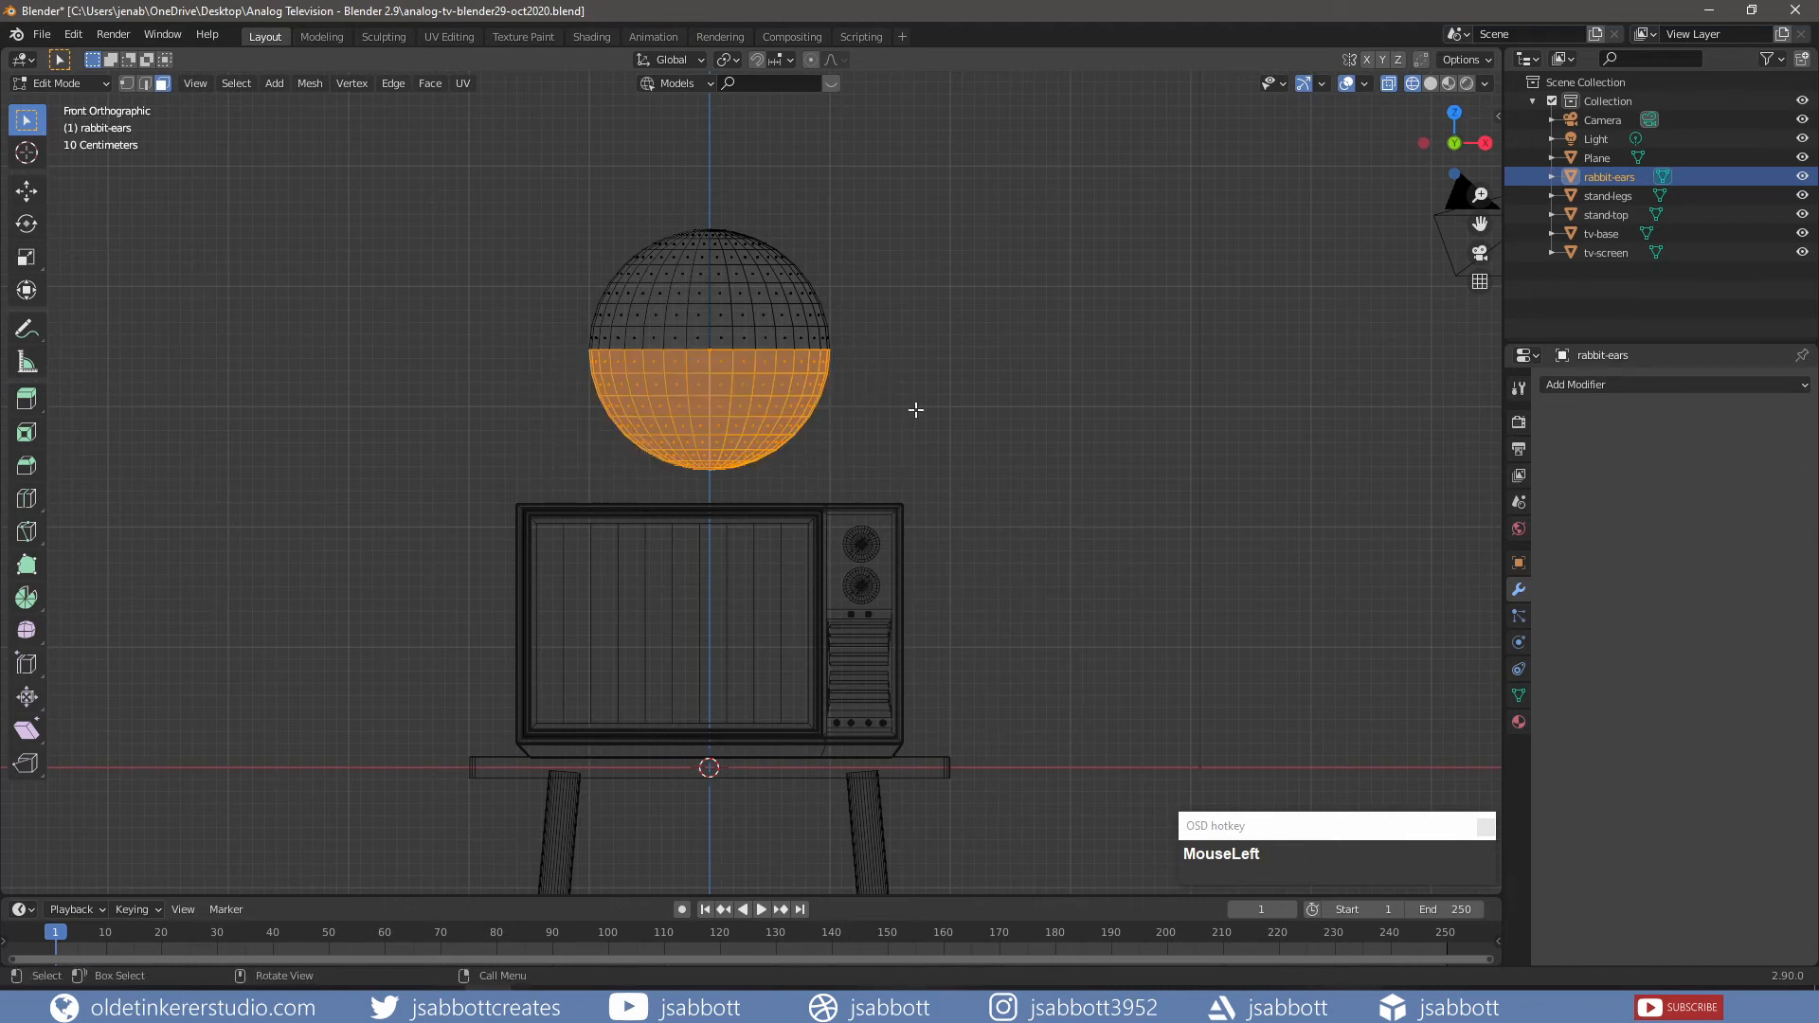
key("x")
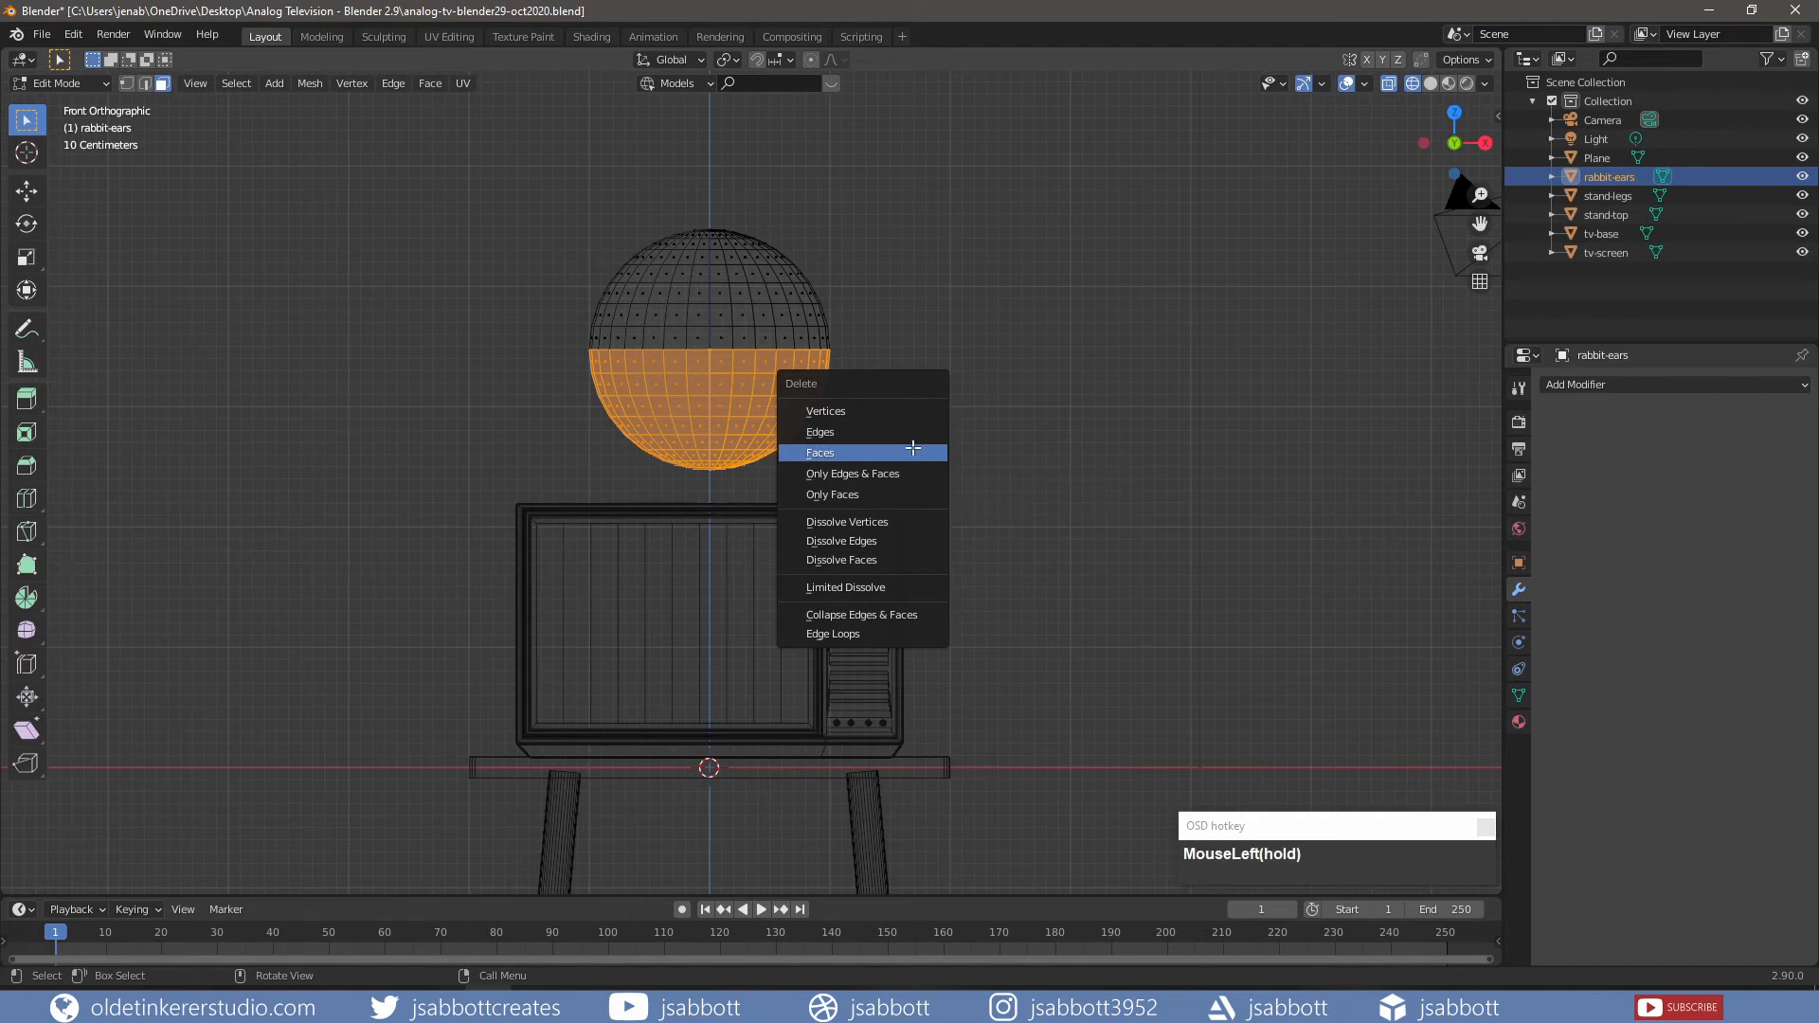
left_click(913, 452)
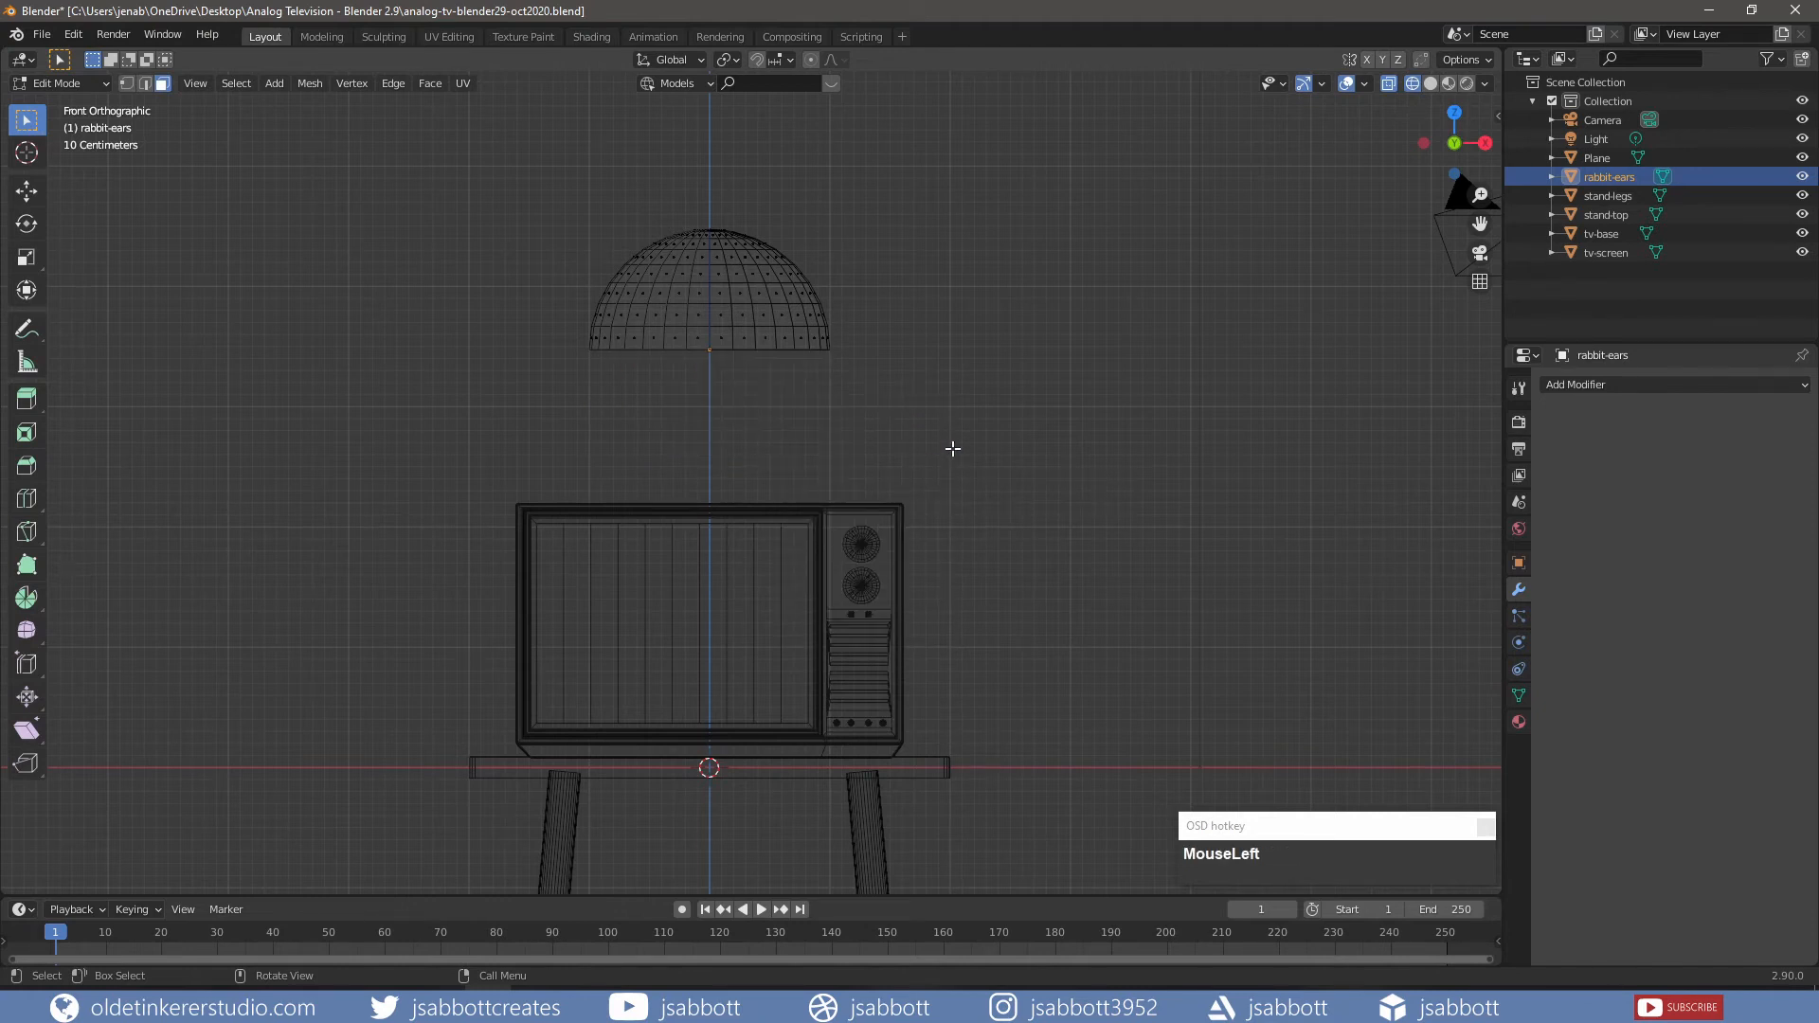
key("z")
key("KP_6")
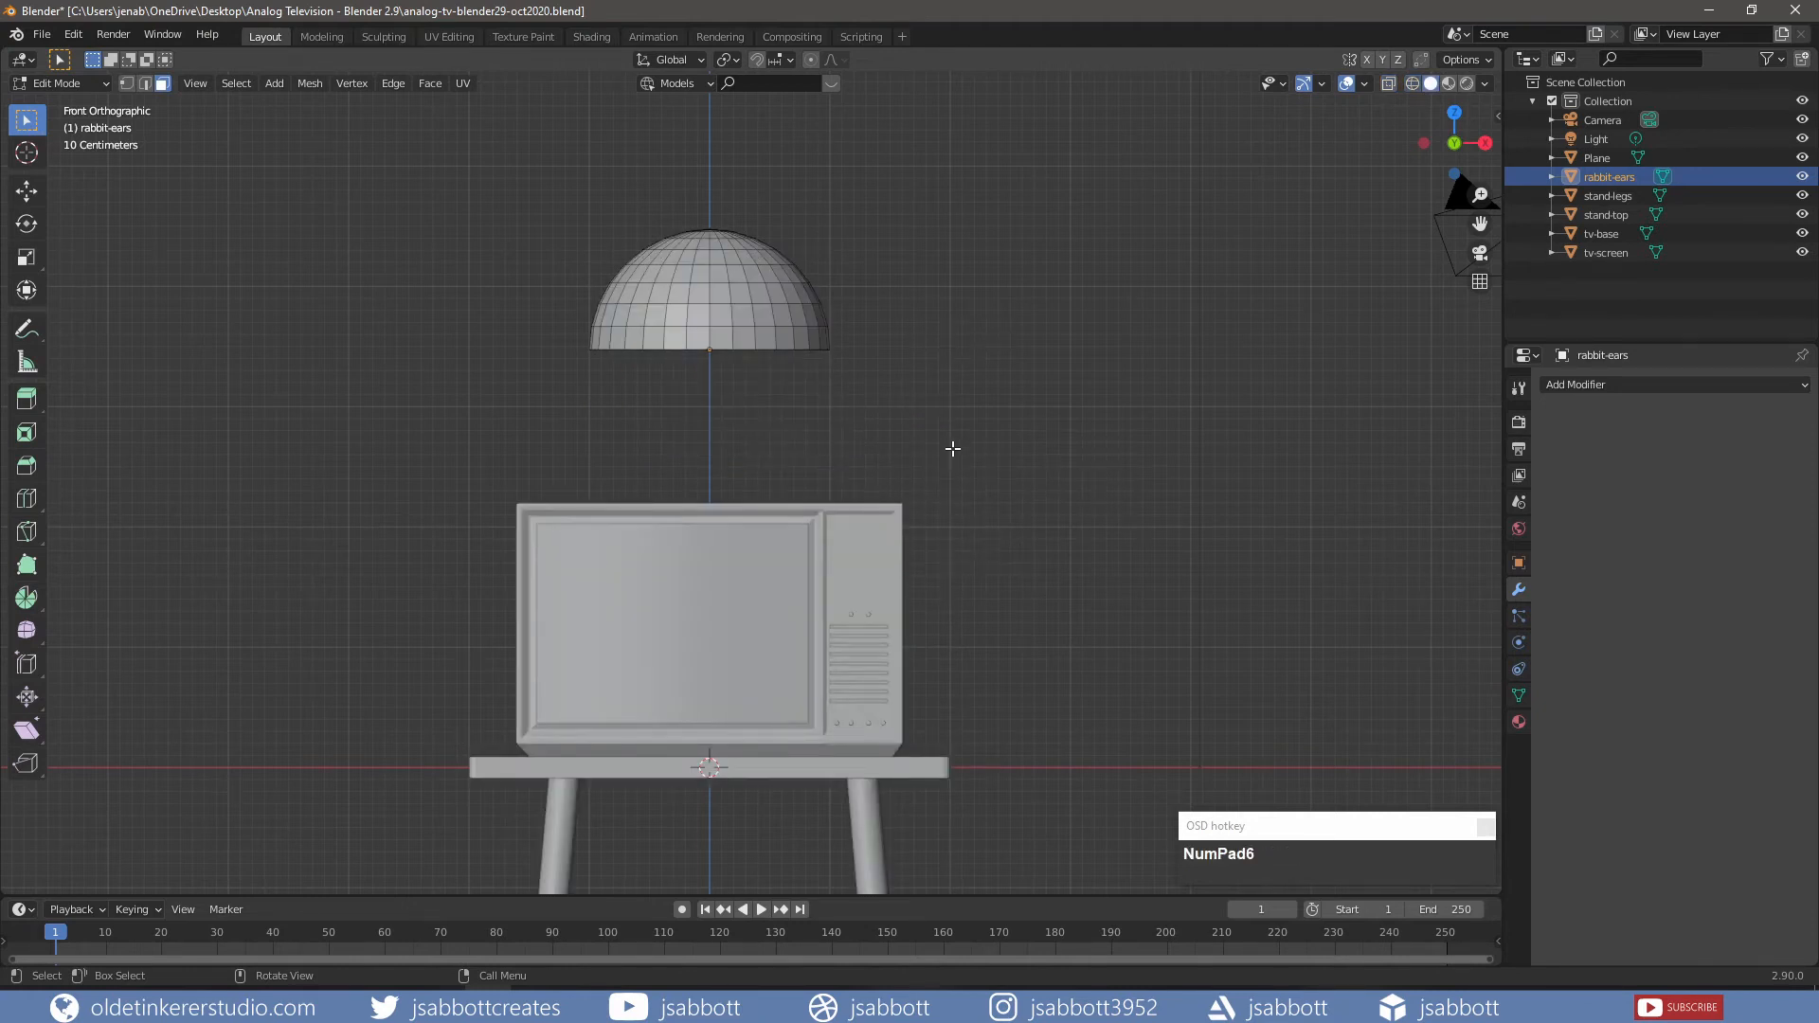
- Scale the whole dome down and move it about 1.7 m down along Z to rest on the TV's top
key("ctrl+l")
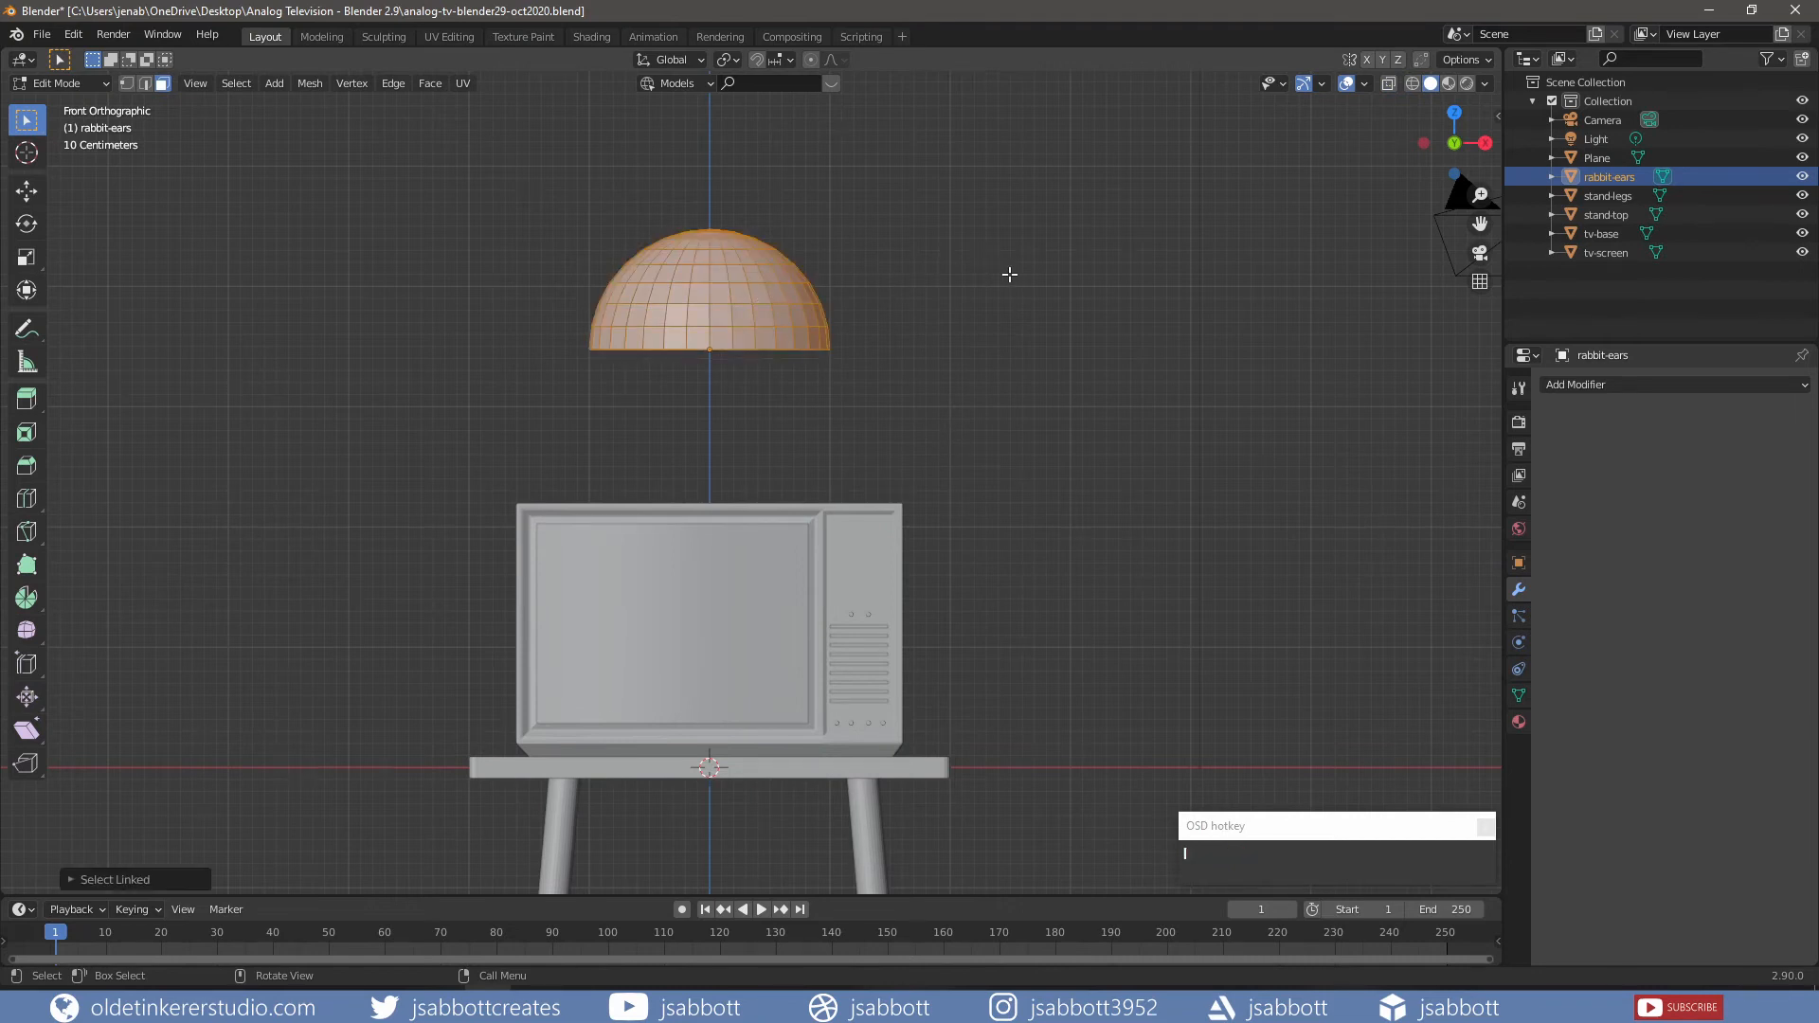
key("s")
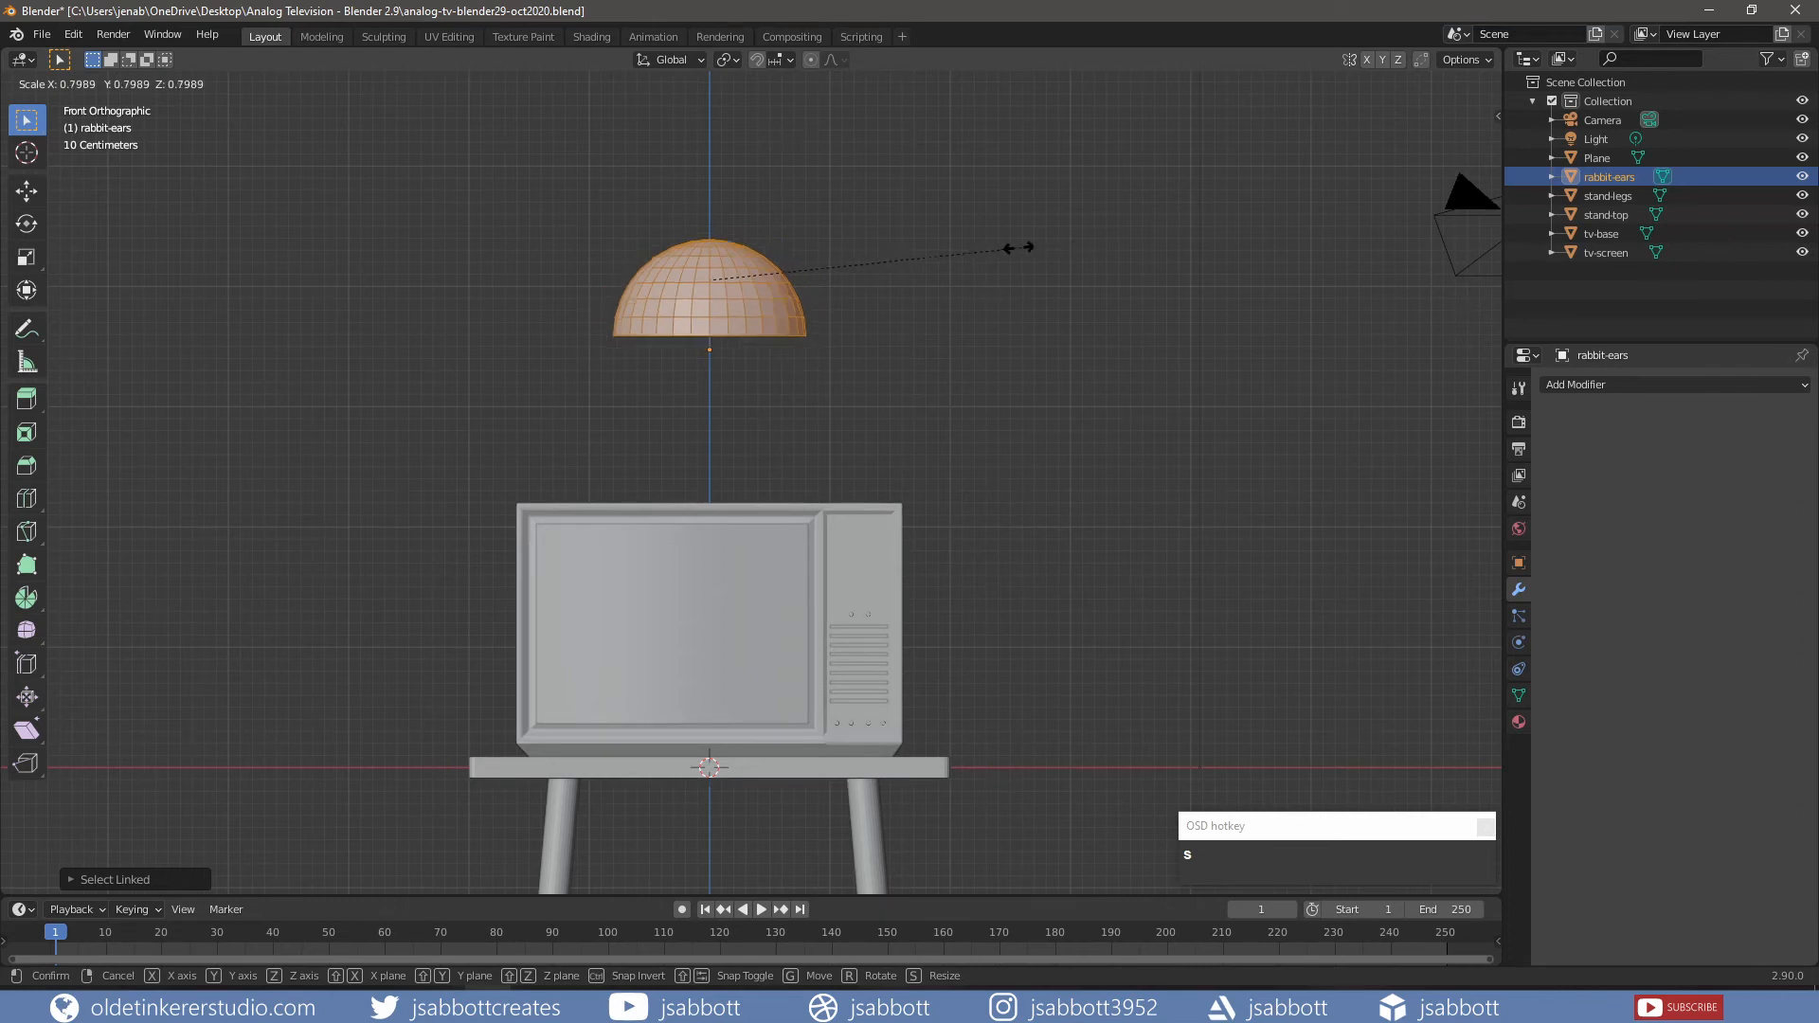
left_click(834, 248)
middle_click_drag(927, 241, 898, 261)
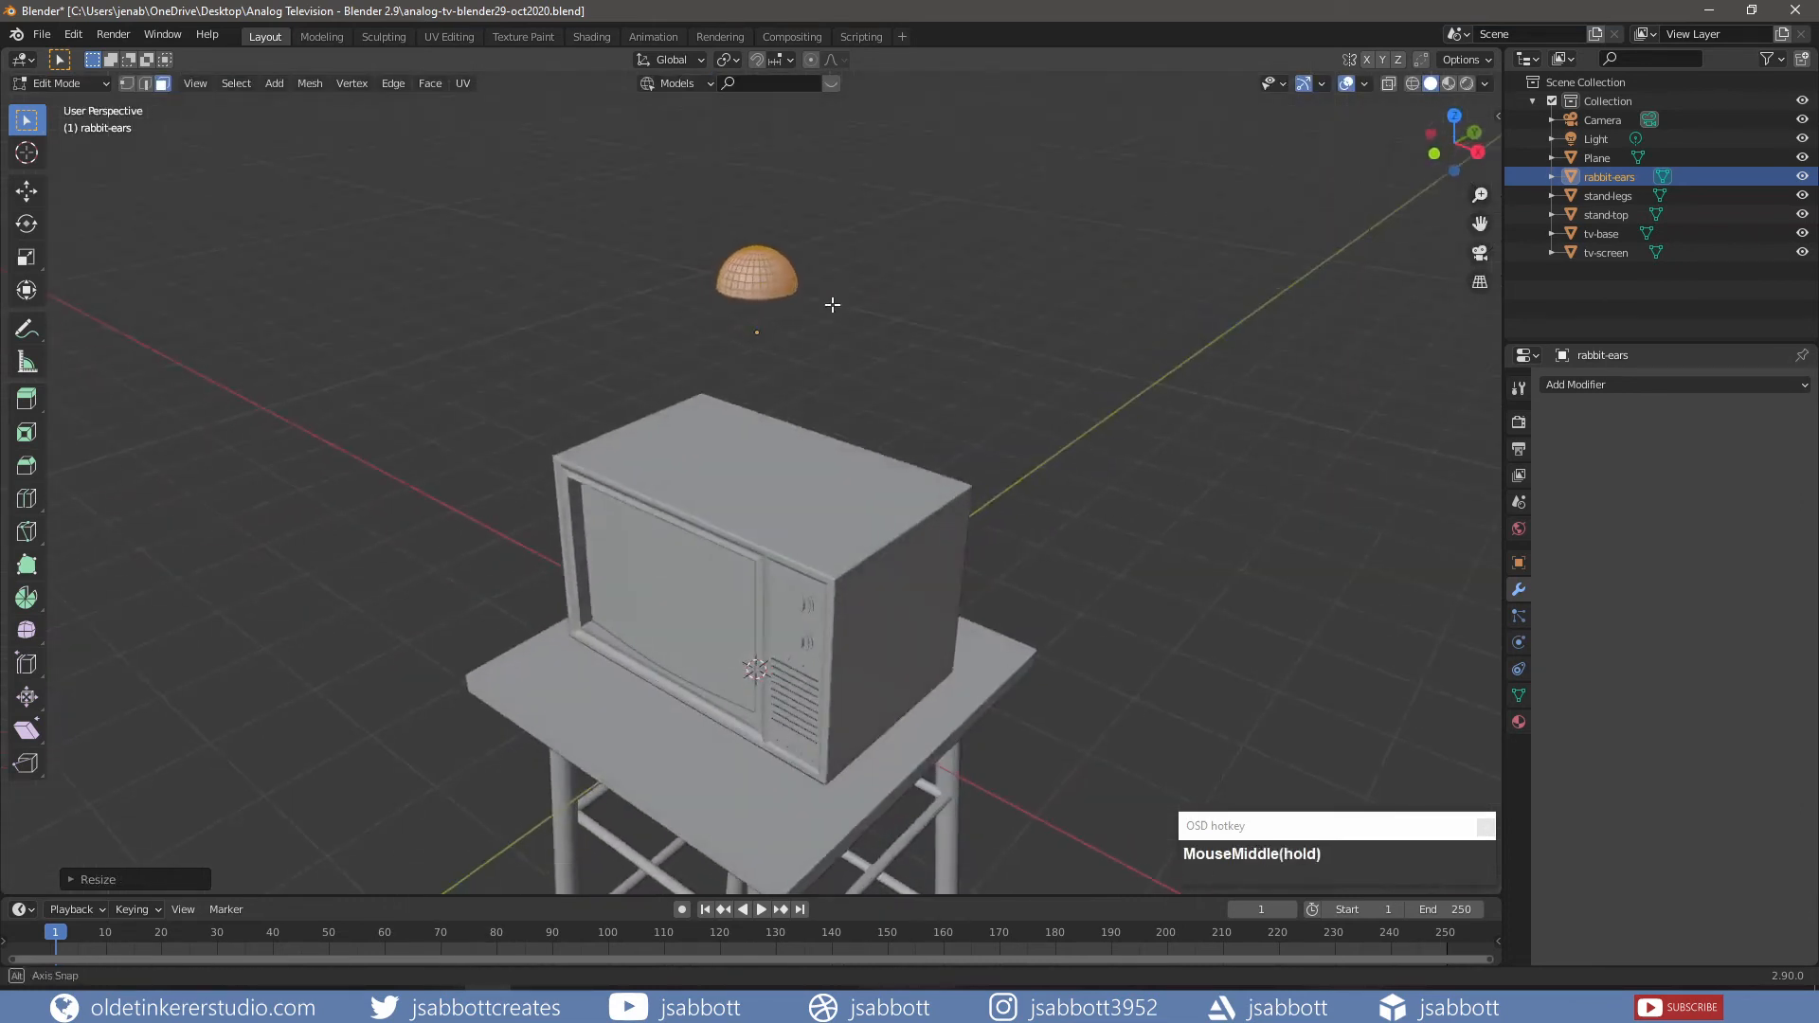
key("g")
key("z")
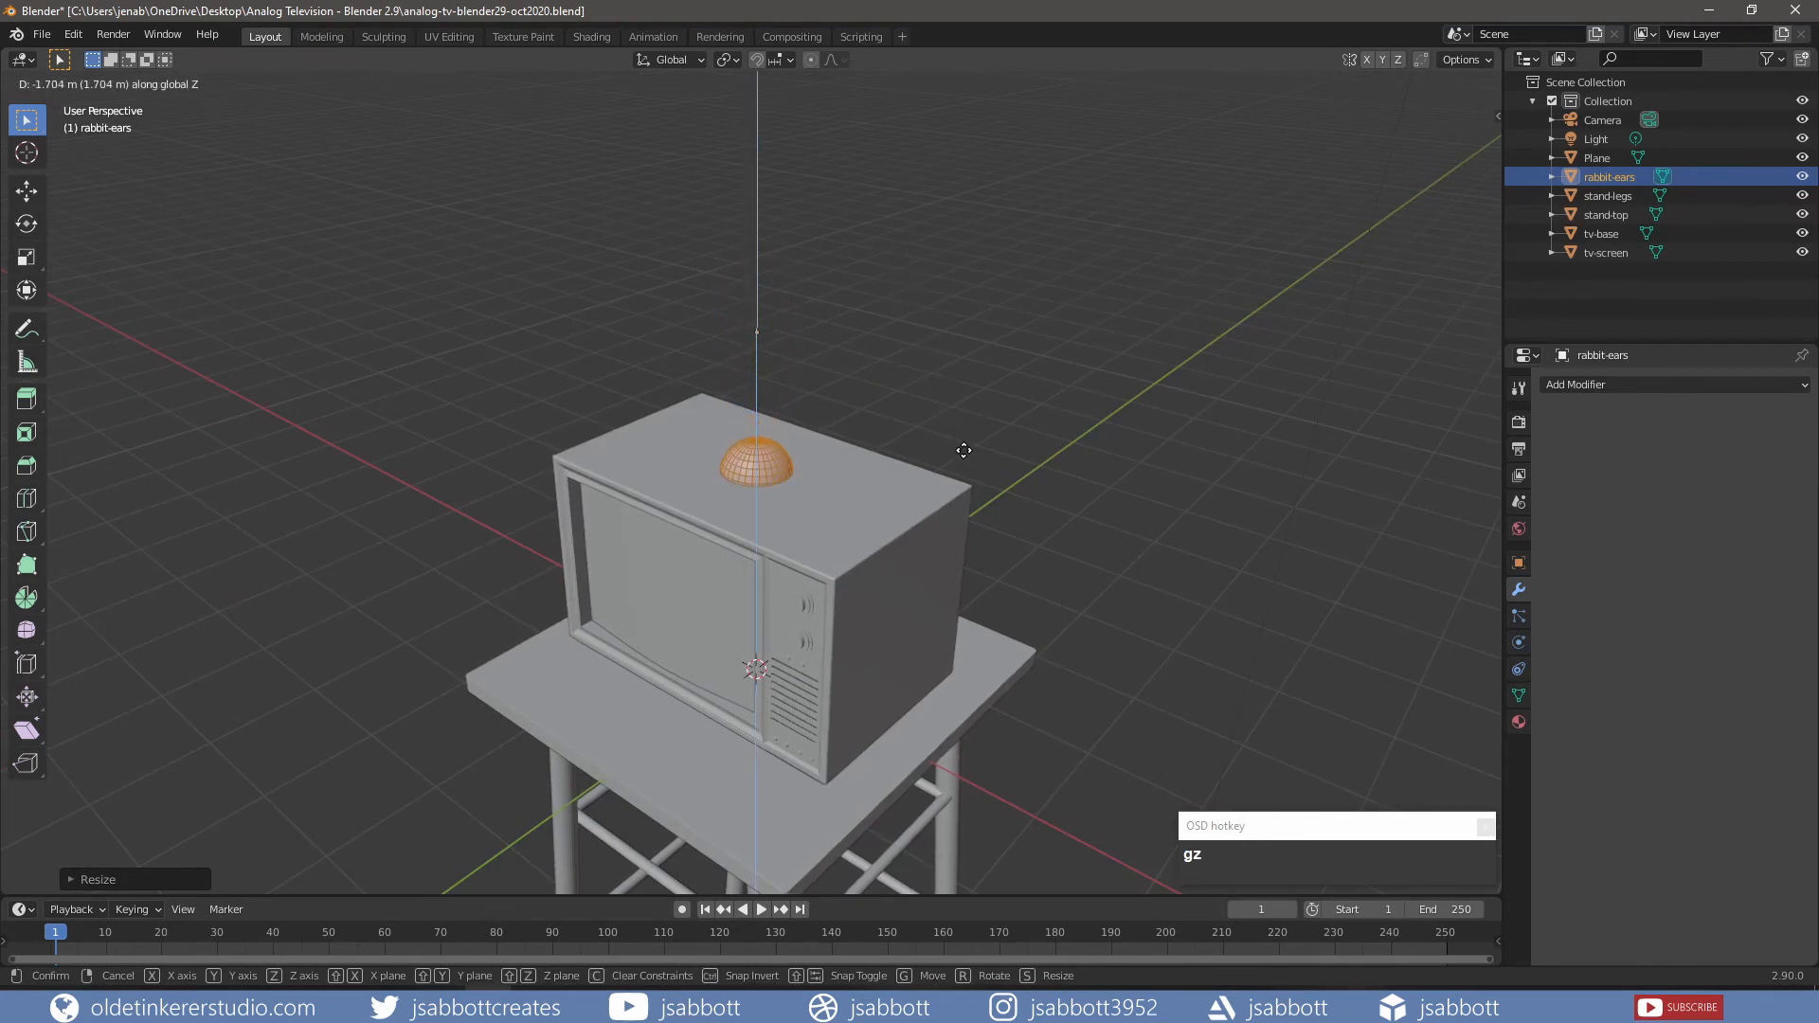
left_click(963, 450)
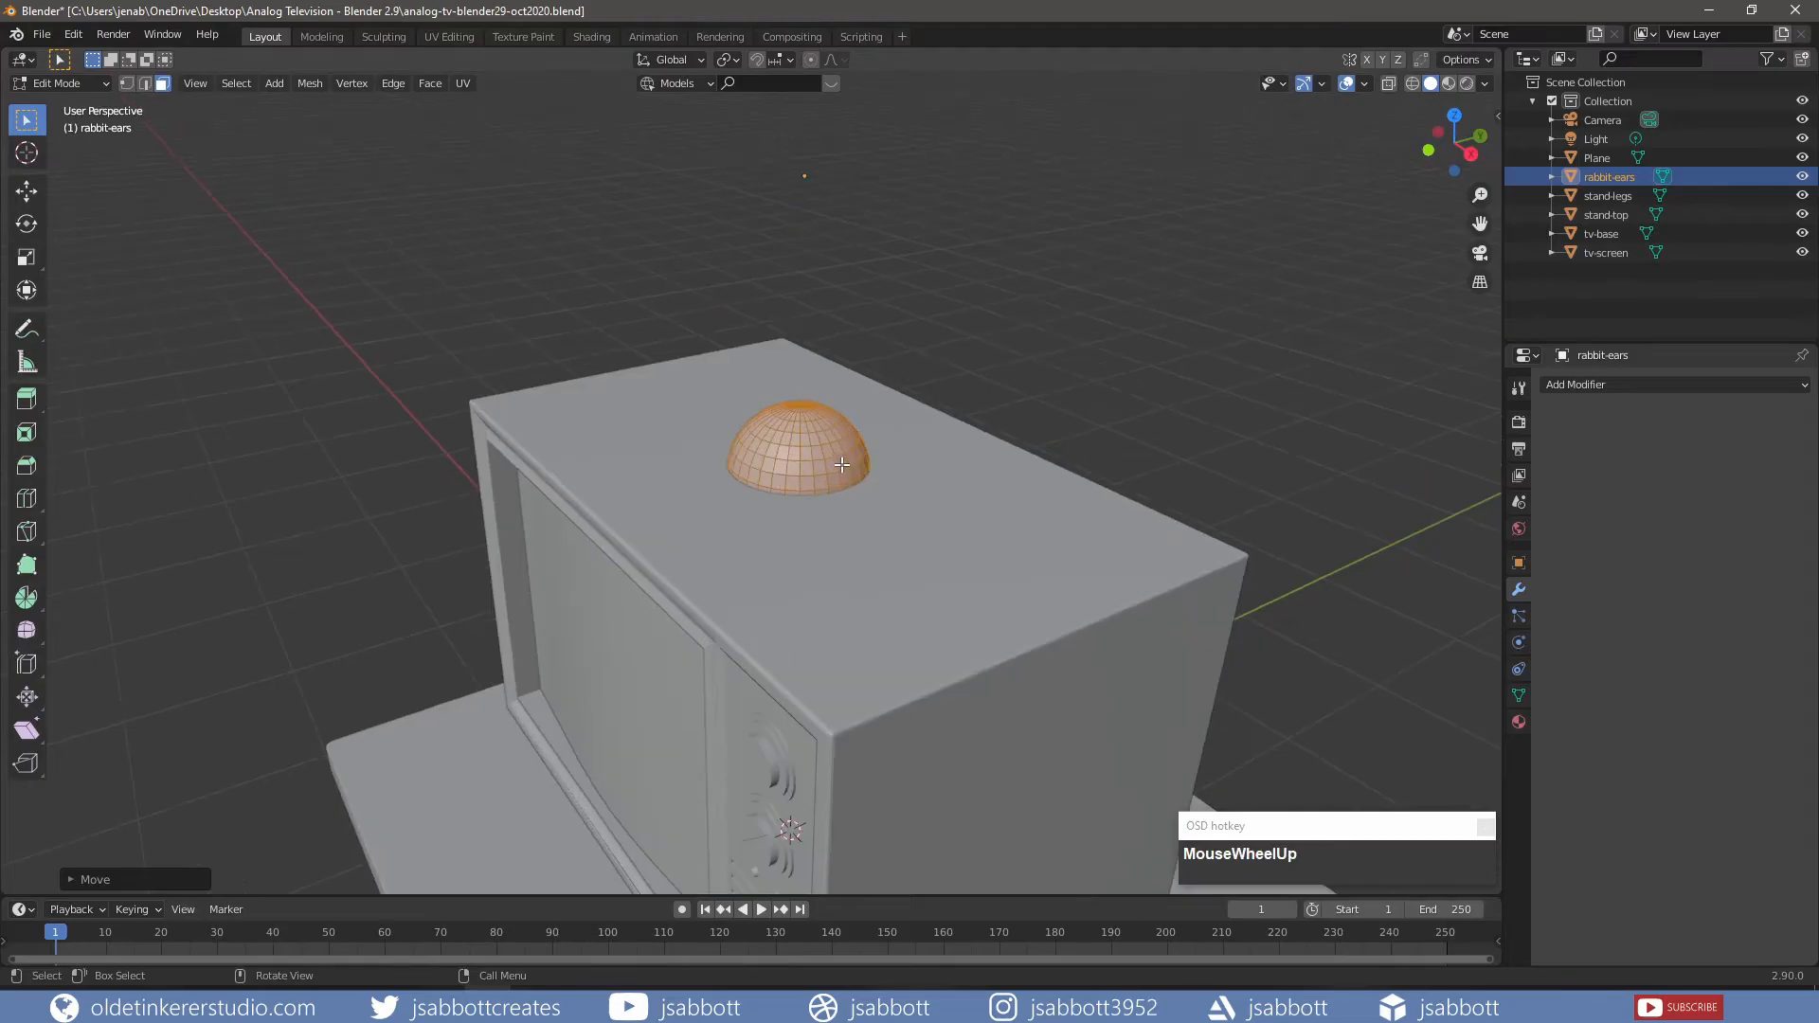
- Select matching face patches on two opposite upper sides of the dome and round them with LoopTools Circle
key("alt+a")
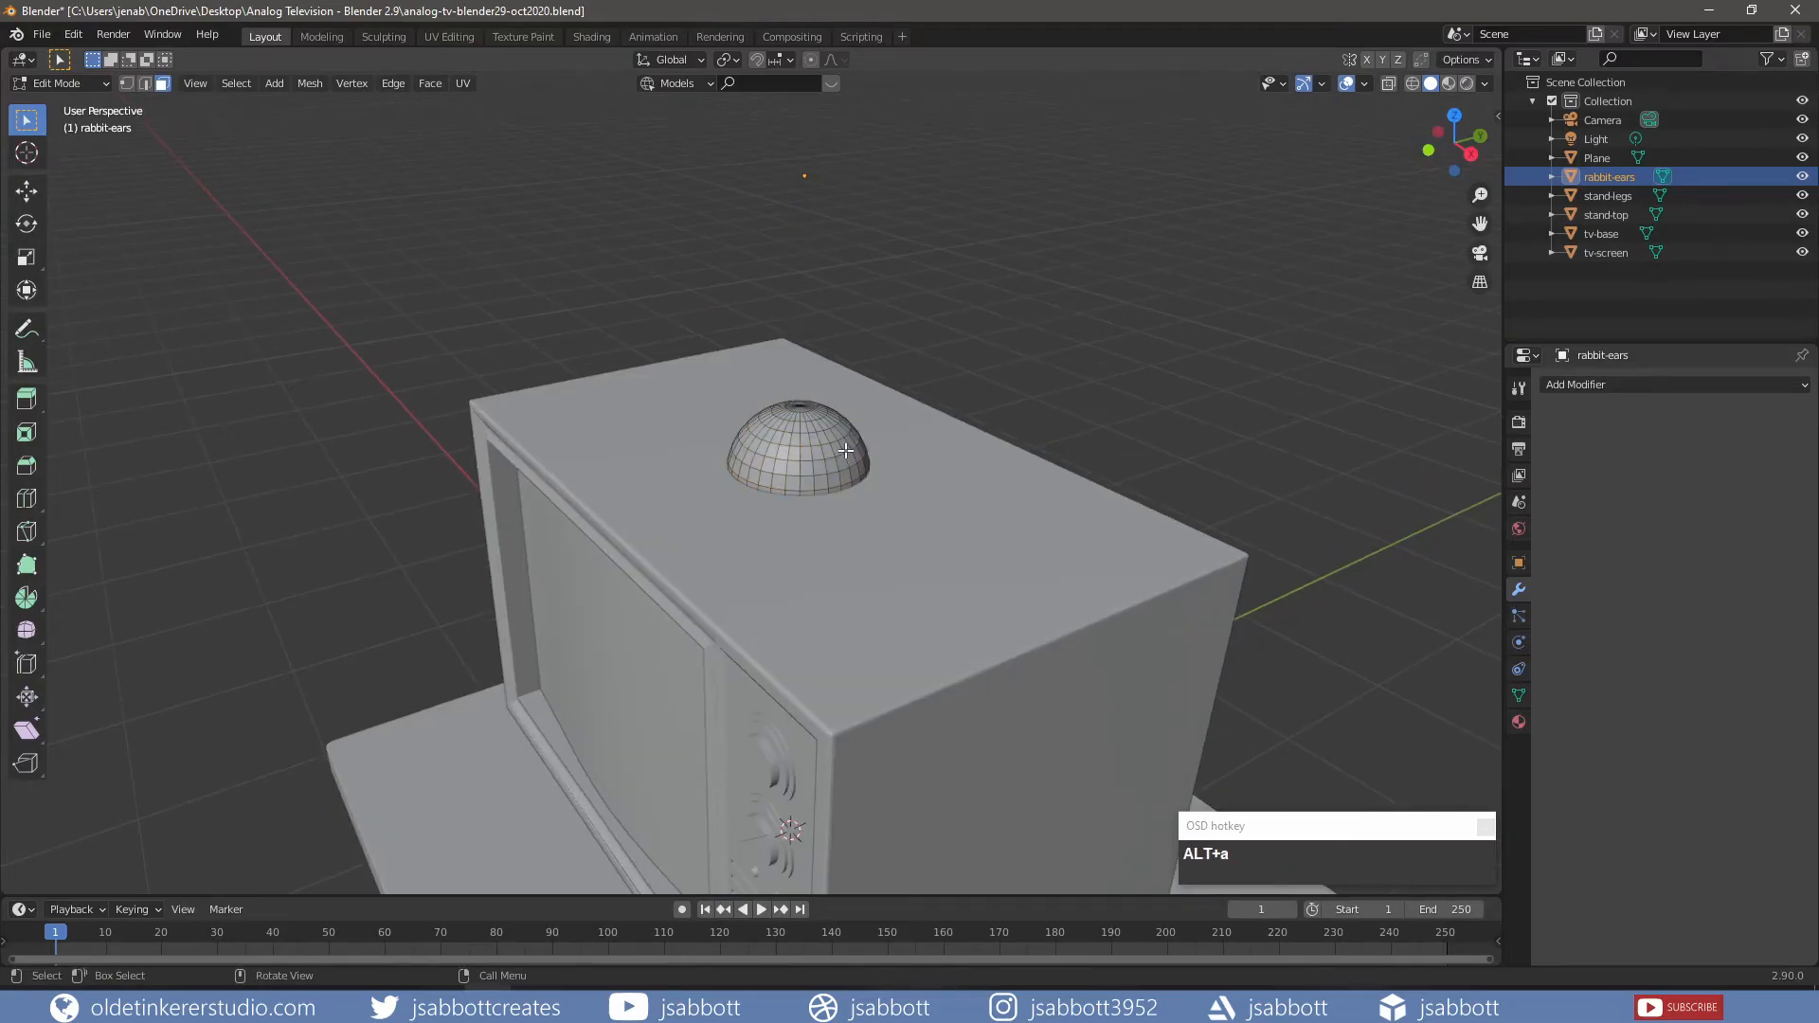
middle_click_drag(846, 451, 817, 489)
scroll(817, 489, "up", 1)
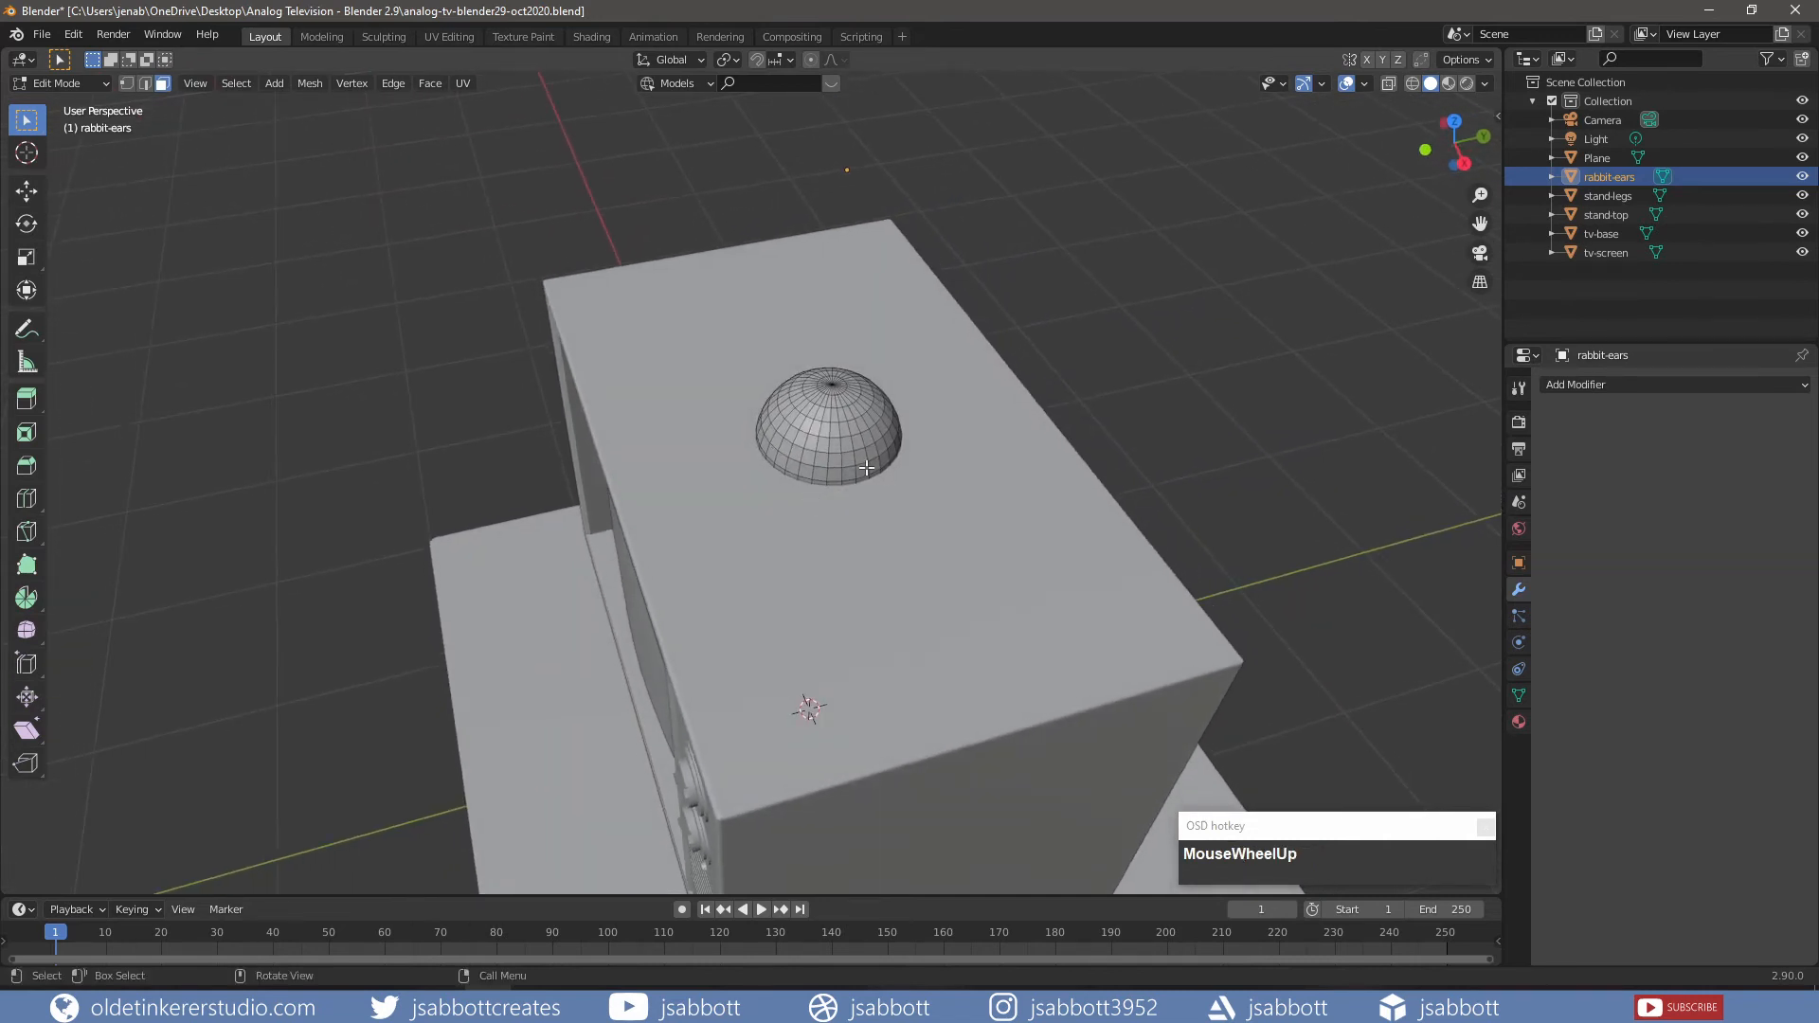
left_click(845, 429)
middle_click_drag(844, 428, 640, 523)
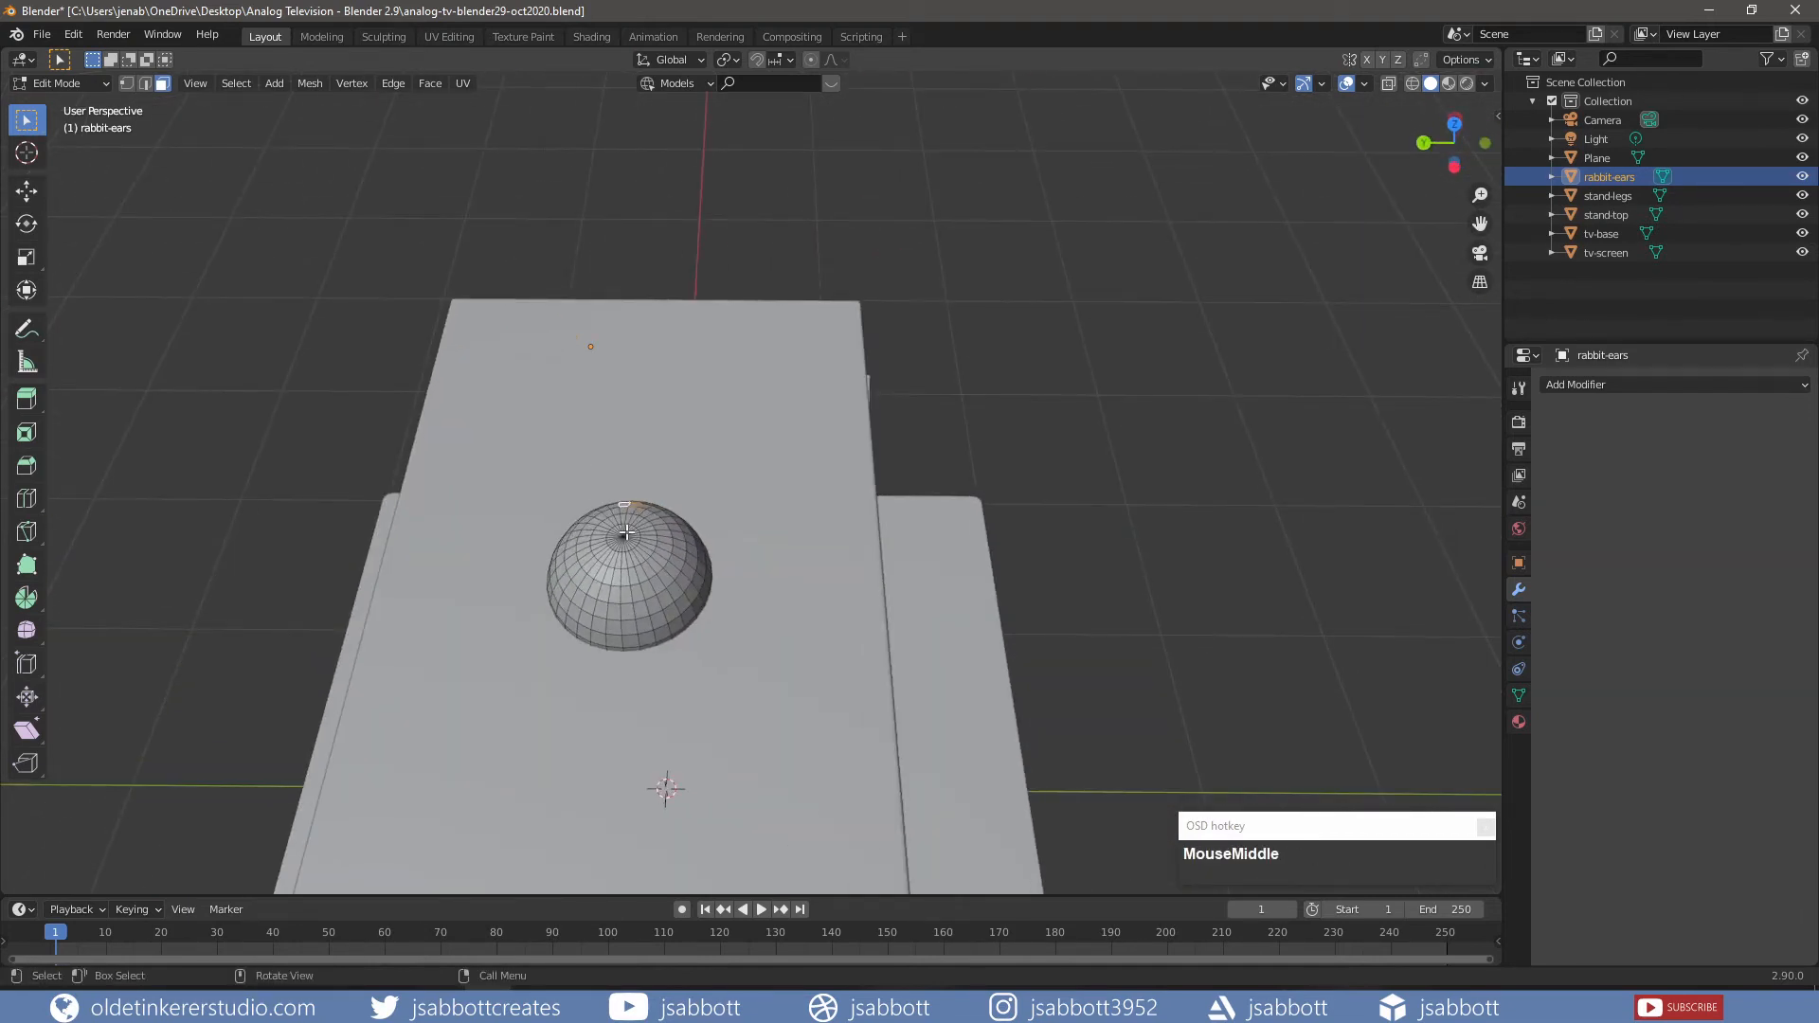
left_click(616, 593, "shift")
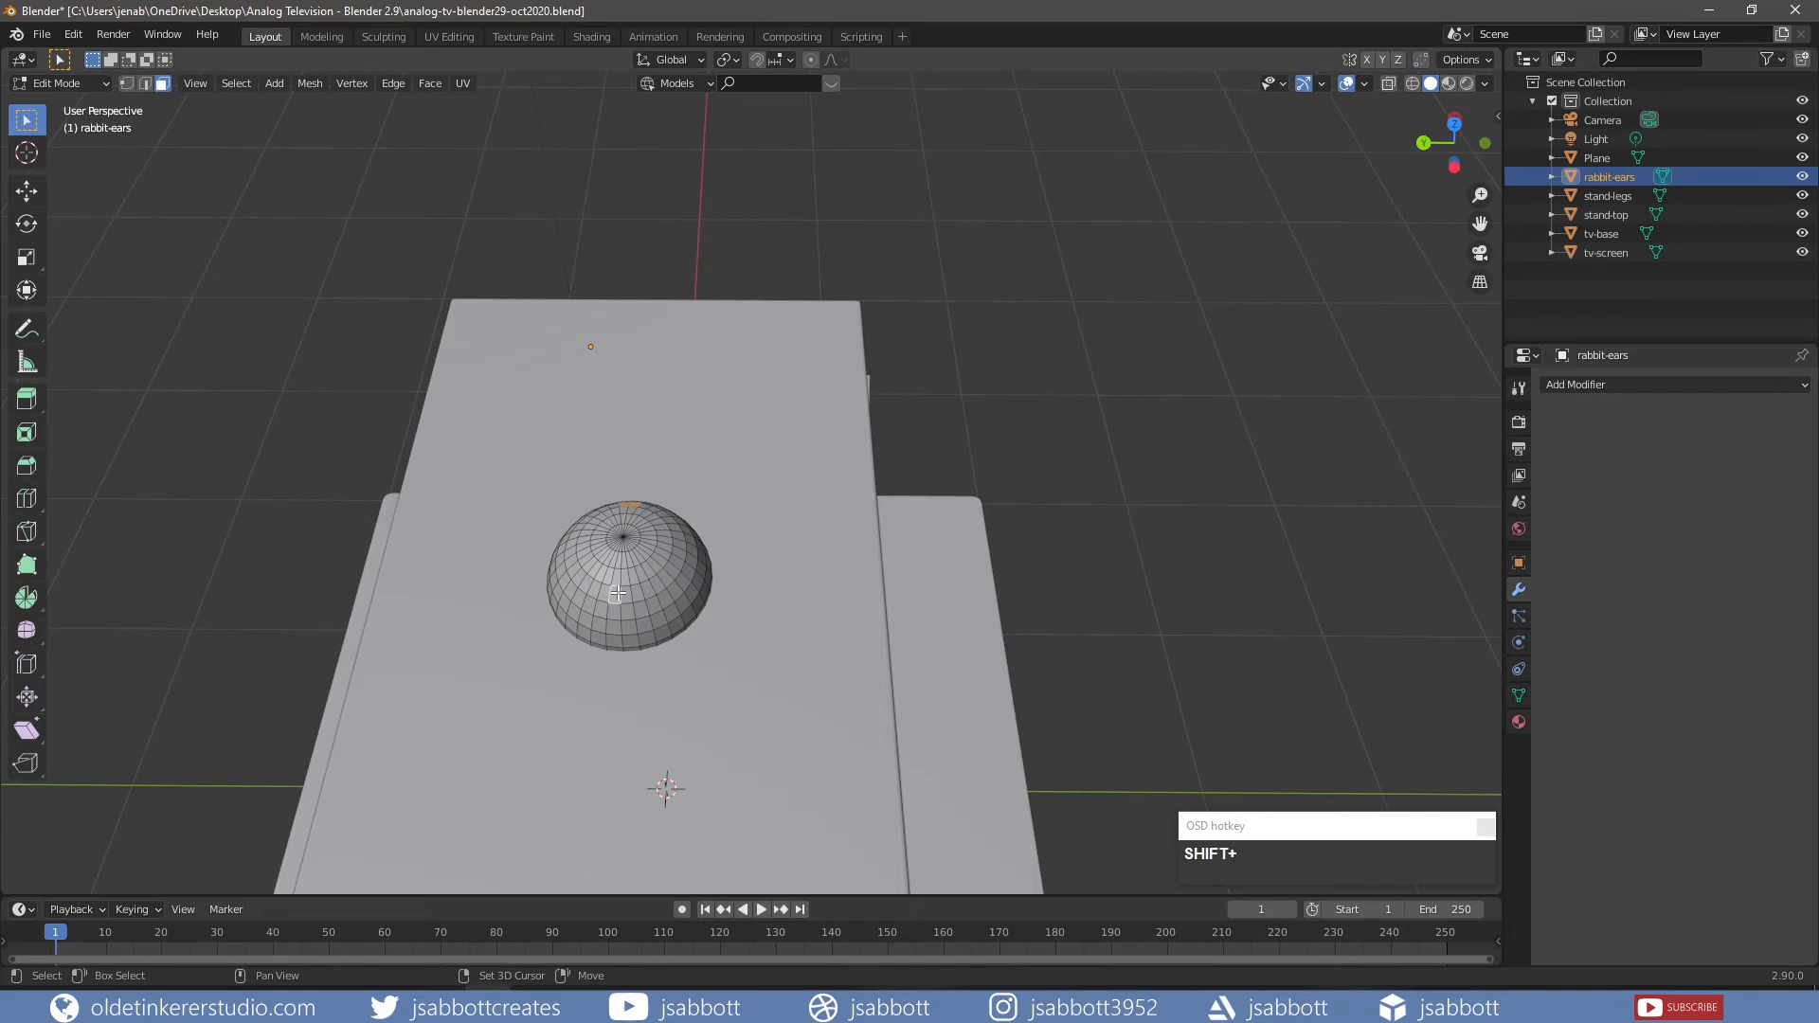
middle_click_drag(749, 561, 559, 516)
scroll(568, 511, "down", 1)
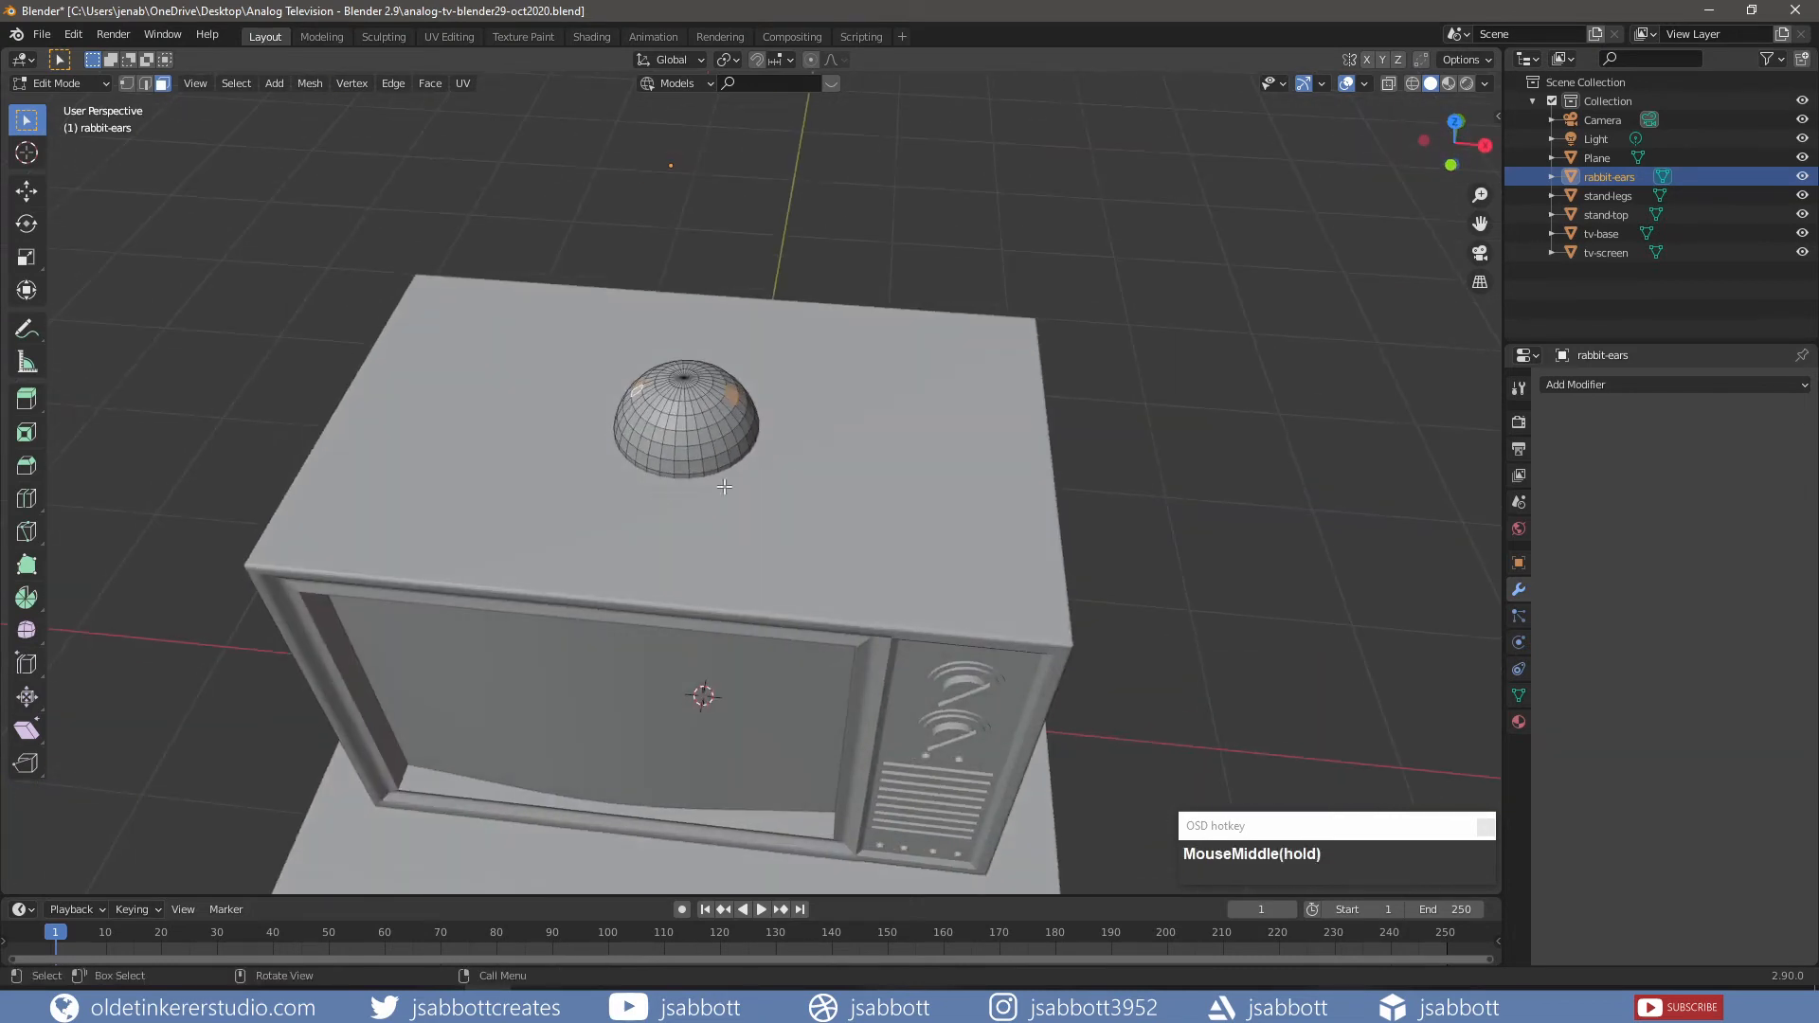
middle_click_drag(1127, 350, 987, 365)
scroll(987, 365, "up", 2)
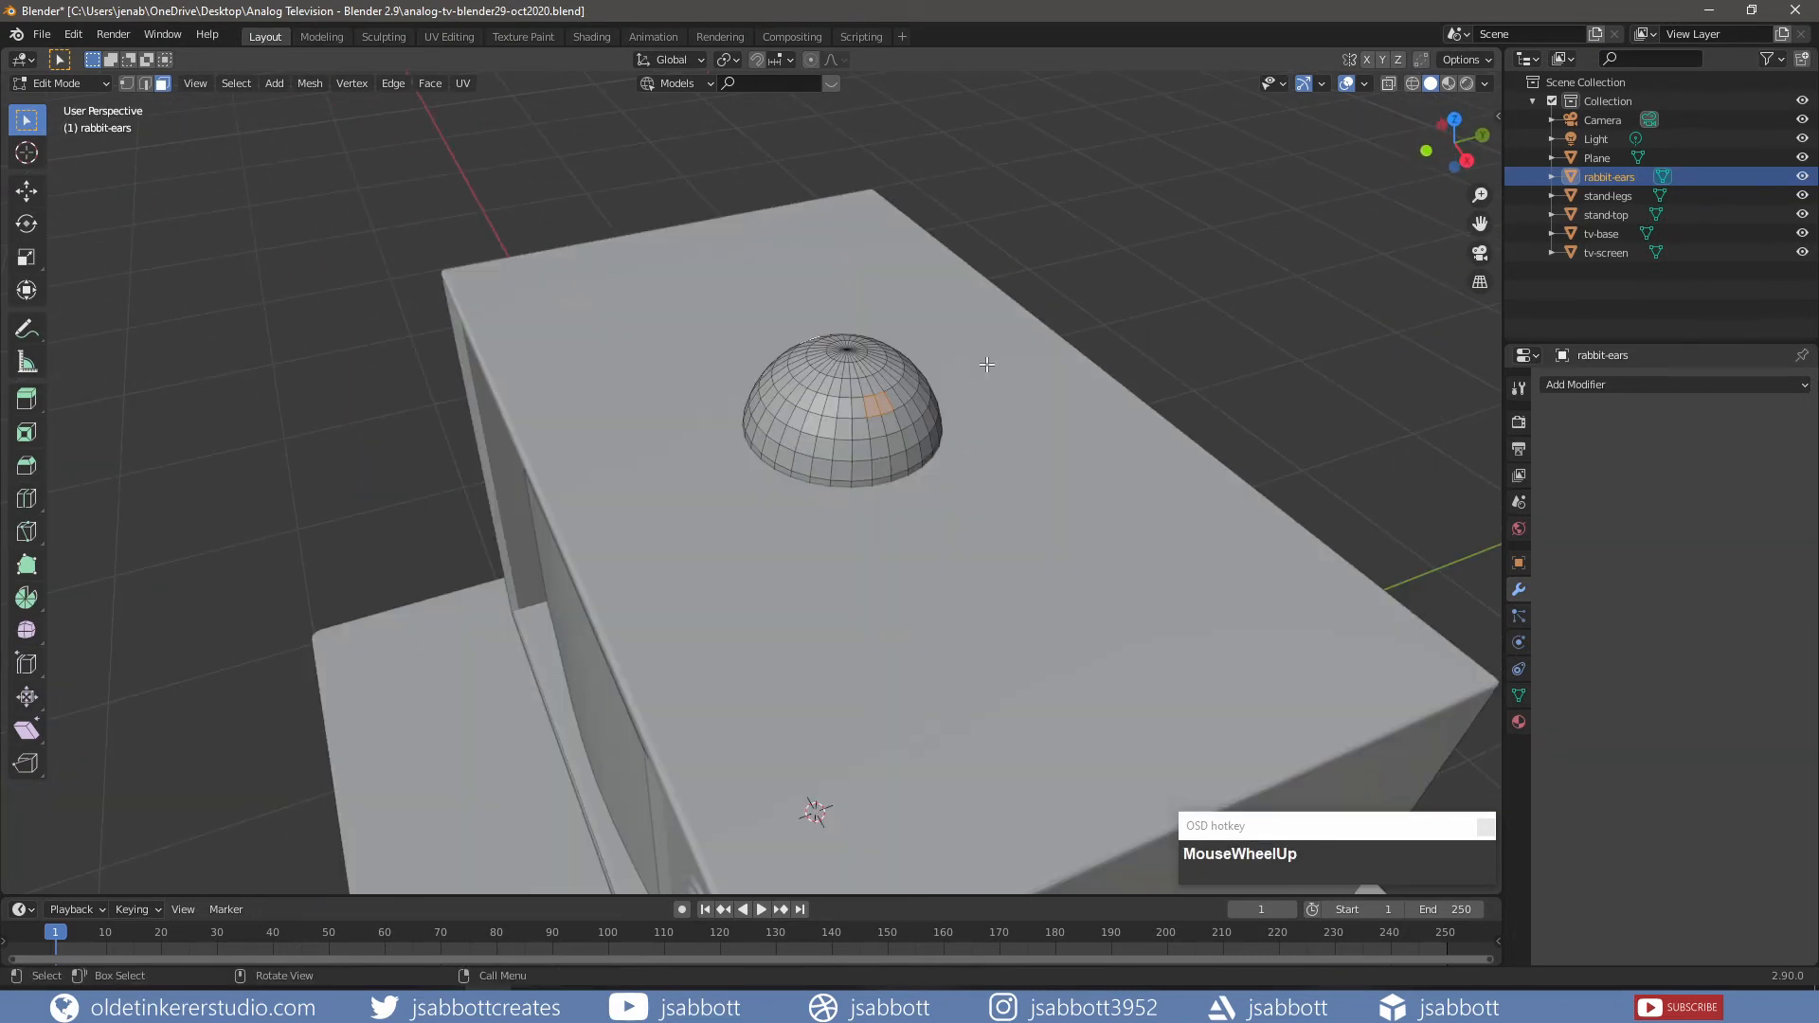
right_click(877, 405)
mouse_move(879, 381)
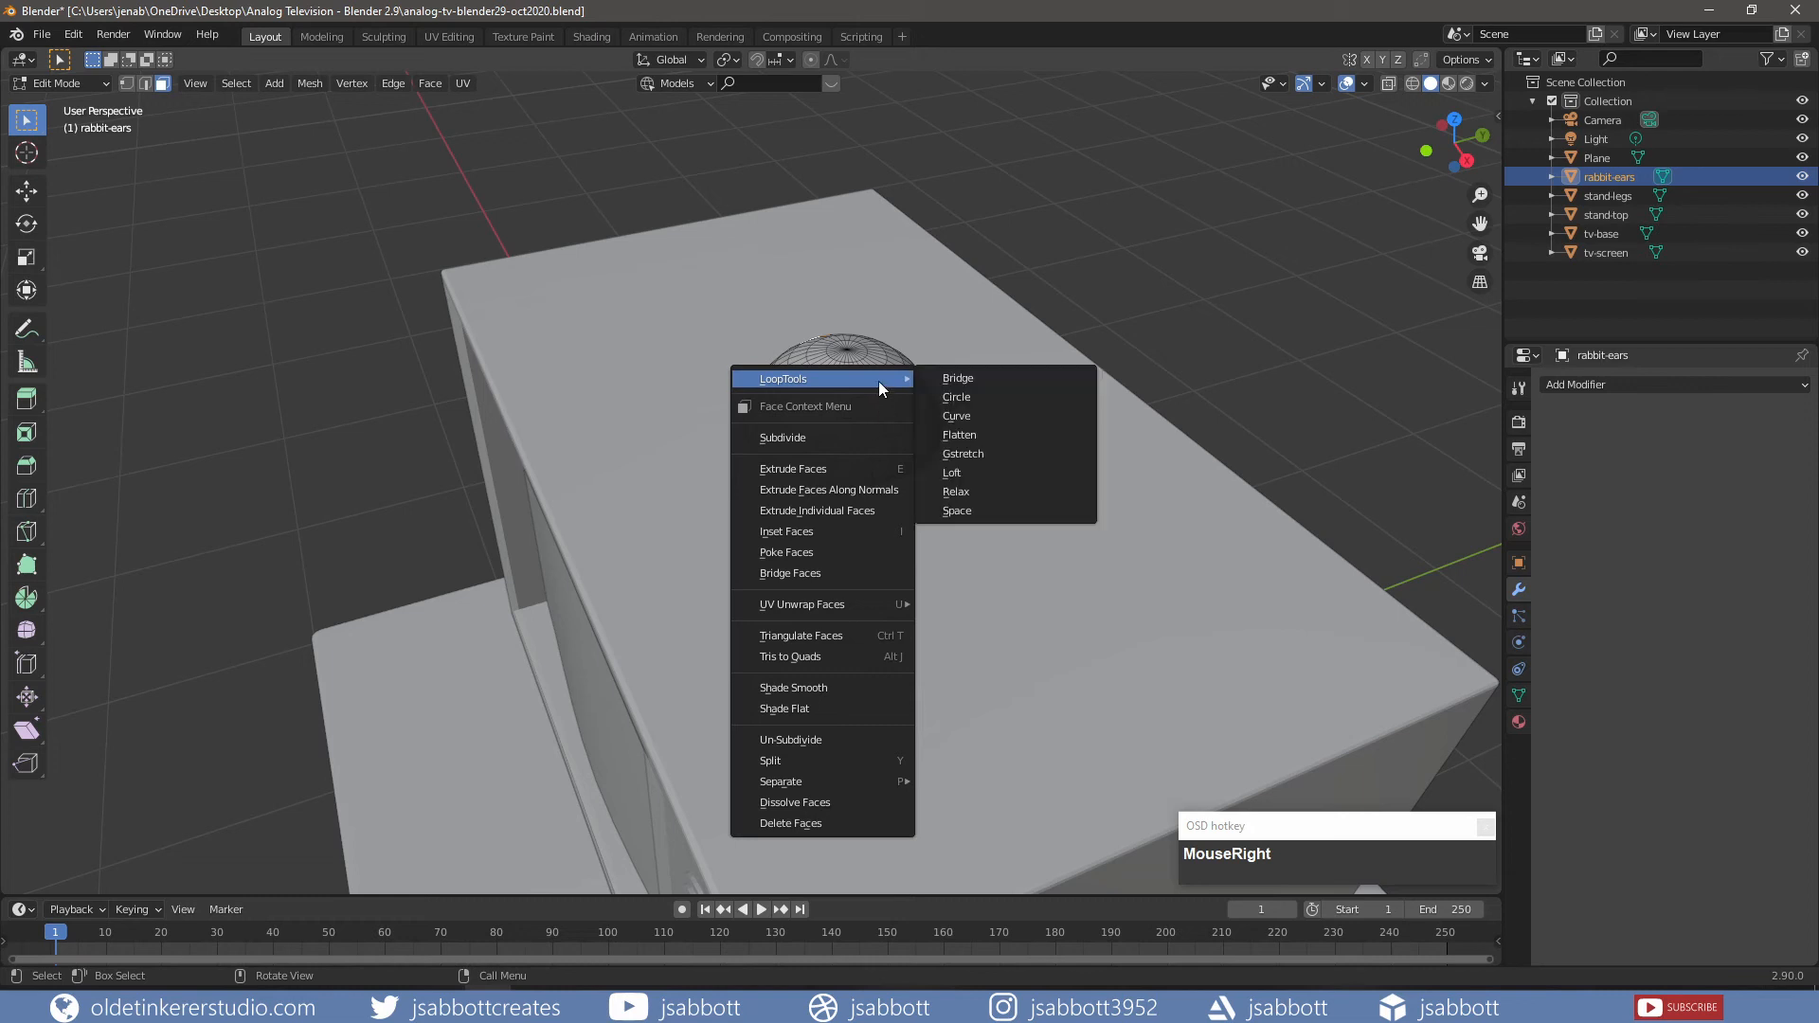
left_click(969, 396)
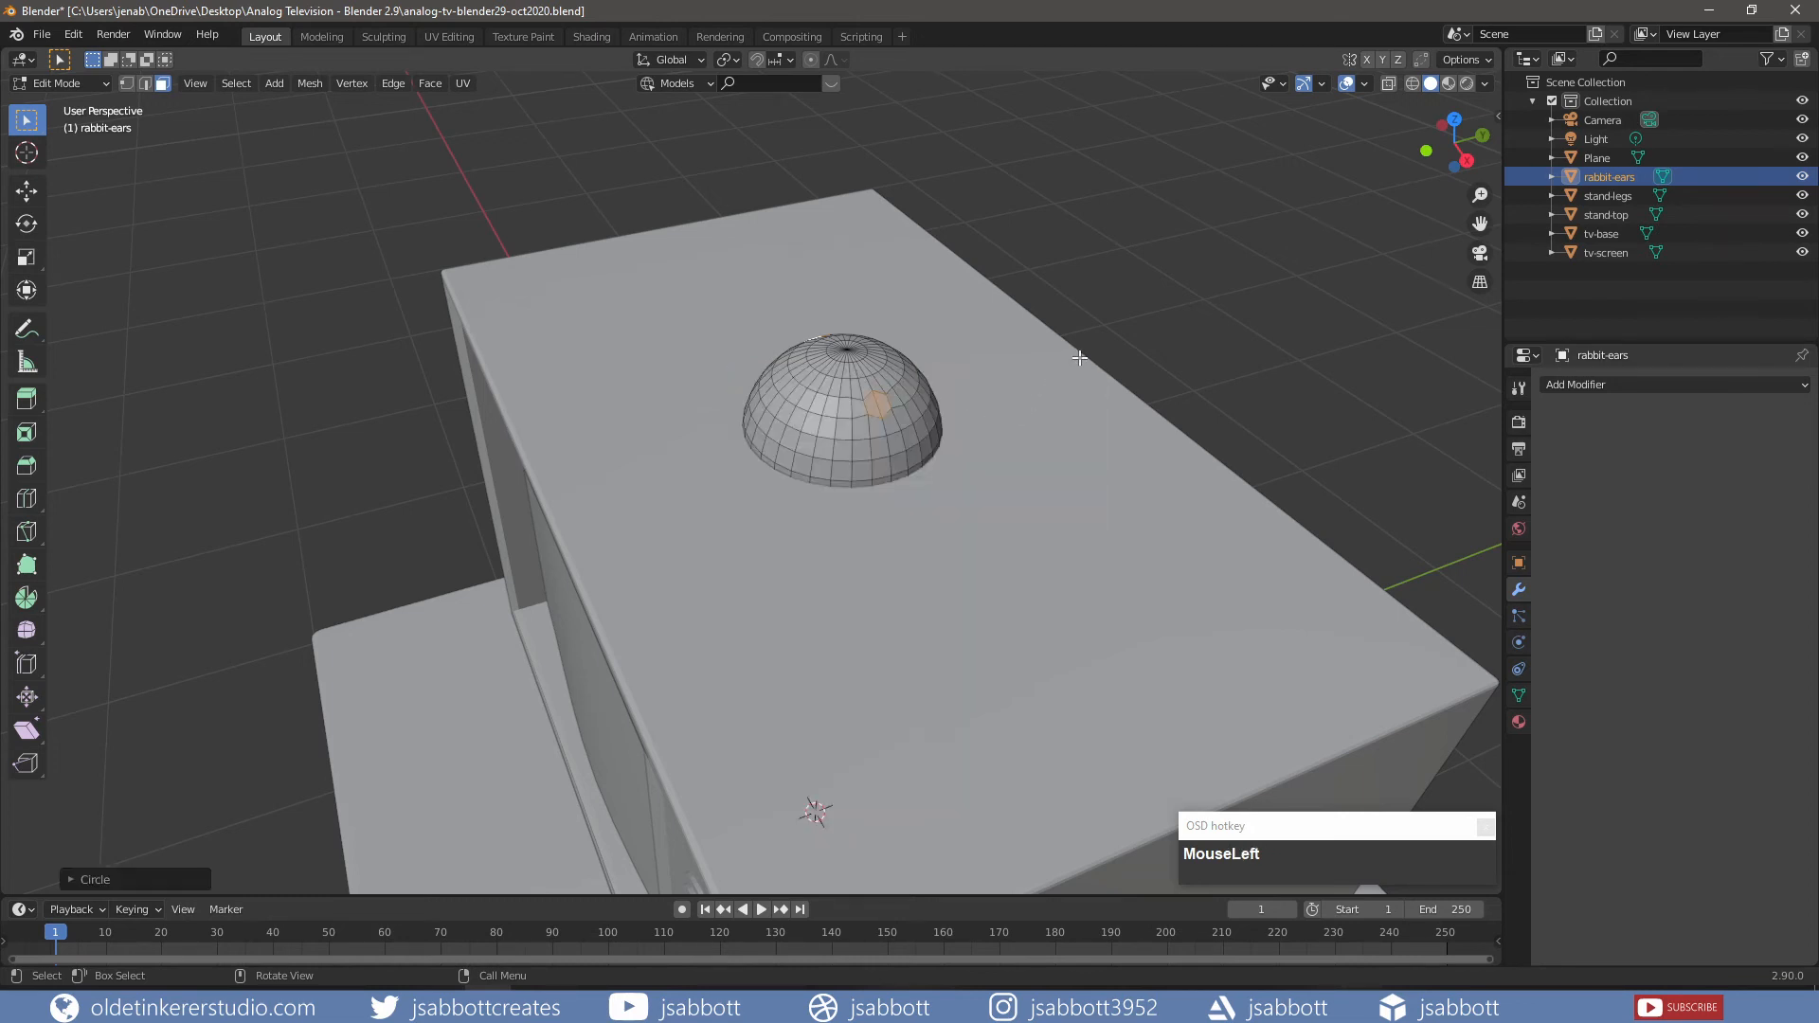
- Inset the two circular face patches by about 0.006 m and extrude them along their normals into short, thick antenna segments
key("i")
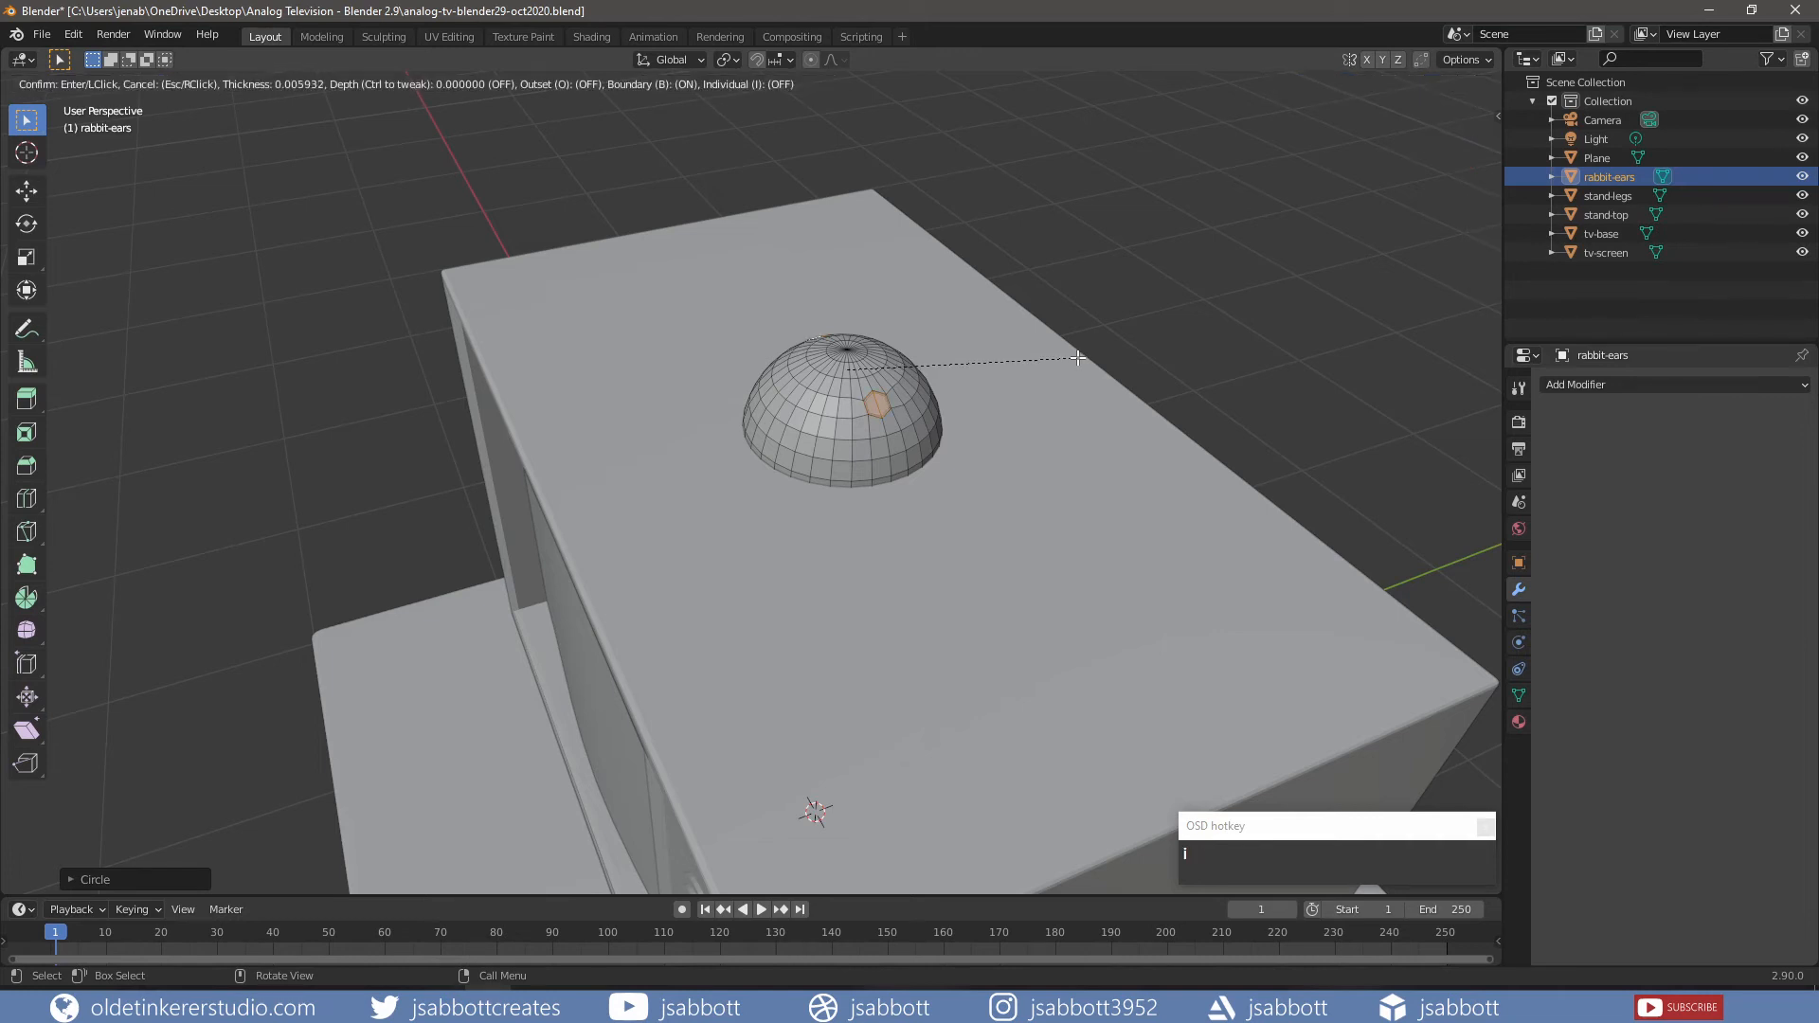
left_click(1077, 358)
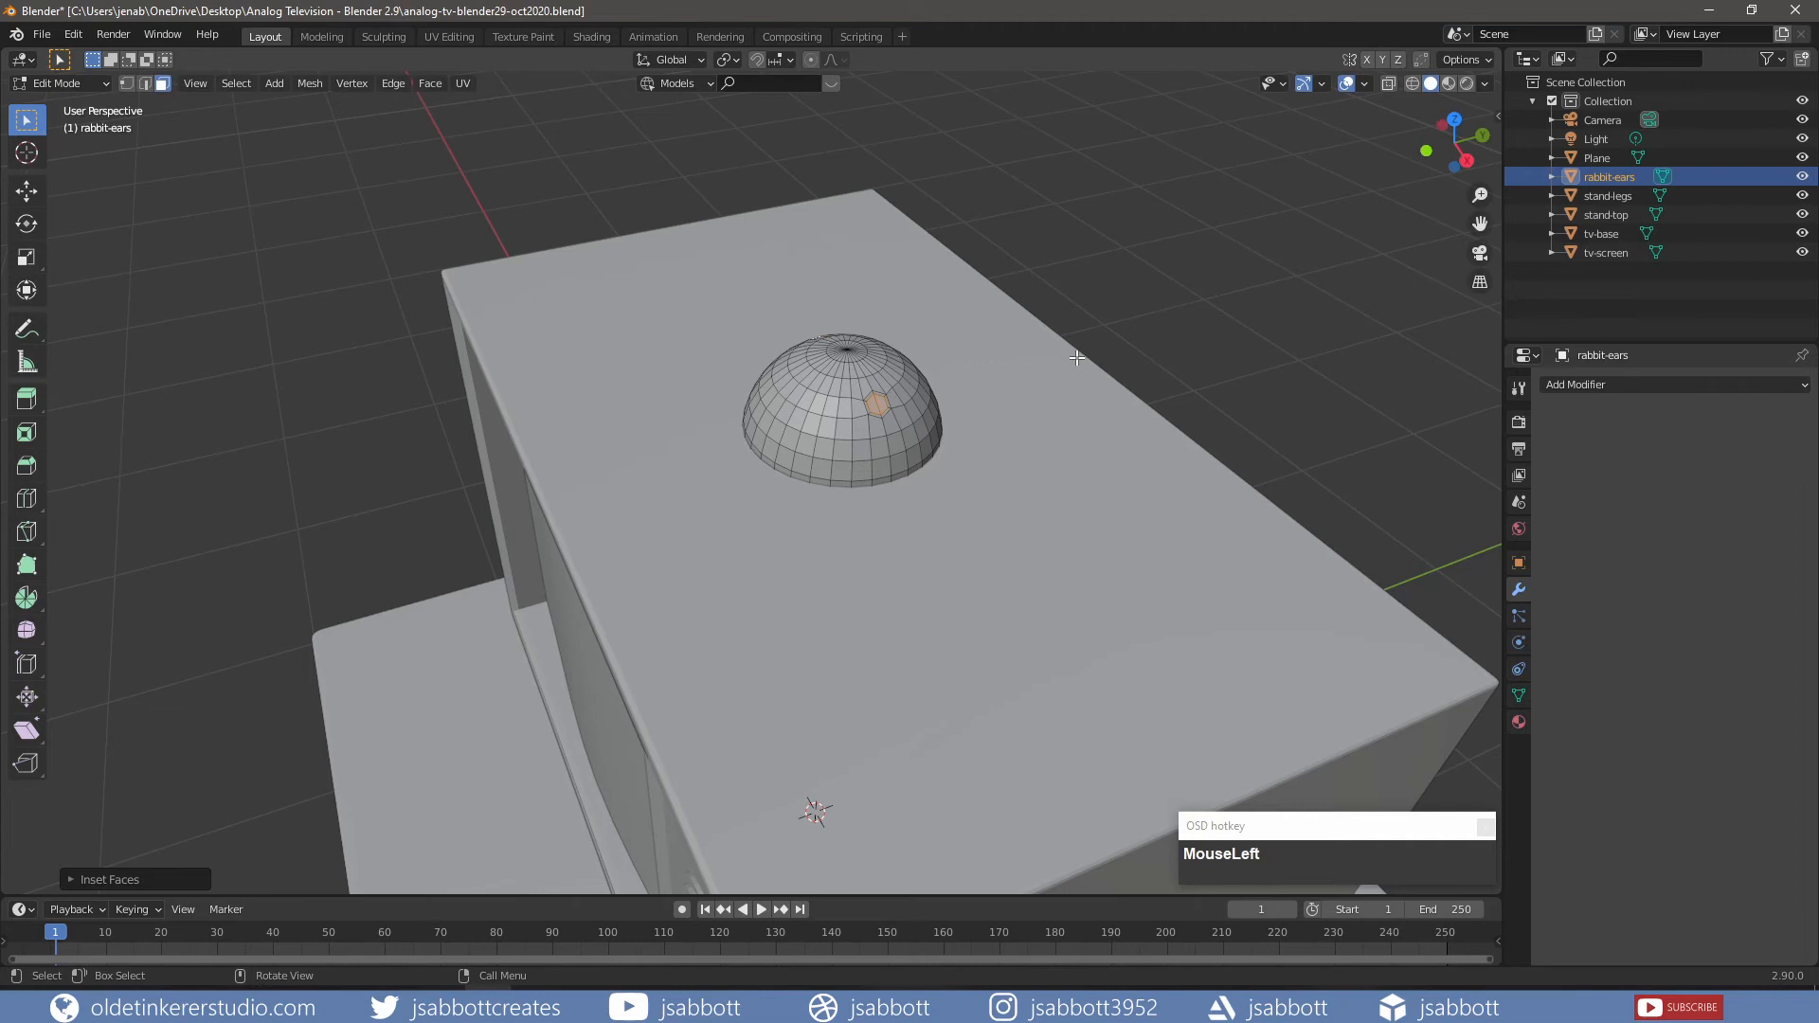
key("KP_1")
key("alt+e")
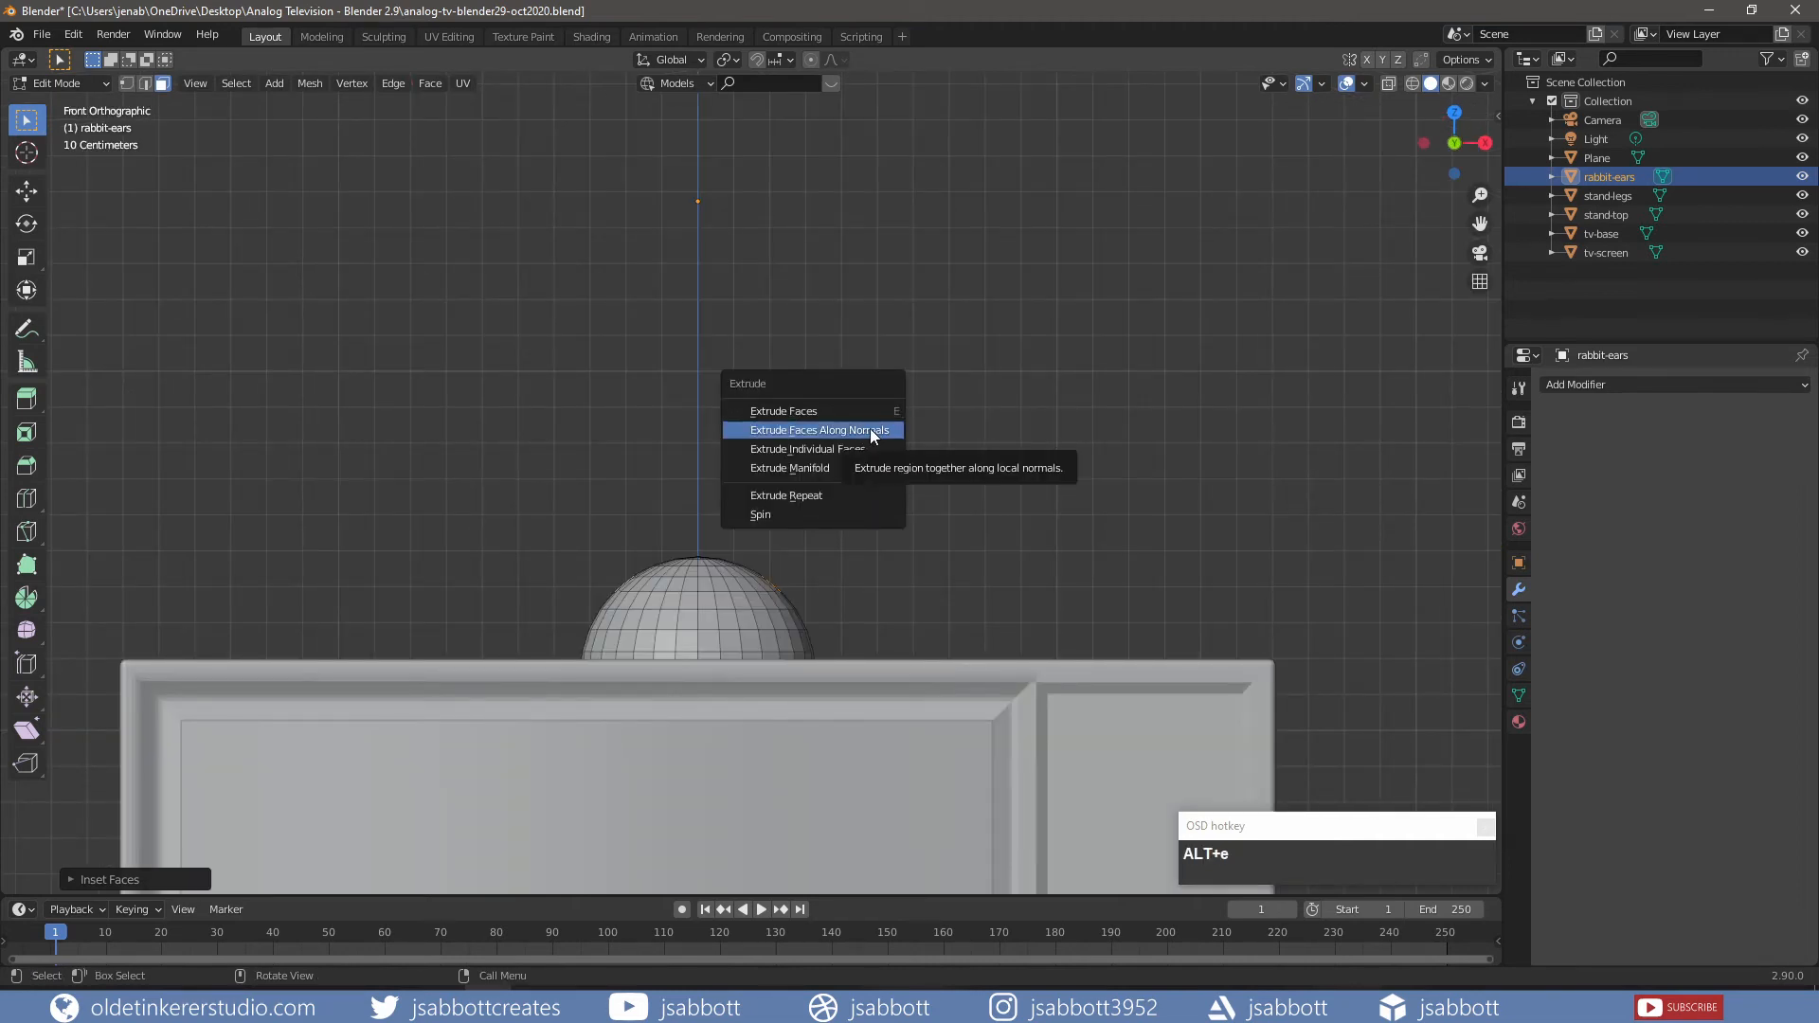
left_click(870, 428)
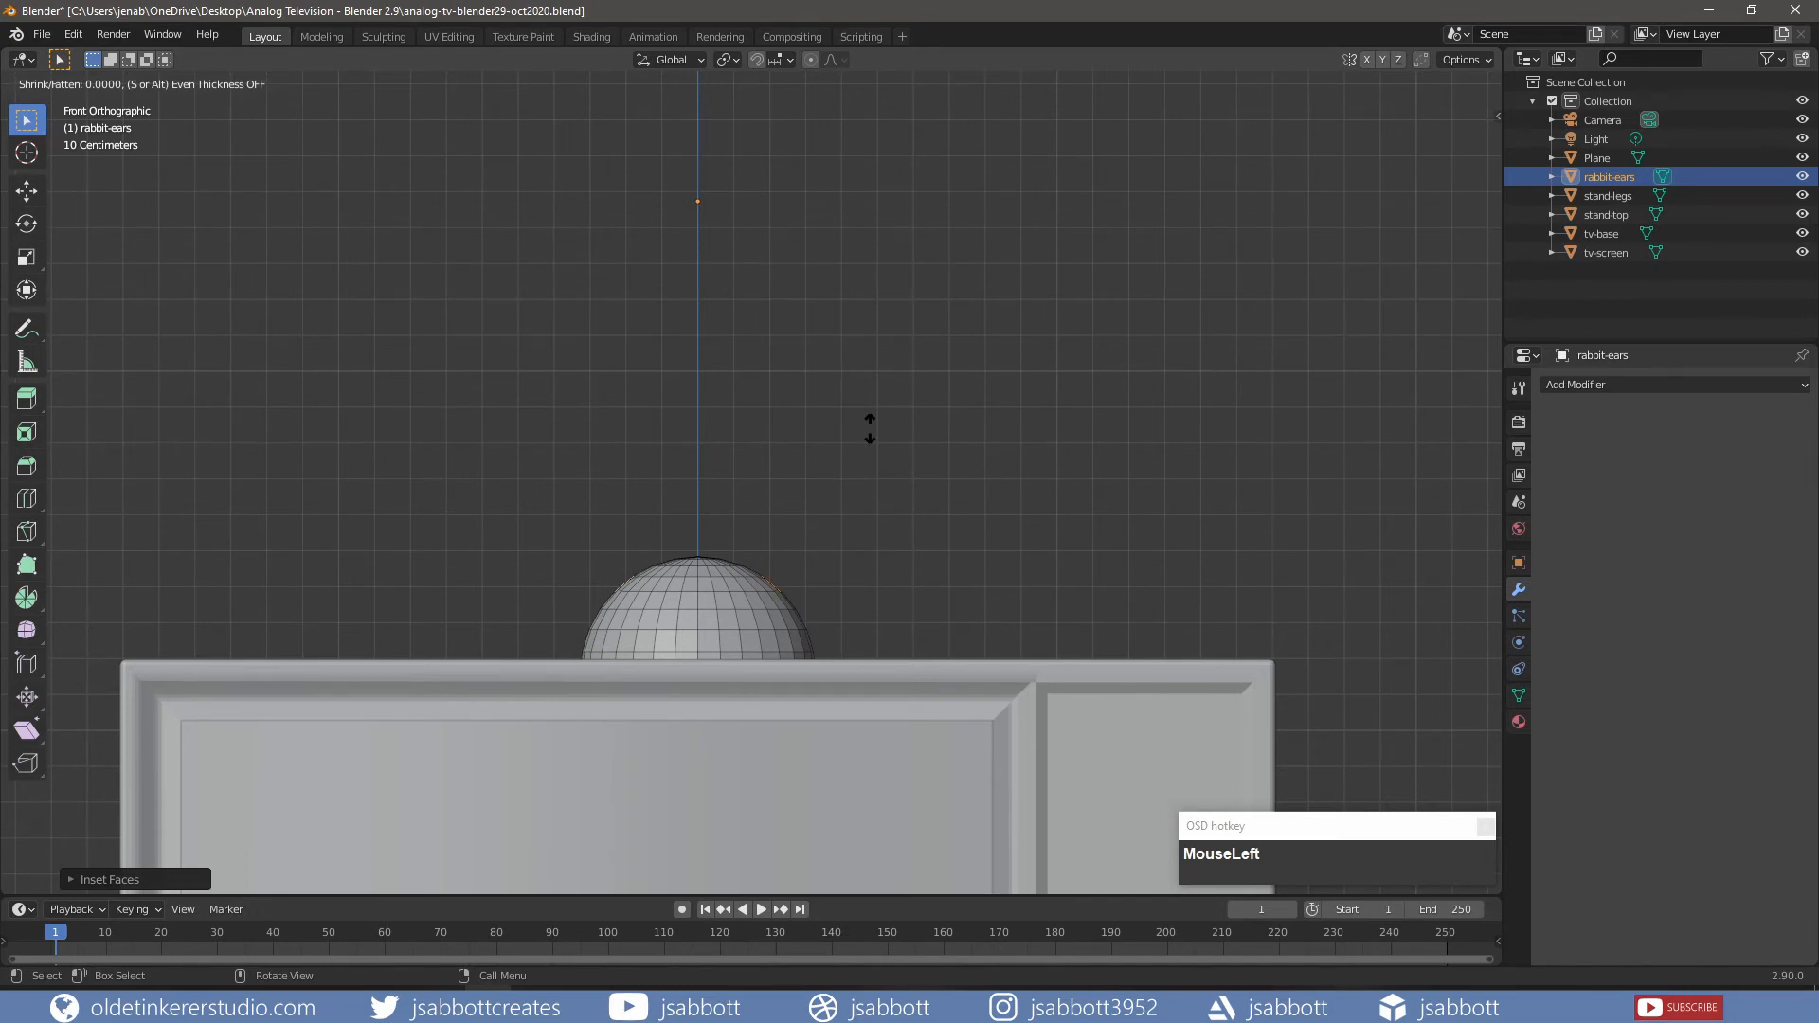
left_click(911, 362)
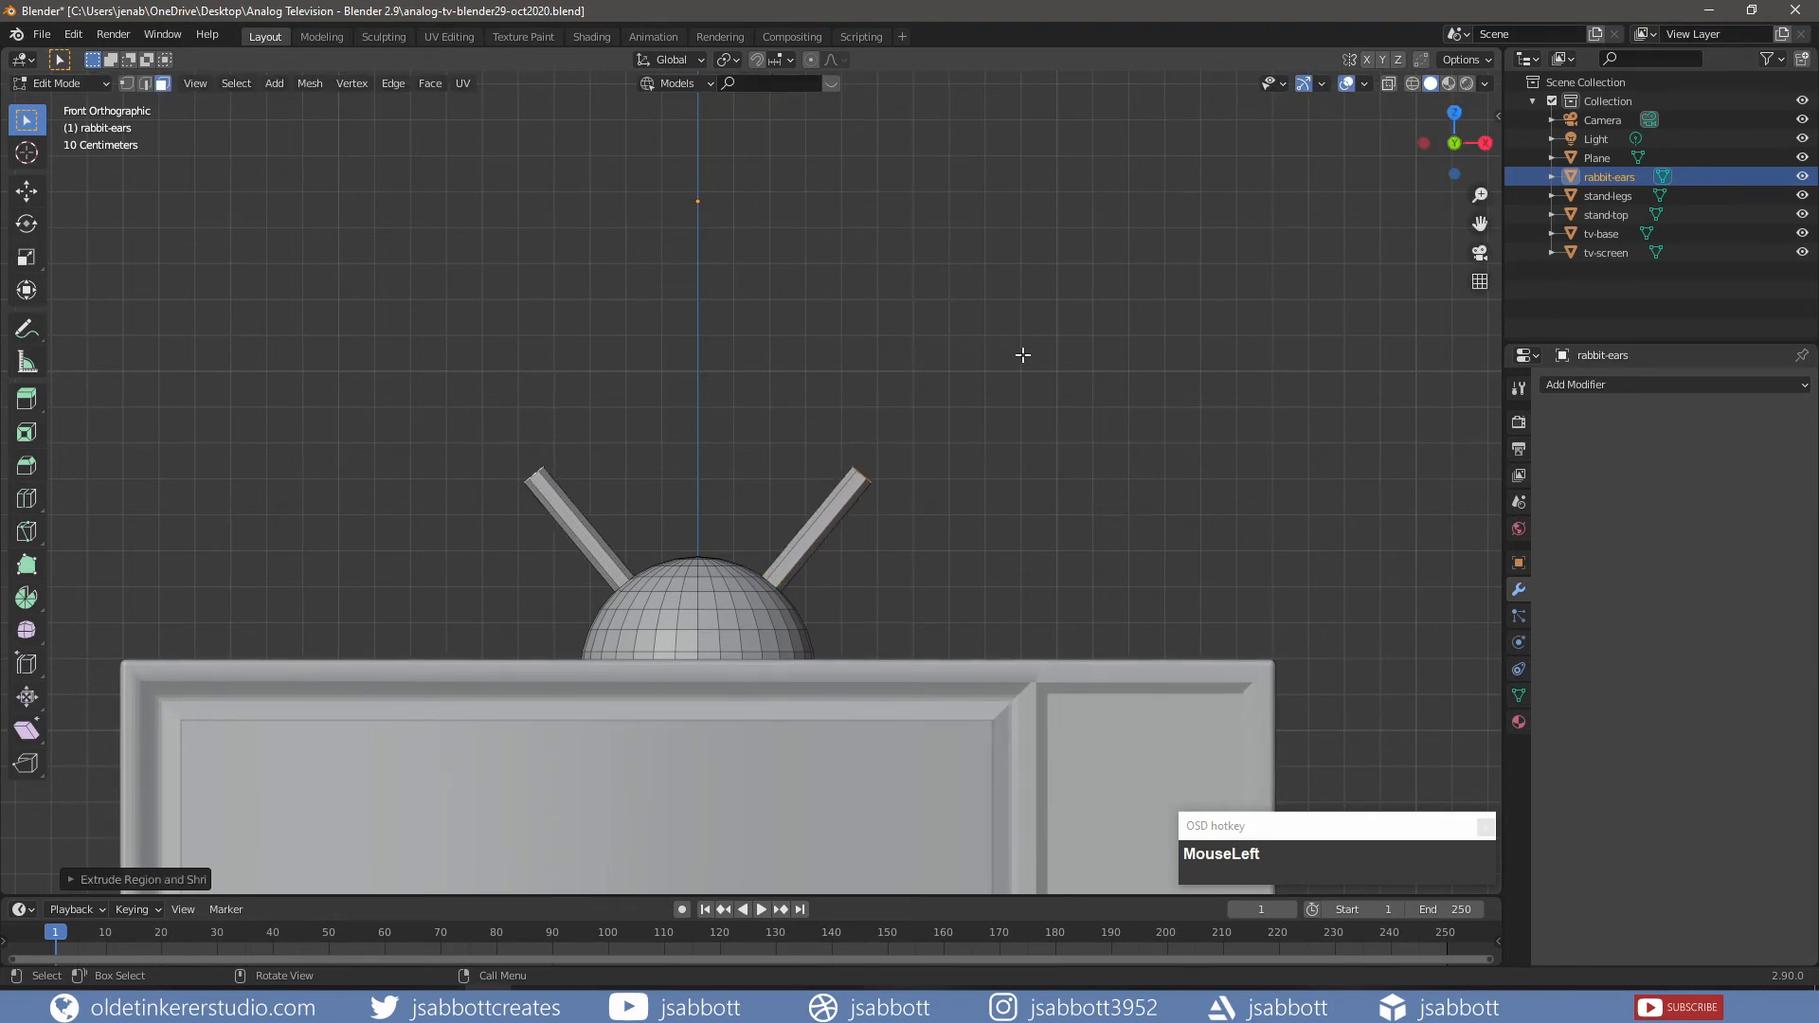
- Inset the end faces of both antenna rods by about 0.009 m and extrude a thinner, longer second segment along their normals
middle_click_drag(1023, 354, 1076, 386)
key("i")
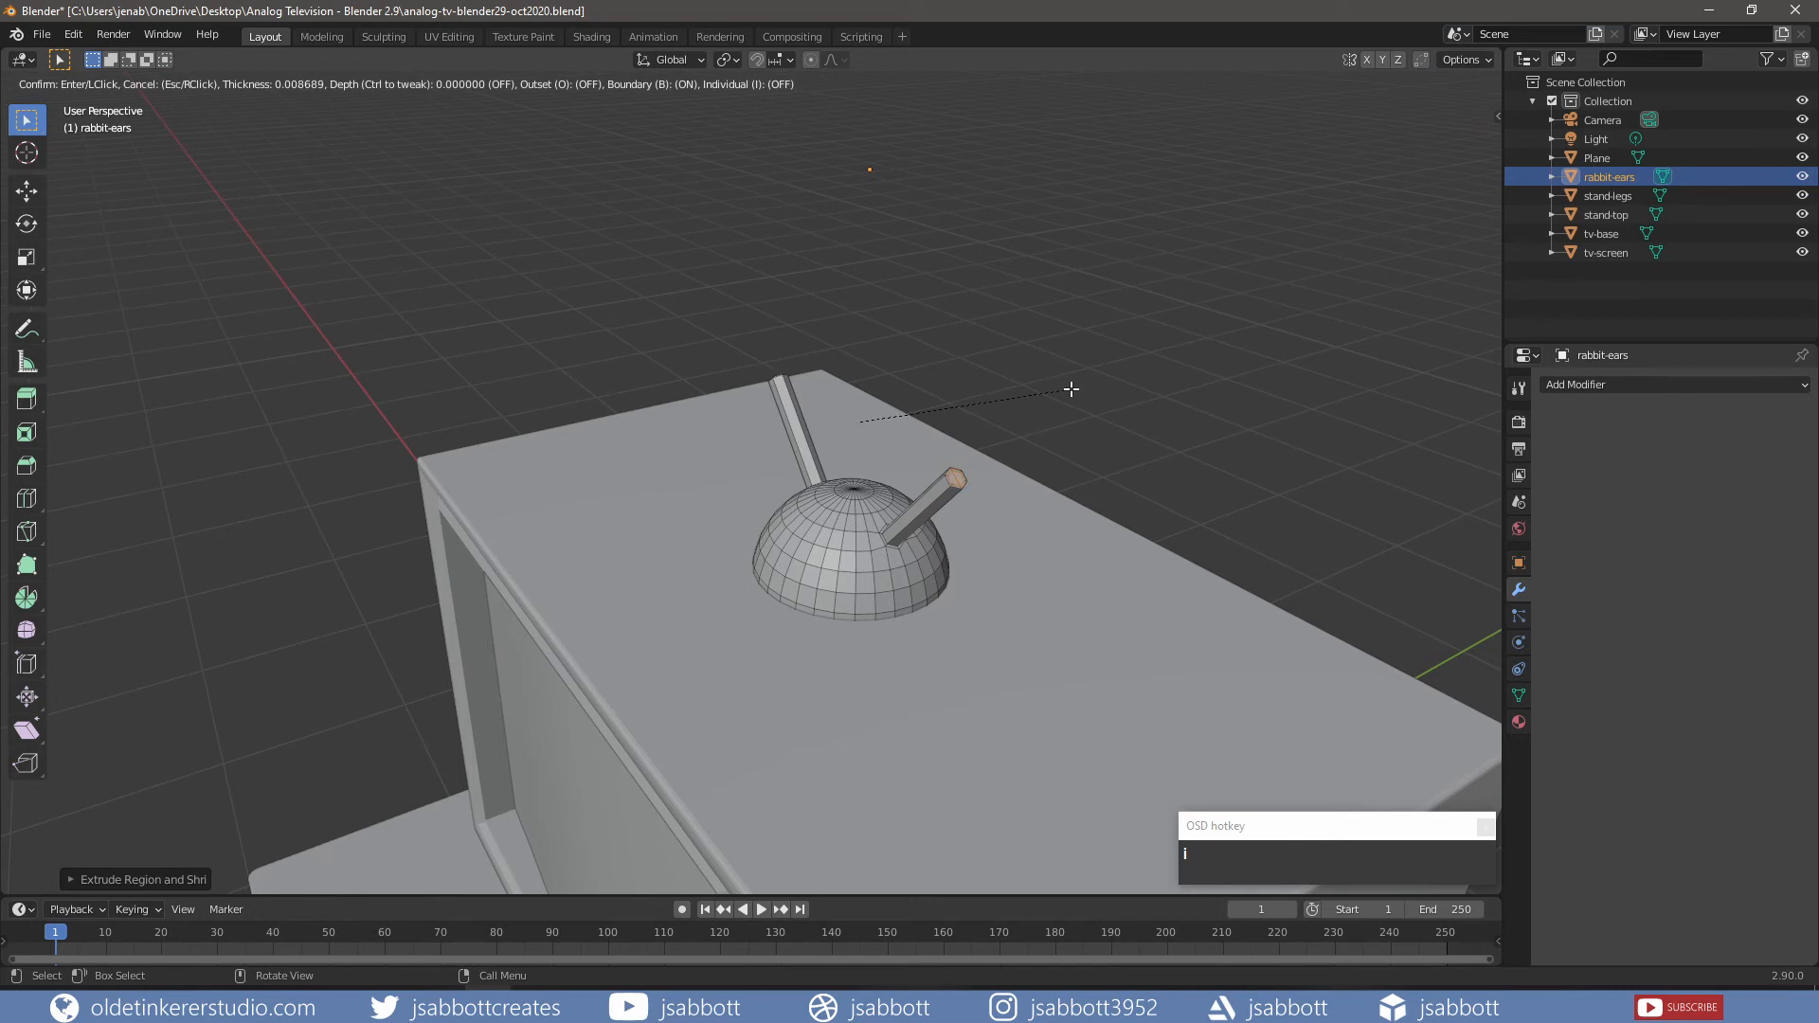
left_click(1071, 389)
key("KP_1")
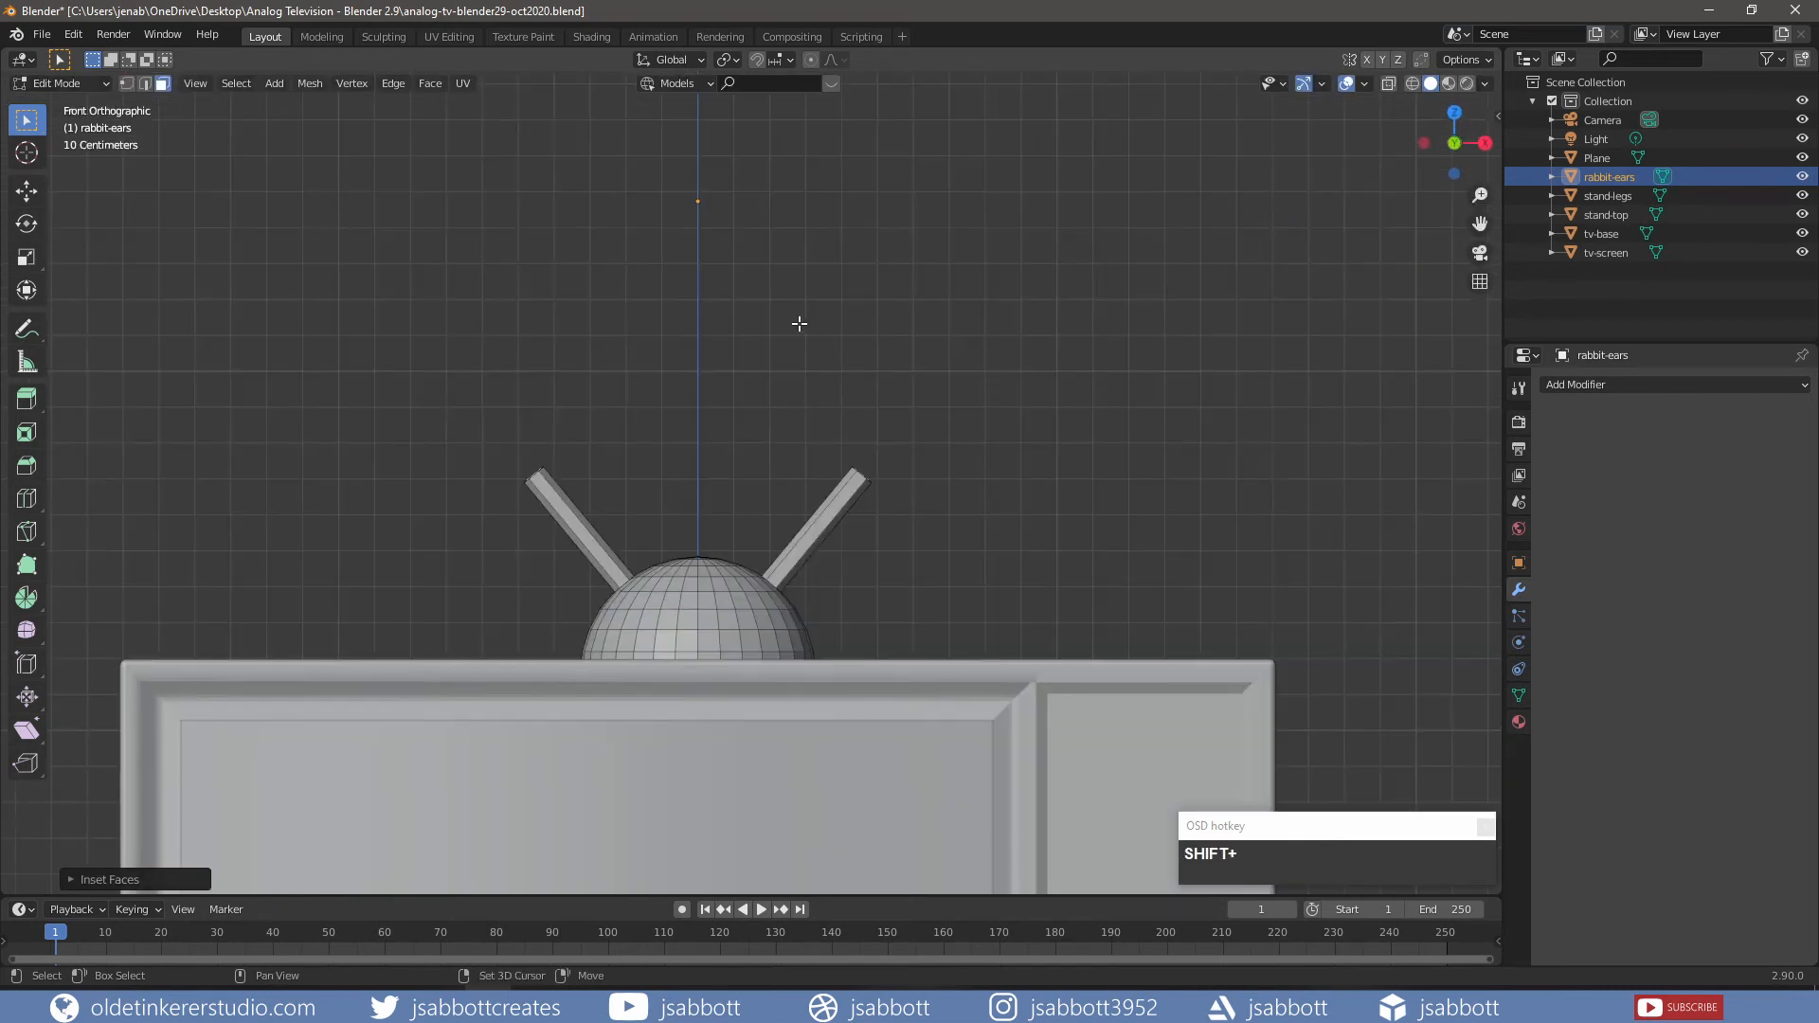
middle_click_drag(801, 322, 805, 472, "shift")
key("alt+e")
left_click(805, 471)
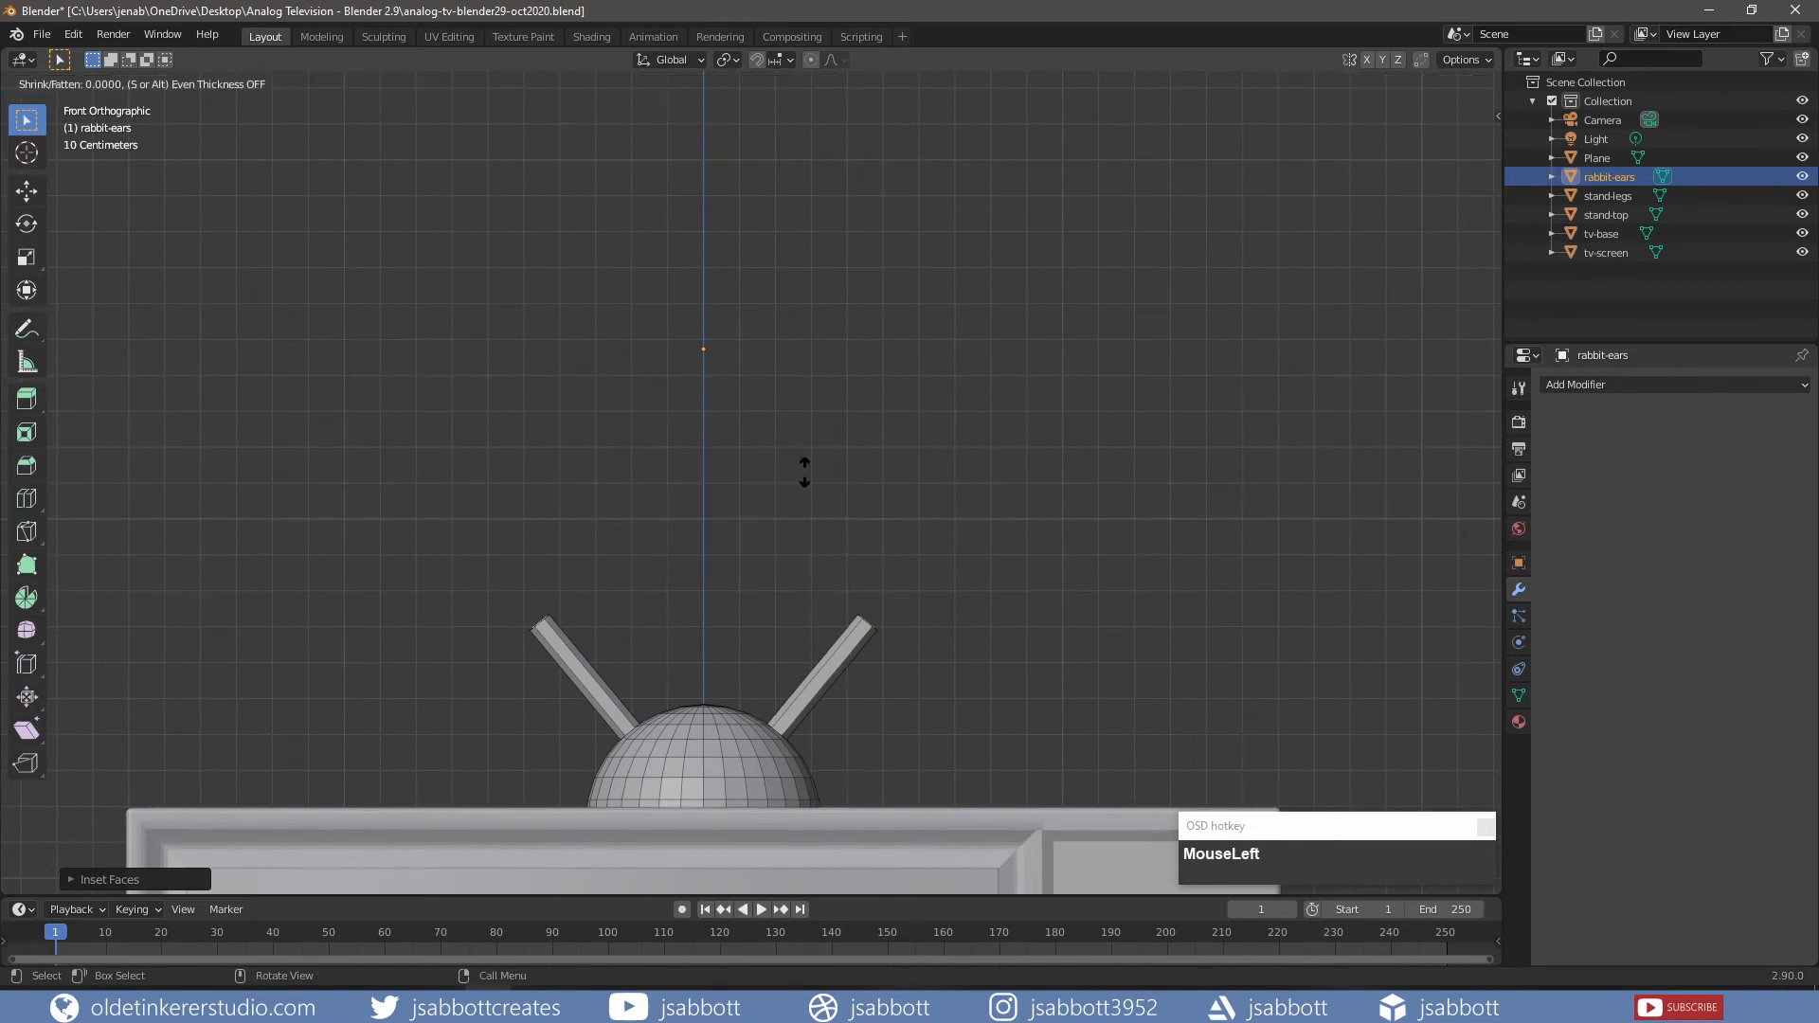
left_click(884, 360)
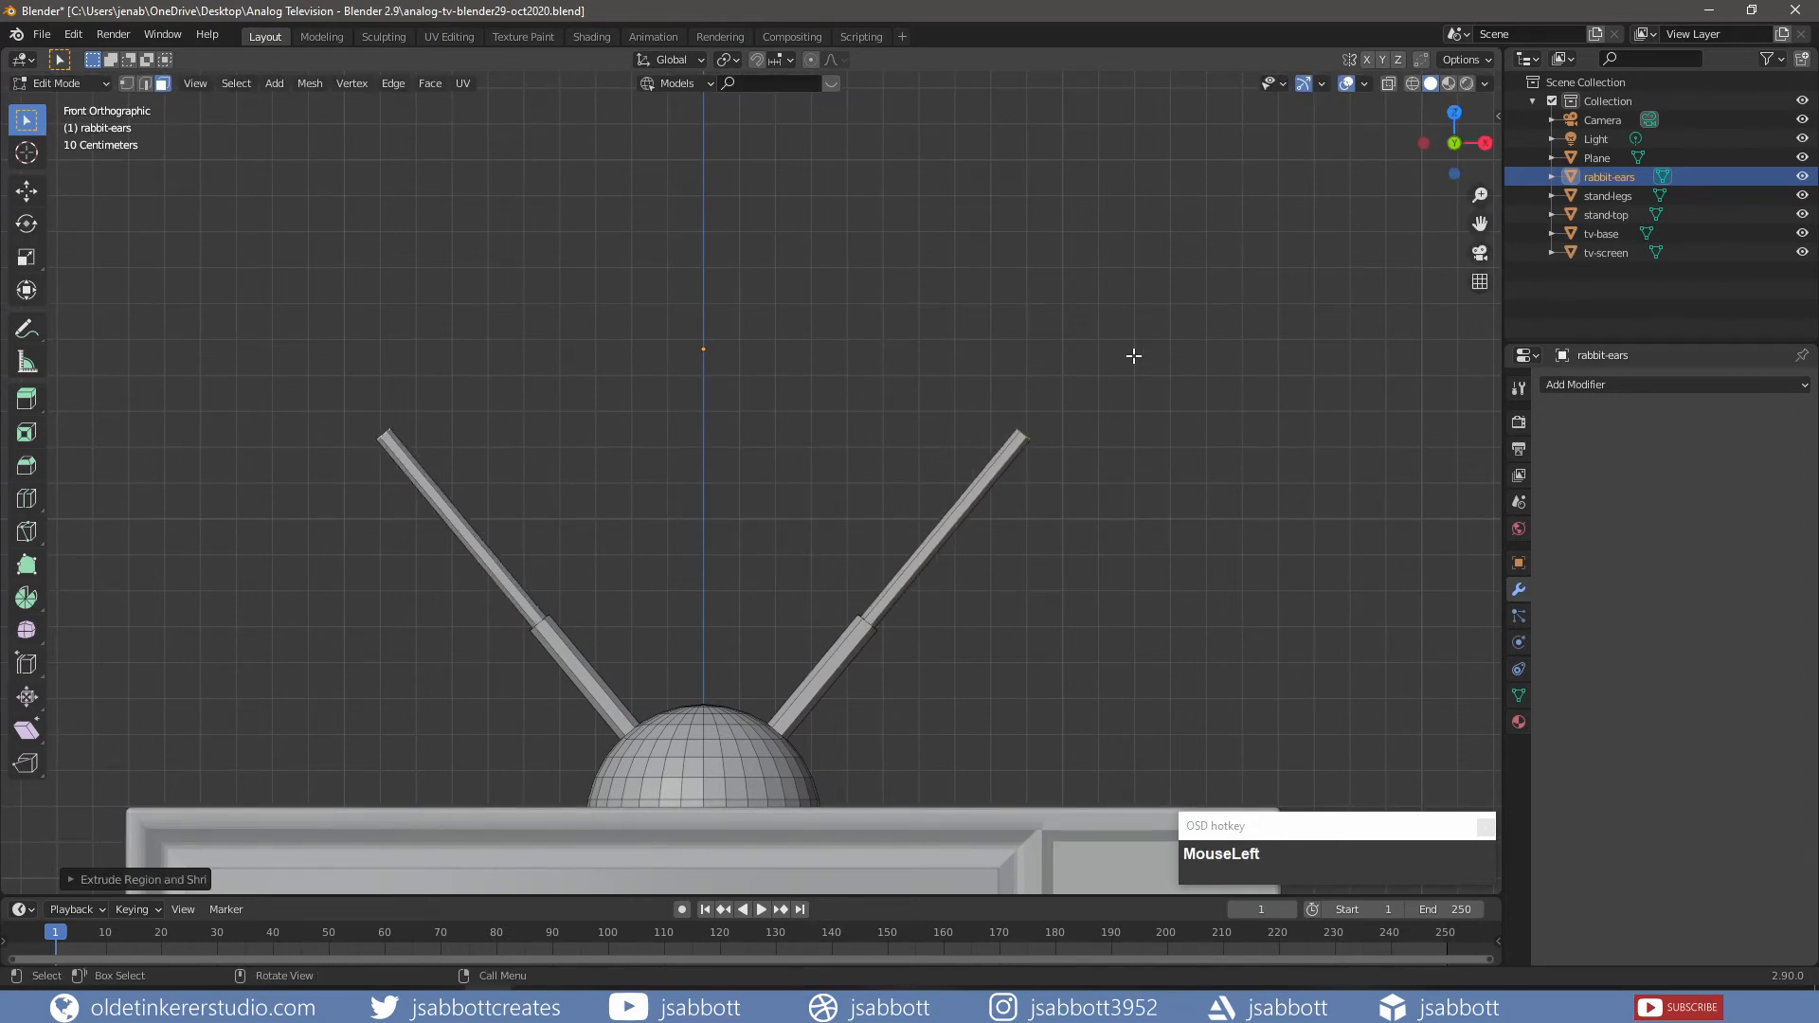
- Inset the end faces of the second segments by about 0.008 m and extrude the thinnest, longest third segment along their normals
middle_click_drag(1133, 357, 1036, 426)
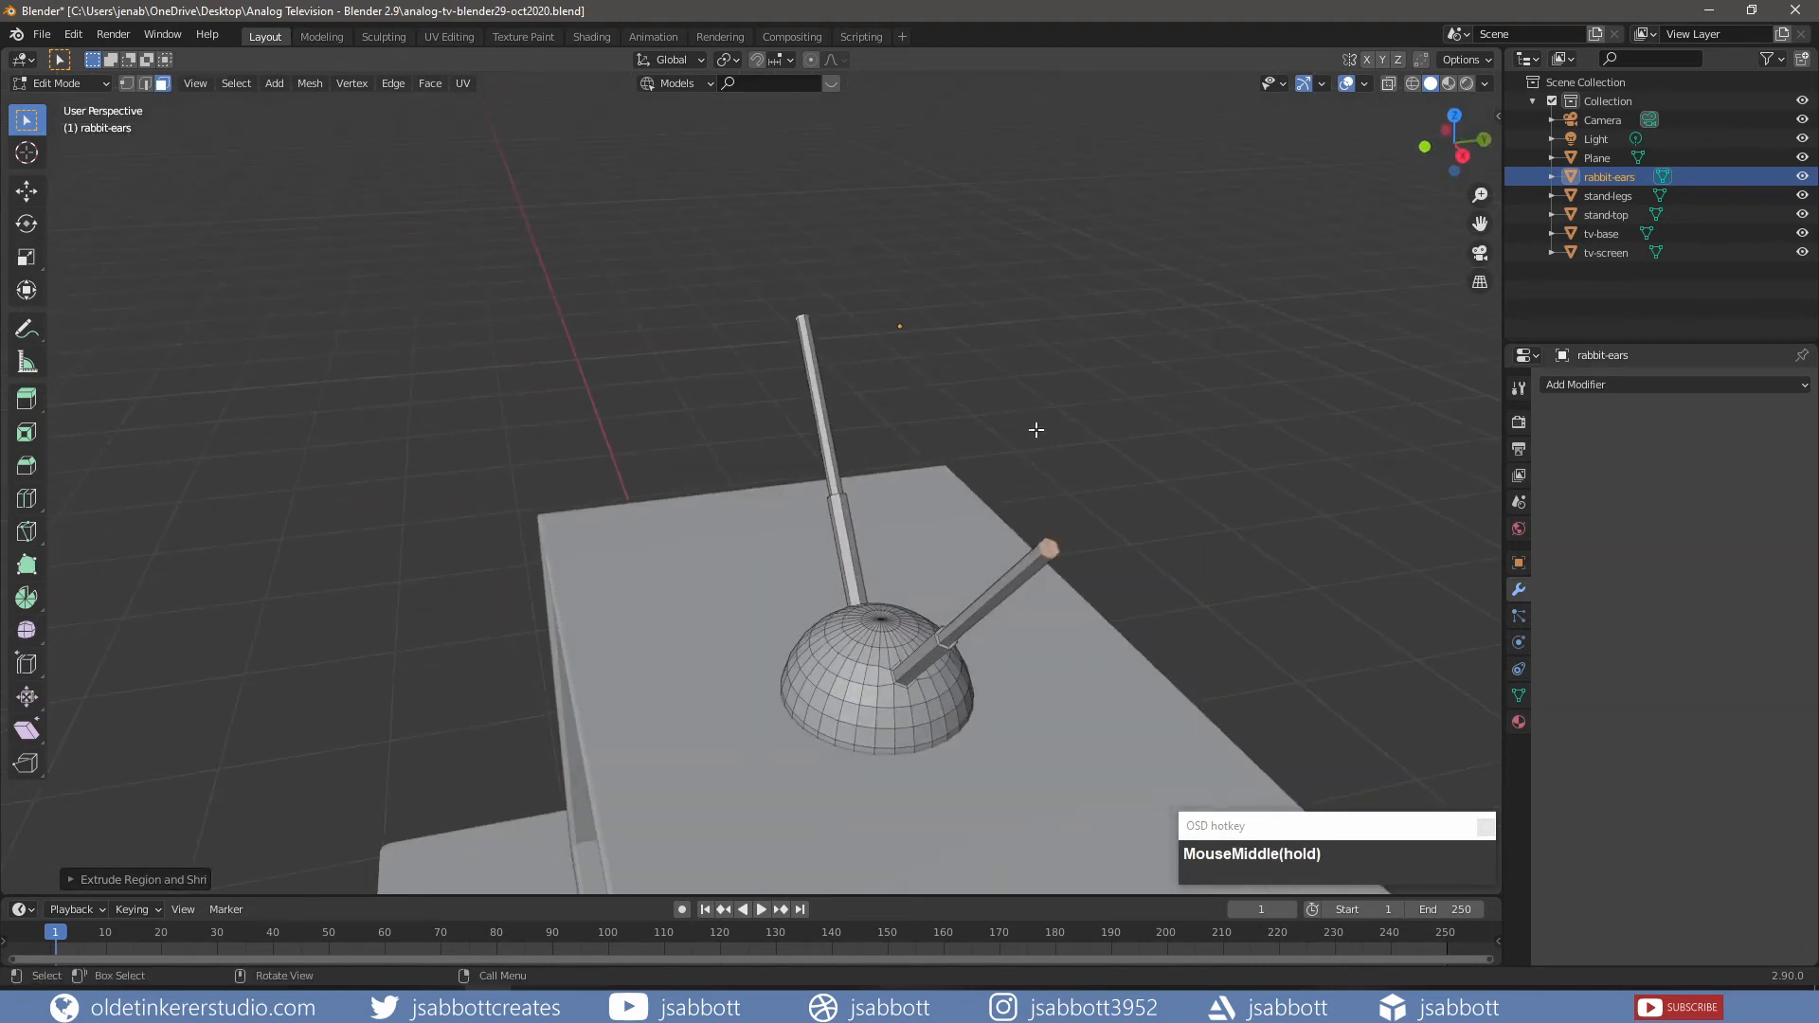
key("i")
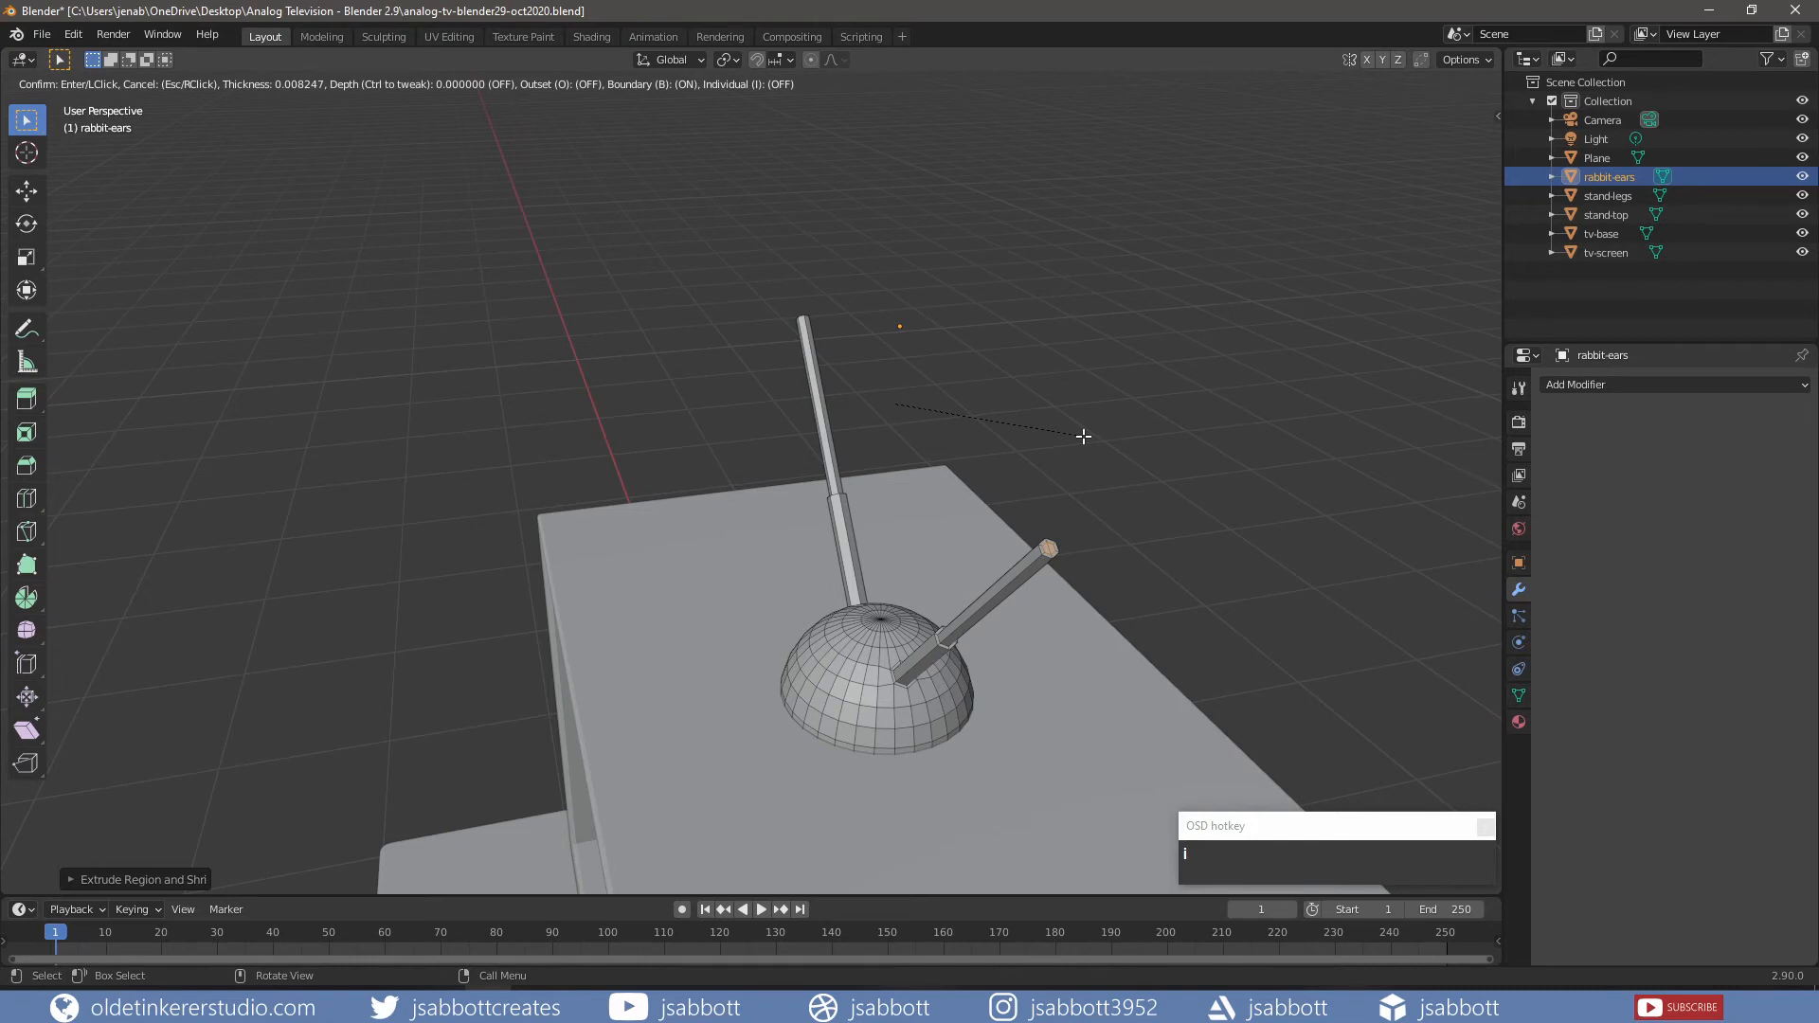
left_click(1084, 436)
key("KP_1")
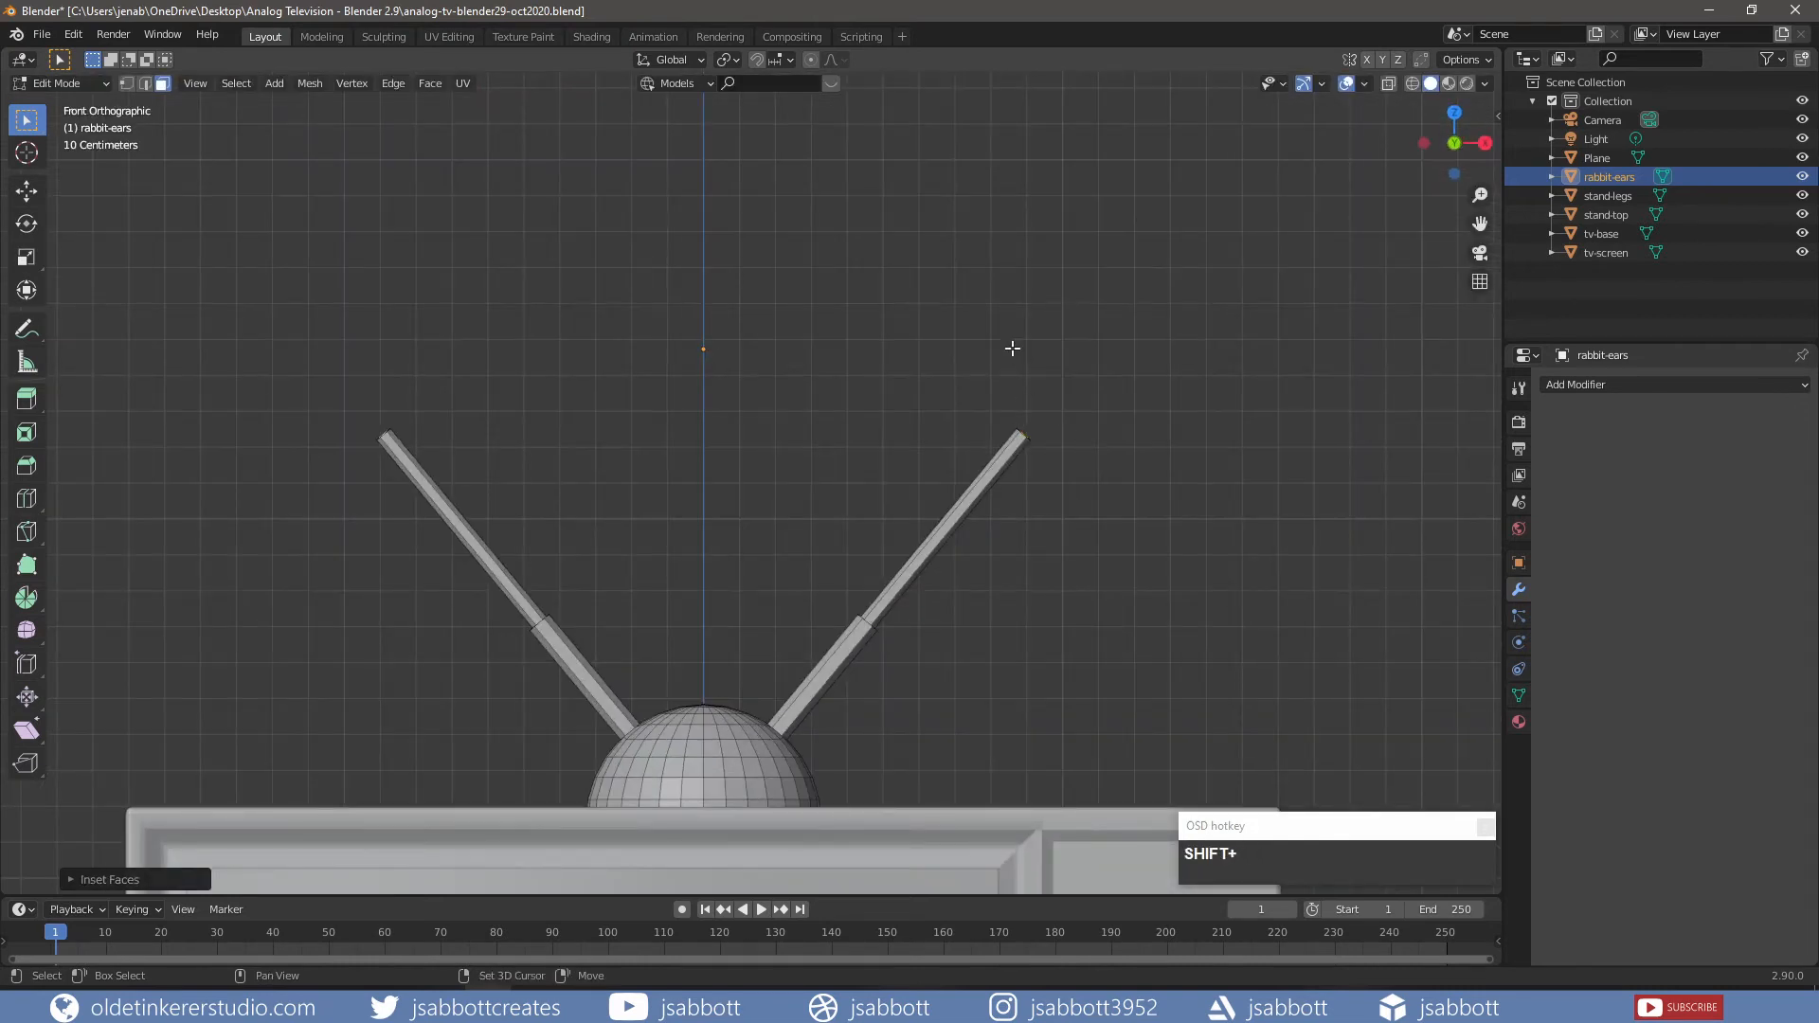
middle_click_drag(1011, 345, 901, 516, "shift")
key("alt+e")
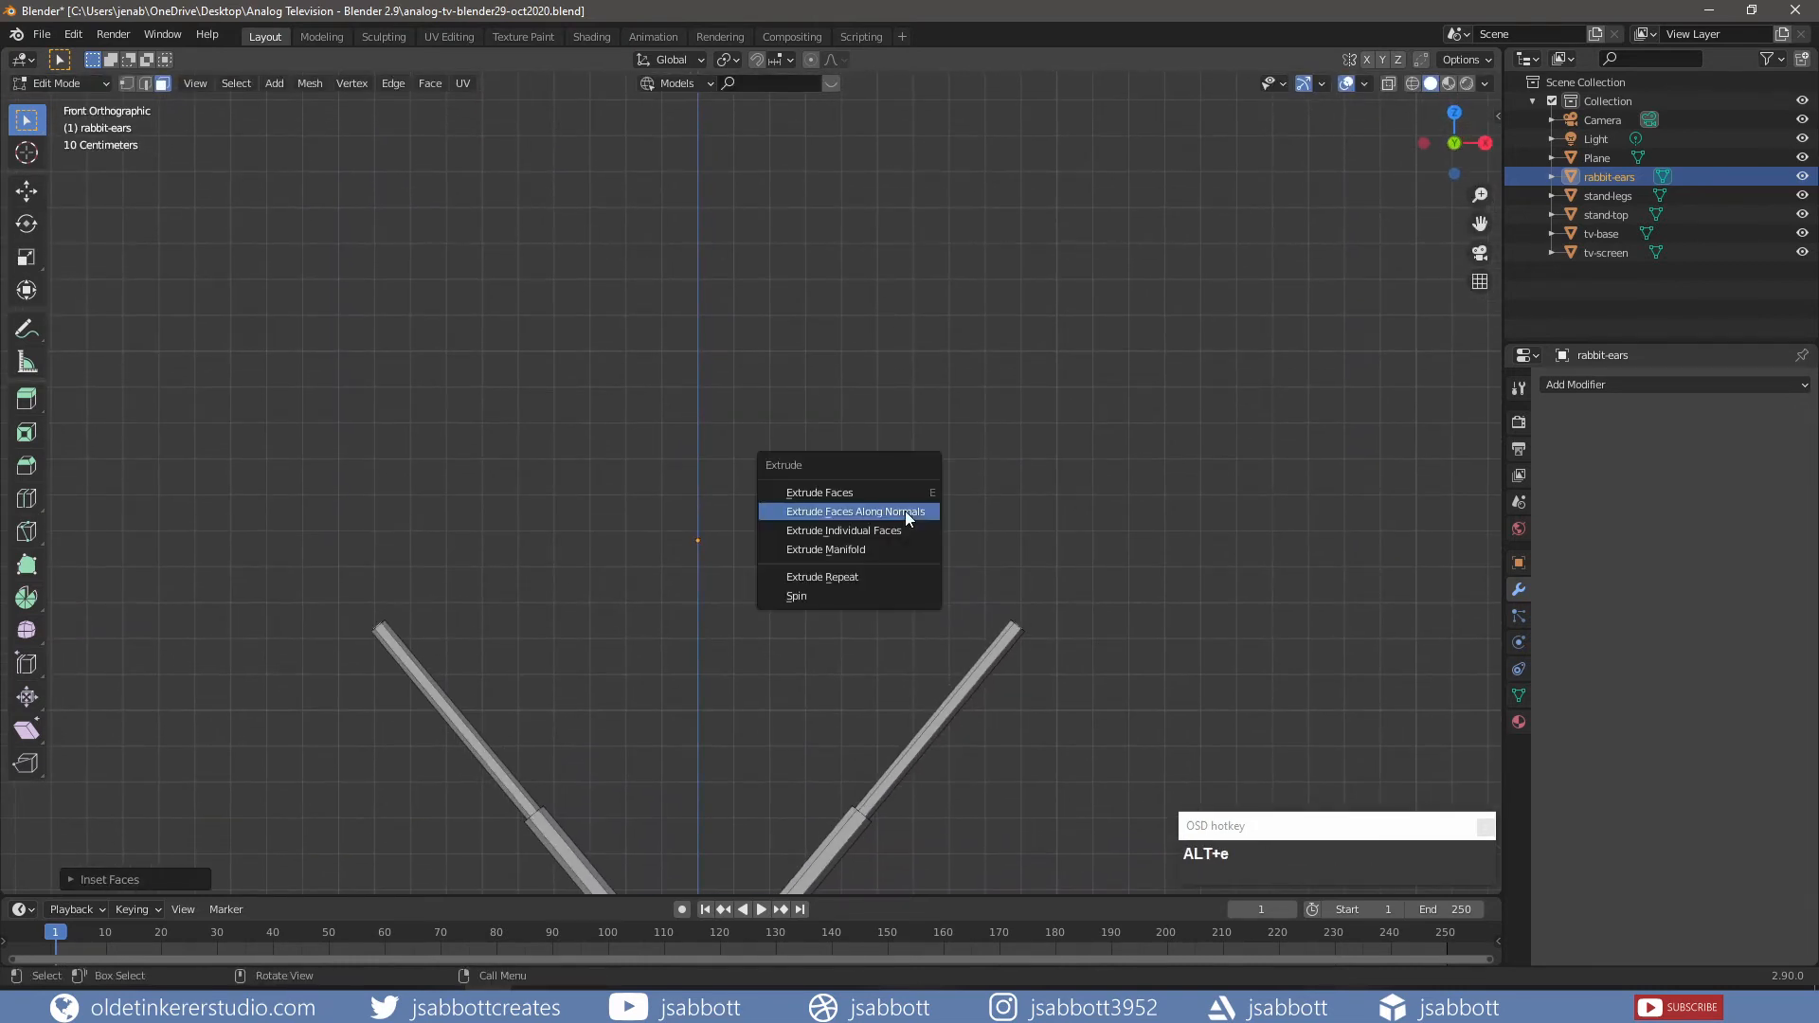
left_click_drag(906, 510, 1028, 337)
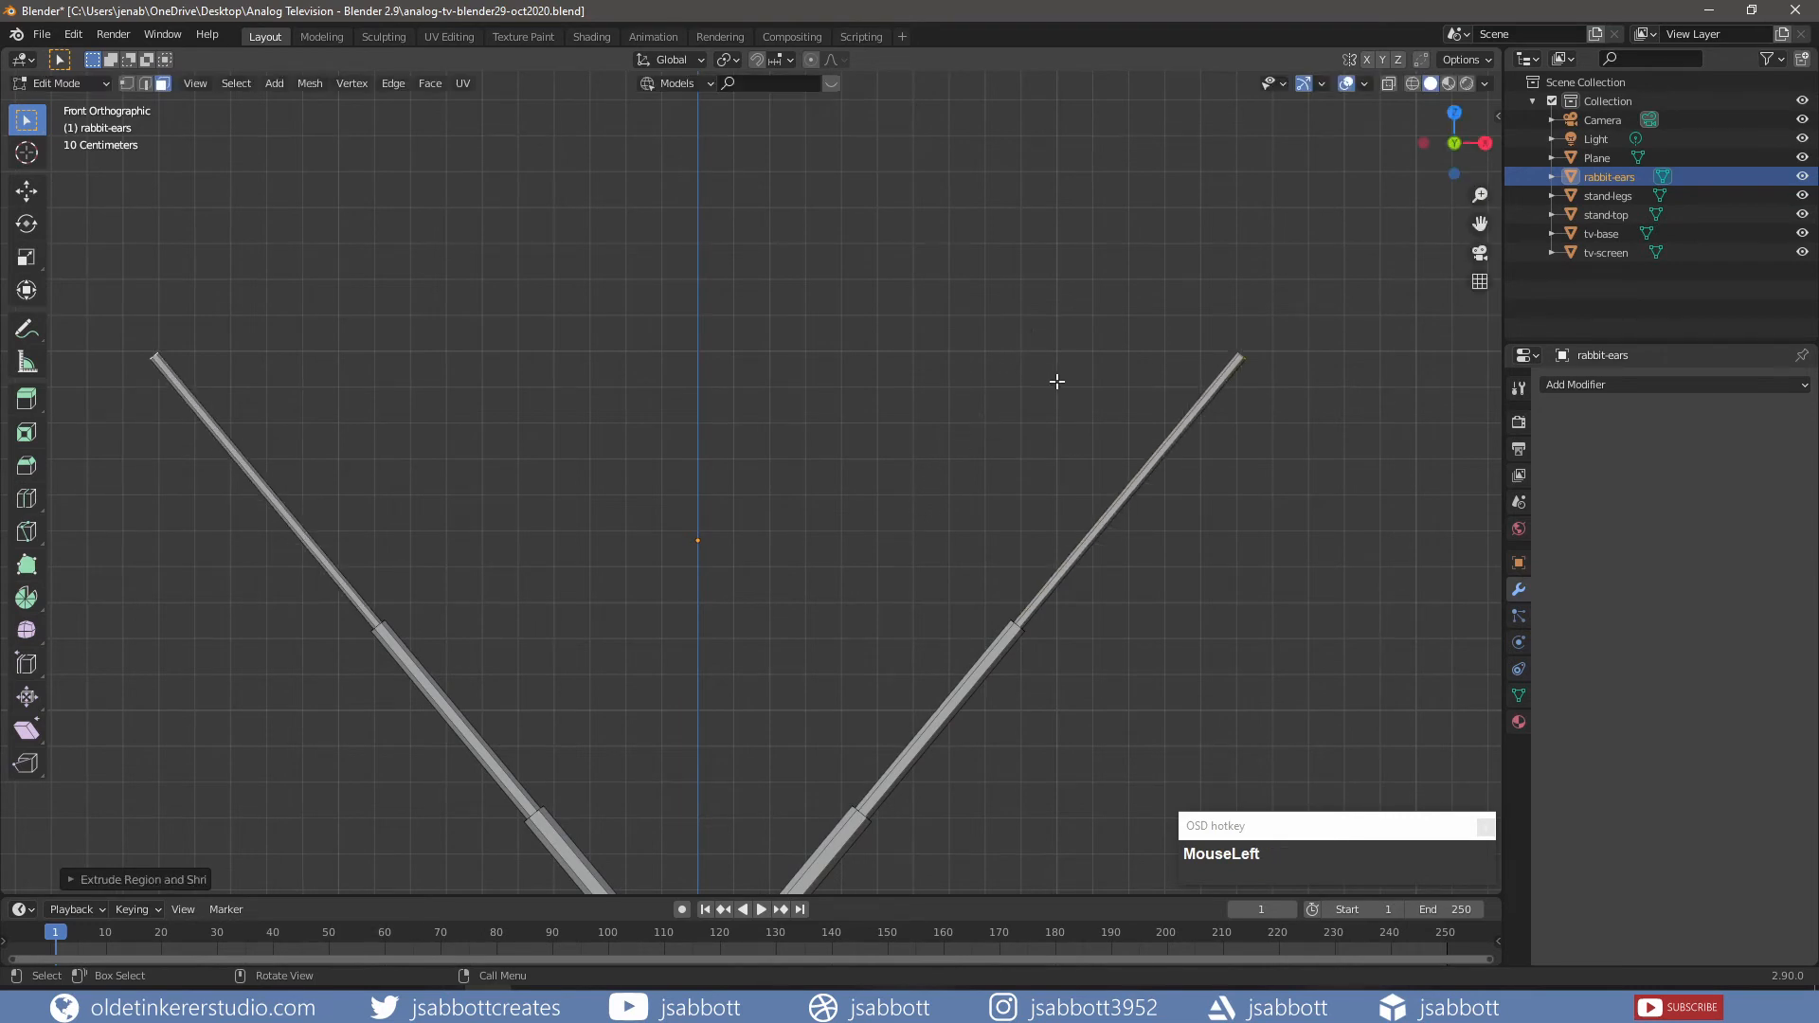
- Extrude the end faces of both antenna rods along their normals by about 0.02 m to form short tips
scroll(973, 354, "down", 2)
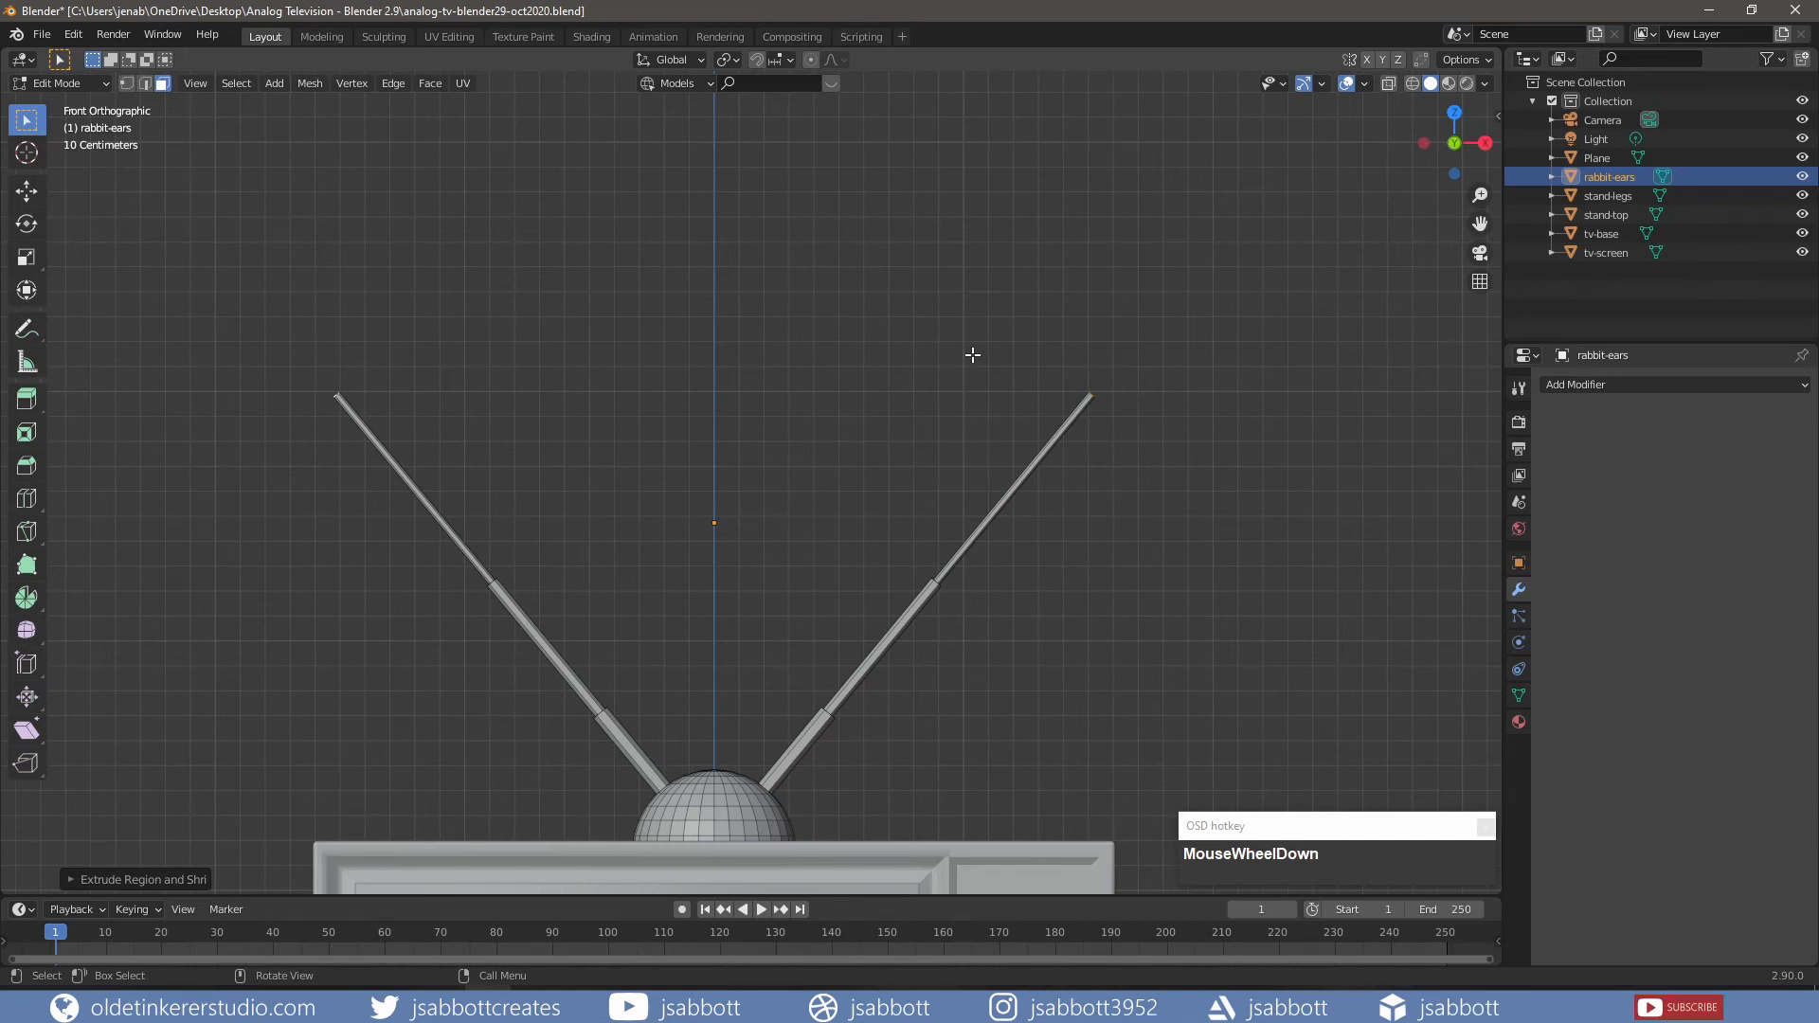
key("alt+e")
left_click(972, 354)
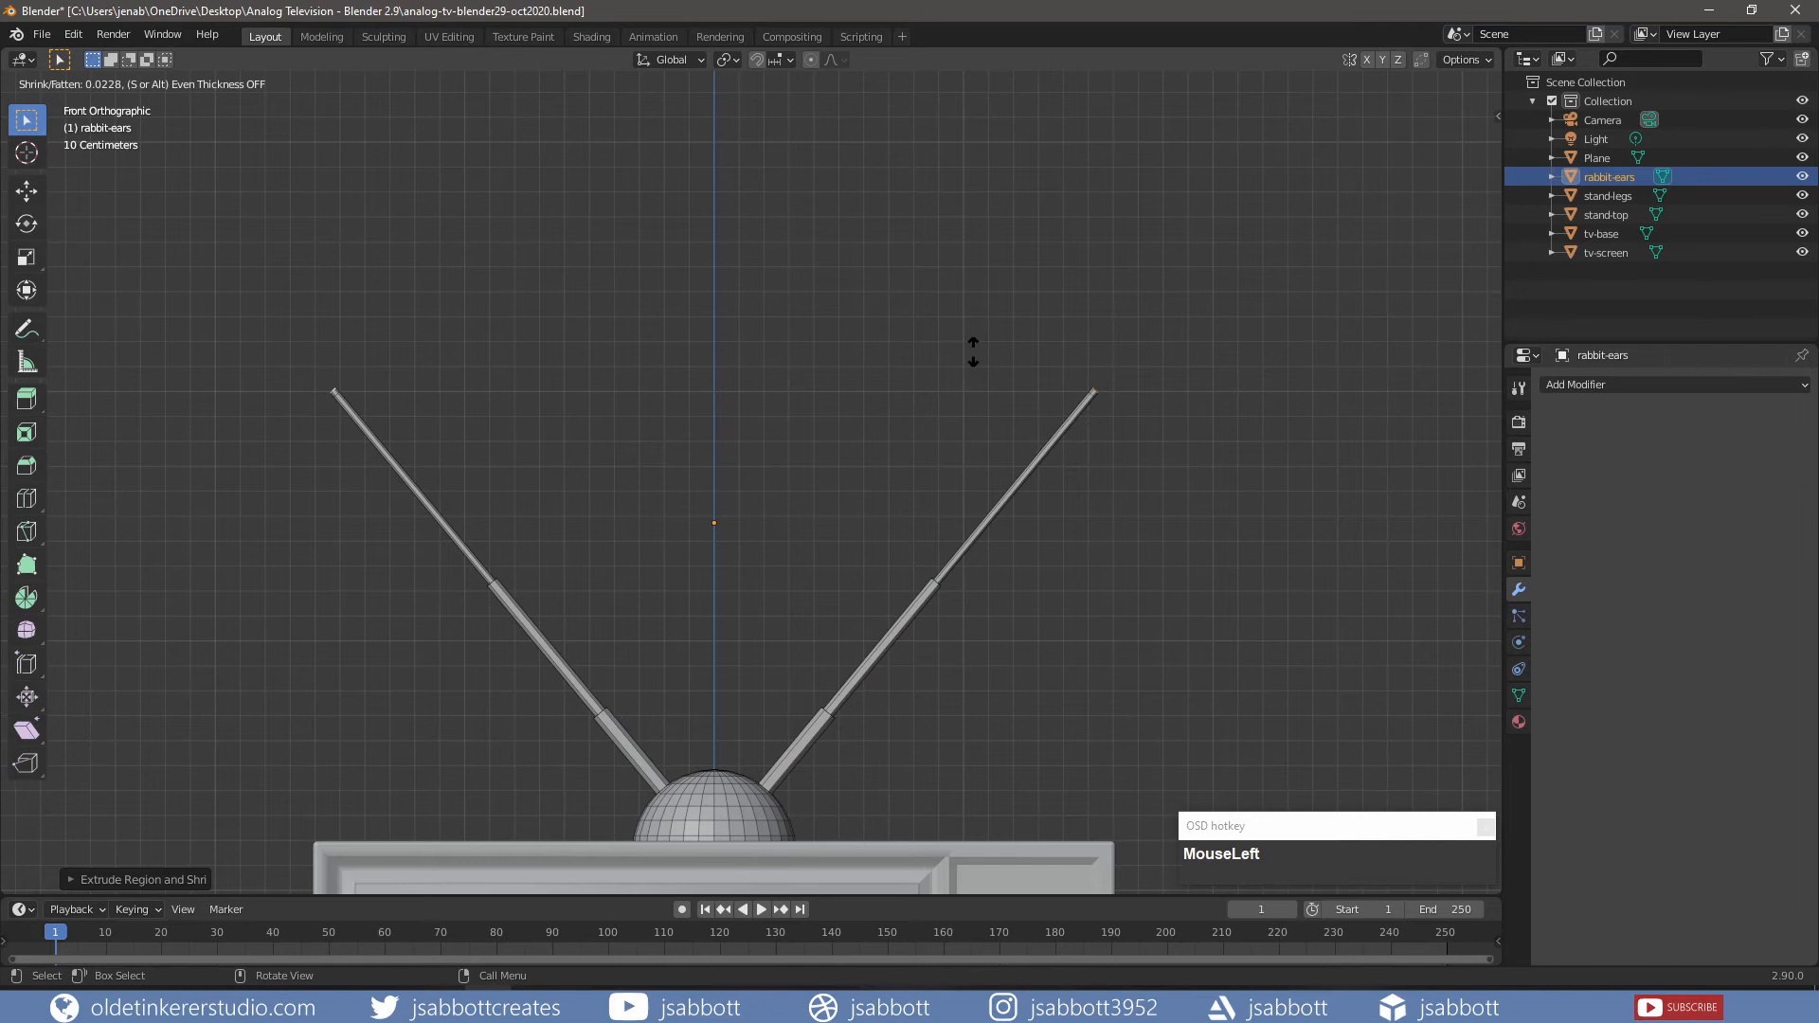
left_click(971, 353)
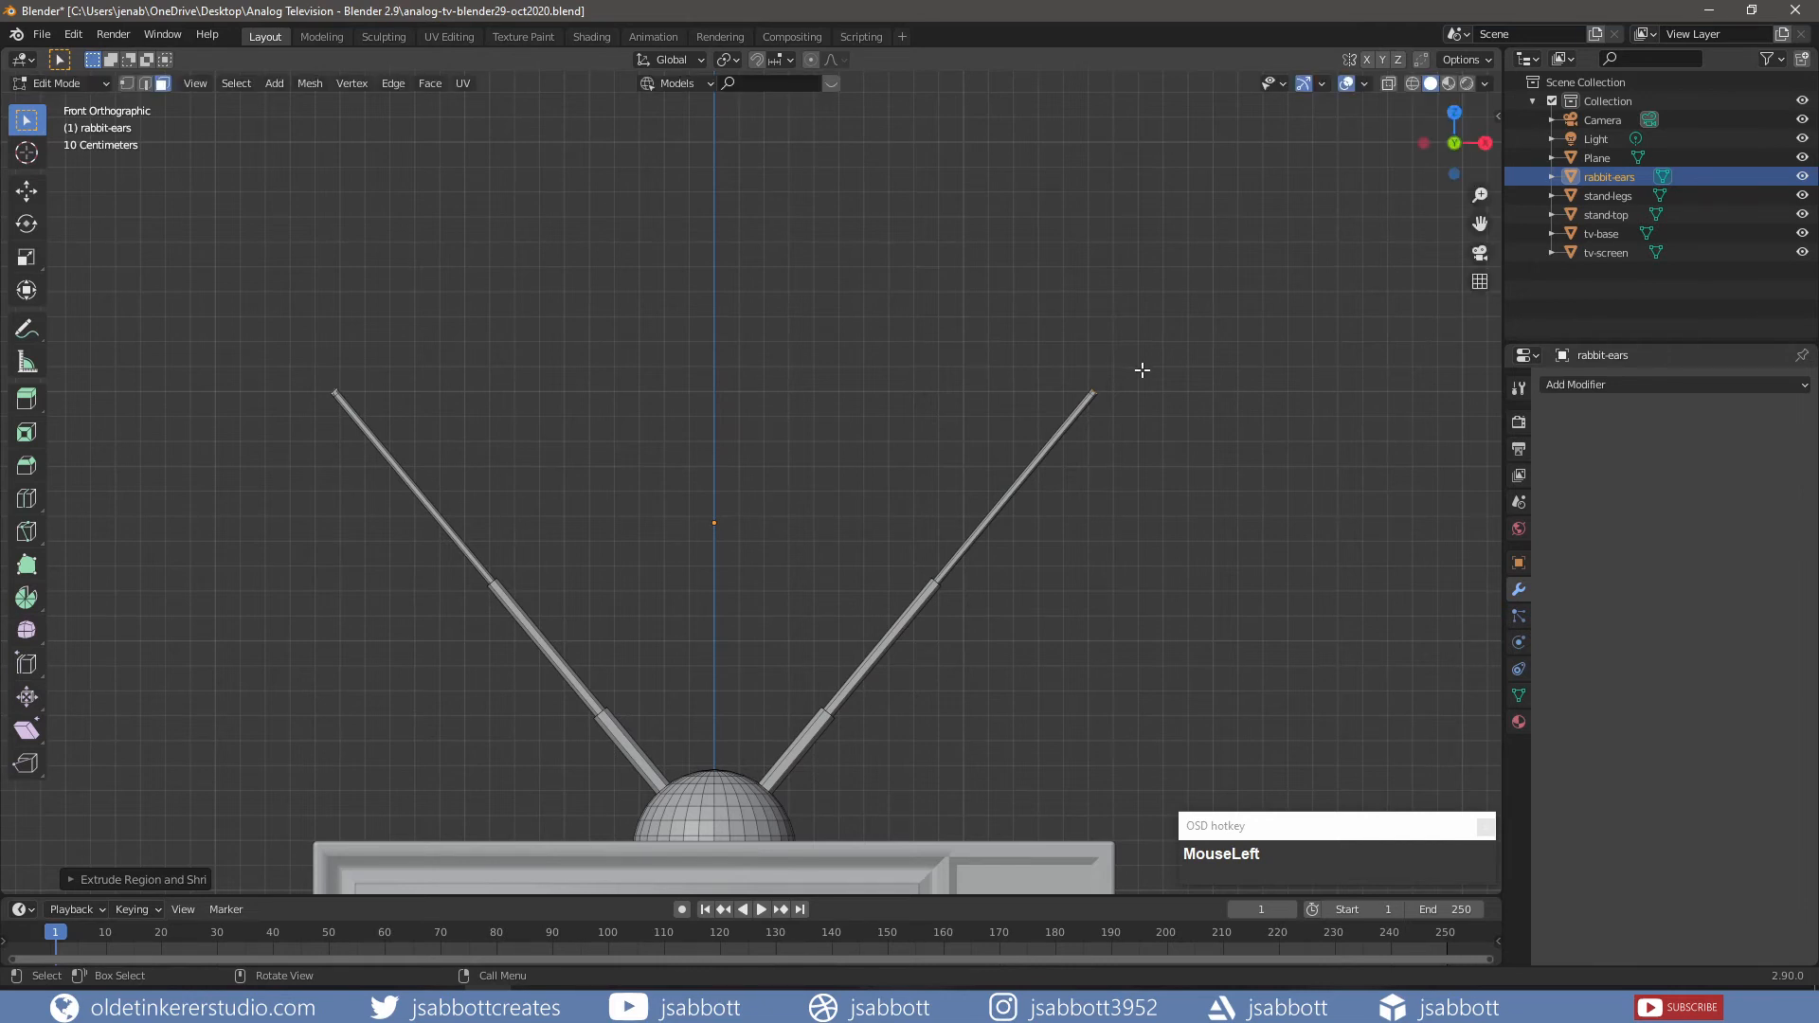
- Add the ring of side faces around each short antenna tip to the selected end faces
middle_click_drag(1141, 374, 1128, 451)
scroll(1139, 468, "up", 1)
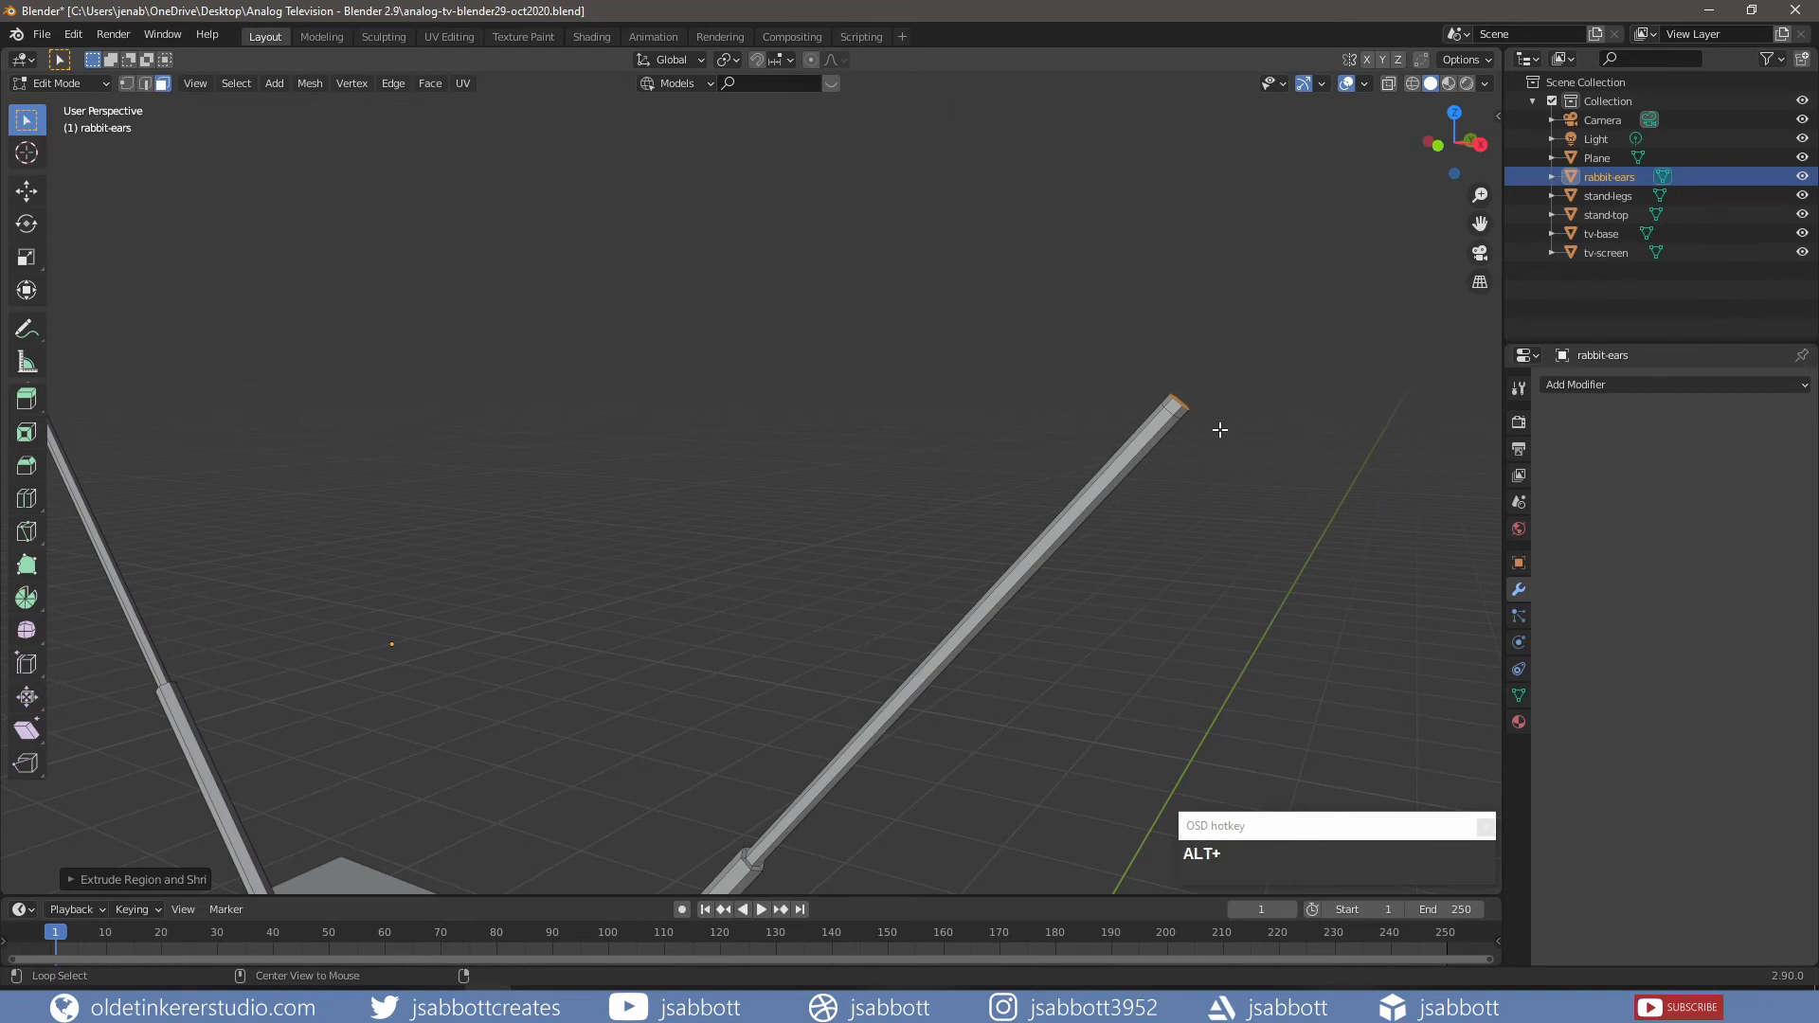
left_click(1167, 402, "alt+shift")
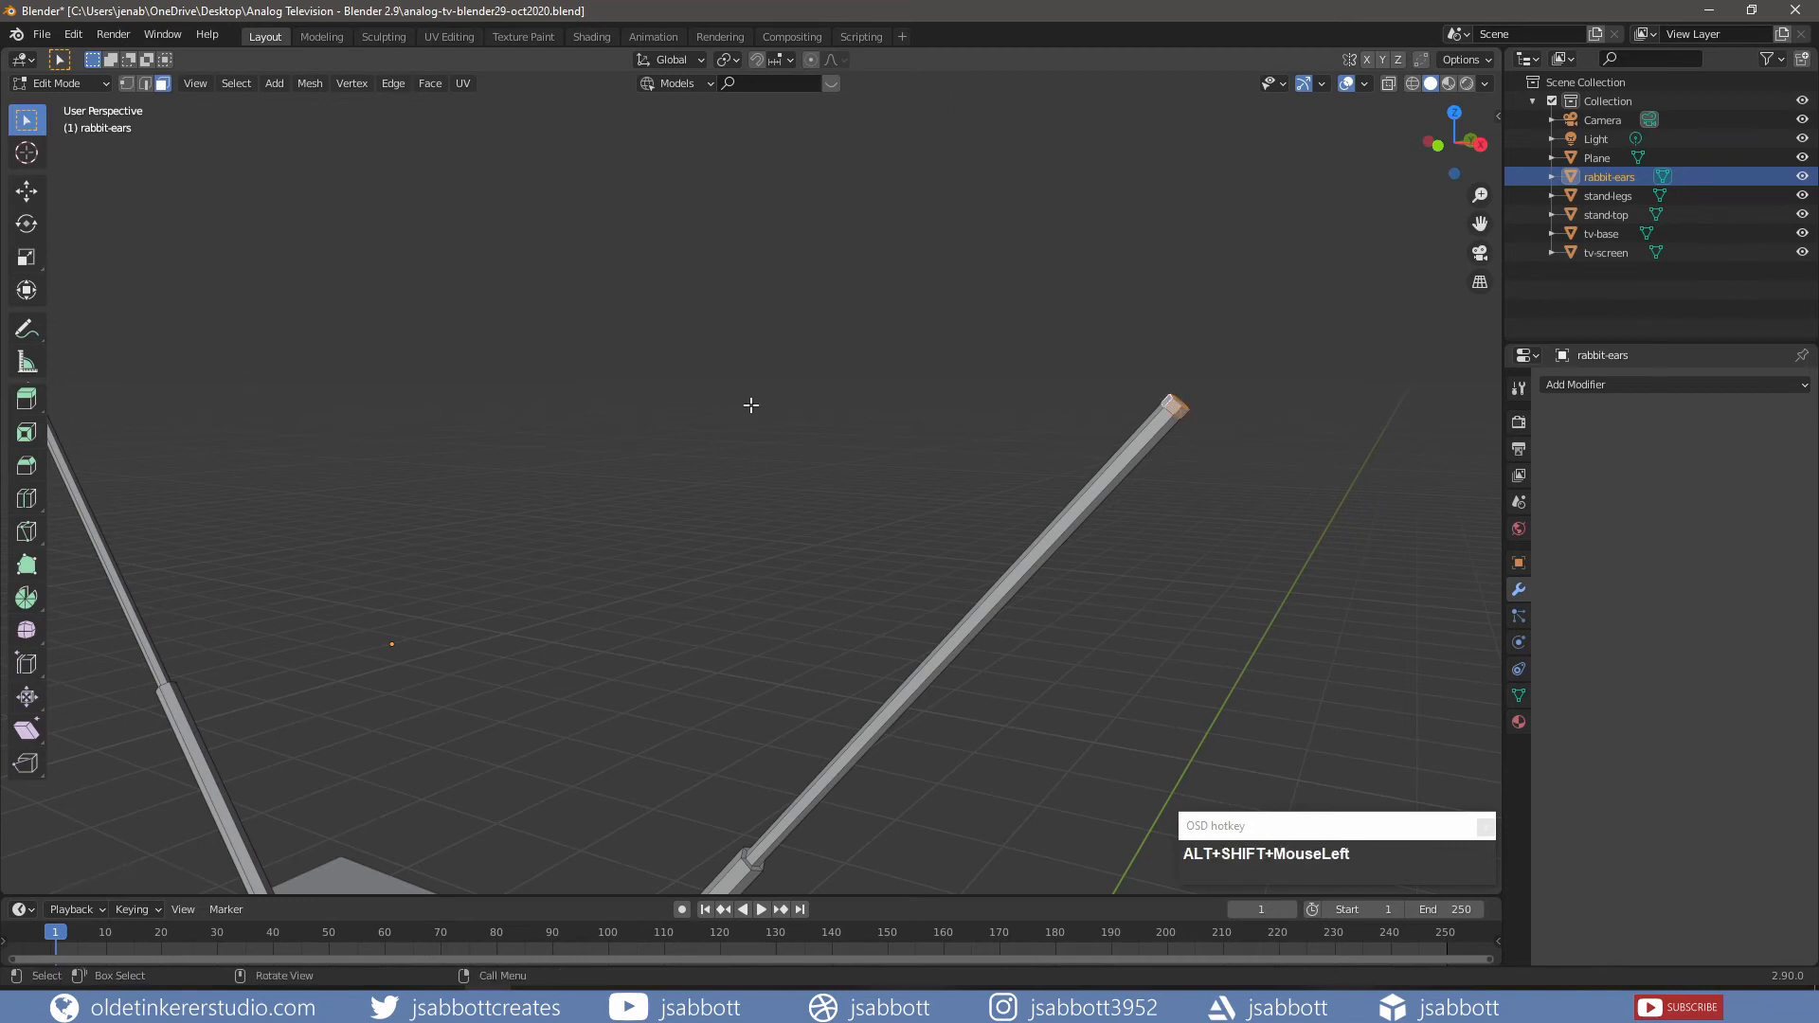
middle_click_drag(252, 370, 328, 404, "shift")
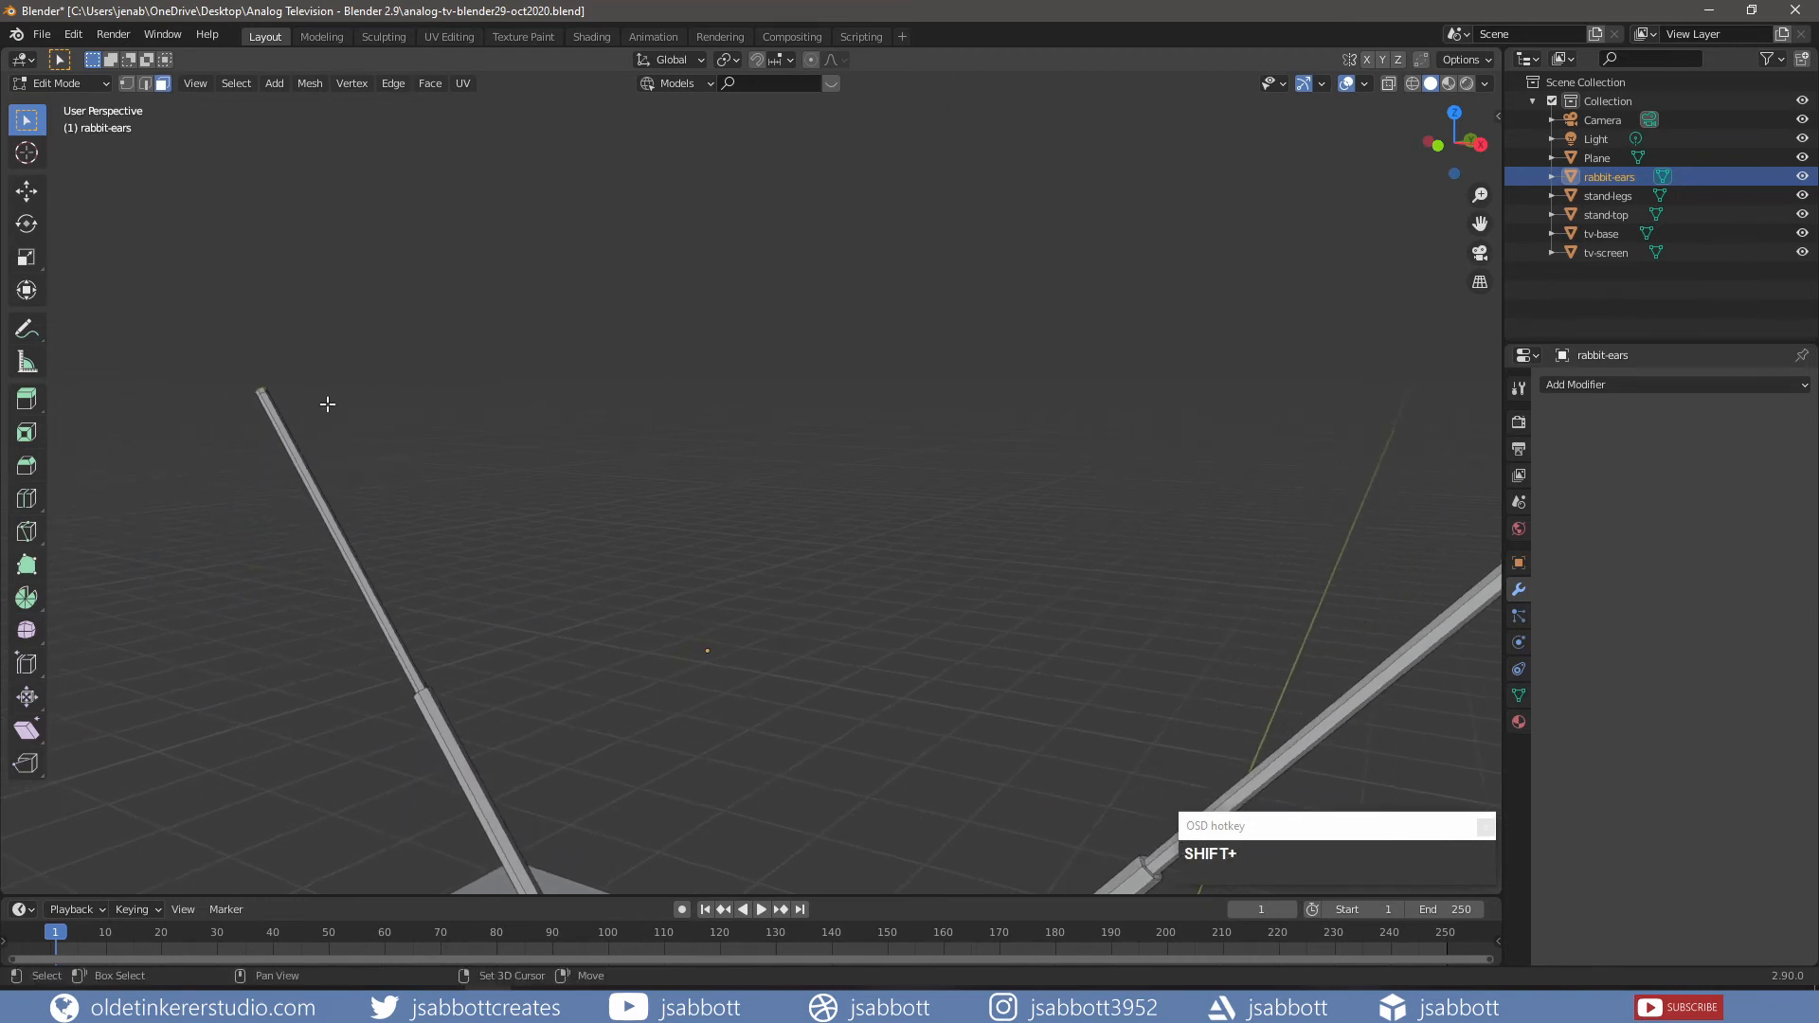
left_click(264, 391, "alt+shift")
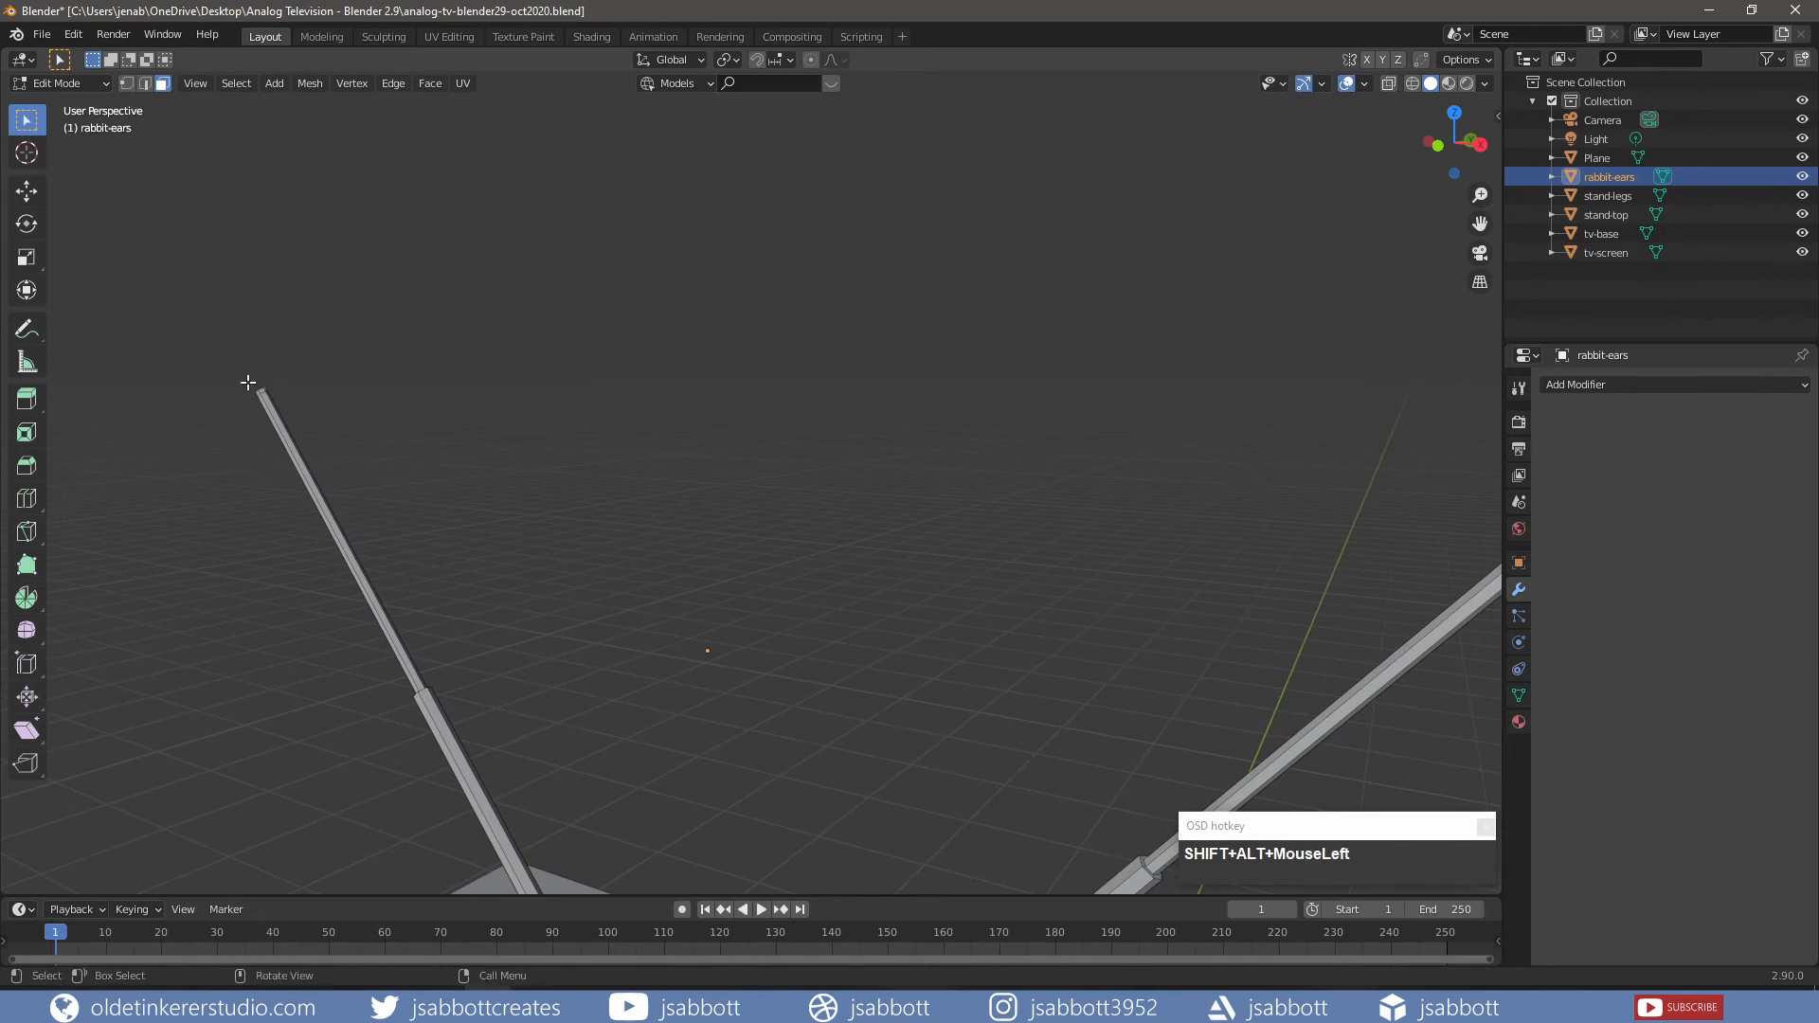
middle_click_drag(249, 384, 783, 452)
scroll(782, 452, "down", 2)
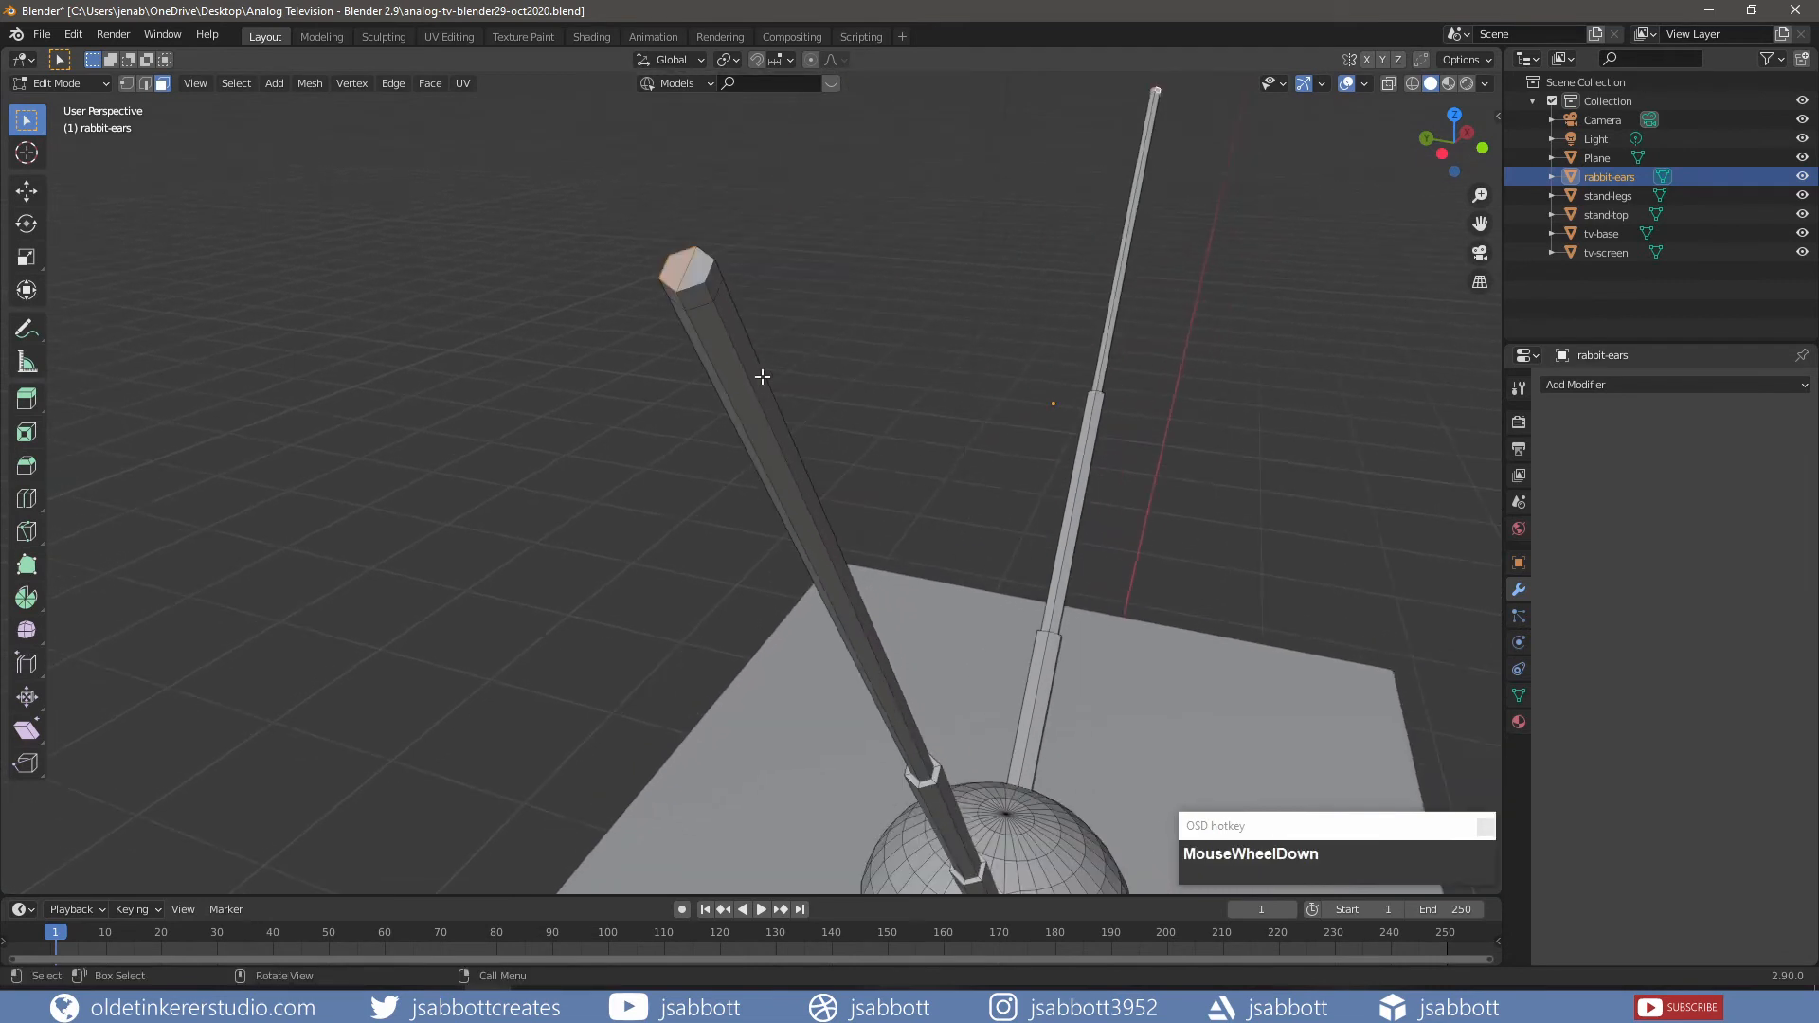
left_click(702, 272, "alt+shift")
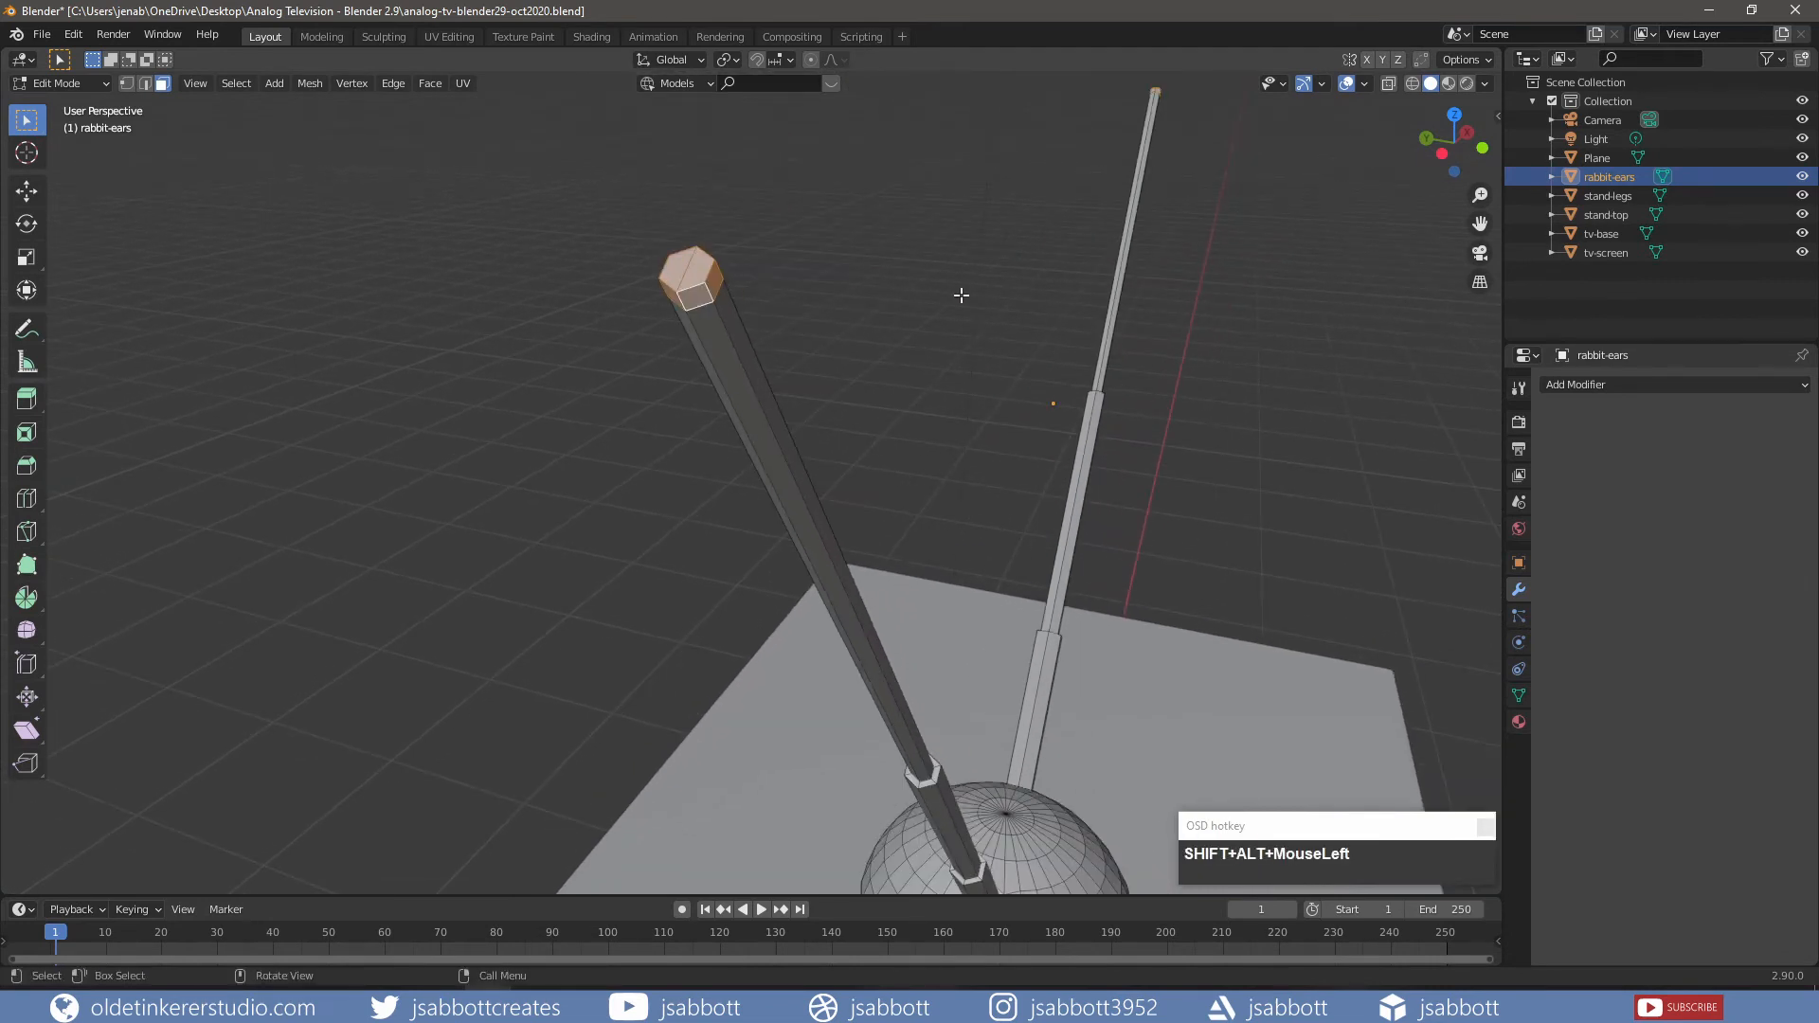
- Extrude the selected faces of both antenna tips along their normals by about 0.014 m to form thicker end caps
scroll(980, 297, "down", 2)
middle_click_drag(1126, 329, 1054, 327)
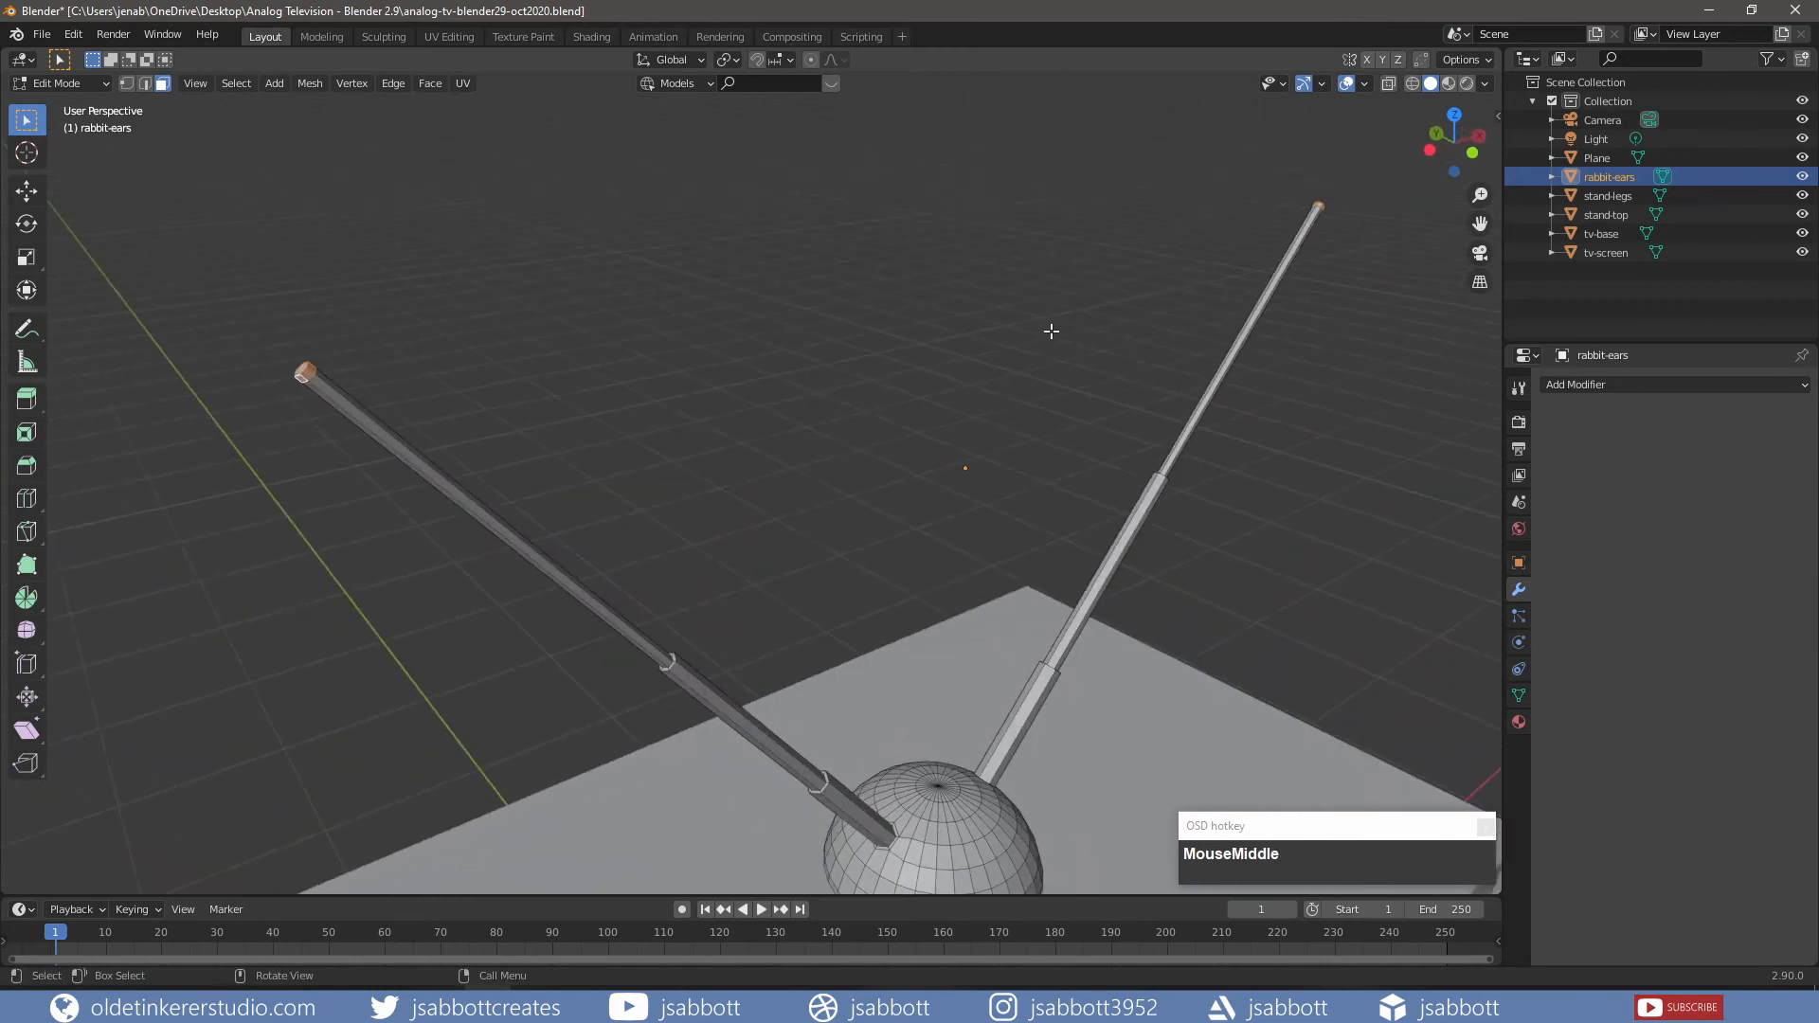
key("KP_1")
scroll(940, 375, "down", 2)
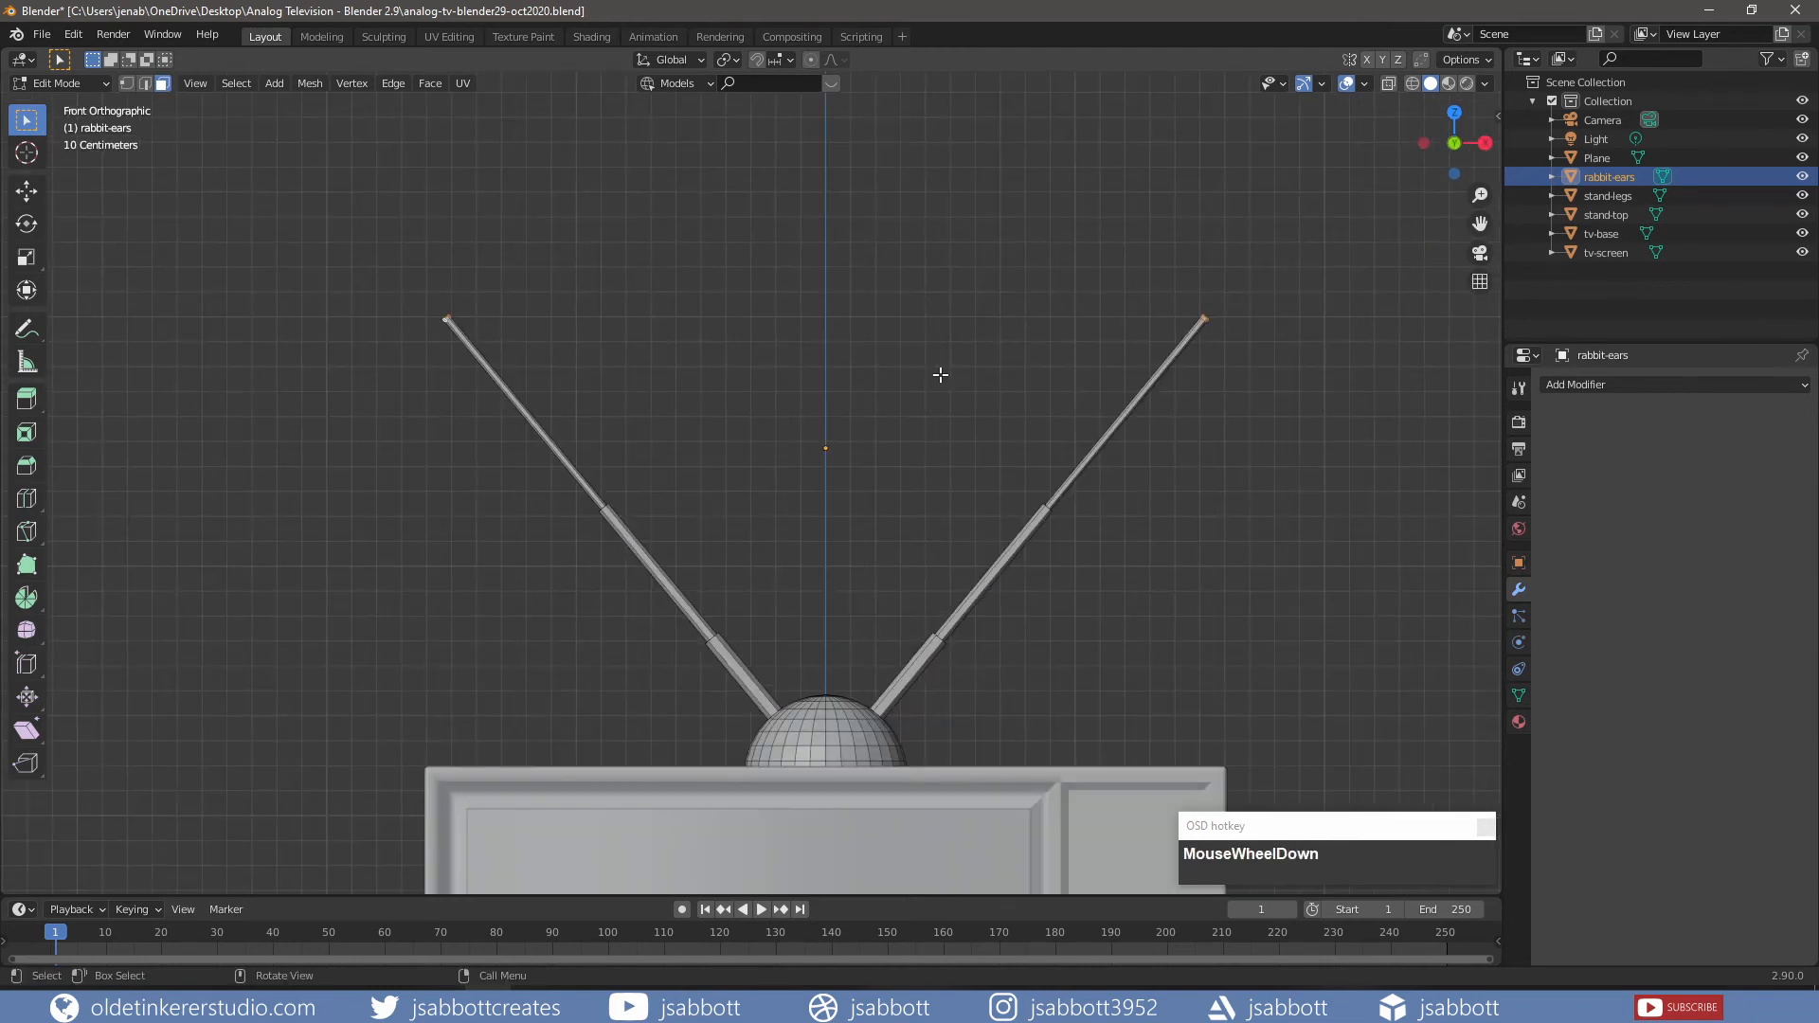
key("alt+e")
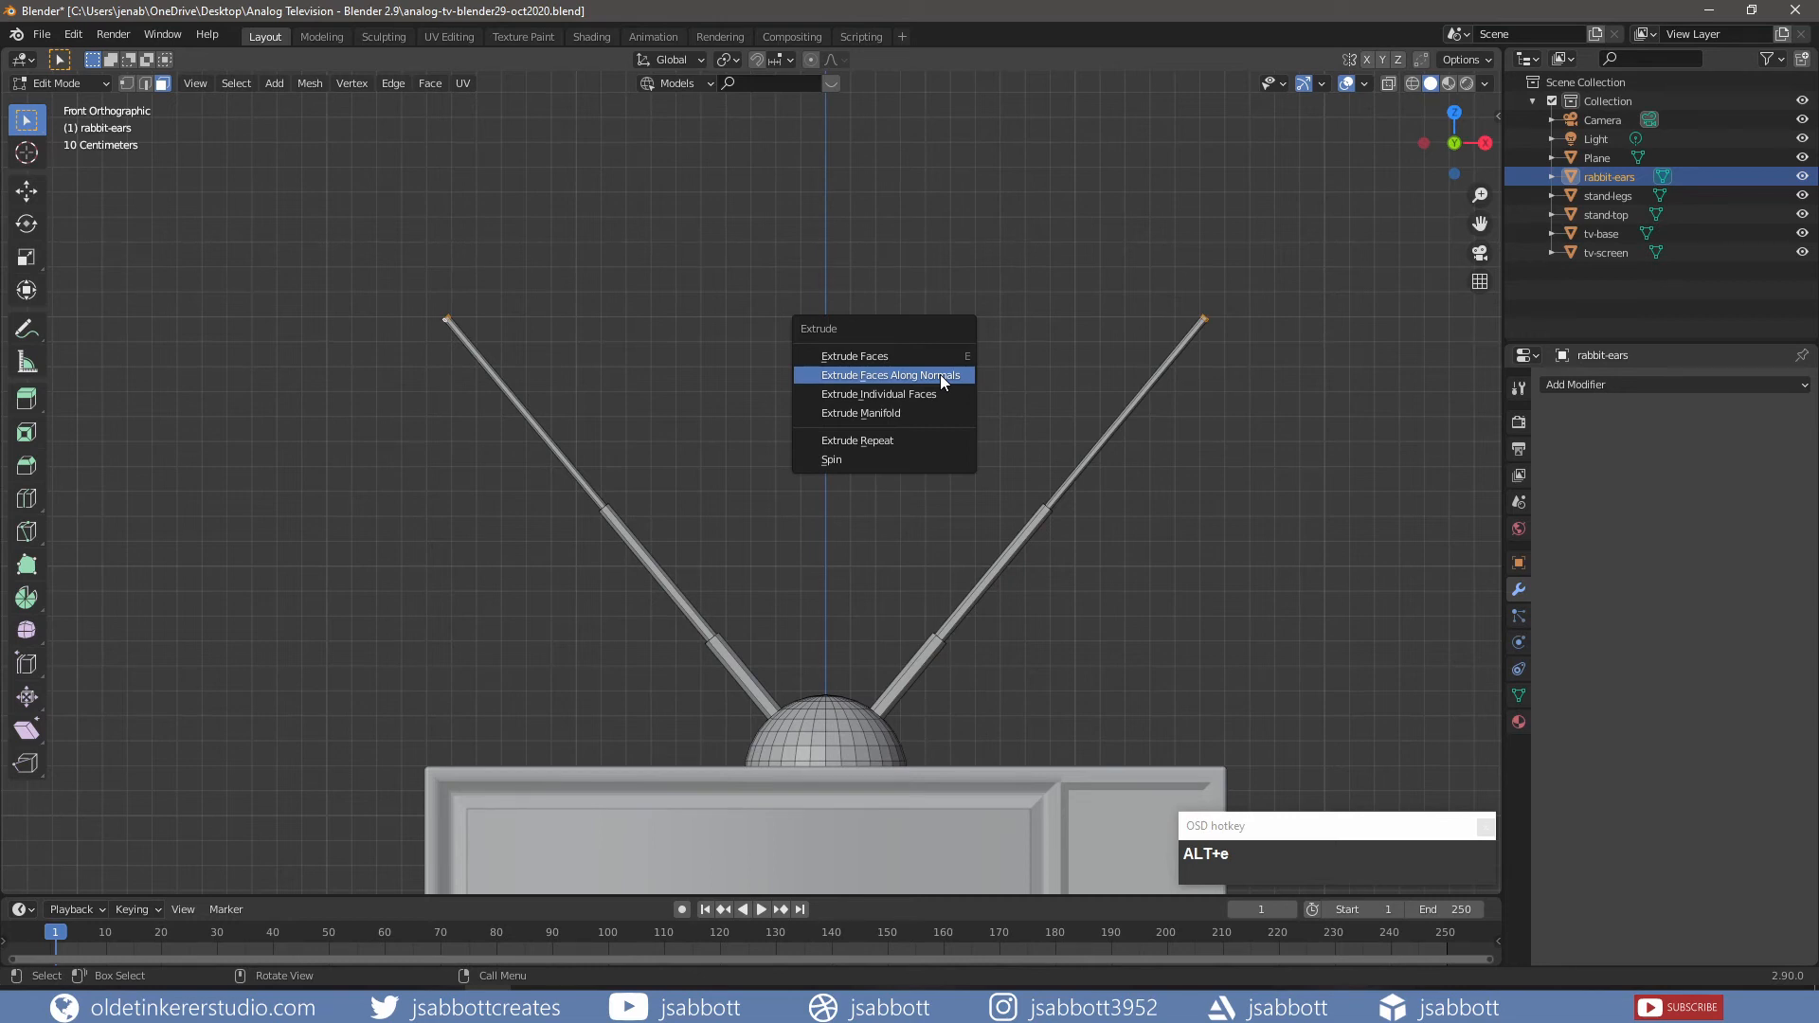
left_click(940, 375)
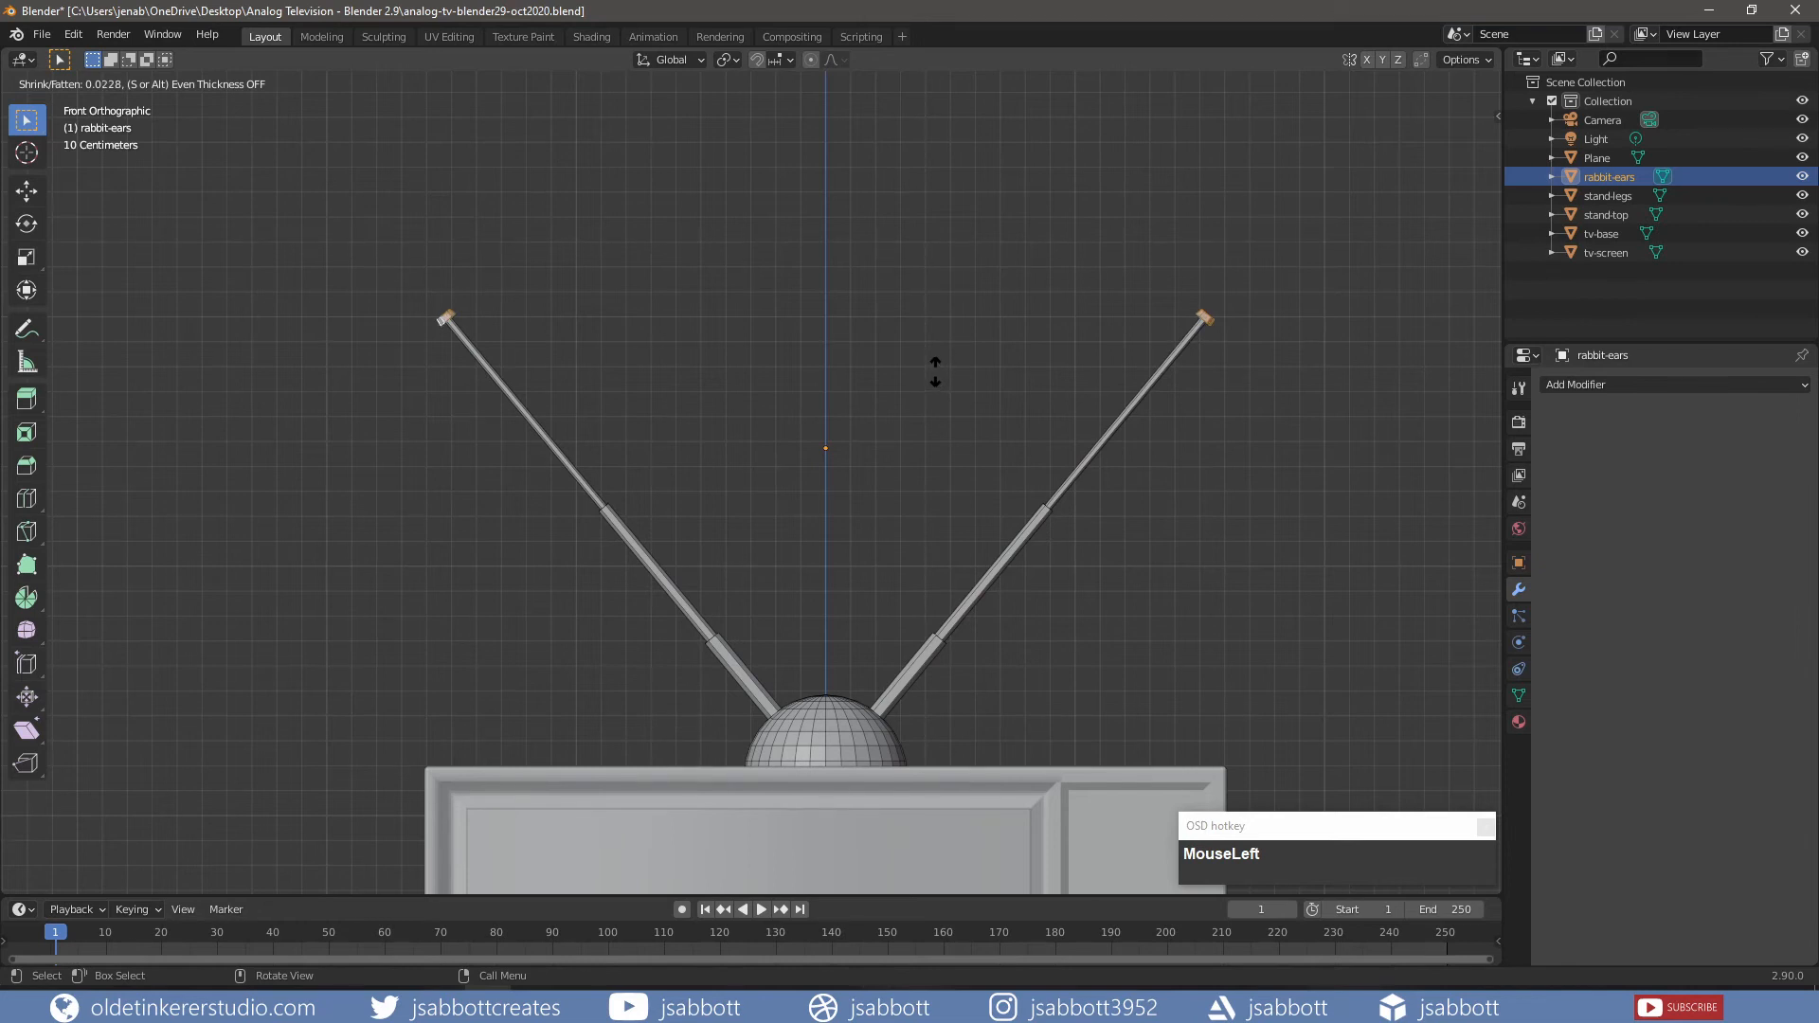
key("shift")
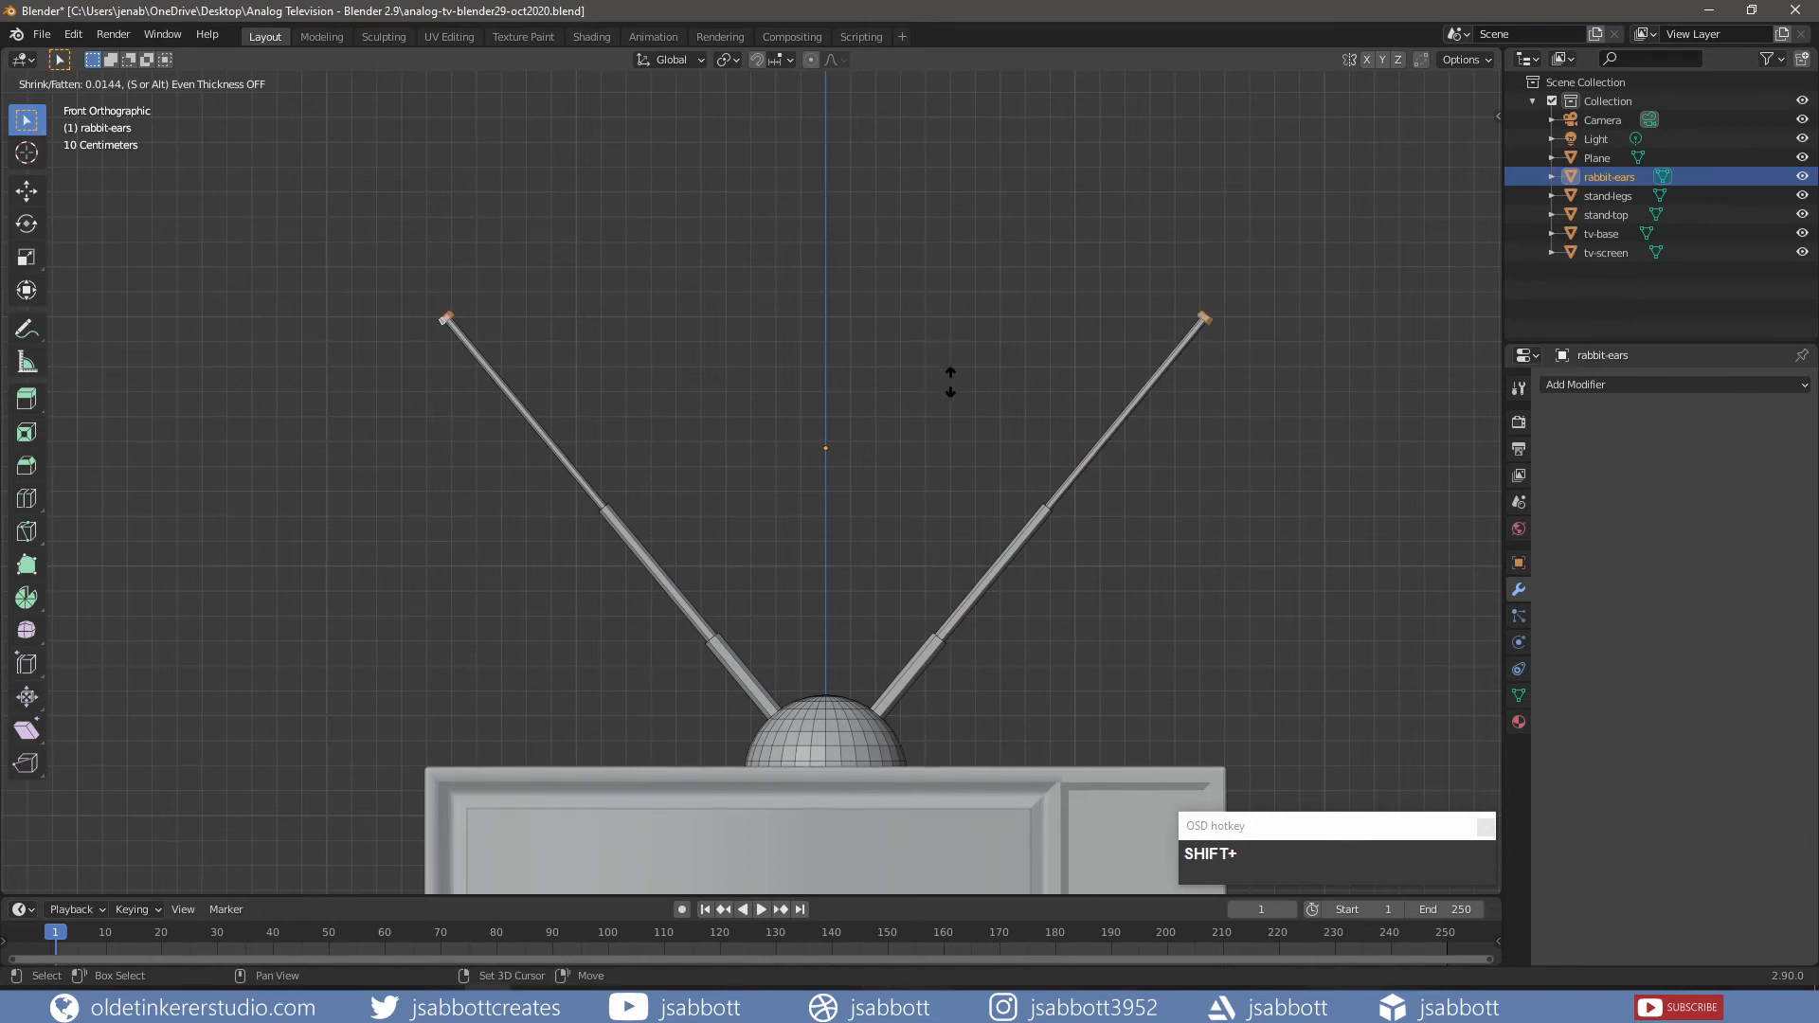
left_click(957, 388)
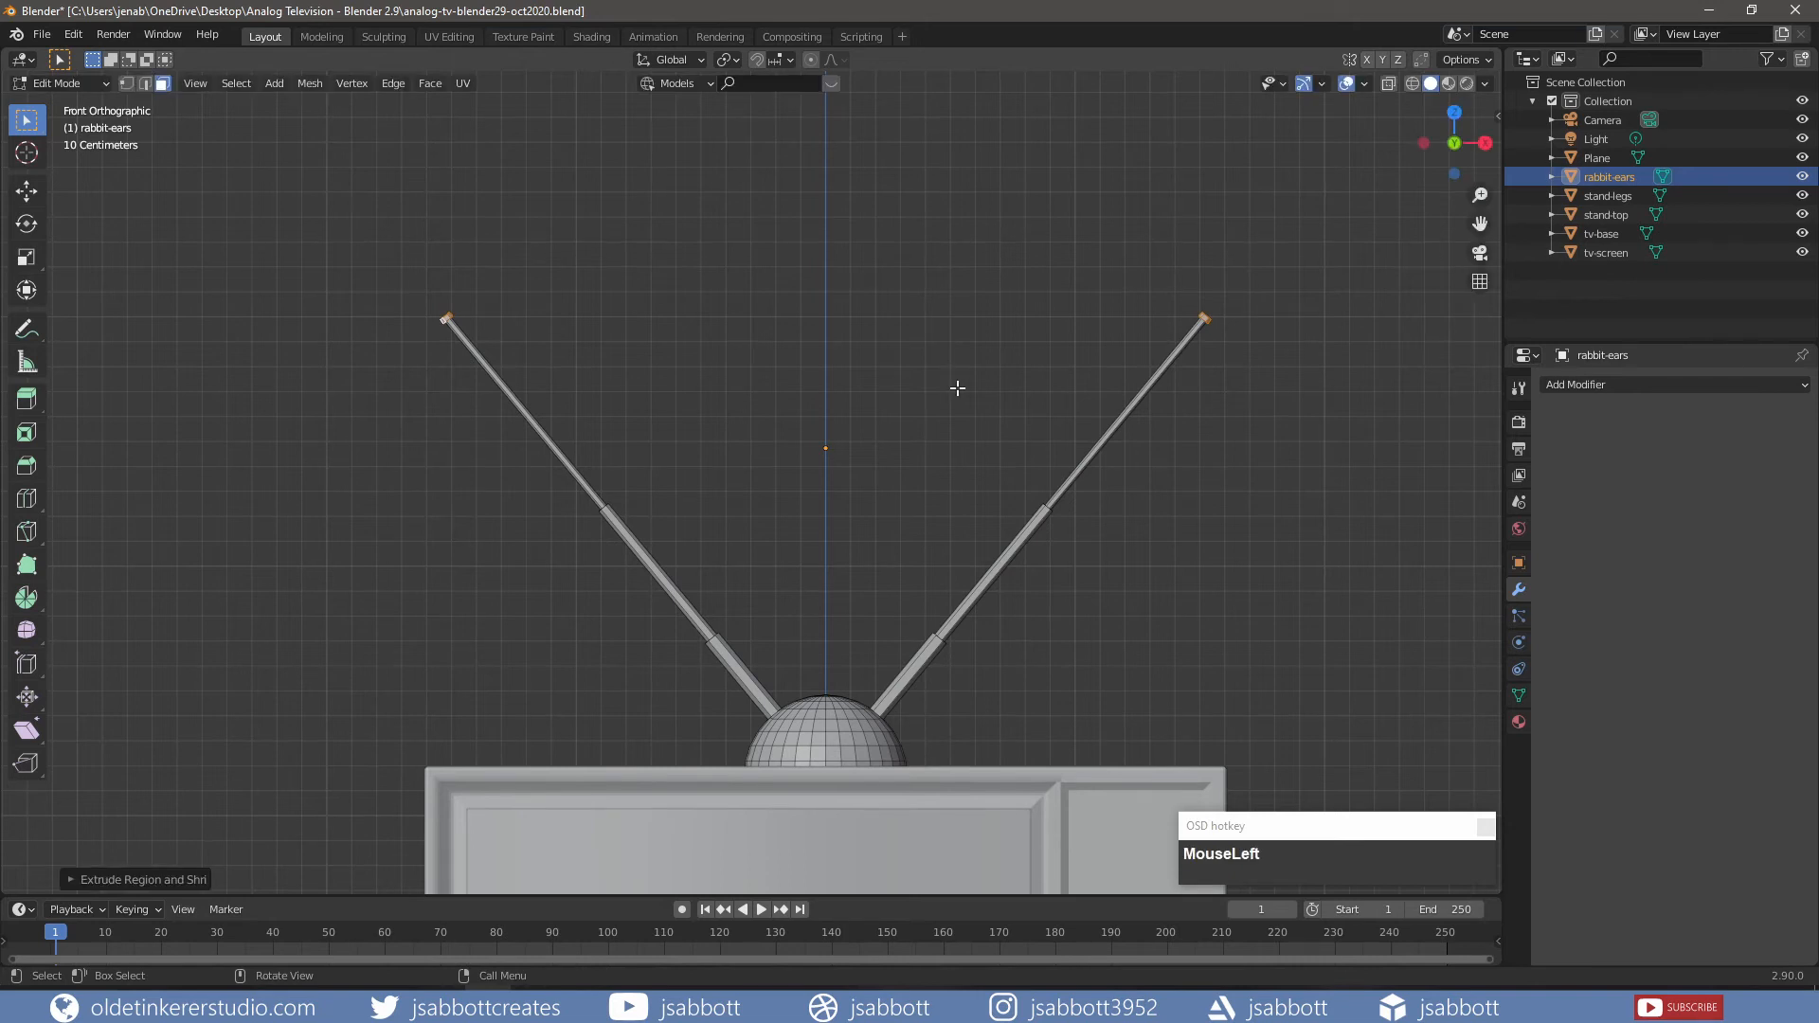
- Return to Object Mode, apply the scale of the rabbit-ears object and shade it smooth
scroll(957, 387, "down", 2)
key("Tab")
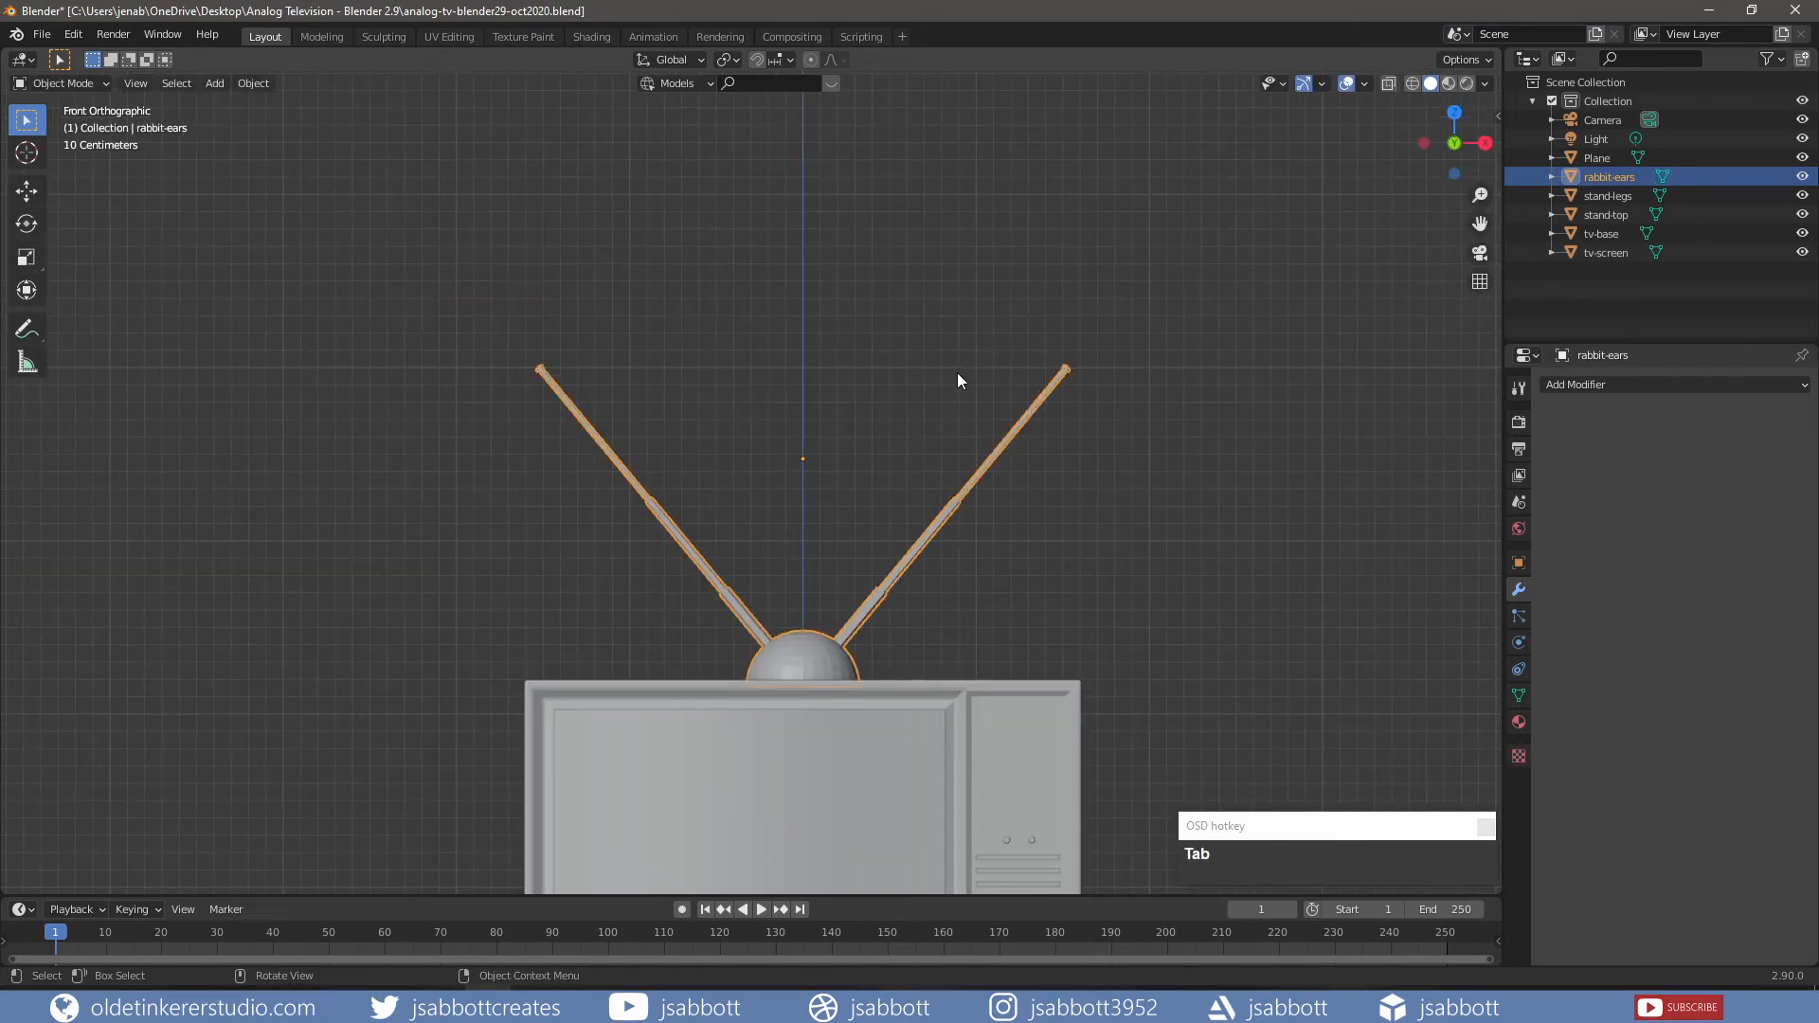
key("ctrl+a")
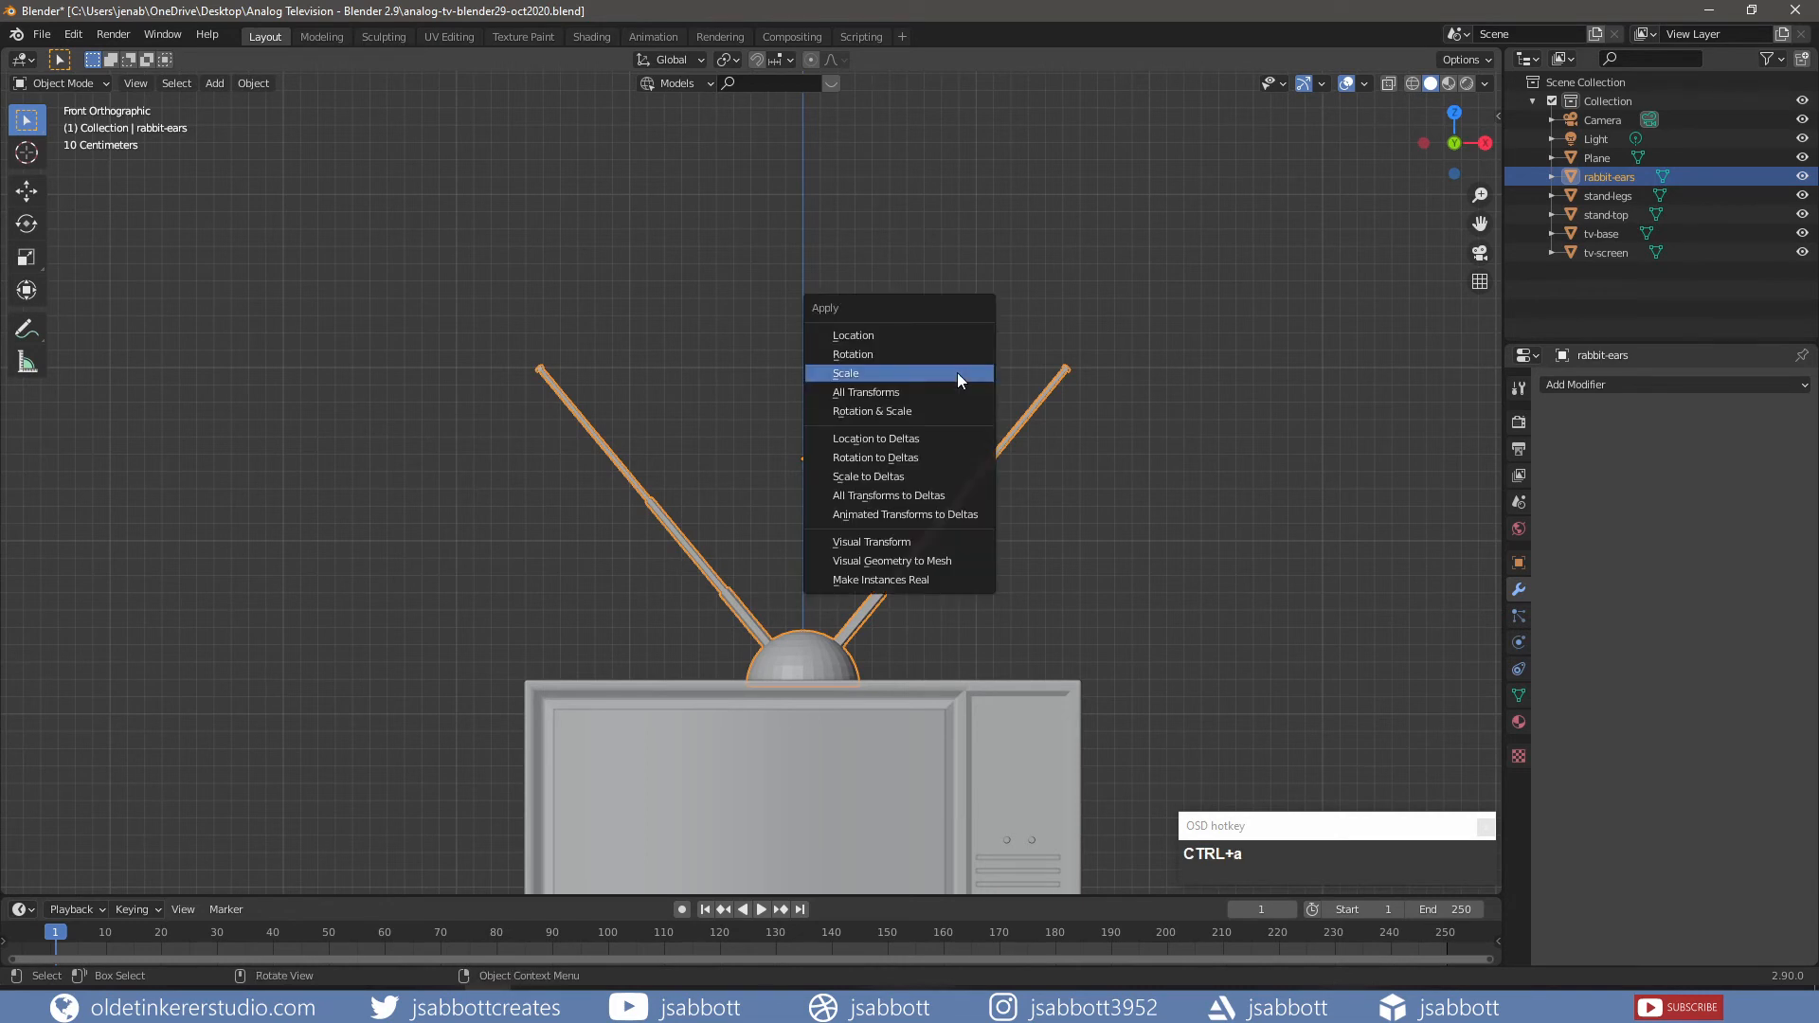
left_click(958, 373)
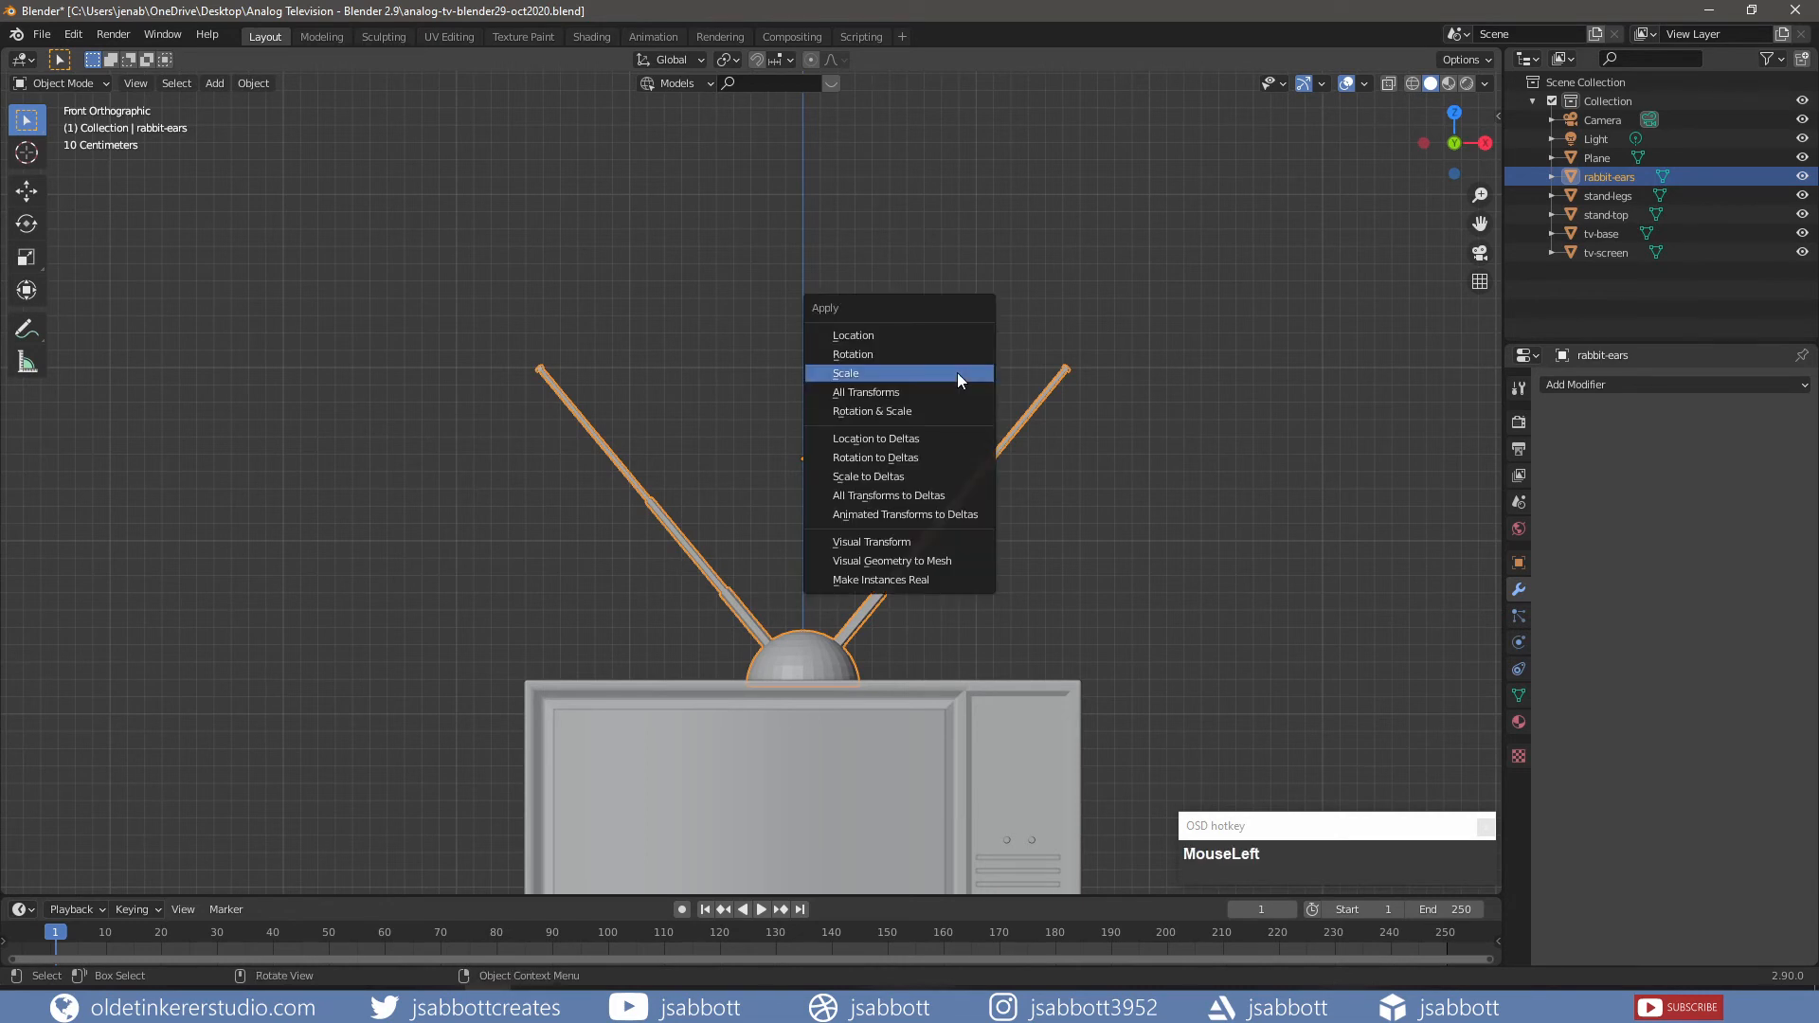
right_click(810, 652)
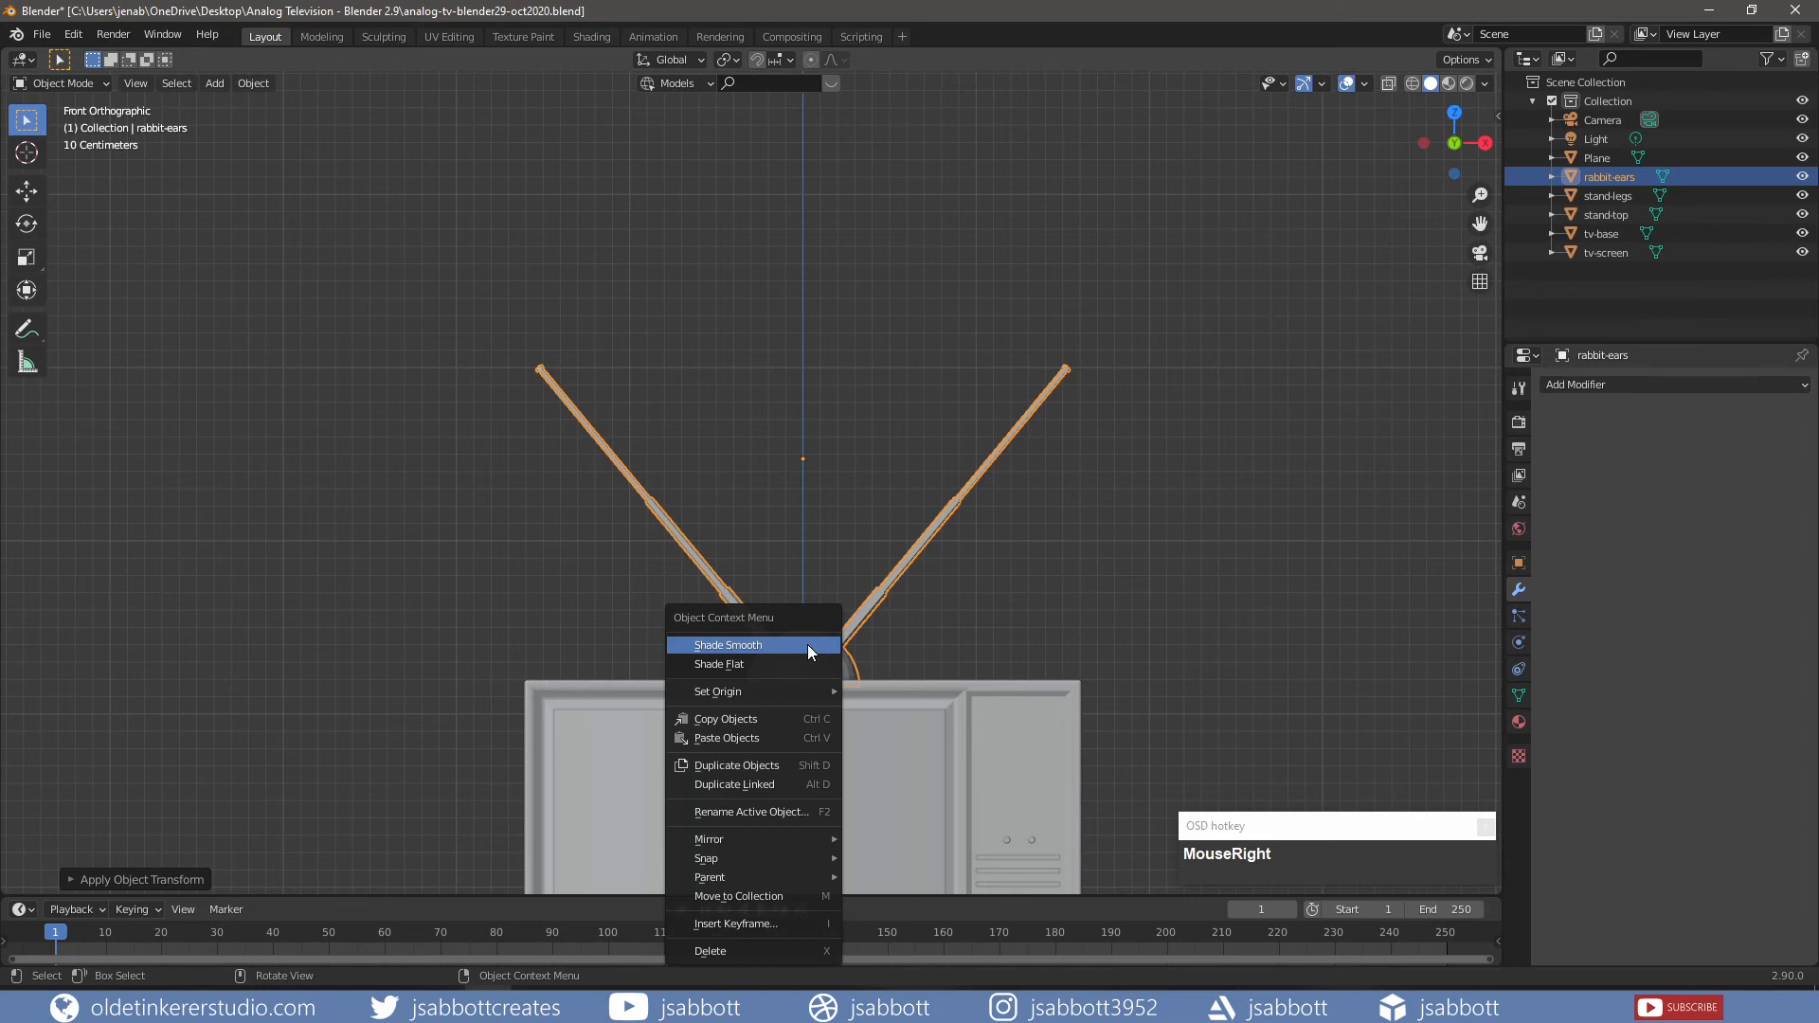
left_click(810, 652)
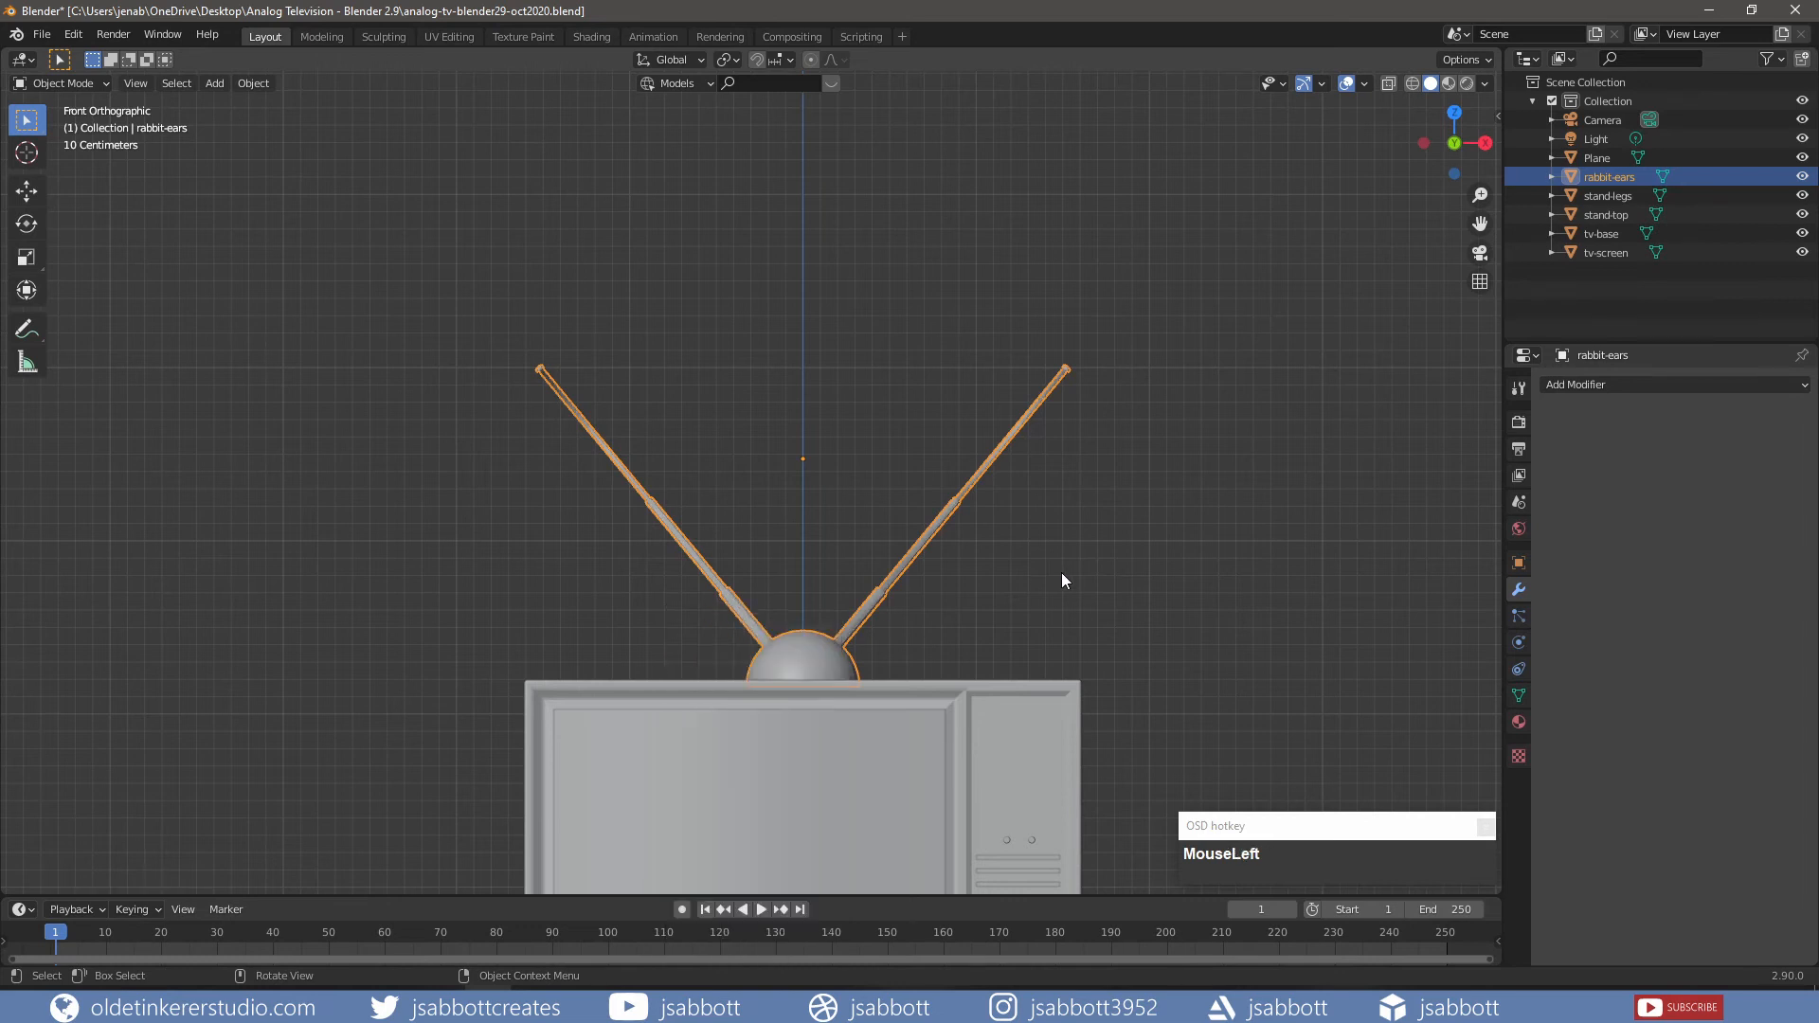
- Deselect everything and save the file with the finished television model
key("alt+a")
middle_click_drag(1158, 585, 1059, 315, "shift")
scroll(725, 252, "down", 4)
key("ctrl+s")
- In the UV Editing workspace, bring all mesh objects from Plane through tv-screen into Edit Mode with all their faces selected
left_click(445, 36)
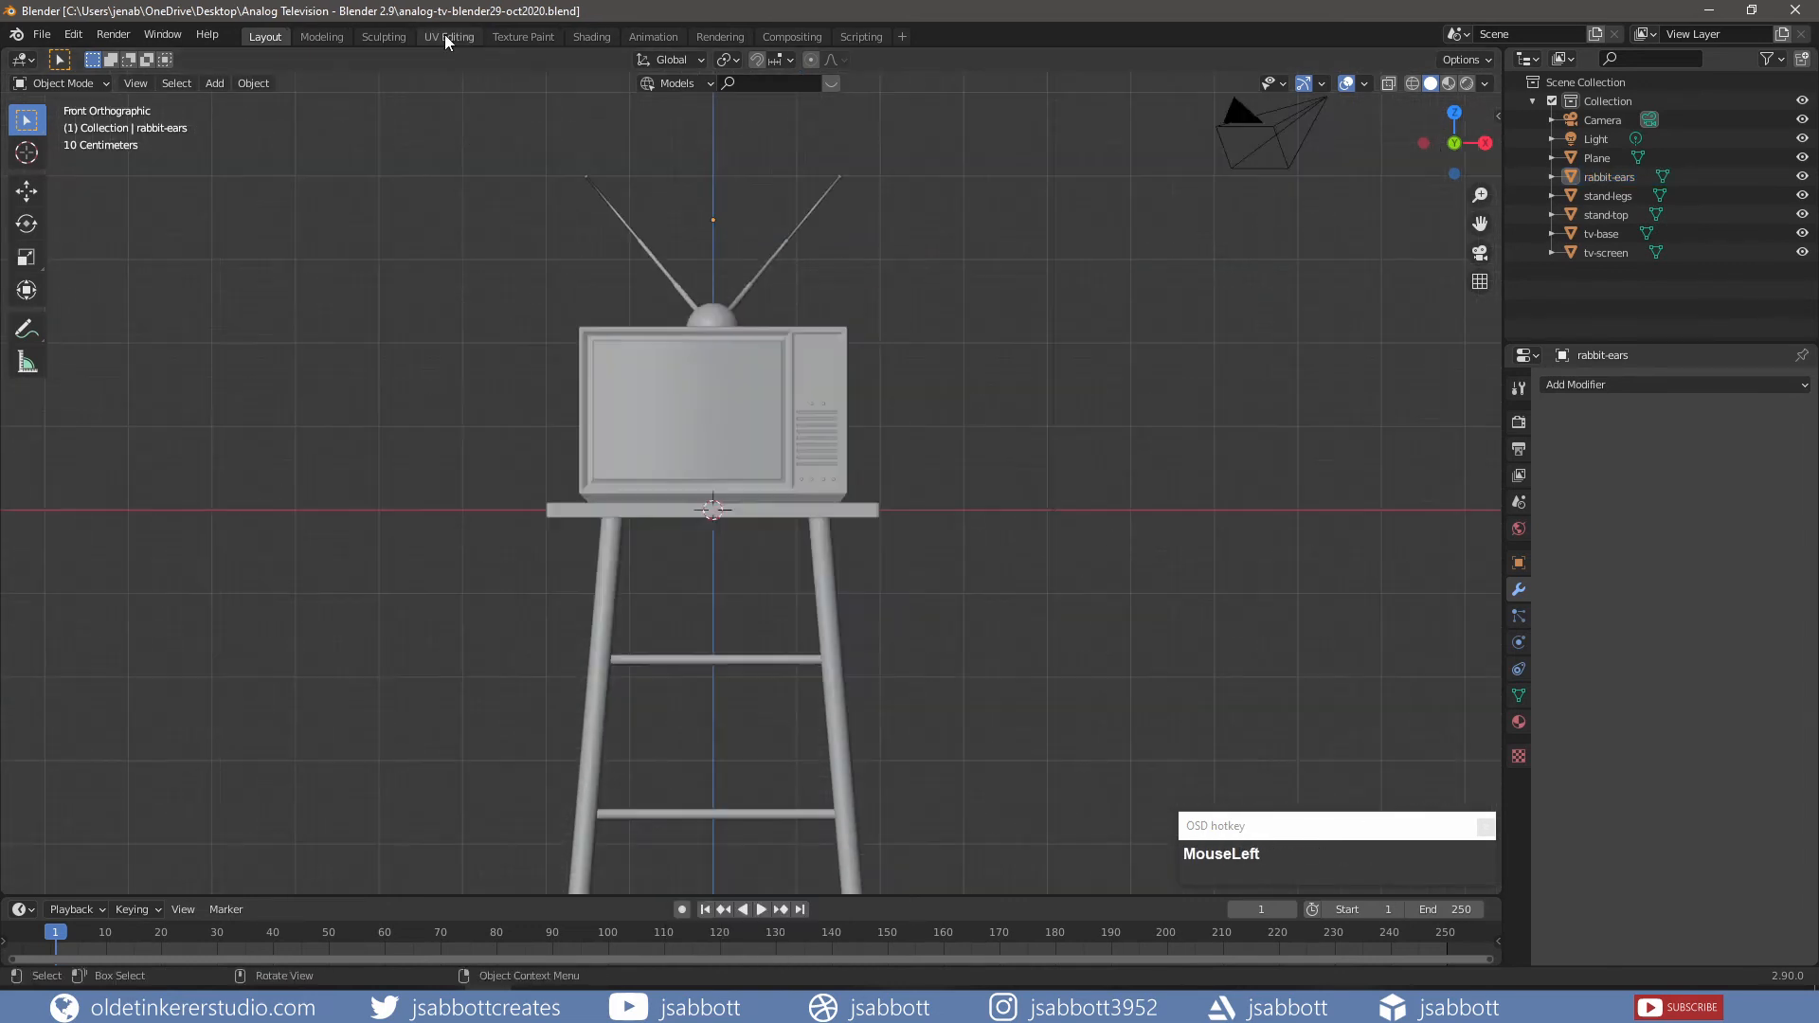
left_click(446, 36)
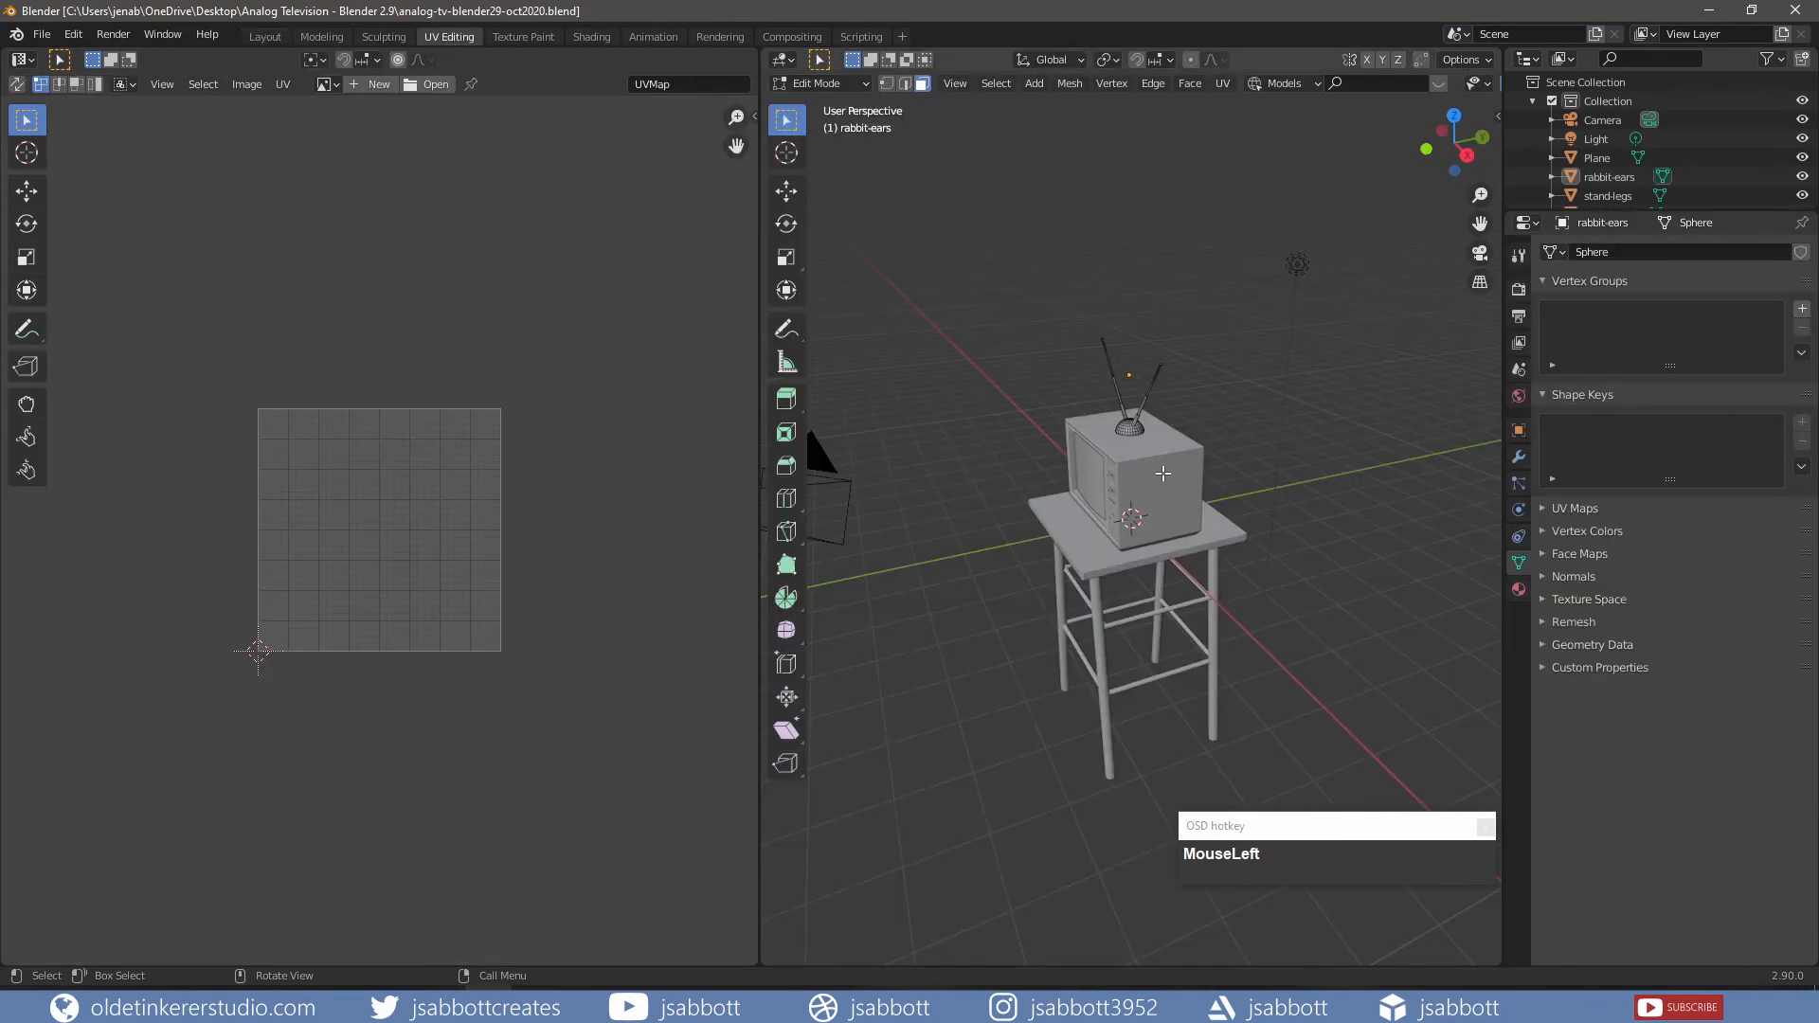
key("Tab")
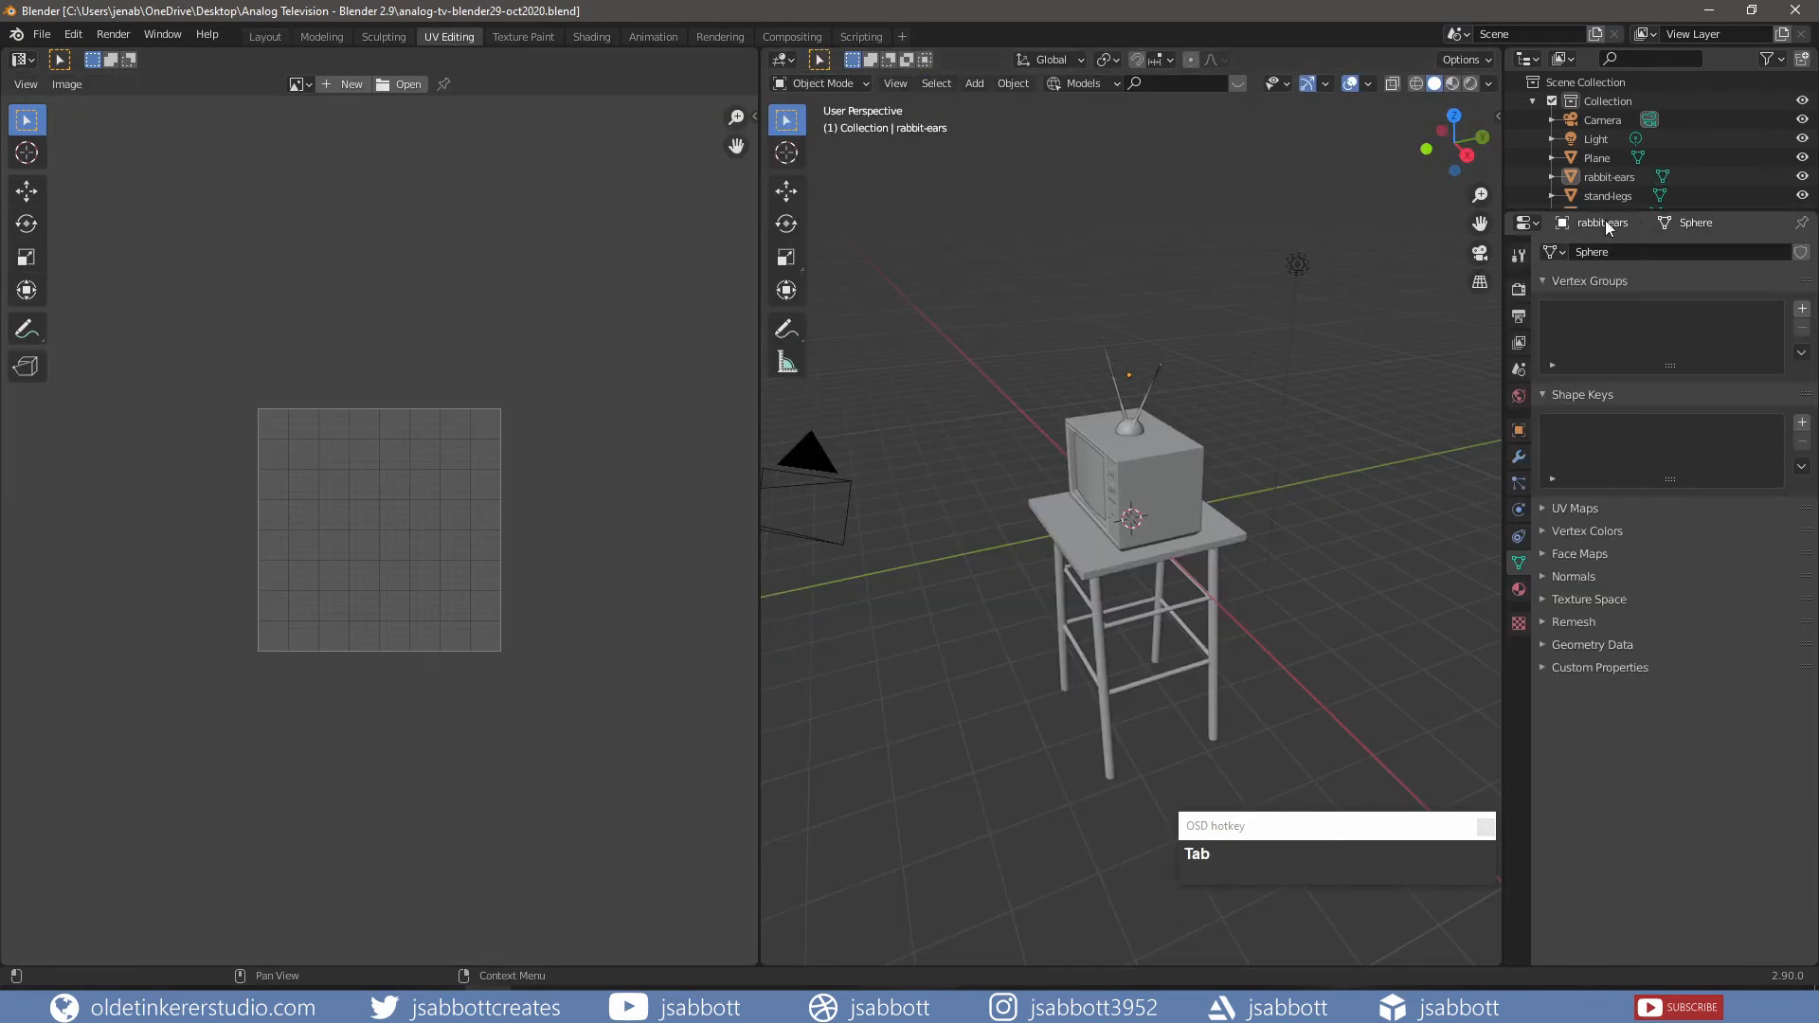
left_click_drag(1611, 210, 1623, 289)
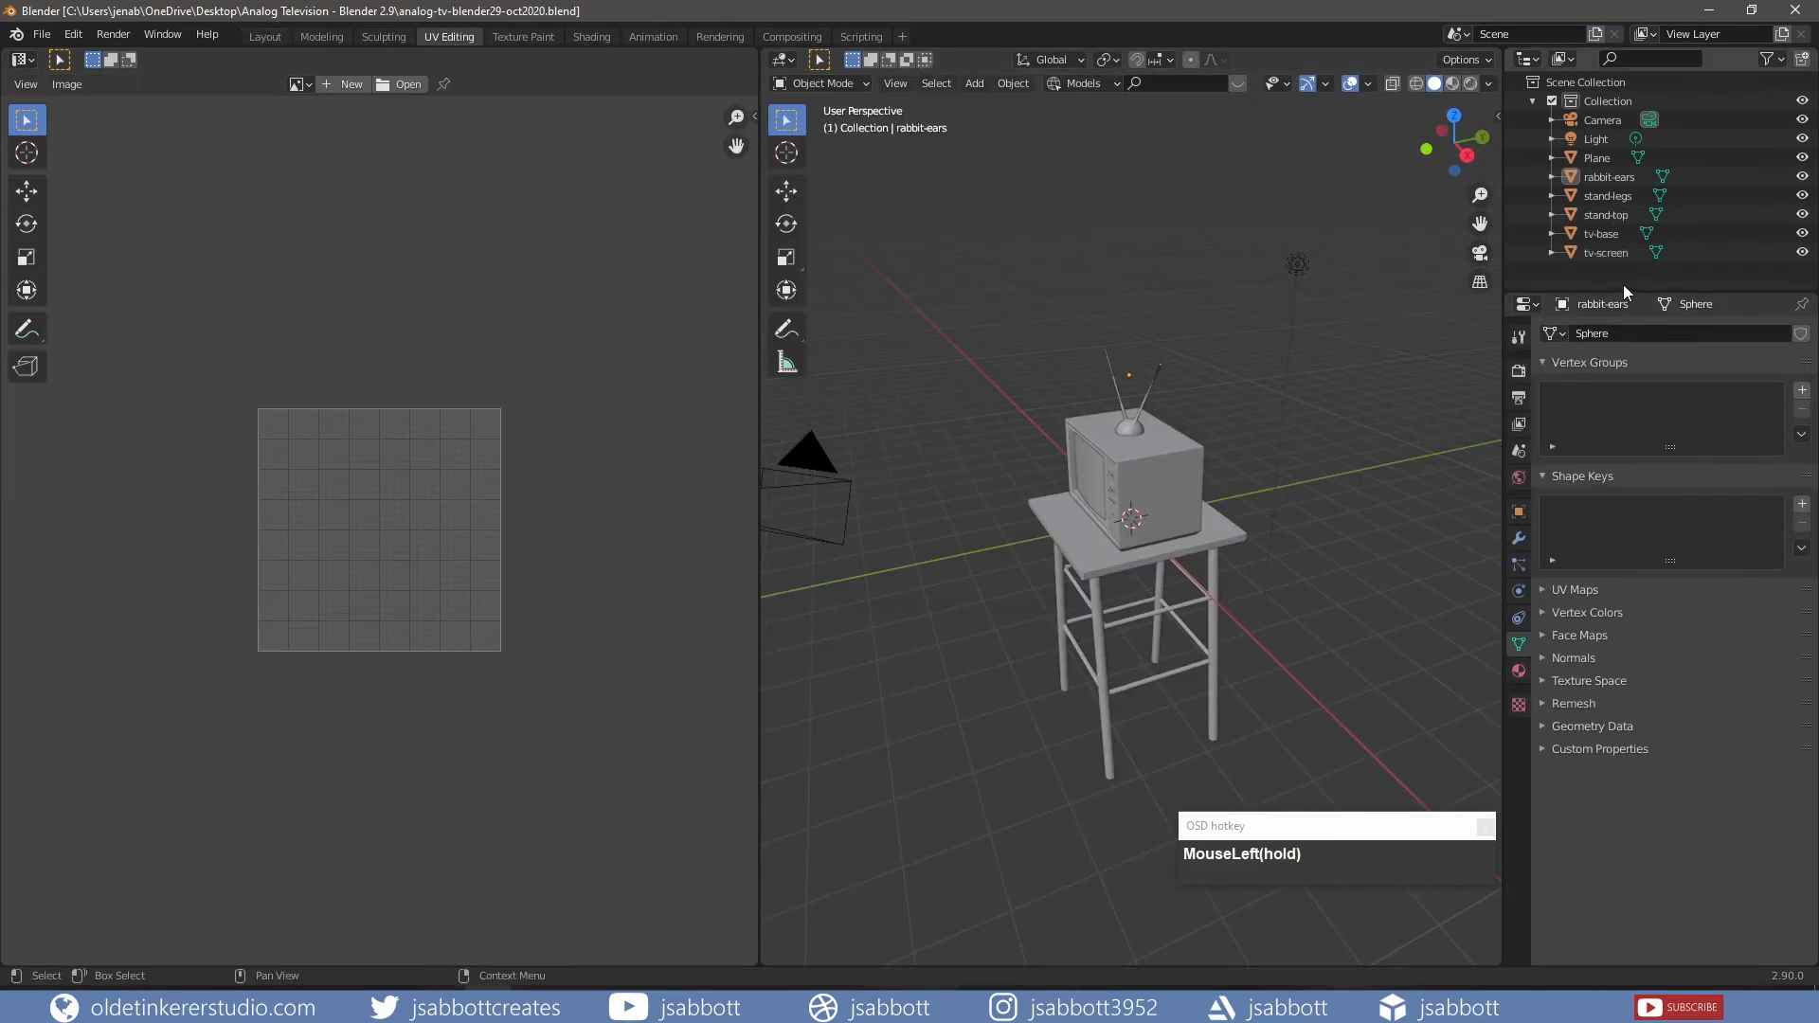
left_click(1607, 253)
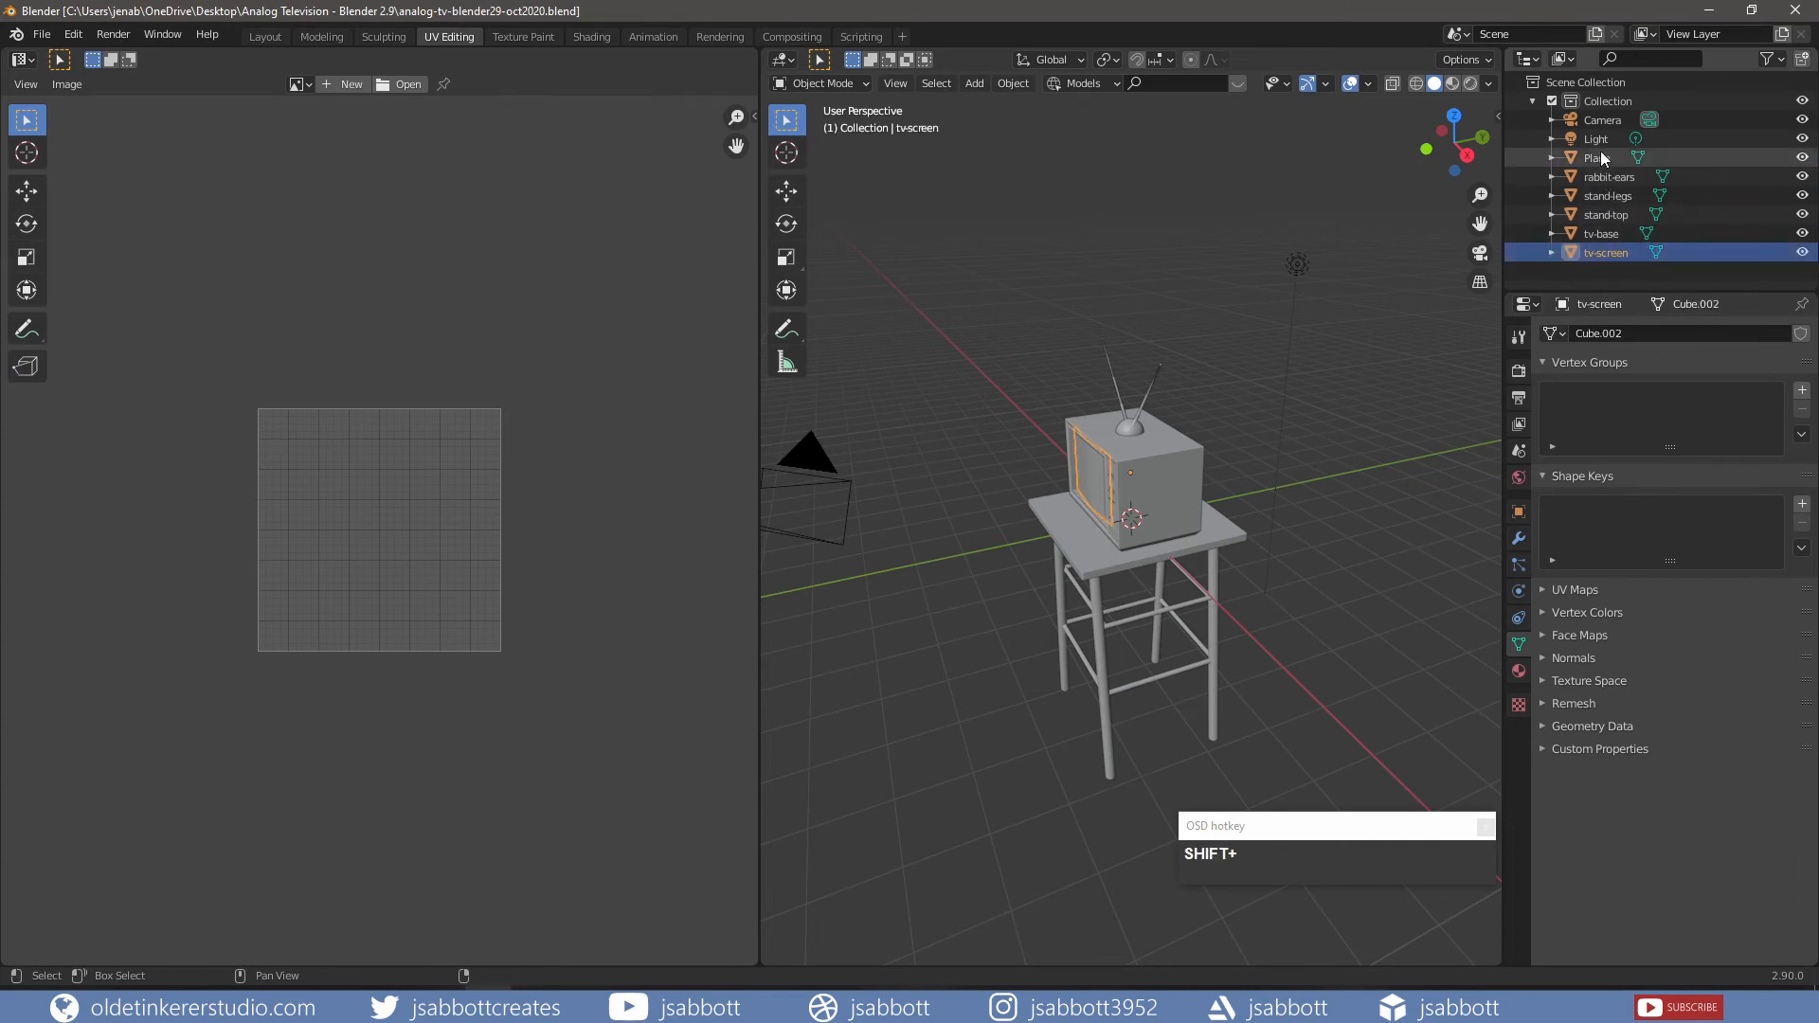
left_click(1601, 155, "shift")
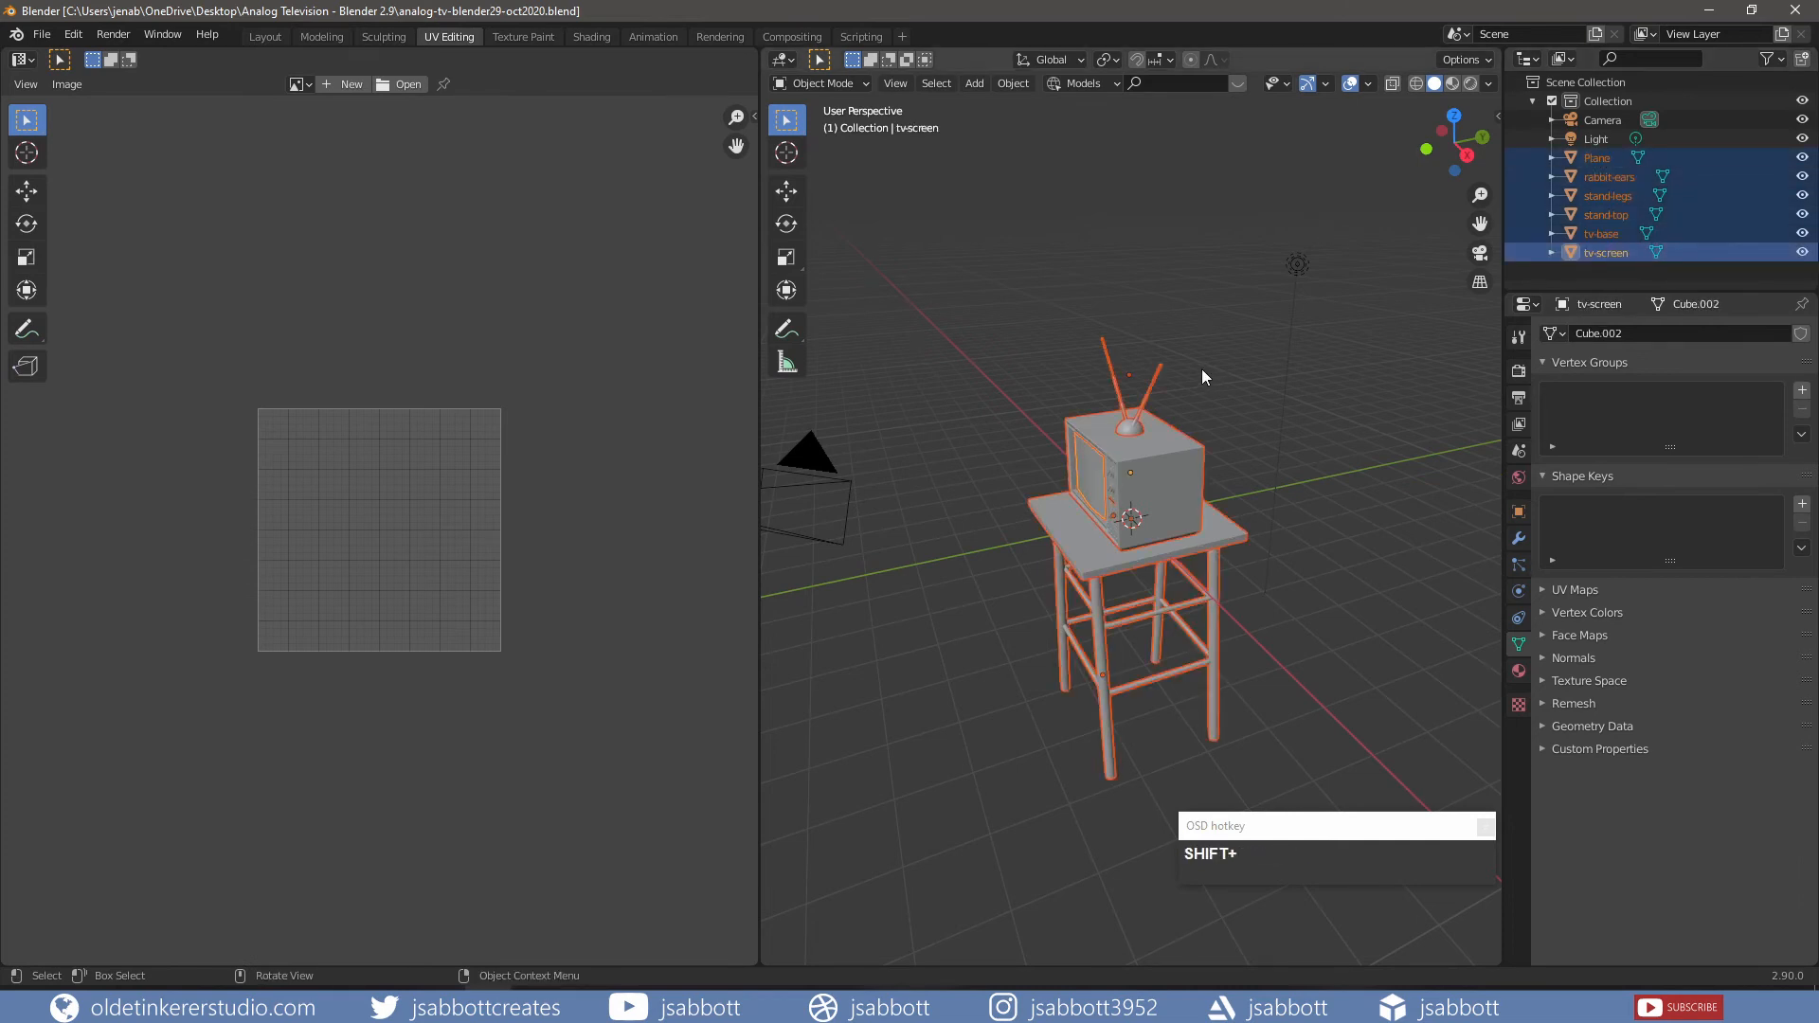
key("Tab")
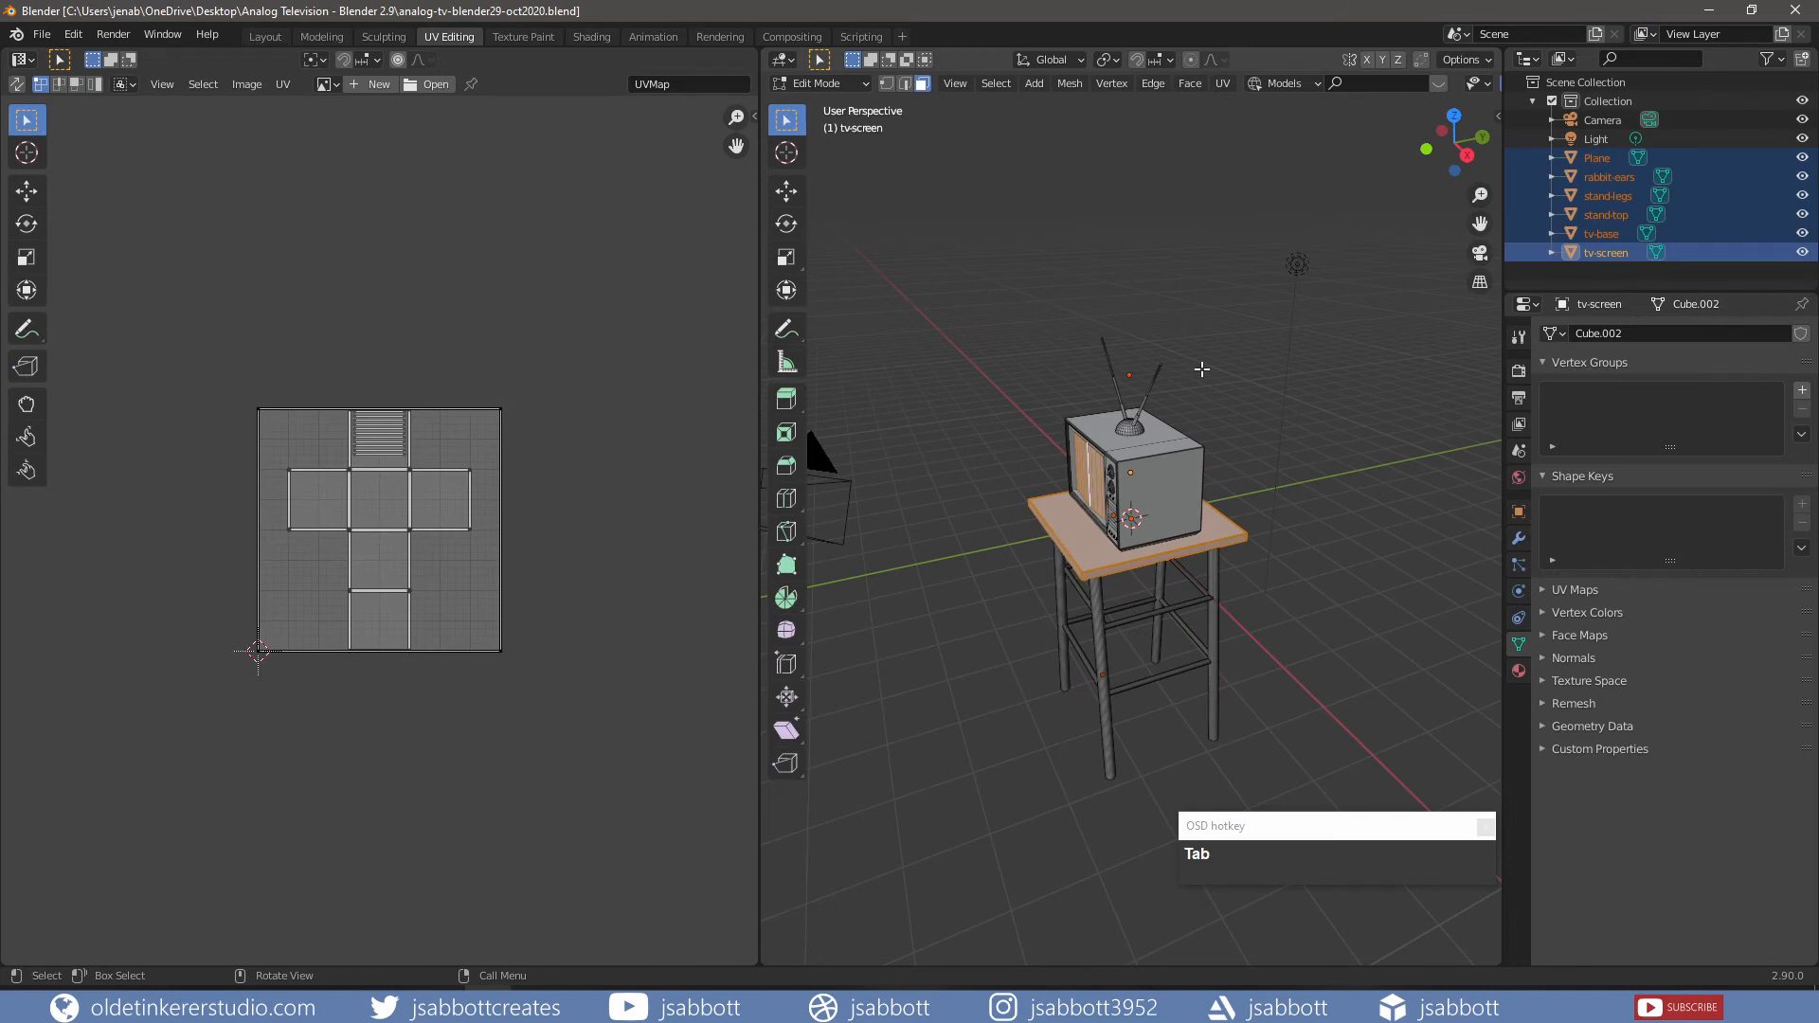
key("a")
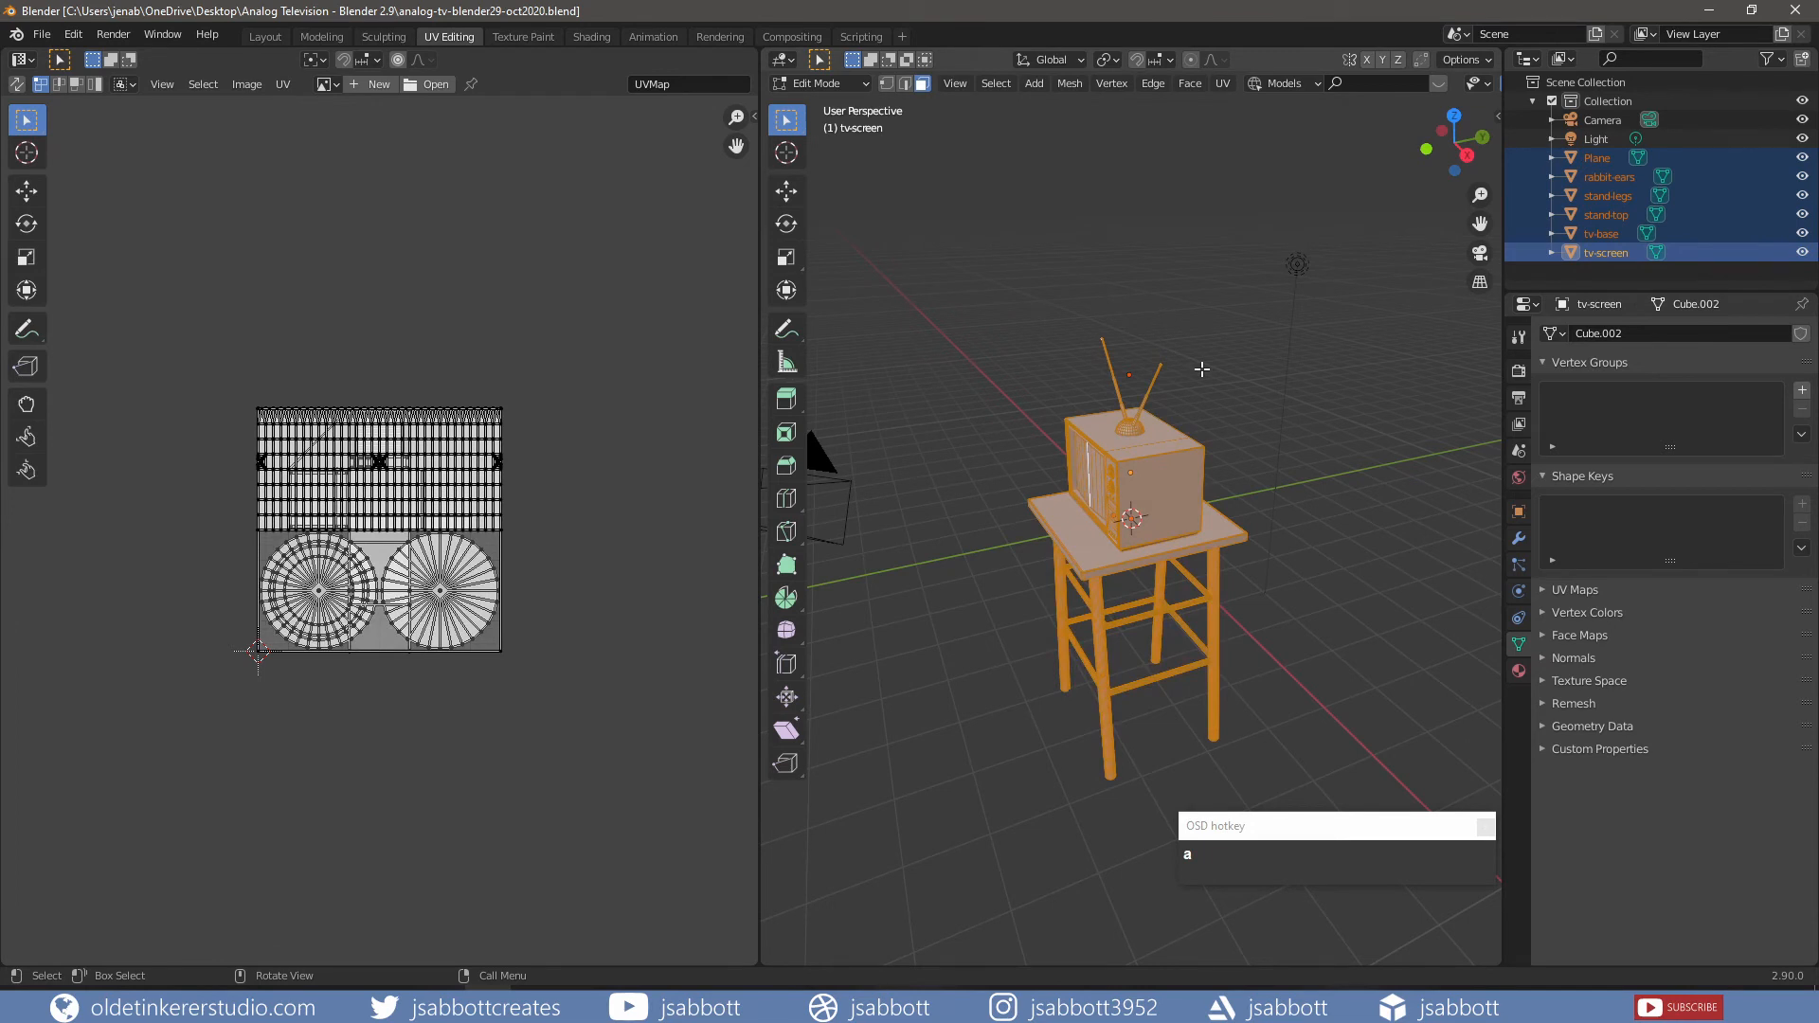
- Unwrap all selected faces with Smart UV Project using an island margin of 0.09
key("u")
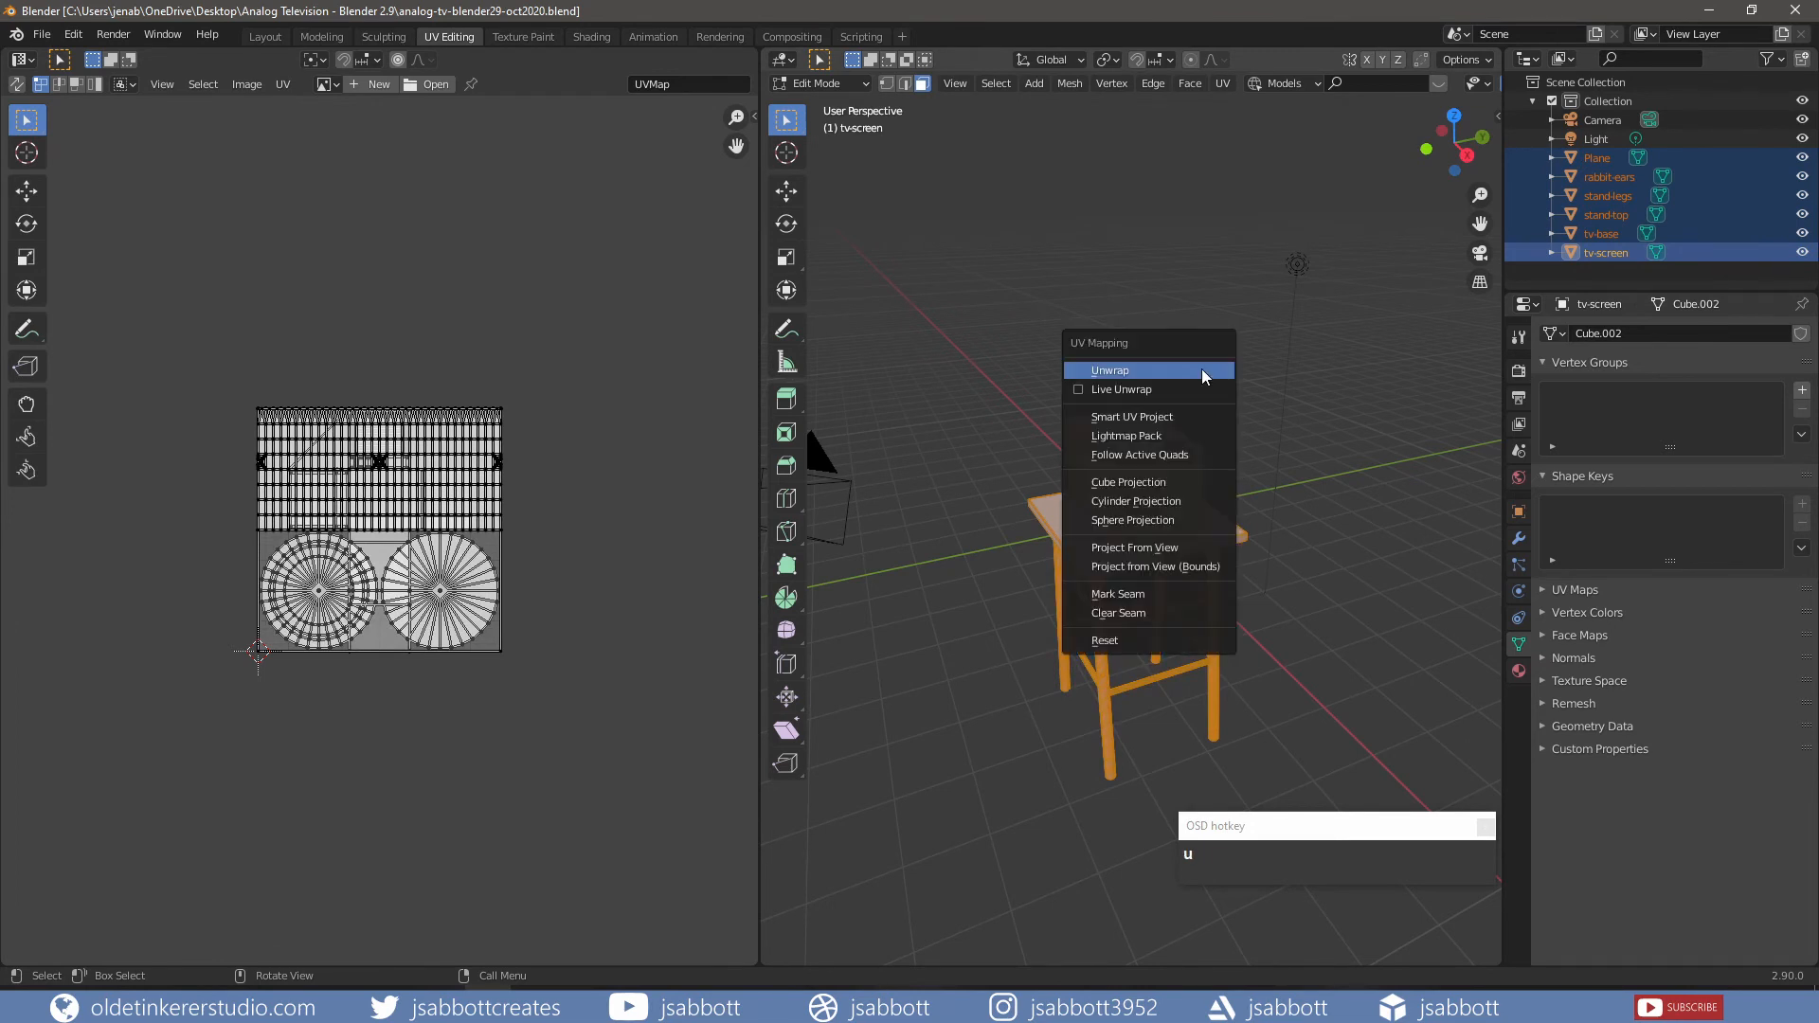
left_click(1202, 417)
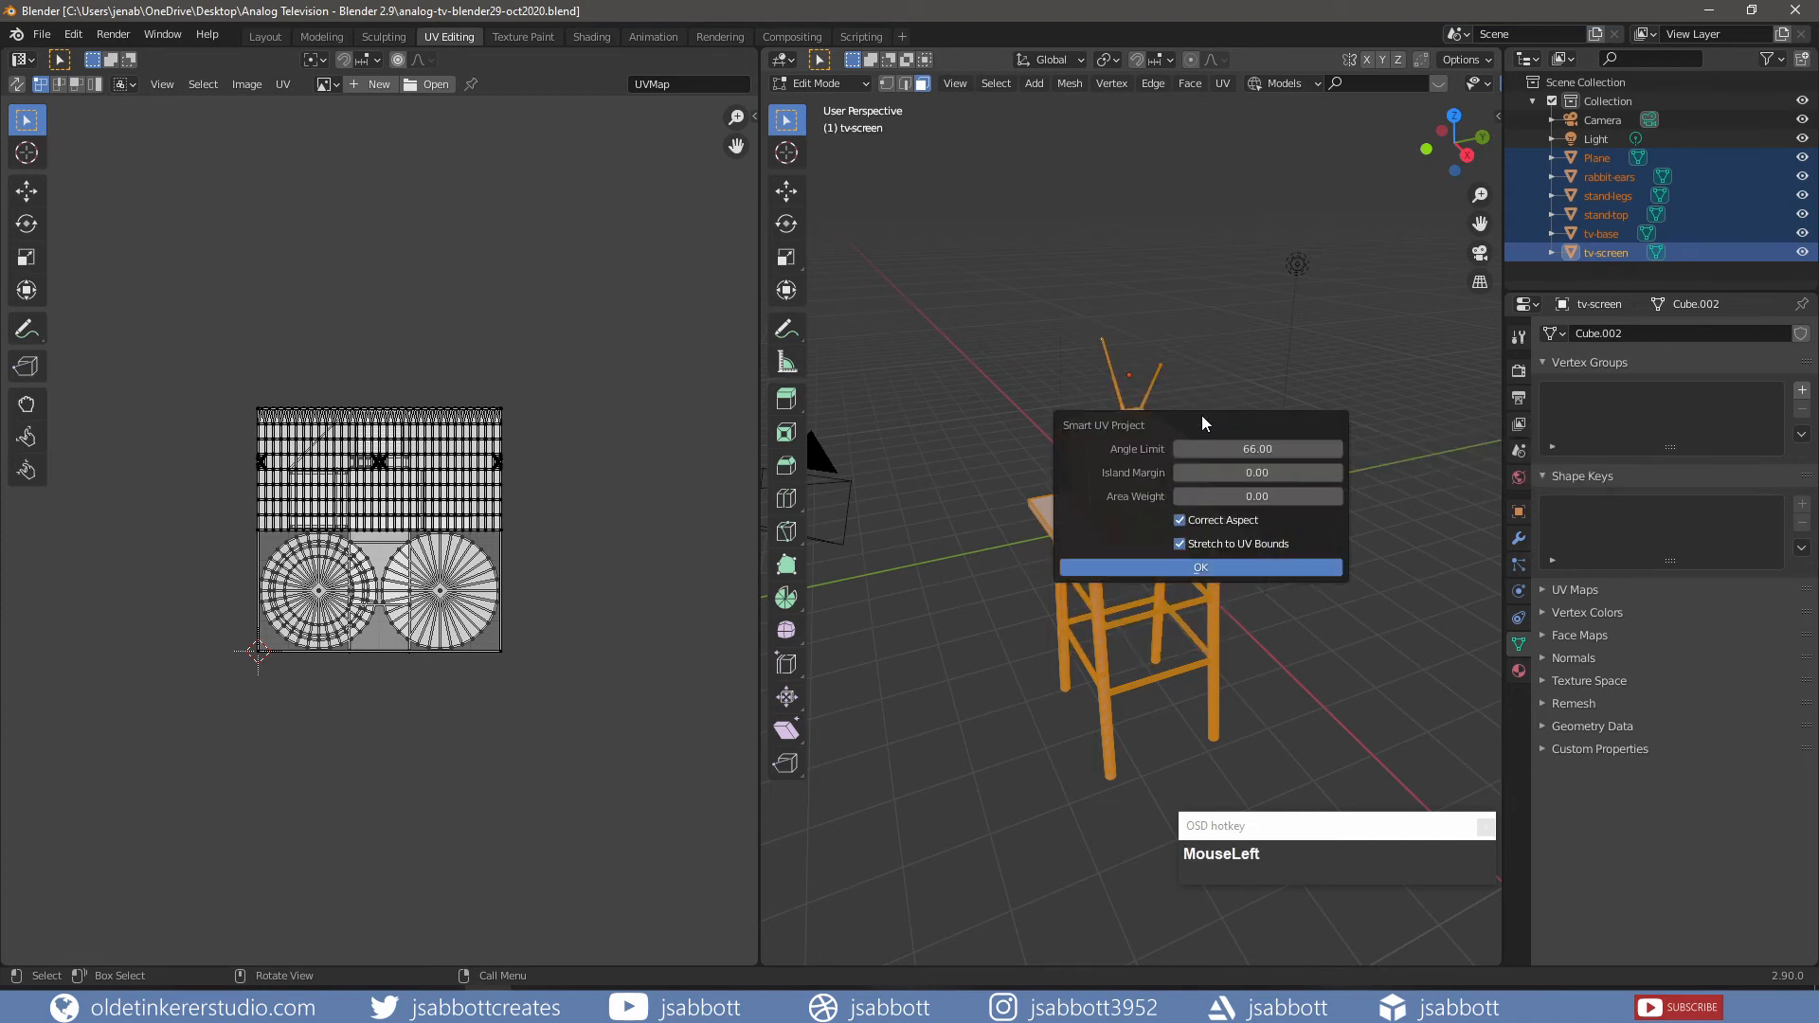
left_click(1336, 473)
left_click(1336, 473)
left_click(1336, 473)
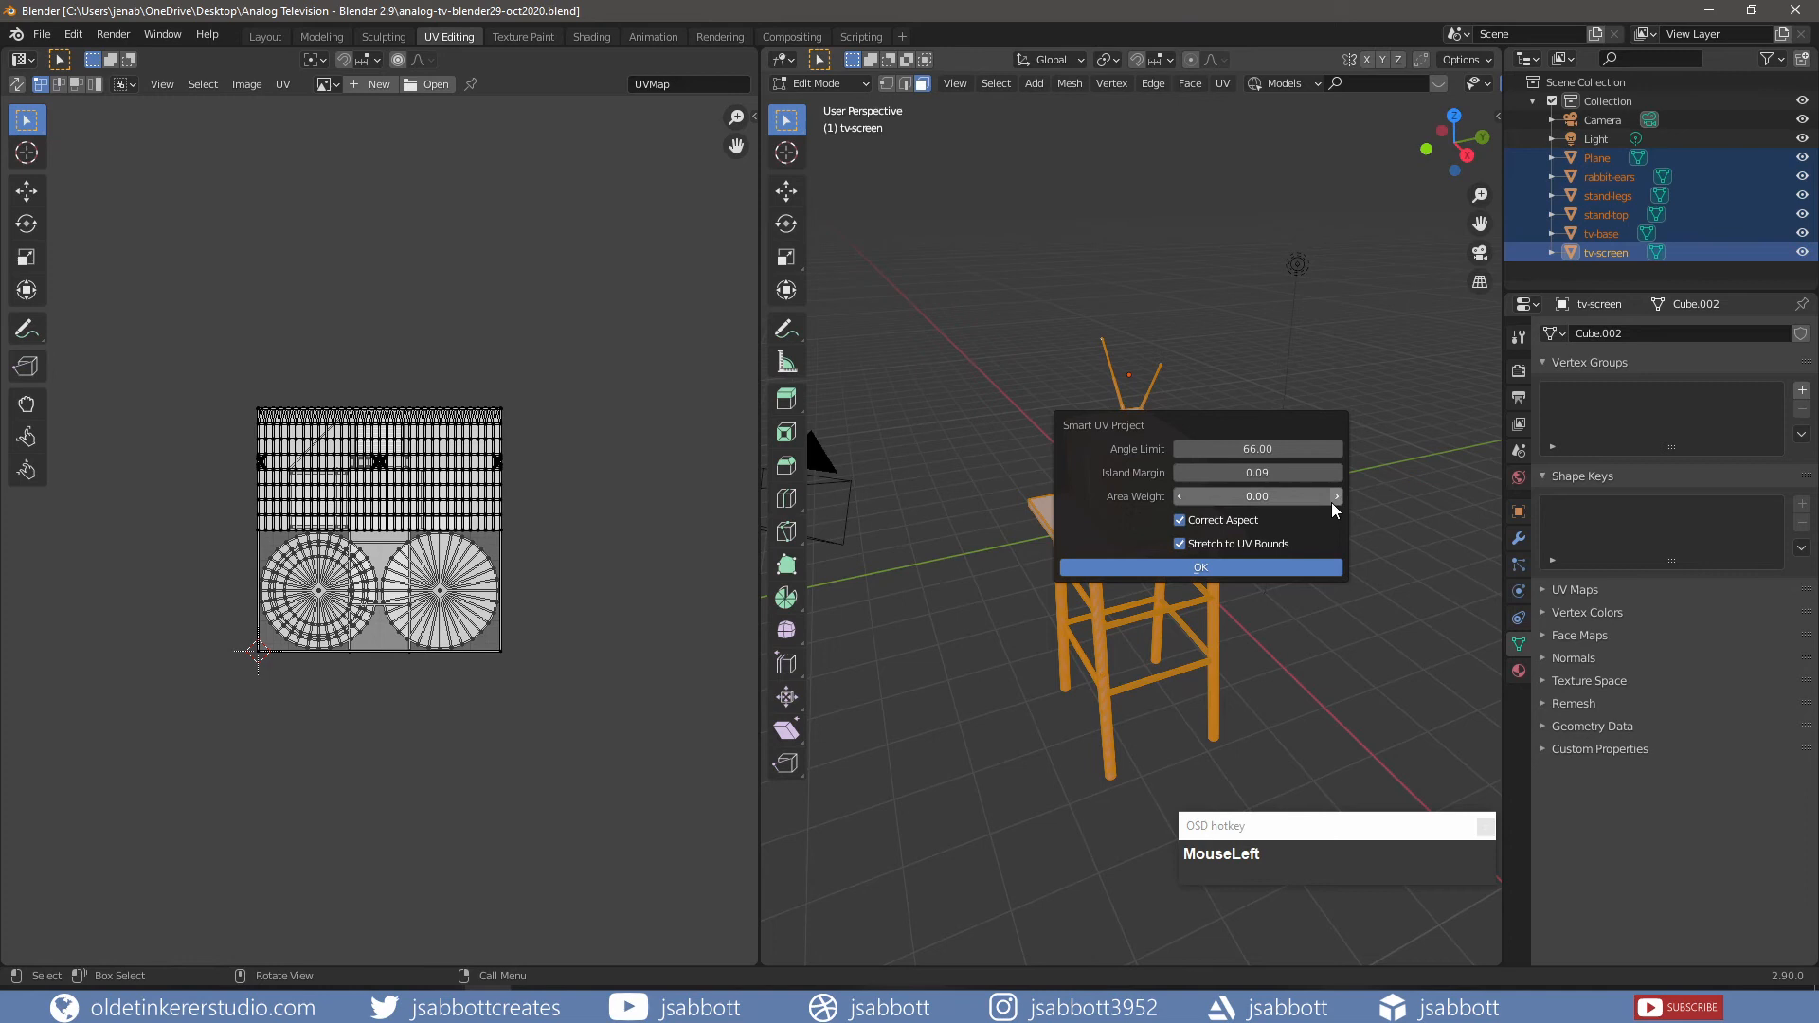
left_click(1305, 570)
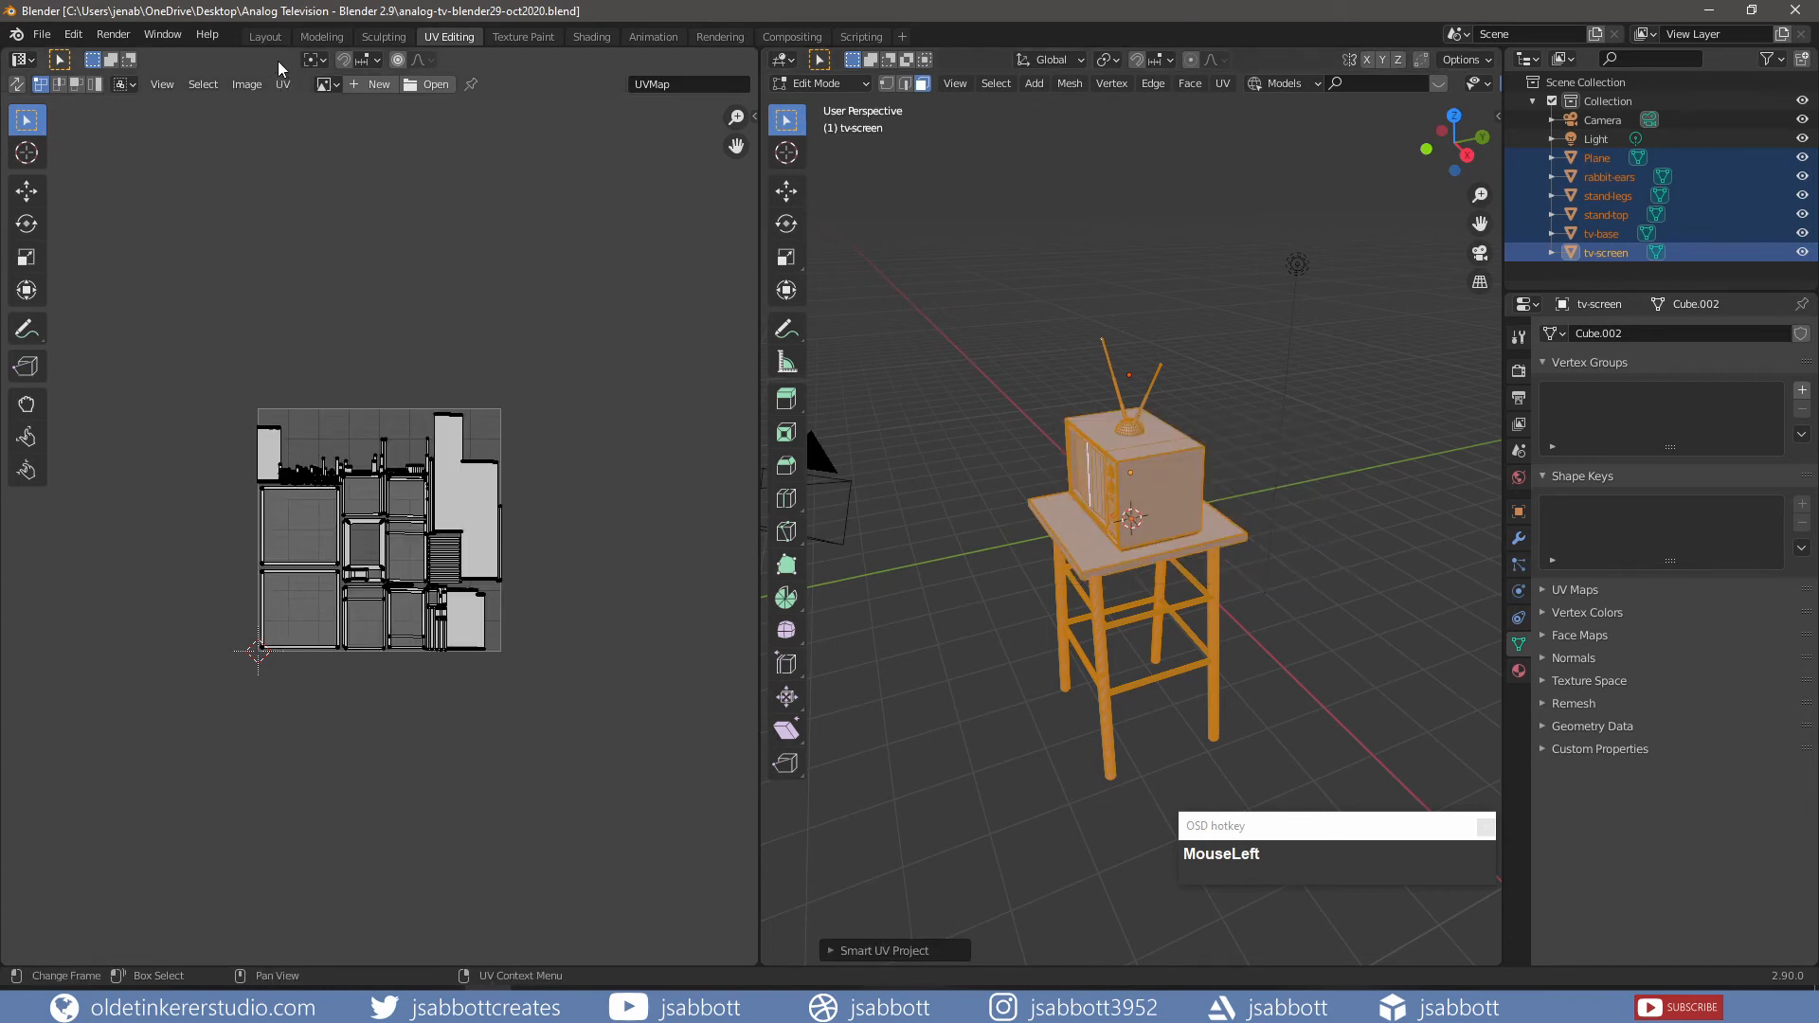
- Save the file with the unwrapped UVs and switch to the Shading workspace
left_click(291, 88)
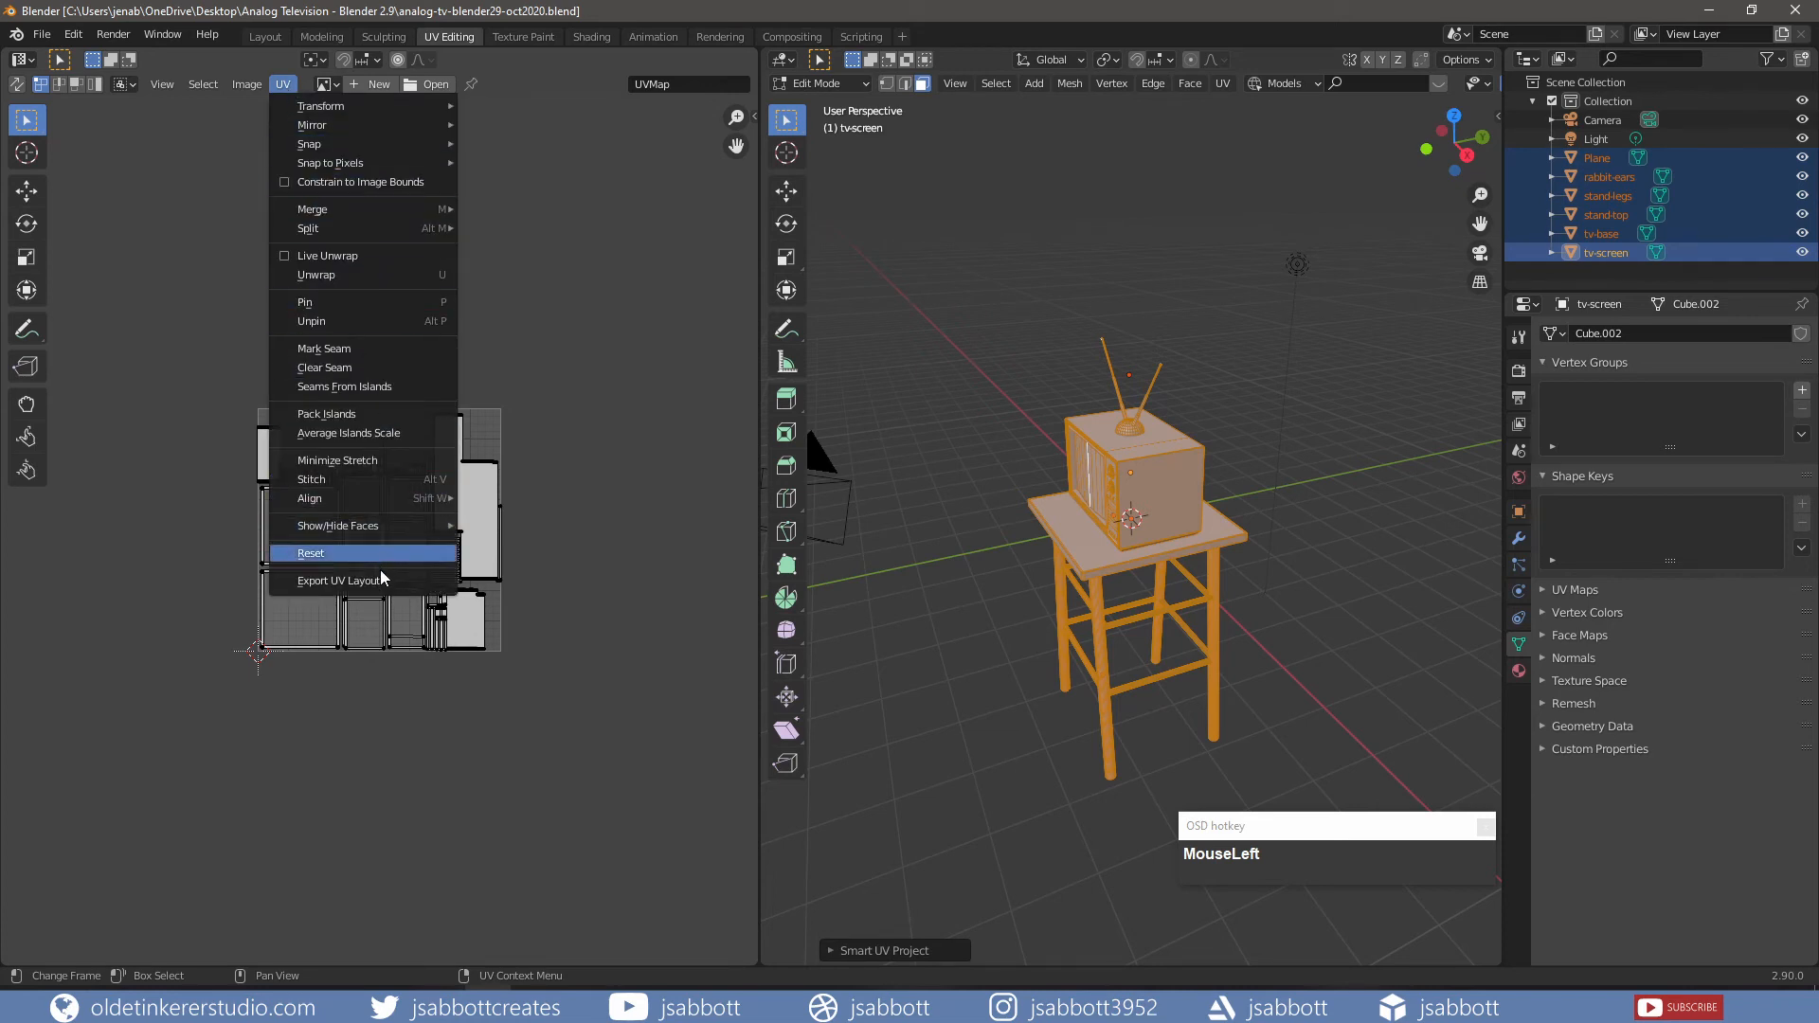
key("ctrl+s")
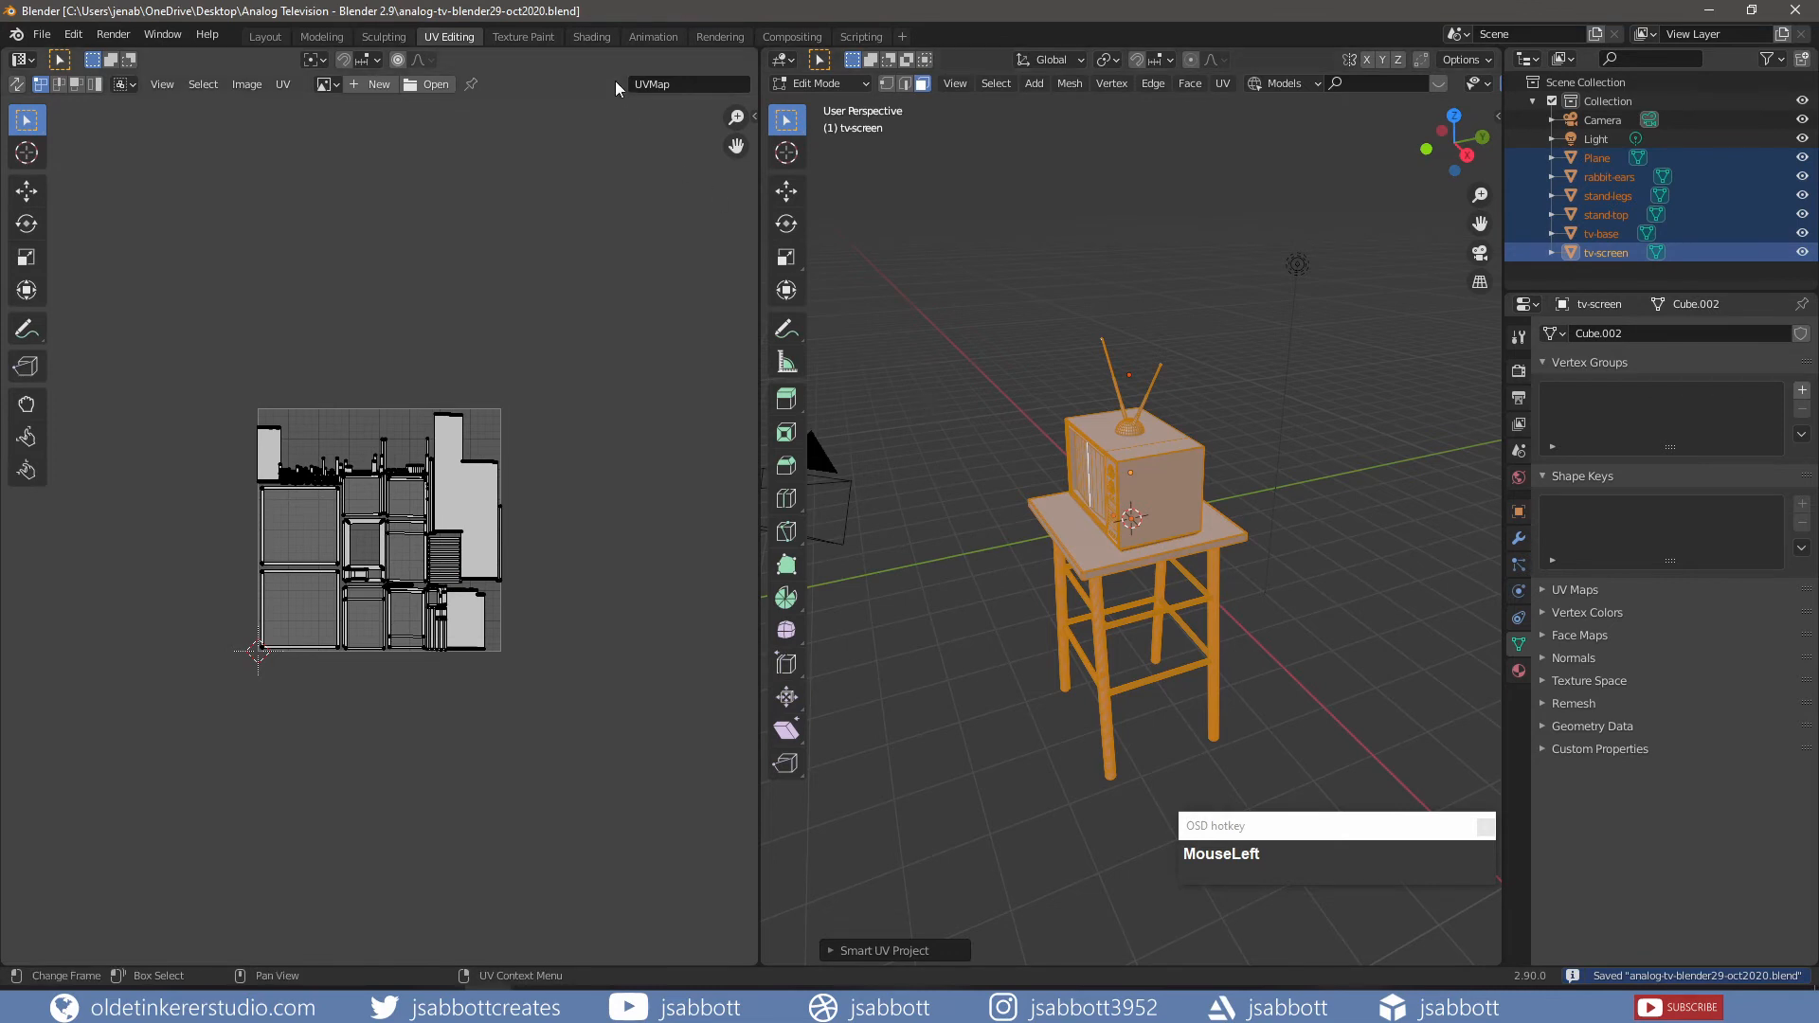
left_click(591, 36)
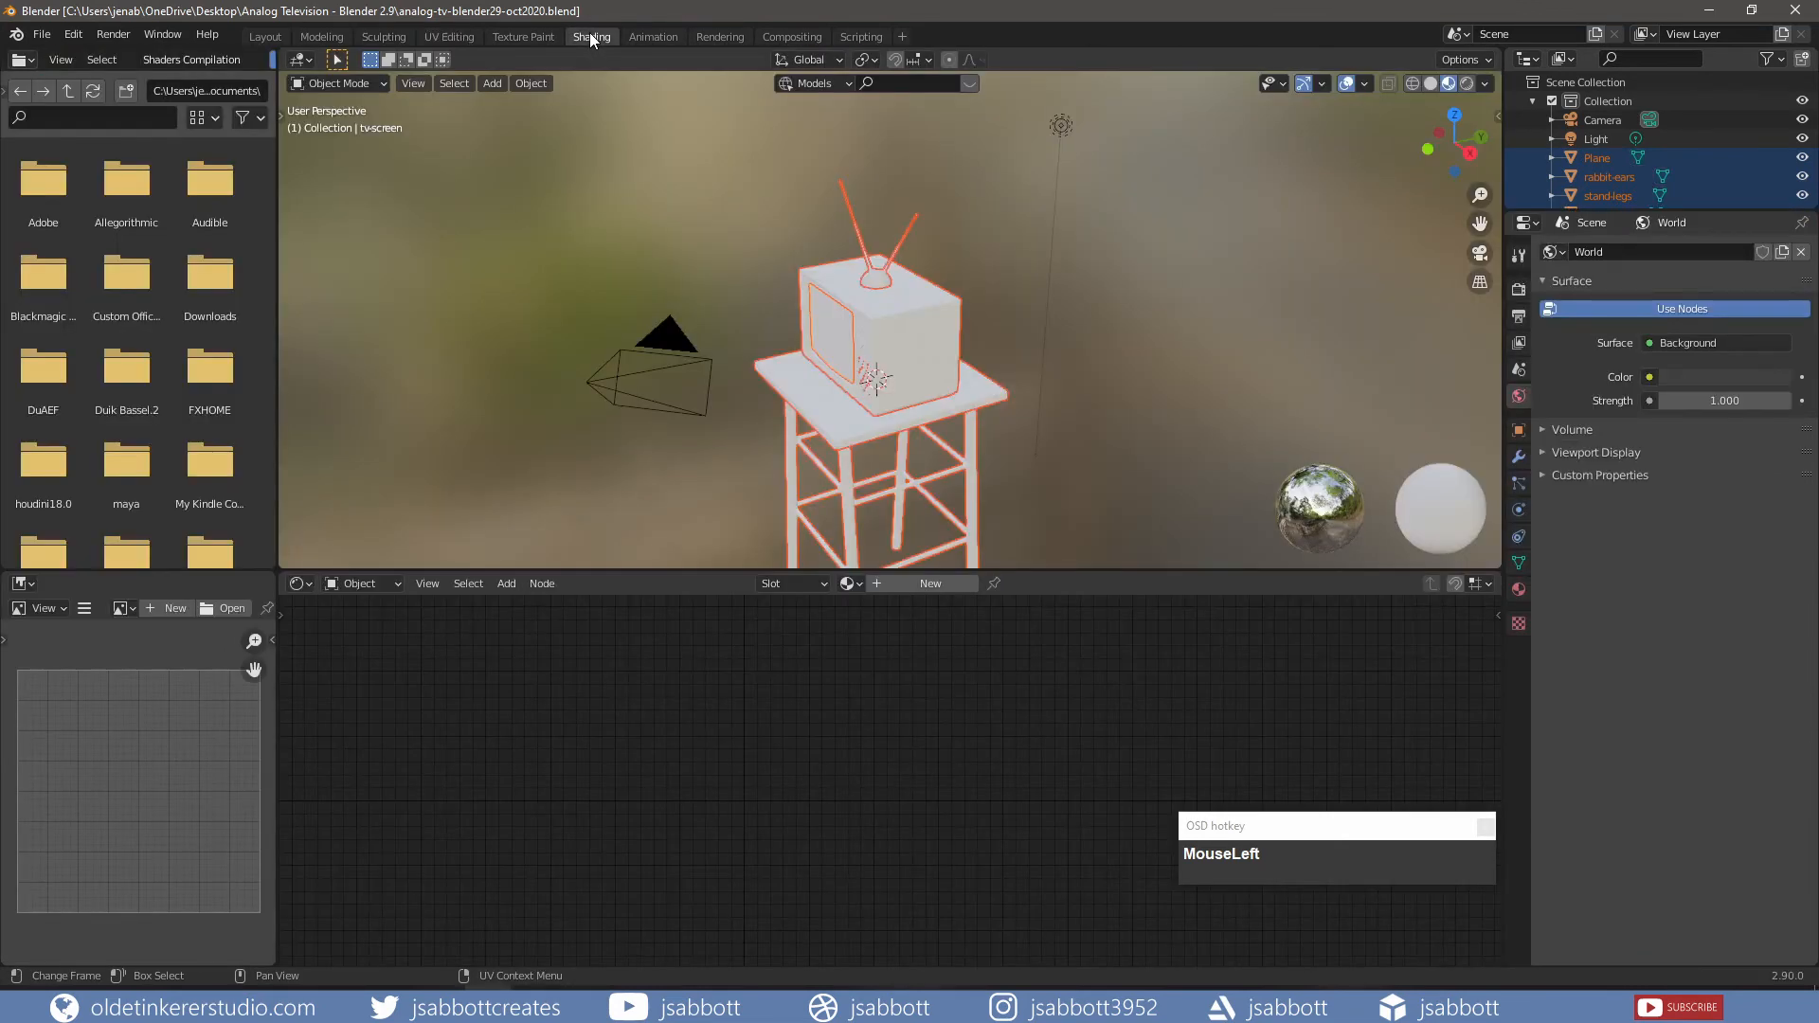
- Select the scene light in the enlarged object list and change its type to Area
left_click(1596, 140)
left_click_drag(1613, 206, 1594, 384)
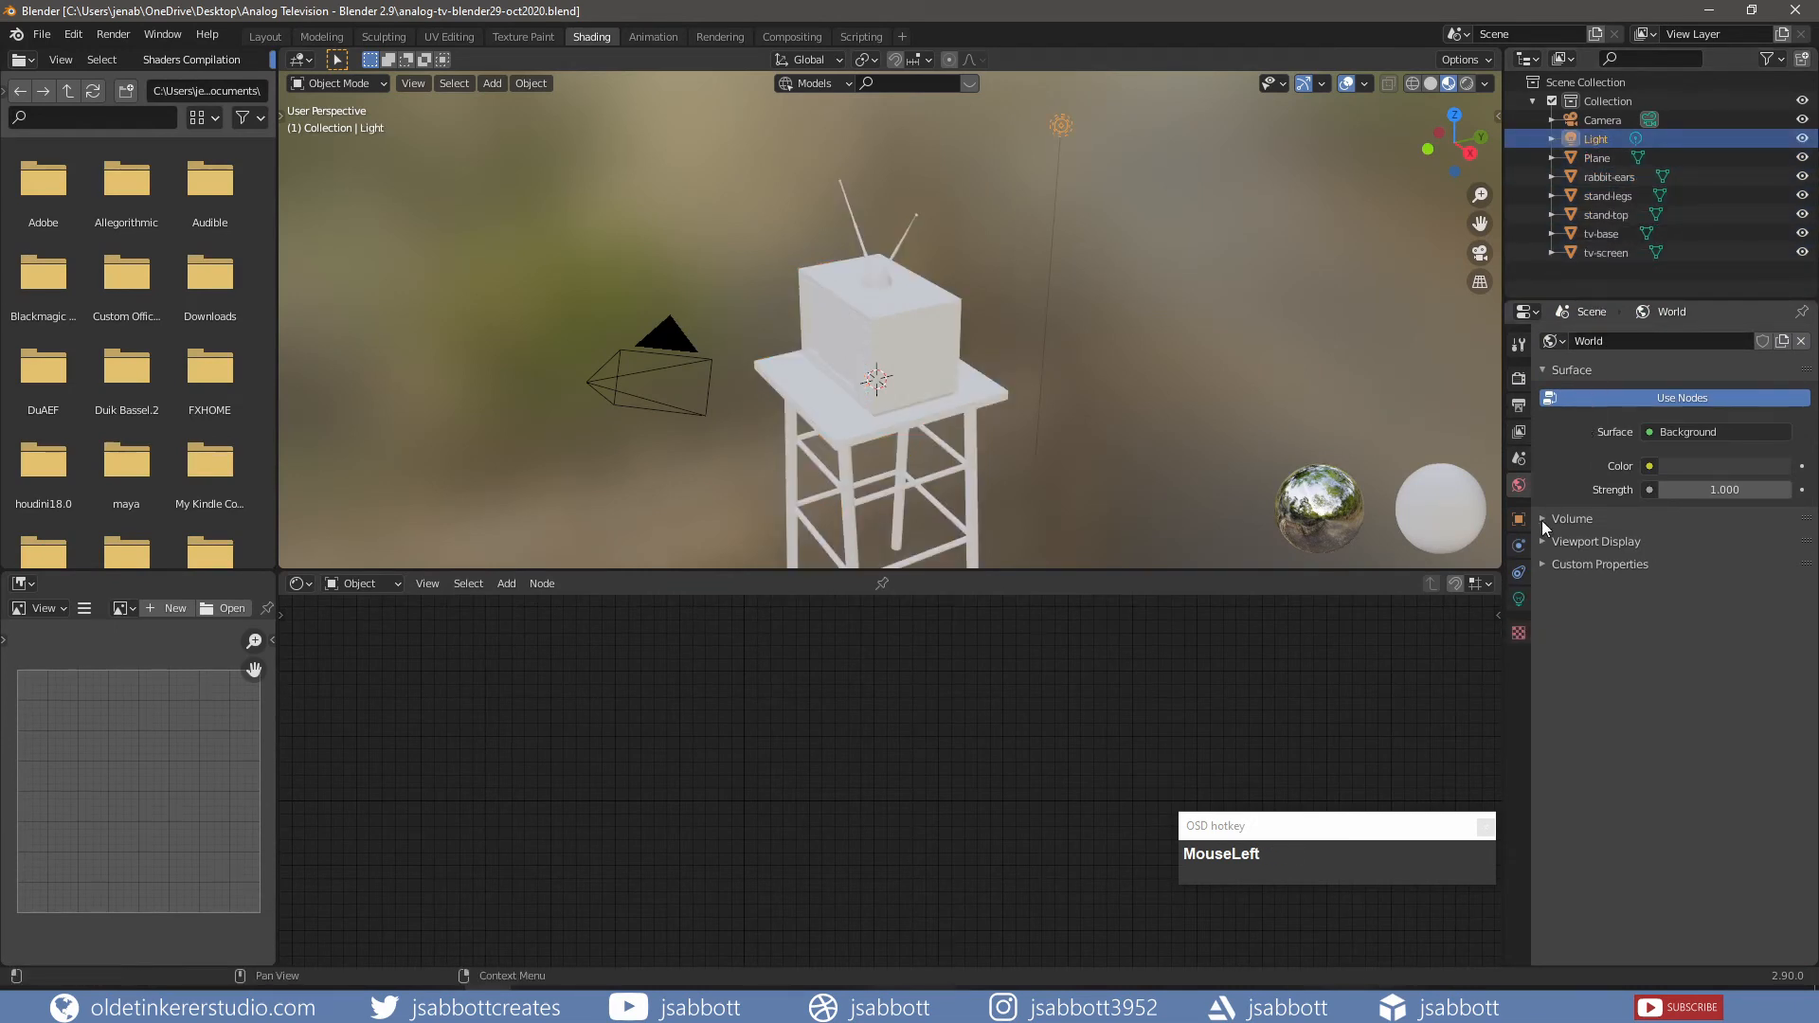
left_click(1519, 600)
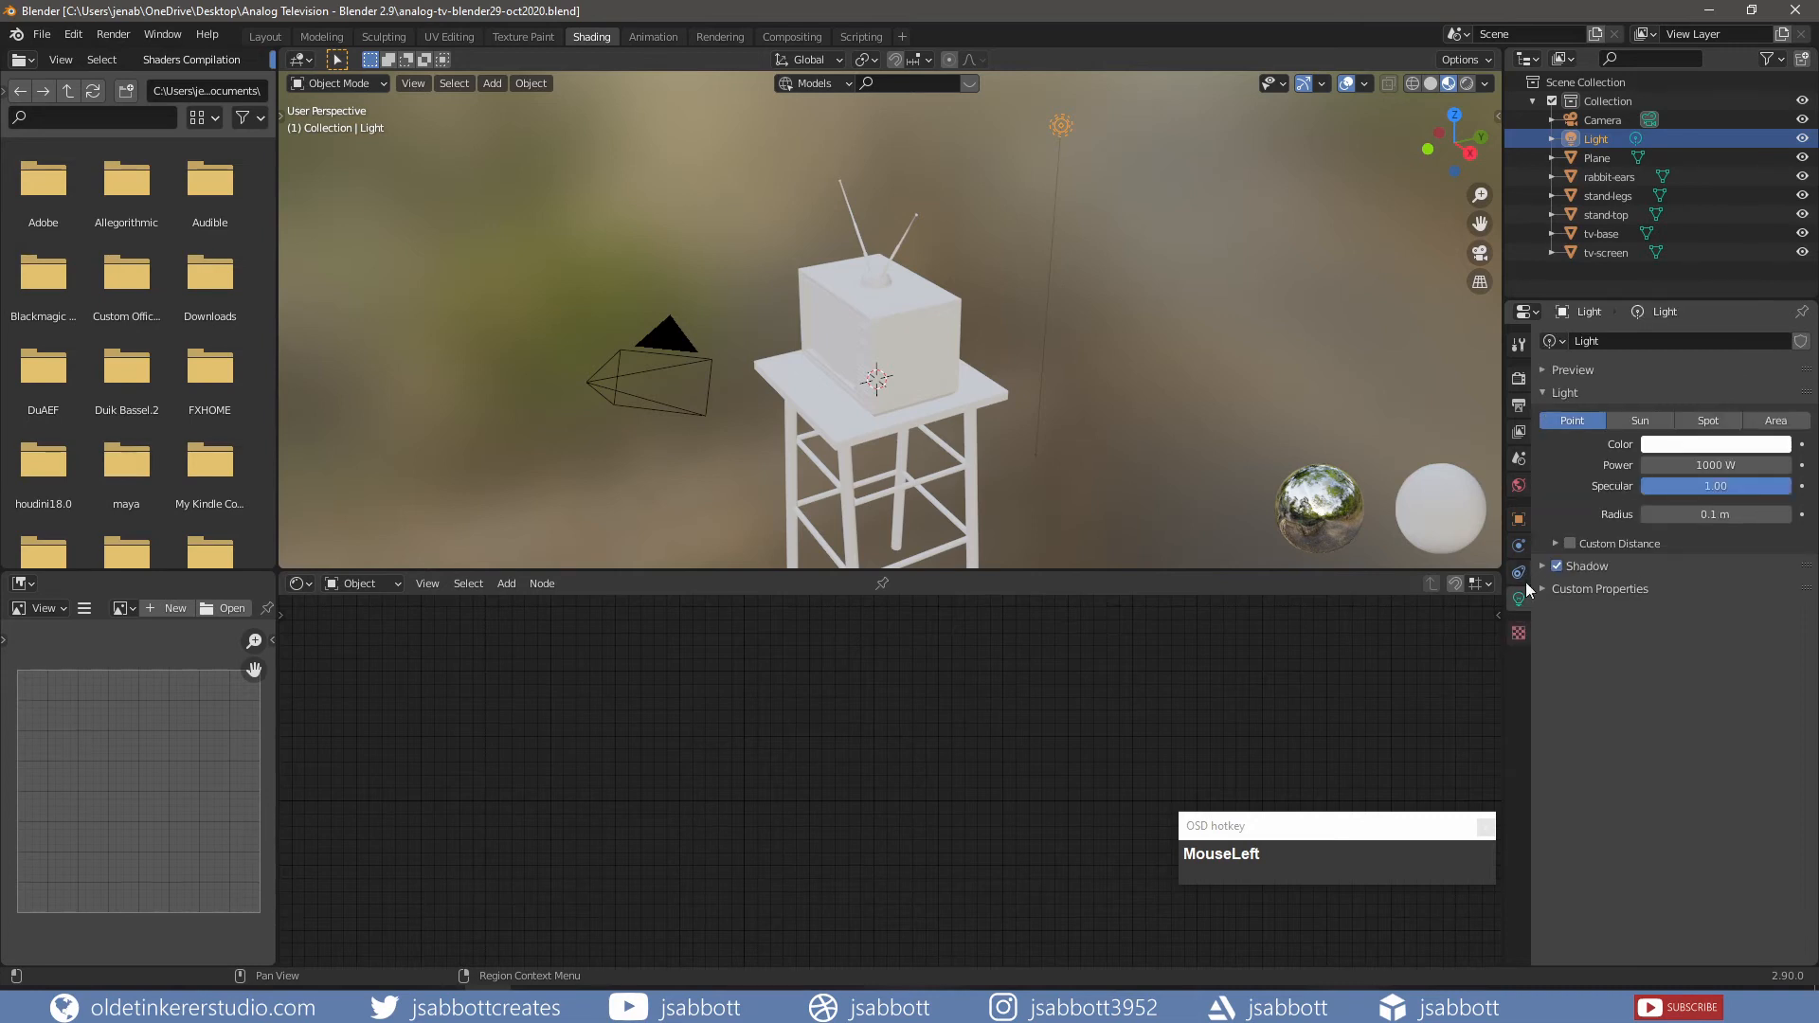
left_click(1768, 424)
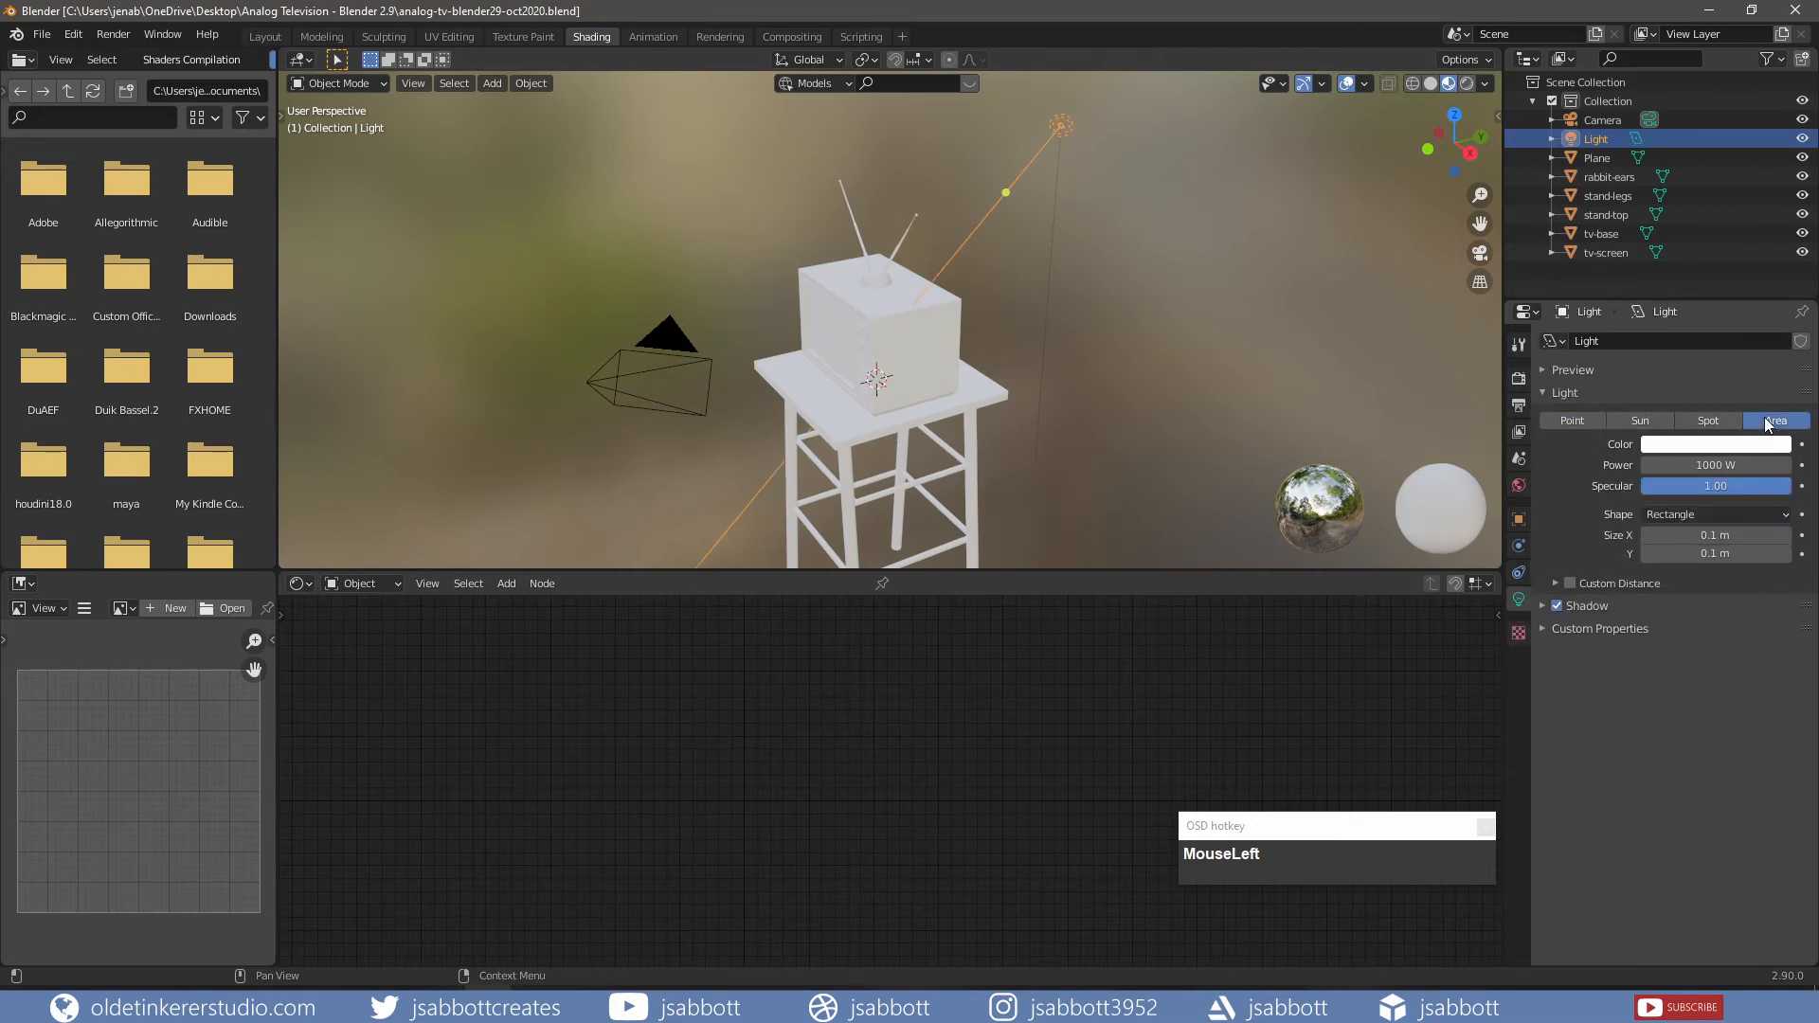
- In top view, move the area light farther behind the television along Y and about 3 m outward along positive X
key("KP_7")
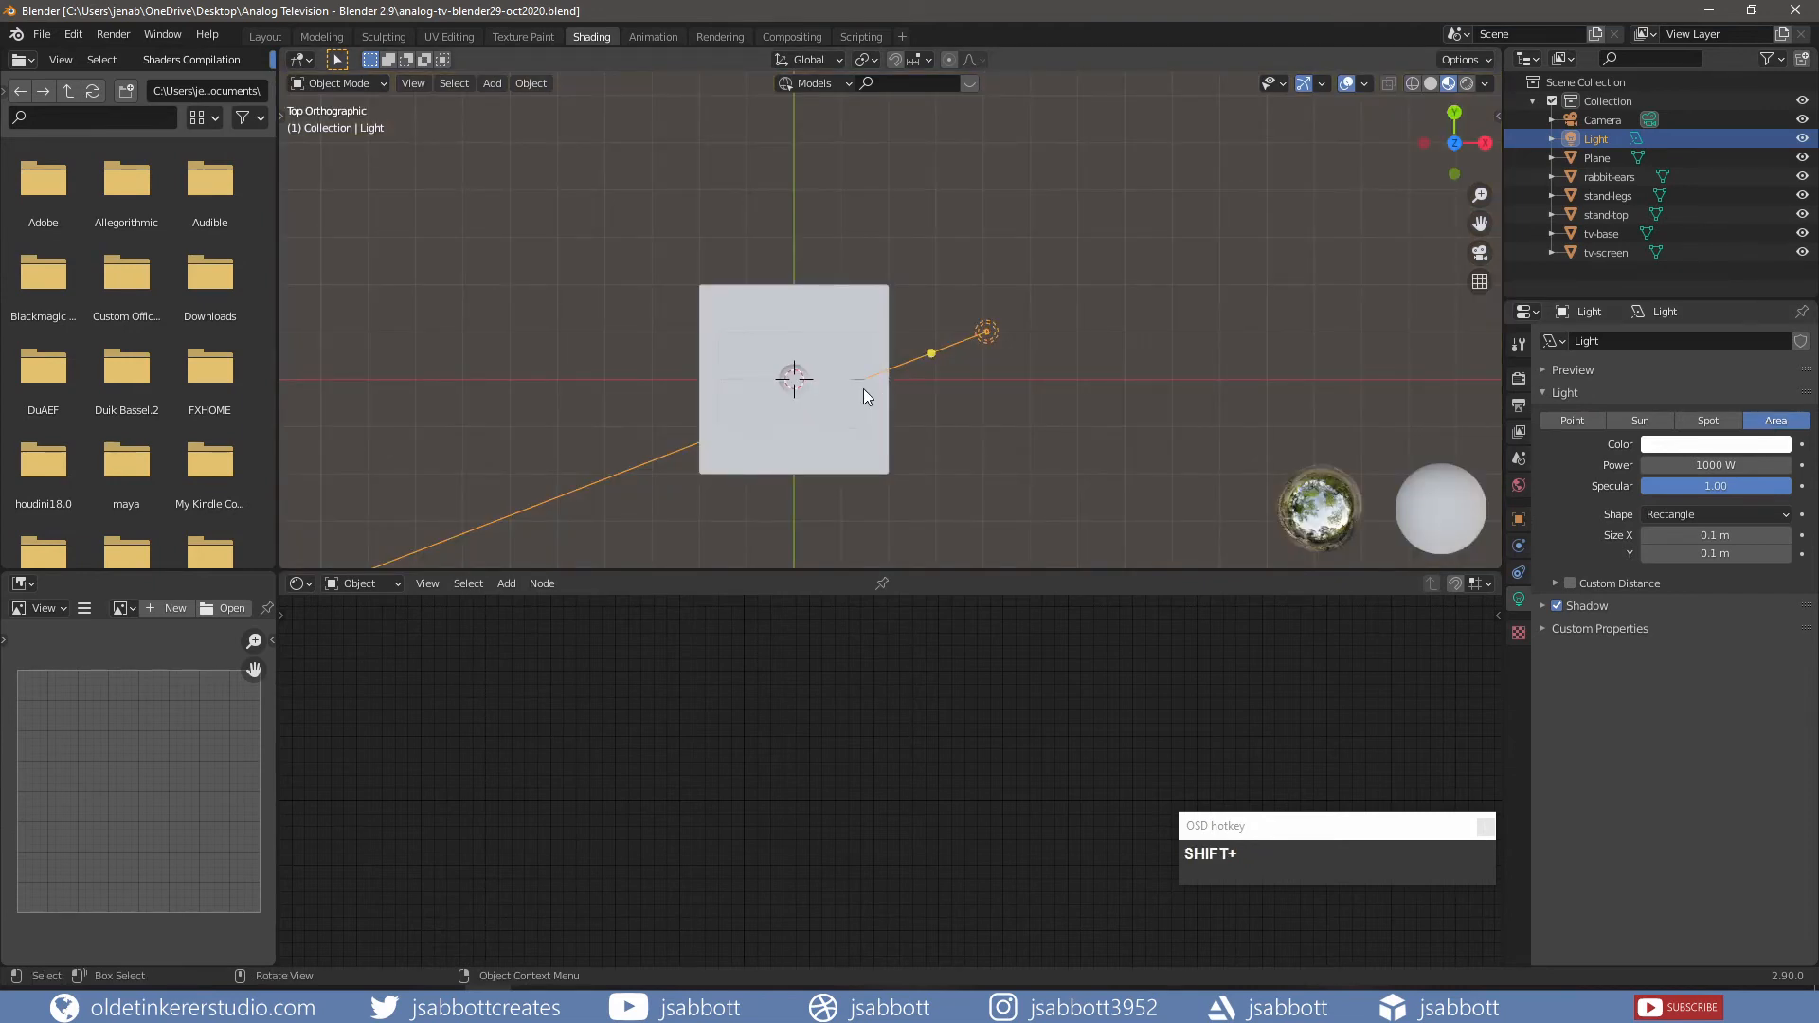
key("g")
key("y")
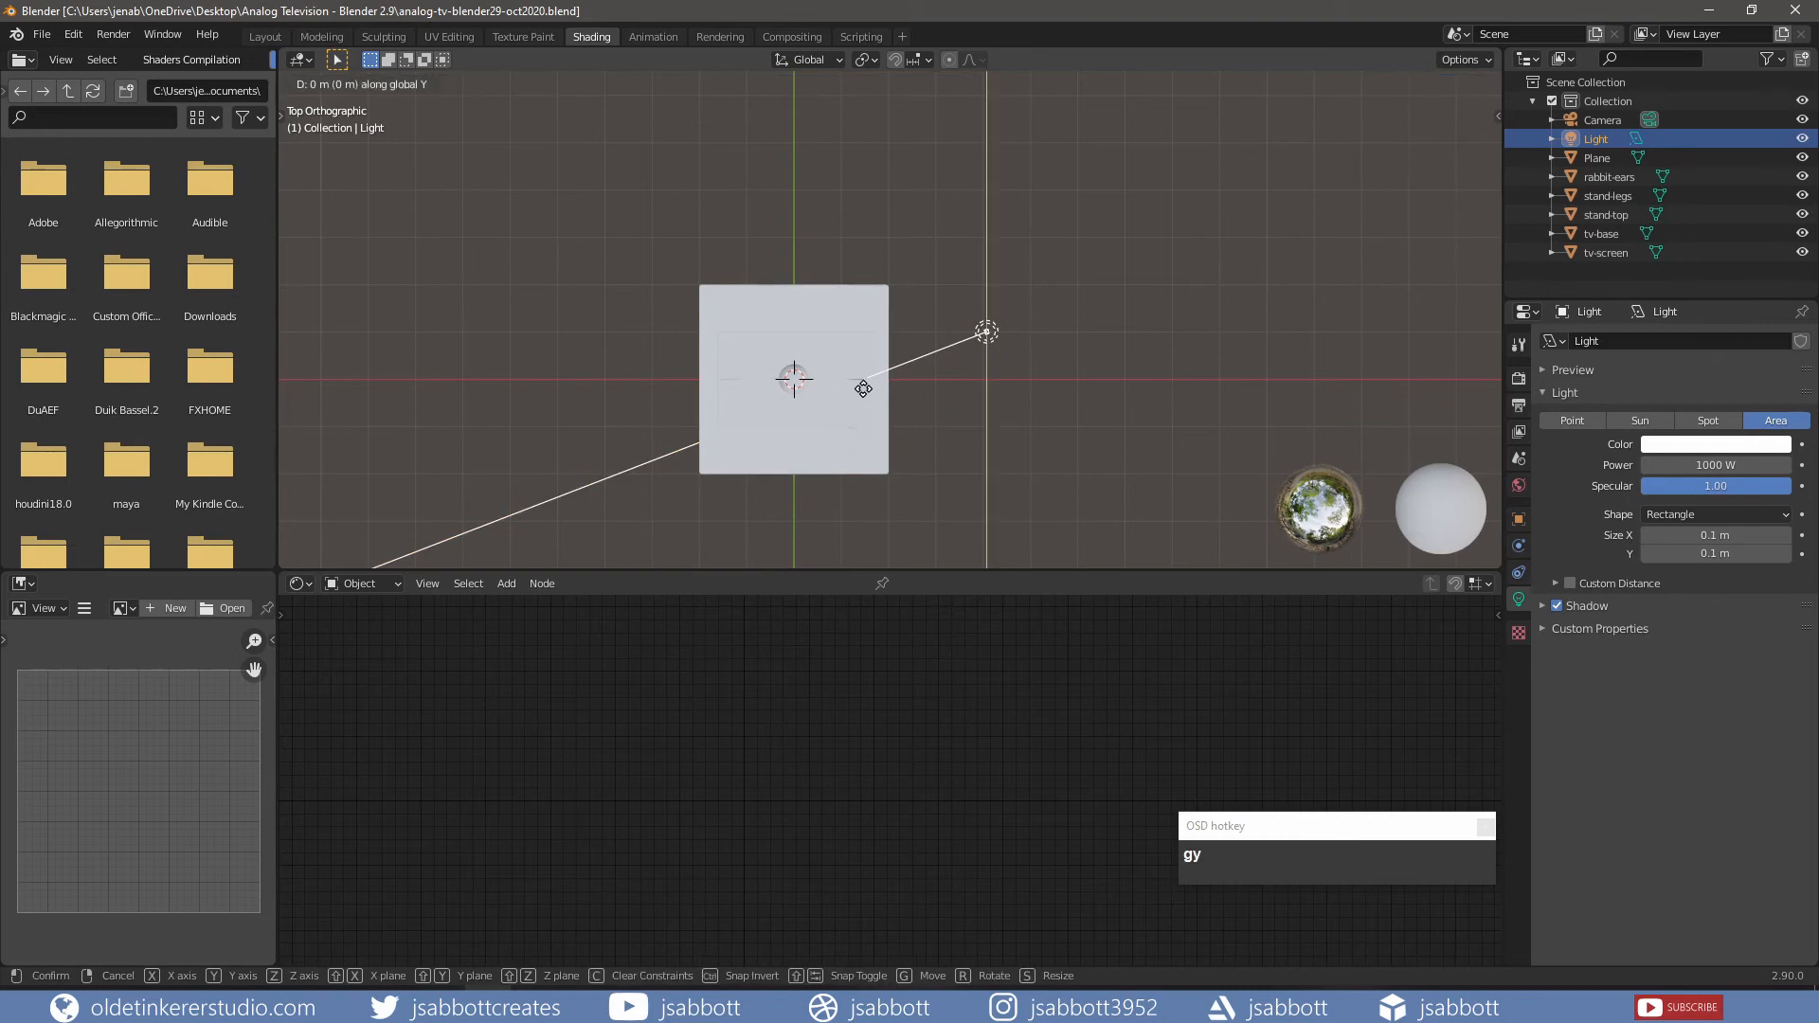
left_click(900, 276)
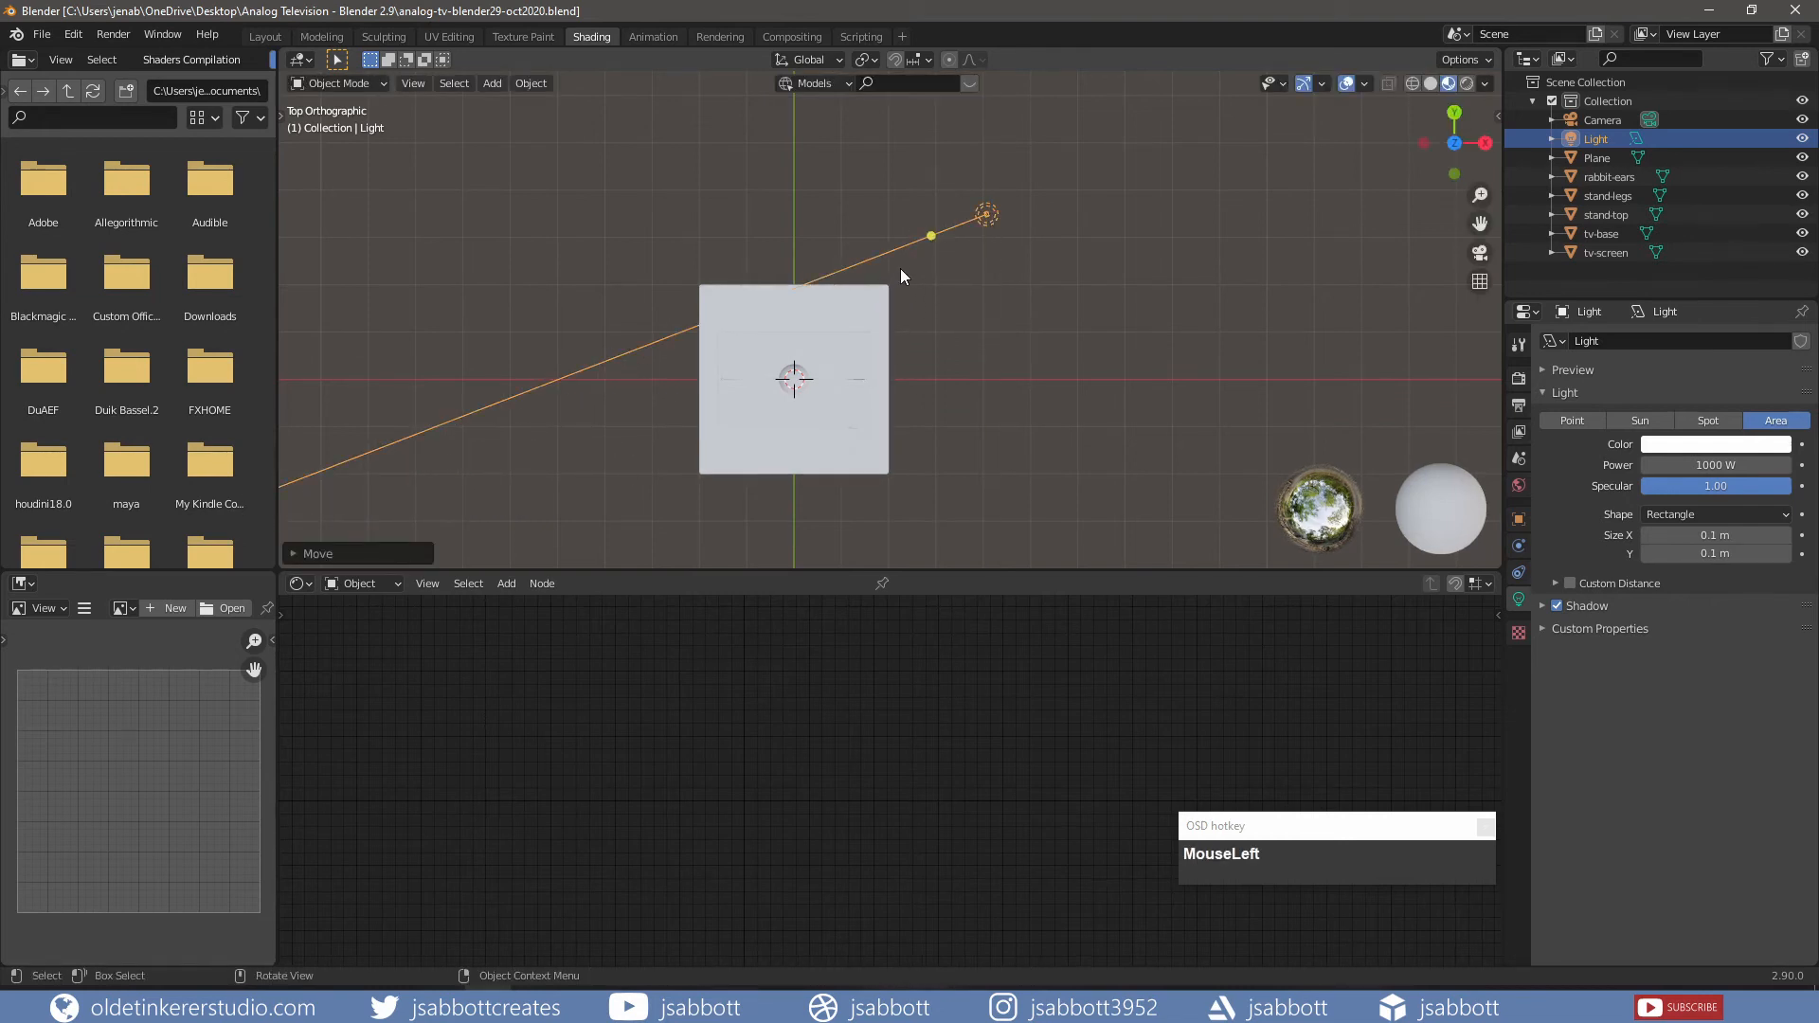
key("g")
key("x")
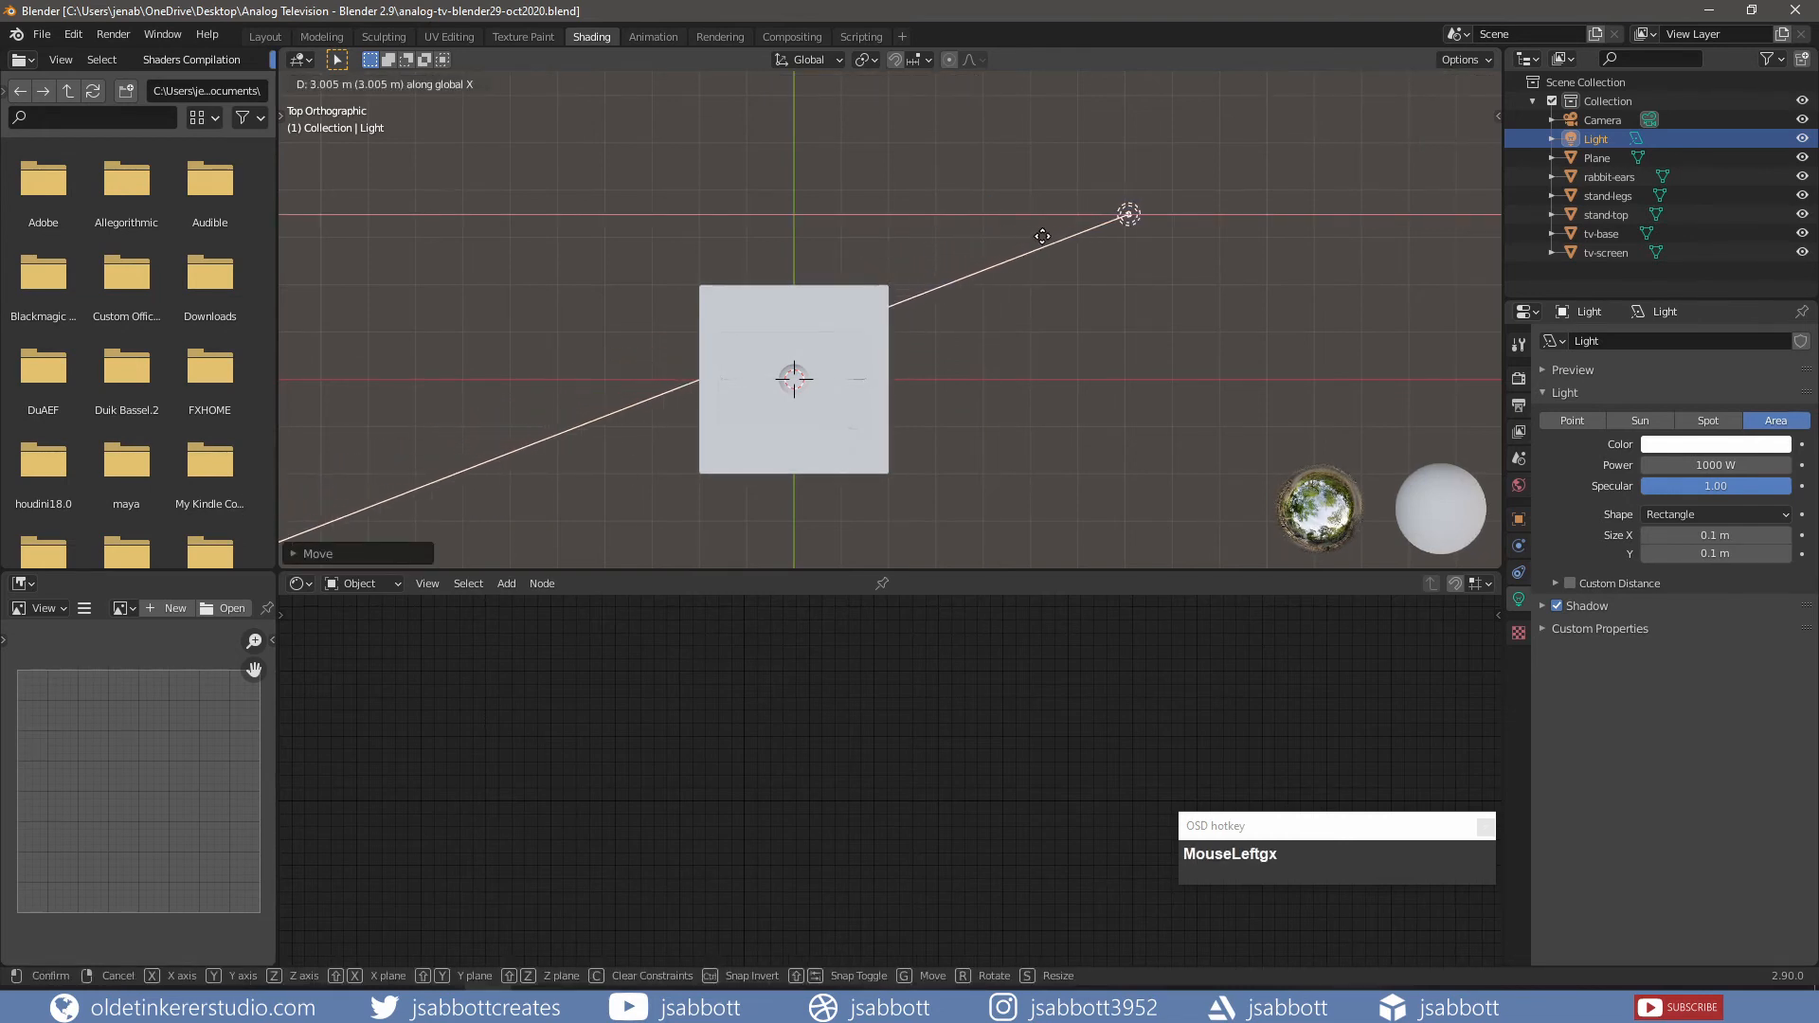
left_click(1051, 237)
- Raise the area light along Z in front view so it sits well above the television and camera
key("KP_1")
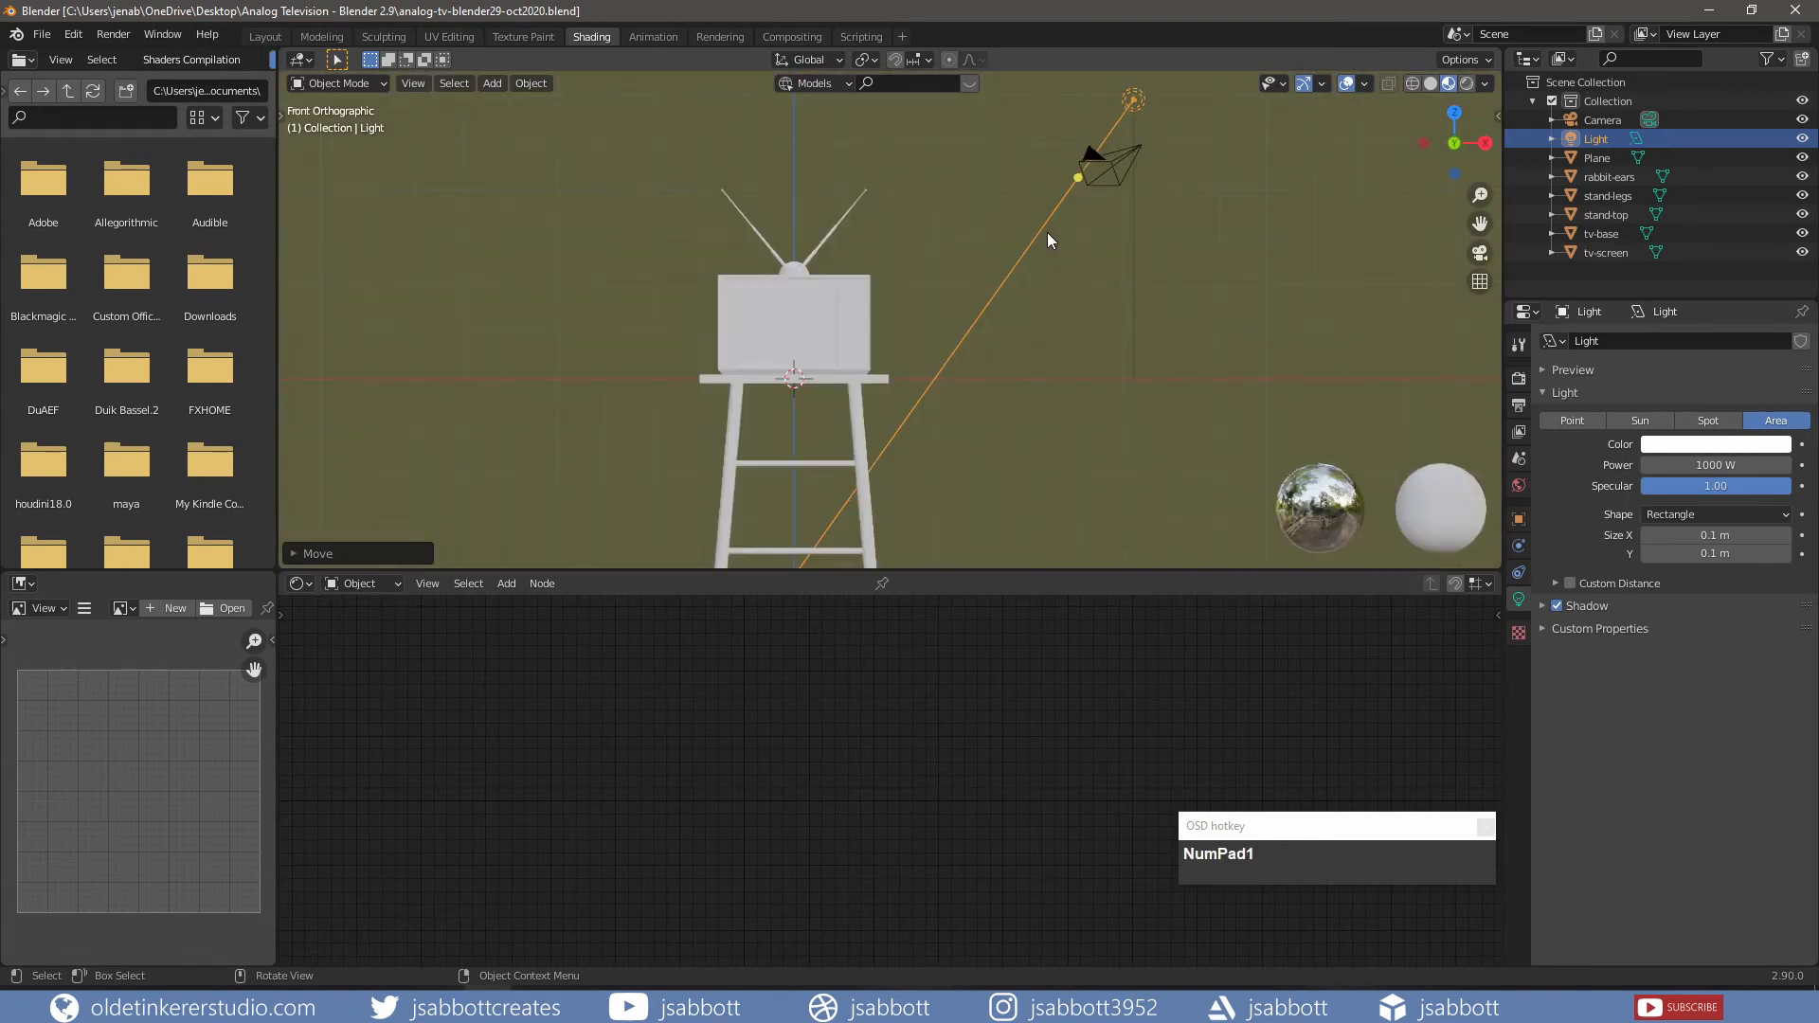
scroll(1032, 304, "down", 1)
key("g")
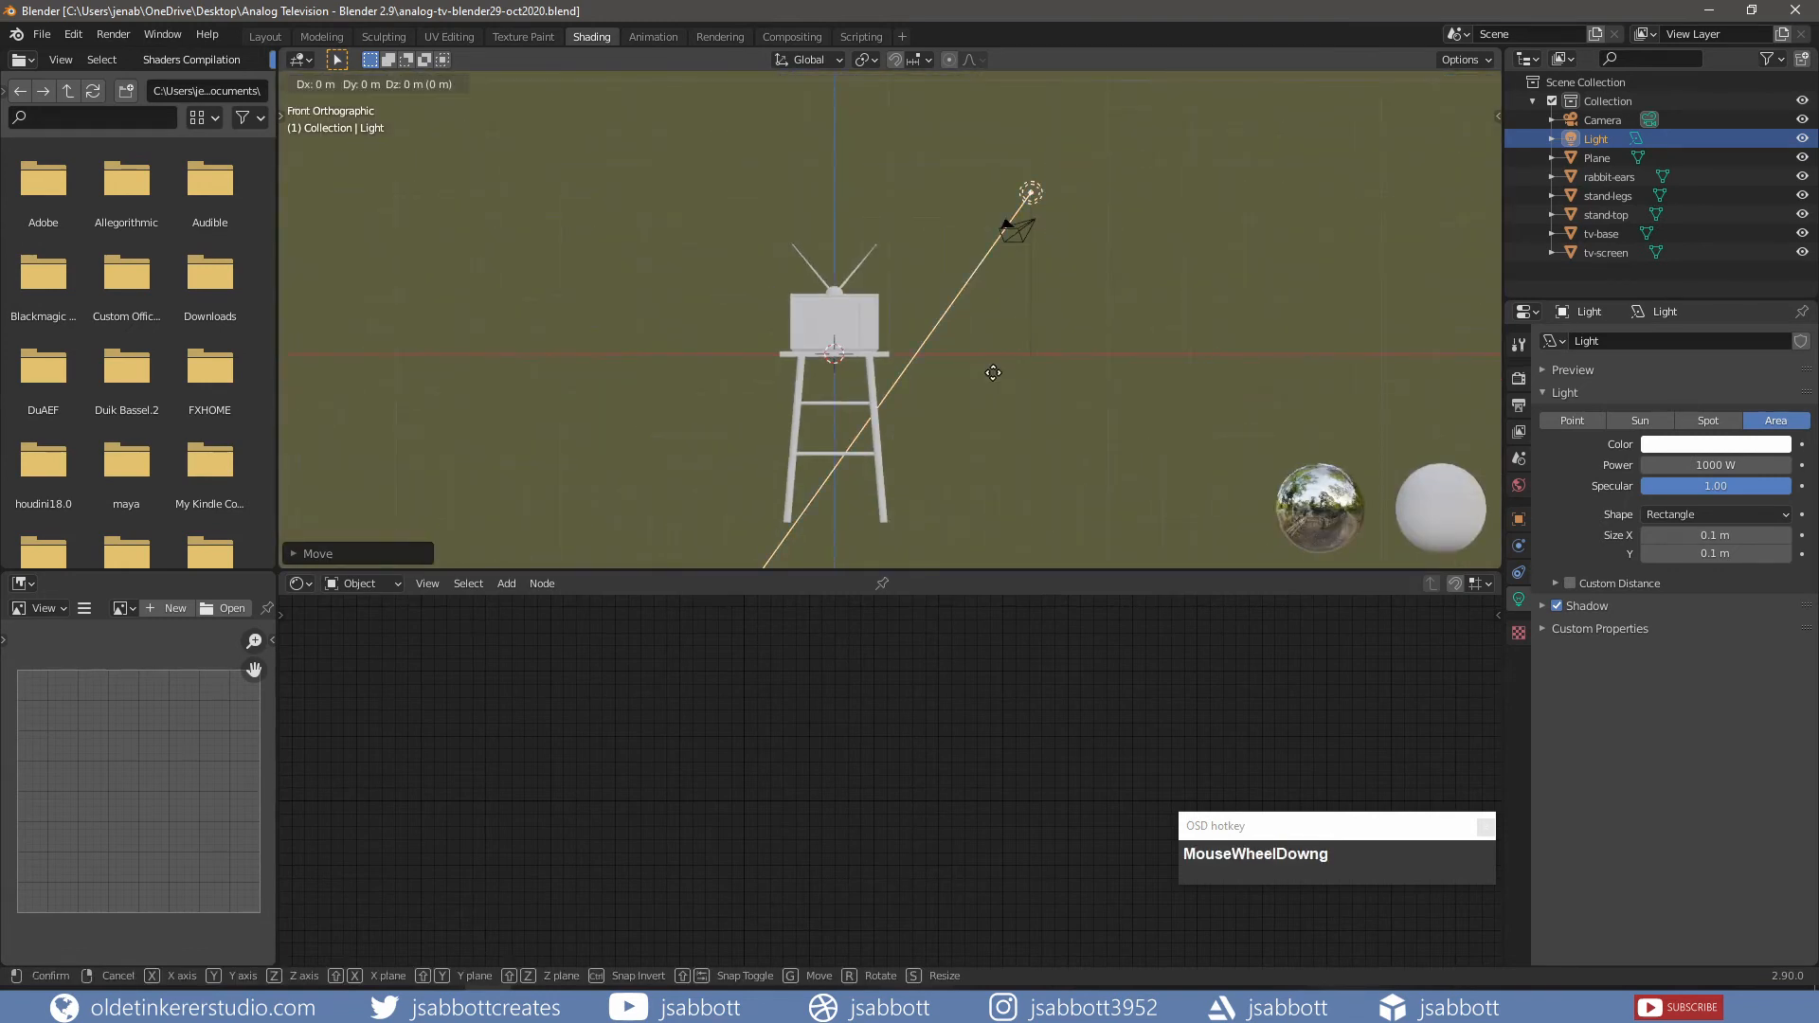
key("z")
left_click(1001, 296)
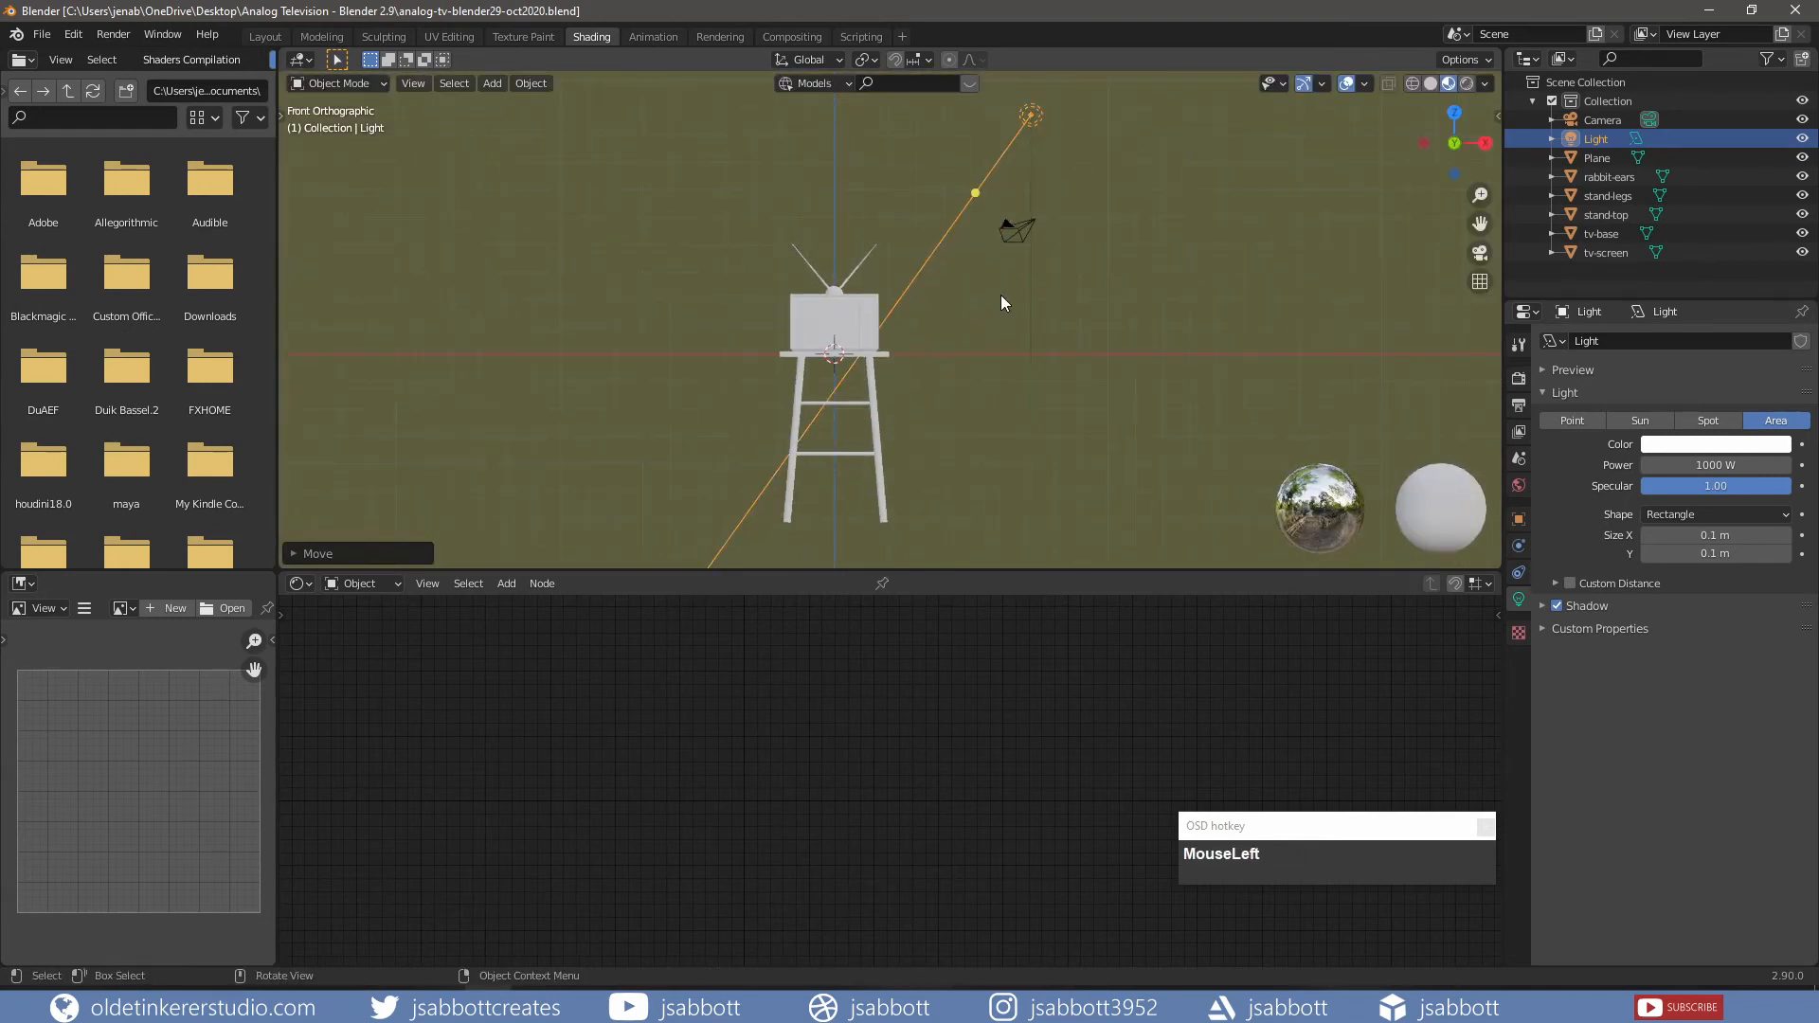
- Move the area light farther back along positive Y and rotate it in top view to aim at the television
key("KP_7")
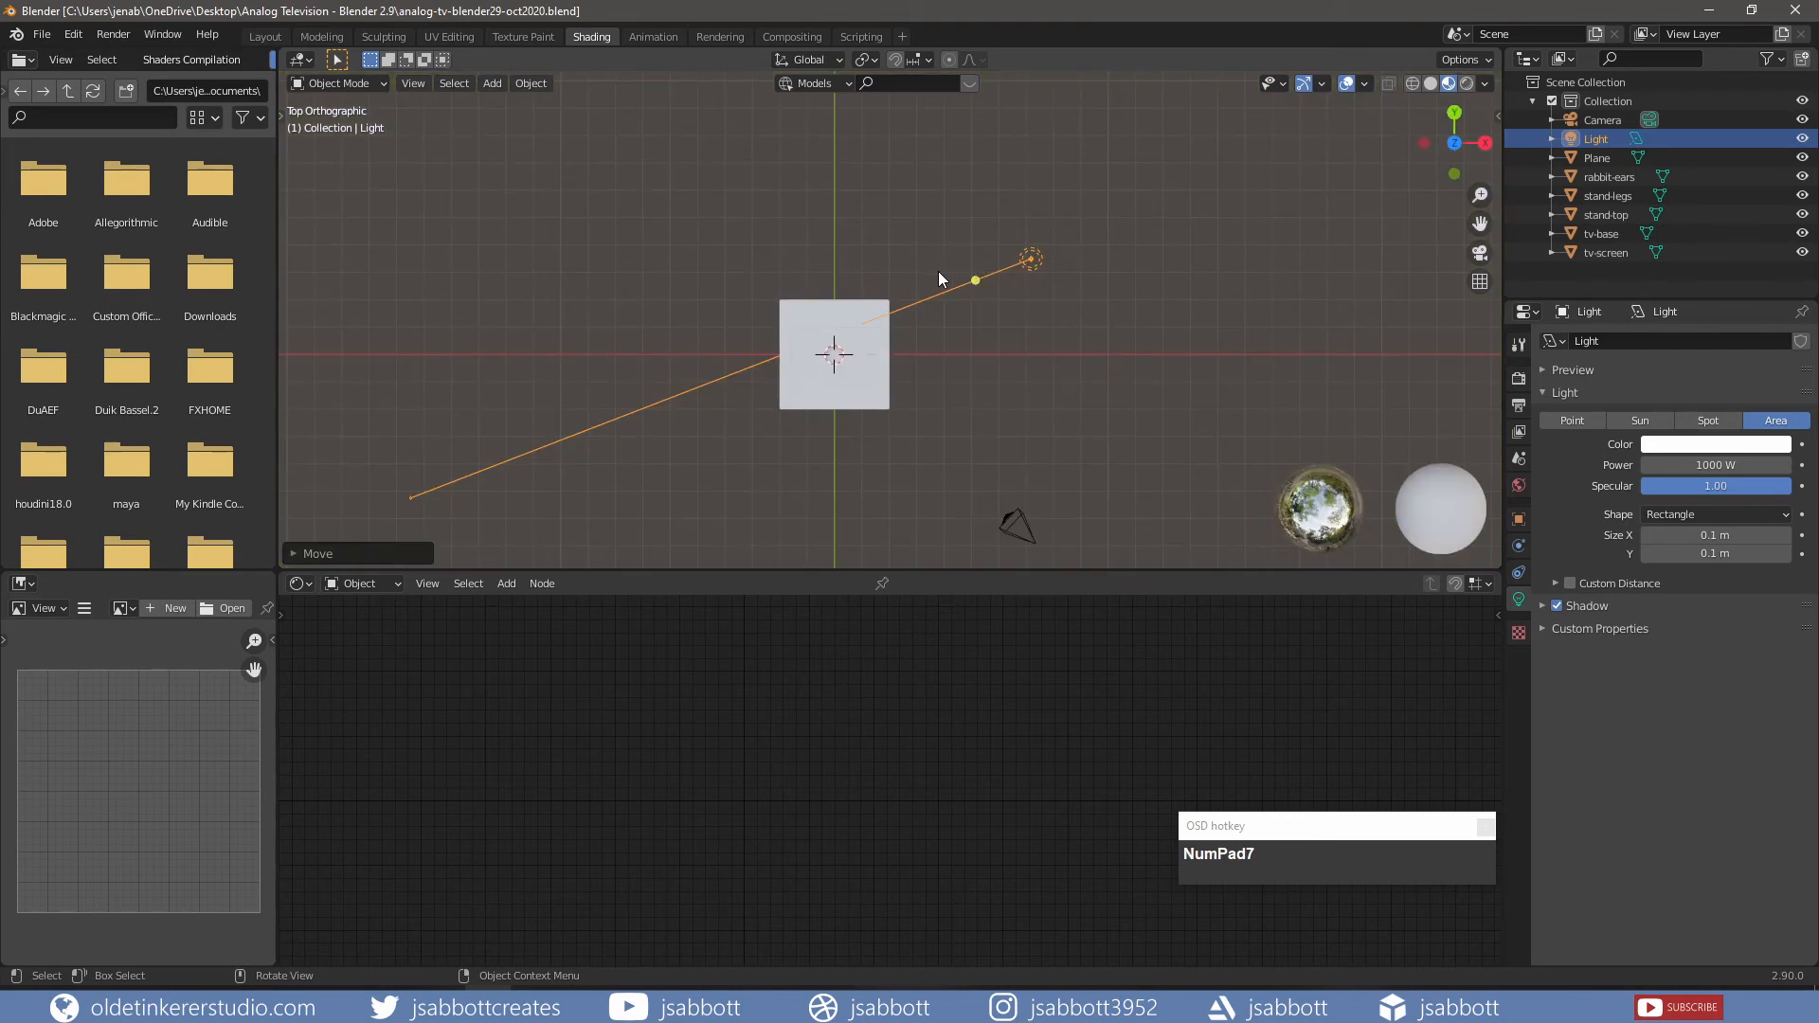
key("r")
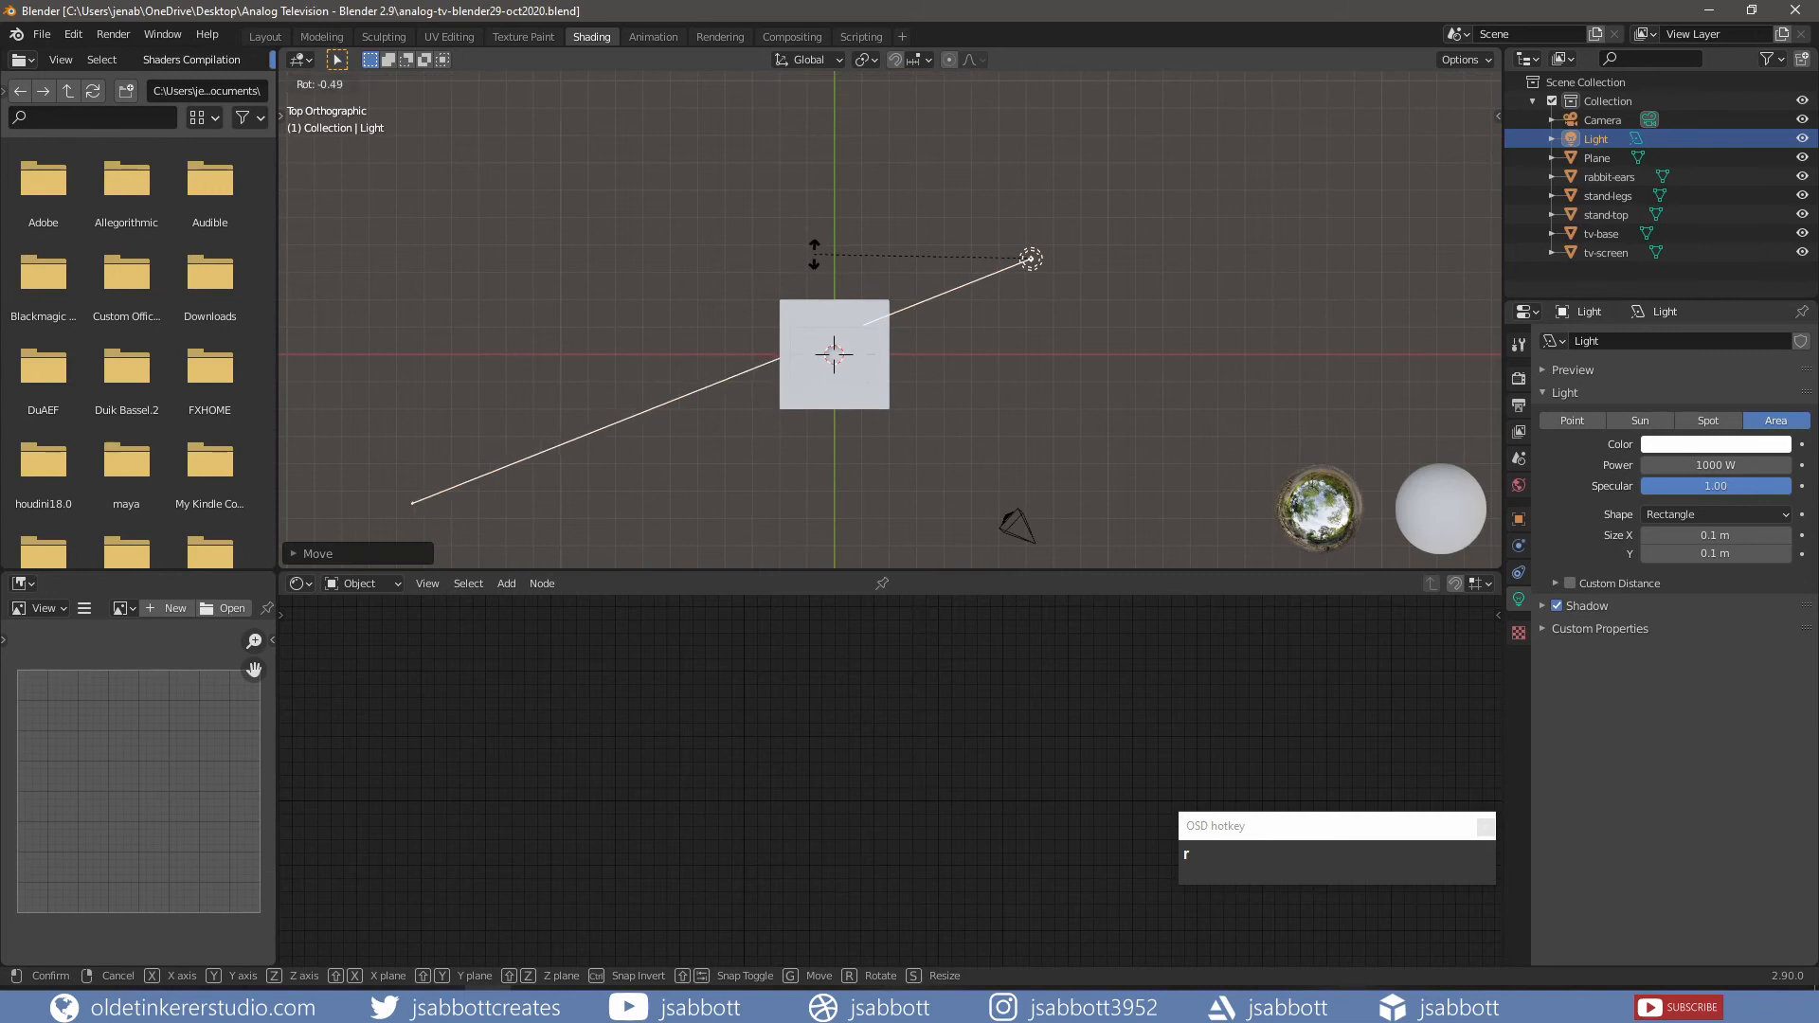
left_click(824, 267)
key("g")
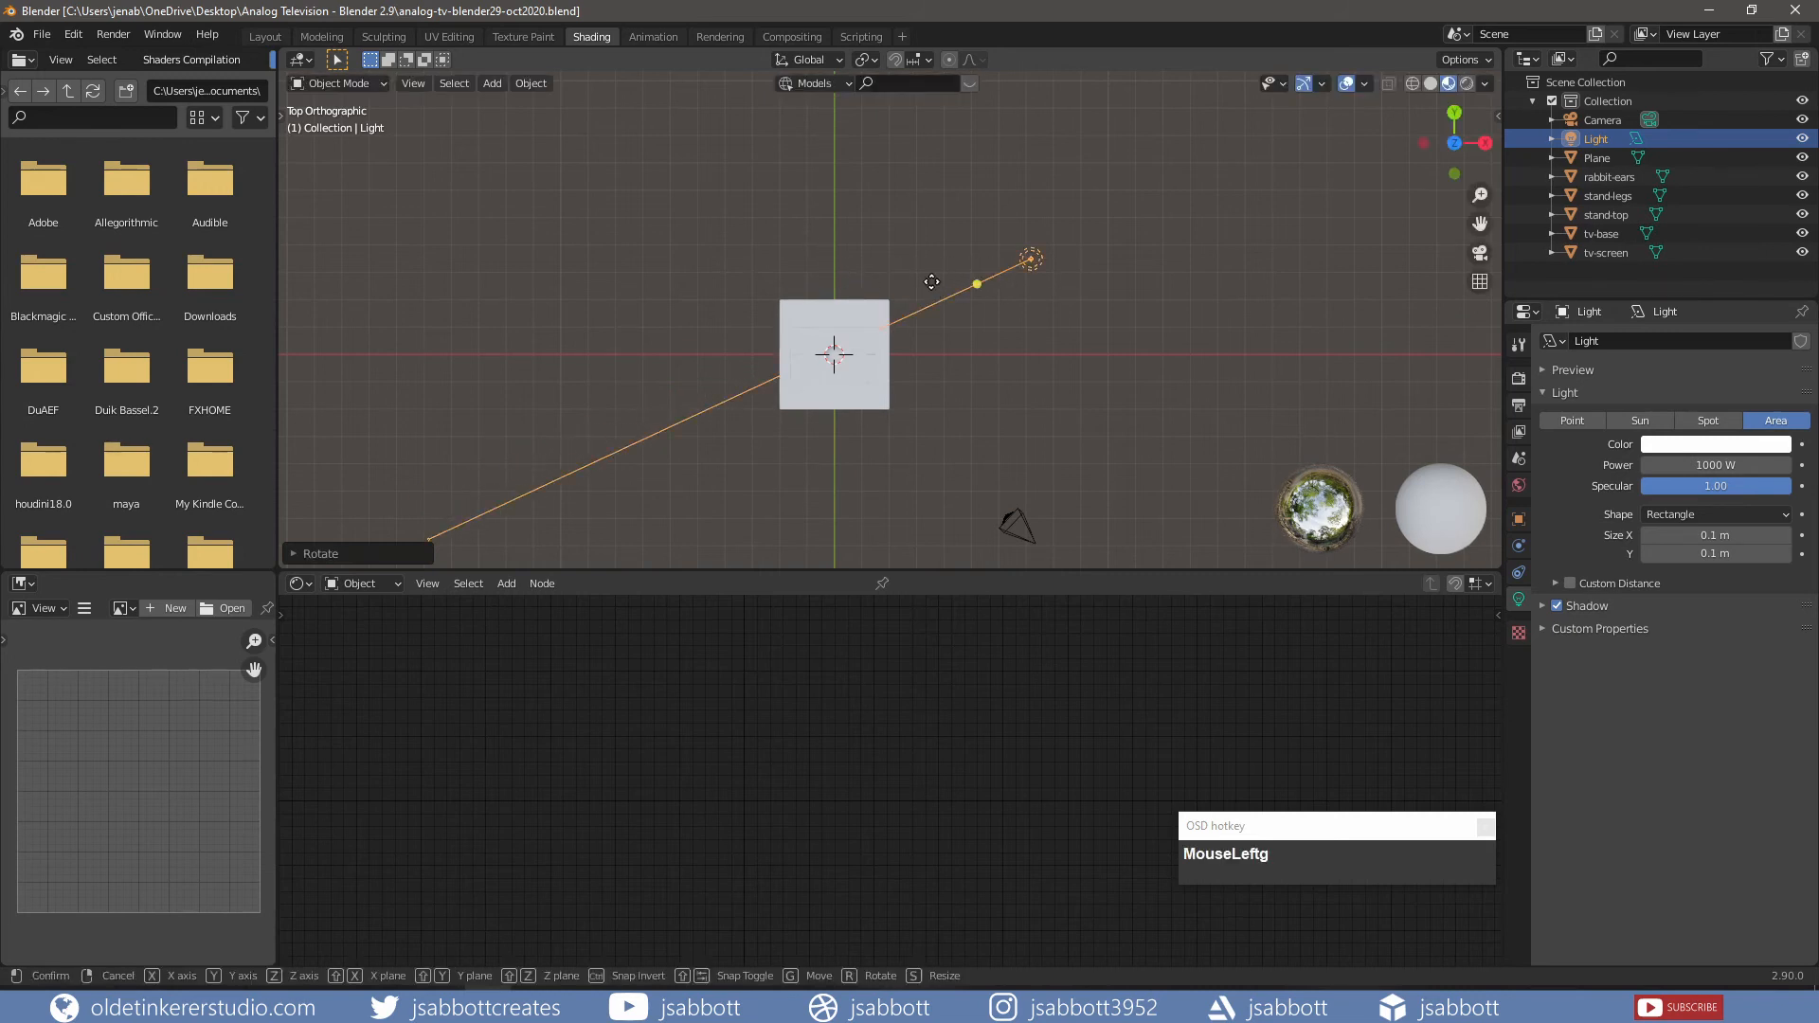
key("y")
left_click(887, 197)
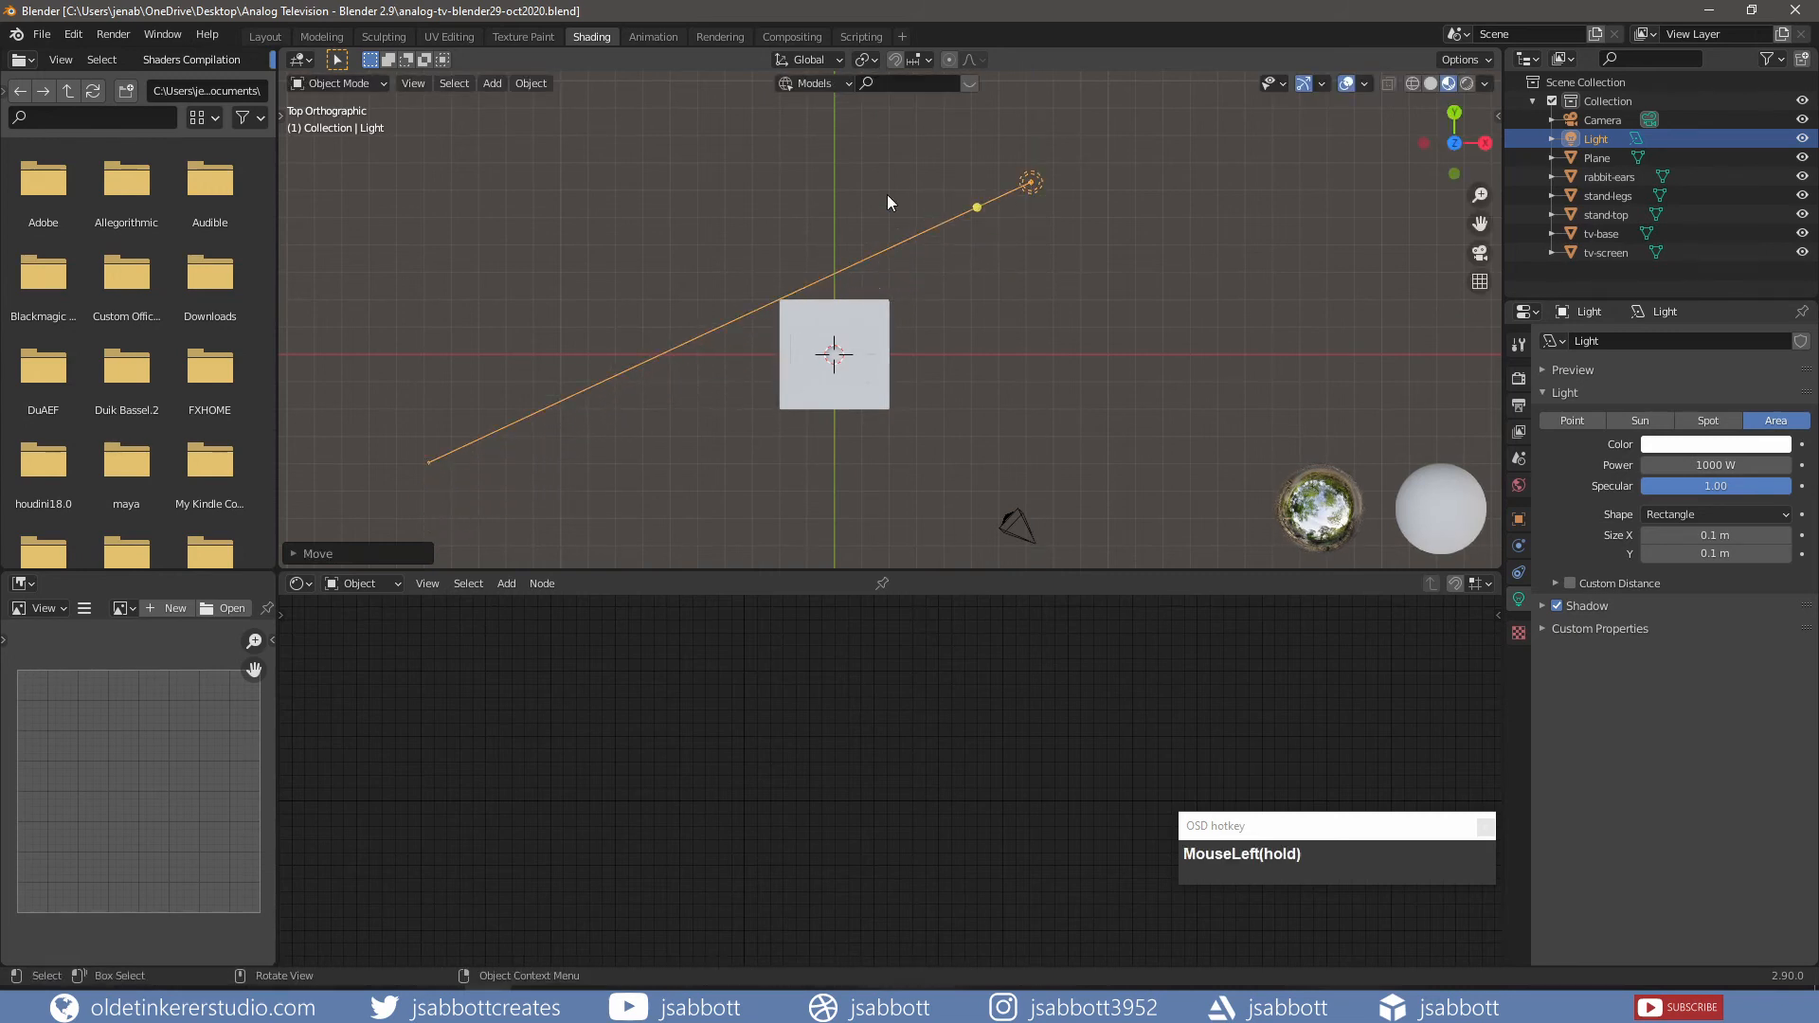
key("r")
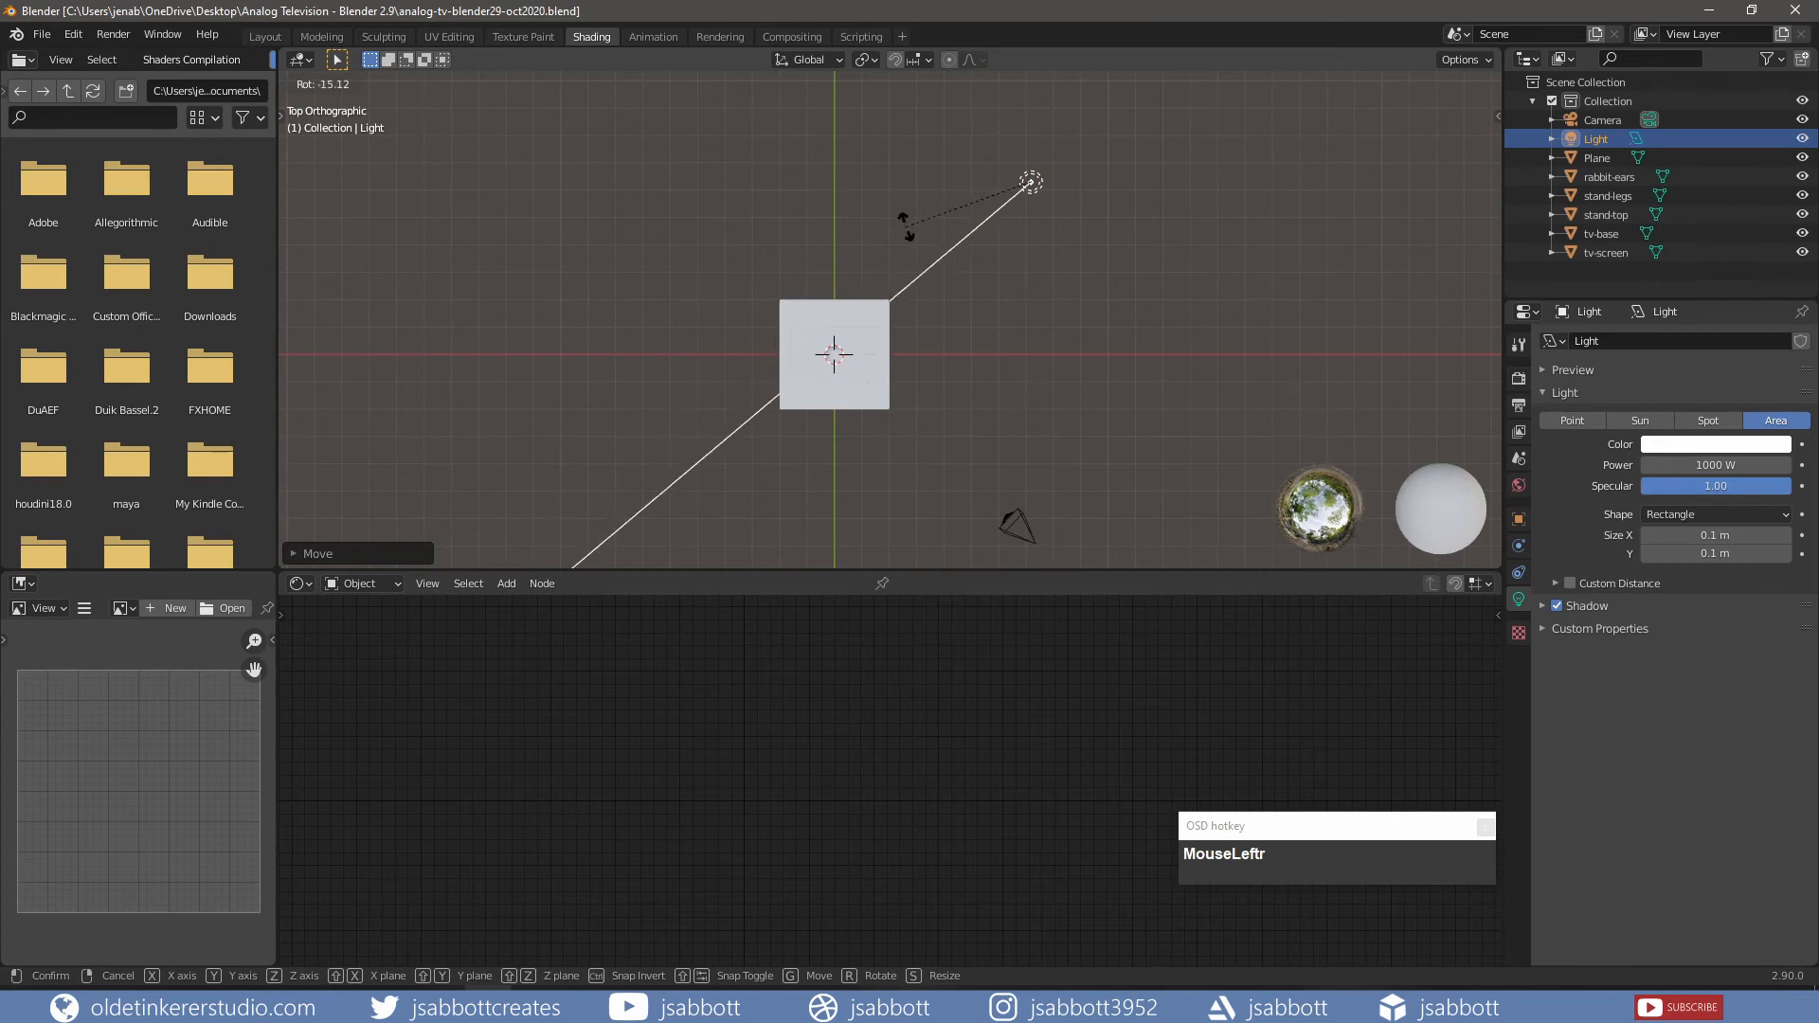
left_click(906, 227)
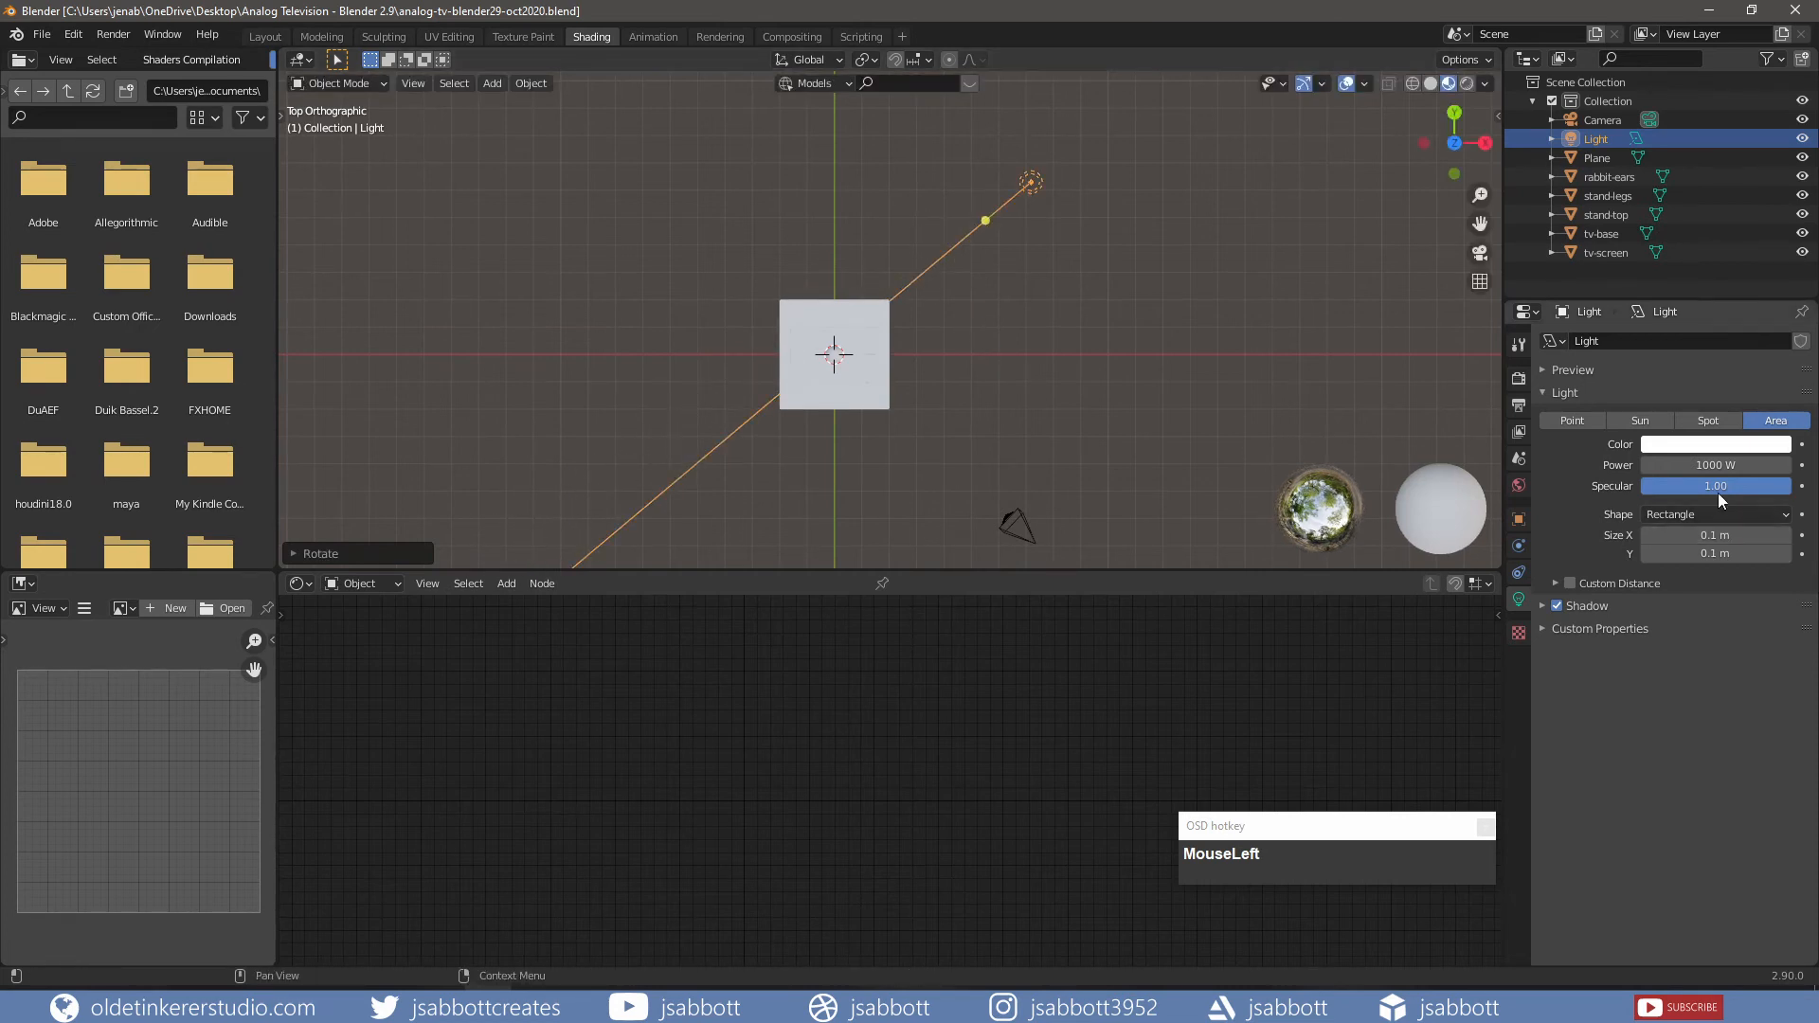
- Set the area light's power to 1500 W
left_click(1703, 465)
type("100")
key("Return")
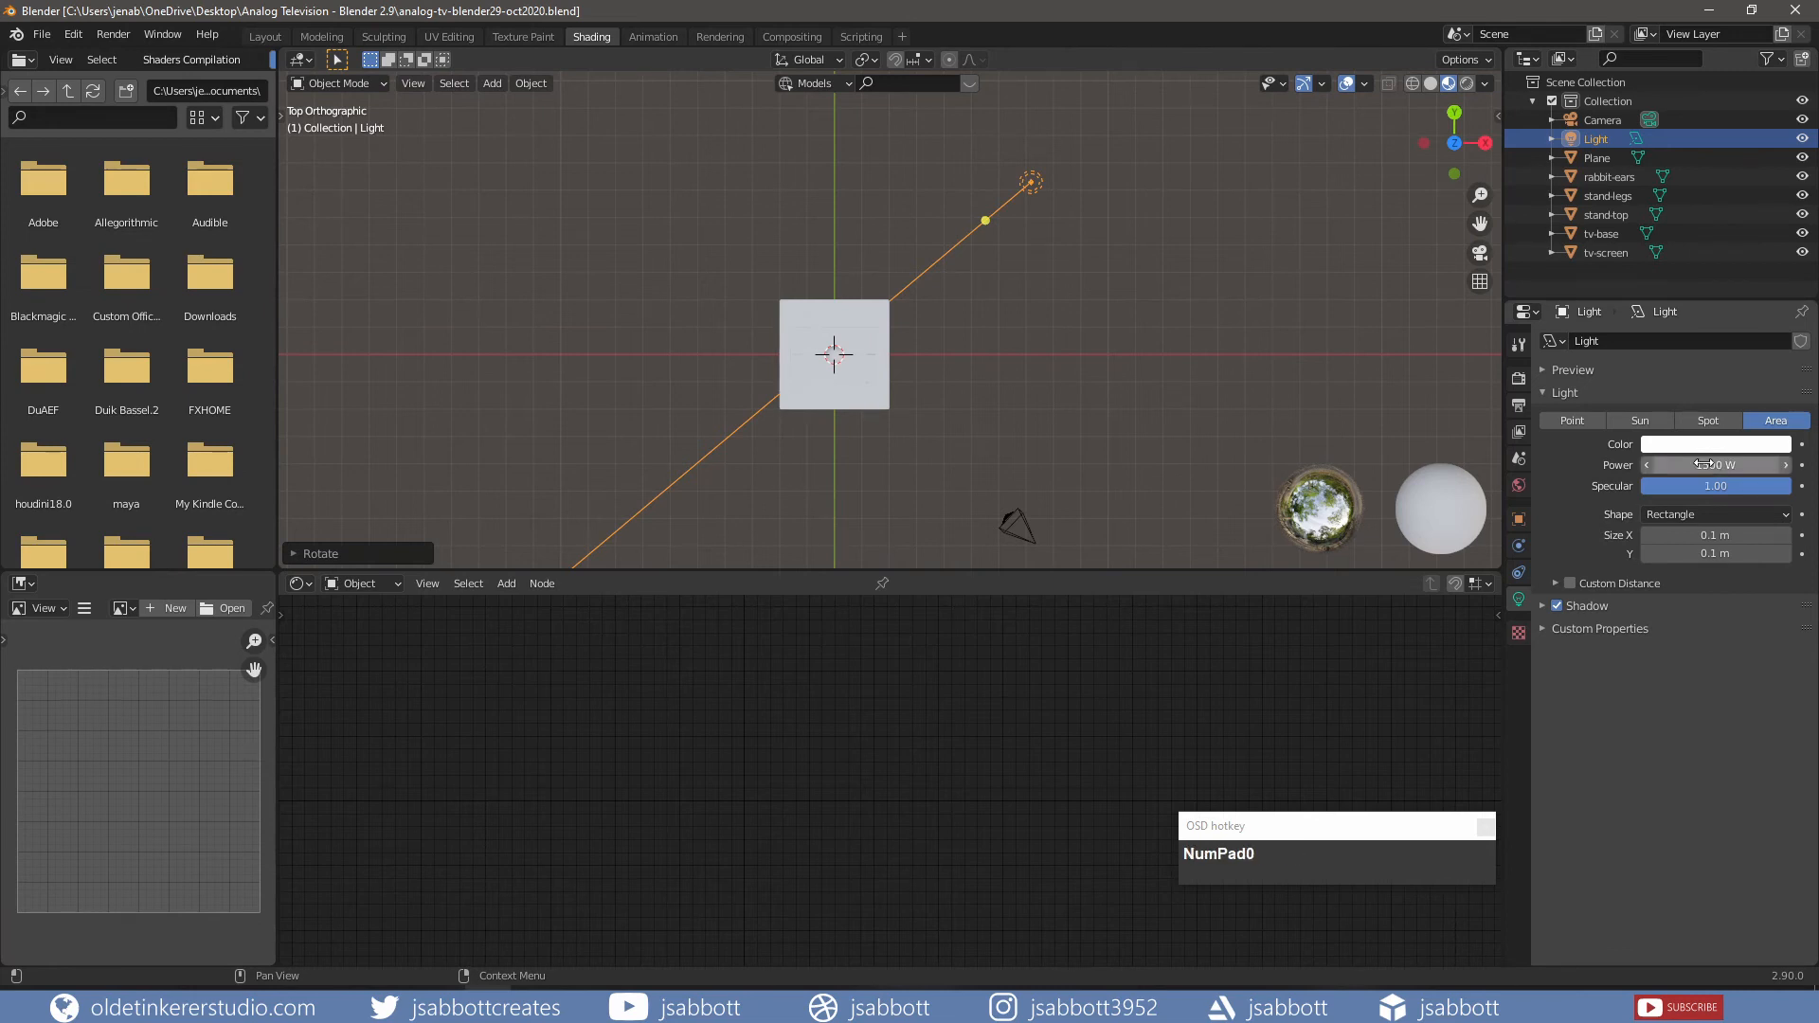
- Duplicate the area light and move the copy along negative Y to the front of the television, just past the camera
key("shift+d")
left_click(829, 247)
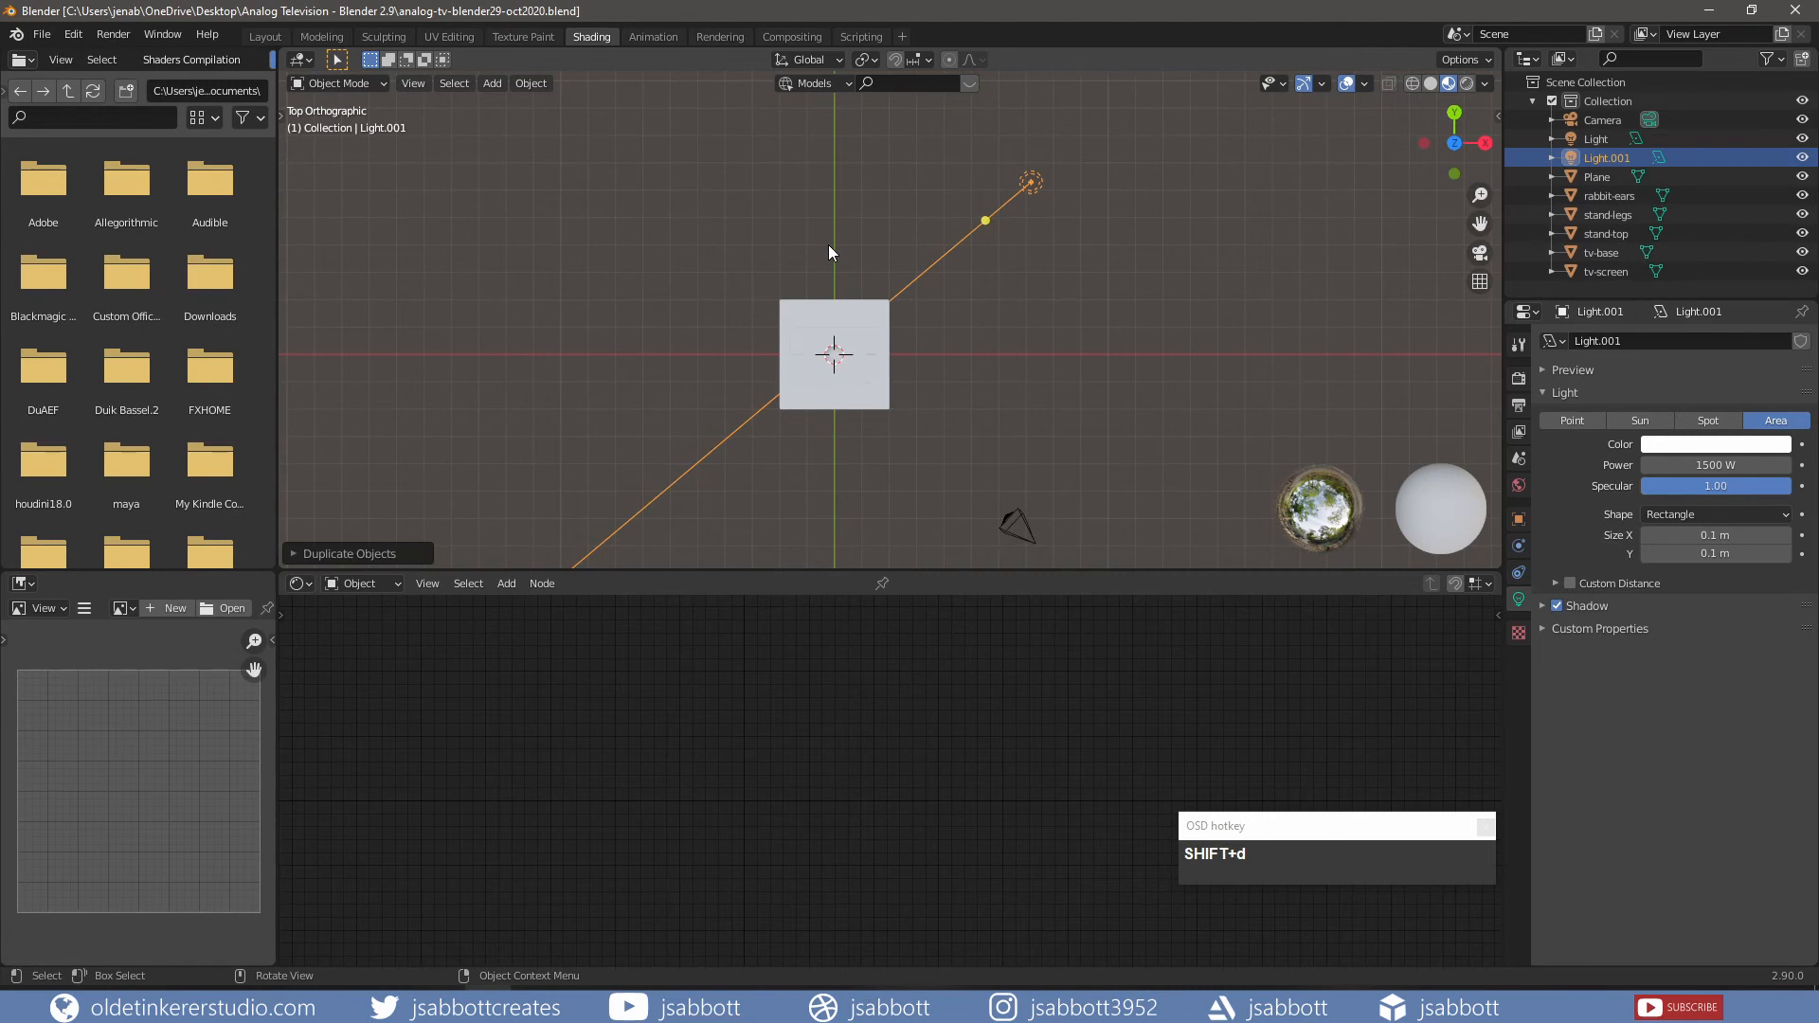
key("g")
key("y")
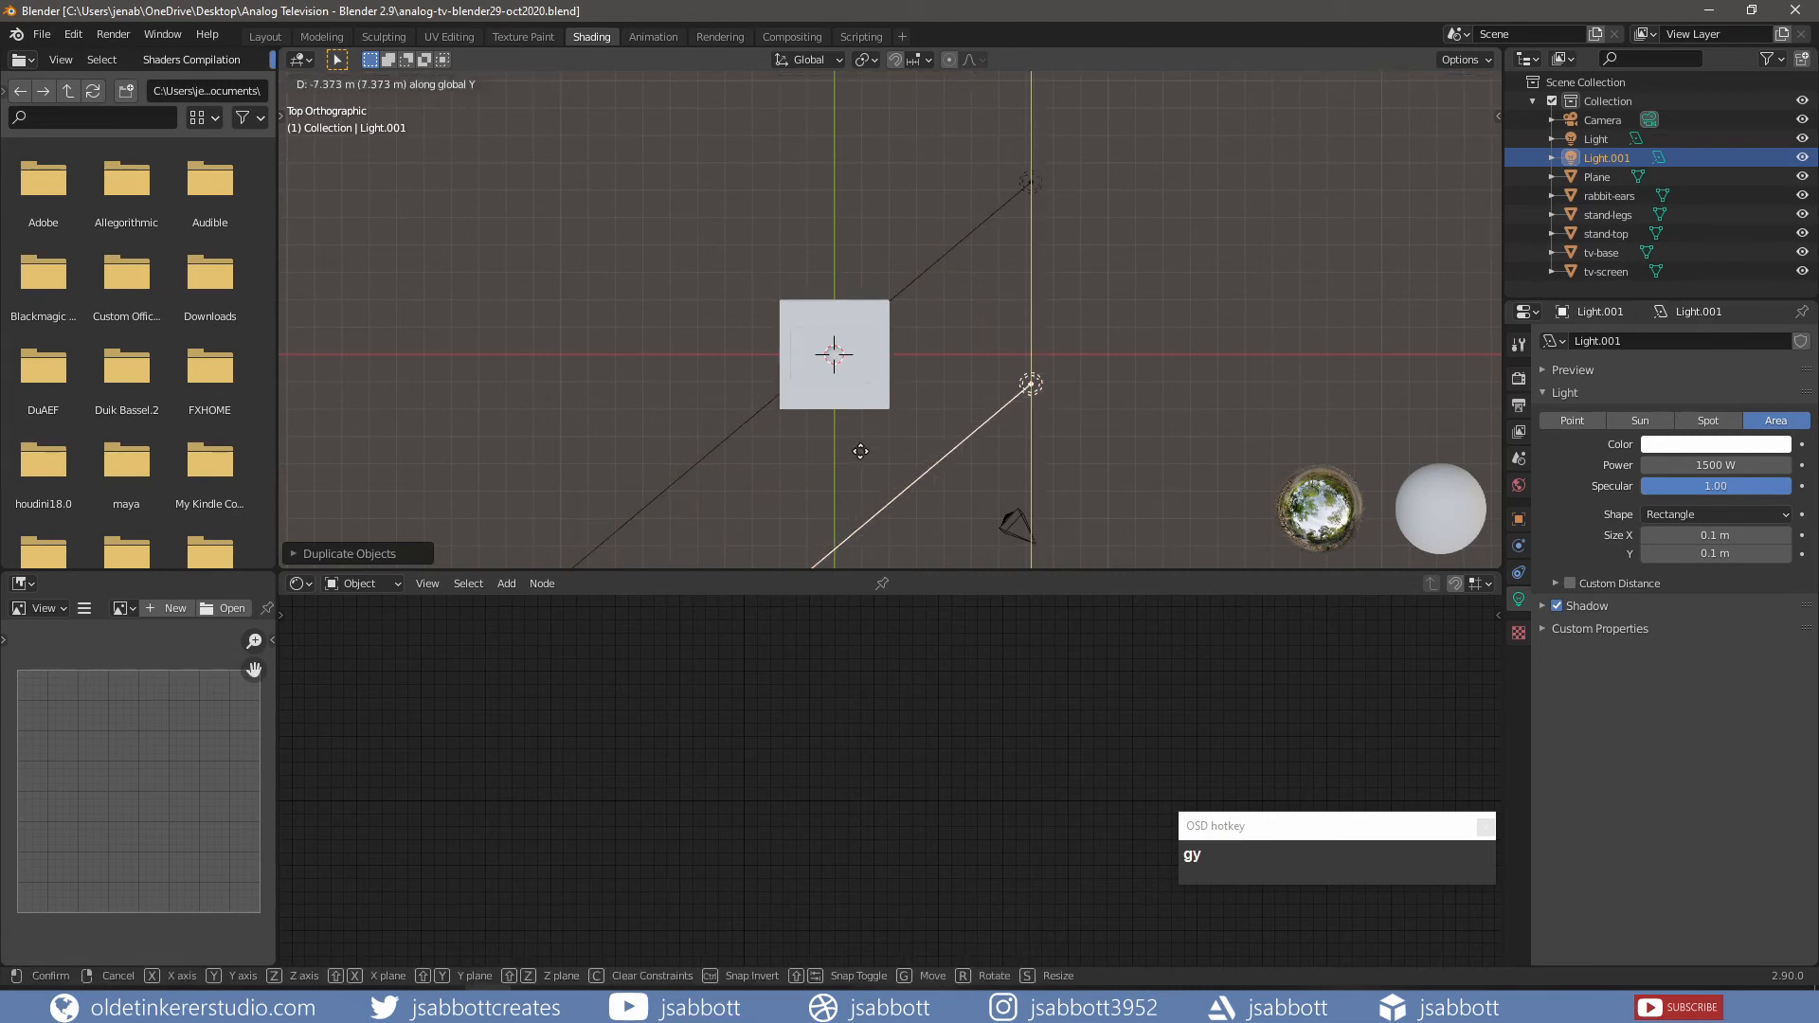
left_click(855, 555)
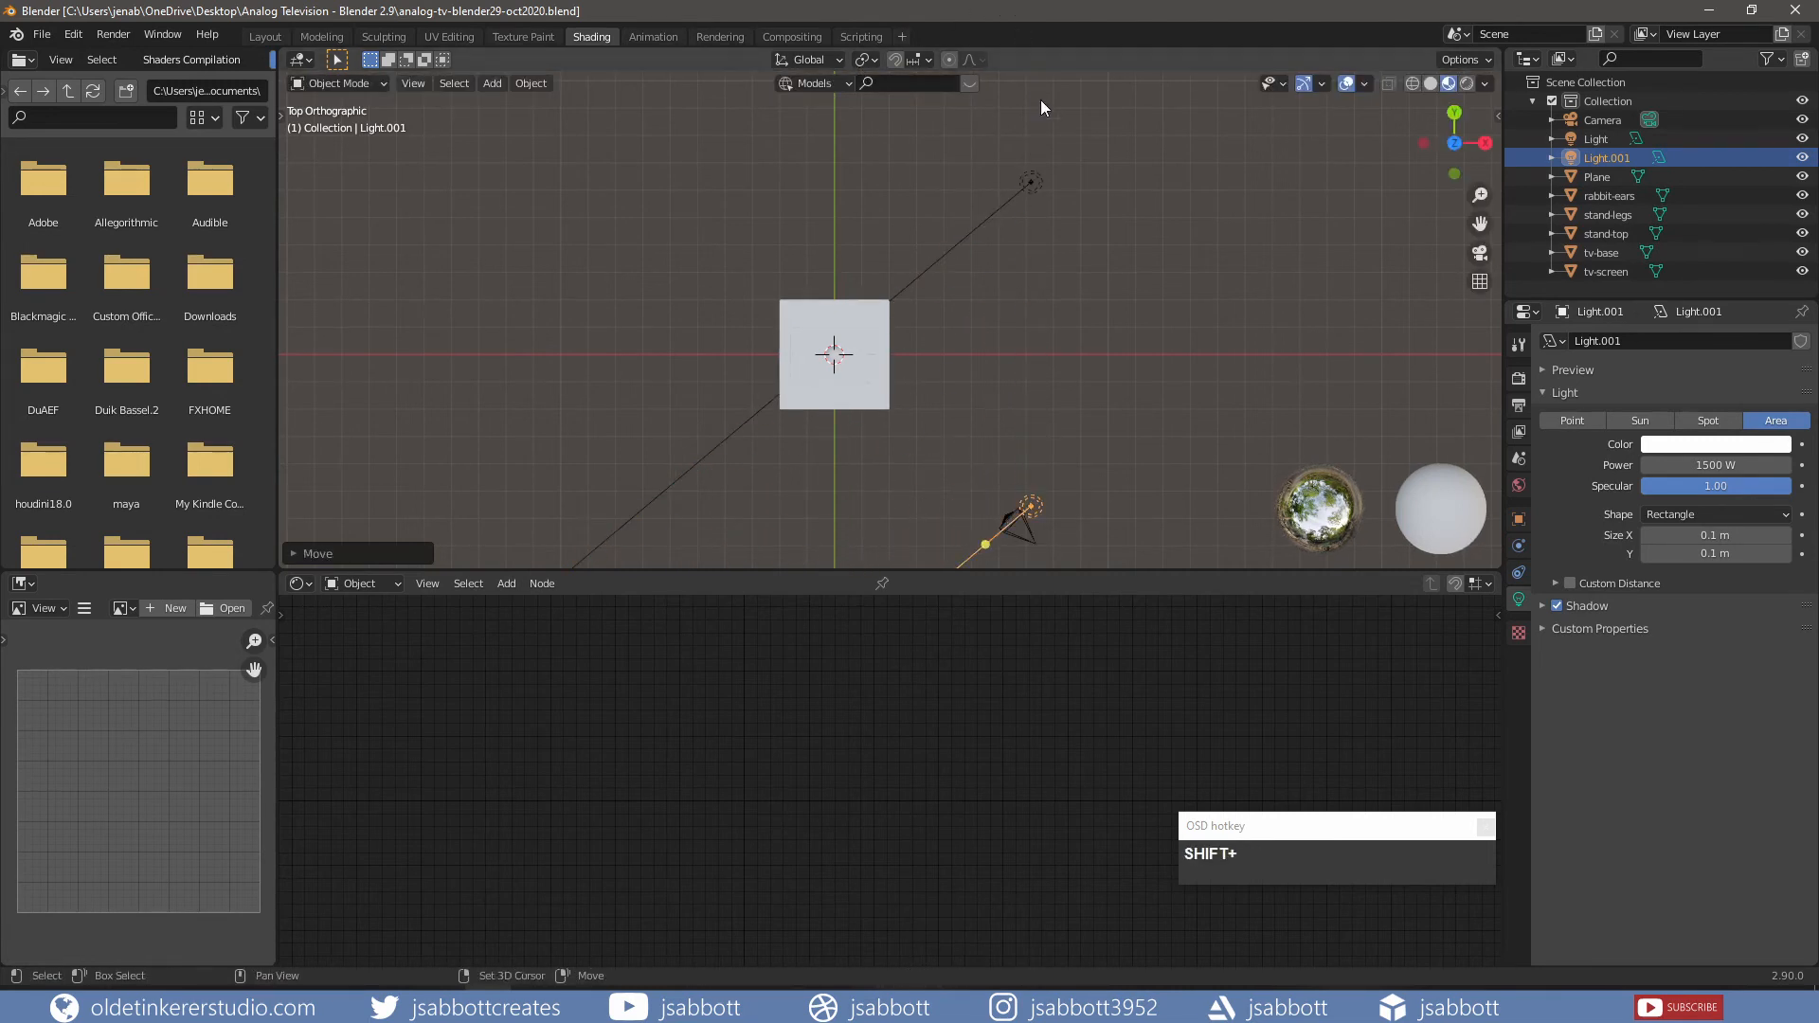
middle_click_drag(1047, 448, 980, 230, "shift")
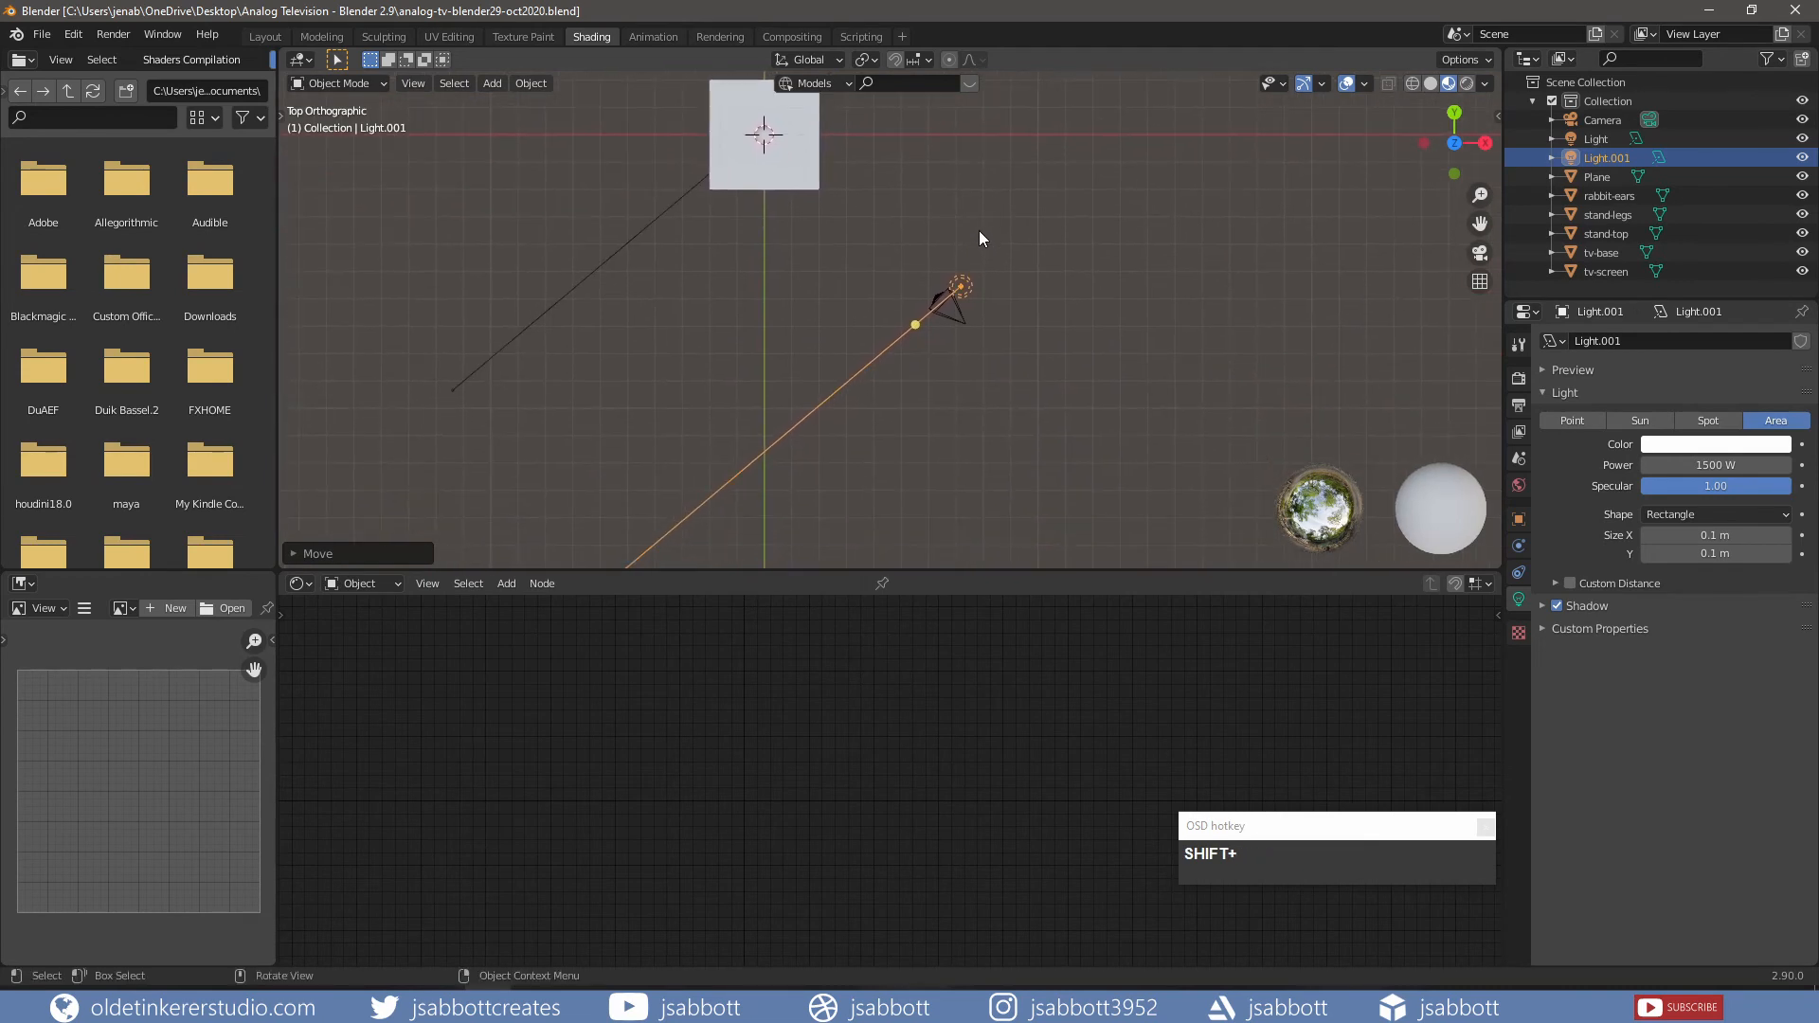
key("g")
key("y")
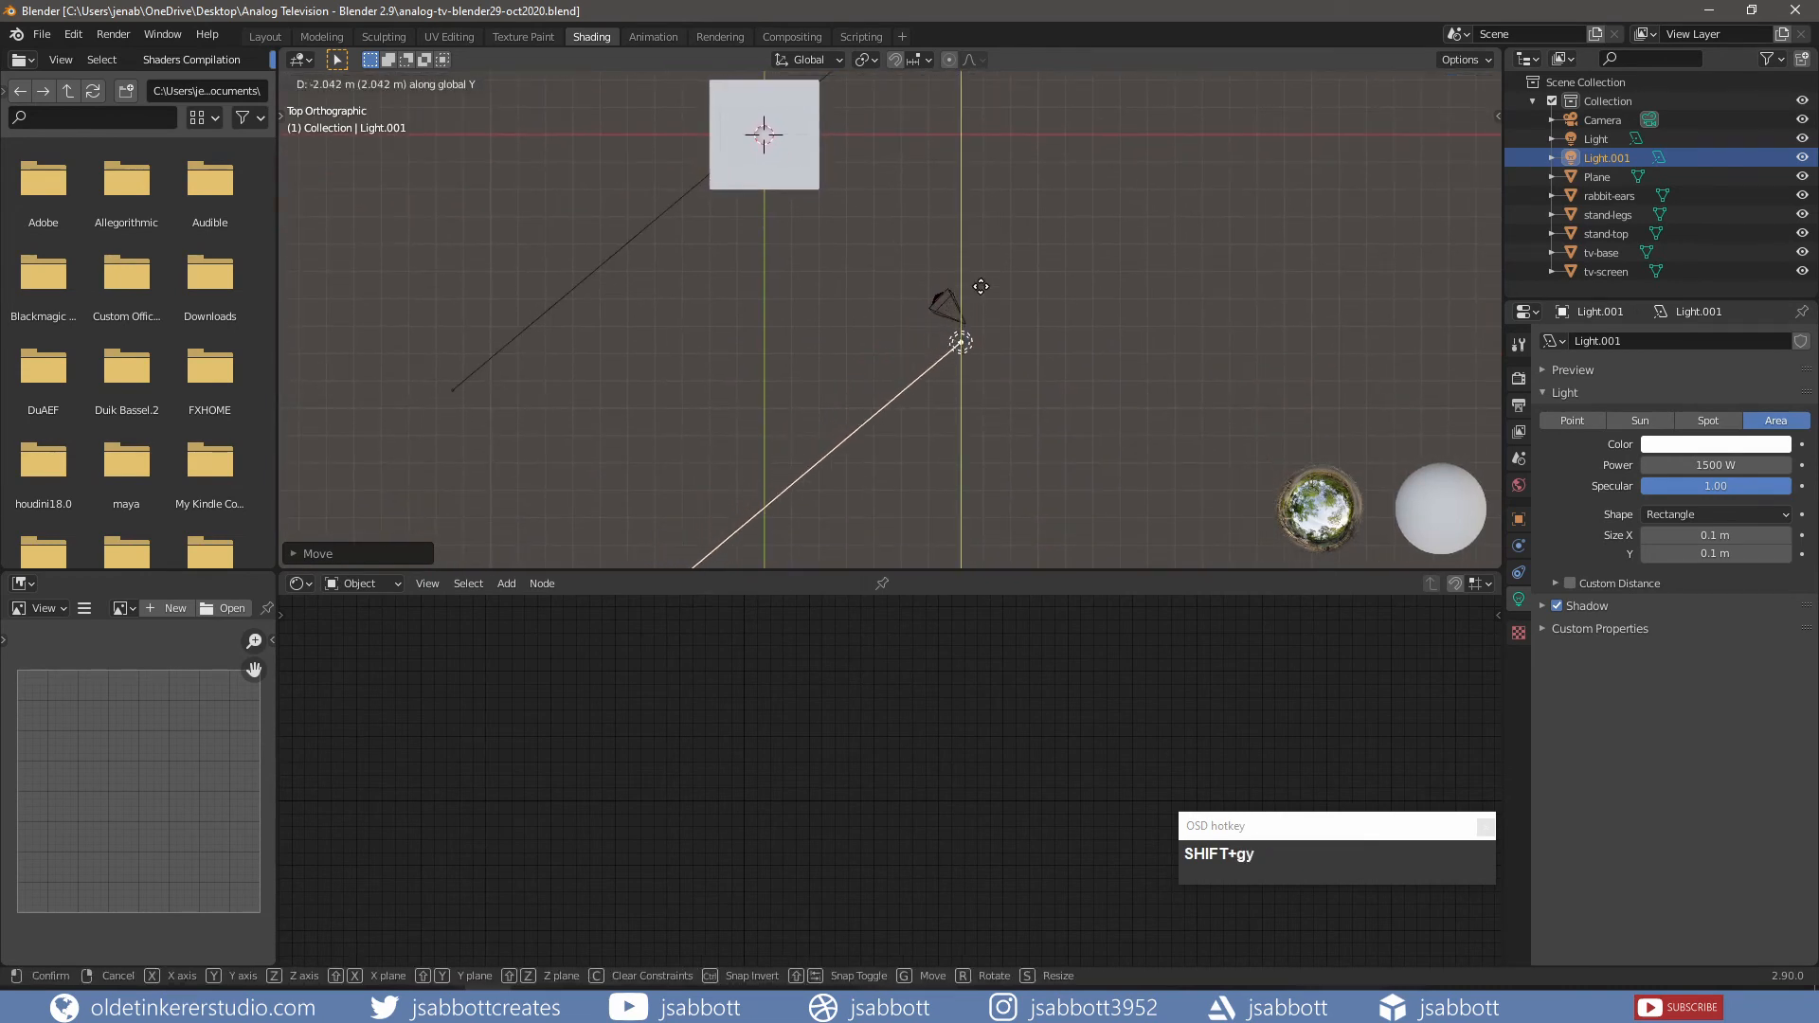
left_click(908, 338)
- Aim the front light copy at the television by rotating it in top view and shifting it outward along positive X
key("r")
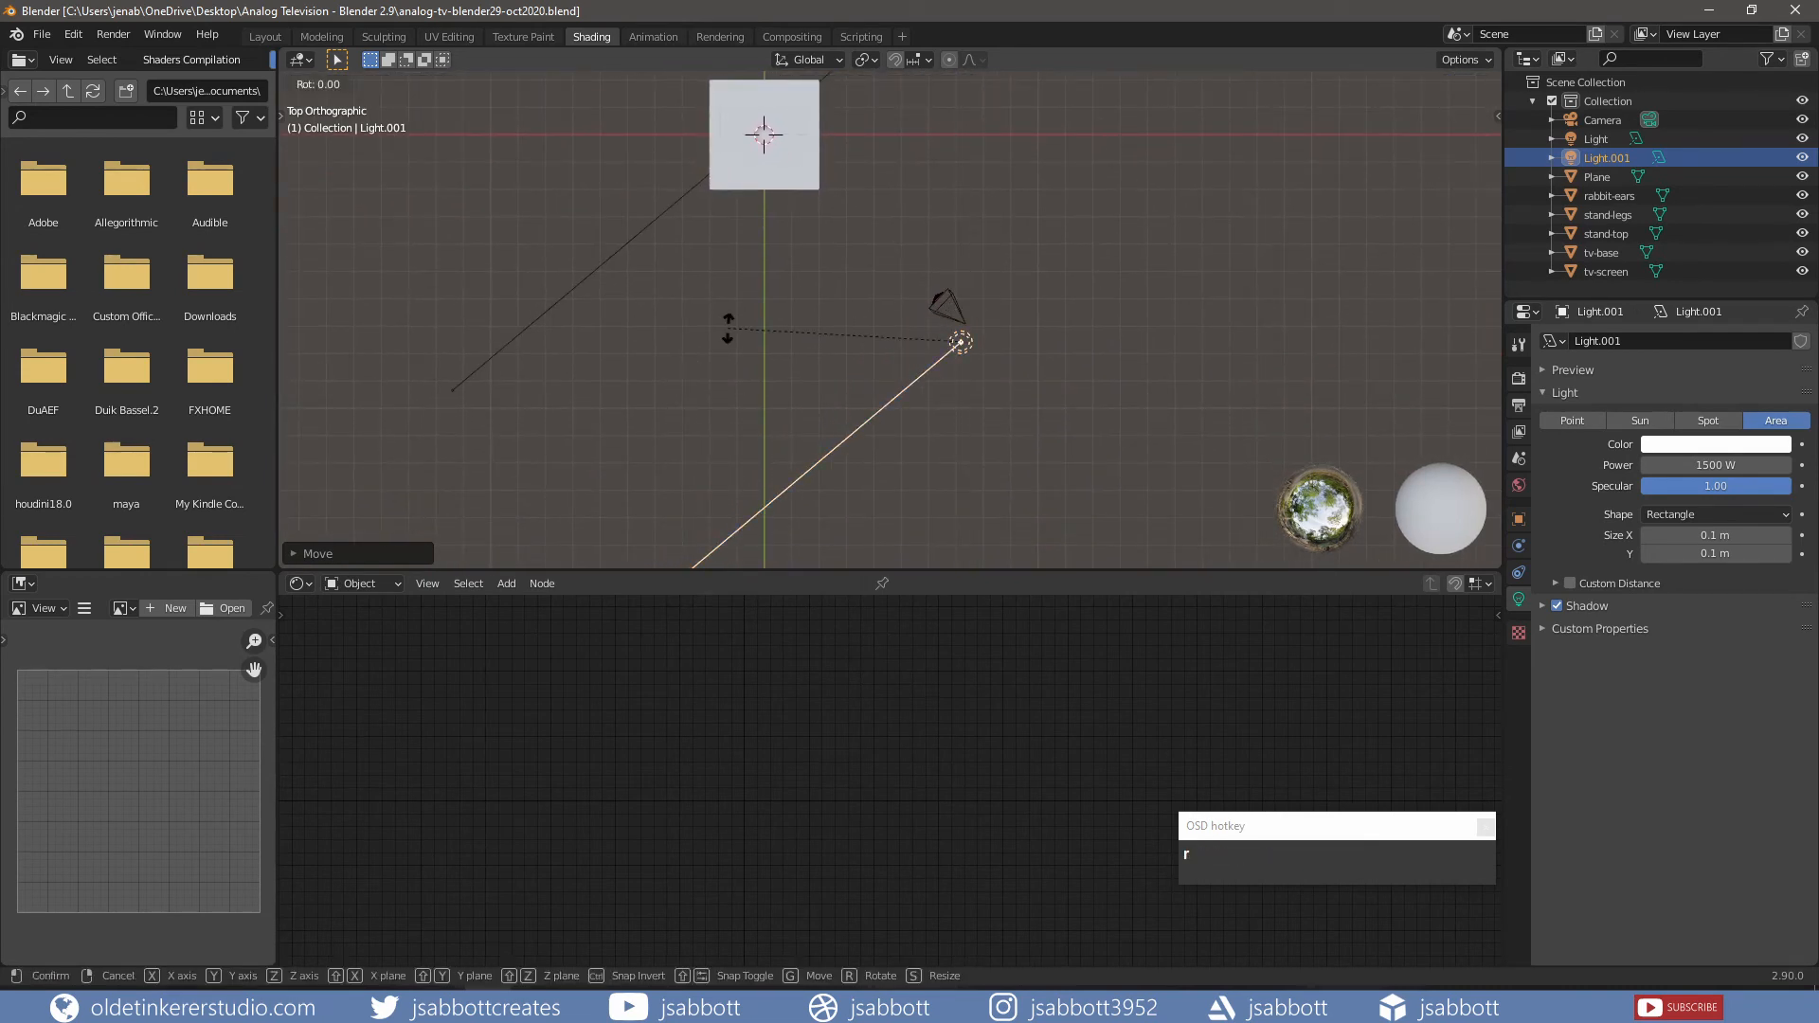
left_click(929, 351)
key("g")
key("x")
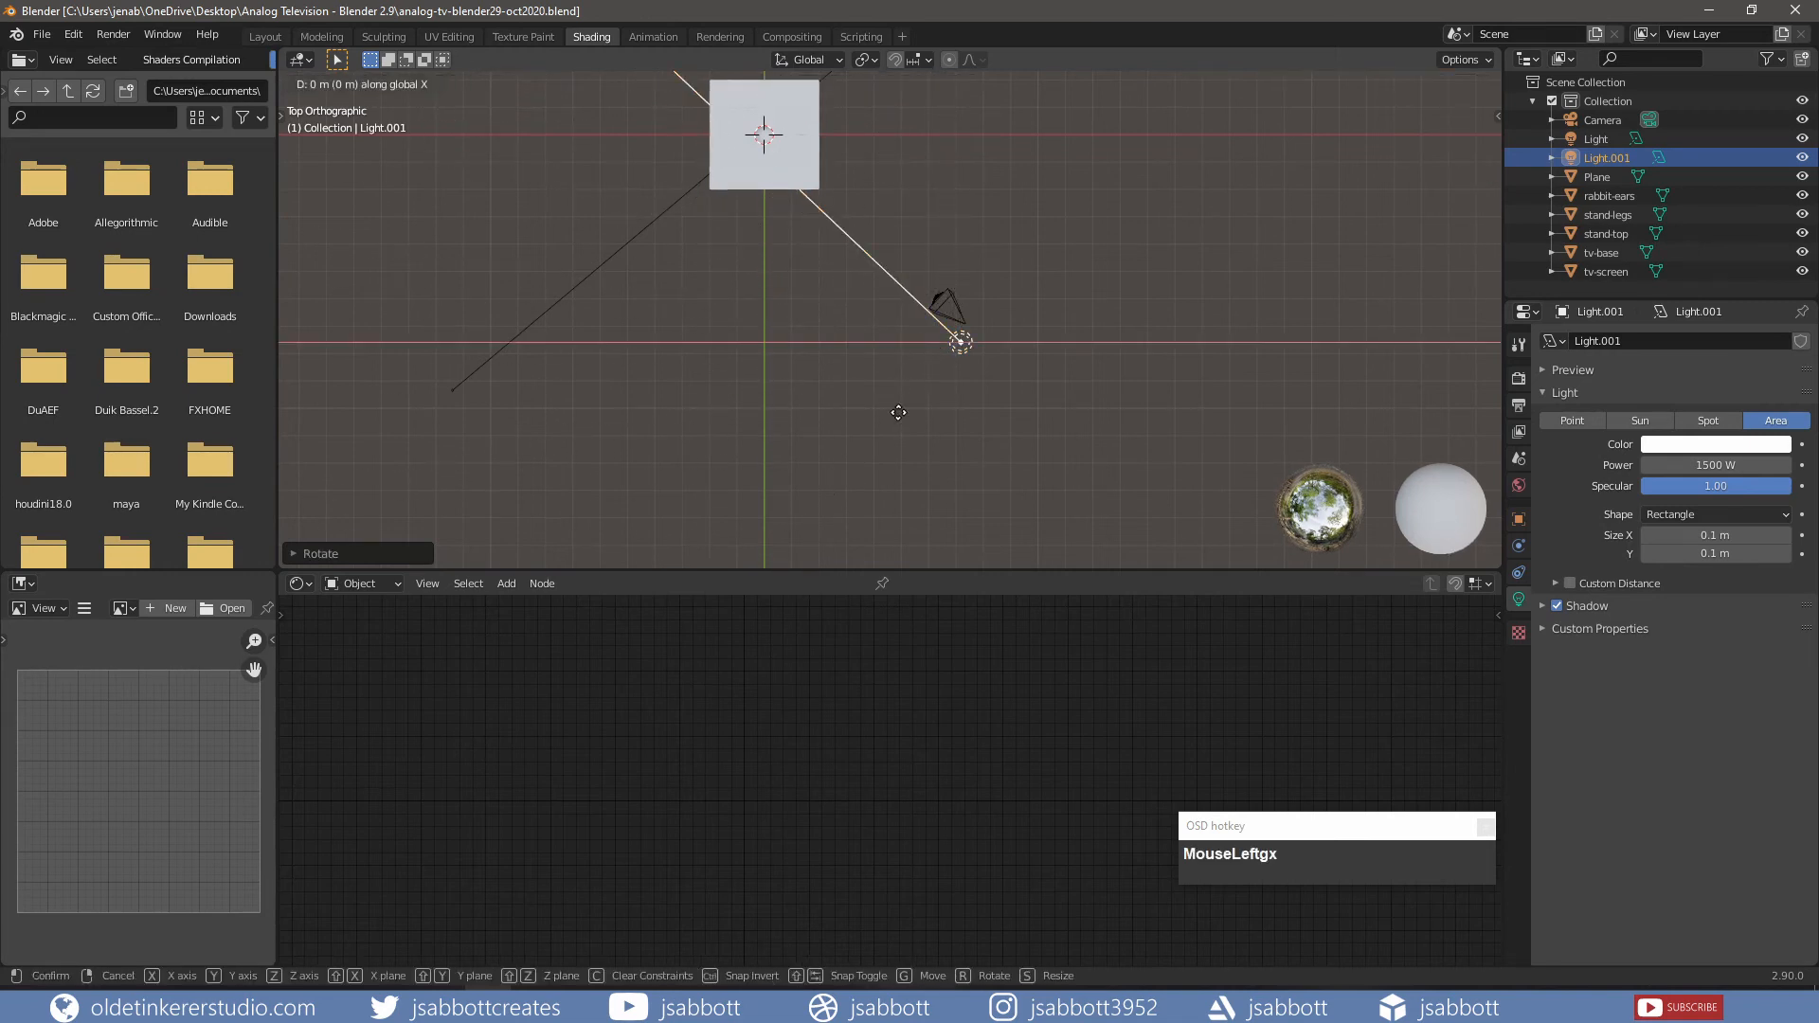
left_click(989, 396)
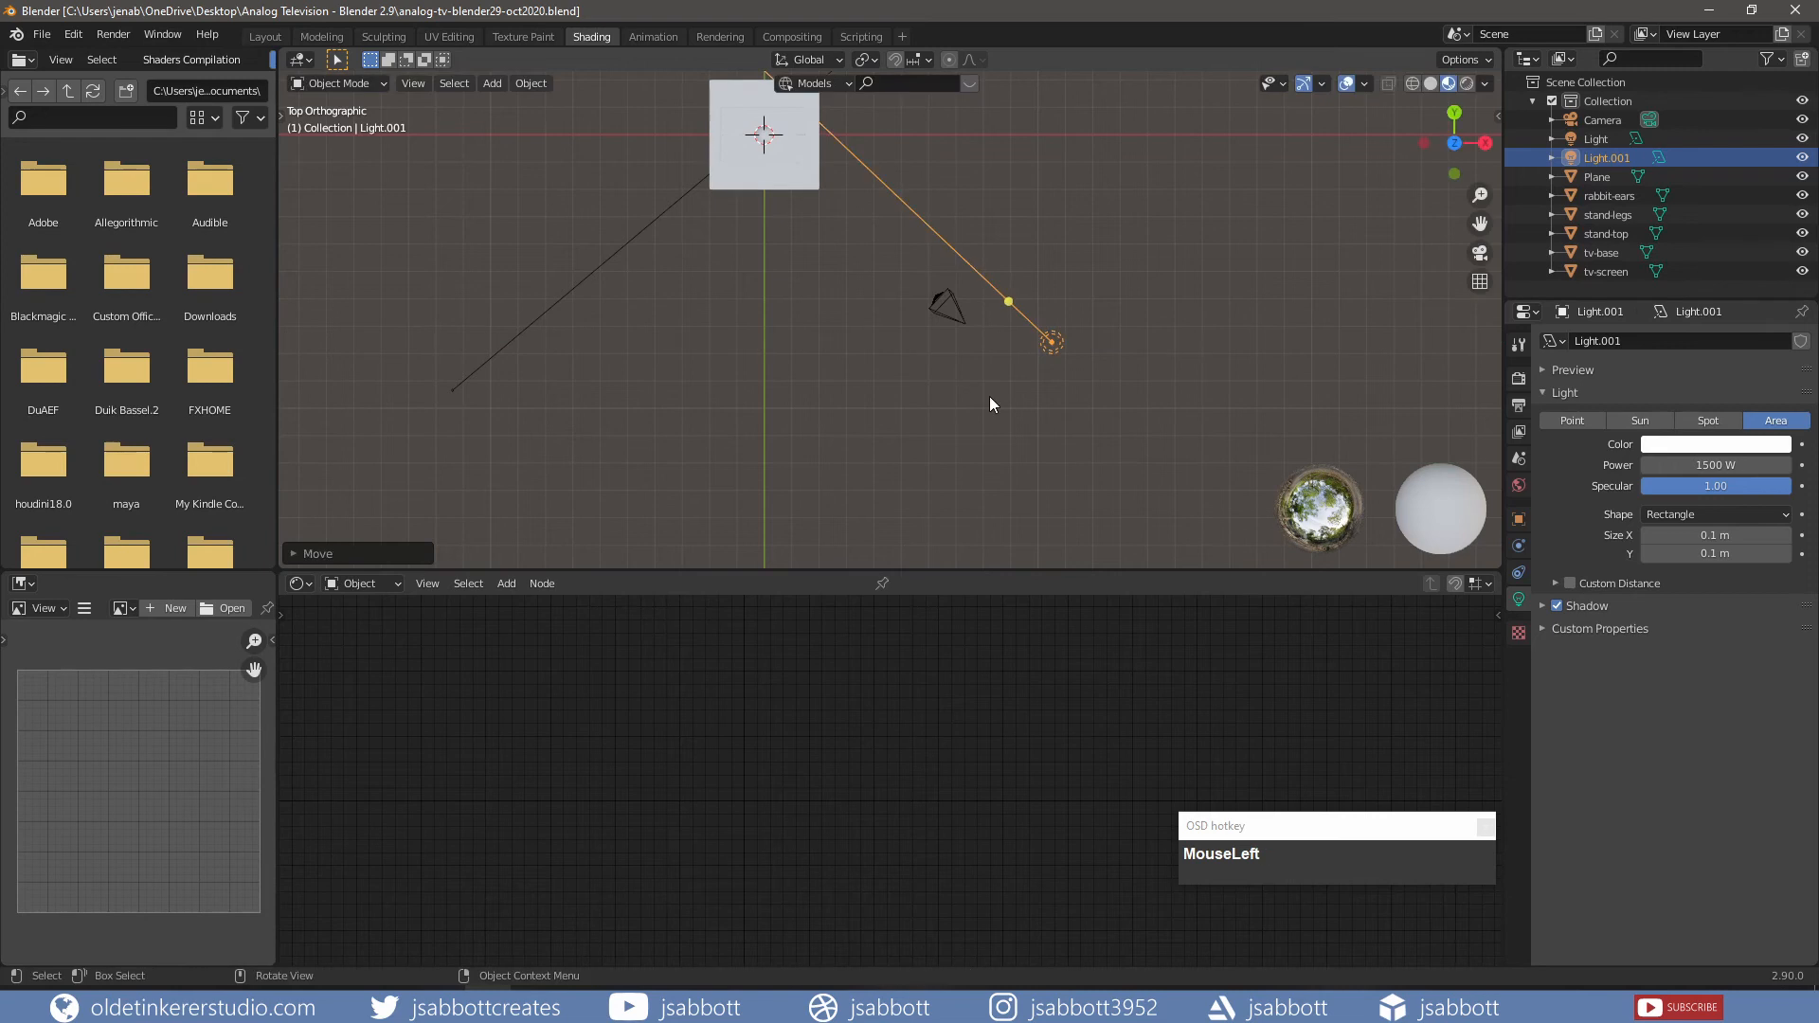
key("r")
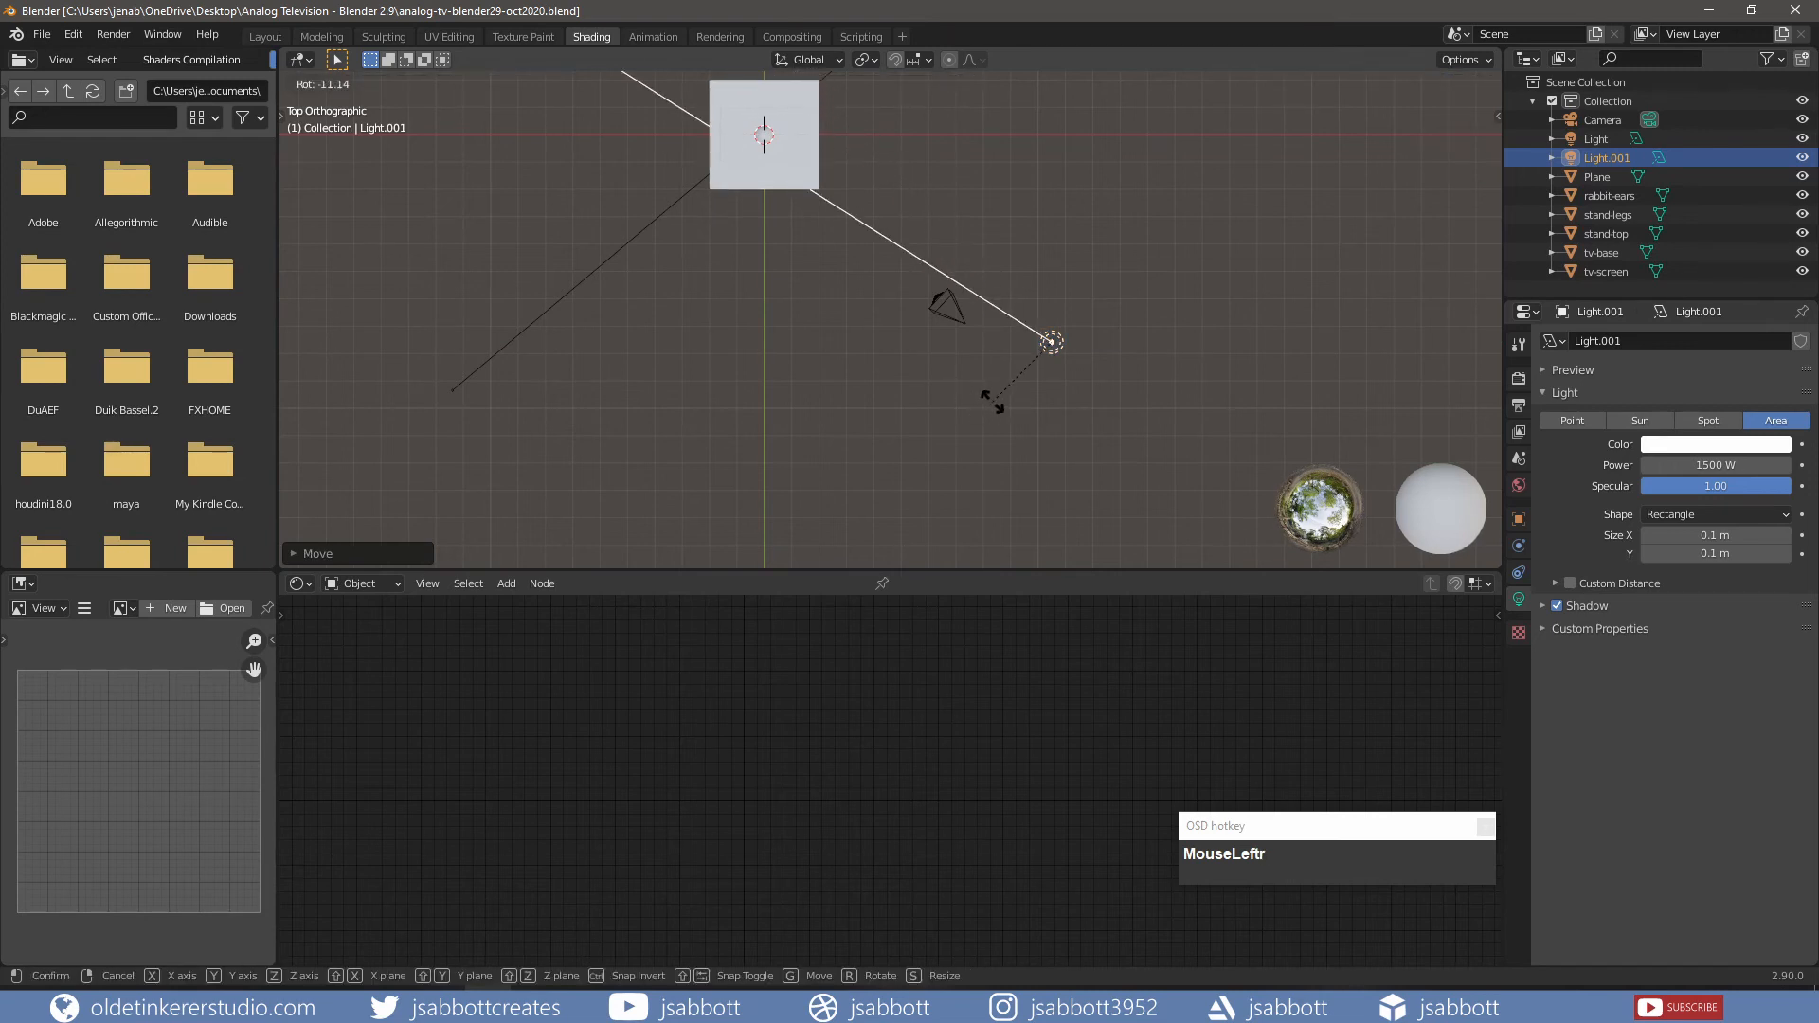
left_click(992, 406)
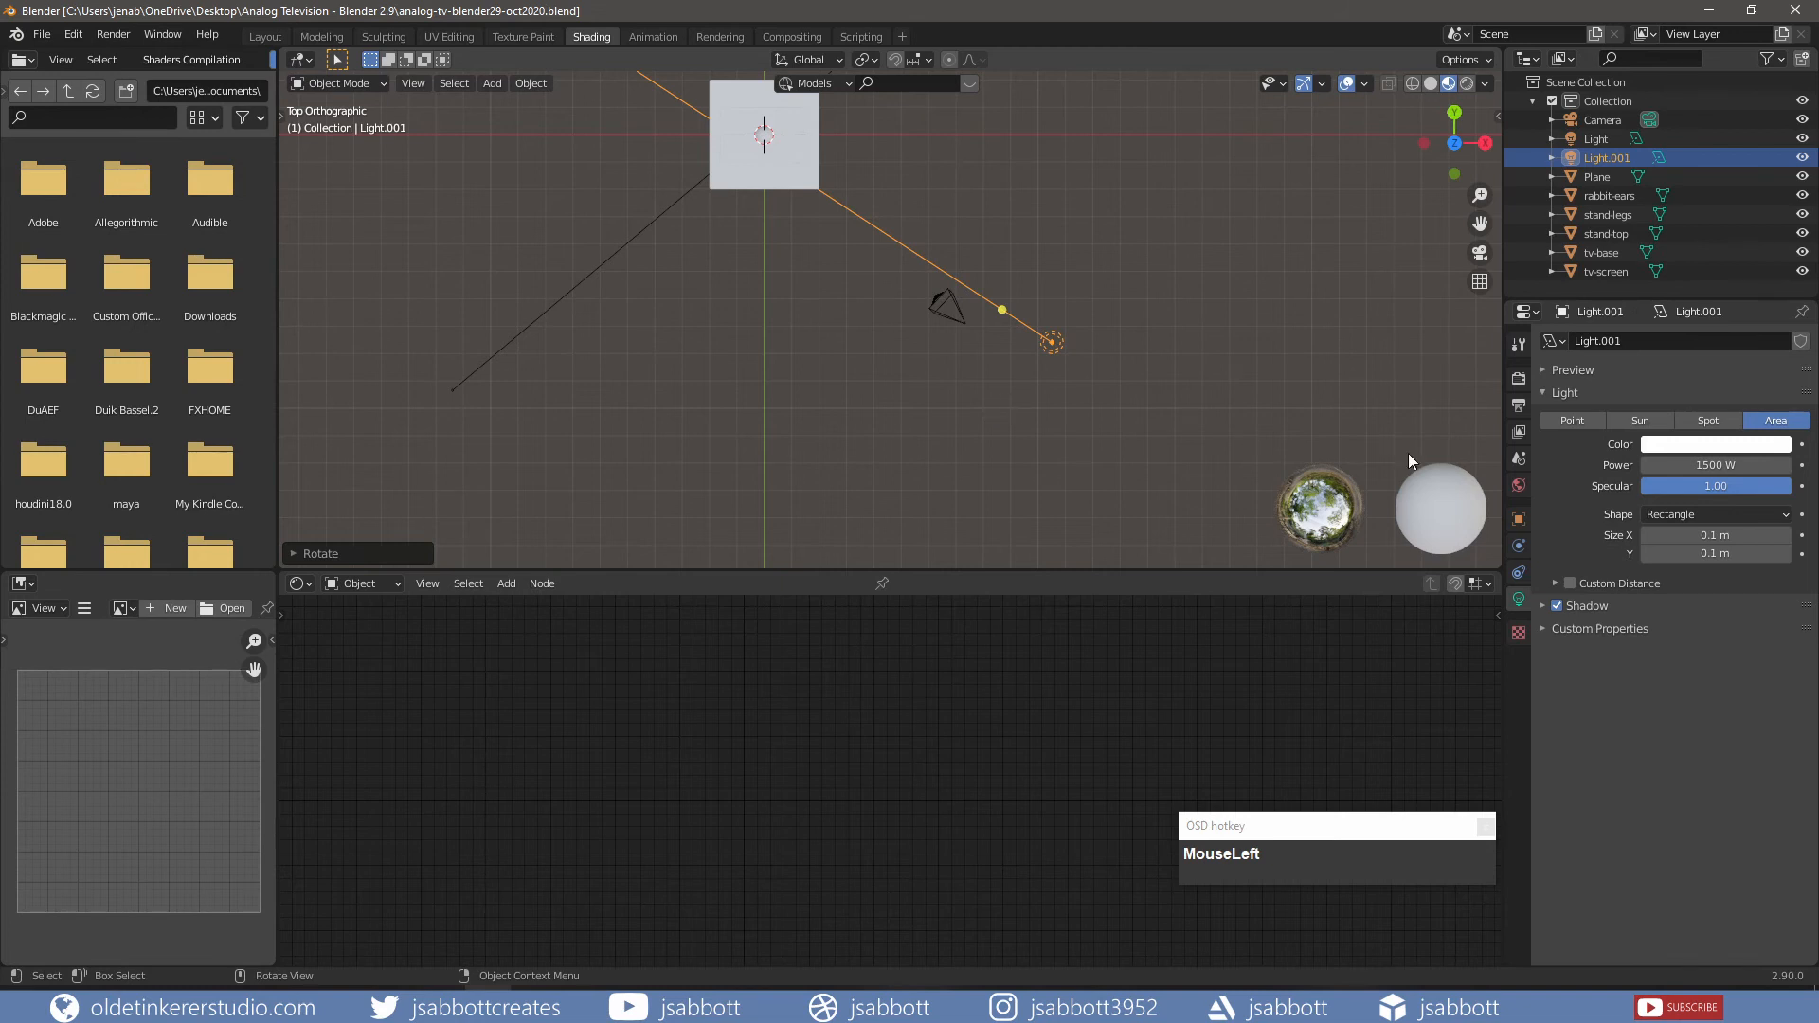
- Set the front area light's power to 2000 W
left_click(1695, 464)
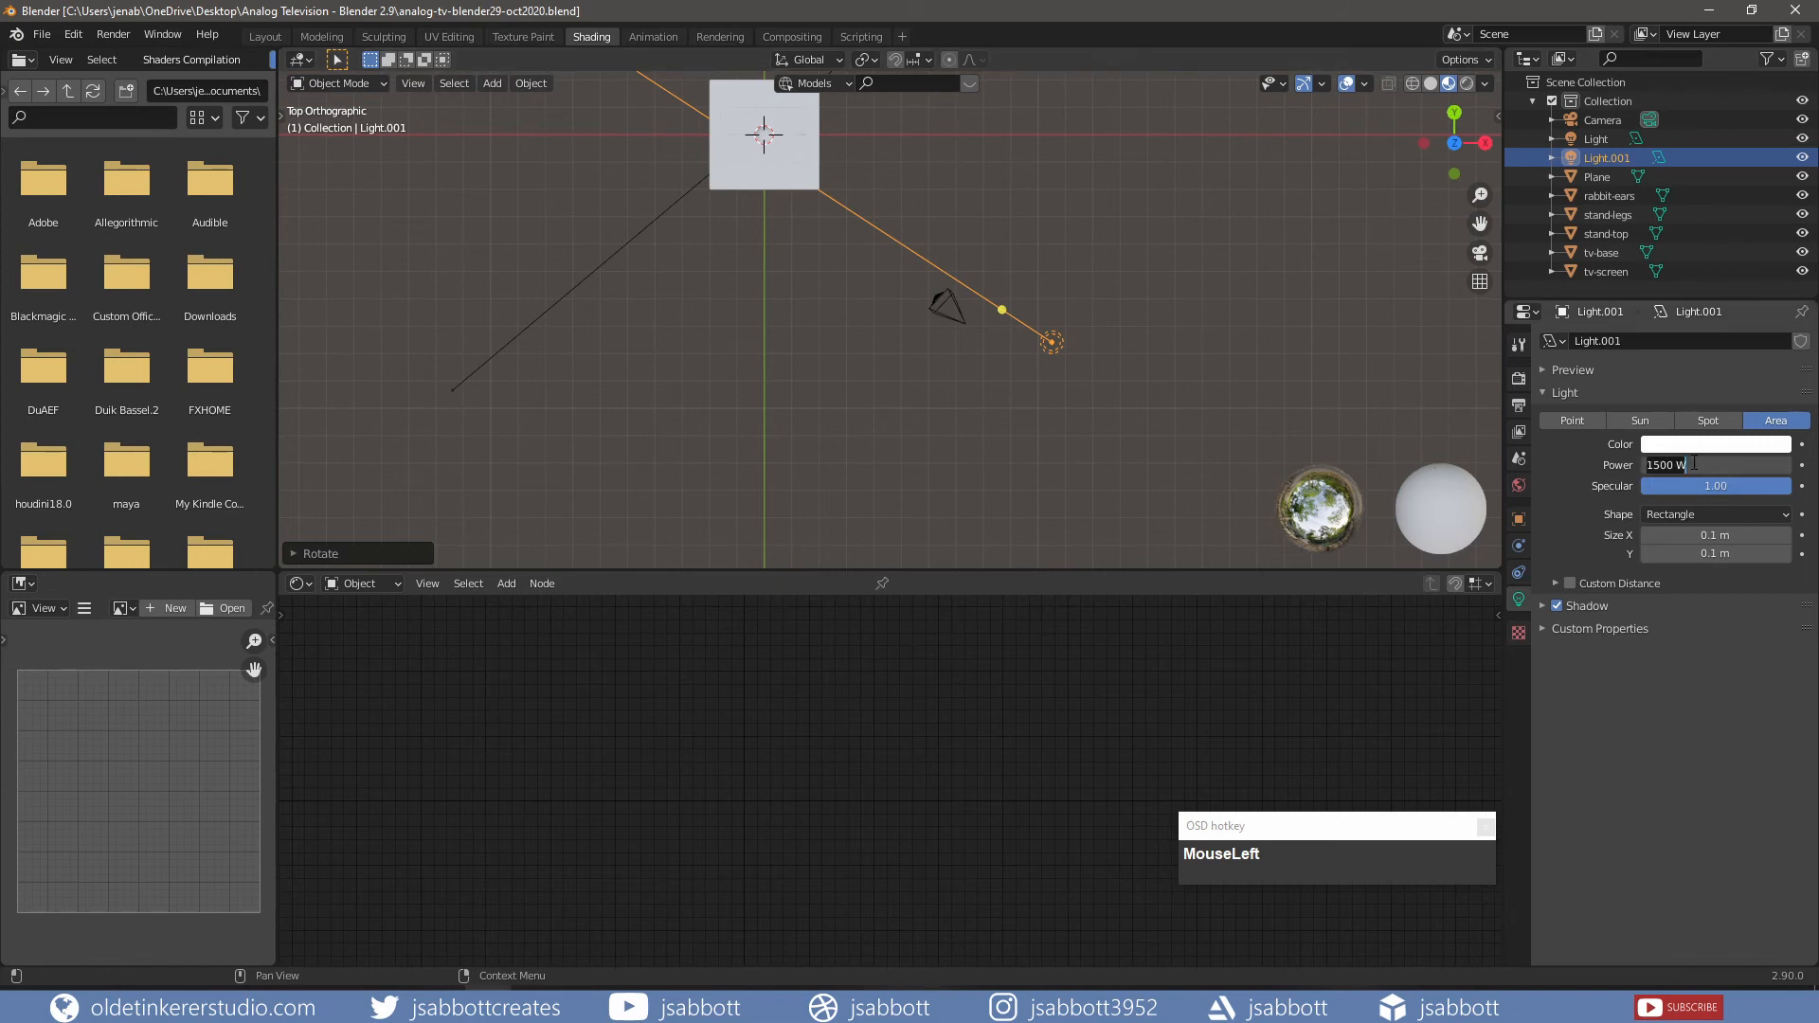
type("2000")
key("Return")
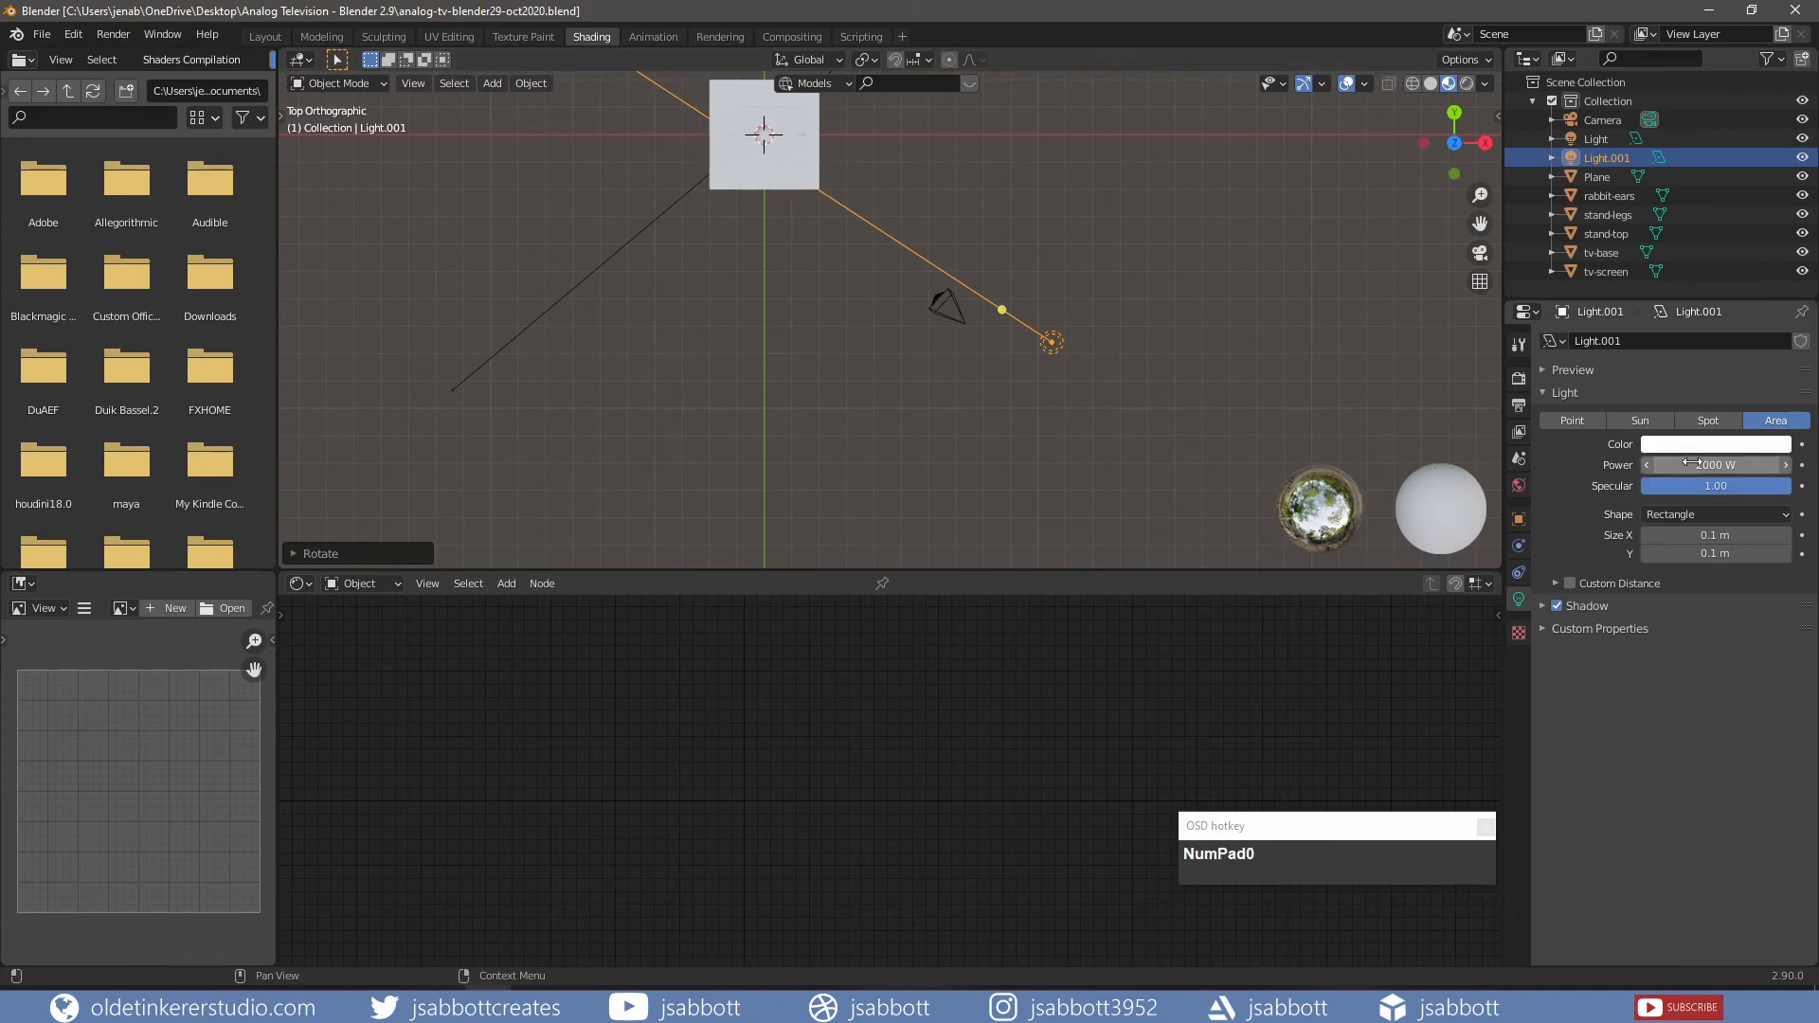
- Duplicate the 2000 W front light and move the copy along negative X to the opposite side of the television
key("shift+d")
right_click(976, 438)
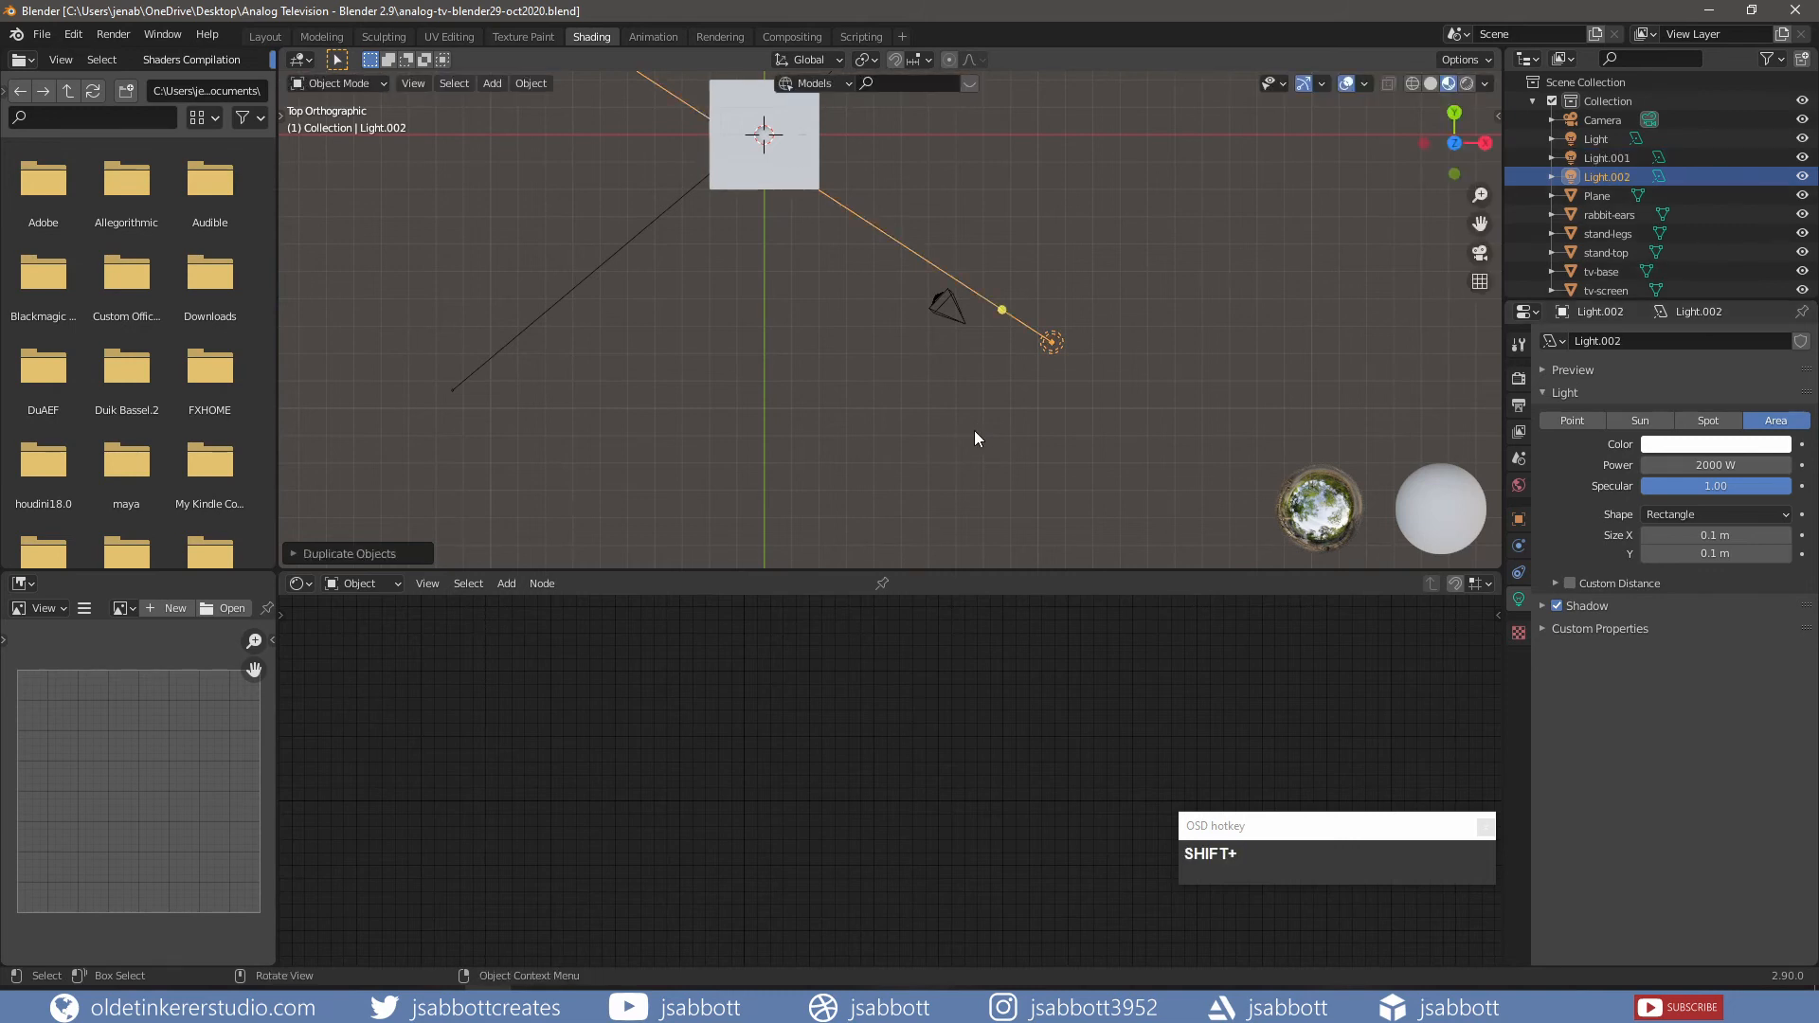
key("g")
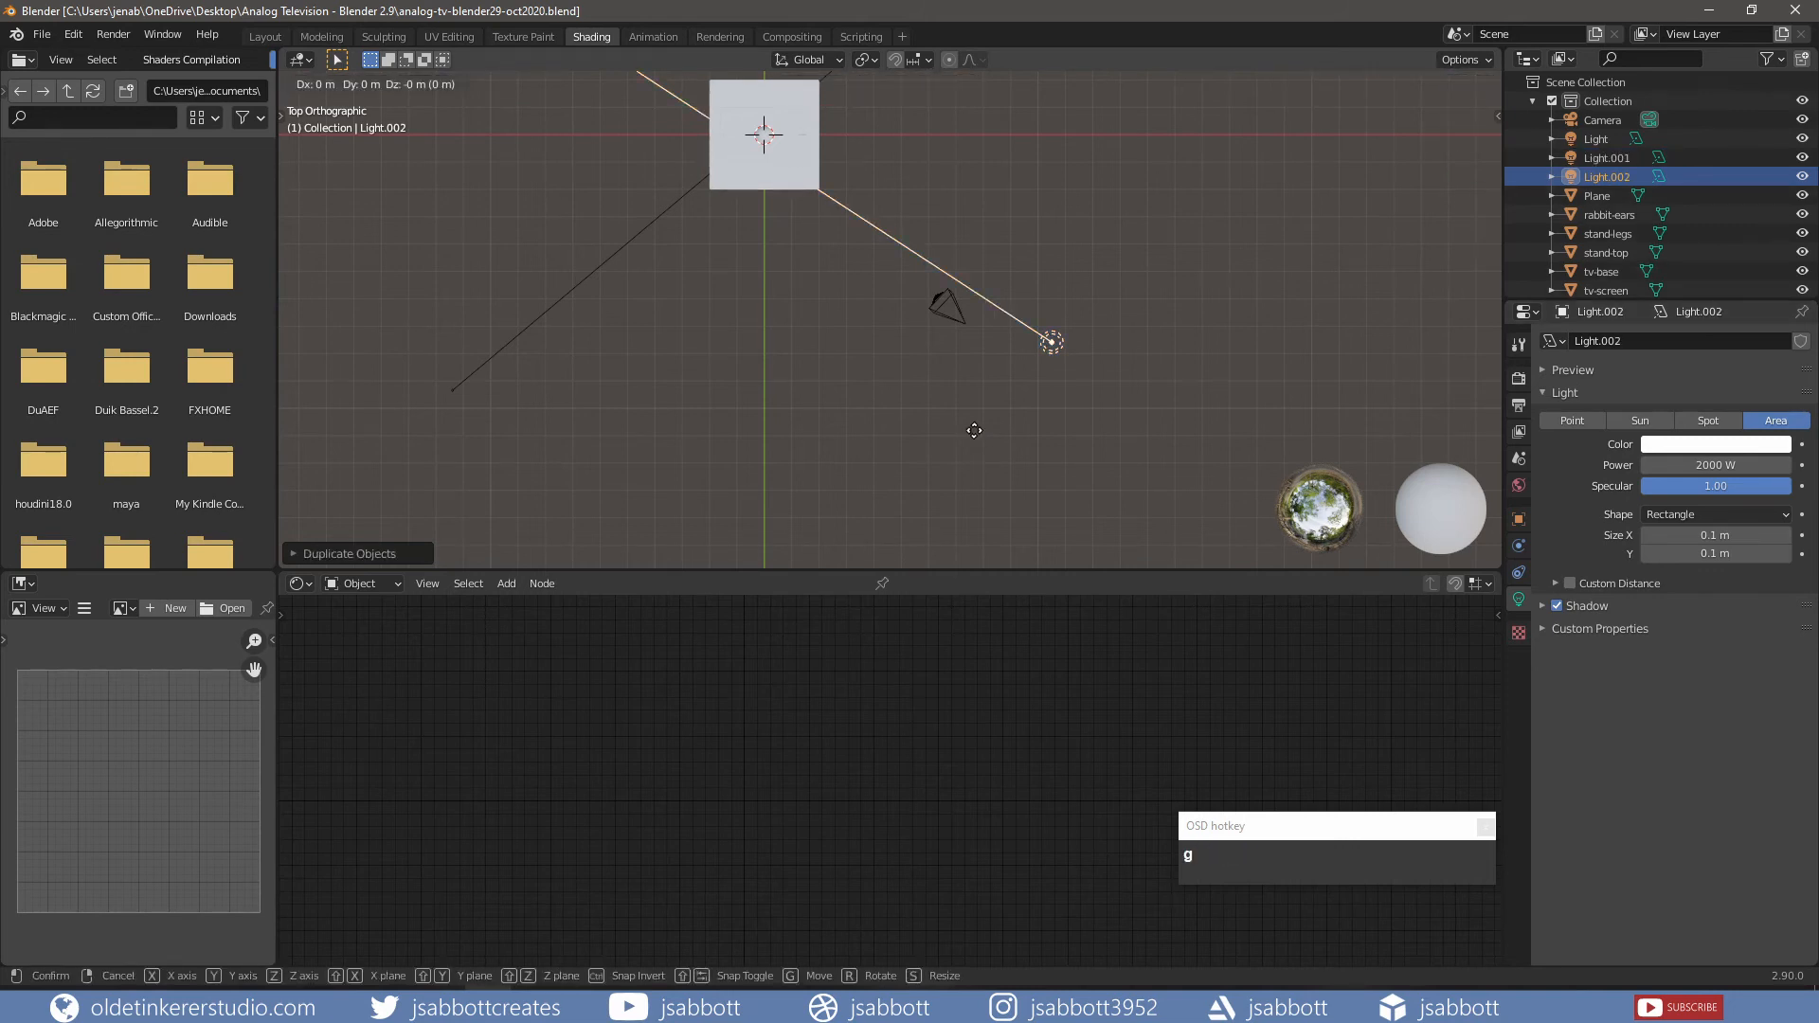
key("x")
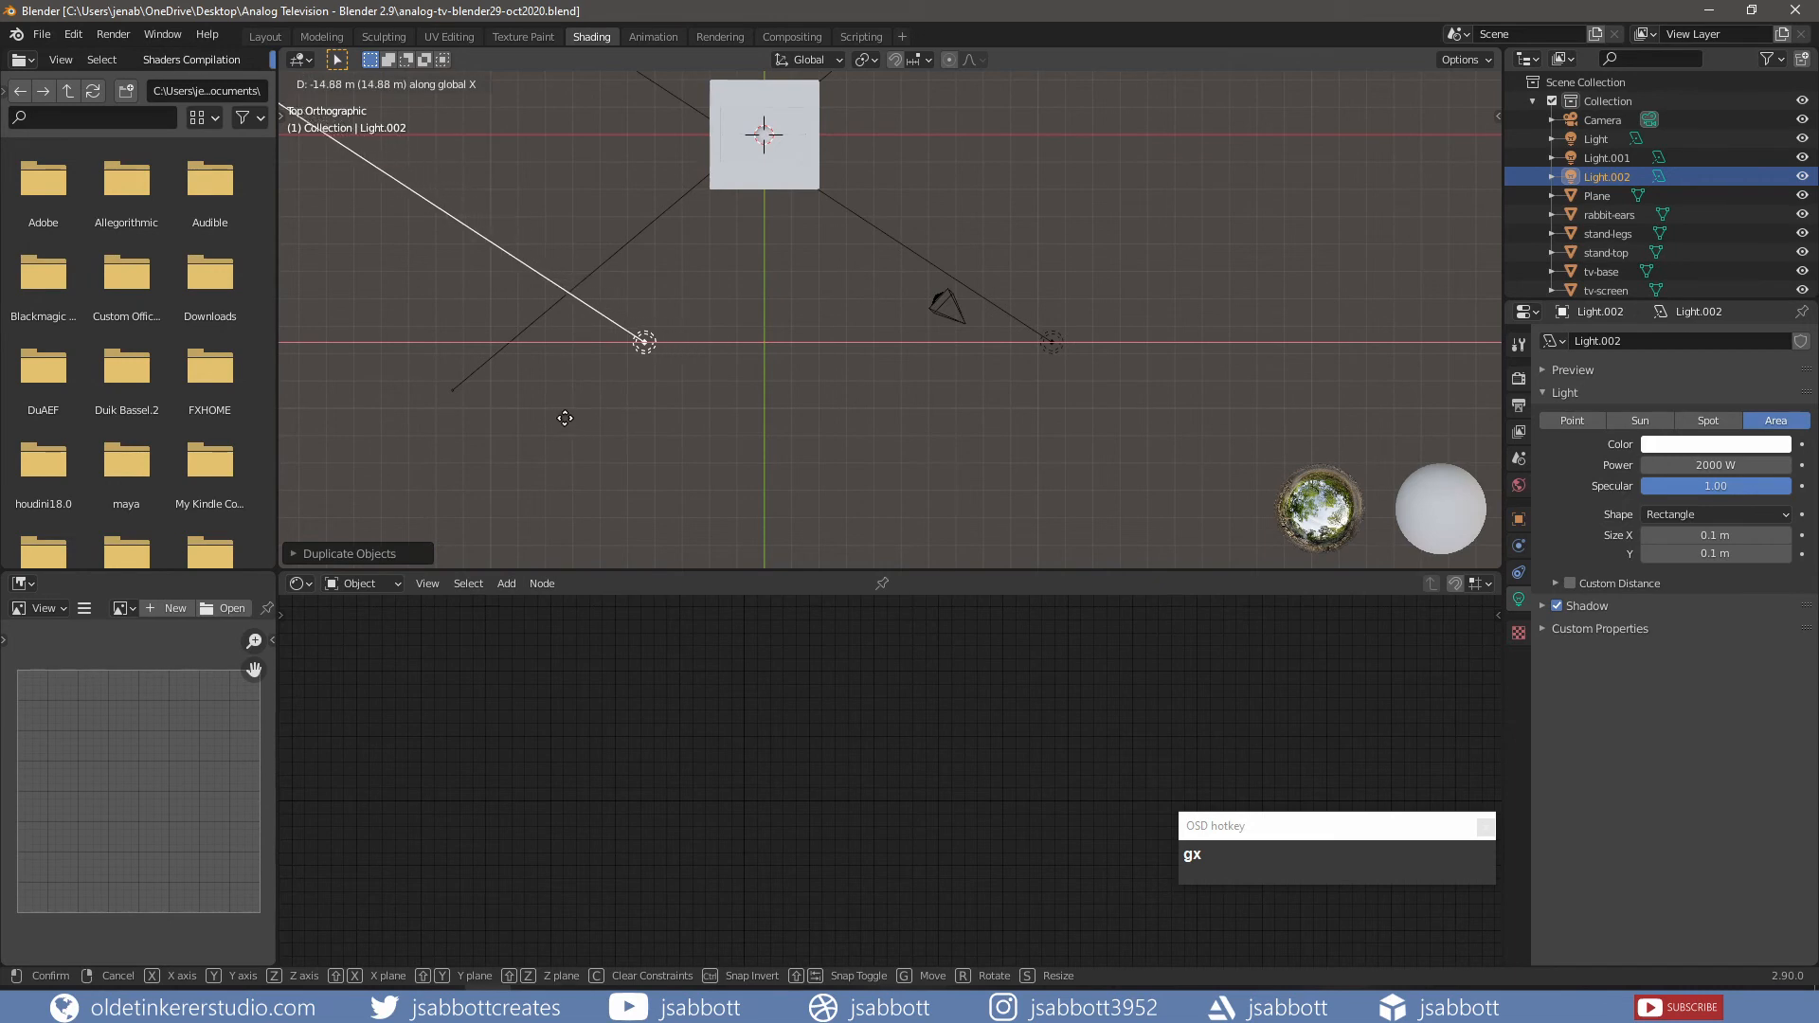
left_click(527, 376)
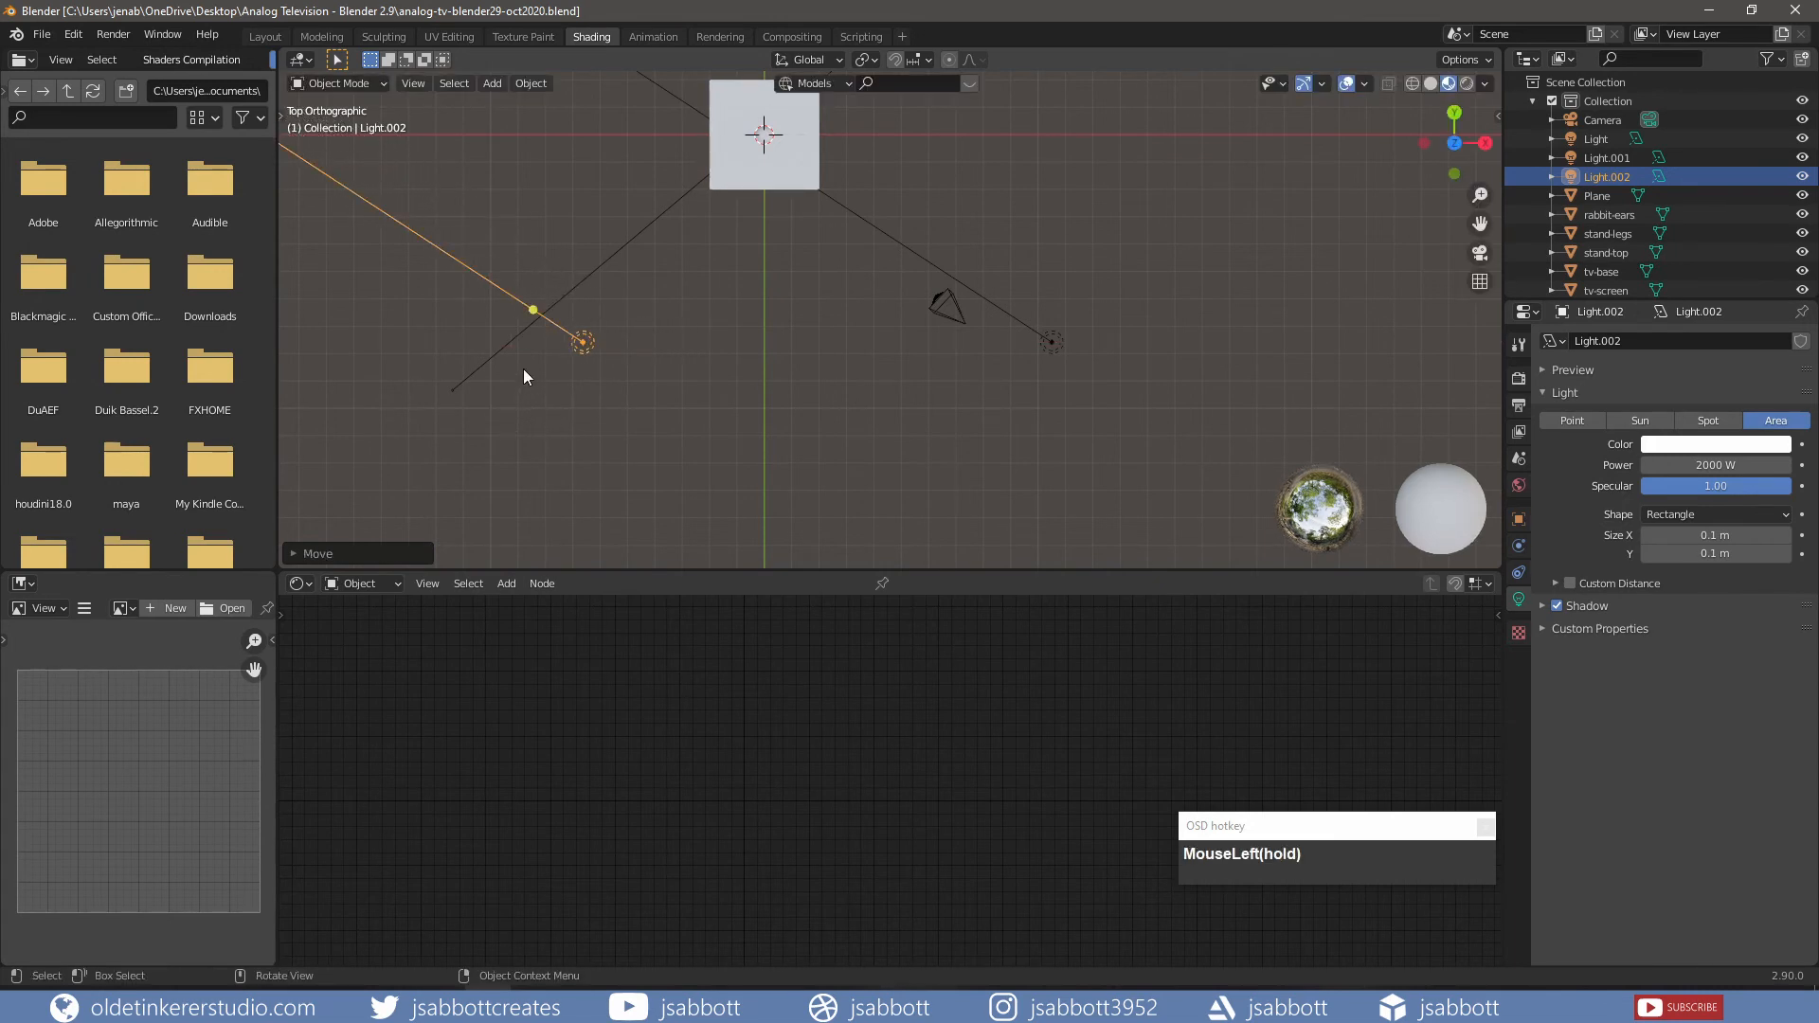
- Aim the second front area light at the television by rotating it in top view and shifting it about 3.8 m along negative X
key("r")
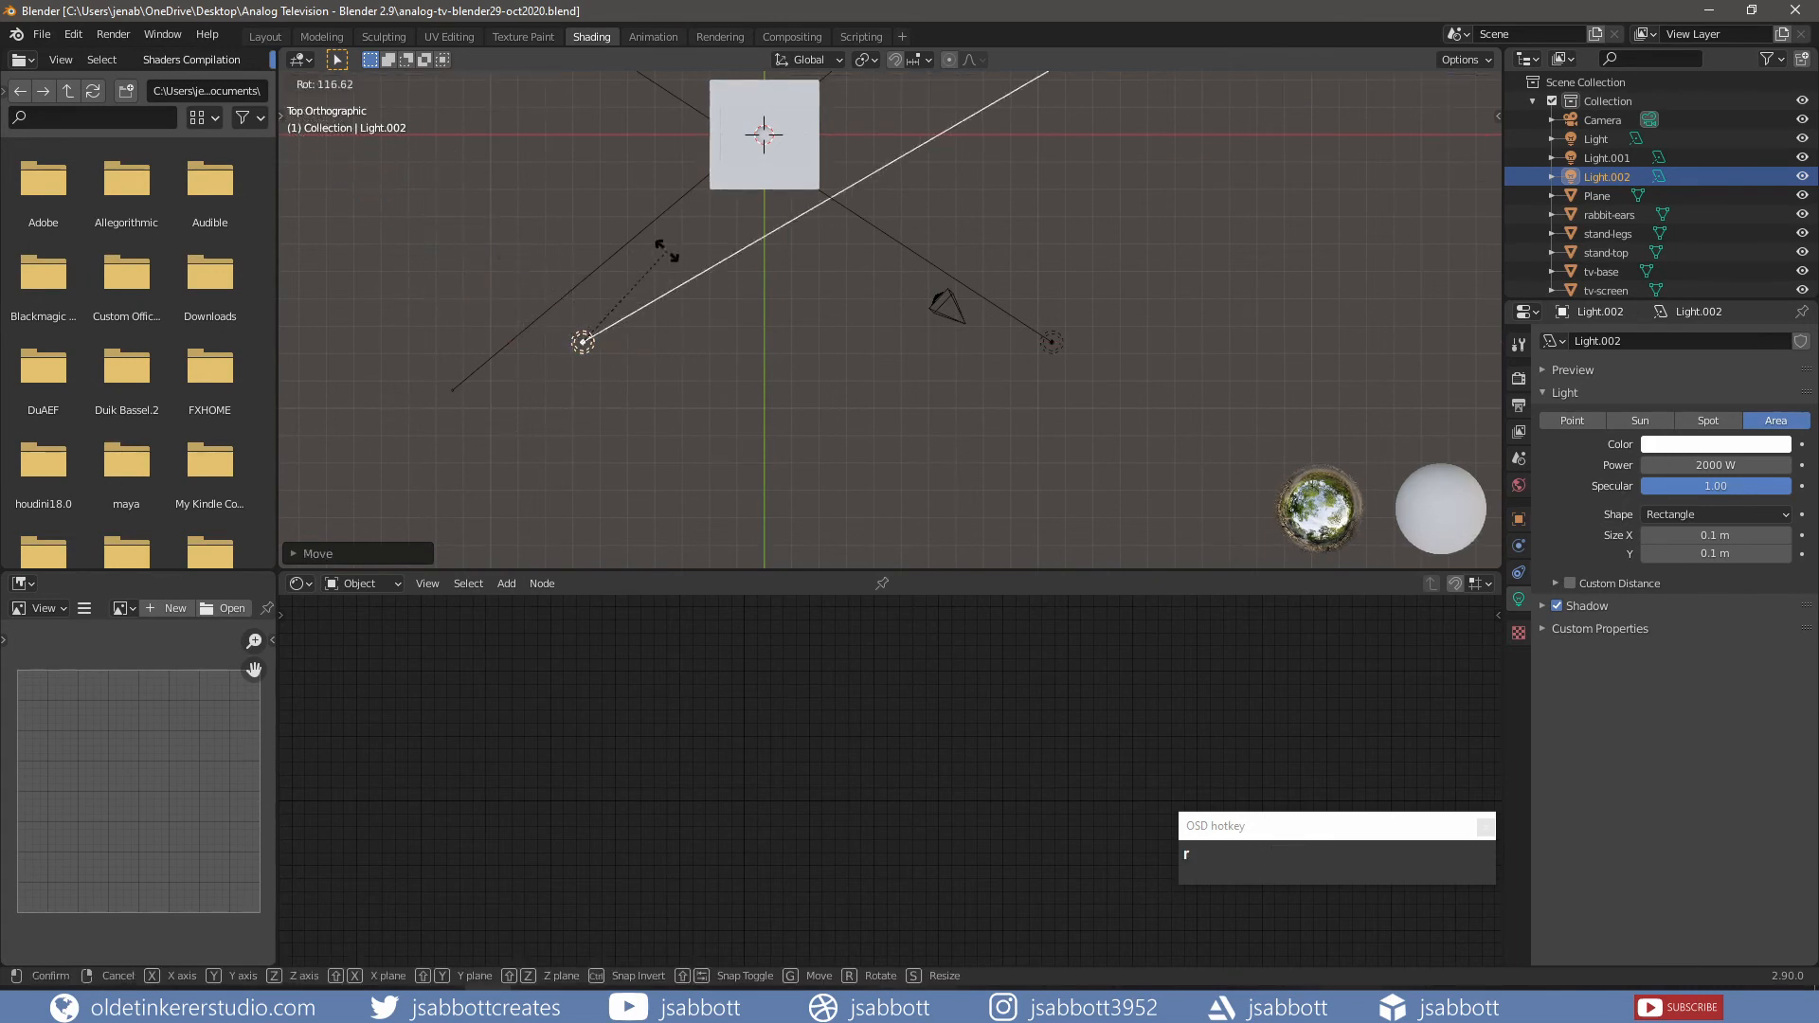
left_click(638, 236)
key("g")
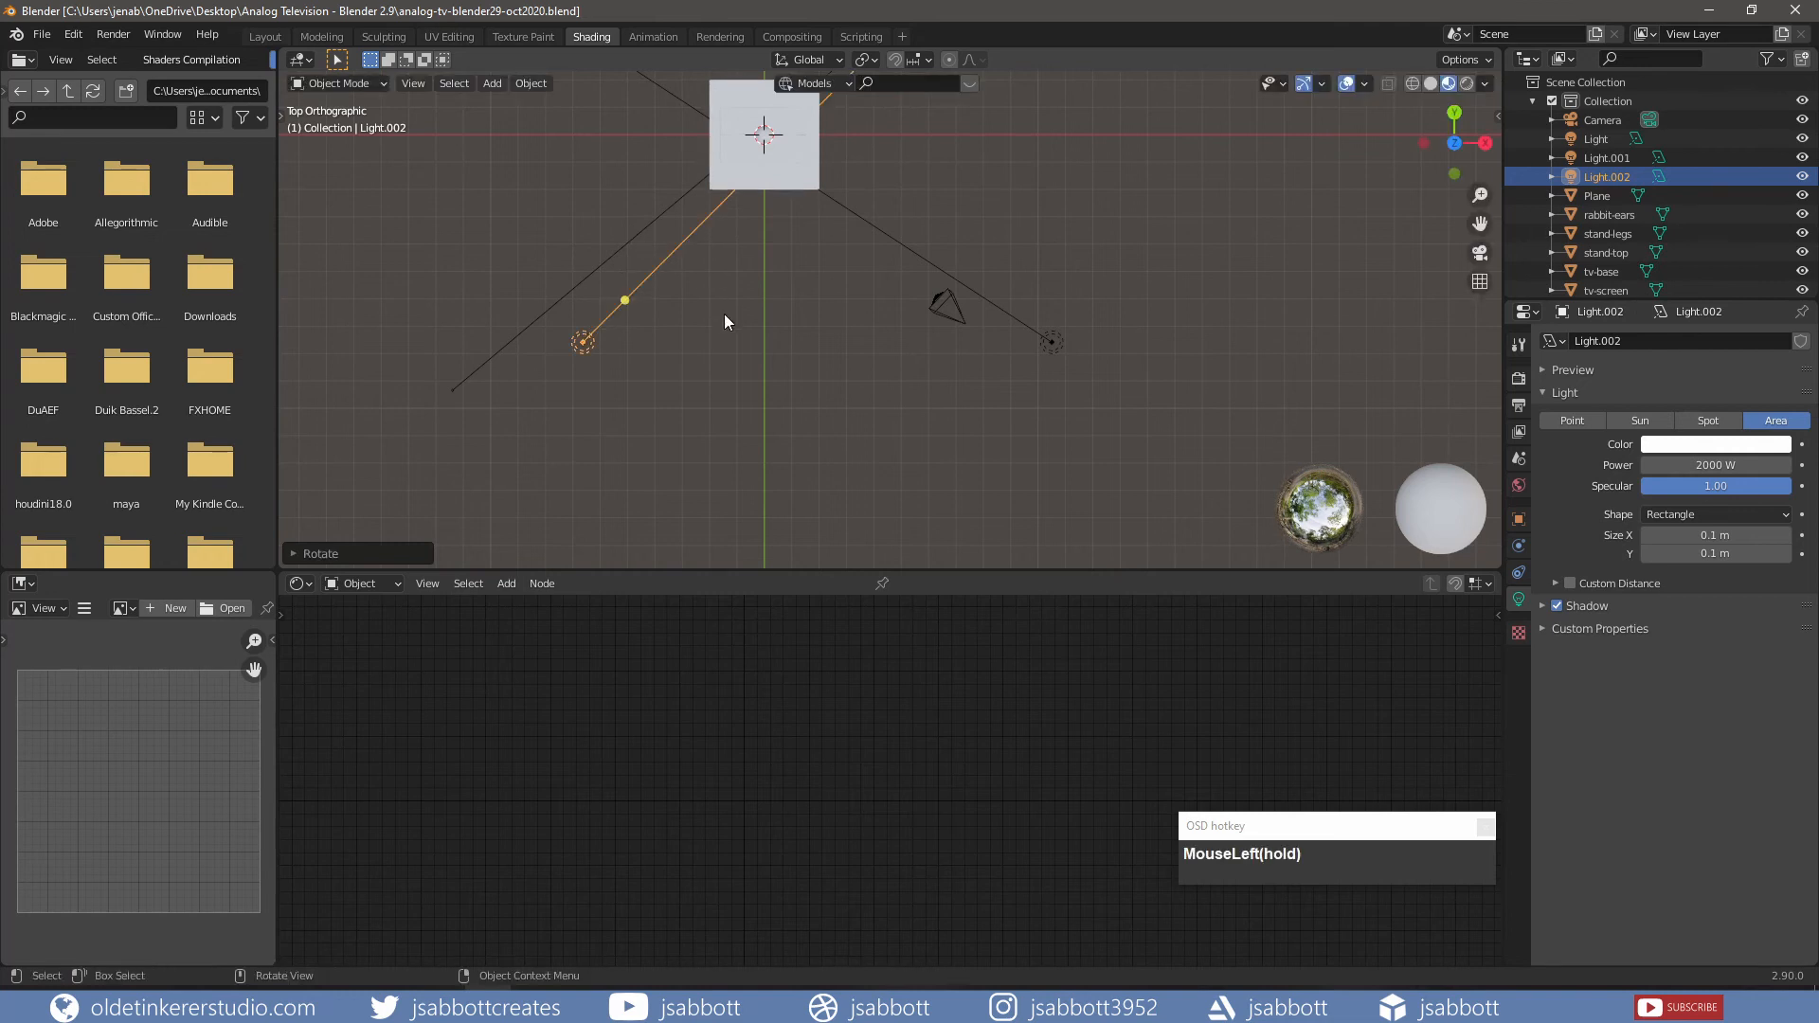
left_click(622, 320)
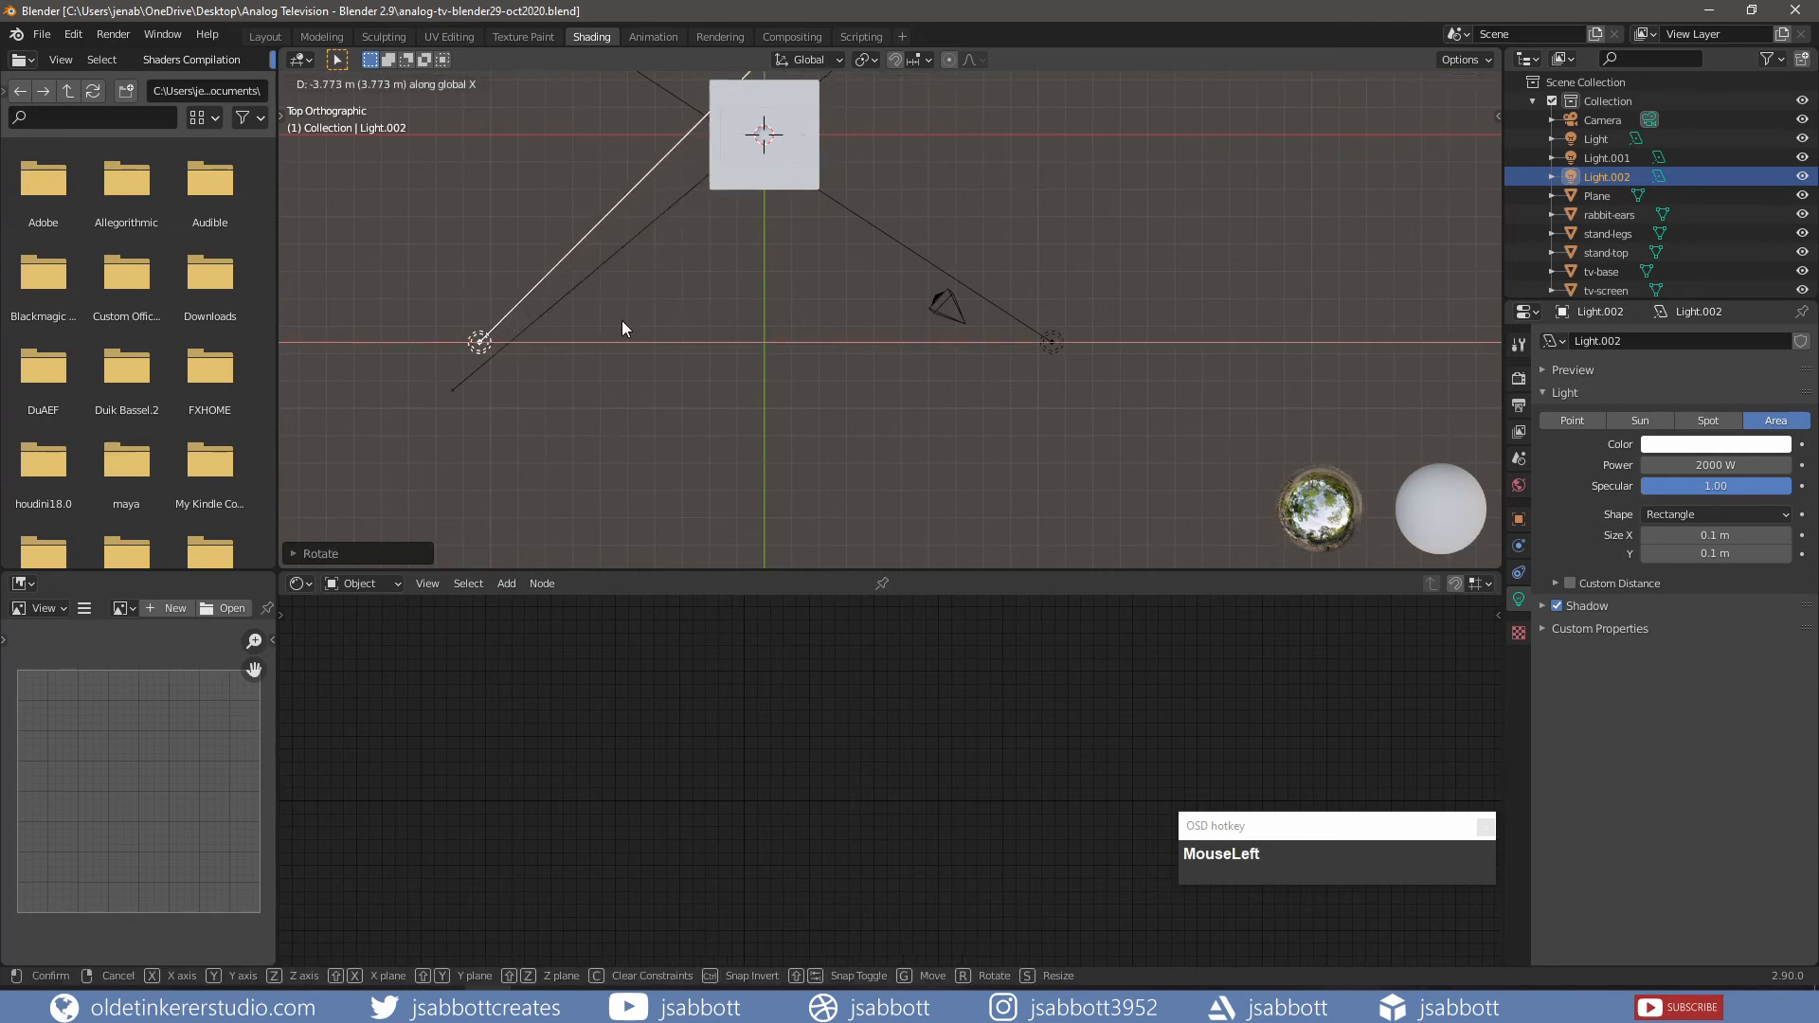
key("r")
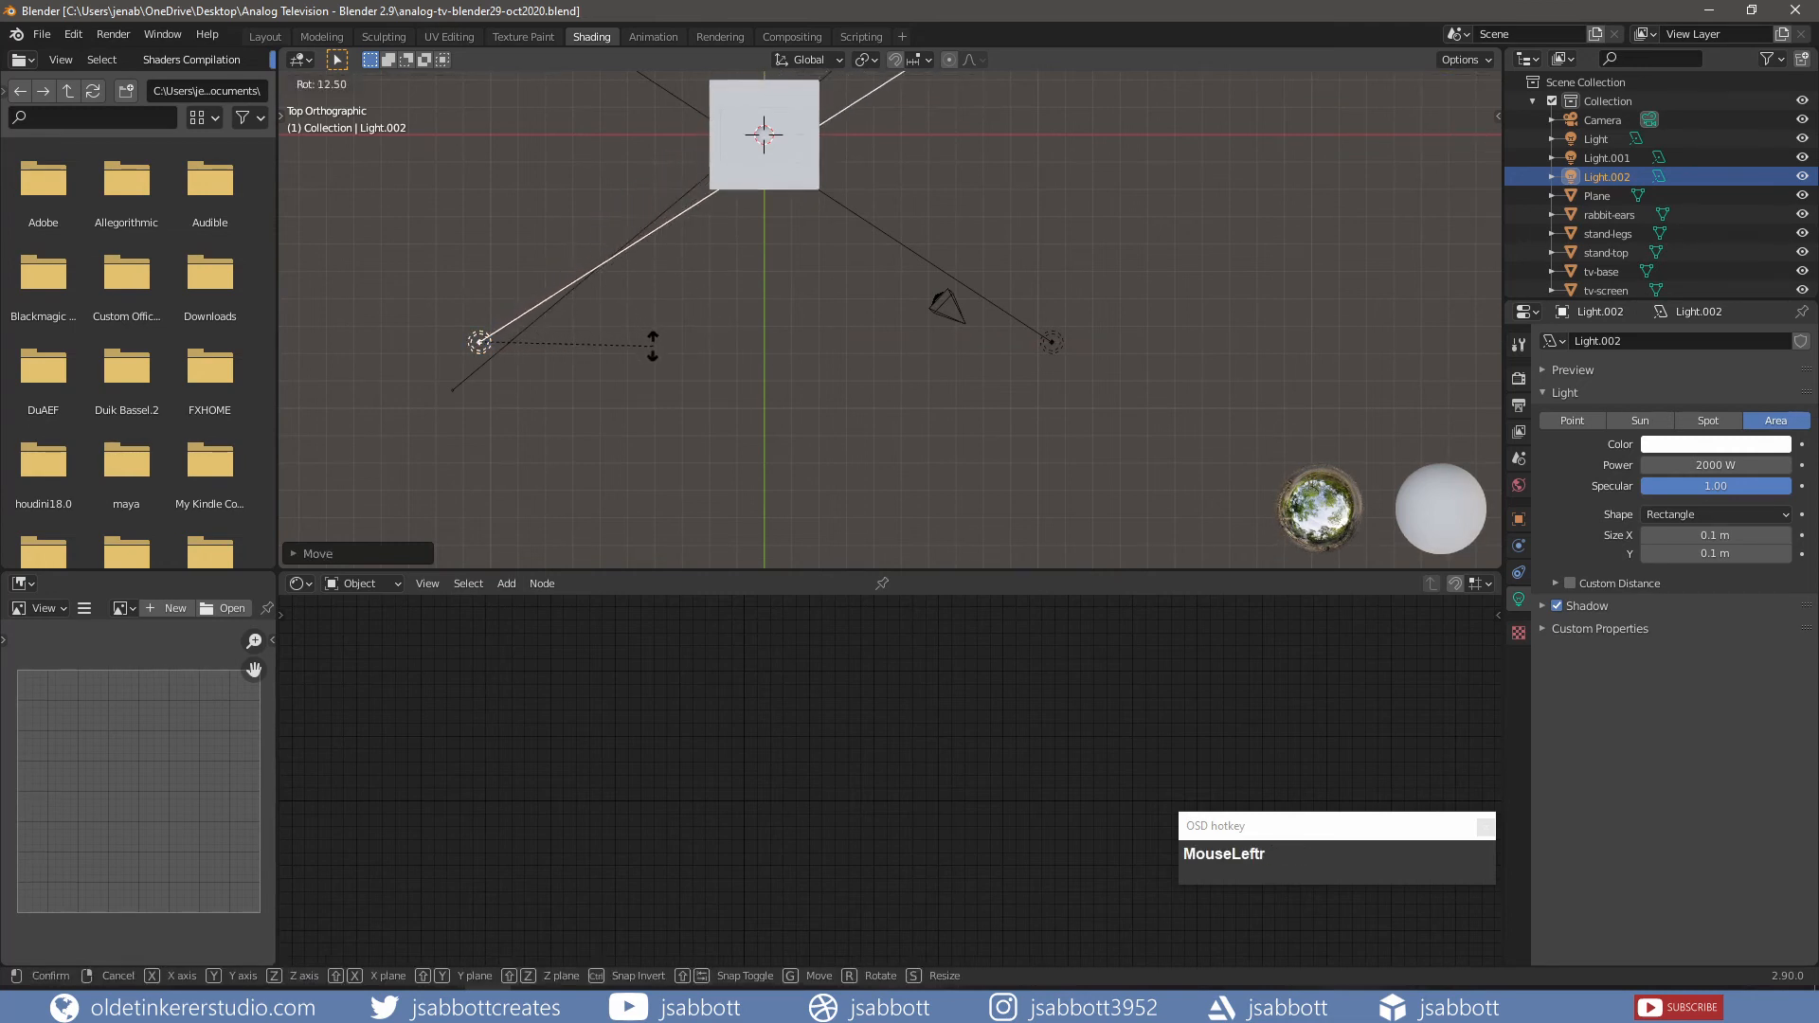
left_click(654, 353)
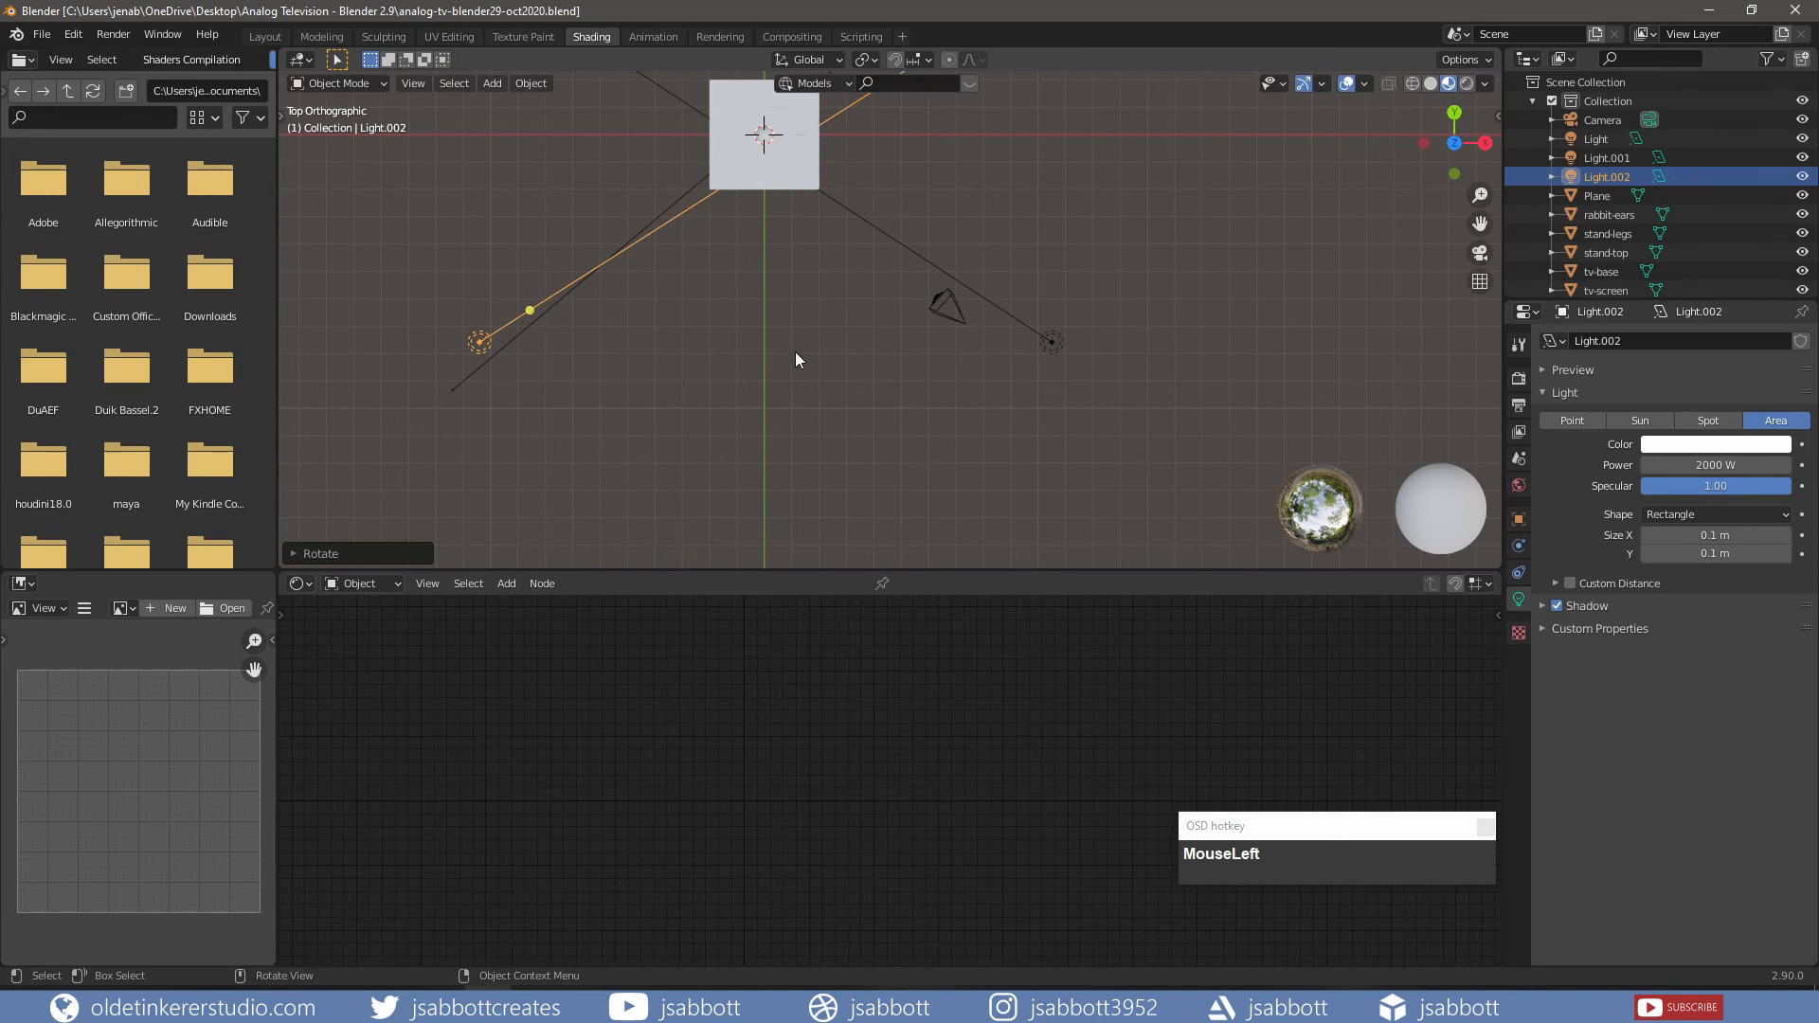
- Set the second front area light's power to 2500 W
left_click(1700, 466)
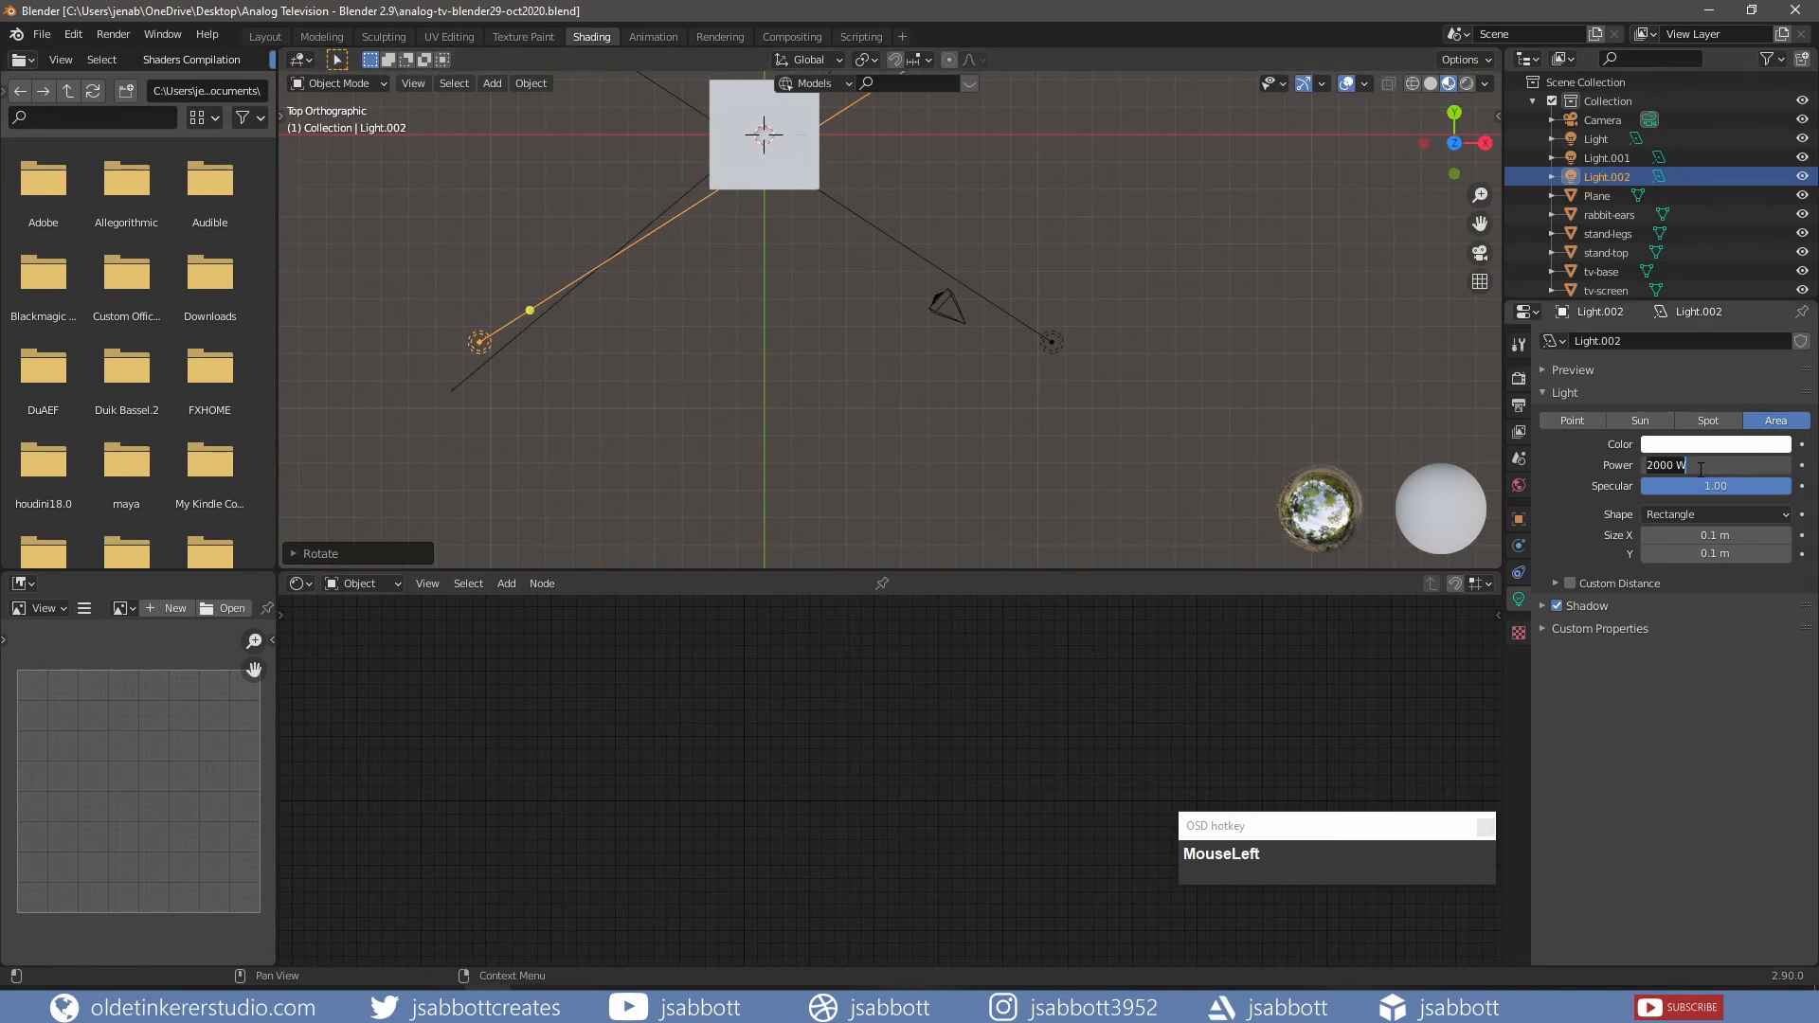
type("2500")
key("Return")
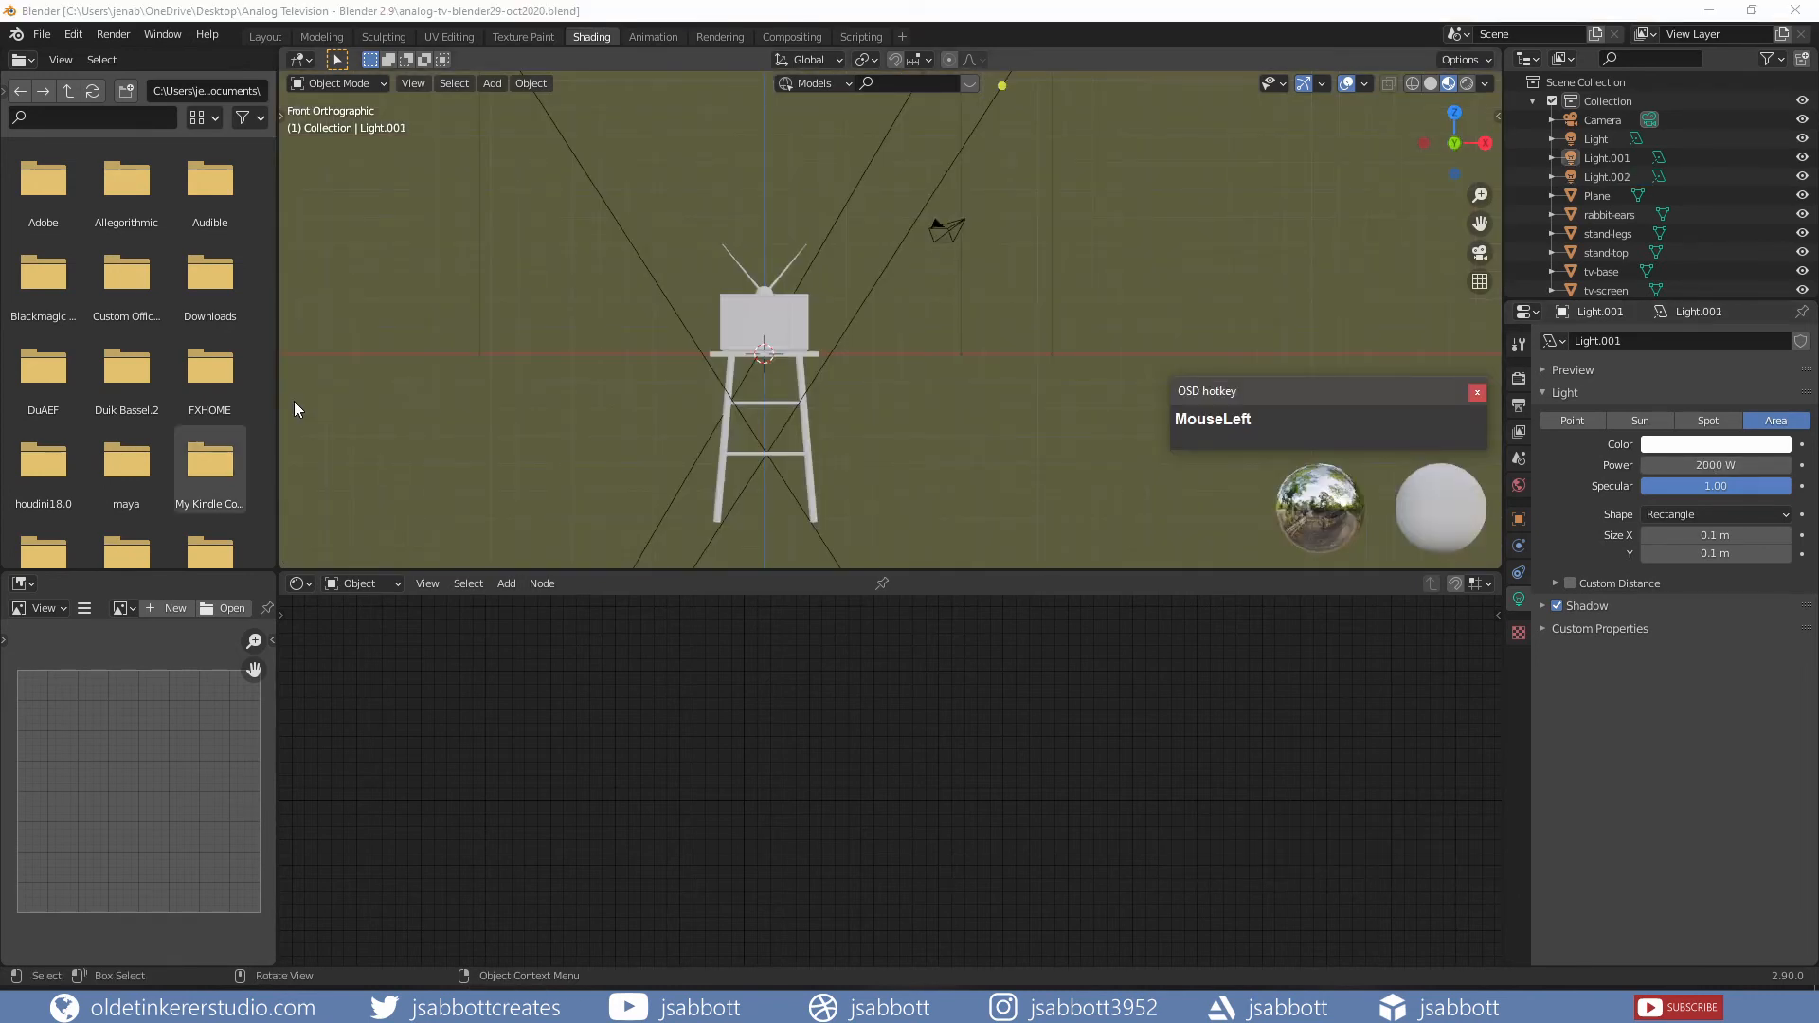
- Select the stand-top object and rename its material to stand-top
left_click_drag(1611, 301, 1611, 331)
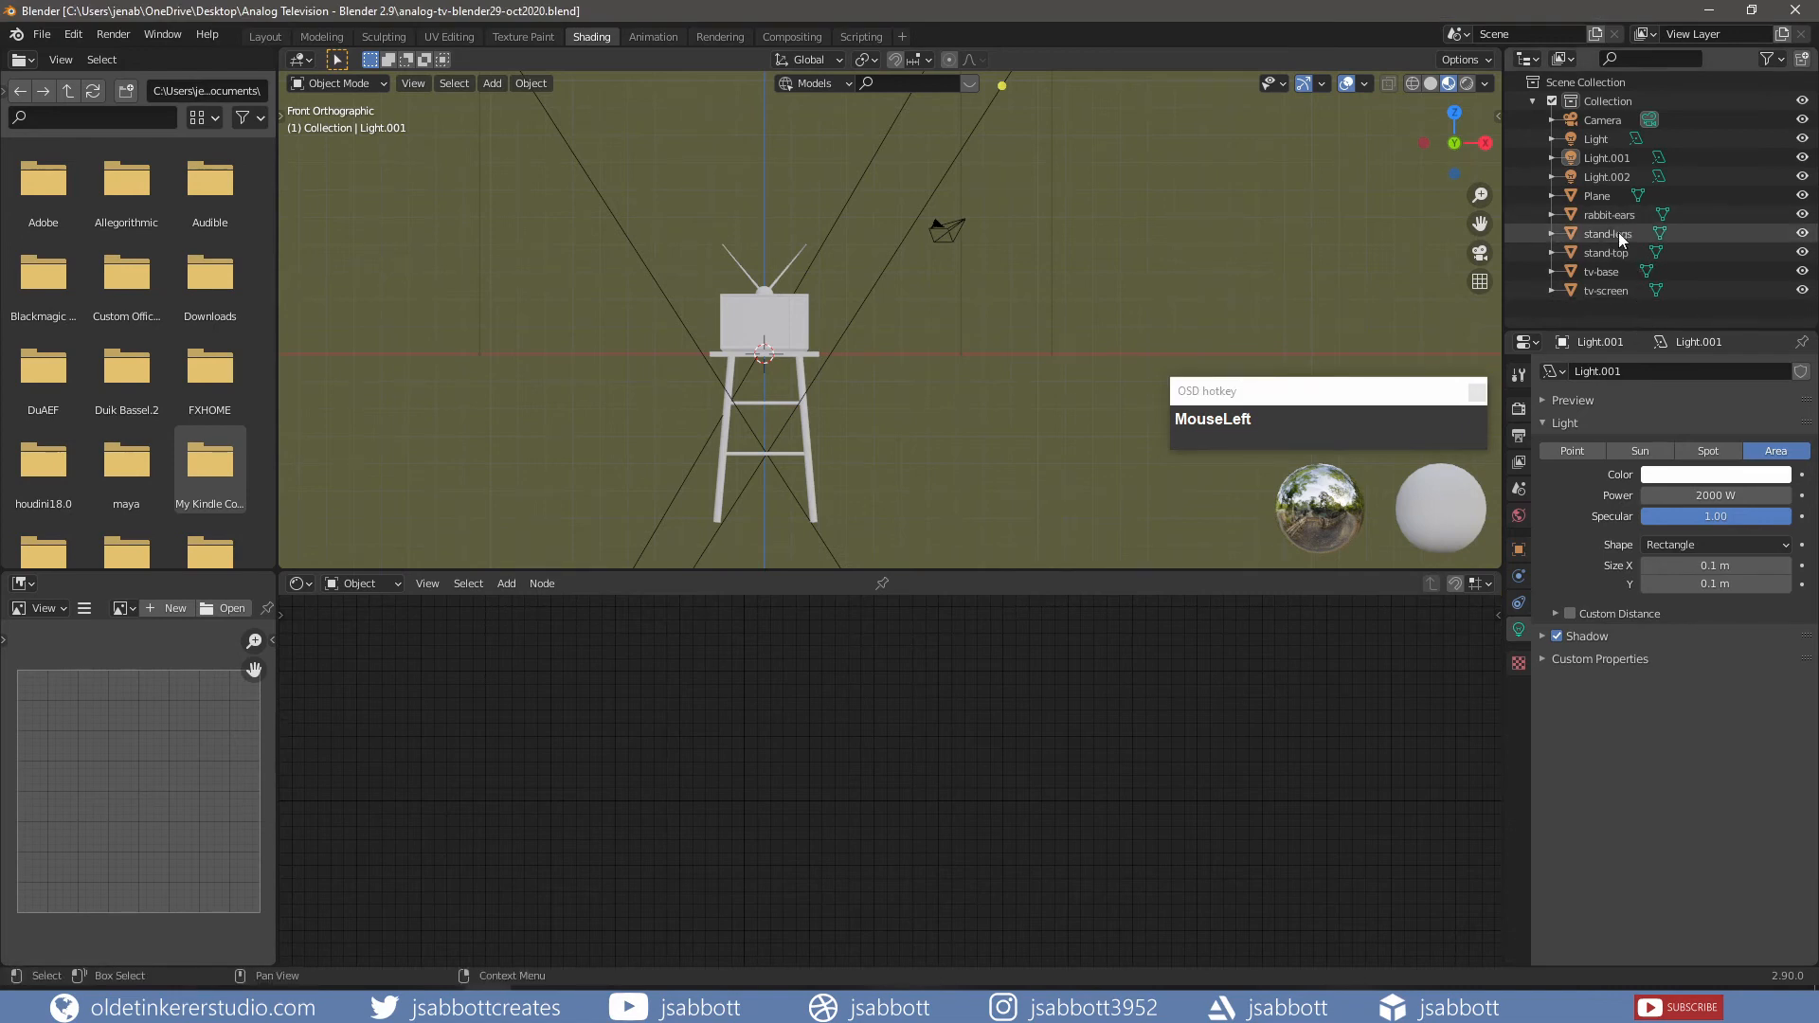
left_click(1616, 254)
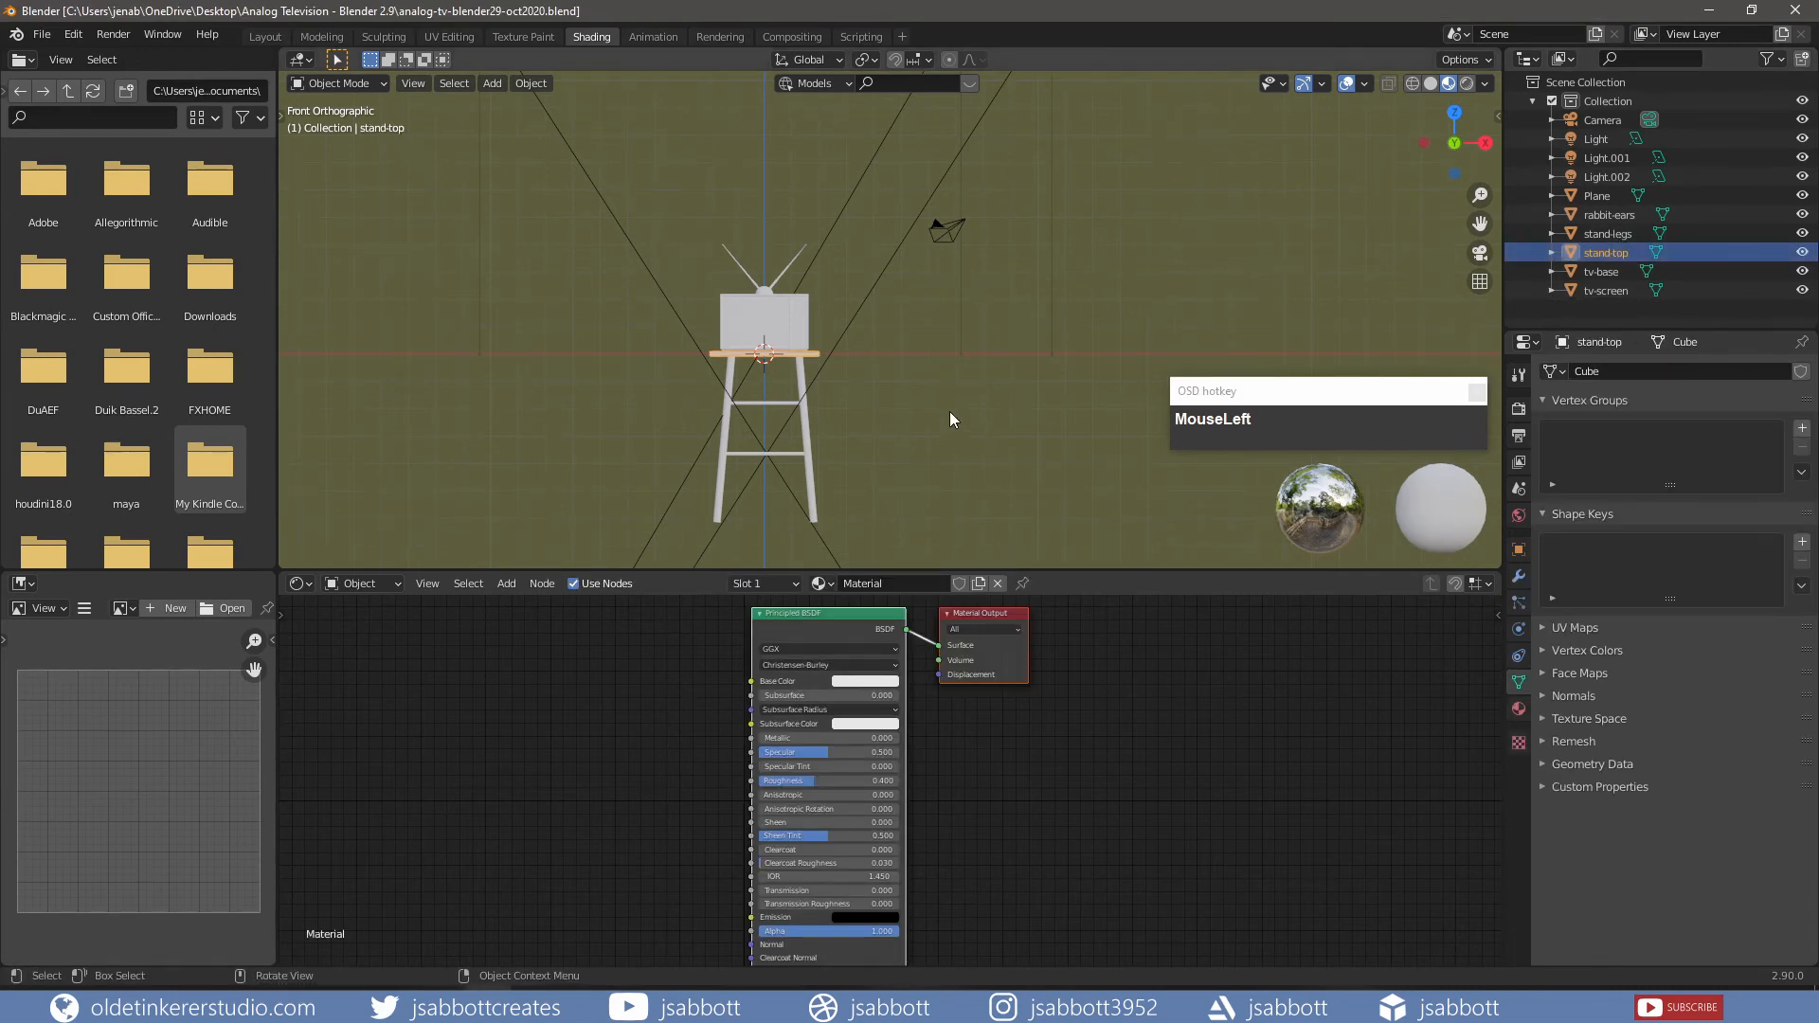
left_click(890, 584)
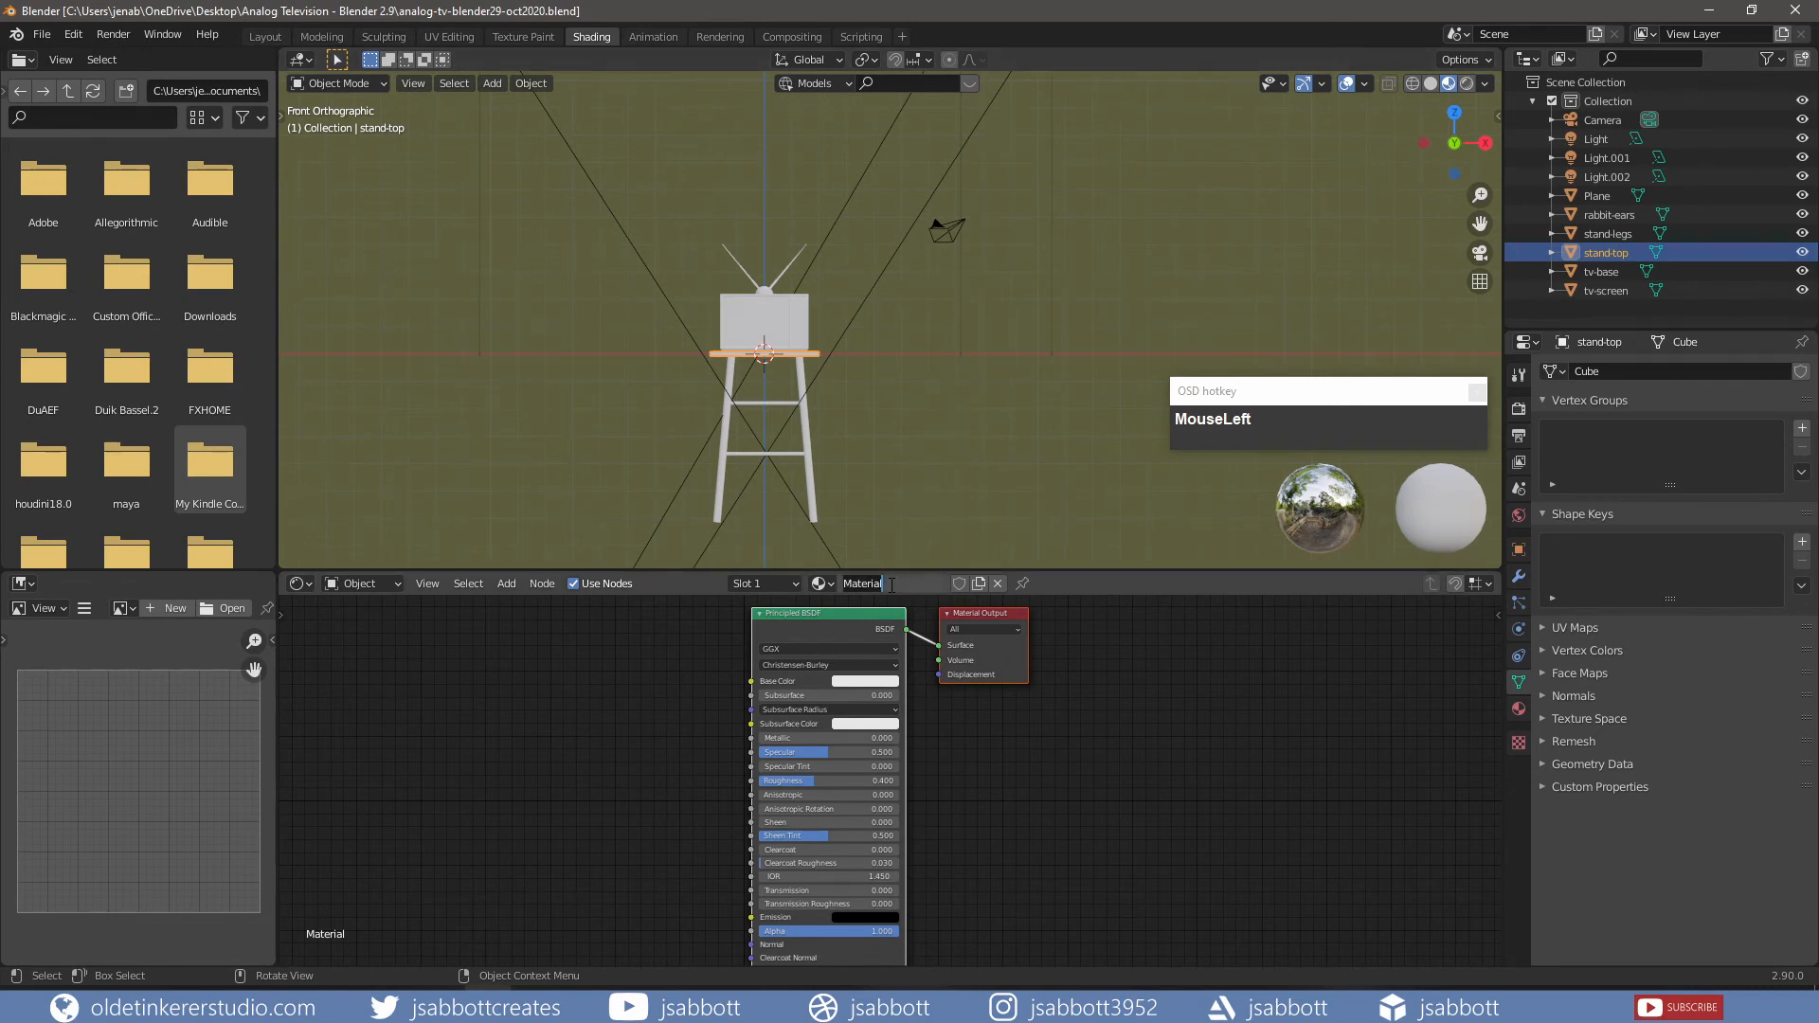
type("ta")
key("BackSpace")
key("BackSpace")
type("stand-top")
key("Return")
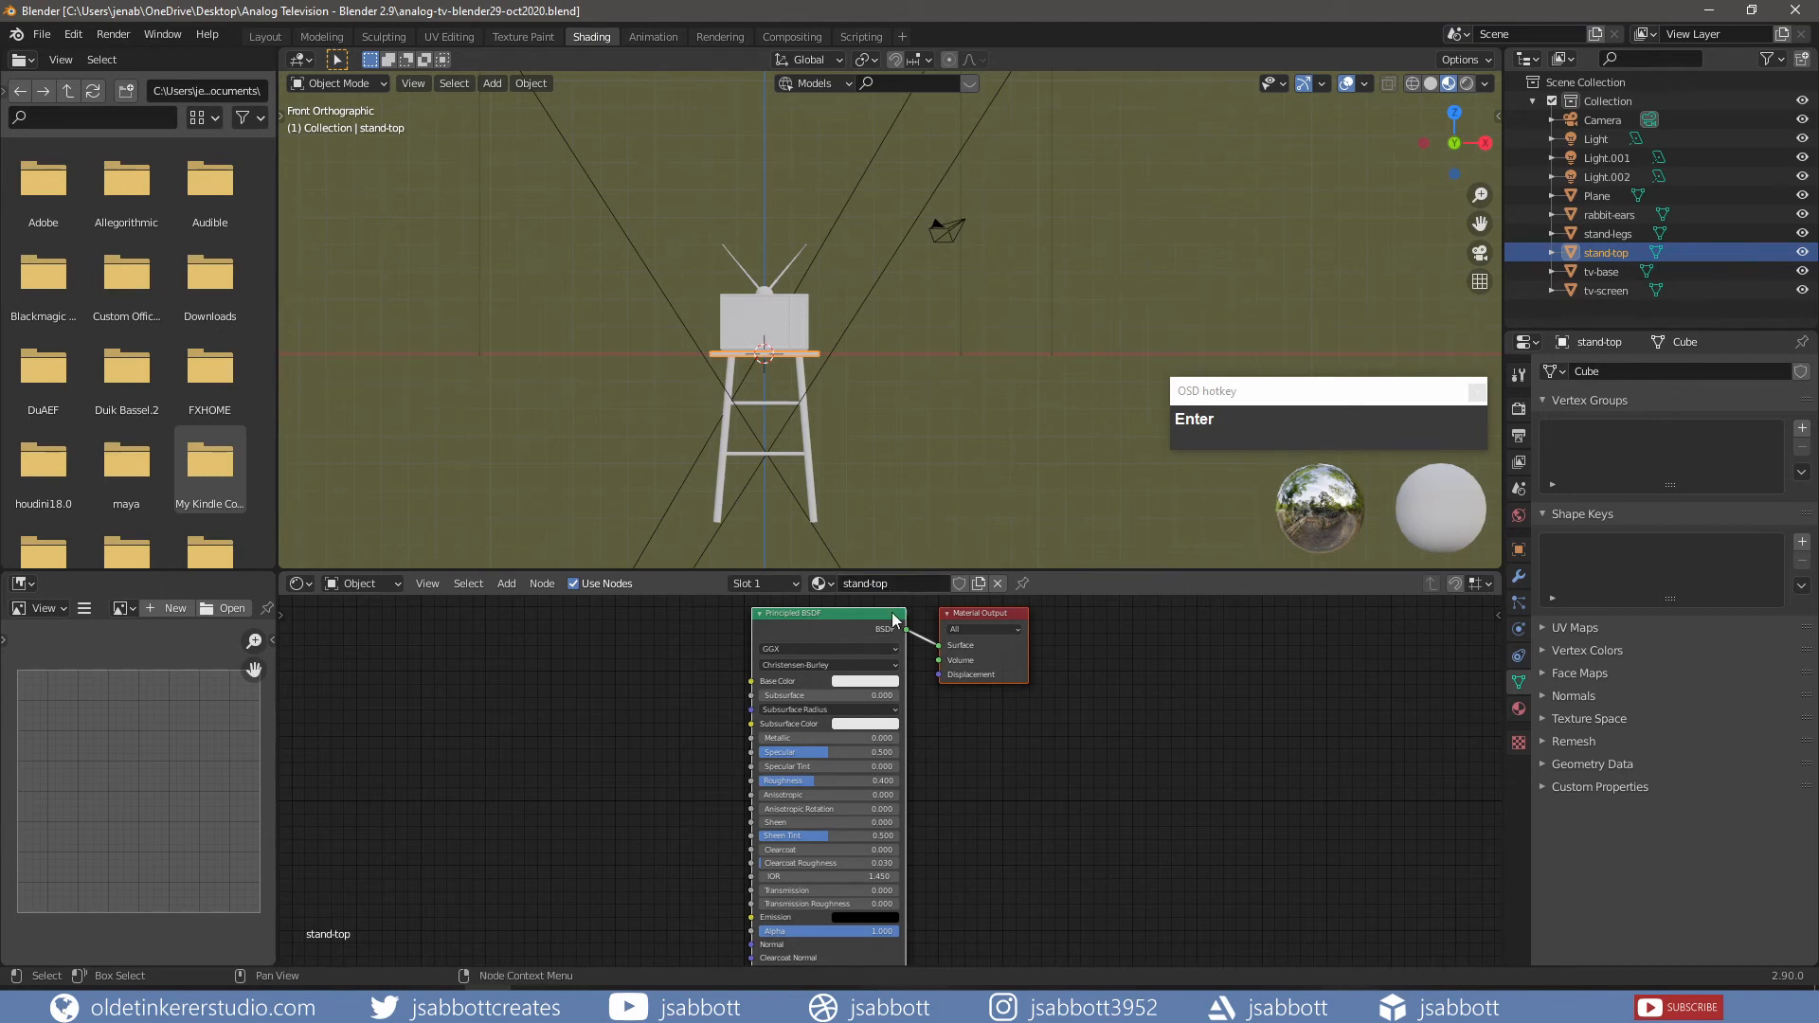
- Set the stand-top material's Base Color to hex E7A763
left_click(874, 682)
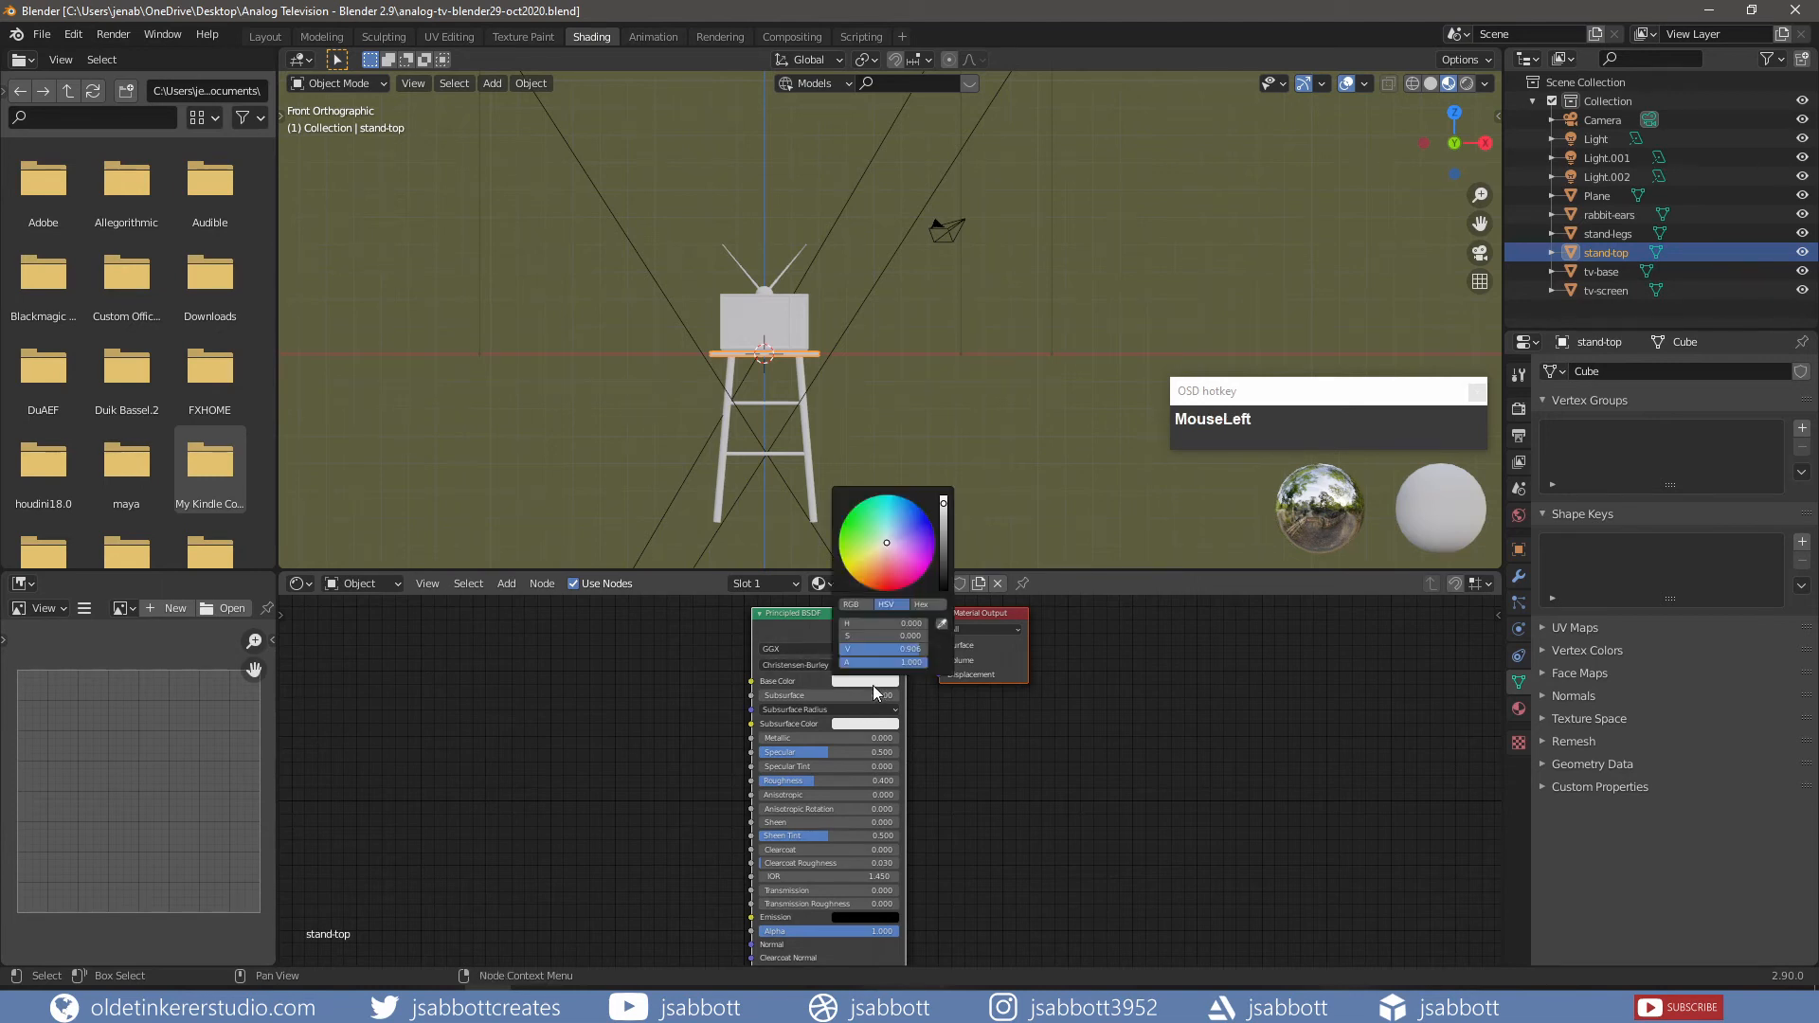
left_click(923, 604)
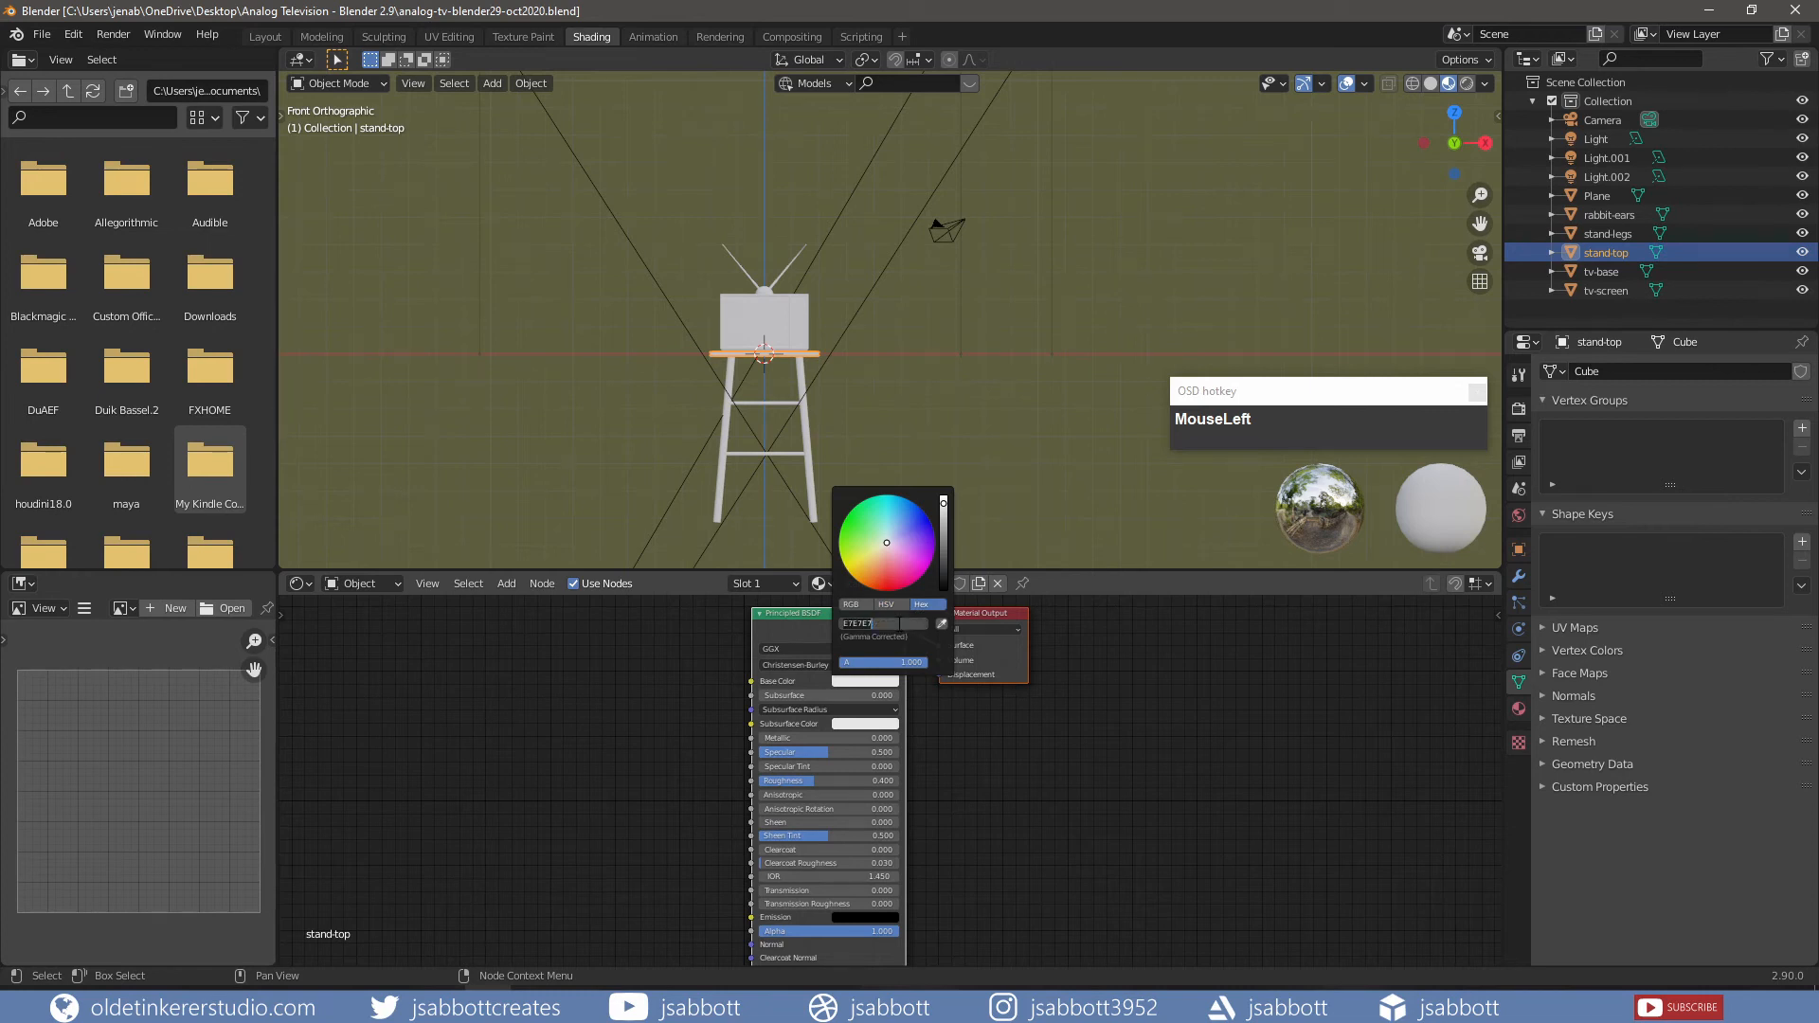
type("e7a763")
key("Return")
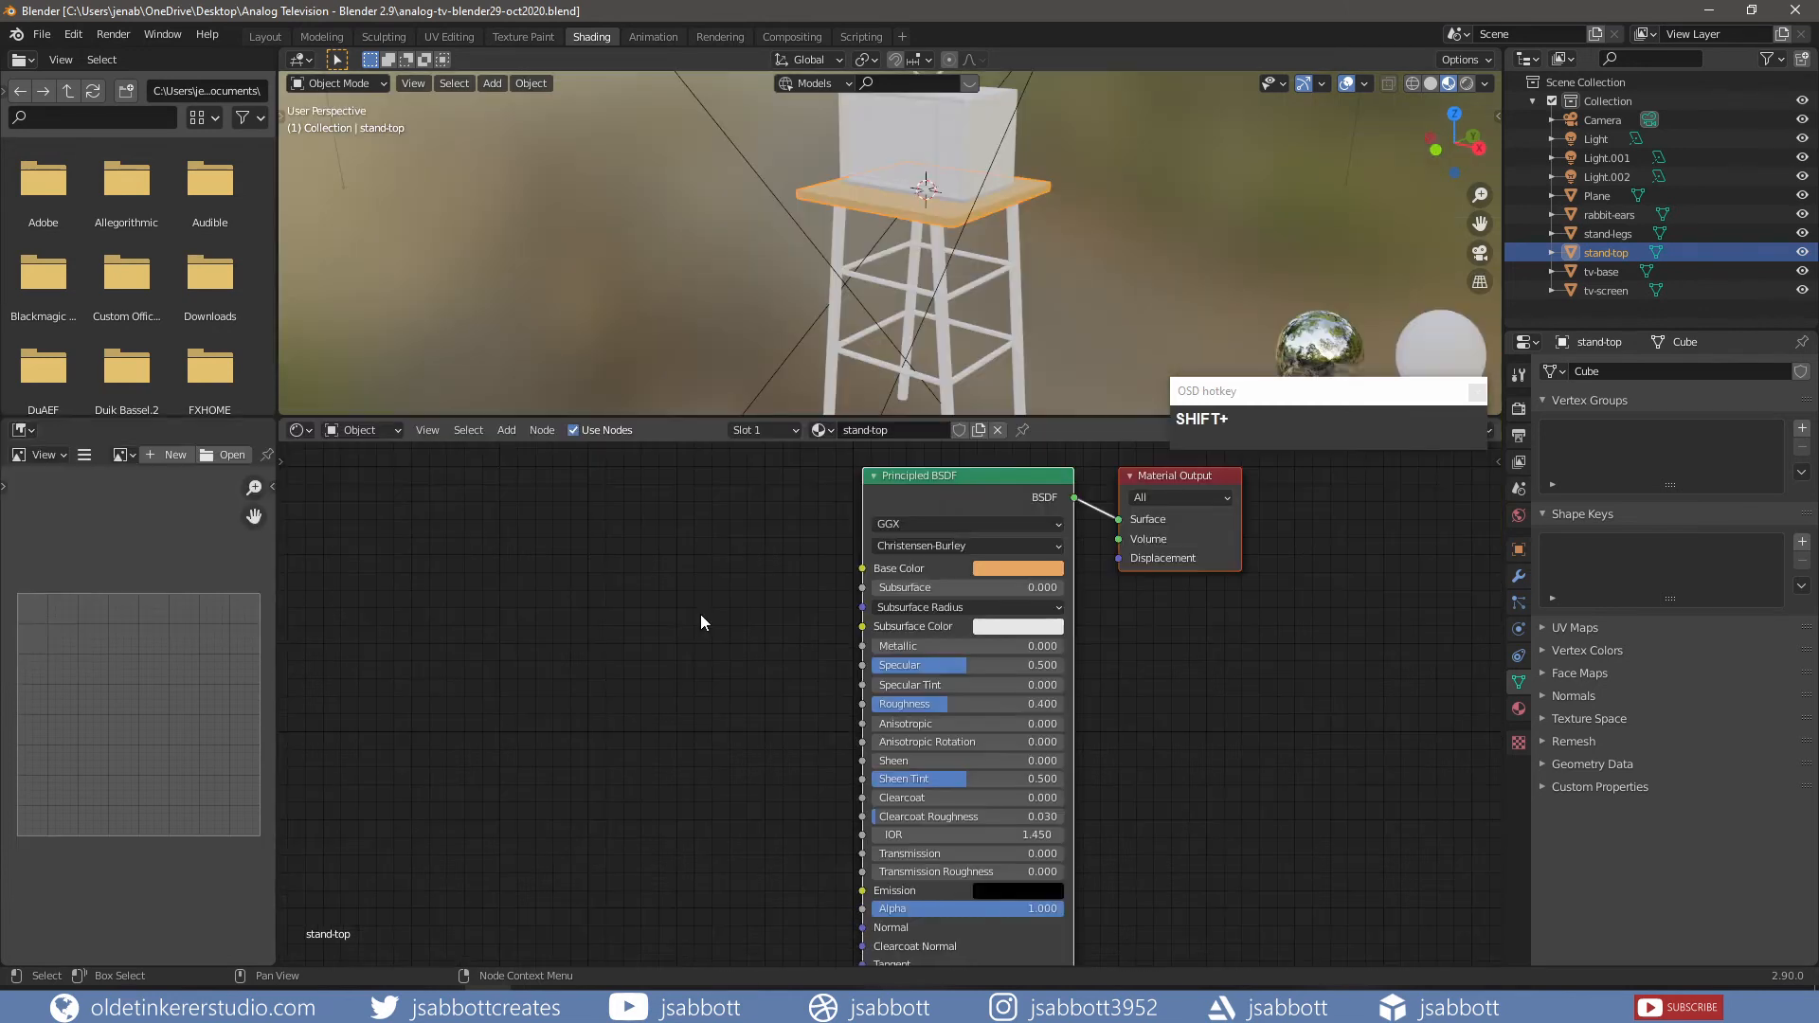
- Set the stand-top material's Roughness to 0.8 and Metallic to 0.2
left_click(966, 704)
type(".8")
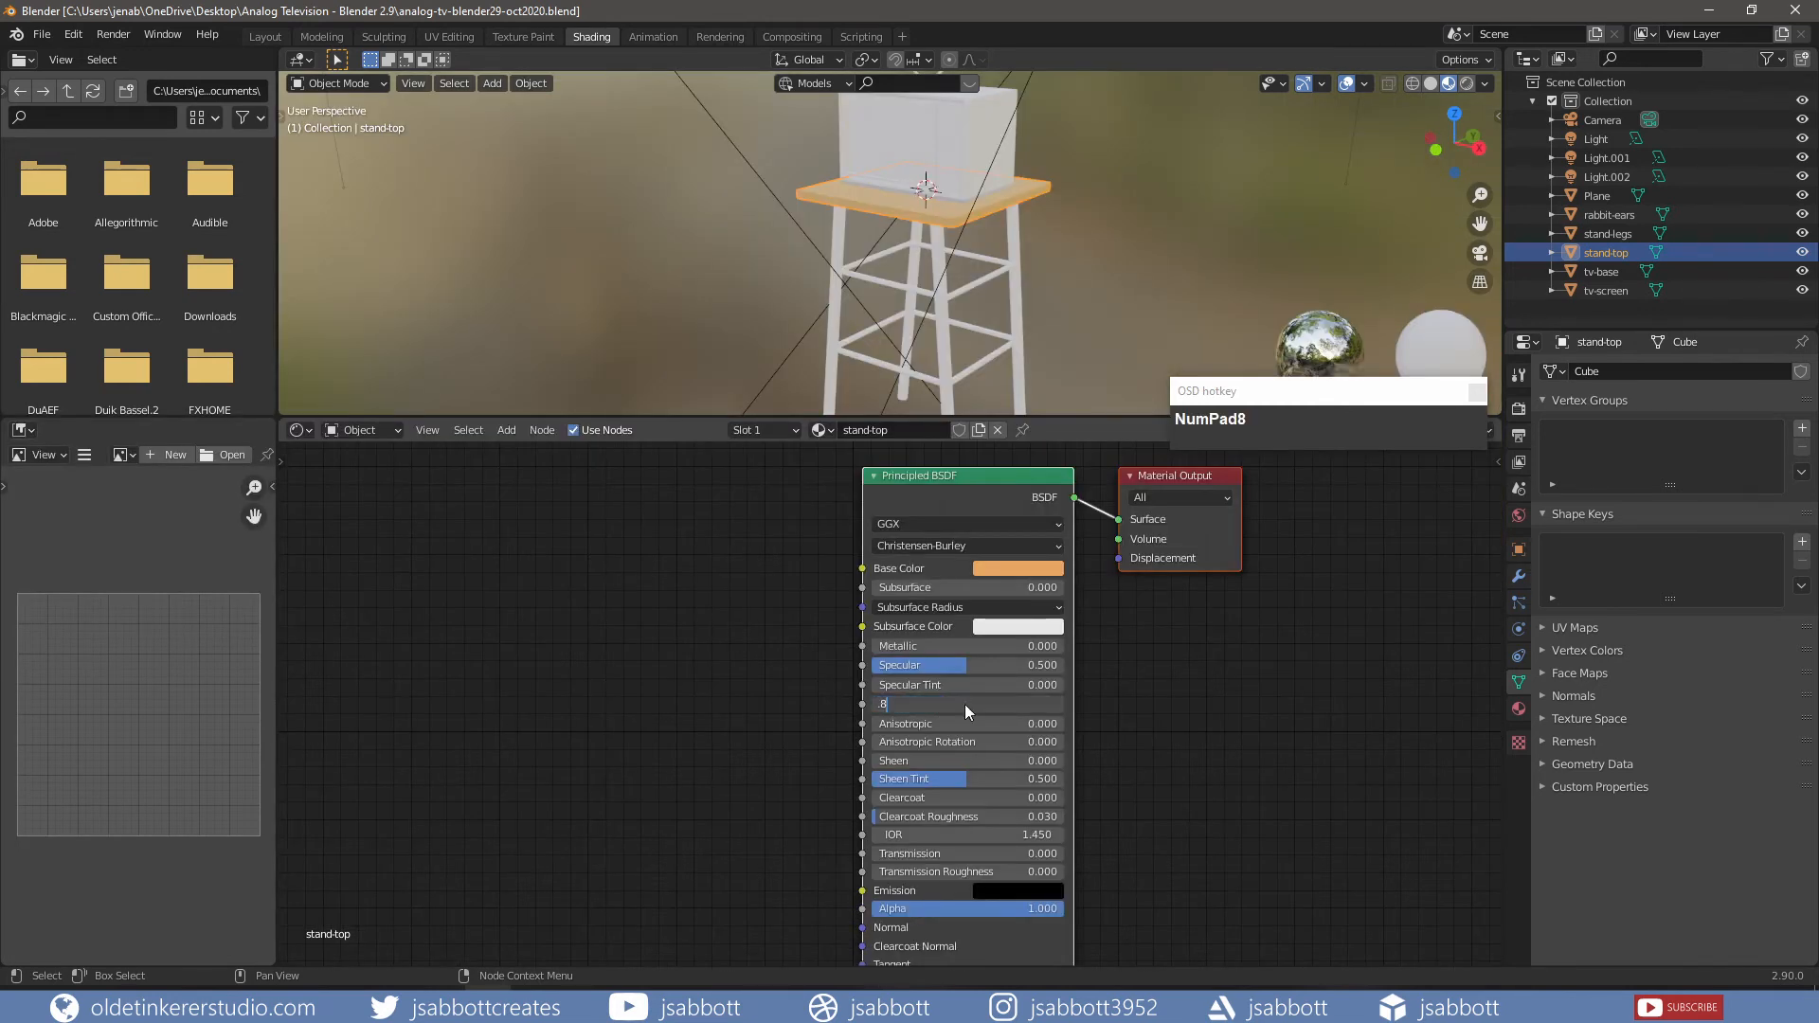
key("Return")
left_click(959, 648)
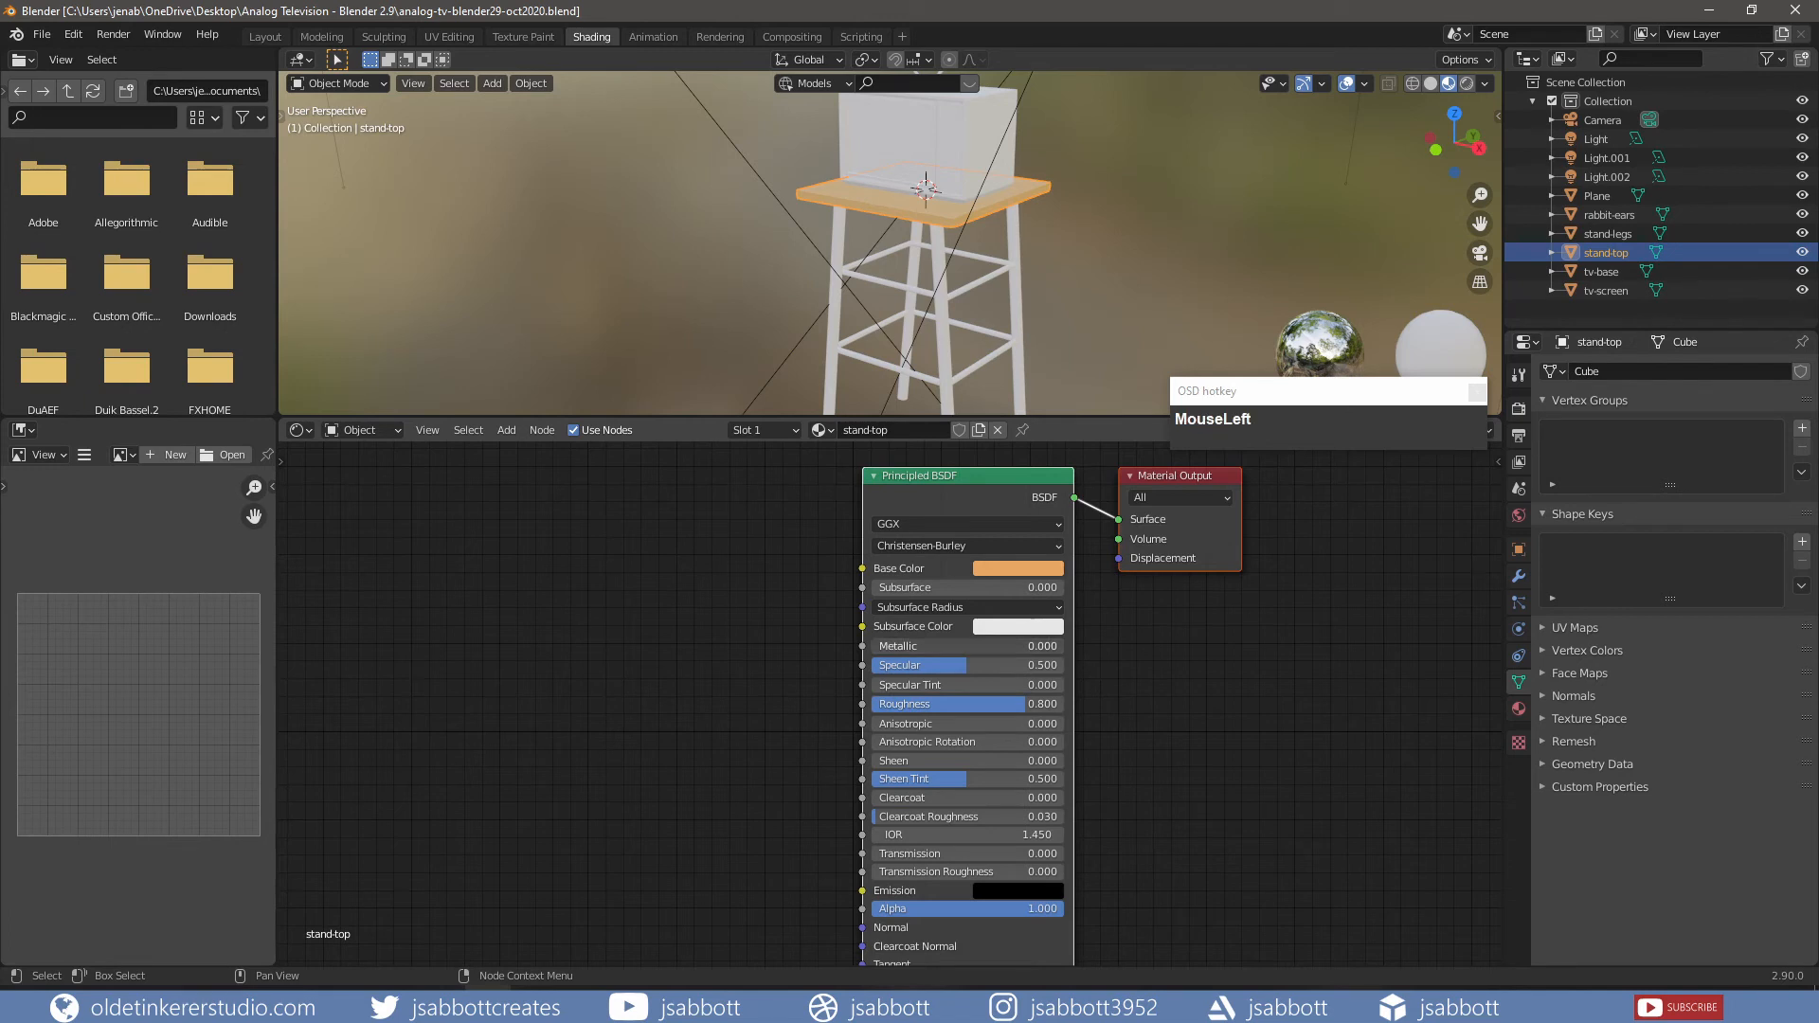
type(".2")
key("Return")
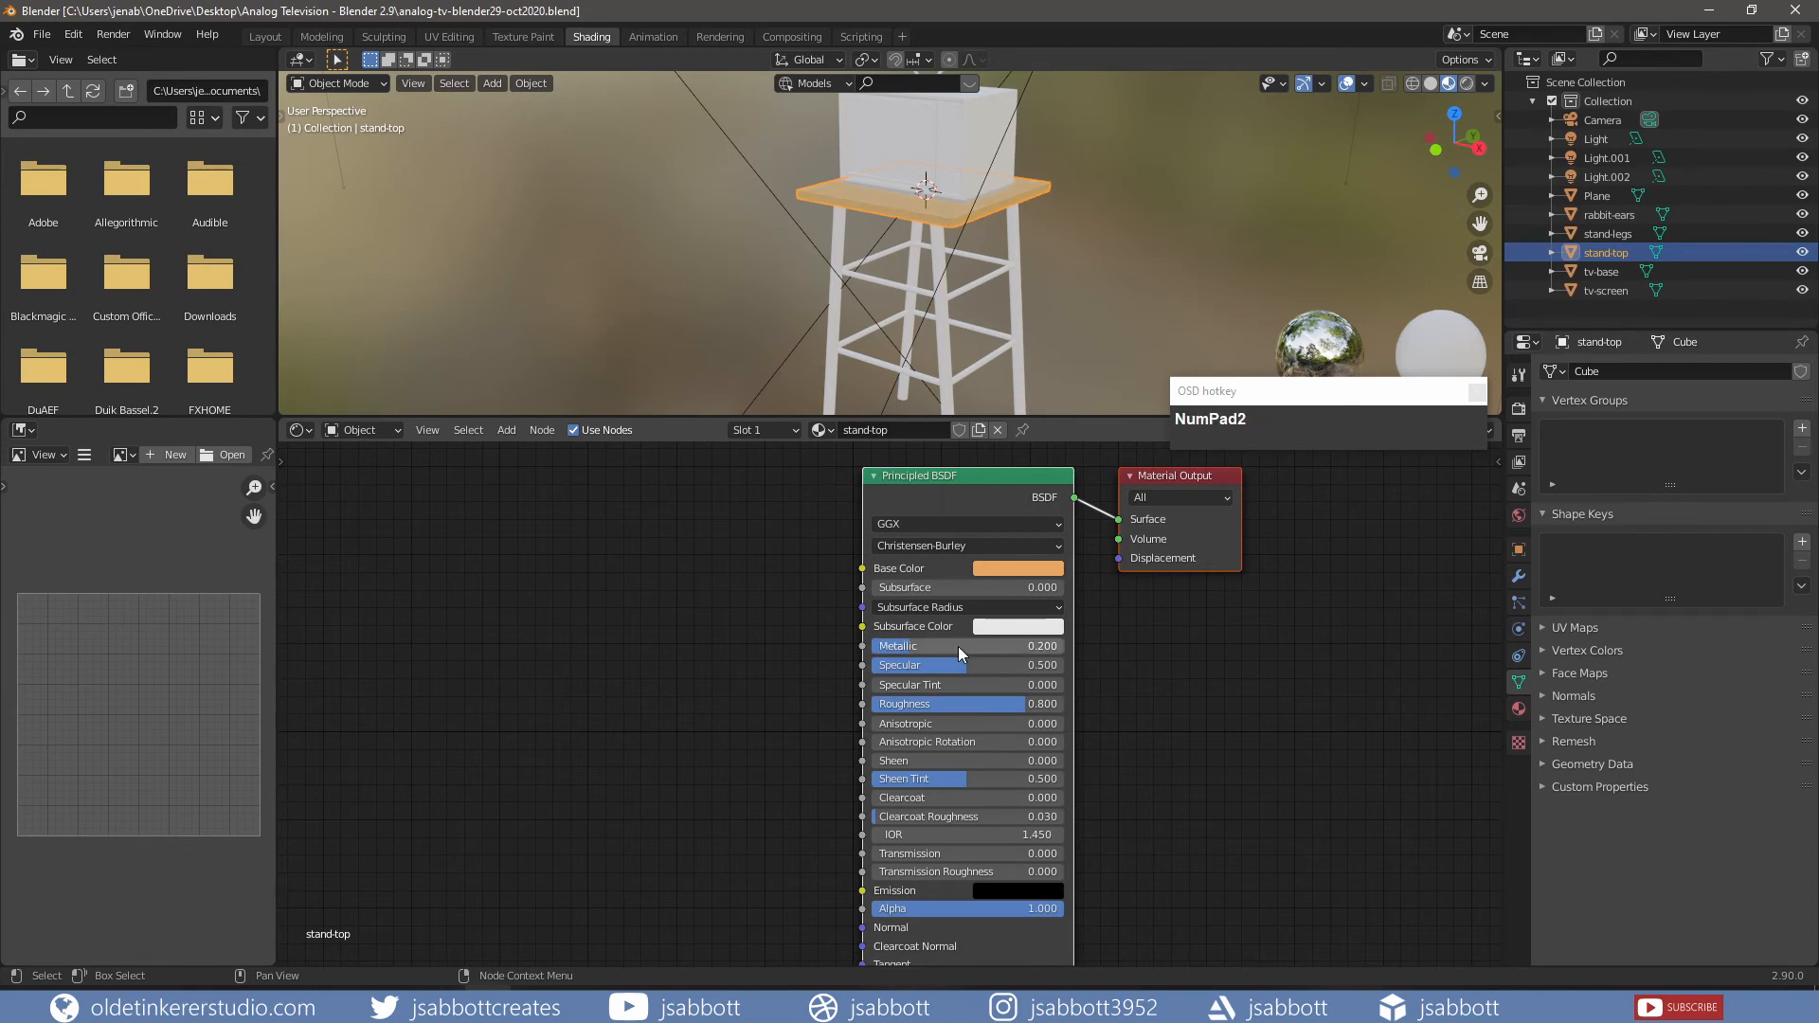
- Add a 2D Noise Texture node and connect its Color output to the Principled BSDF's Base Color
key("shift+a")
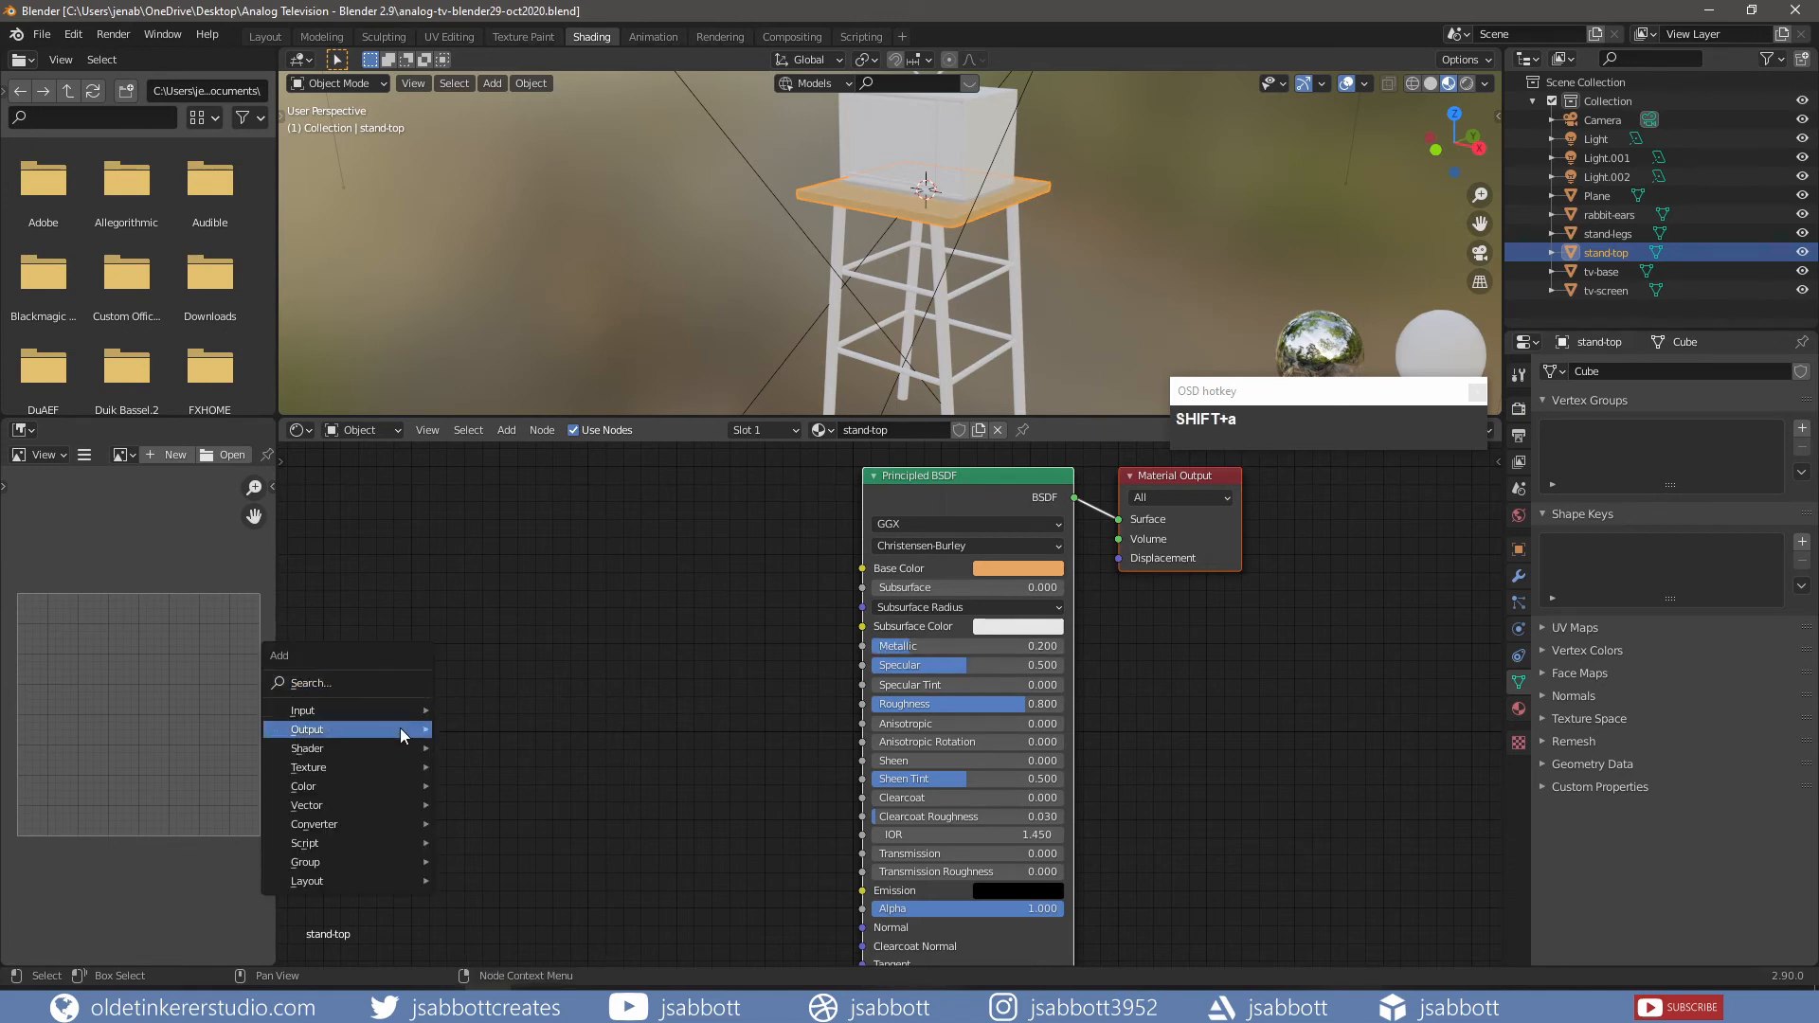
mouse_move(402, 763)
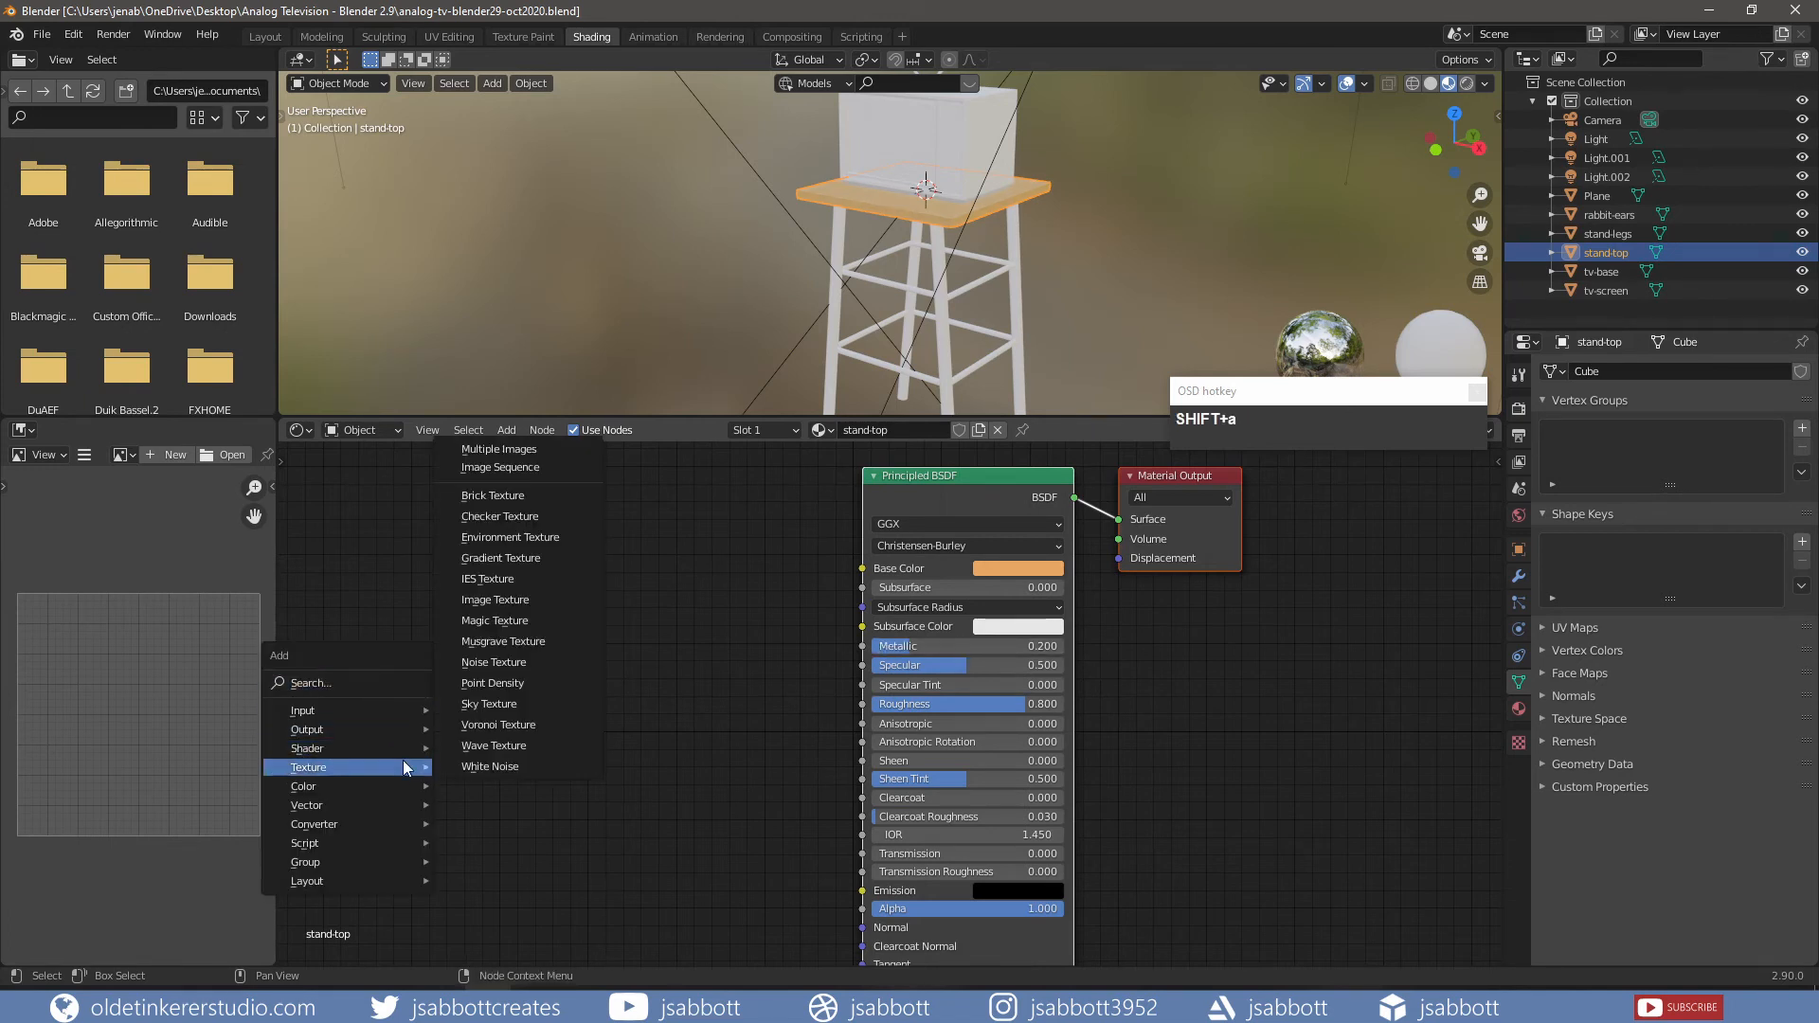
left_click(511, 663)
left_click_drag(439, 550, 436, 549)
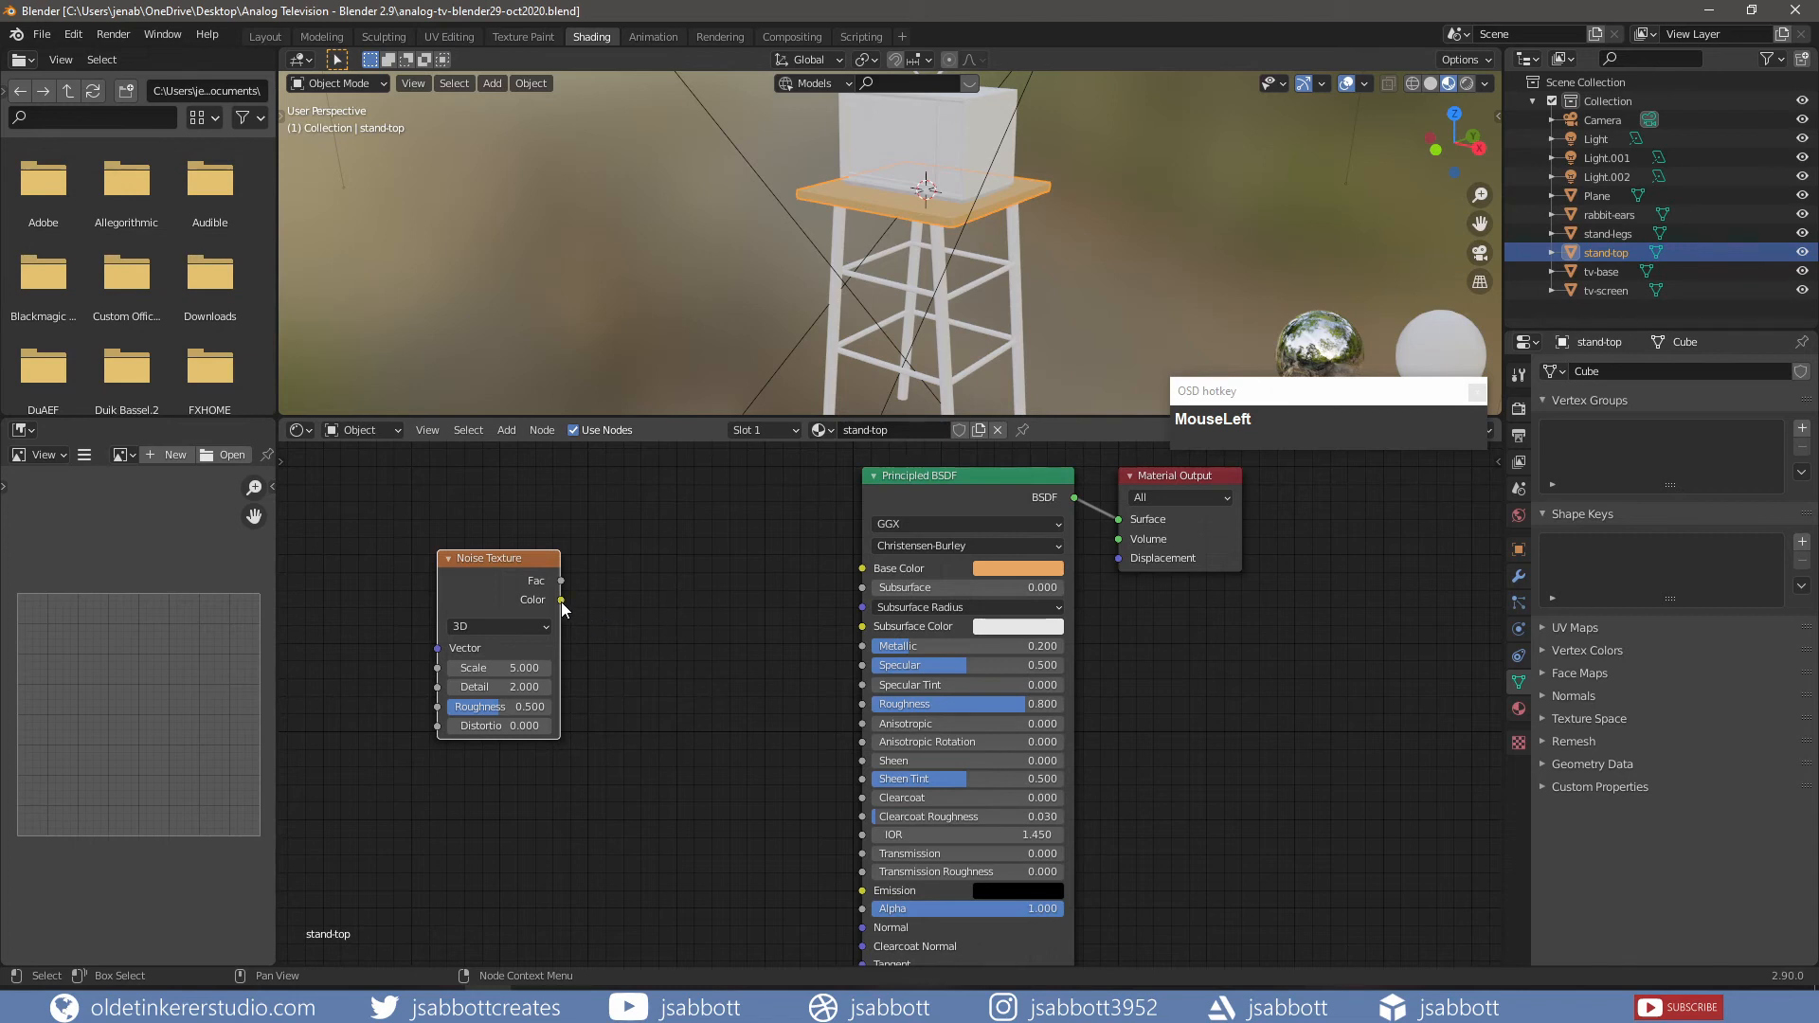
left_click_drag(561, 601, 862, 571)
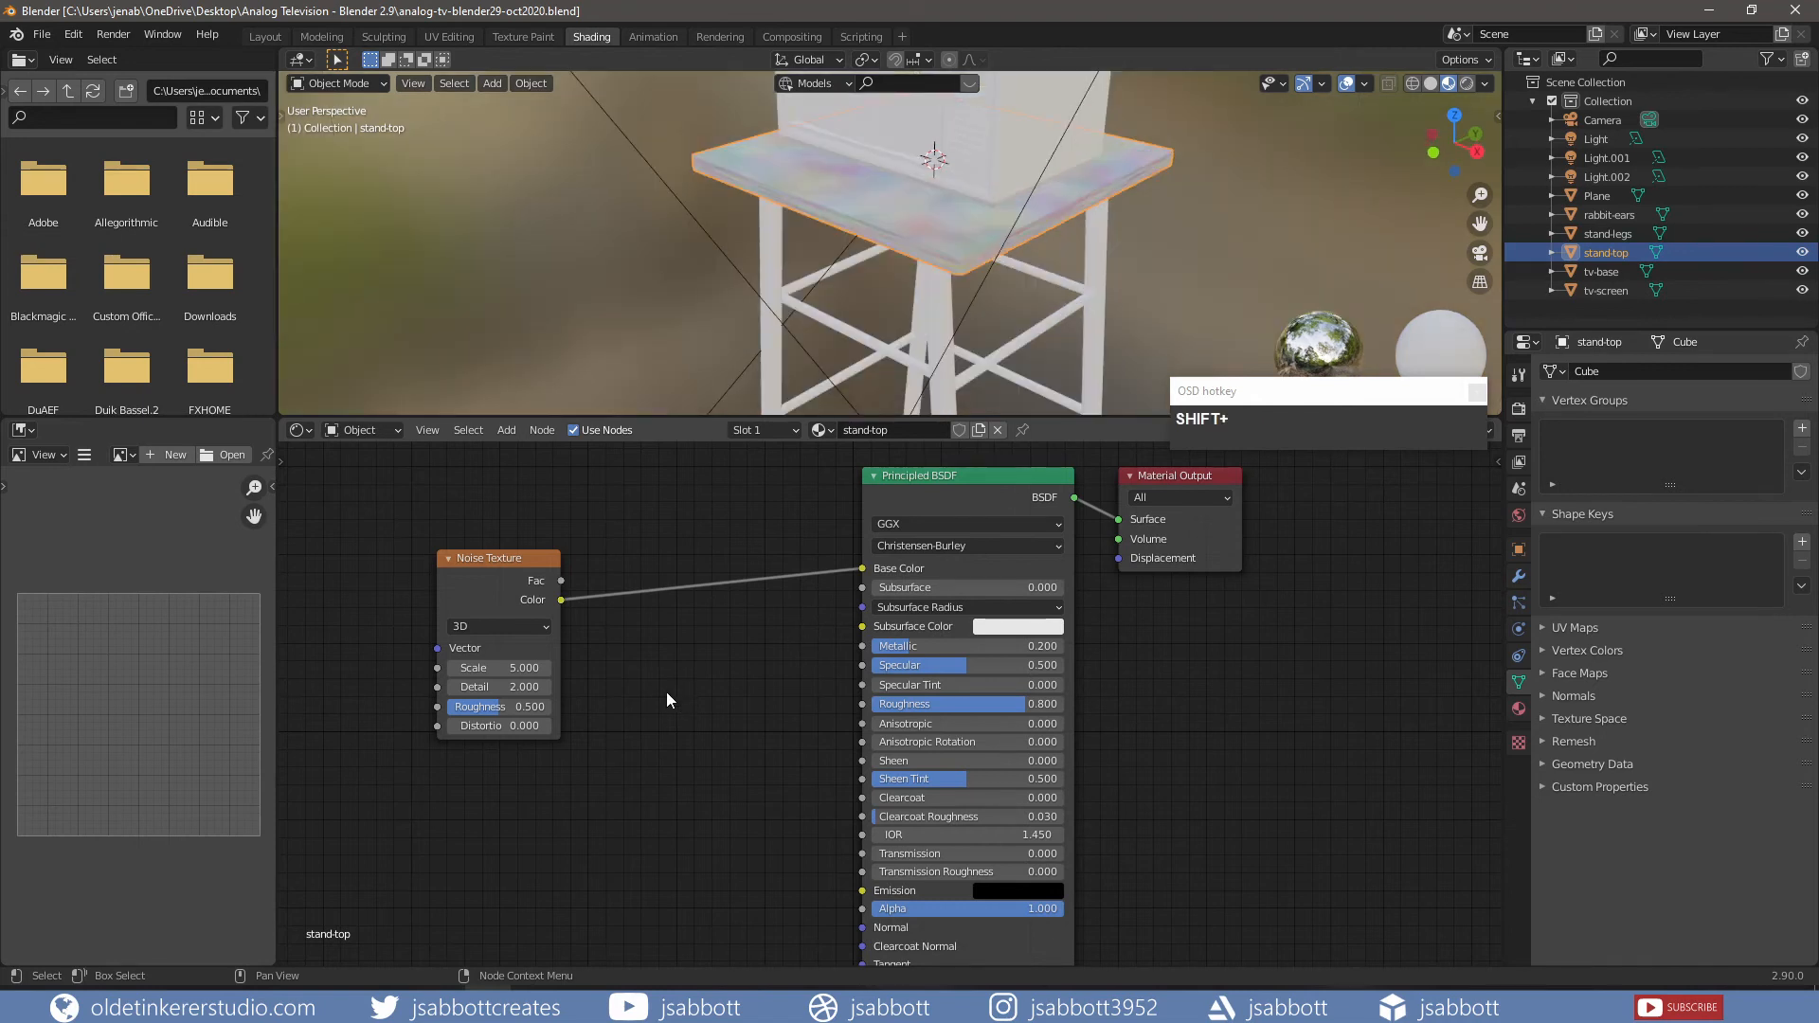
left_click(500, 626)
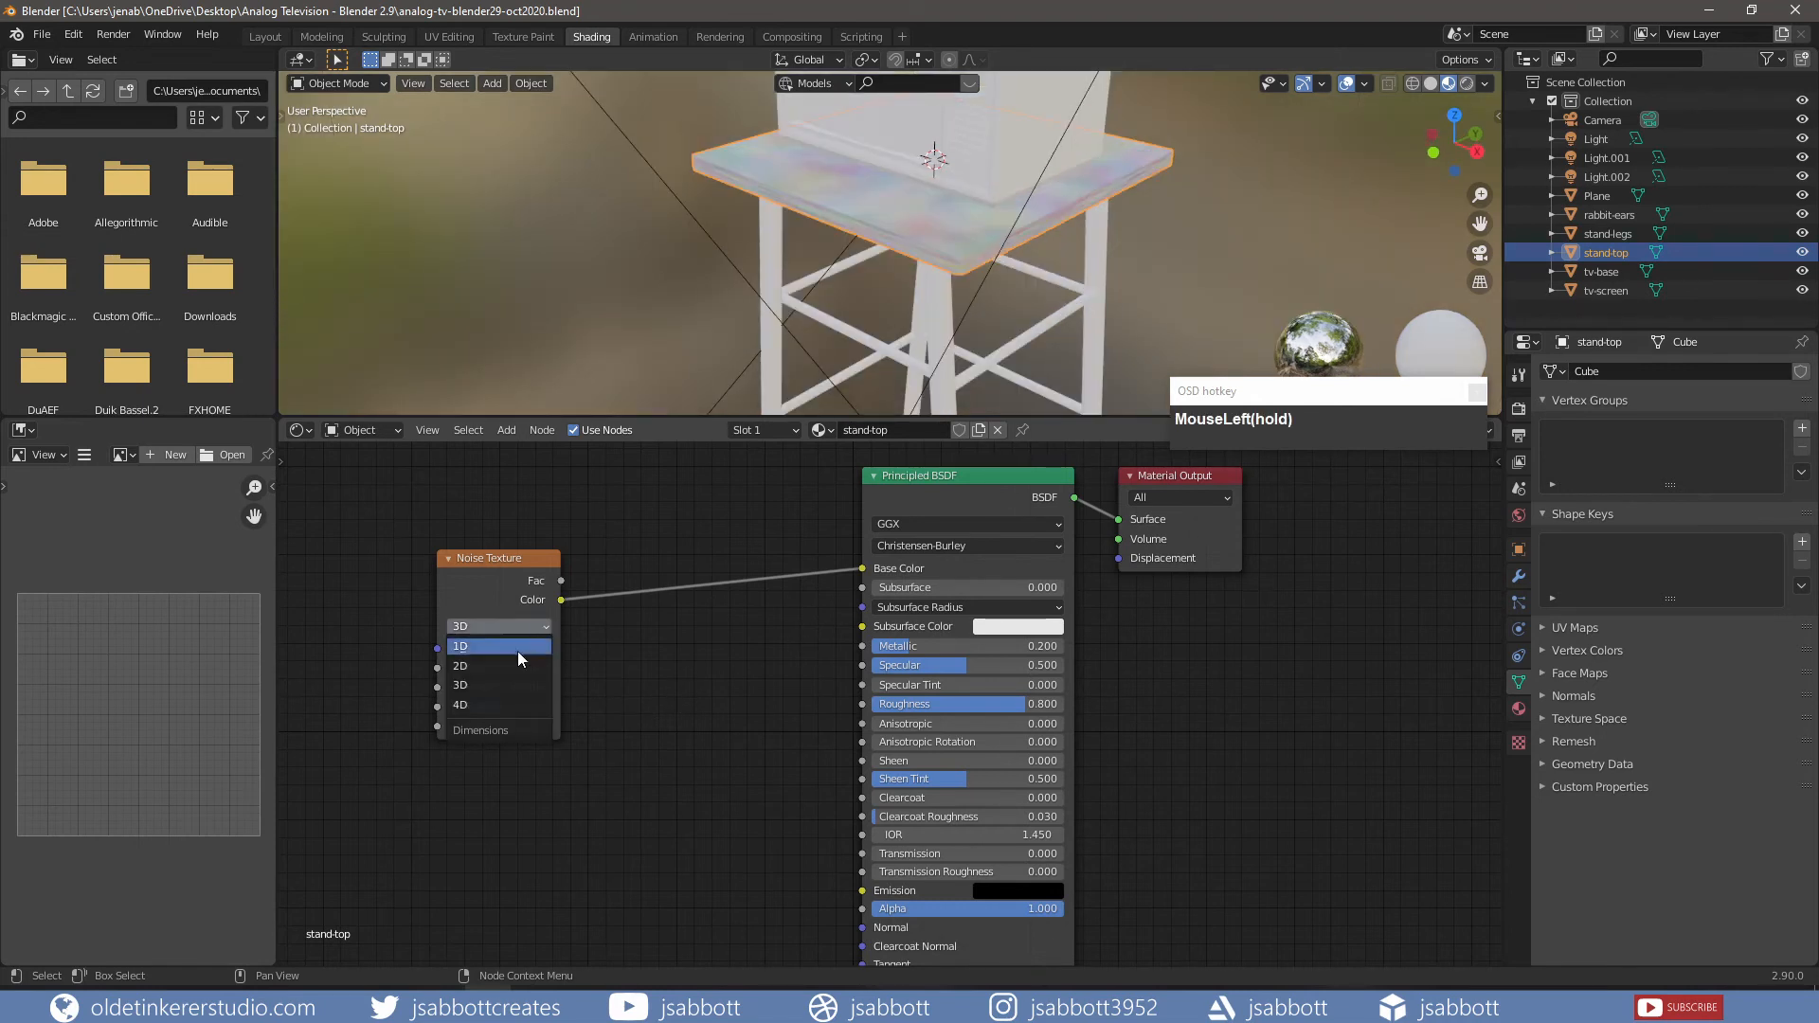
left_click(509, 666)
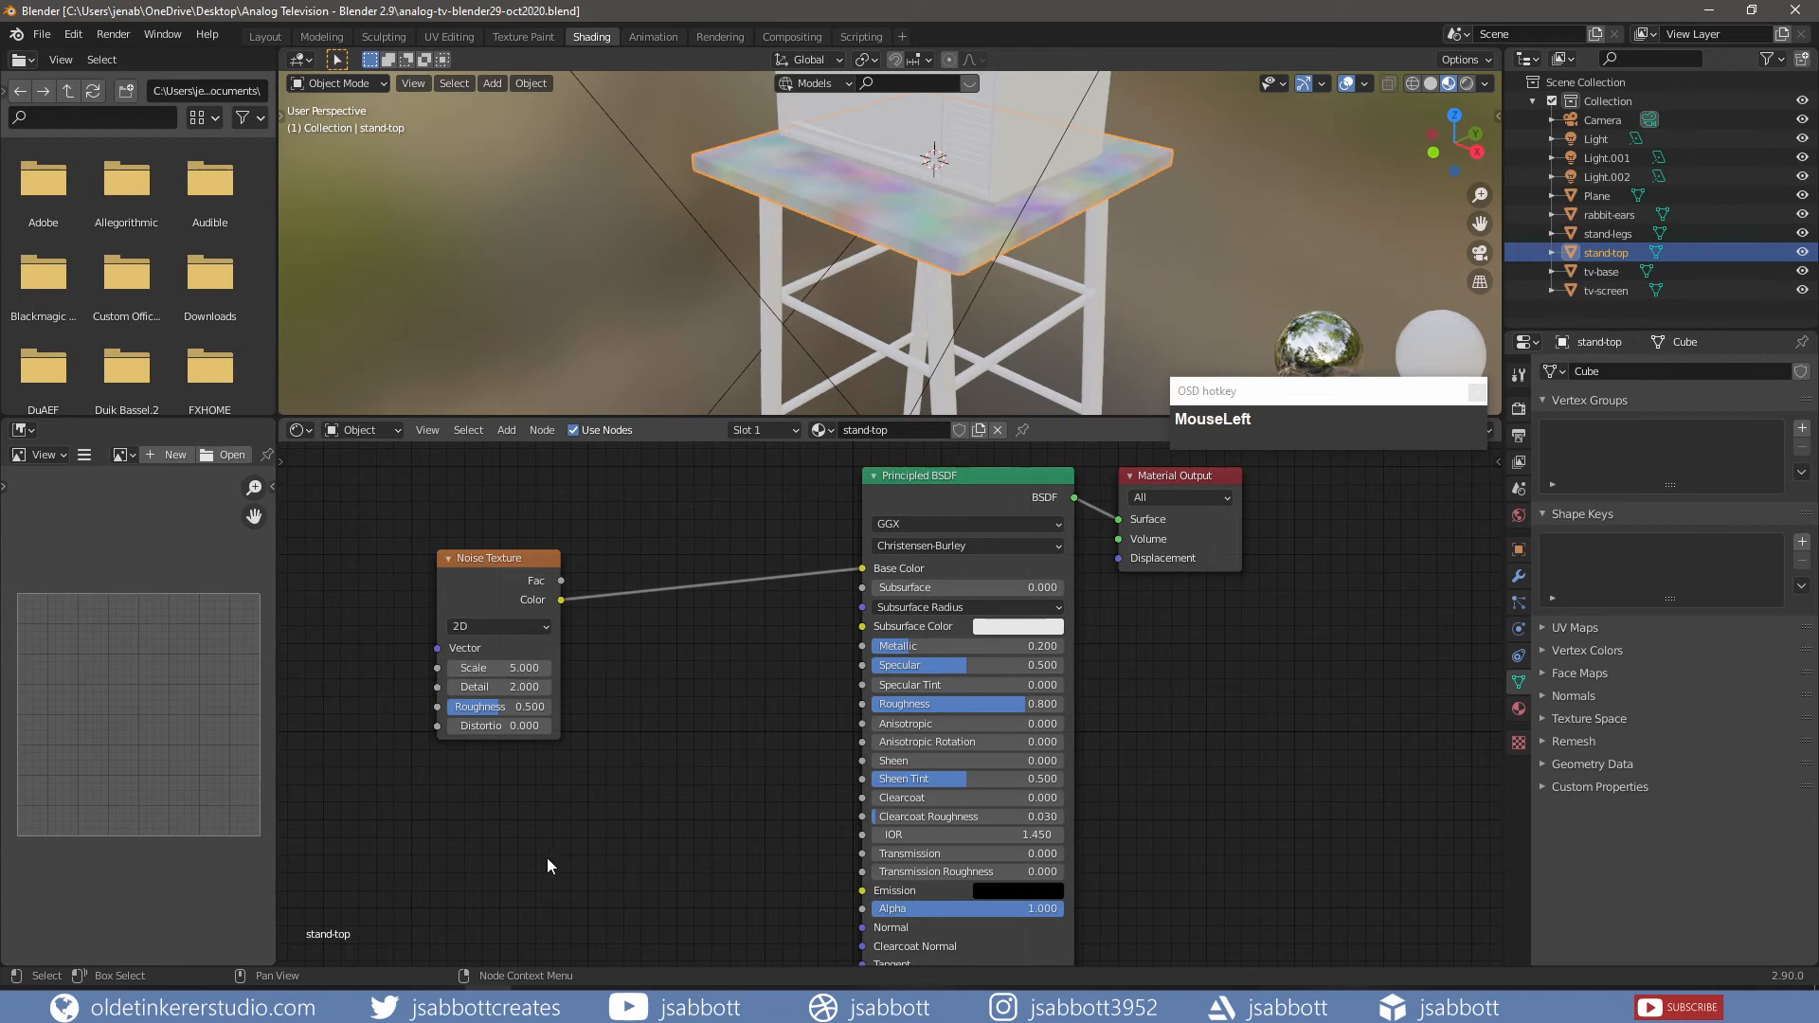
- Insert a ColorRamp node on the link between the Noise Texture and the Principled BSDF's Base Color
key("shift+a")
mouse_move(546, 905)
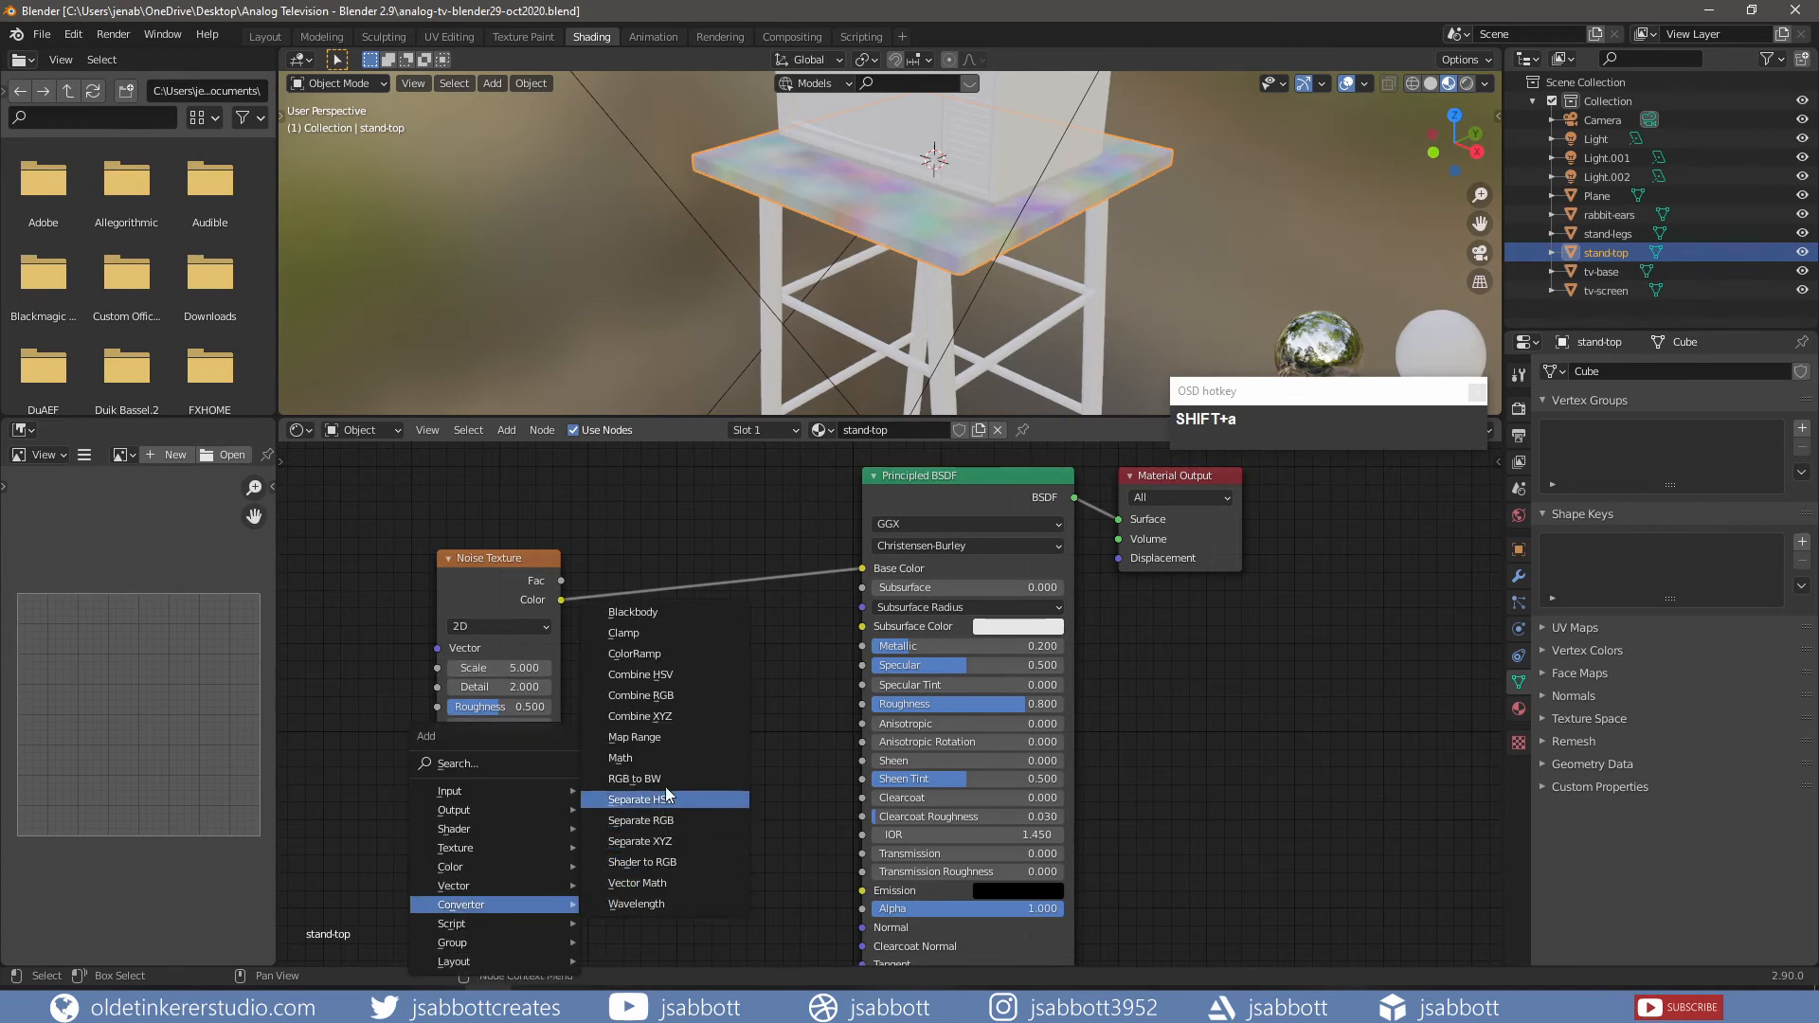
left_click(668, 653)
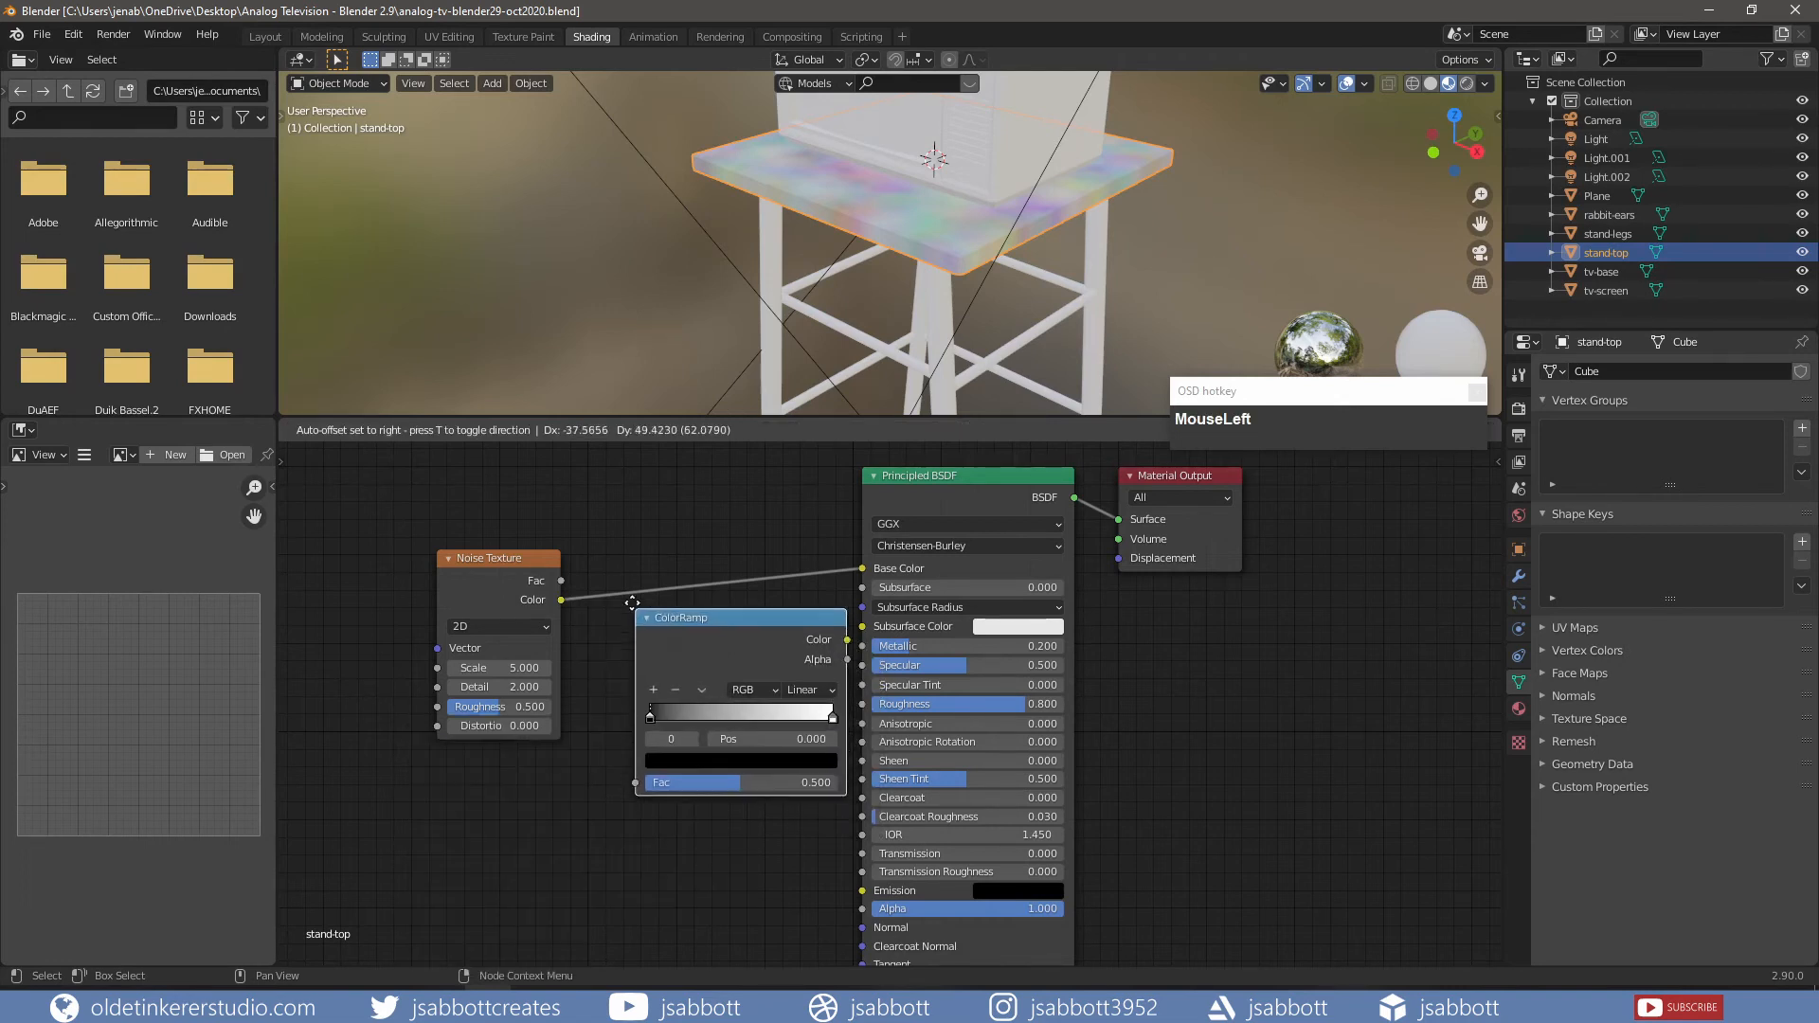
left_click(612, 536)
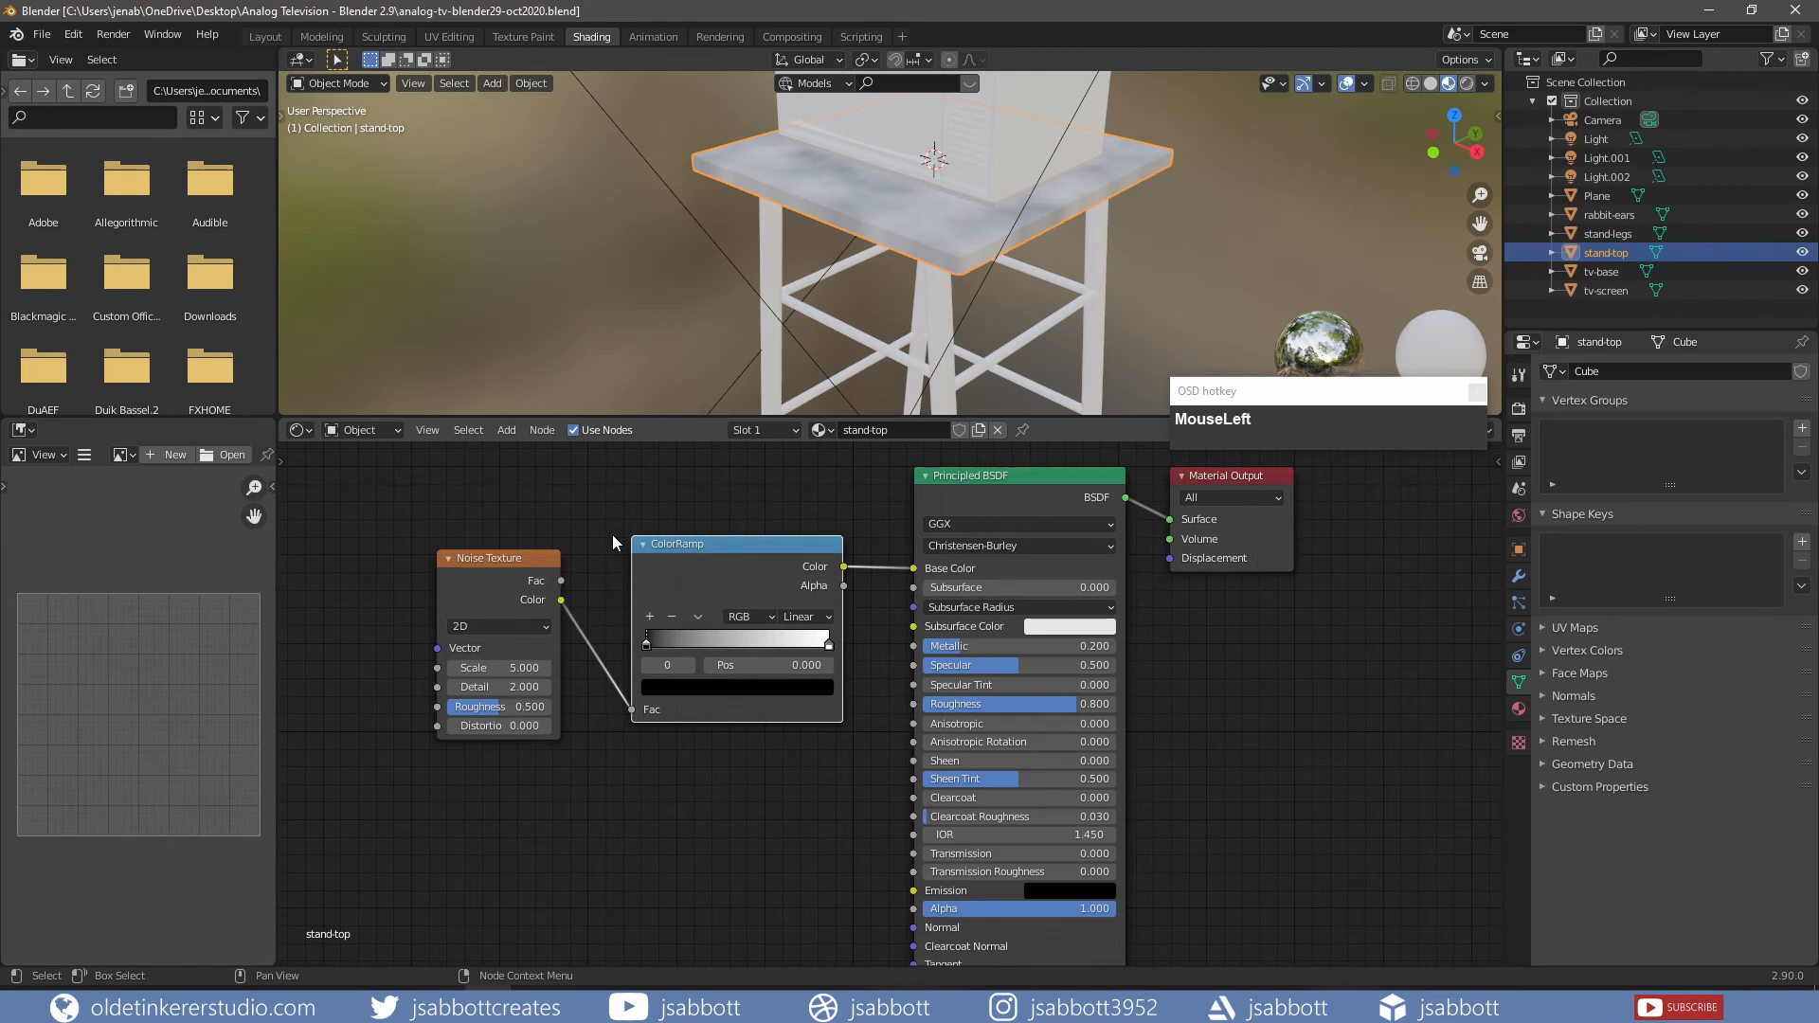
- Set the color of the ColorRamp's end stop at position 1 to hex E7A763
left_click(830, 646)
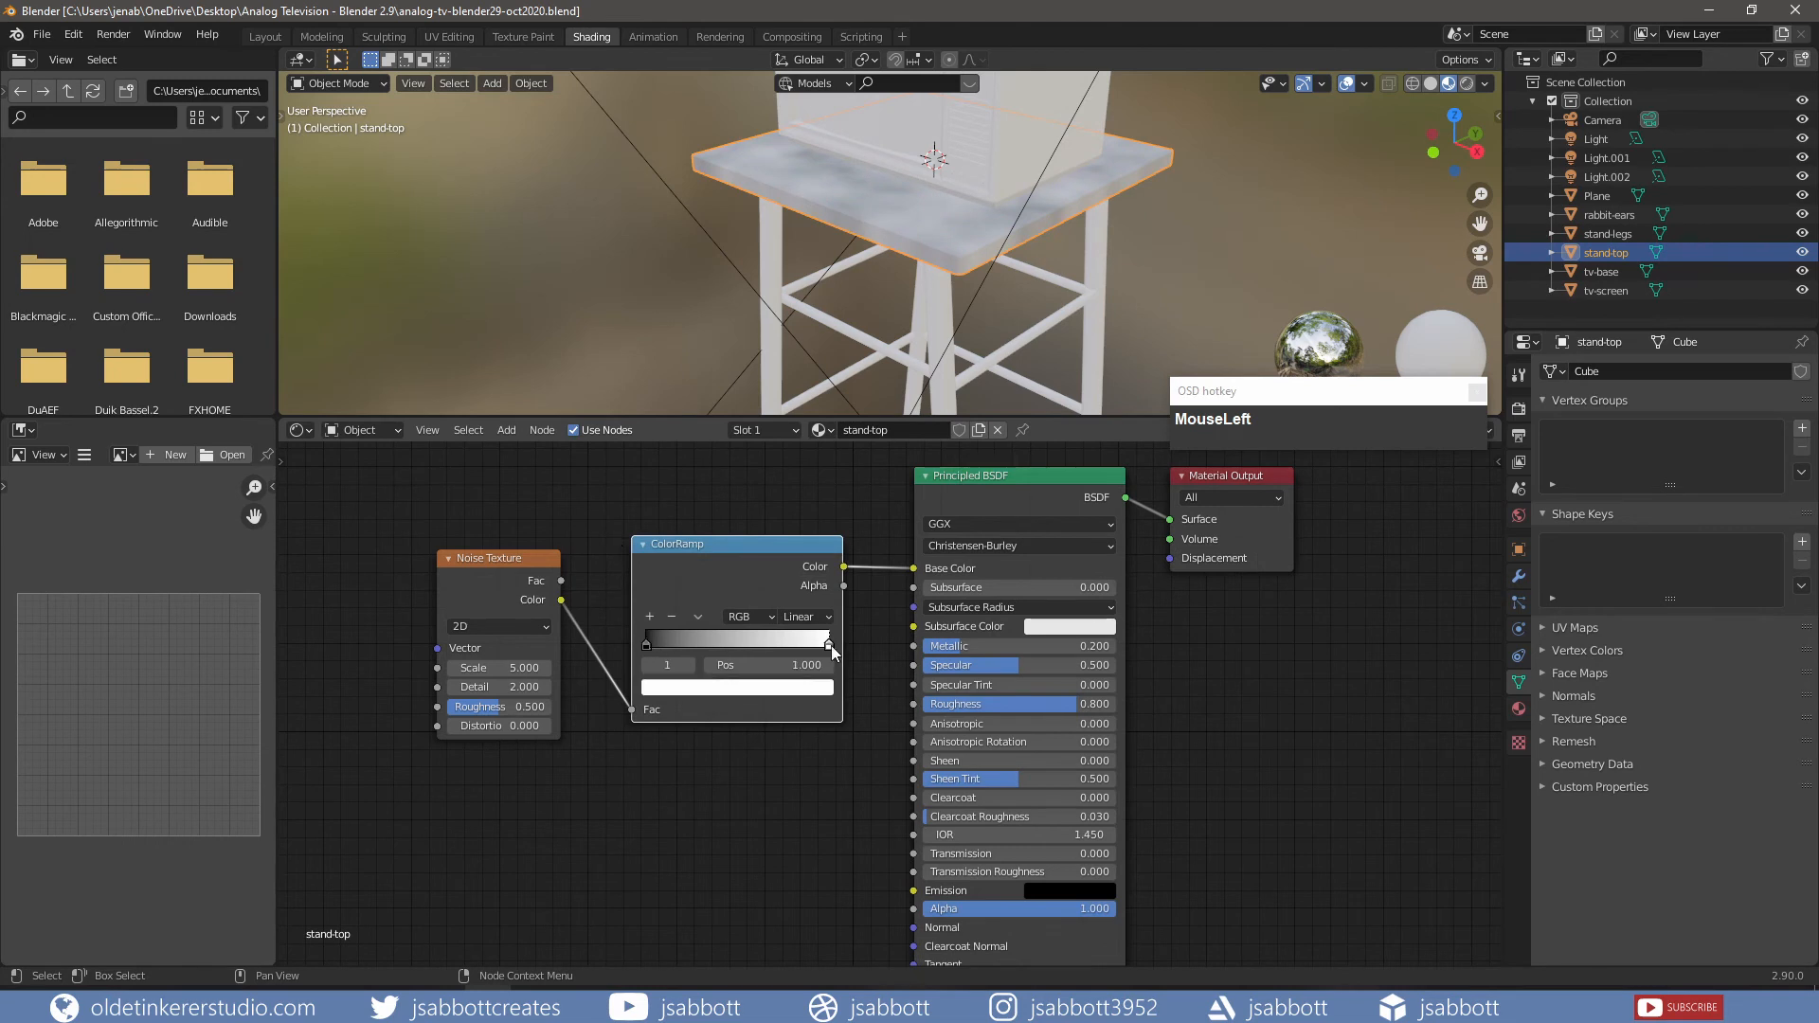
left_click(792, 688)
left_click(737, 607)
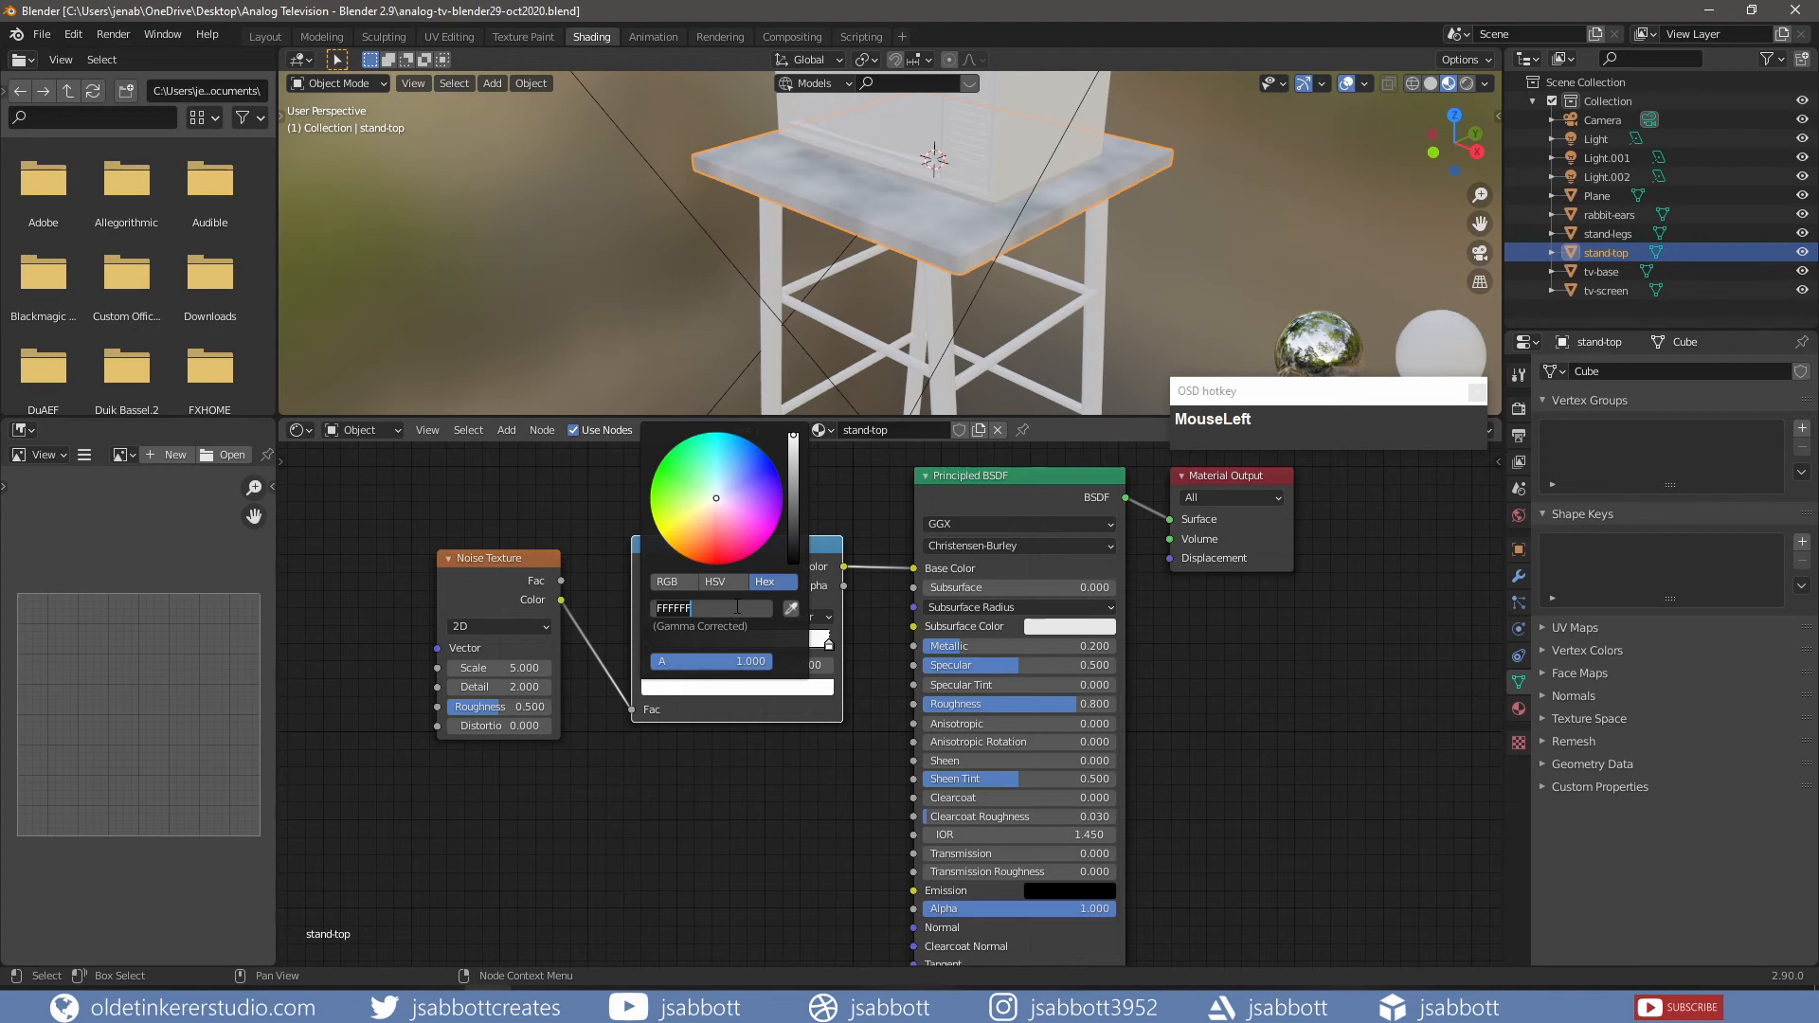
type("e7a763")
key("Return")
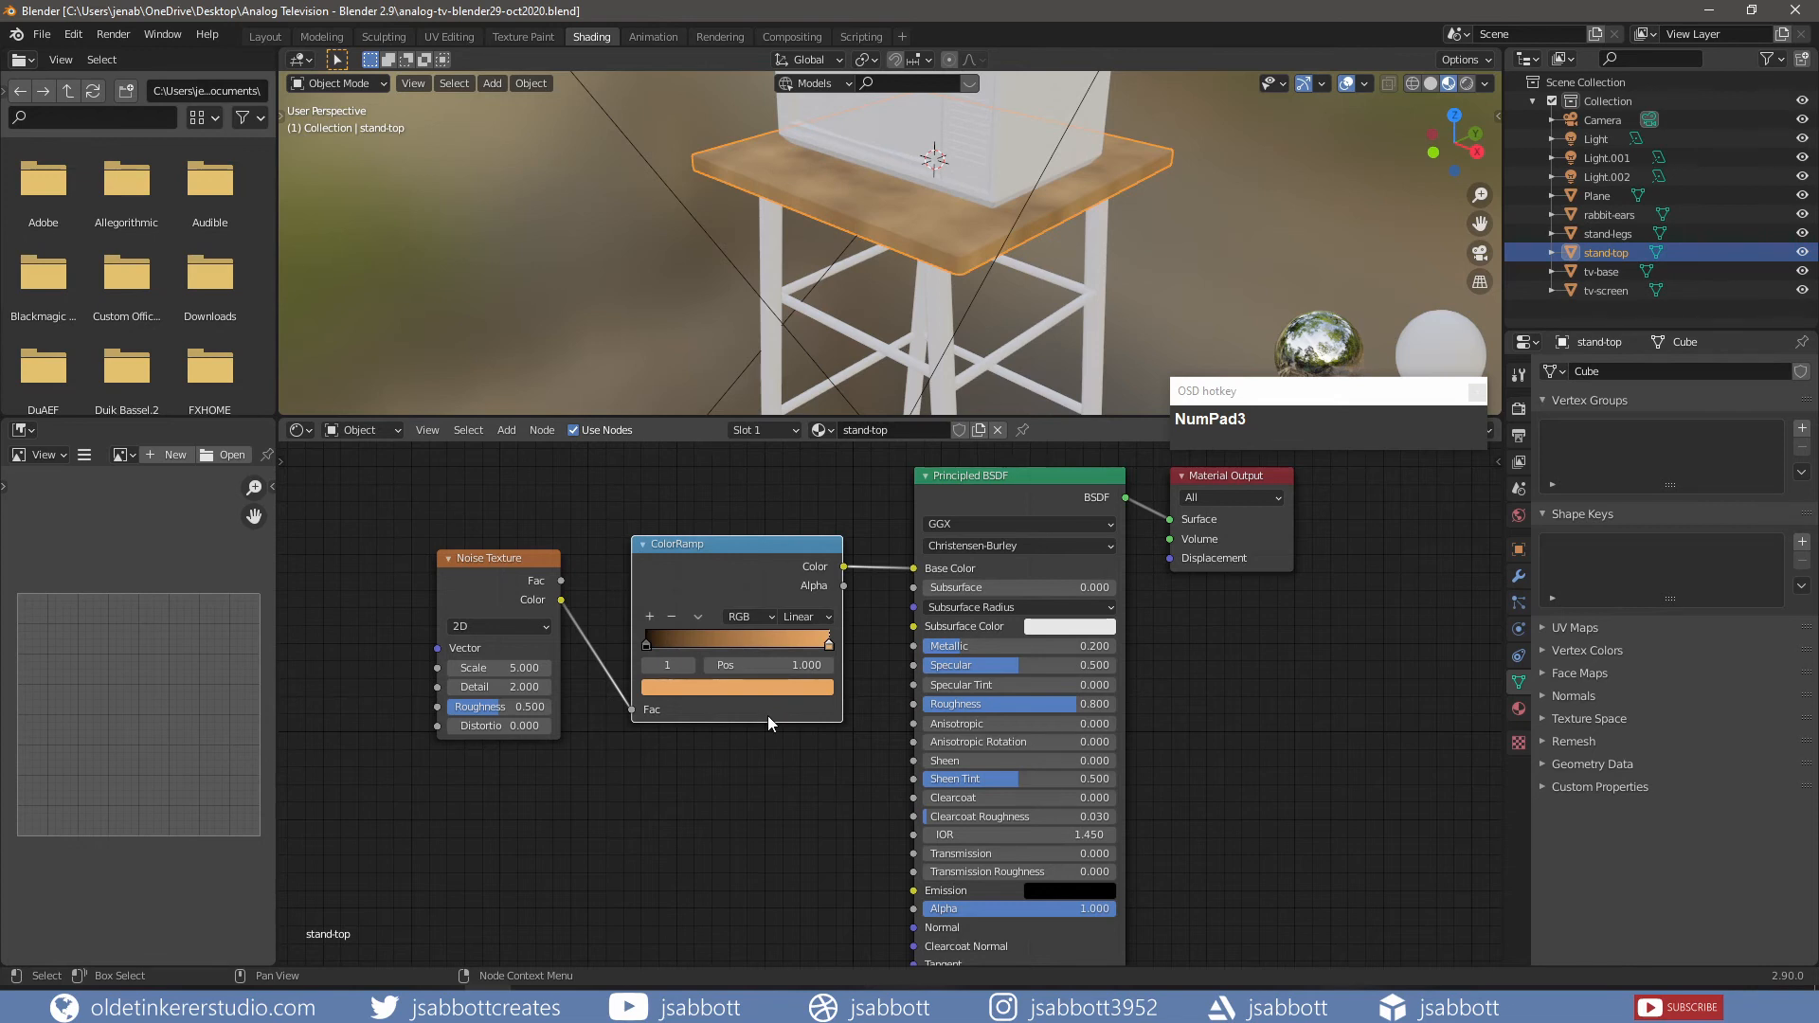
- Set the color of the ColorRamp's start stop at position 0 to hex 715230
left_click(645, 646)
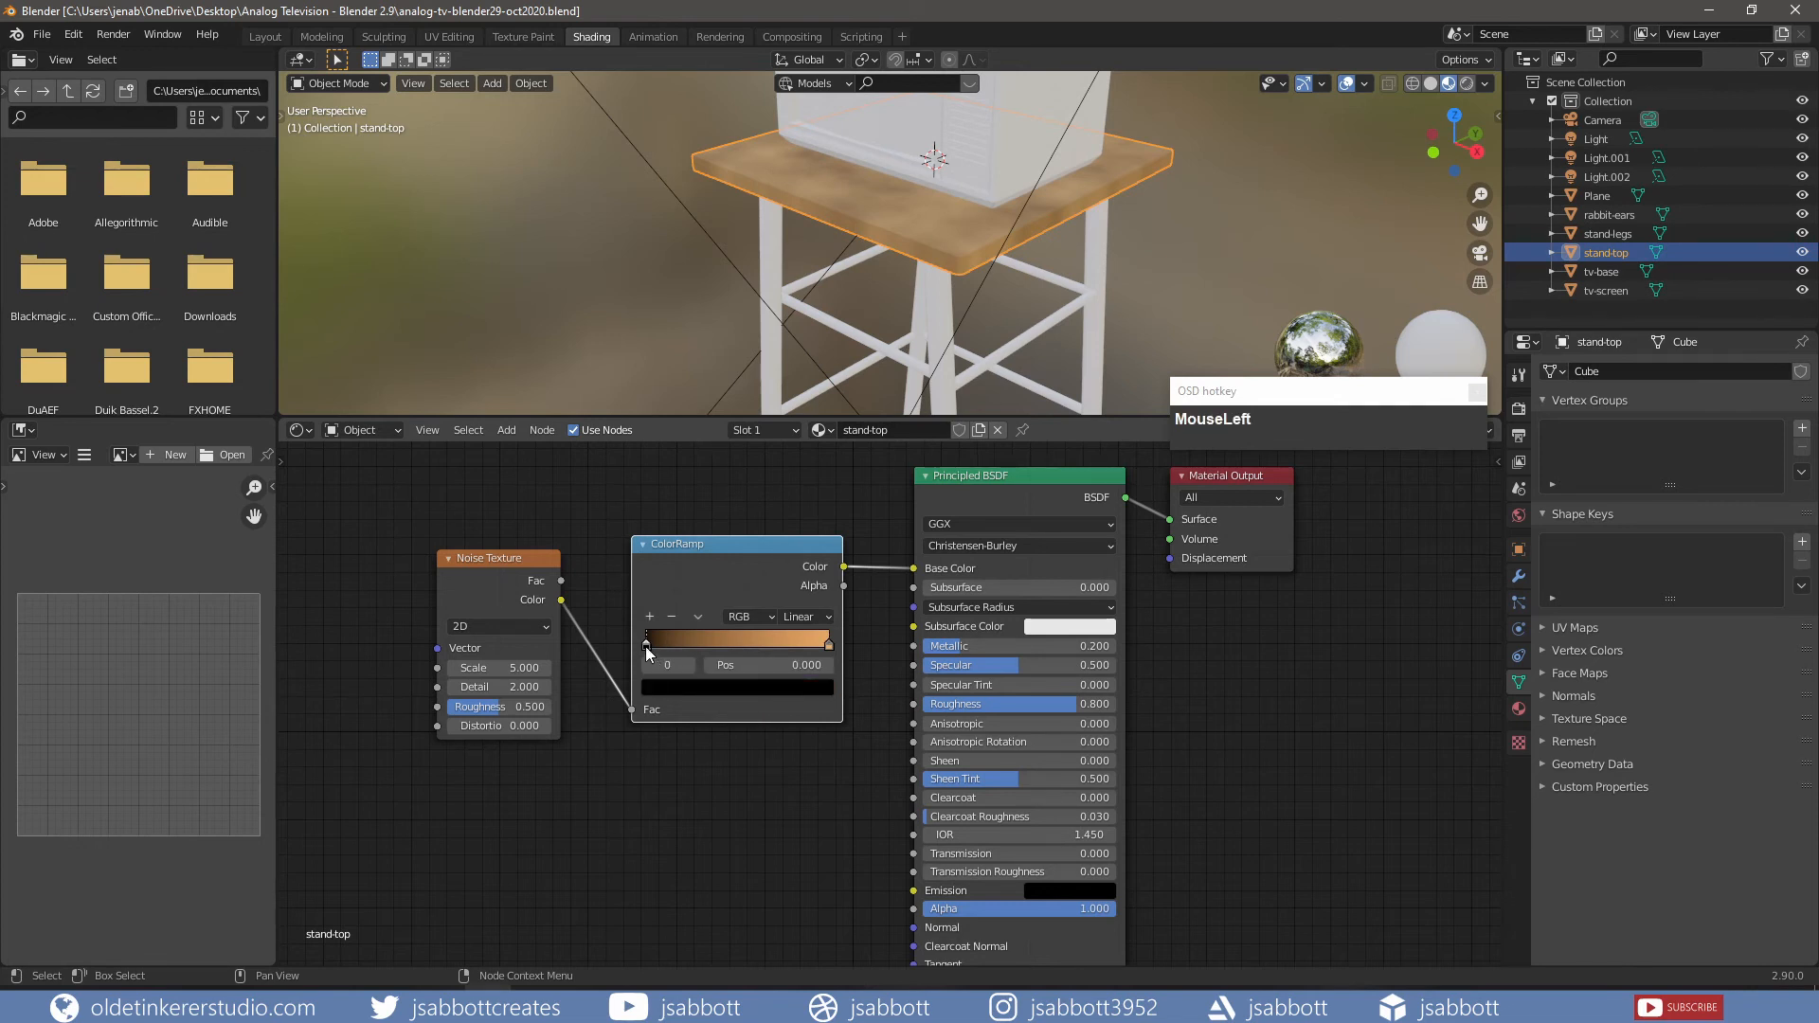
left_click(674, 691)
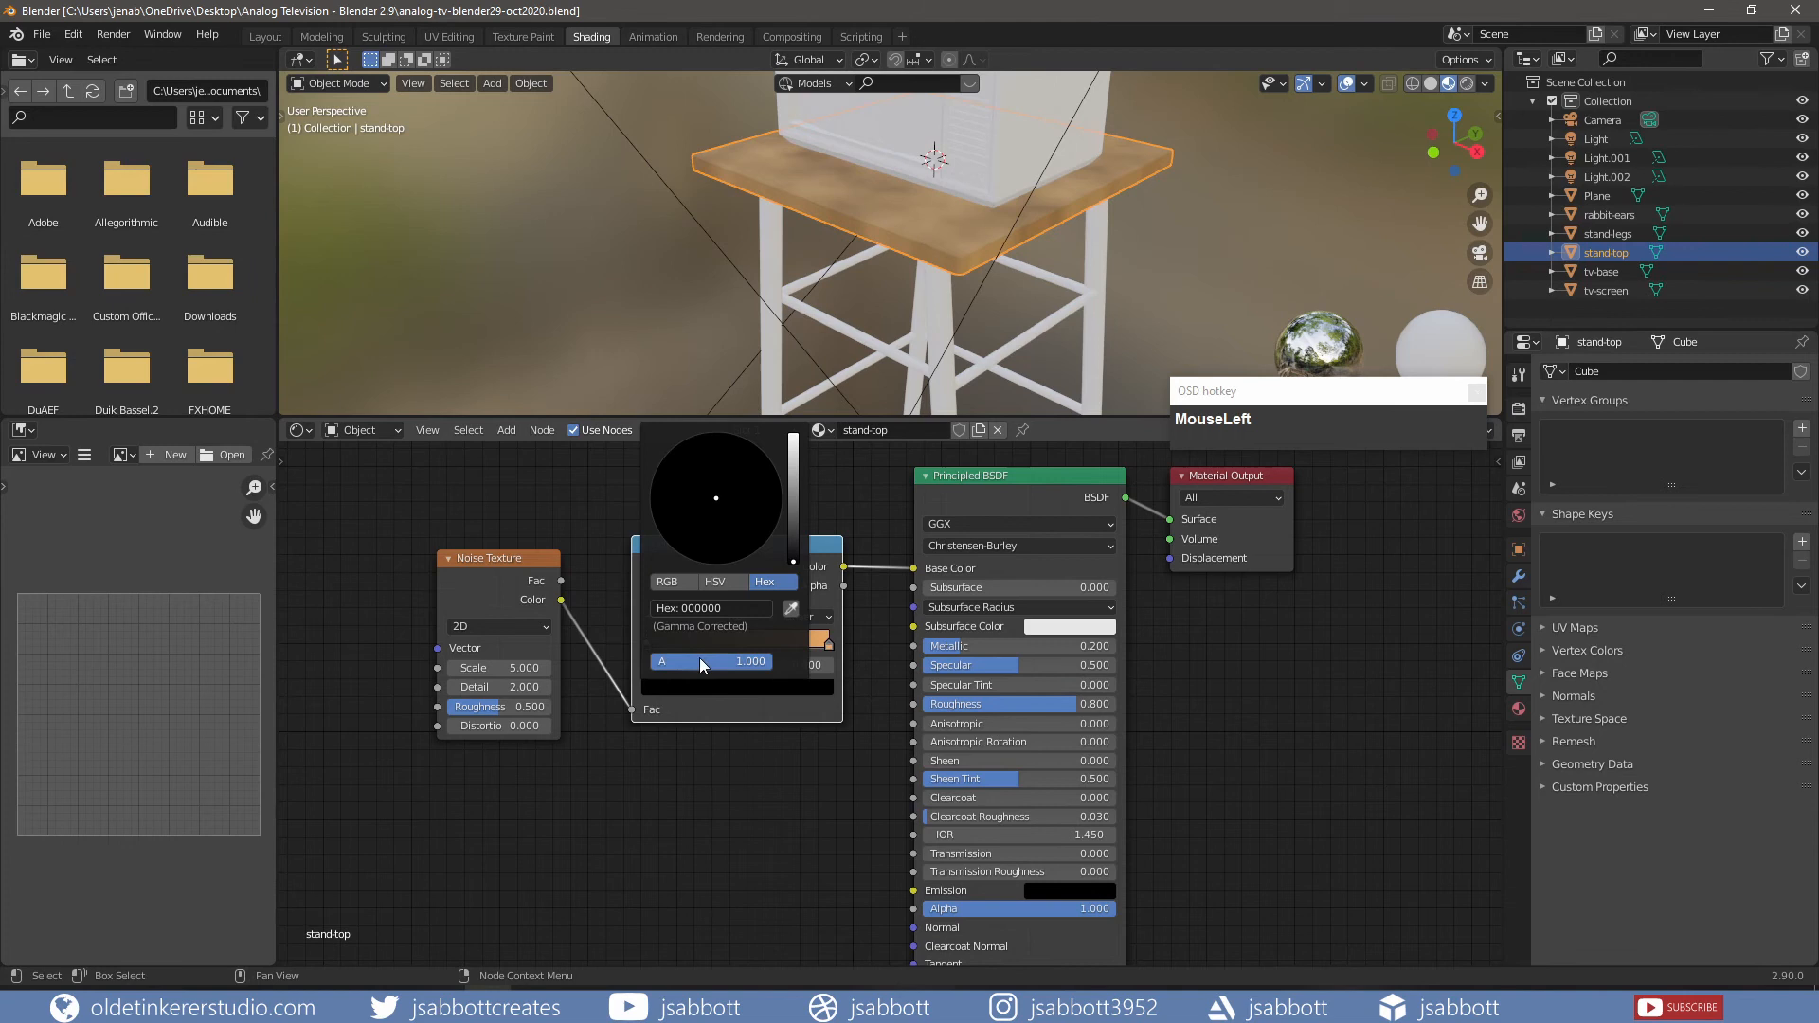
left_click(724, 611)
type("7")
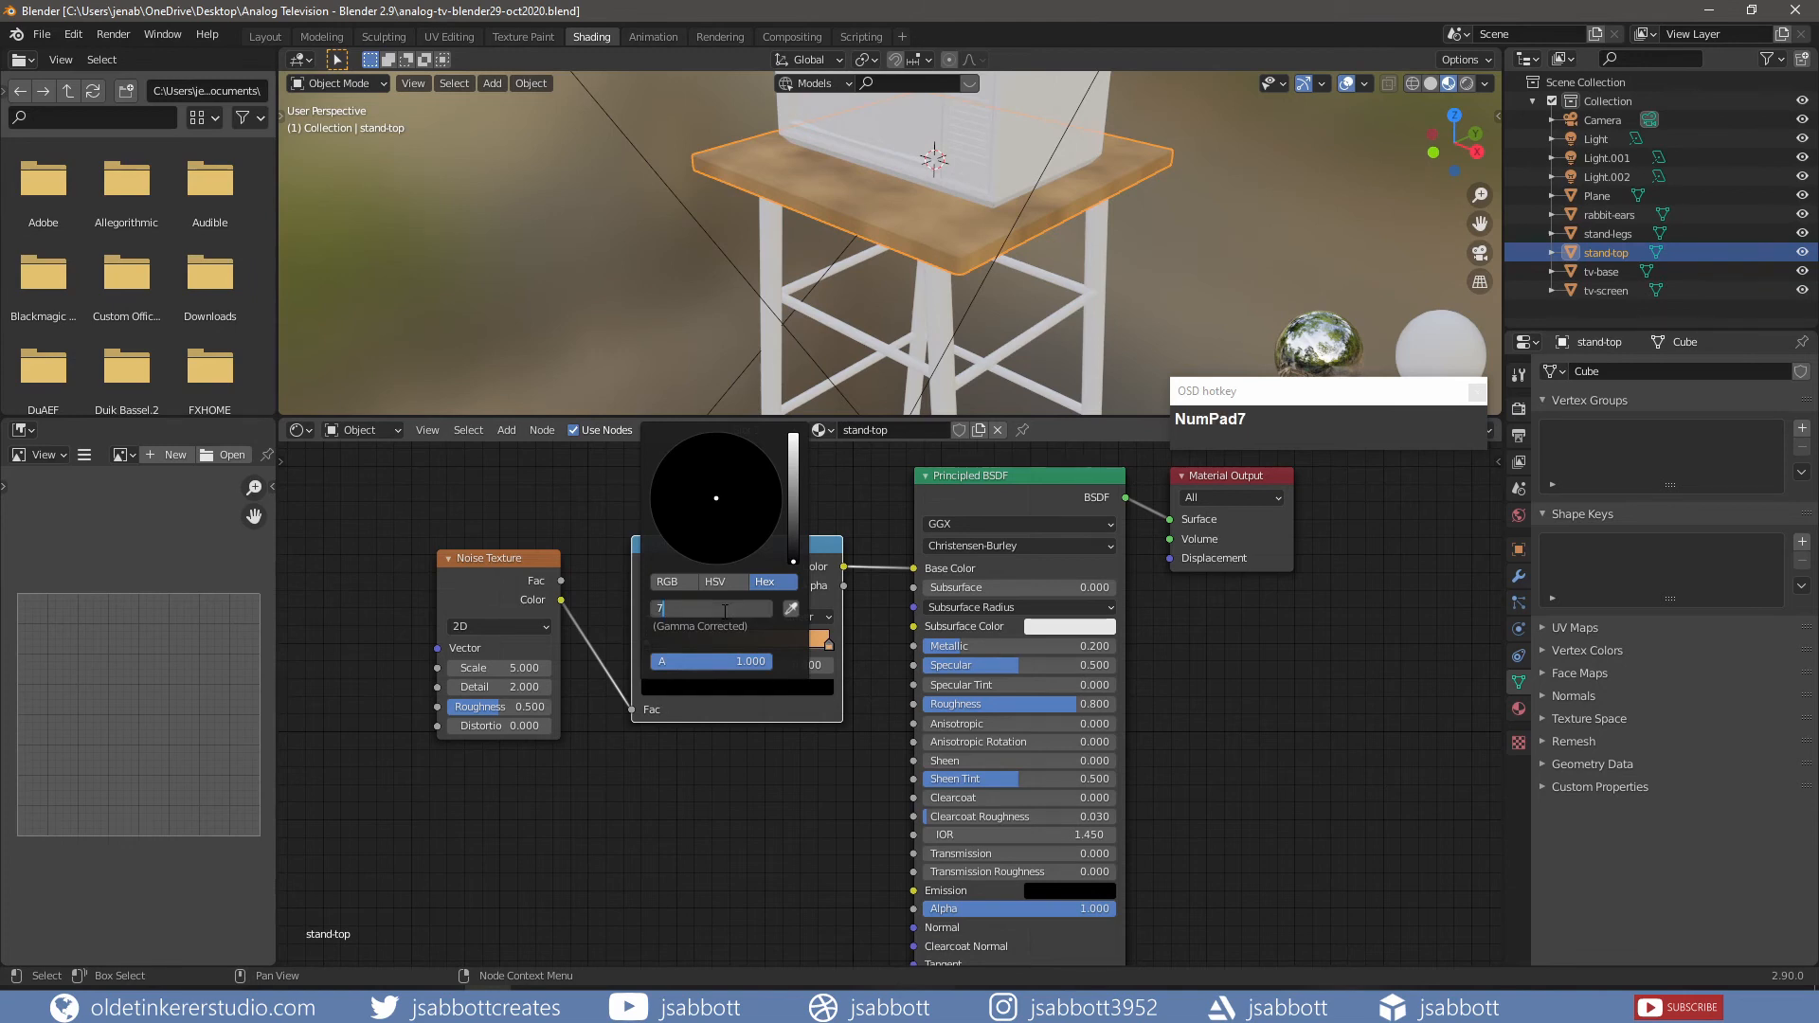
type("15230")
key("Return")
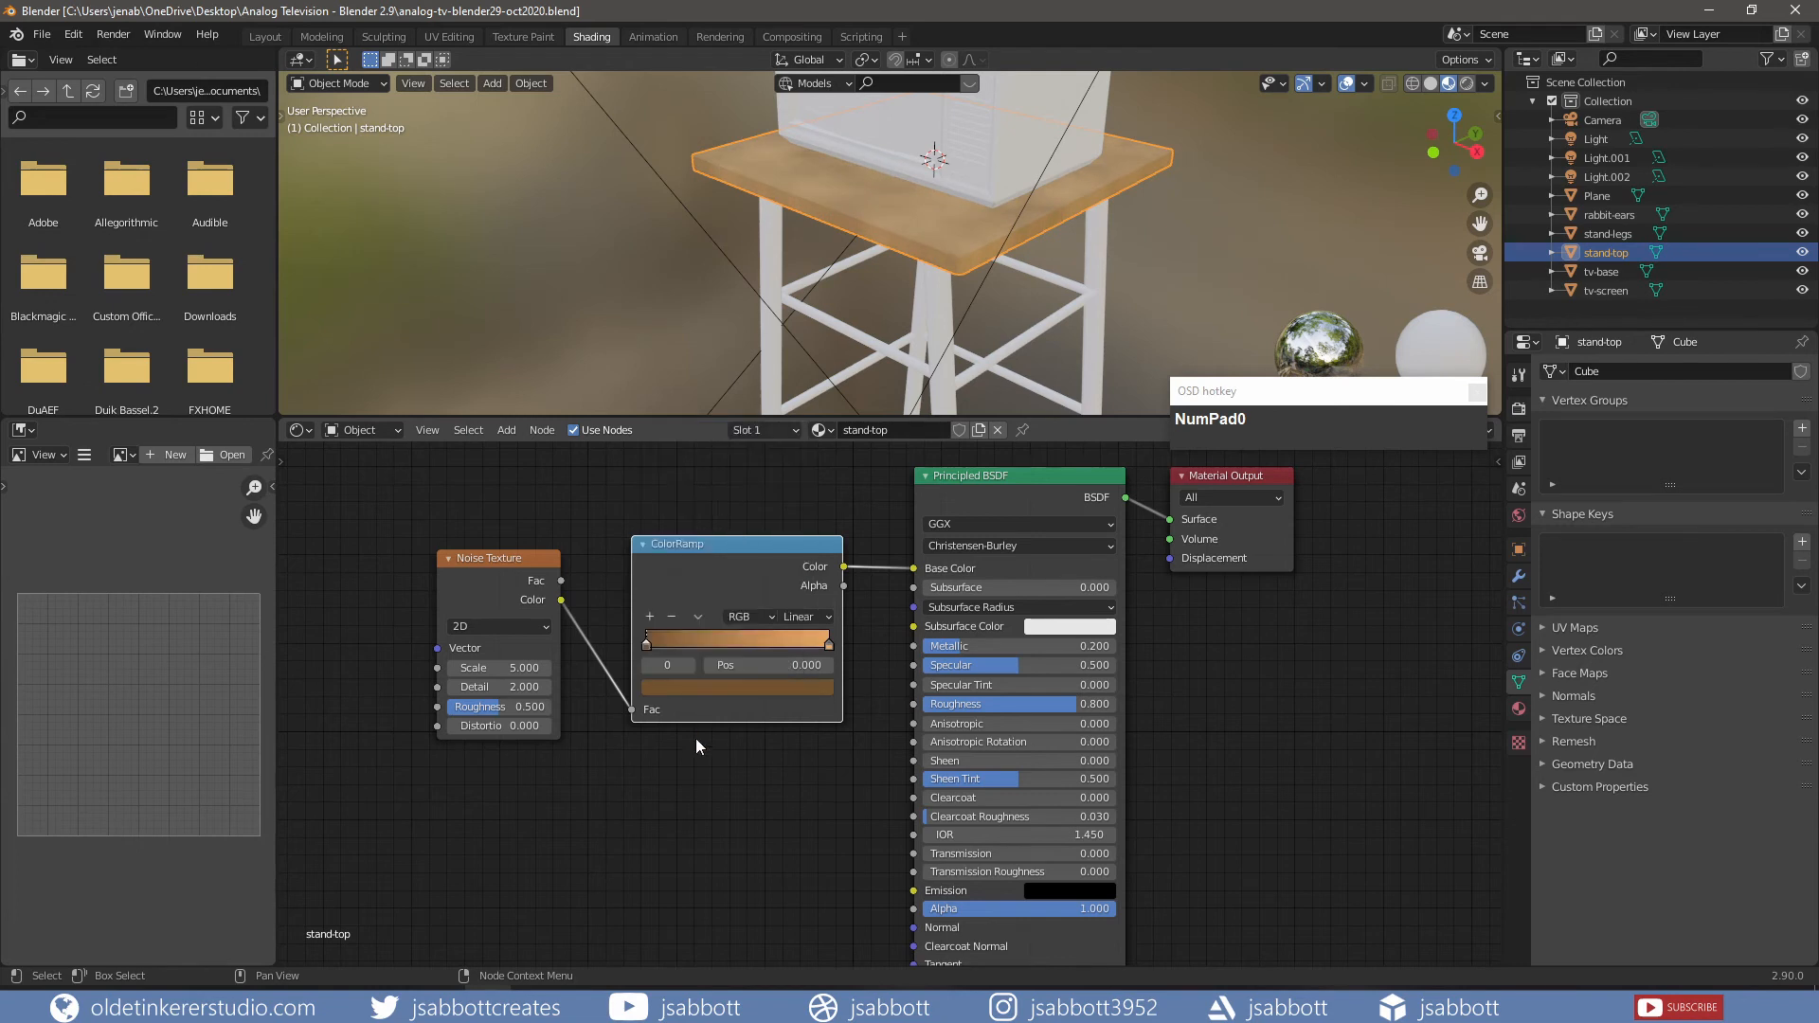
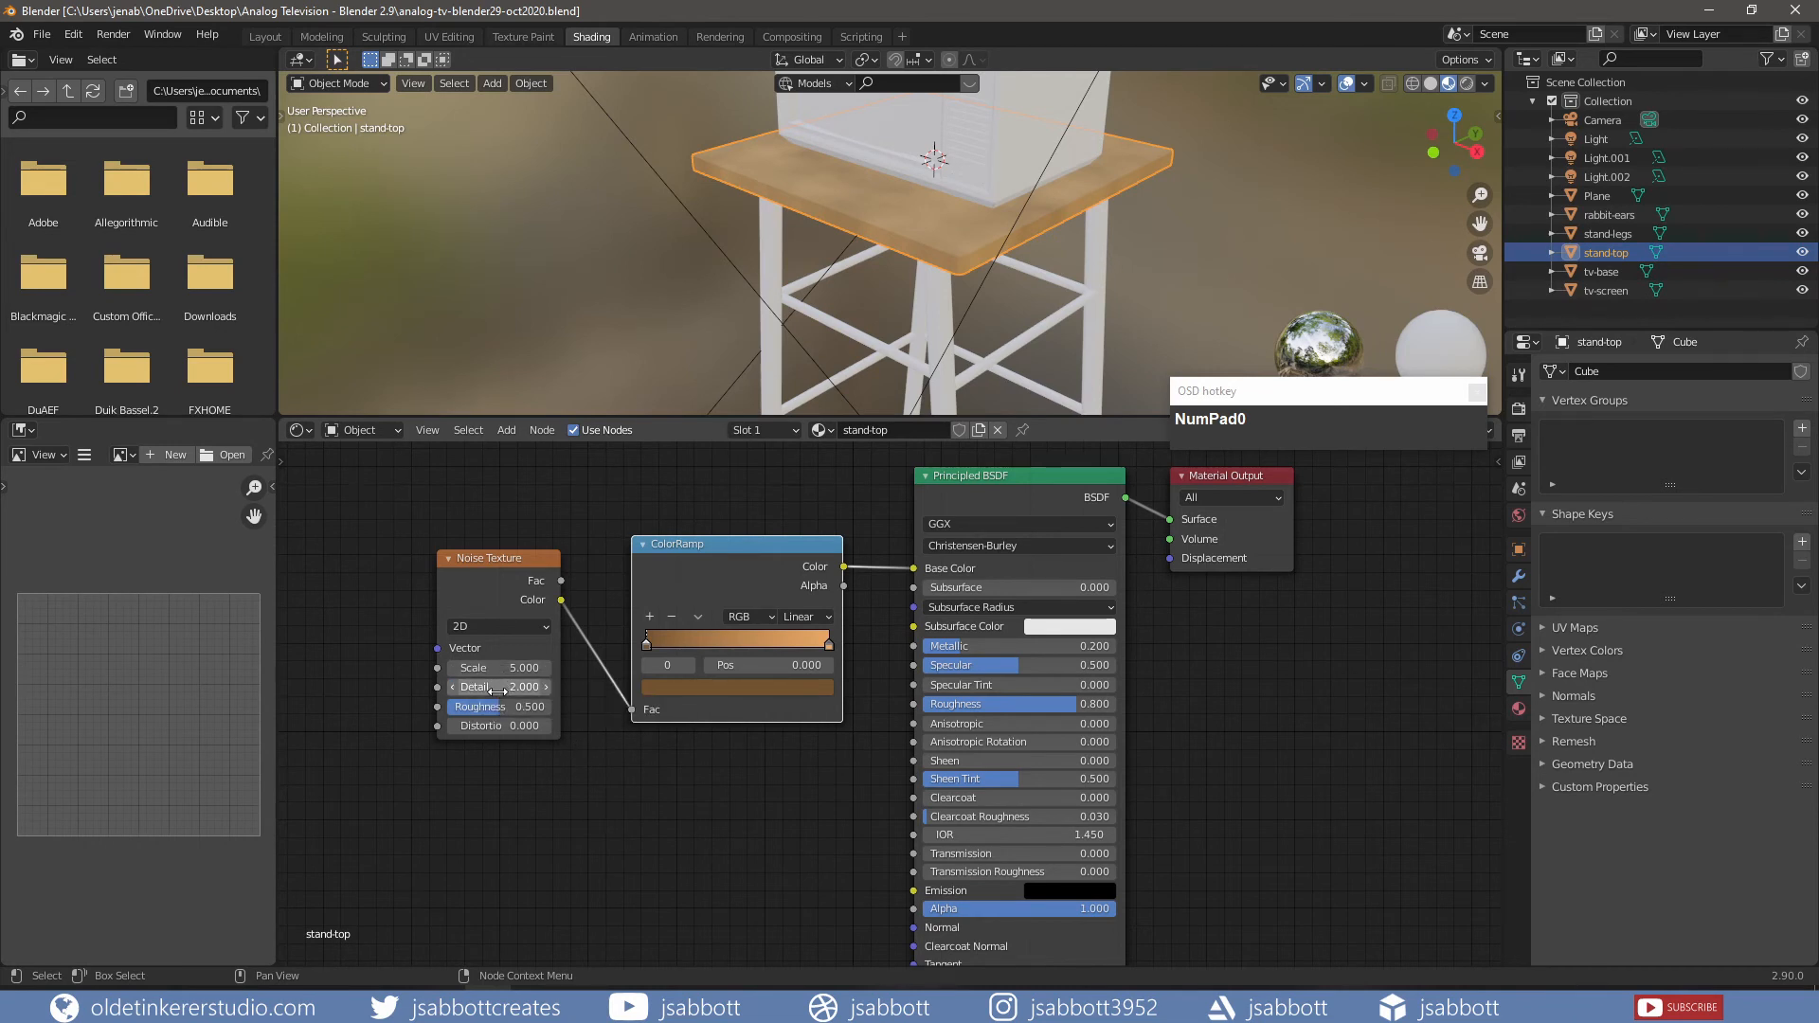
- Set the Noise Texture's Detail to 10
left_click(498, 687)
type("10")
key("Return")
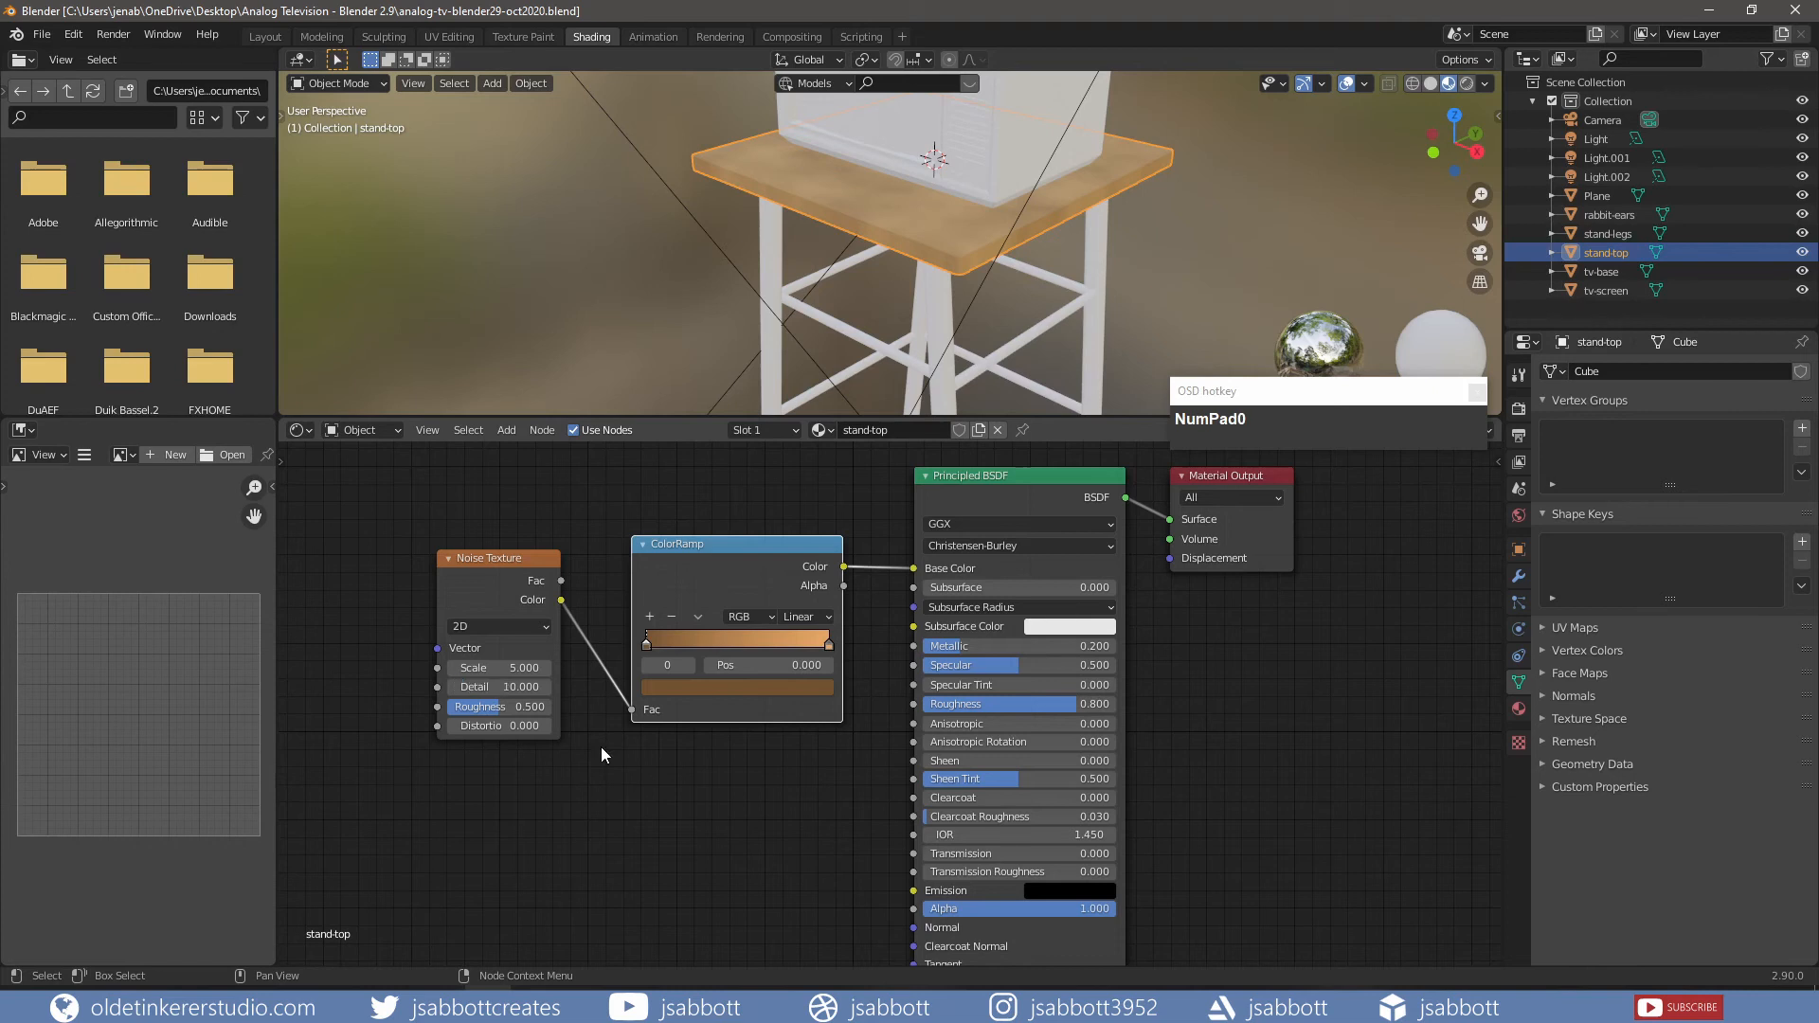
- Set the Noise Texture's Roughness to 1
left_click(510, 708)
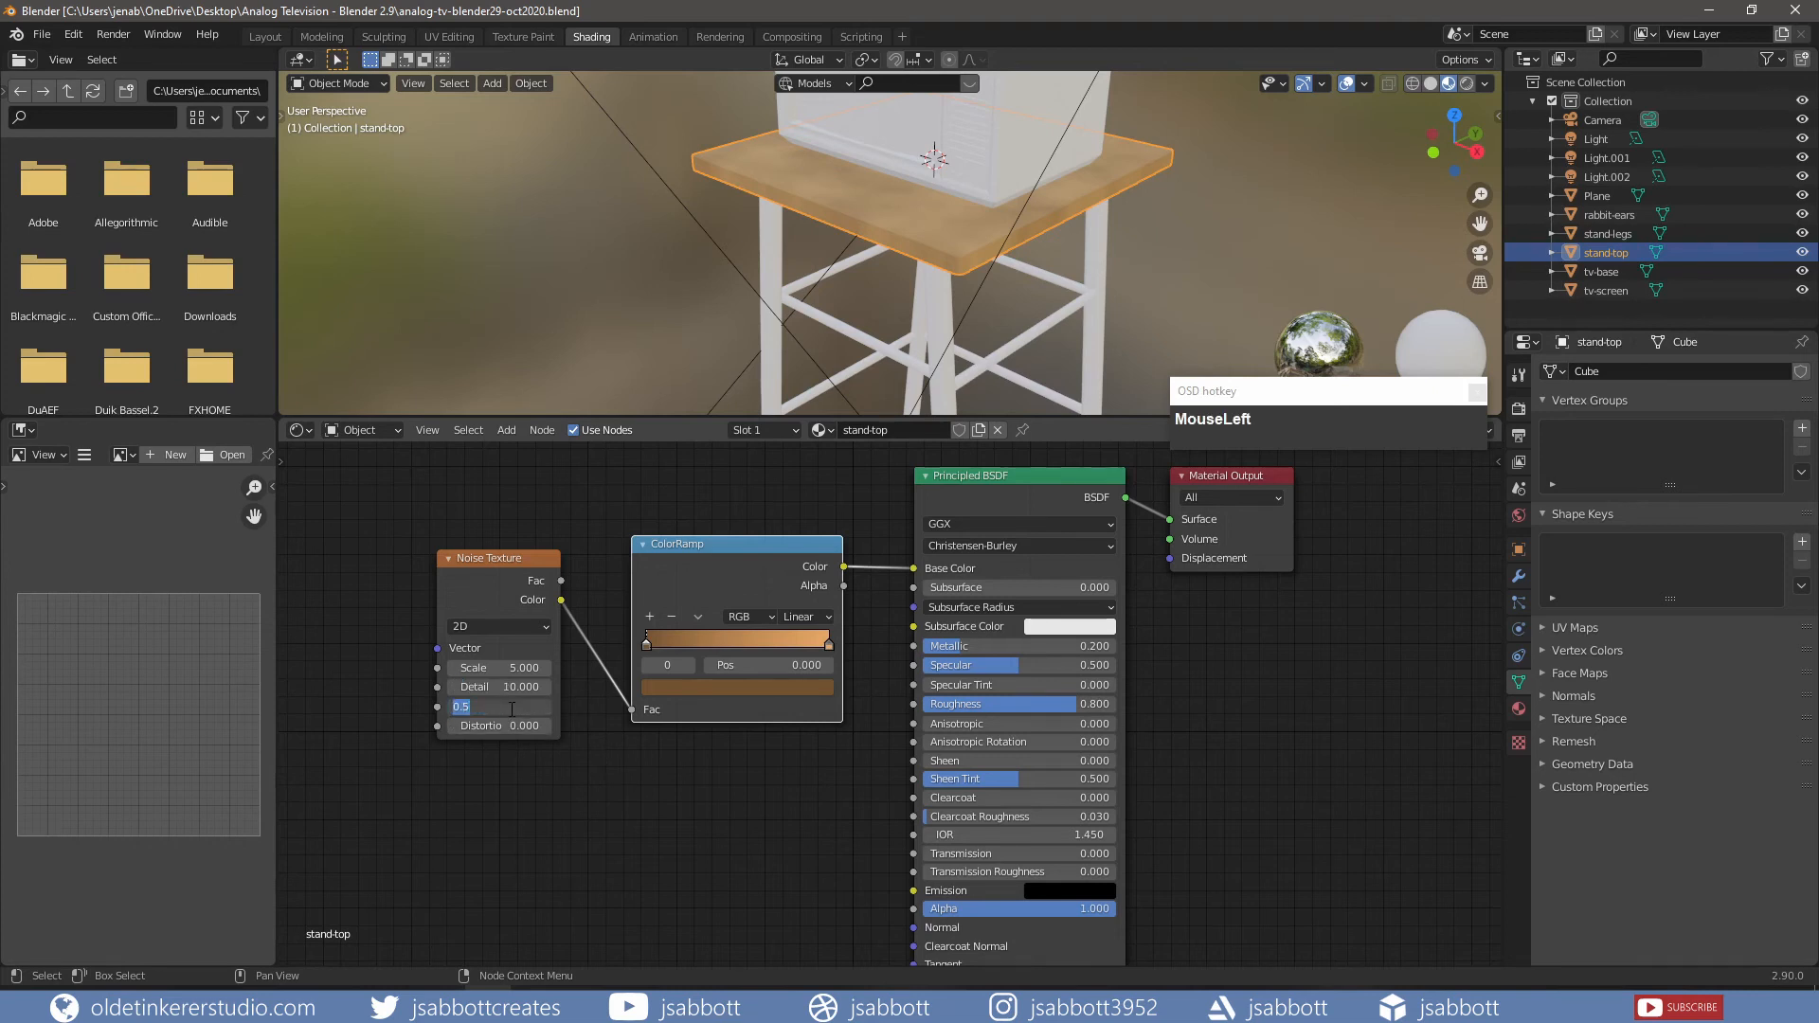
type("1")
key("Return")
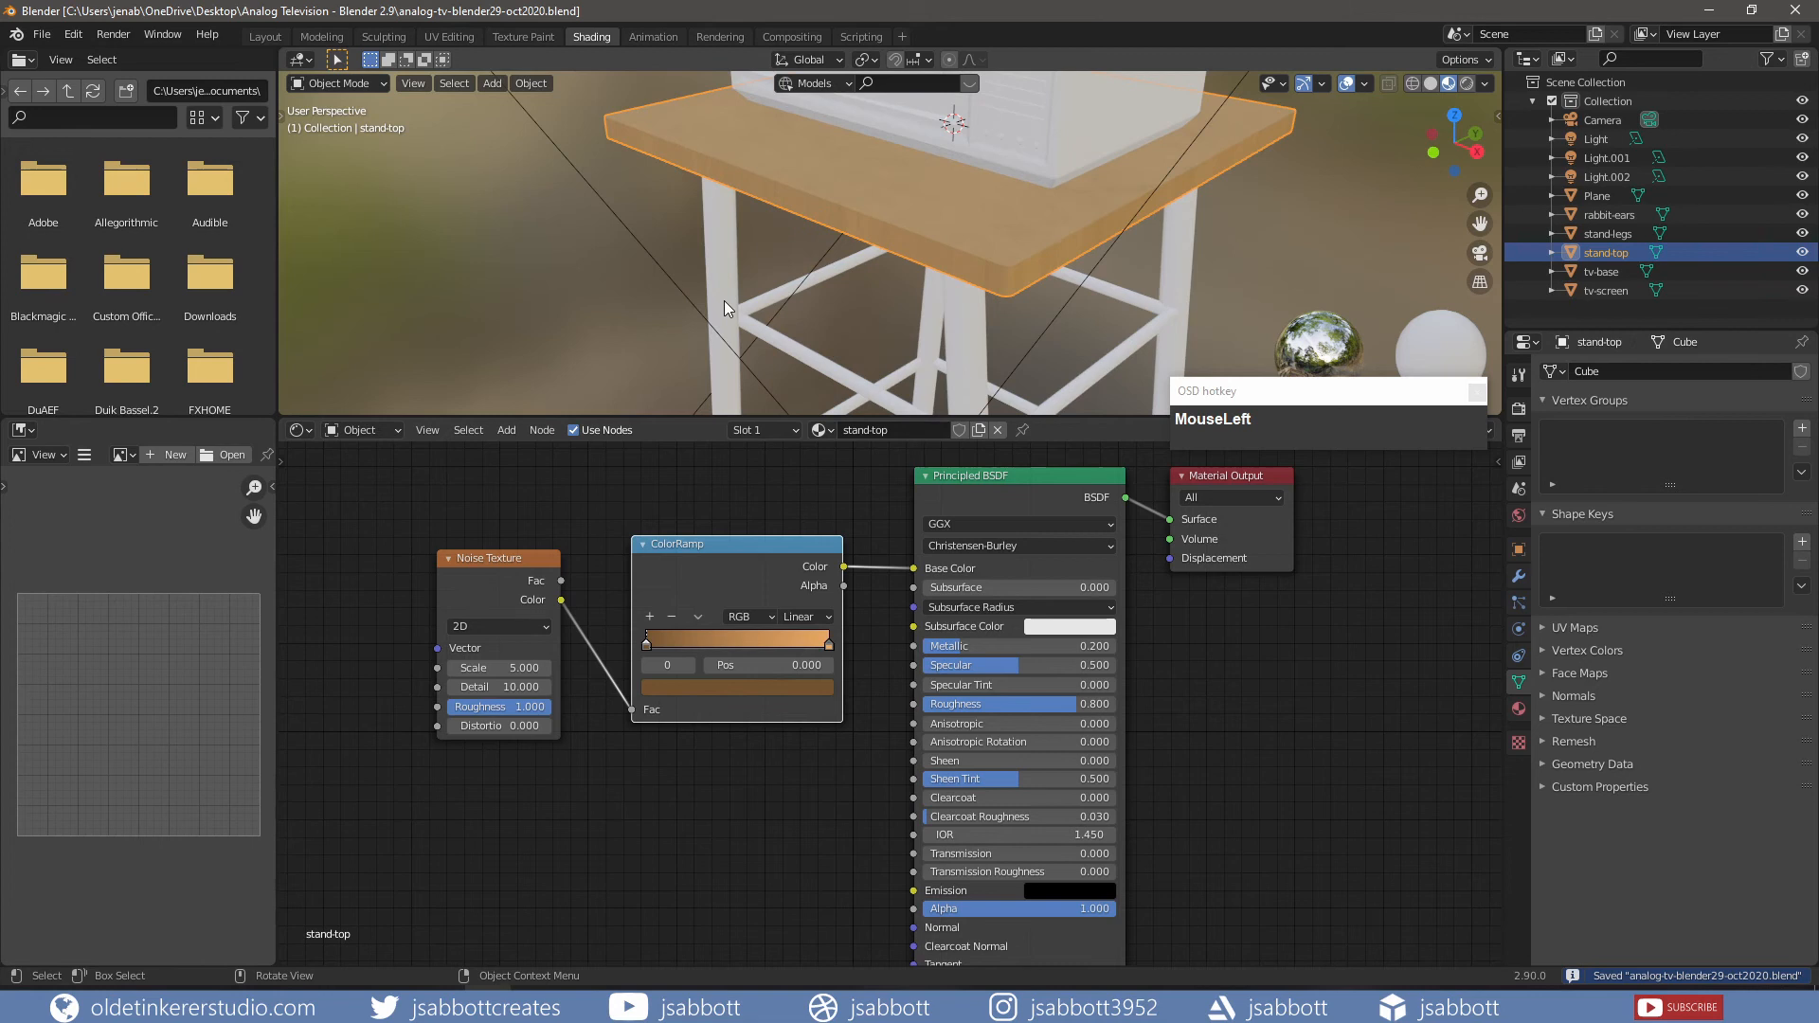
- Assign the existing stand-top material to the stand-legs object
left_click(724, 300)
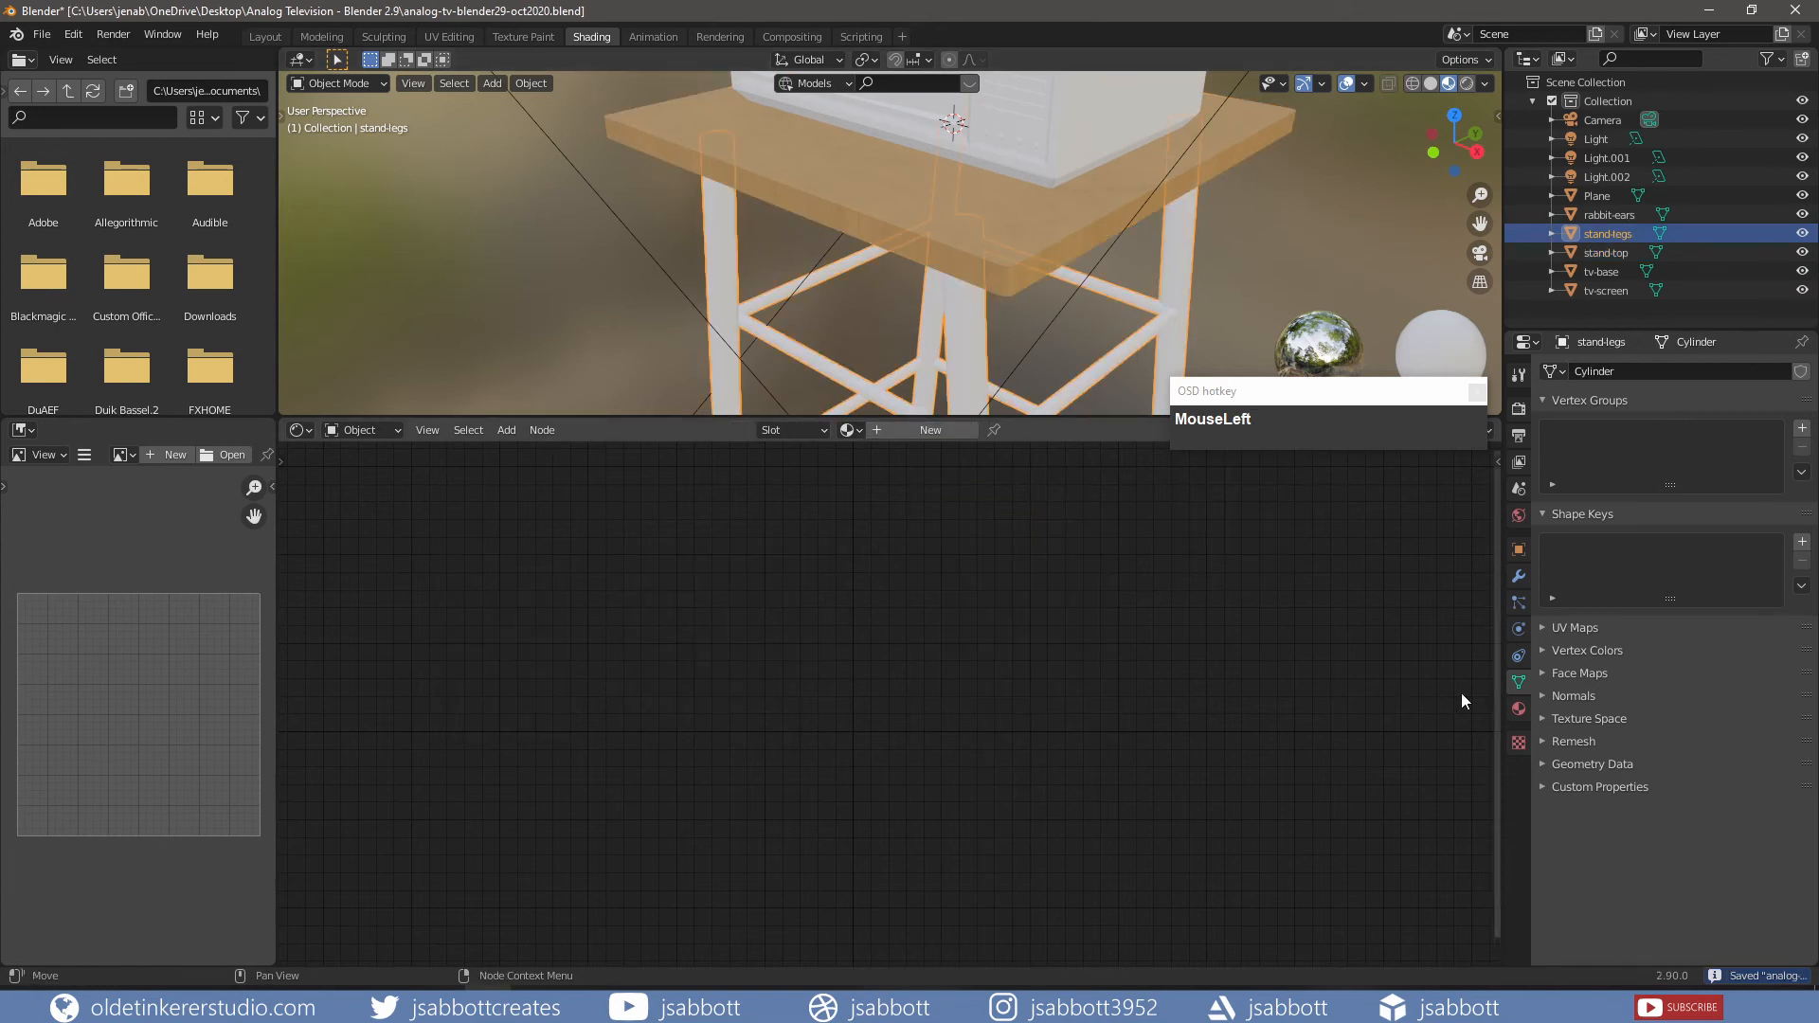
left_click(1517, 711)
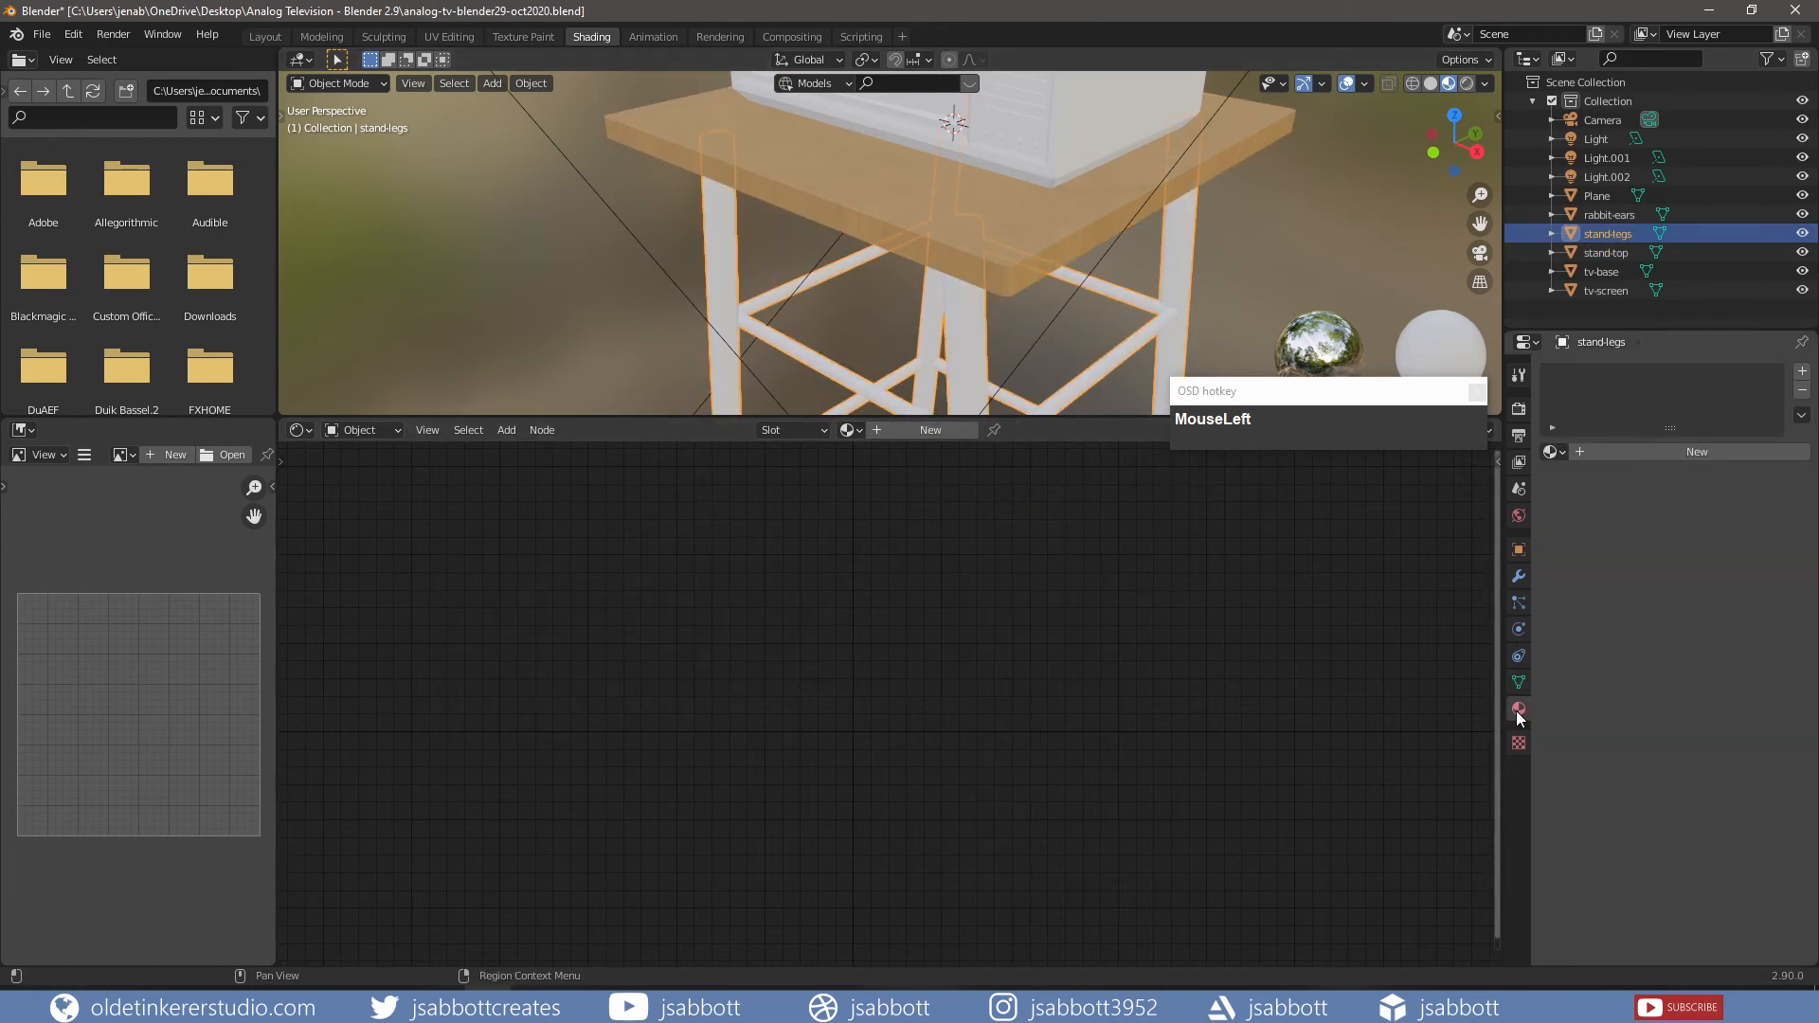
left_click(1554, 452)
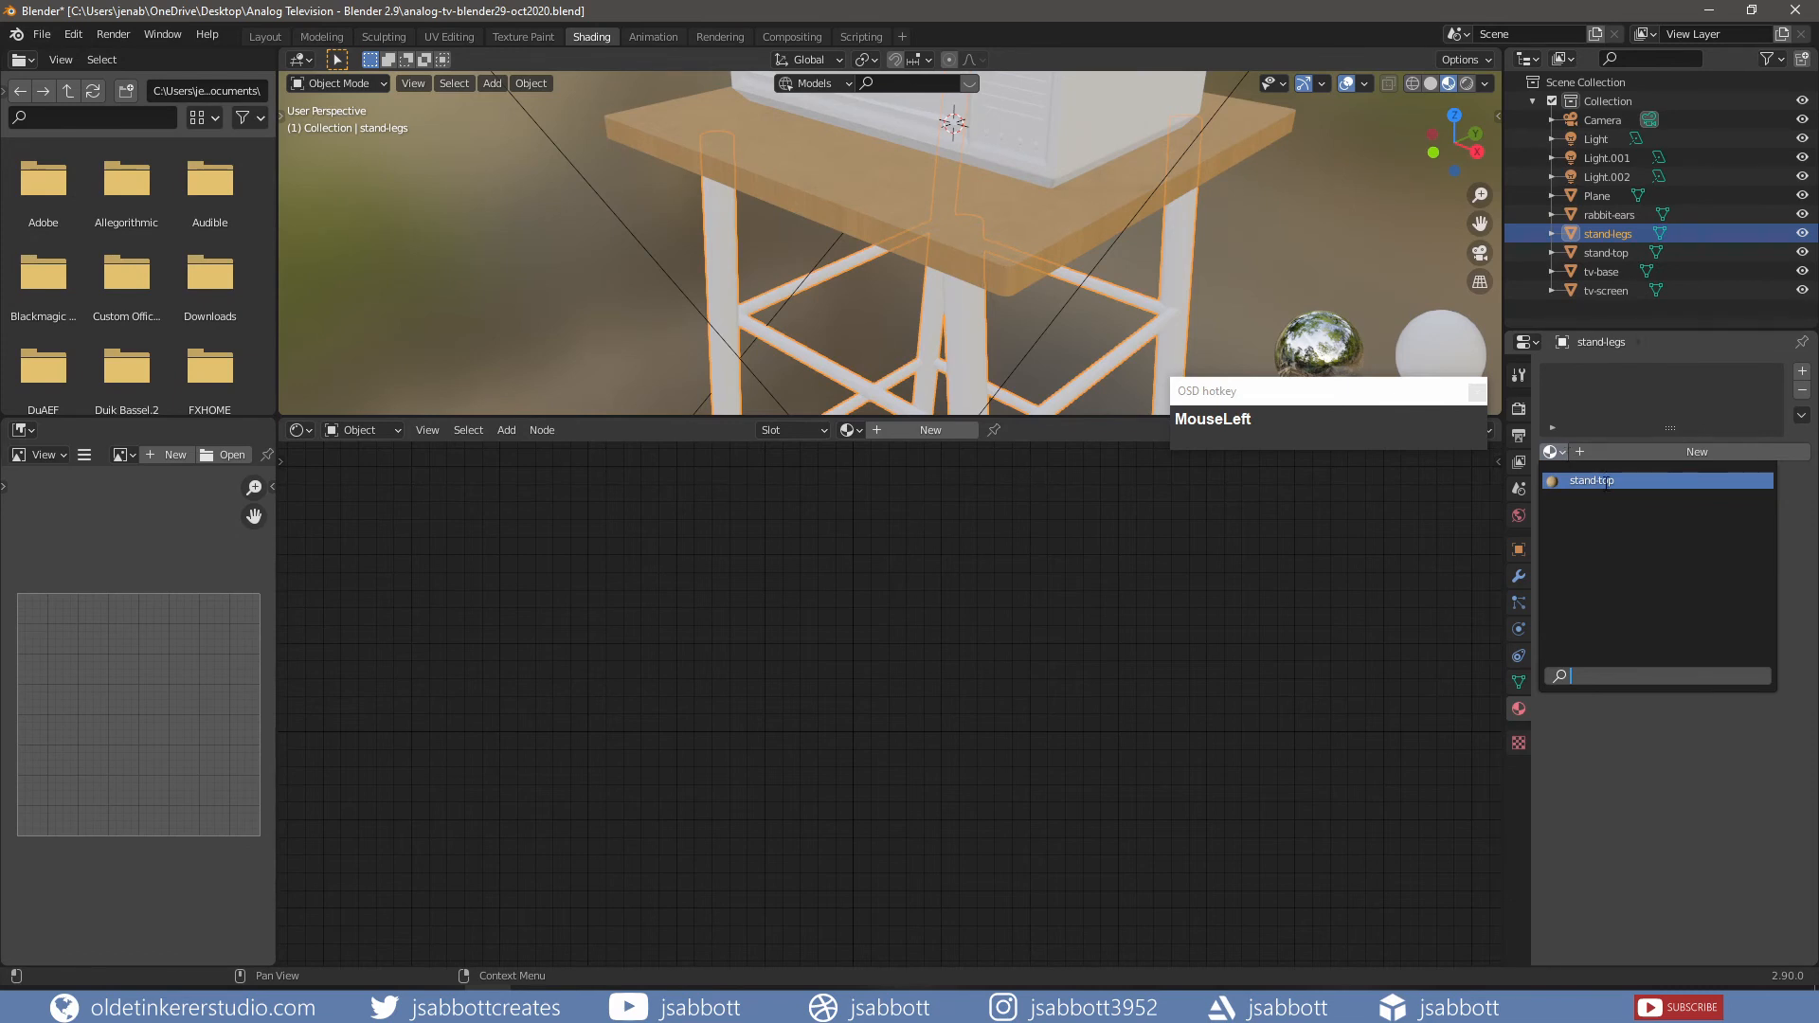
left_click(1606, 480)
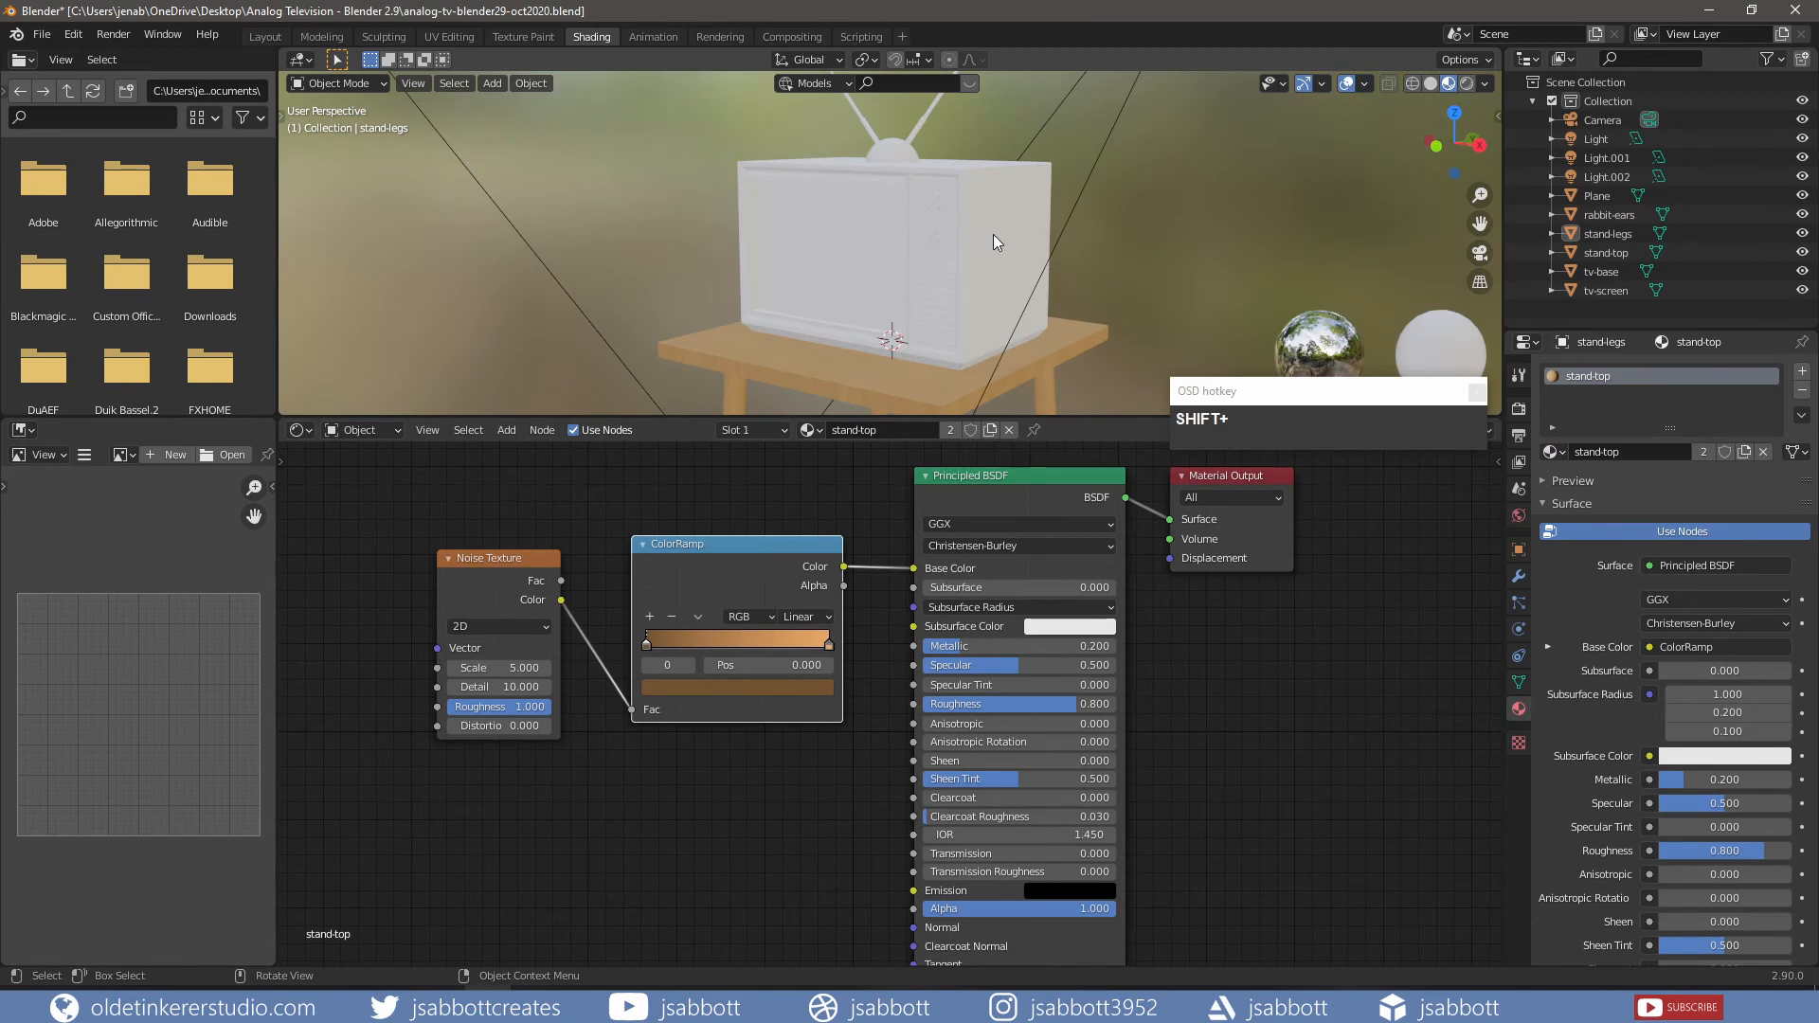
- Create a new material for the television body and name it tv-base
left_click(985, 238)
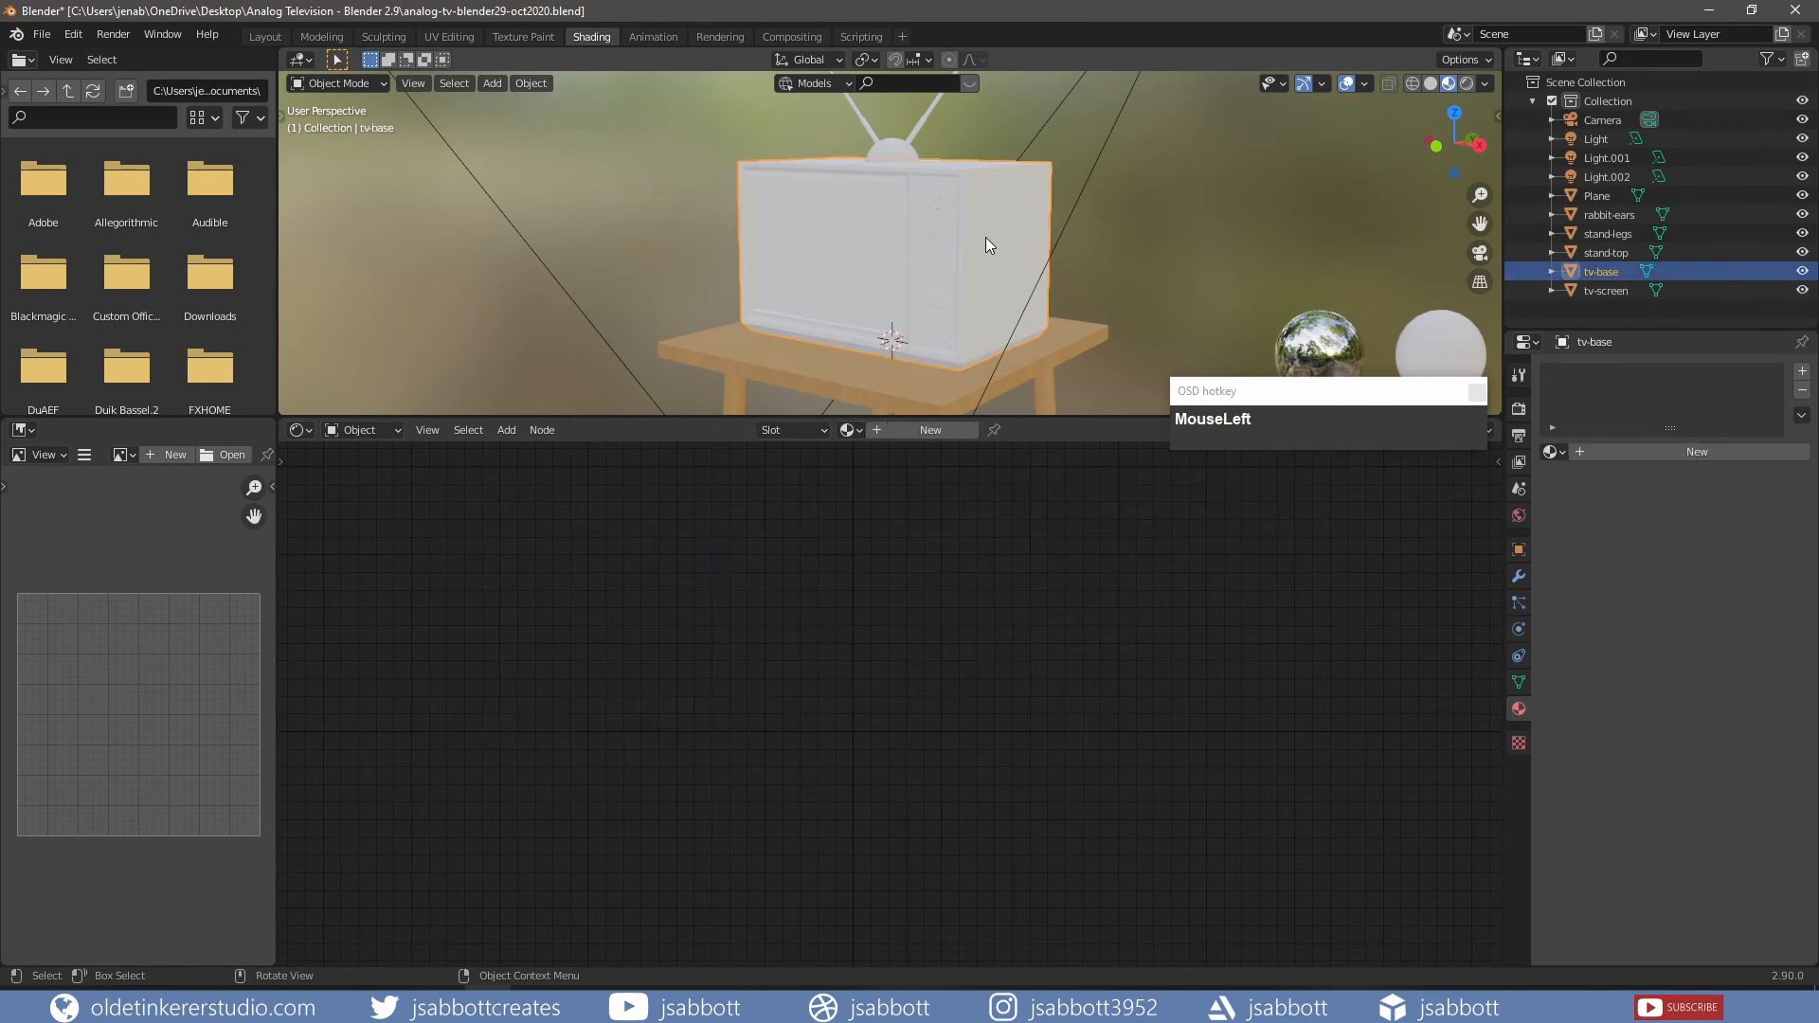
left_click(921, 429)
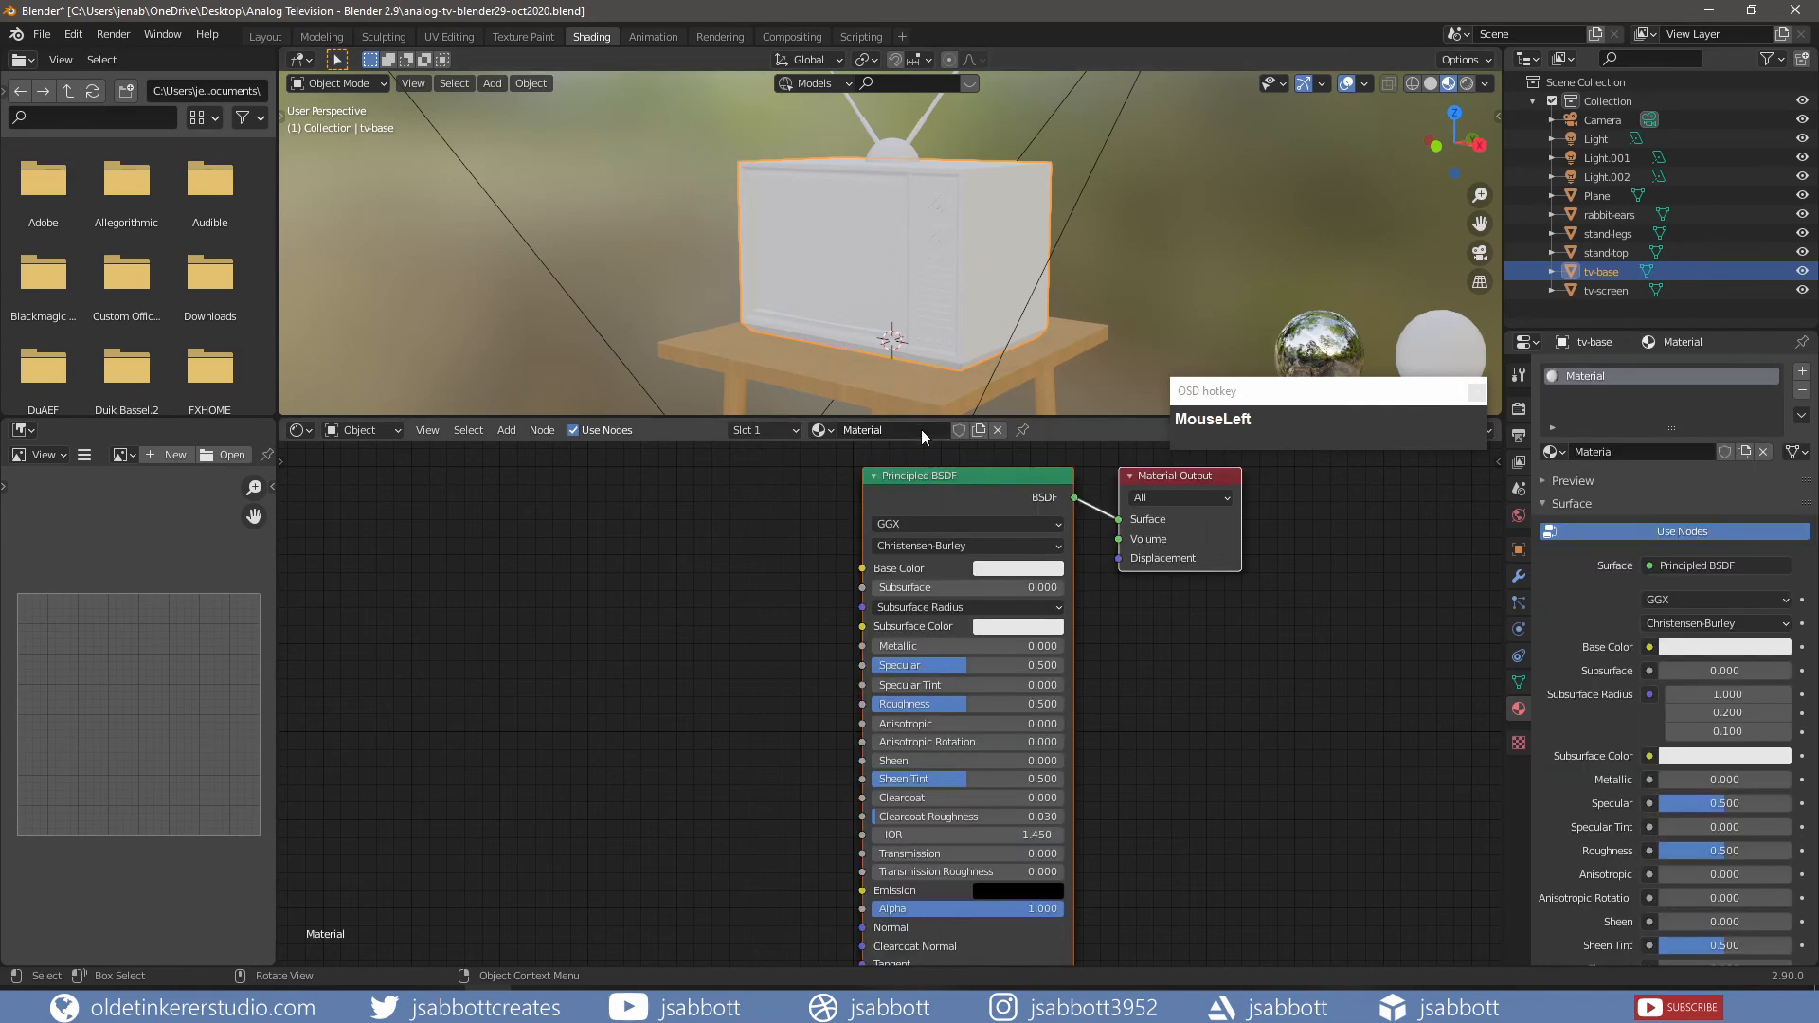
left_click(921, 431)
type("tv-base")
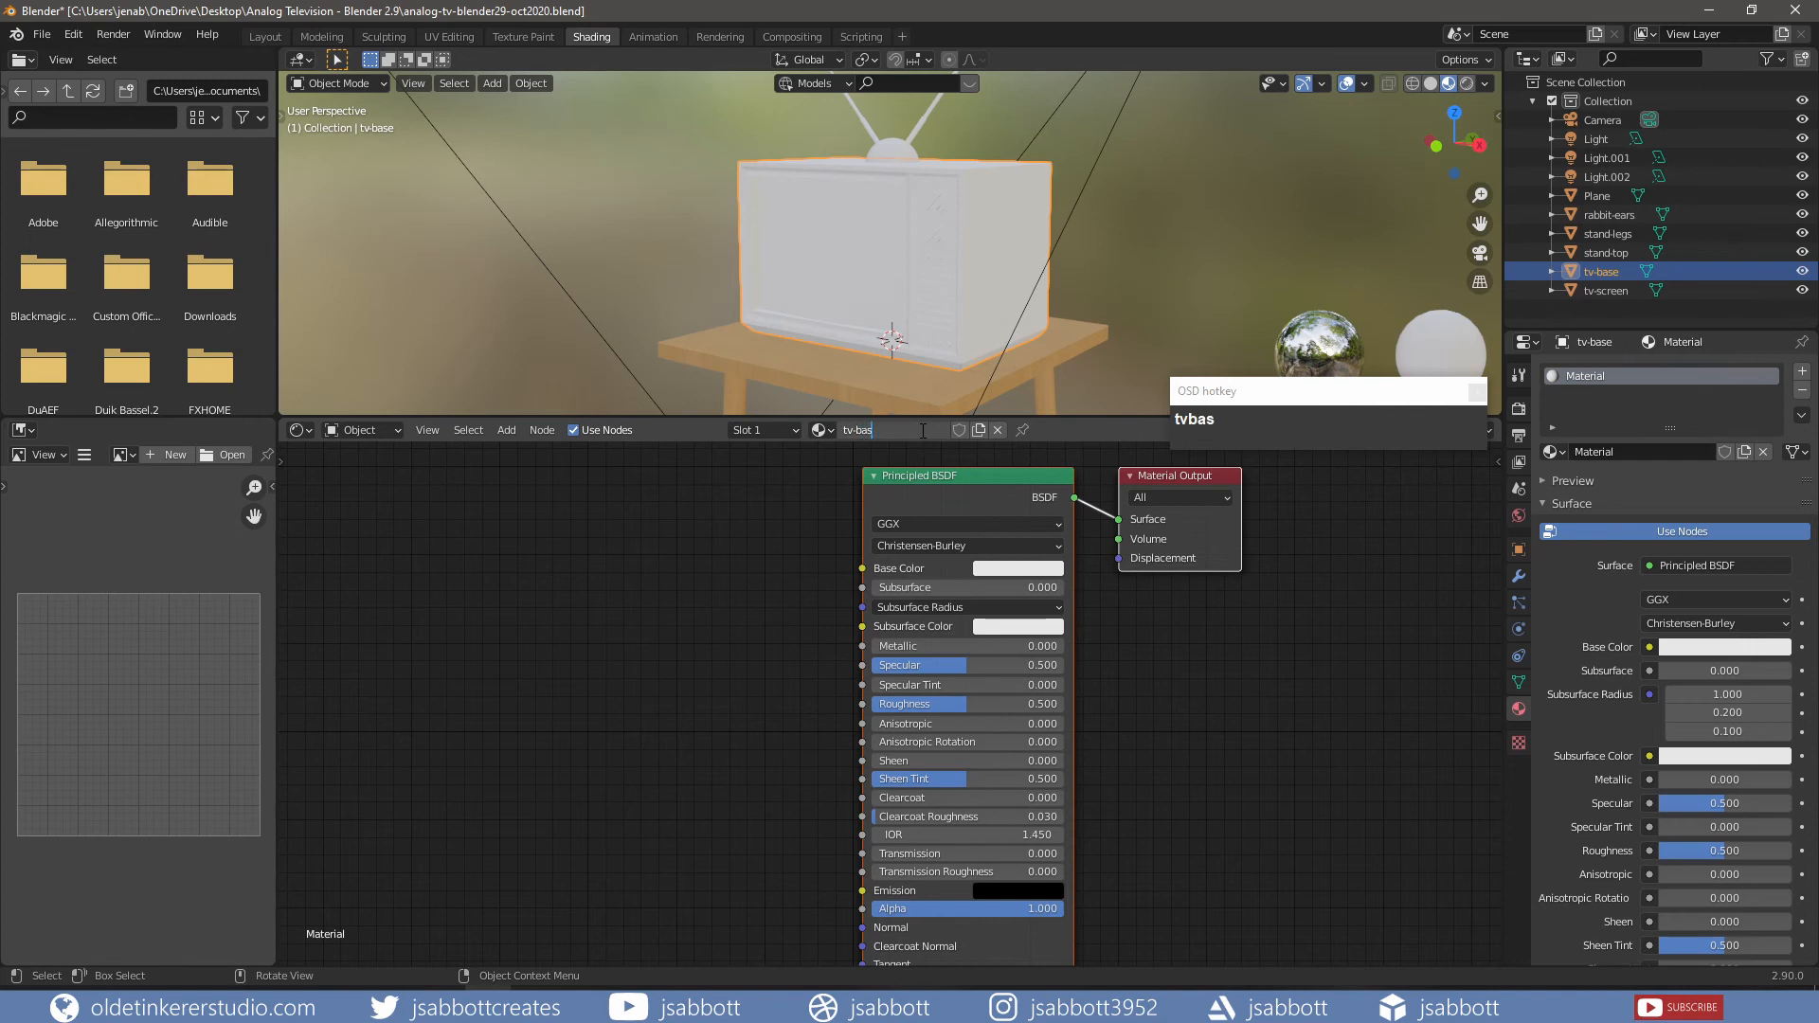
key("Return")
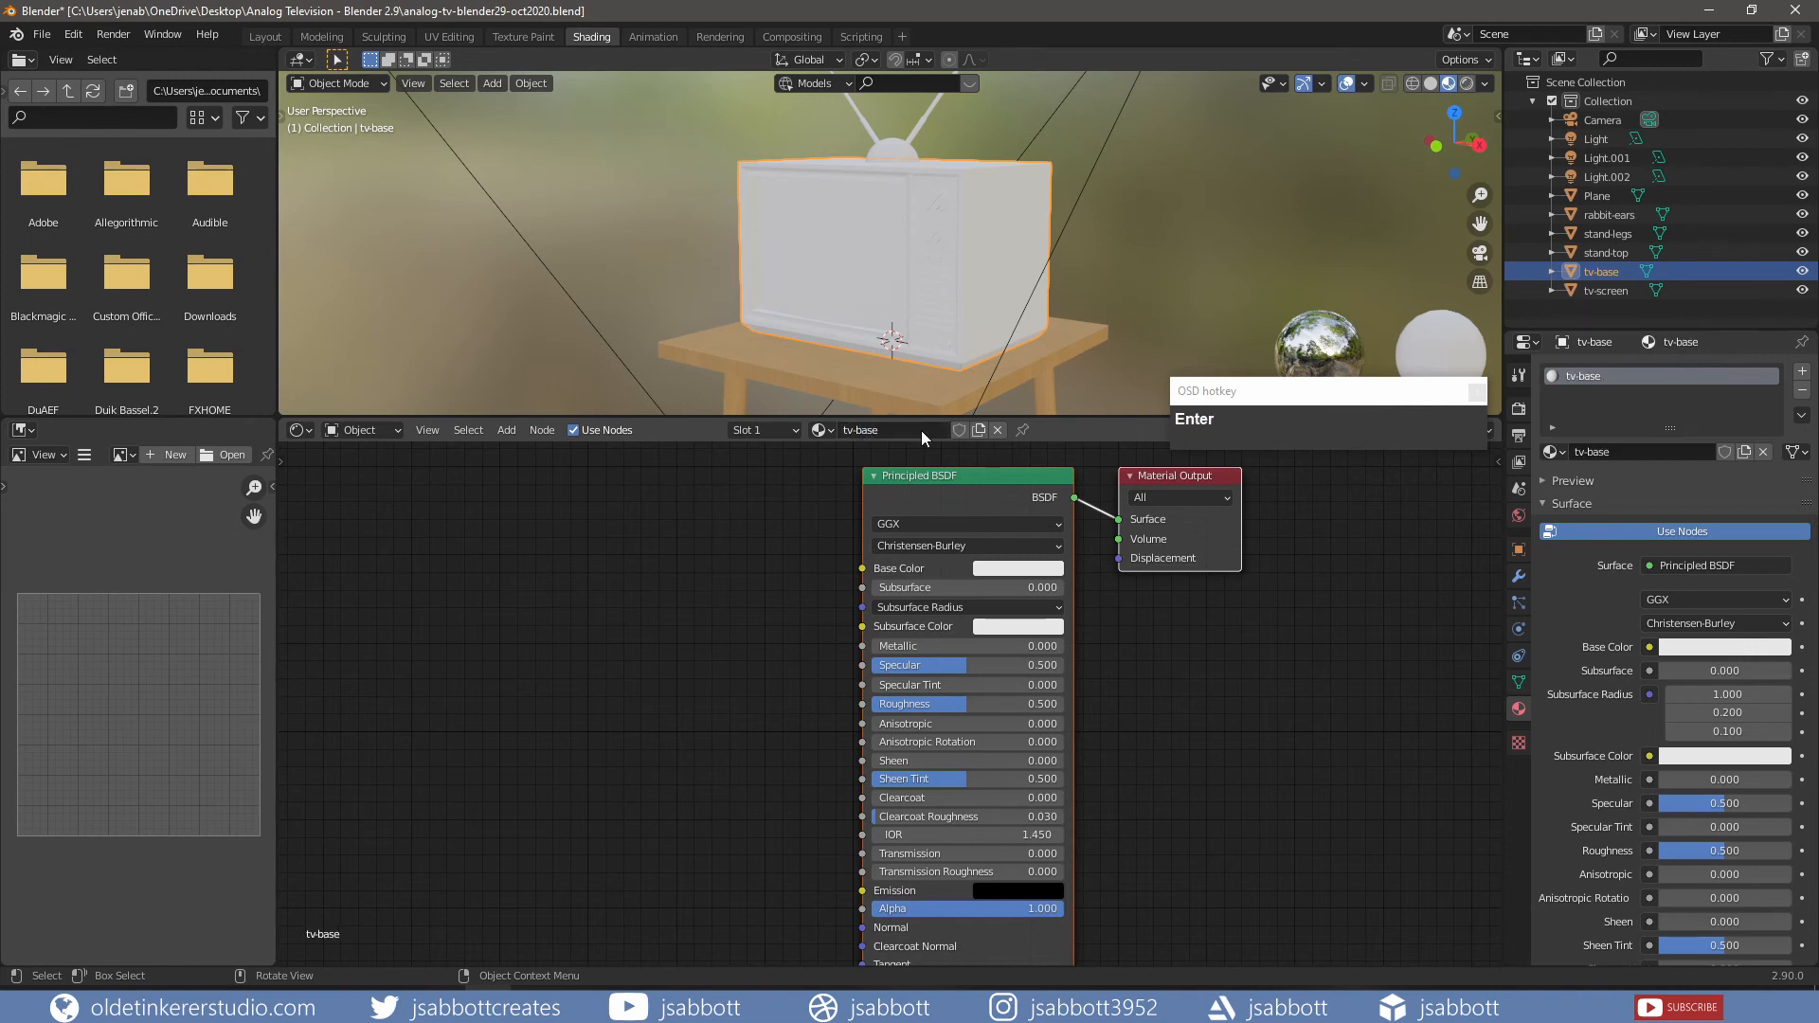
- Set the tv-base material's Base Color to hex 634229
left_click(1001, 572)
left_click(1057, 491)
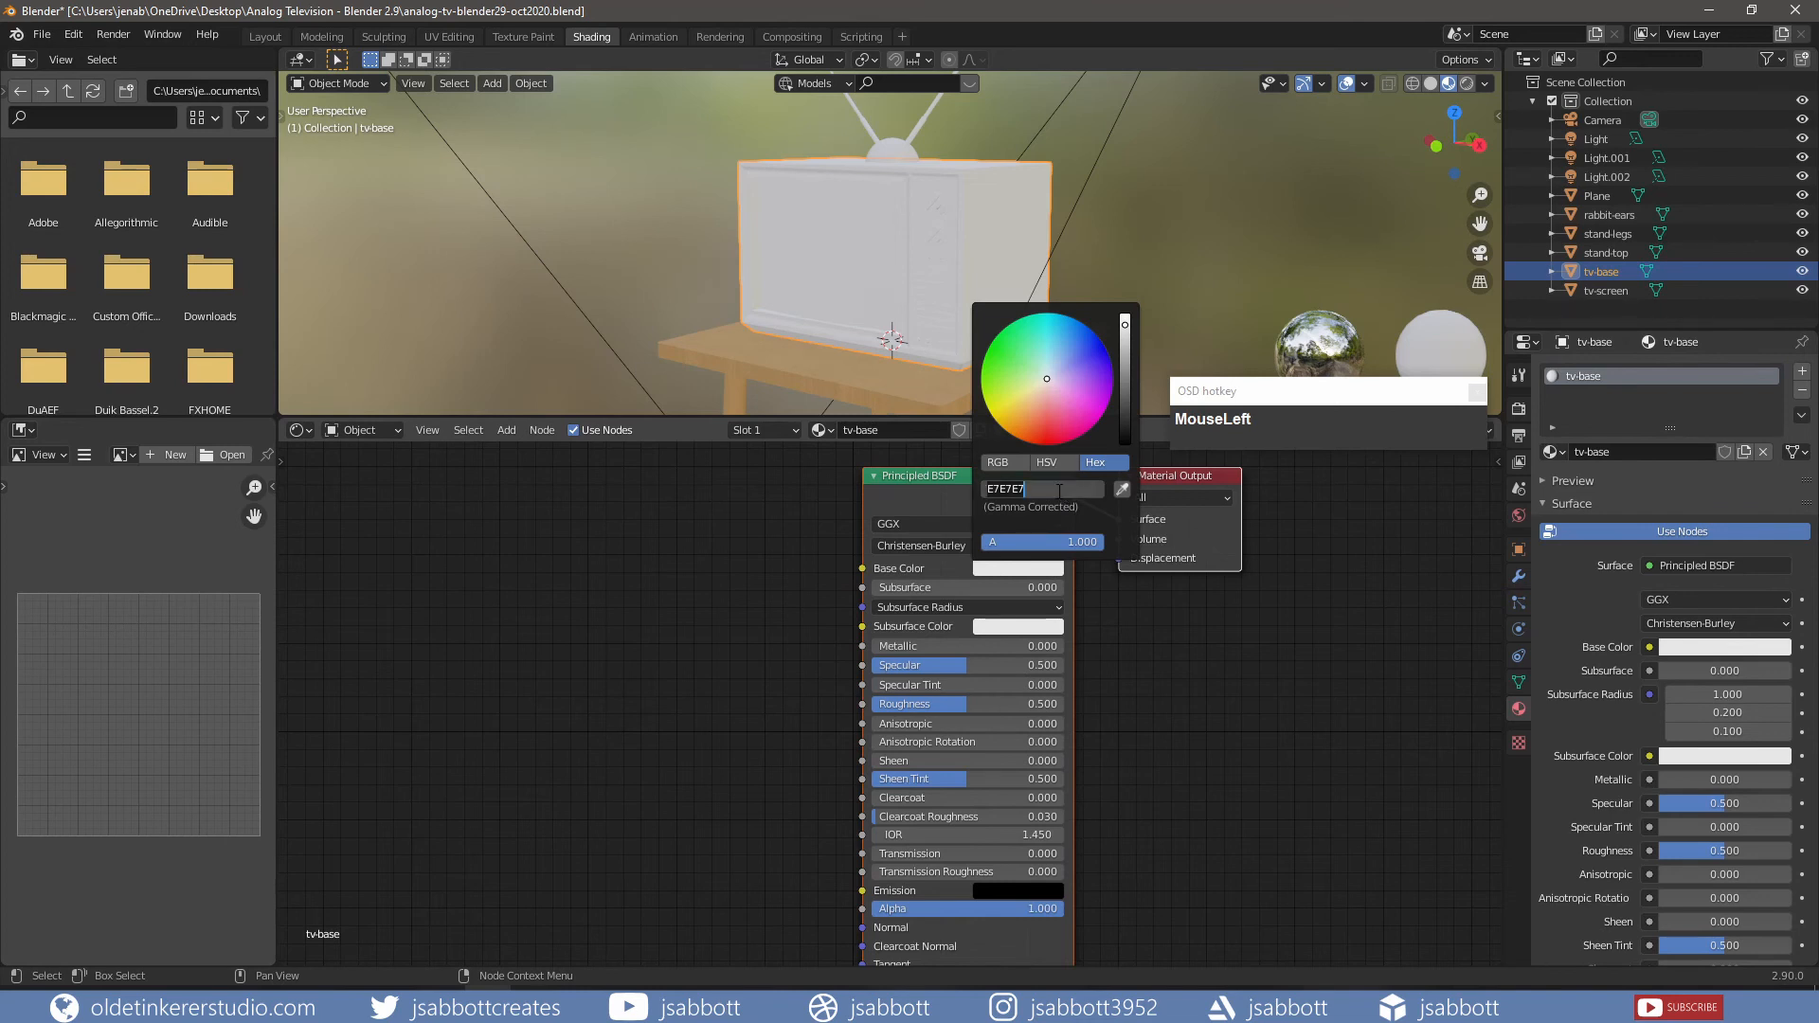
type("634229")
key("Return")
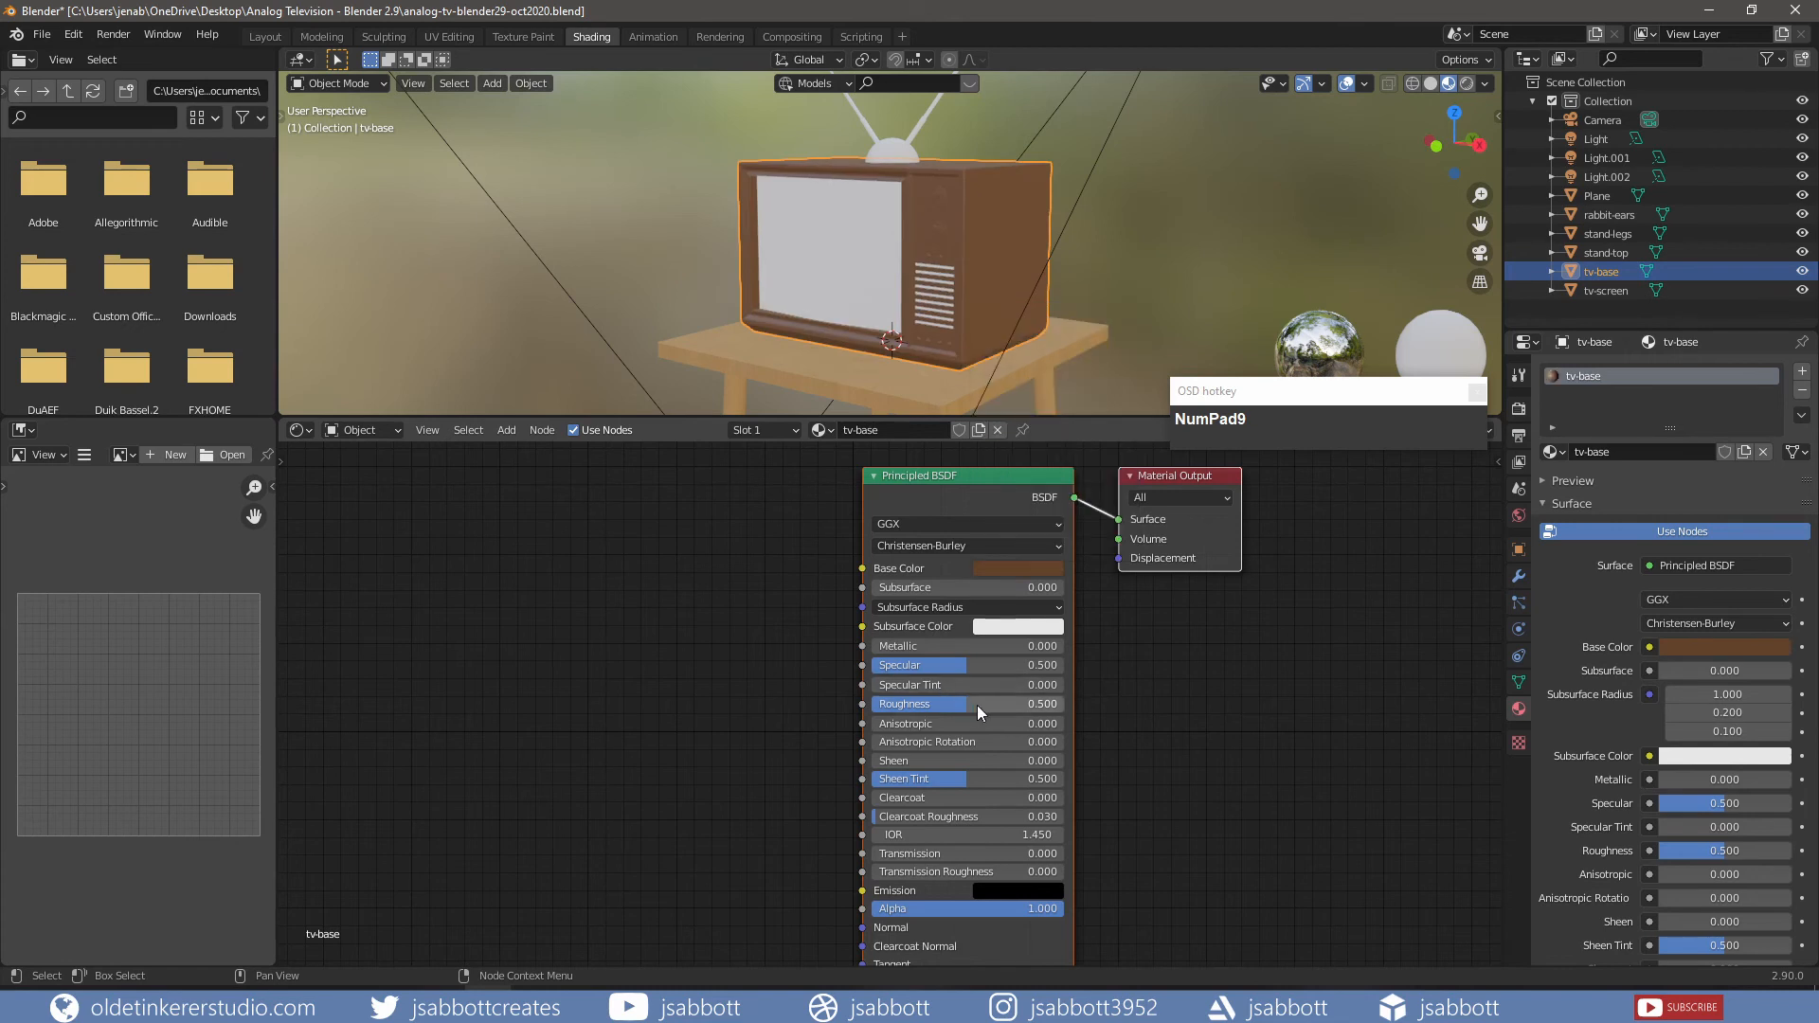
- Set the tv-base material's Roughness to 0.8 and Metallic to 0.2
left_click(987, 706)
type(".8")
key("Return")
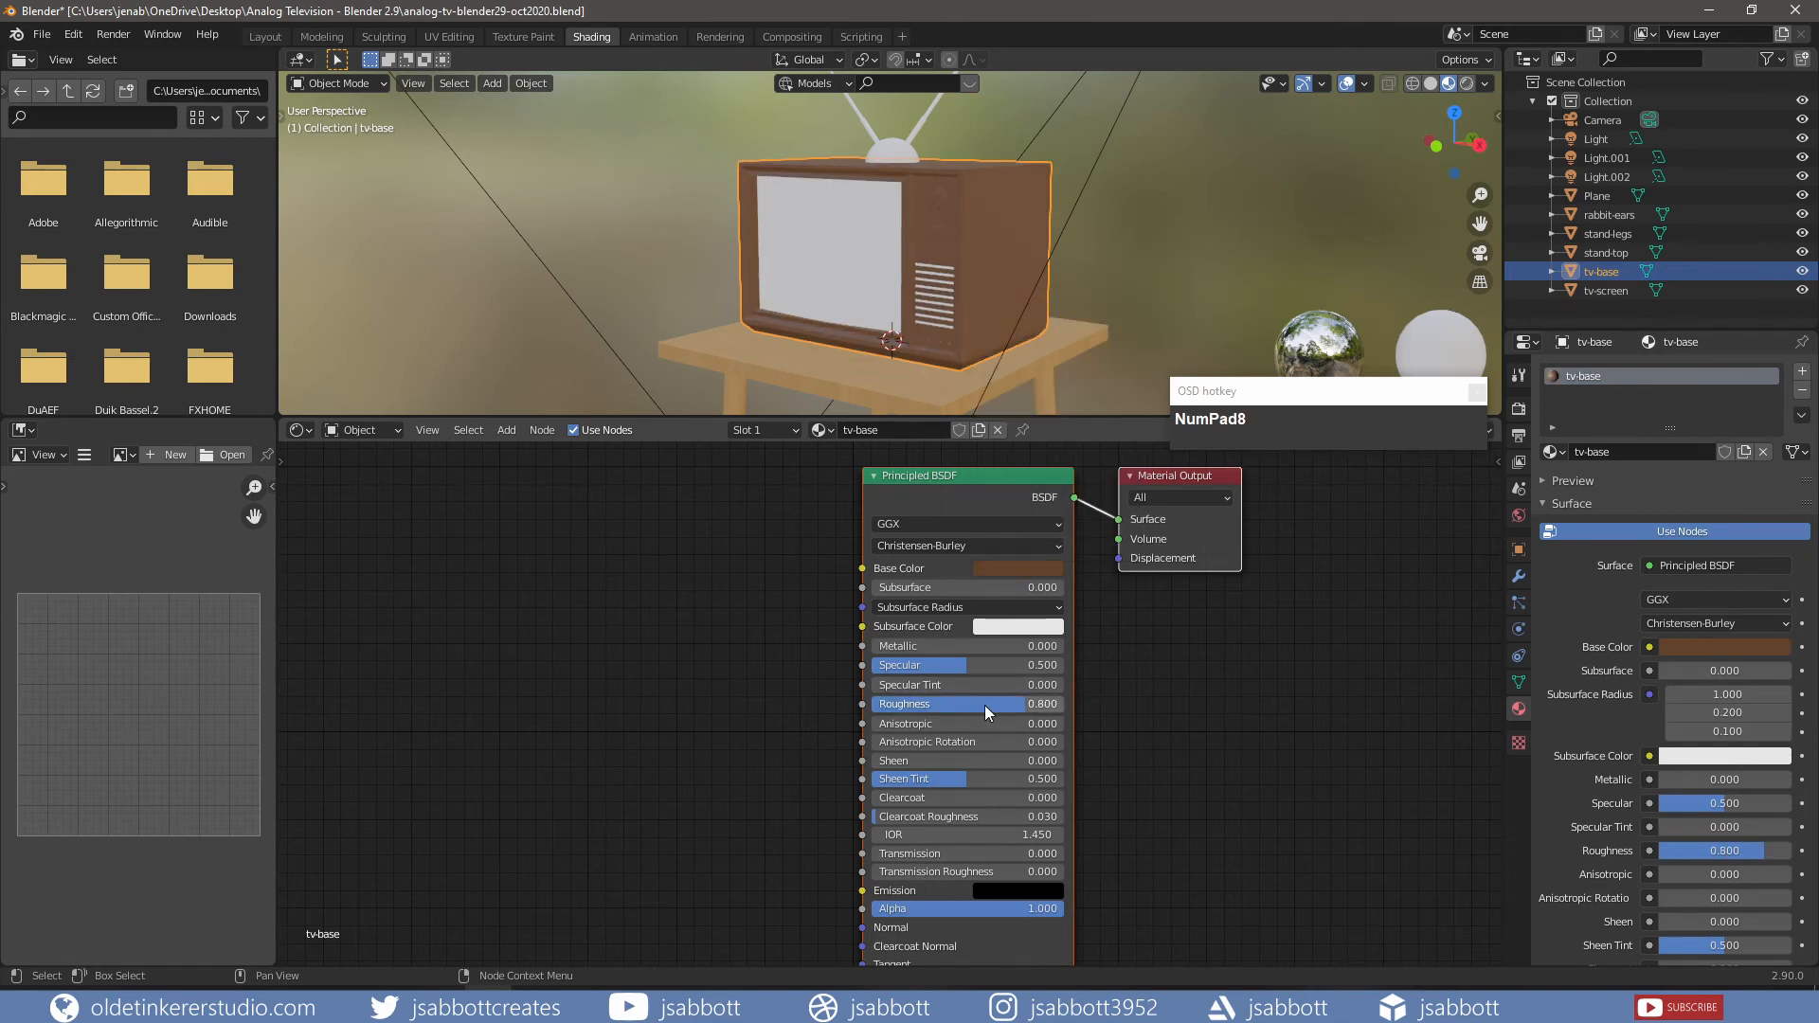
left_click(980, 649)
type(".2")
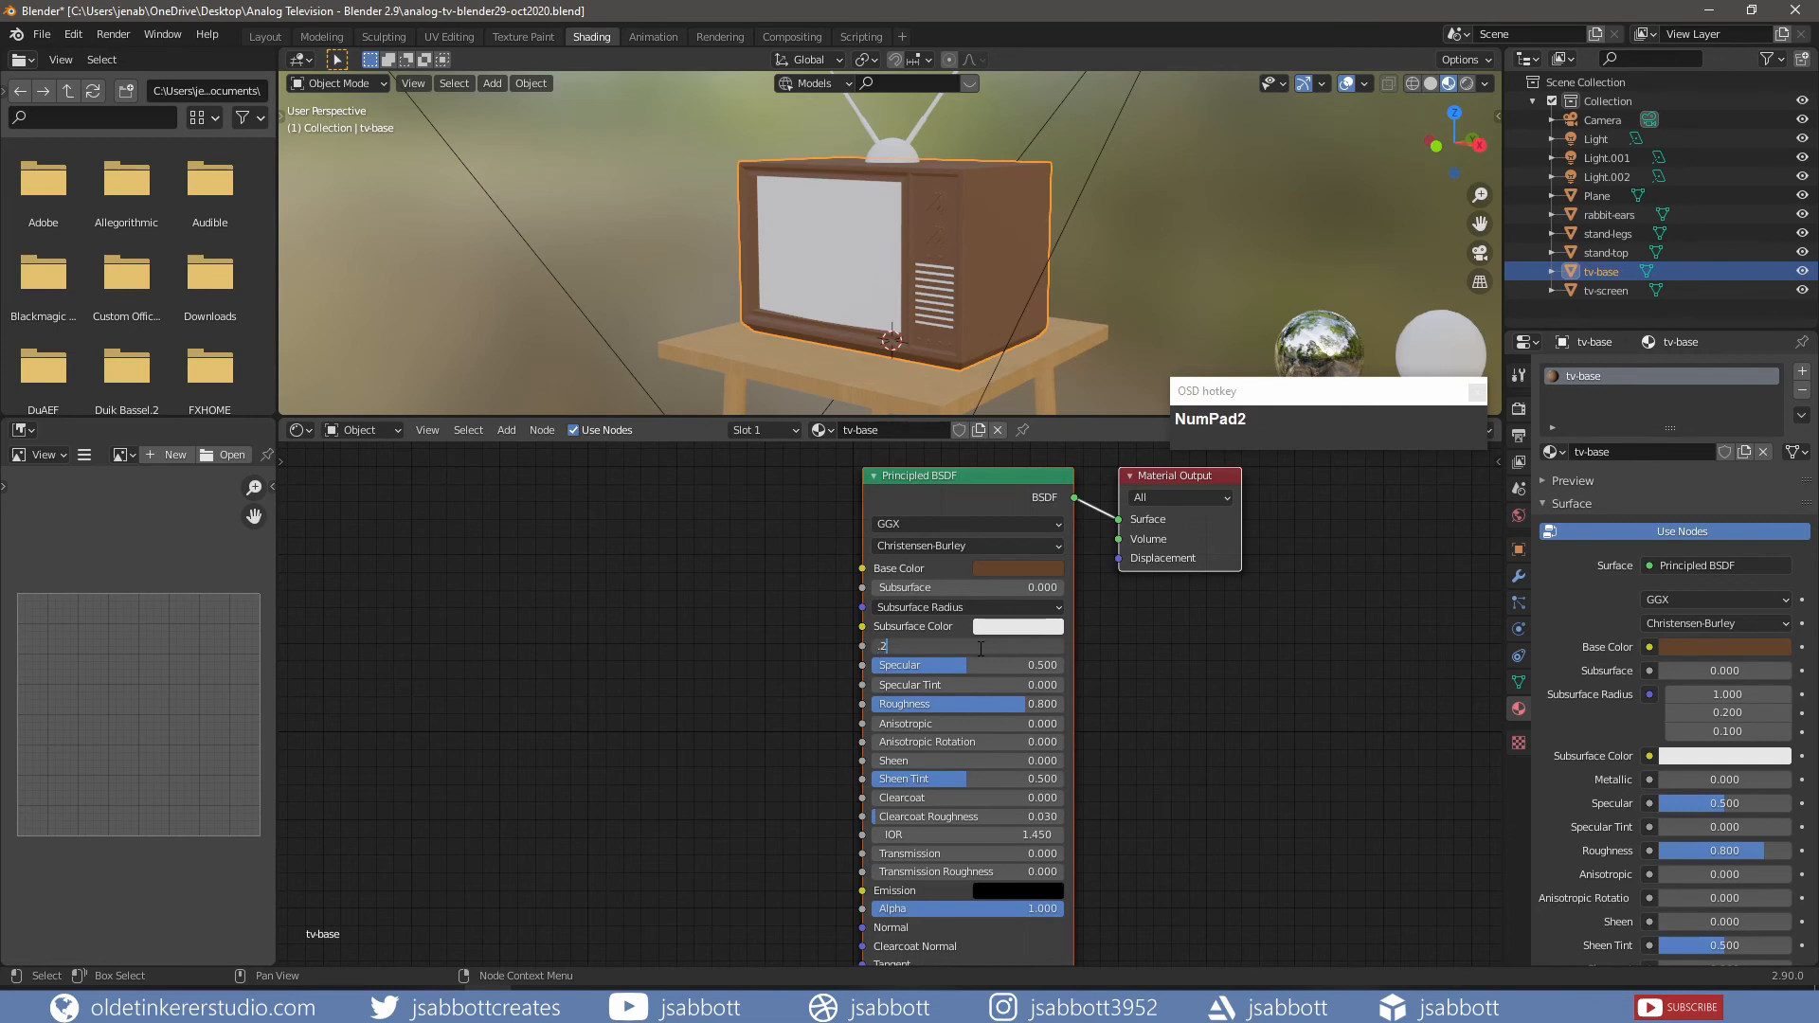
key("Return")
- Add a Noise Texture node beside the tv-base material's Principled BSDF and set its dimensions to 2D
key("shift+a")
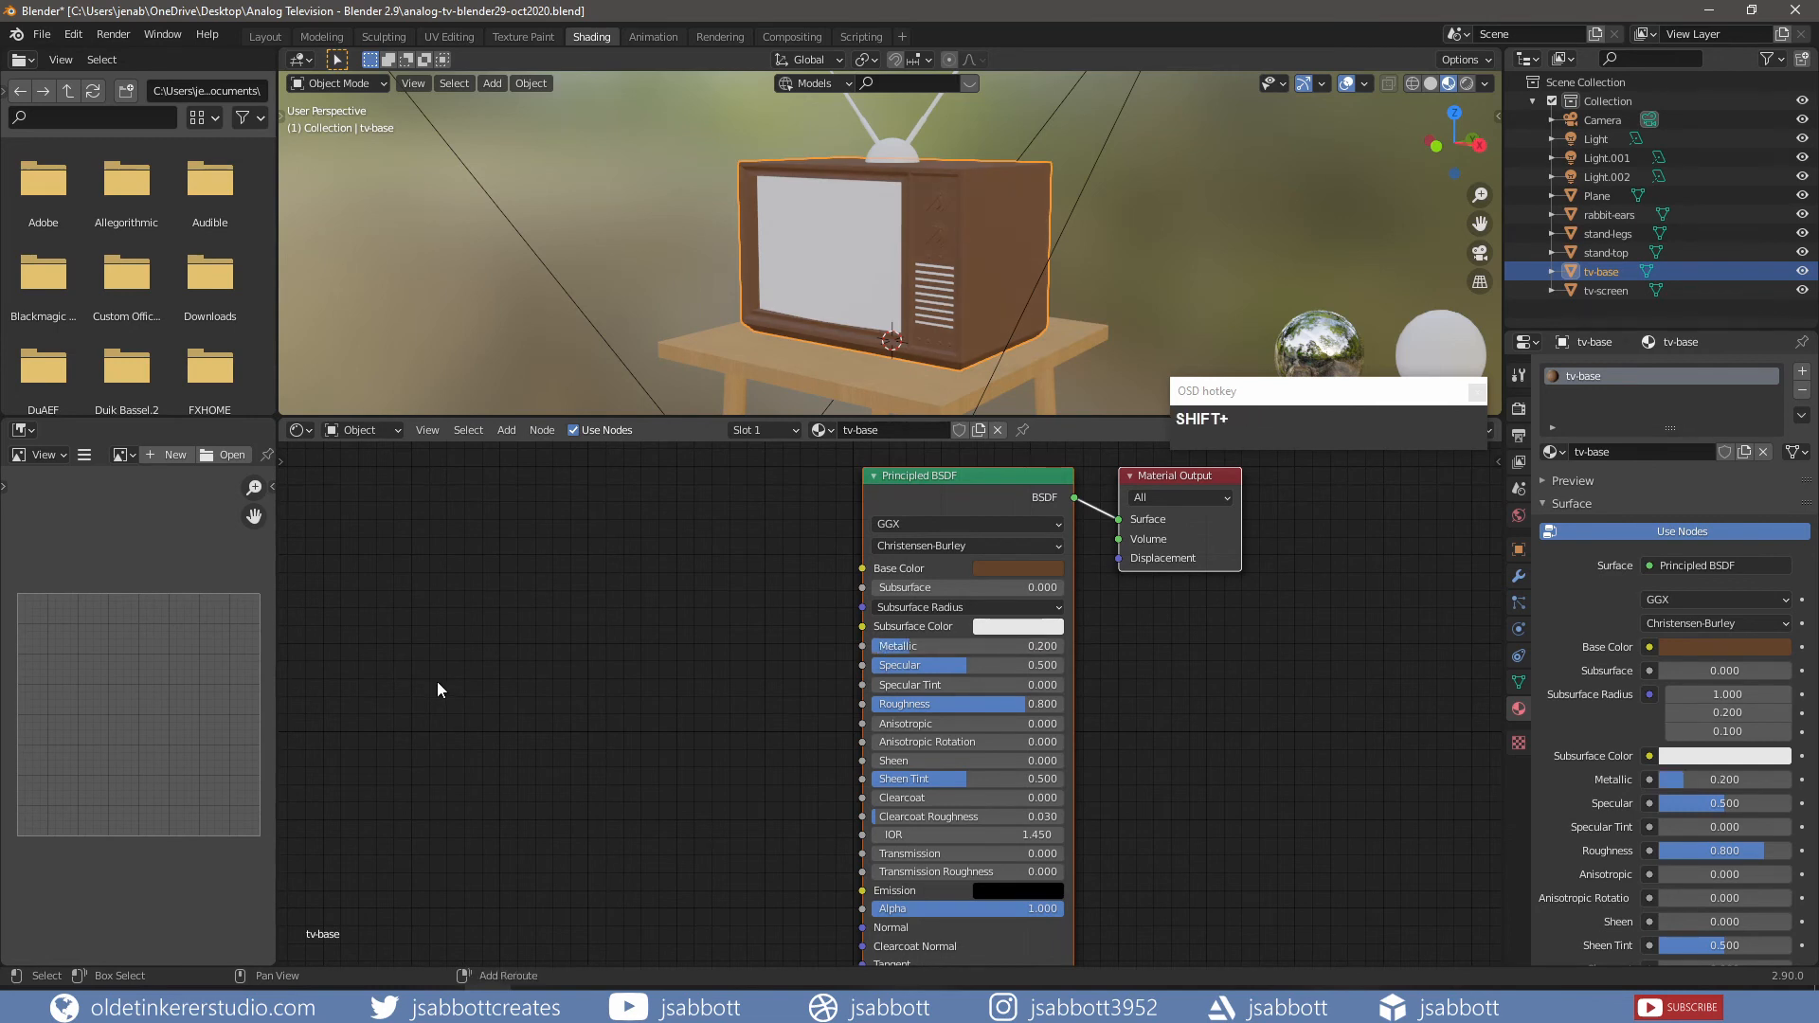
mouse_move(436, 680)
mouse_move(372, 625)
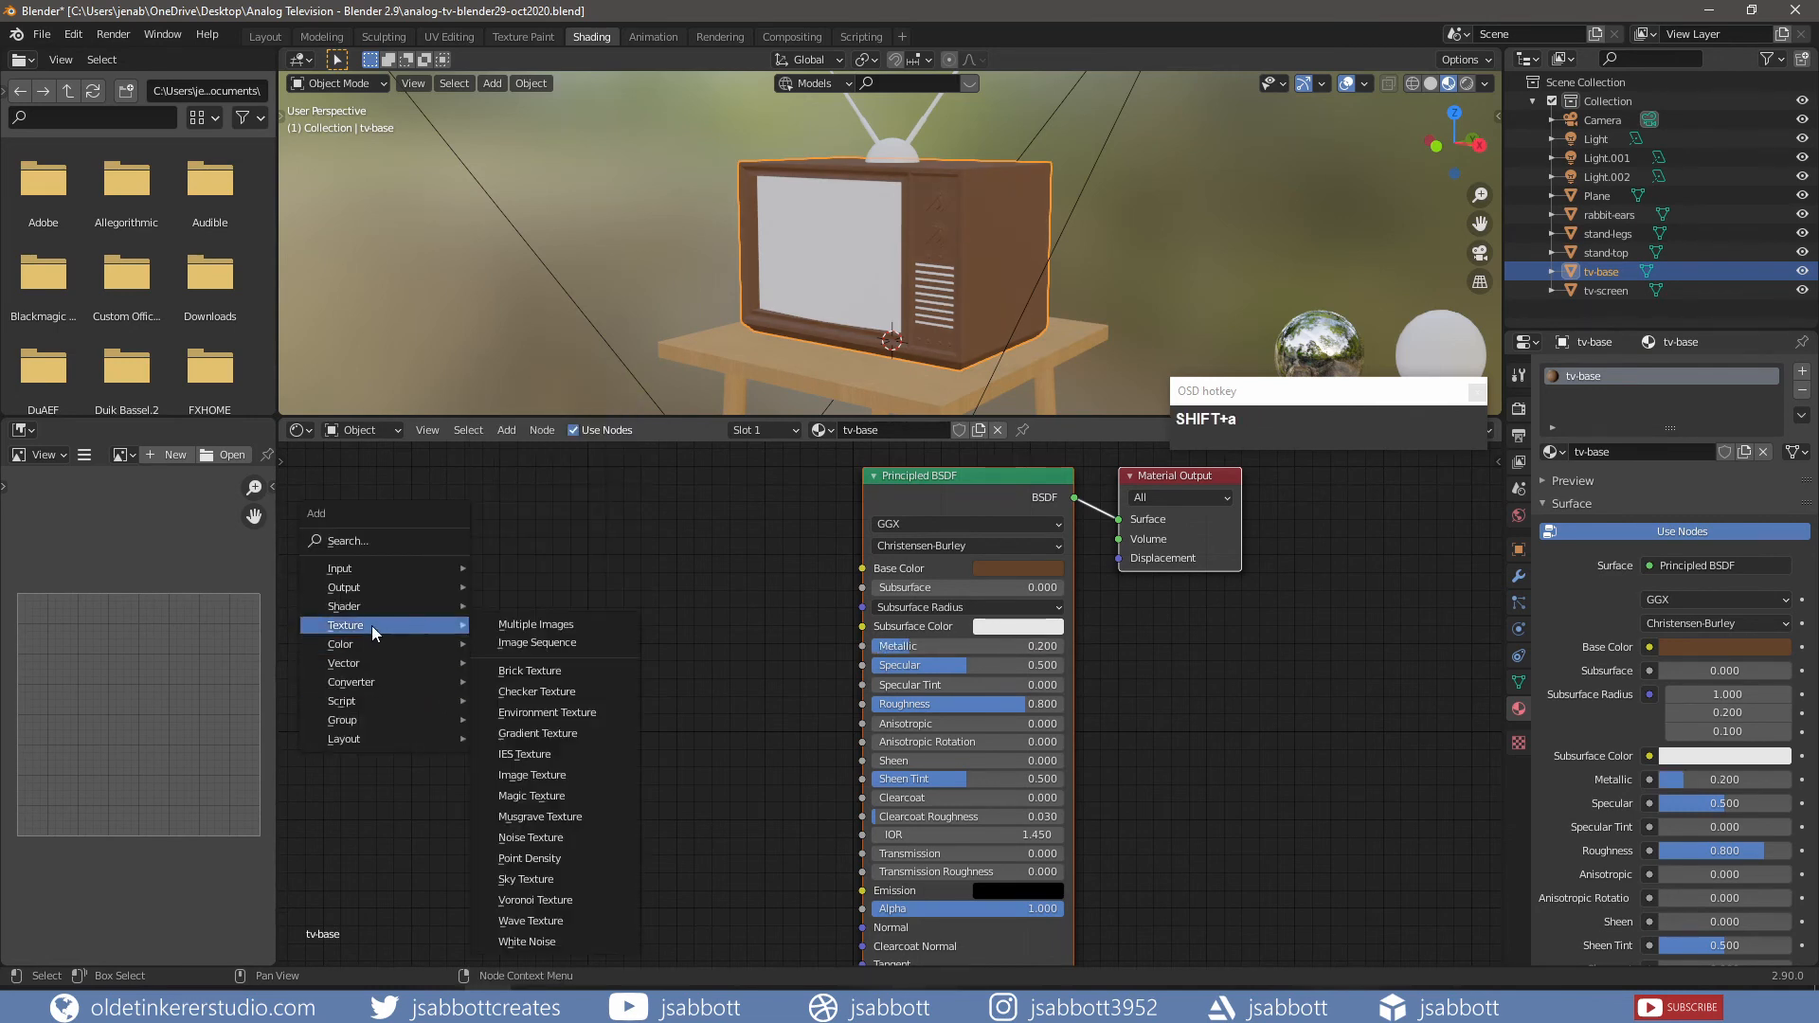
left_click(538, 837)
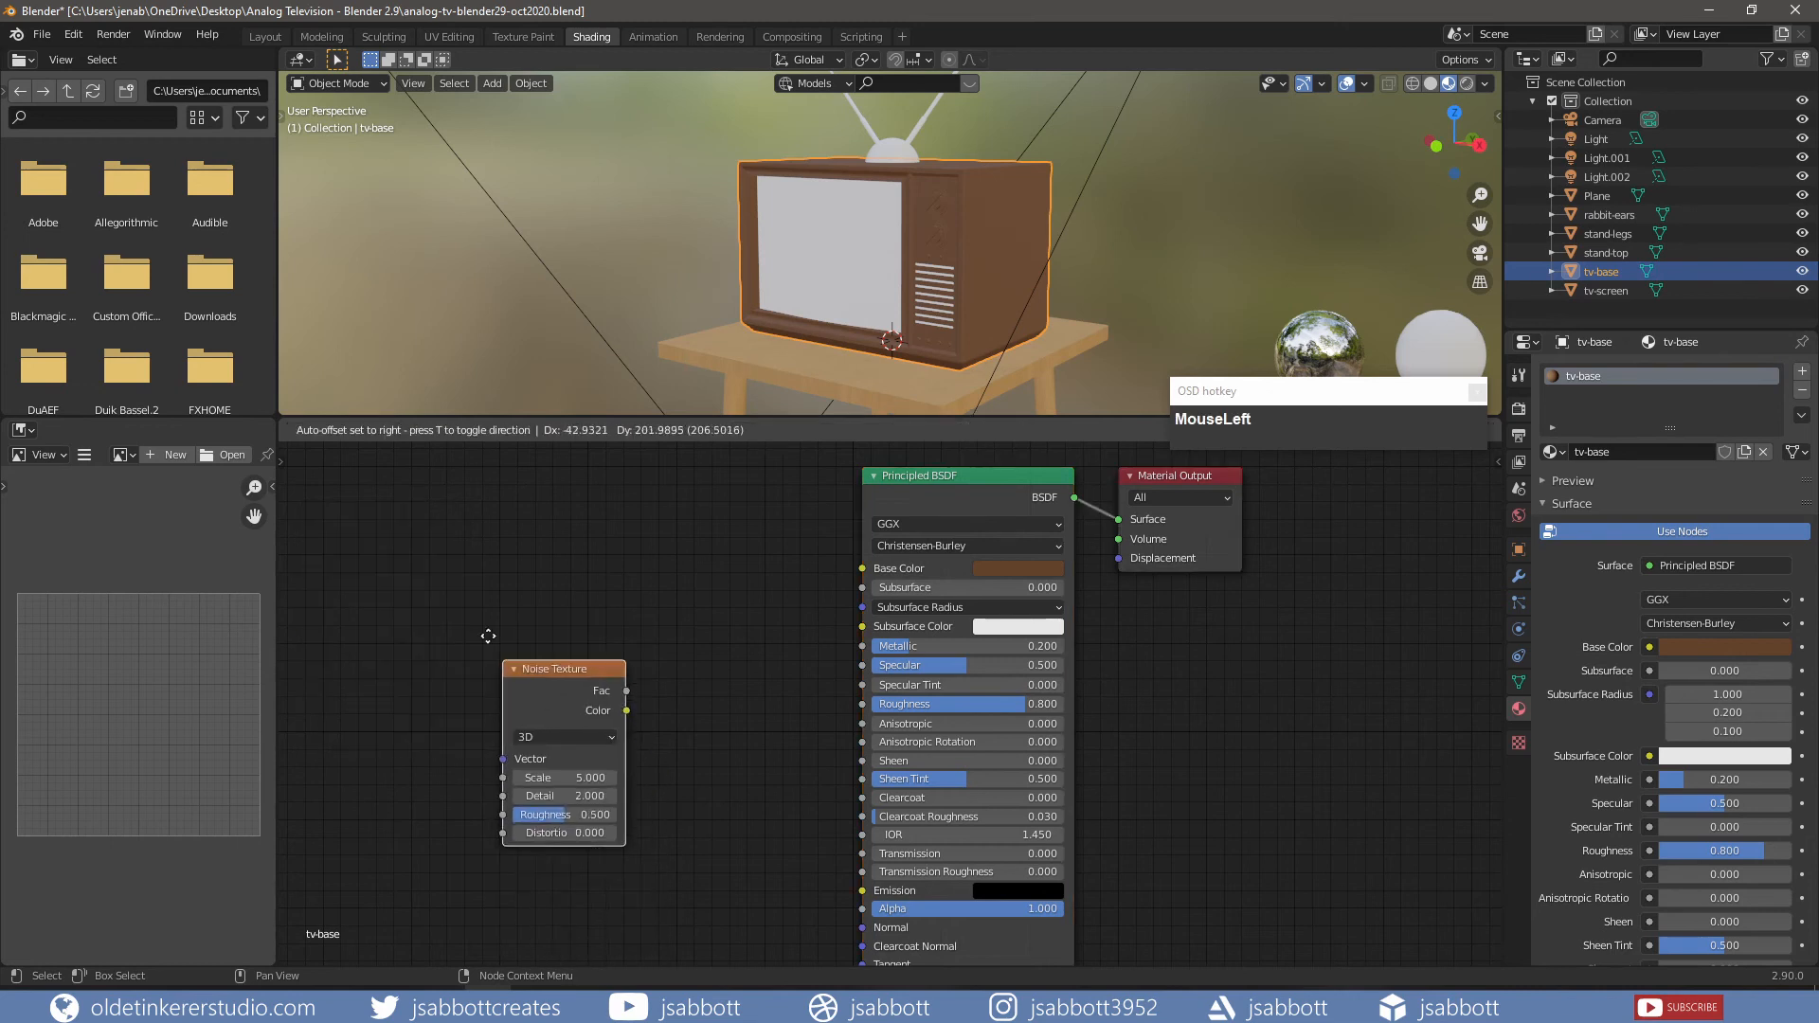
left_click(447, 543)
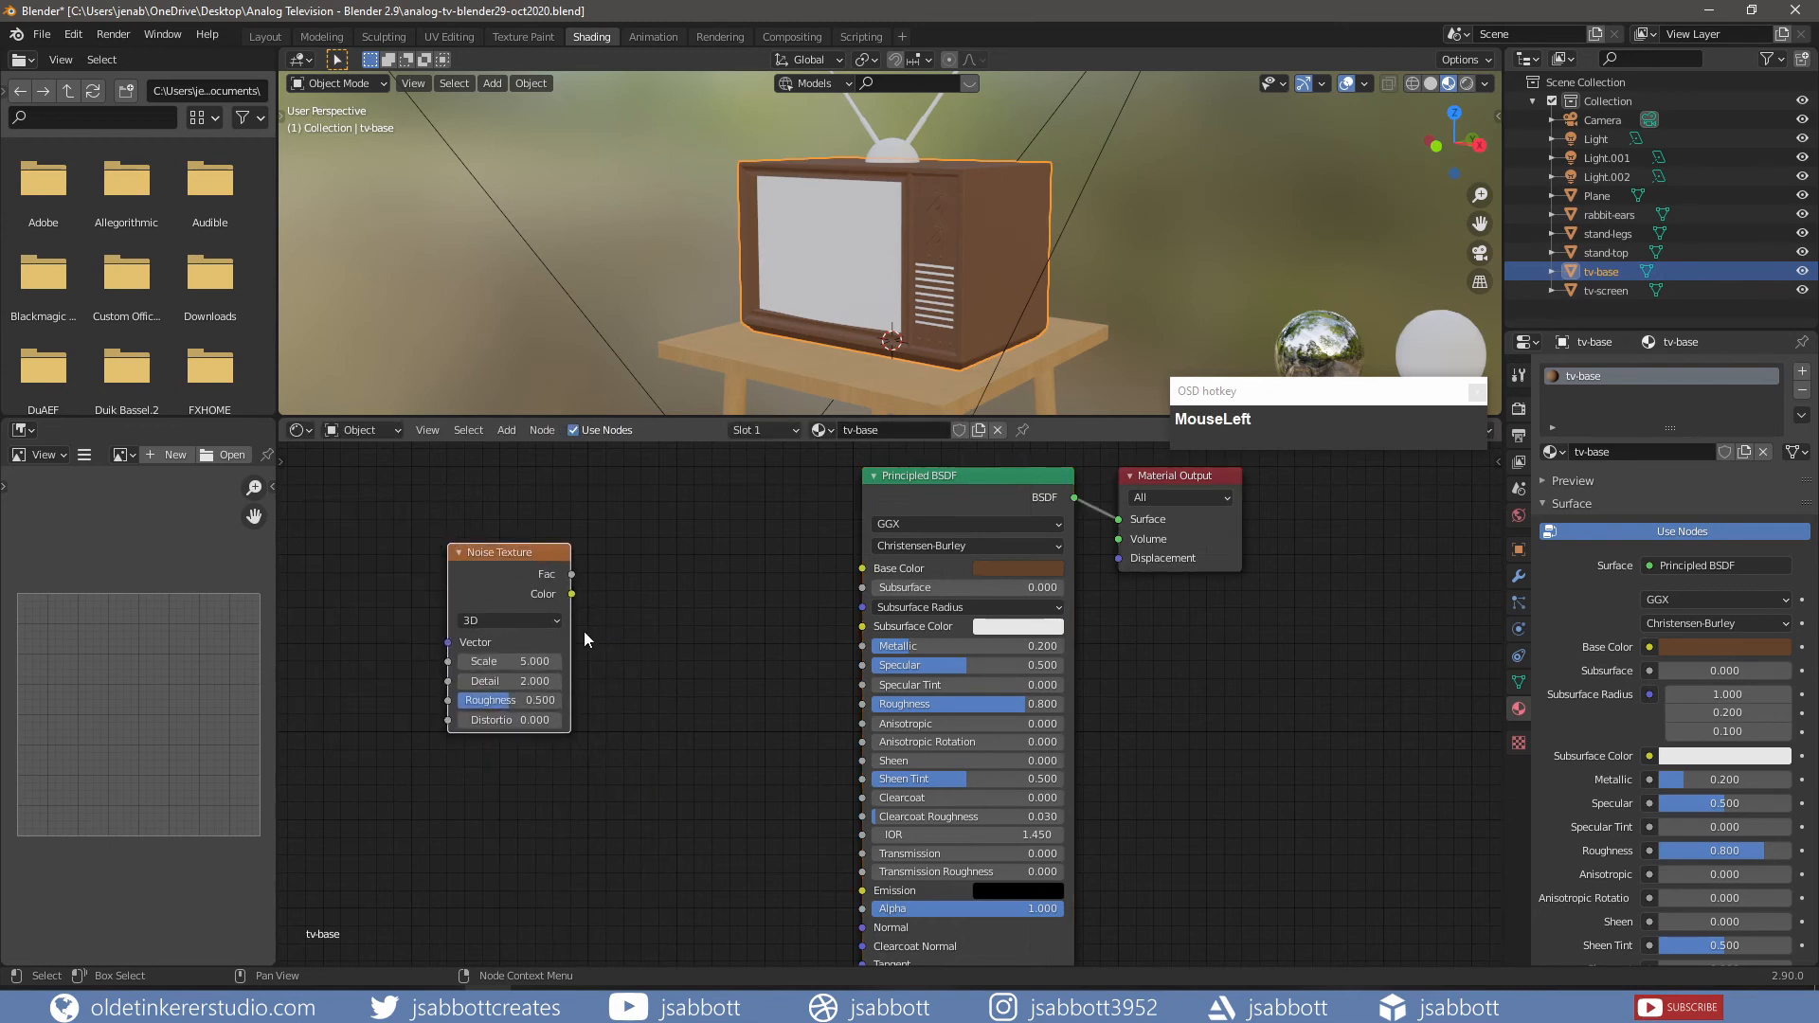
left_click(555, 624)
left_click(525, 657)
scroll(604, 695, "down", 1)
- Link the Noise Texture's Color output to the Principled BSDF's Normal input and insert a Normal Map node on that link
left_click_drag(571, 594, 851, 923)
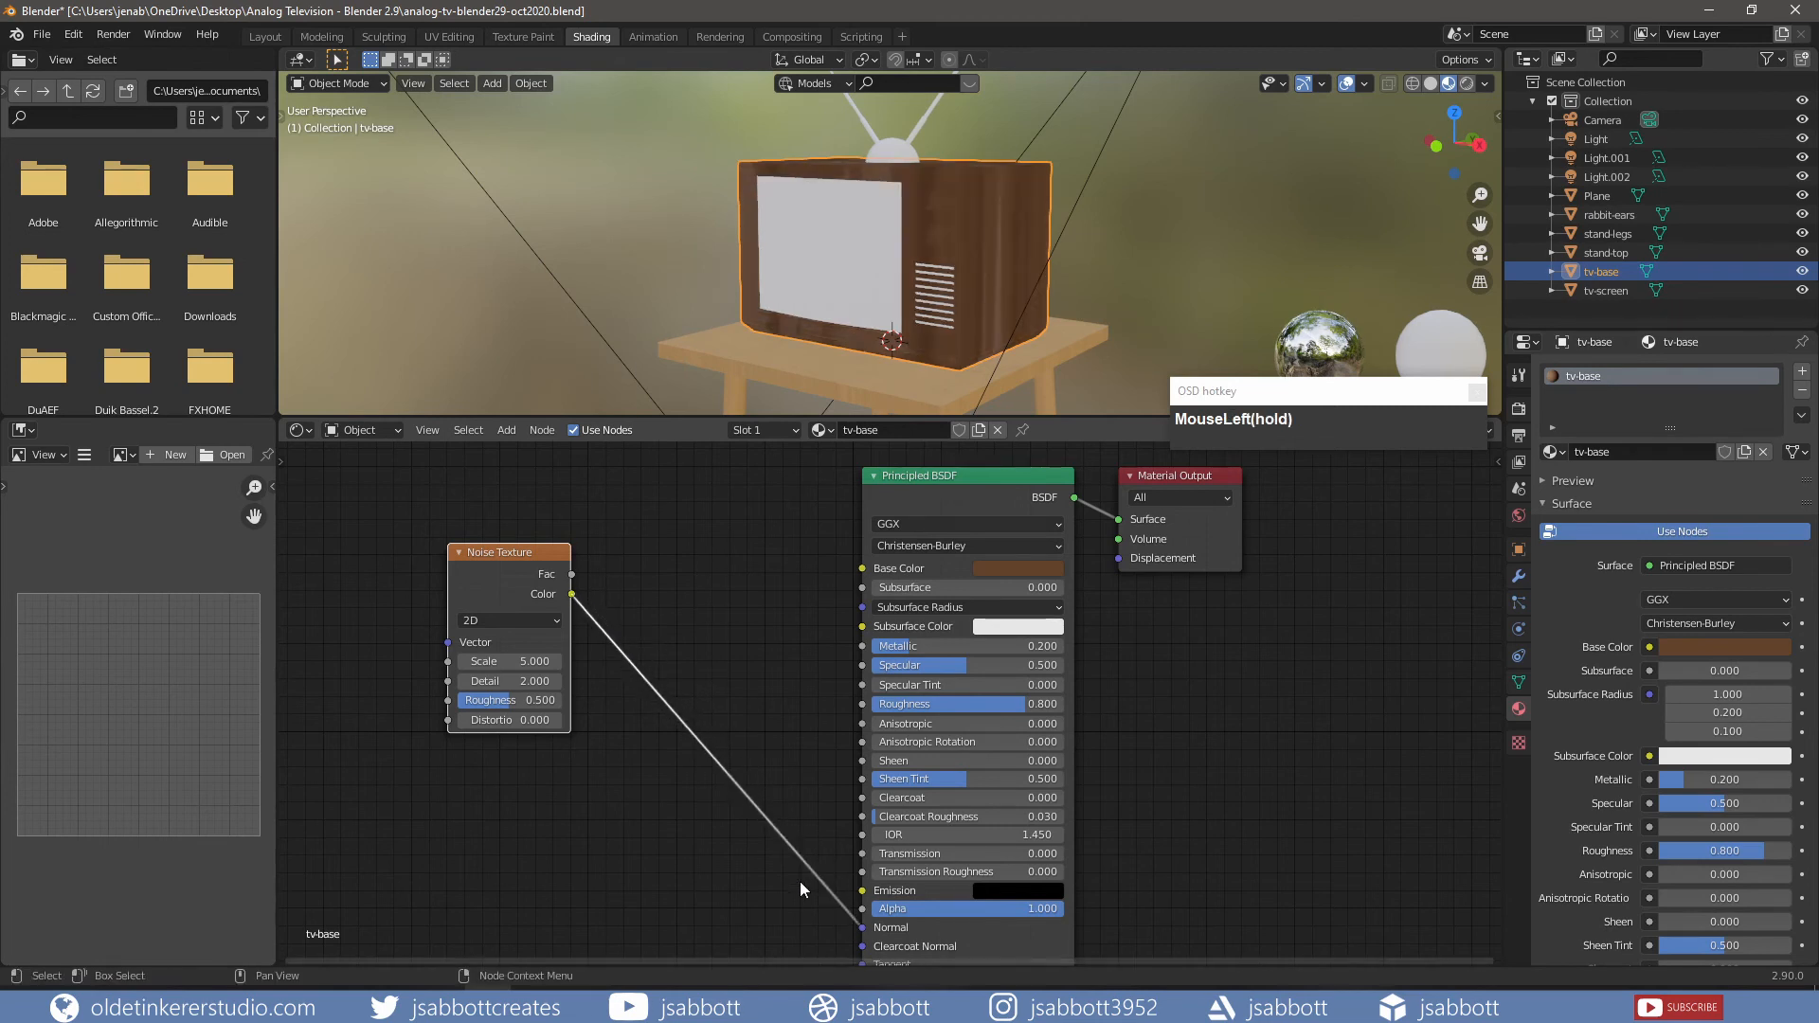
key("shift+a")
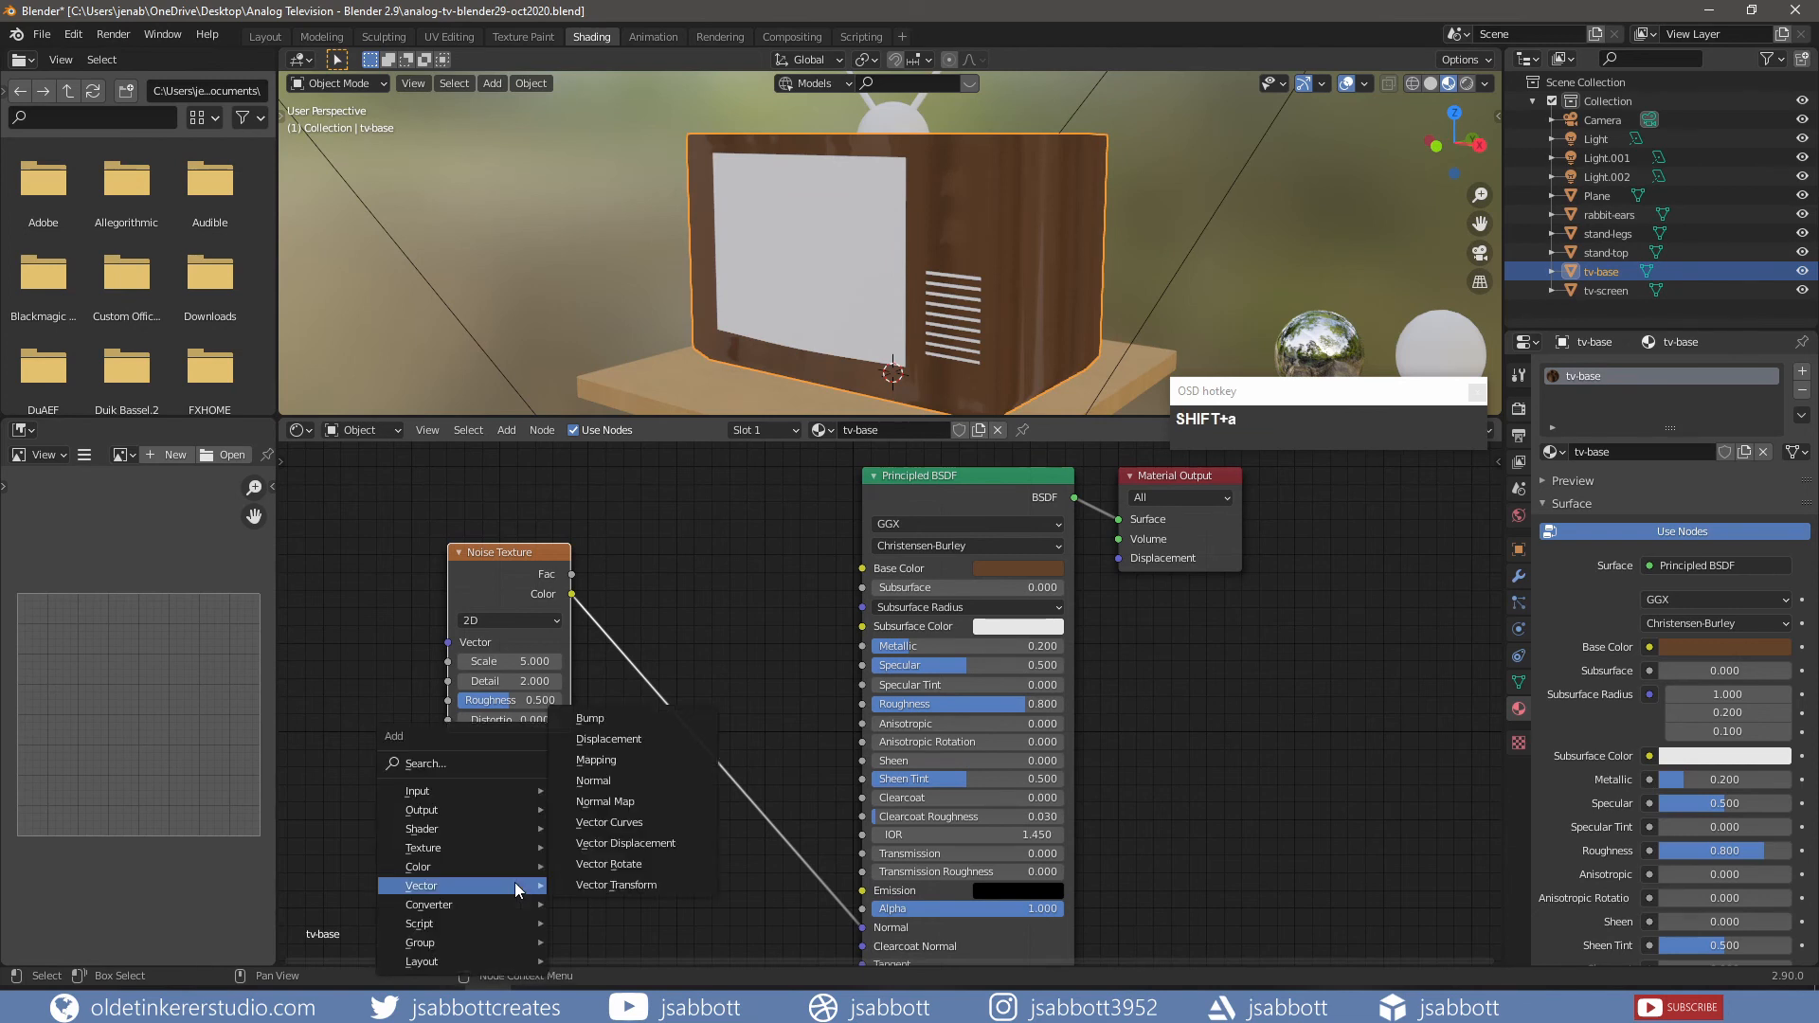
left_click(609, 806)
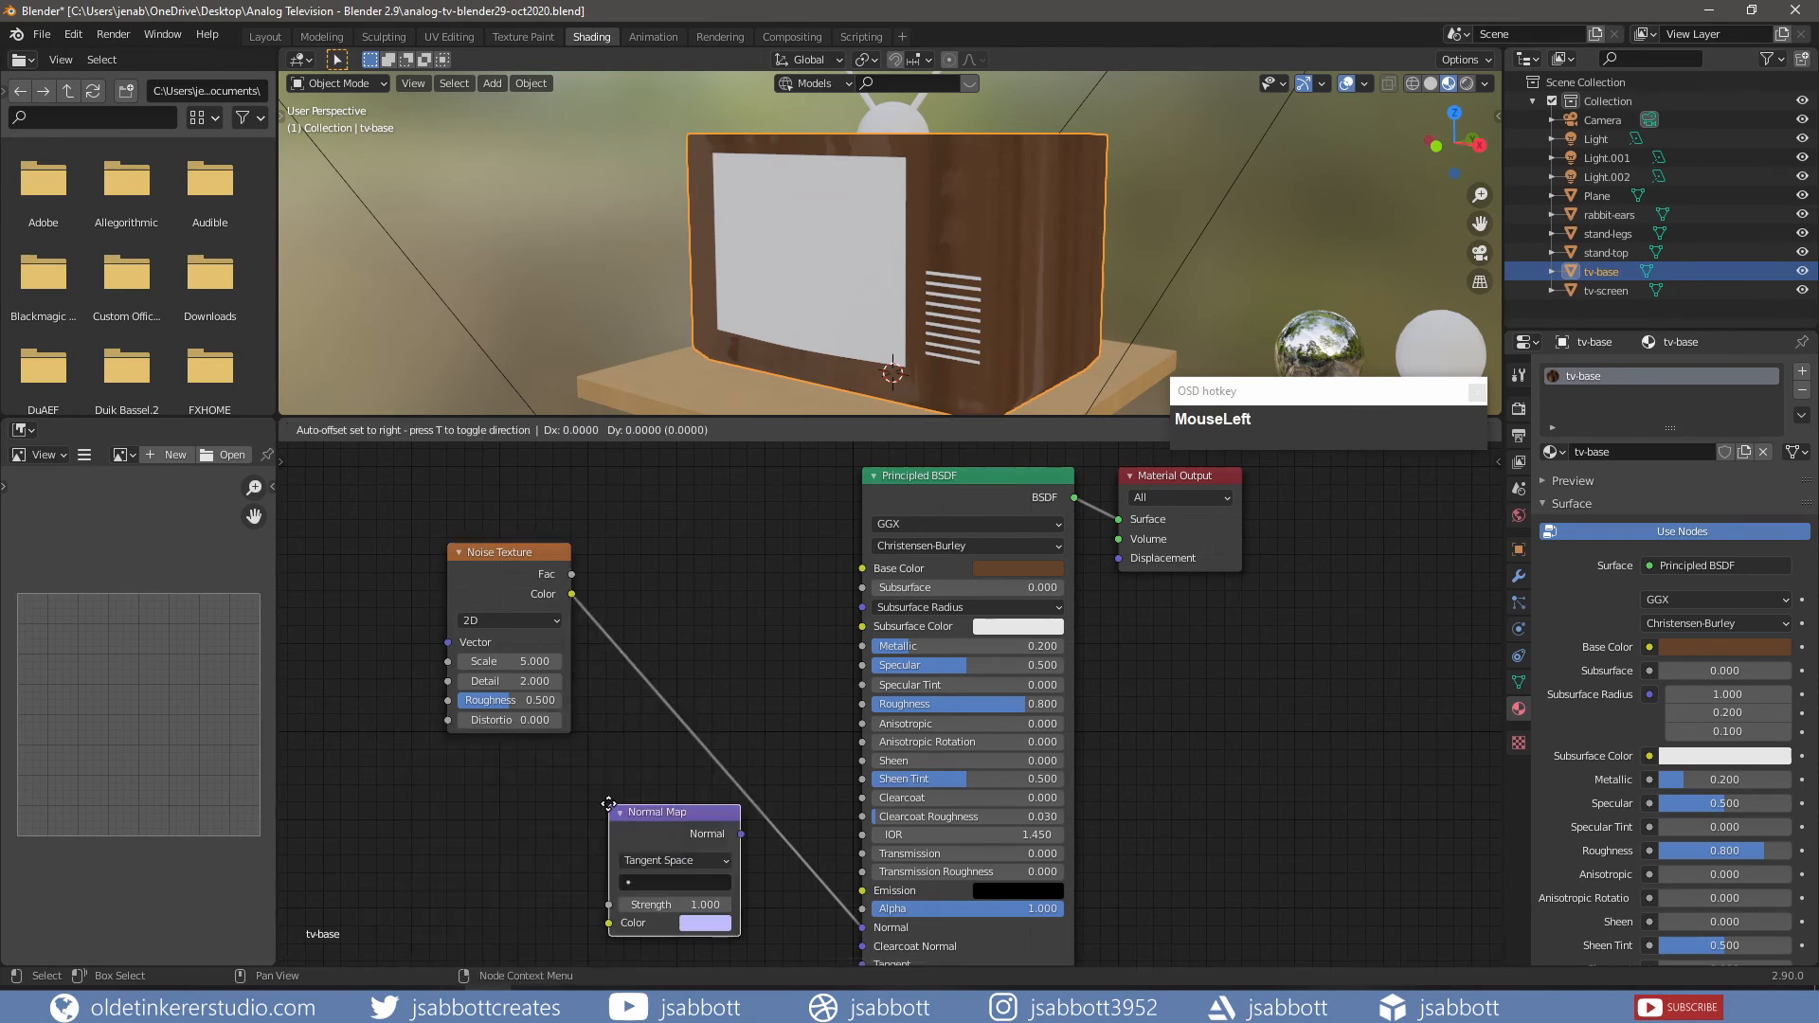
left_click(624, 697)
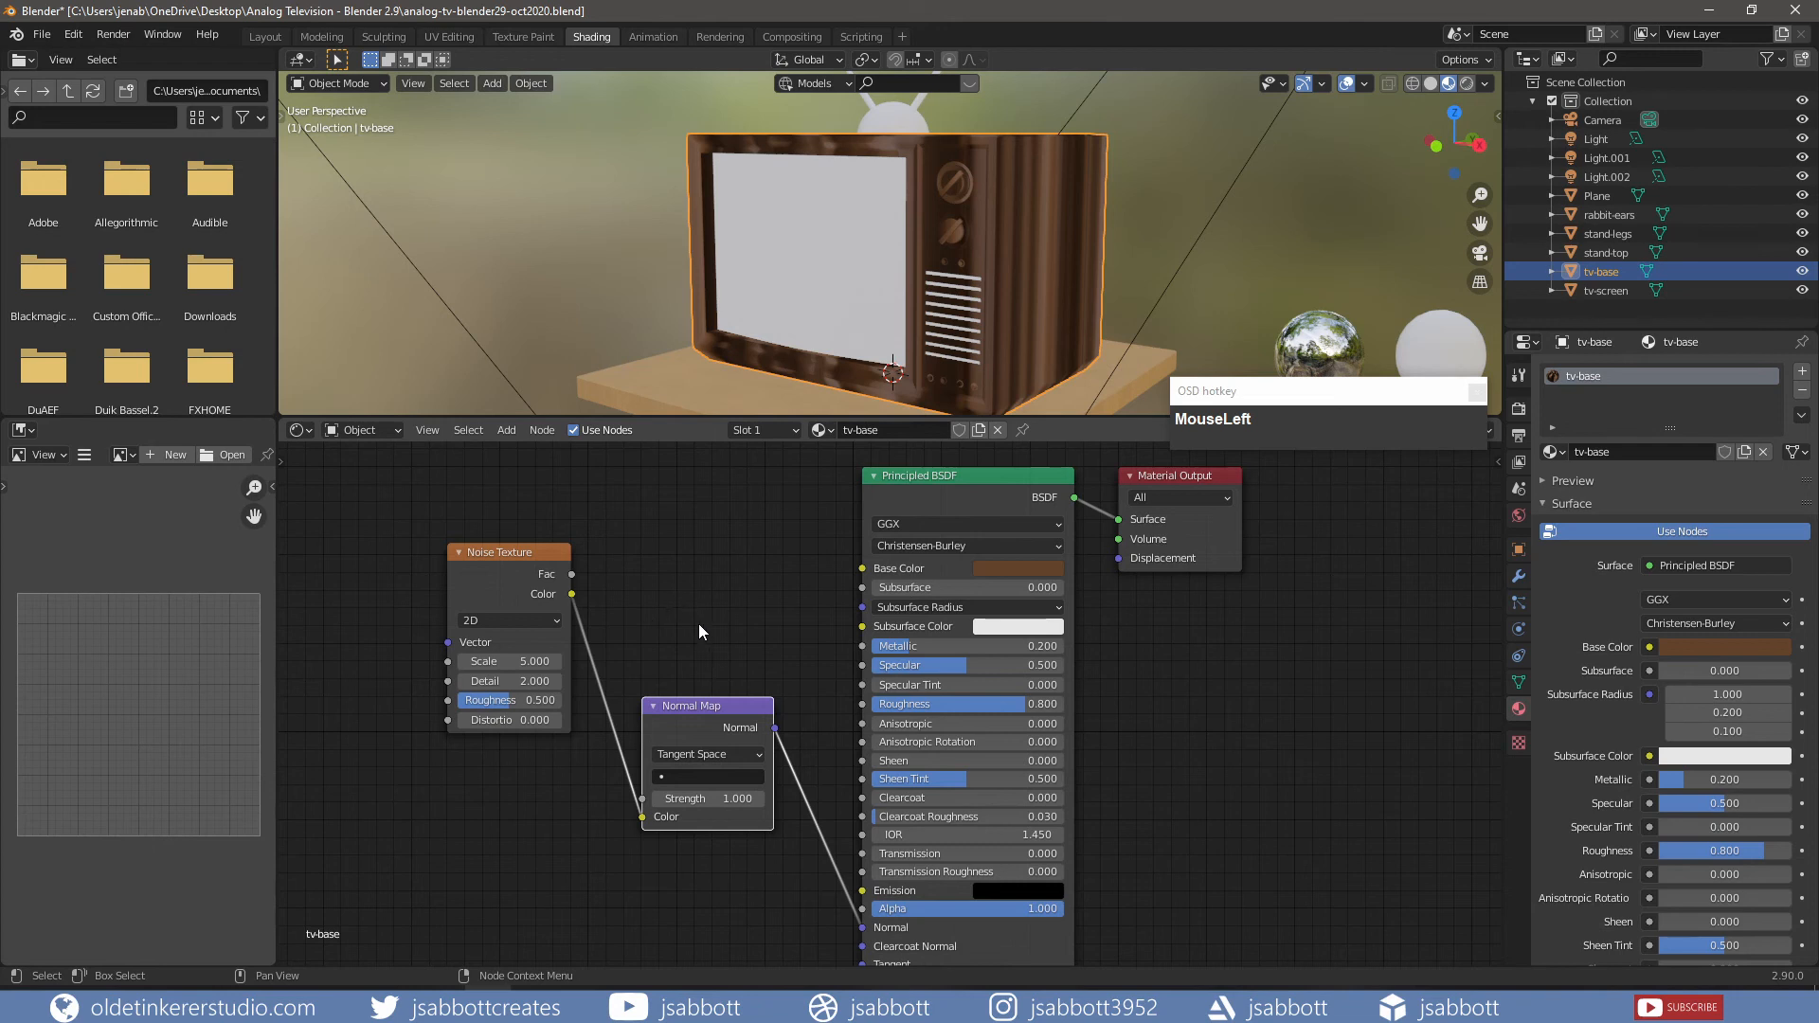
- Set the Normal Map's Strength to 0.05
left_click(720, 799)
type("0.05")
key("Return")
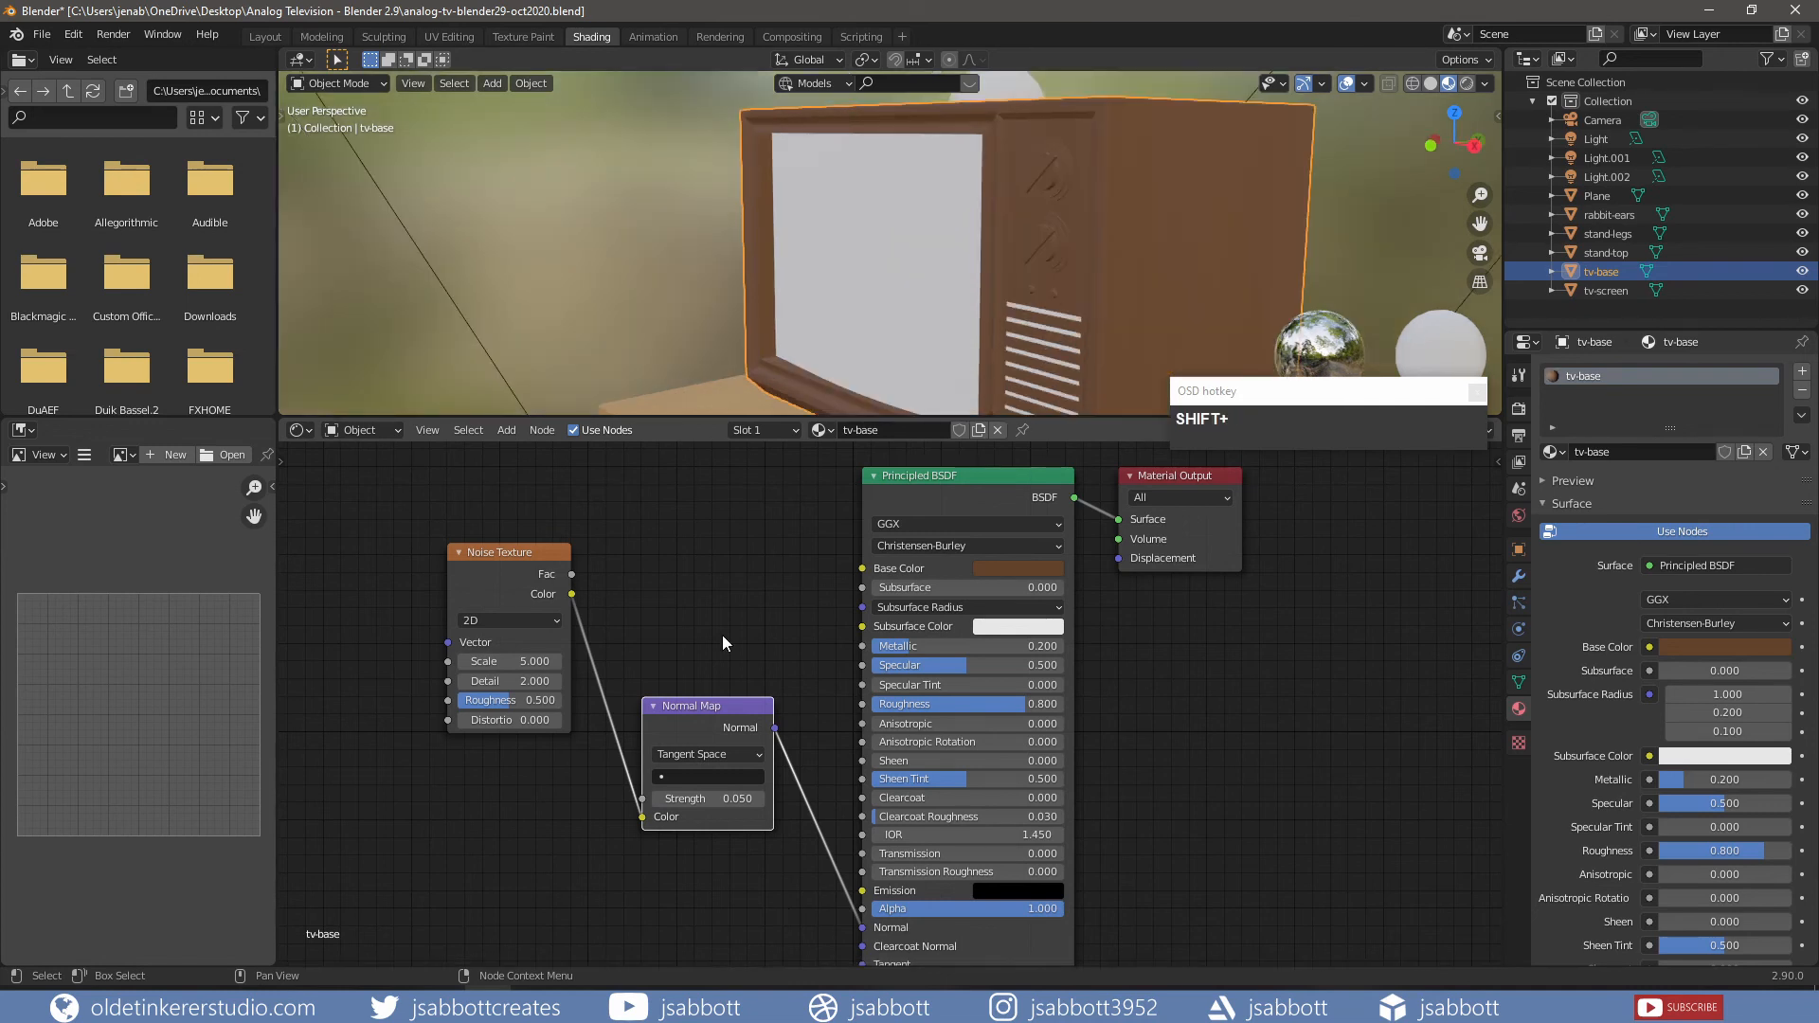
- Set the tv-base Noise Texture's Scale to 50 and Detail to 75
left_click(512, 662)
type("50")
key("Return")
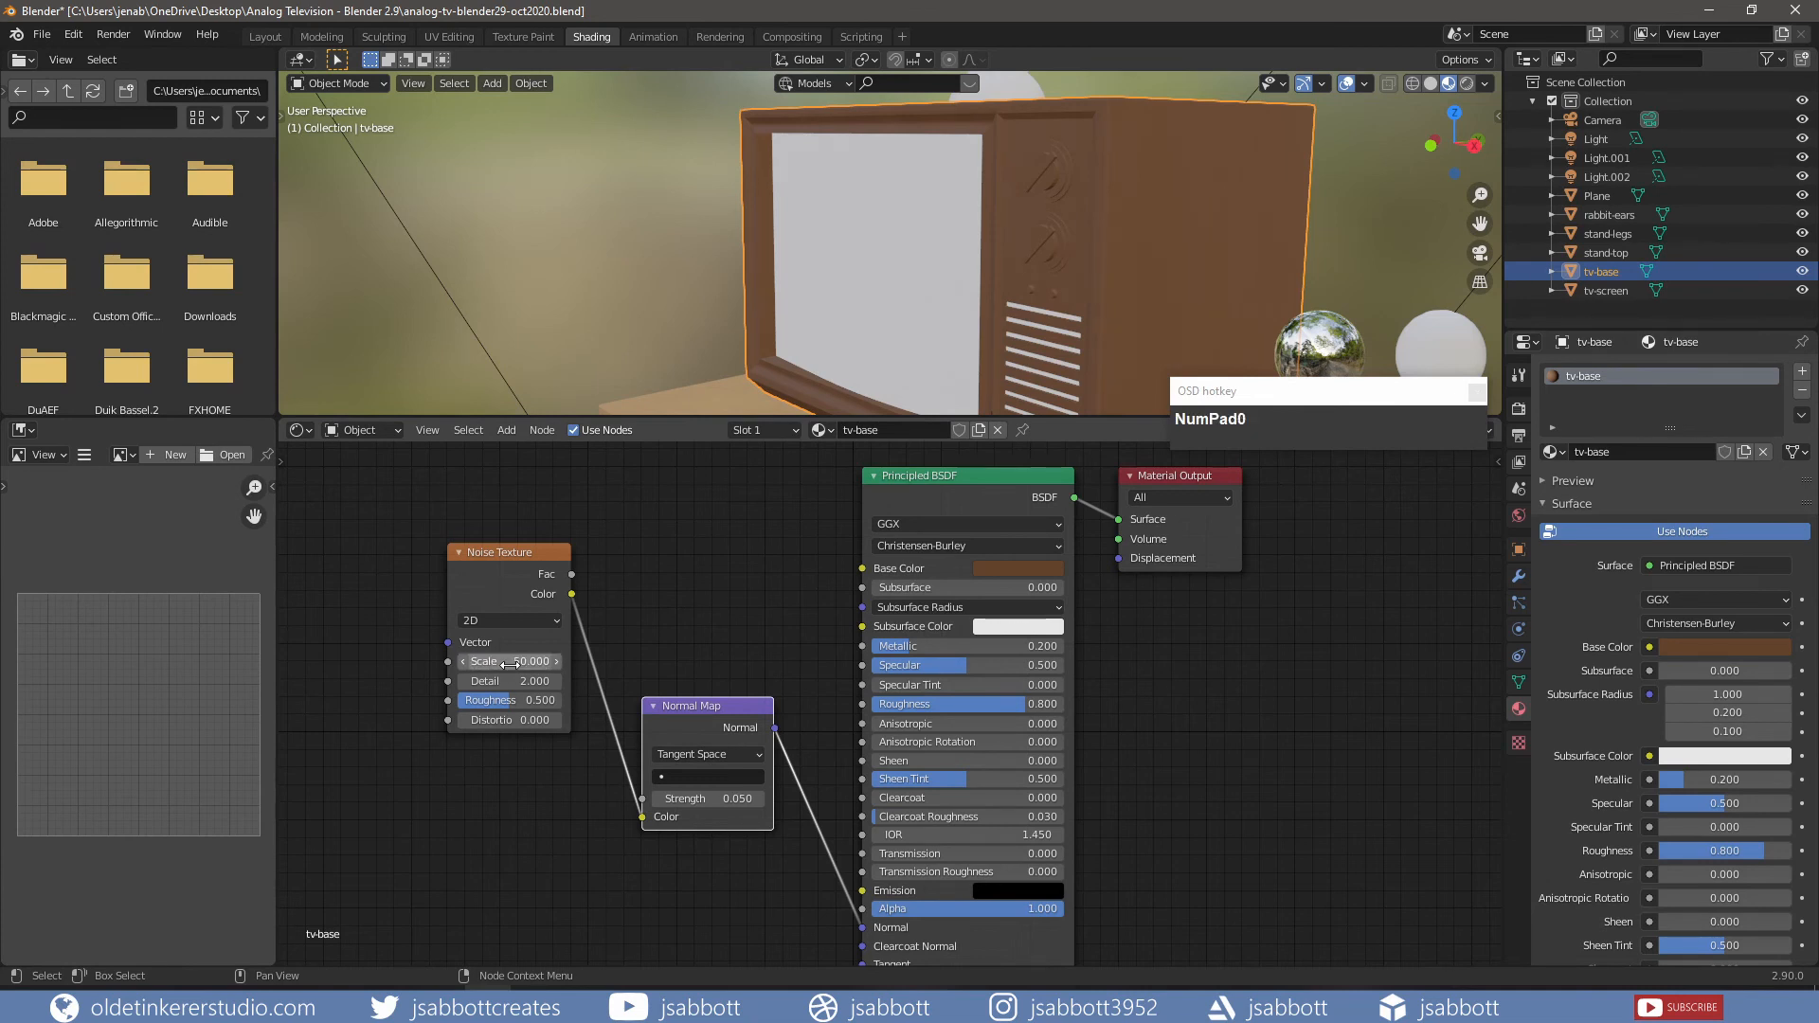
left_click(511, 681)
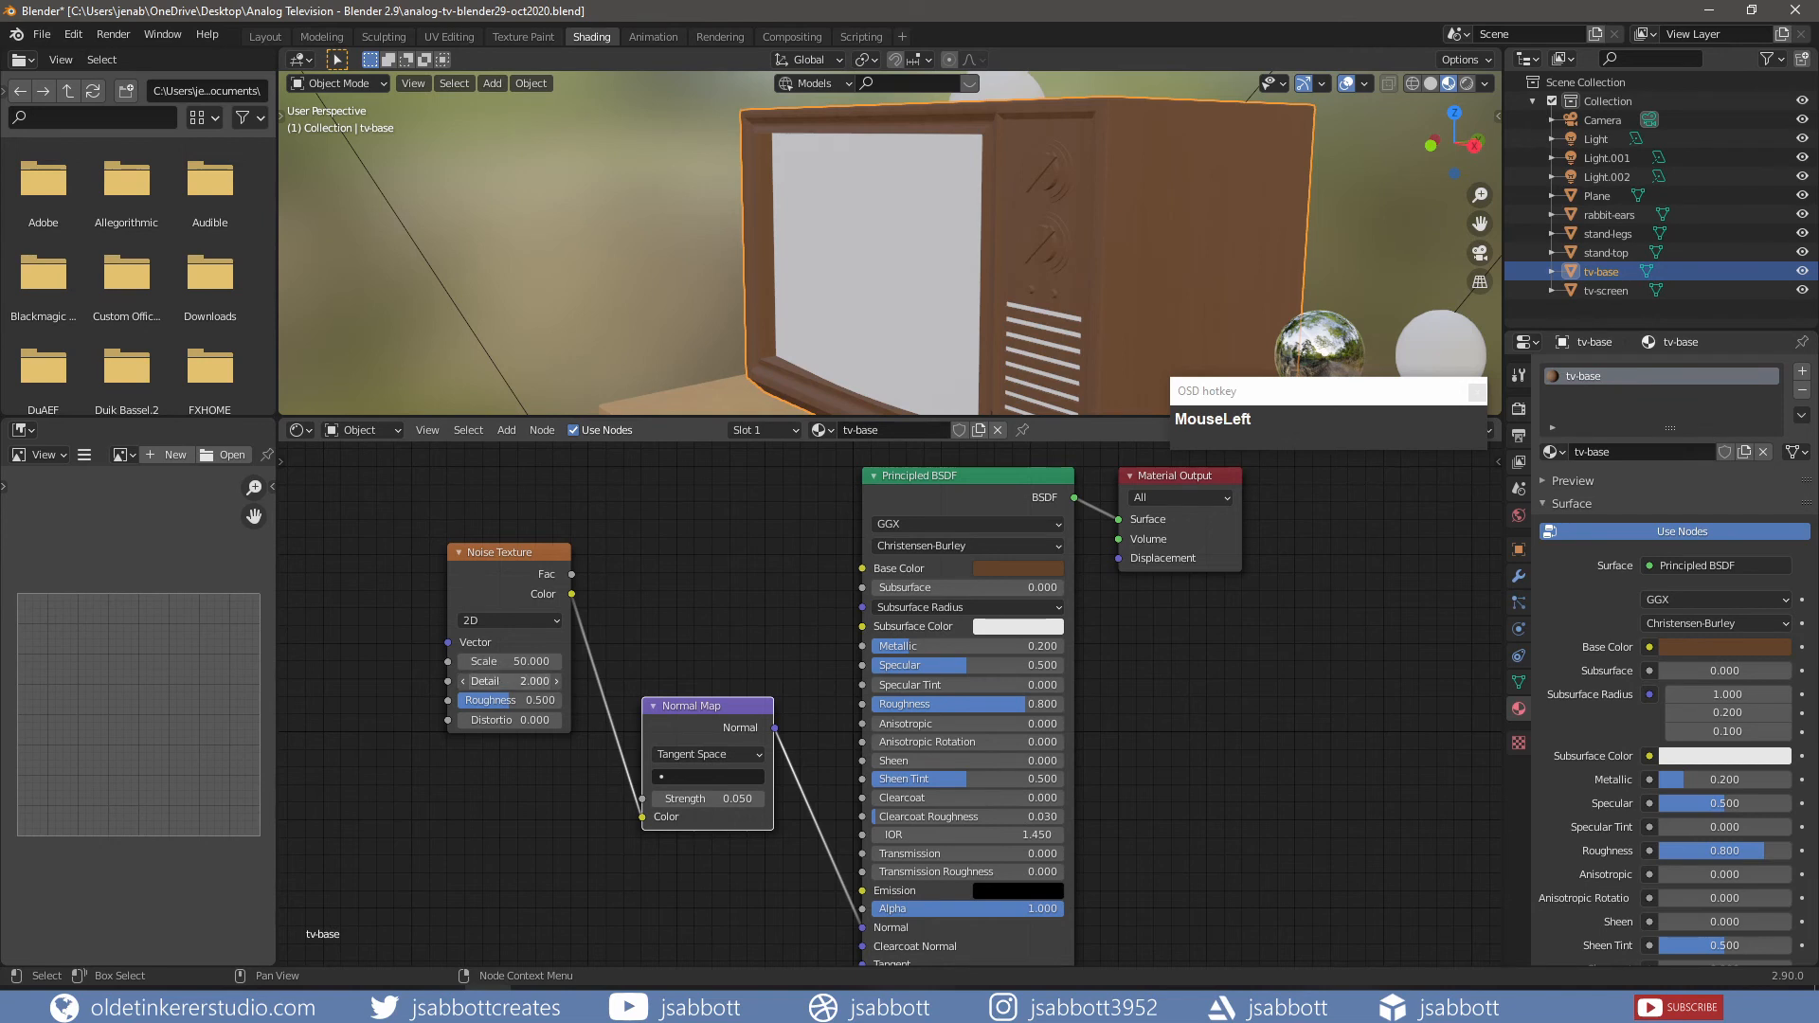
type("5")
key("Return")
- Set the tv-base Noise Texture's Roughness to 1 and Distortion to 70
left_click(512, 700)
type("1")
key("Return")
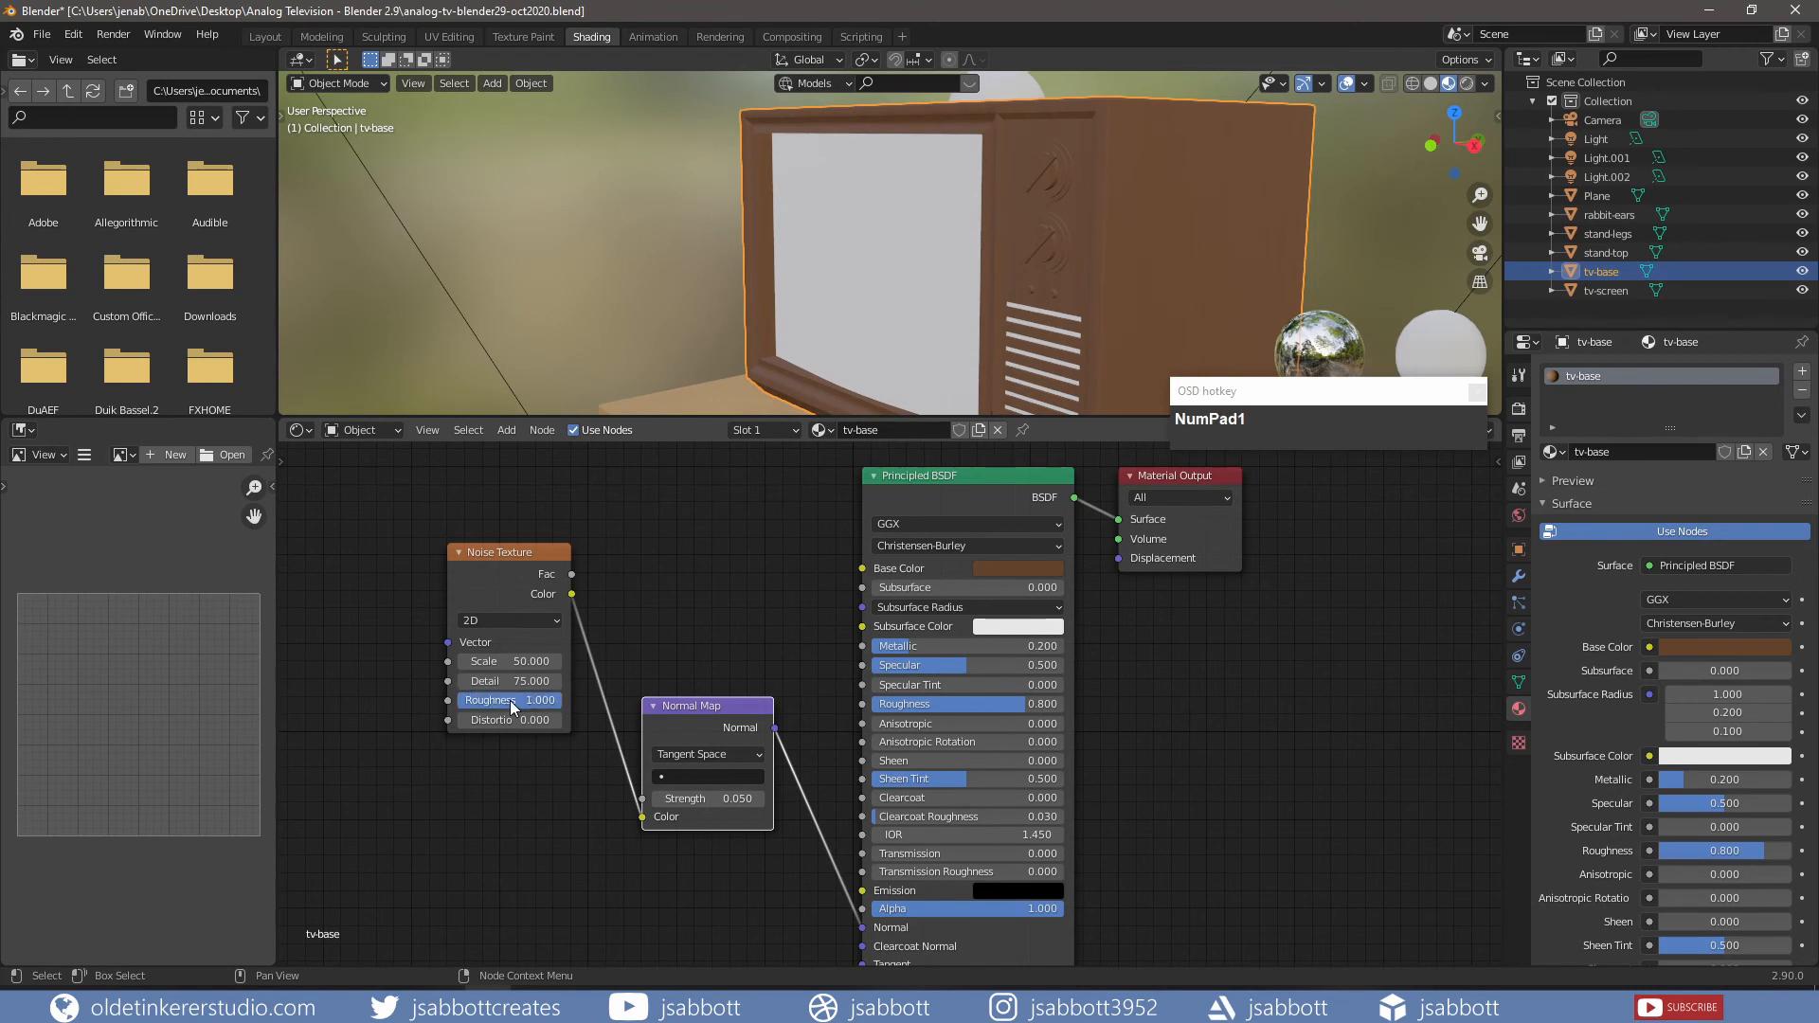
left_click(510, 720)
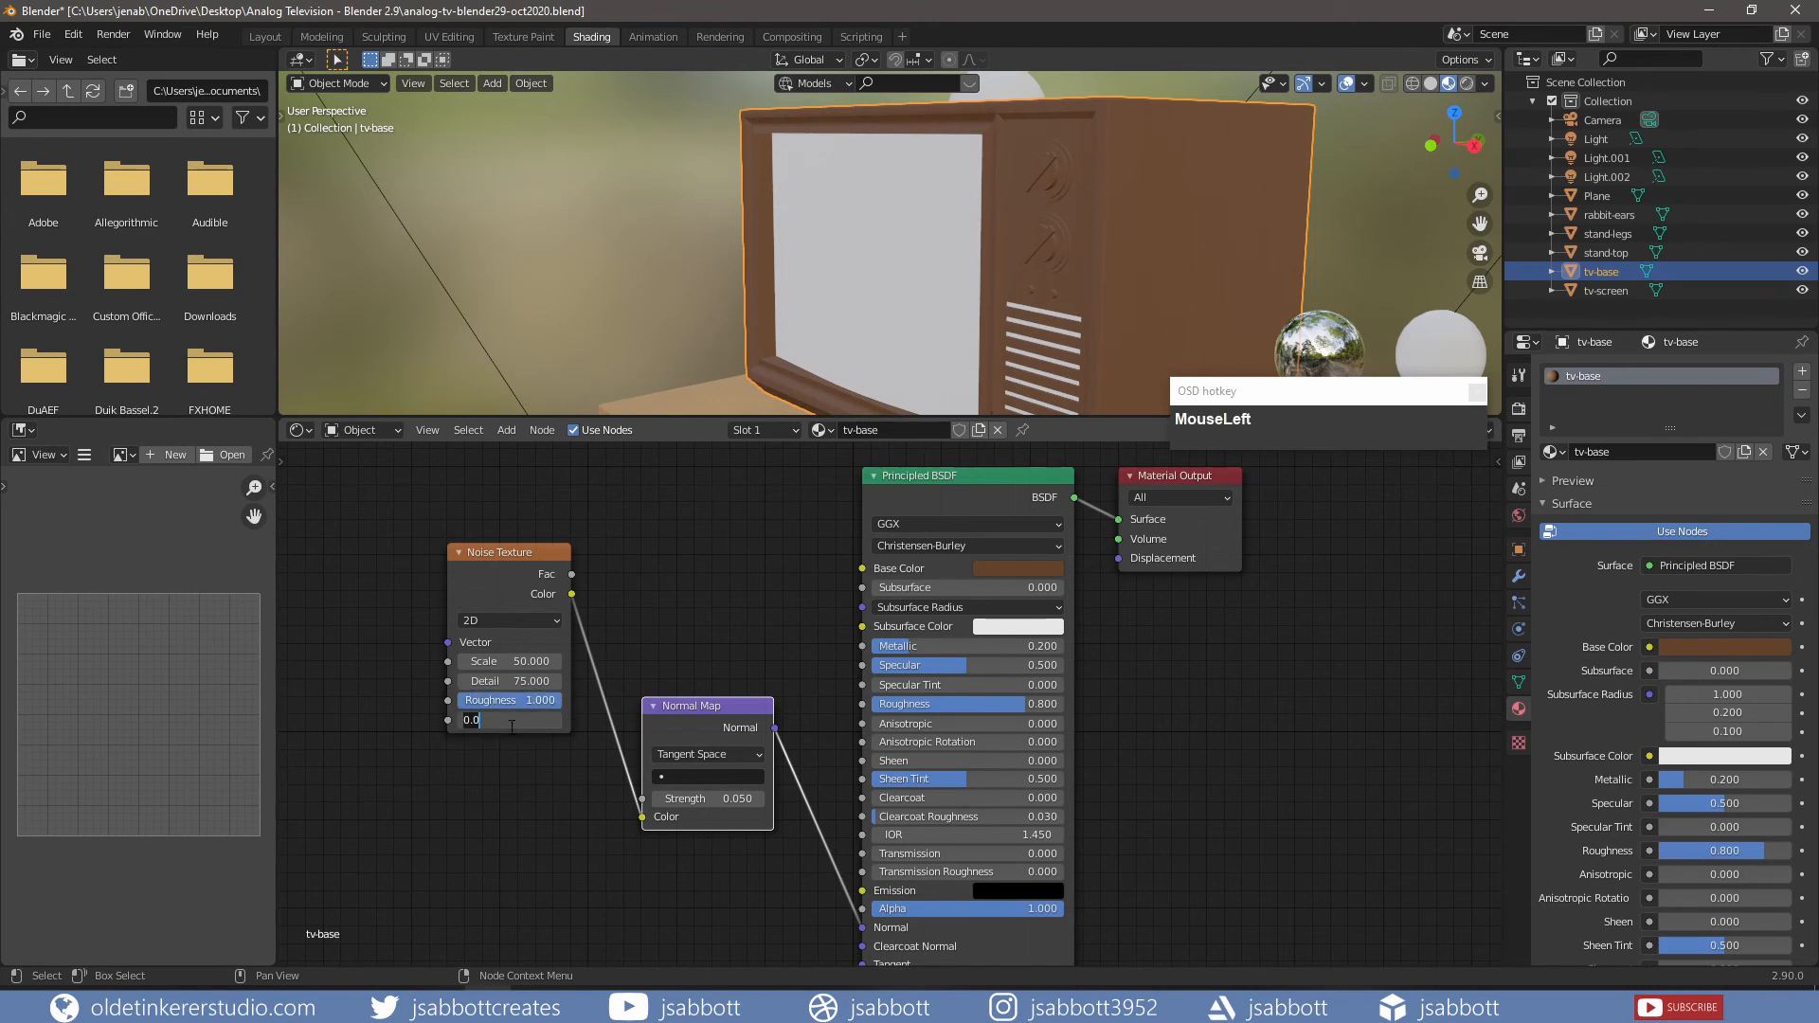
type("70")
key("Return")
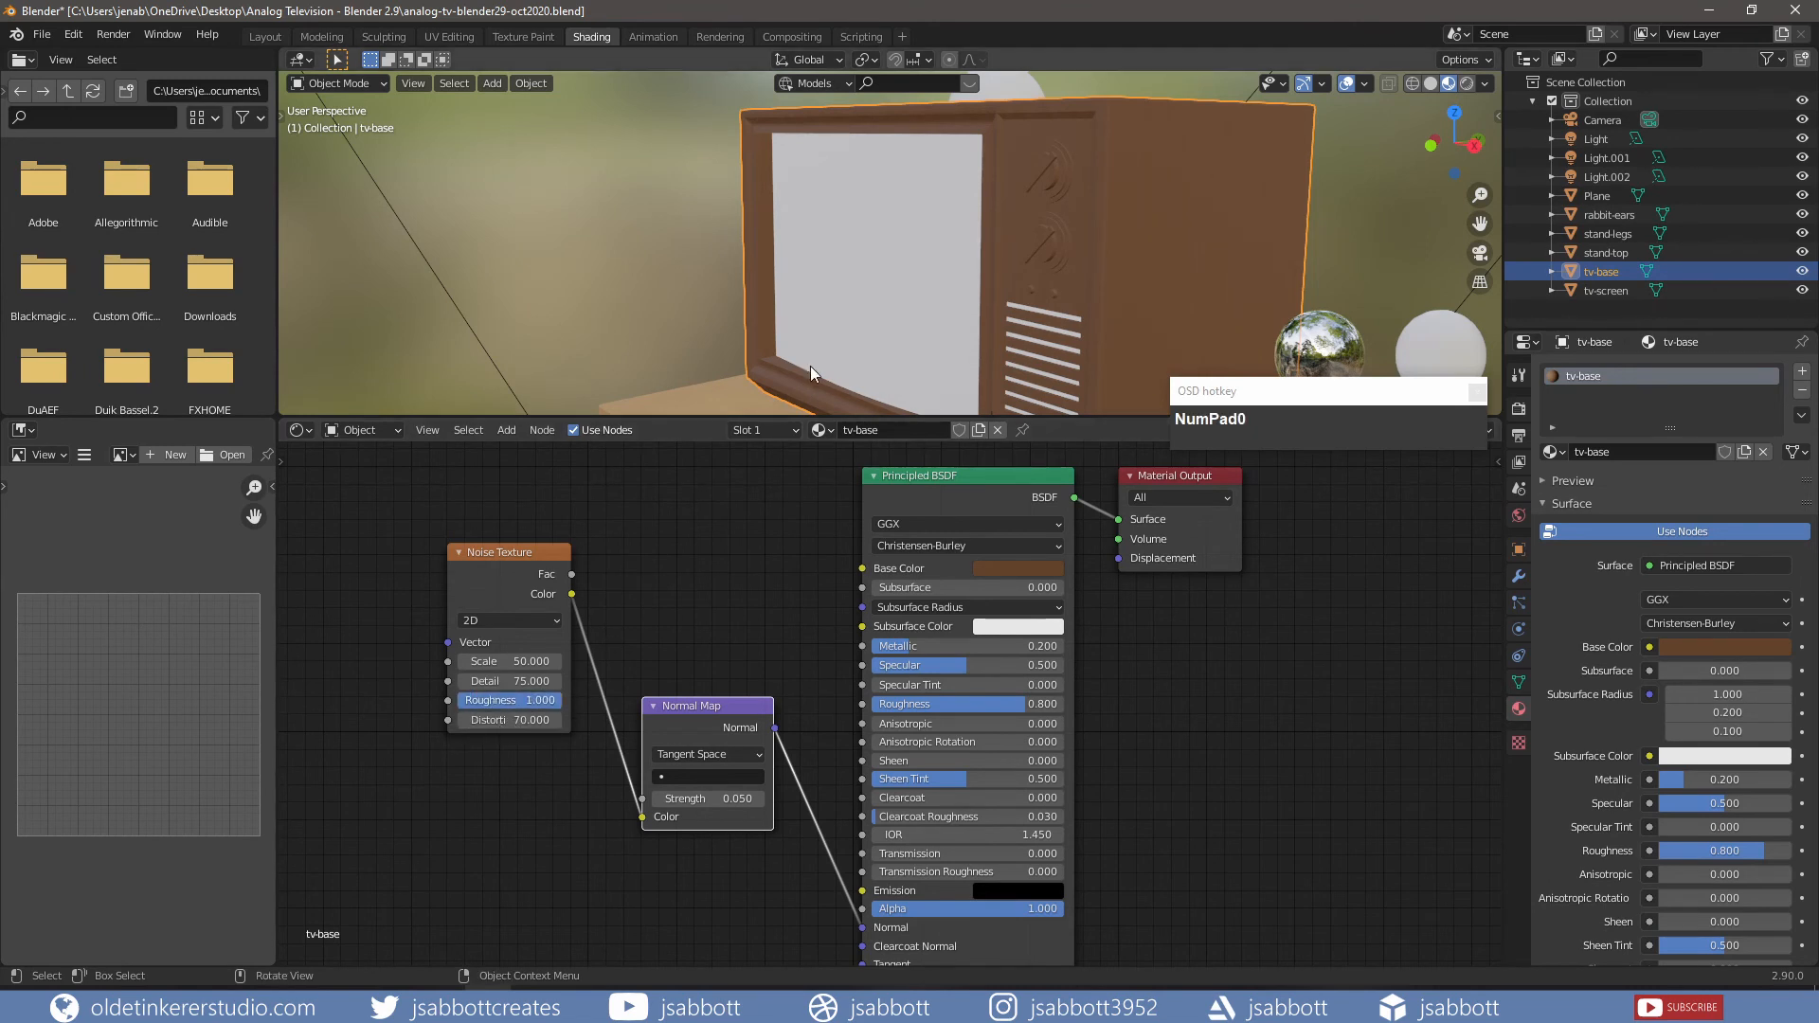
- Set the Normal Map's Strength to 0.5
middle_click_drag(1141, 231, 919, 246, "shift")
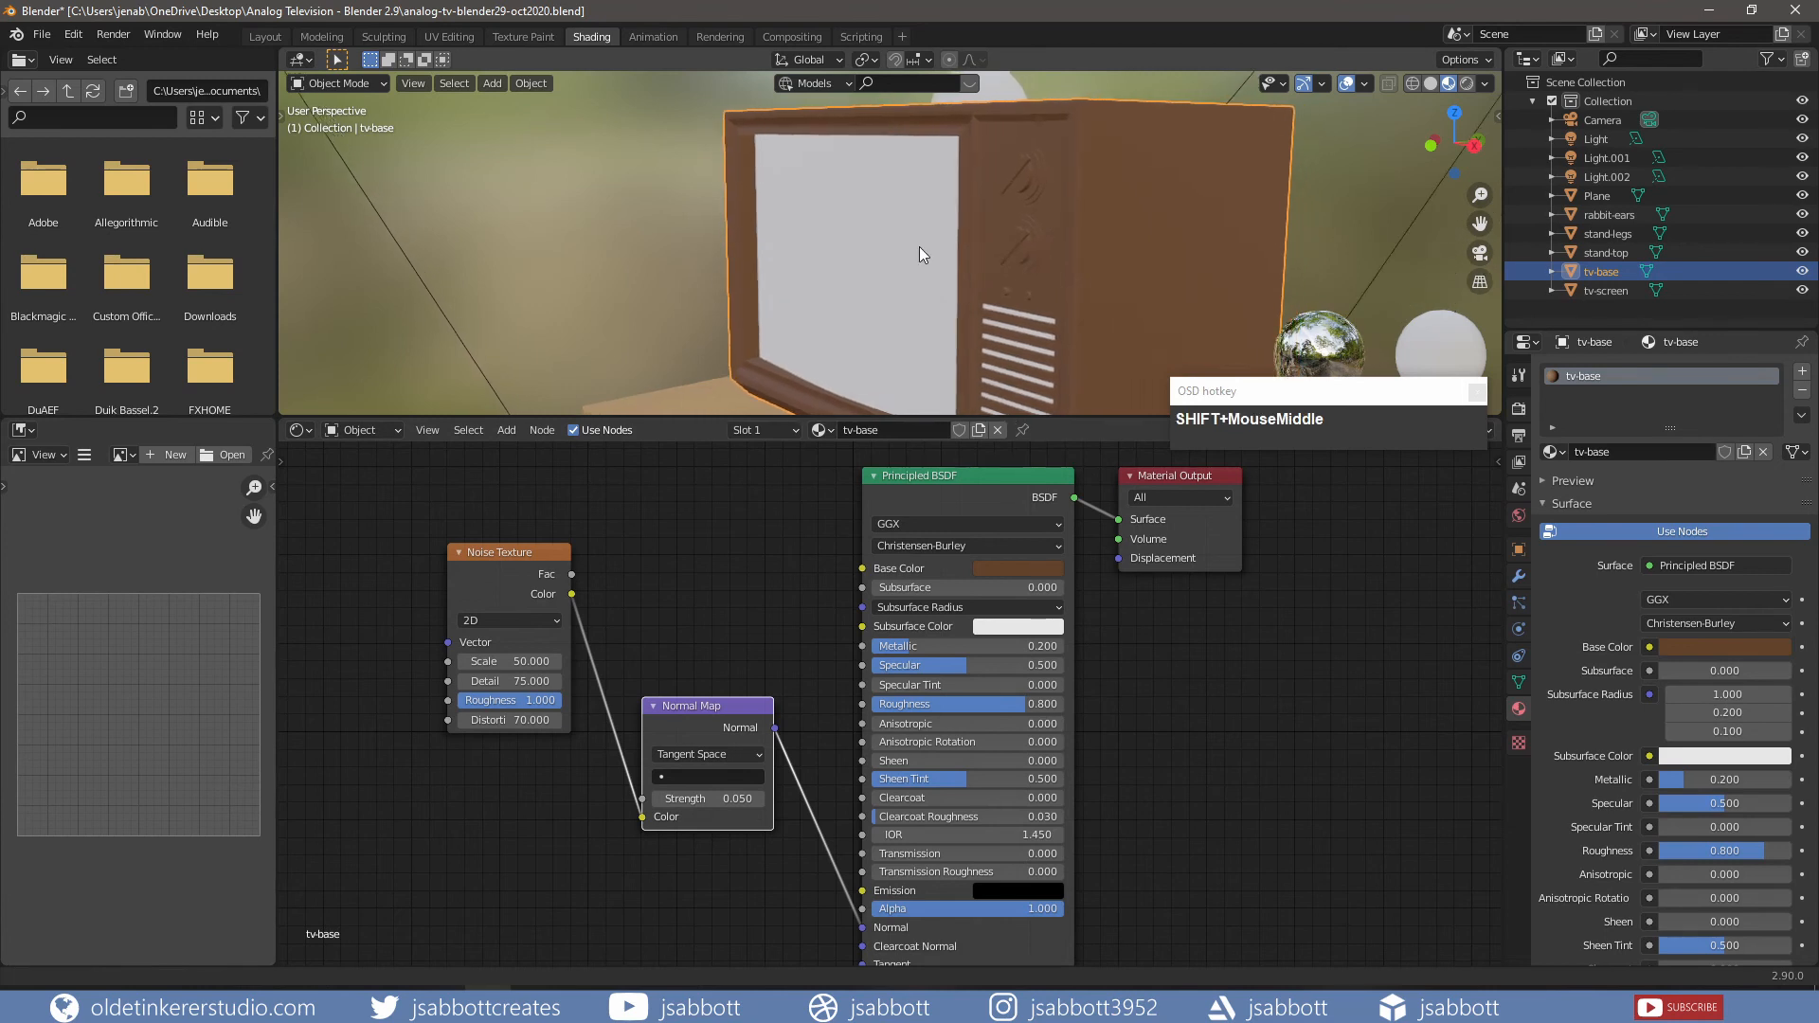
scroll(920, 246, "up", 2)
left_click(706, 799)
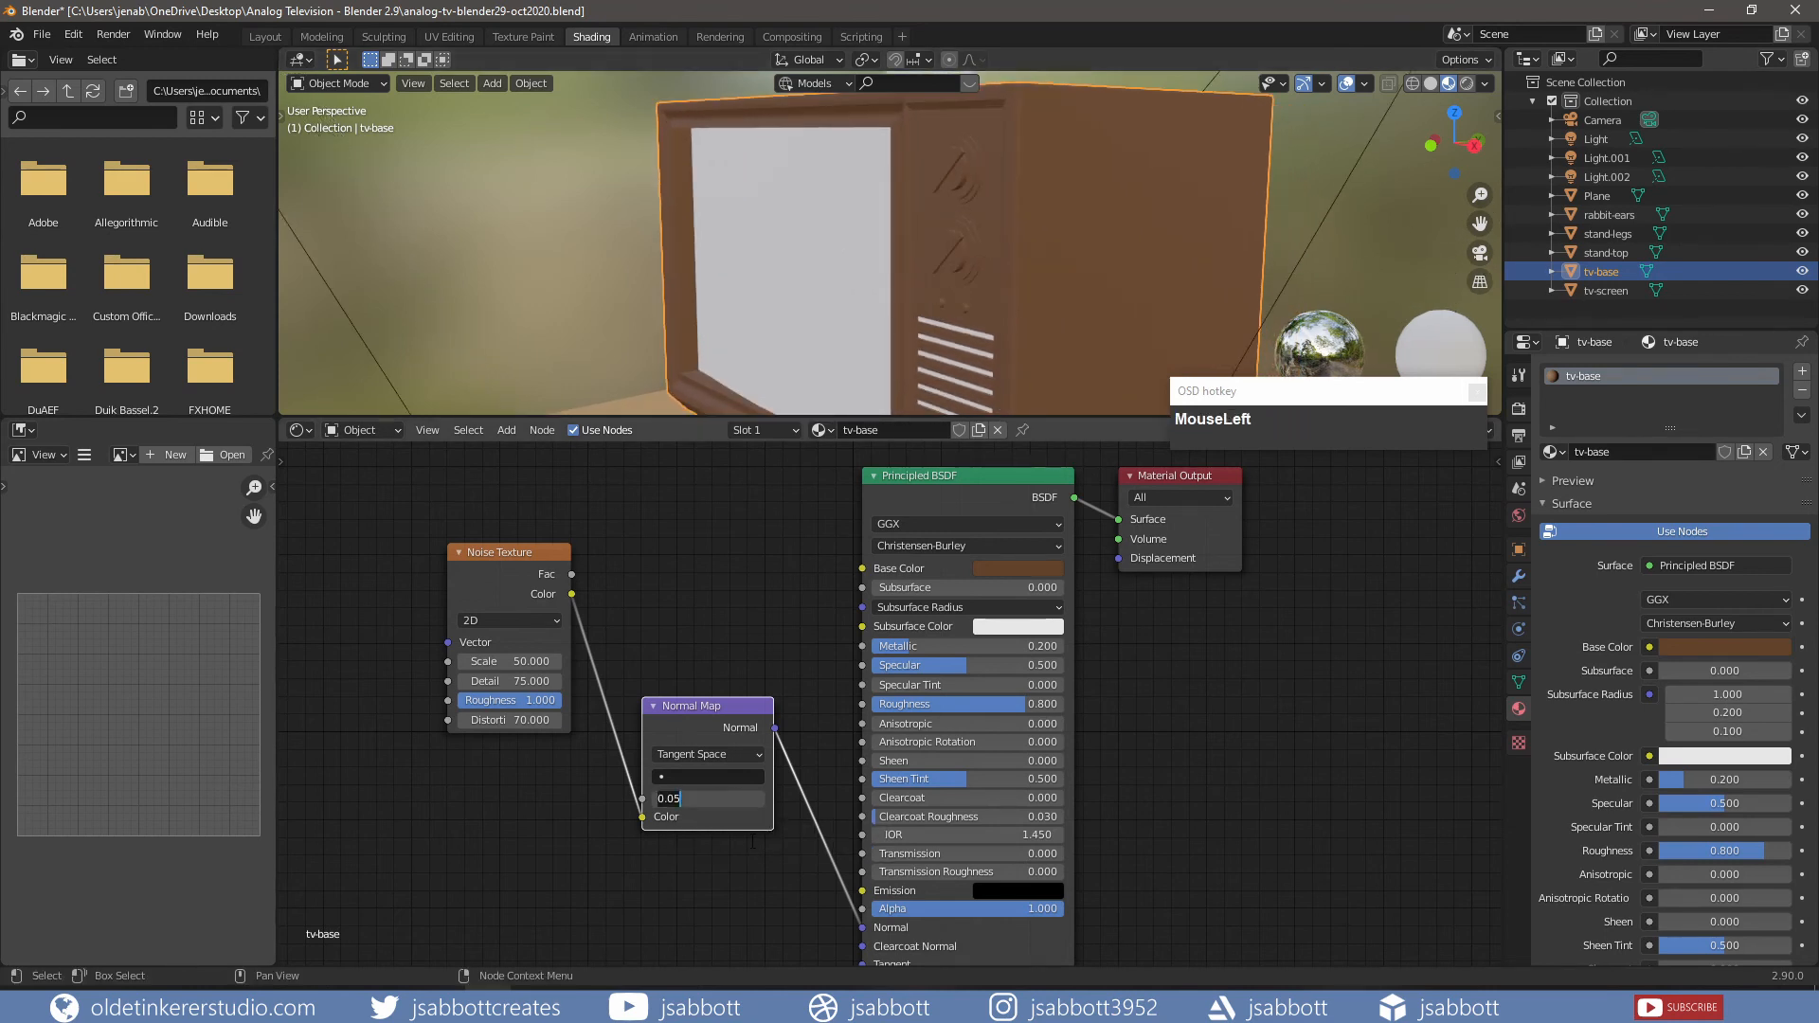
type(".5")
key("Return")
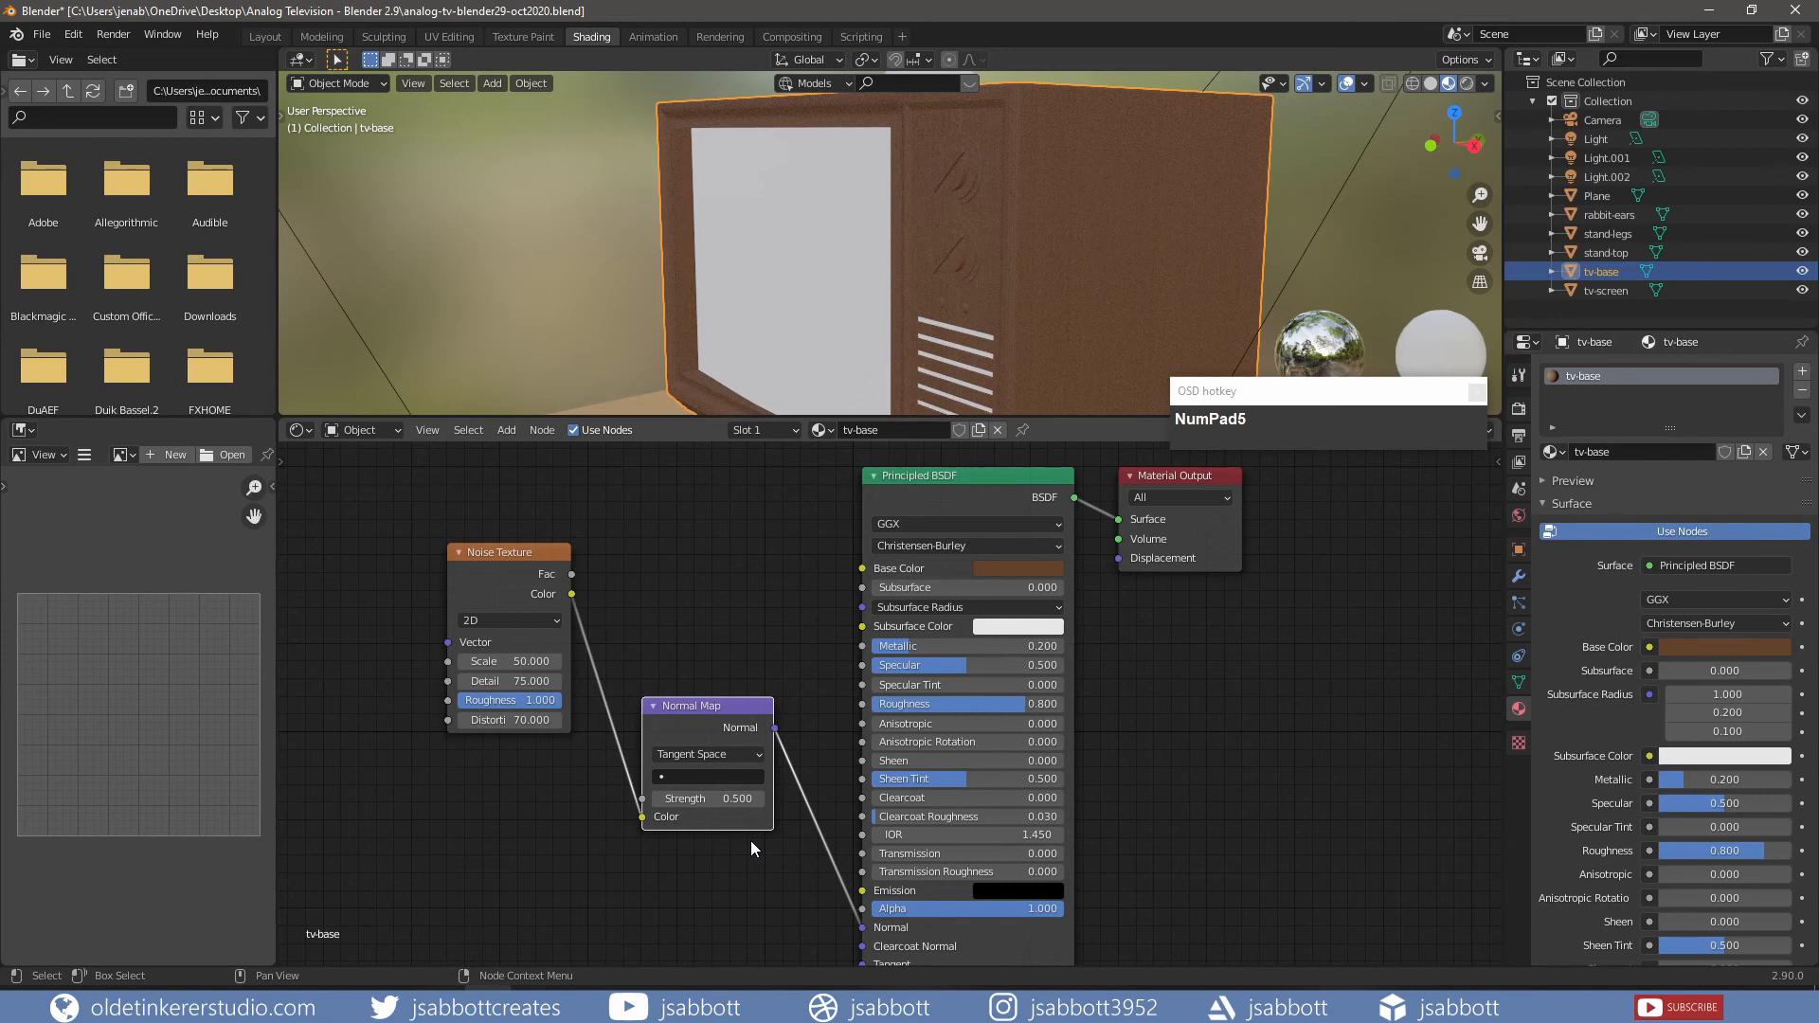
- Create a new material named speakers on the speaker slats object (Plane)
key("KP_1")
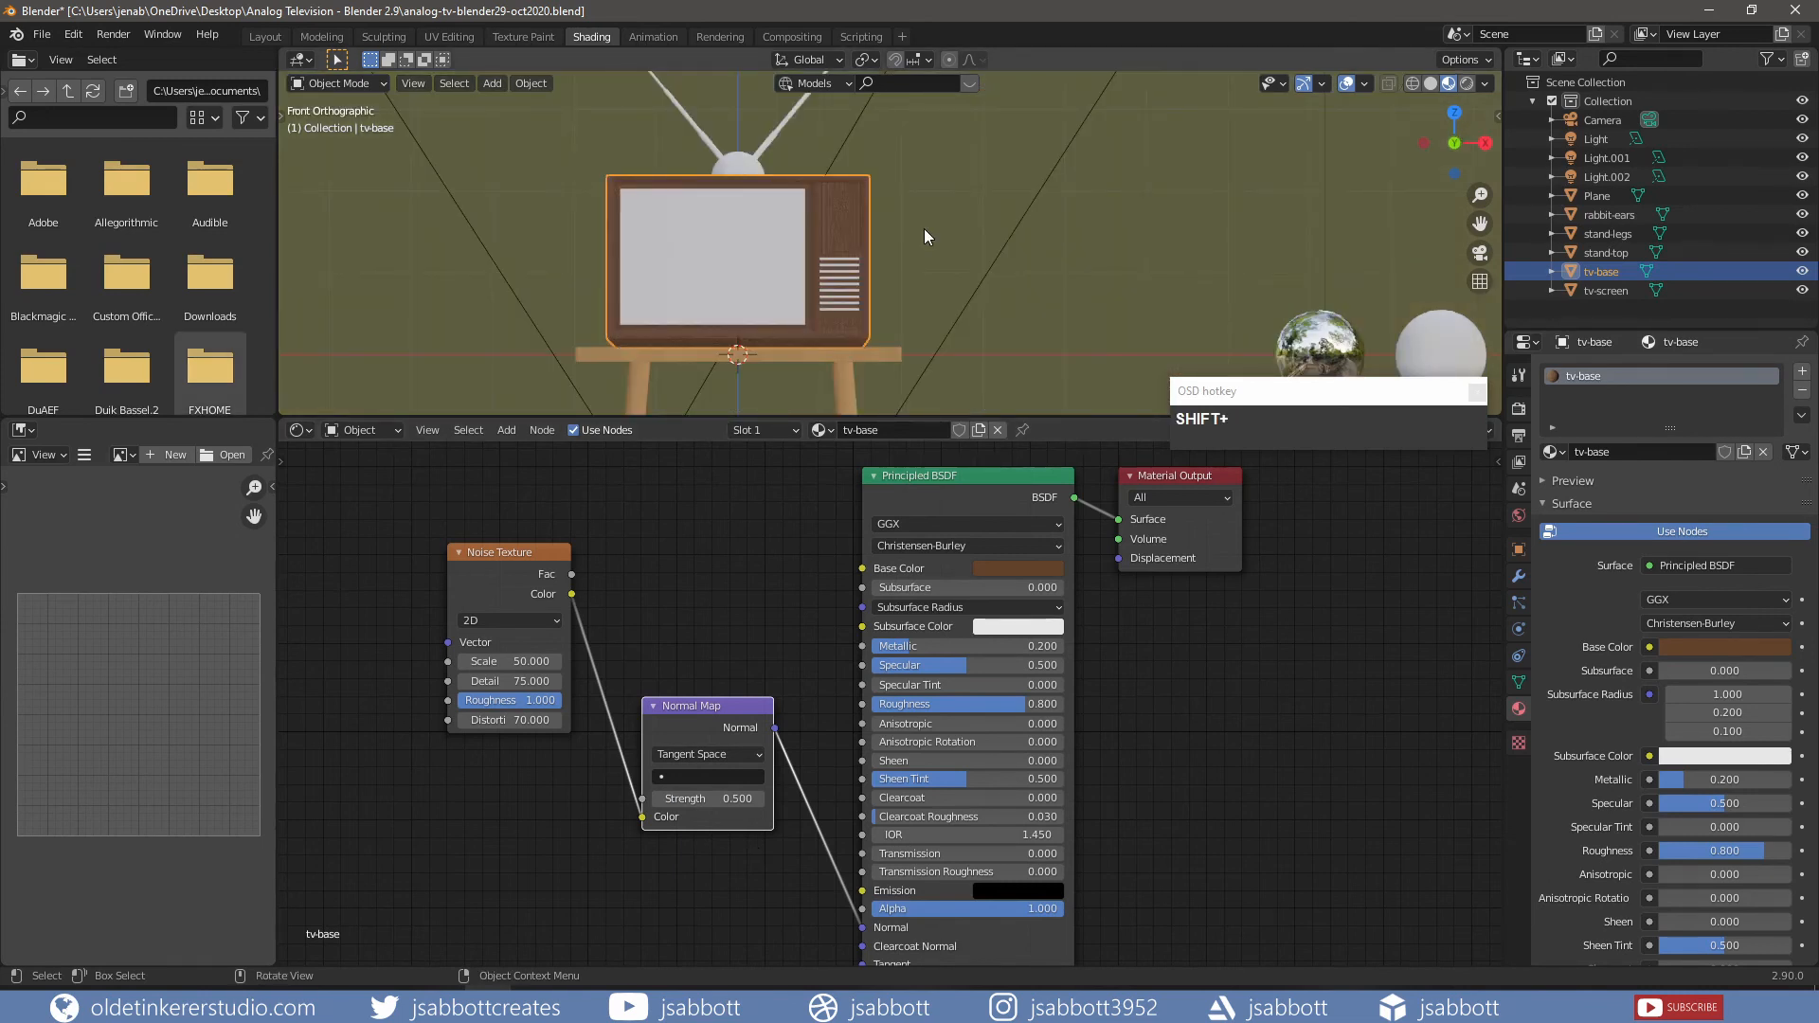
left_click(1606, 197)
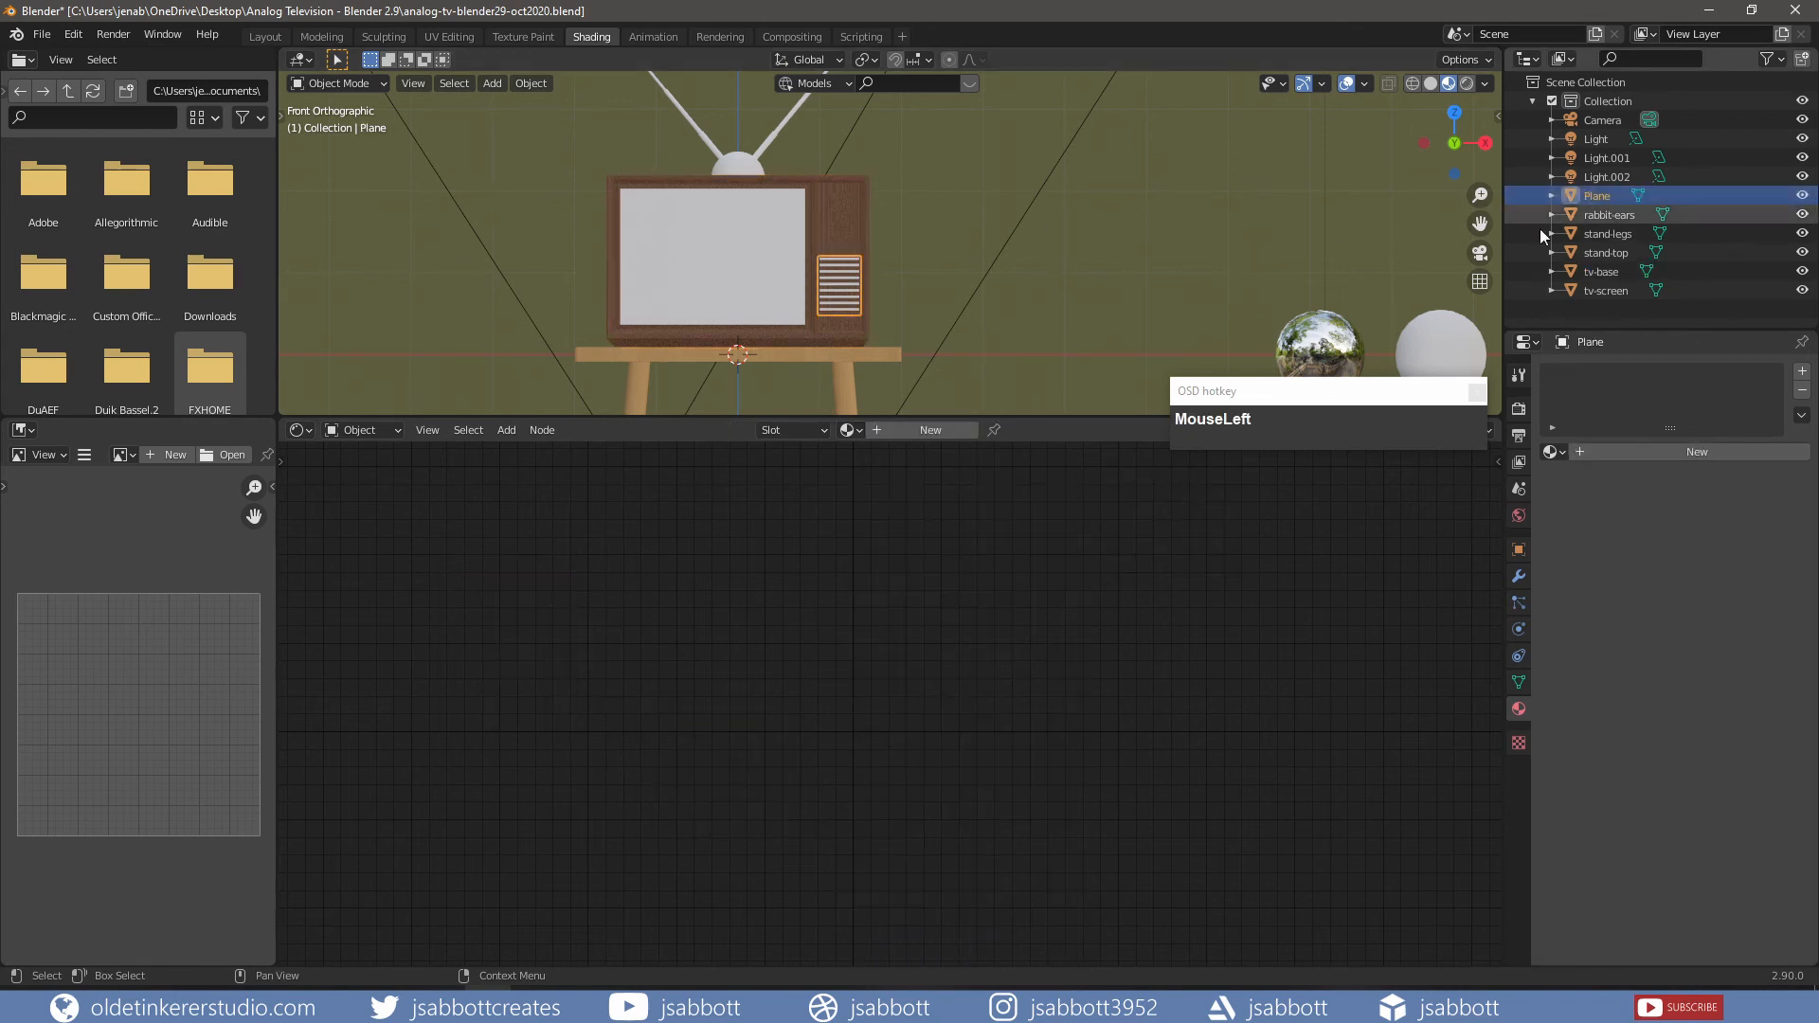
left_click(910, 432)
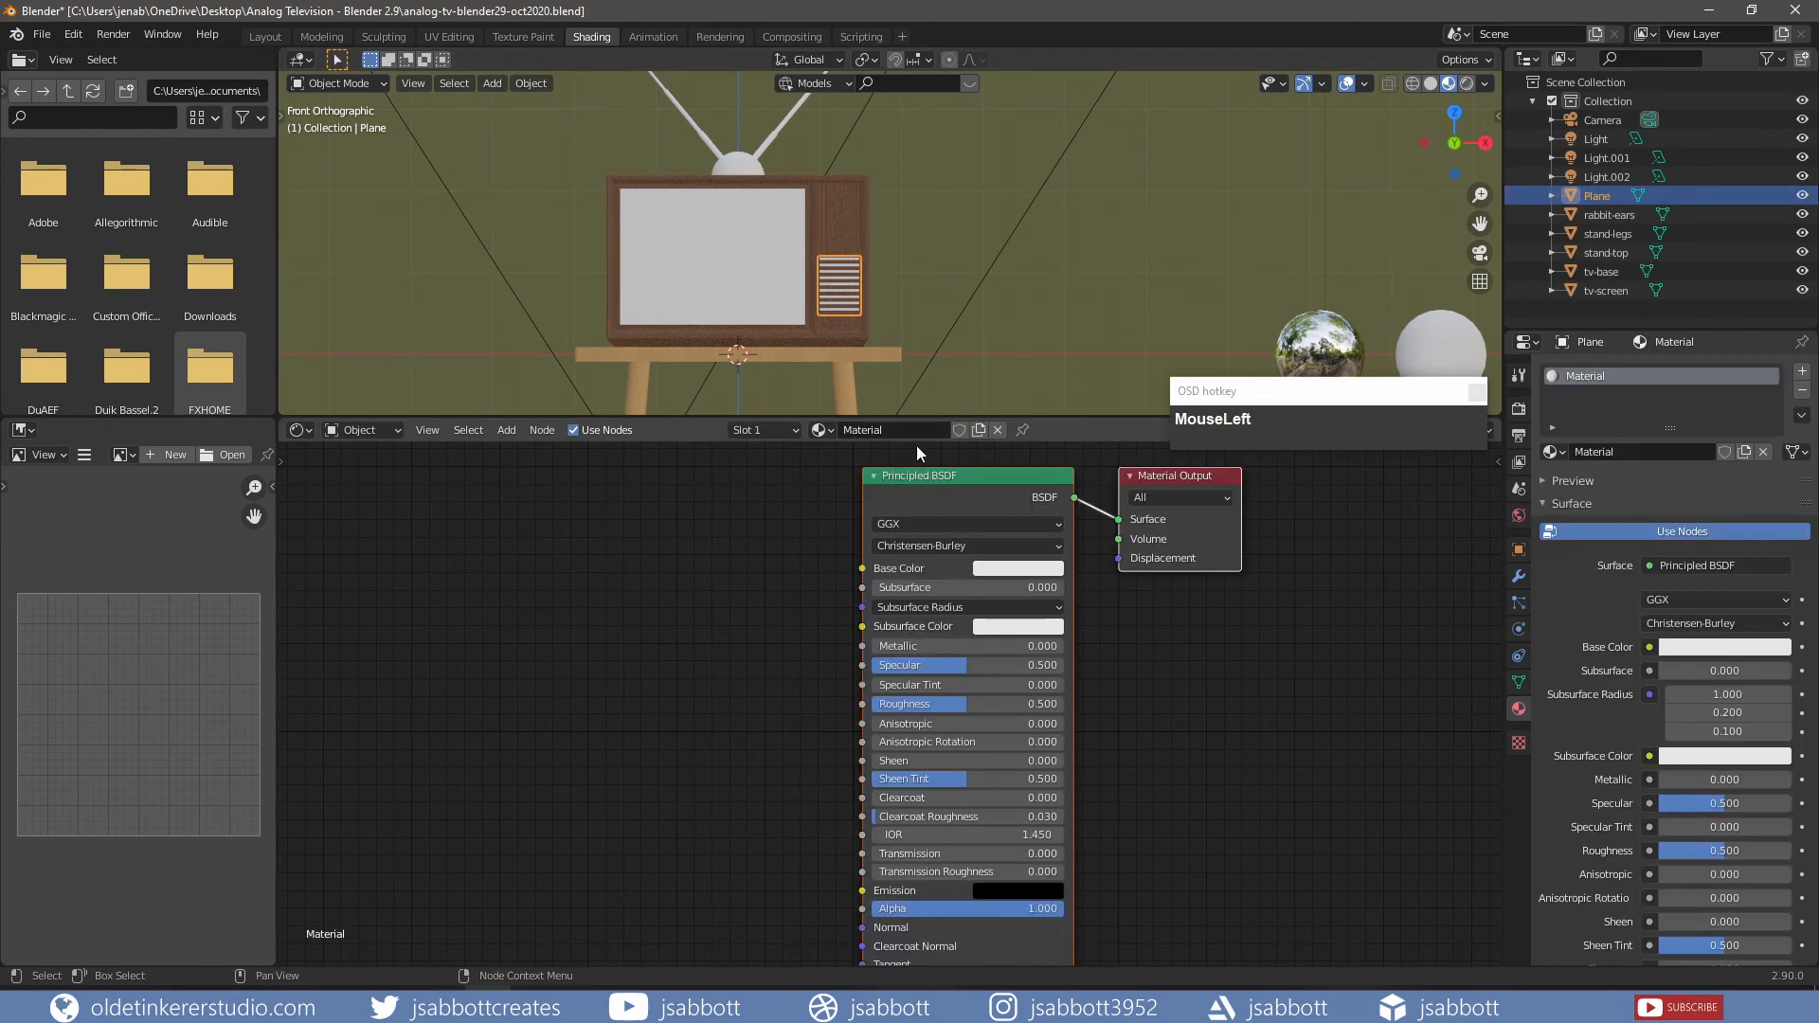
left_click(911, 432)
type("speakers")
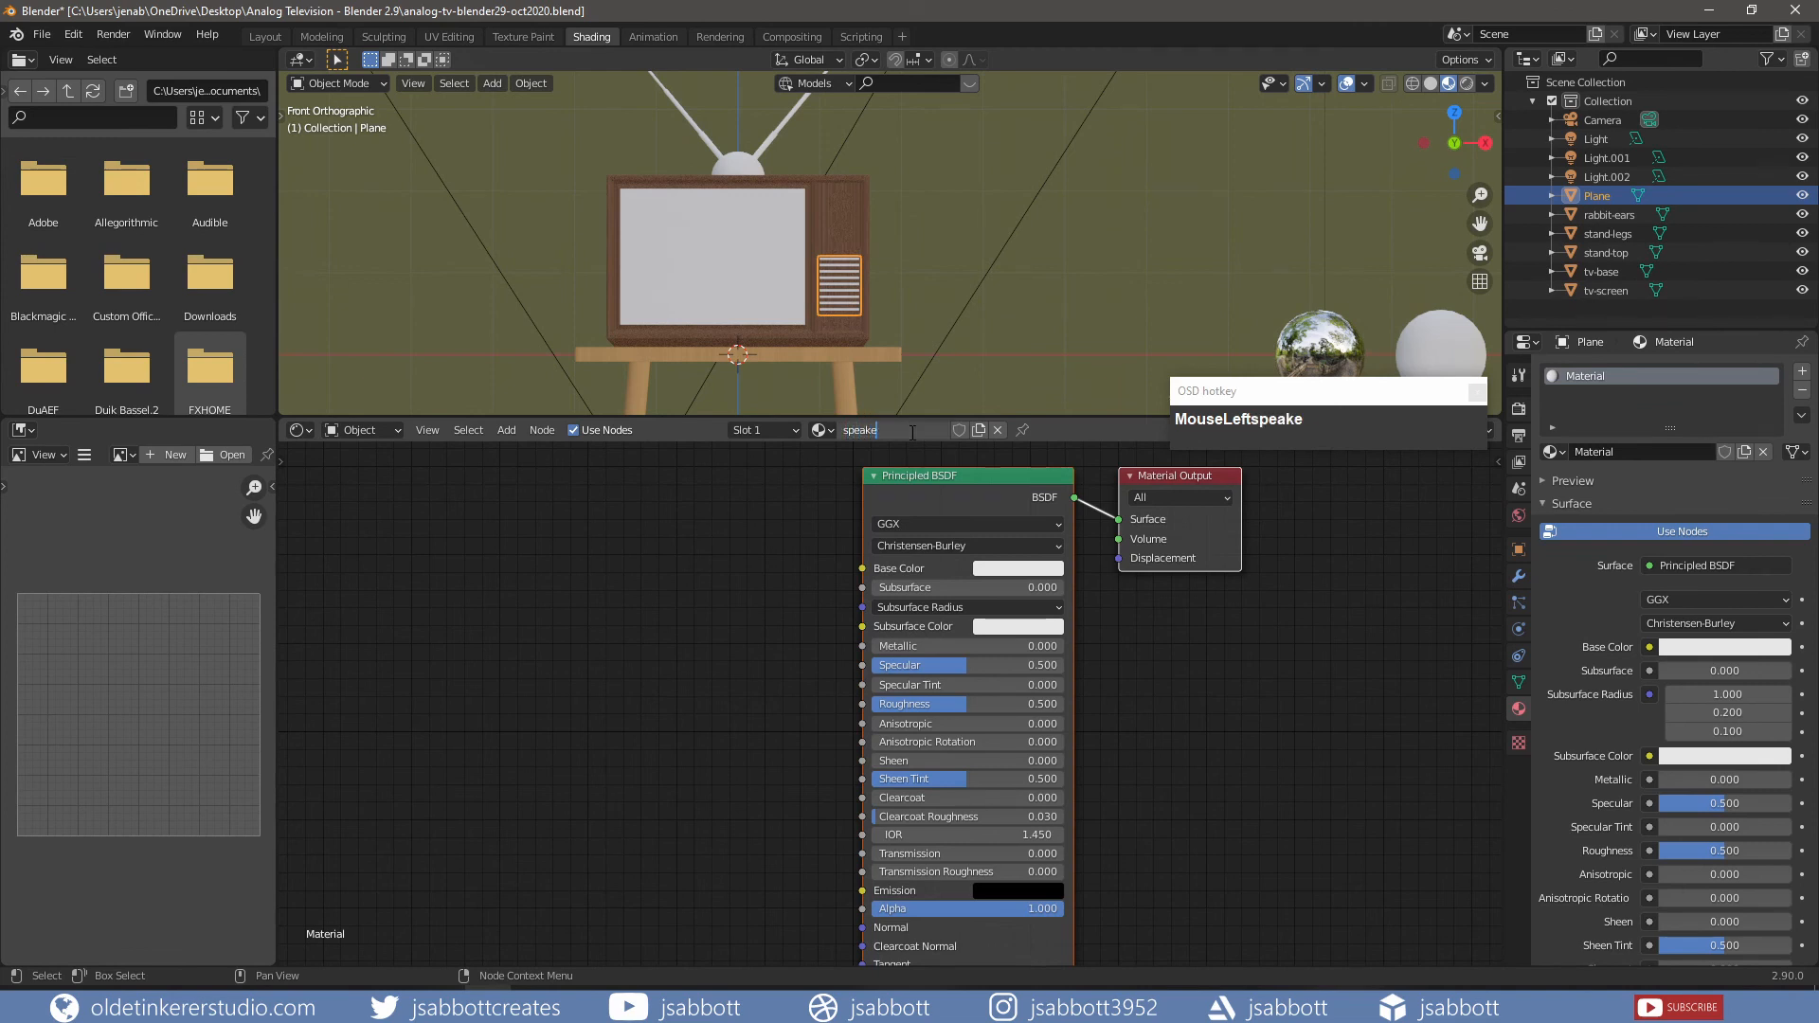
key("Return")
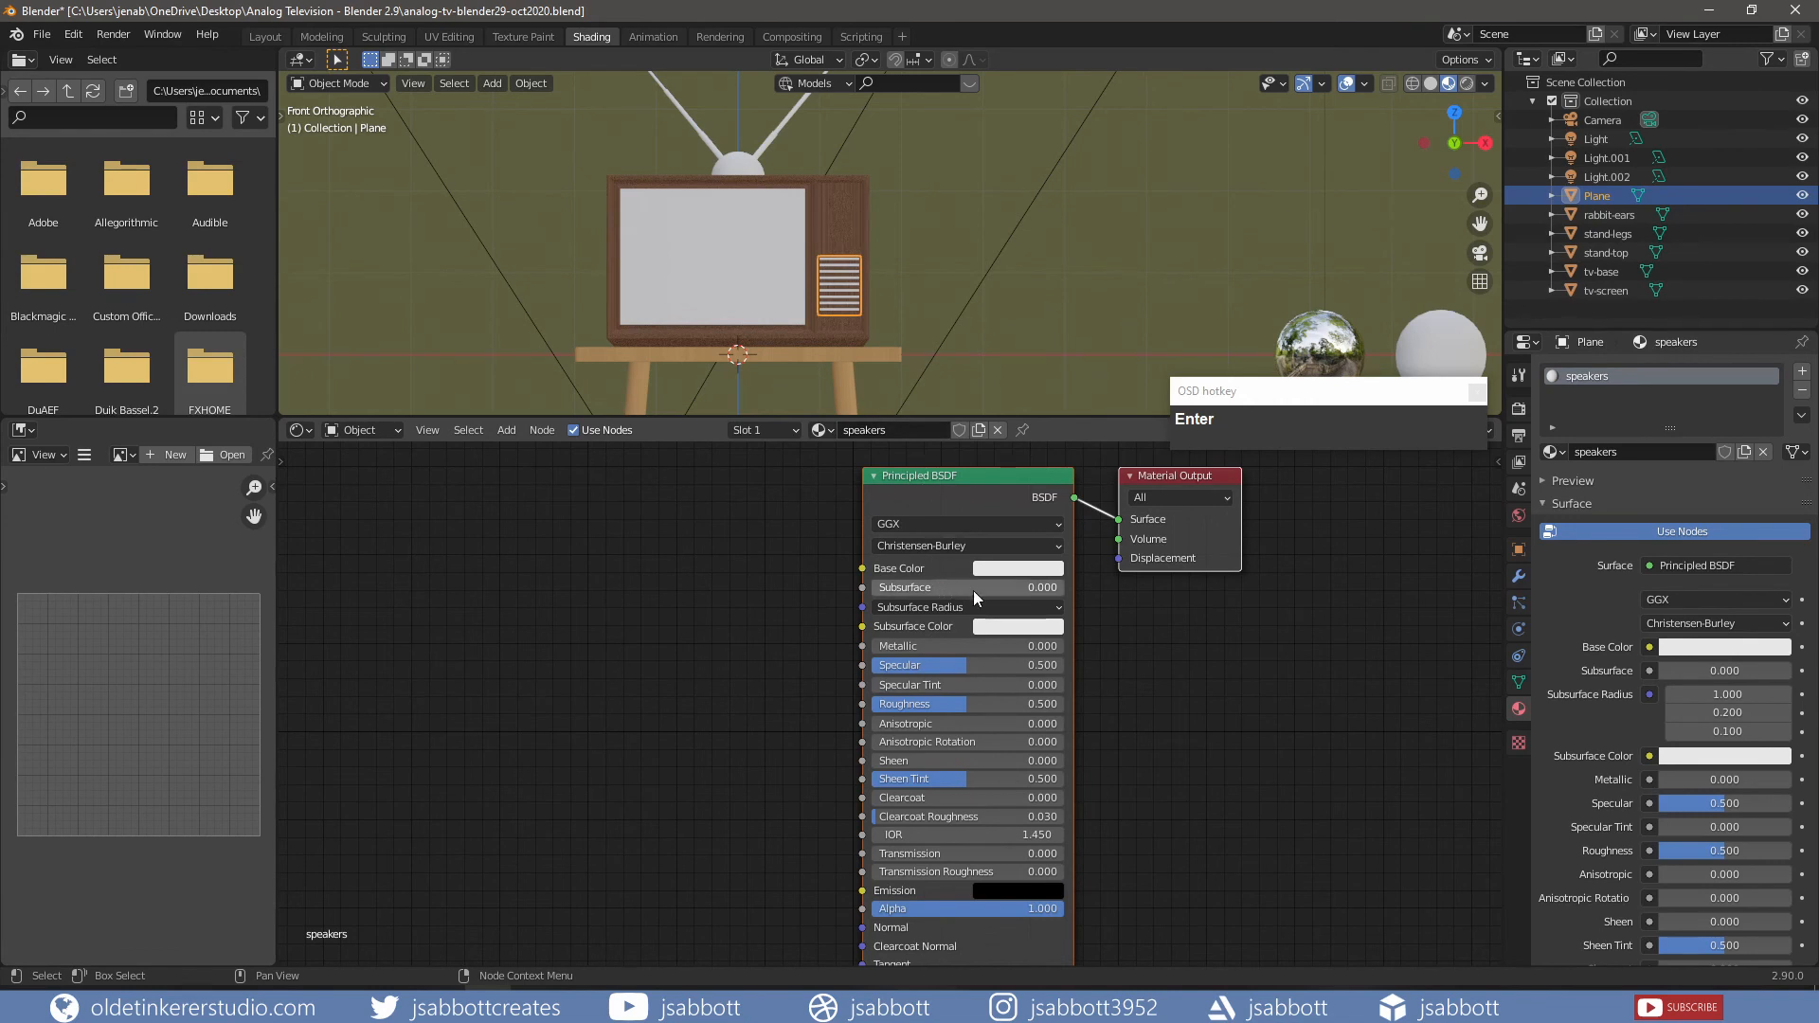
- Set the speakers material's Base Color to hex 202020
left_click(1000, 571)
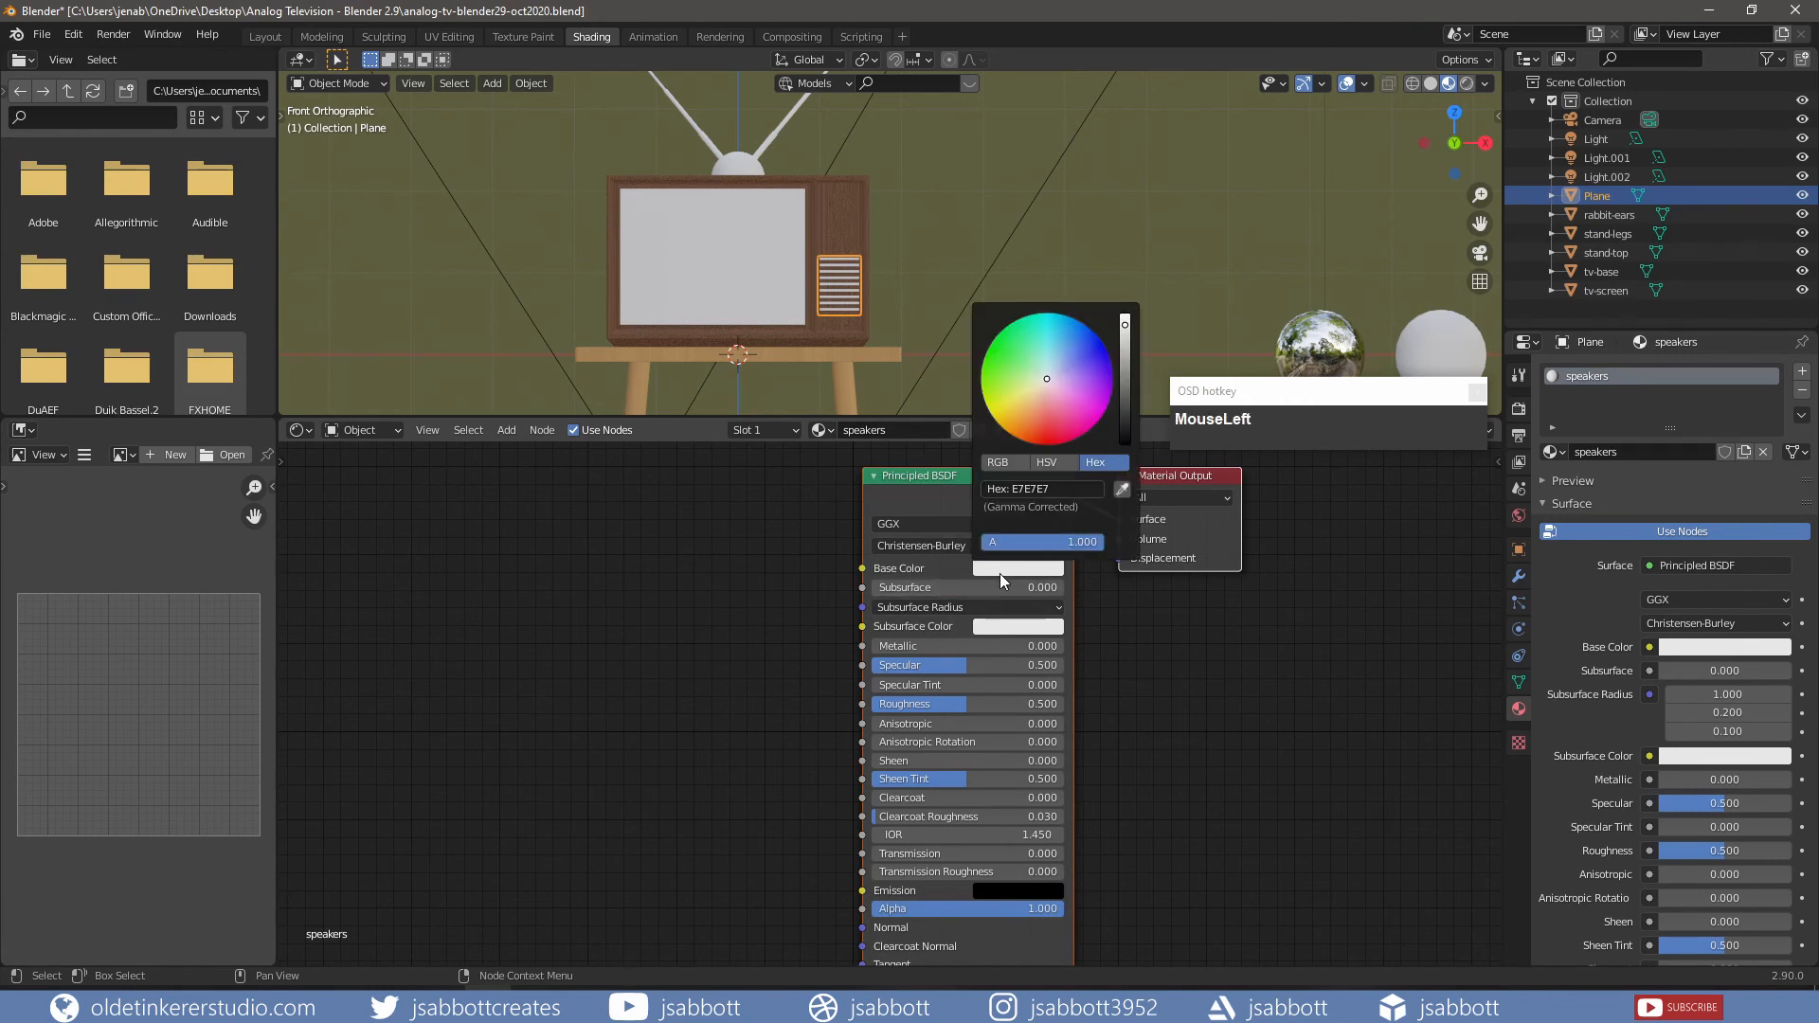
left_click(1059, 491)
type("202020")
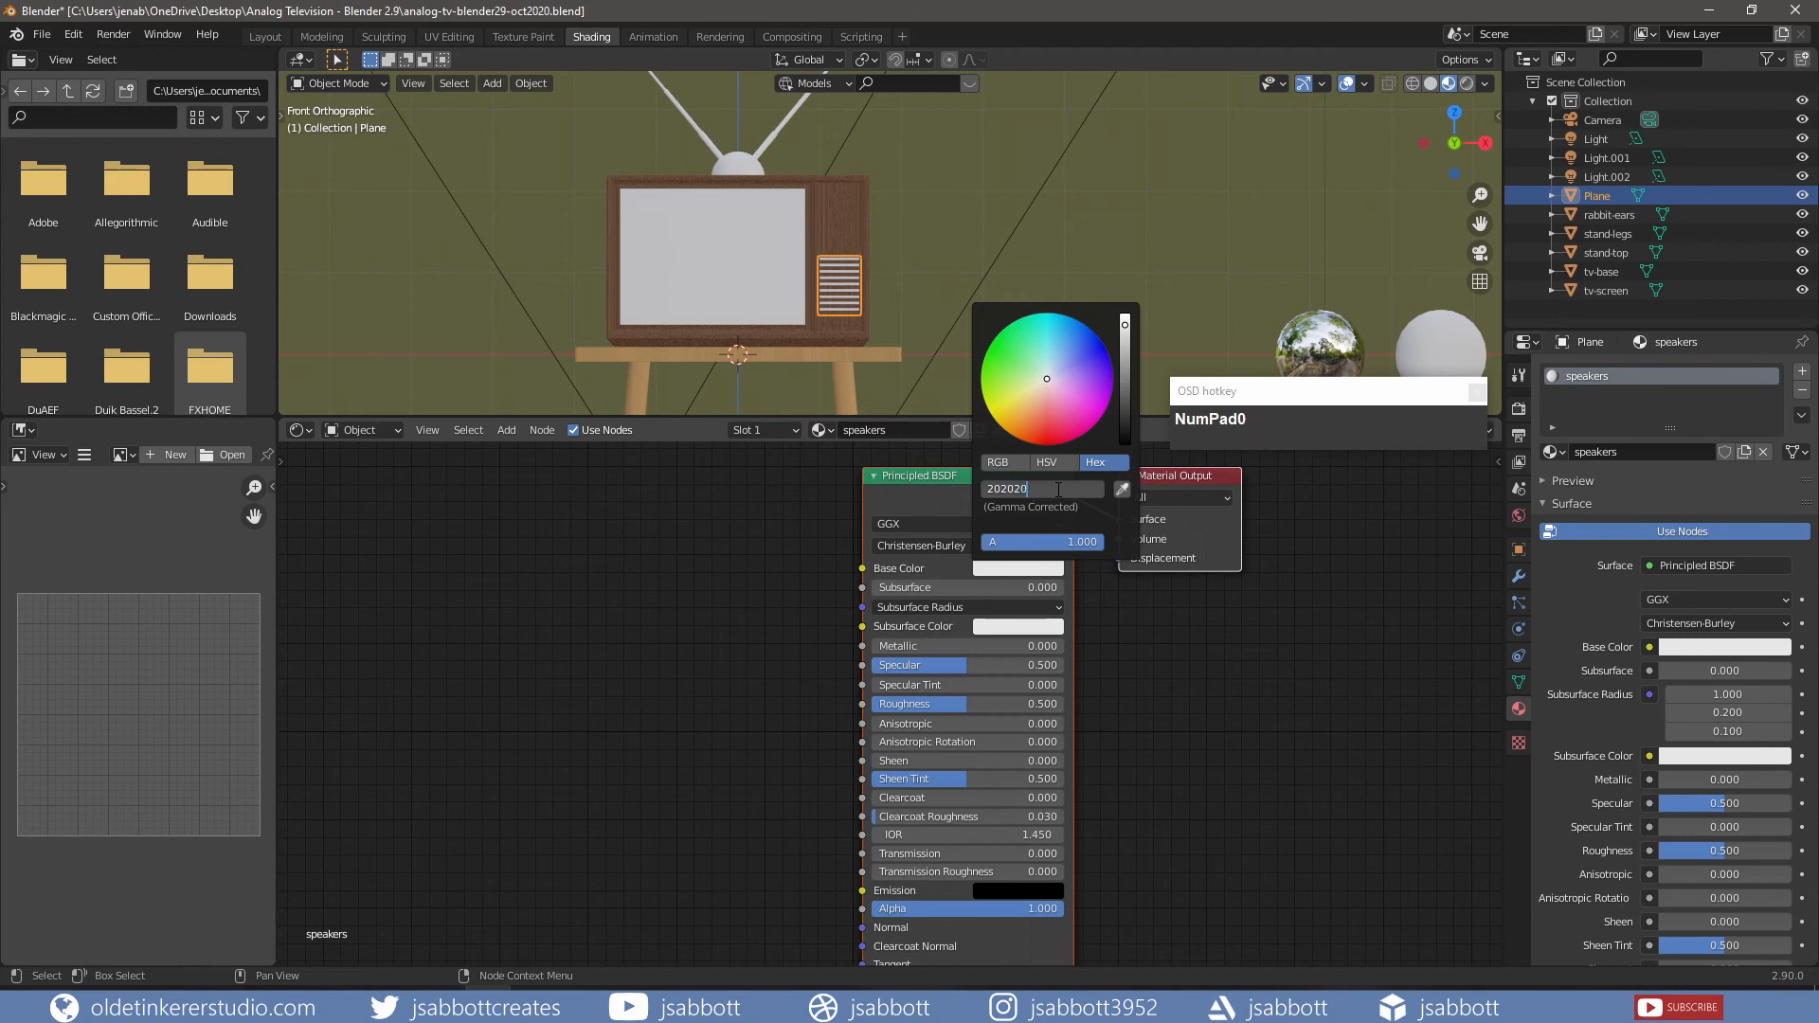
key("Return")
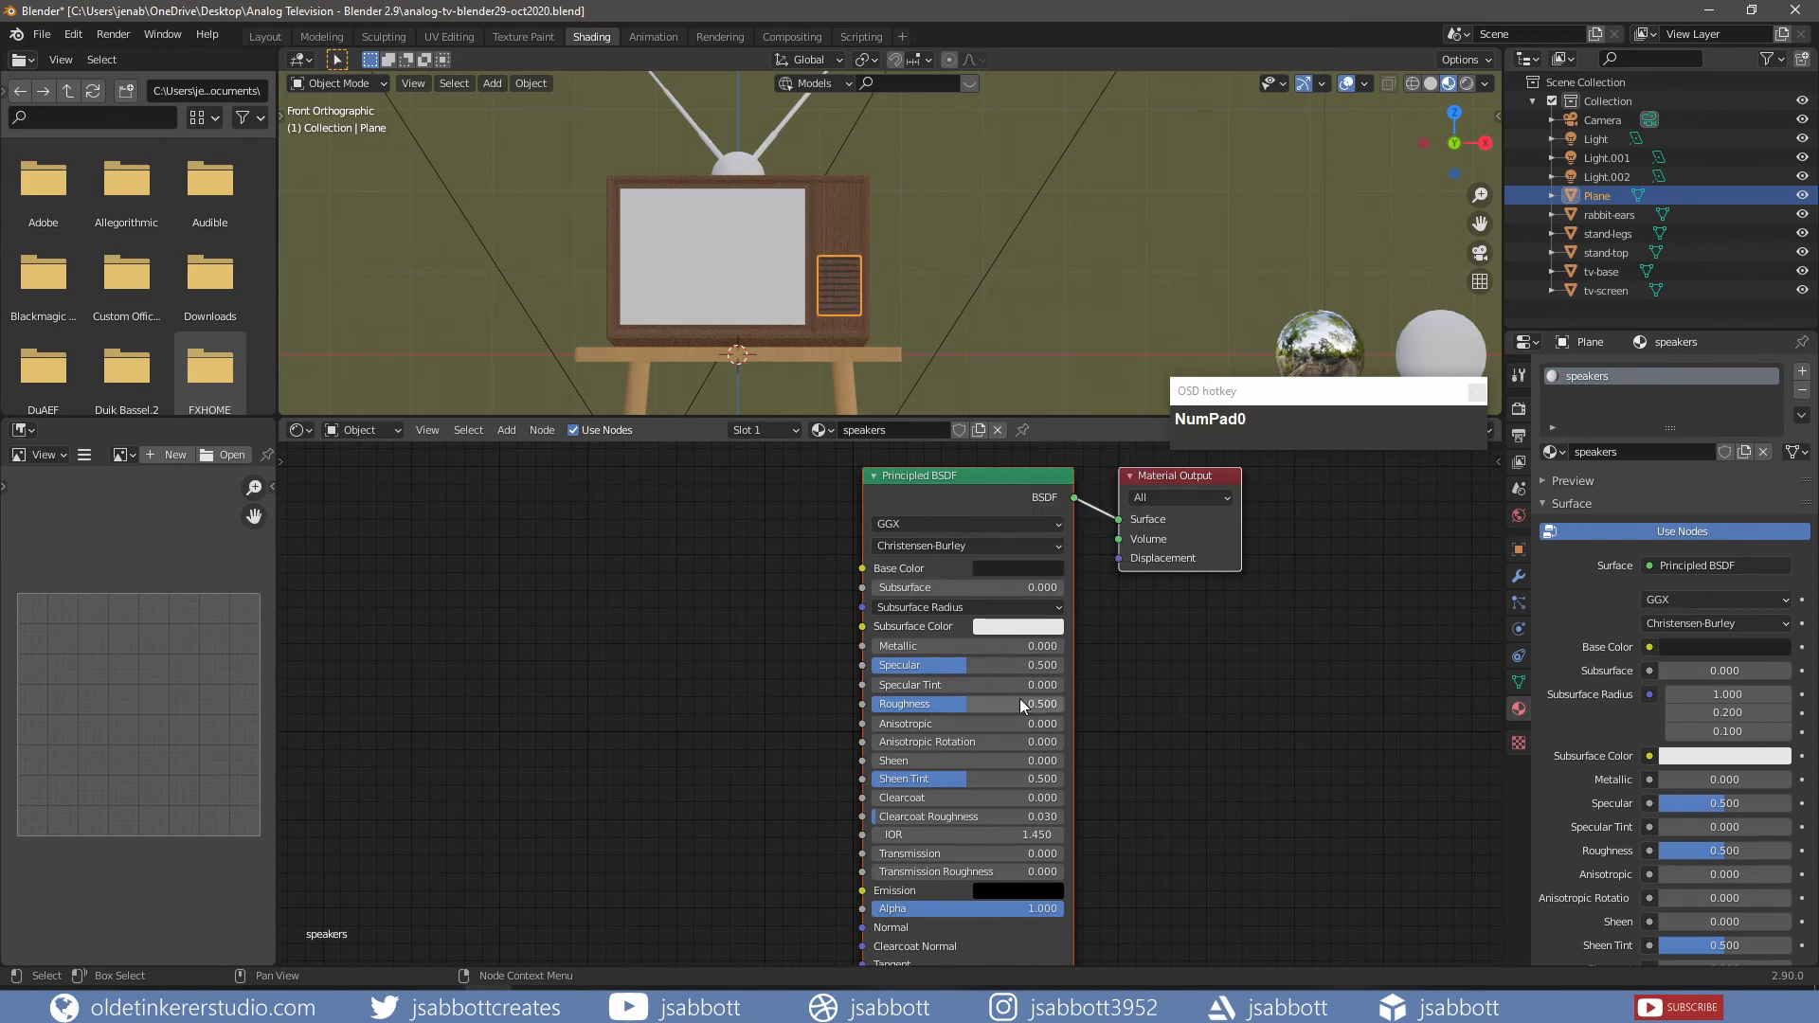
- Set the speakers material's Roughness to 0.9 and Metallic to 0.1
left_click(1012, 708)
type(".9")
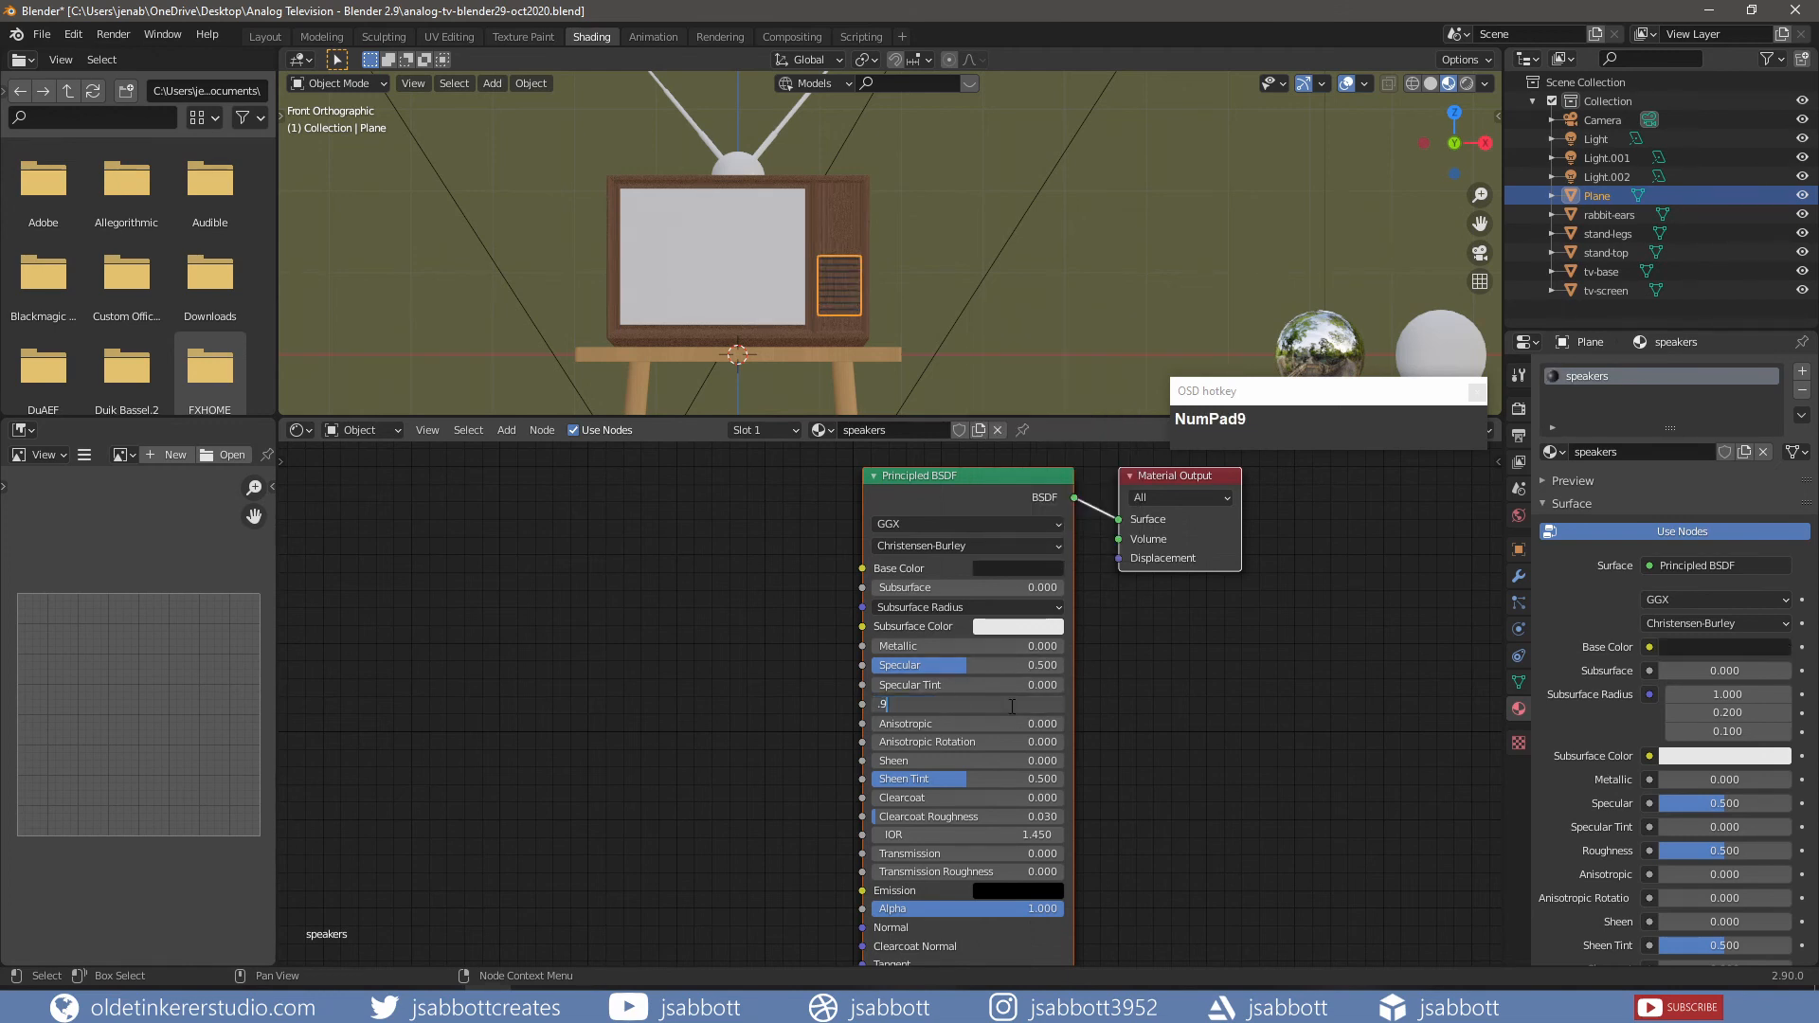
key("Return")
left_click(976, 646)
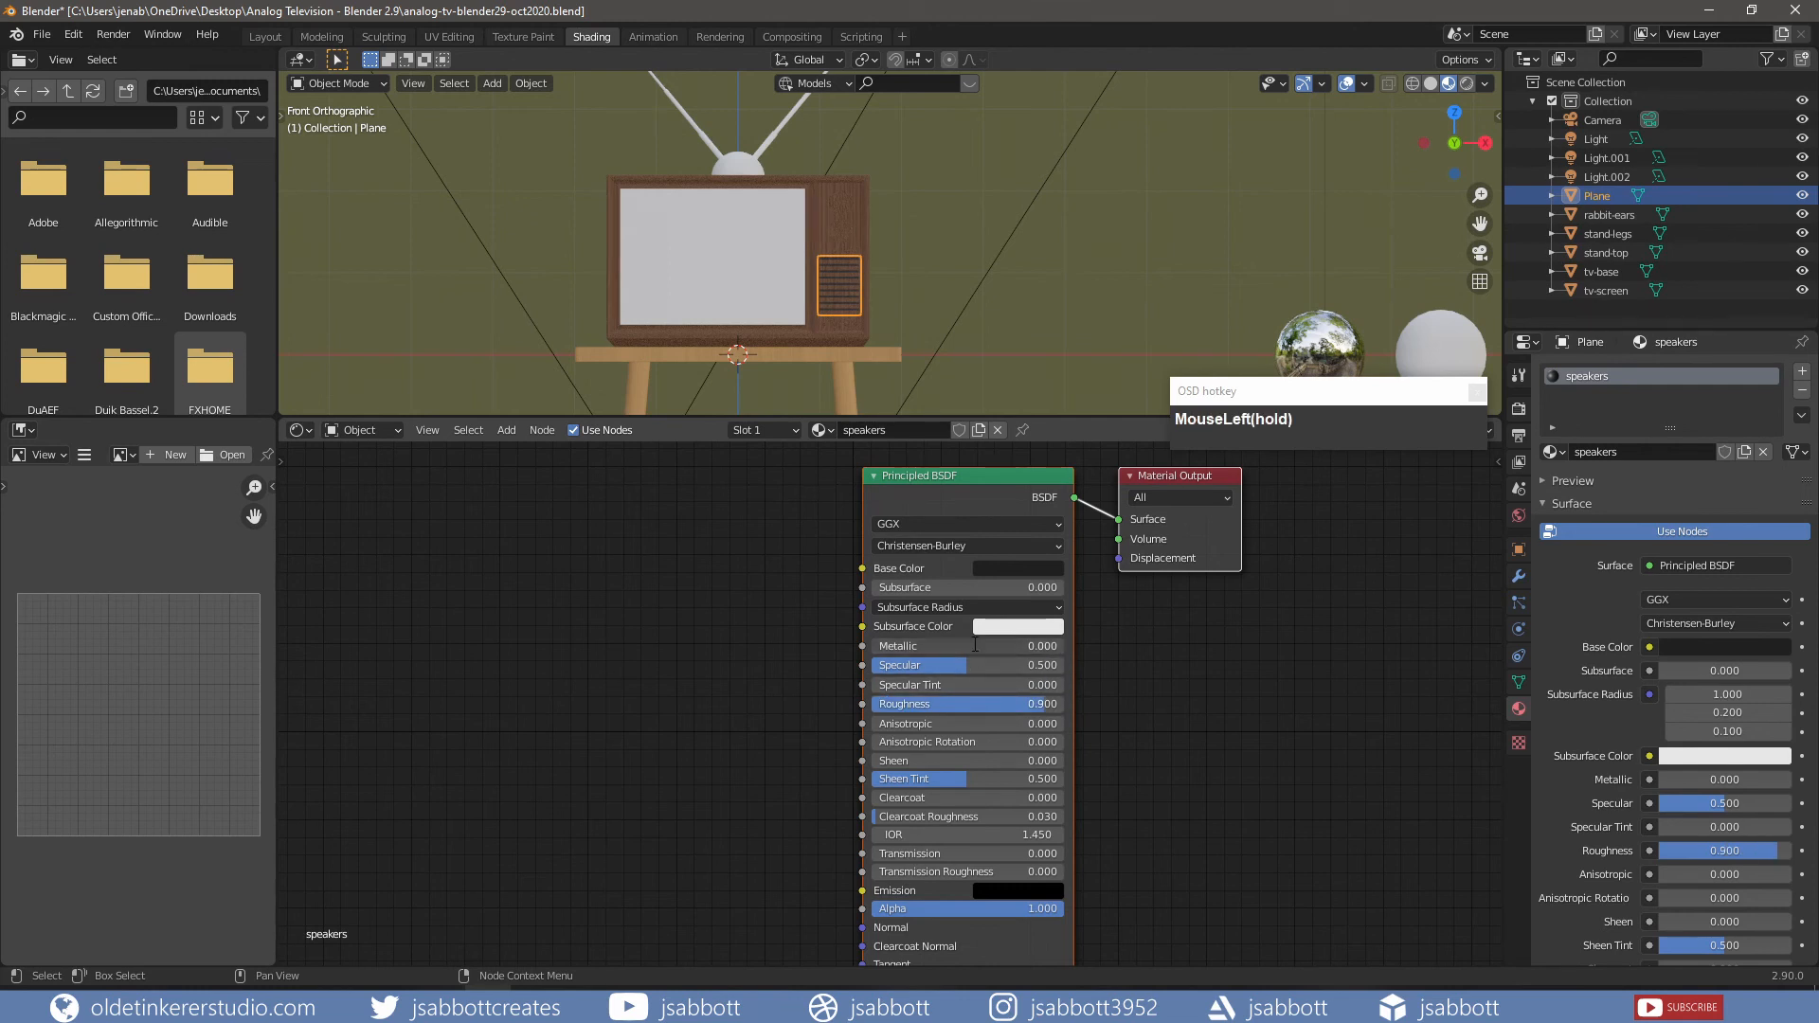
type(".1")
key("Return")
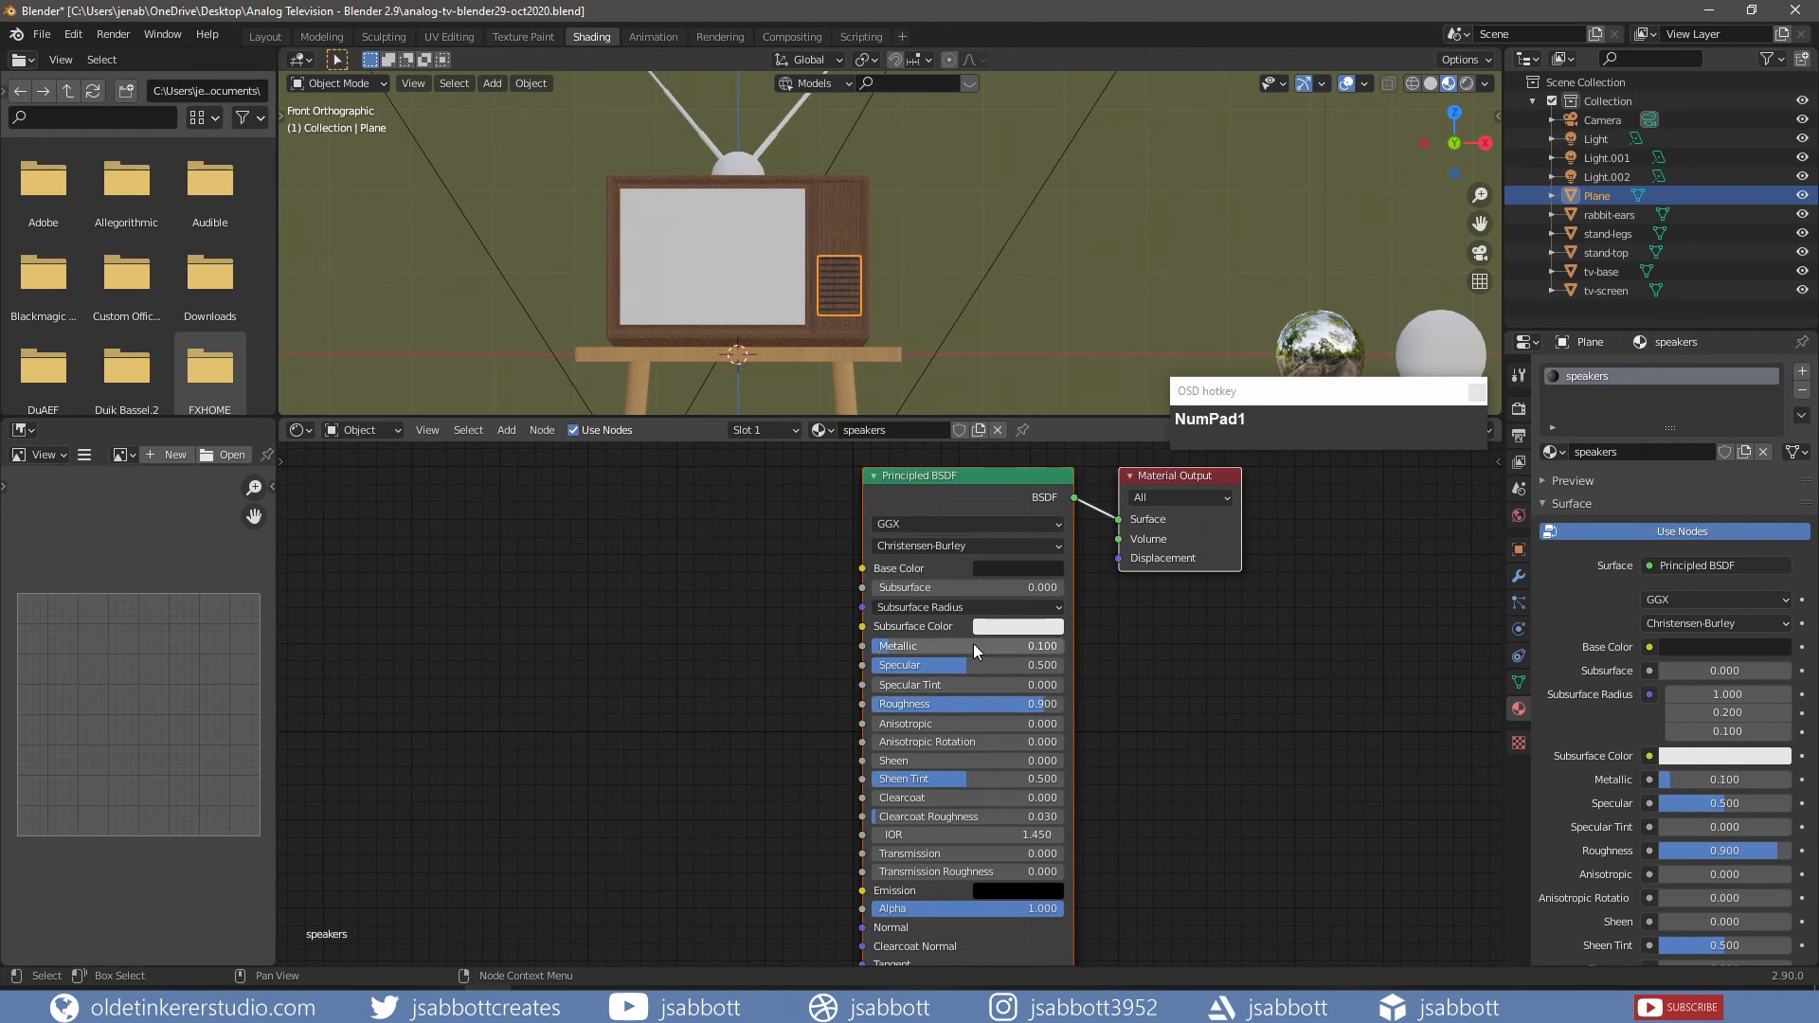
- Save the file and enter Edit Mode on the television body (tv-base)
left_click(853, 225)
key("ctrl+s")
left_click(860, 229)
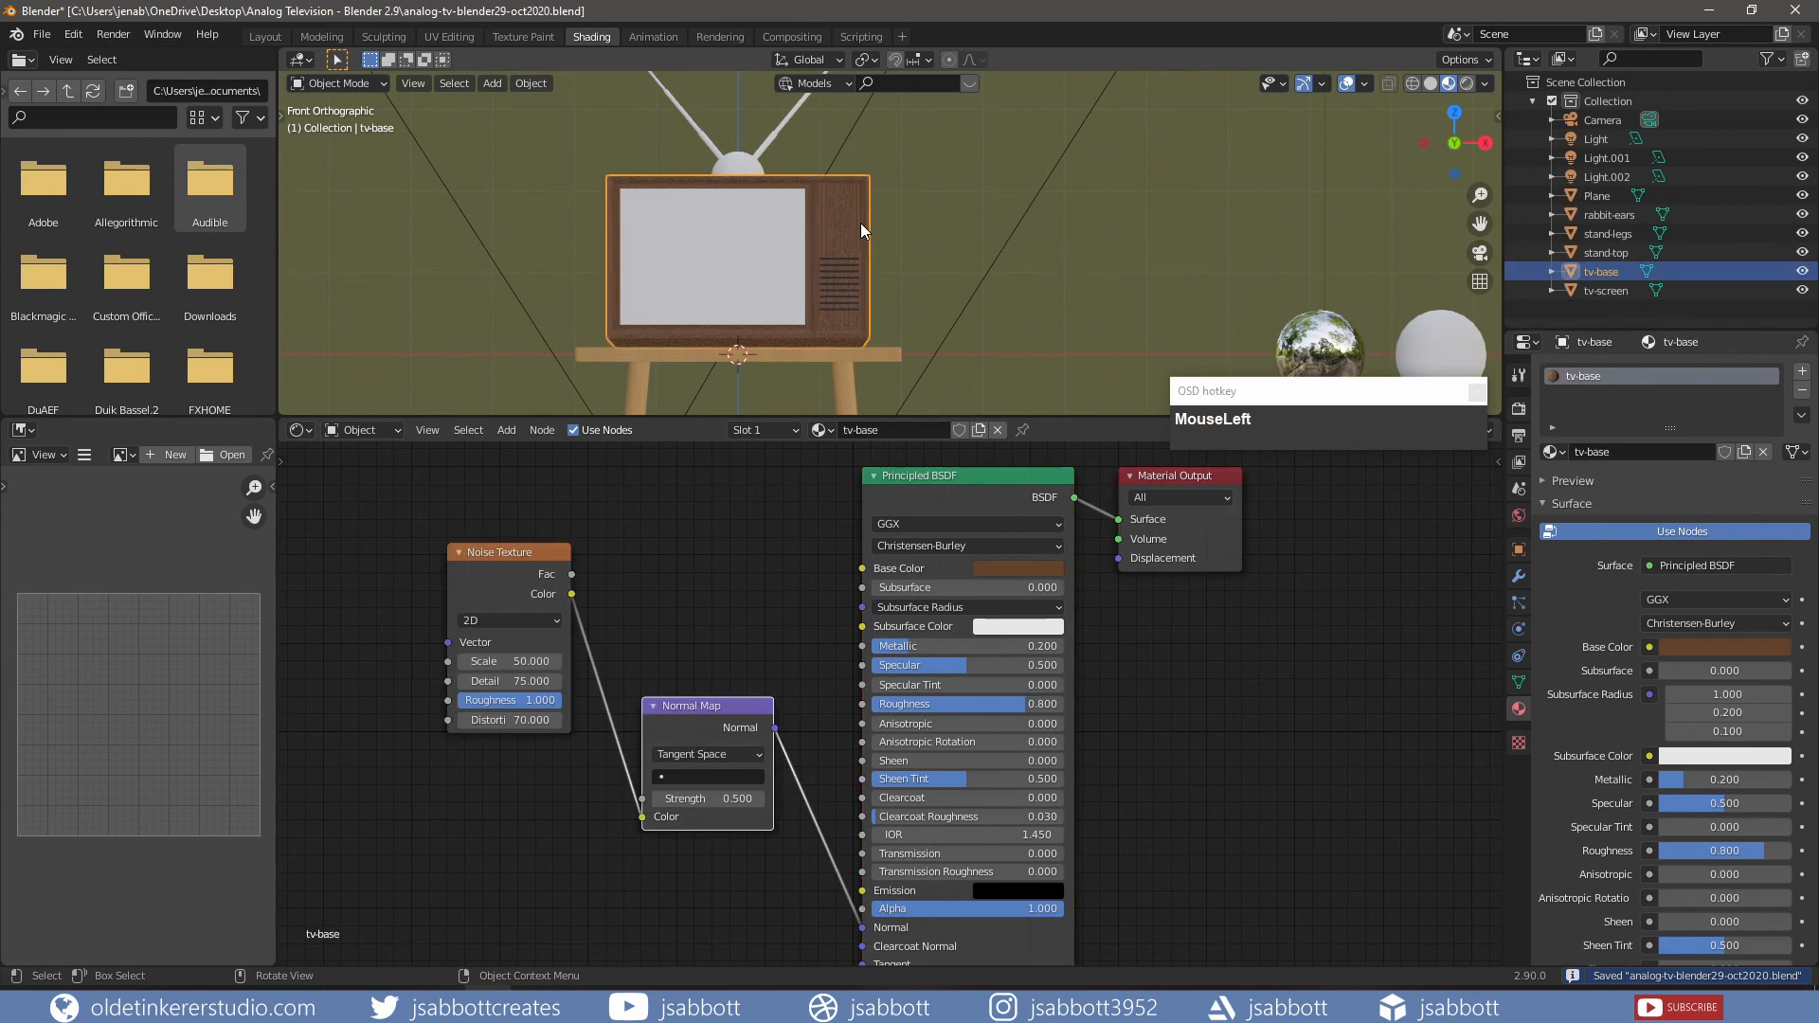
key("Tab")
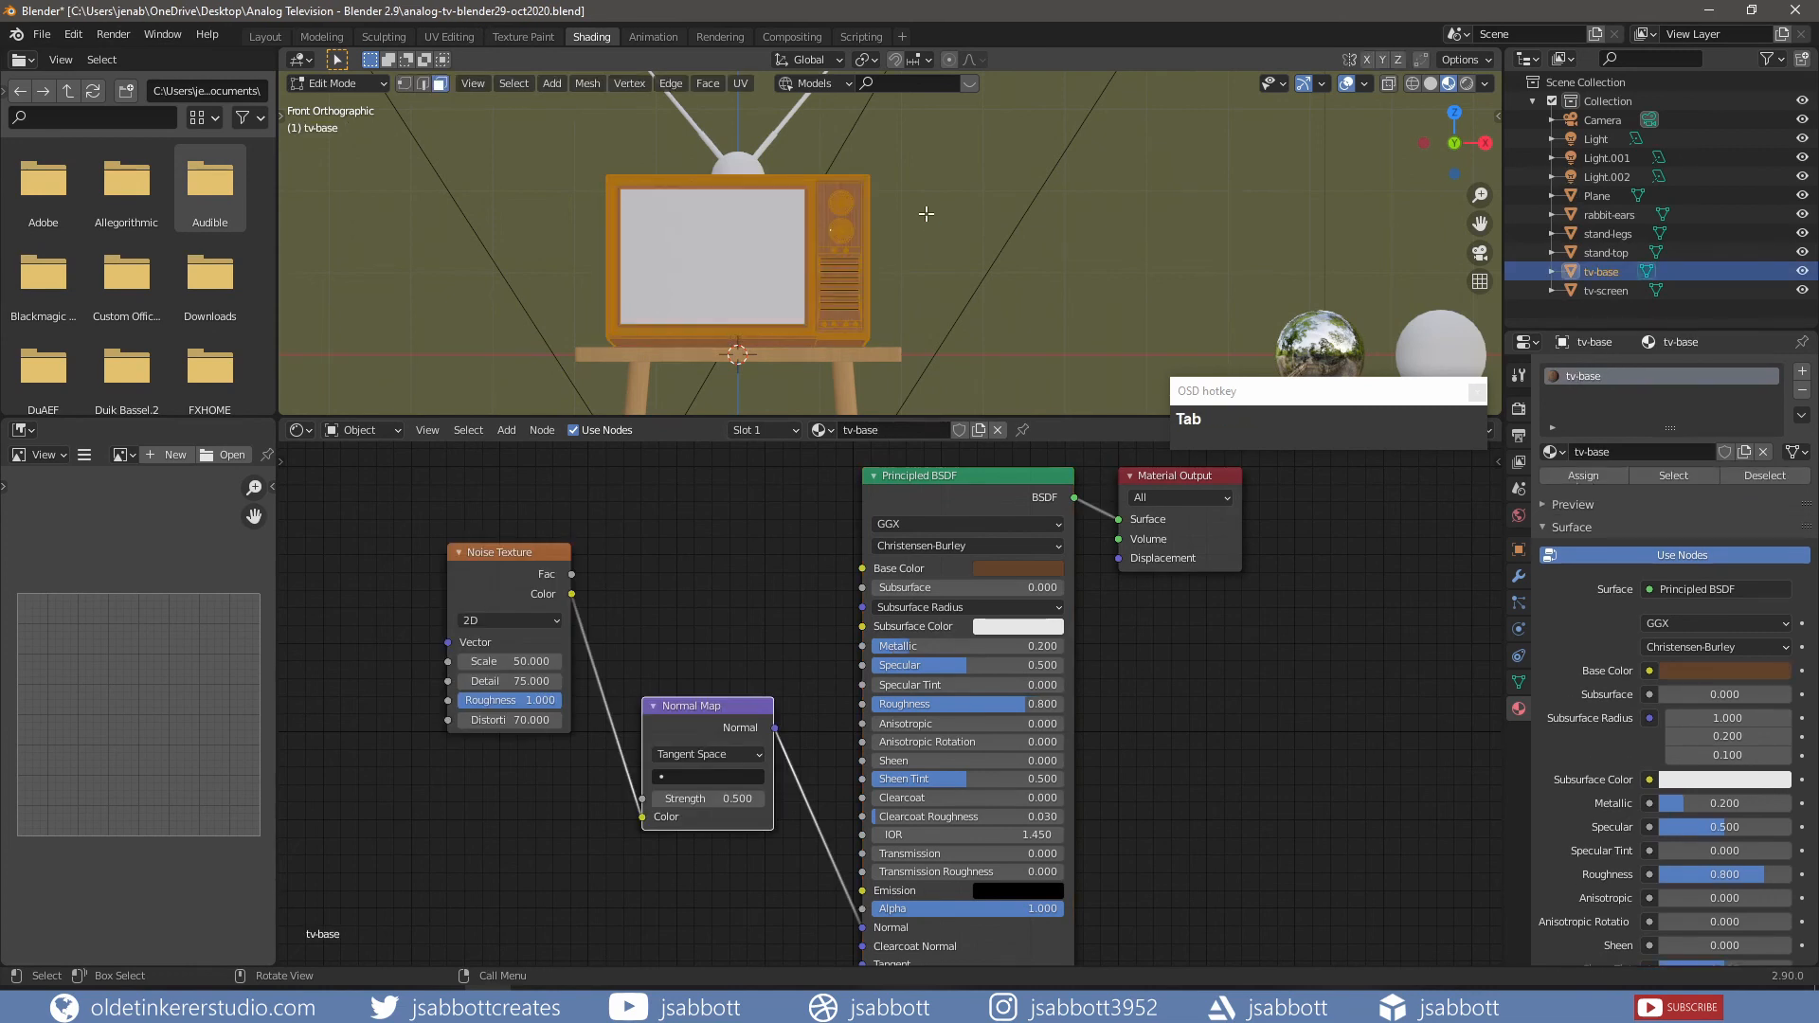
- Add a second material slot to the television body with a new material named knobs
scroll(983, 322, "up", 2)
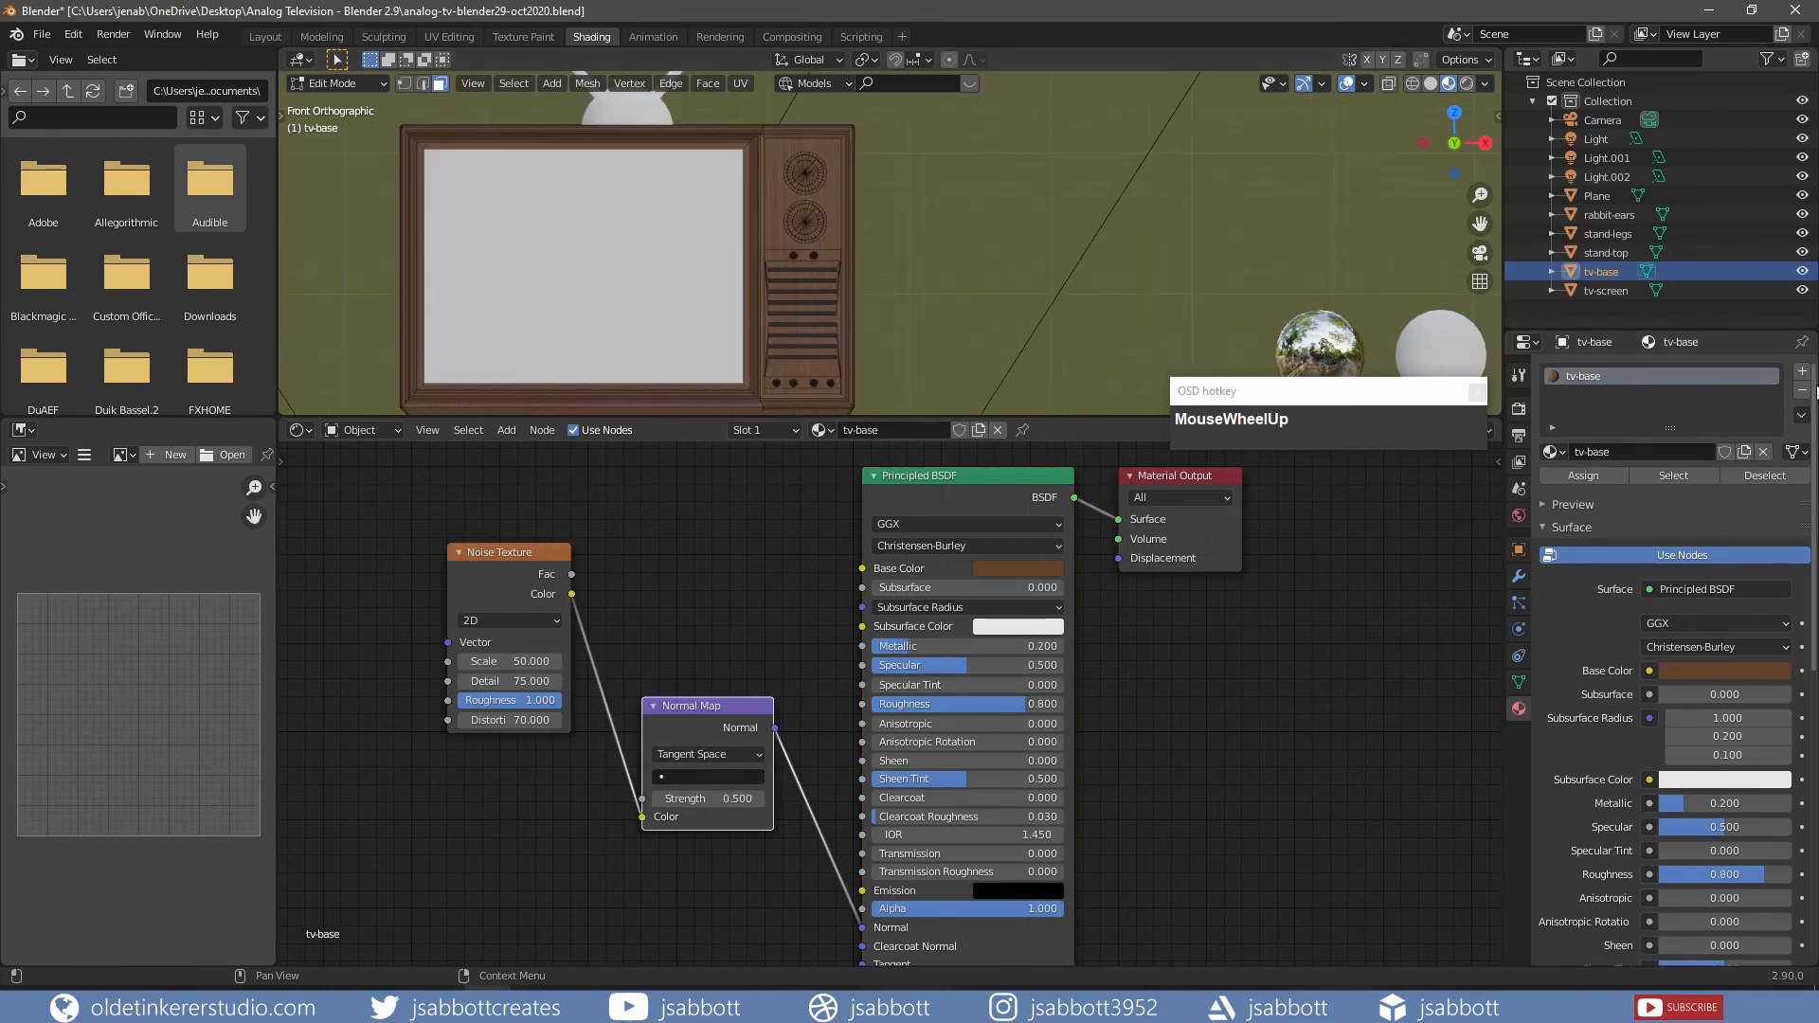
left_click(1802, 371)
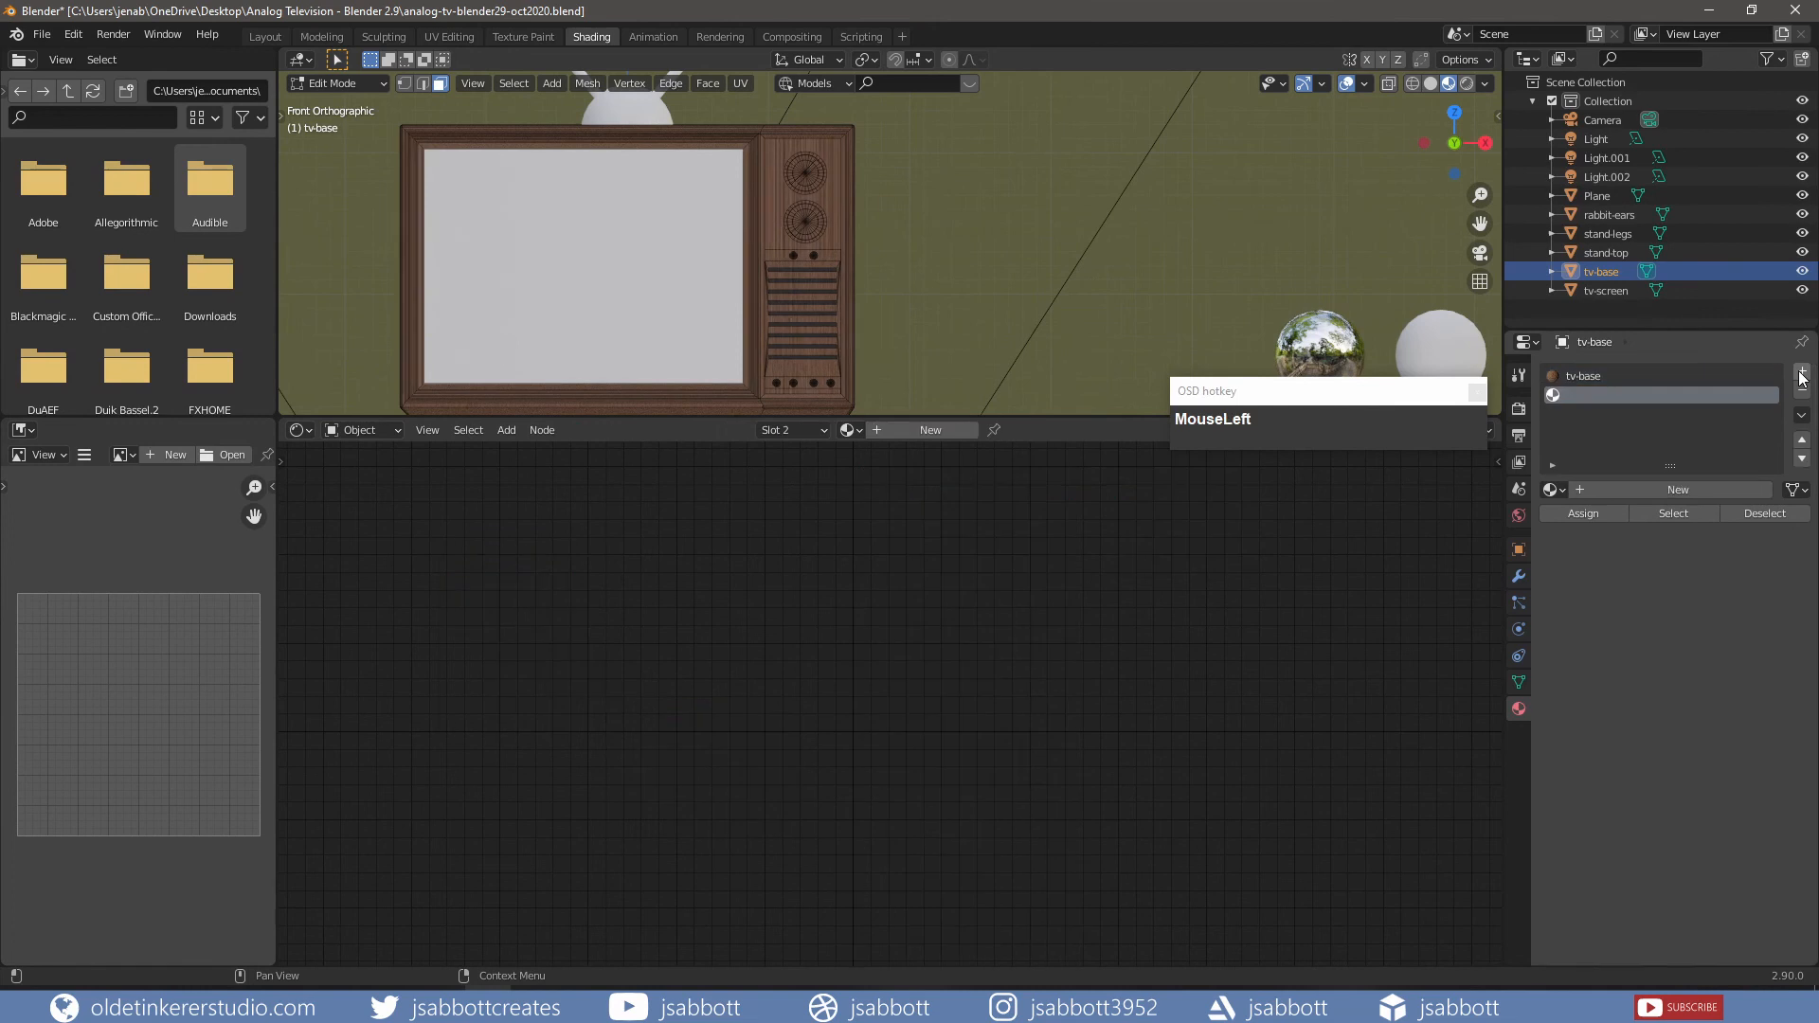
left_click(923, 430)
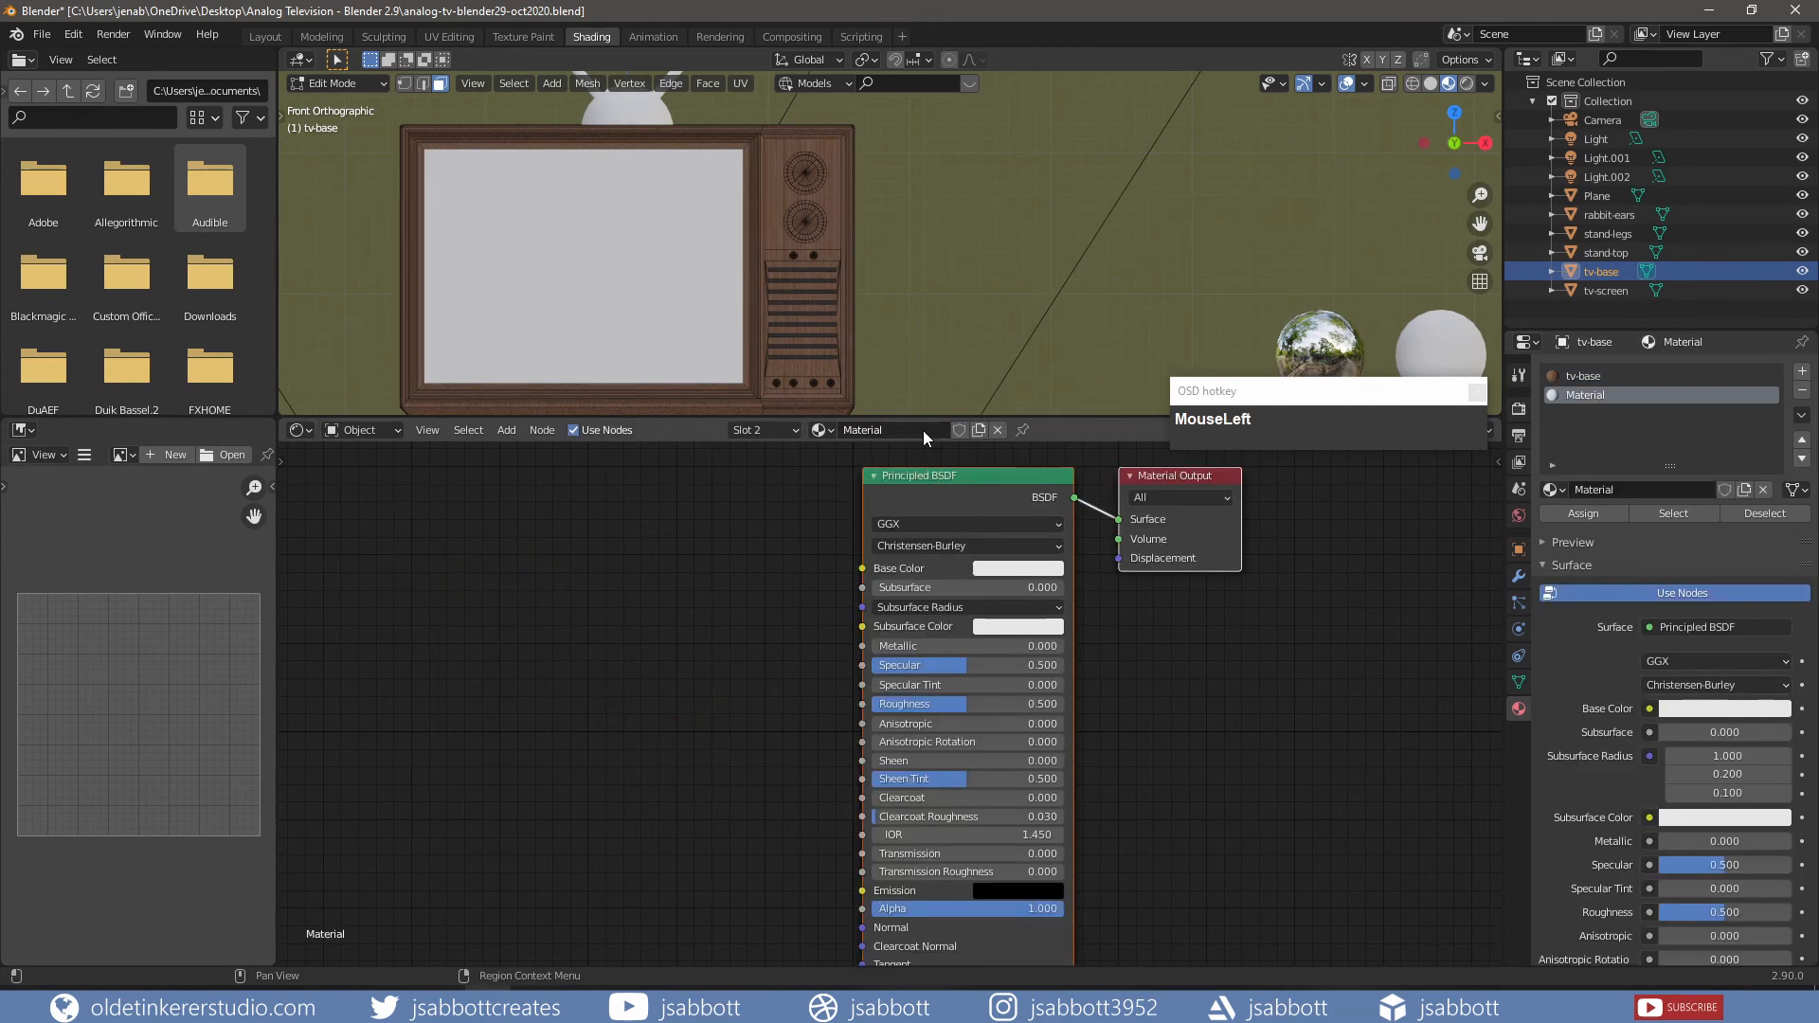
left_click(913, 428)
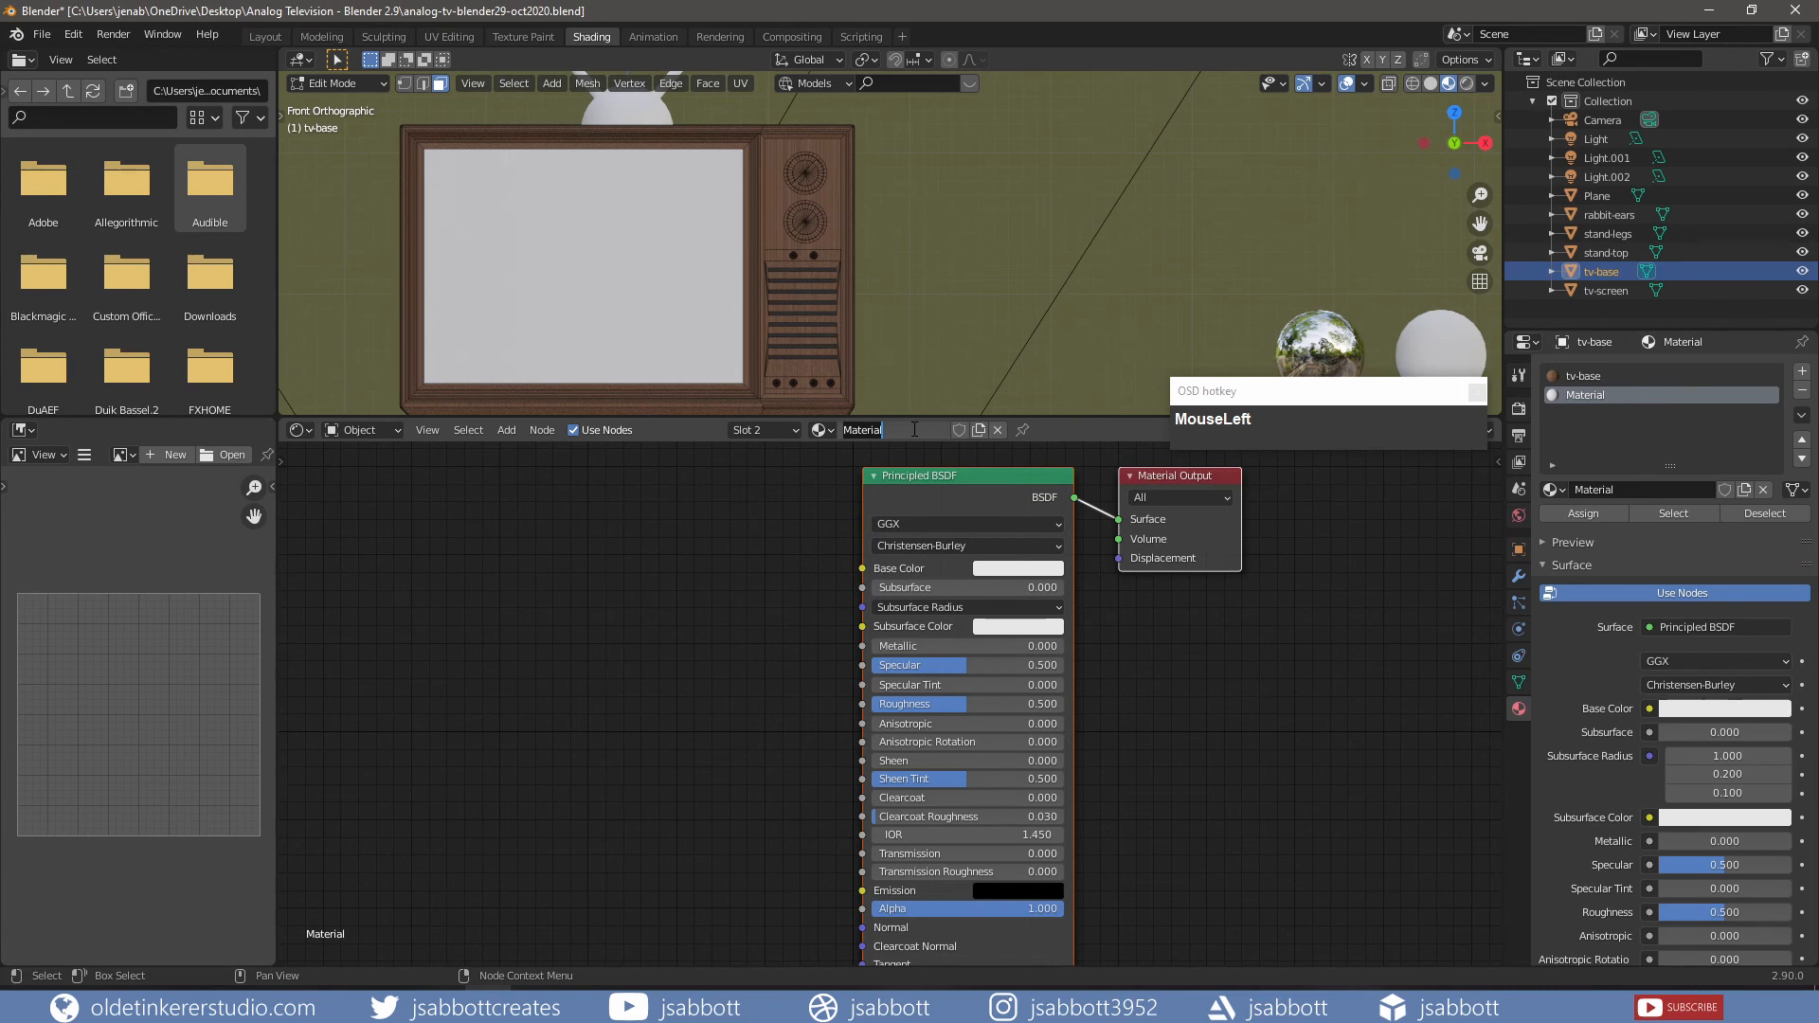
type("knobs")
key("Return")
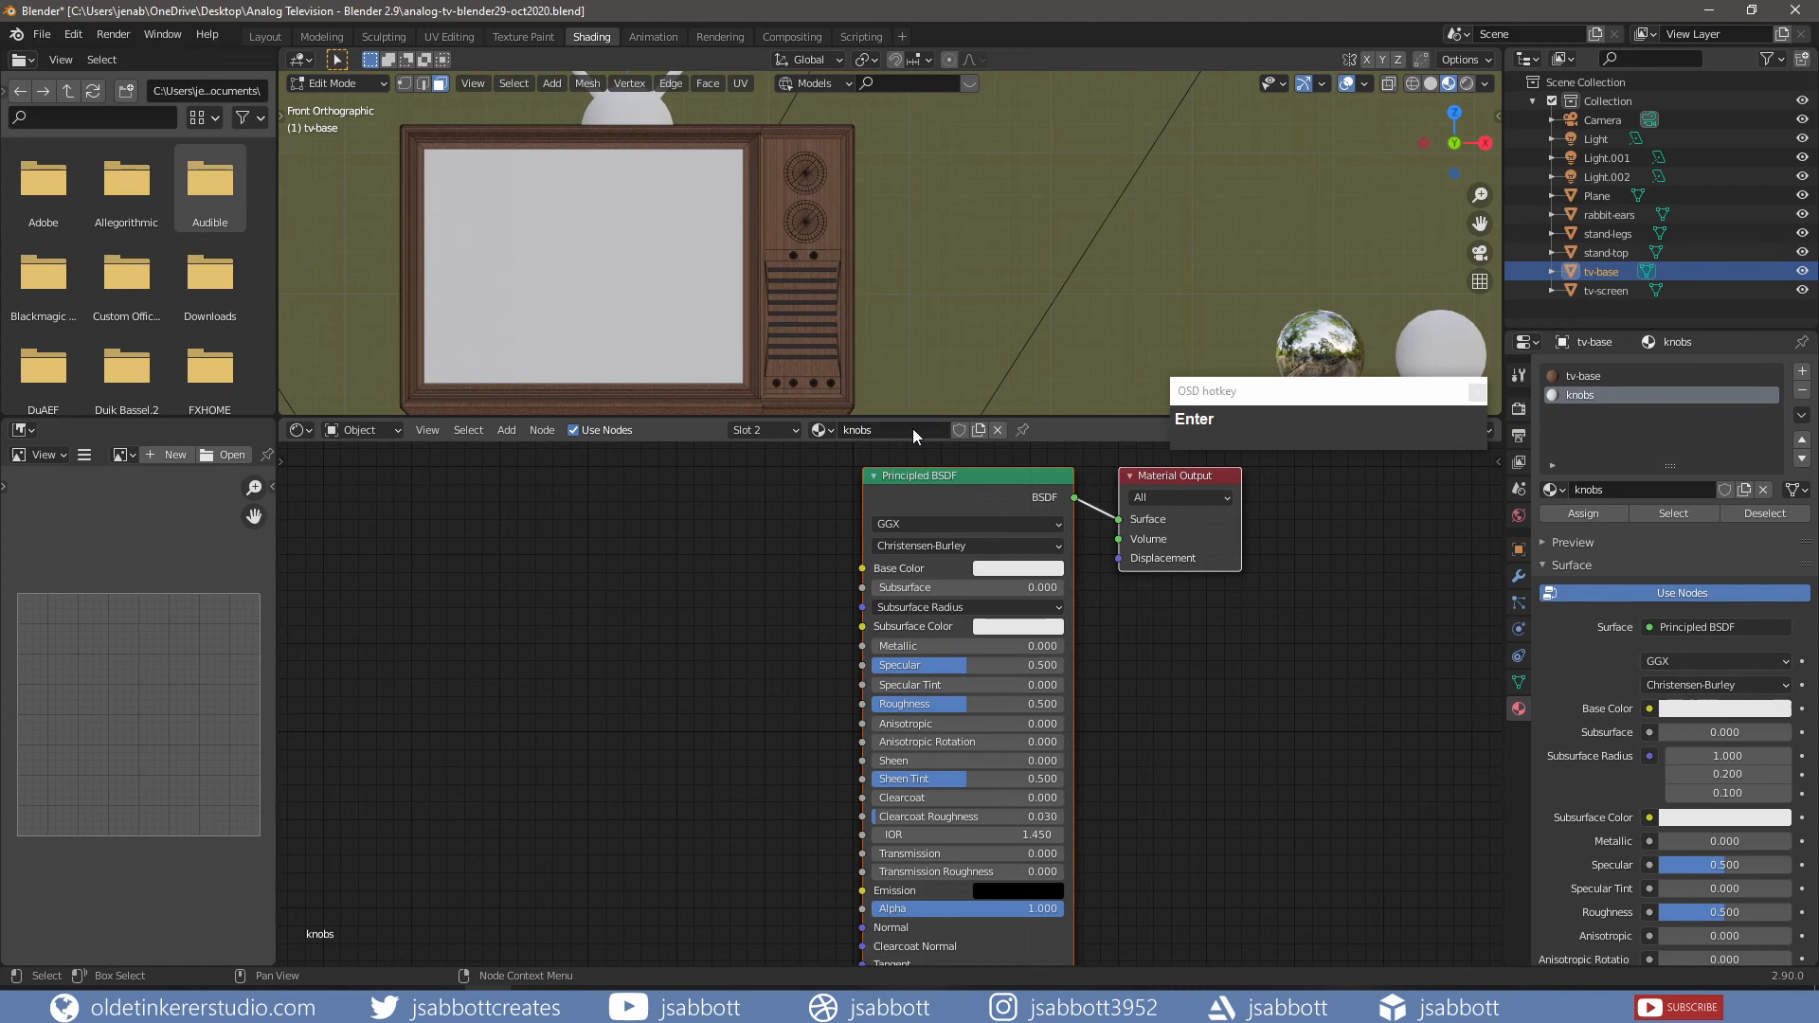
- Set the knobs material's Base Color to hex 262626
left_click(1012, 570)
left_click(1054, 490)
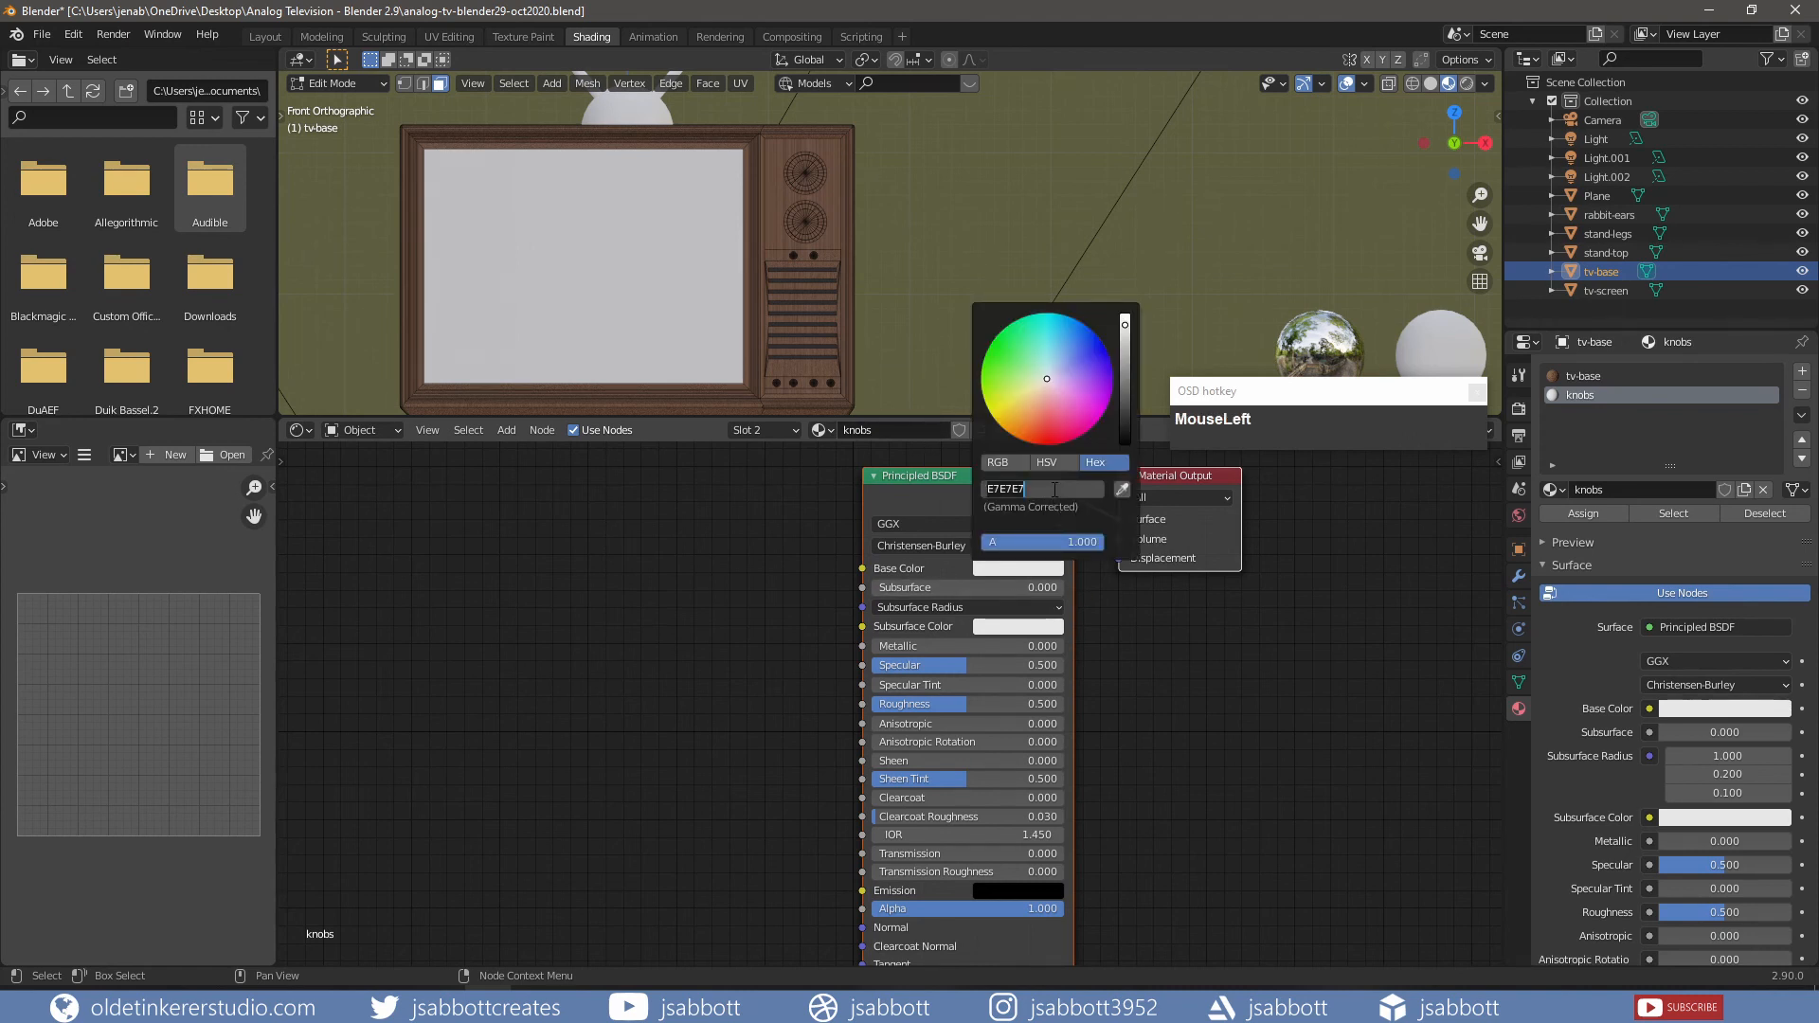
type("262626")
key("Return")
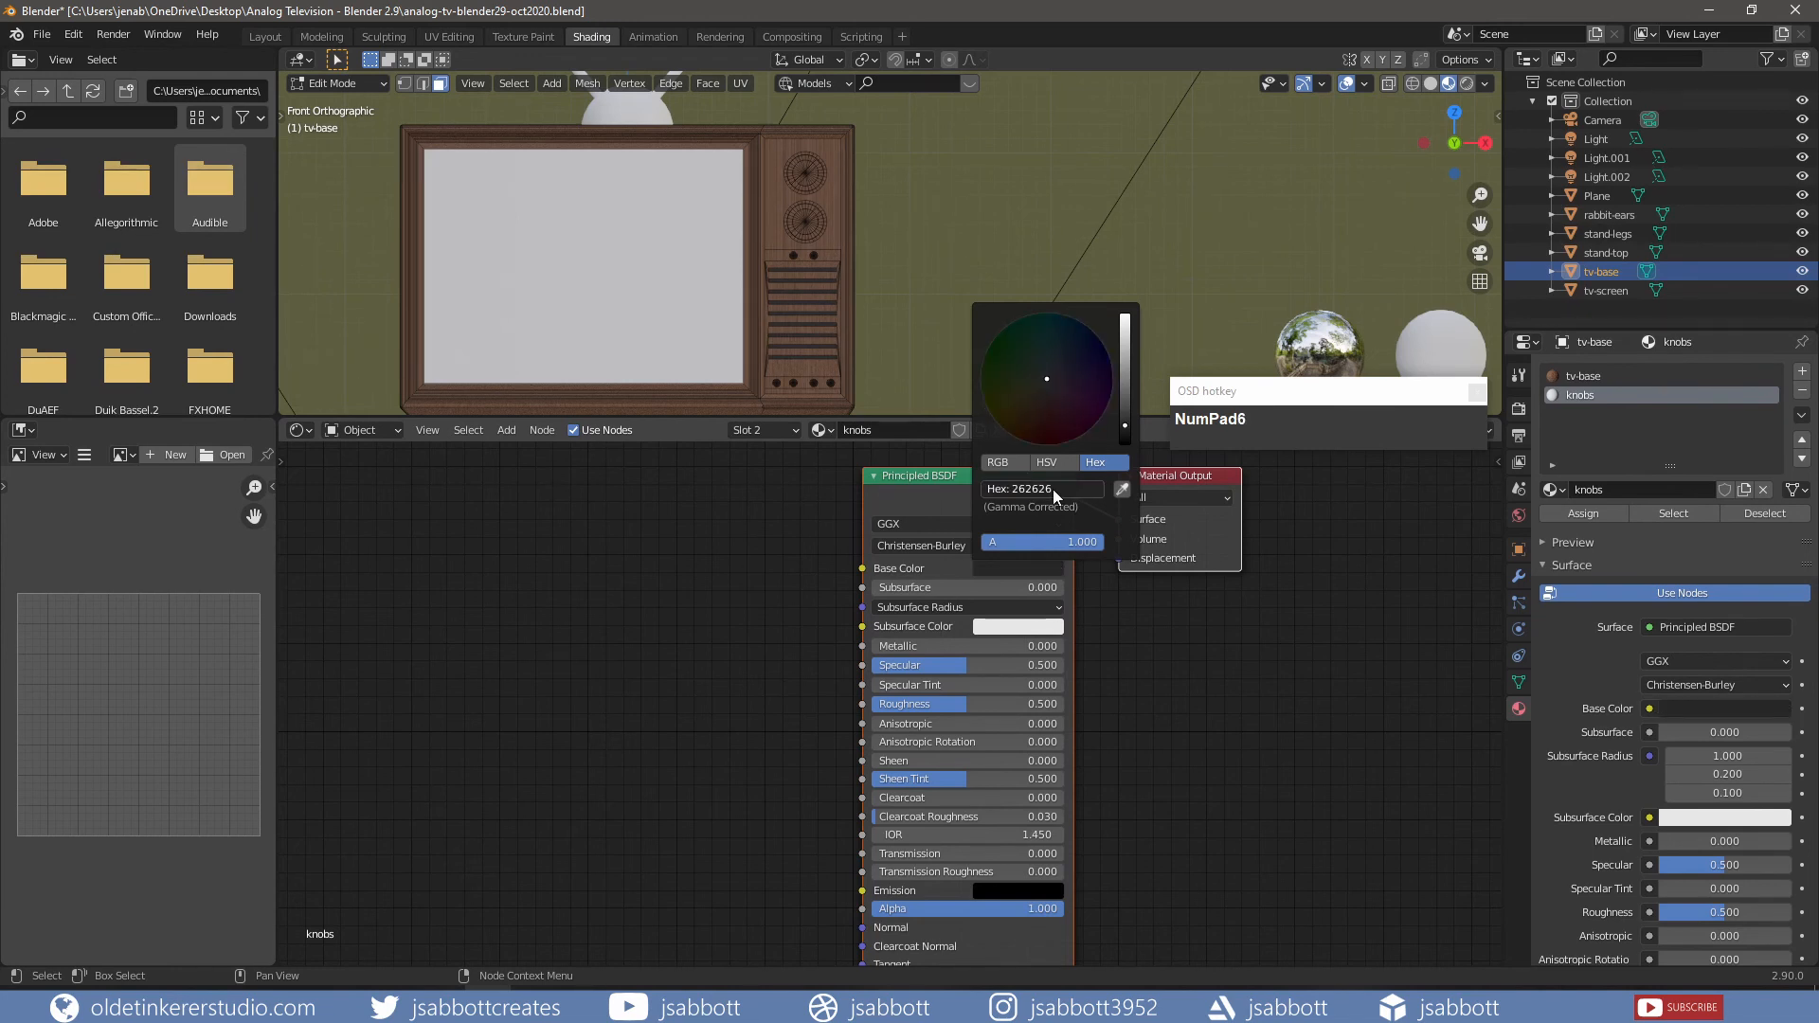
- Set the knobs material's Roughness to 0.9 and Metallic to 0.1
left_click(1015, 705)
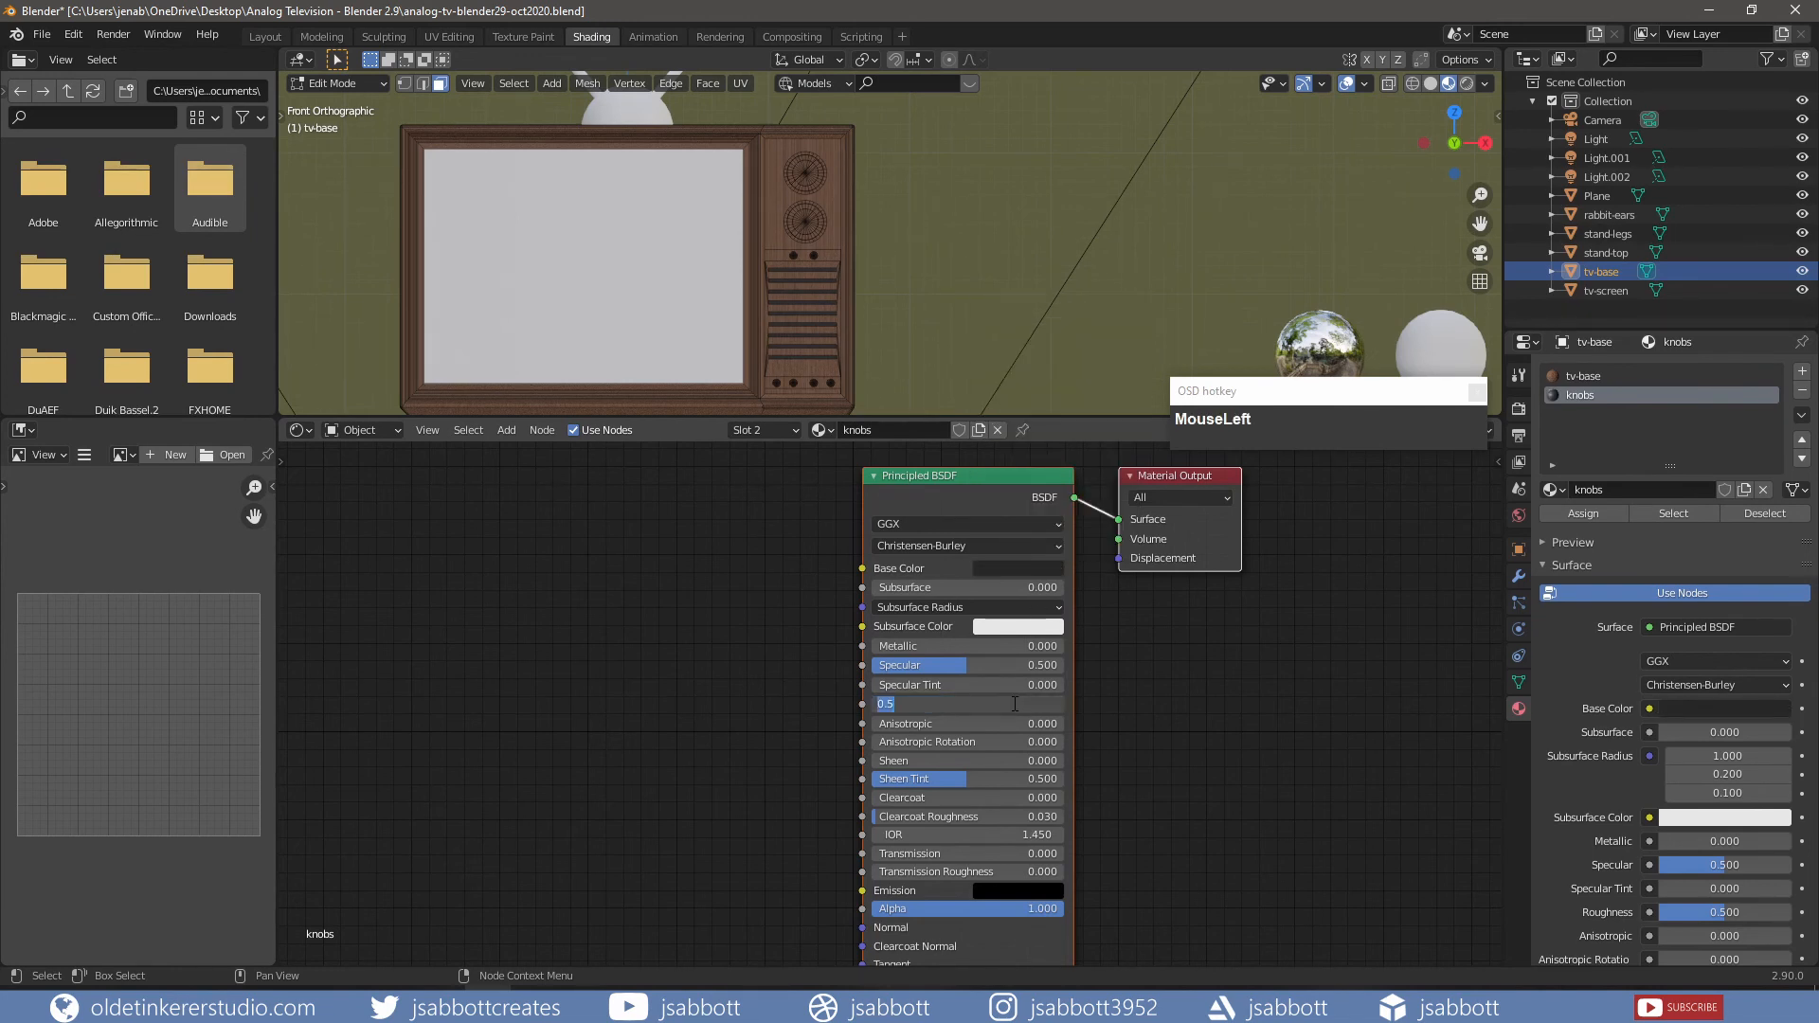
type("0.9")
key("Return")
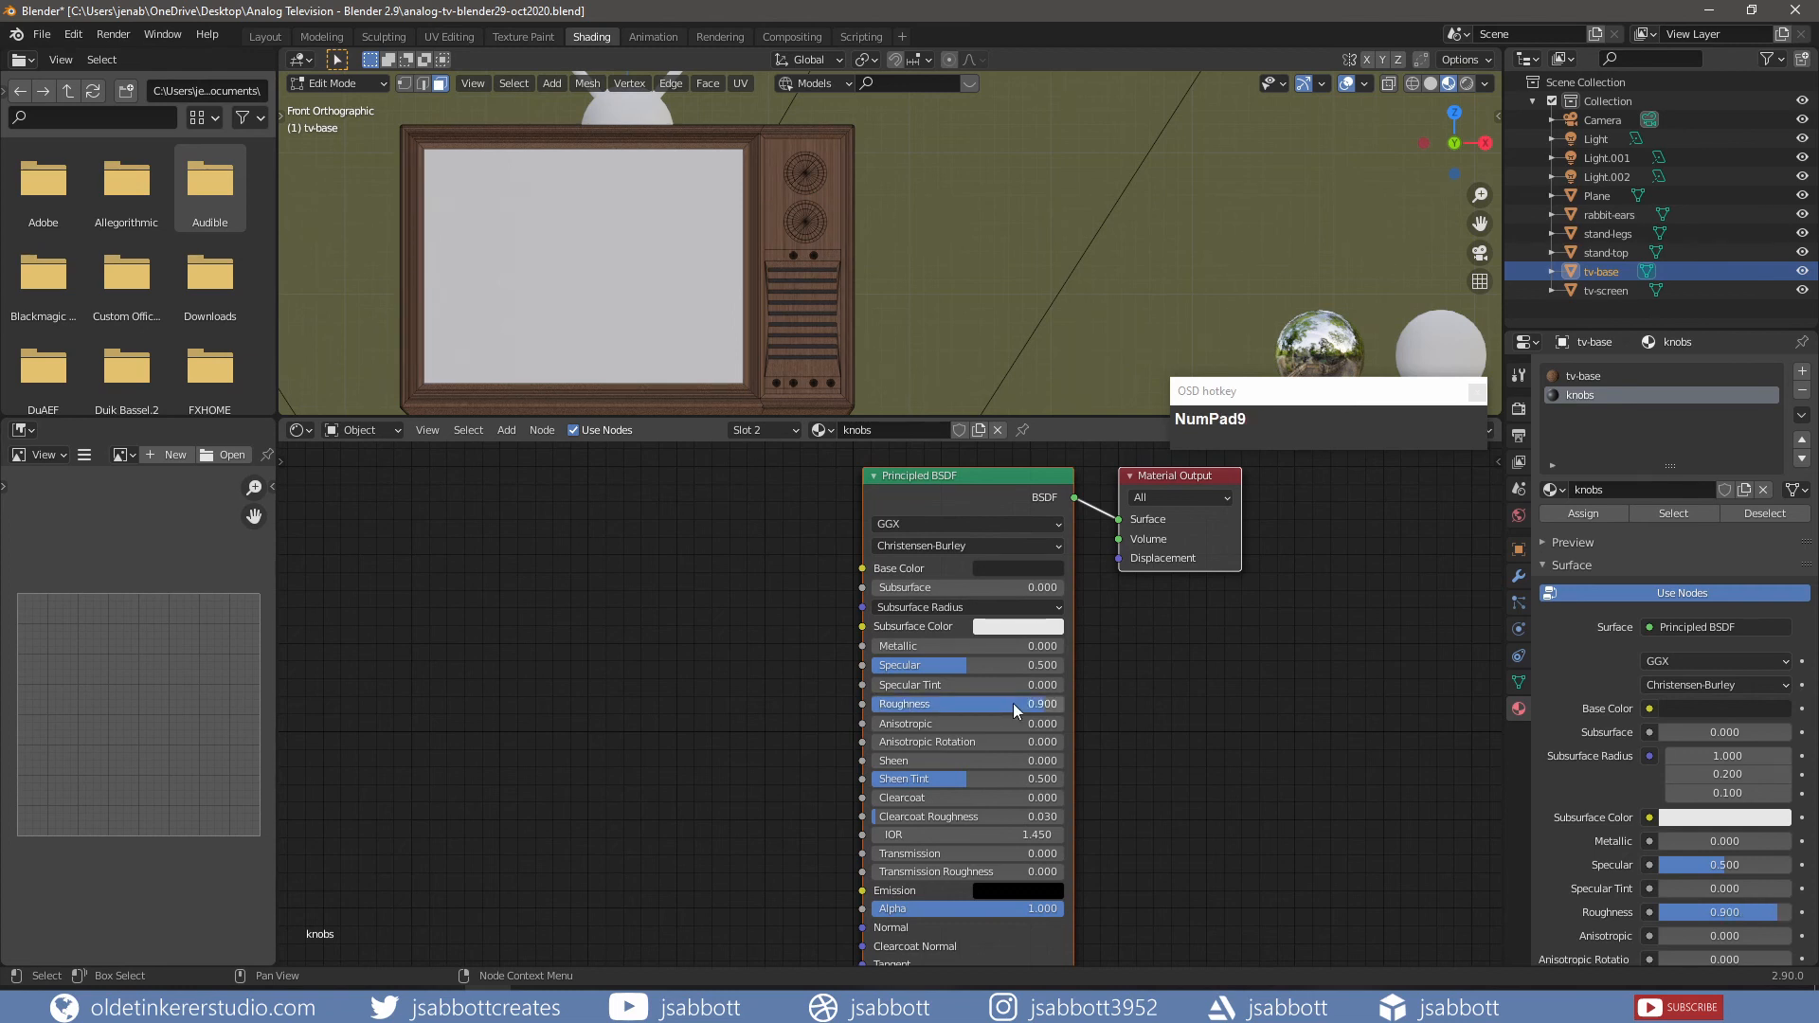
left_click(992, 646)
type(".1")
key("Return")
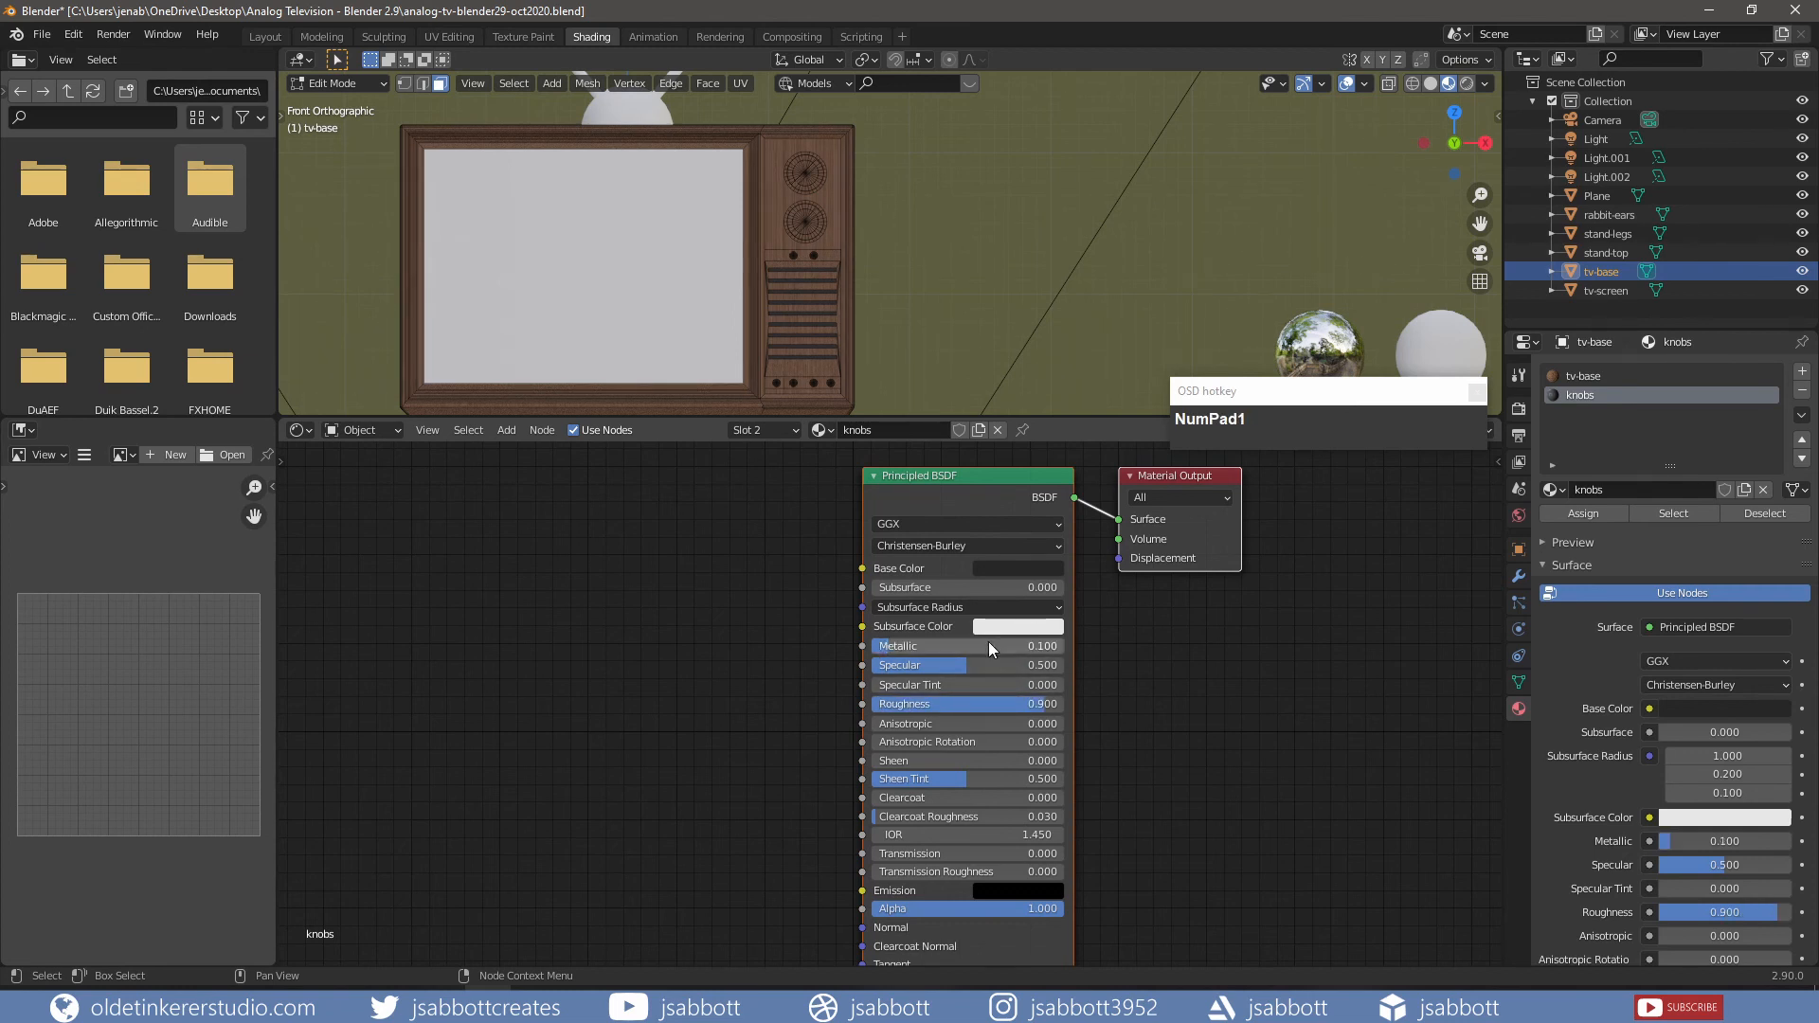
- Assign the knobs material to the small round knobs above and below the speaker slats, leaving nothing selected
scroll(847, 287, "up", 4)
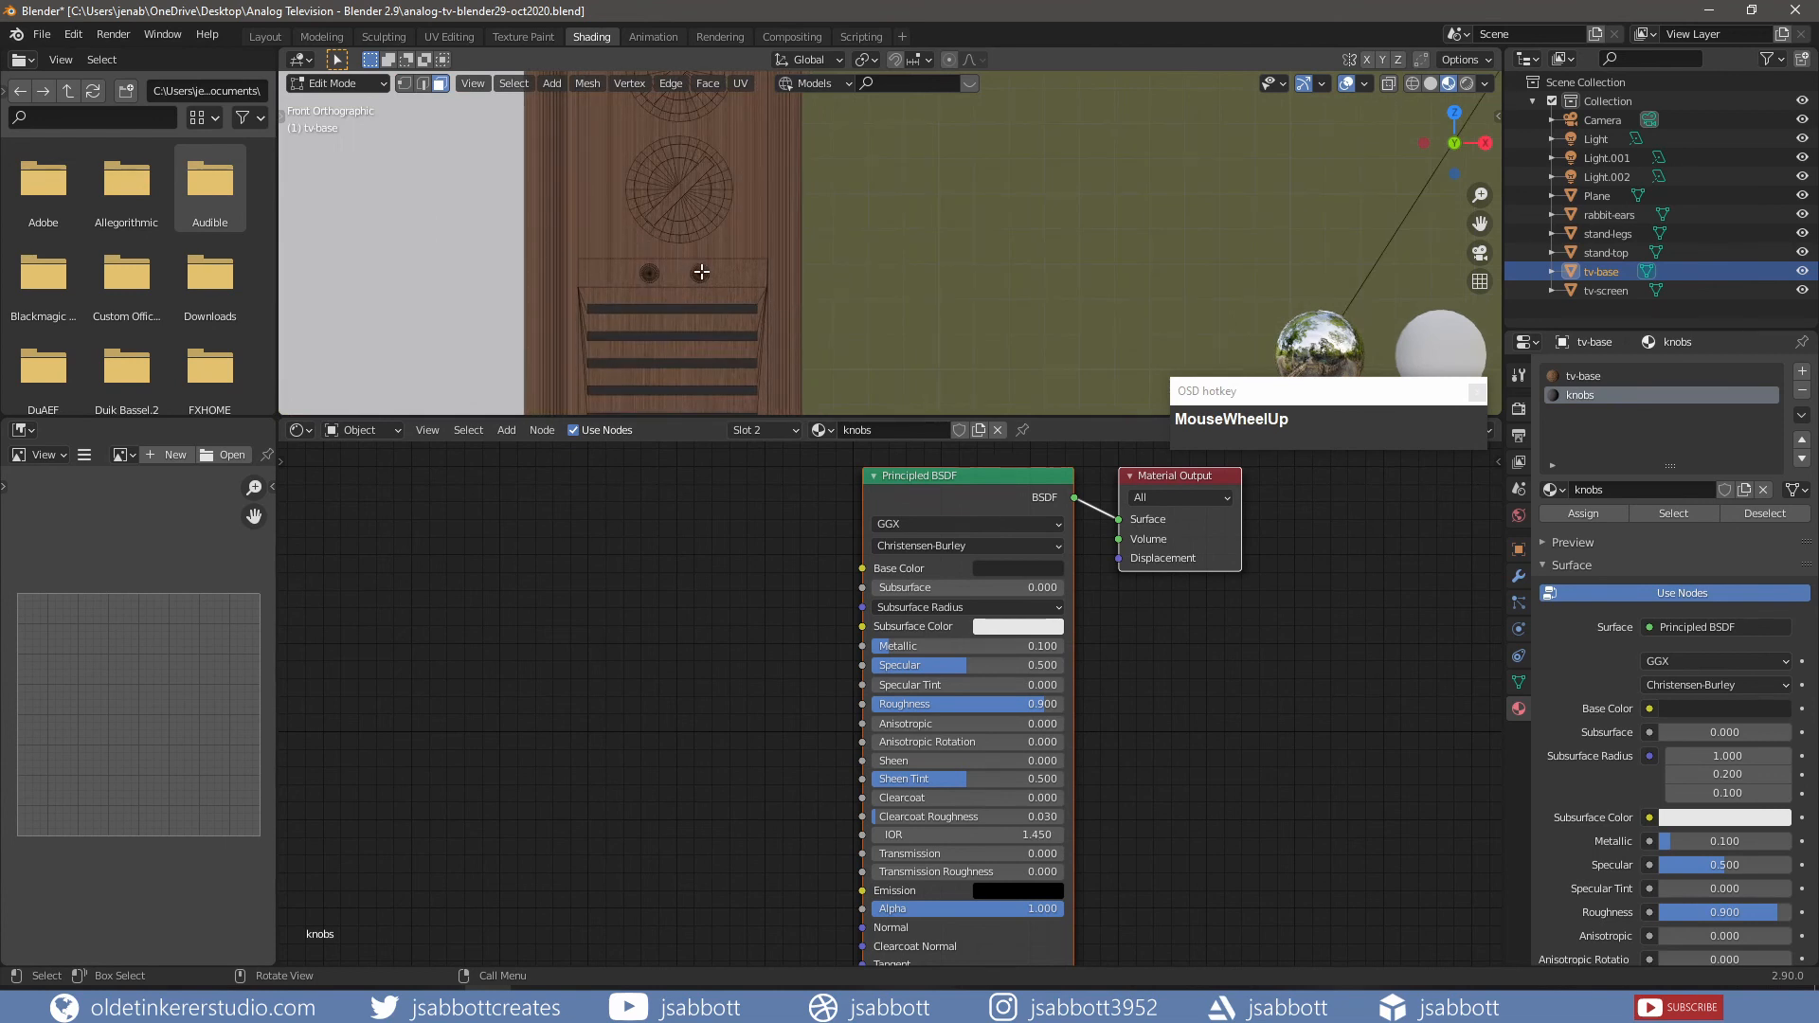
key("l")
middle_click_drag(940, 321, 898, 51, "shift")
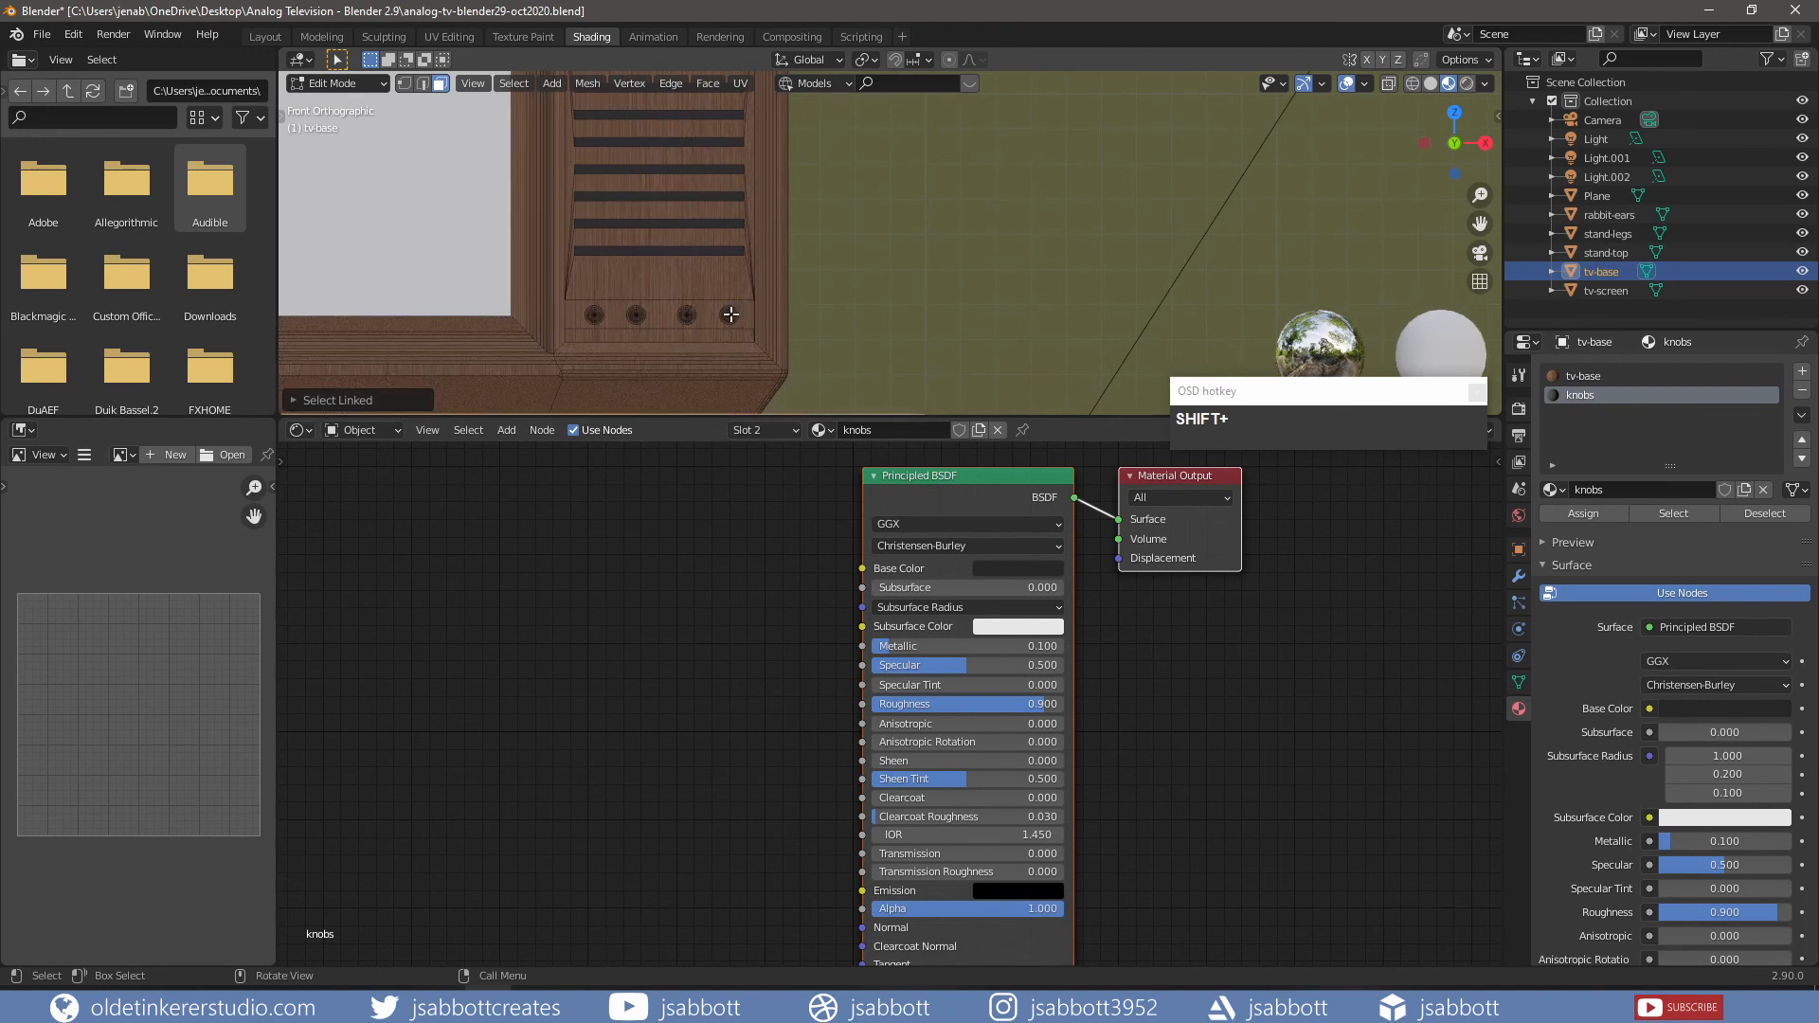
key("l")
key("l")
key("l")
key("l")
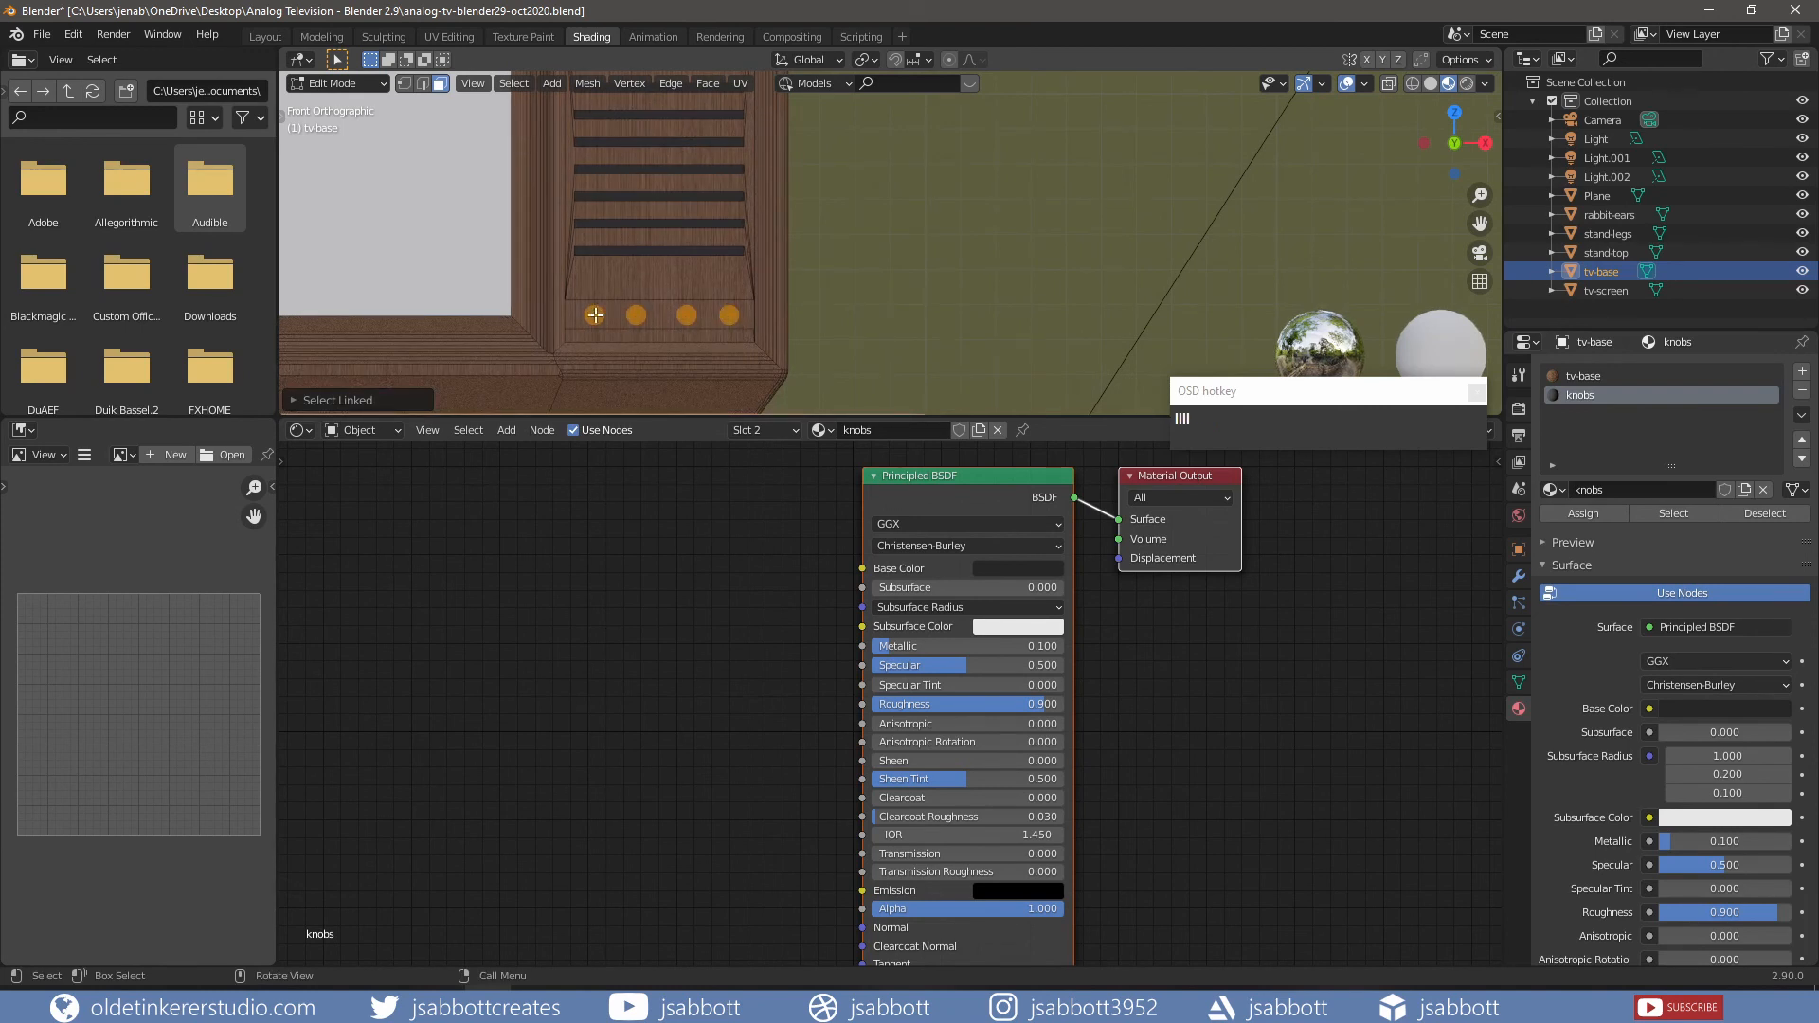
left_click(1583, 513)
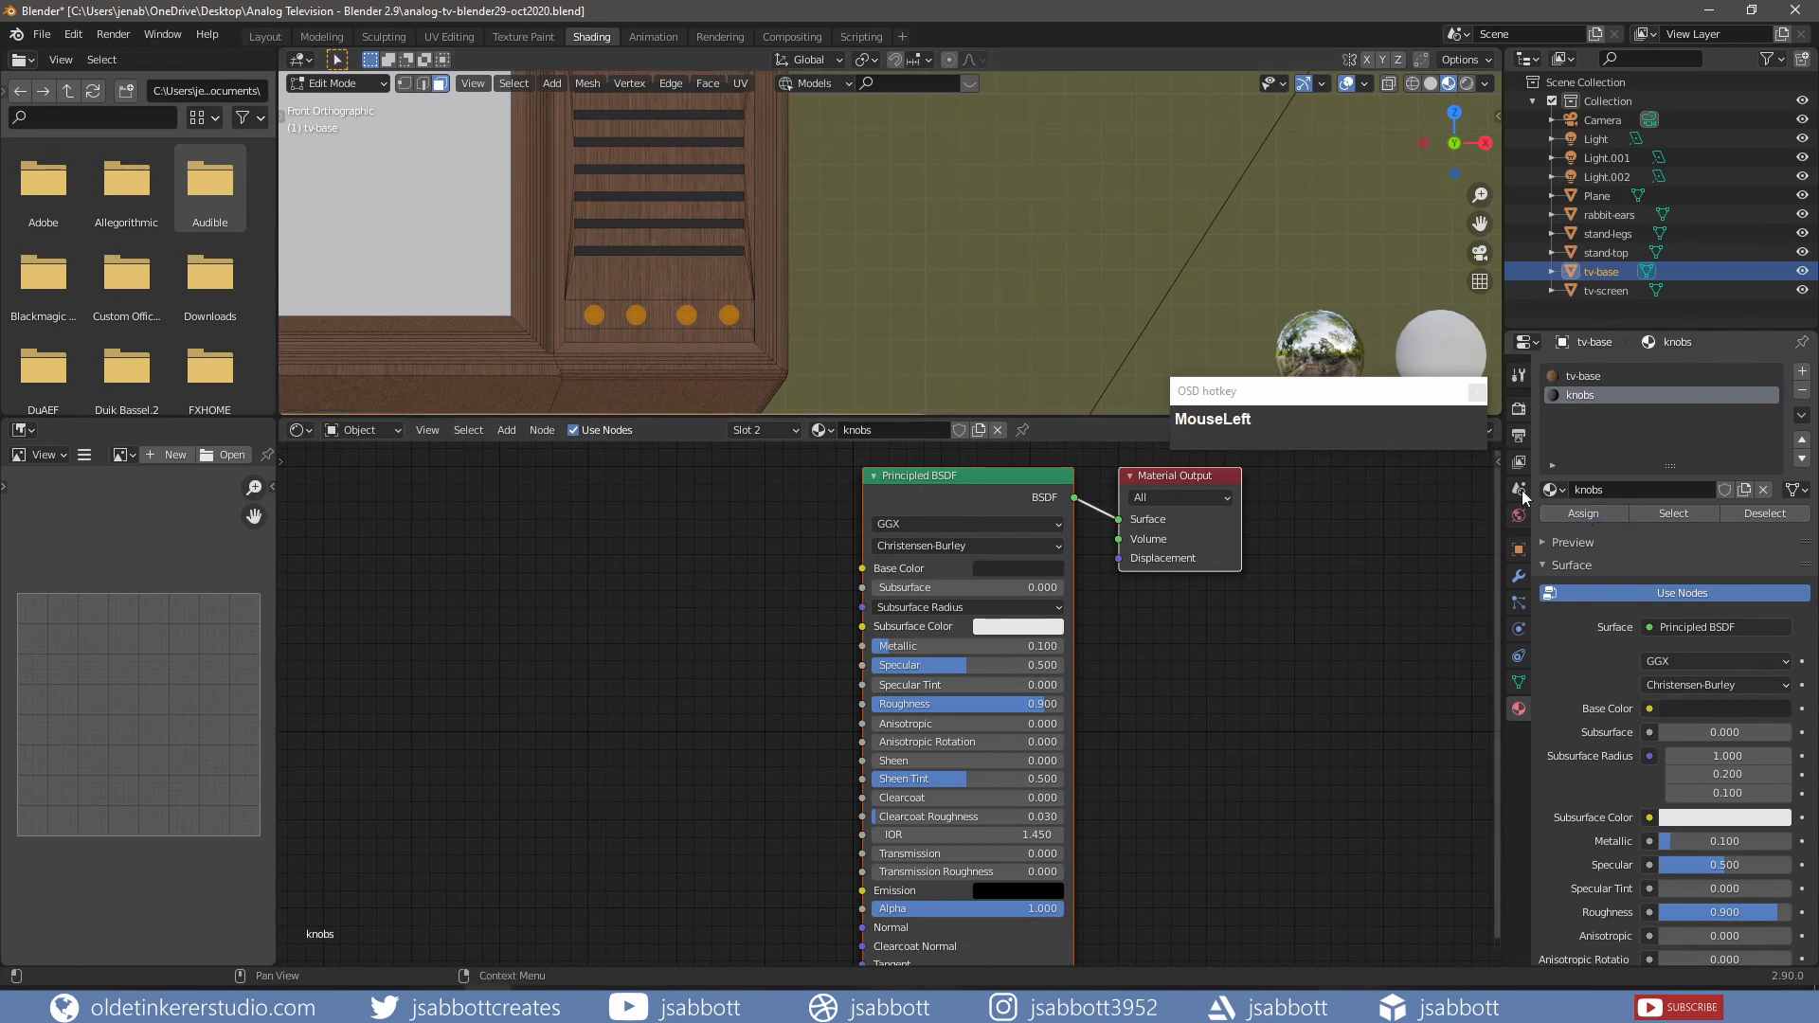
key("alt+a")
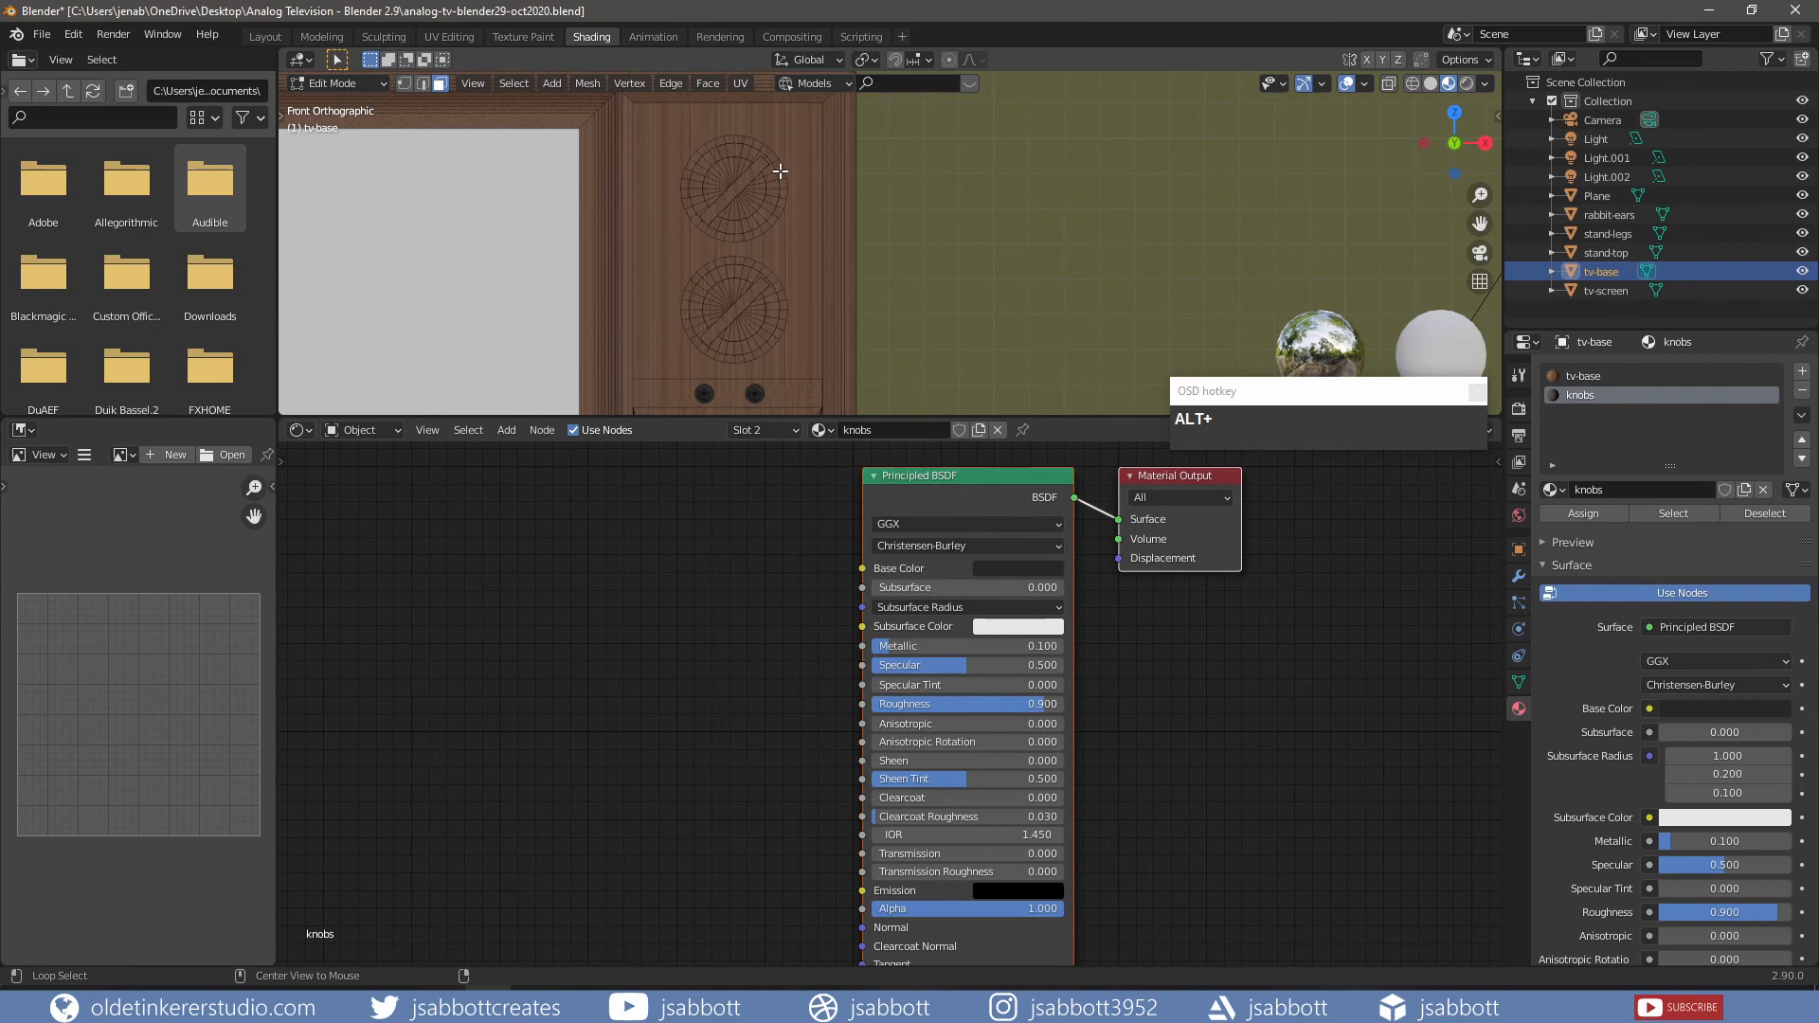
- Assign the knobs material to the outer ring faces of the two large dials and clear the selection
left_click(780, 169, "alt")
left_click(775, 228, "alt+shift")
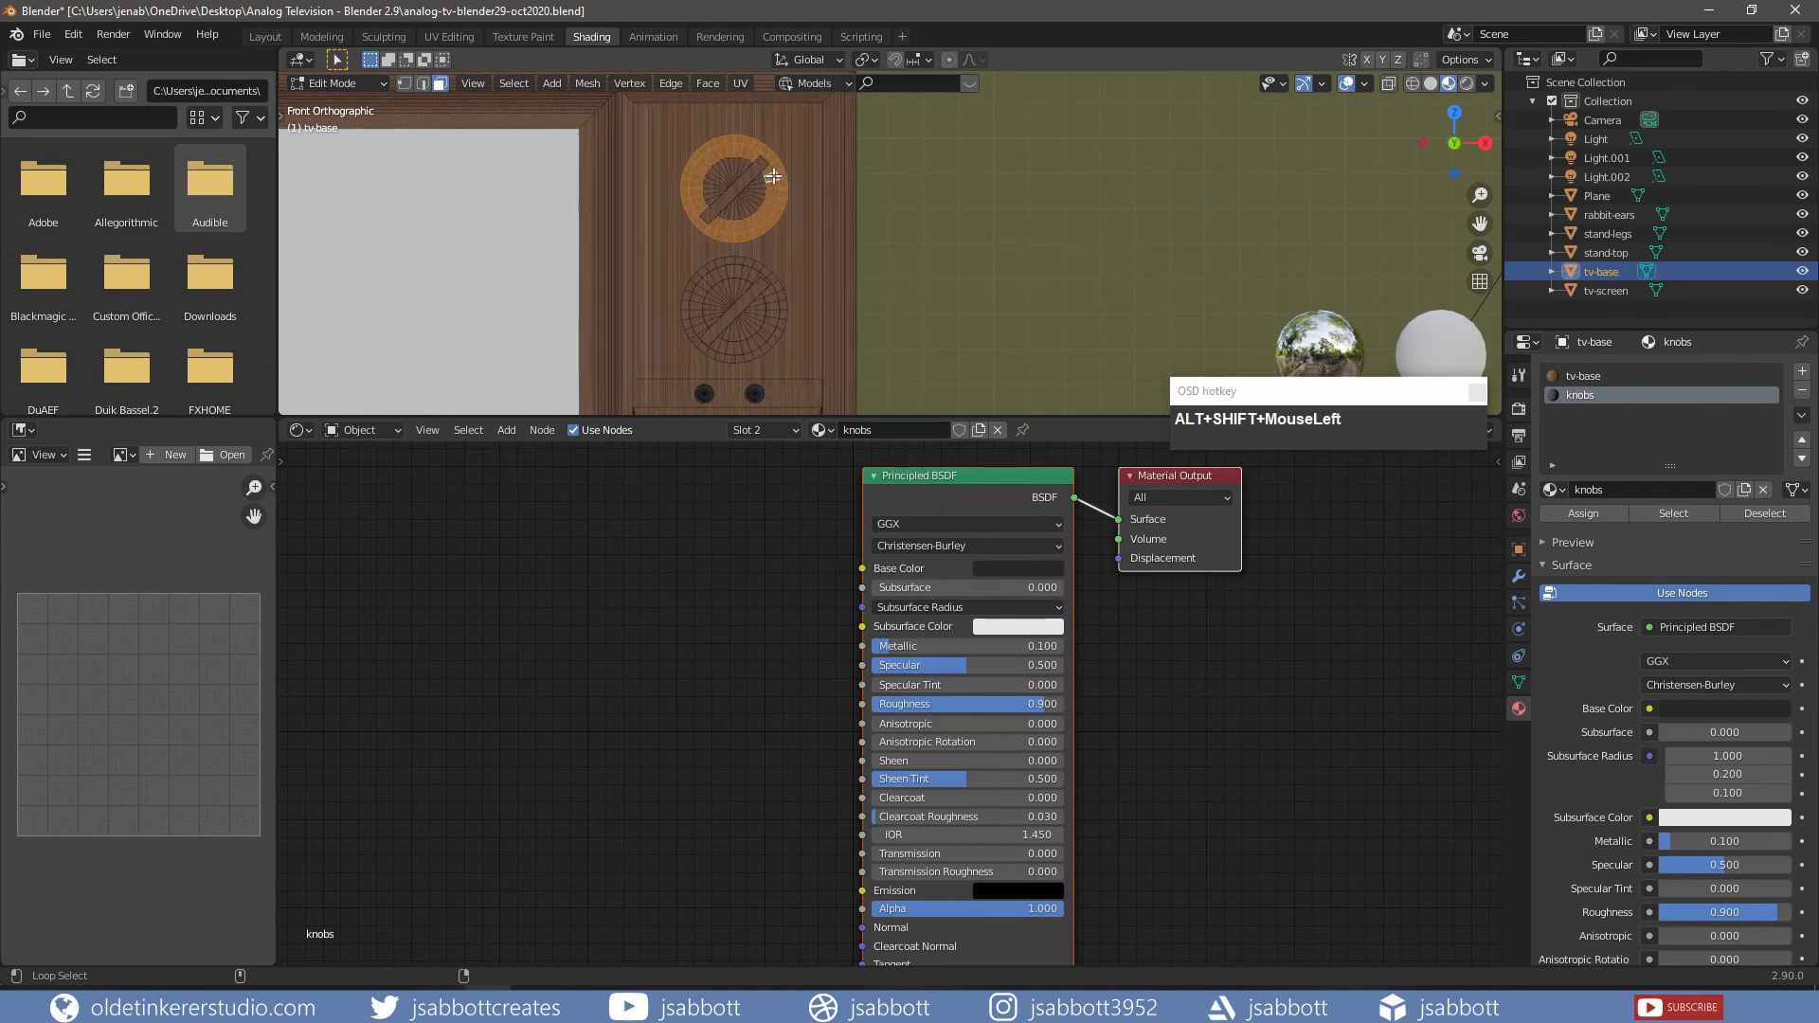
left_click(753, 265, "alt+shift")
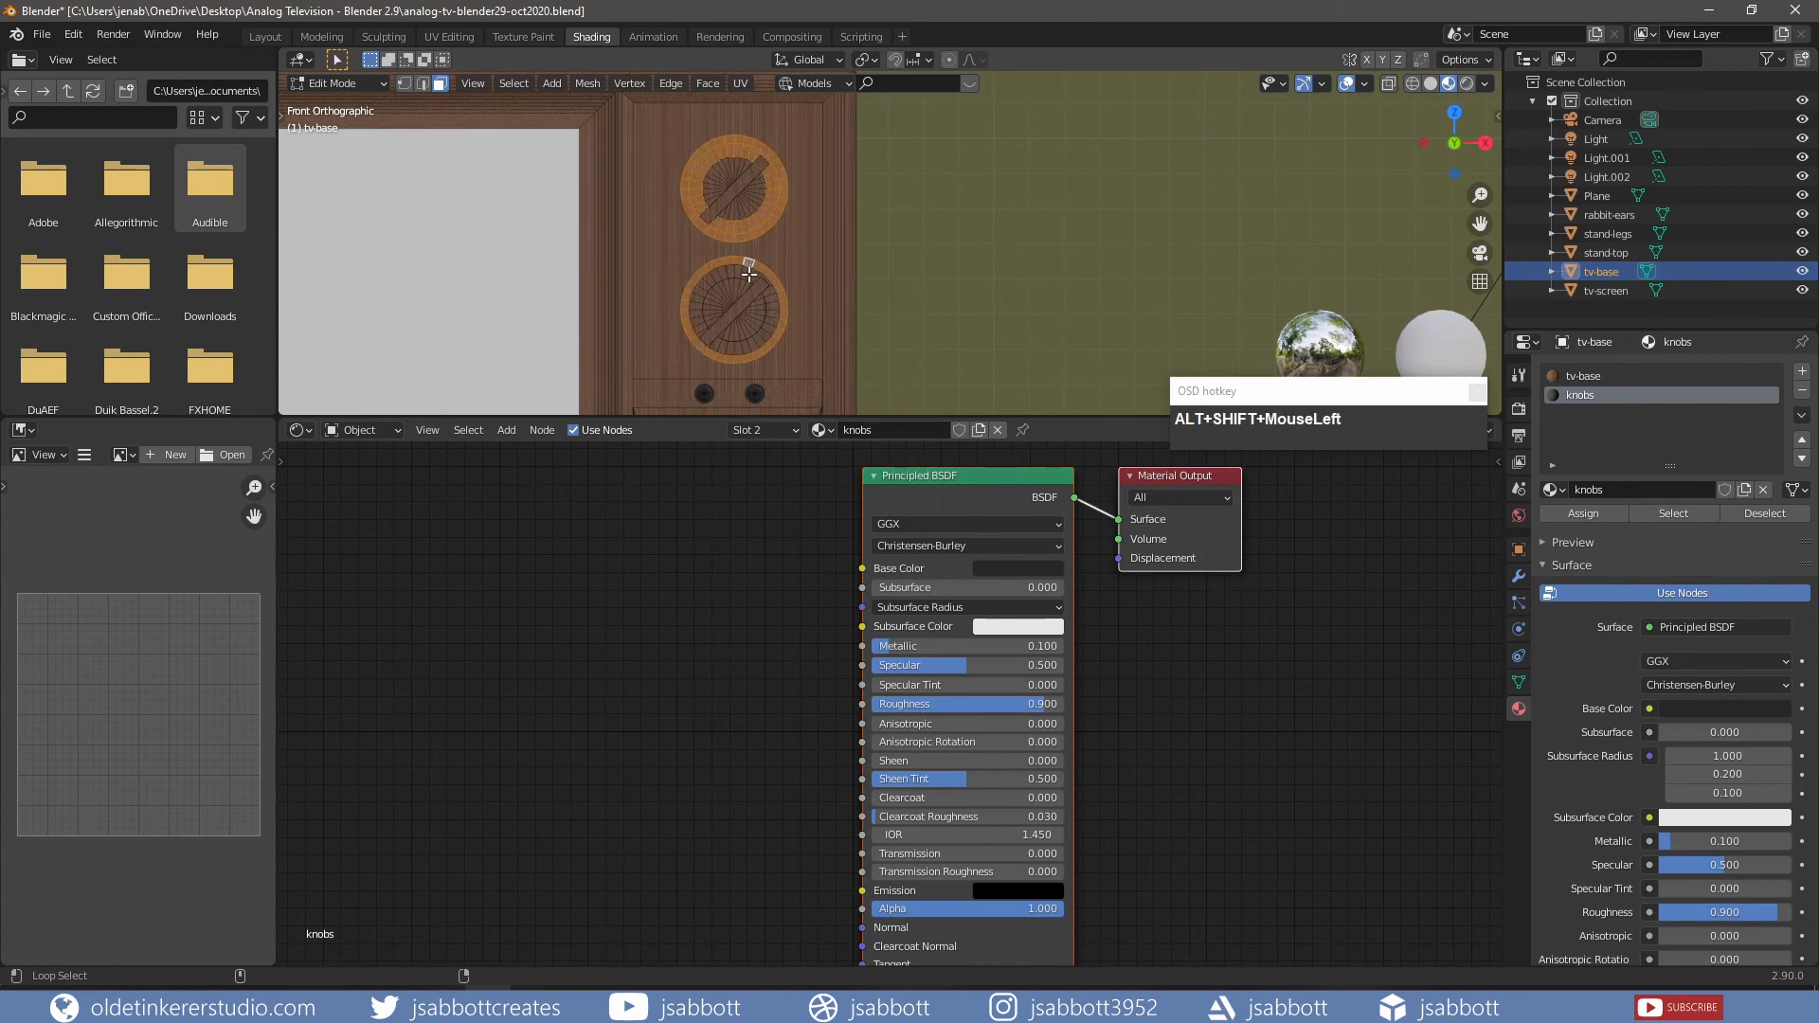
left_click(747, 273, "alt+shift")
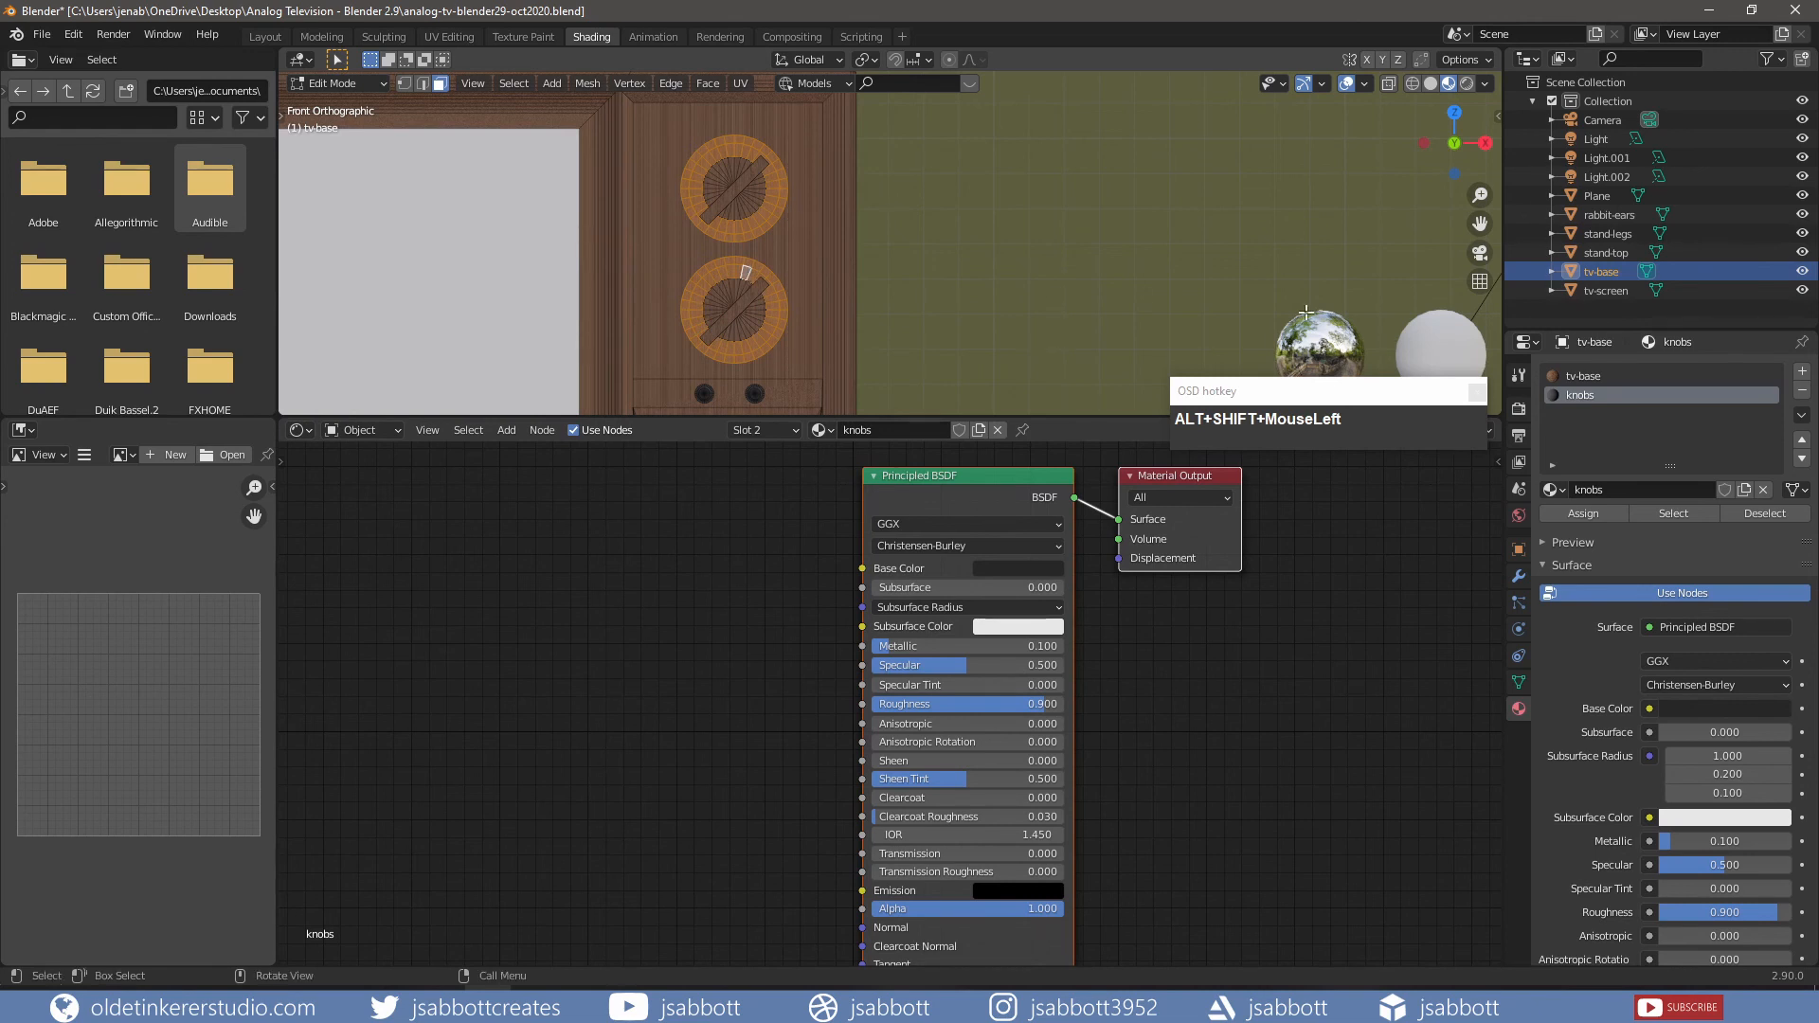
left_click(1578, 515)
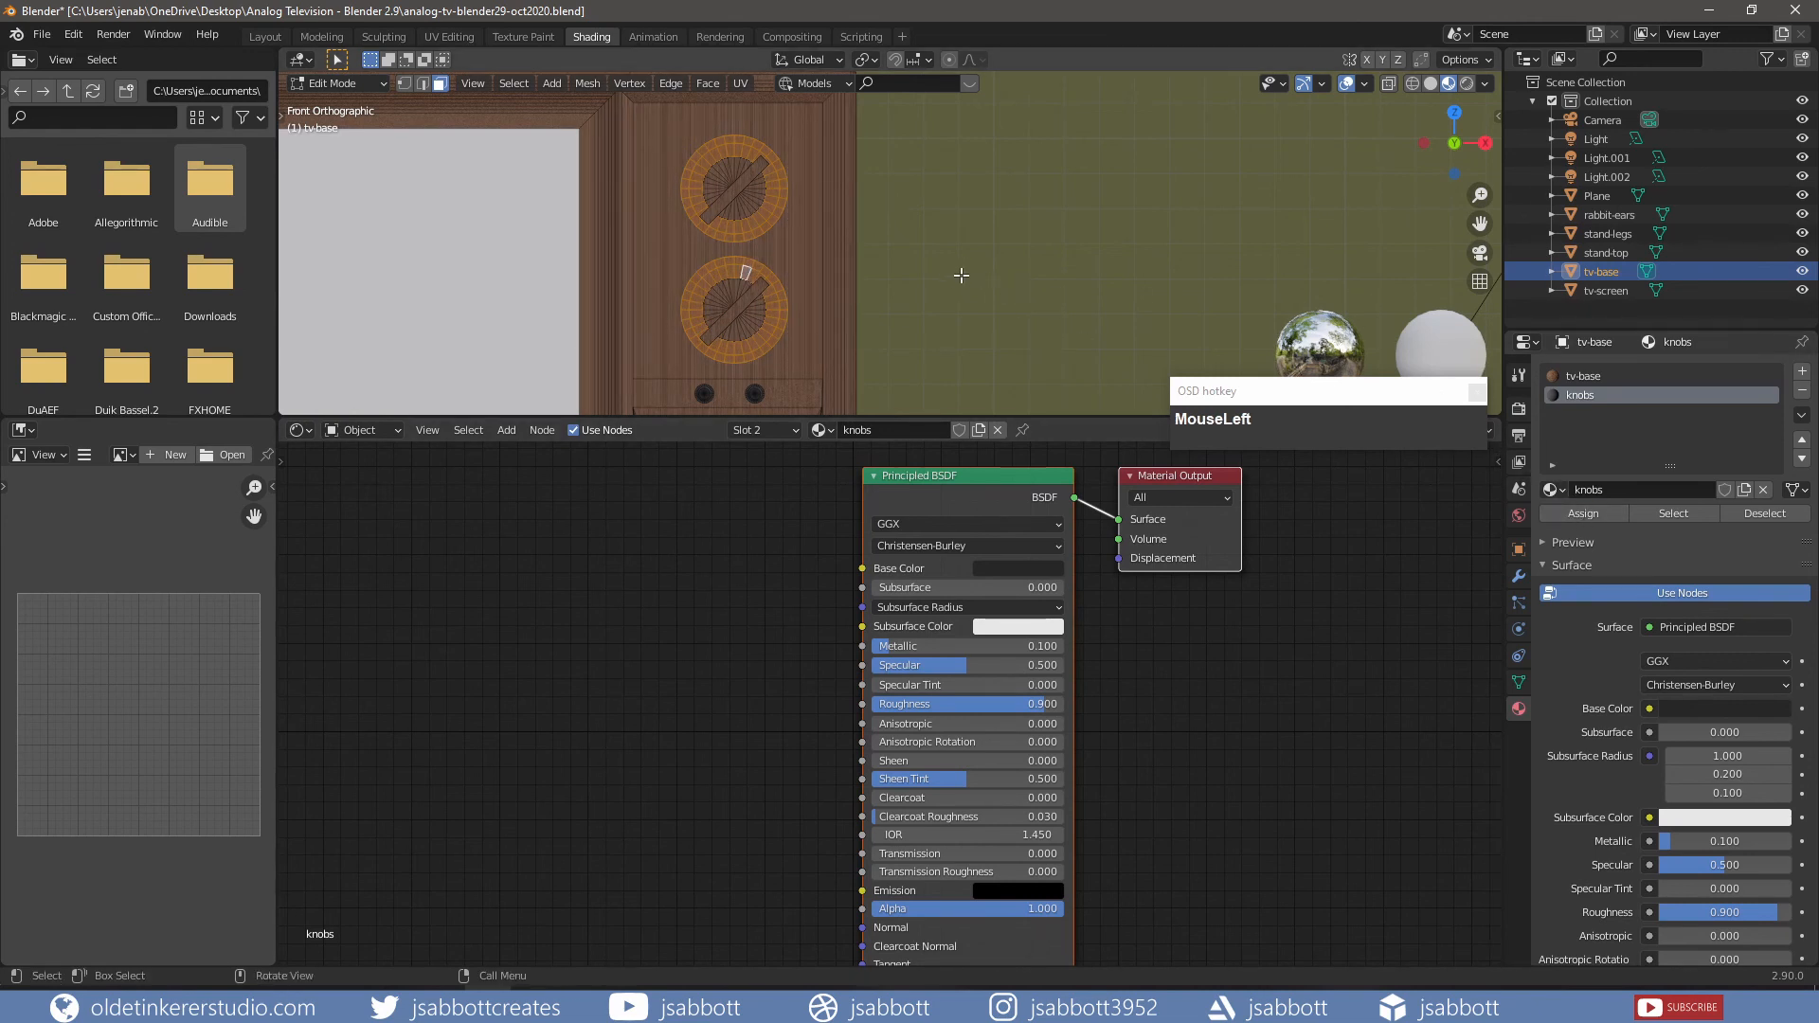
key("alt+a")
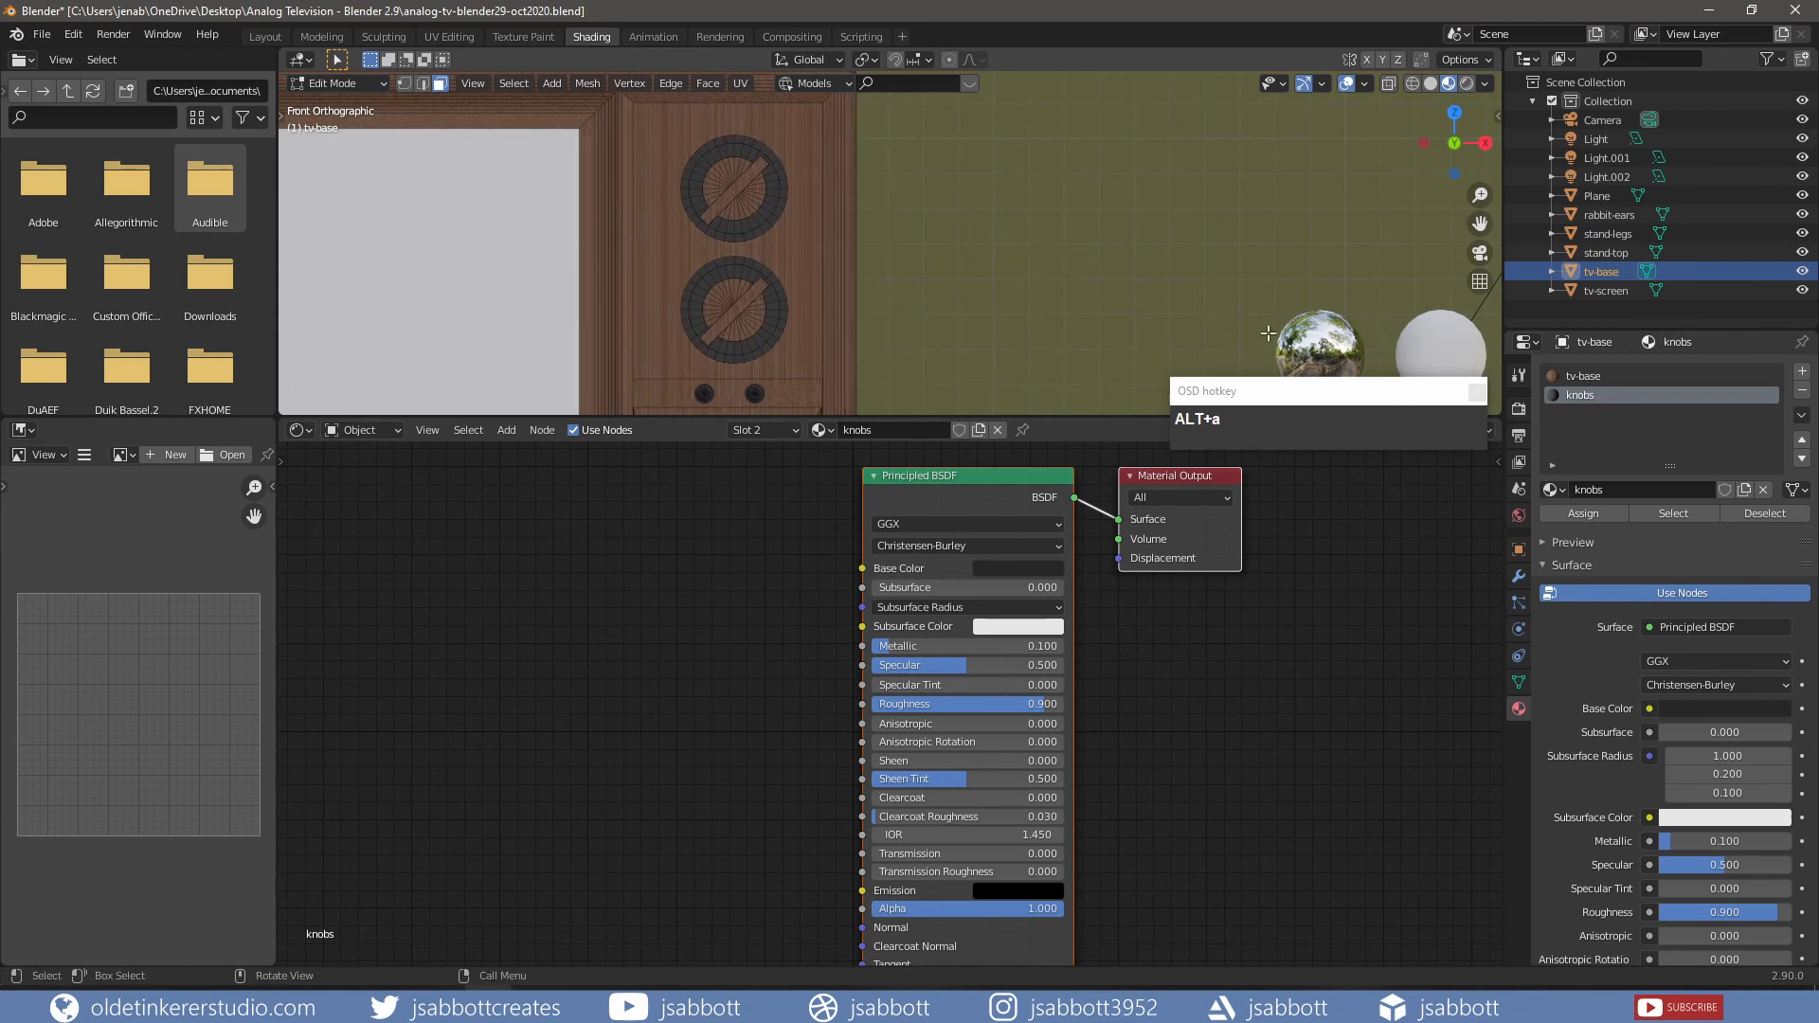
- Add a third material slot to the television body with a new material named handle
left_click(1802, 374)
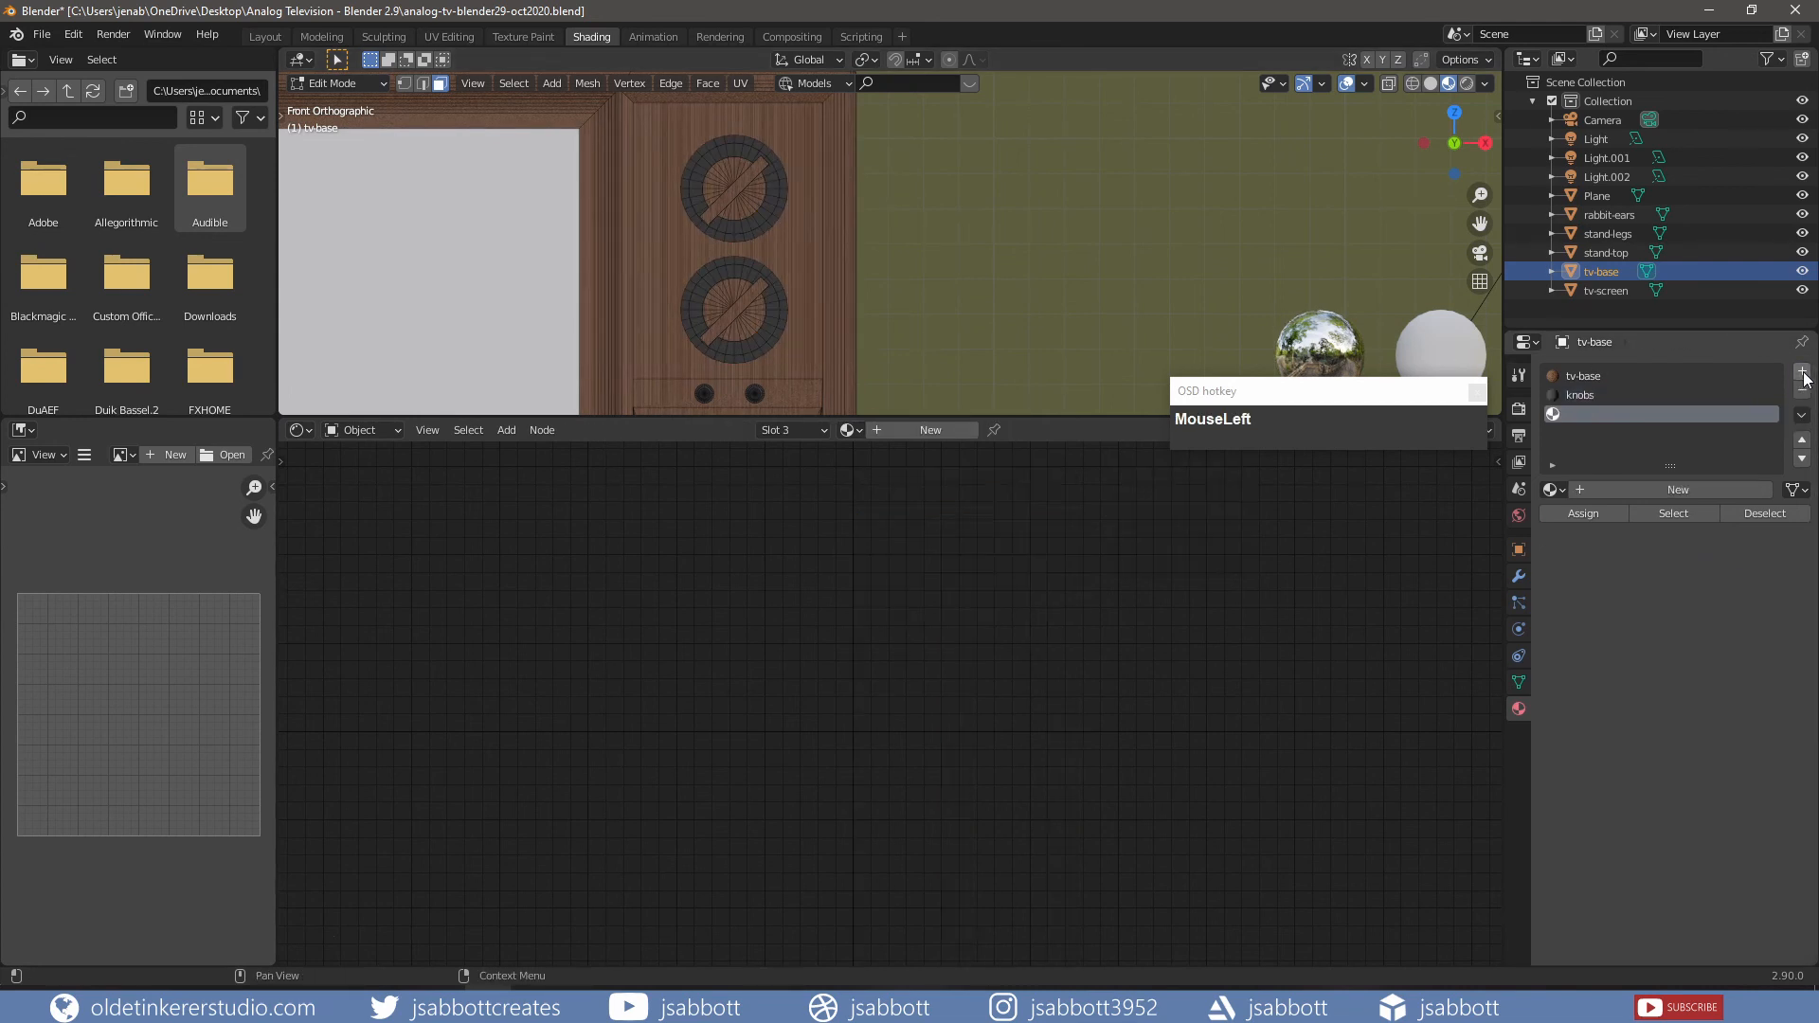
left_click(917, 431)
left_click(917, 430)
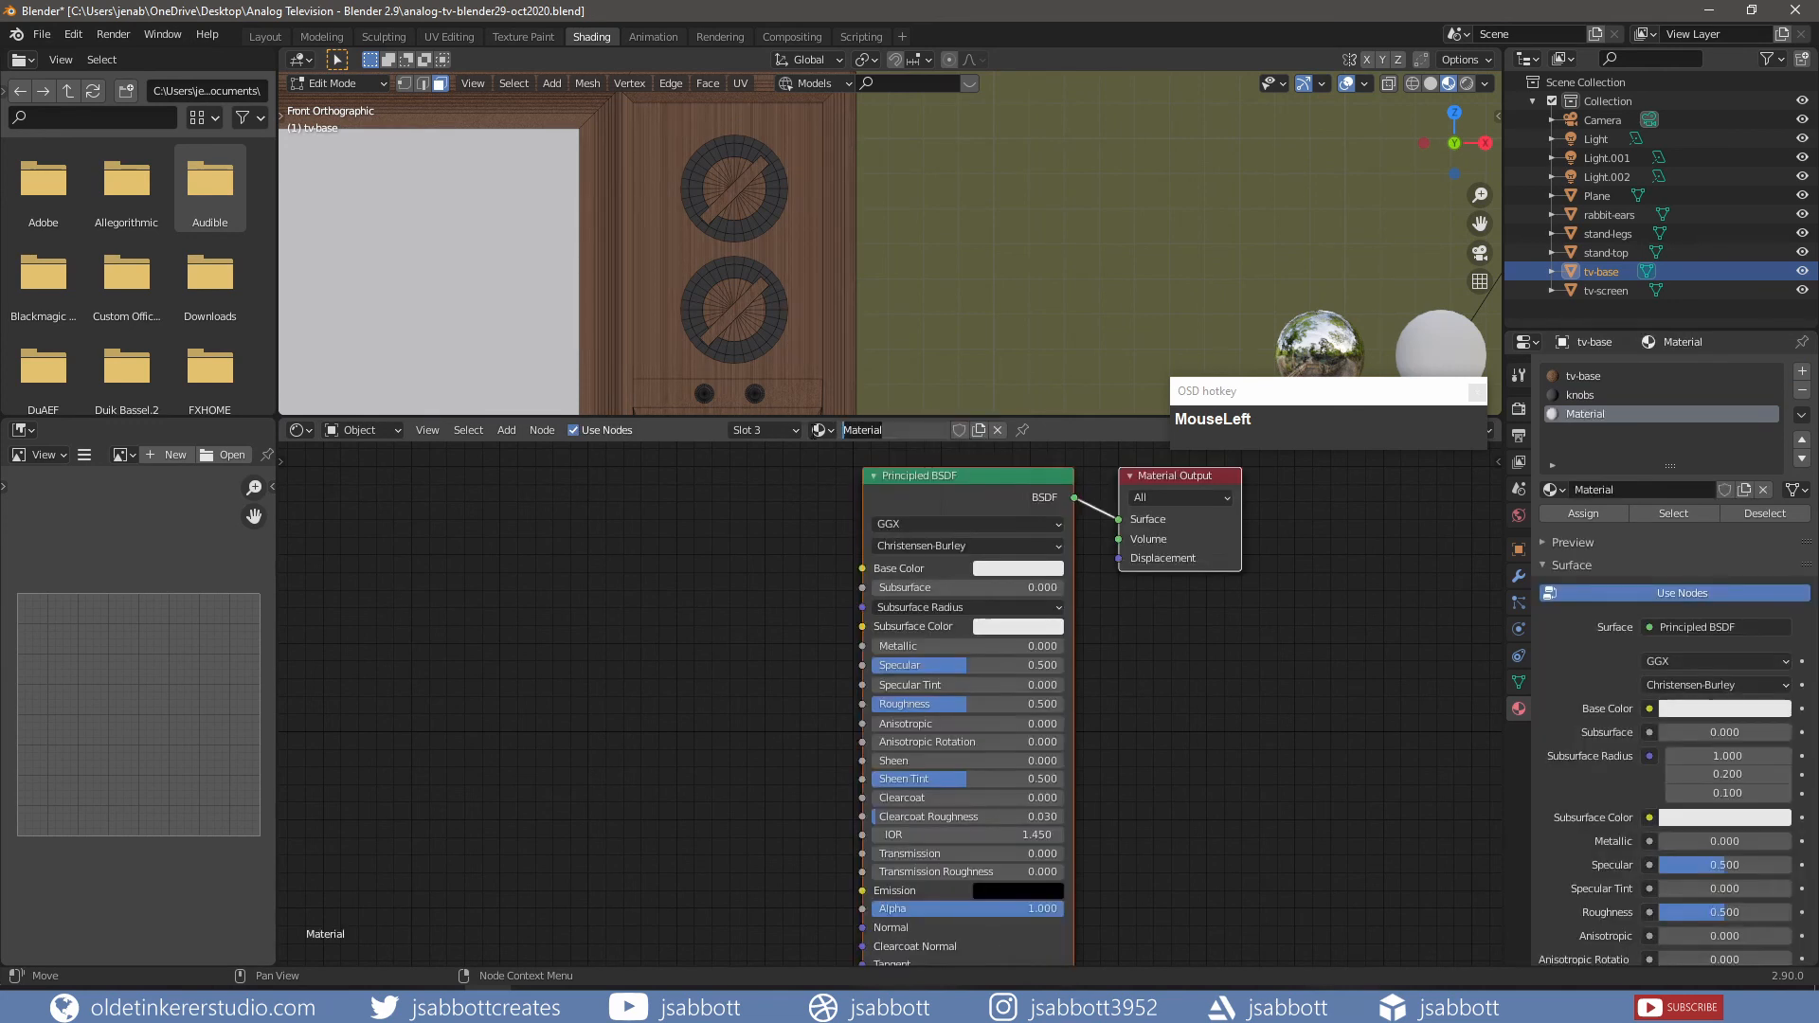
type("handle")
key("Return")
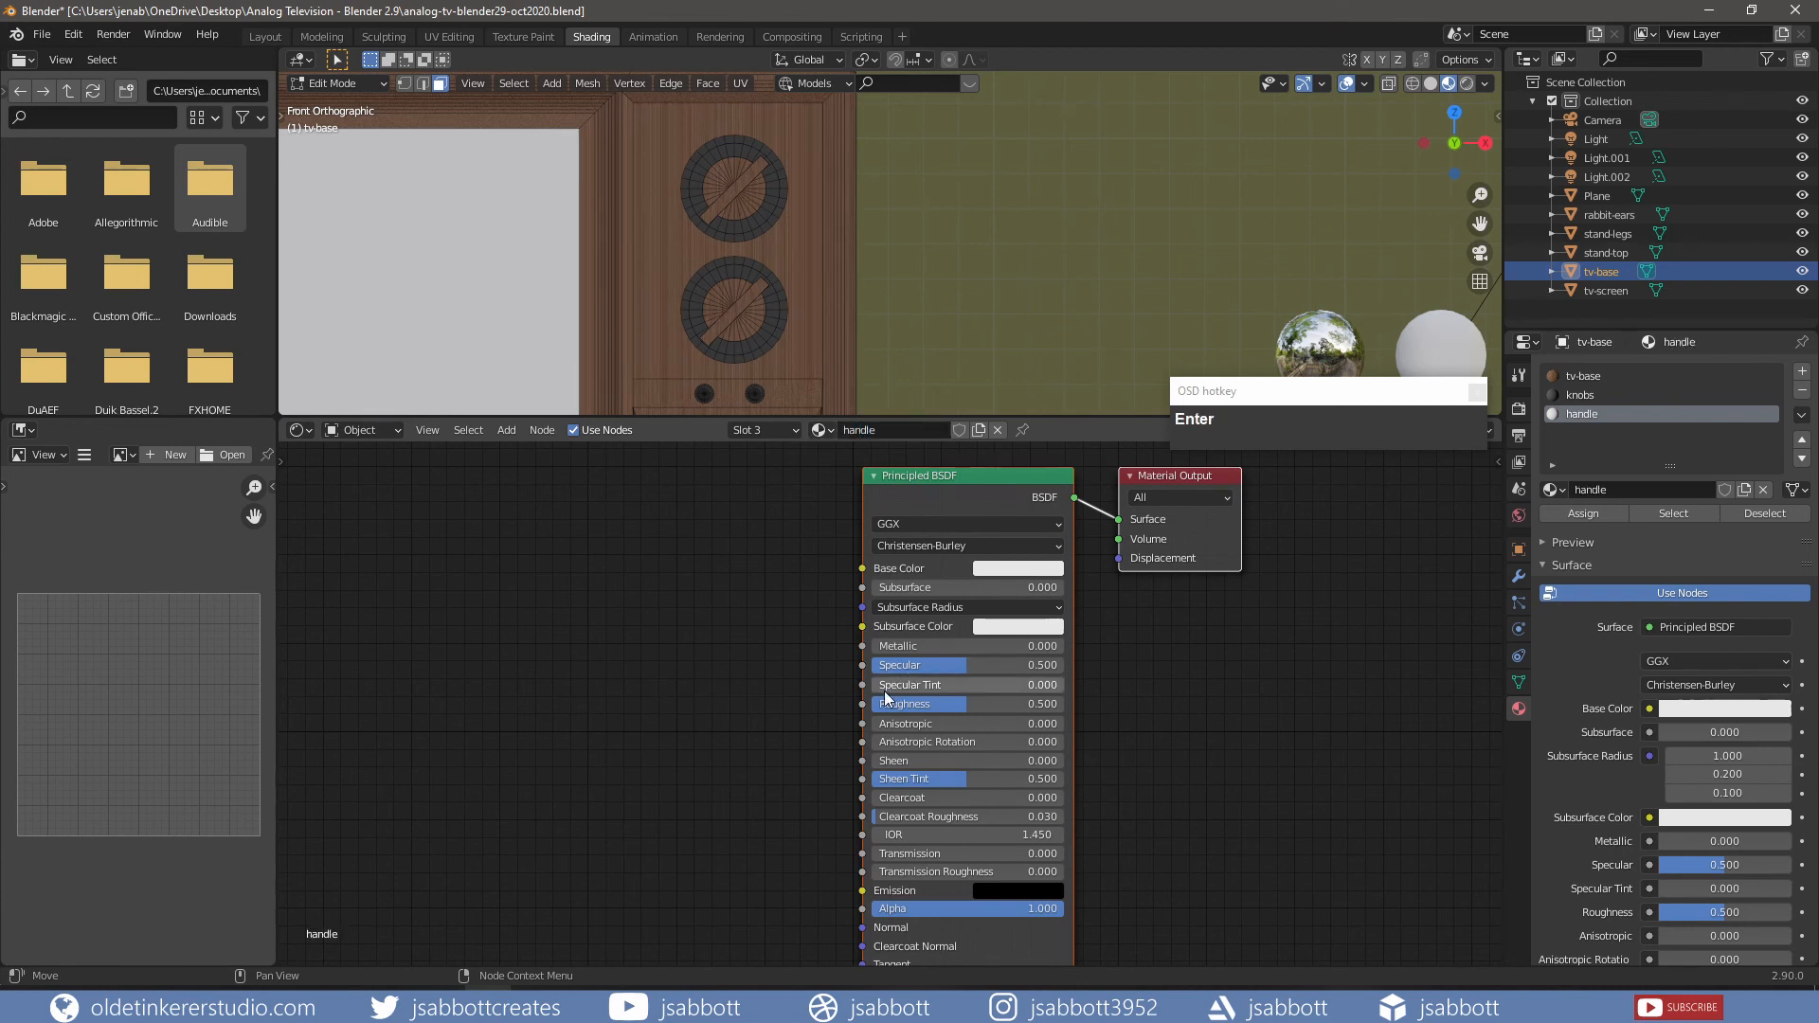
- Set the handle material's Base Color to hex BABABA and its Metallic to 0.5
left_click(1010, 570)
left_click(1071, 485)
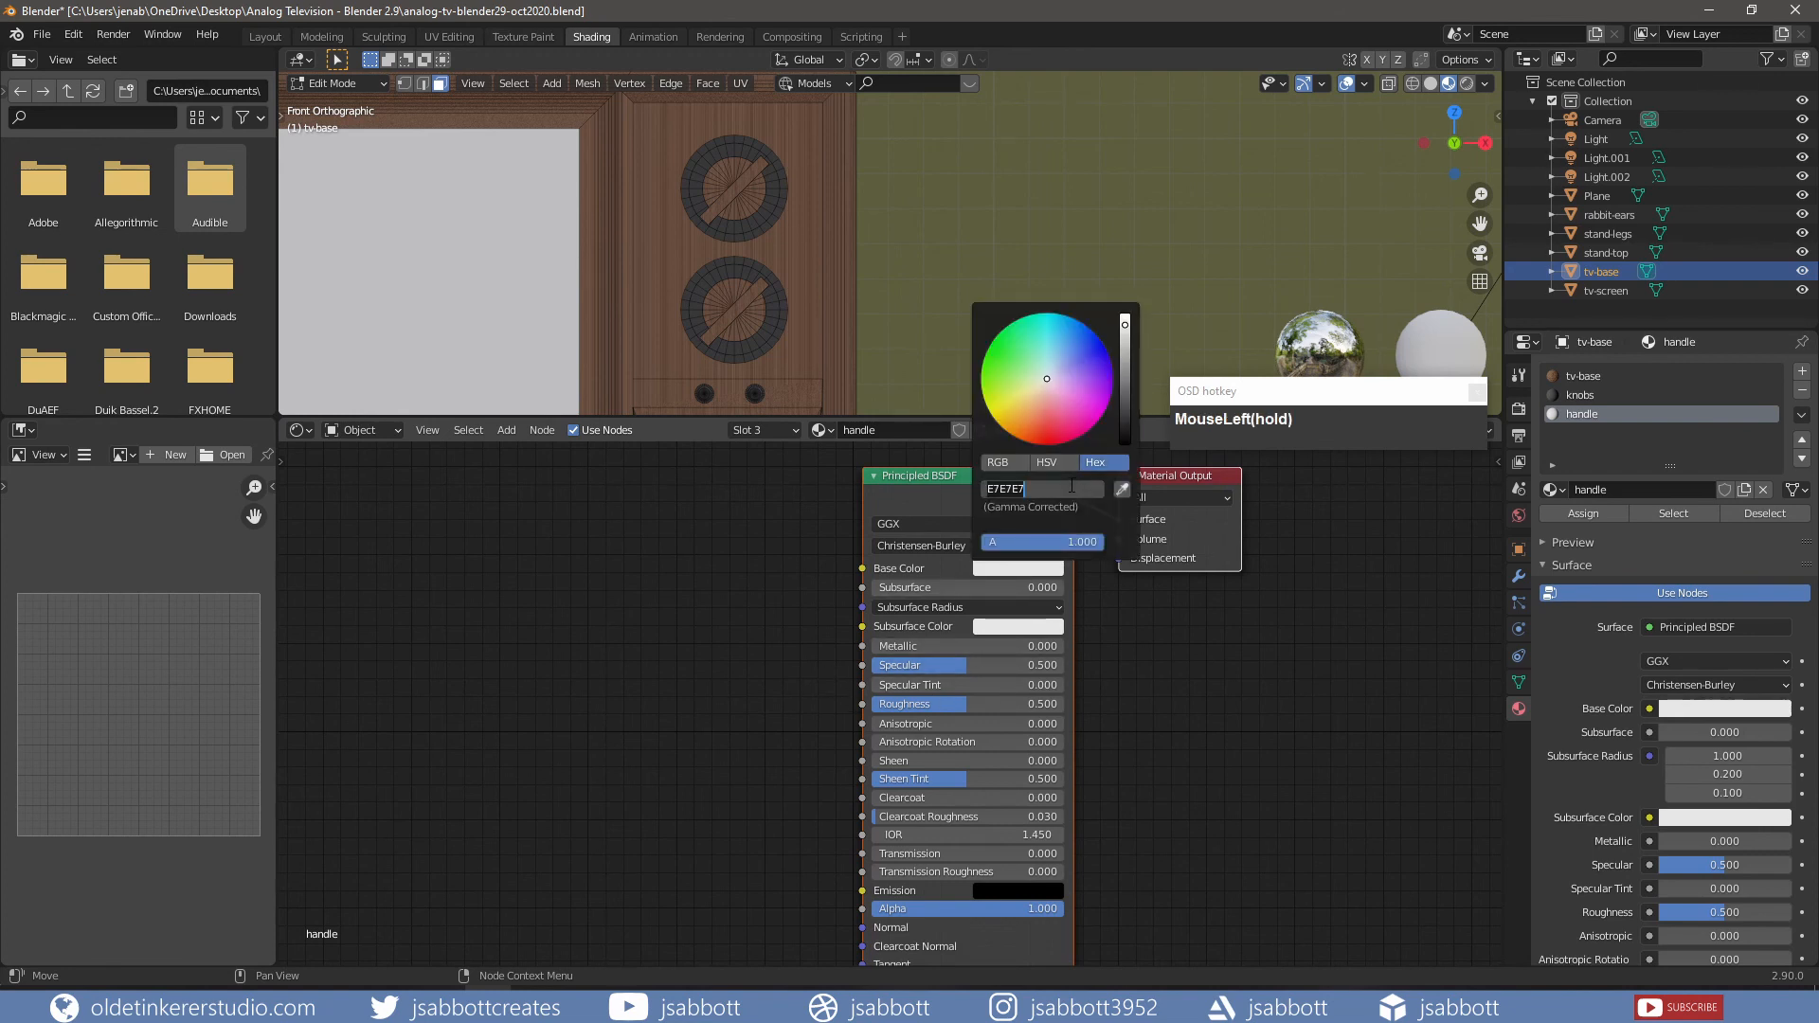
type("bababa")
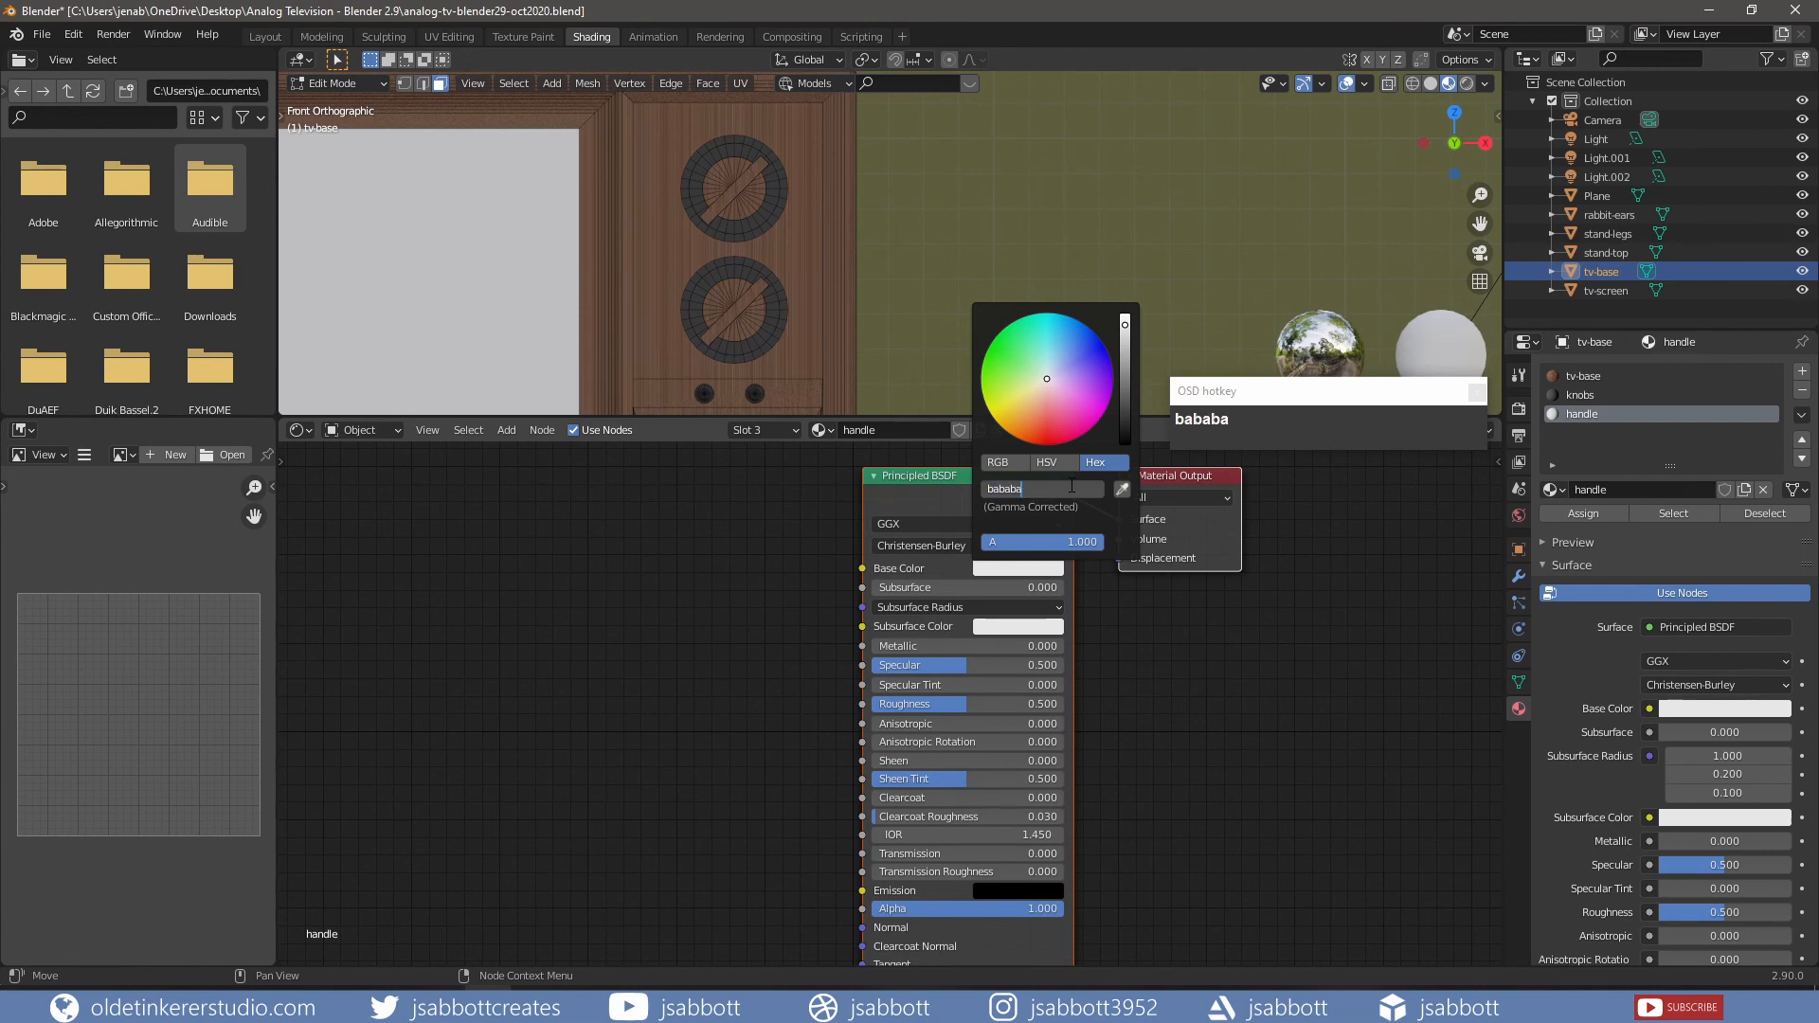
key("Return")
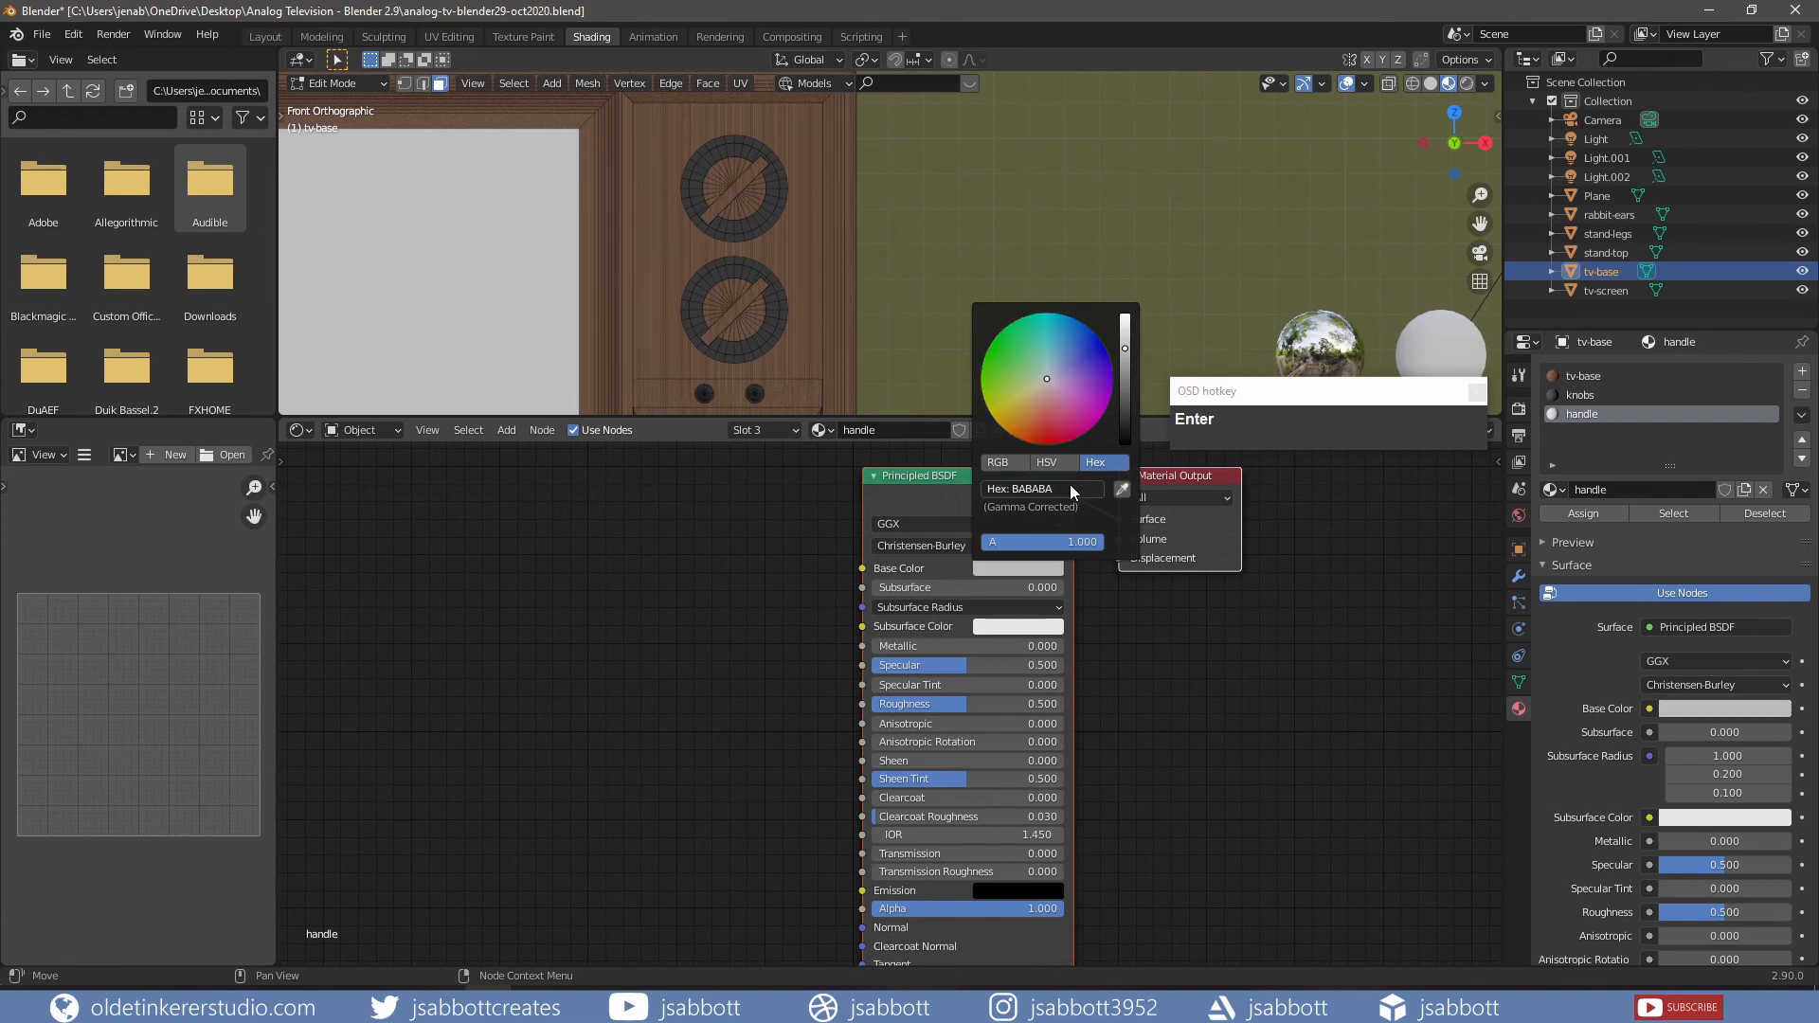
left_click(898, 646)
type(".5")
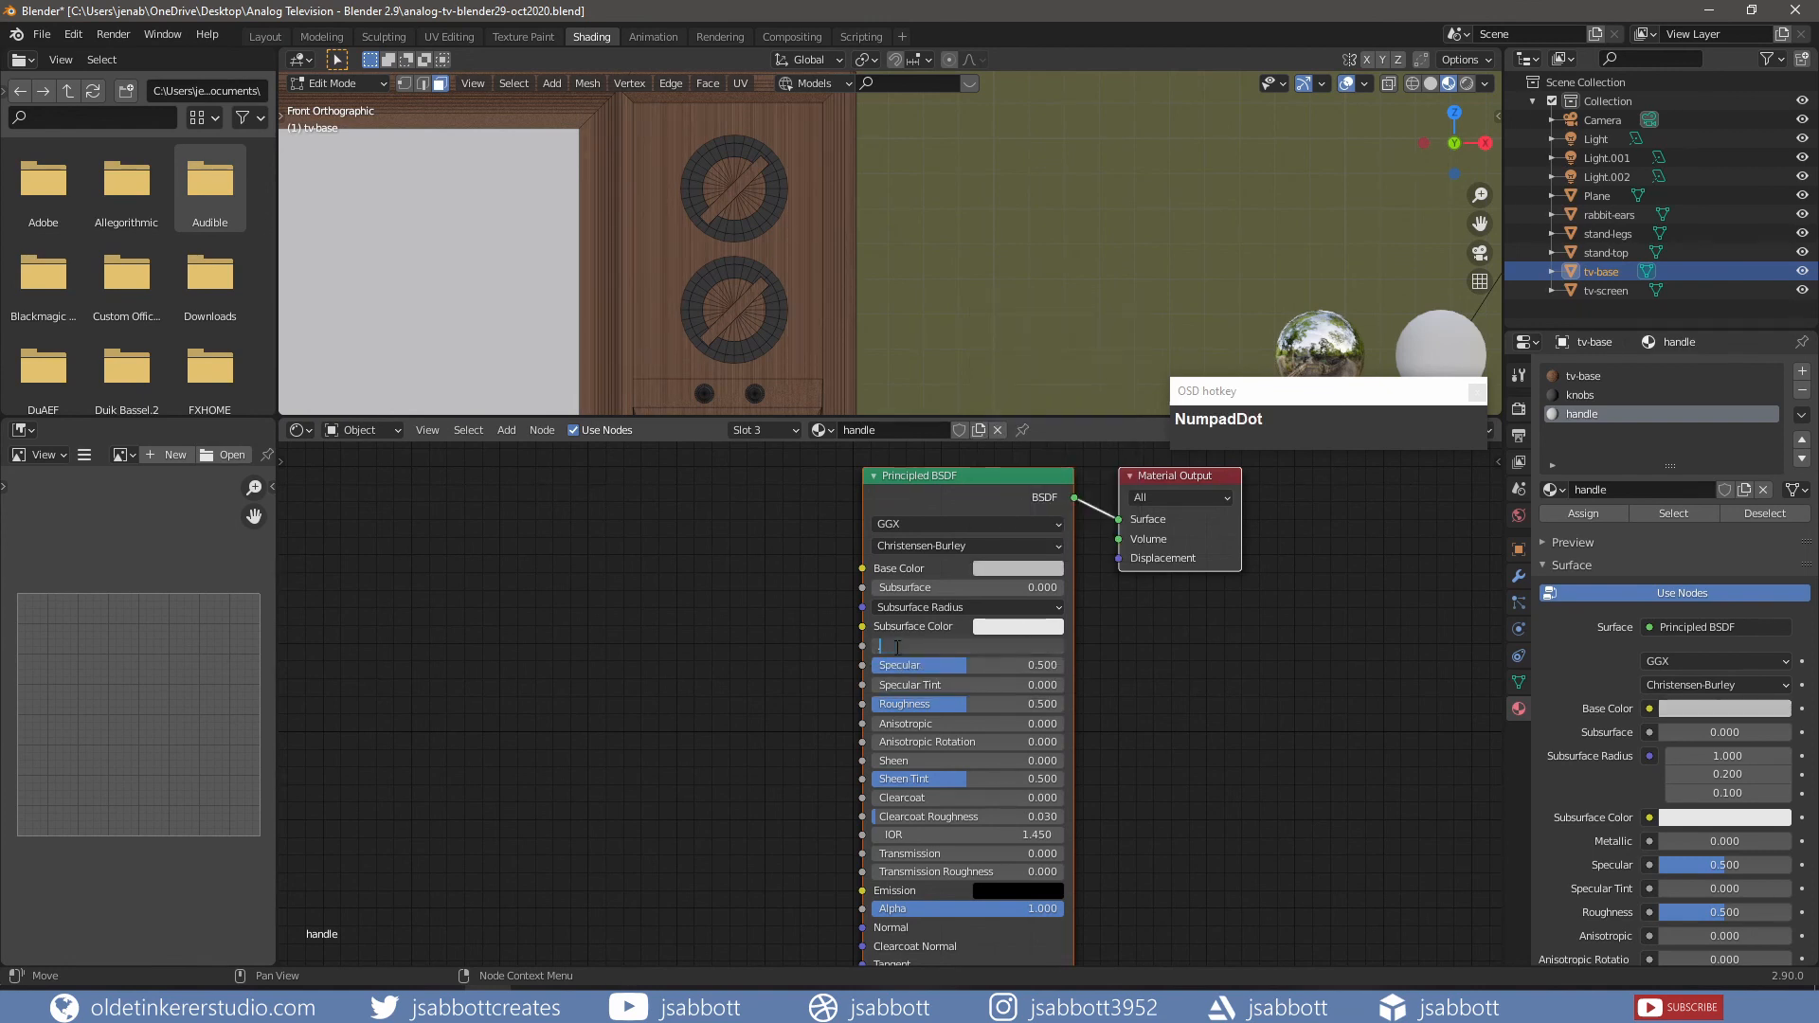
key("Return")
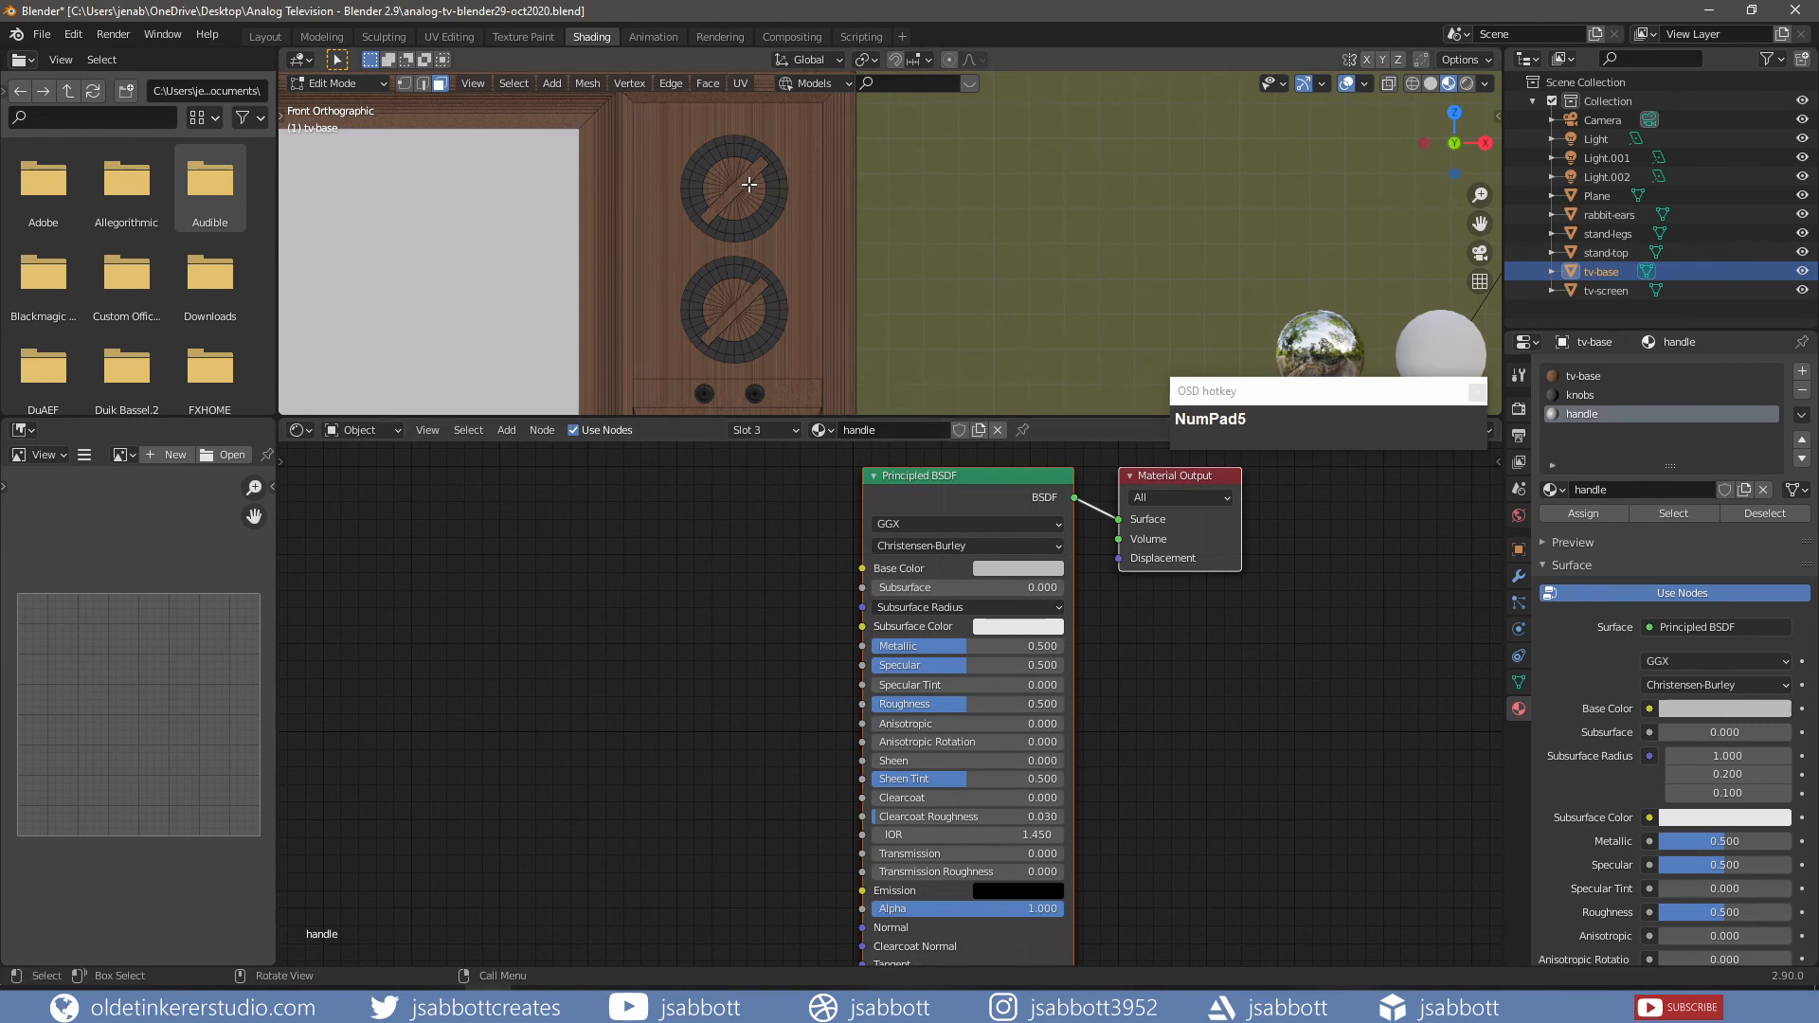
- Assign the handle material to the diagonal grips and inner faces of the two large dials, save the file and return to Object Mode
key("l")
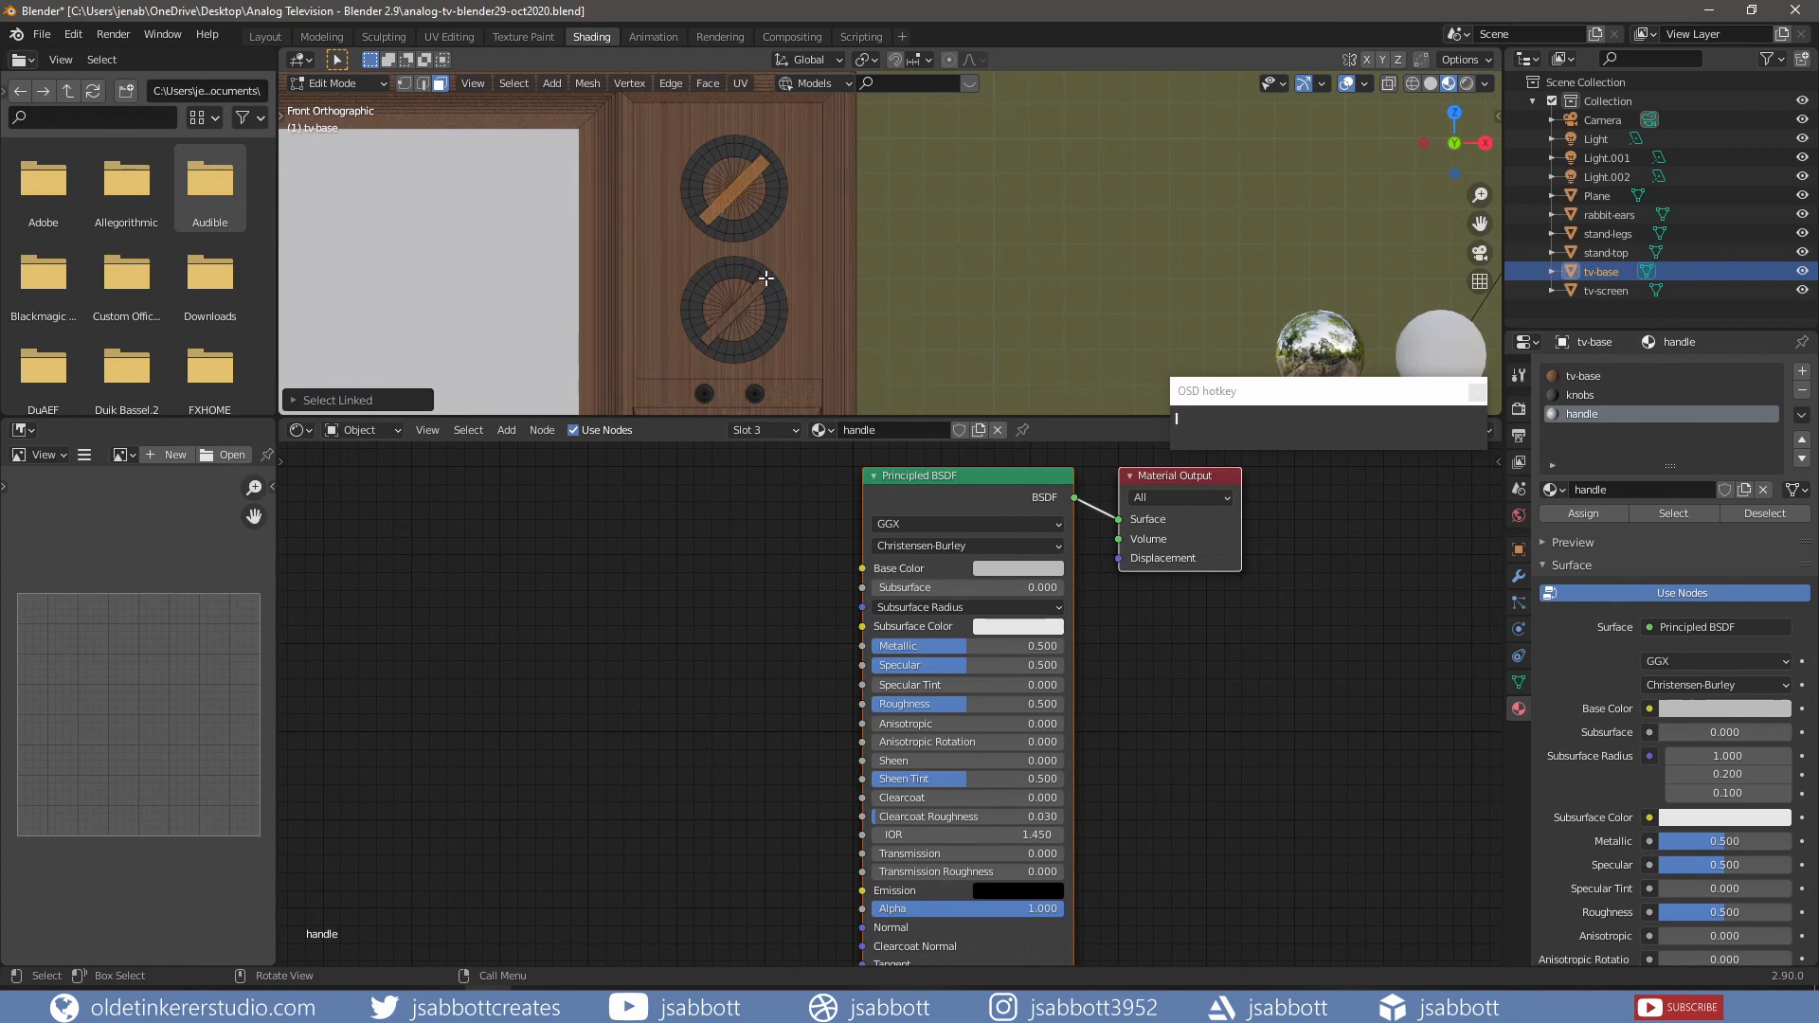
key("l")
key("c")
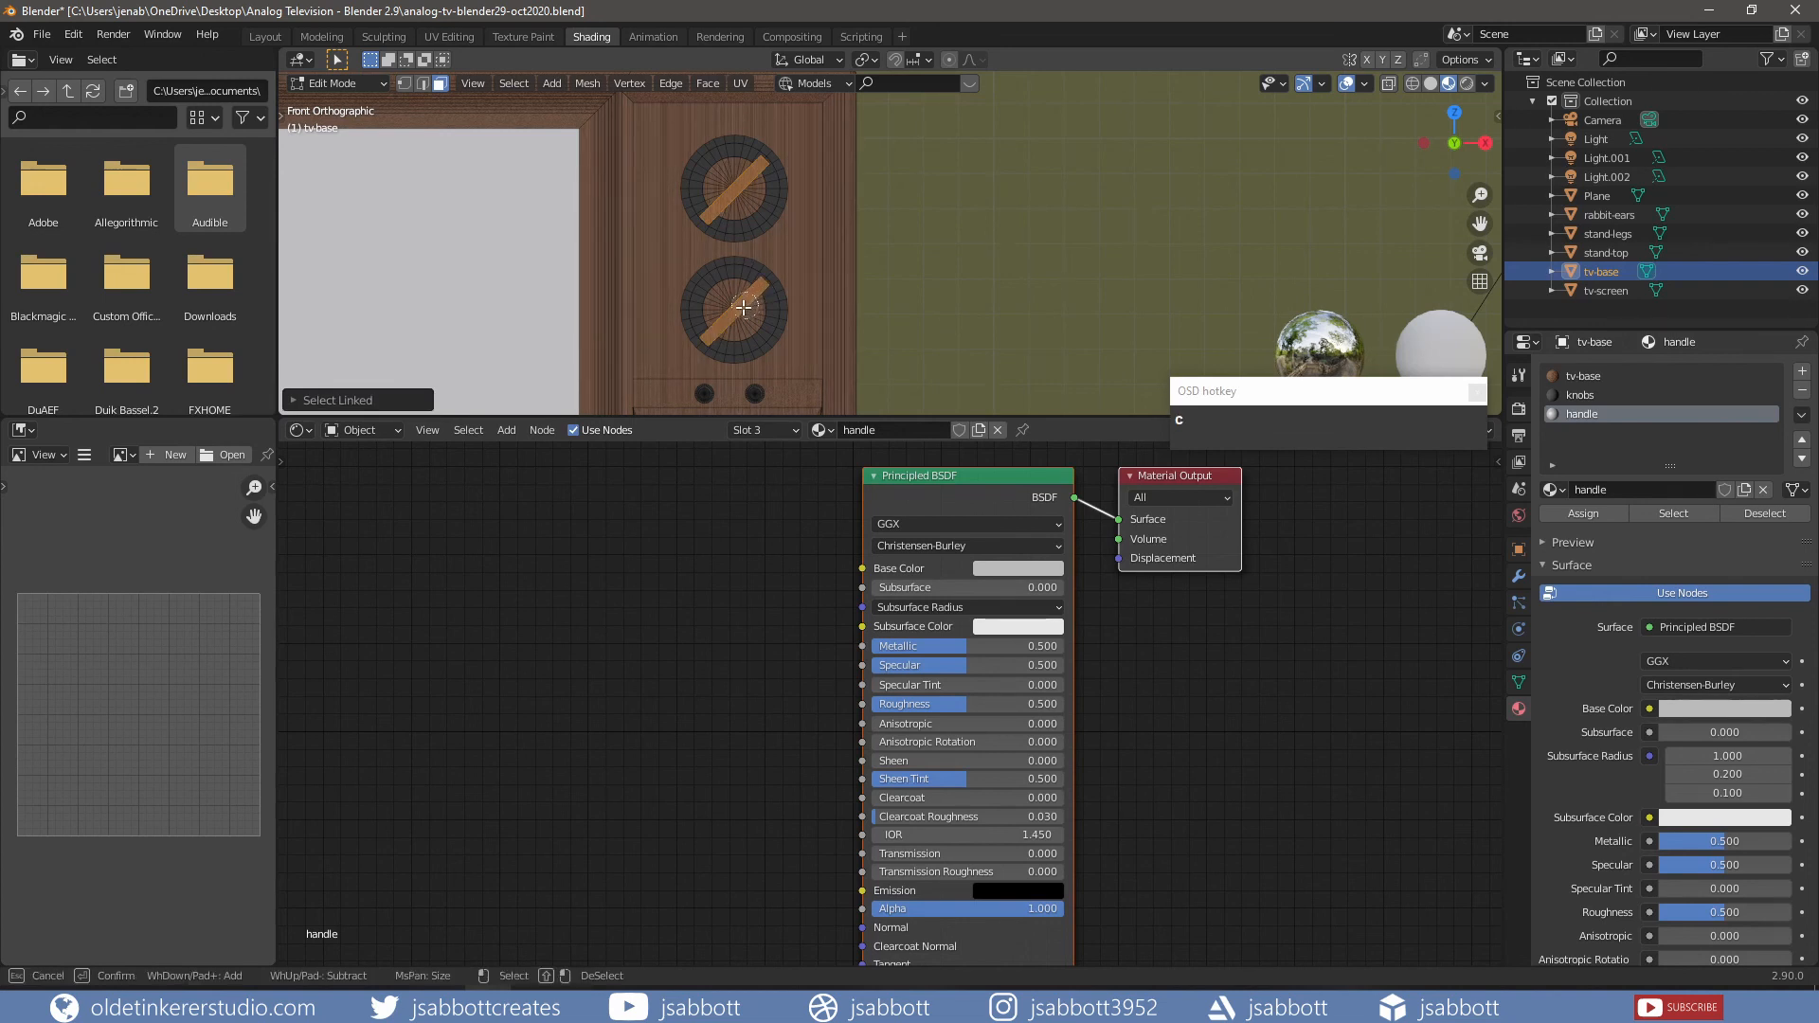
scroll(740, 312, "up", 1)
scroll(740, 312, "down", 3)
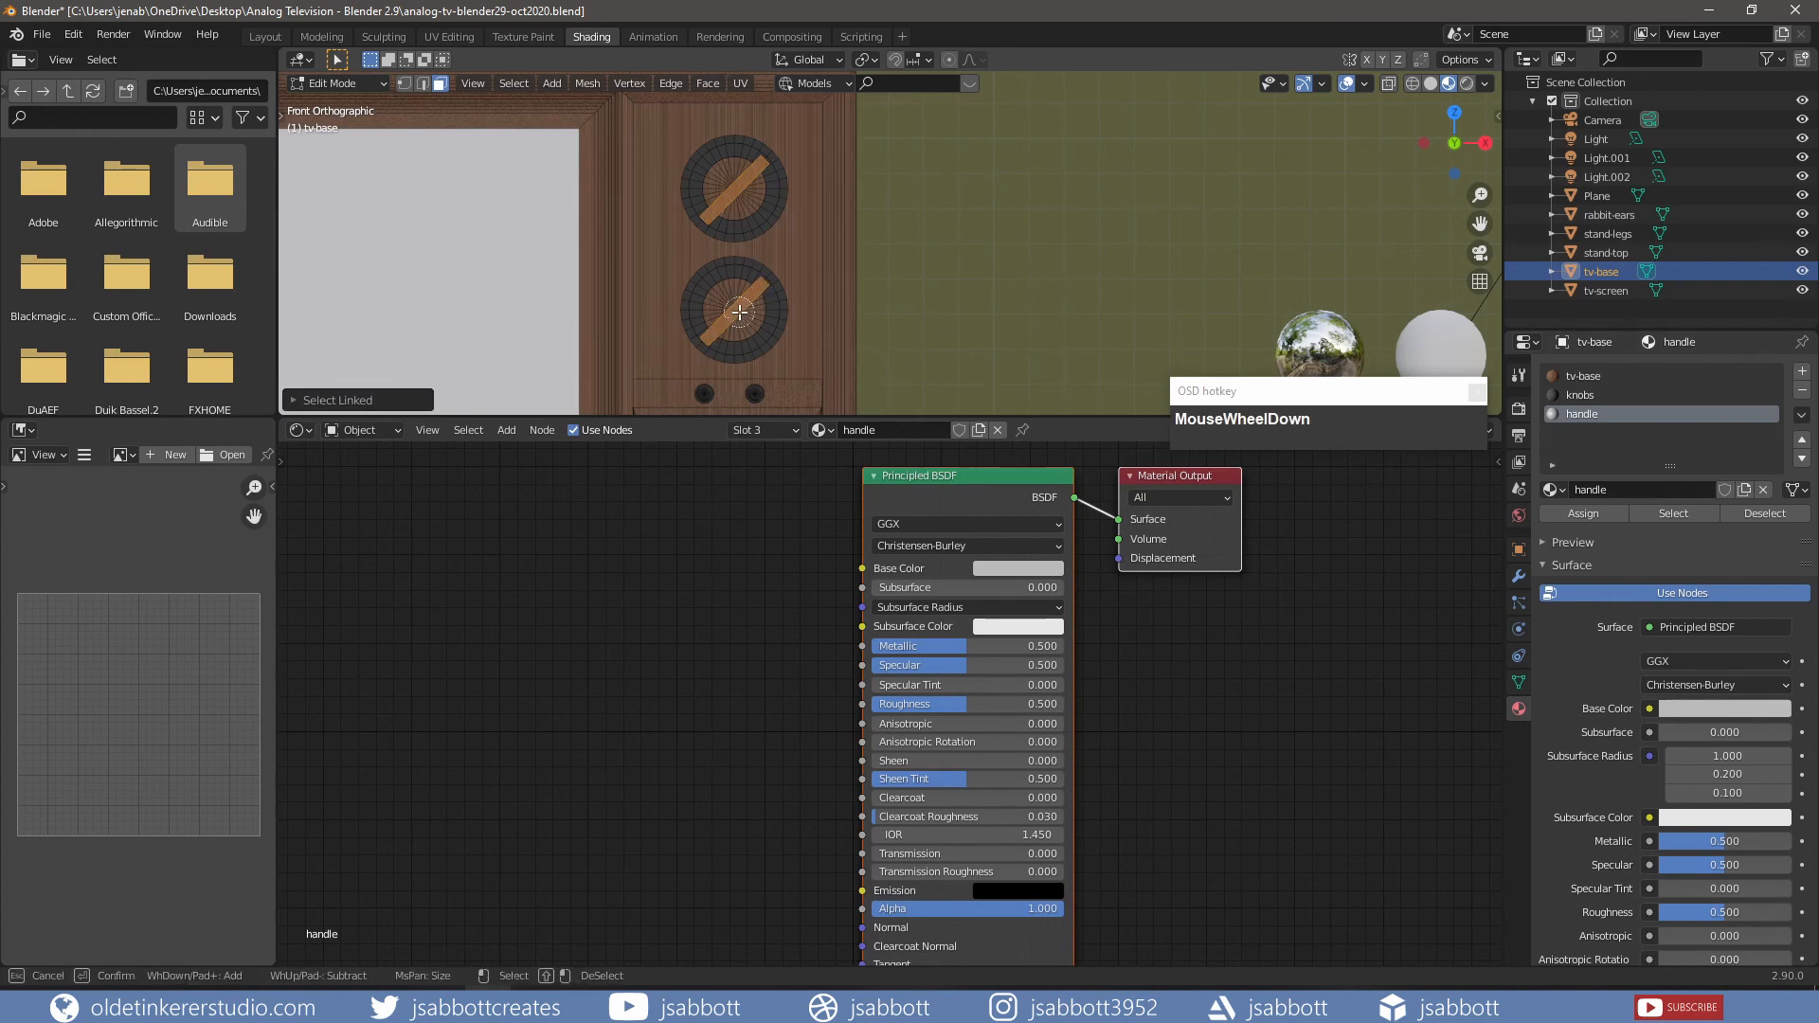
left_click(737, 311)
left_click_drag(736, 311, 744, 185)
right_click(796, 196)
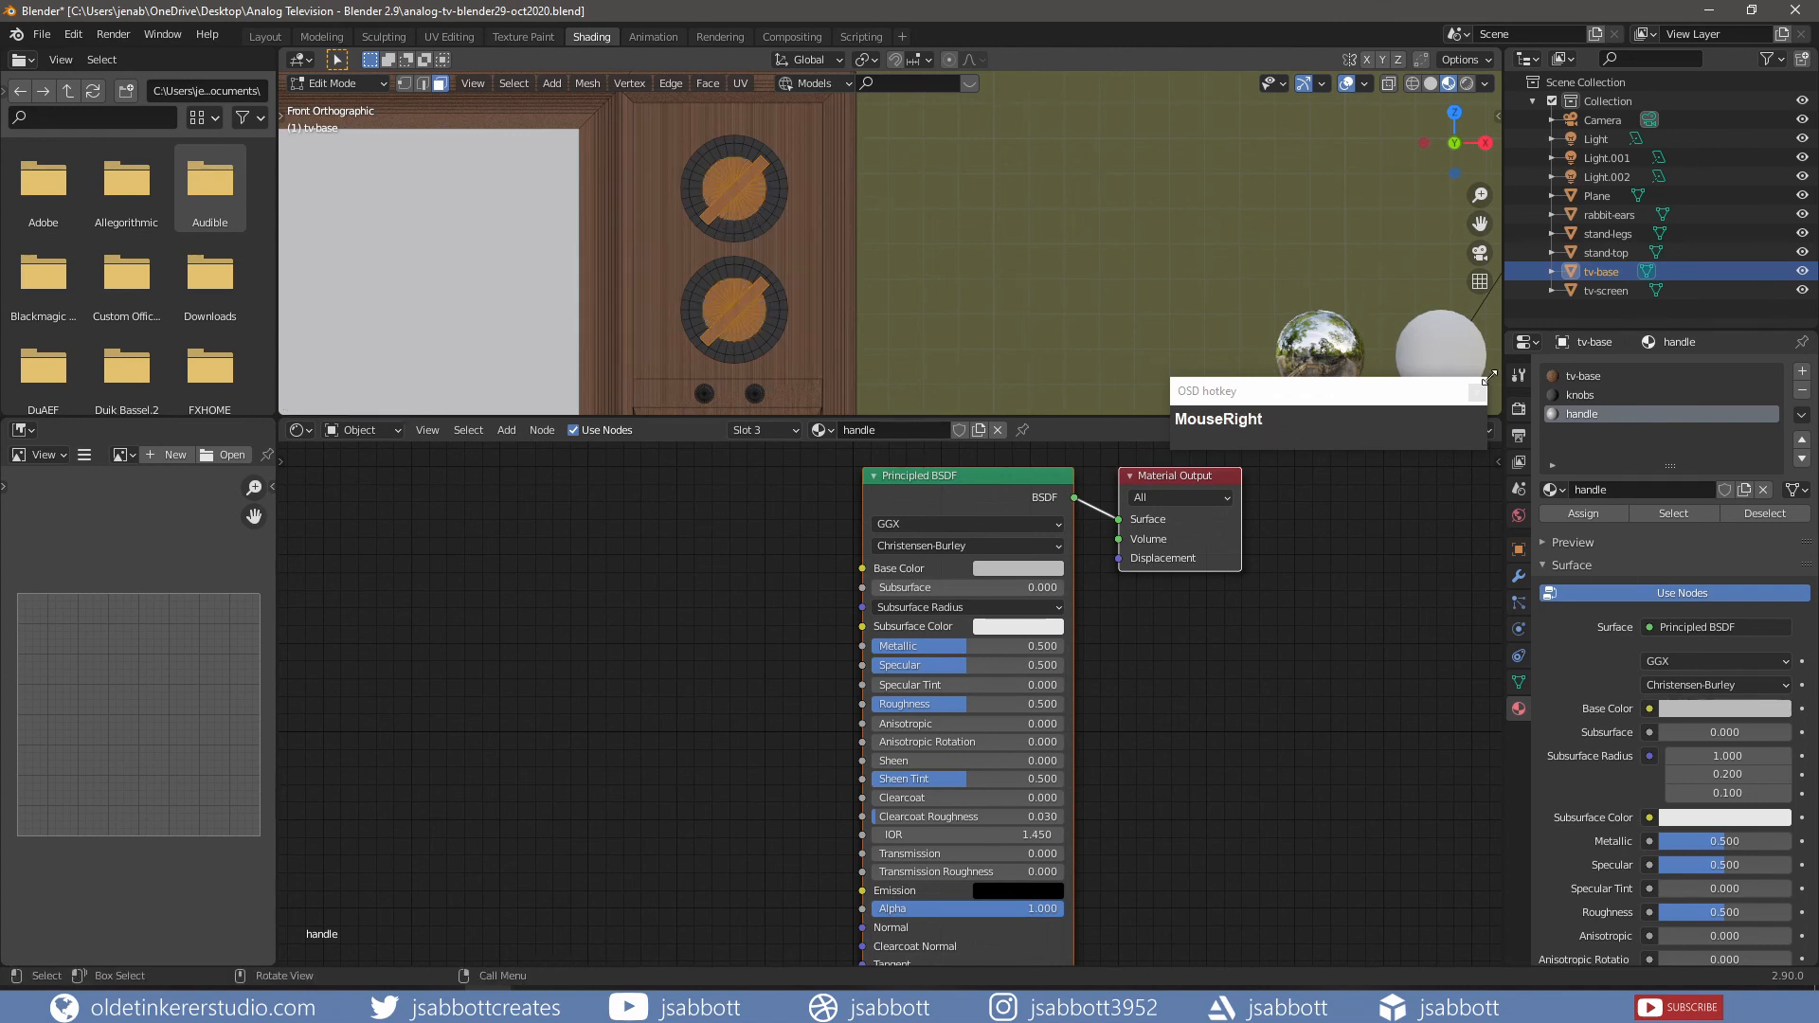
left_click(1584, 513)
key("alt+a")
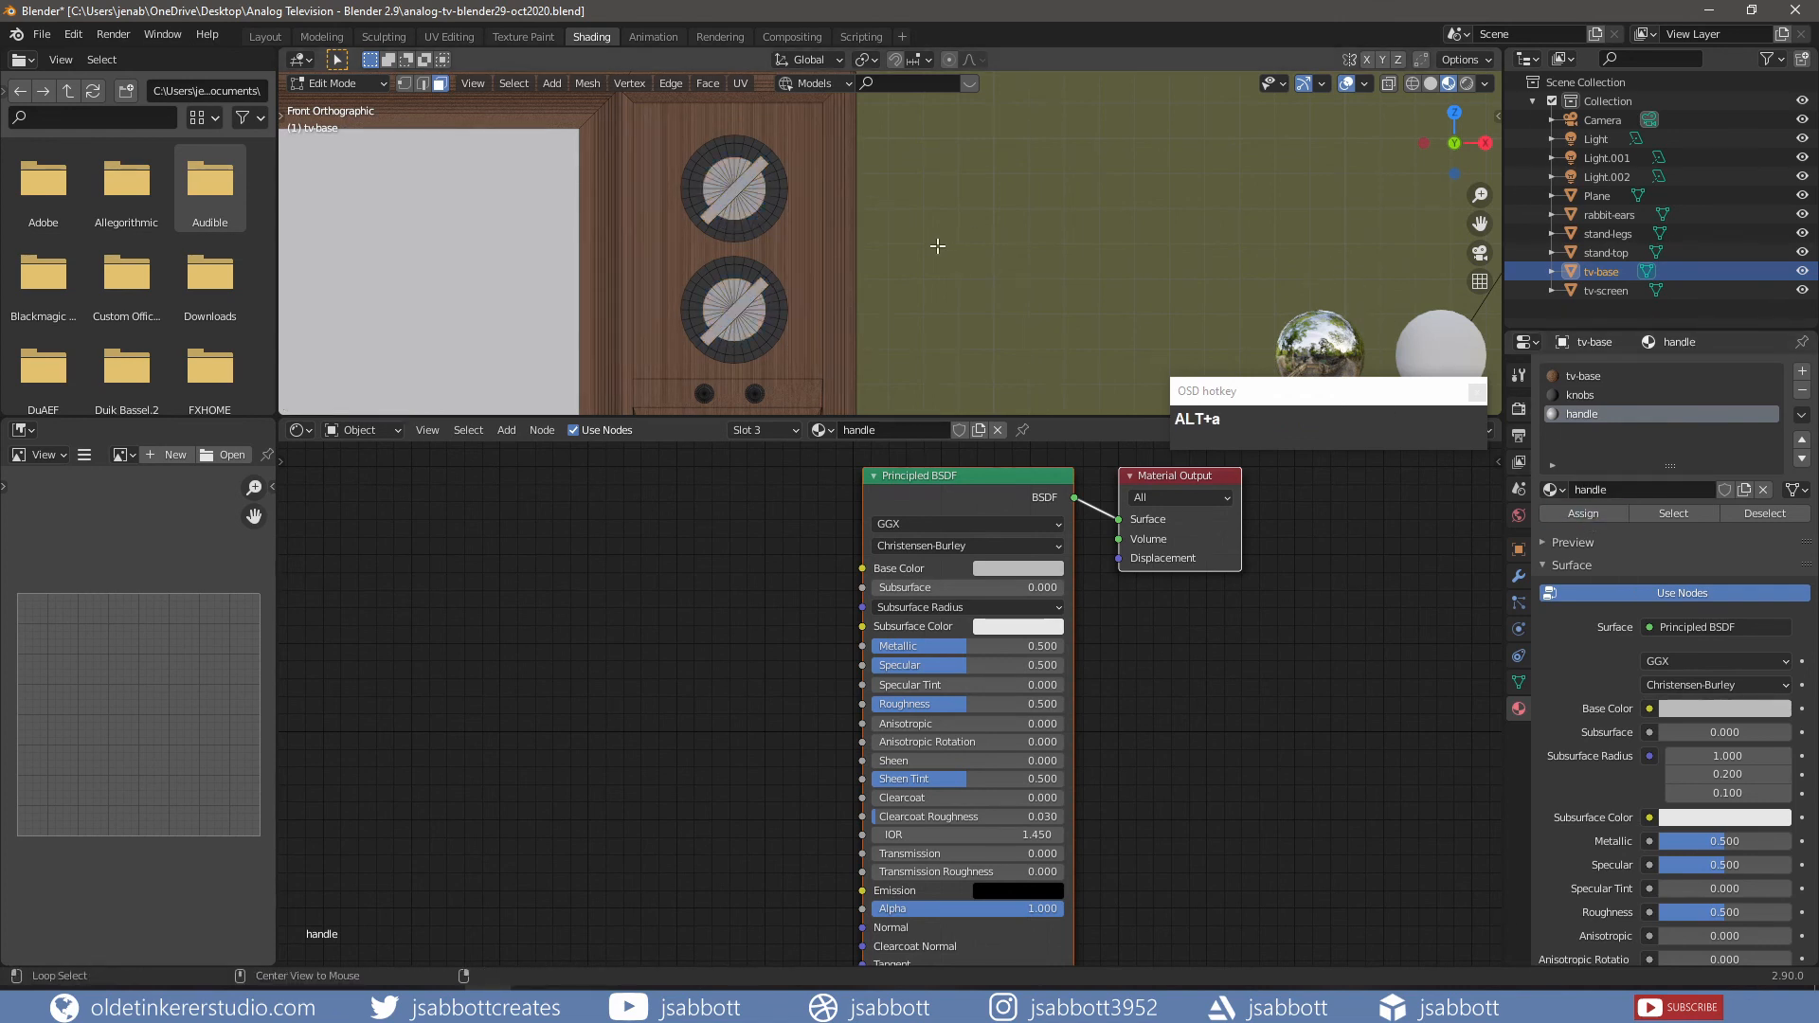
key("ctrl+s")
key("Tab")
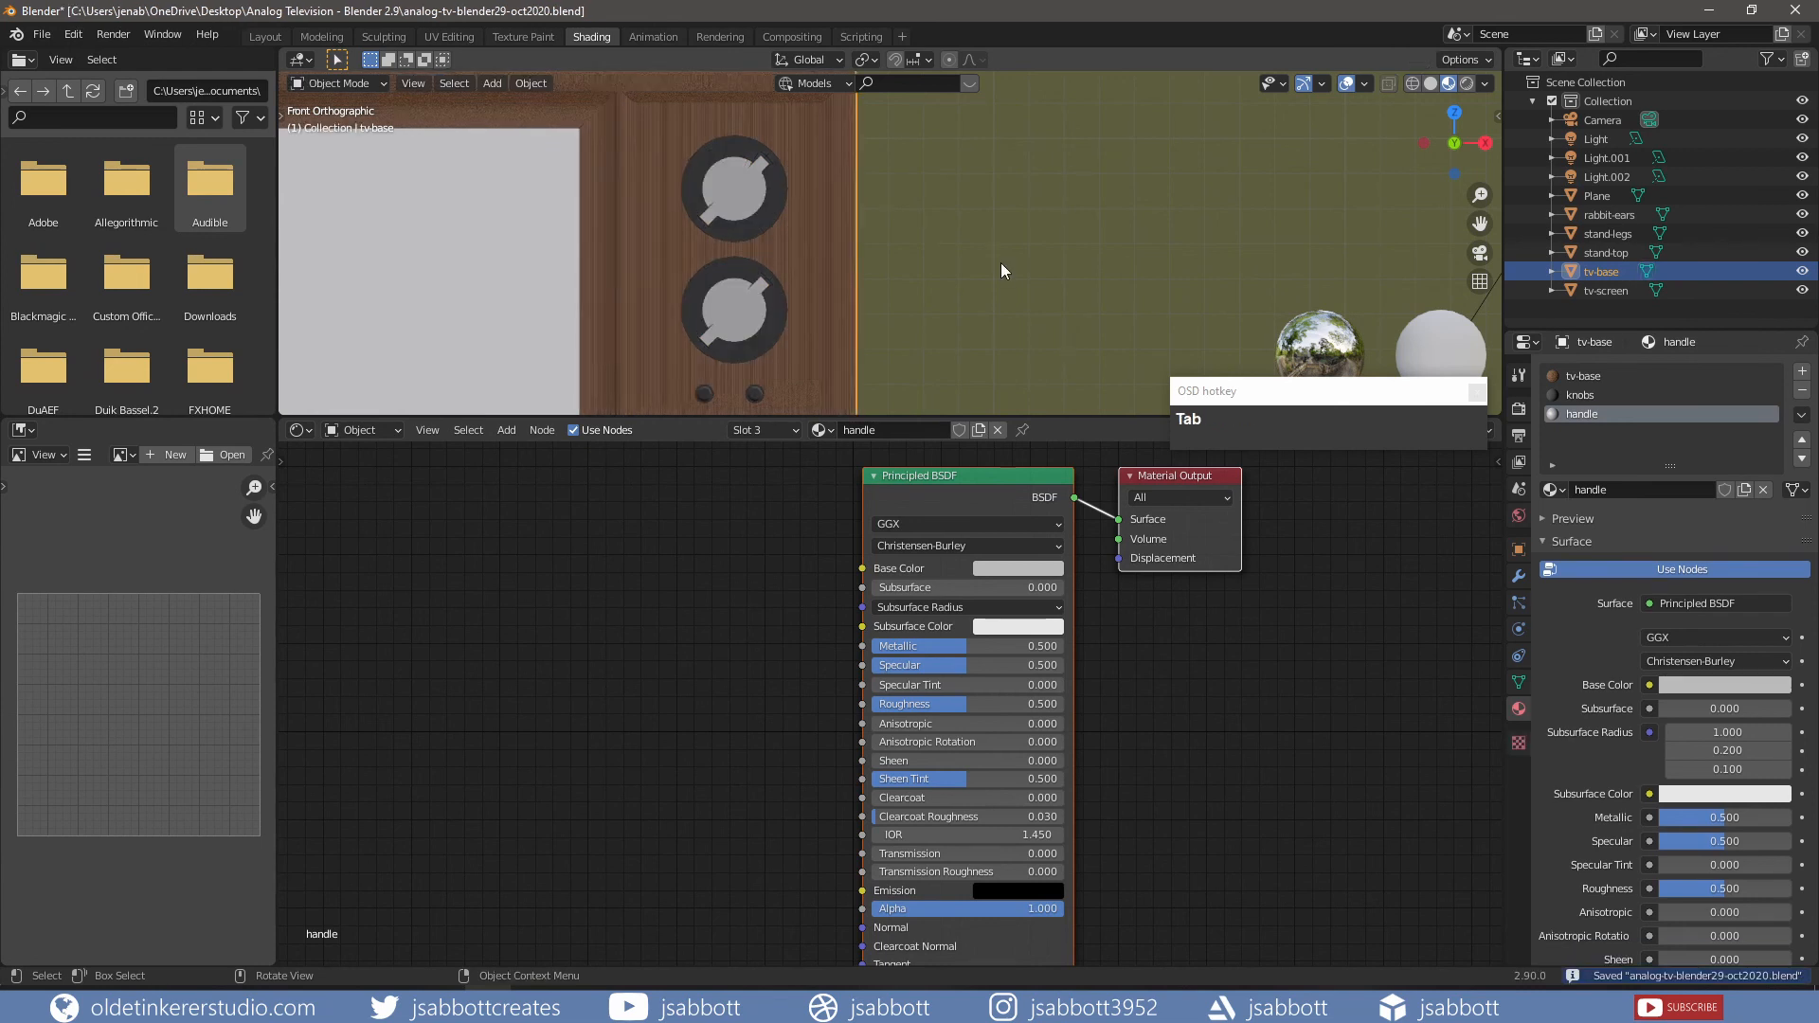
- Apply the existing handle material to the rabbit-ears antenna, save the file and deselect the antenna
scroll(965, 219, "down", 5)
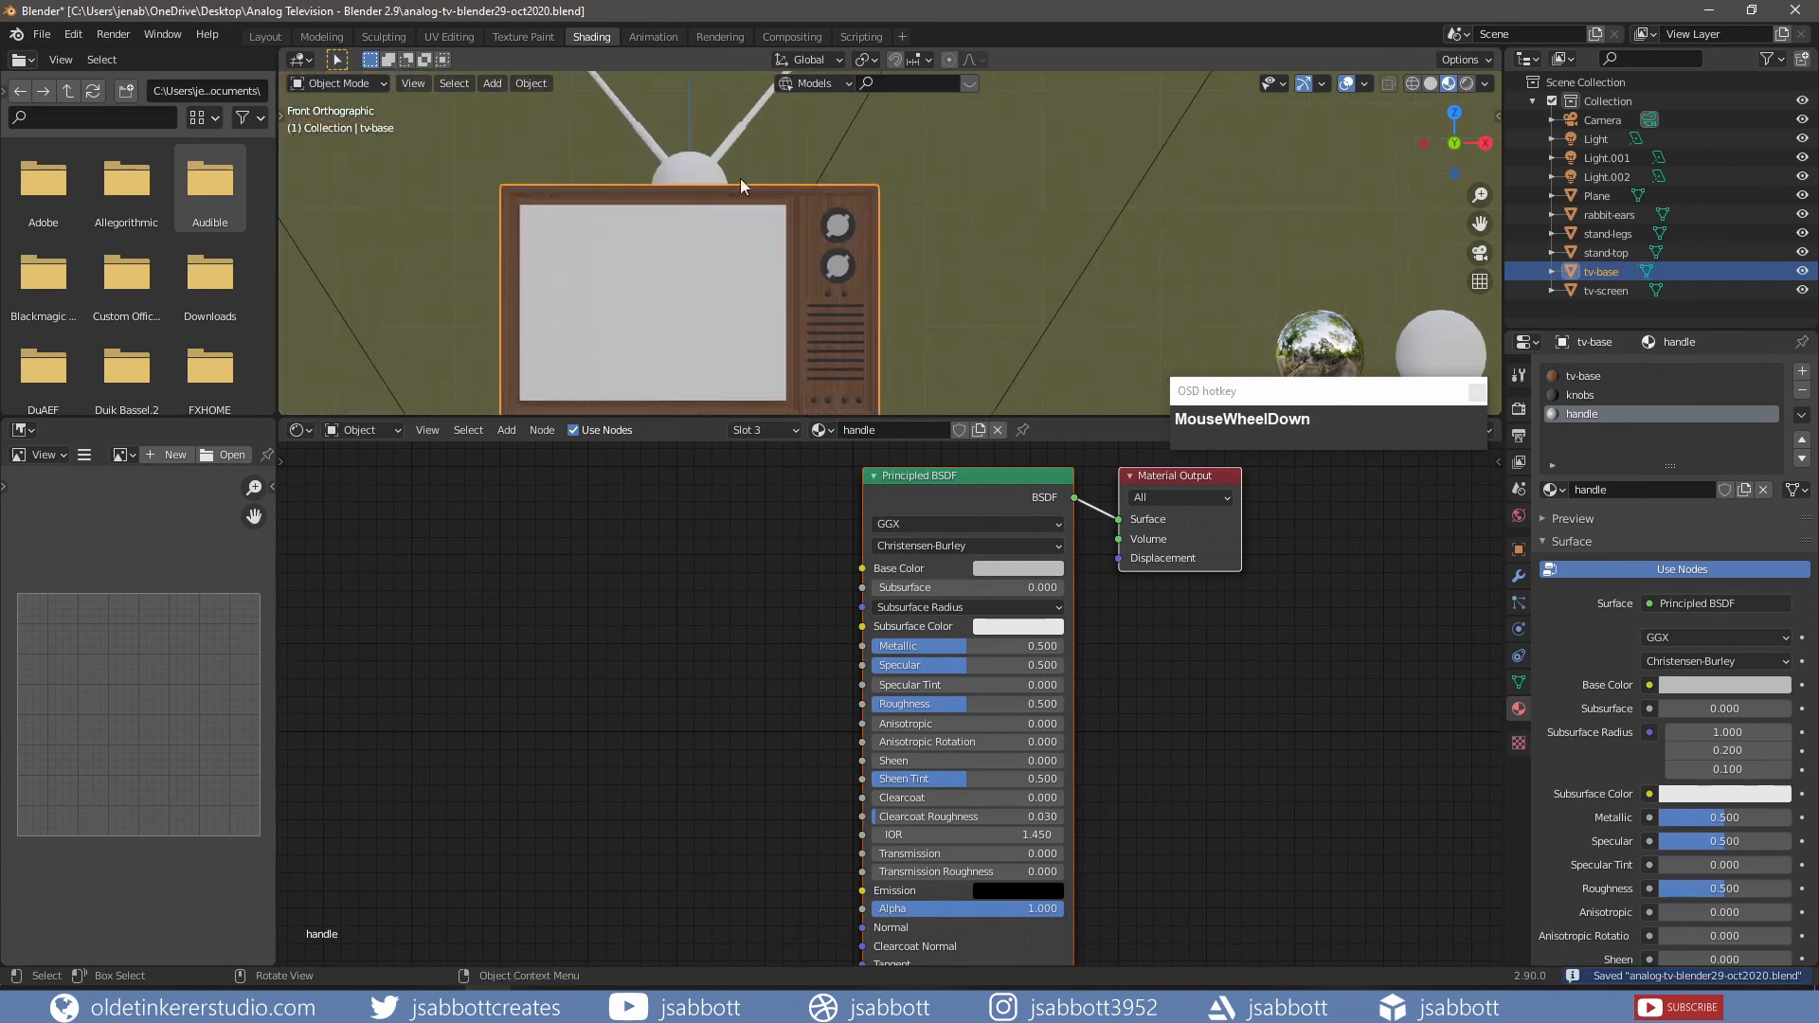
left_click(701, 167)
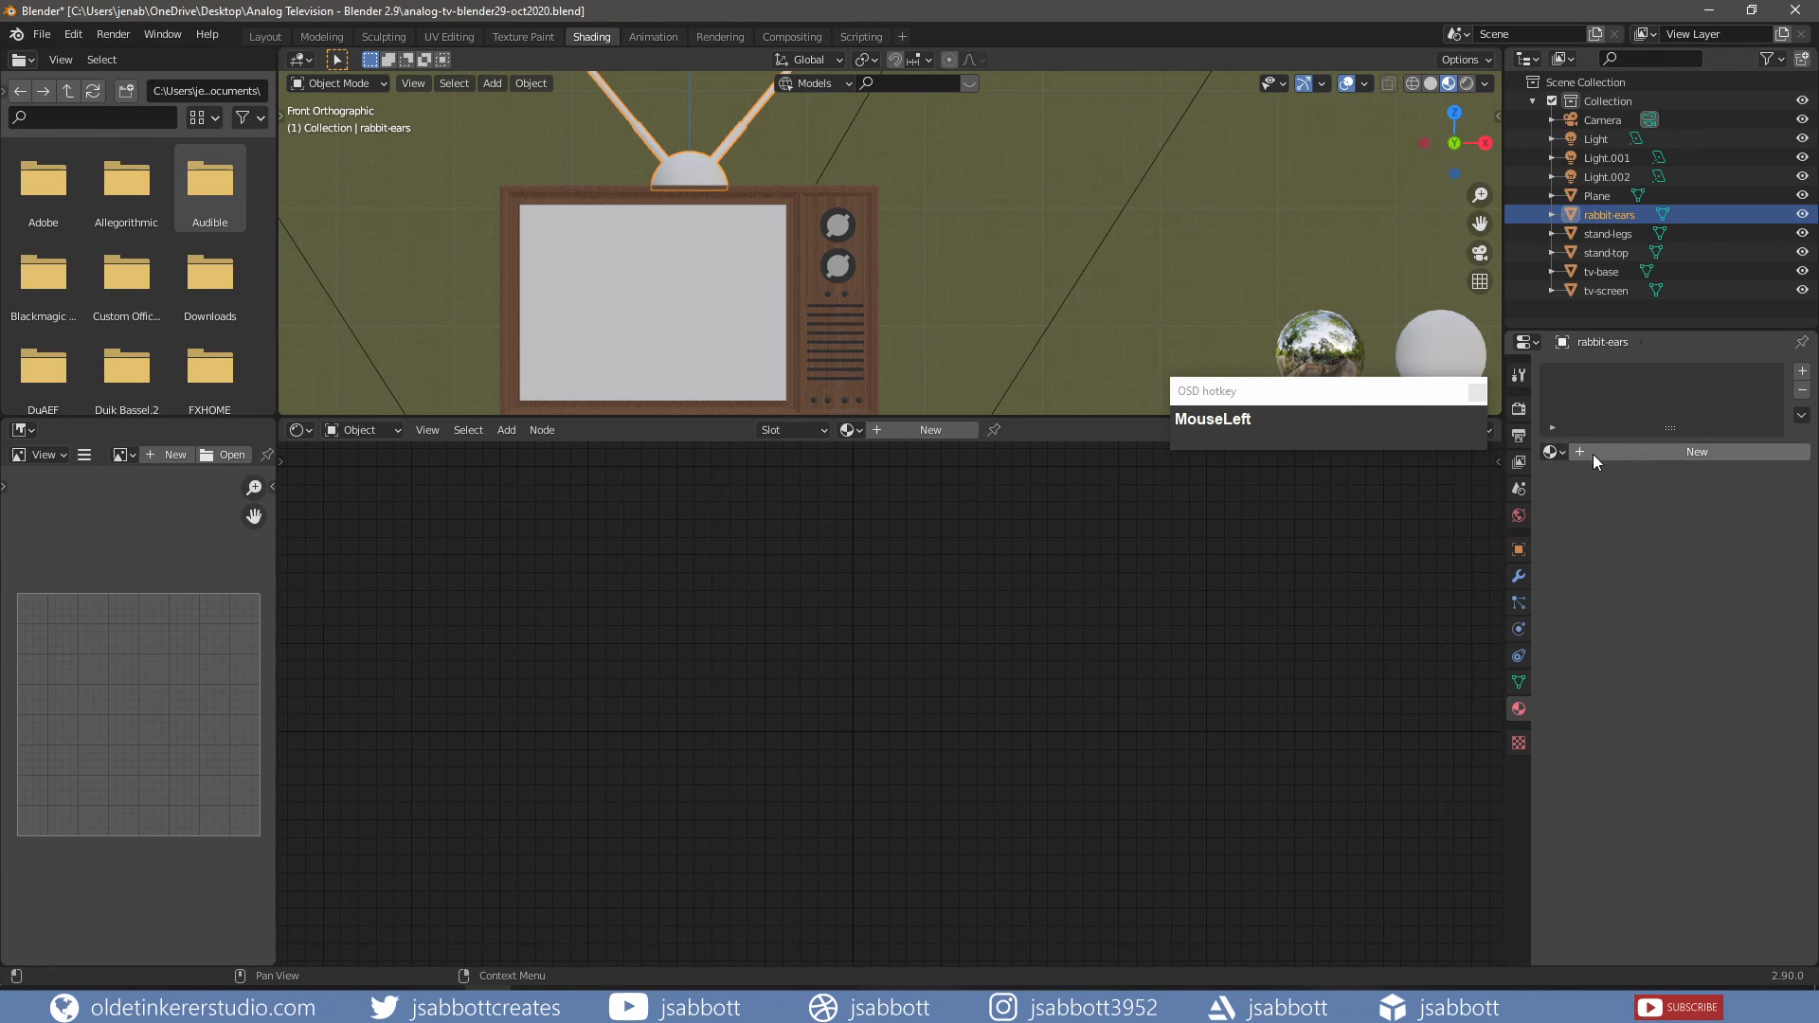
left_click(1554, 453)
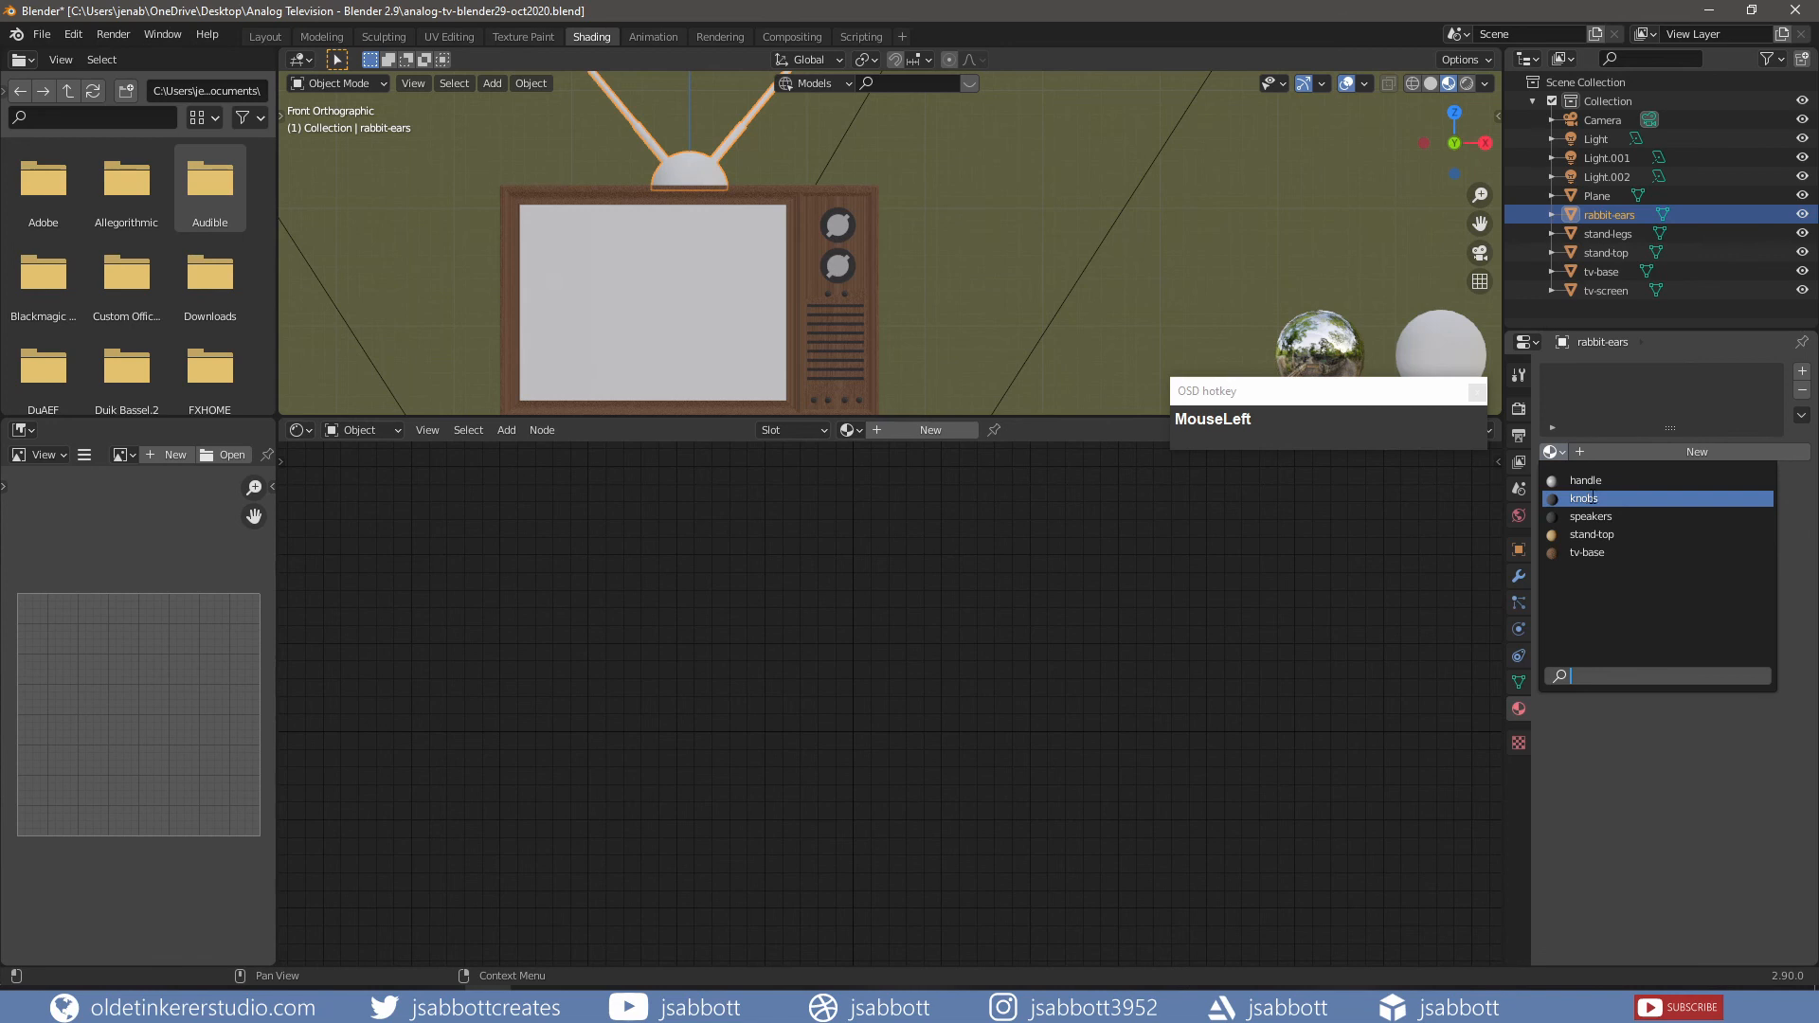
left_click(1592, 480)
key("ctrl+s")
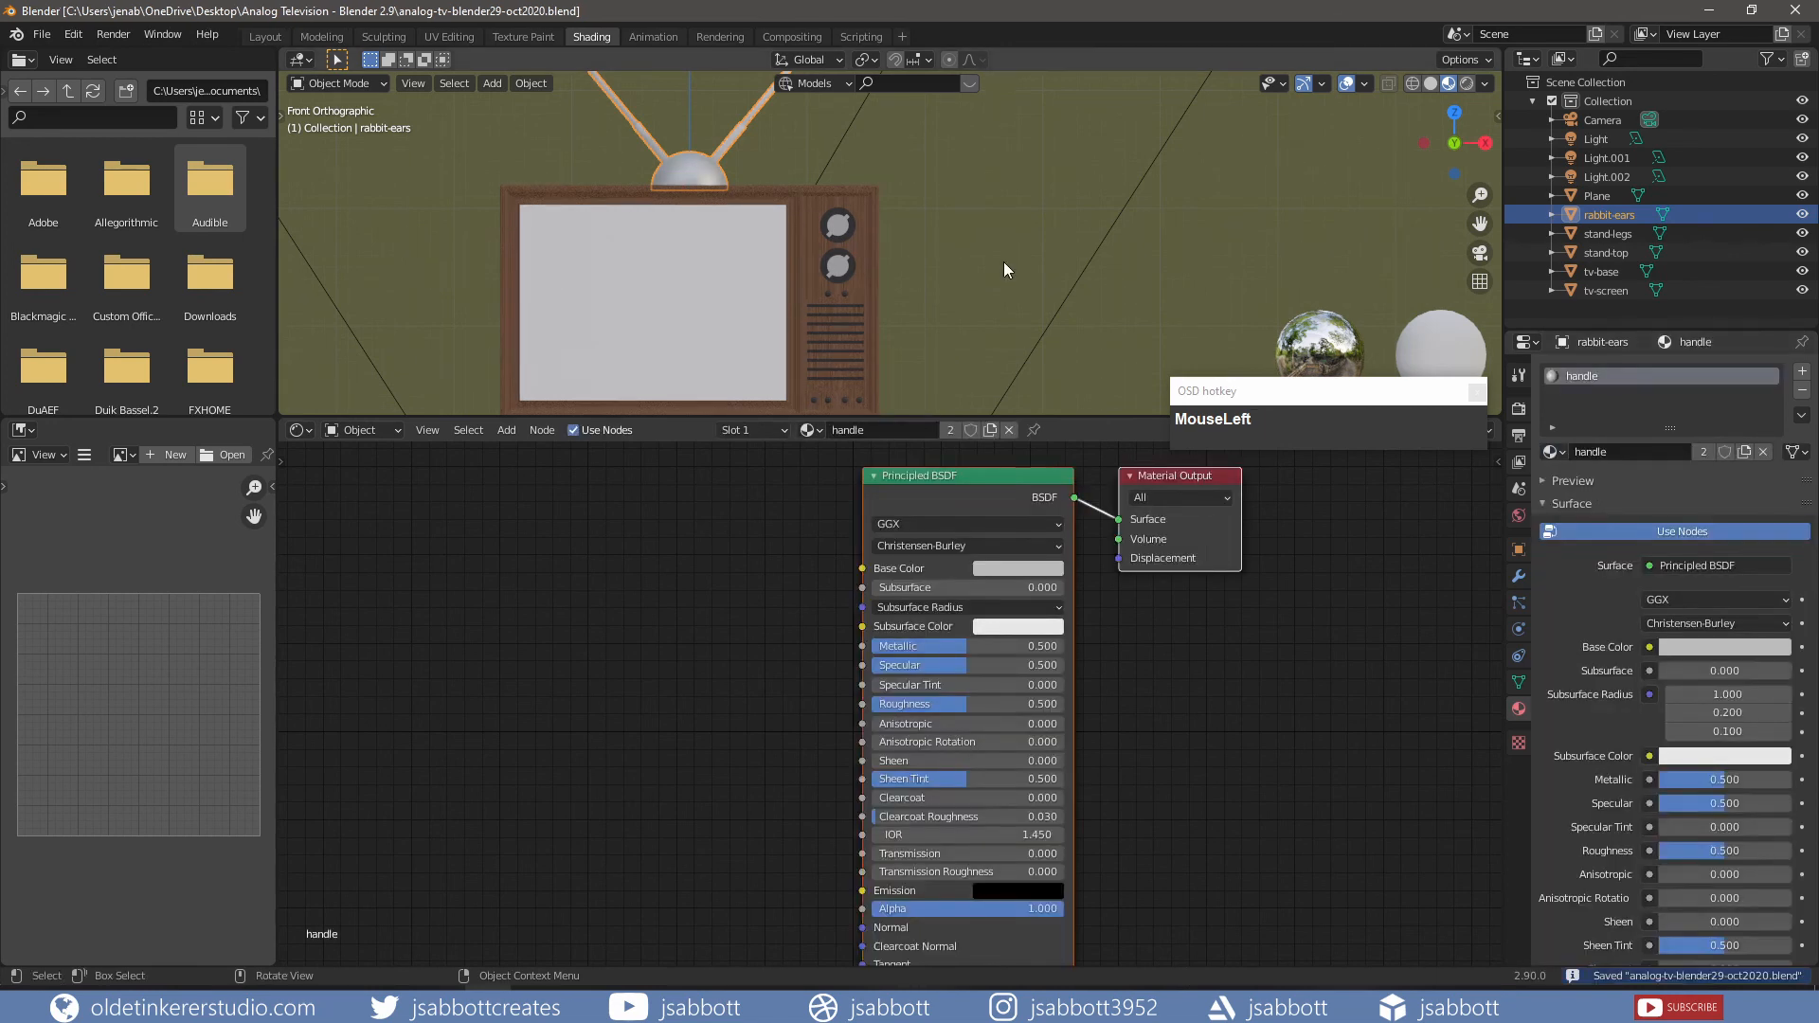
left_click(1004, 263)
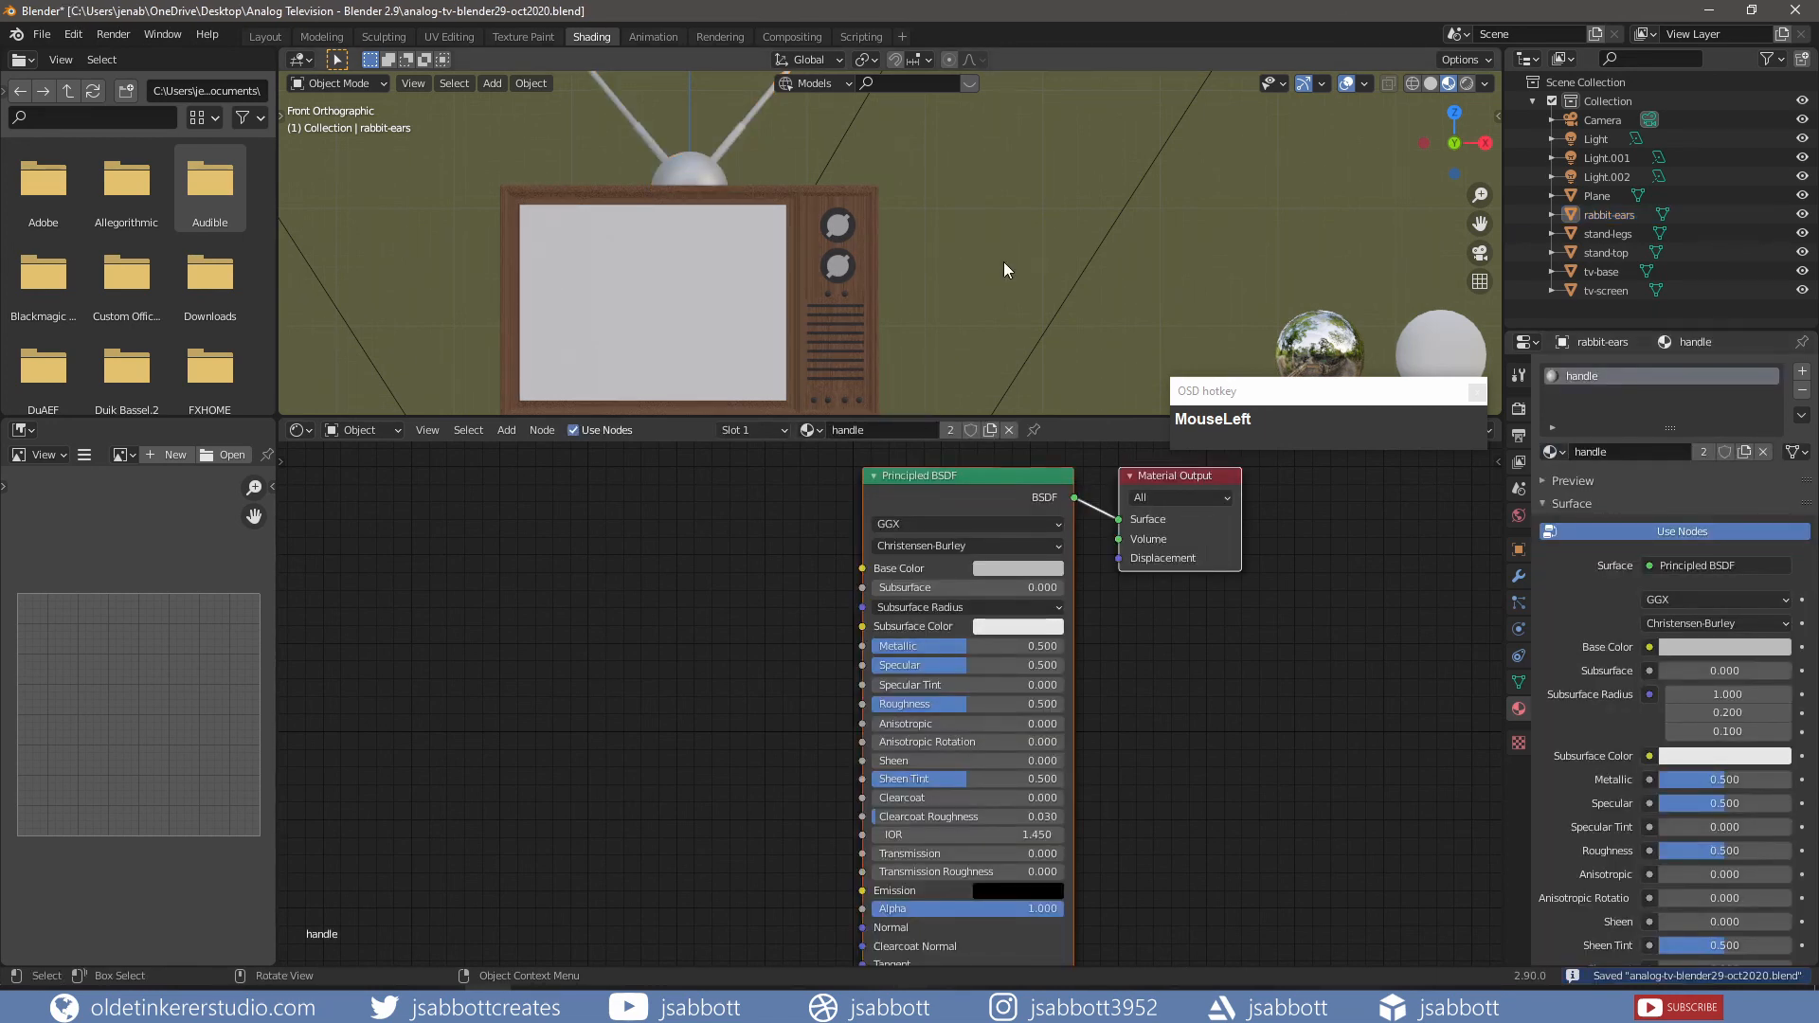
- Create a new material named screen on the television screen object
left_click(674, 288)
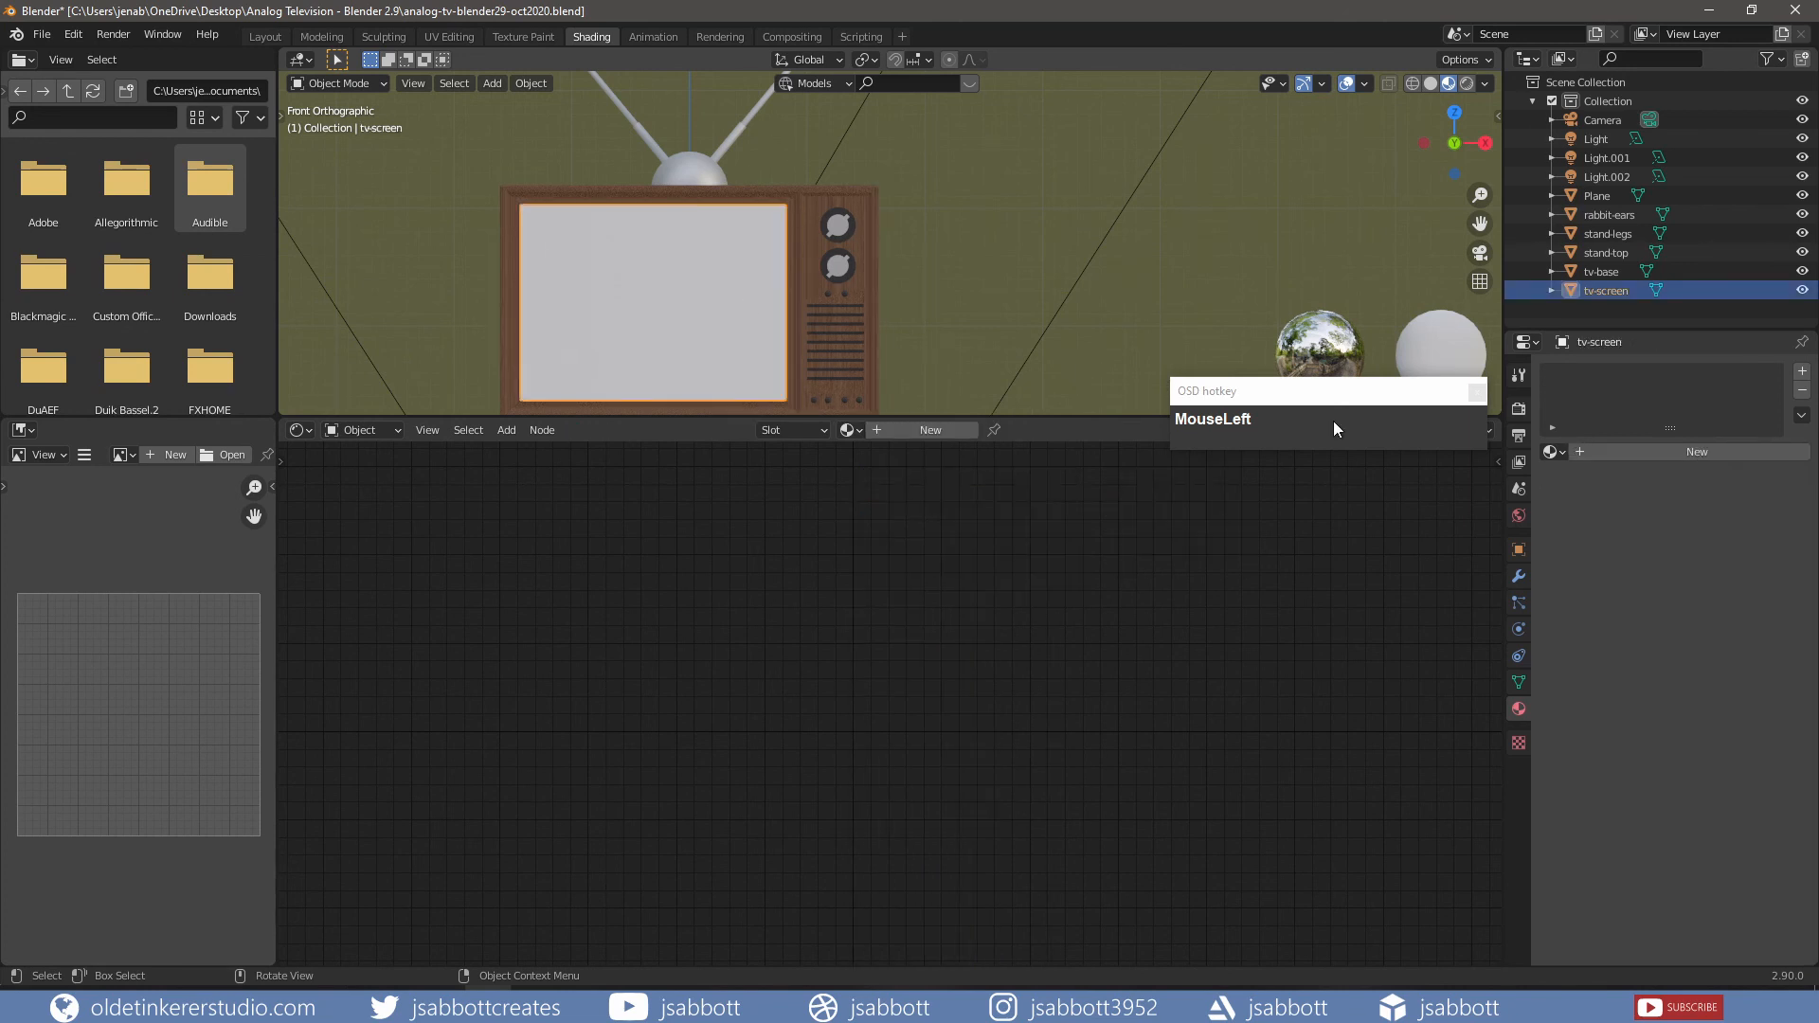
left_click(902, 434)
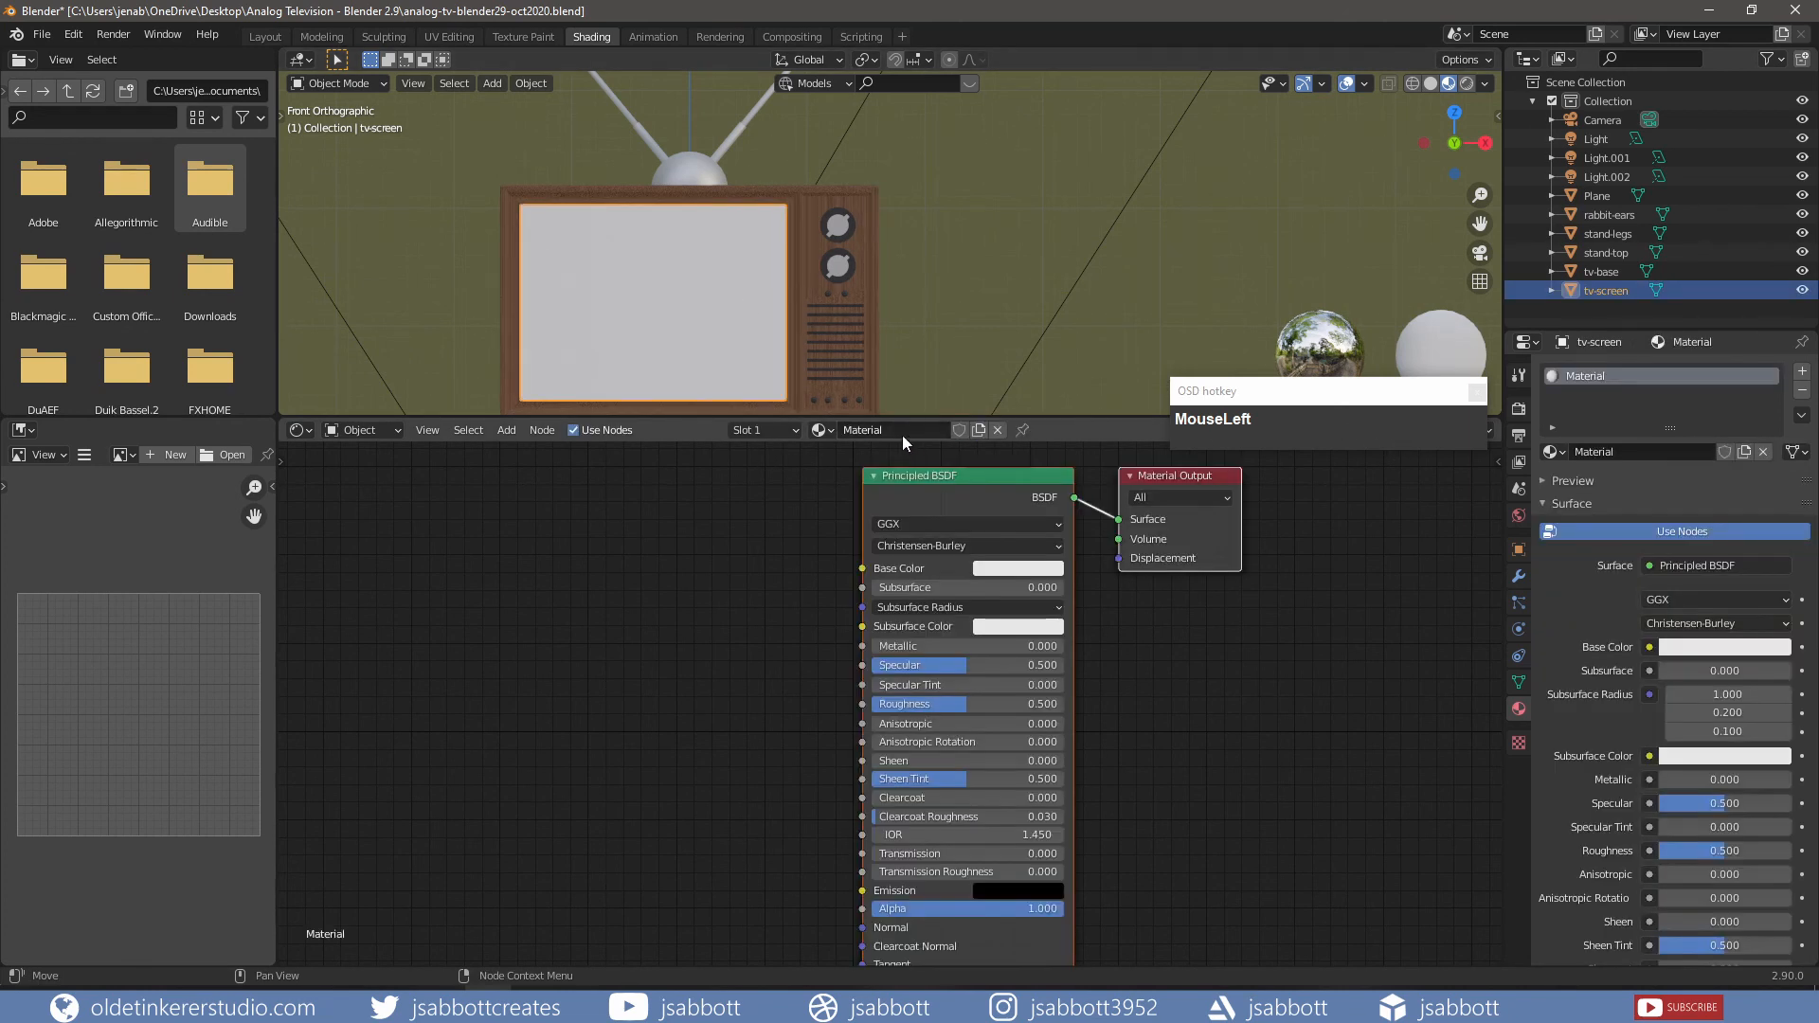
double_click(900, 429)
type("screen")
key("Return")
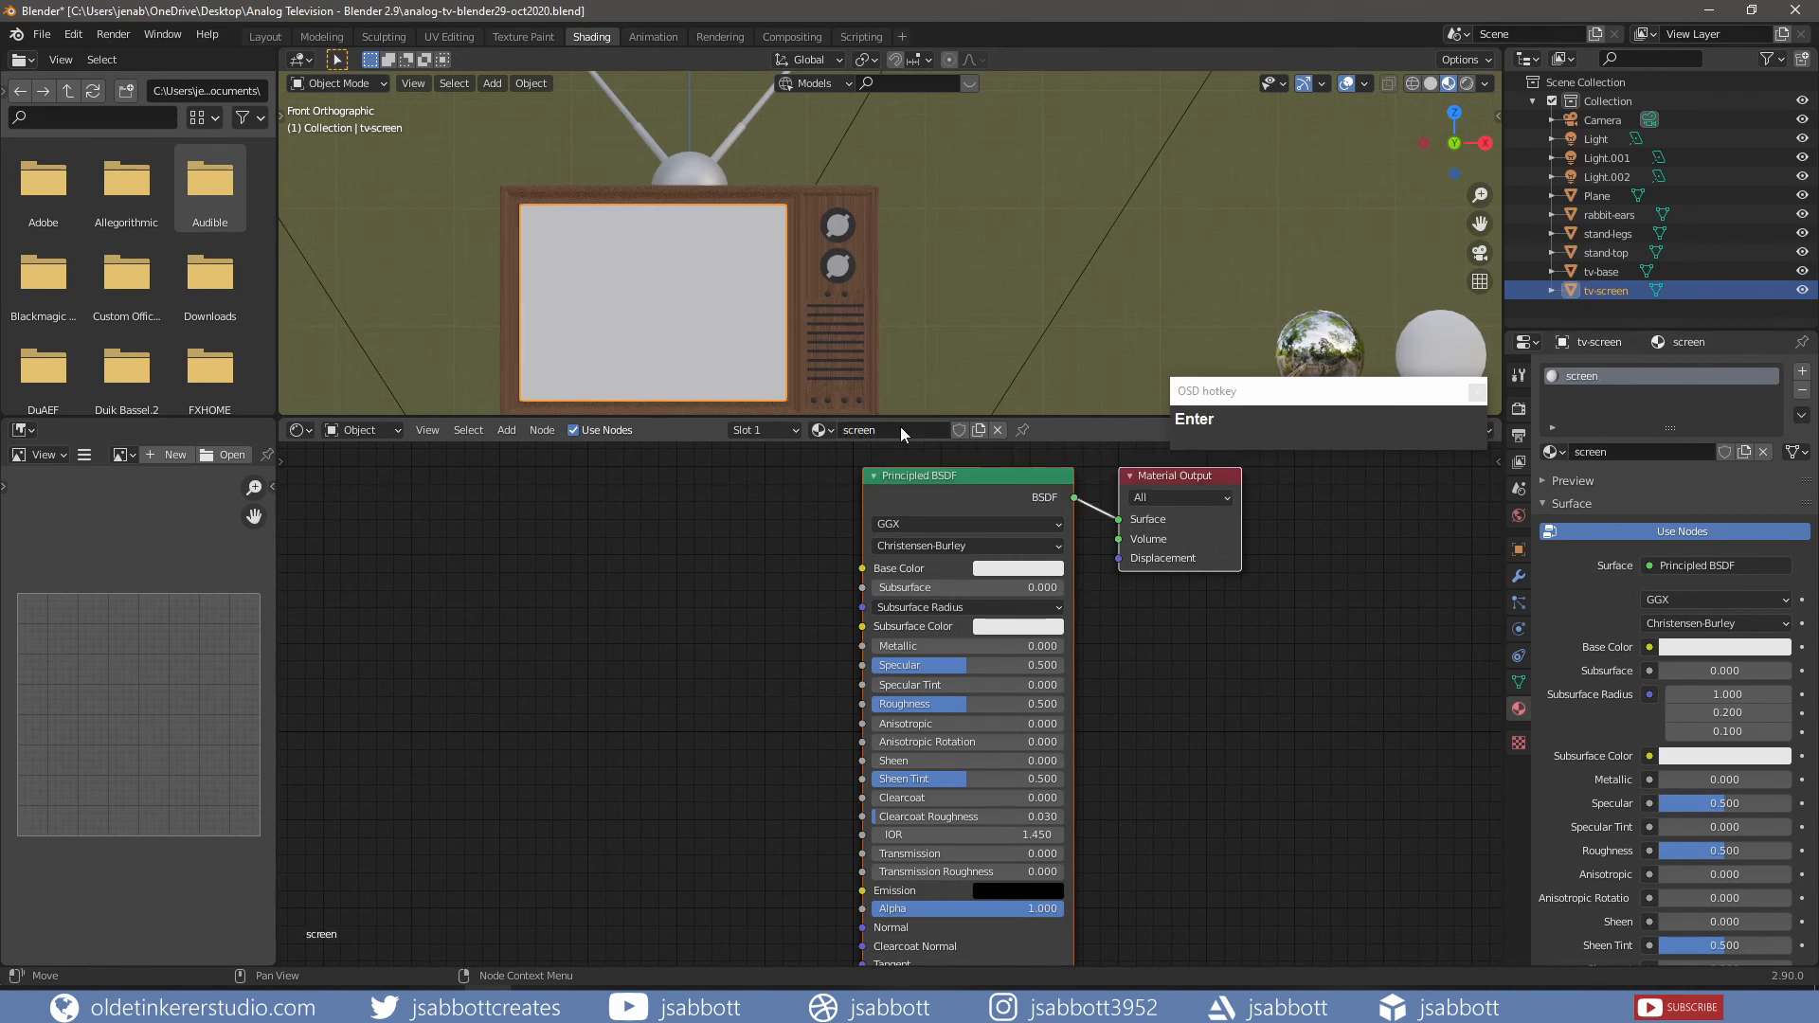
- Set the screen material's Base Color to hex 181818
left_click(1004, 572)
left_click(1061, 487)
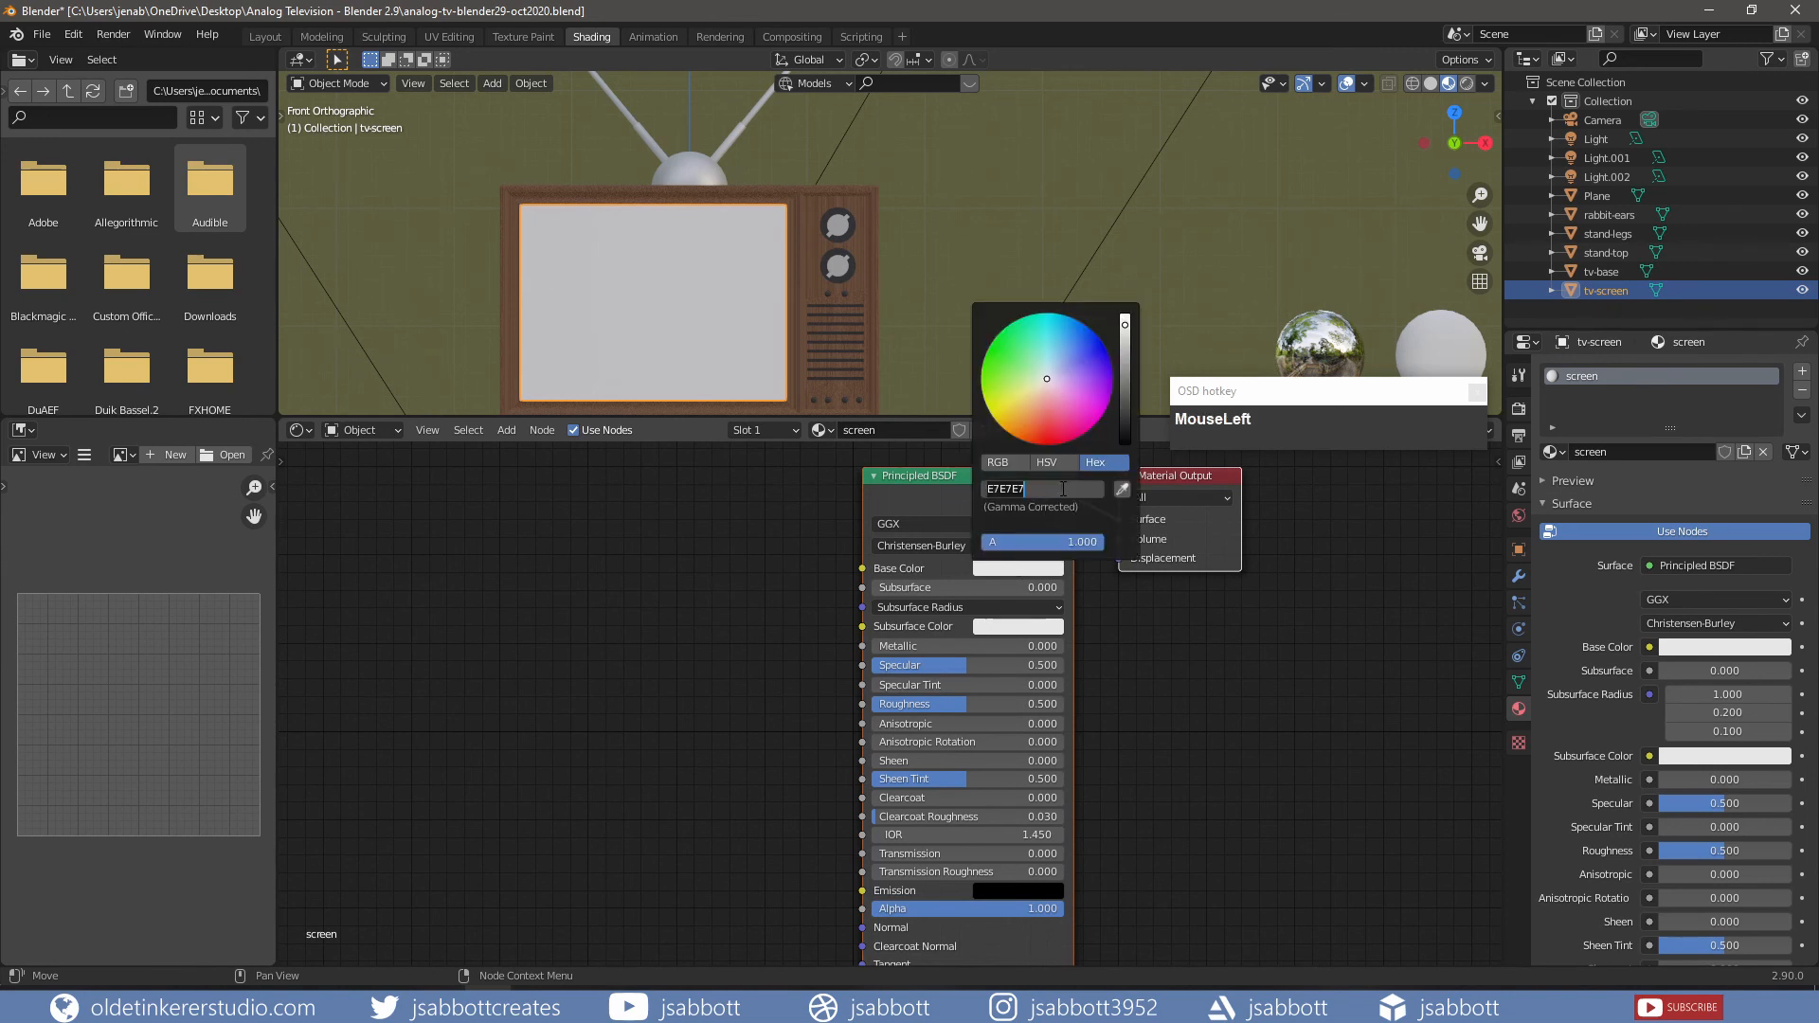
type("181818")
key("Return")
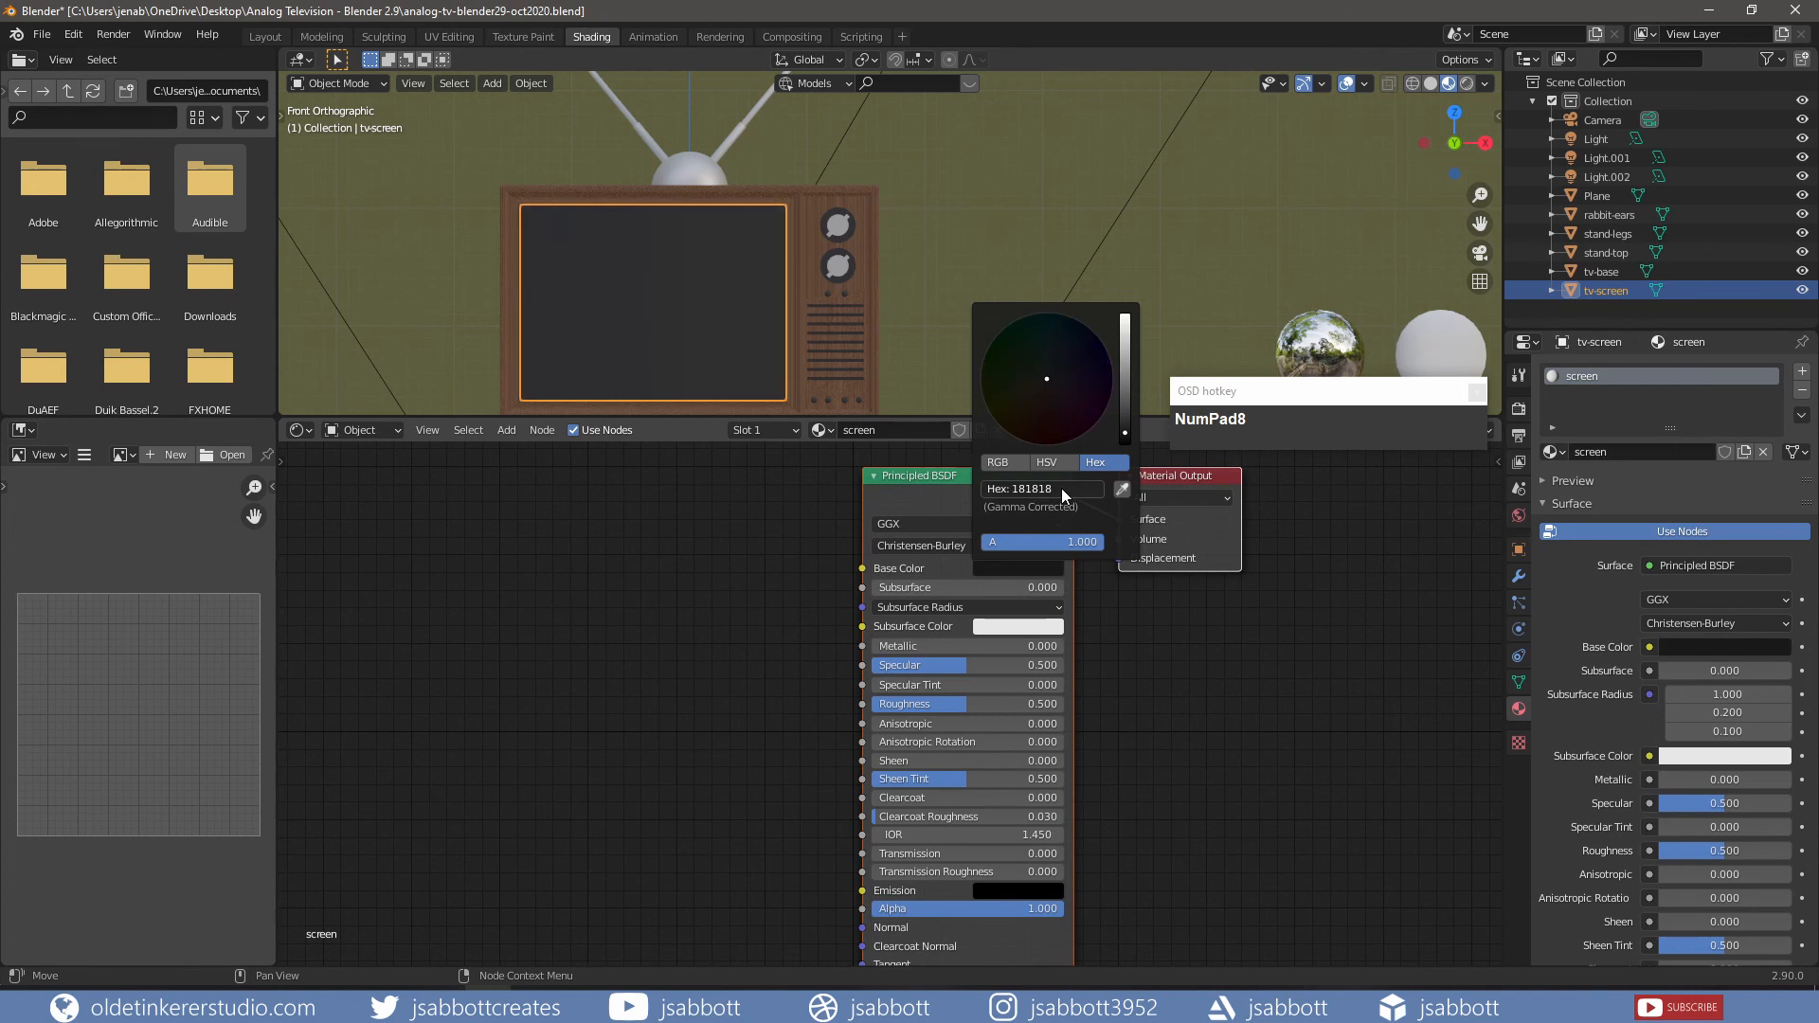
- Set the screen material's Roughness to 0.2 and Sheen to 0.1
left_click(1014, 704)
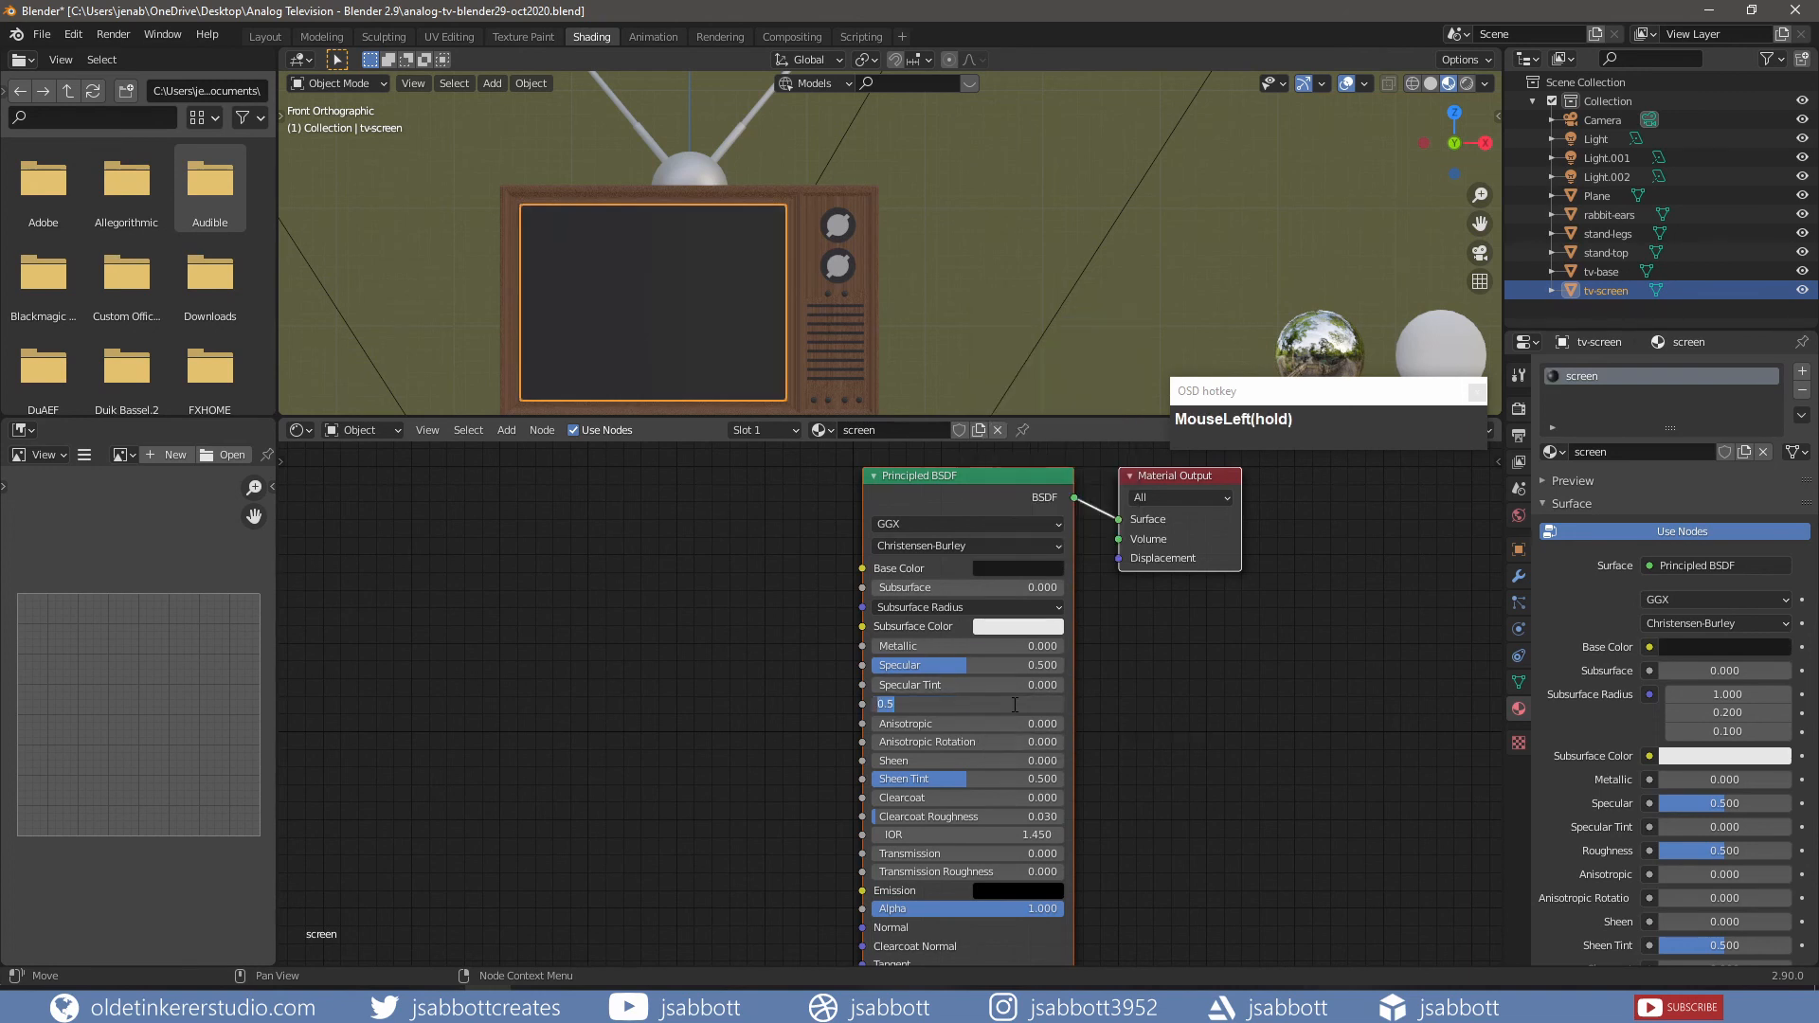
type(".2")
key("Return")
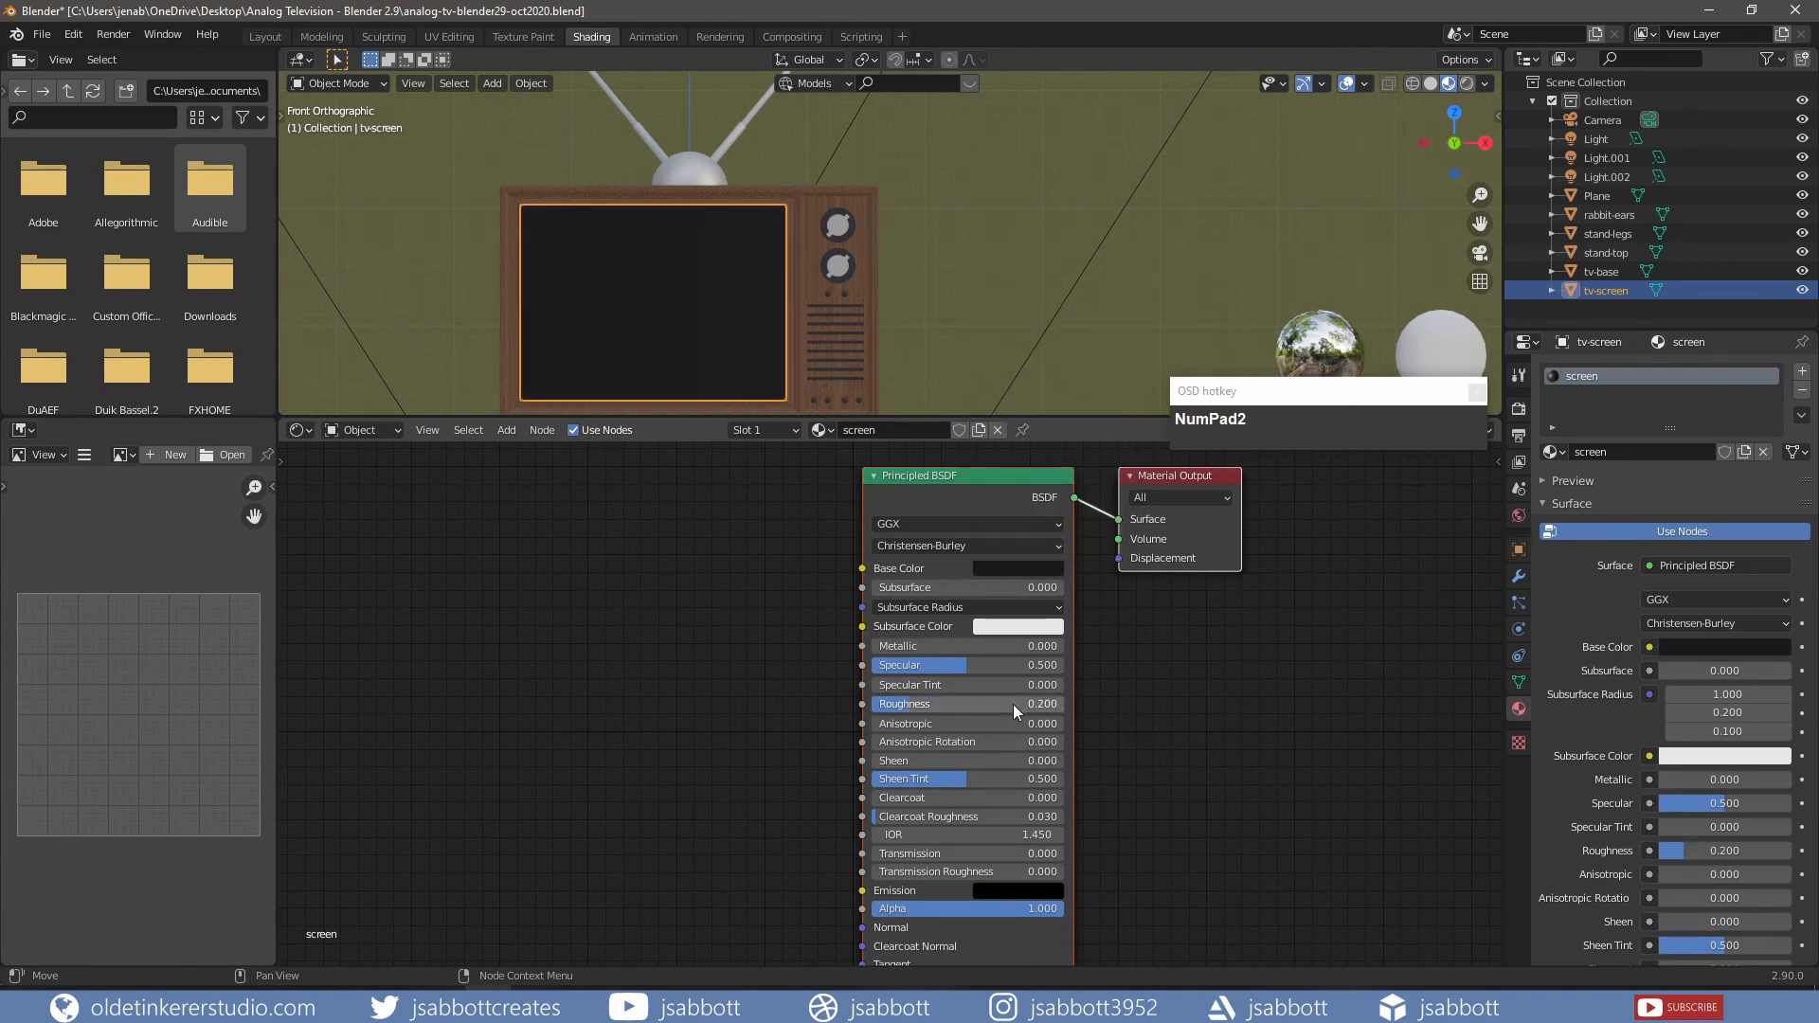
left_click(991, 760)
type(".1")
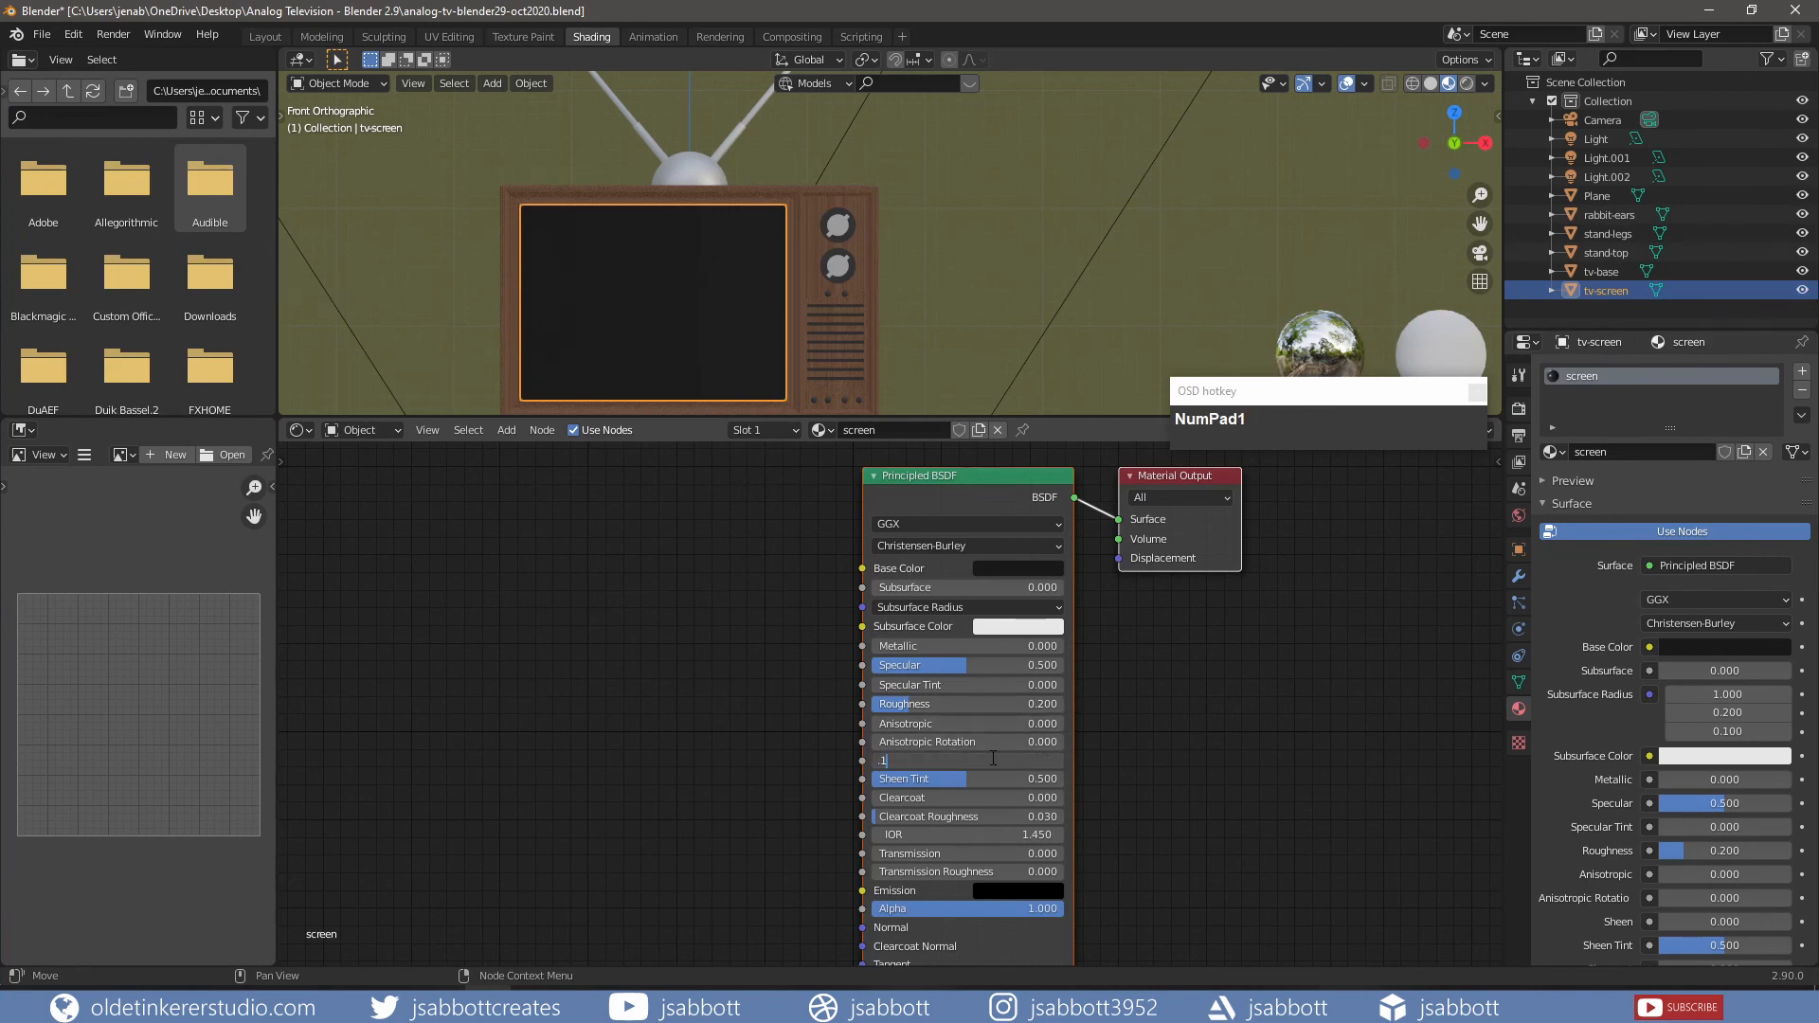
key("Return")
- Add a Noise Texture node, connect its Color output to the Principled BSDF's Base Color, and set the noise to 2D
key("shift+a")
mouse_move(422, 680)
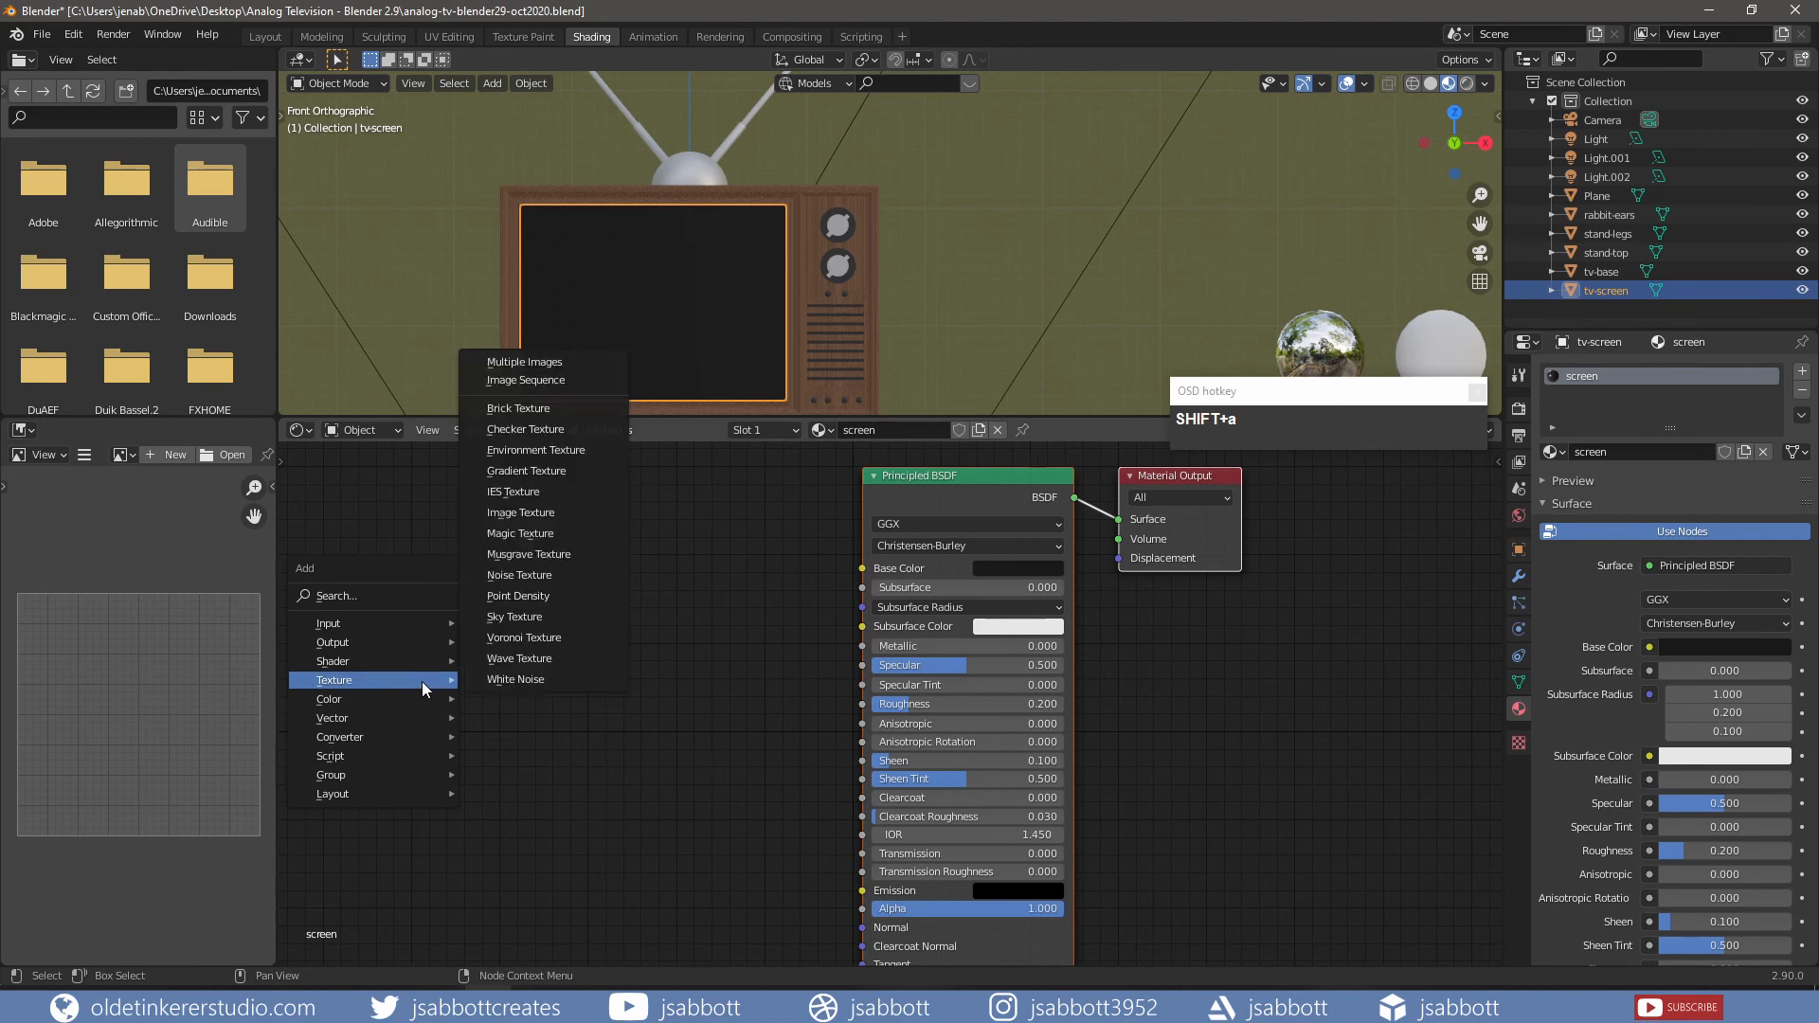
left_click(519, 574)
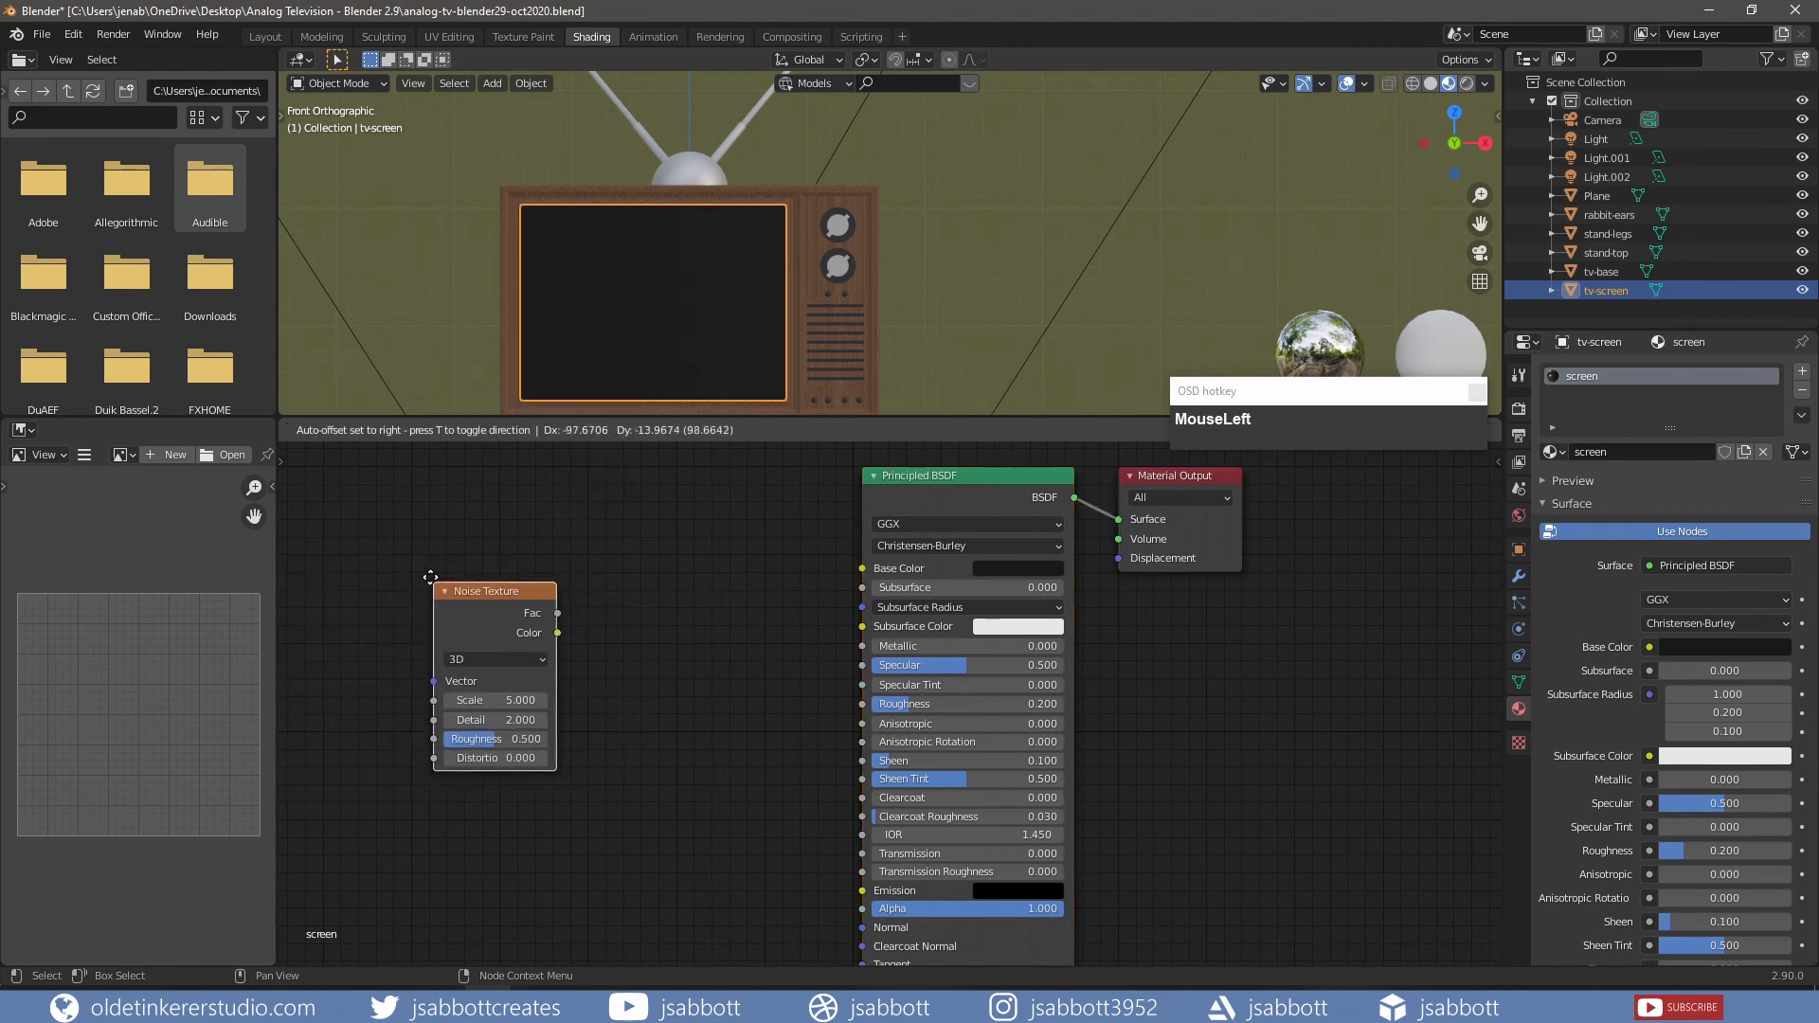
left_click(418, 542)
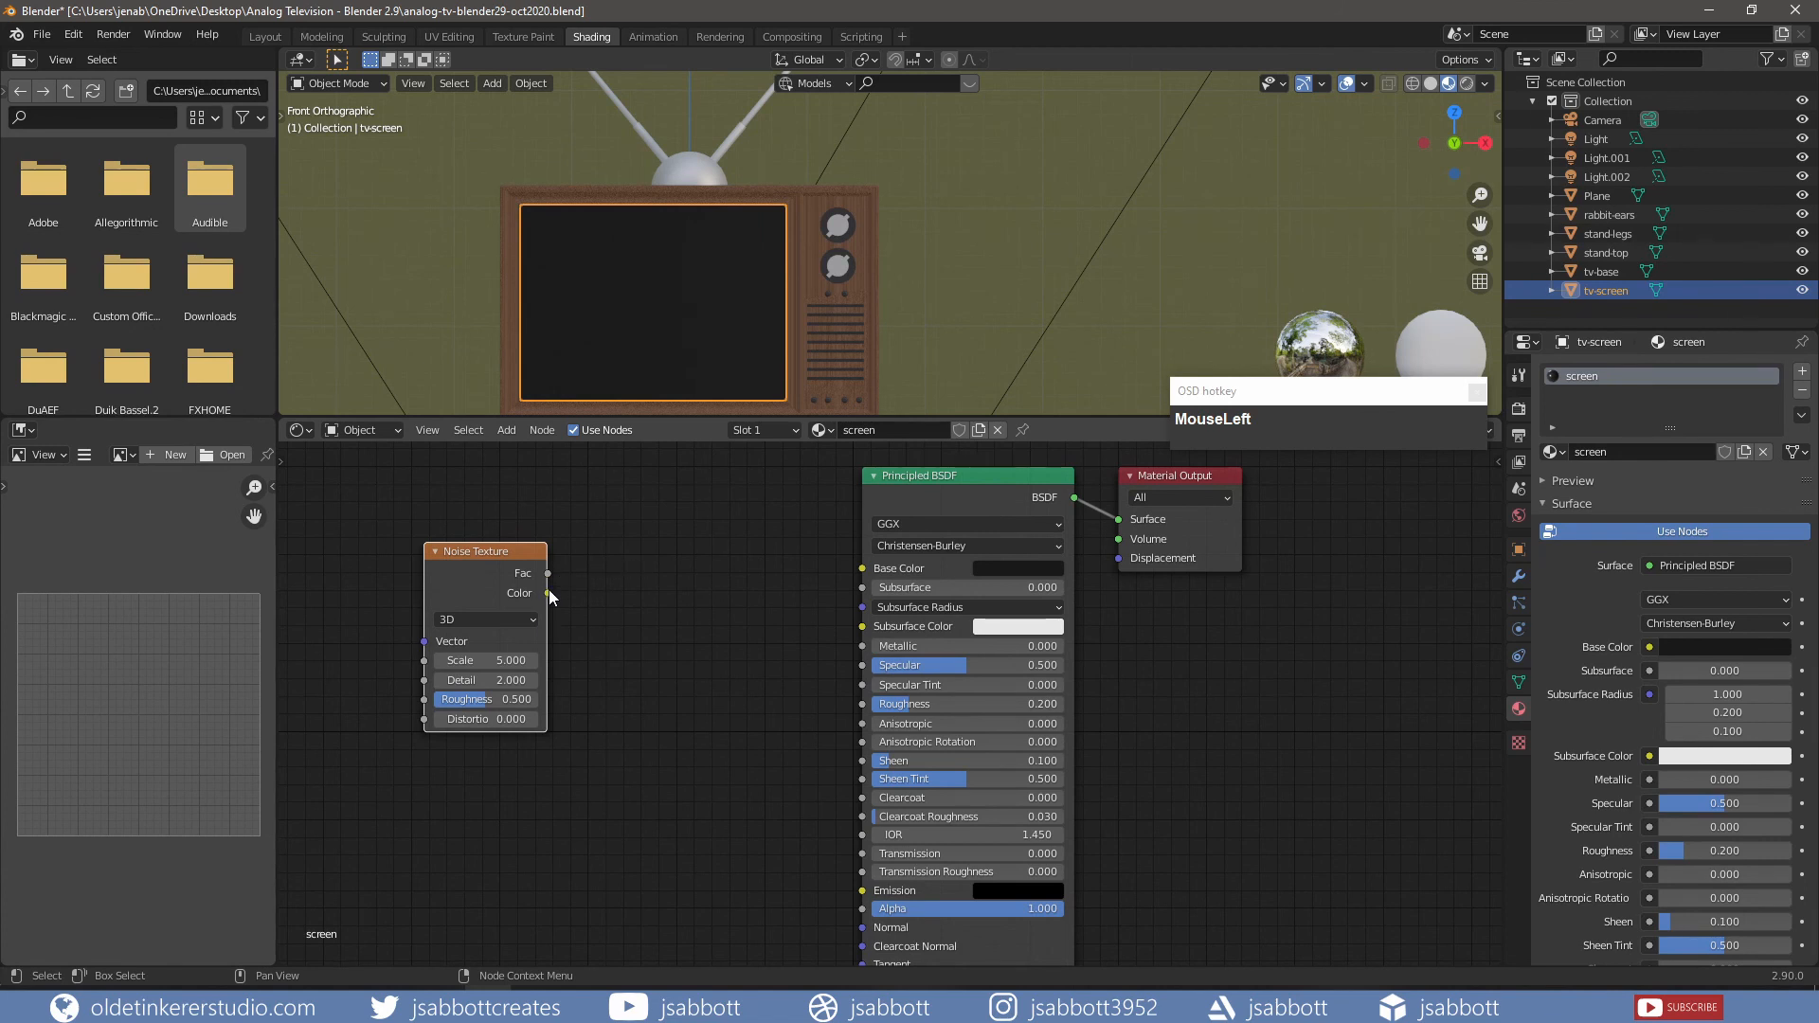
left_click_drag(549, 592, 860, 570)
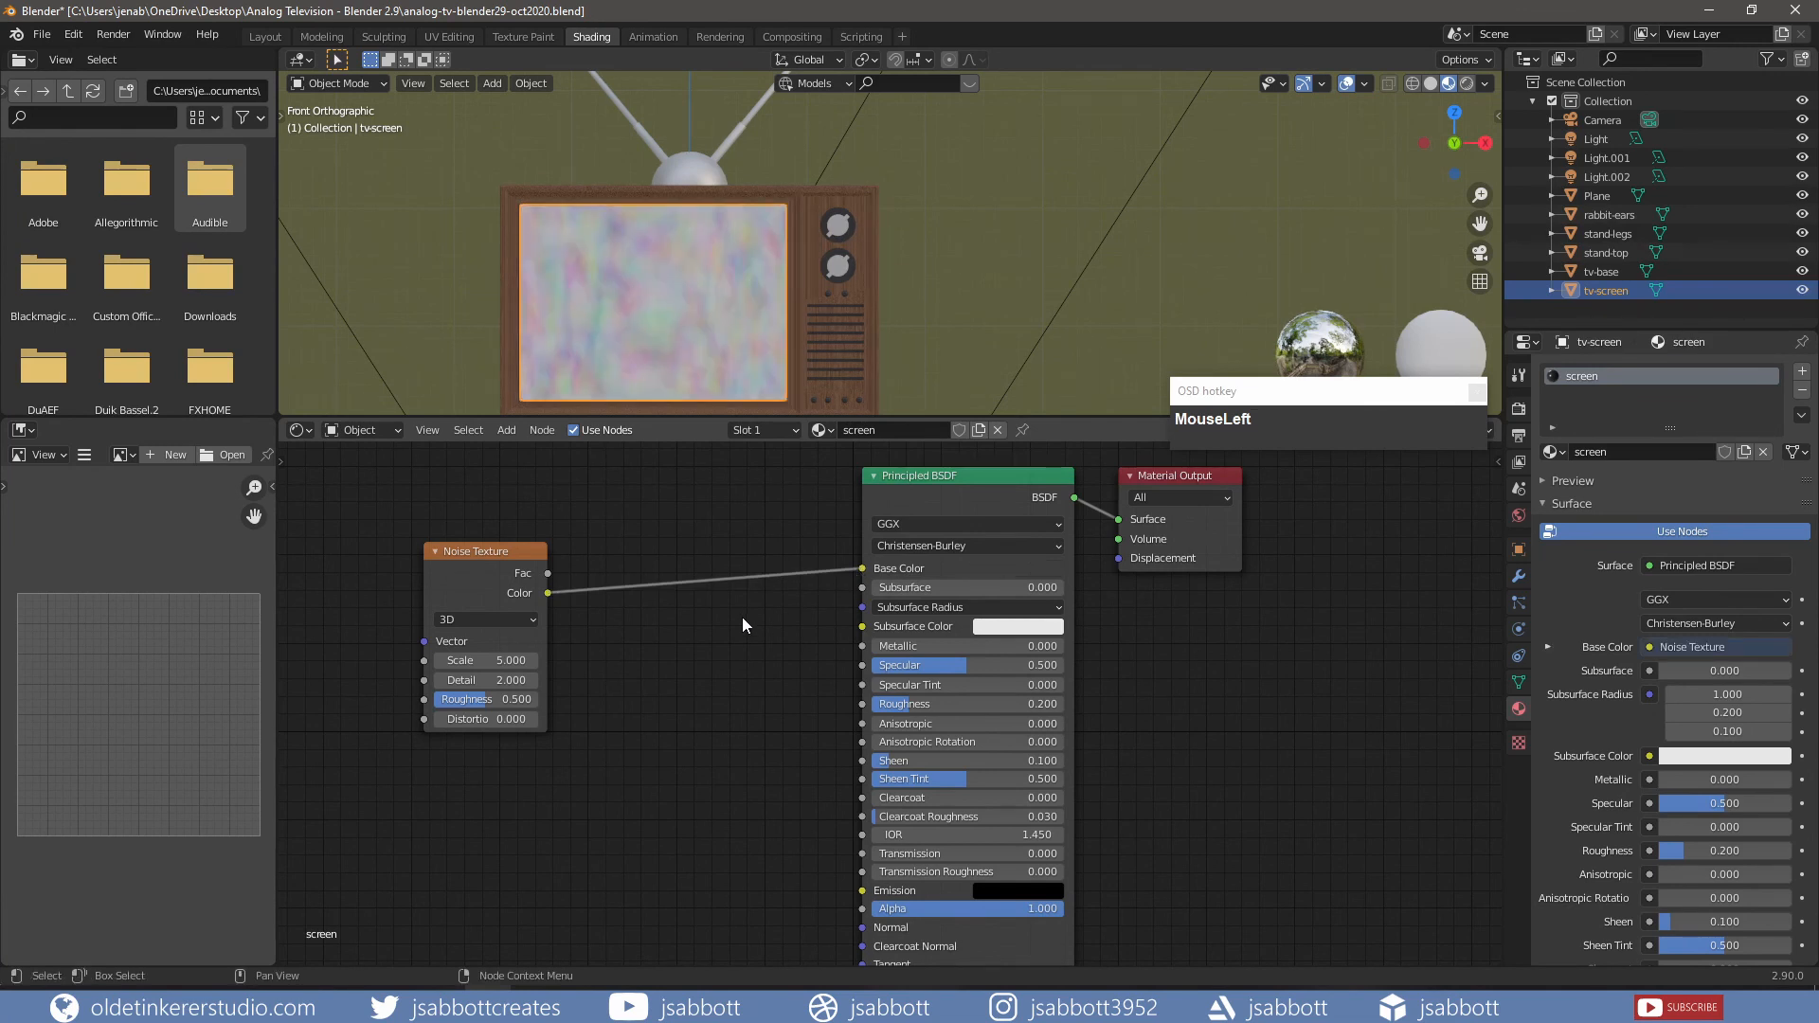
left_click(534, 619)
left_click(508, 658)
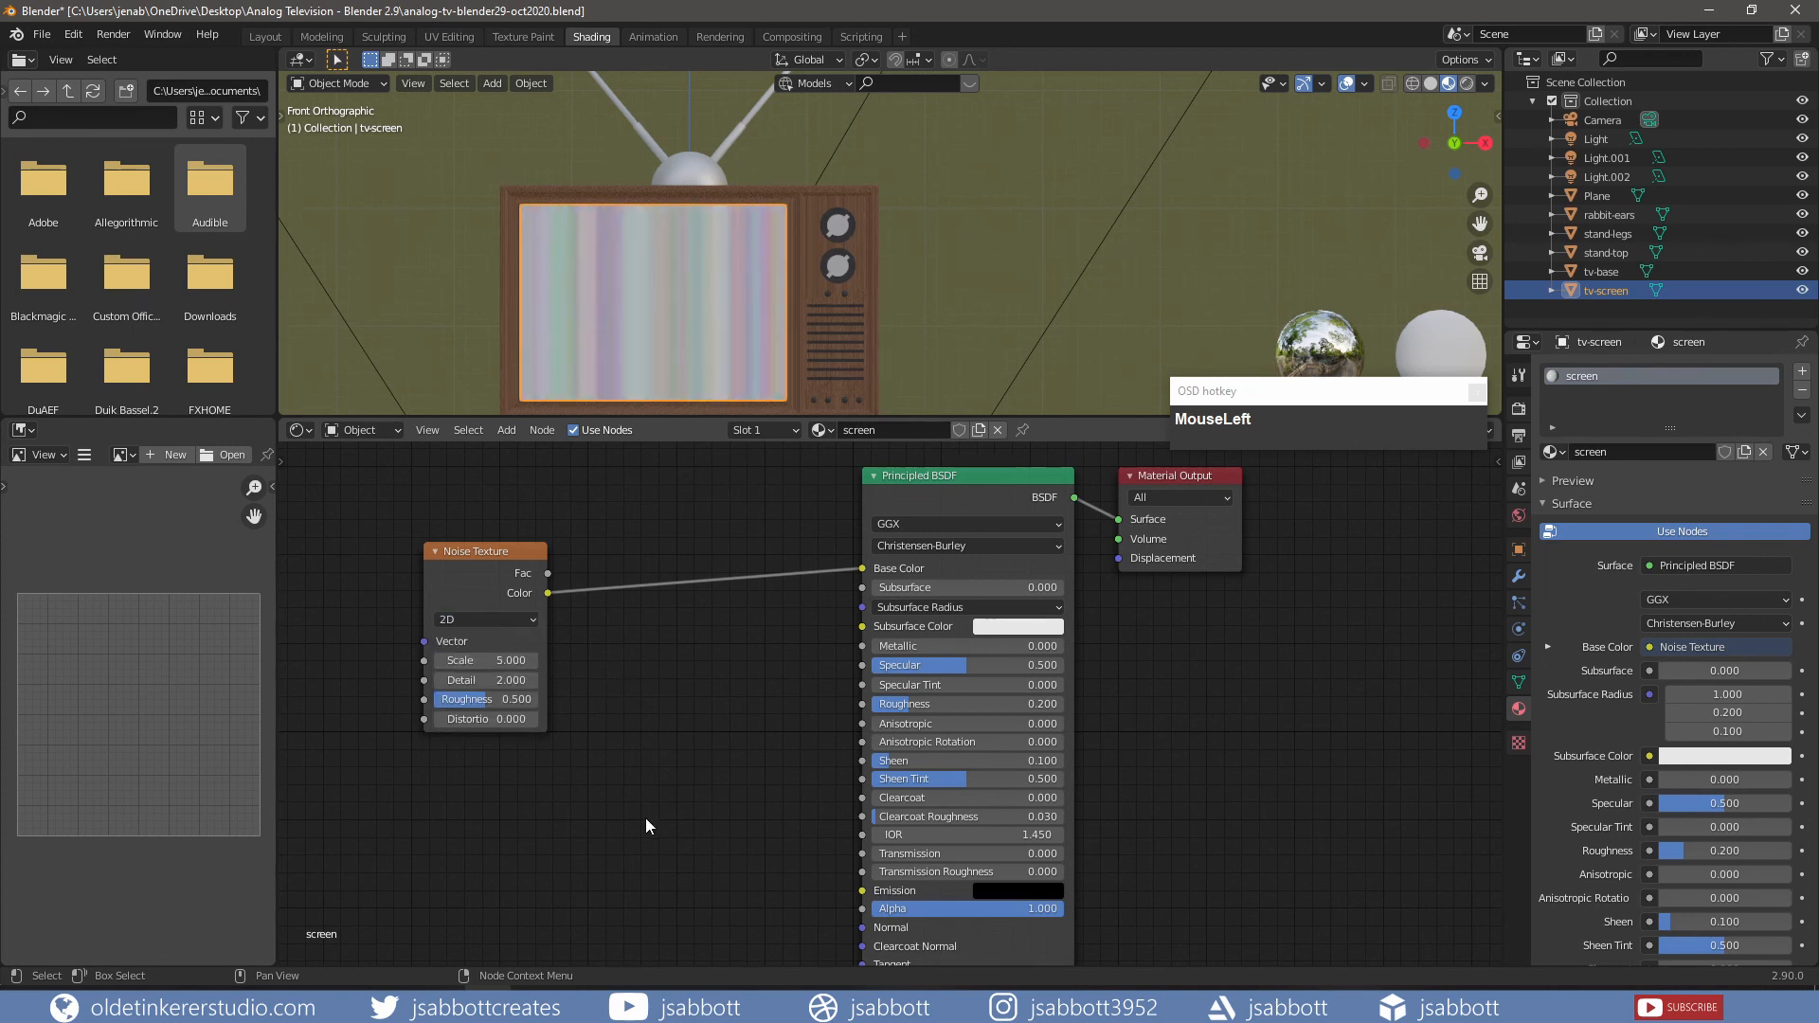
- Insert a ColorRamp node on the link between the Noise Texture and the Principled BSDF's Base Color
key("shift+a")
mouse_move(650, 875)
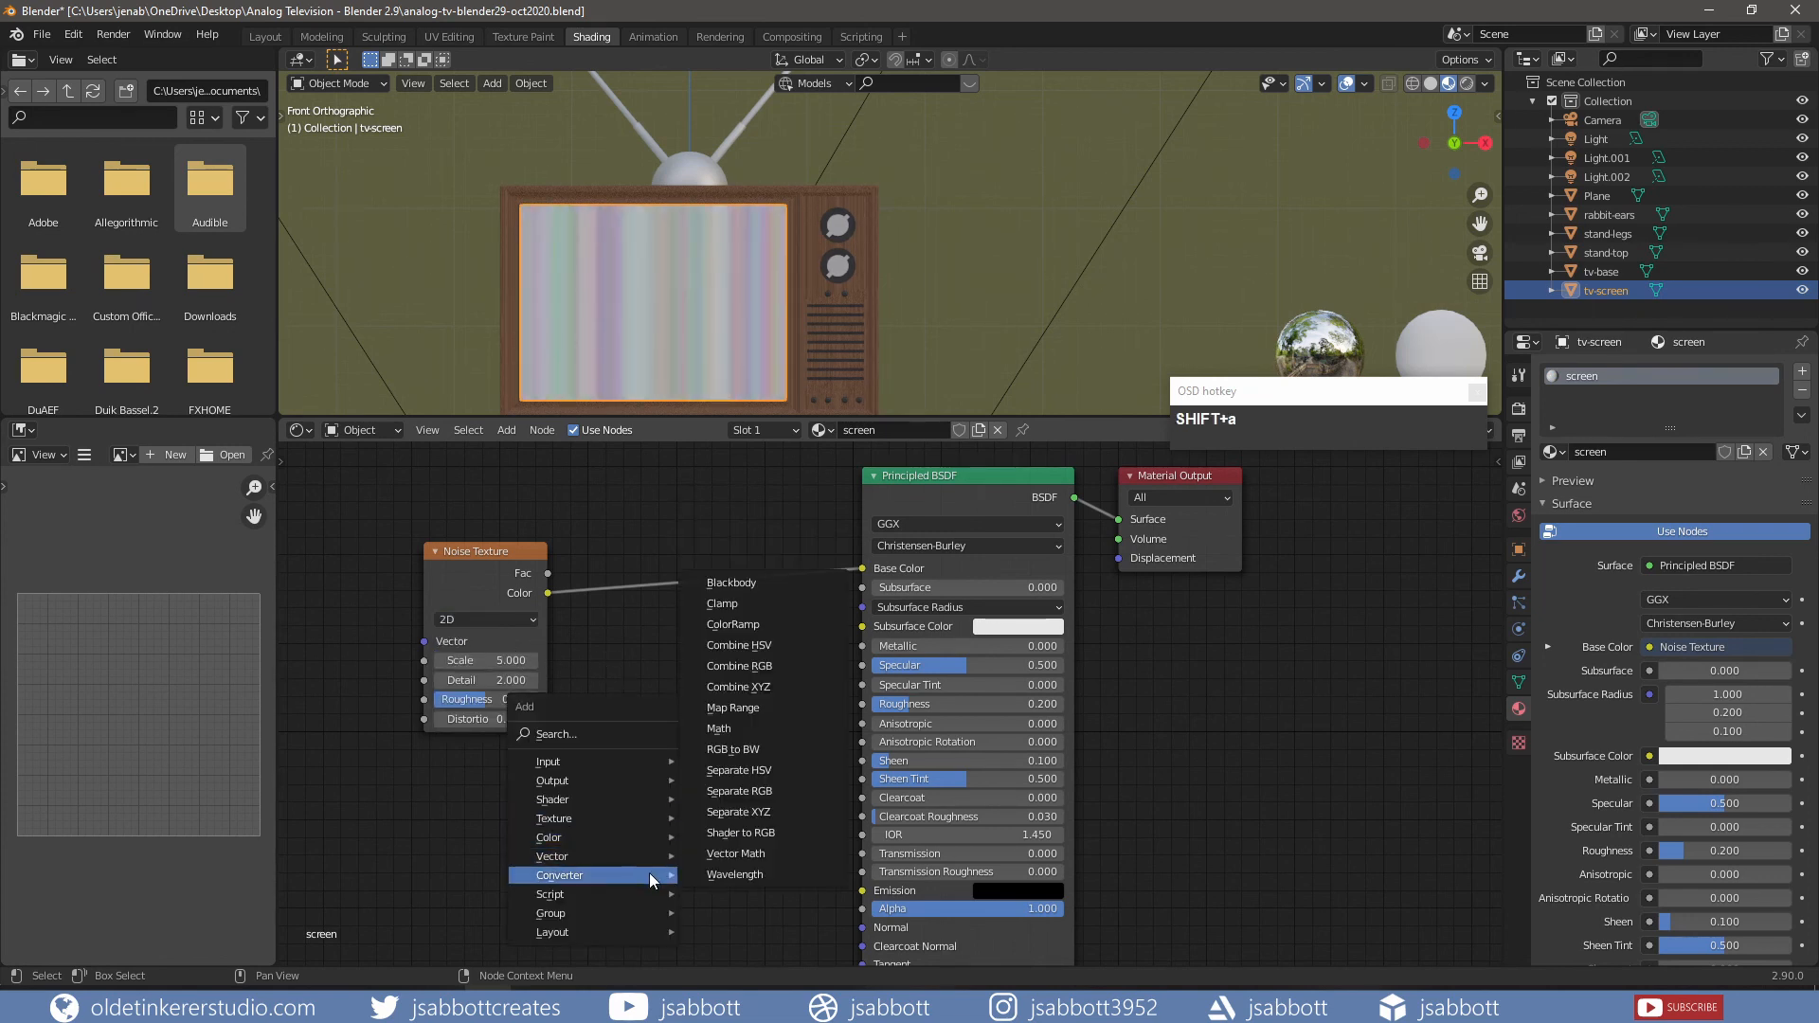
left_click(760, 627)
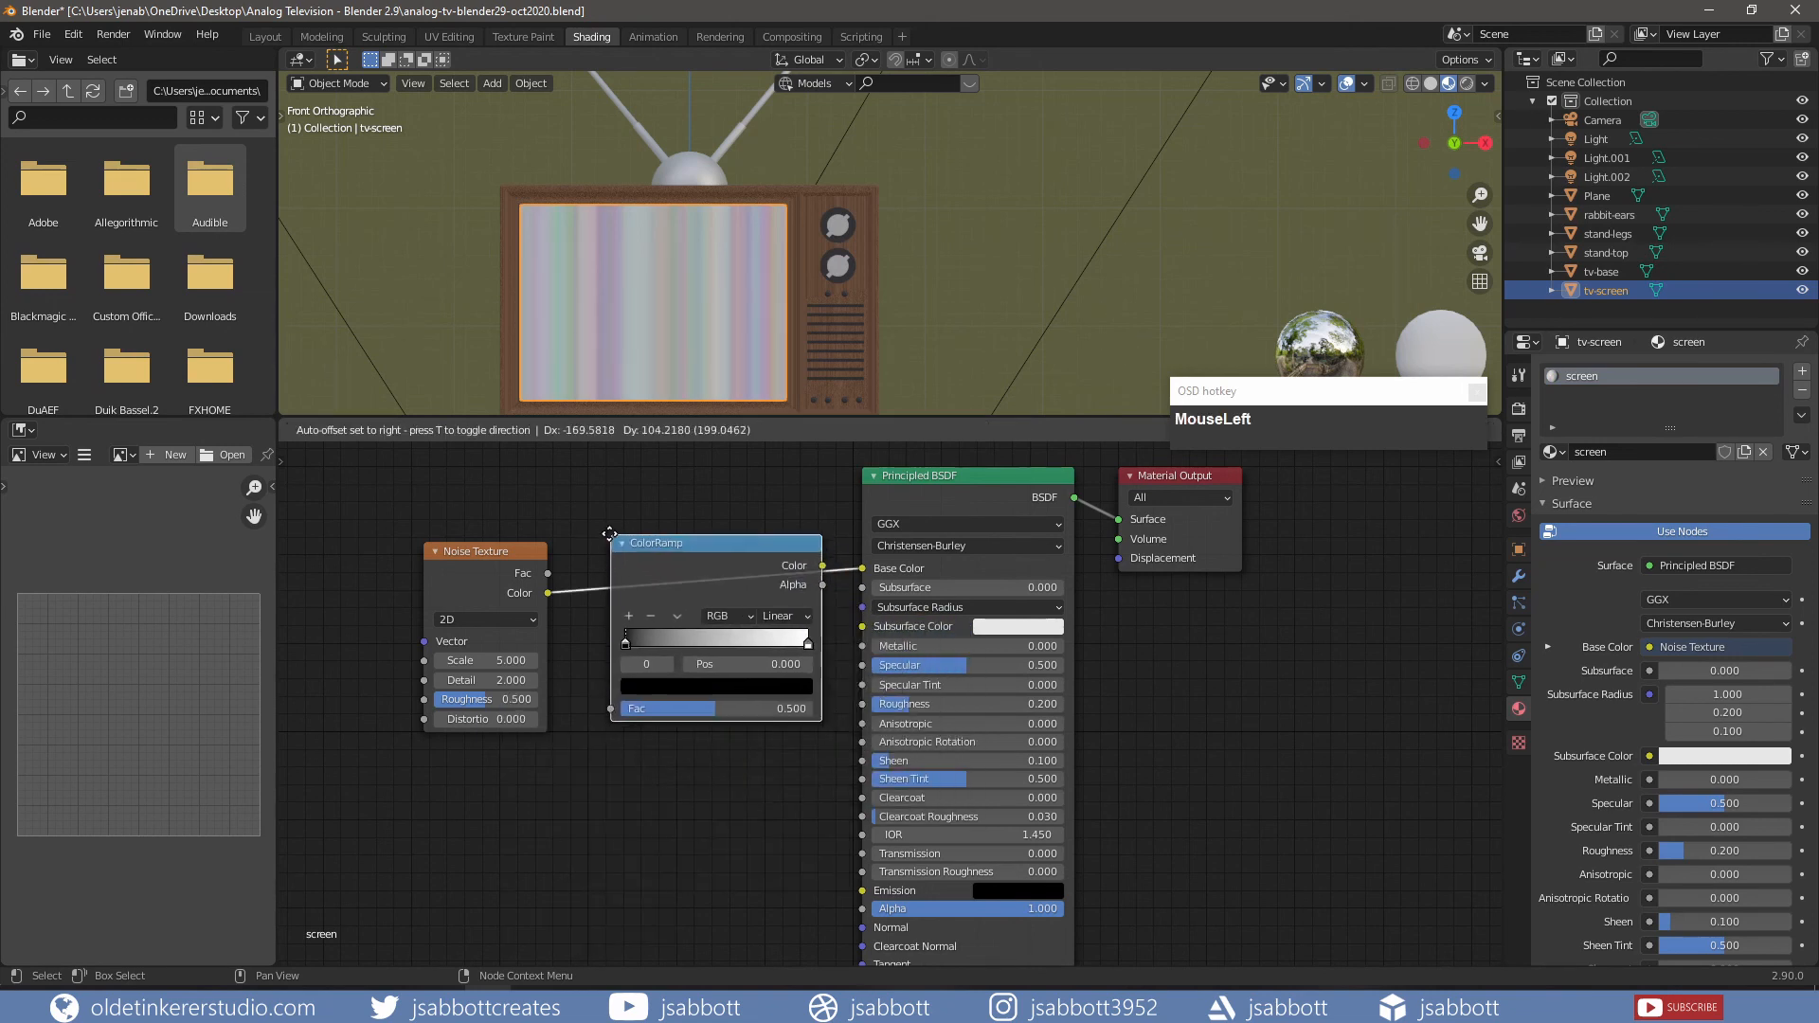
left_click(607, 531)
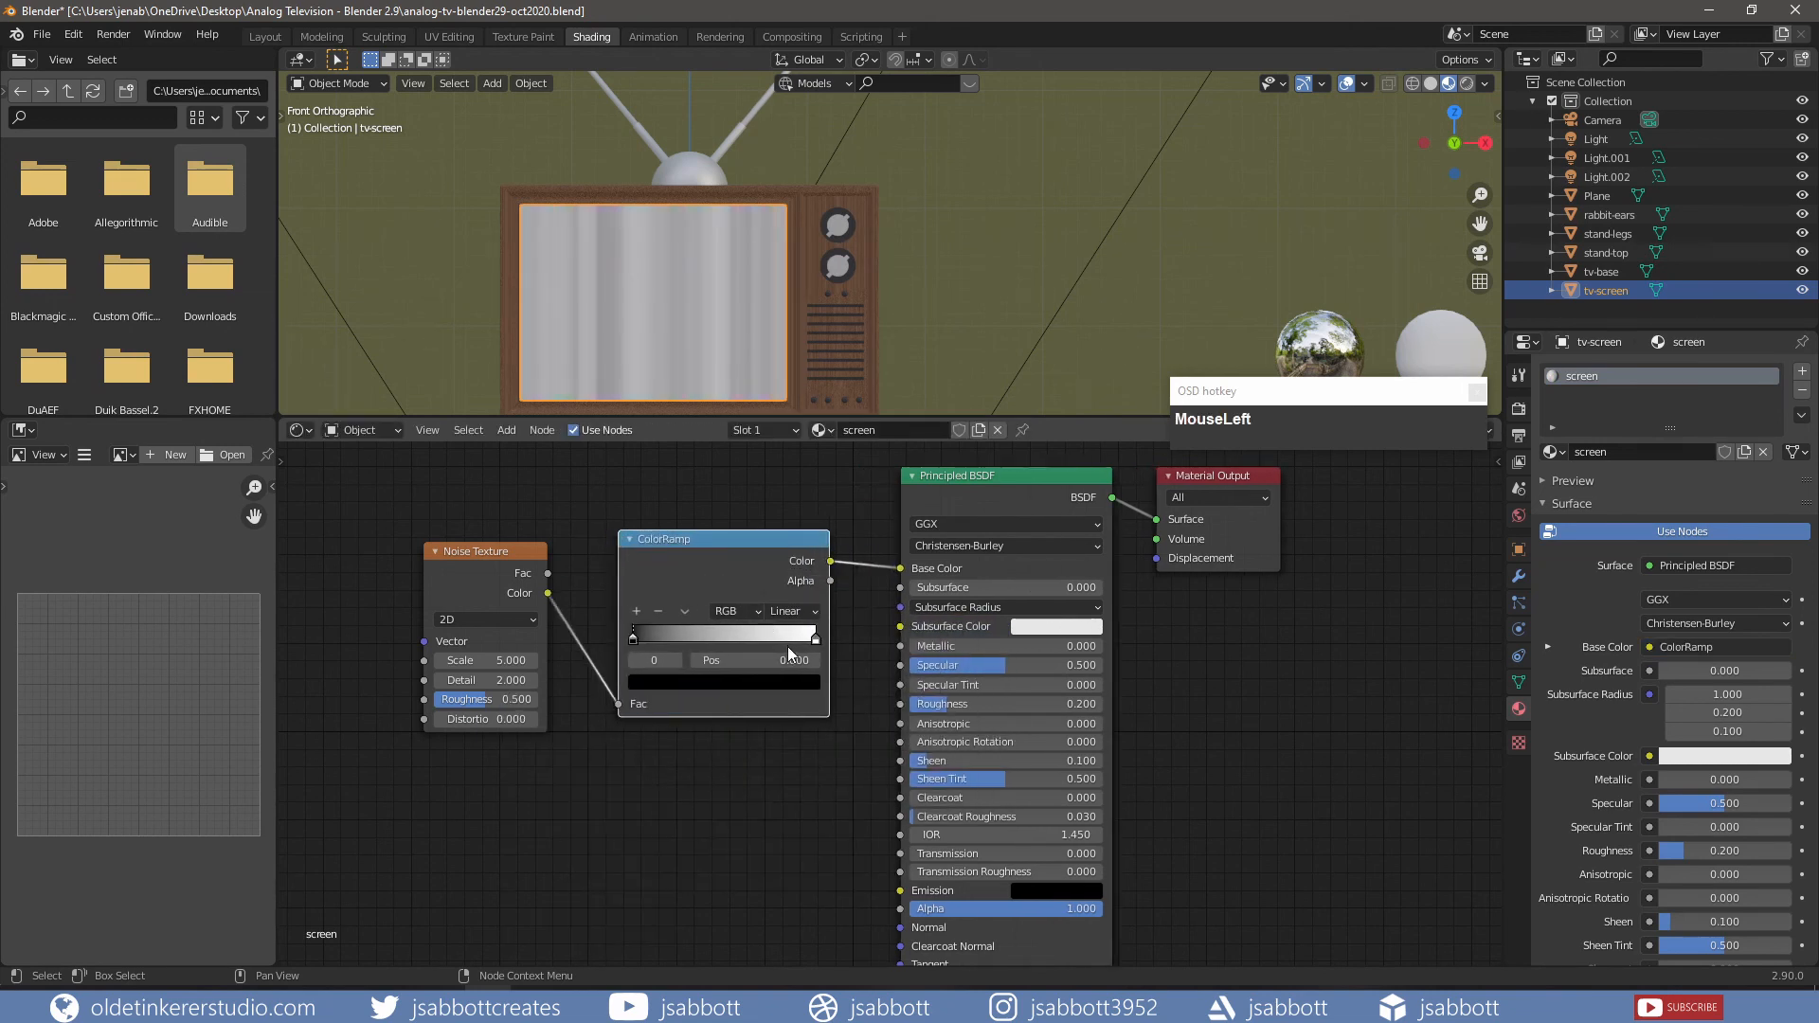
- Set the ColorRamp's white stop to hex 181818 and save the Blender file
left_click(815, 639)
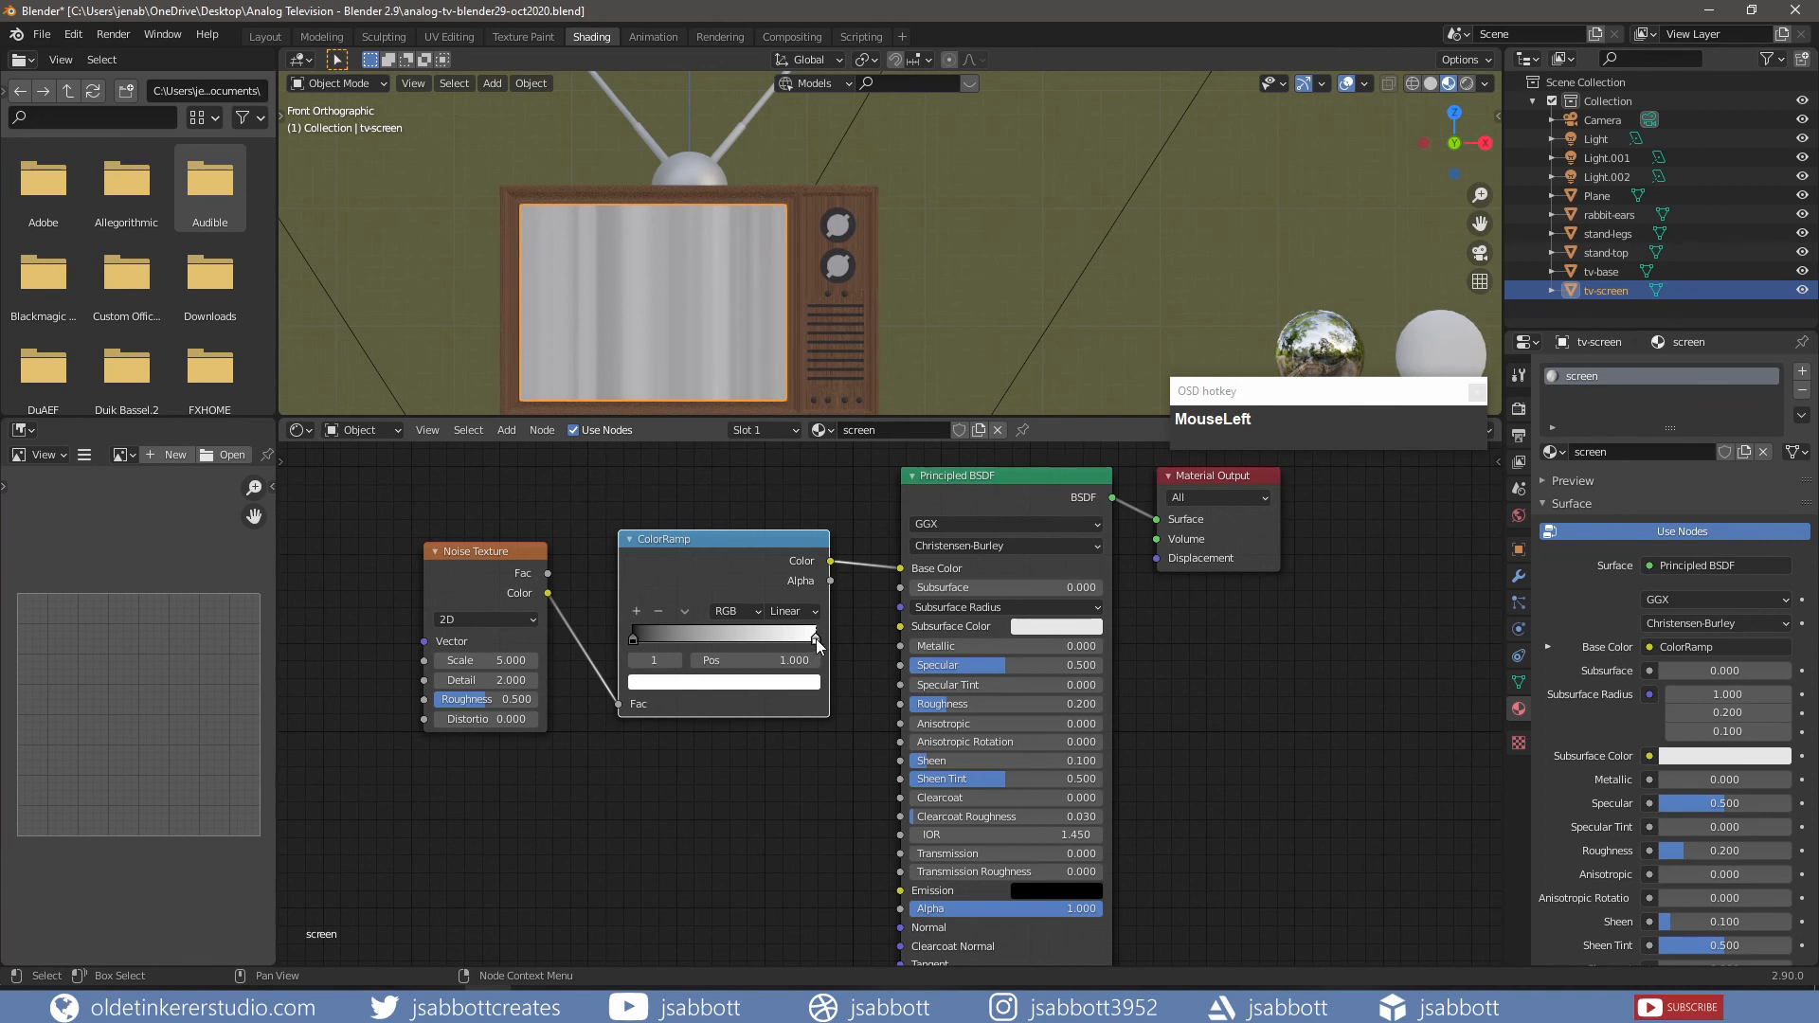
left_click(747, 685)
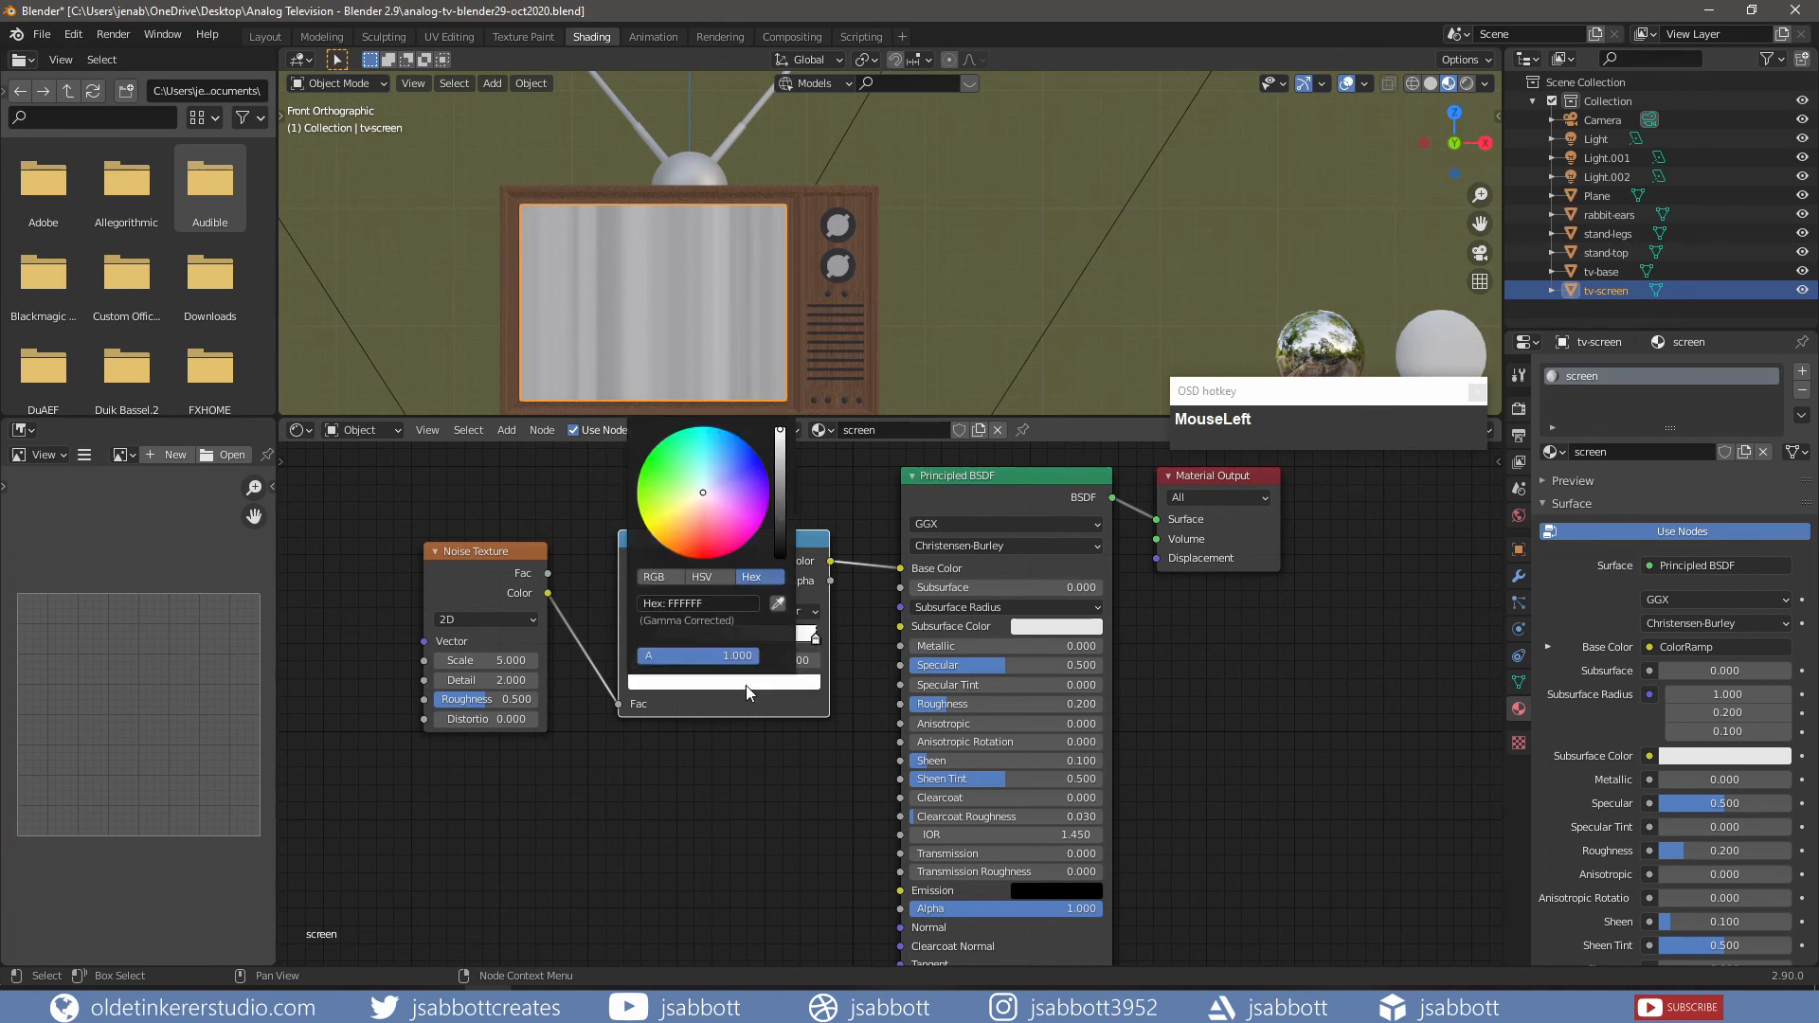
left_click(730, 604)
type("181818")
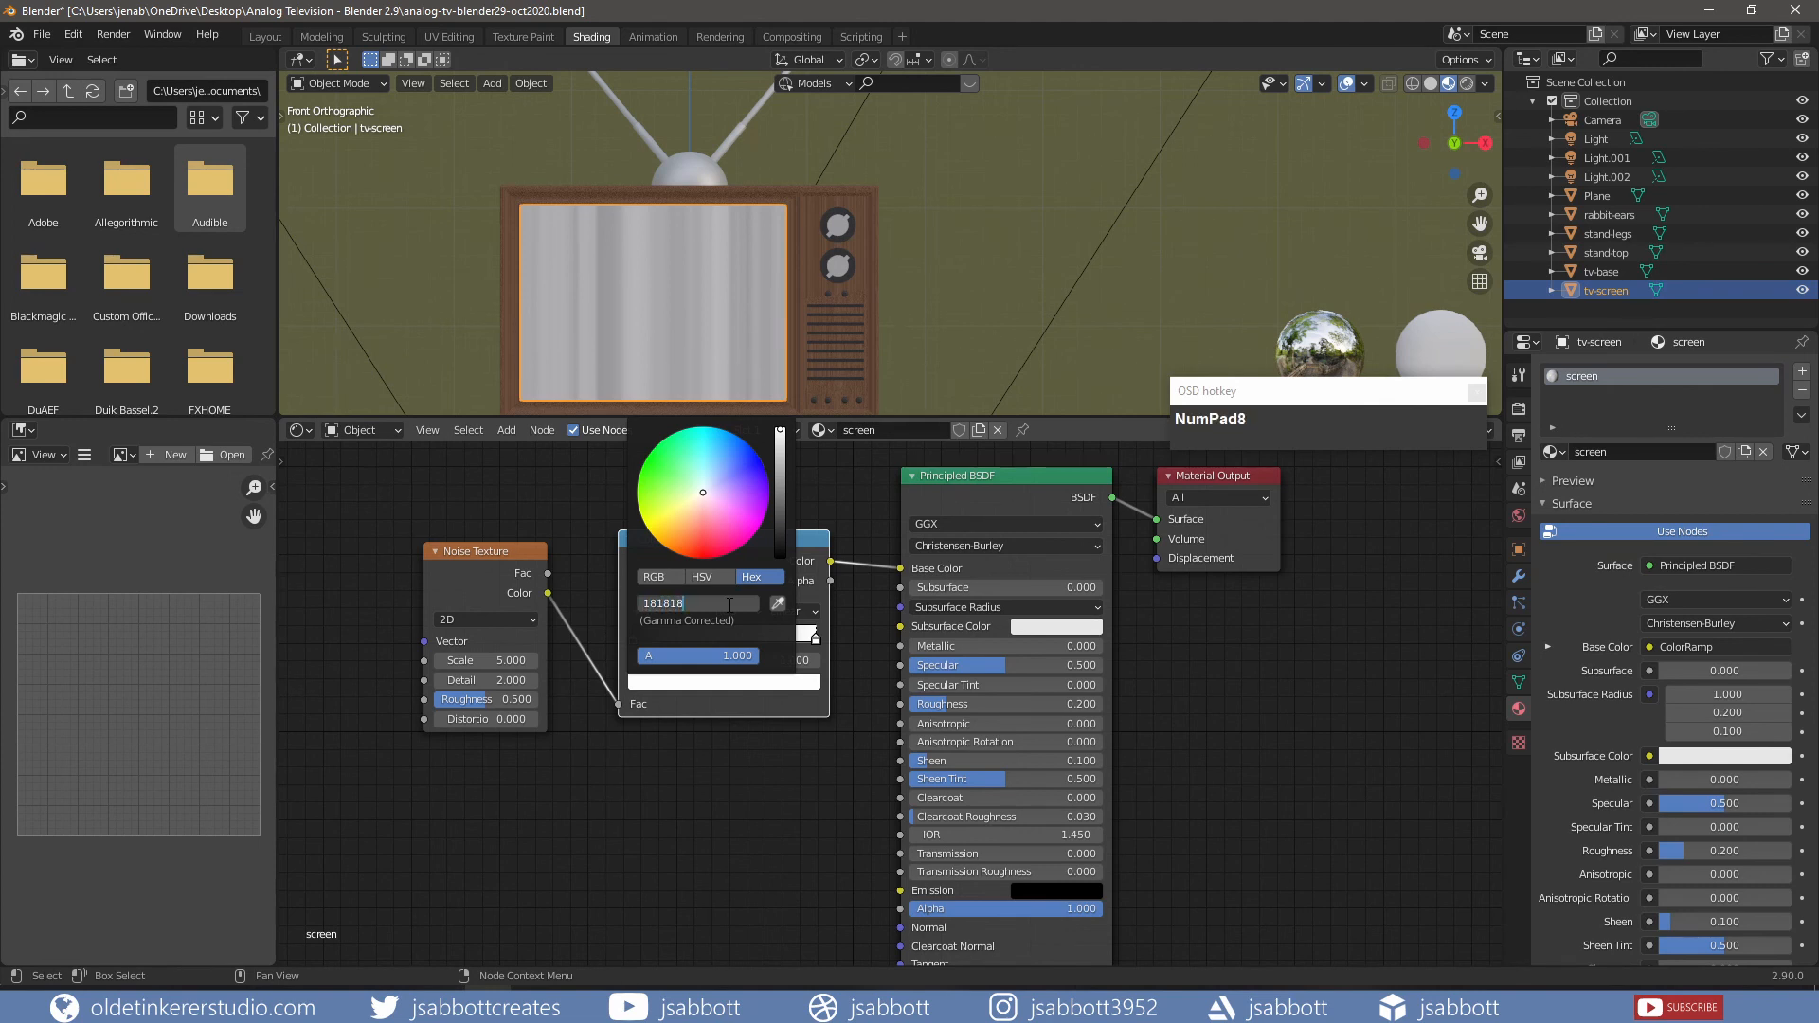
key("Return")
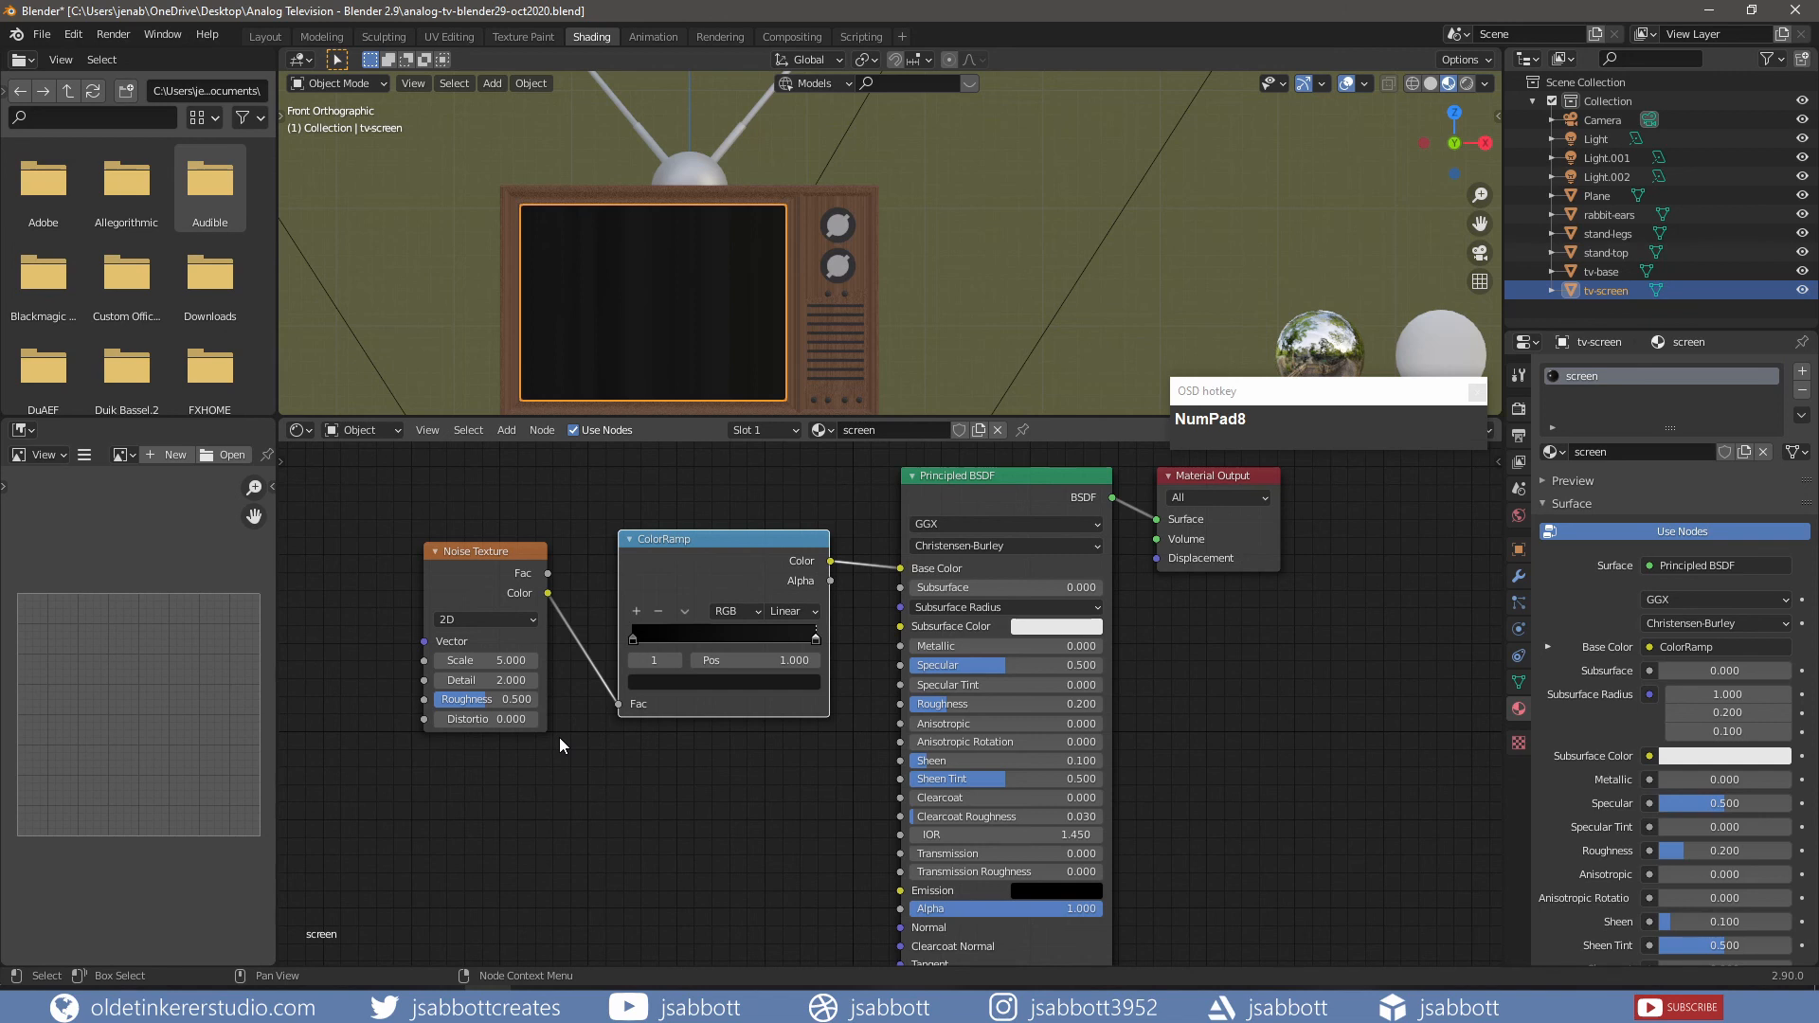
key("ctrl+s")
- Open analog-tv-UV.png in the image editor and load it into a new Image Texture node in the speakers material
left_click(645, 804)
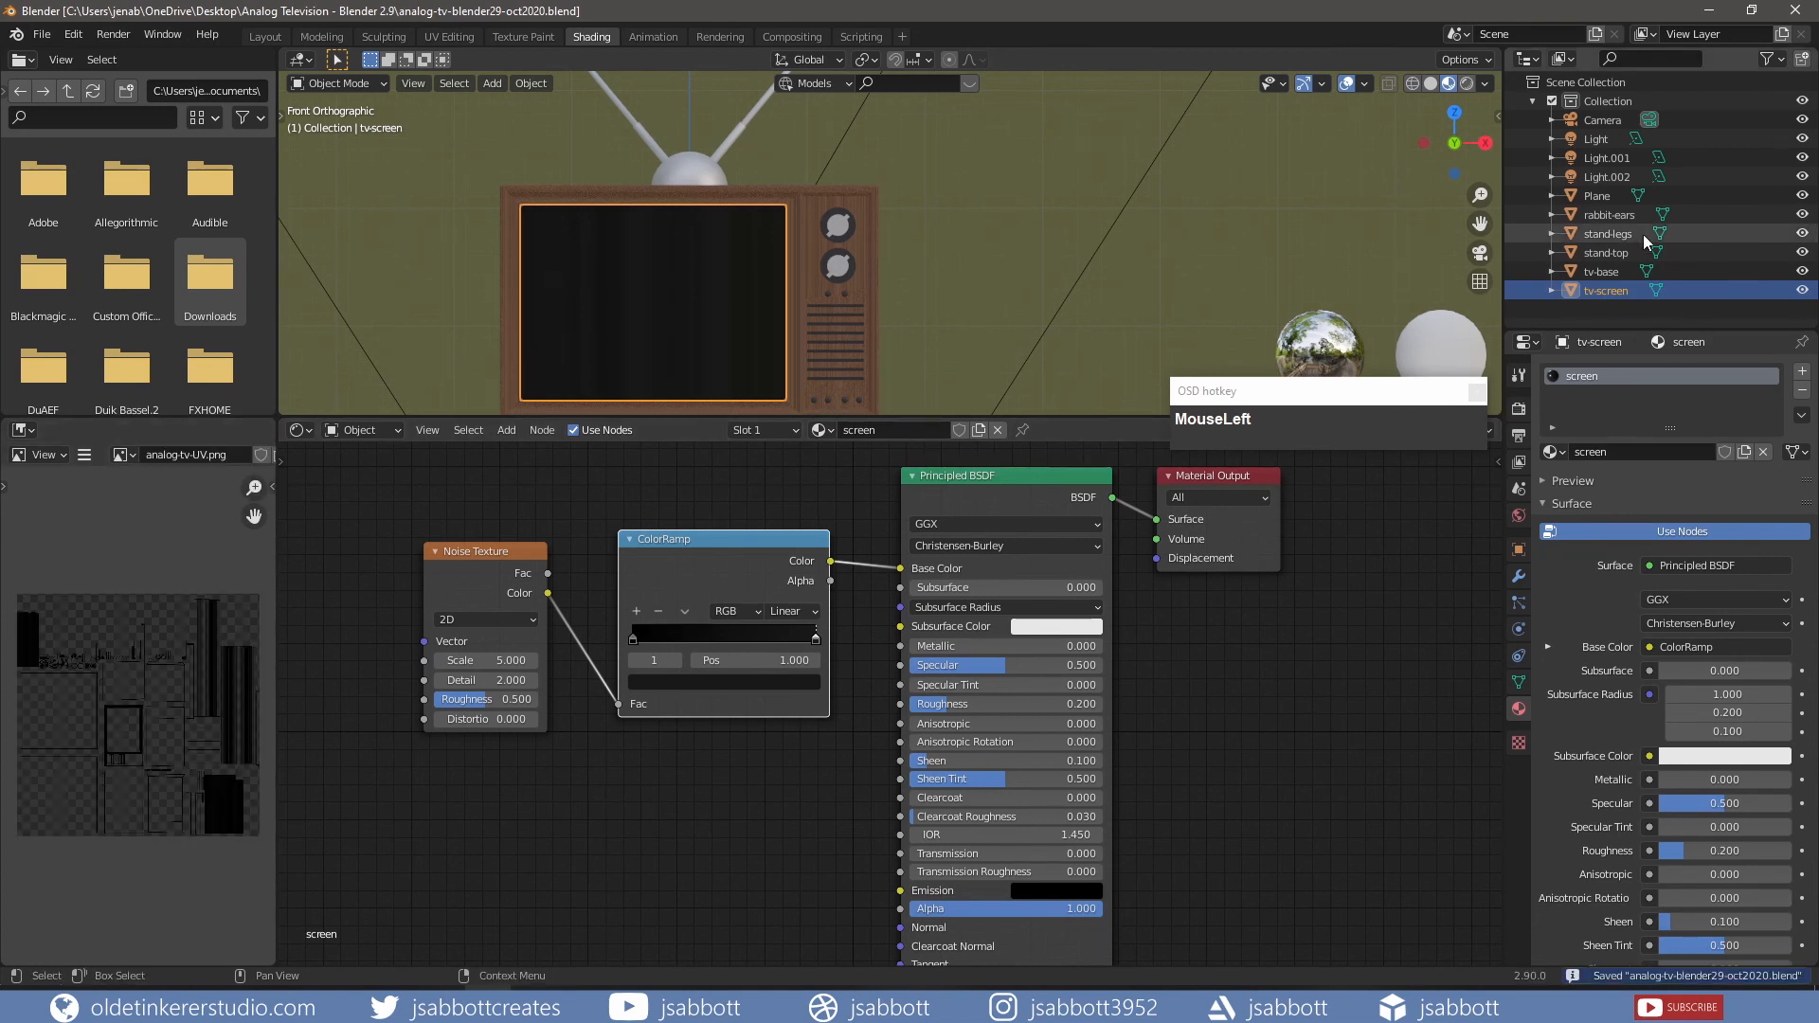
left_click(1613, 195)
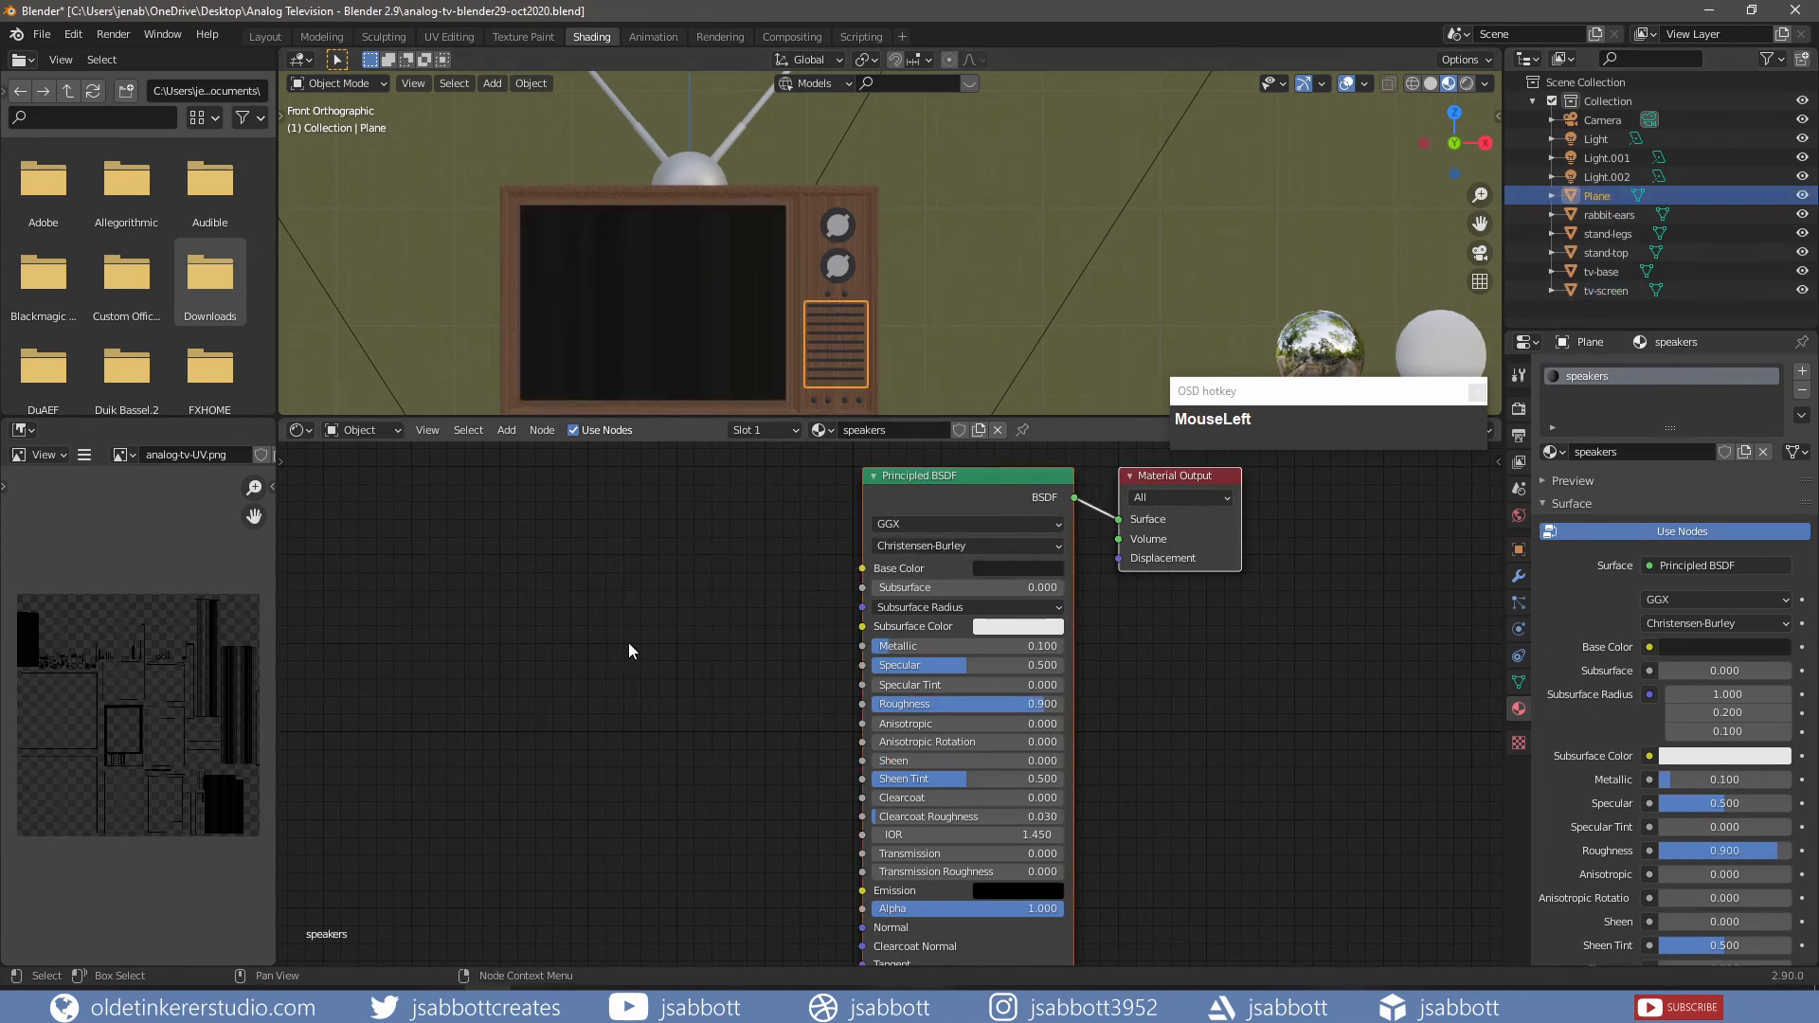
key("shift+a")
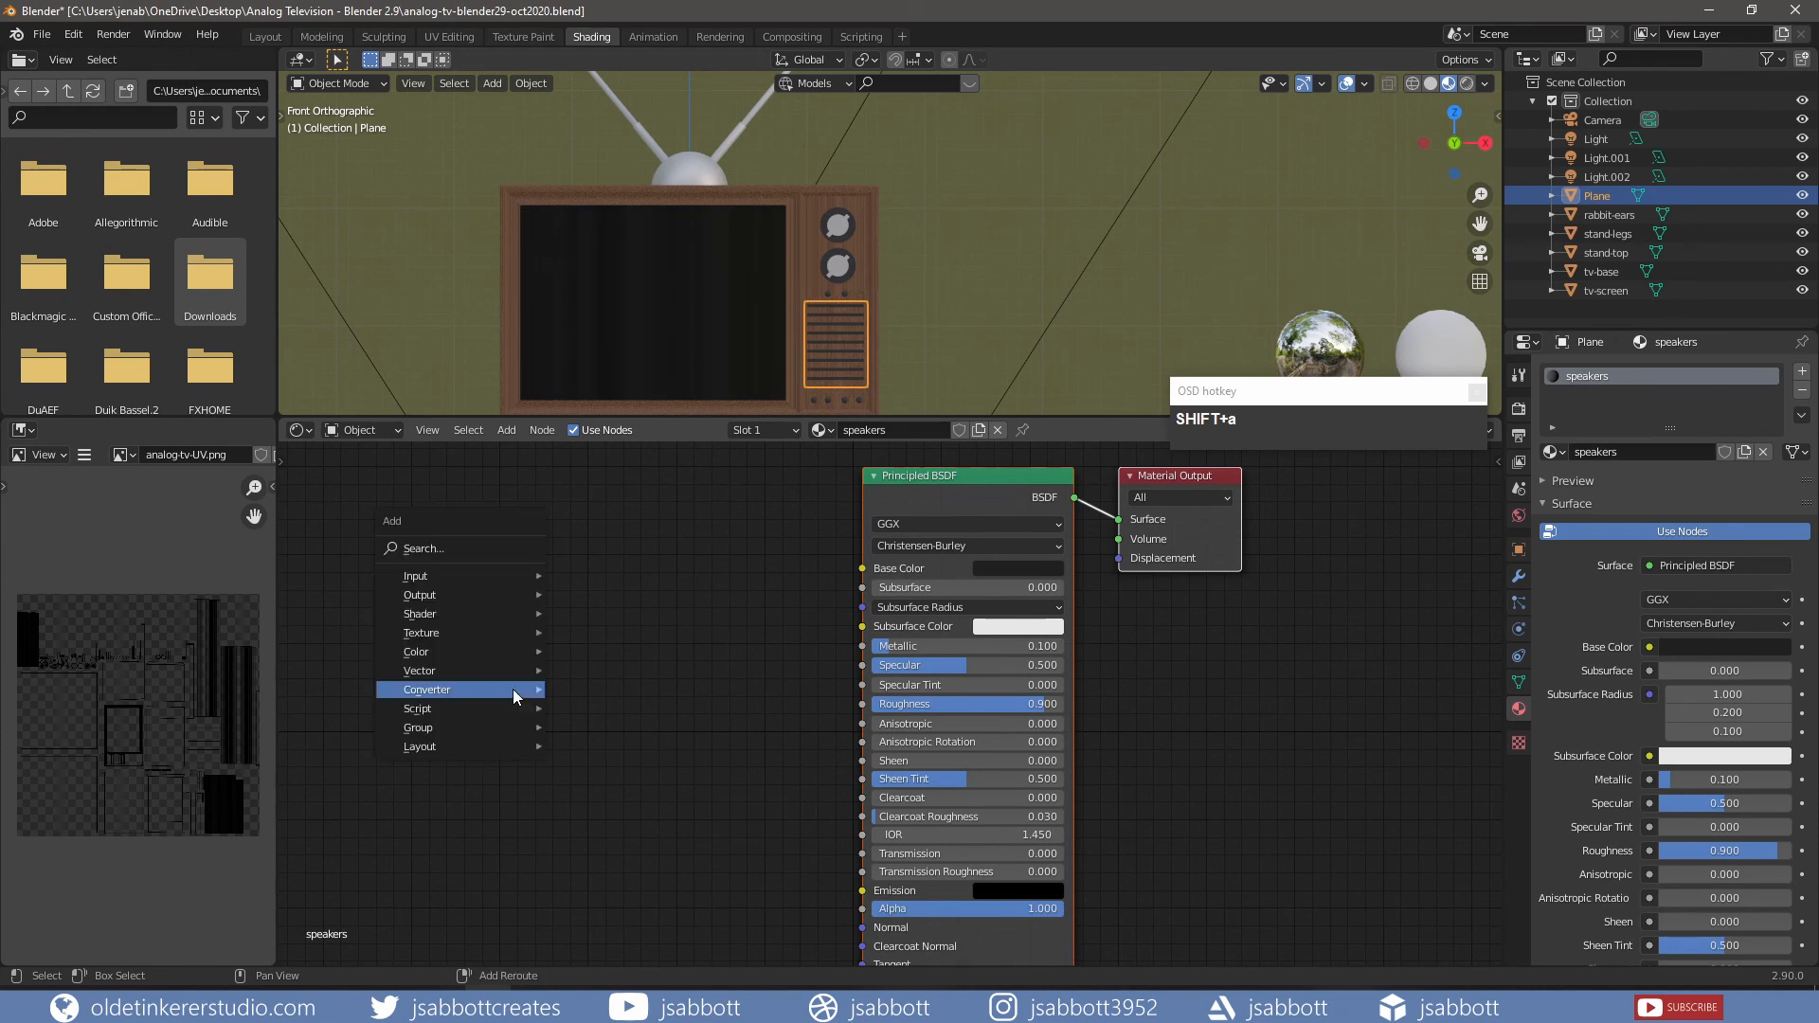
mouse_move(503, 635)
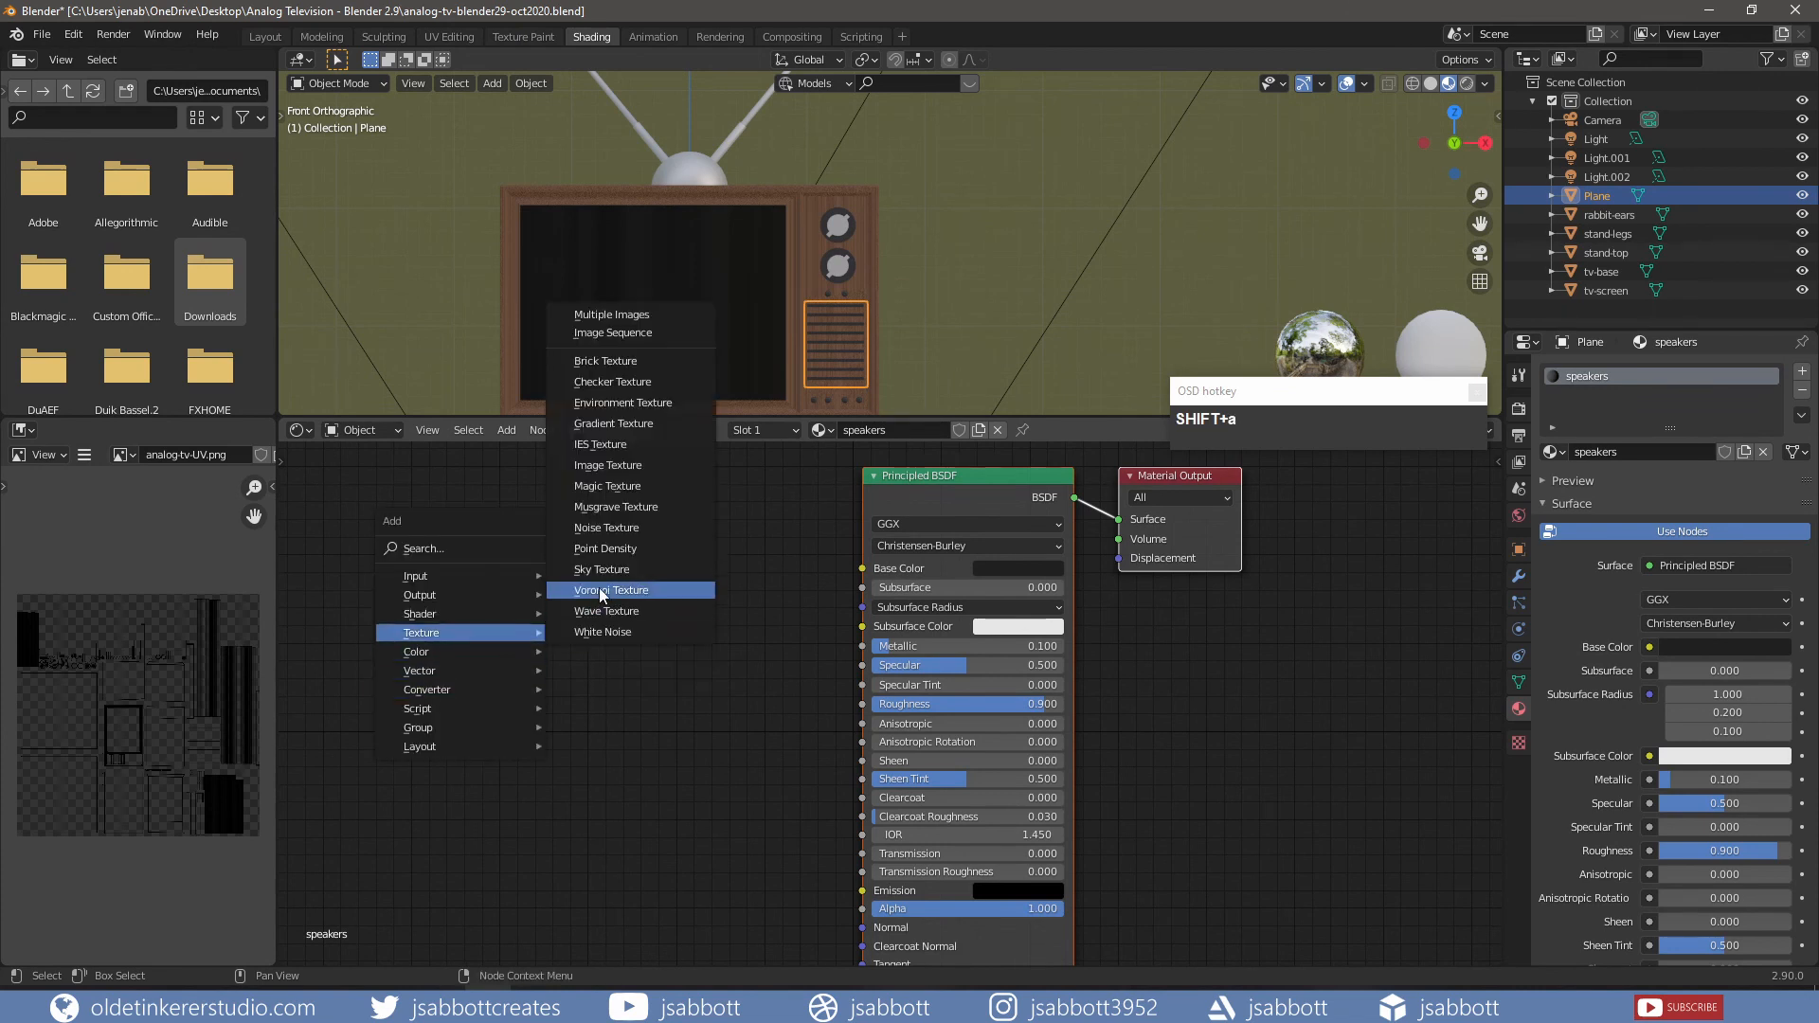
left_click(619, 468)
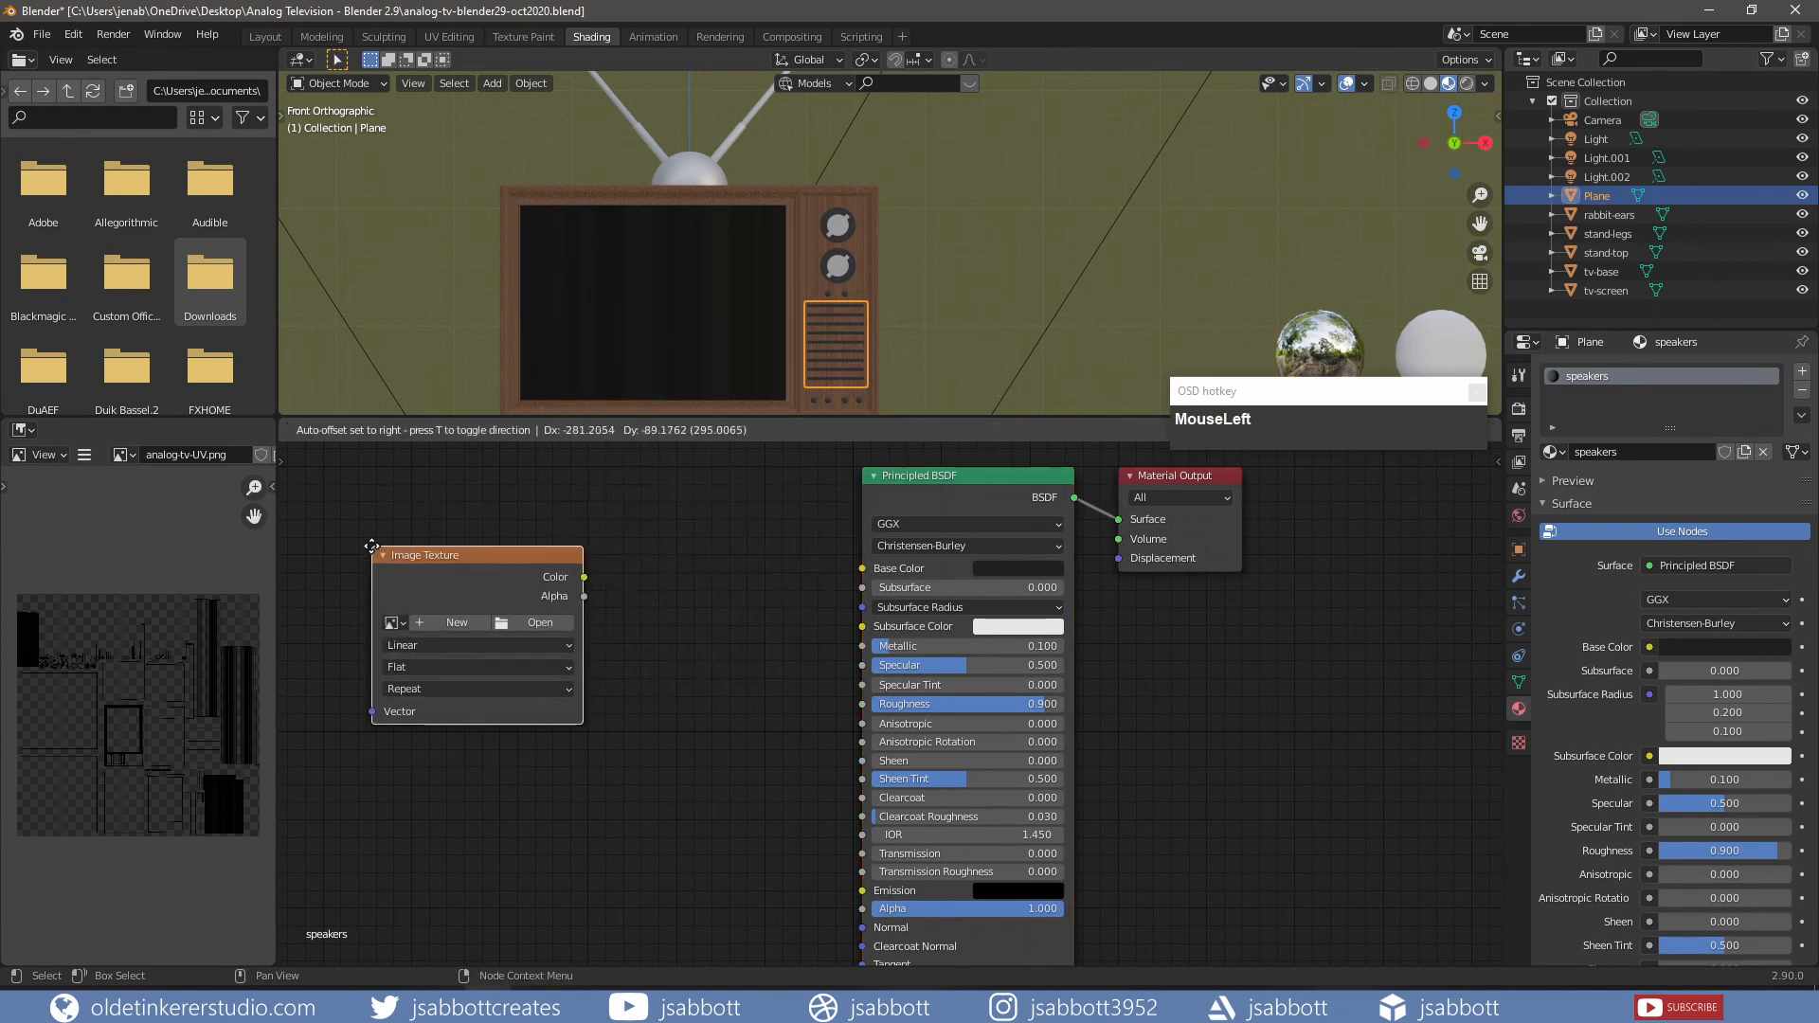
left_click(372, 546)
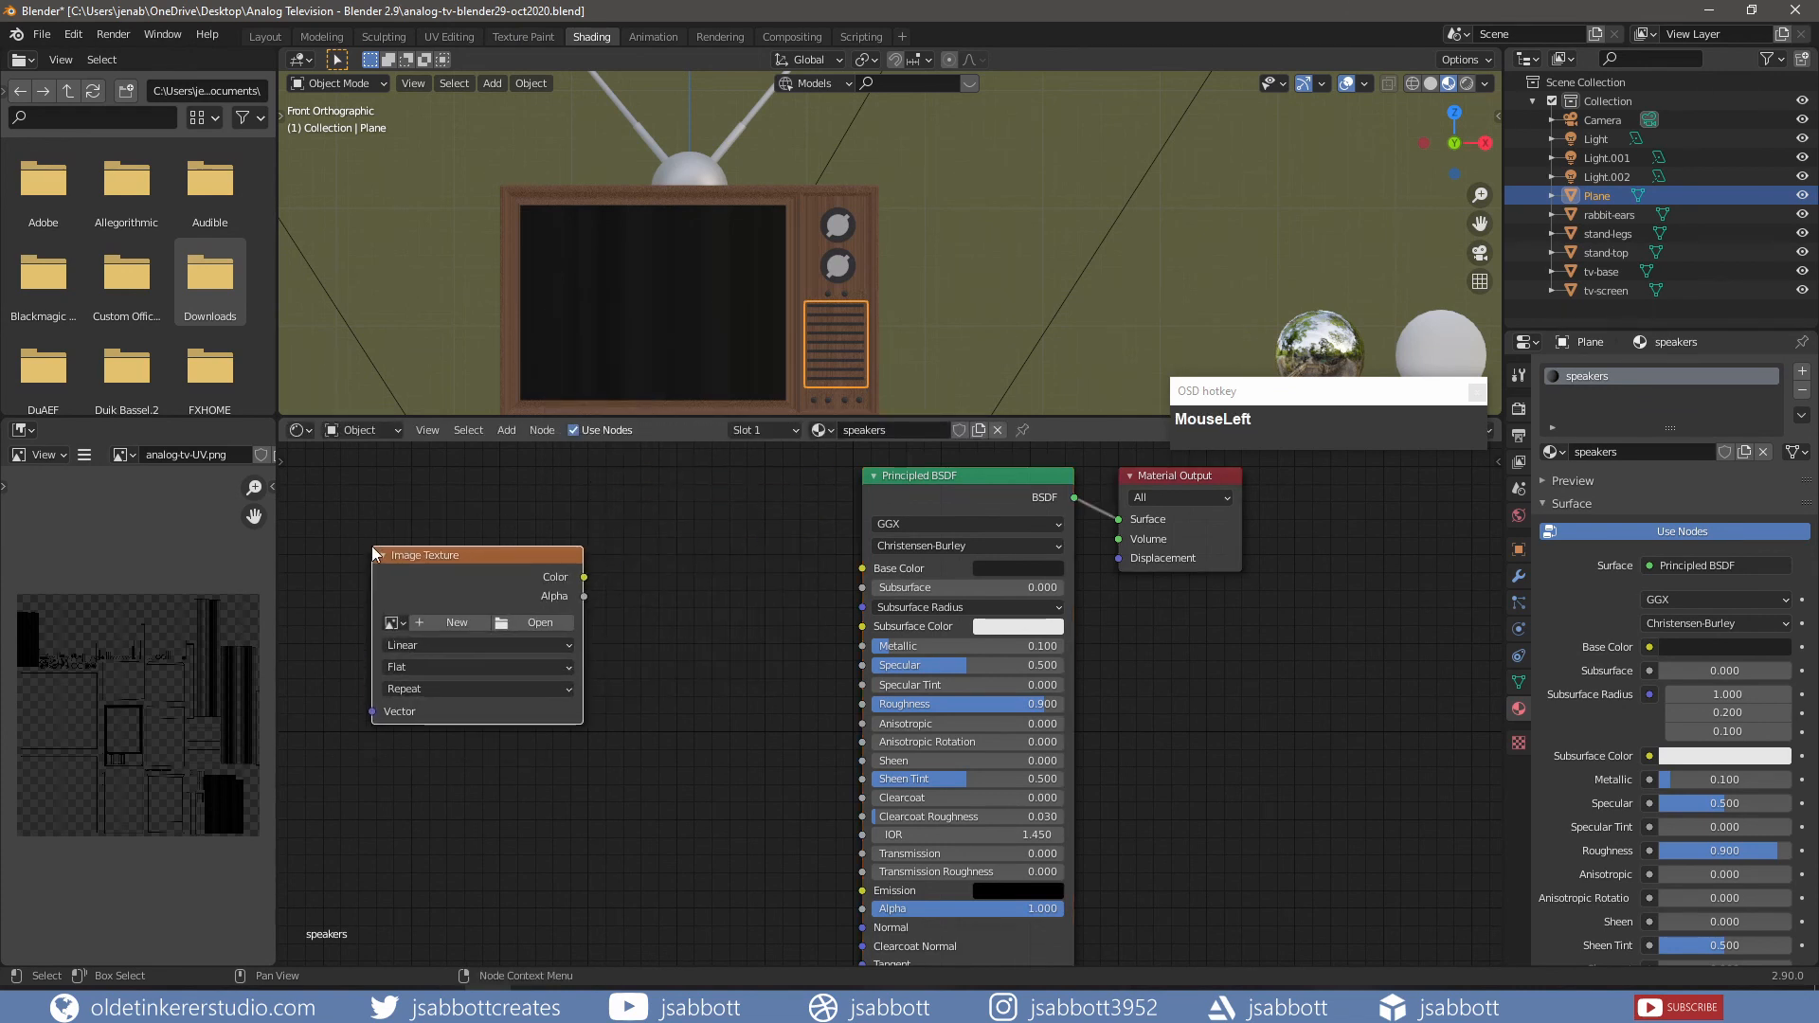
left_click(520, 623)
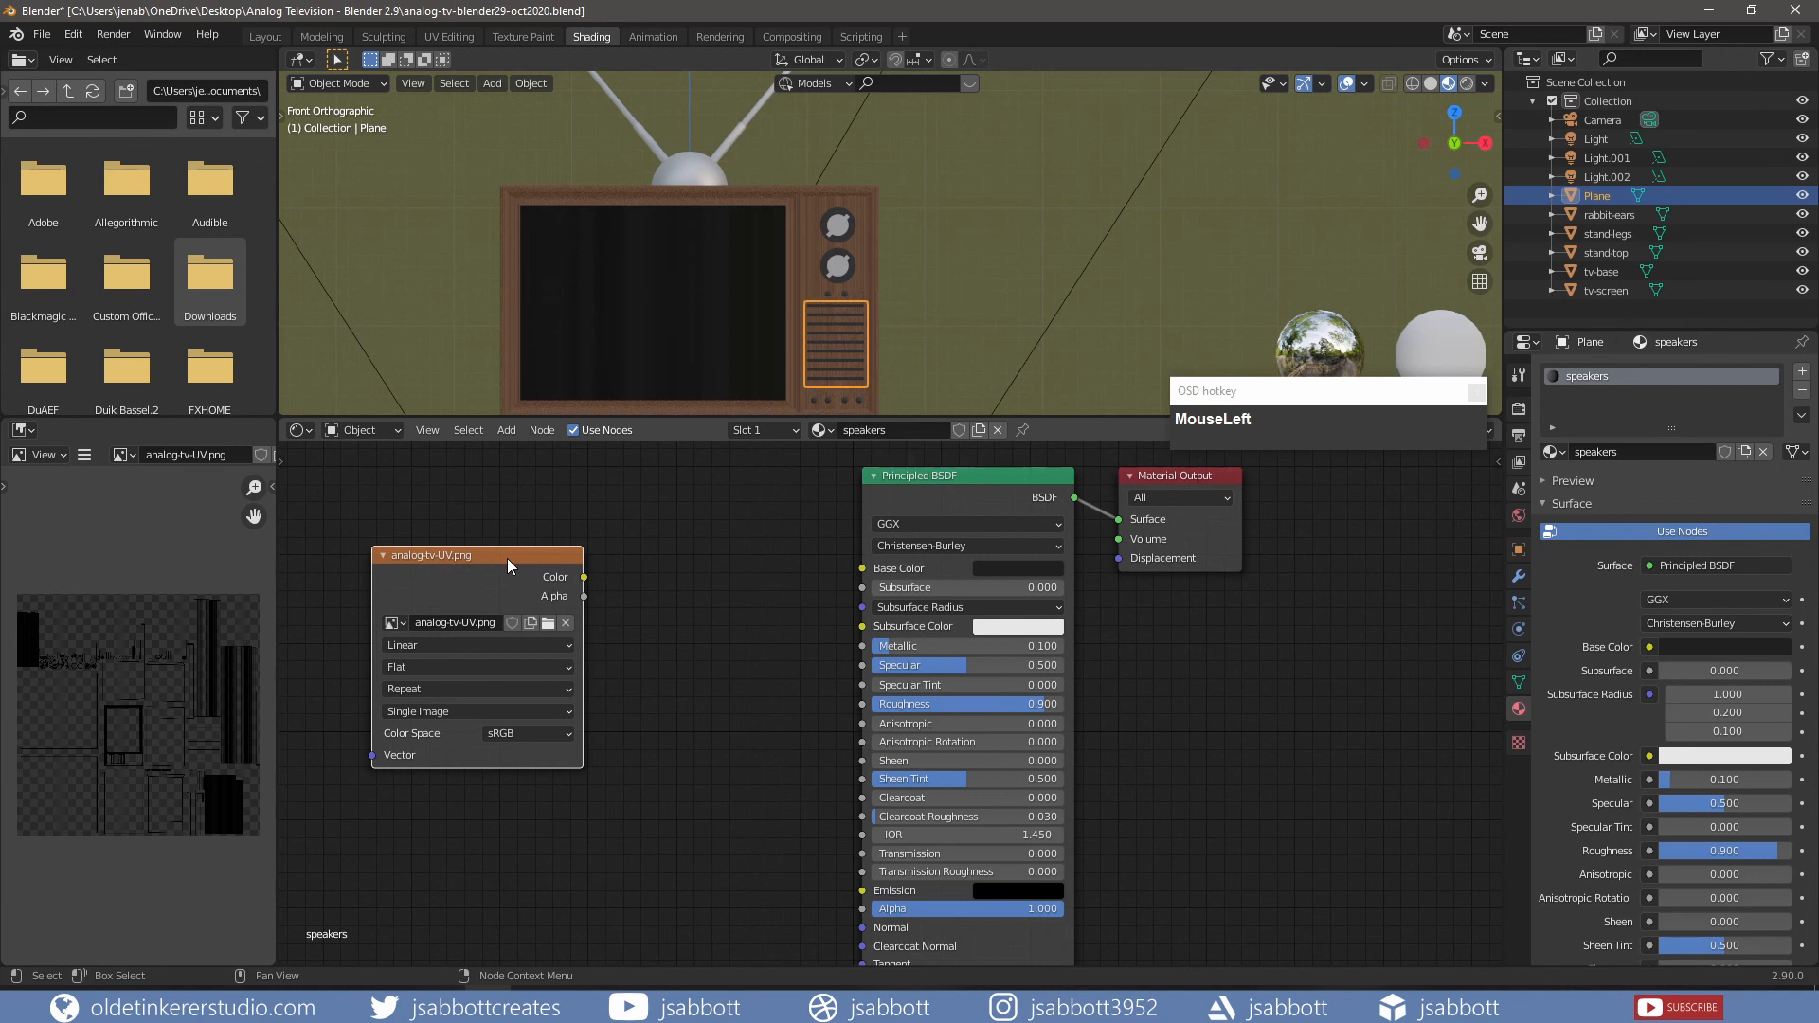
- Copy the analog-tv-UV.png image node from the speakers material into the materials of the other television and stand objects
key("ctrl")
key("ctrl+c")
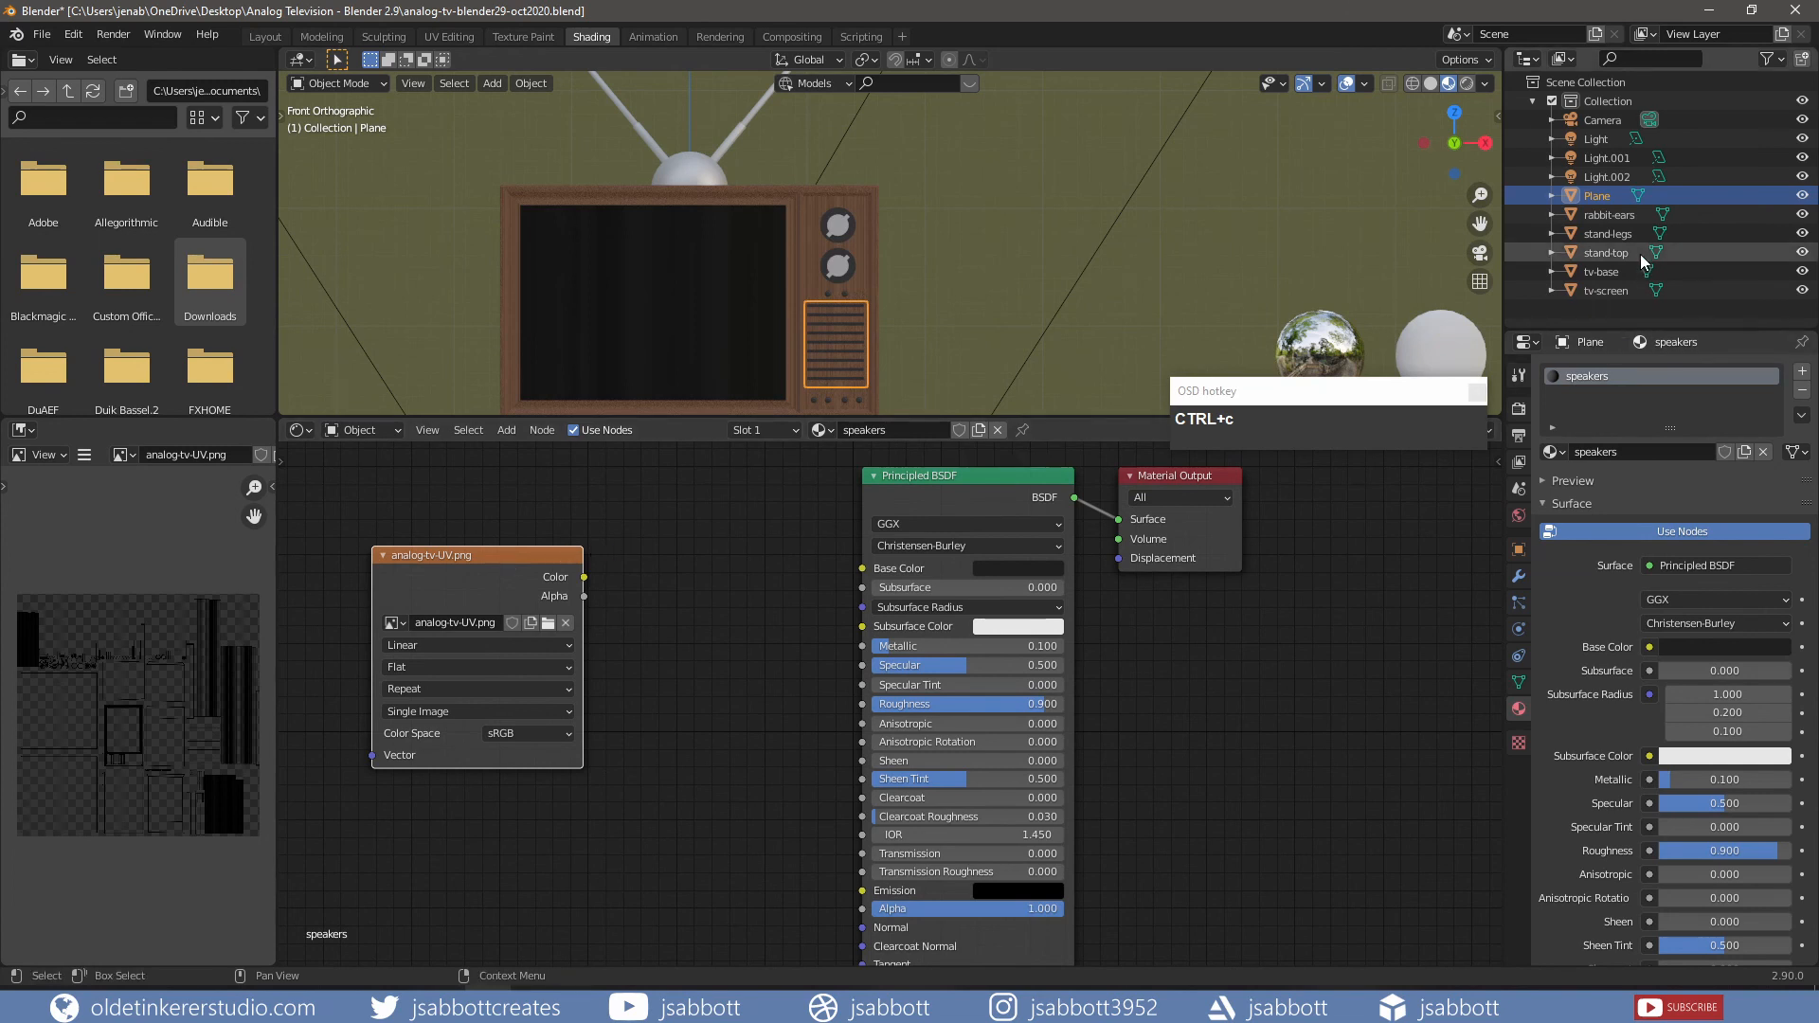
left_click(1615, 214)
key("ctrl+c")
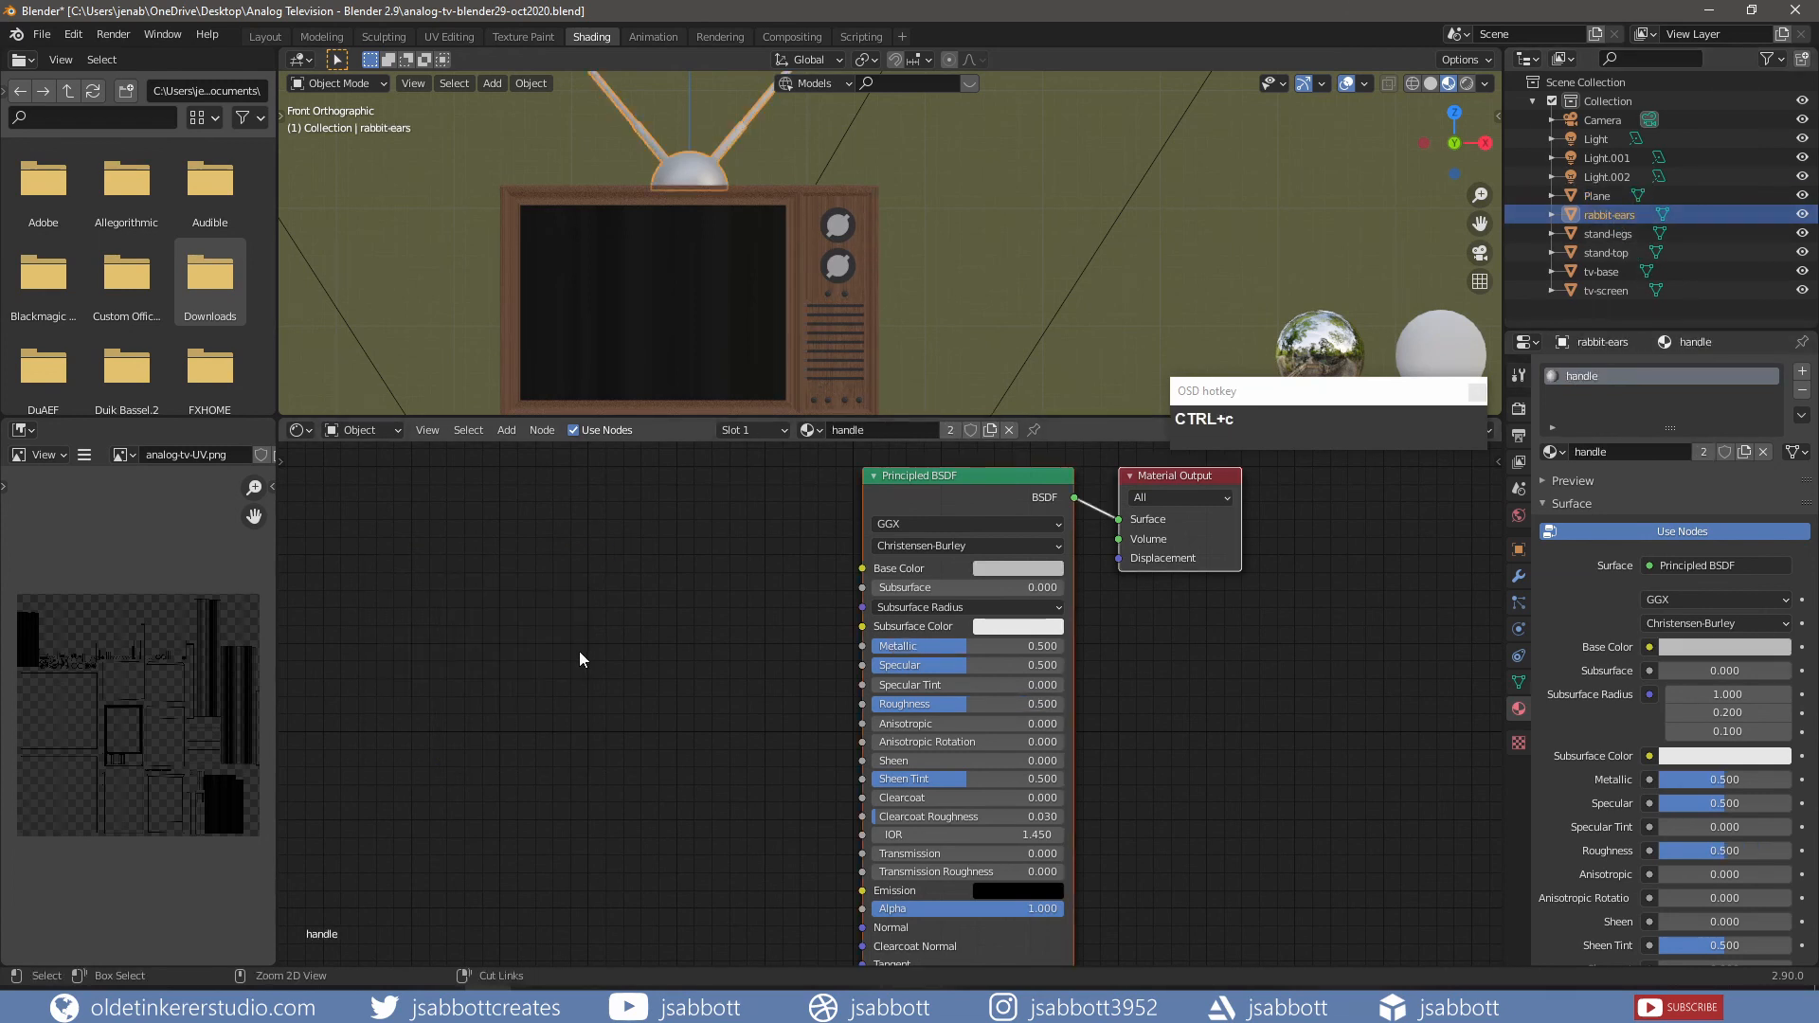
left_click(836, 343)
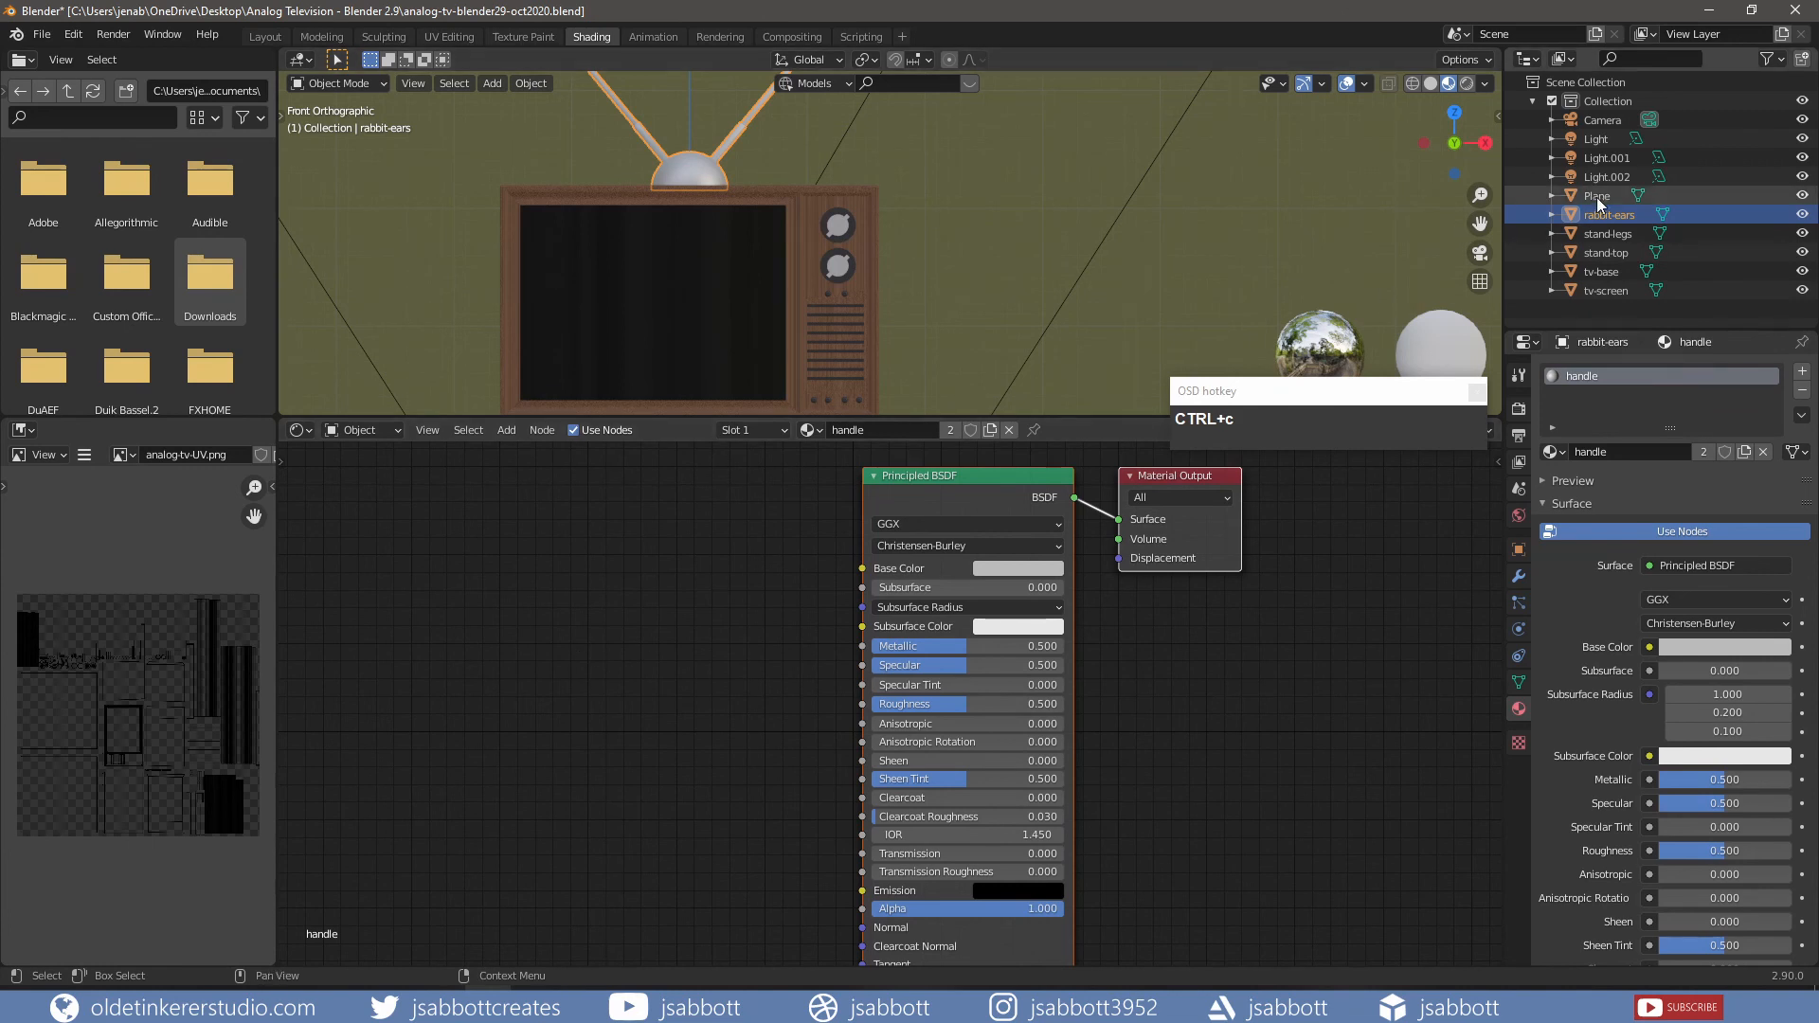
key("ctrl+v")
key("ctrl+c")
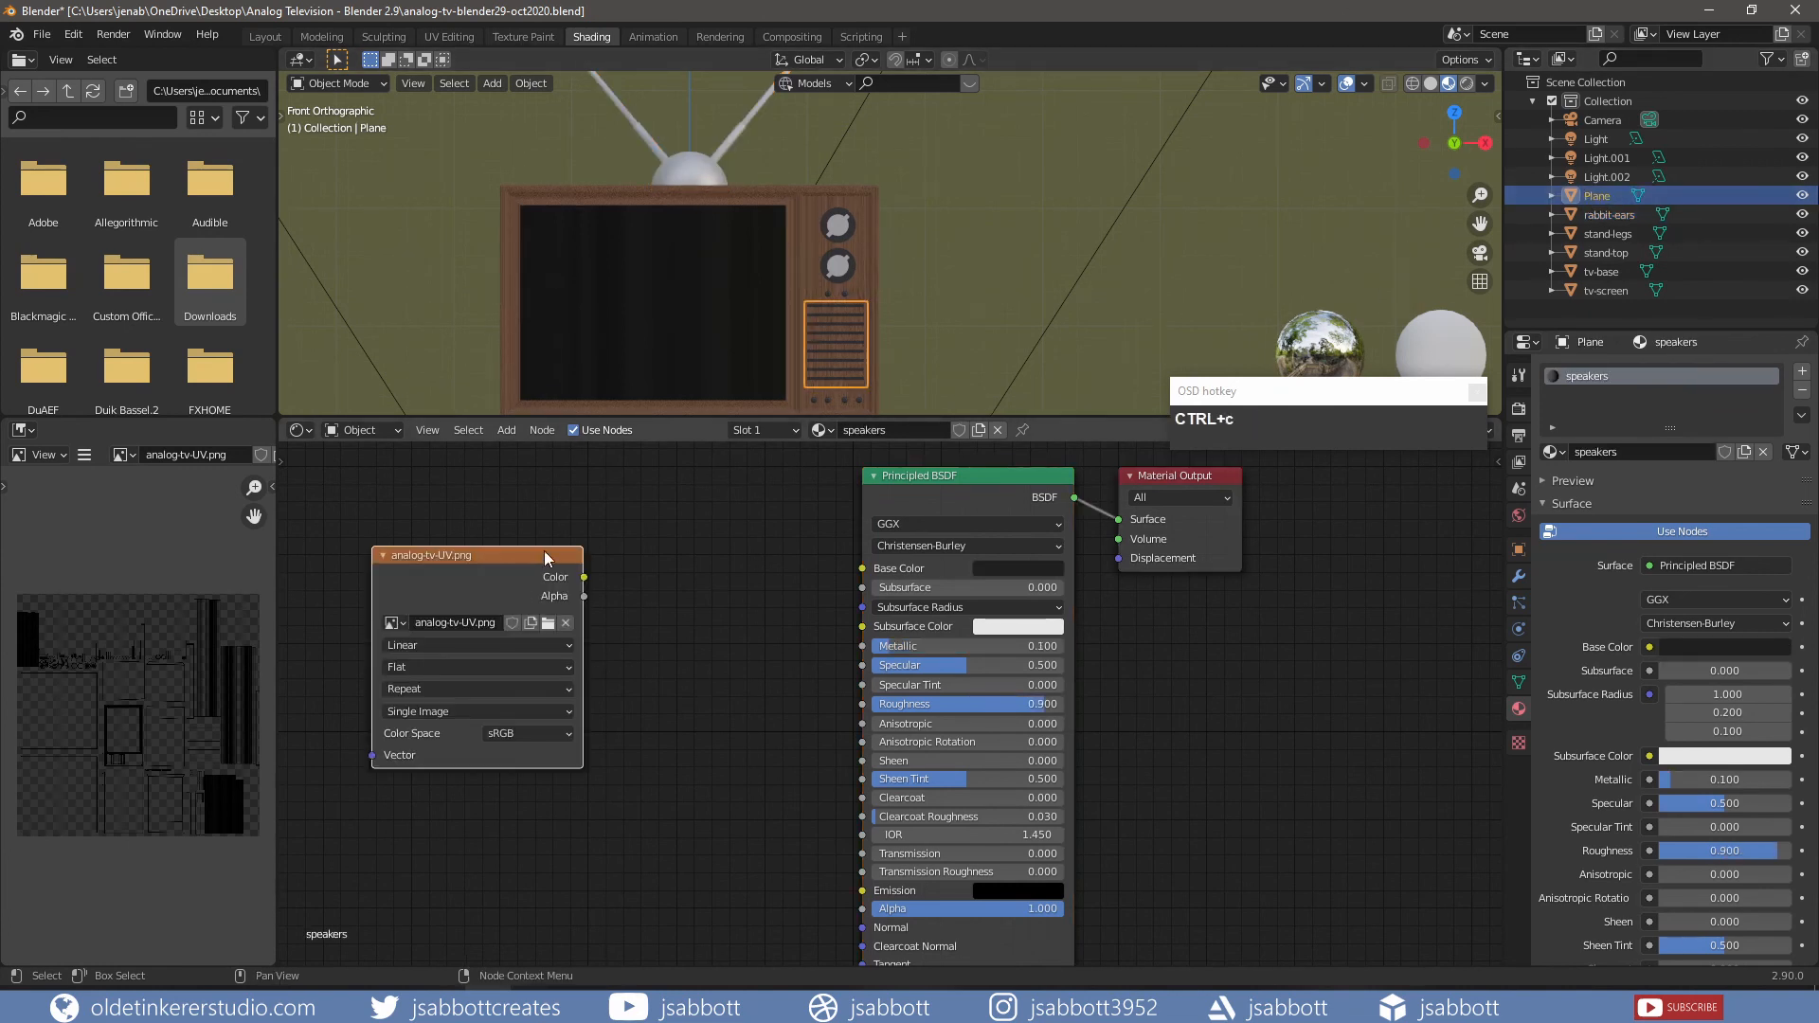
left_click(1612, 214)
key("ctrl+v")
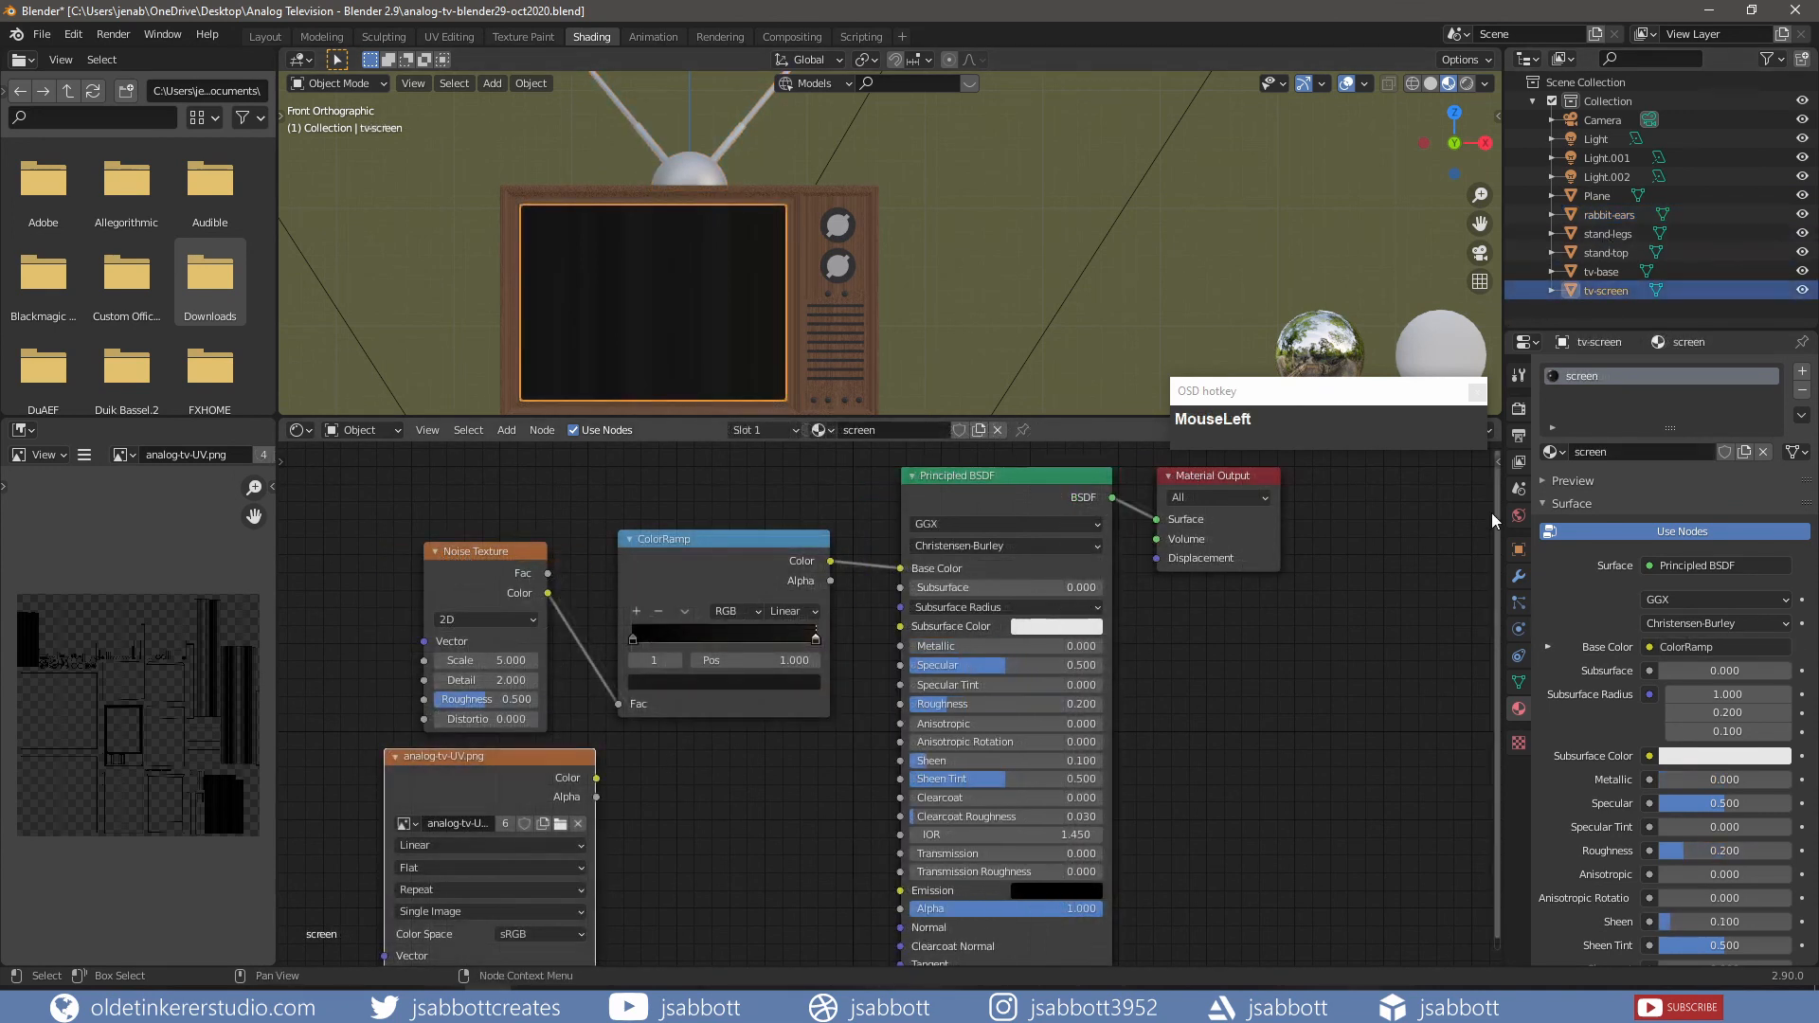
- Set the render engine to Cycles and the device to GPU Compute
left_click(1517, 408)
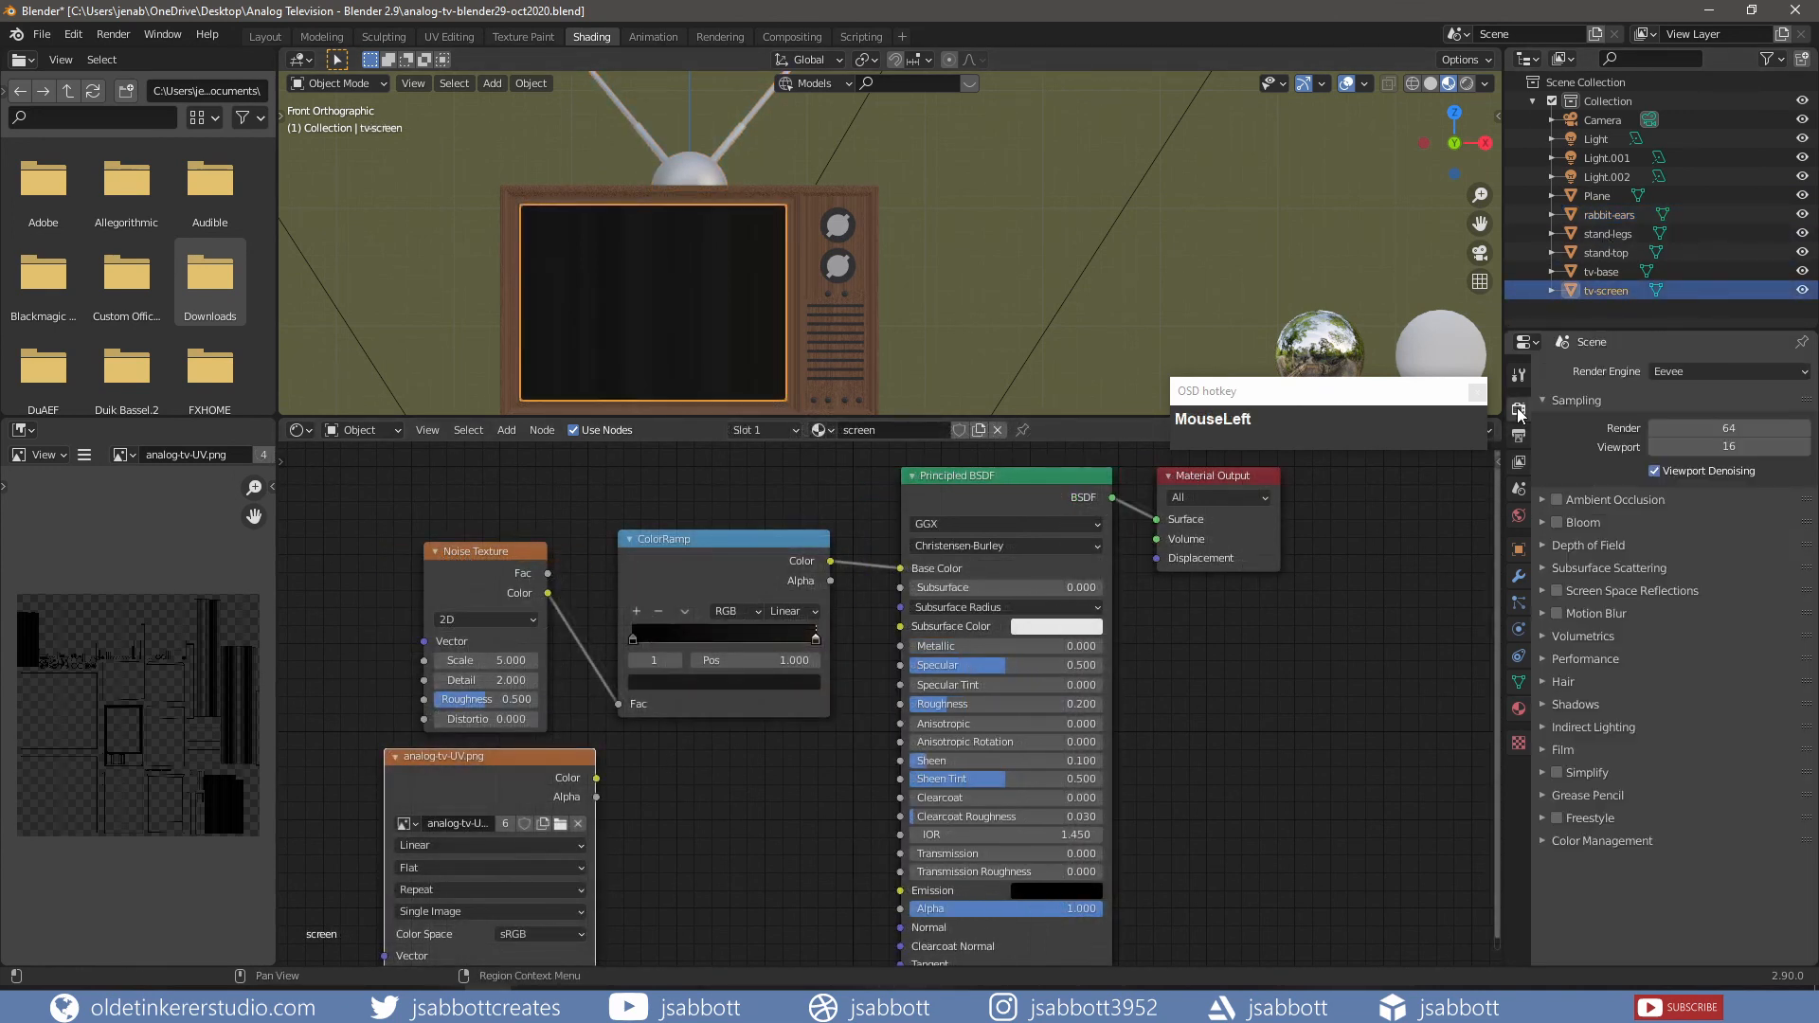
left_click(1680, 370)
left_click(1687, 434)
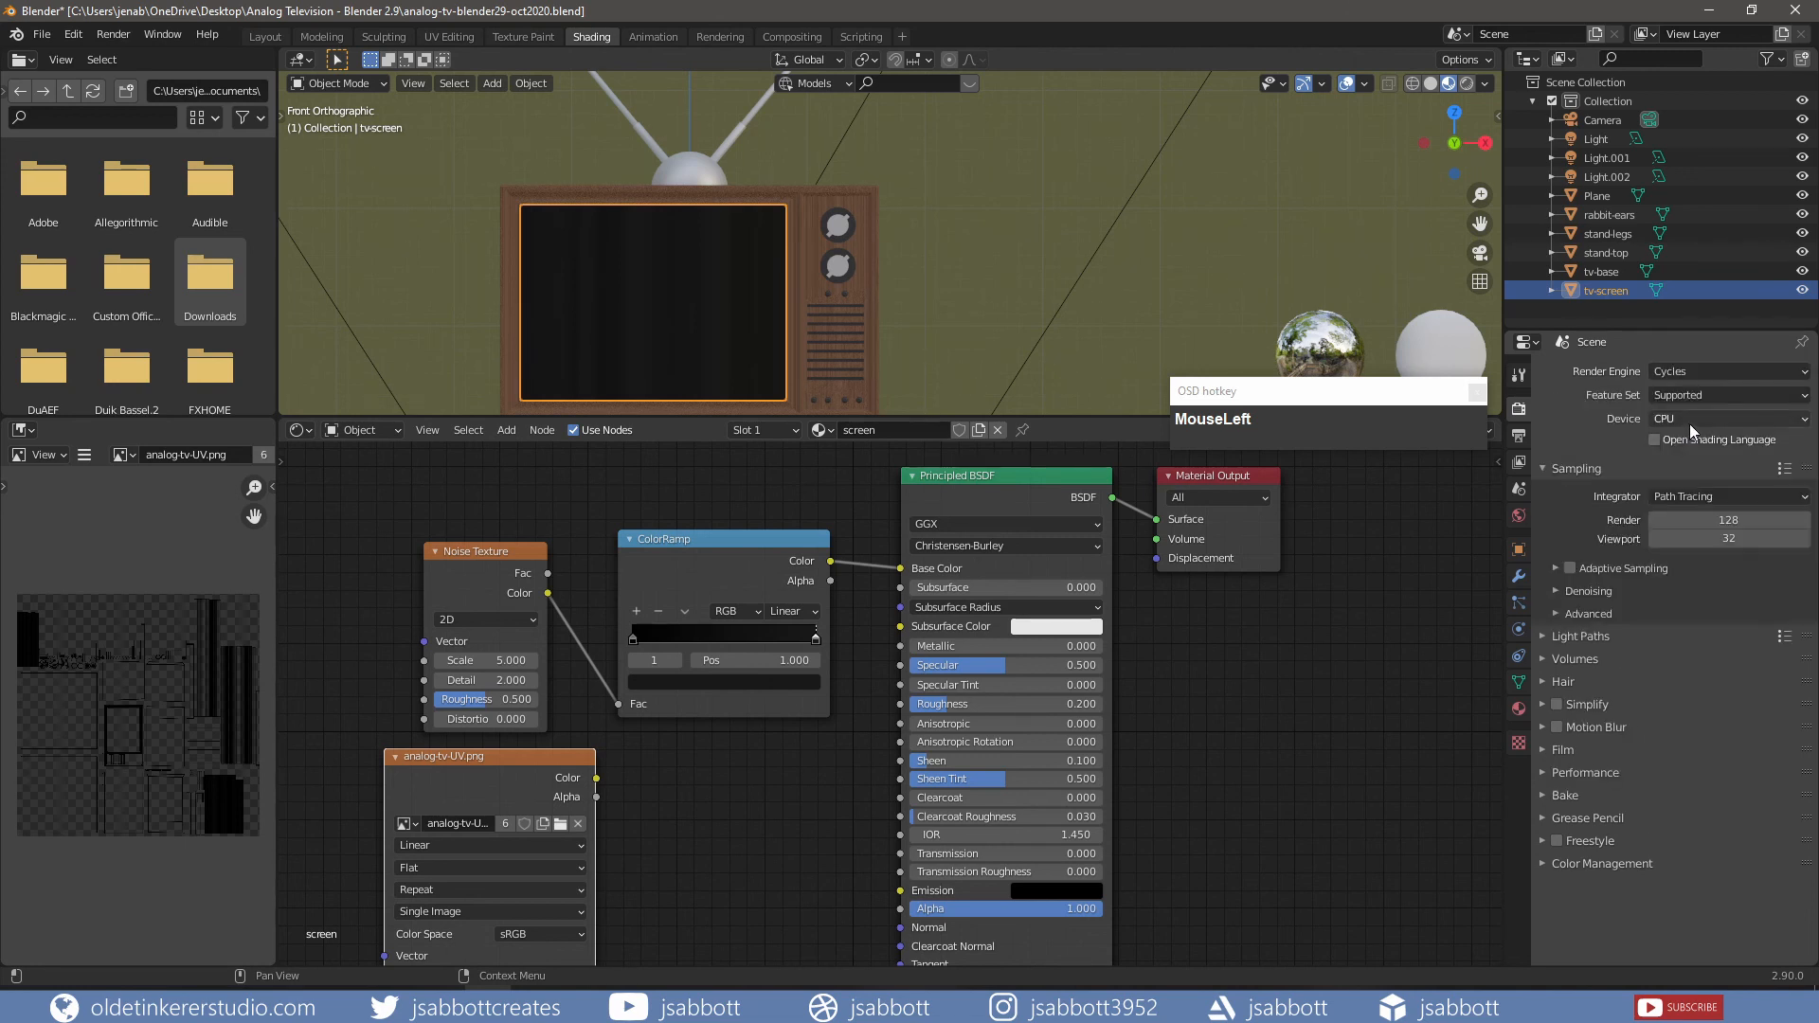
left_click(1692, 419)
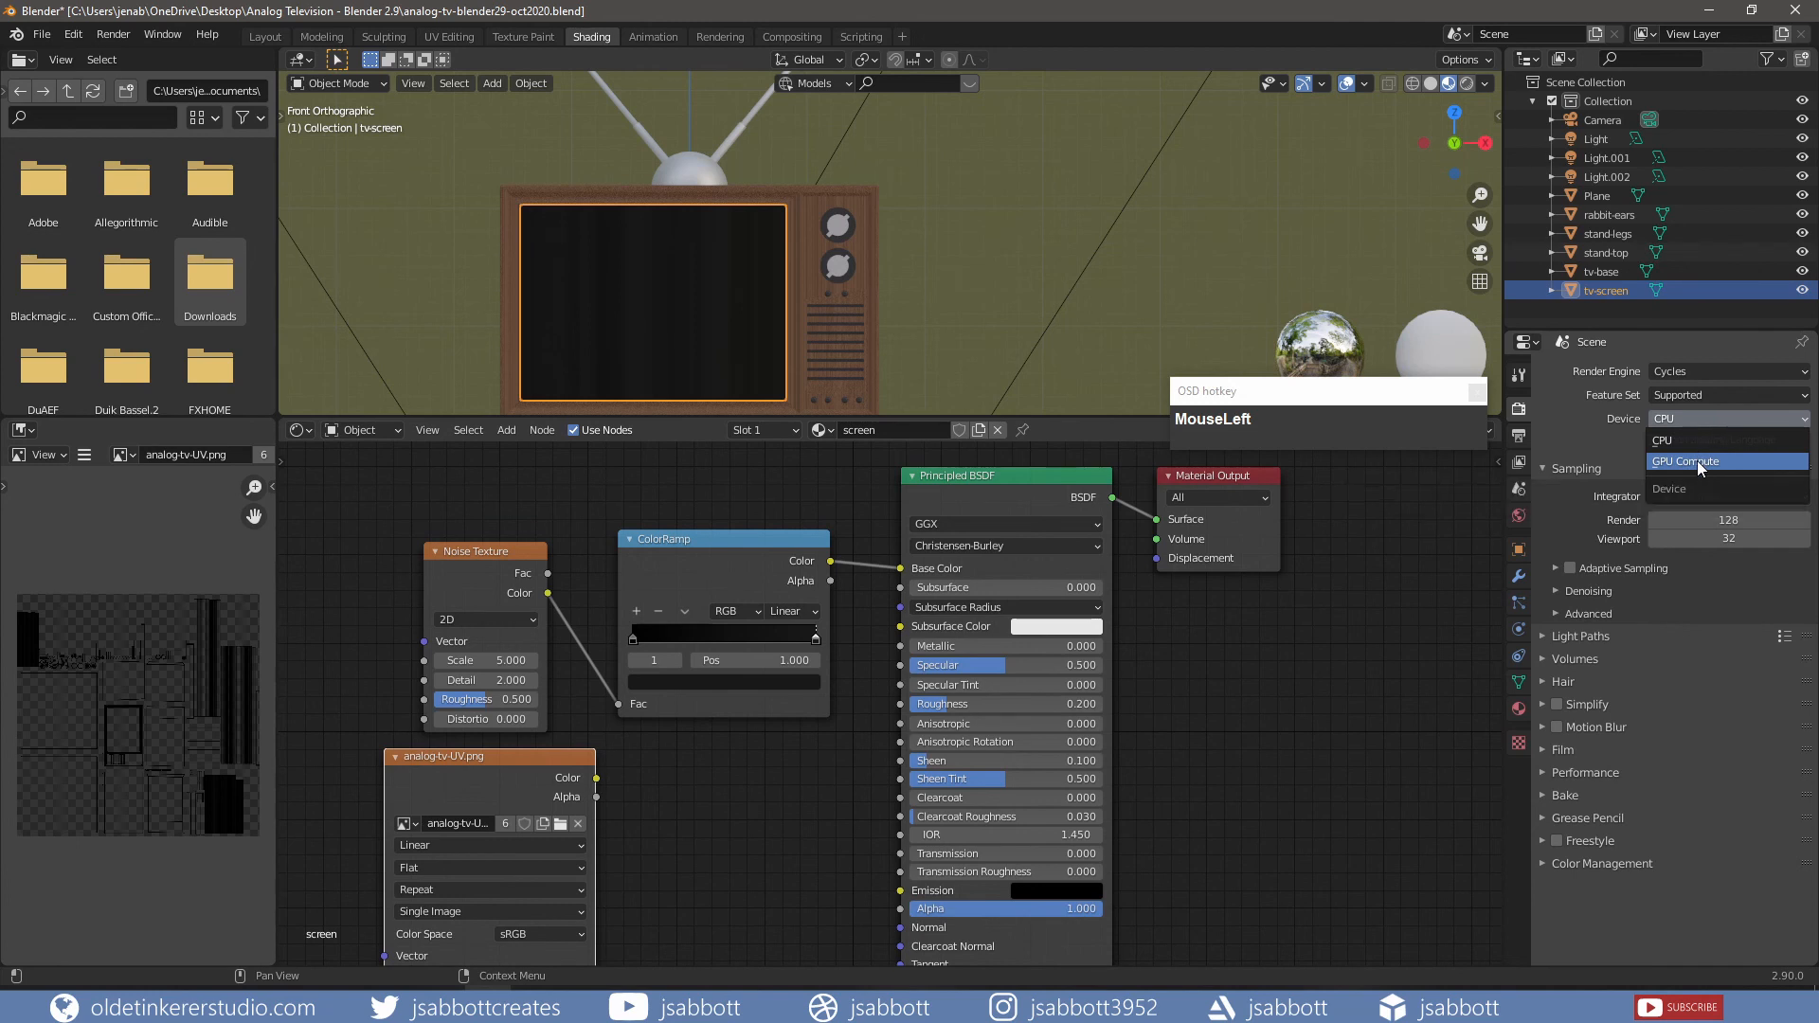
left_click(1697, 460)
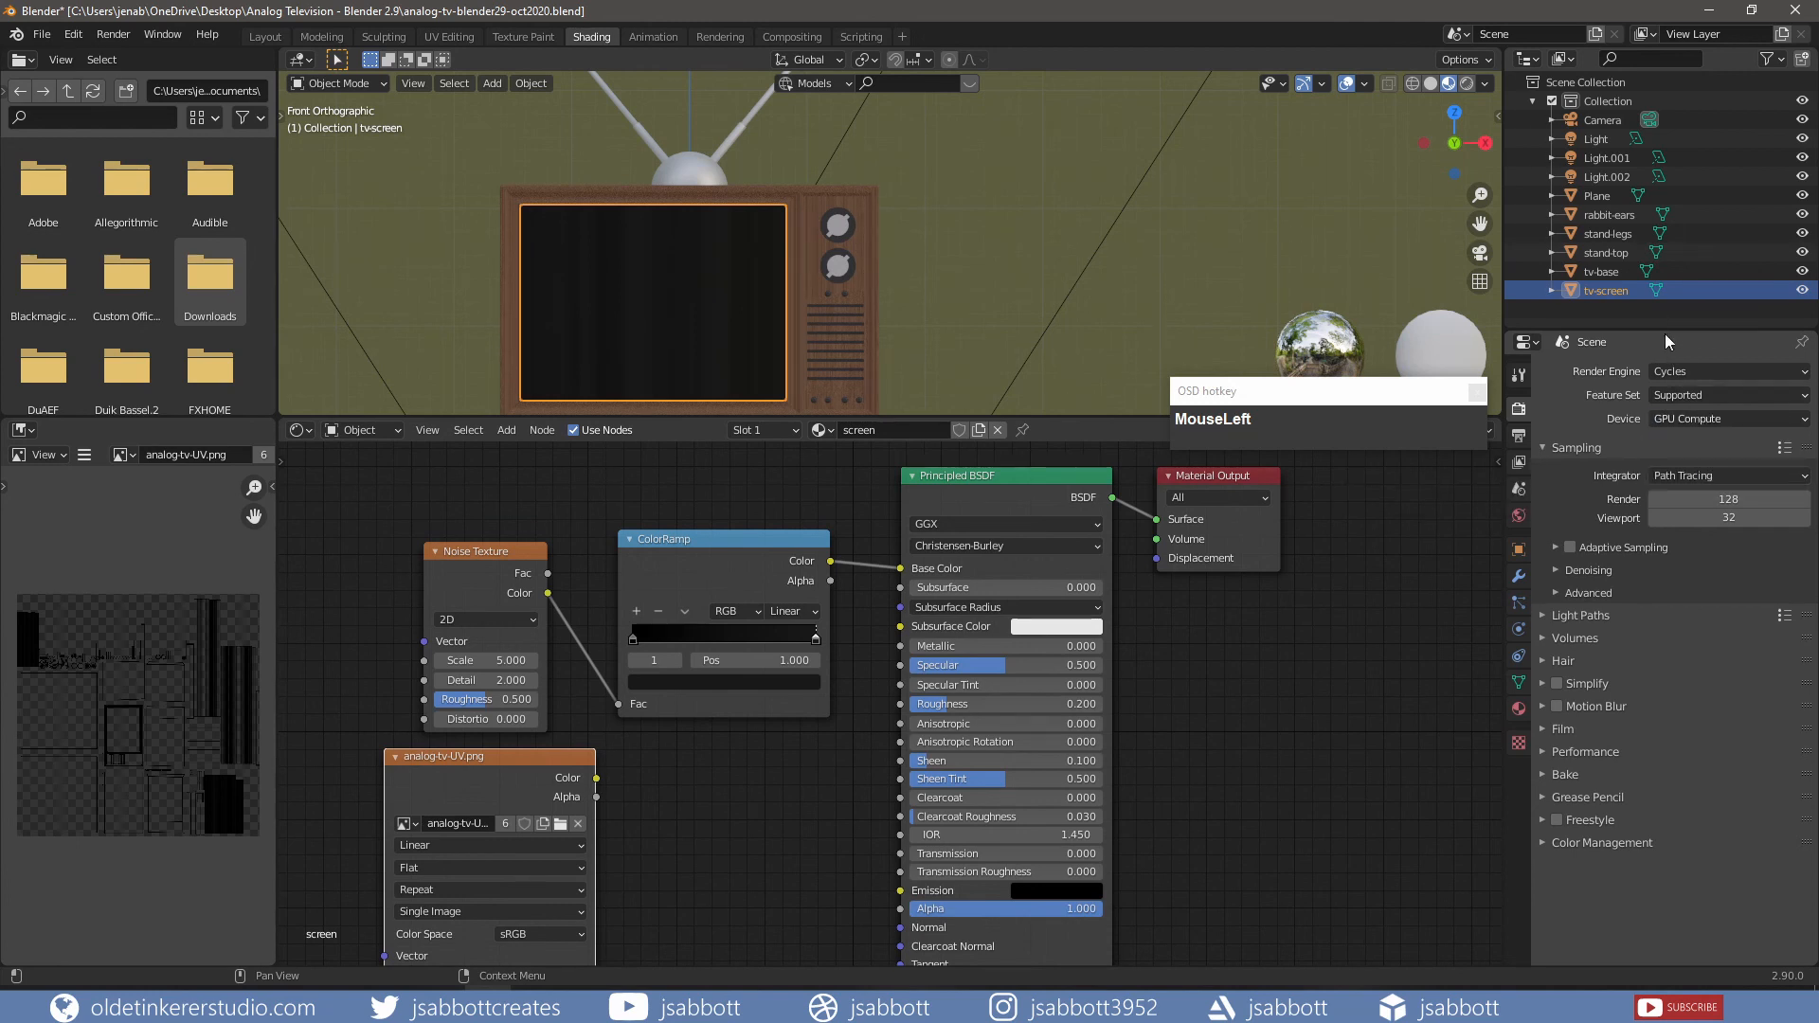
- Select all objects from Plane through tv-screen and bake their Combined map to the UV image
left_click(1607, 196, "shift")
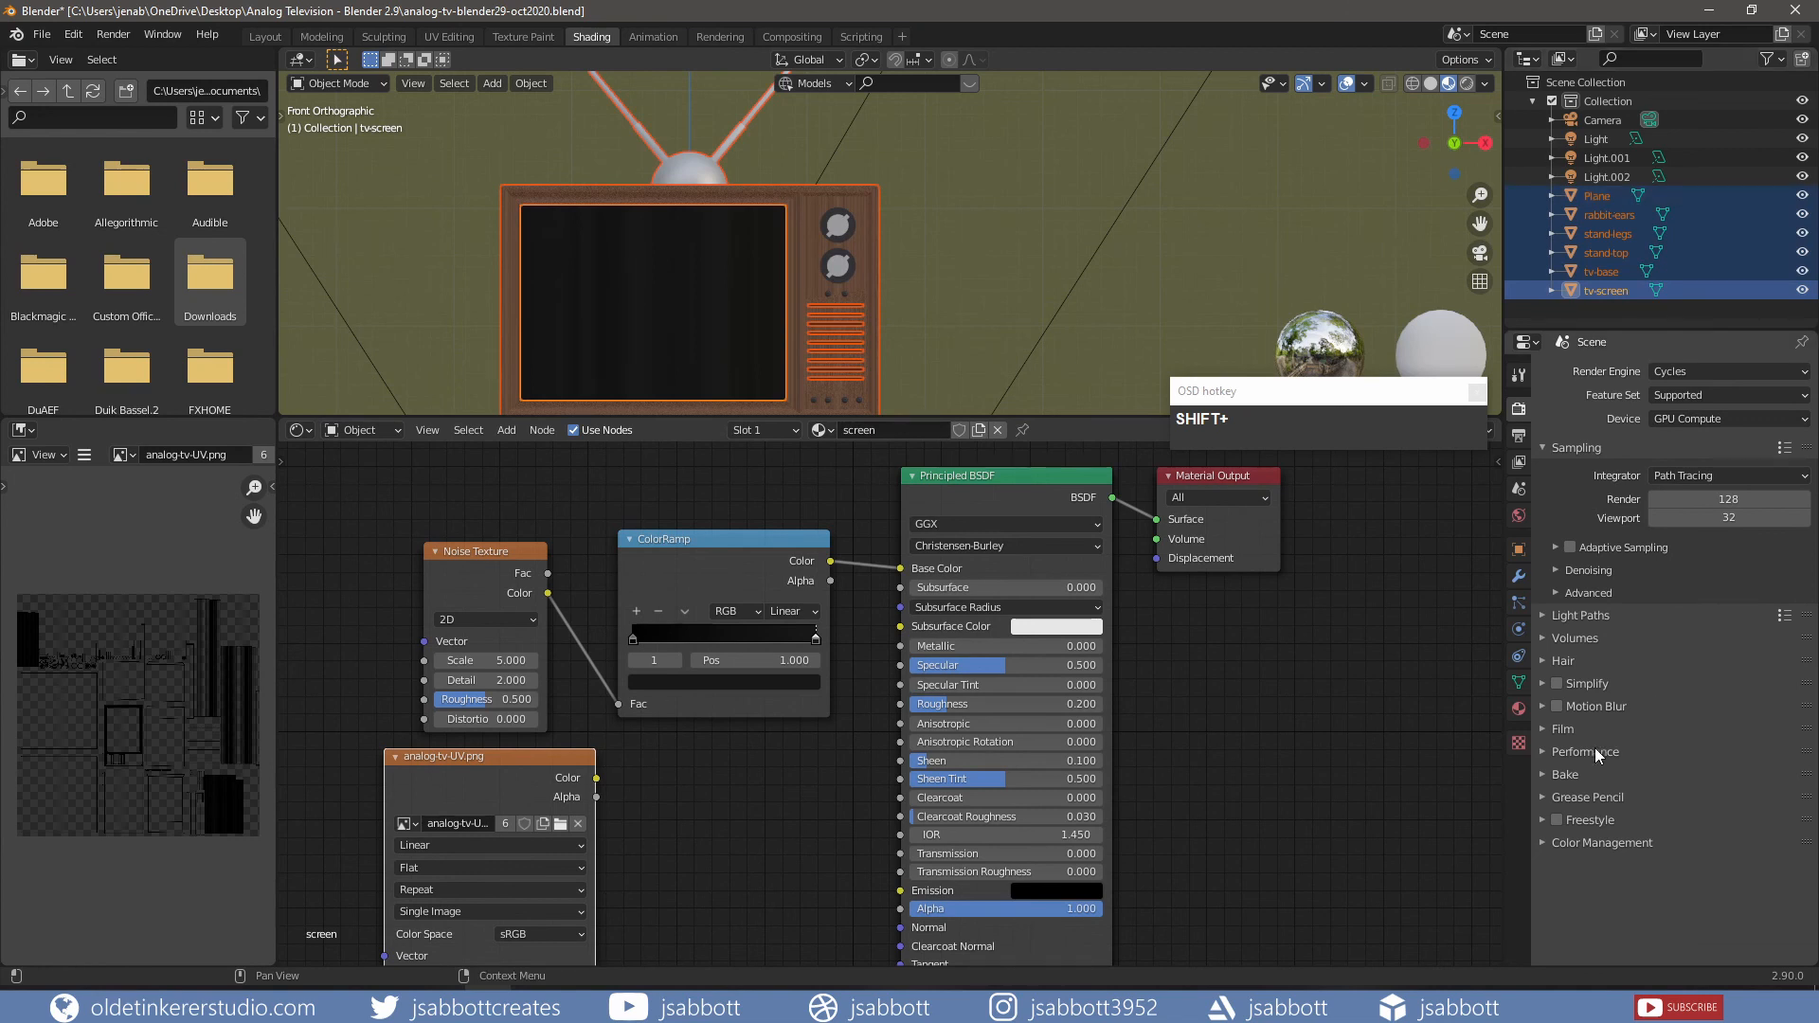
left_click(1544, 777)
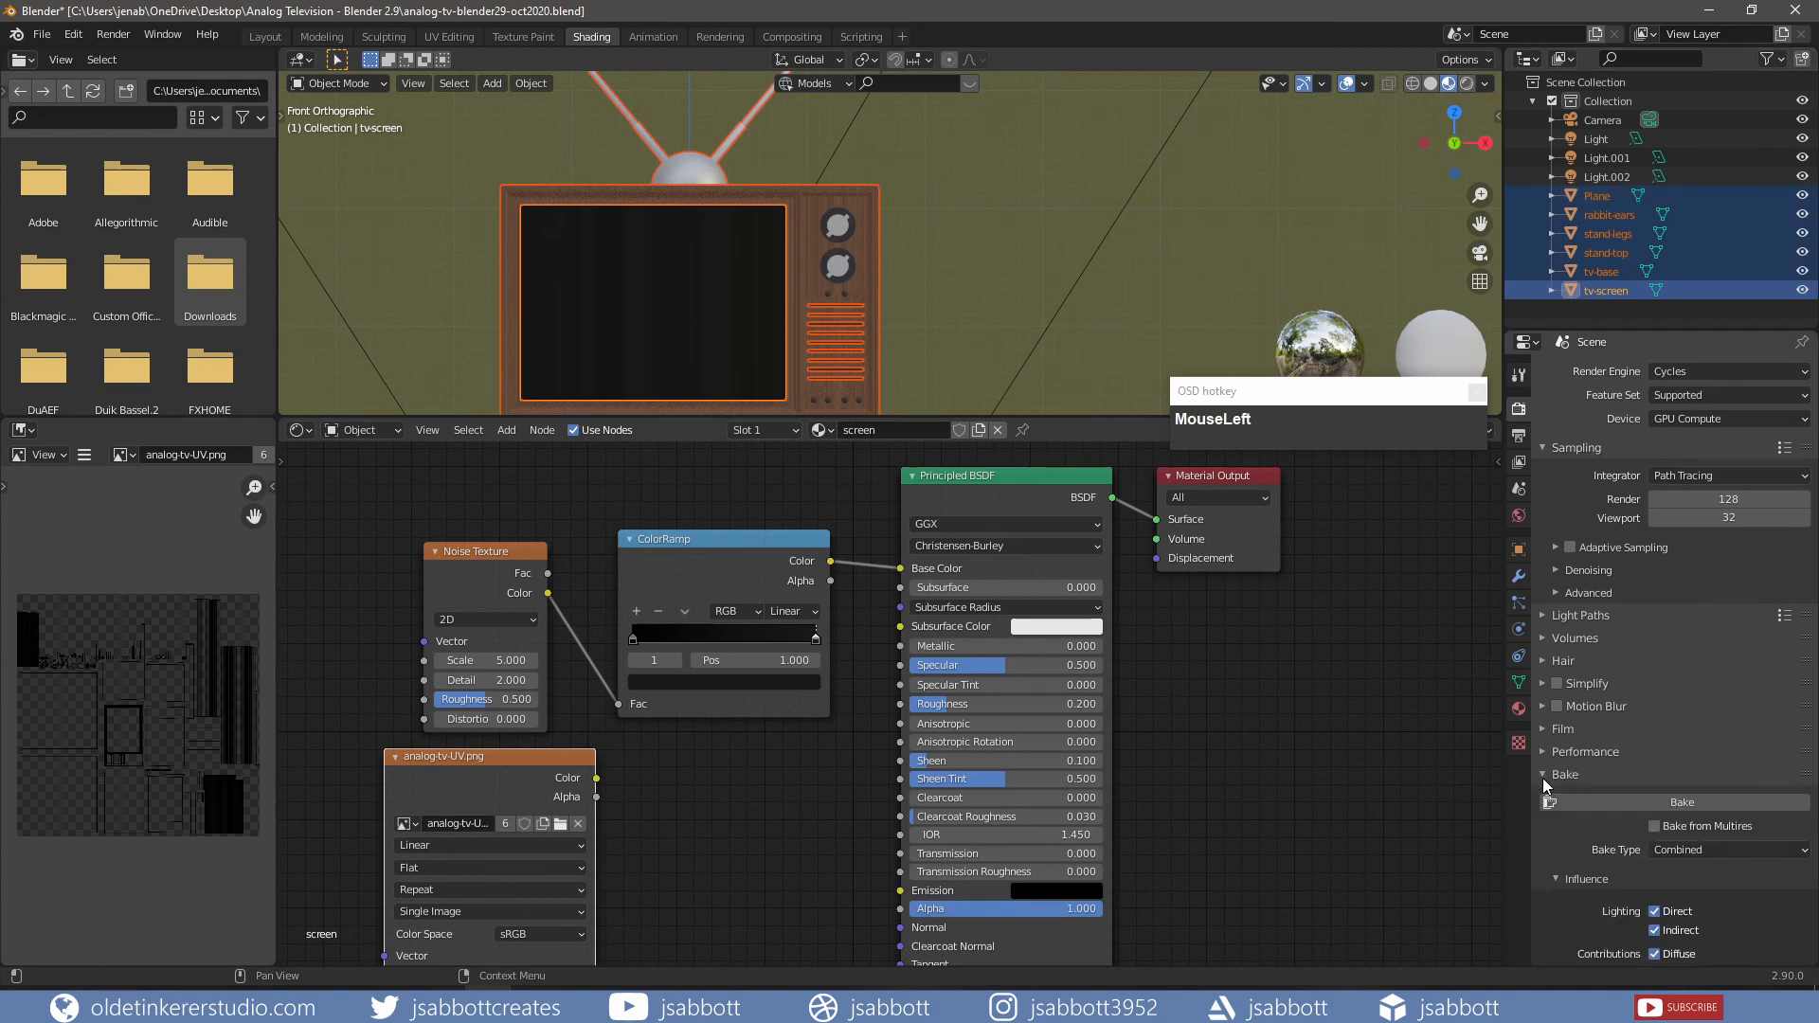
left_click(1641, 804)
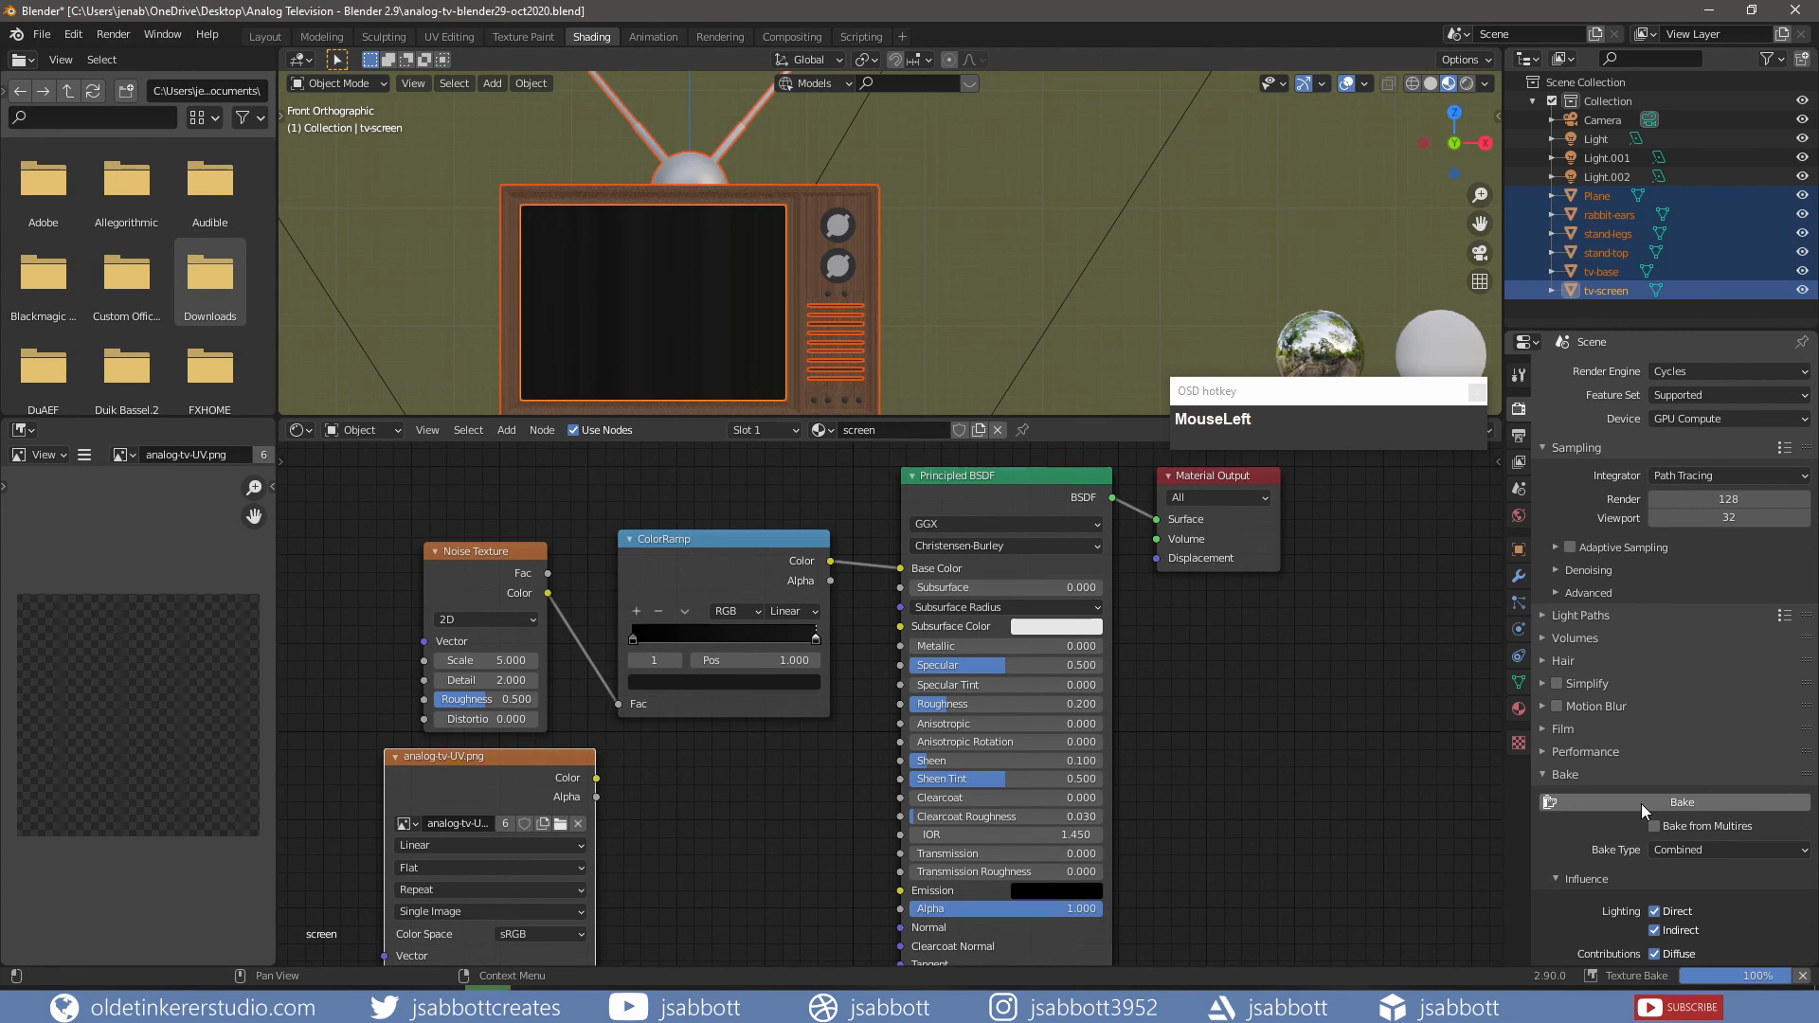
- Save the baked analog-tv-UV.png image to a file
left_click(83, 456)
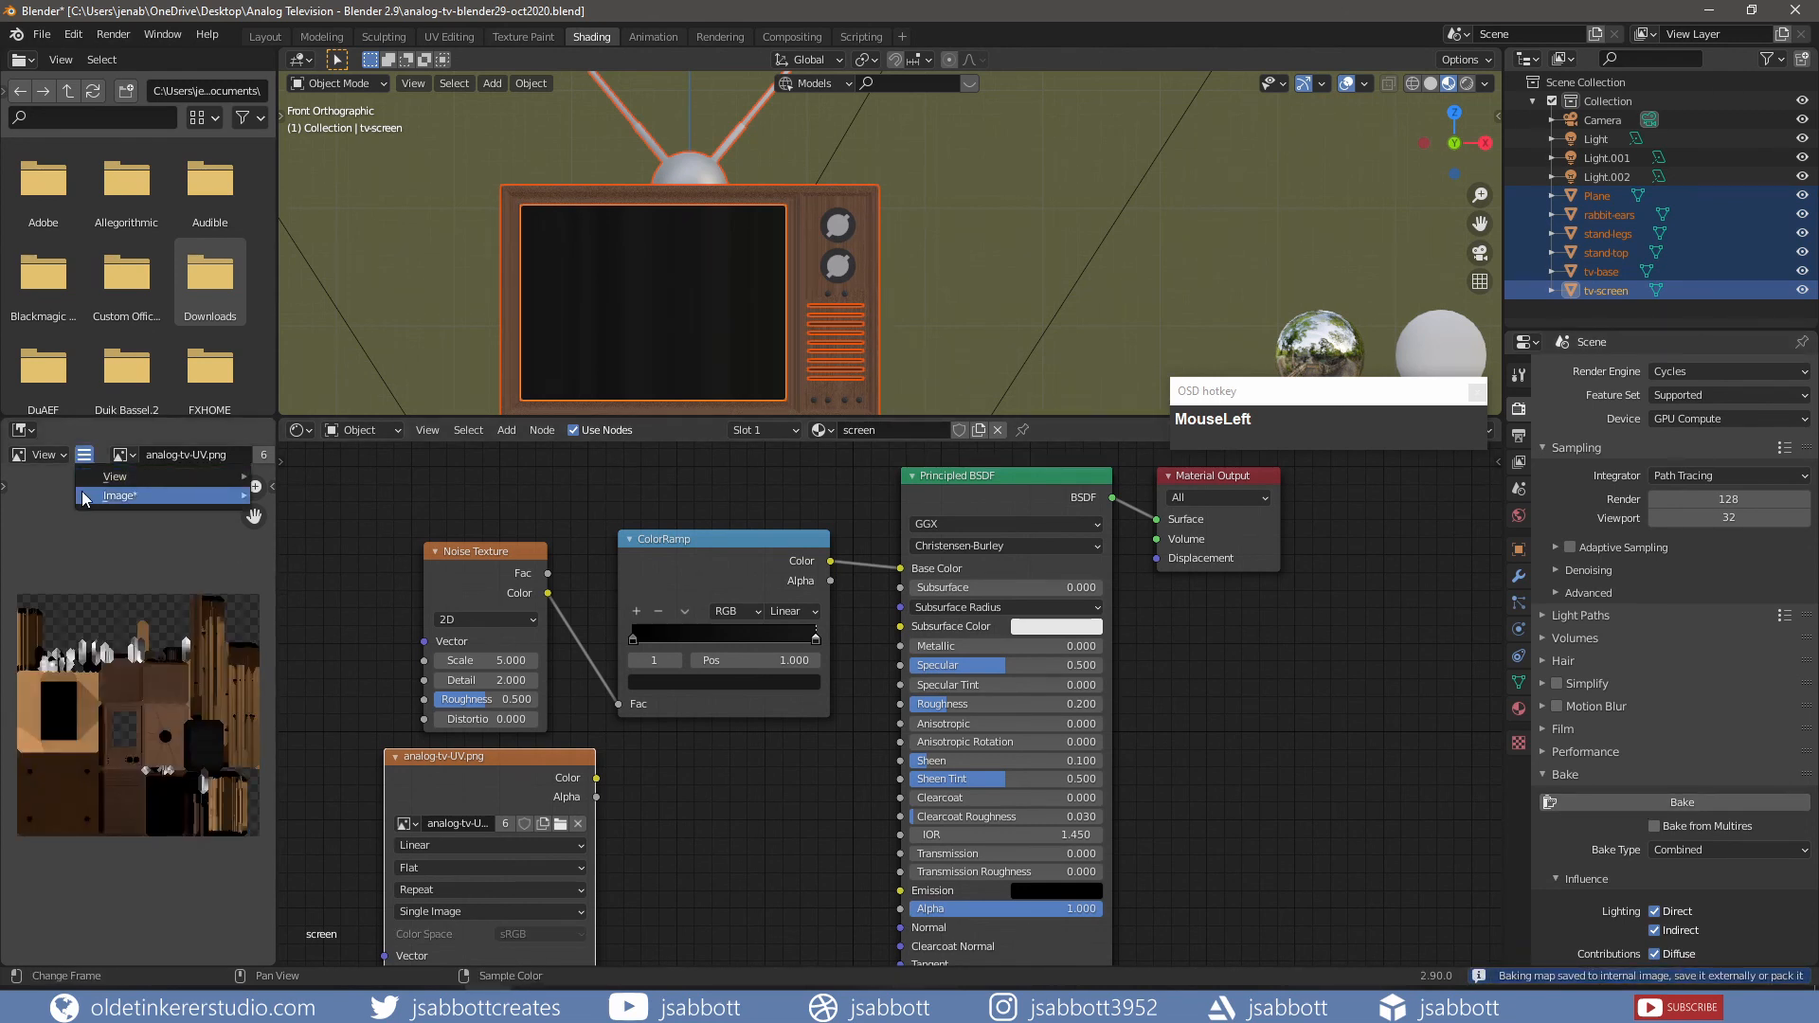
mouse_move(84, 498)
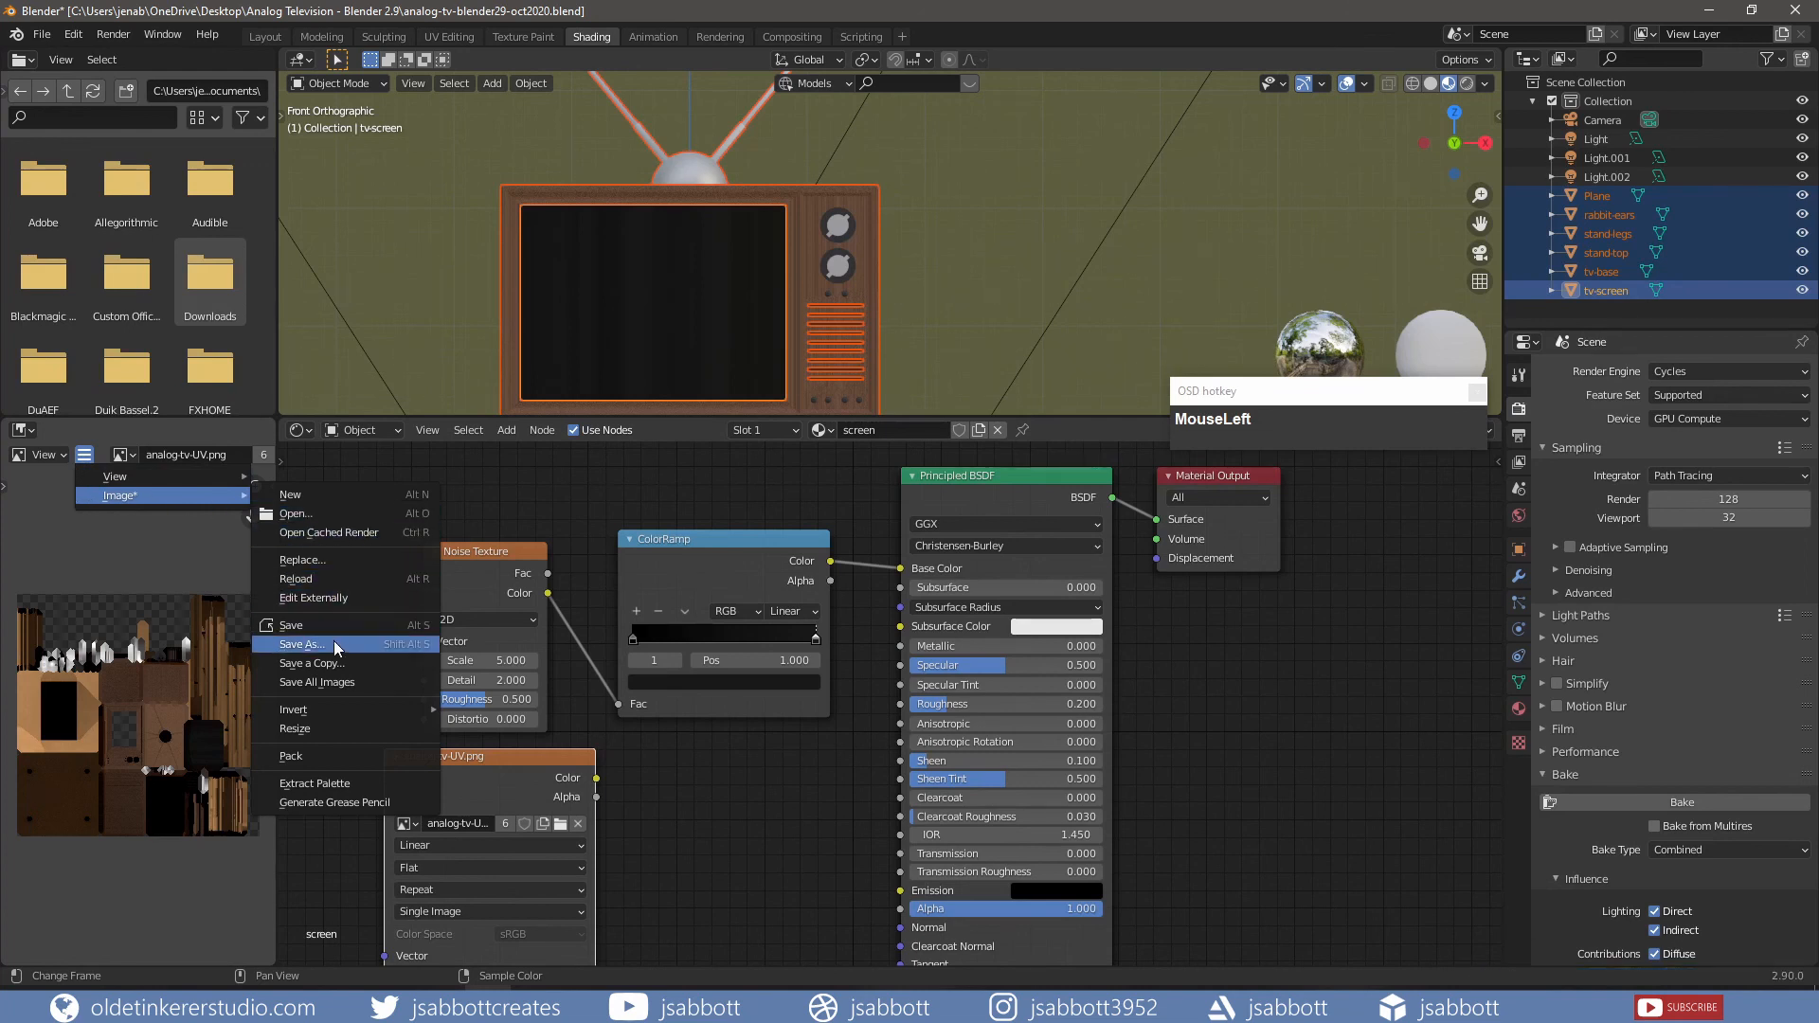